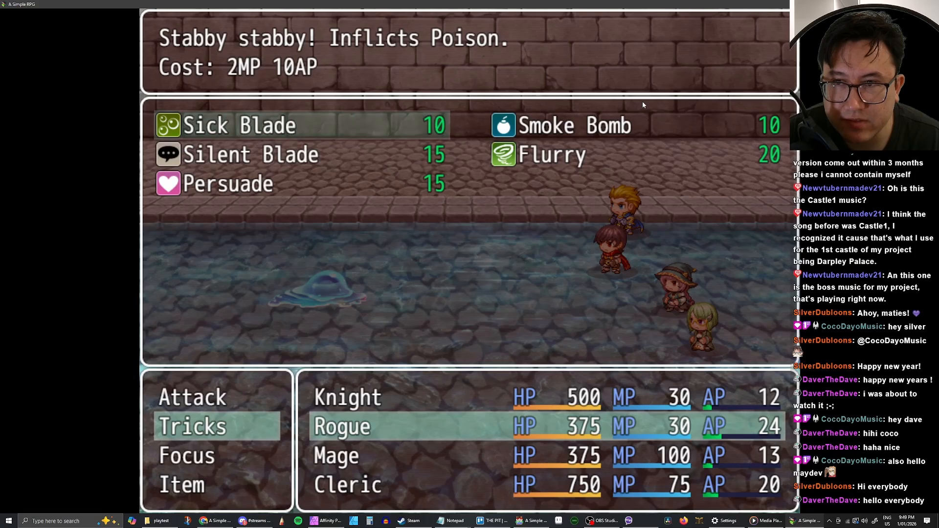
# Have the Rogue use Sick Blade on the slime and the Mage cast Earthblast at it.
pyautogui.press('Return')
pyautogui.press('Return')
pyautogui.press('Return')
pyautogui.press('Up')
pyautogui.press('Down')
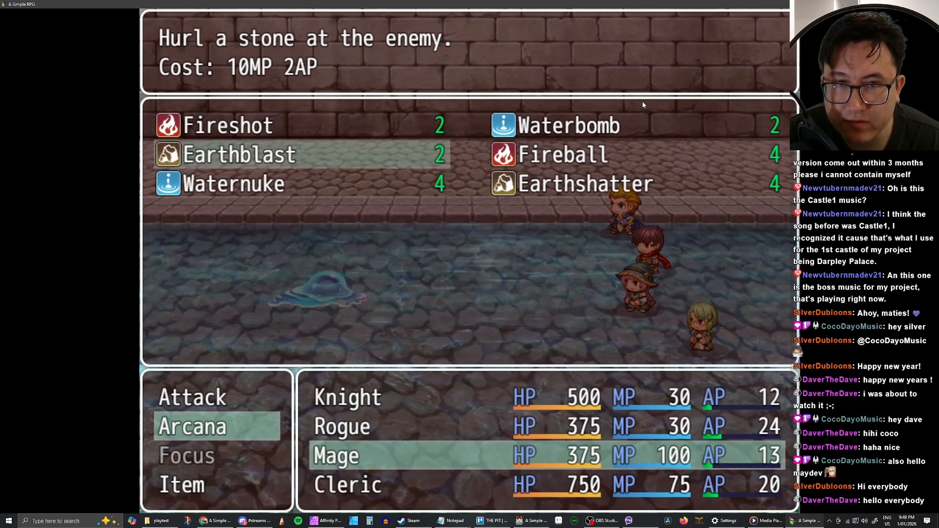
pyautogui.press('Return')
pyautogui.press('Return')
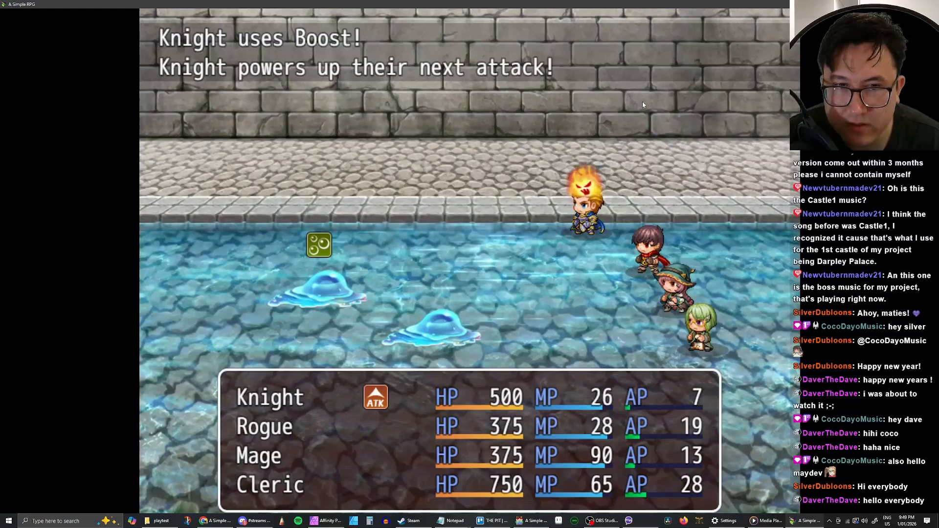
# Enter the next round's commands, comparing the Cleric's God Powers and choosing Uplift for the party.
pyautogui.press('Return')
pyautogui.press('Return')
pyautogui.press('Down')
pyautogui.press('Return')
pyautogui.press('Down')
pyautogui.press('Down')
pyautogui.press('Up')
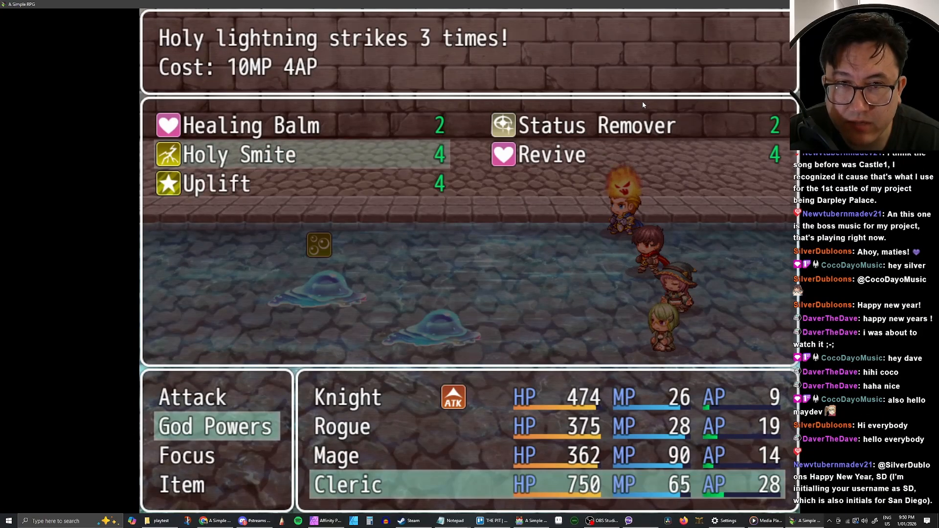
pyautogui.press('Down')
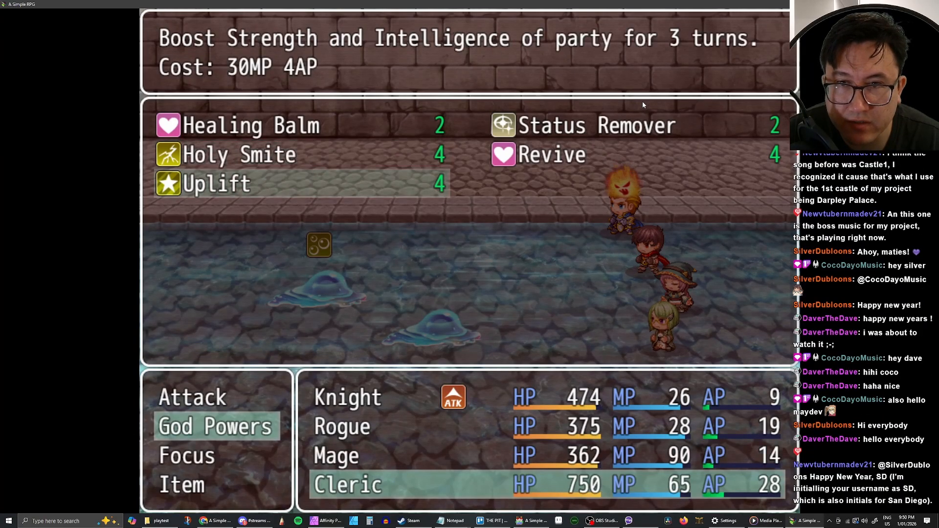
pyautogui.press('Return')
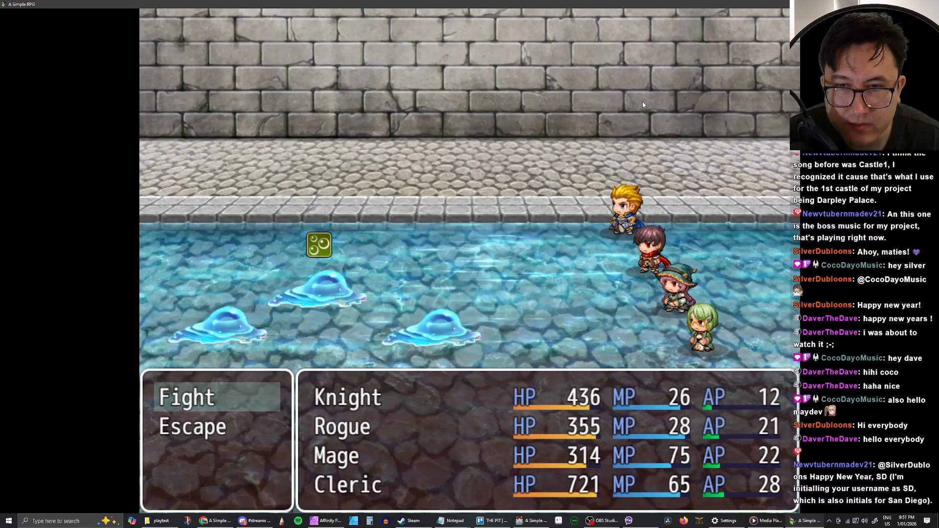
# Continue fighting the slimes and issue the party's commands over the next two battle rounds.
pyautogui.press('Return')
pyautogui.press('Return')
pyautogui.press('Return')
pyautogui.press('Return')
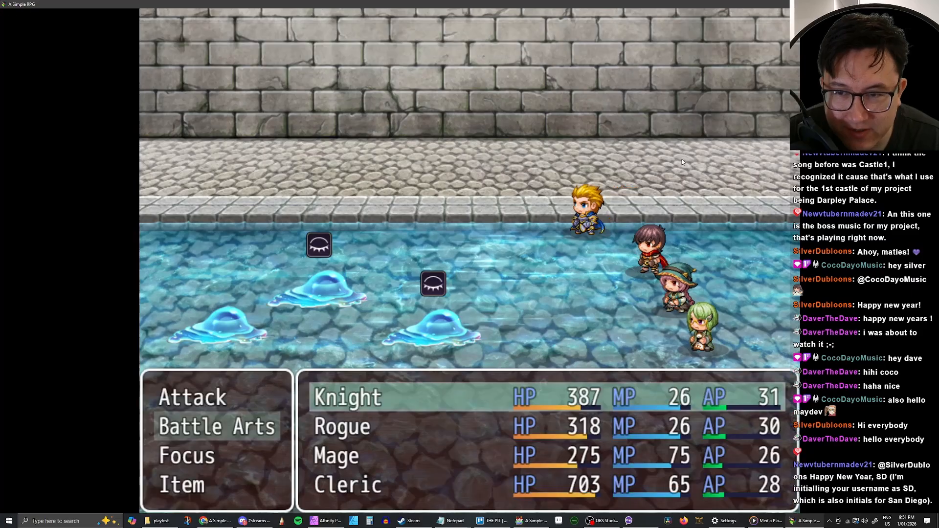
pyautogui.press('Return')
pyautogui.click(683, 161)
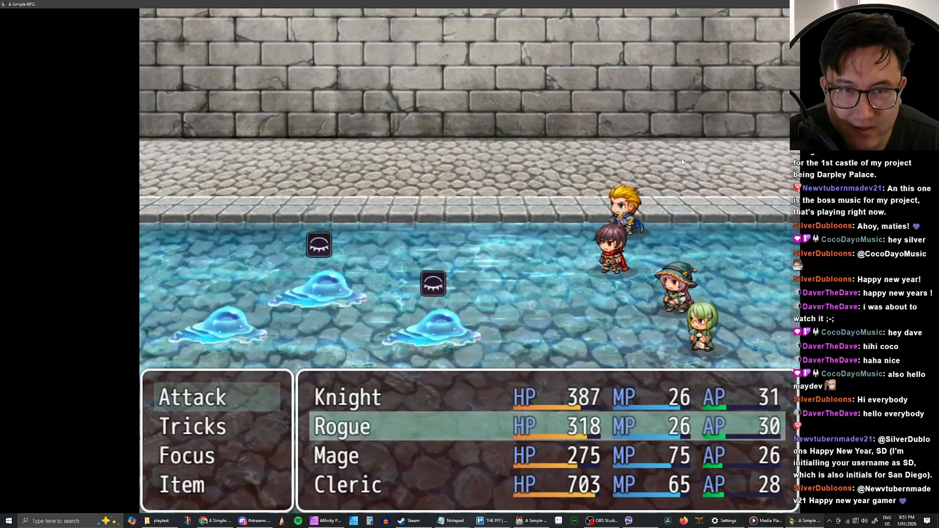
pyautogui.press('Return')
pyautogui.press('Return')
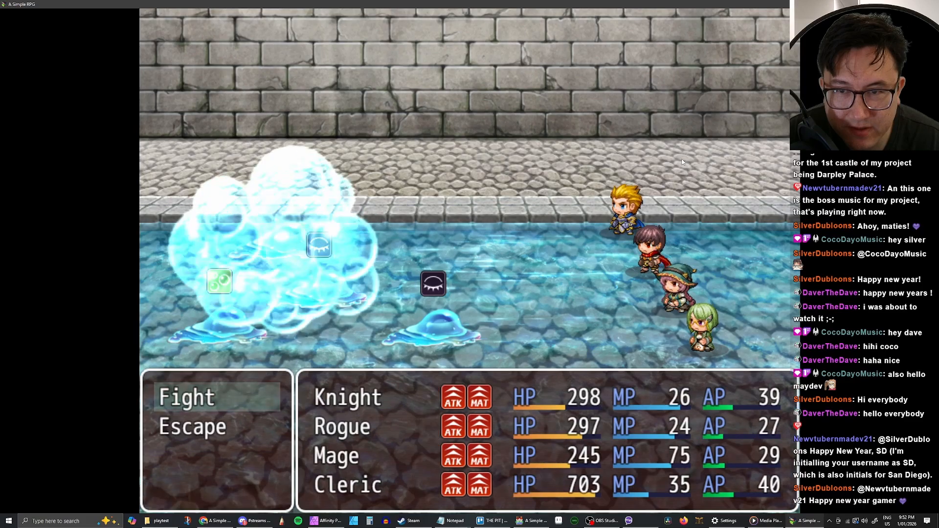
# Continue the fight, compare the Knight's Battle Arts and have the Knight use Boost.
pyautogui.press('Down')
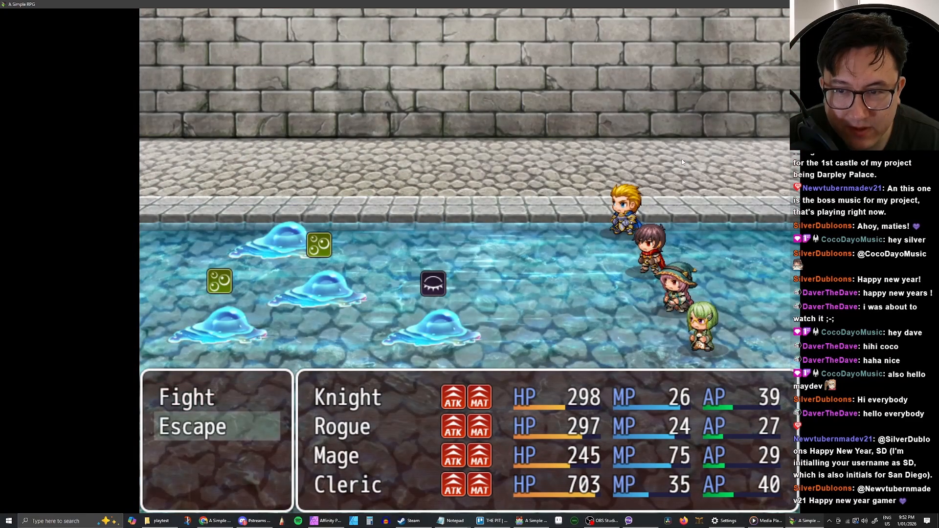
pyautogui.press('Up')
pyautogui.press('Return')
pyautogui.press('Down')
pyautogui.press('Return')
pyautogui.press('Left')
pyautogui.press('Up')
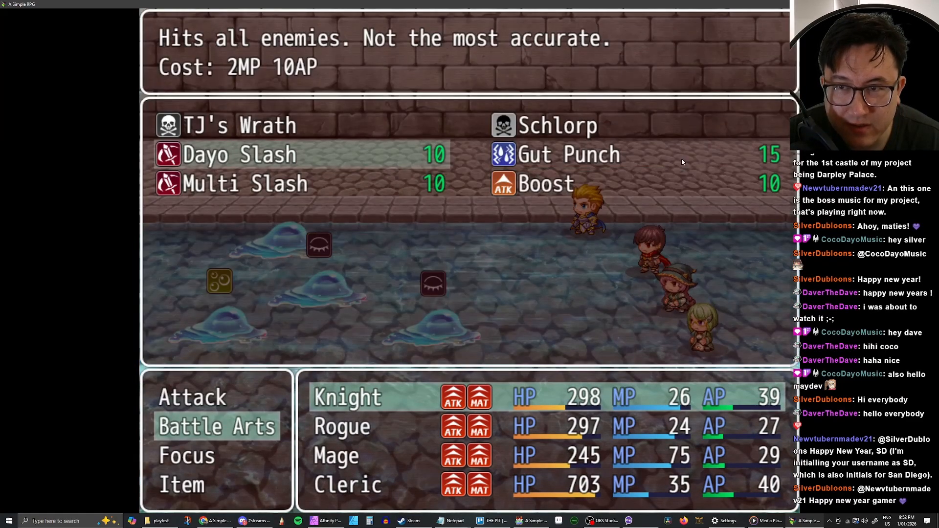
pyautogui.press('Right')
pyautogui.press('Left')
pyautogui.press('Down')
pyautogui.press('Right')
pyautogui.press('Up')
pyautogui.press('Down')
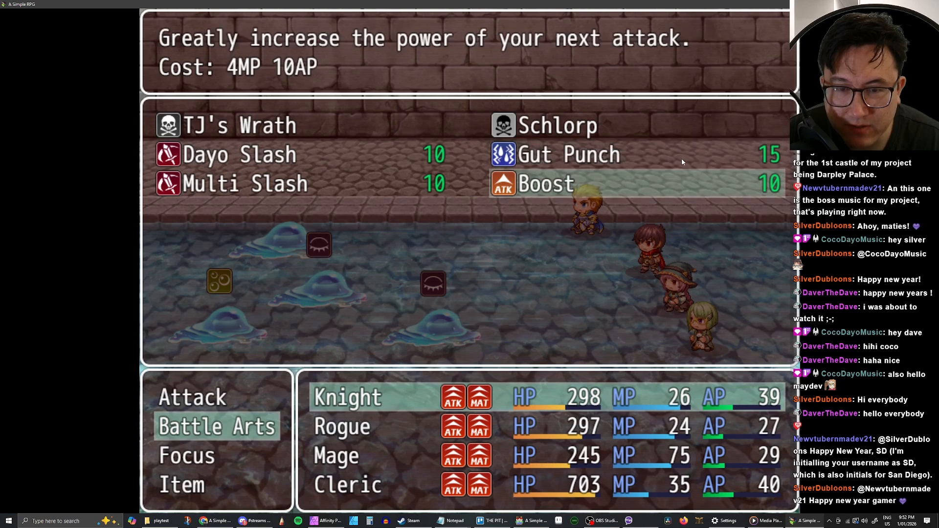
pyautogui.press('Return')
# Compare the Rogue's Tricks and have the Rogue use Flurry on a chosen slime.
pyautogui.press('Right')
pyautogui.press('Up')
pyautogui.press('Left')
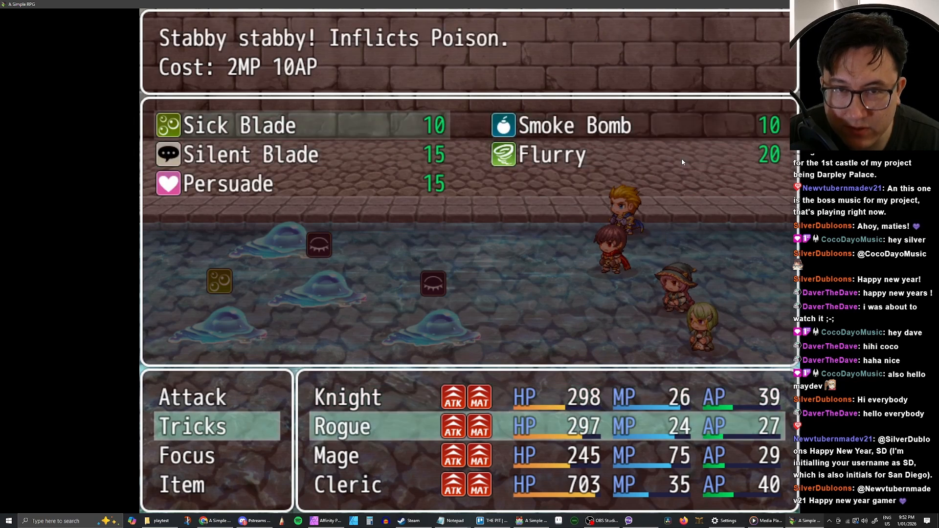
pyautogui.press('Down')
pyautogui.press('Right')
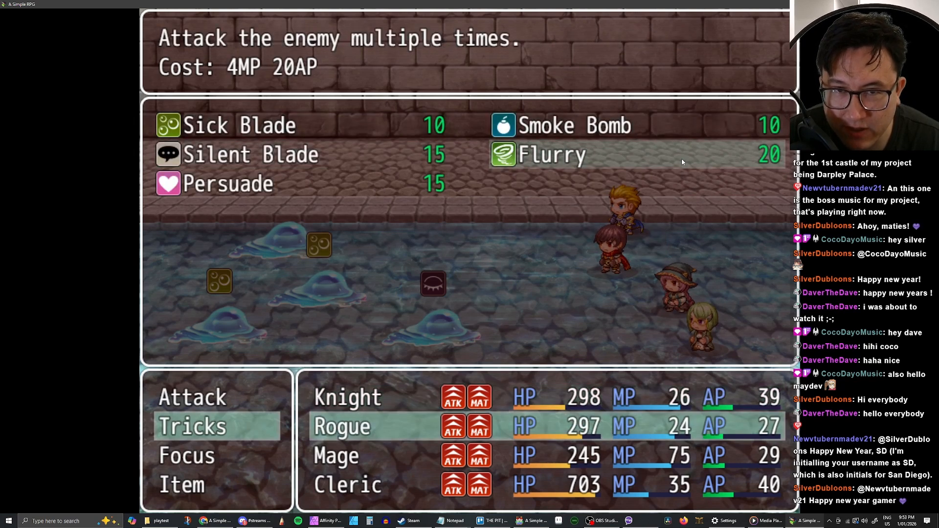
pyautogui.press('Up')
pyautogui.press('Down')
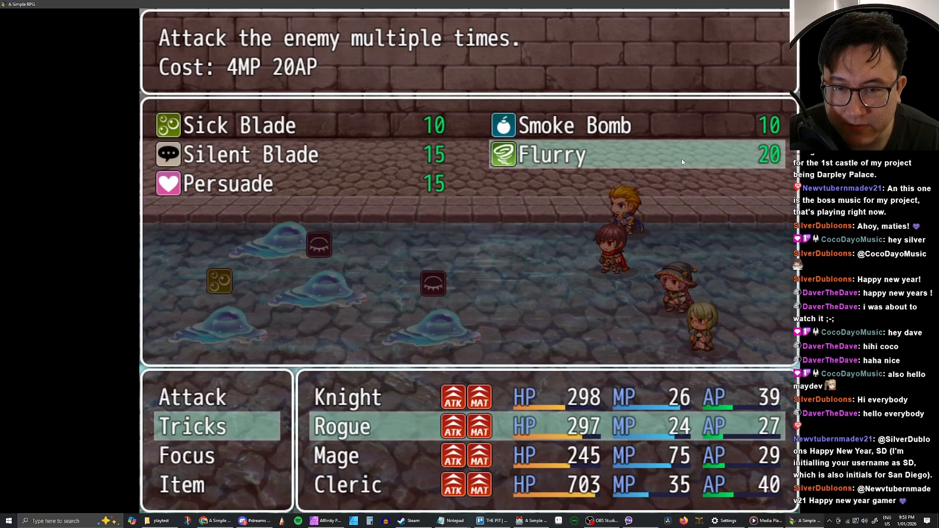
pyautogui.press('Return')
pyautogui.press('Right')
pyautogui.press('Down')
pyautogui.press('Return')
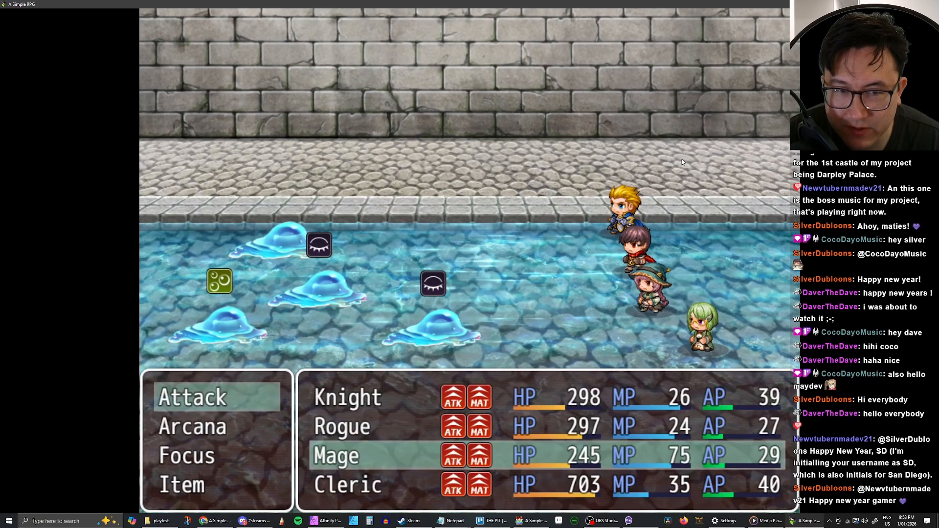
pyautogui.press('Down')
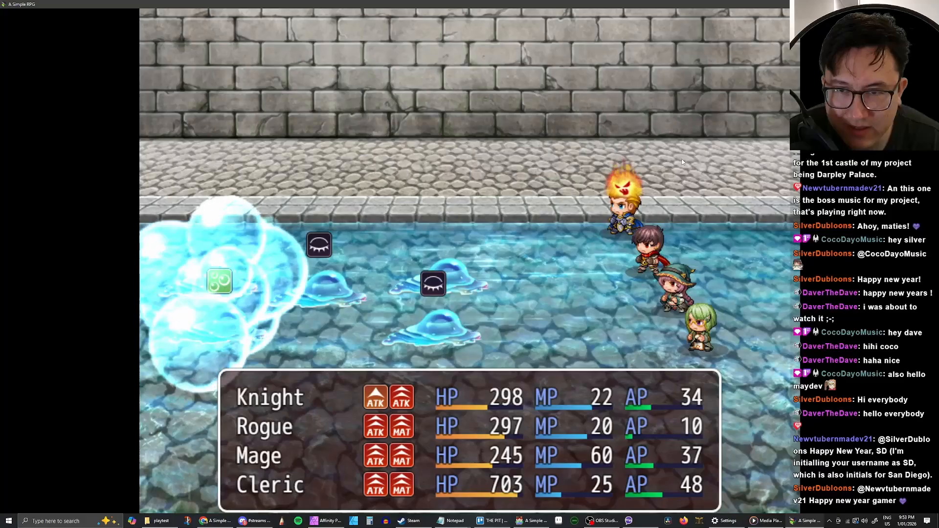
# Start the next round and have the boosted Knight use Dayo Slash on all enemies.
pyautogui.press('Return')
pyautogui.press('Up')
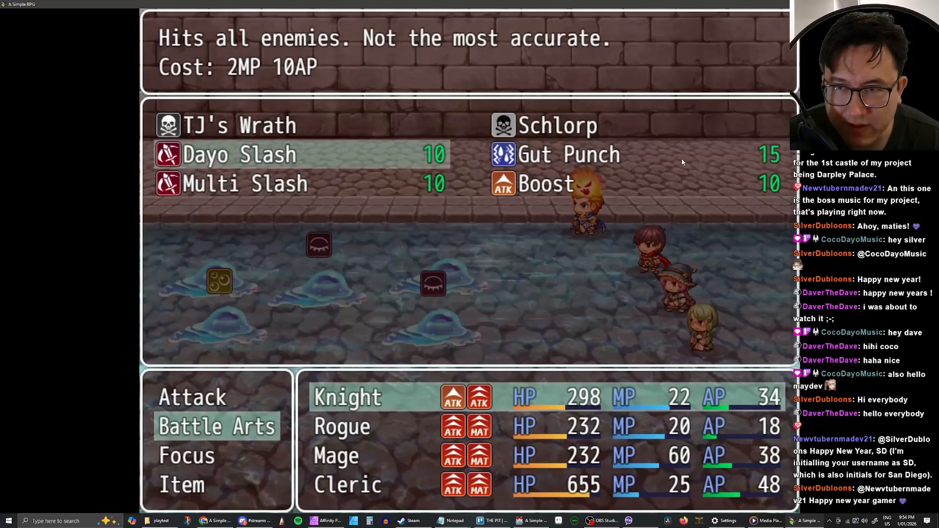
pyautogui.press('Return')
# Have the Rogue use Smoke Bomb from the available Tricks.
pyautogui.press('Down')
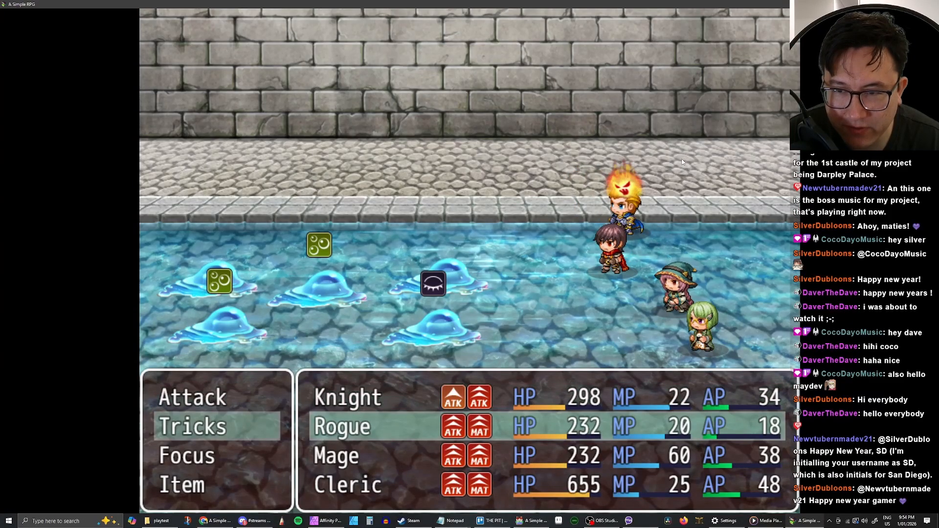
pyautogui.press('Return')
pyautogui.press('Left')
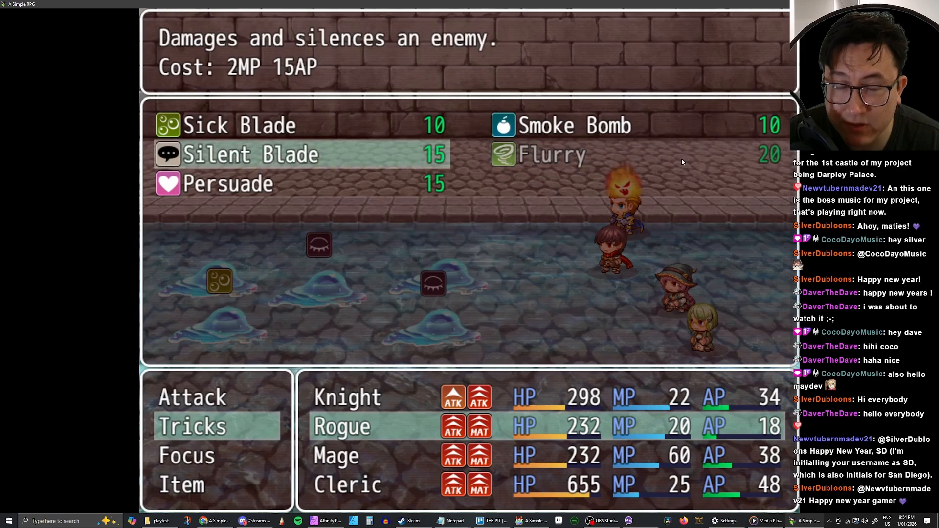
pyautogui.press('Up')
pyautogui.press('Right')
pyautogui.press('Return')
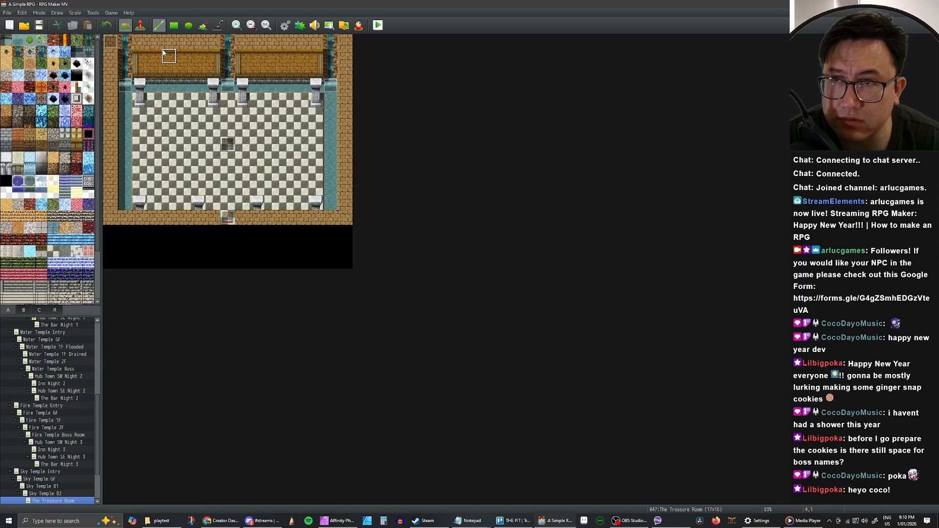
# In RPG Maker MV, switch to event editing and open the Water Temple Boss map.
pyautogui.click(139, 25)
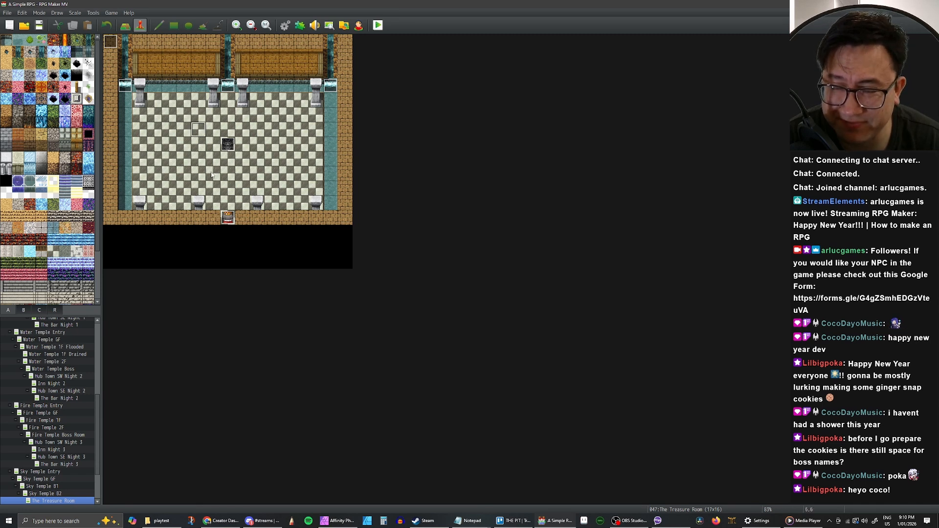
pyautogui.scroll(3, 68, 409)
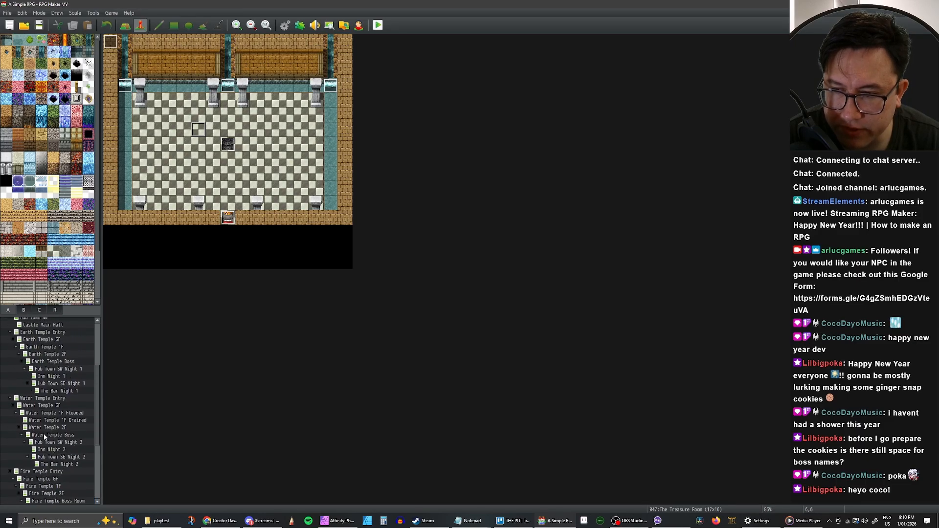
pyautogui.click(44, 436)
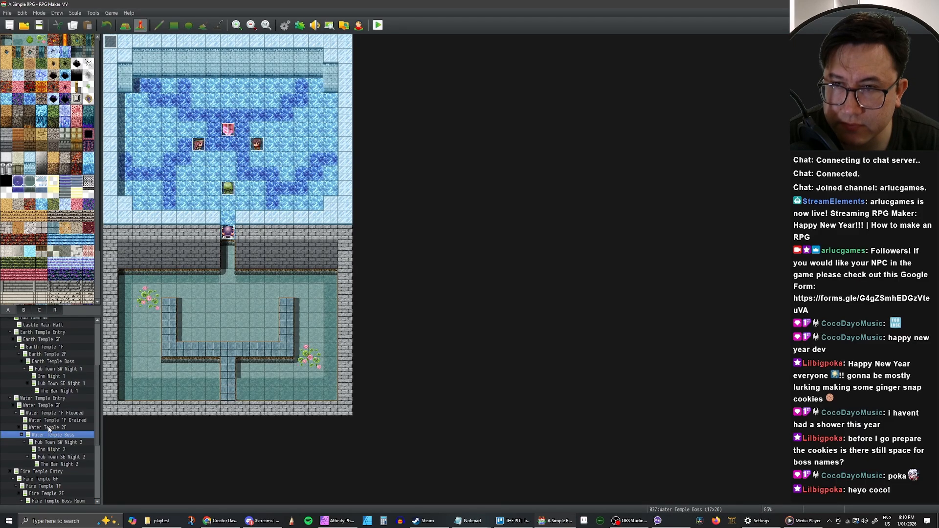
# Examine the Water Temple maps: GF, 1F Flooded, 1F Drained, 2F and Boss, comparing their layouts and events.
pyautogui.click(49, 428)
pyautogui.click(49, 435)
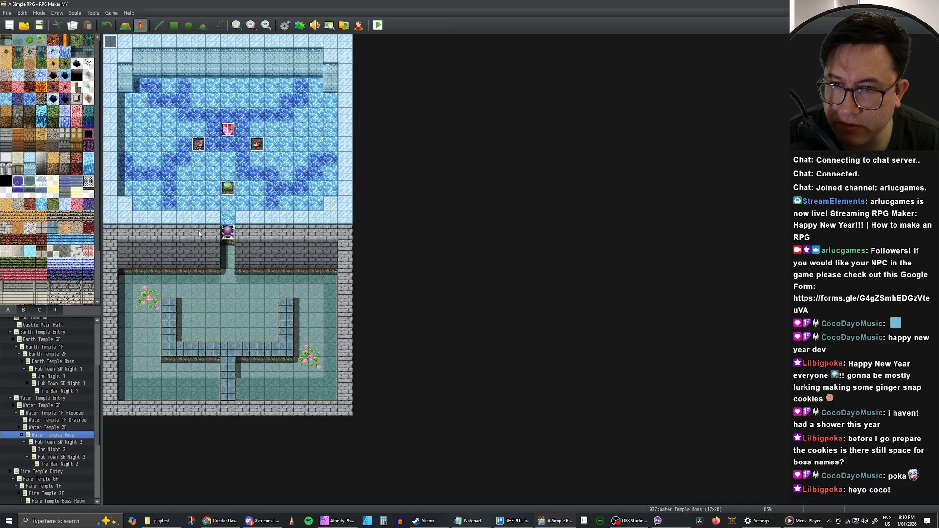
pyautogui.click(49, 429)
pyautogui.click(56, 436)
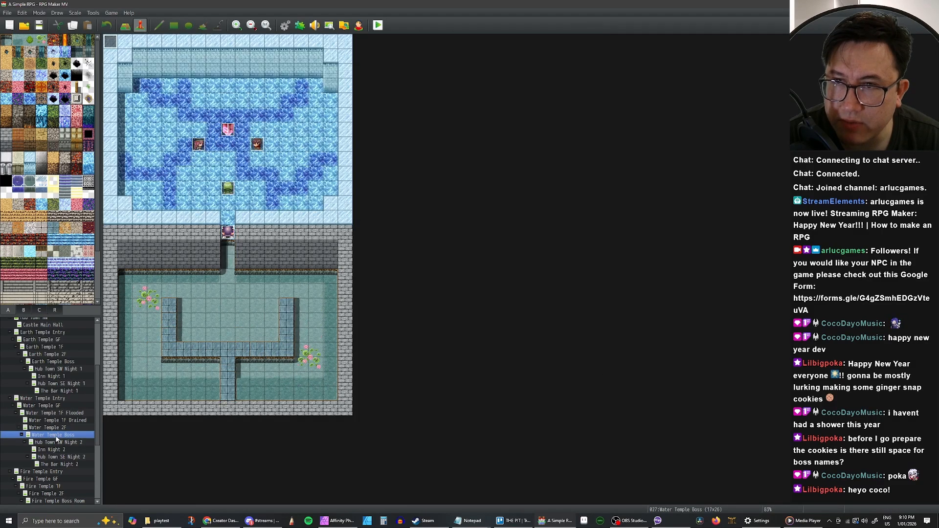
pyautogui.click(54, 428)
pyautogui.click(54, 421)
pyautogui.click(55, 413)
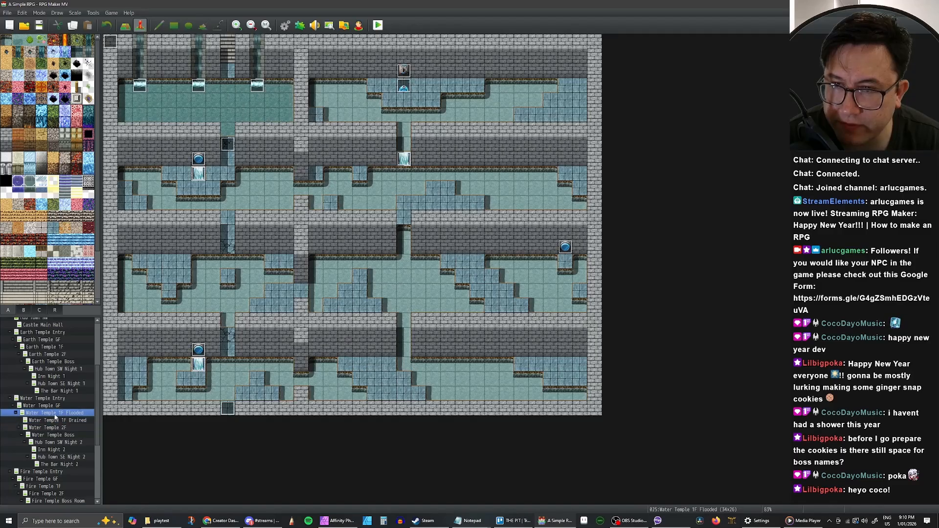
pyautogui.click(51, 407)
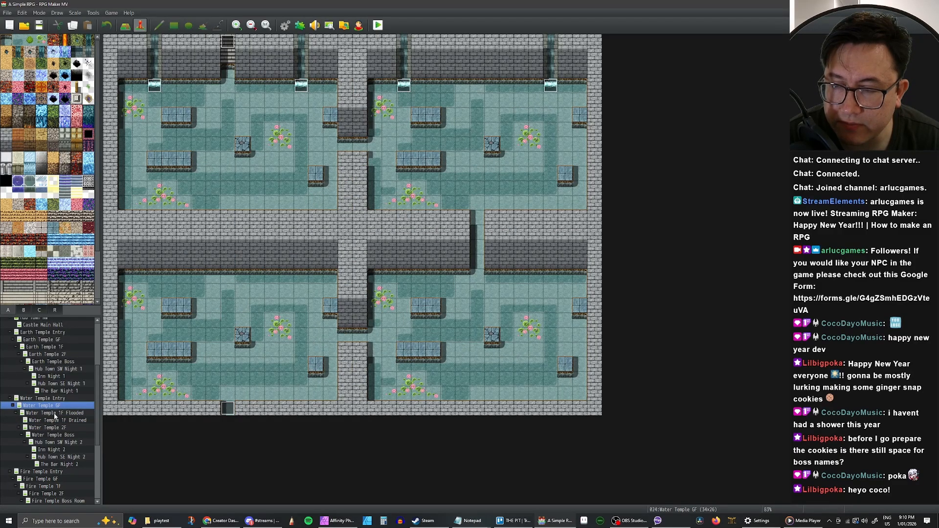
pyautogui.click(55, 420)
pyautogui.click(52, 413)
pyautogui.click(51, 420)
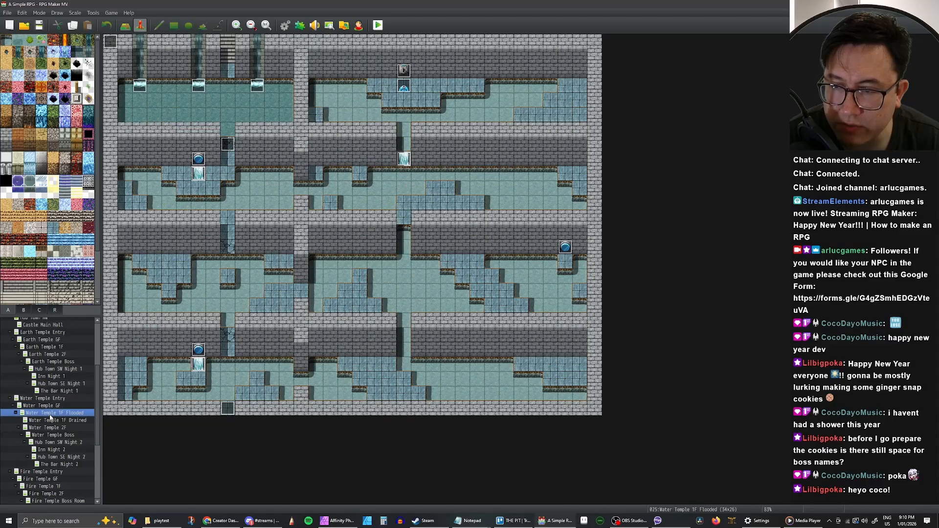
pyautogui.click(53, 429)
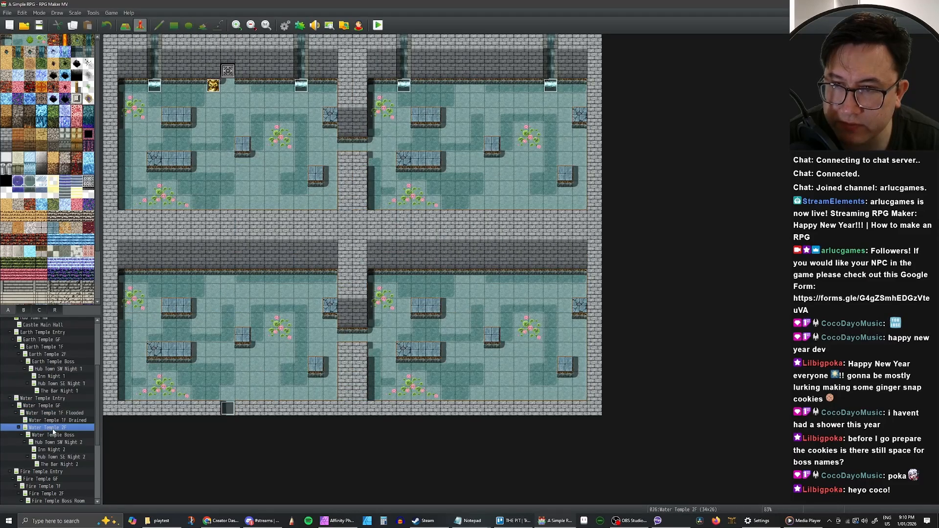
pyautogui.click(54, 422)
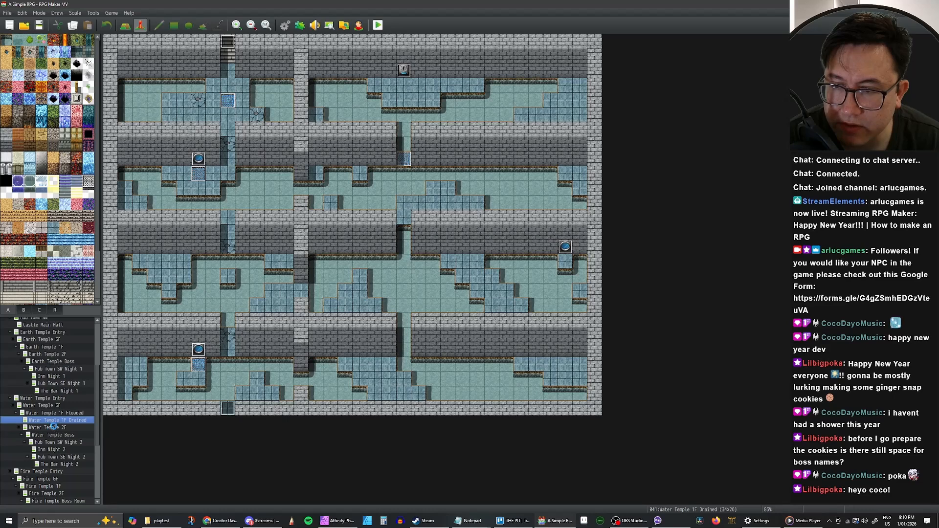
pyautogui.click(54, 428)
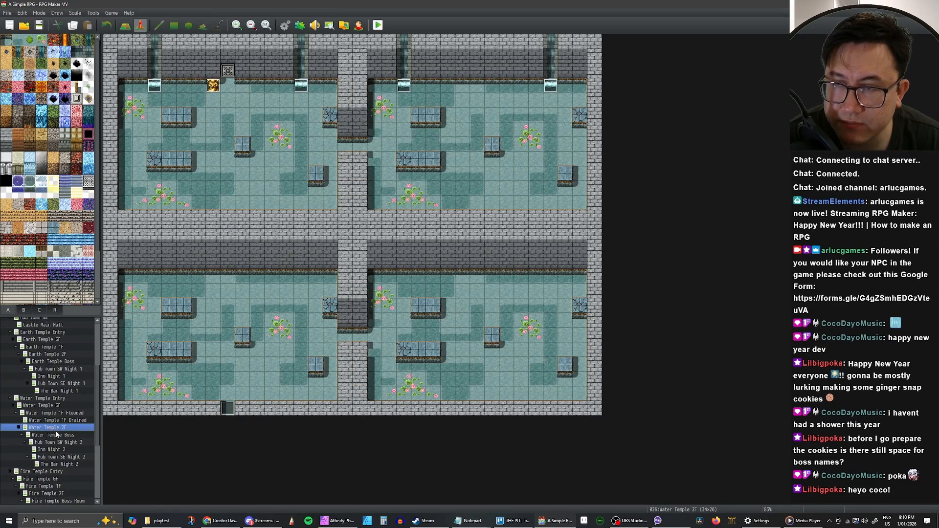
pyautogui.click(58, 436)
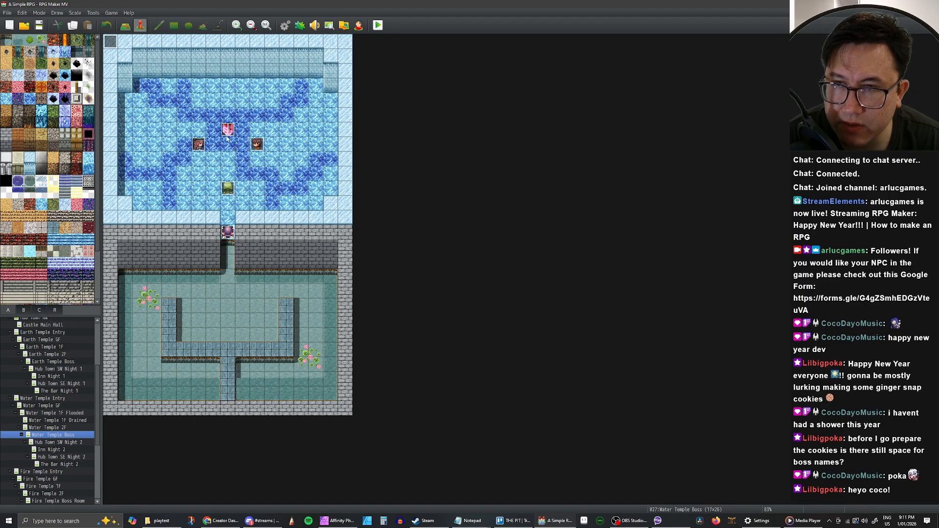
# Inspect the first two pages of the Water Temple Crystal event on the boss map, then close it without changes.
pyautogui.doubleClick(227, 131)
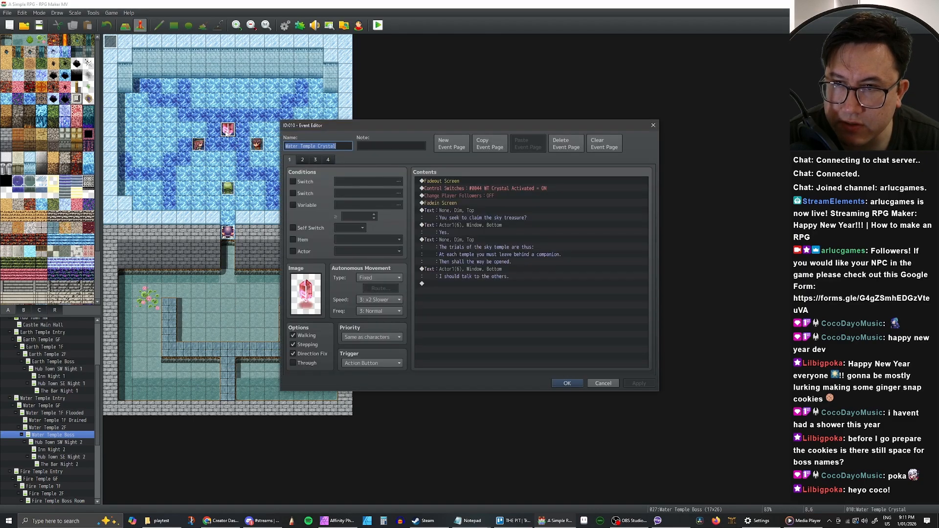
pyautogui.click(303, 160)
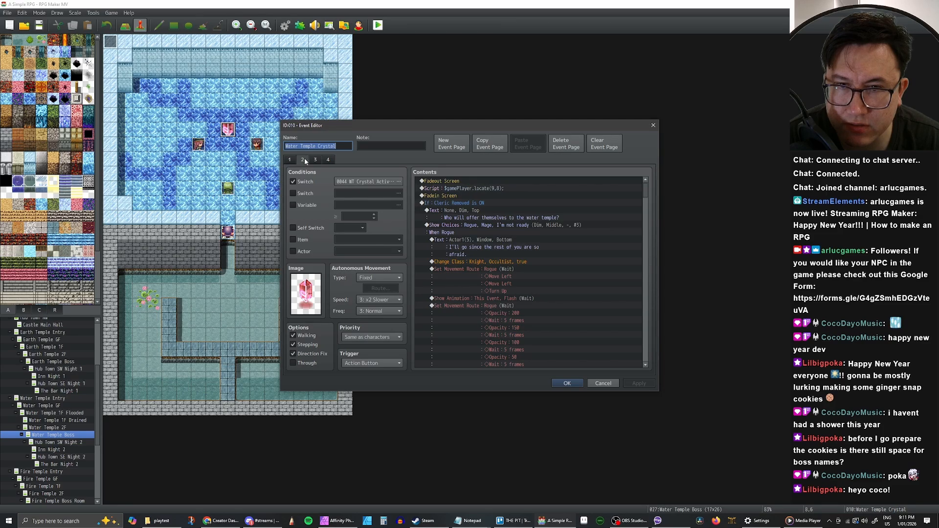
pyautogui.click(602, 385)
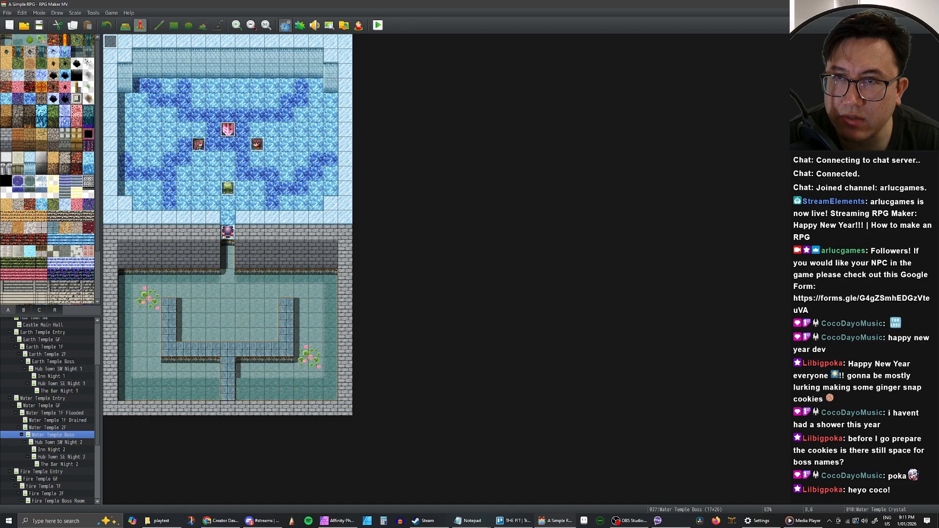
# Open the database's skill list and compare the costs, effects and level notes of the Knight skills Boost and Fortify.
pyautogui.click(285, 25)
pyautogui.click(278, 163)
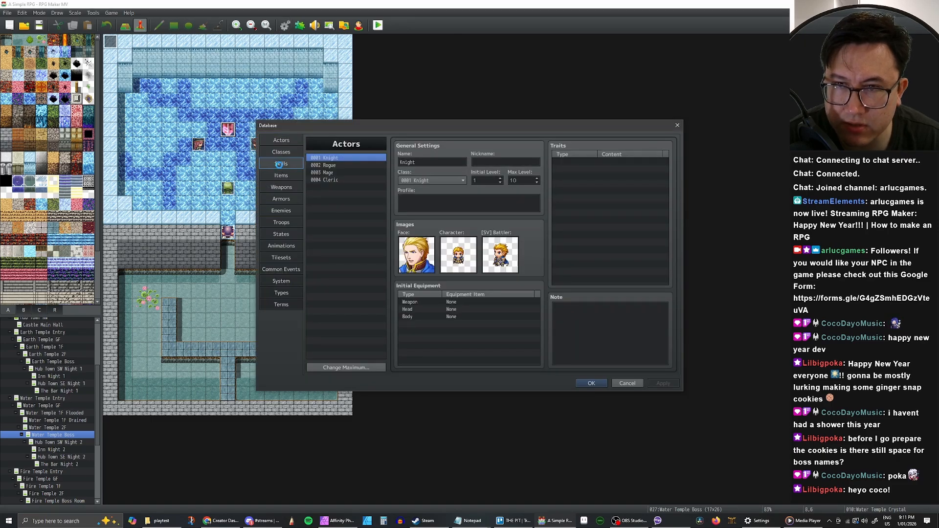
pyautogui.scroll(-5, 361, 210)
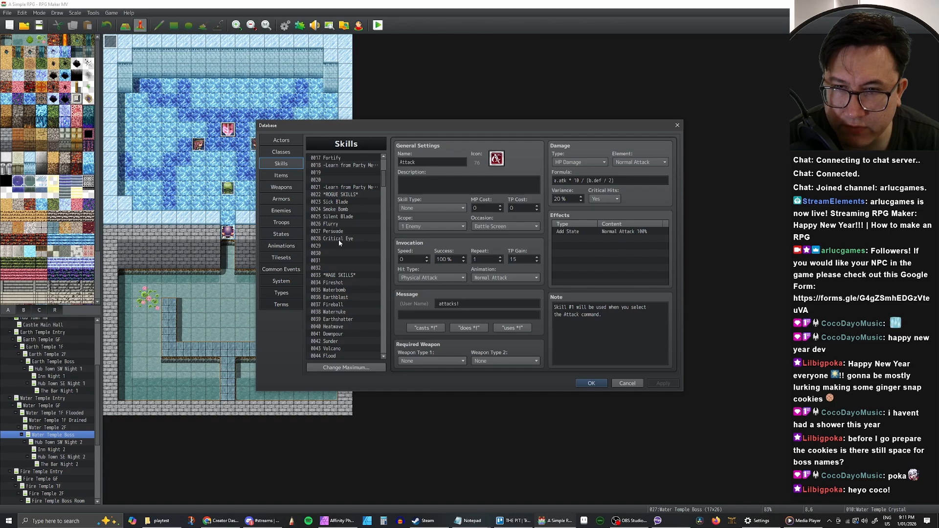
pyautogui.scroll(5, 341, 228)
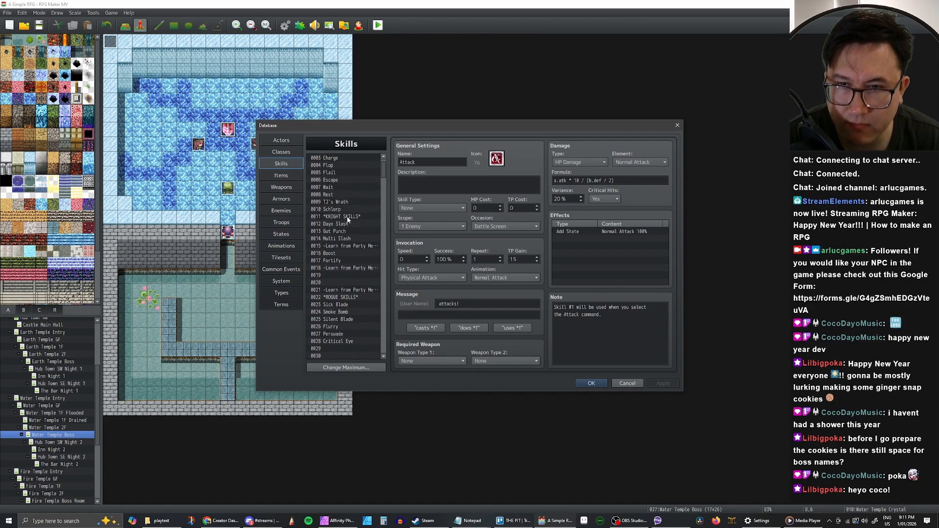
pyautogui.click(333, 253)
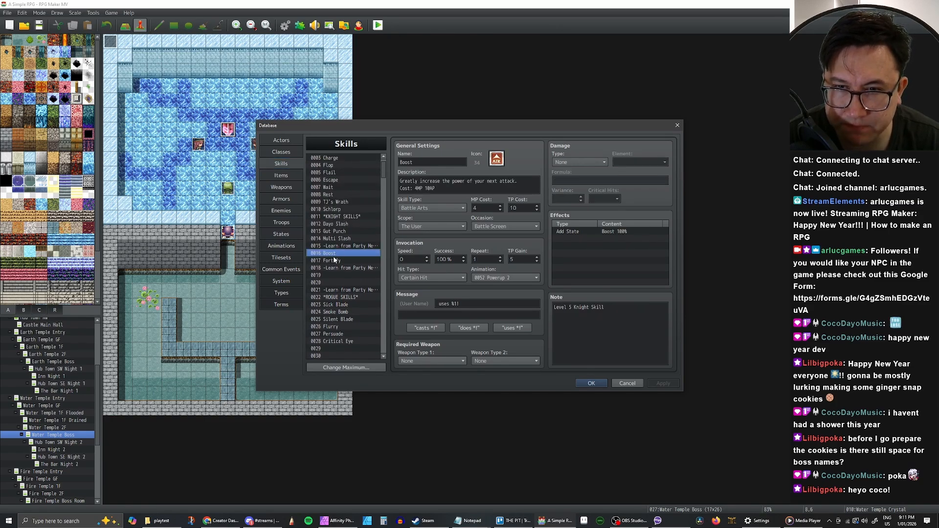
pyautogui.click(333, 260)
pyautogui.click(334, 253)
pyautogui.click(333, 262)
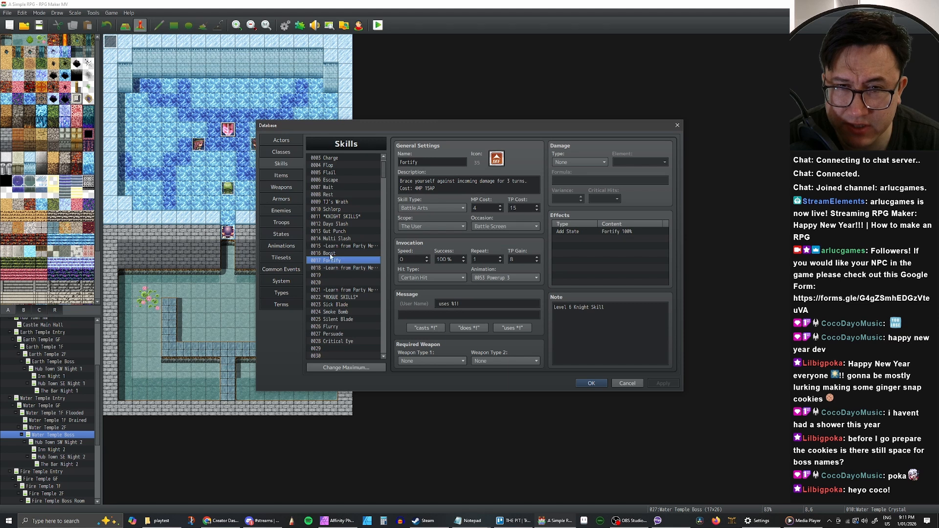
pyautogui.click(334, 254)
pyautogui.click(333, 262)
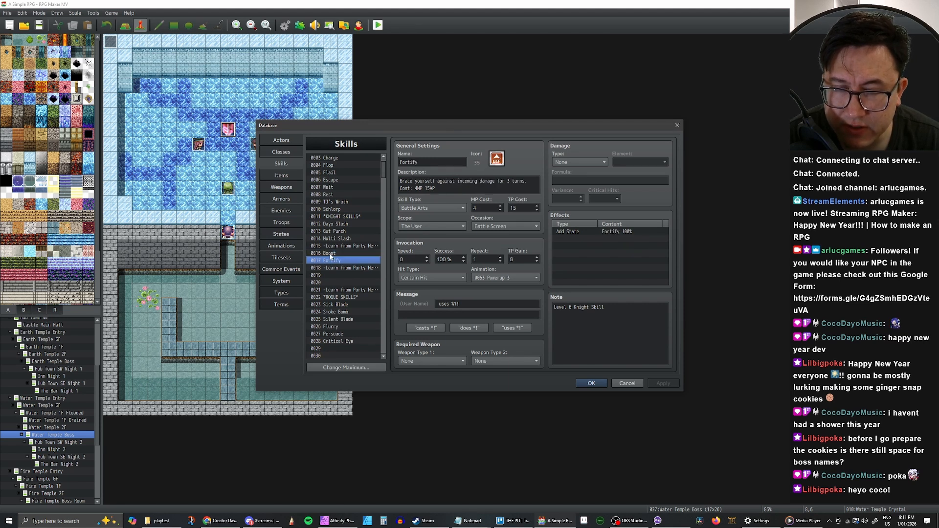
pyautogui.click(333, 254)
pyautogui.click(333, 262)
pyautogui.click(331, 254)
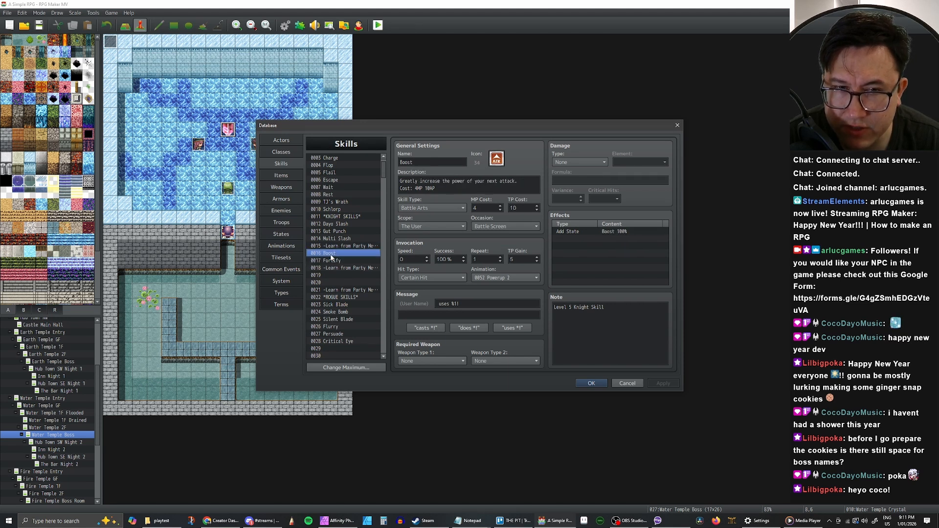
pyautogui.click(332, 260)
# Review the settings of the Rogue skills Flurry, Persuade and Critical Eye against the Knight skills in the list.
pyautogui.scroll(-3, 340, 242)
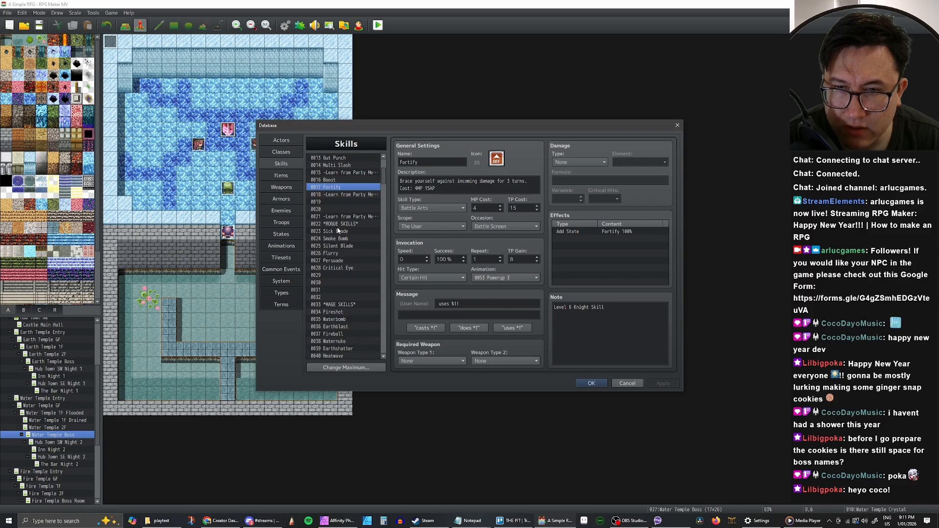
pyautogui.click(340, 255)
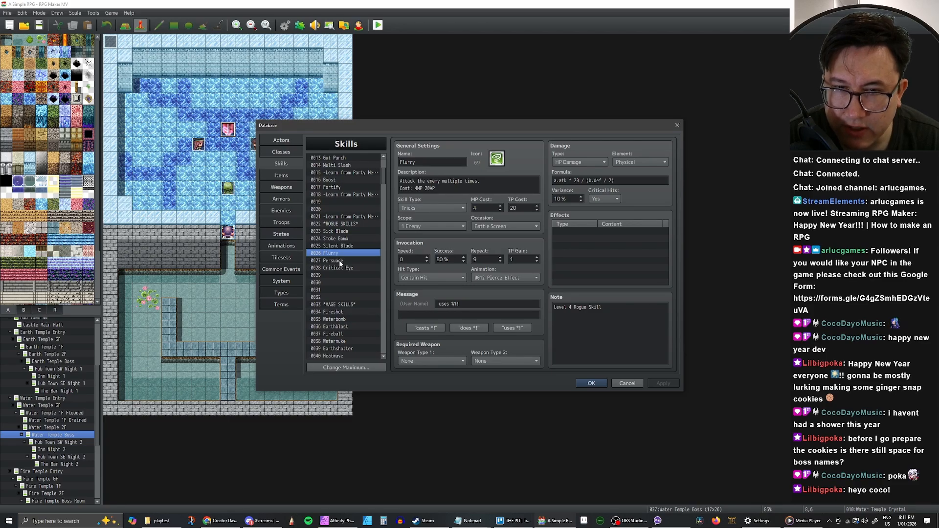
pyautogui.click(340, 262)
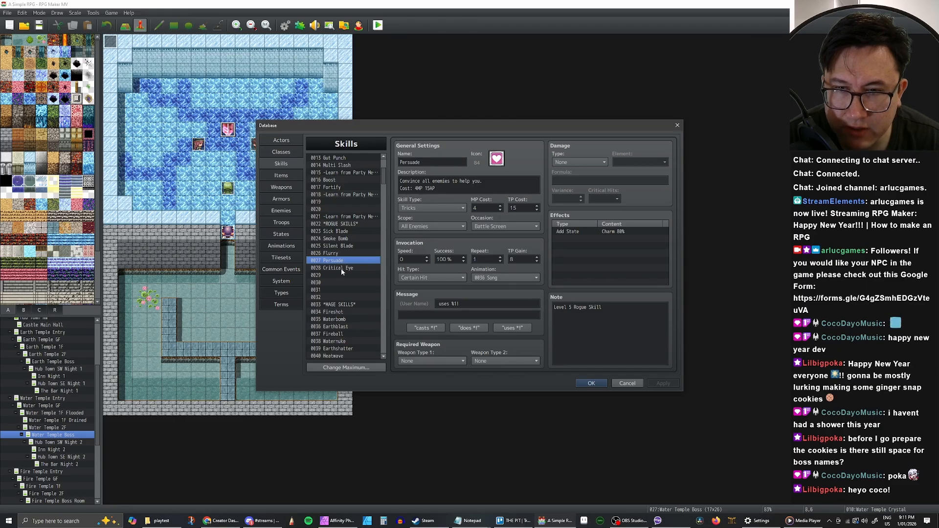
pyautogui.click(341, 268)
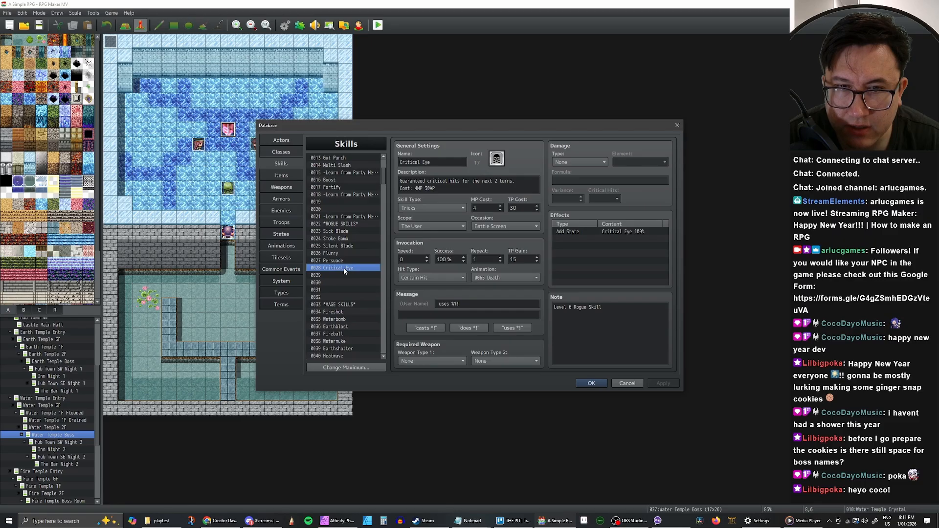
pyautogui.scroll(-2, 346, 264)
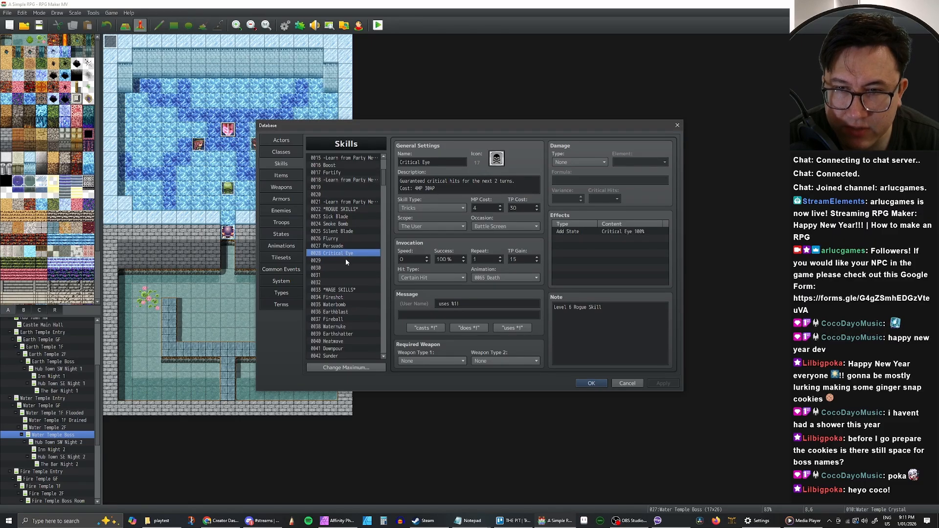
pyautogui.scroll(-2, 345, 257)
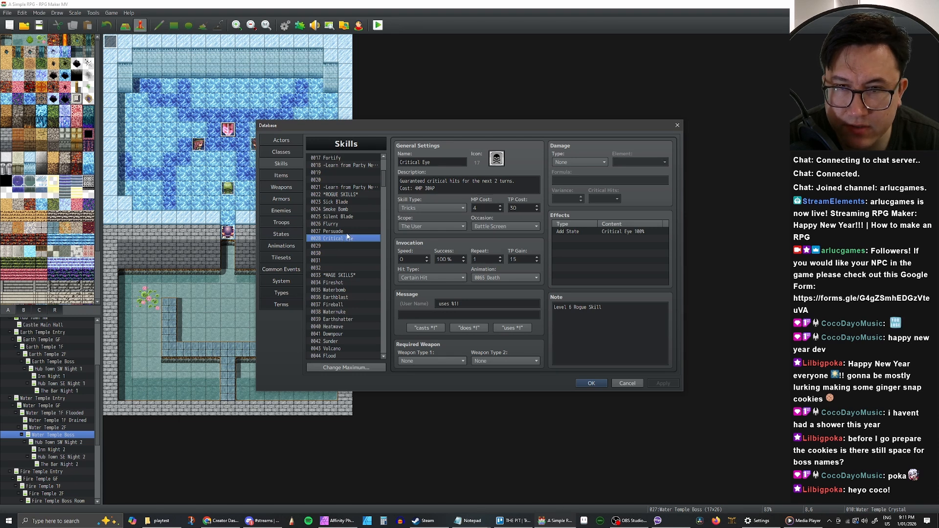
pyautogui.scroll(3, 349, 238)
pyautogui.scroll(3, 347, 237)
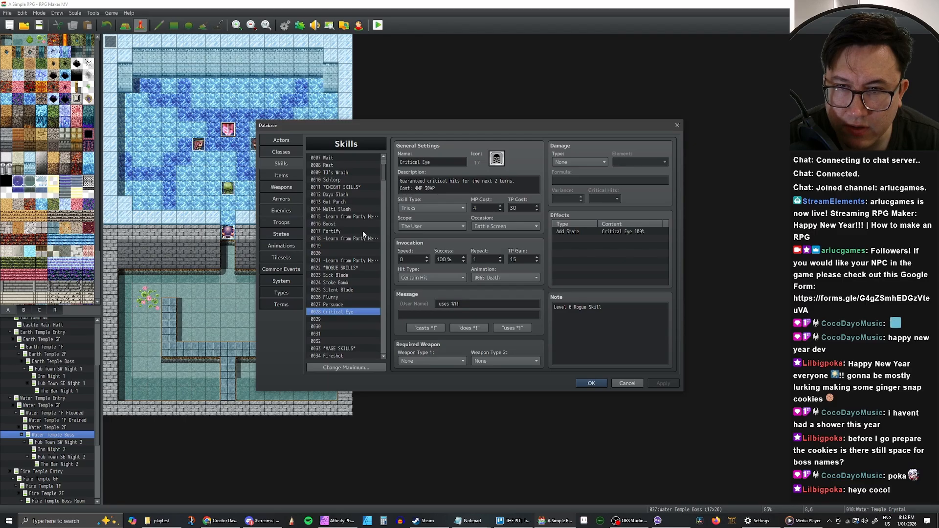
pyautogui.scroll(-3, 357, 269)
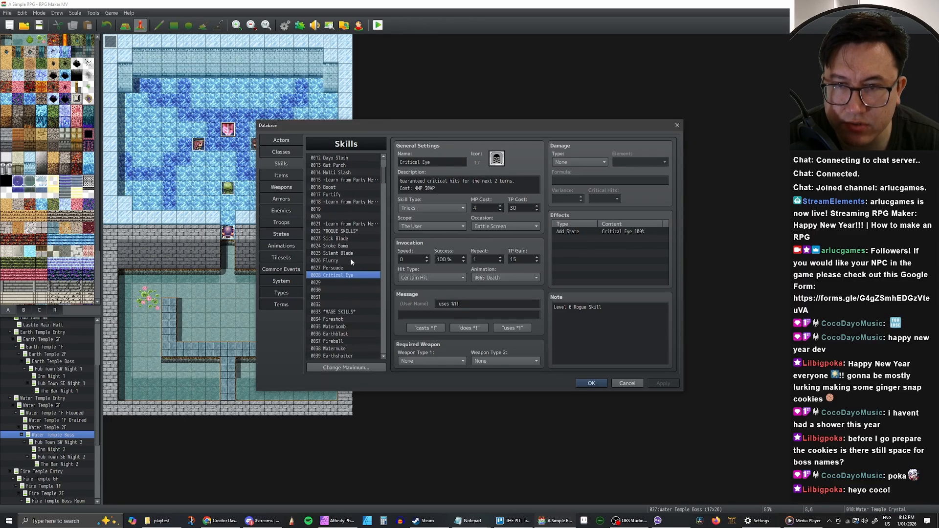
pyautogui.scroll(1, 345, 269)
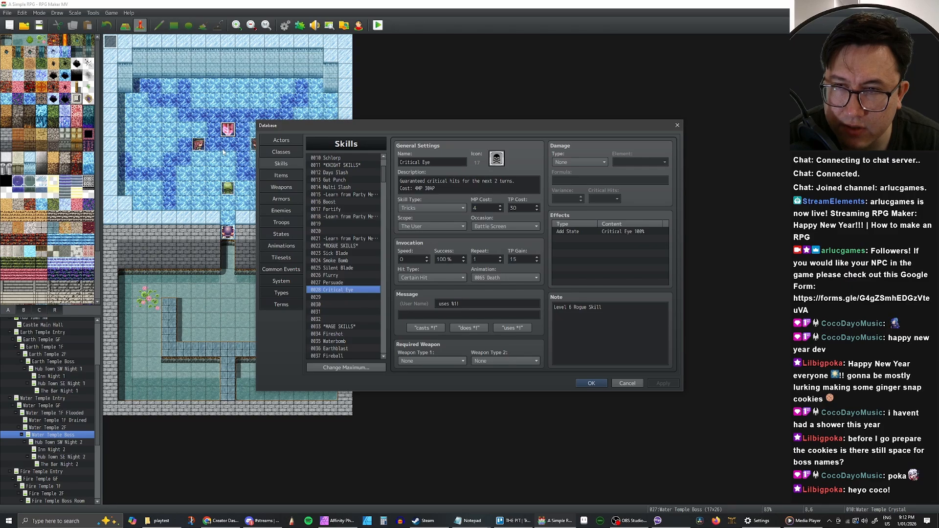
# Examine the Mage skills from Fireshot to Earthquake, checking the level notes of Heatwave and Volcano.
pyautogui.scroll(-4, 354, 291)
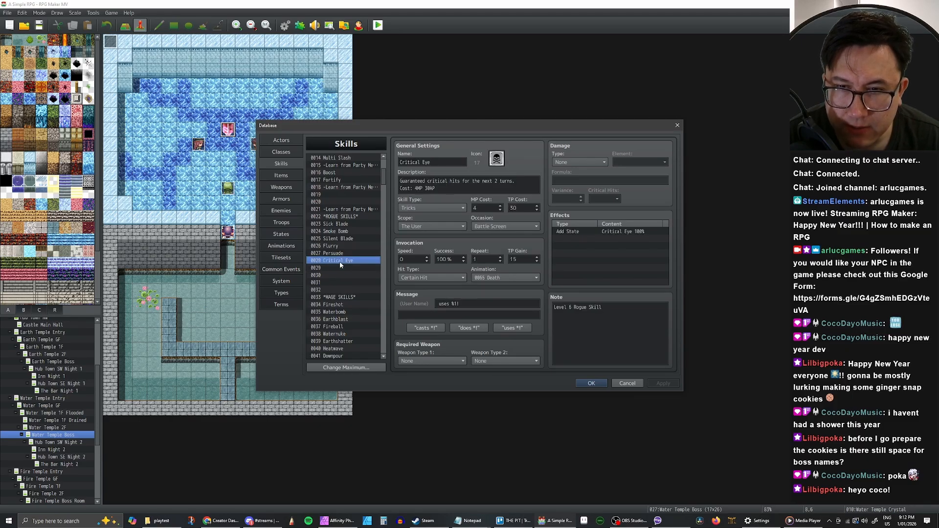
pyautogui.scroll(-4, 368, 277)
pyautogui.scroll(-5, 365, 275)
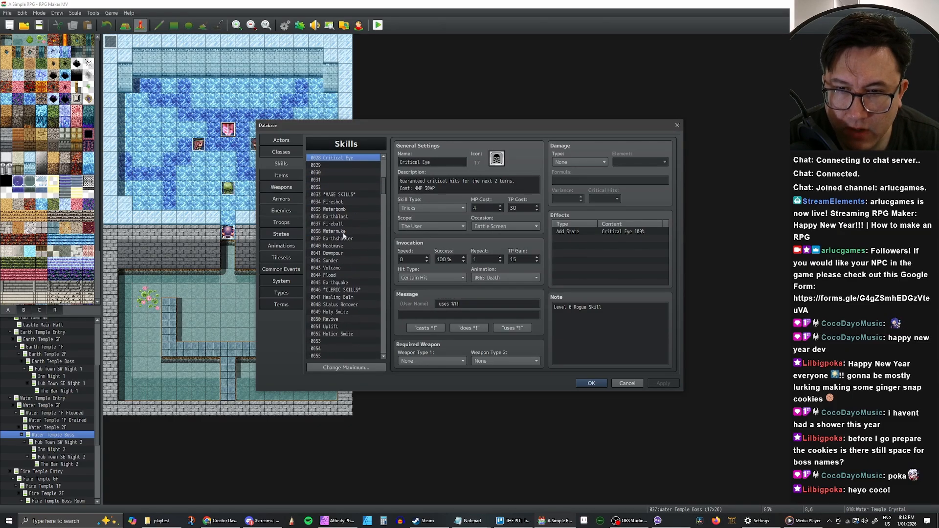
pyautogui.moveTo(338, 206); pyautogui.dragTo(335, 287)
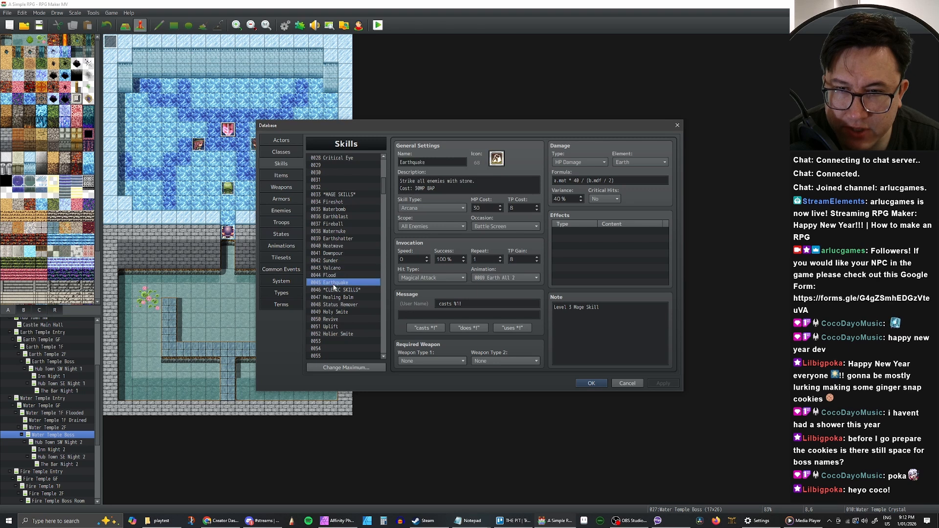
pyautogui.click(329, 208)
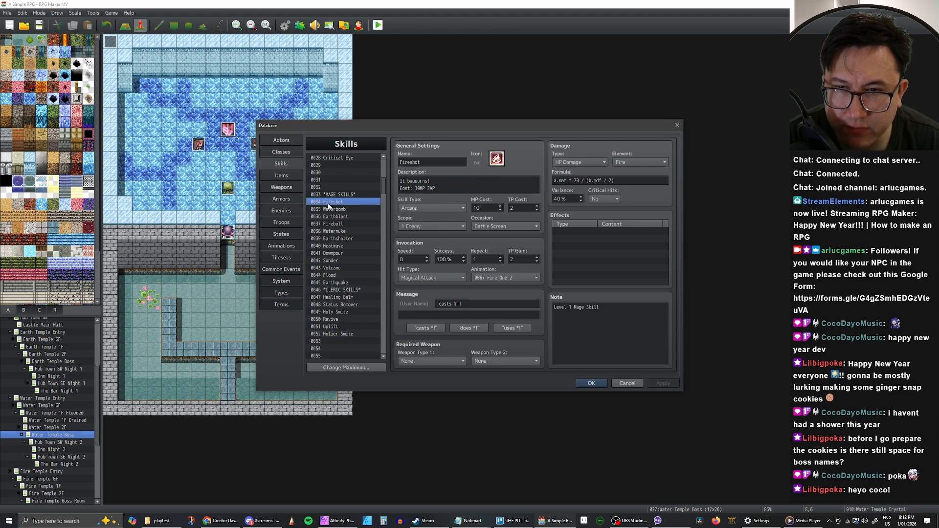
pyautogui.click(330, 284)
pyautogui.moveTo(330, 286); pyautogui.dragTo(331, 251)
pyautogui.click(330, 247)
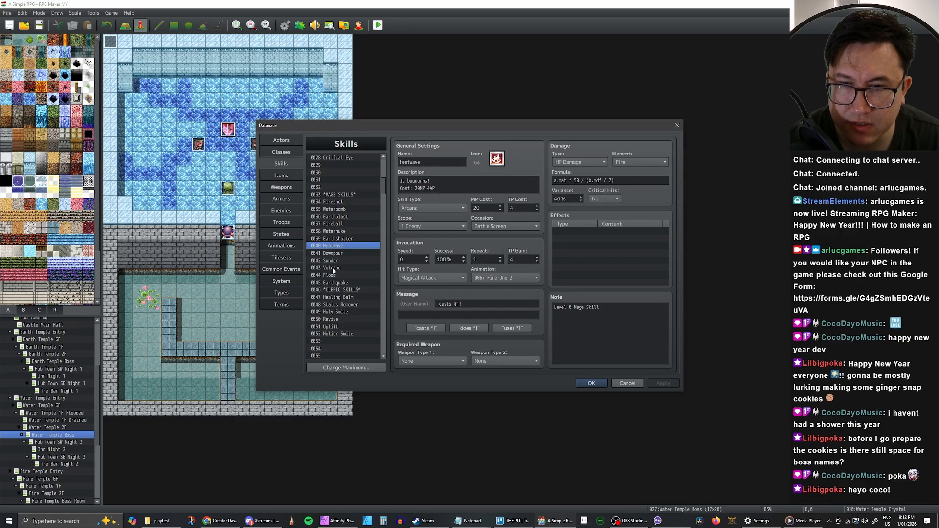
pyautogui.click(332, 267)
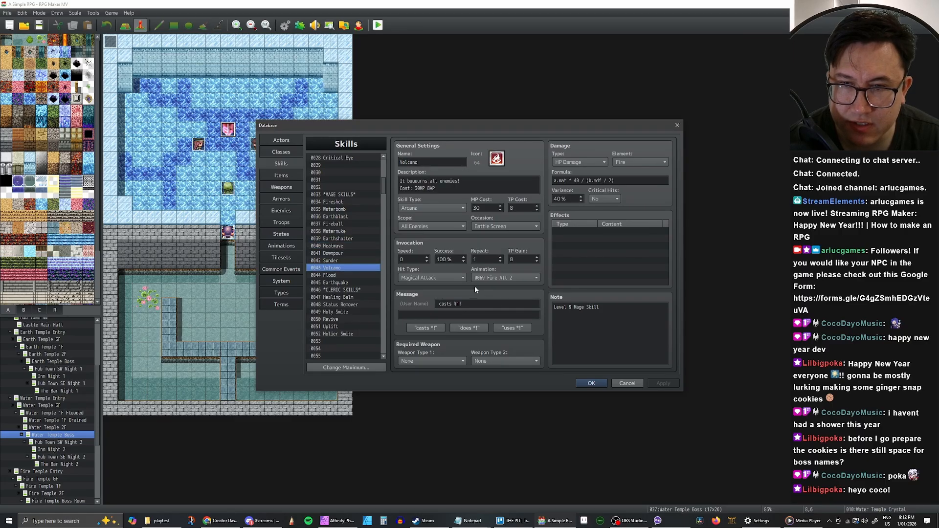
# Change the notes of the Flood and Earthquake skills to "Level 9 Mage Skill" and apply the changes.
pyautogui.click(344, 276)
pyautogui.doubleClick(570, 307)
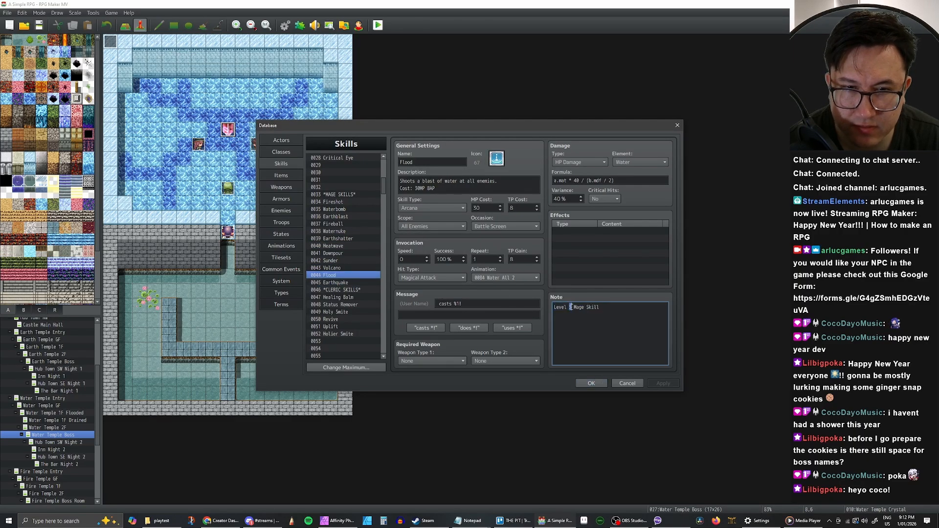
pyautogui.write('4')
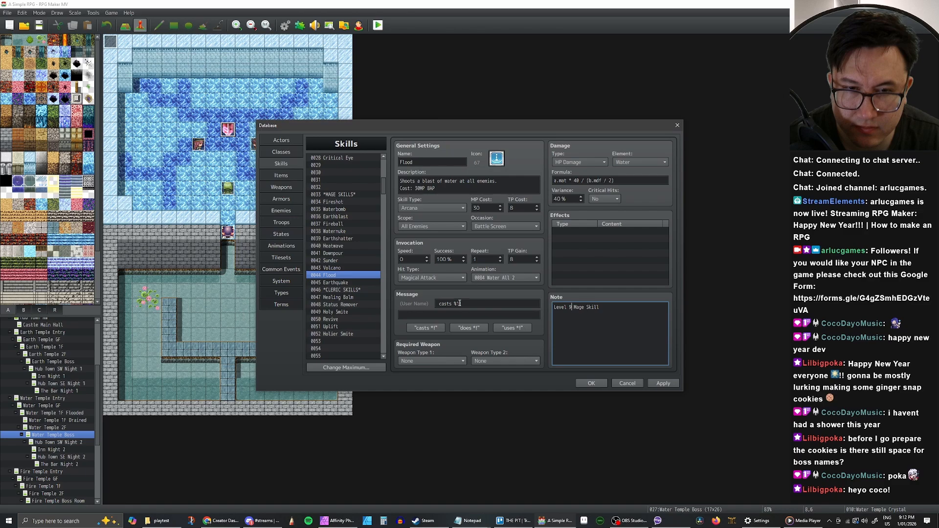
pyautogui.click(333, 283)
pyautogui.doubleClick(570, 307)
pyautogui.write('9')
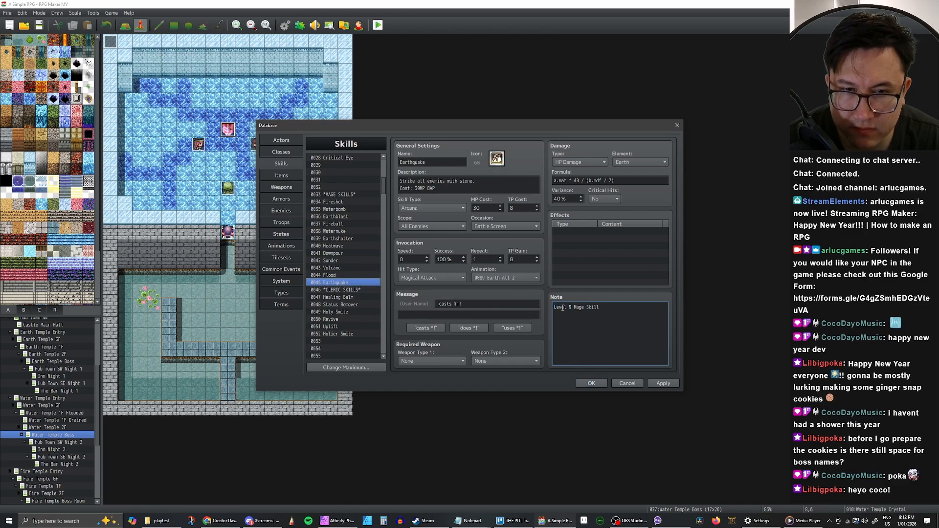
pyautogui.click(664, 383)
# Review the Cleric skills Healing Balm, Revive and Uplift, and compare the damage settings of Holy Smite and Holier Smite.
pyautogui.click(334, 297)
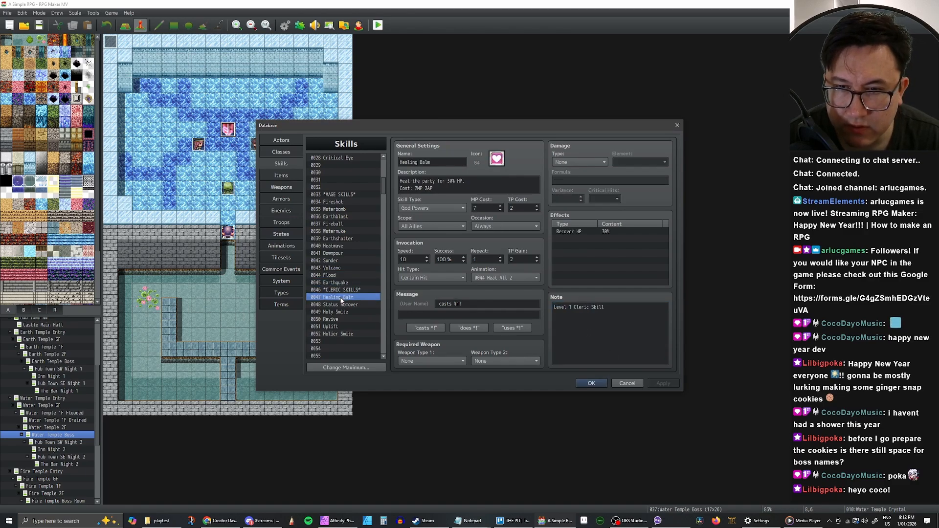
pyautogui.scroll(-2, 335, 299)
pyautogui.click(337, 283)
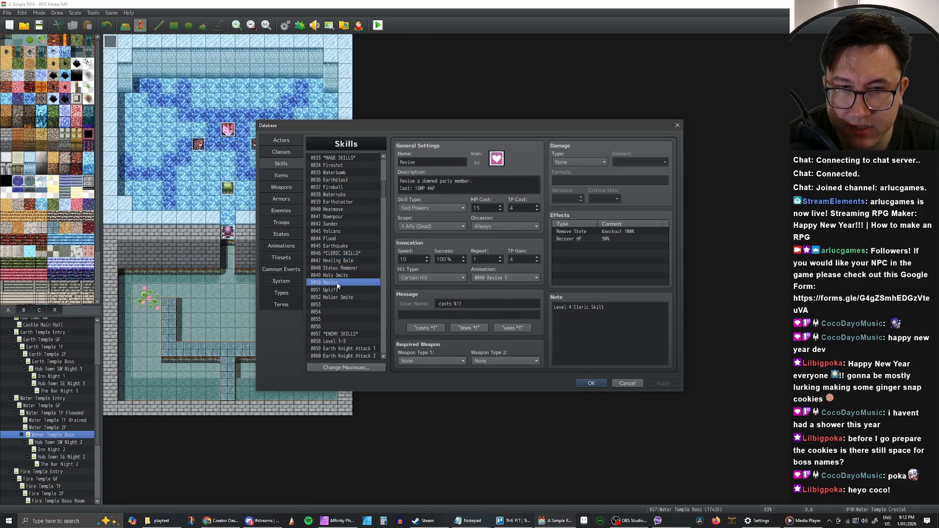
pyautogui.click(337, 290)
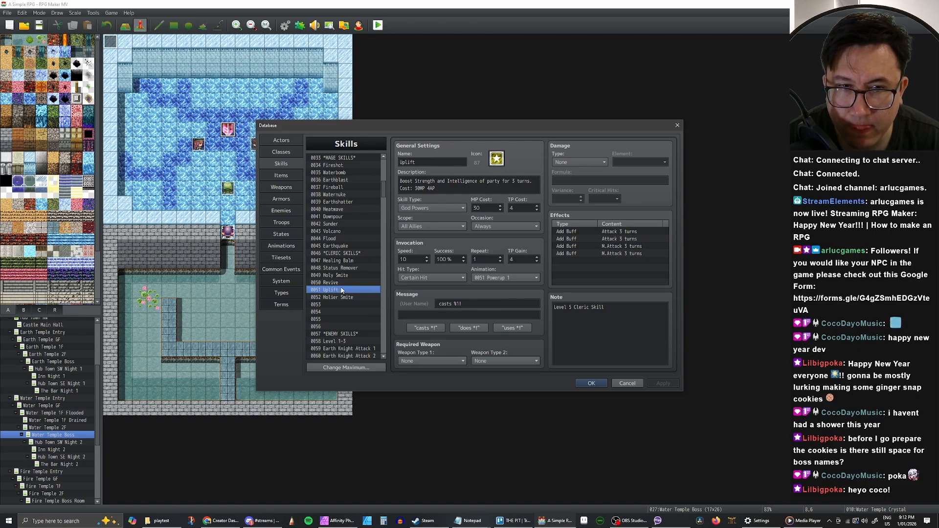
pyautogui.click(346, 298)
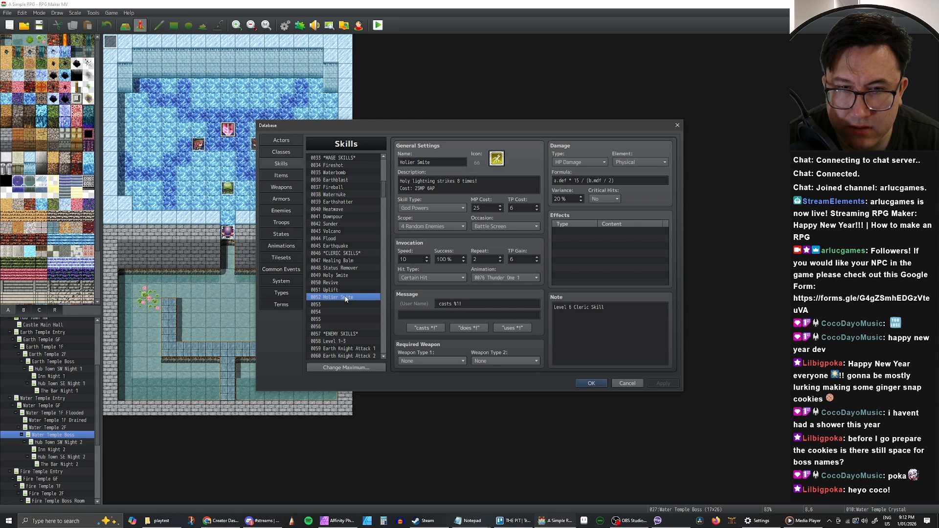
pyautogui.click(337, 292)
pyautogui.click(338, 300)
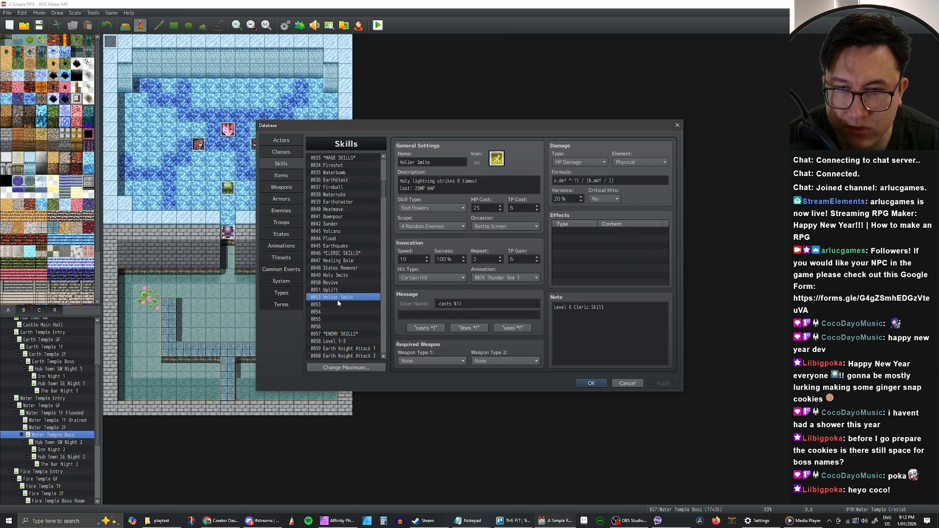
pyautogui.click(334, 275)
pyautogui.click(339, 299)
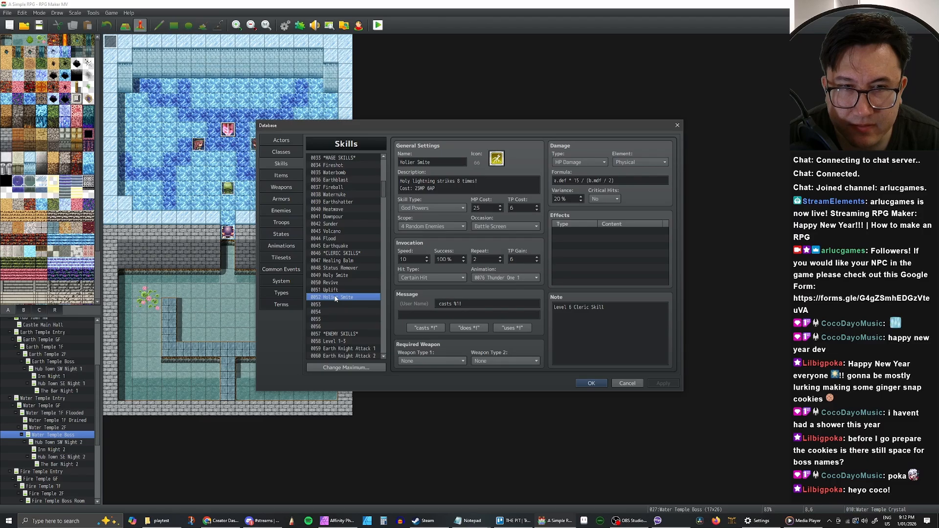
pyautogui.click(336, 276)
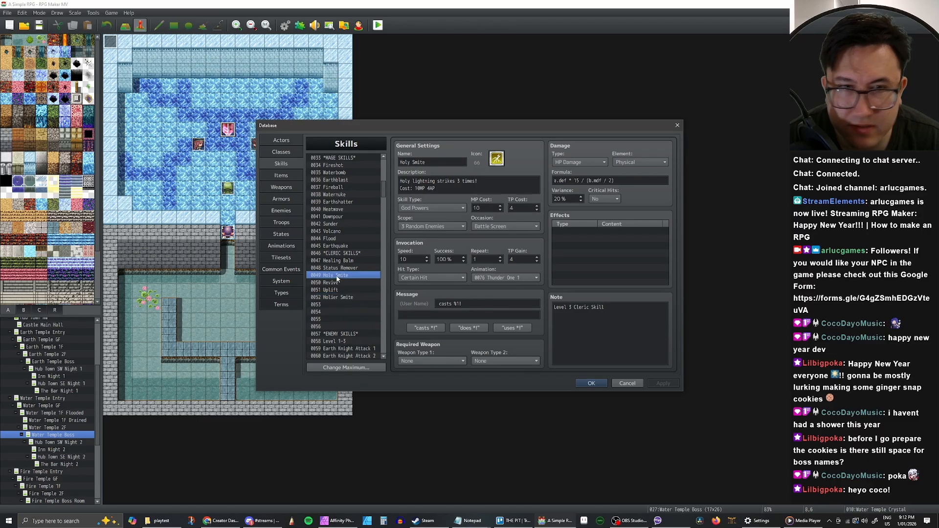
pyautogui.click(337, 297)
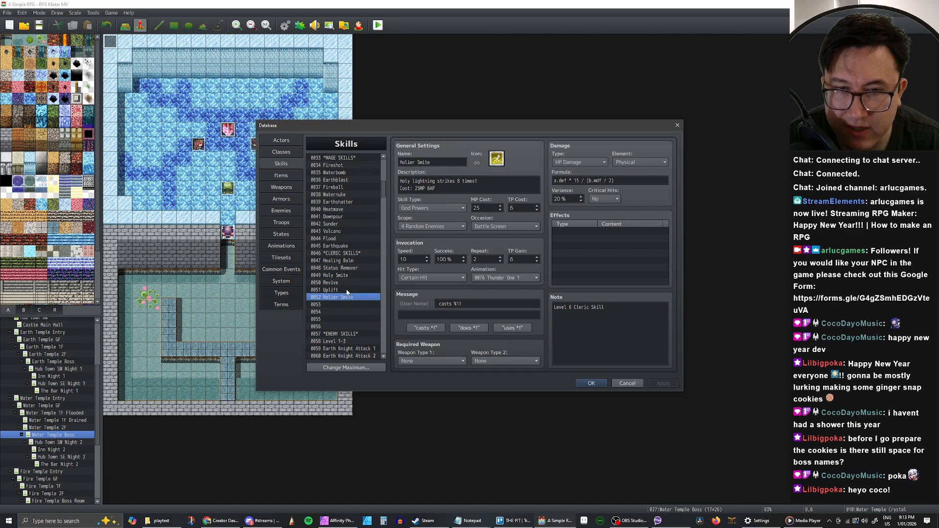
pyautogui.scroll(3, 363, 280)
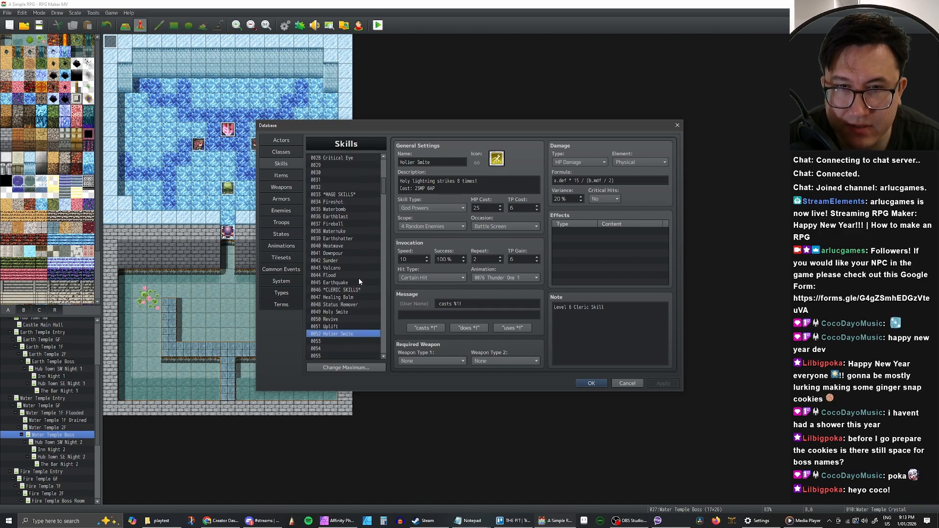
pyautogui.scroll(8, 364, 284)
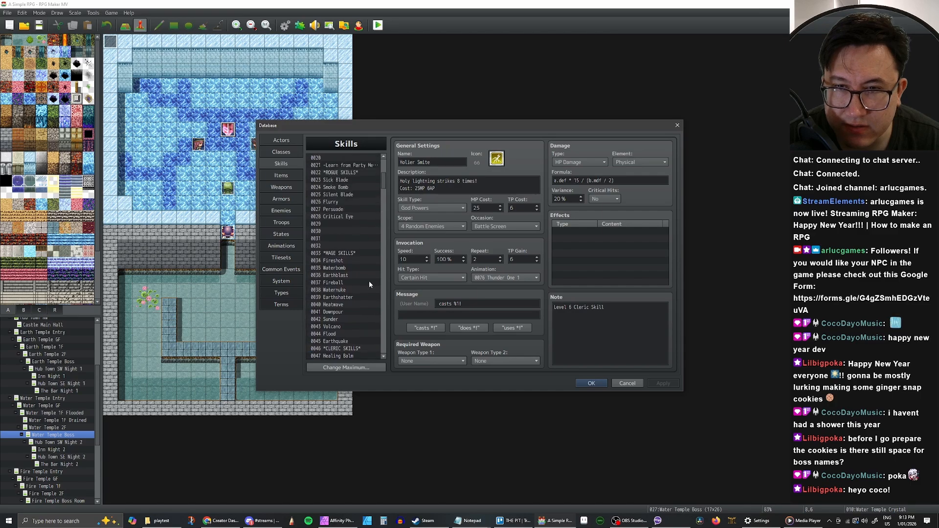
# Compare the level notes and costs of the Cleric skills Uplift and Revive, and look over the other class skills.
pyautogui.scroll(-7, 366, 283)
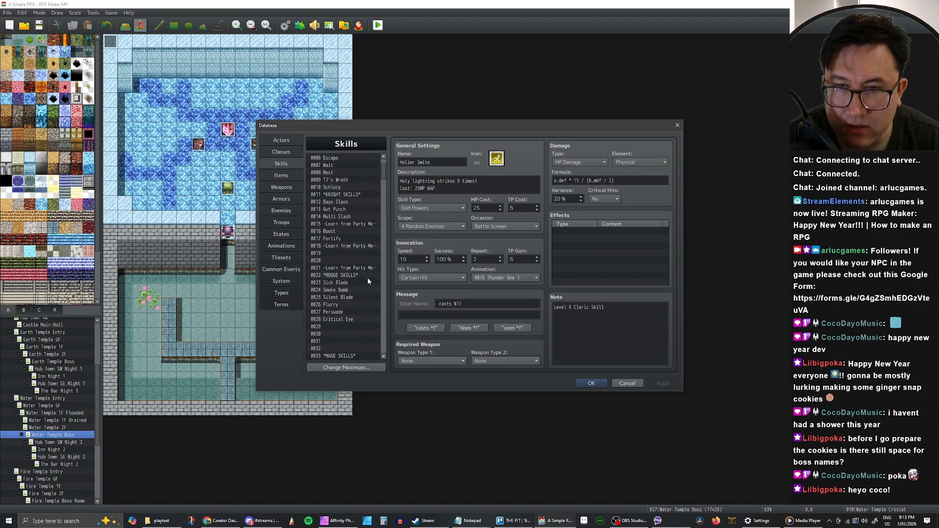
pyautogui.scroll(-3, 366, 284)
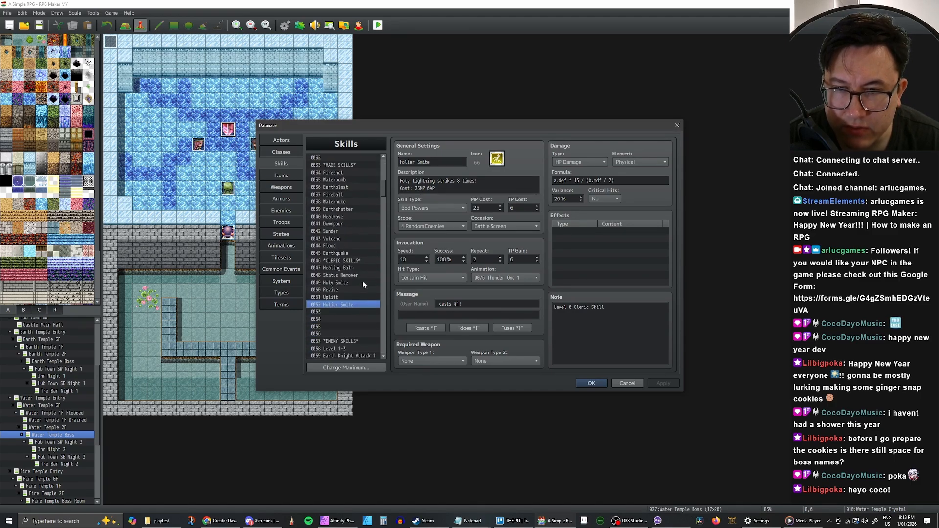
pyautogui.click(333, 298)
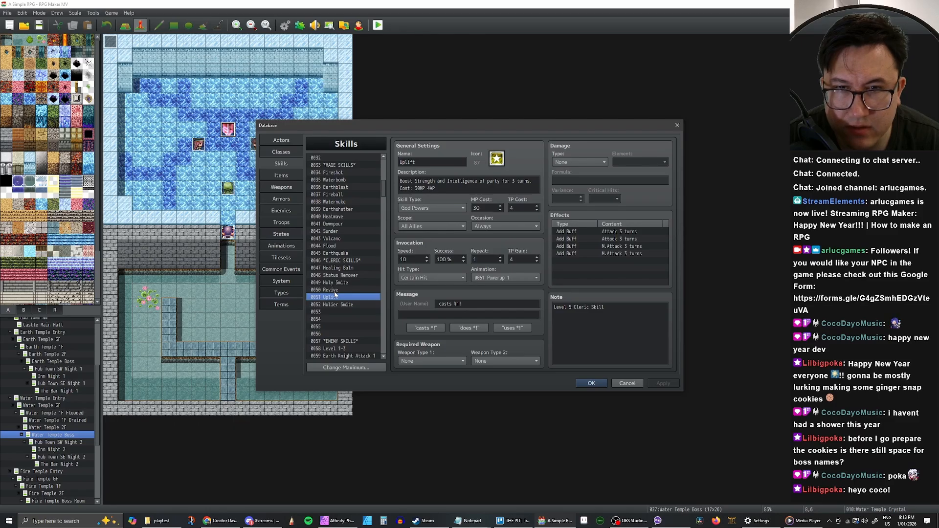
pyautogui.click(335, 290)
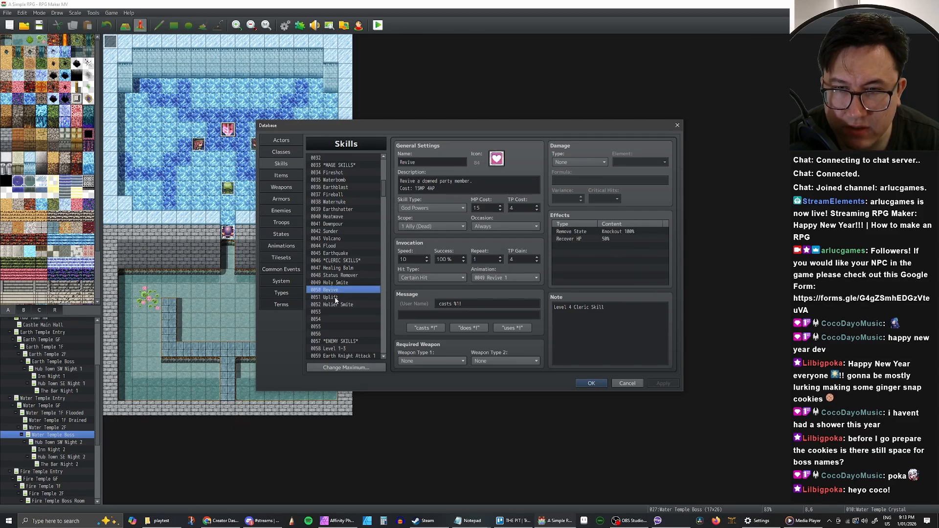
pyautogui.click(335, 298)
pyautogui.click(333, 290)
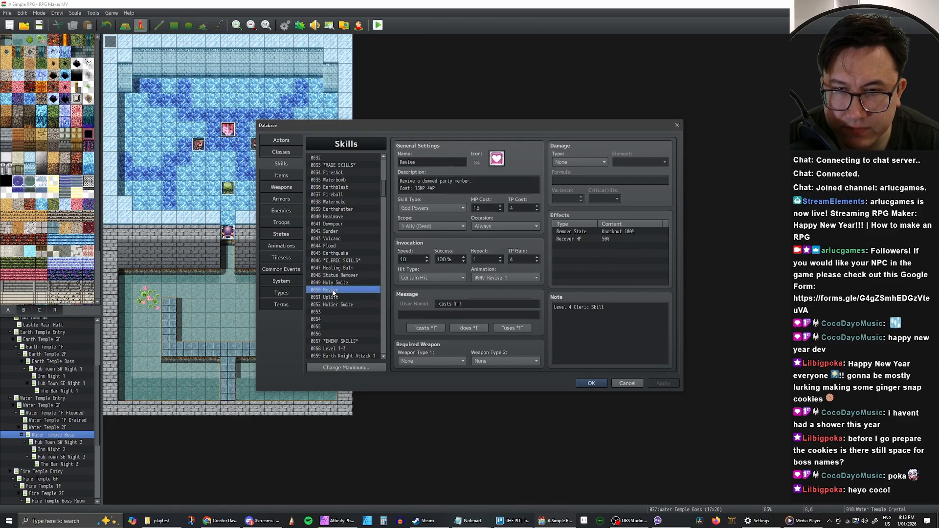
pyautogui.scroll(7, 356, 281)
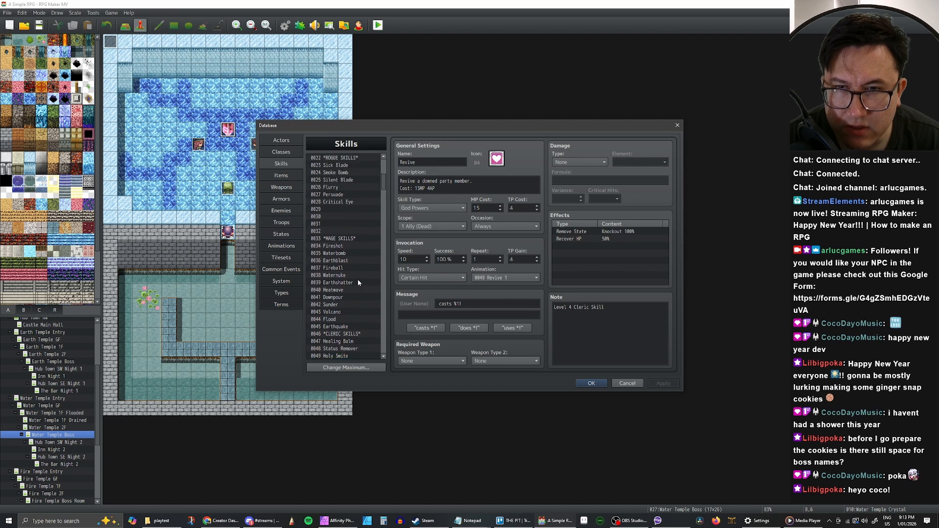
pyautogui.scroll(3, 354, 280)
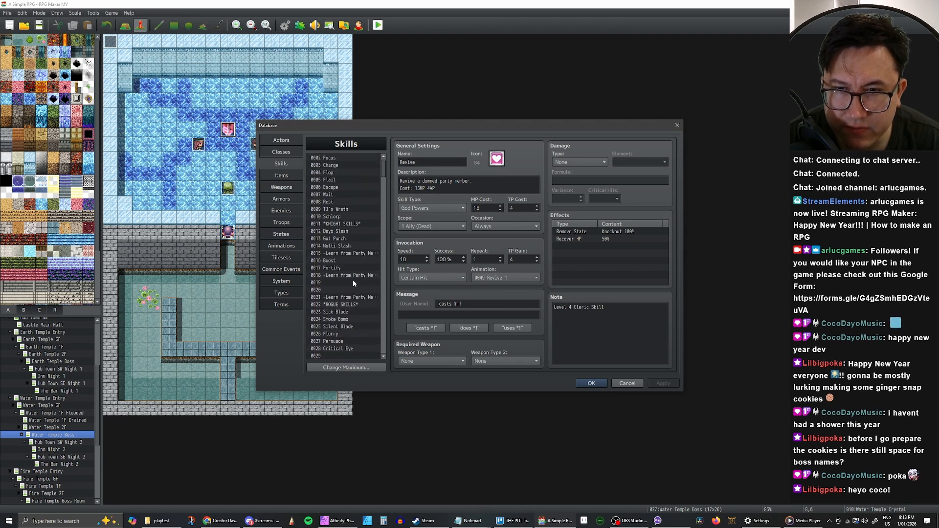
# Review the descriptions, costs and level notes of the Cleric skills Revive, Uplift and Holier Smite in sequence.
pyautogui.scroll(-11, 352, 280)
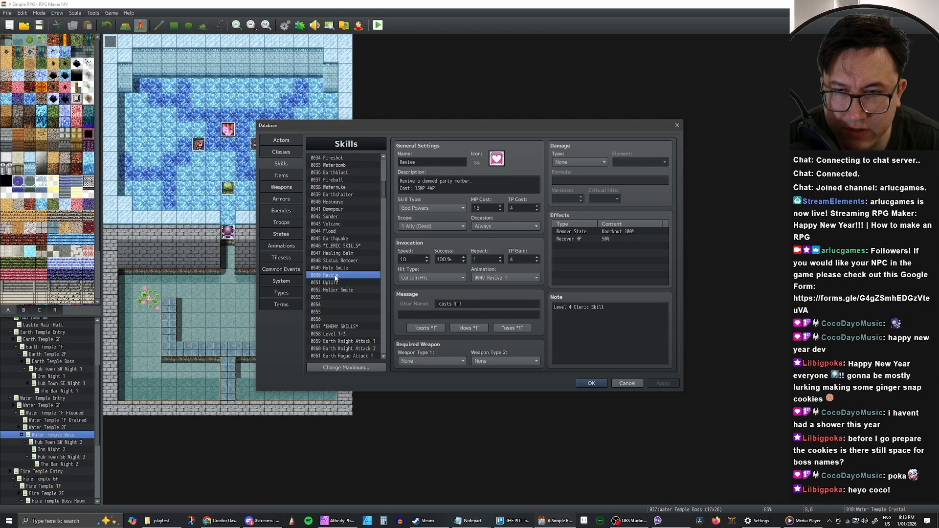
pyautogui.click(336, 283)
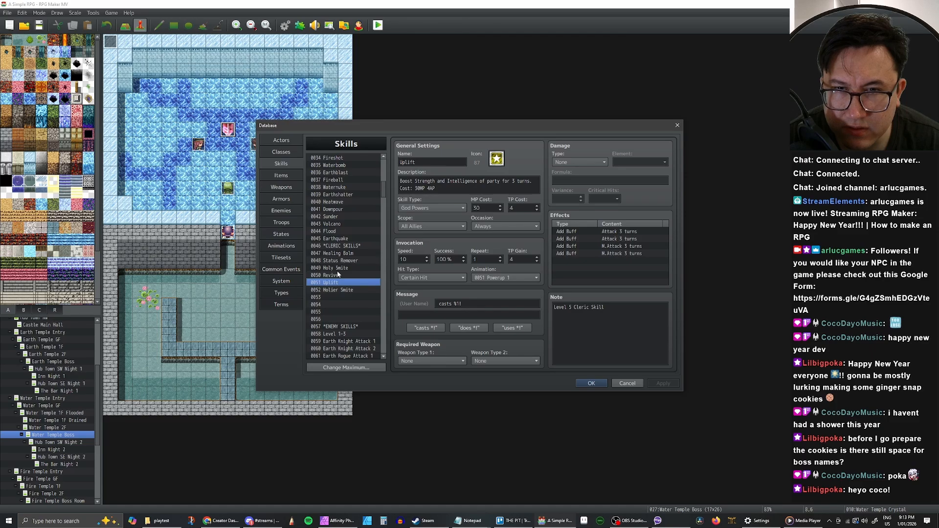
pyautogui.click(337, 275)
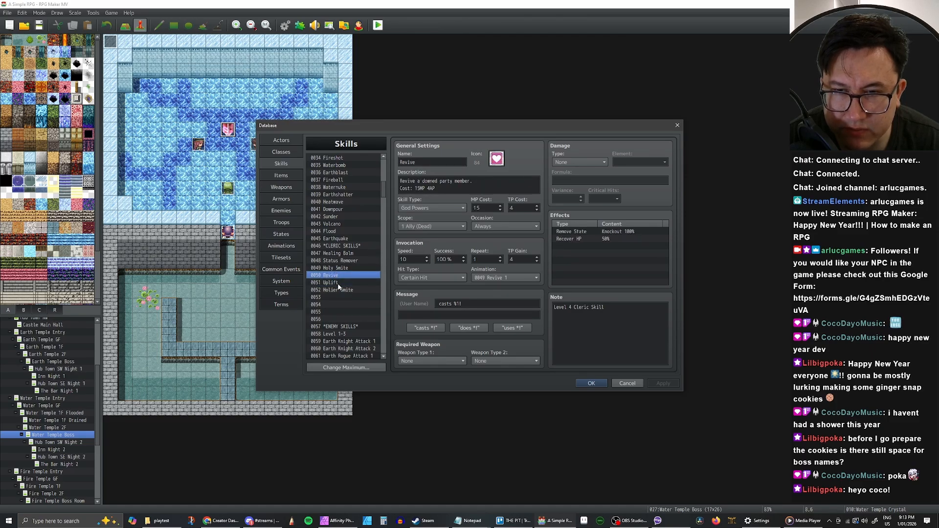
pyautogui.click(340, 284)
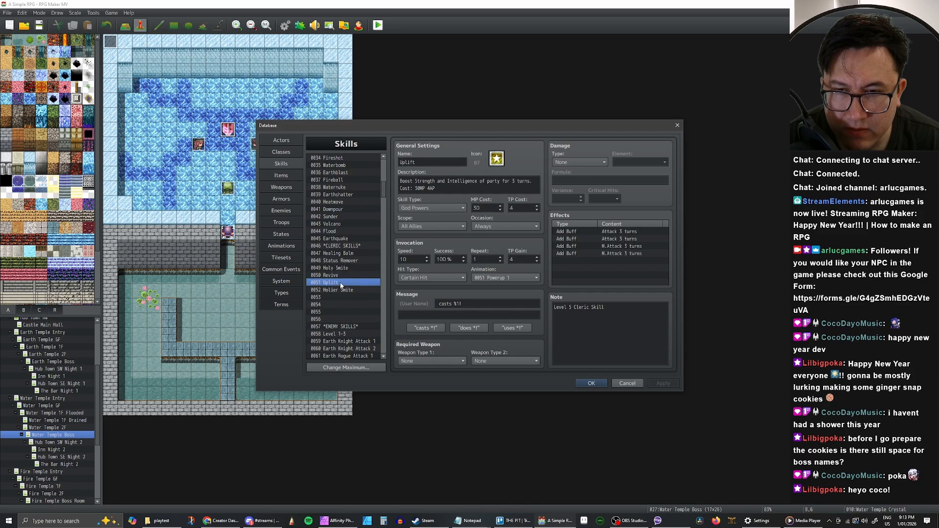
pyautogui.click(342, 291)
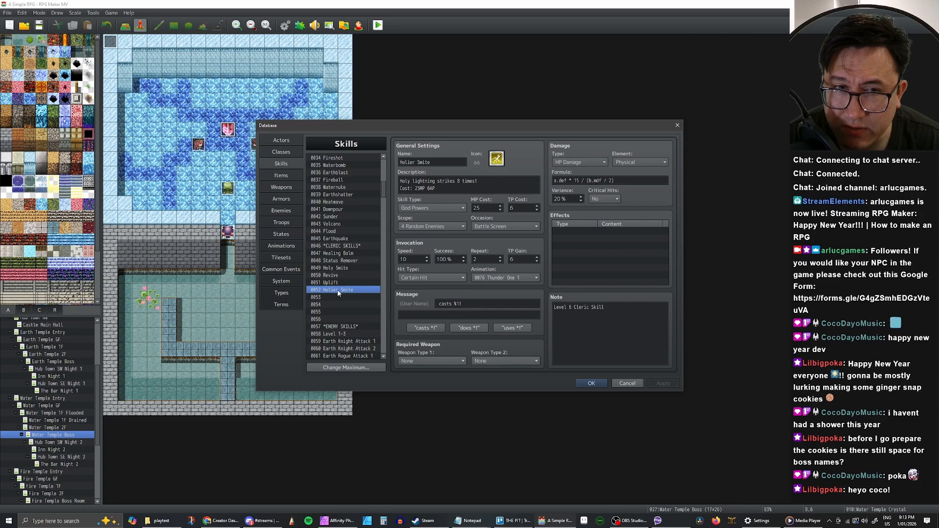
pyautogui.click(337, 286)
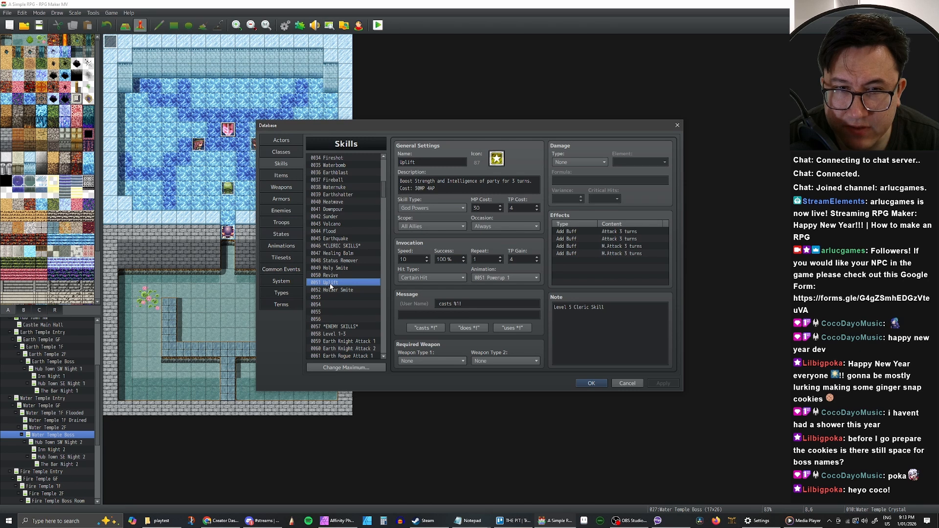
# Examine the costs, effects and level notes of the Knight skills Boost and Fortify.
pyautogui.scroll(6, 352, 279)
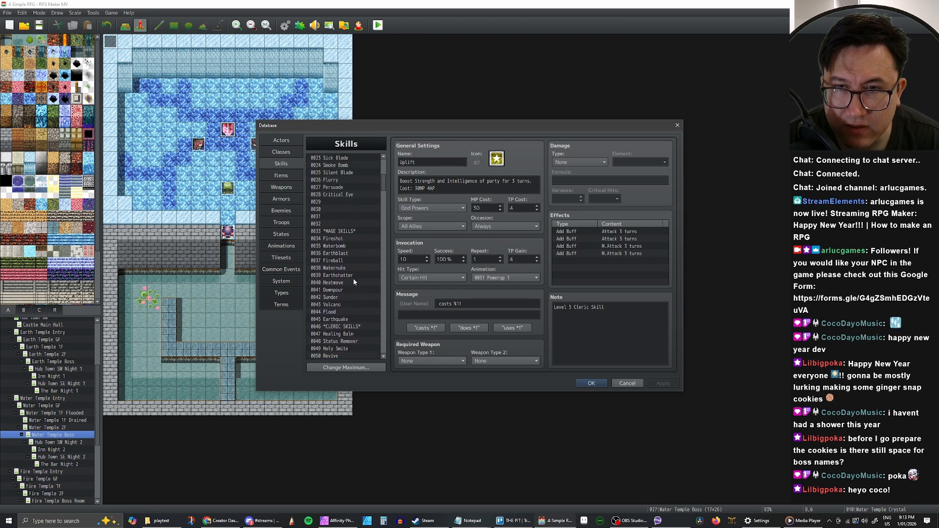
pyautogui.scroll(2, 353, 282)
pyautogui.scroll(2, 351, 279)
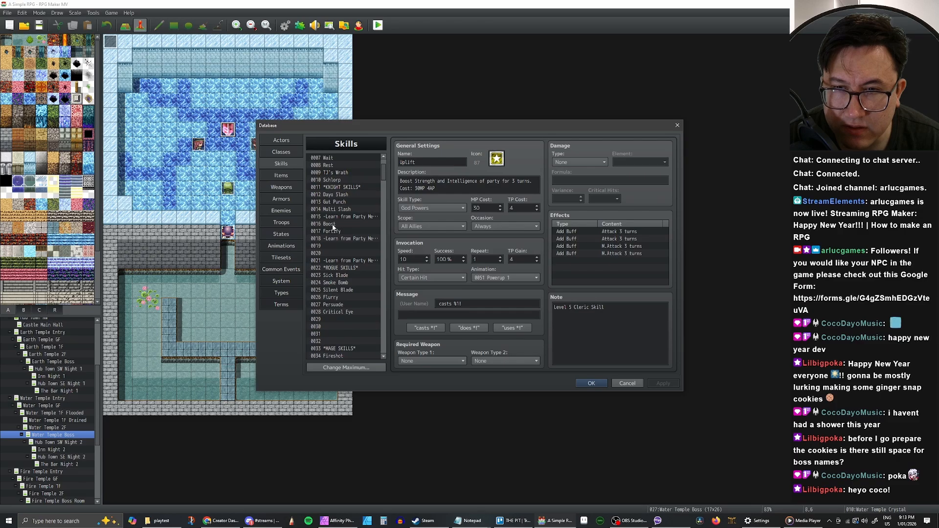
pyautogui.click(332, 225)
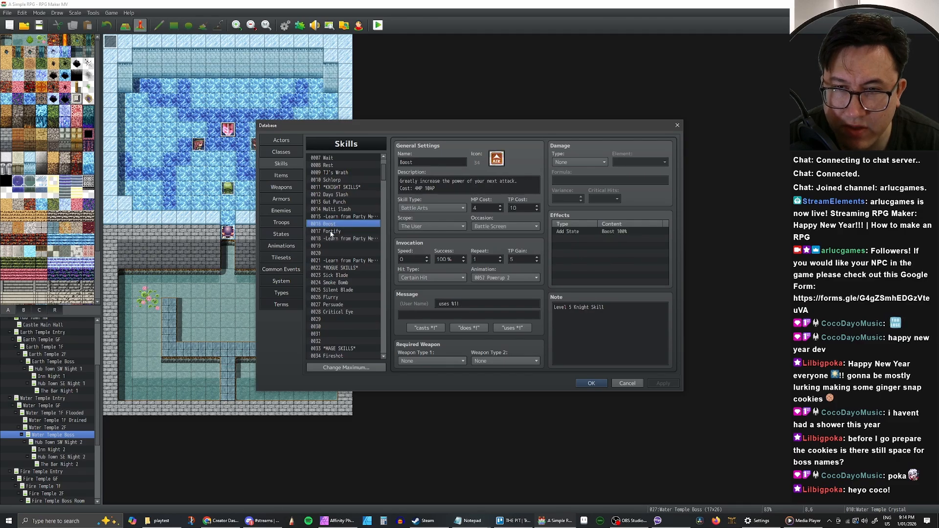
pyautogui.click(330, 231)
pyautogui.click(327, 225)
pyautogui.click(327, 232)
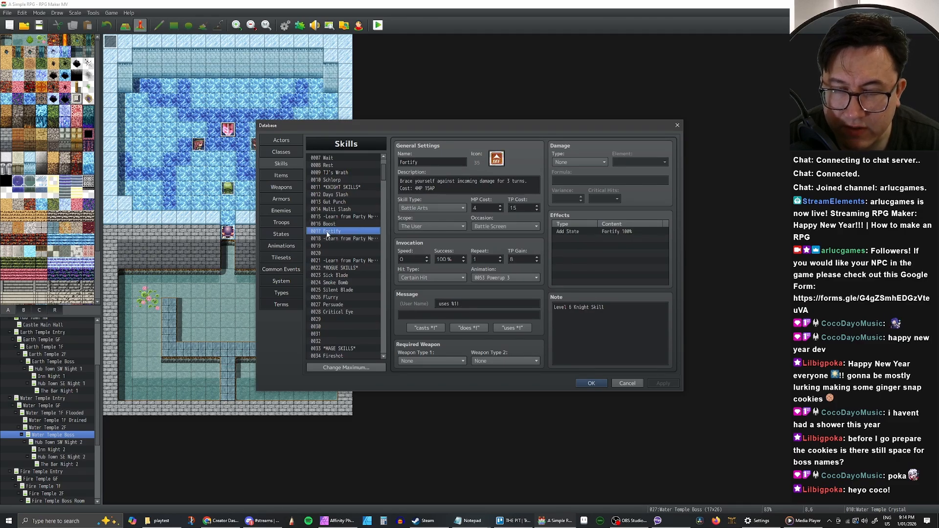
pyautogui.click(327, 227)
pyautogui.click(328, 237)
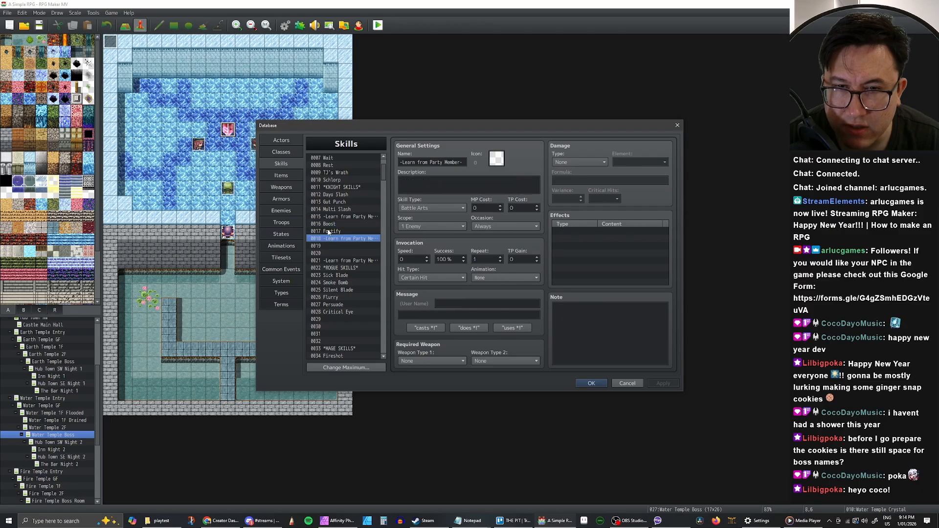
pyautogui.click(327, 224)
# Compare the Cleric skill Uplift's buff effects and level note with those of the Knight skills Boost and Fortify.
pyautogui.scroll(-8, 366, 242)
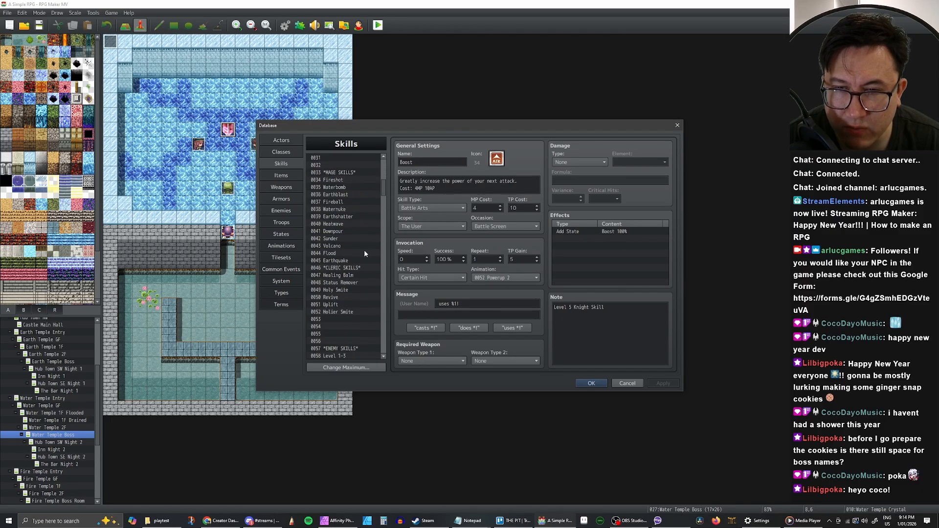
pyautogui.scroll(-3, 364, 250)
pyautogui.click(335, 239)
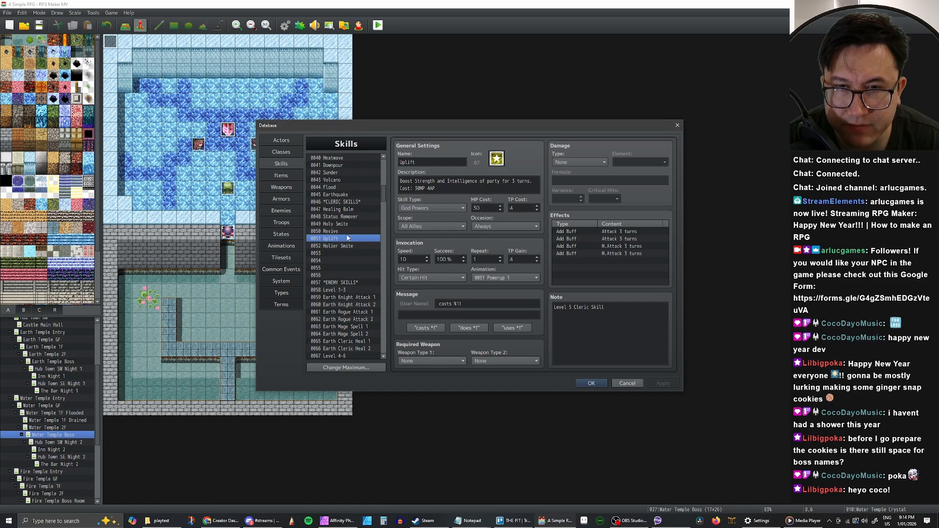
pyautogui.scroll(4, 353, 241)
pyautogui.scroll(6, 350, 242)
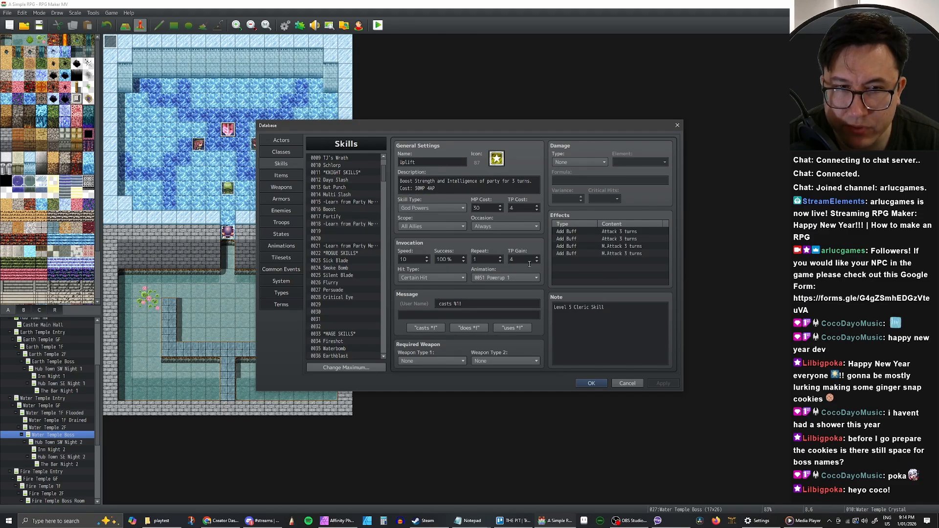
pyautogui.click(333, 210)
pyautogui.click(333, 216)
pyautogui.click(331, 210)
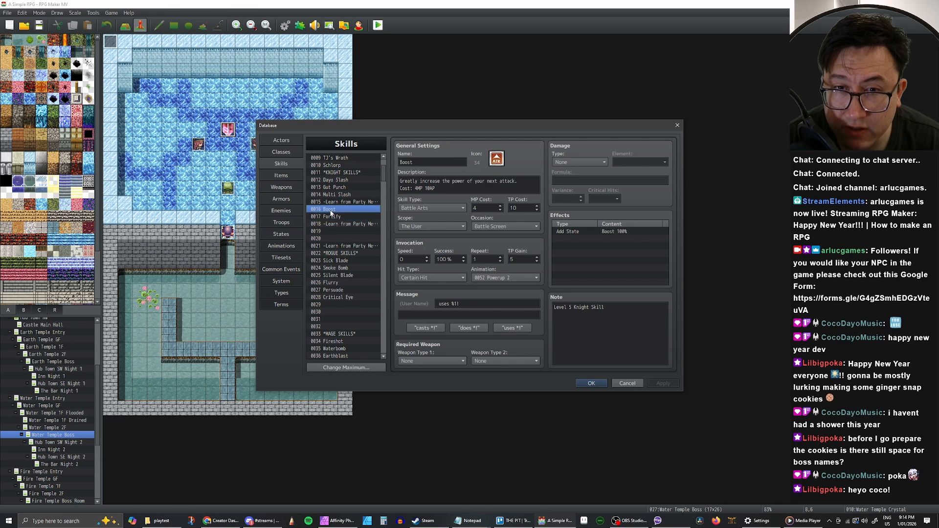
pyautogui.click(332, 216)
pyautogui.click(331, 210)
pyautogui.click(331, 218)
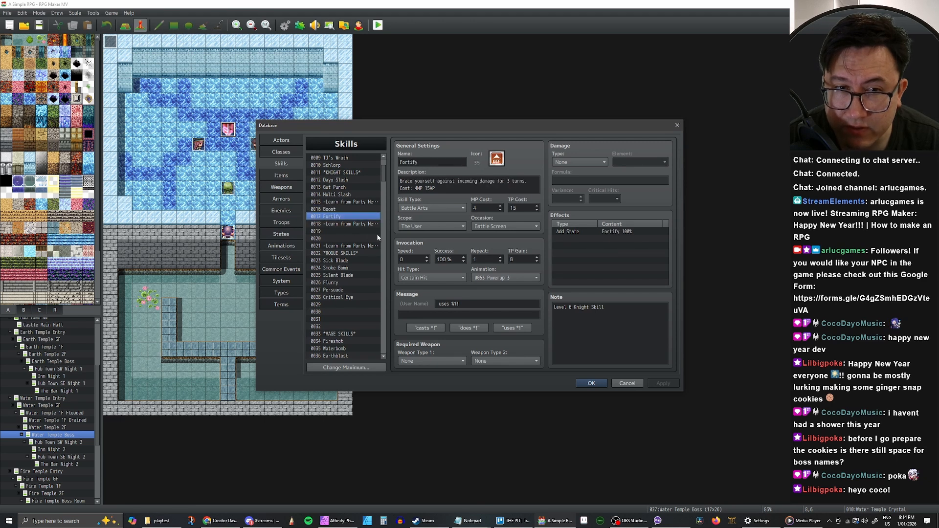
# Check the Cleric skill Holier Smite, and compare the settings of Uplift with those of Revive.
pyautogui.scroll(-7, 343, 225)
pyautogui.scroll(-2, 357, 235)
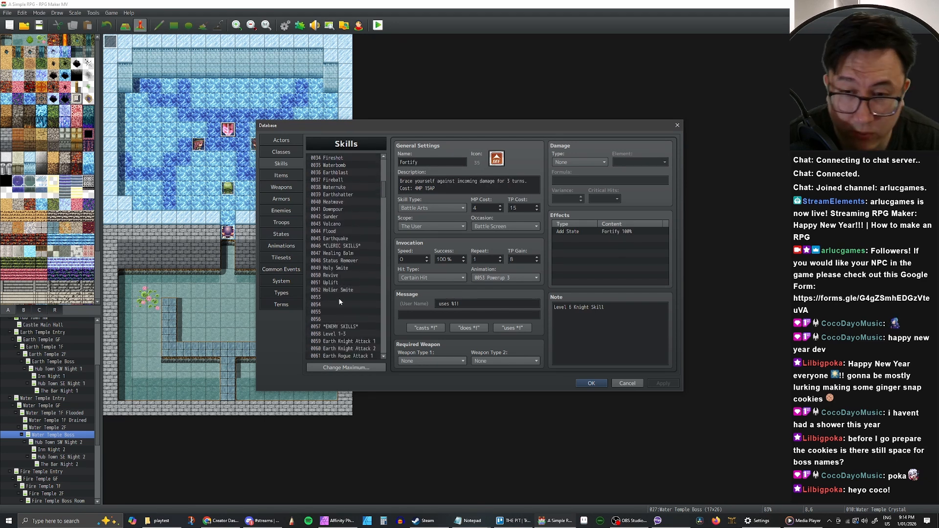
pyautogui.click(337, 290)
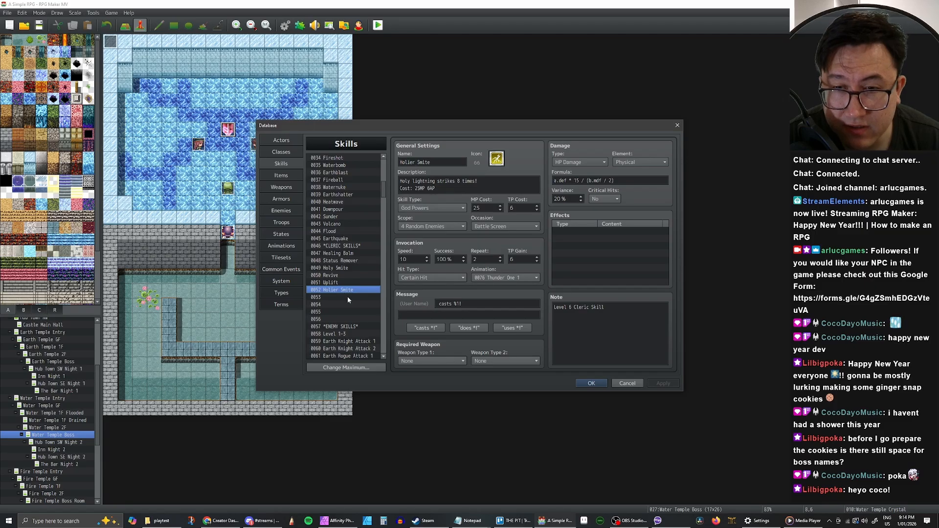
pyautogui.scroll(1, 347, 296)
pyautogui.click(341, 291)
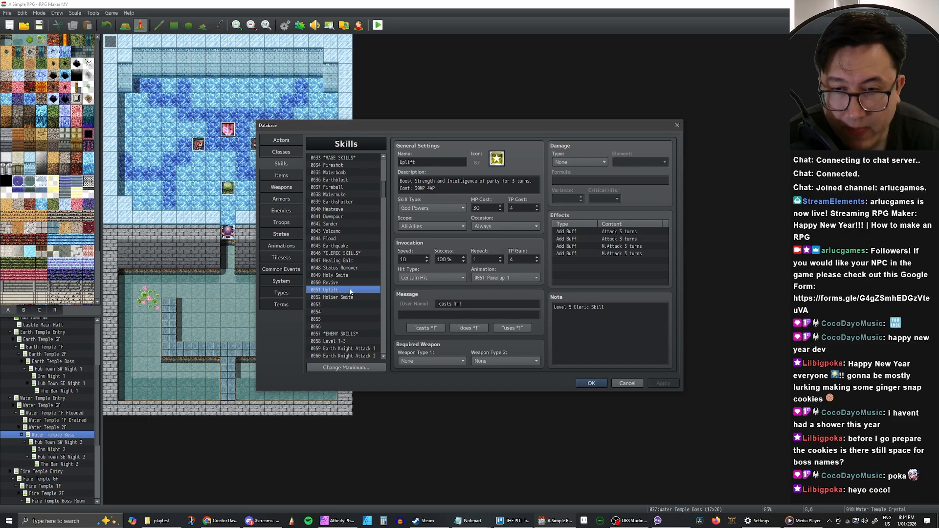
pyautogui.click(345, 284)
pyautogui.click(342, 290)
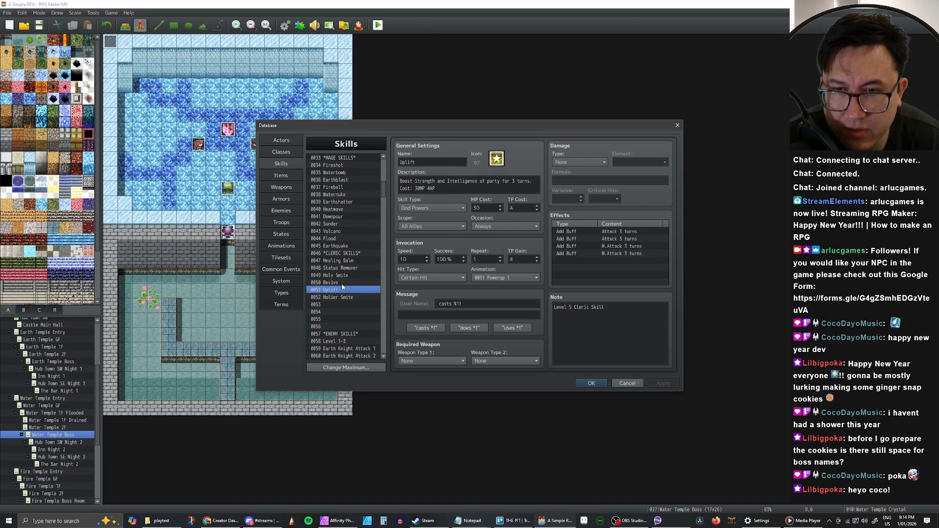
# Recheck the level notes and effects of Revive against Uplift, and scan the Knight, Rogue and Mage skill names.
pyautogui.click(343, 282)
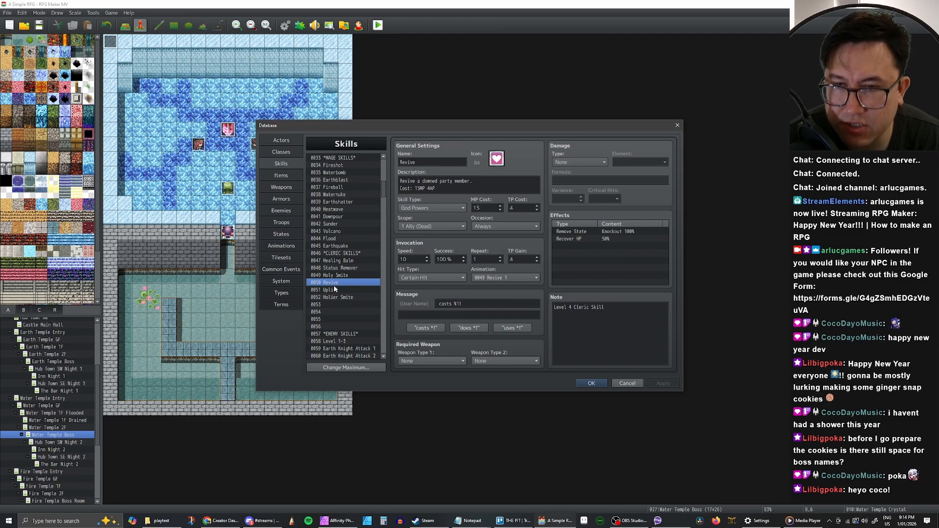
pyautogui.click(334, 290)
pyautogui.click(334, 283)
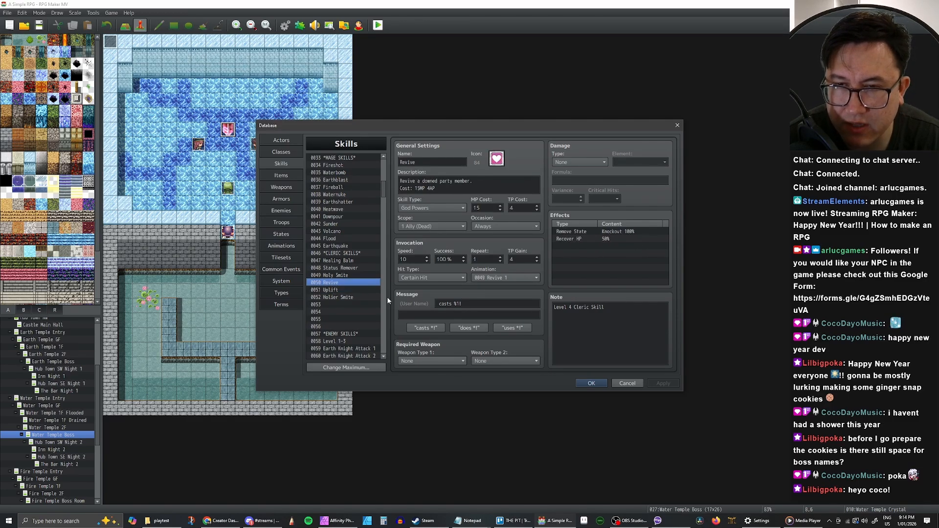
pyautogui.click(327, 290)
pyautogui.click(333, 282)
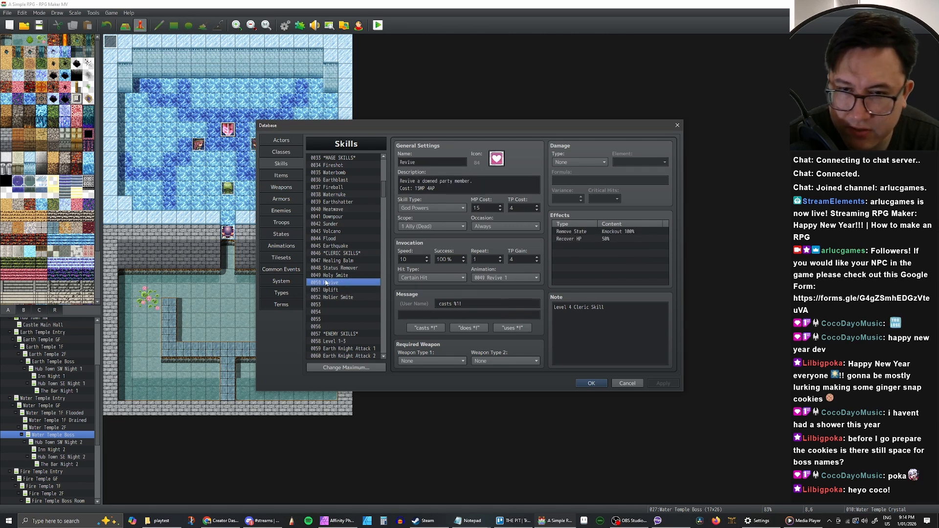
pyautogui.click(321, 290)
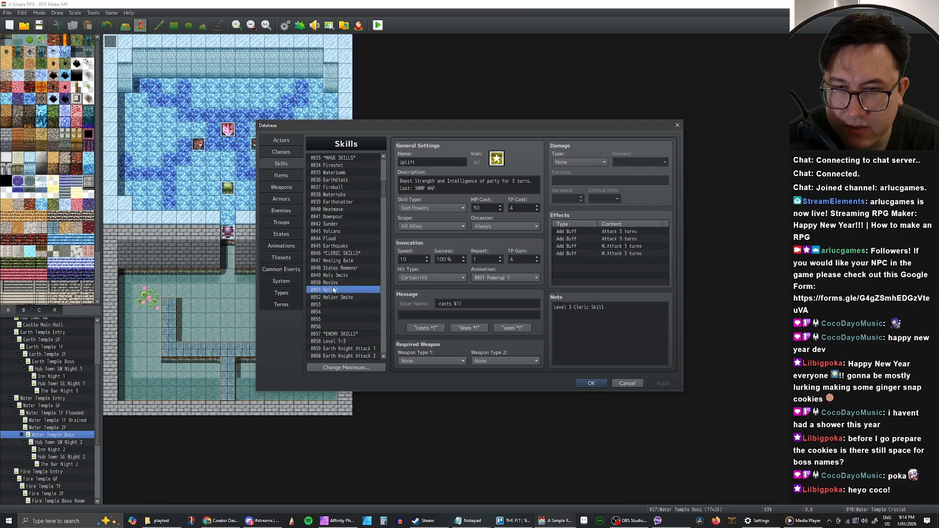
pyautogui.click(334, 284)
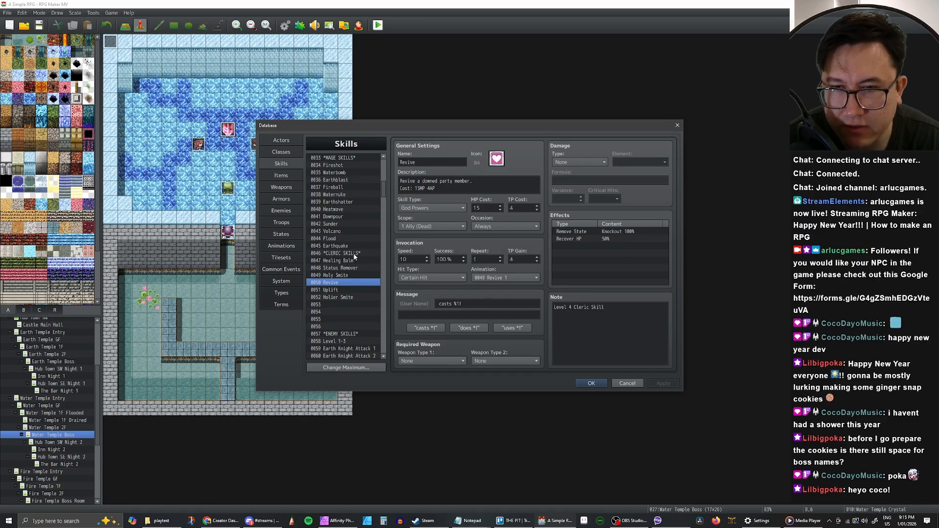
pyautogui.scroll(7, 348, 245)
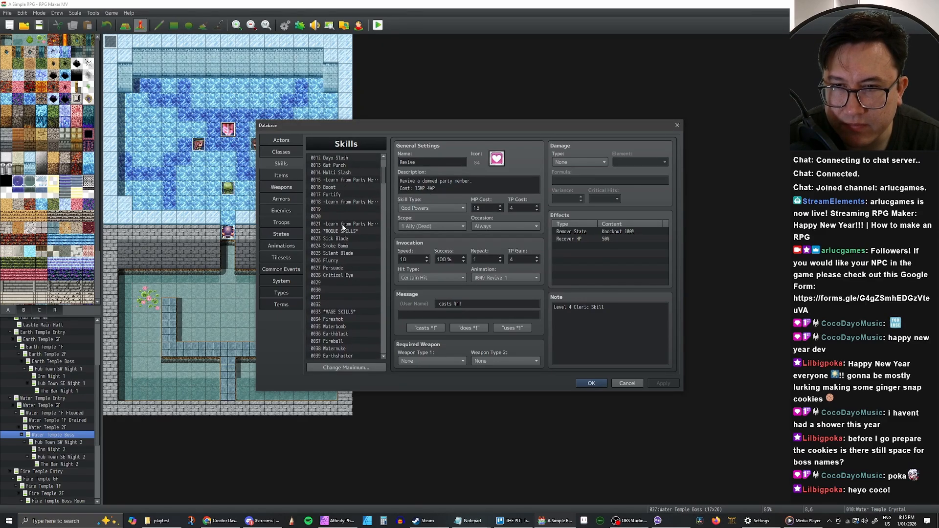
pyautogui.scroll(-6, 348, 245)
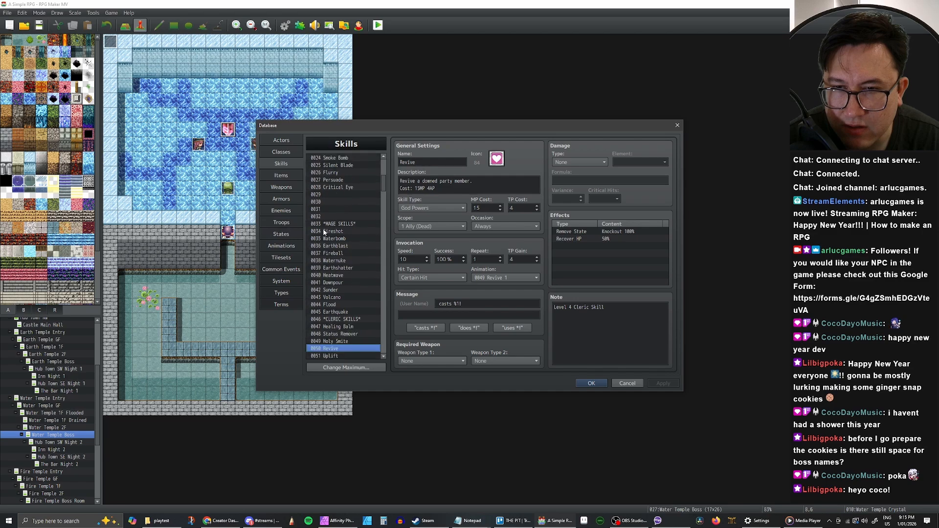
pyautogui.scroll(-1, 347, 258)
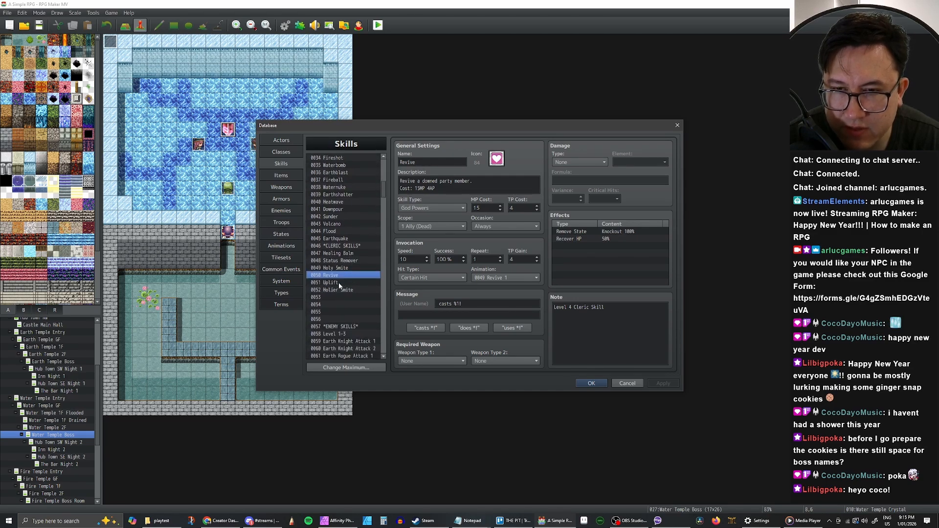
# Compare the descriptions, costs and level notes of the Cleric skills Revive and Uplift once more.
pyautogui.click(336, 277)
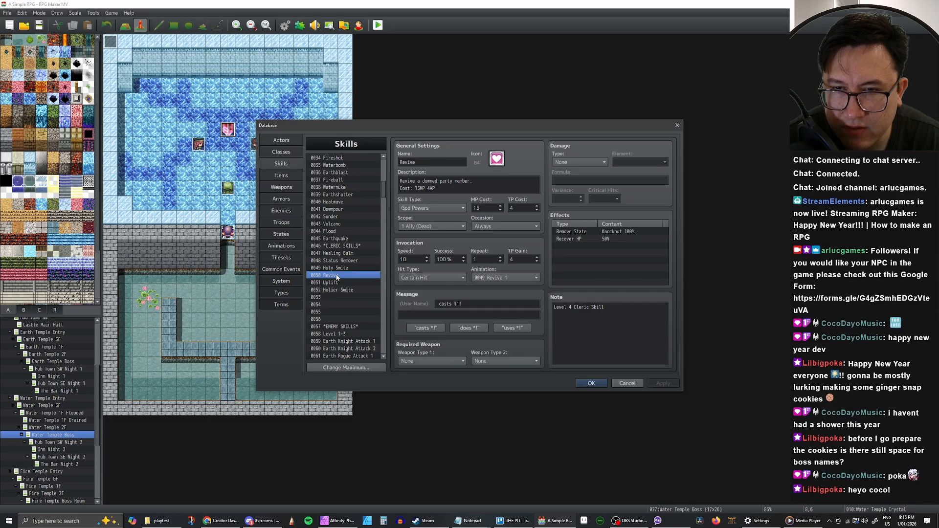
pyautogui.click(336, 283)
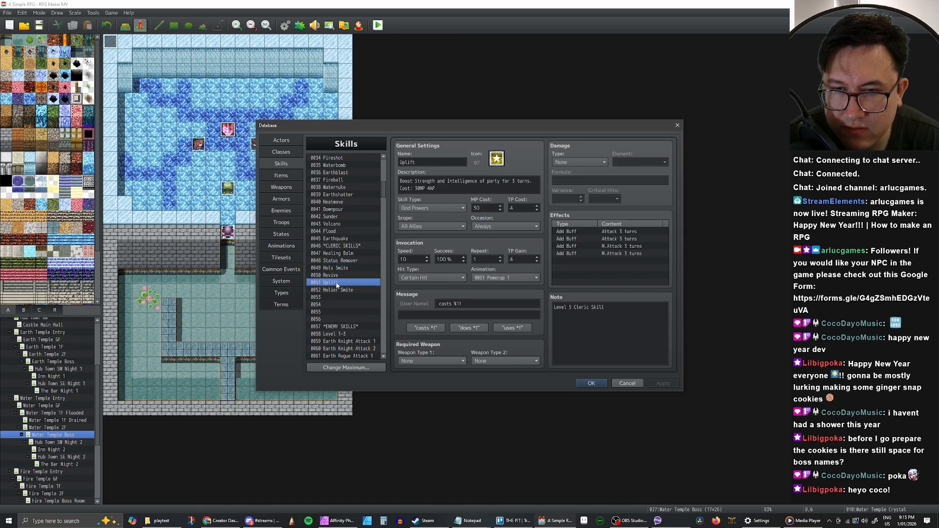
pyautogui.click(336, 277)
pyautogui.click(336, 283)
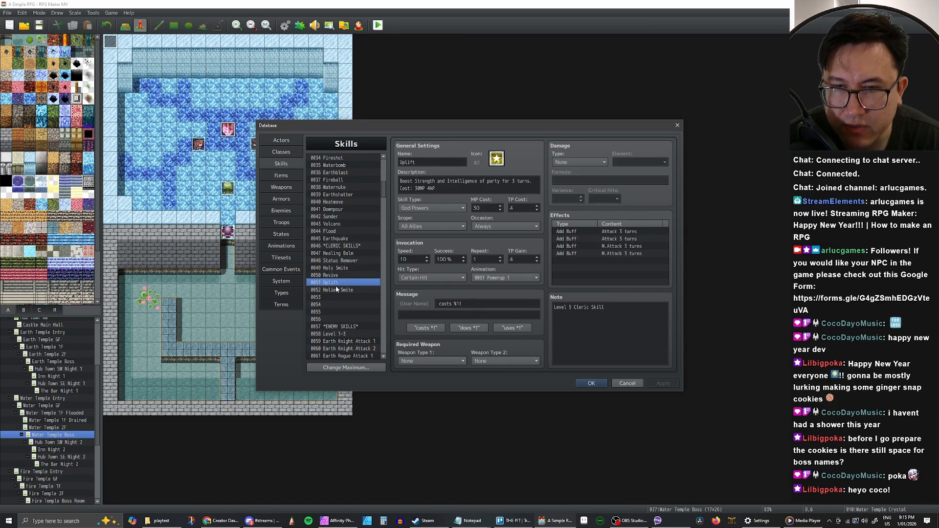
# Check the costs, damage formulas and level notes of the Mage skills Fireball, Waternuke and Earthshatter.
pyautogui.scroll(3, 338, 289)
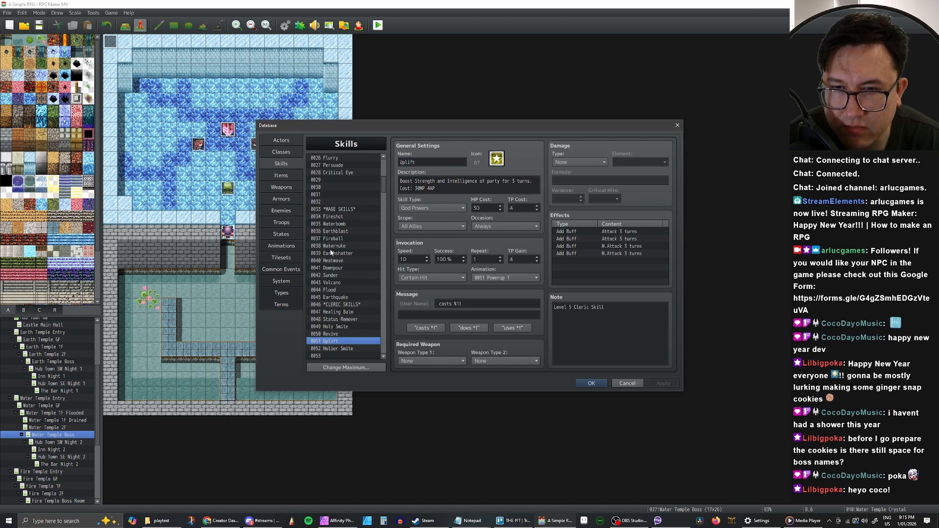
pyautogui.click(334, 248)
pyautogui.click(333, 239)
pyautogui.click(332, 246)
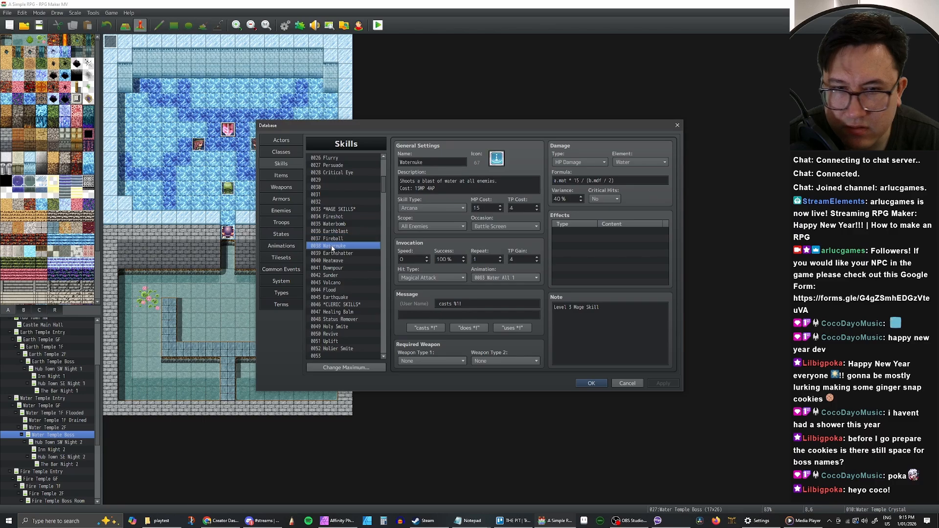
pyautogui.click(333, 253)
# Compare the costs, formulas and level notes of the single-target Mage skills Heatwave, Downpour and Sunder.
pyautogui.click(333, 261)
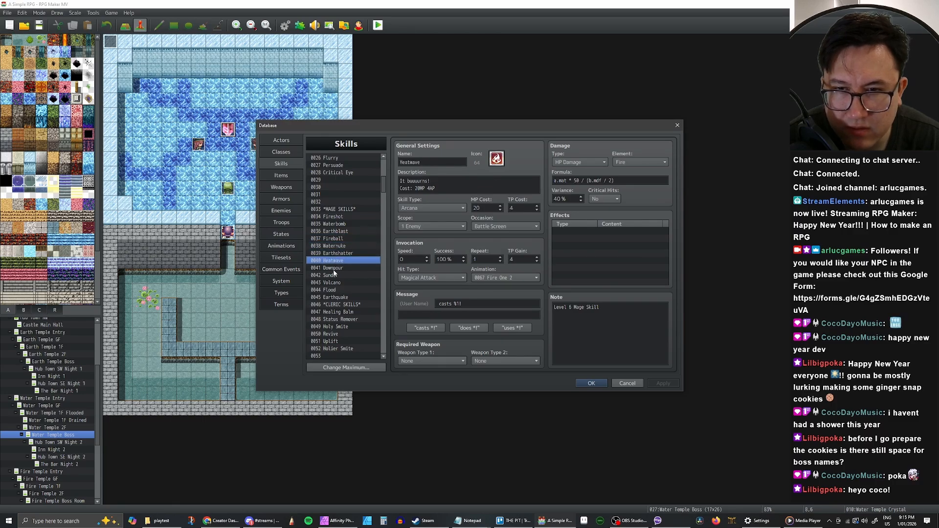
pyautogui.click(333, 270)
pyautogui.click(334, 275)
pyautogui.click(335, 269)
pyautogui.click(334, 262)
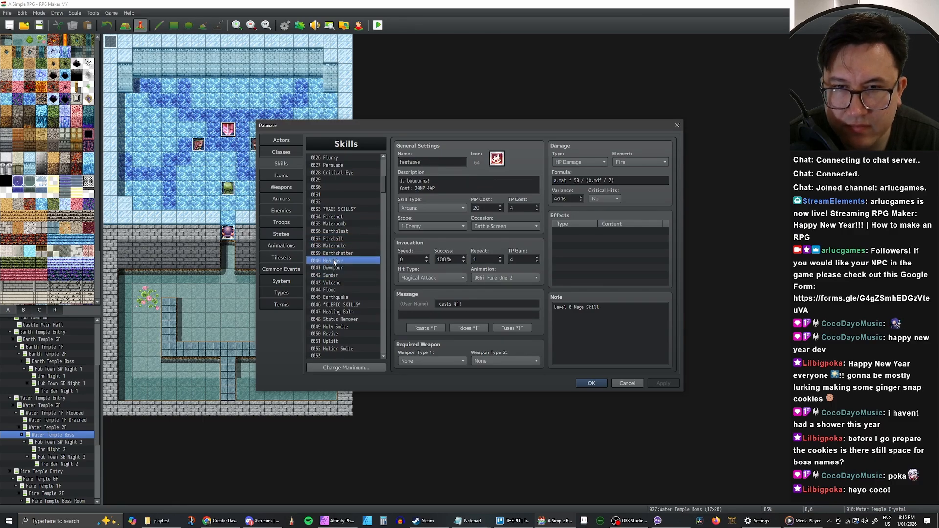
pyautogui.click(335, 268)
pyautogui.click(335, 275)
pyautogui.click(336, 269)
pyautogui.click(337, 261)
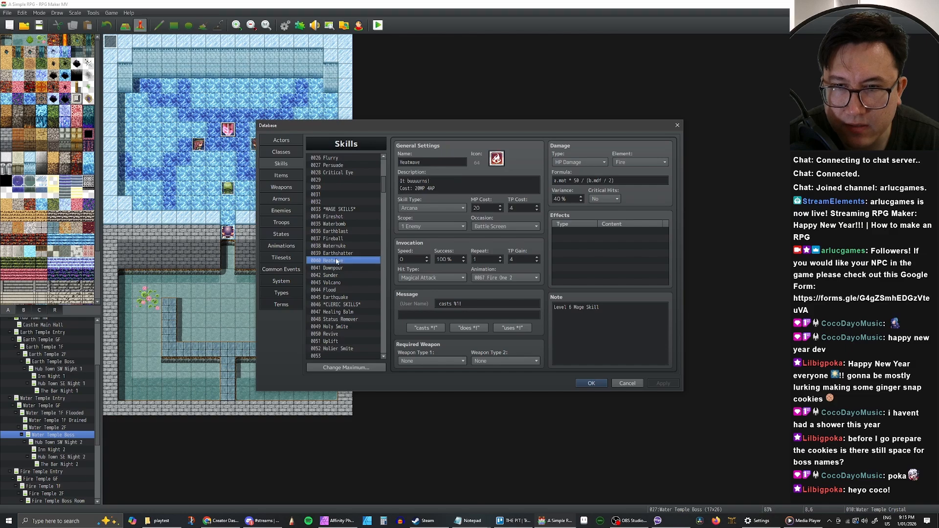
pyautogui.click(335, 268)
pyautogui.click(334, 275)
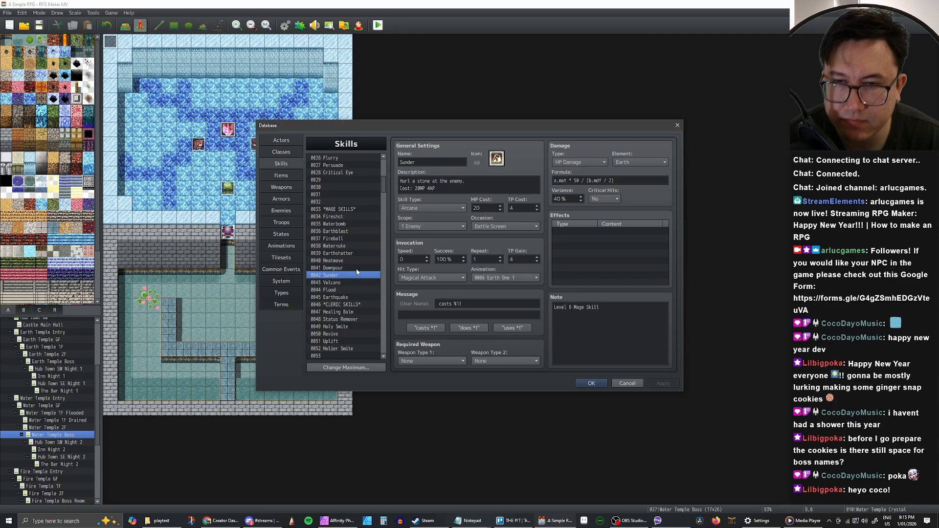
# Scan the Knight, Rogue and Mage skill lists, including the Knight's party-learned slots, and close the database.
pyautogui.scroll(8, 357, 272)
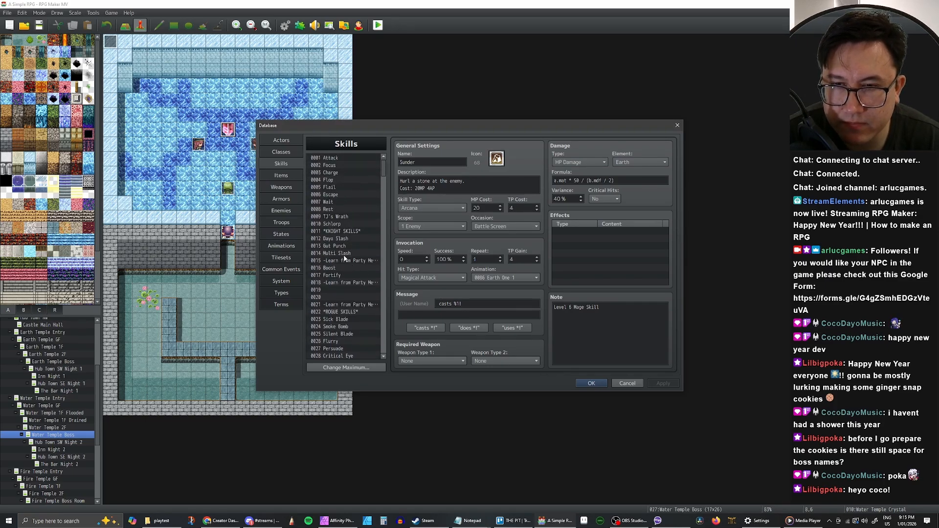
pyautogui.scroll(-3, 344, 260)
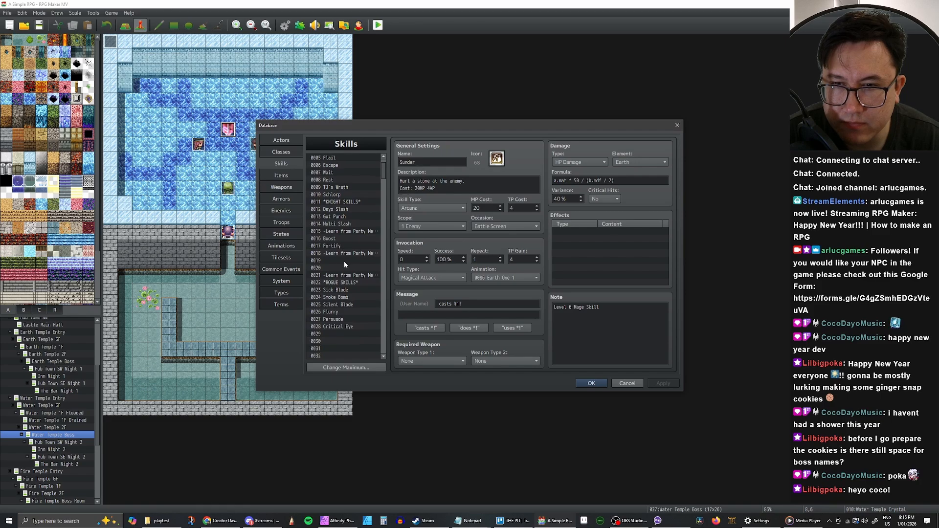
pyautogui.scroll(-3, 345, 262)
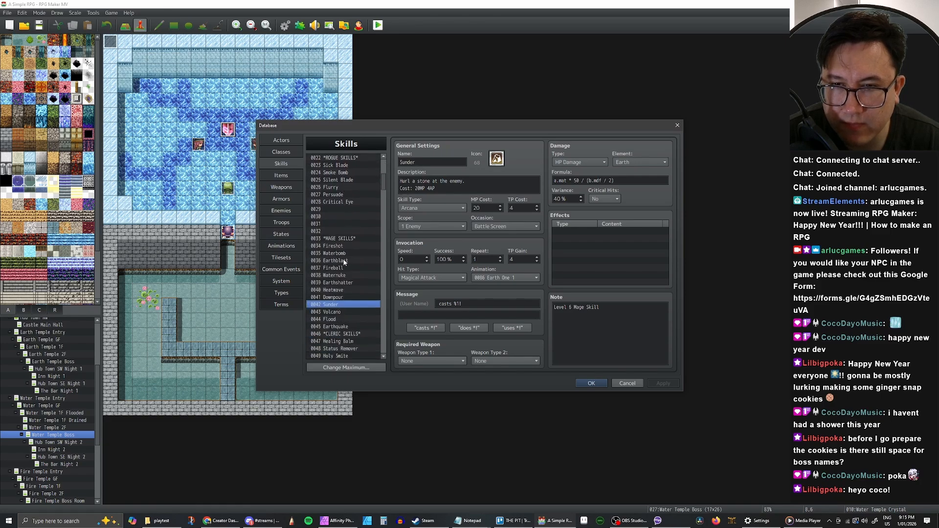
pyautogui.scroll(4, 346, 263)
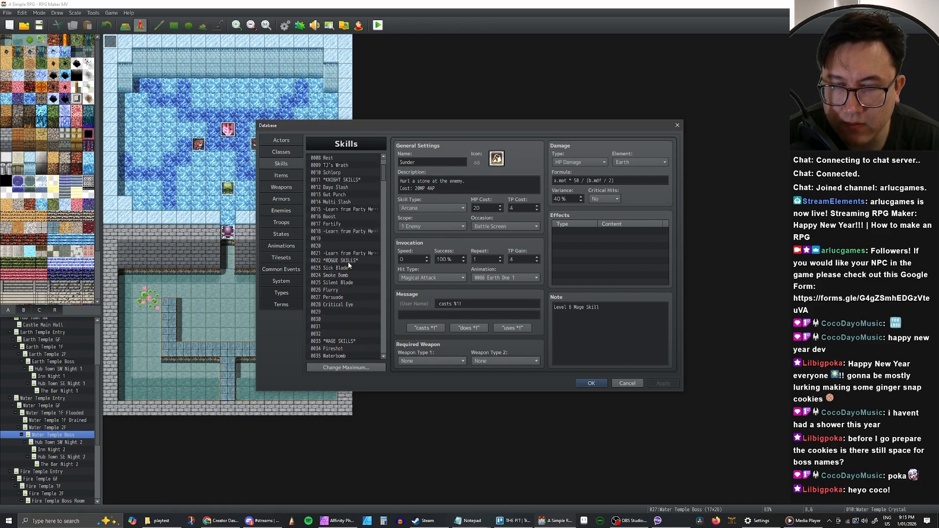
pyautogui.scroll(2, 348, 261)
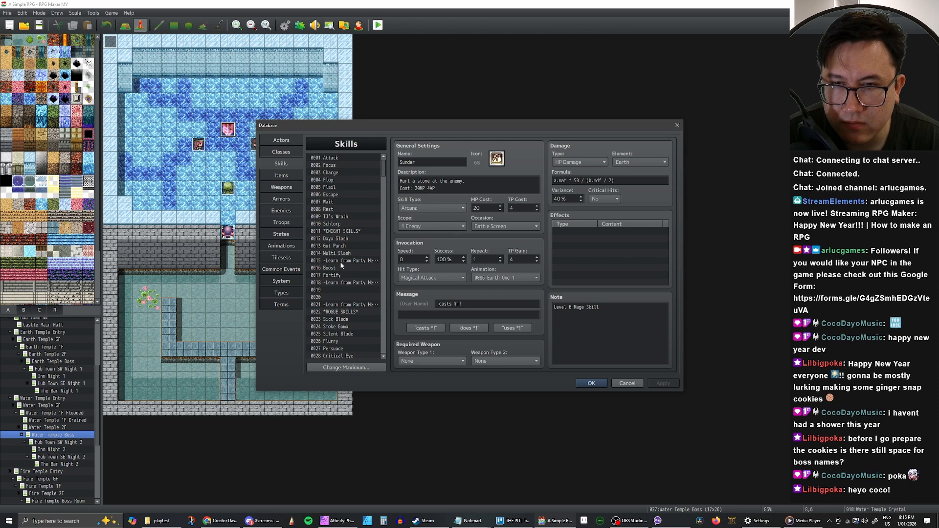
pyautogui.scroll(-2, 350, 264)
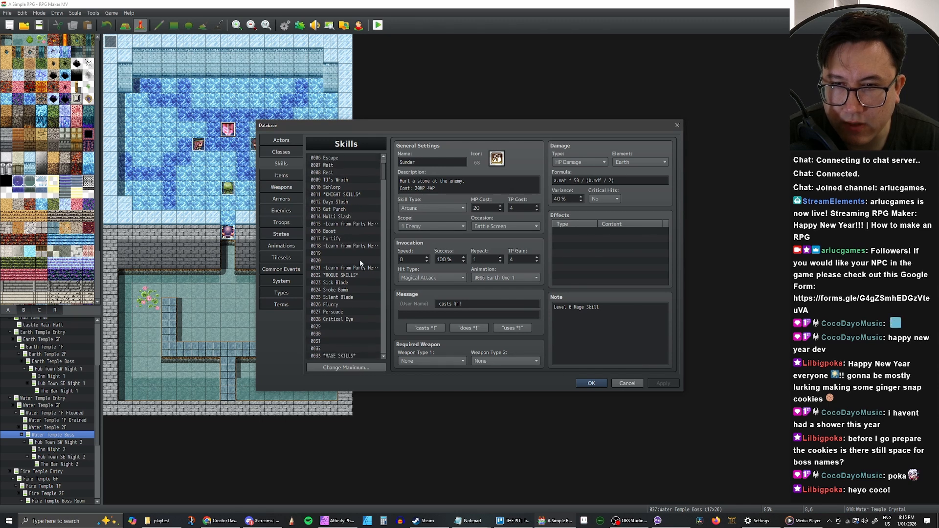
pyautogui.click(591, 383)
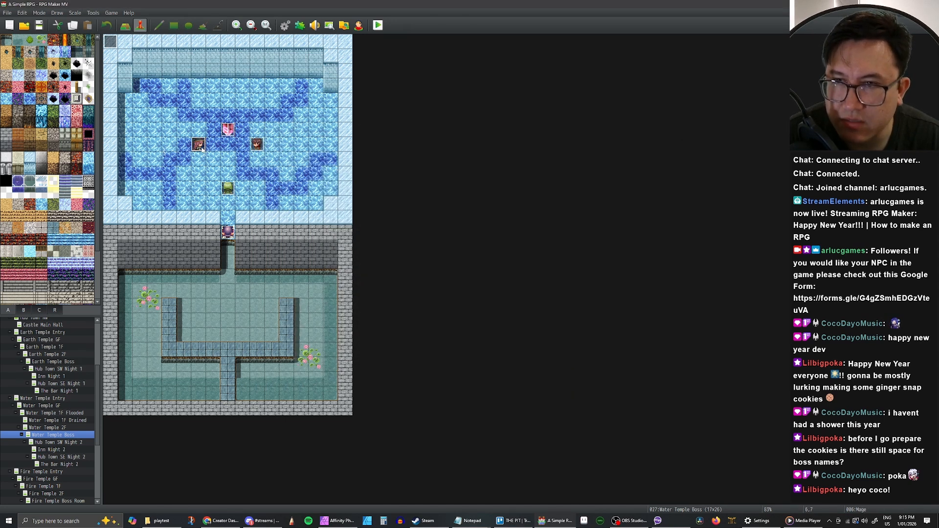
# Review the Rogue sacrifice branch on page 2 of the Water Temple Crystal event, and close the event.
pyautogui.doubleClick(227, 130)
pyautogui.click(303, 160)
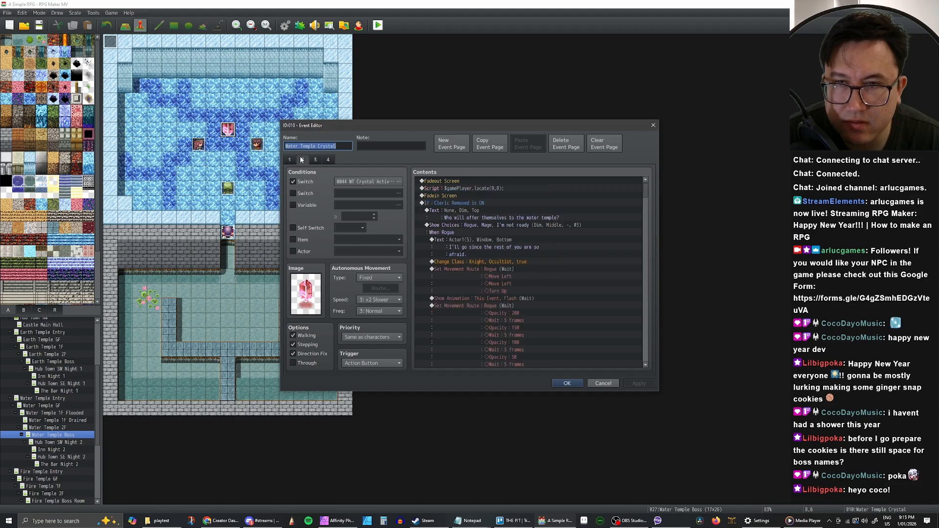
pyautogui.scroll(-1, 548, 225)
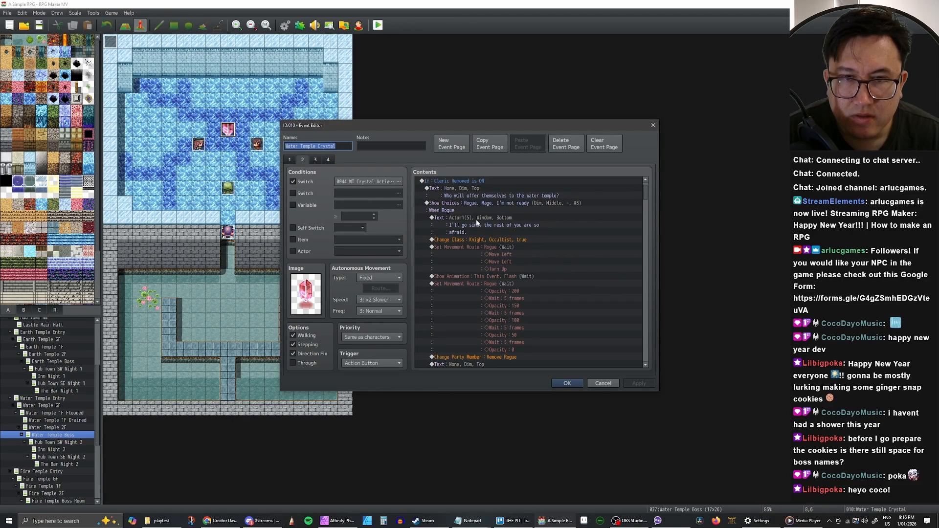
pyautogui.scroll(-3, 495, 228)
pyautogui.scroll(3, 493, 229)
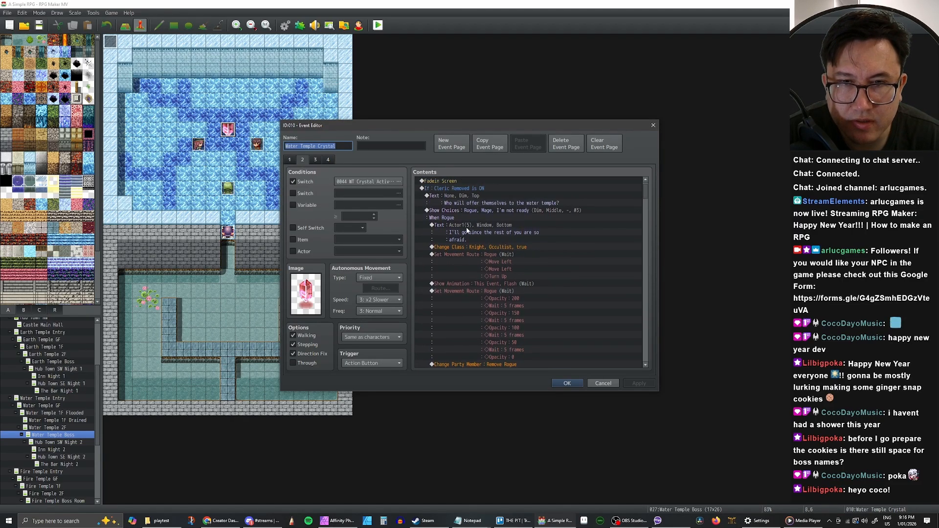
pyautogui.scroll(-2, 462, 224)
pyautogui.scroll(-1, 461, 226)
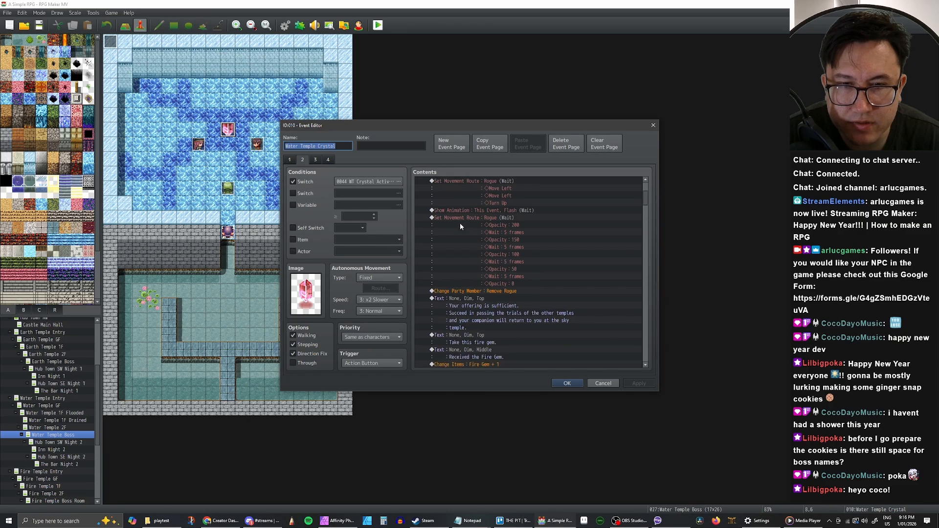
pyautogui.click(572, 385)
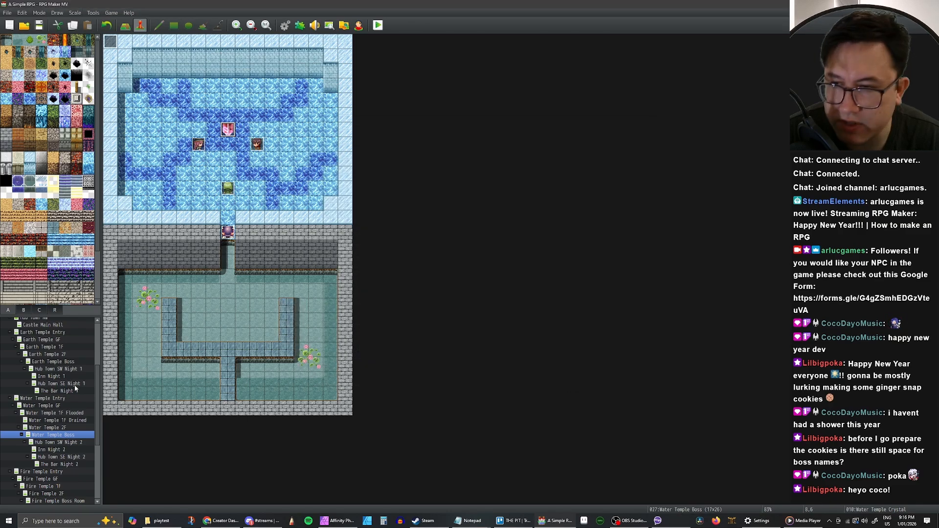
# Copy the Cleric's two skill-teaching messages and the Healing Balm skill change from page 2 of the Earth Temple Crystal event.
pyautogui.click(53, 362)
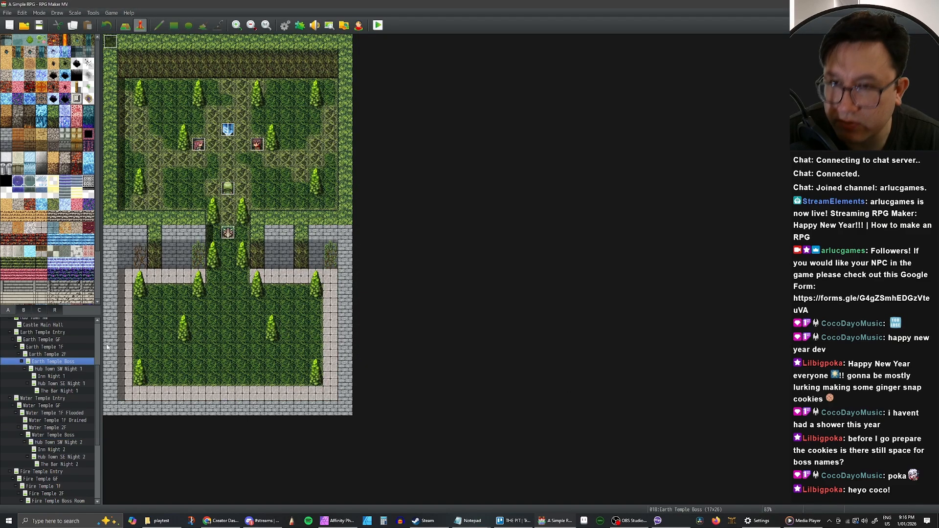
pyautogui.doubleClick(228, 130)
pyautogui.click(302, 160)
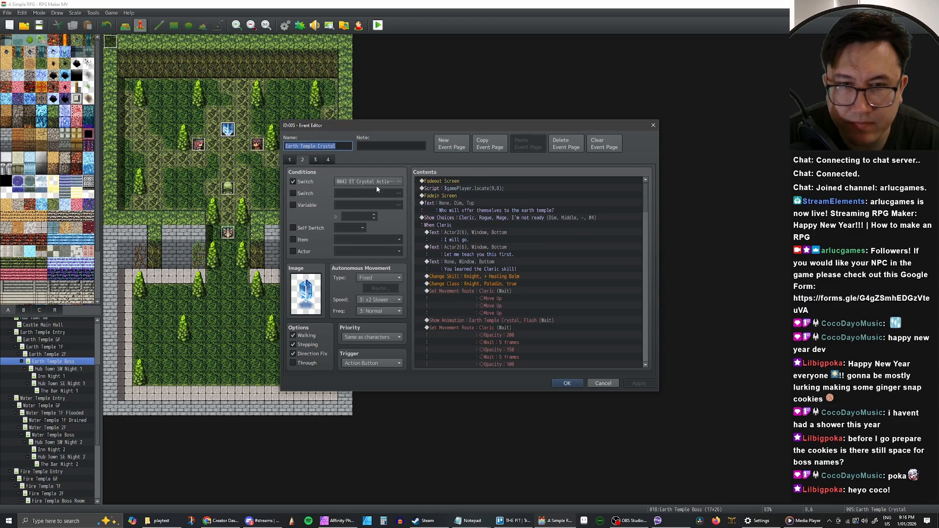
pyautogui.scroll(-1, 488, 238)
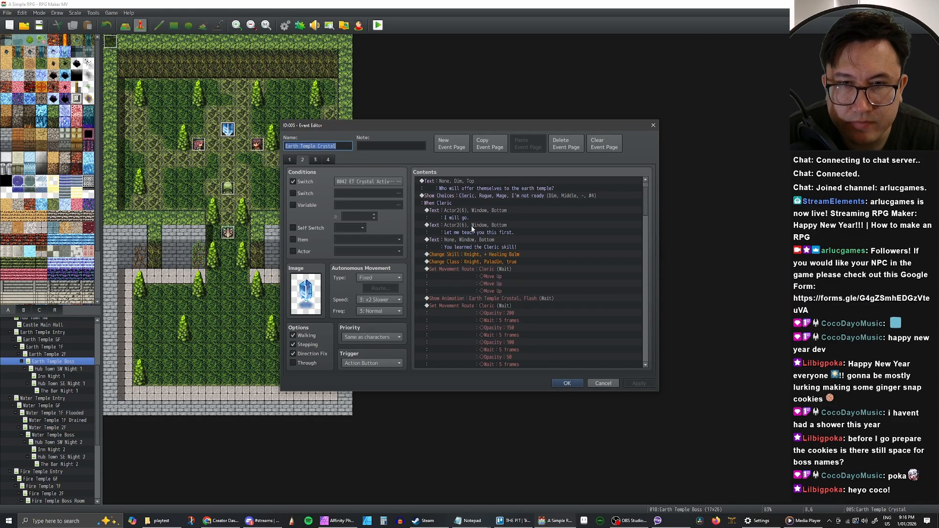
pyautogui.scroll(1, 473, 229)
pyautogui.click(470, 253)
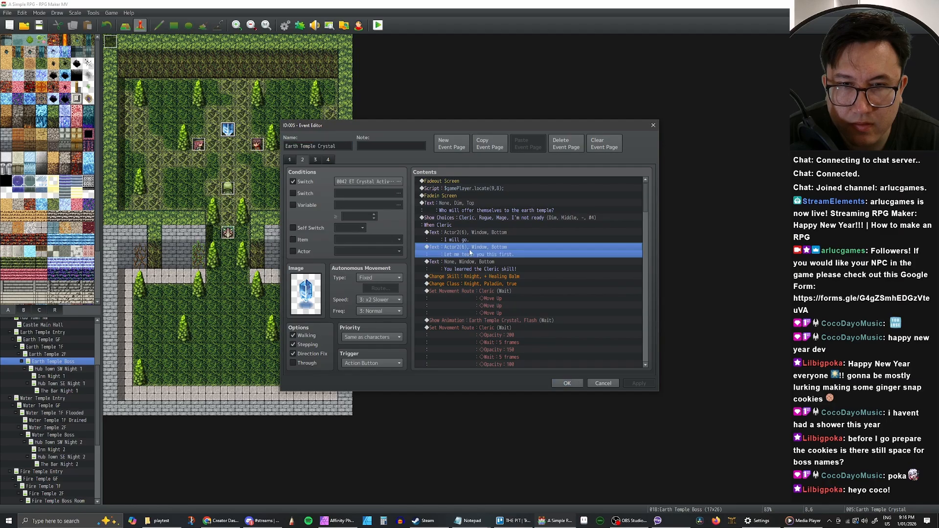
pyautogui.keyDown('shift'); pyautogui.click(476, 283); pyautogui.keyUp('shift')
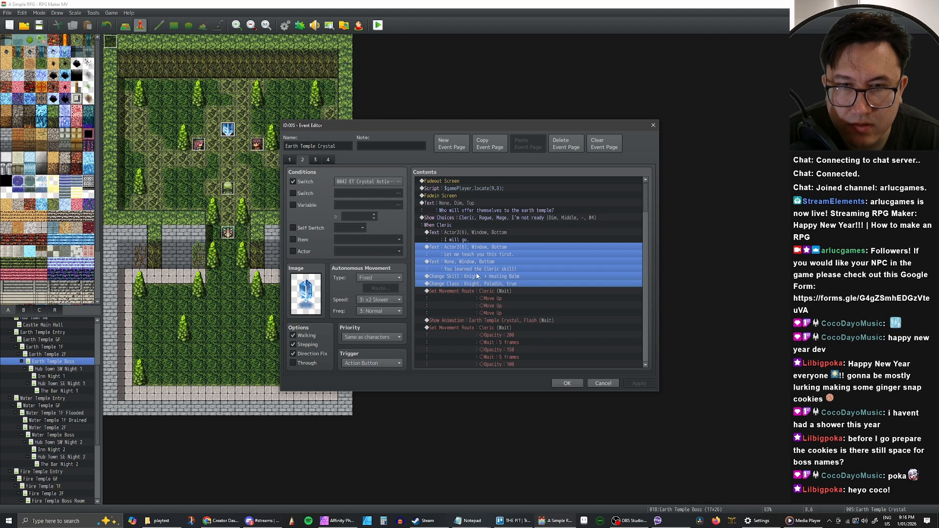
pyautogui.keyDown('shift'); pyautogui.click(479, 277); pyautogui.keyUp('shift')
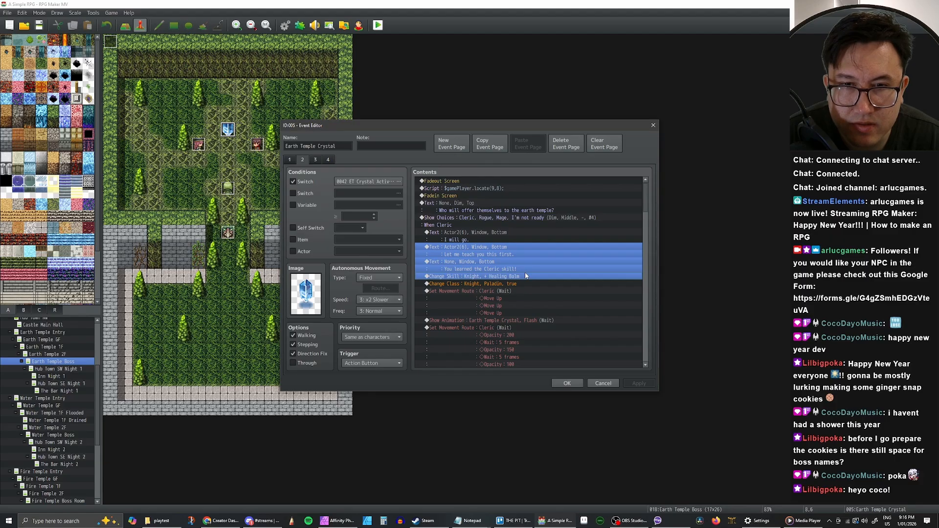
pyautogui.click(567, 383)
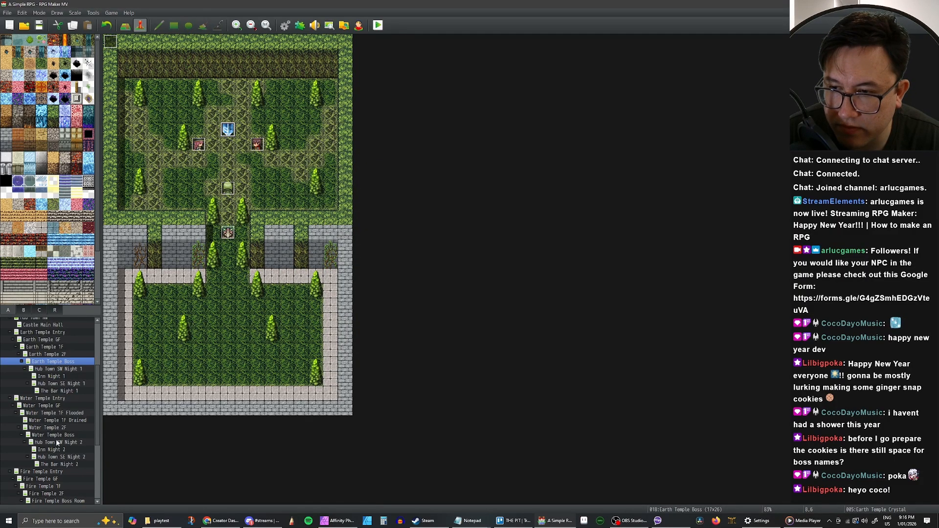
# Paste the Cleric's skill-teaching commands before the Occultist class change in the Rogue Removed branch's Cleric choice, on page 2 of the Water Temple Crystal.
pyautogui.click(55, 435)
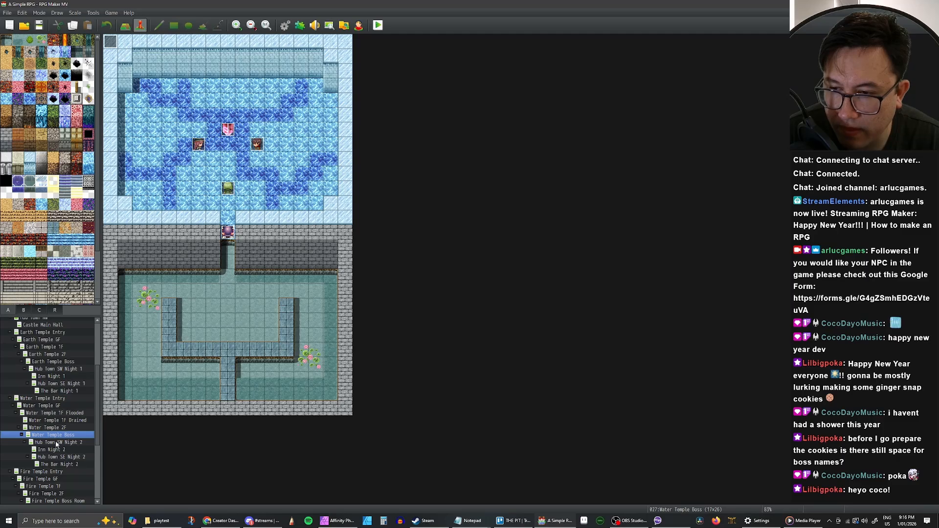
pyautogui.doubleClick(227, 130)
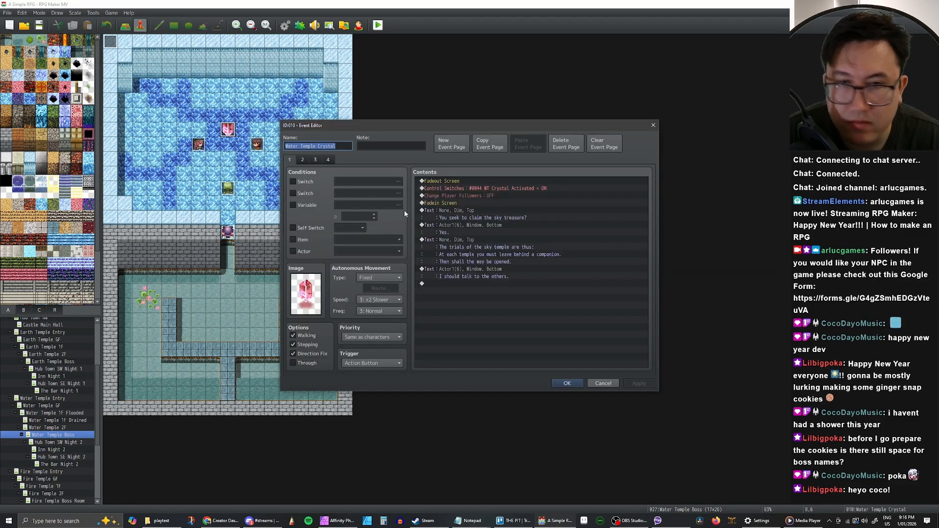
pyautogui.click(302, 160)
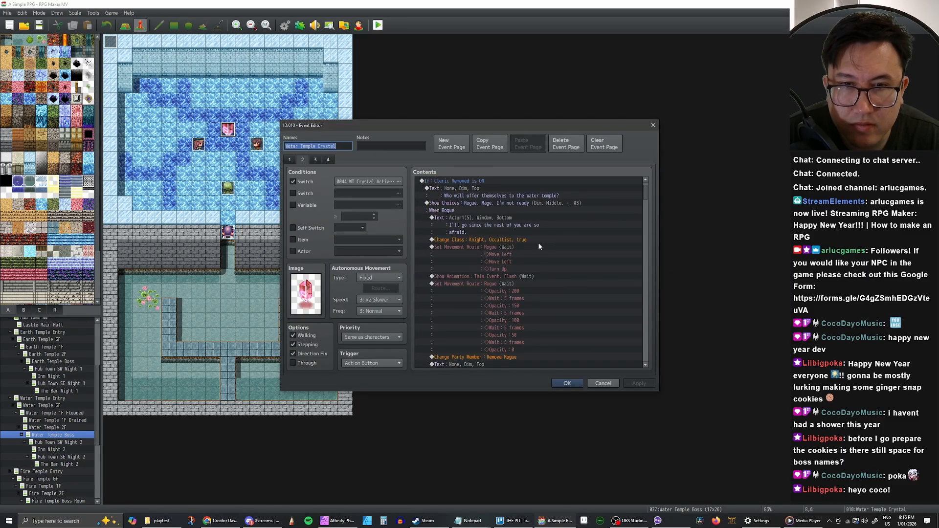
pyautogui.scroll(-8, 528, 253)
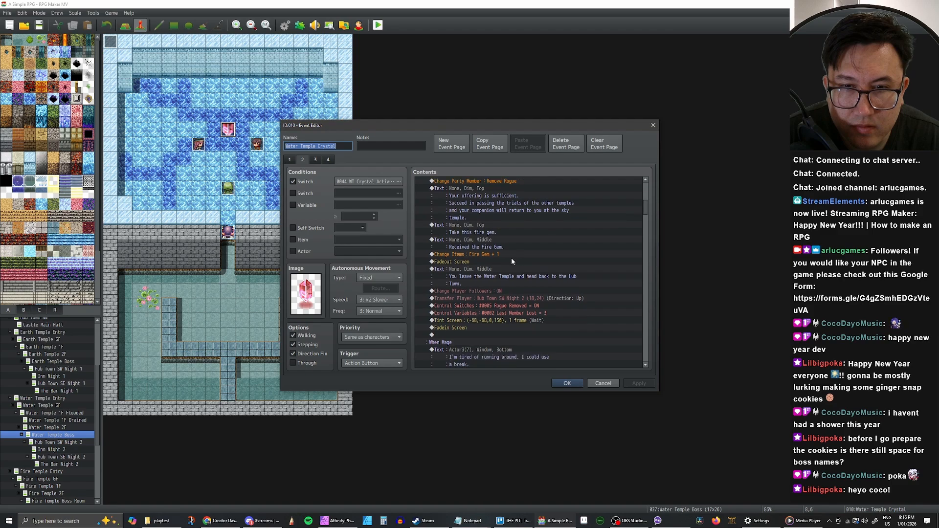
pyautogui.scroll(-8, 512, 257)
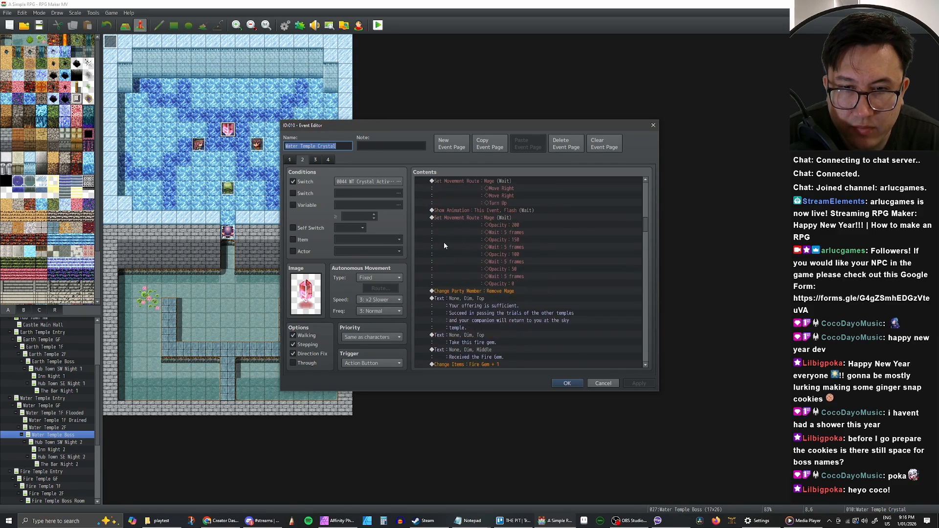
pyautogui.scroll(-8, 445, 245)
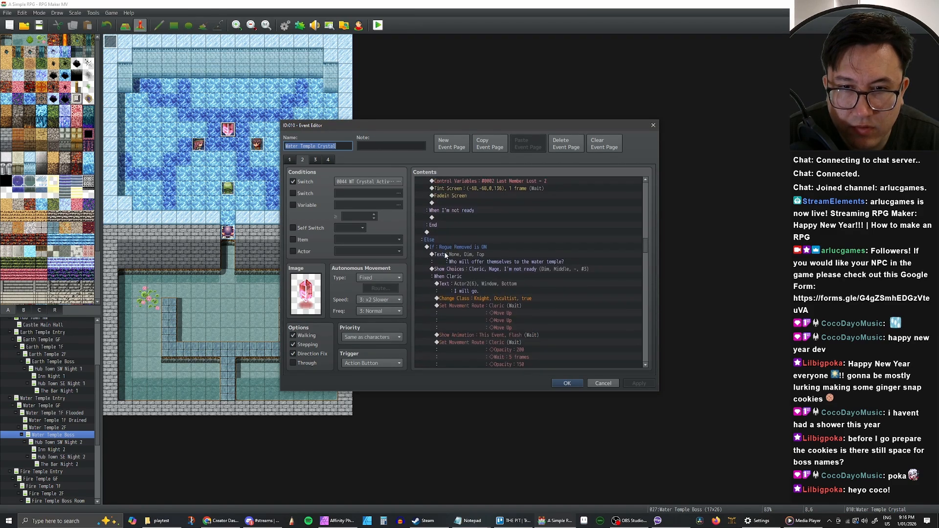
pyautogui.scroll(-1, 459, 251)
pyautogui.click(472, 269)
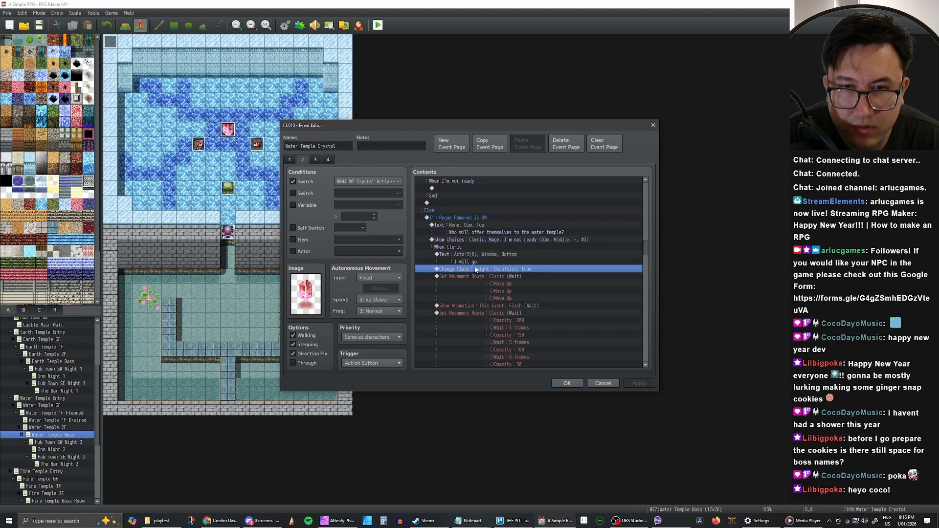
pyautogui.hotkey('ctrl', 'v')
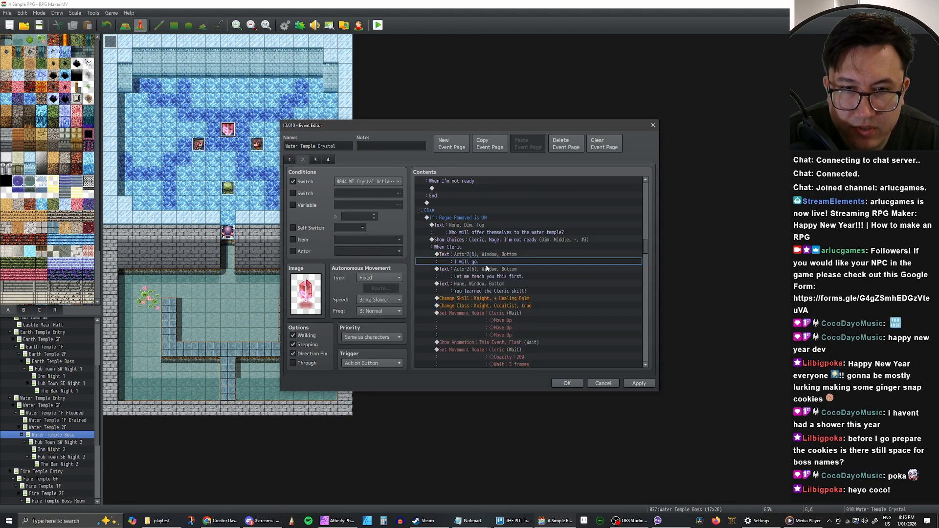
# Set the pasted skill change to teach the Knight Uplift, and apply the event changes.
pyautogui.click(525, 297)
pyautogui.doubleClick(525, 297)
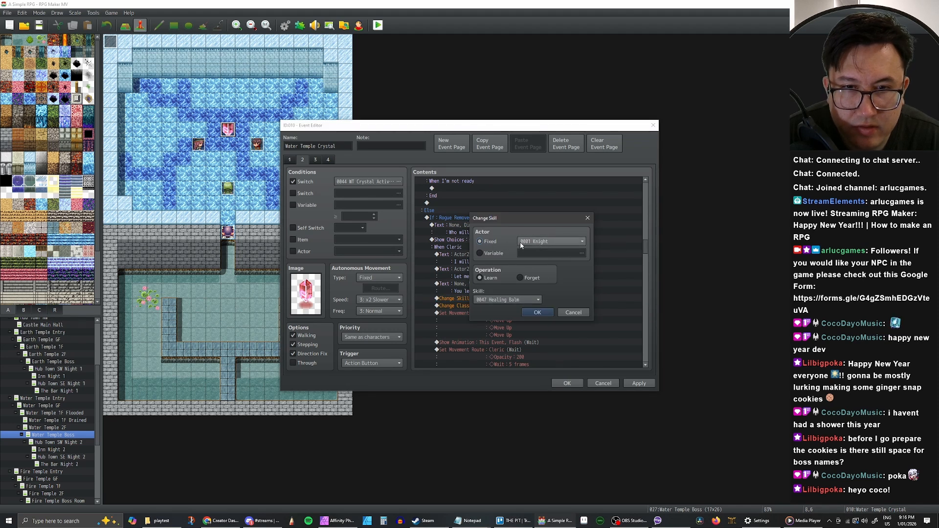
pyautogui.click(512, 301)
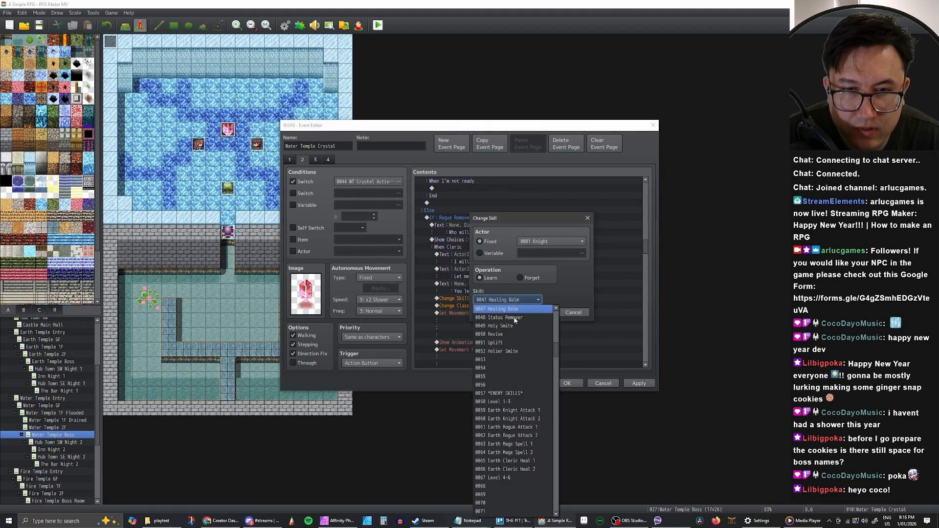
pyautogui.click(509, 343)
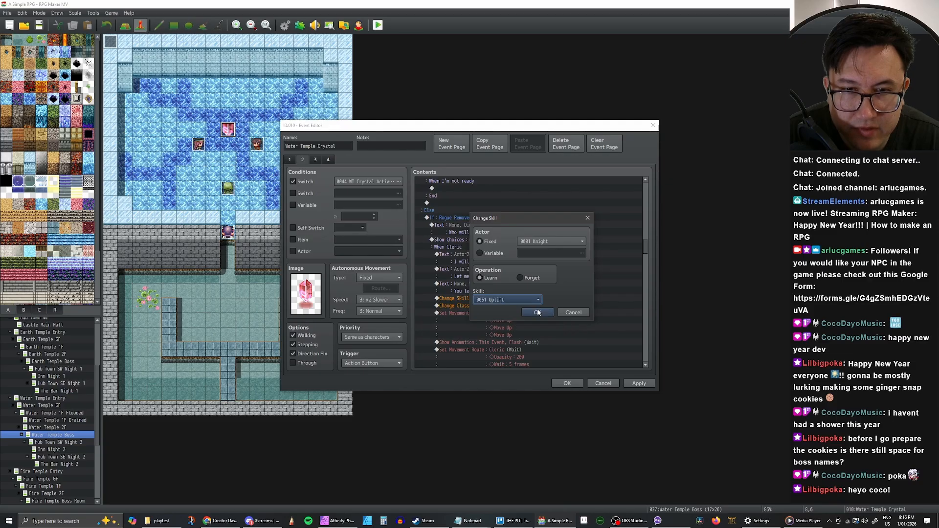
pyautogui.click(537, 313)
pyautogui.click(498, 288)
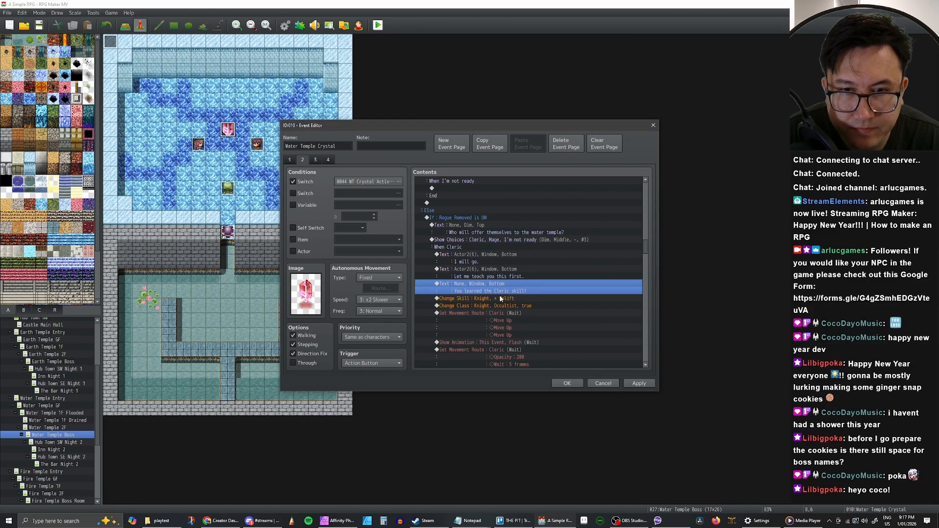
pyautogui.click(501, 299)
pyautogui.click(499, 289)
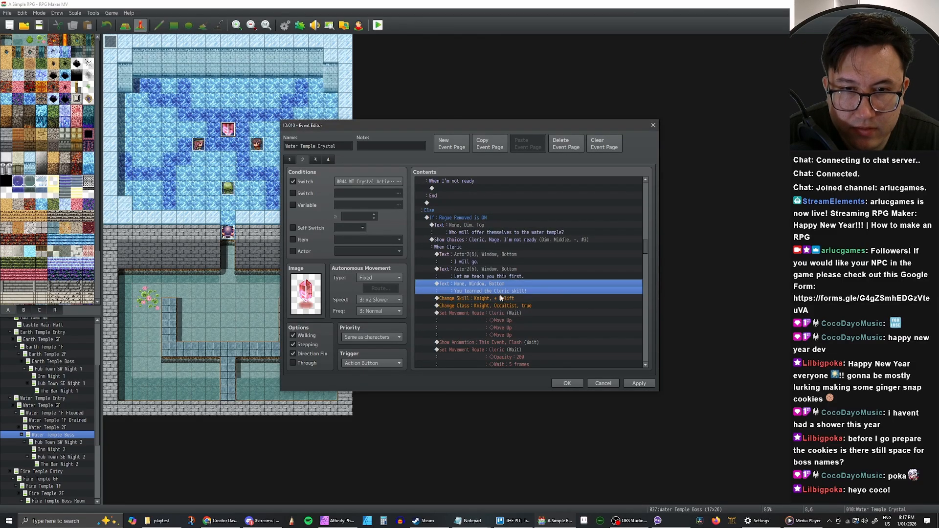
pyautogui.click(501, 297)
pyautogui.click(639, 383)
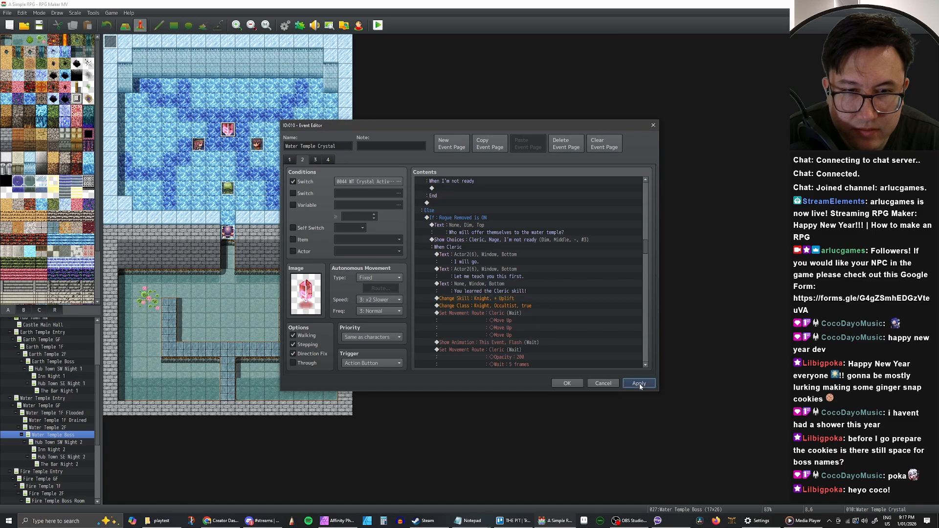
# Copy the Cleric's teaching messages and Uplift skill change into the Mage Removed branch's Cleric choice, before the Sage class change, and save the event.
pyautogui.click(472, 298)
pyautogui.click(498, 306)
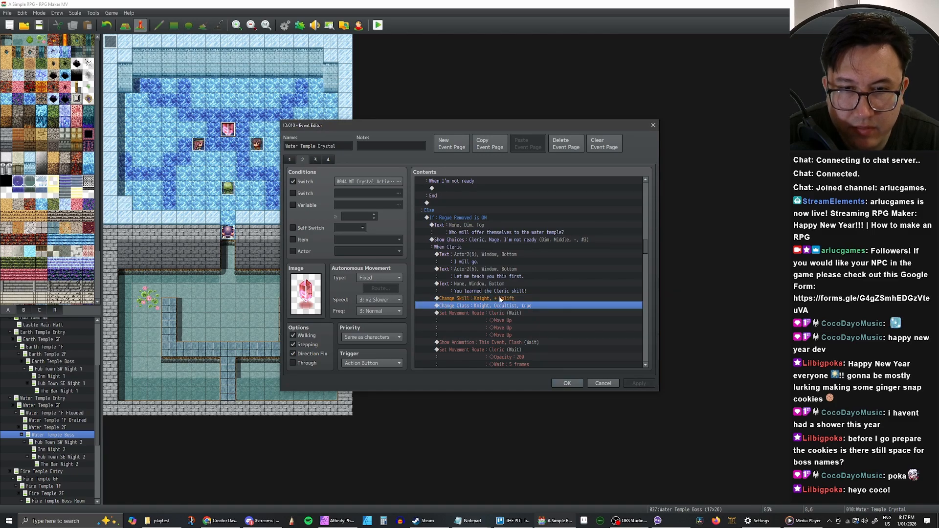
pyautogui.click(500, 299)
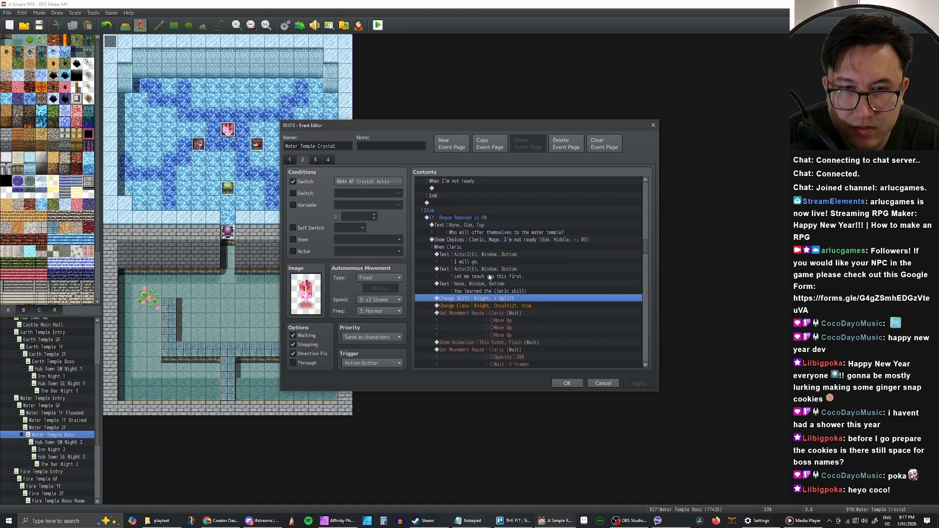
pyautogui.click(487, 274)
pyautogui.keyDown('shift'); pyautogui.click(492, 298); pyautogui.keyUp('shift')
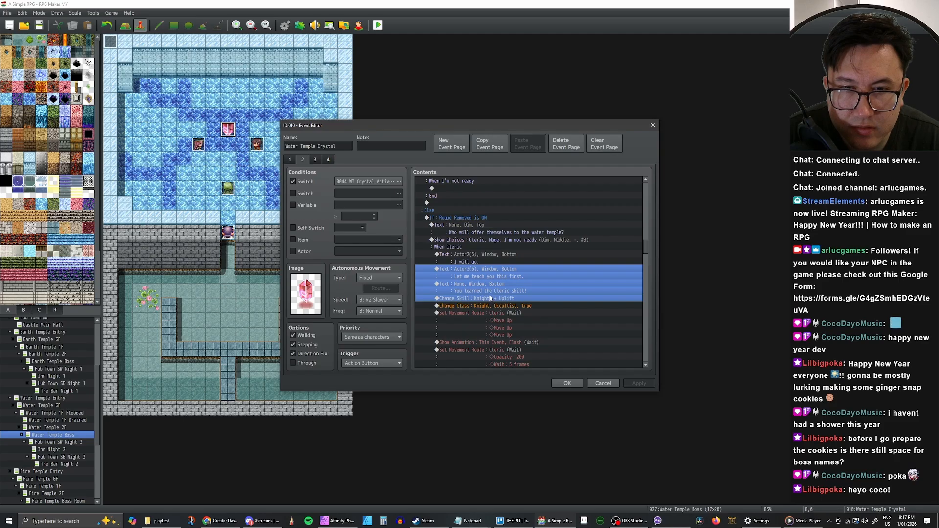
pyautogui.scroll(-7, 489, 296)
pyautogui.scroll(-10, 489, 296)
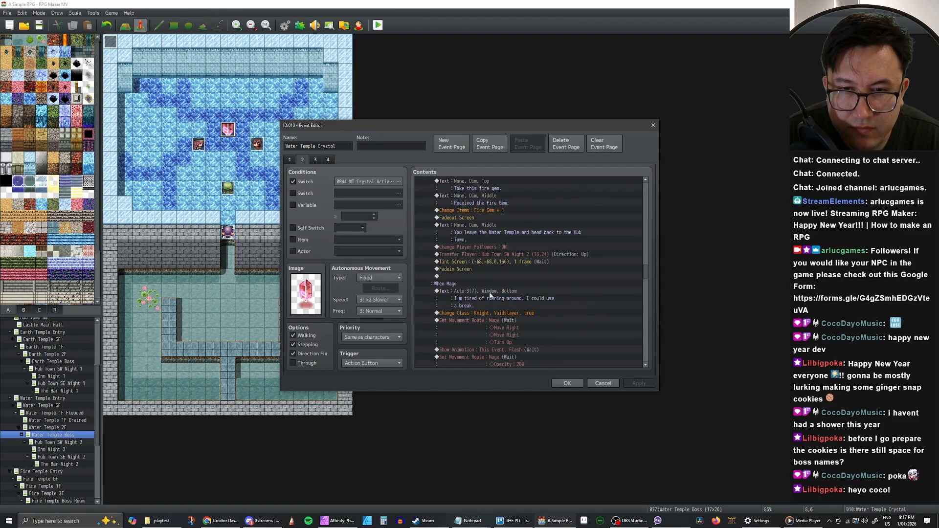
pyautogui.scroll(-10, 487, 296)
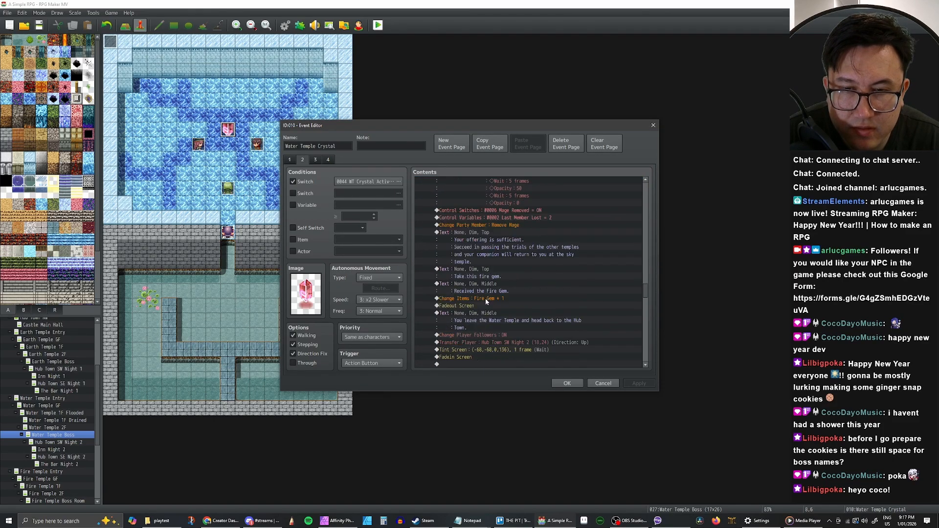
pyautogui.scroll(-3, 486, 296)
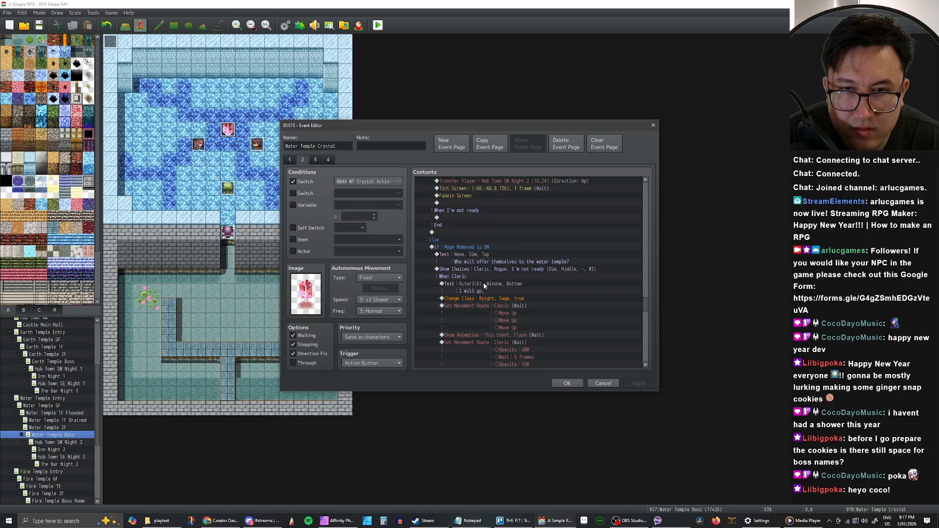
pyautogui.click(481, 262)
pyautogui.hotkey('ctrl', 'v')
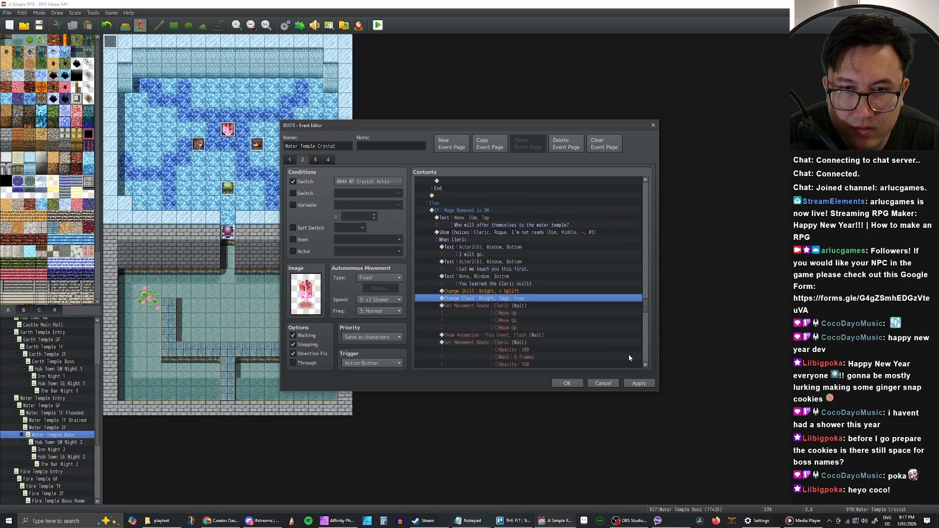
pyautogui.click(639, 383)
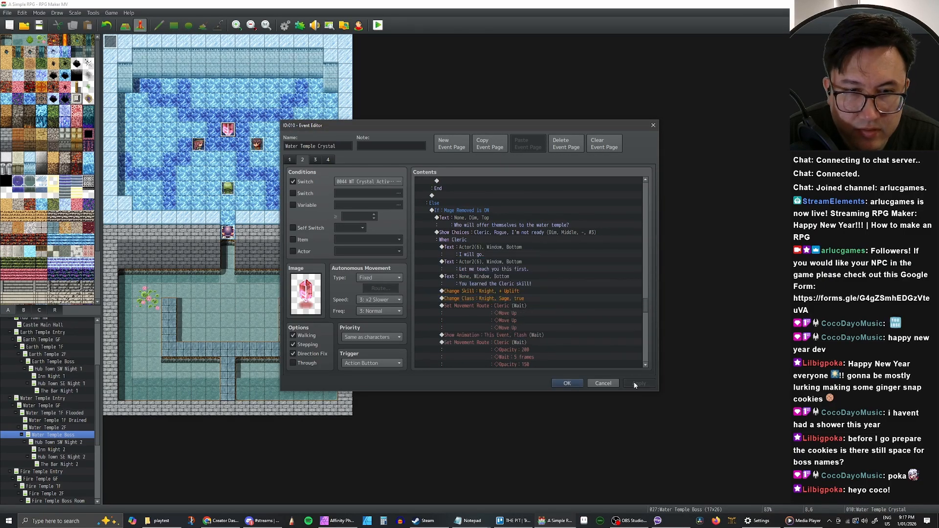
pyautogui.click(566, 384)
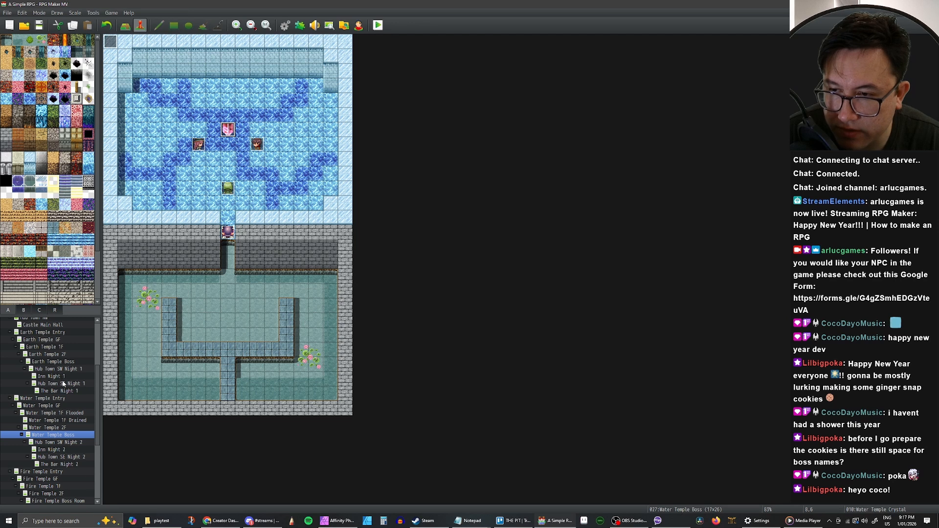
# Duplicate the Earth Temple Crystal event from the Earth Temple Boss map onto the Water Temple Boss map, diagonally above the Water Temple Crystal.
pyautogui.click(51, 362)
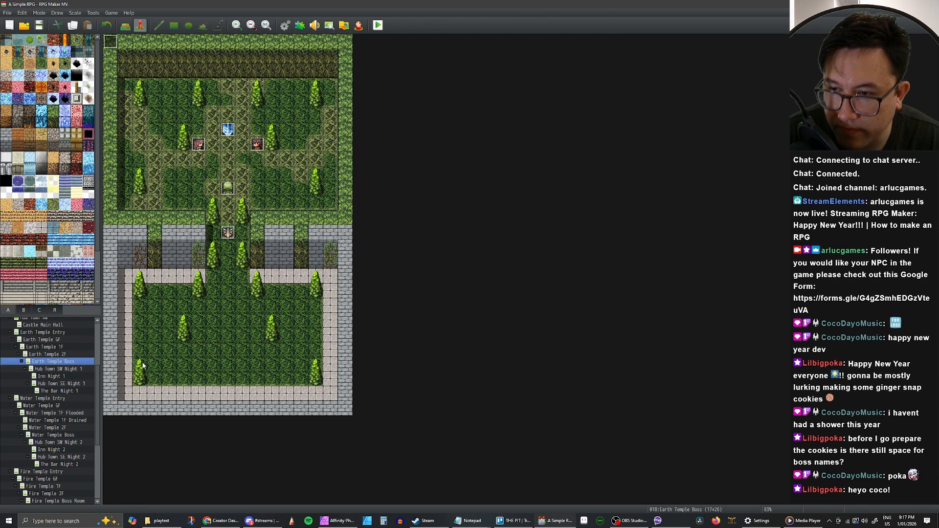
pyautogui.doubleClick(228, 131)
pyautogui.click(302, 160)
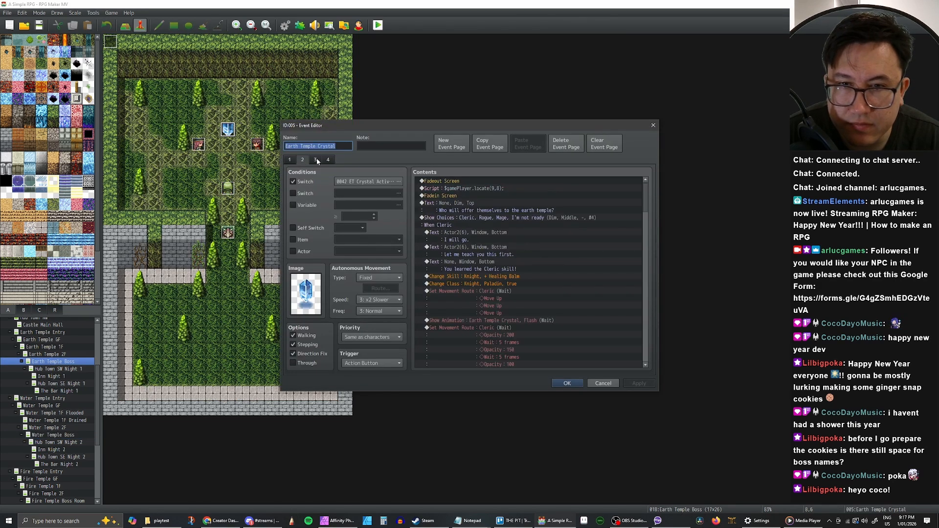
pyautogui.scroll(-8, 513, 227)
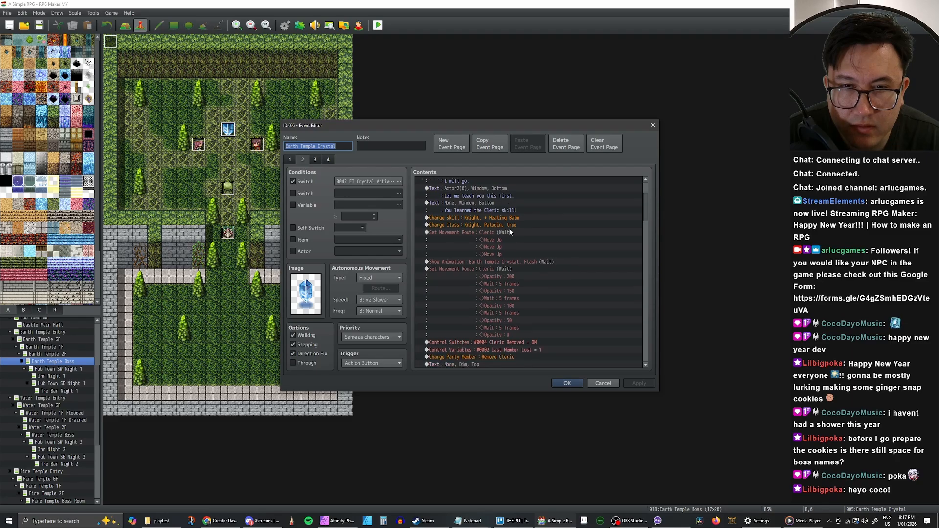
pyautogui.scroll(8, 509, 228)
pyautogui.click(603, 384)
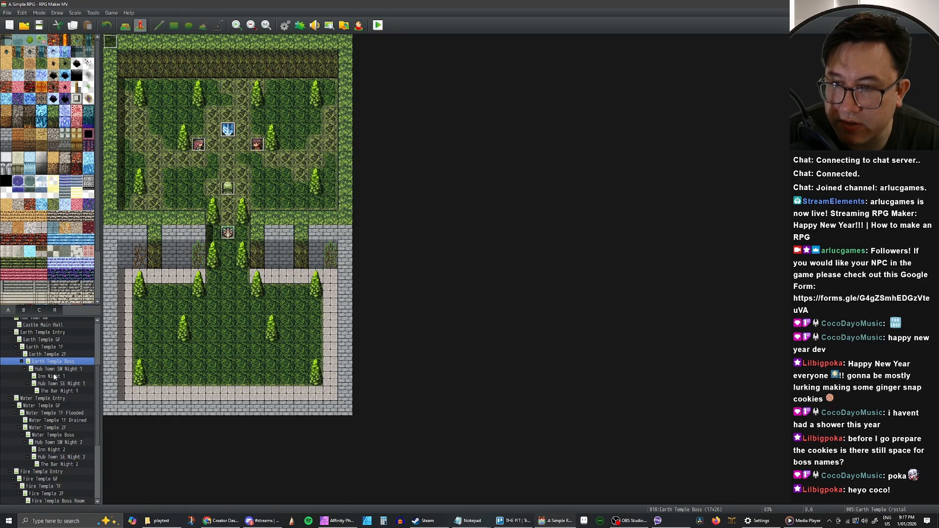
pyautogui.click(52, 436)
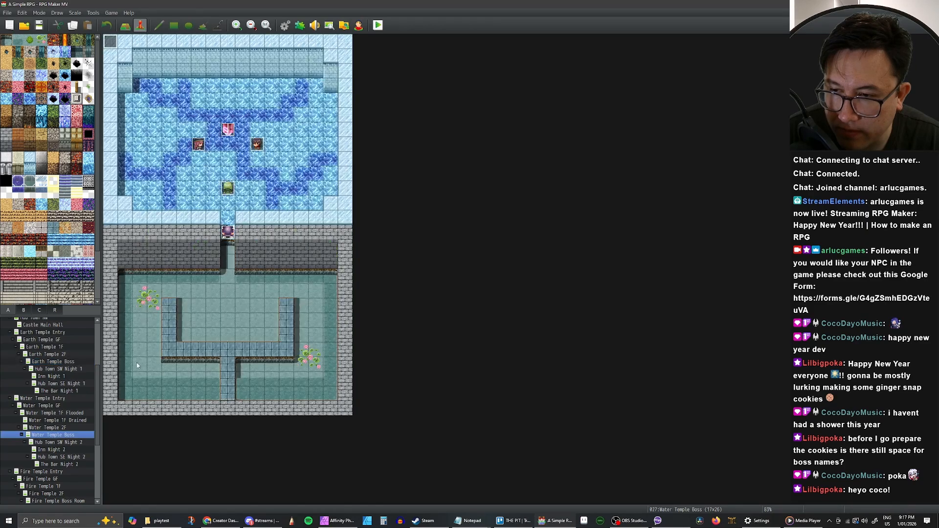
pyautogui.click(243, 116)
pyautogui.hotkey('ctrl', 'v')
# Copy the Rogue's teaching messages and Smoke Bomb skill change from page 2 of the duplicated Earth Temple Crystal on the Water Temple Boss map.
pyautogui.doubleClick(244, 117)
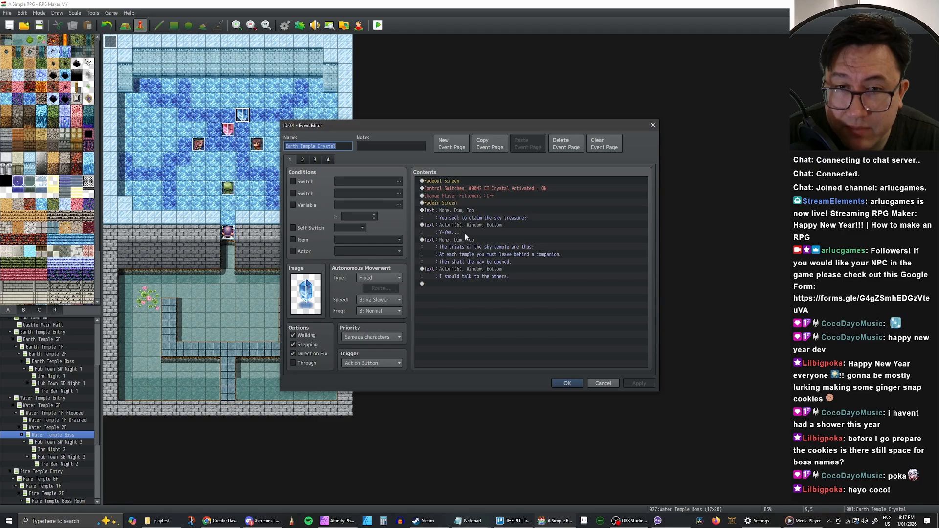
pyautogui.click(302, 163)
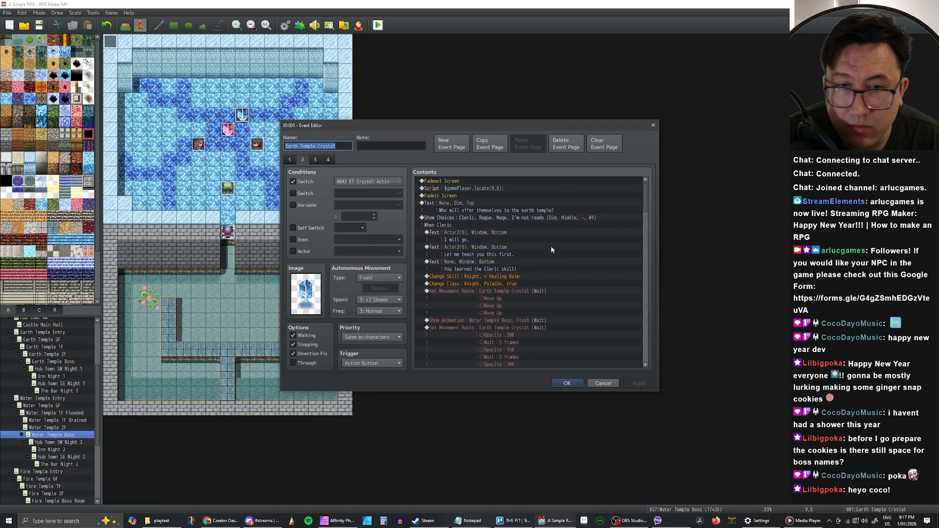
pyautogui.scroll(-2, 539, 250)
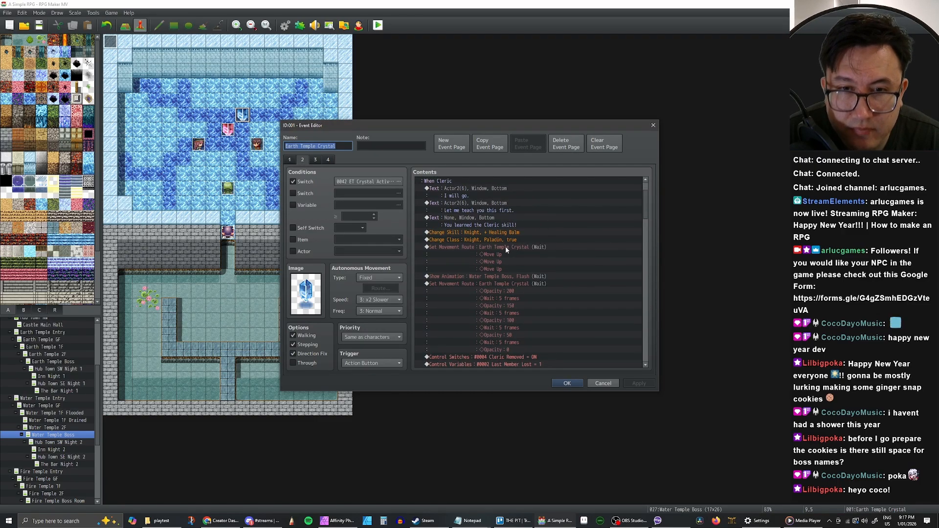
pyautogui.scroll(-6, 506, 248)
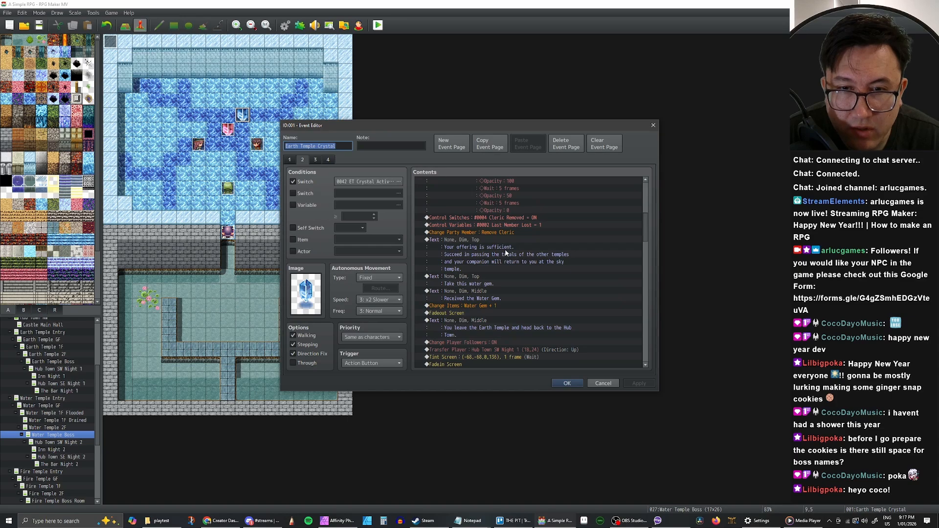
pyautogui.scroll(-7, 506, 252)
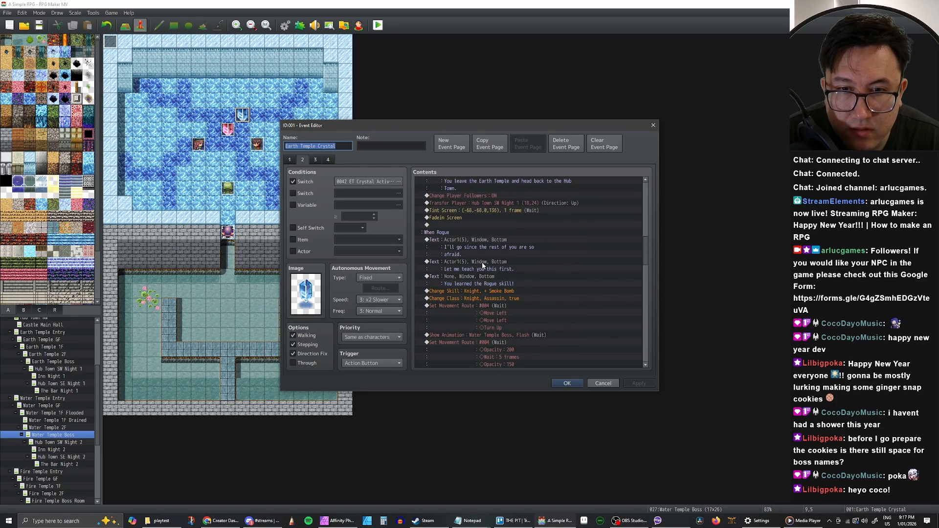
pyautogui.scroll(-1, 479, 264)
pyautogui.click(445, 263)
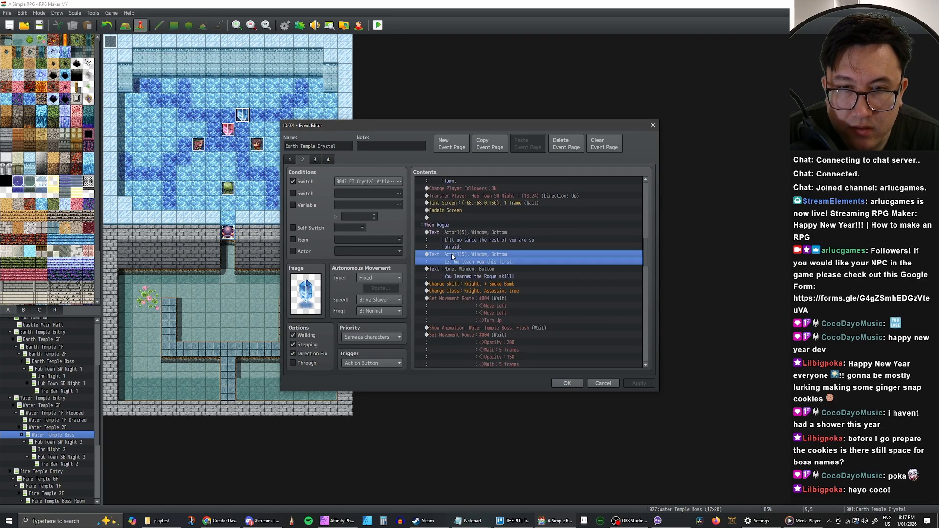
pyautogui.keyDown('shift'); pyautogui.click(477, 281); pyautogui.keyUp('shift')
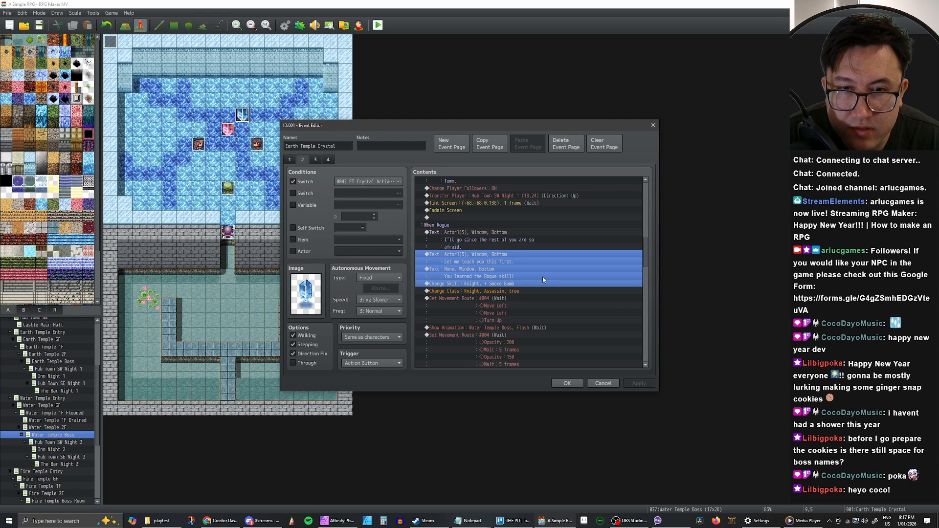
pyautogui.click(573, 387)
# Paste the Rogue's skill-teaching commands before the Occultist class change in the Cleric Removed branch's Rogue choice, on page 2 of the Water Temple Crystal.
pyautogui.doubleClick(228, 131)
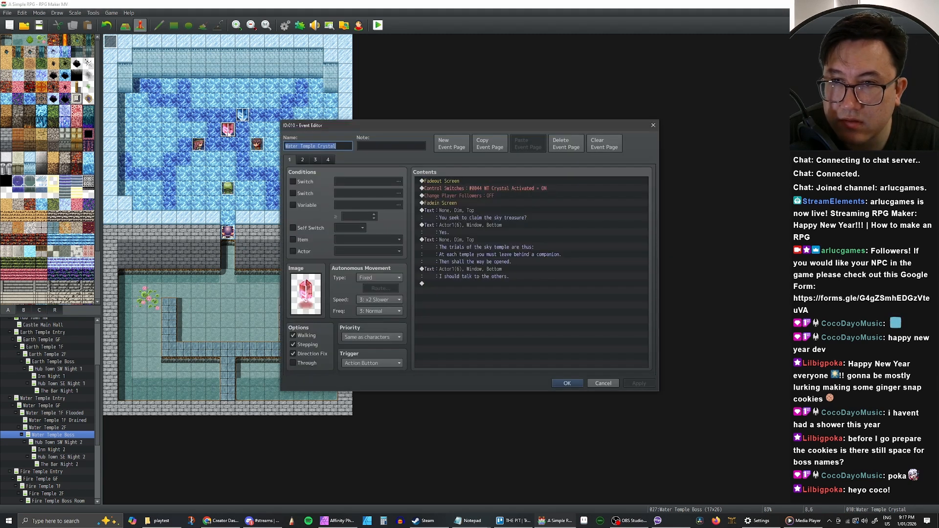
pyautogui.click(302, 159)
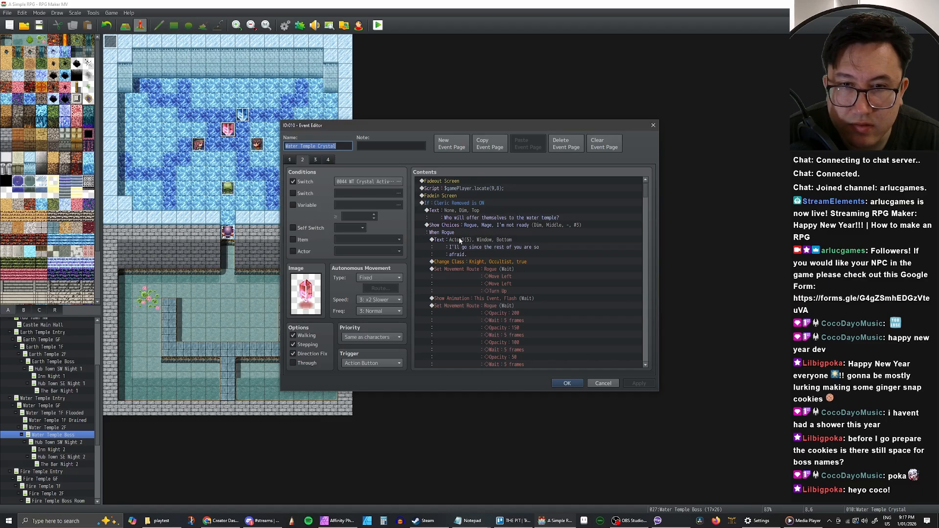
pyautogui.click(464, 262)
pyautogui.hotkey('ctrl', 'v')
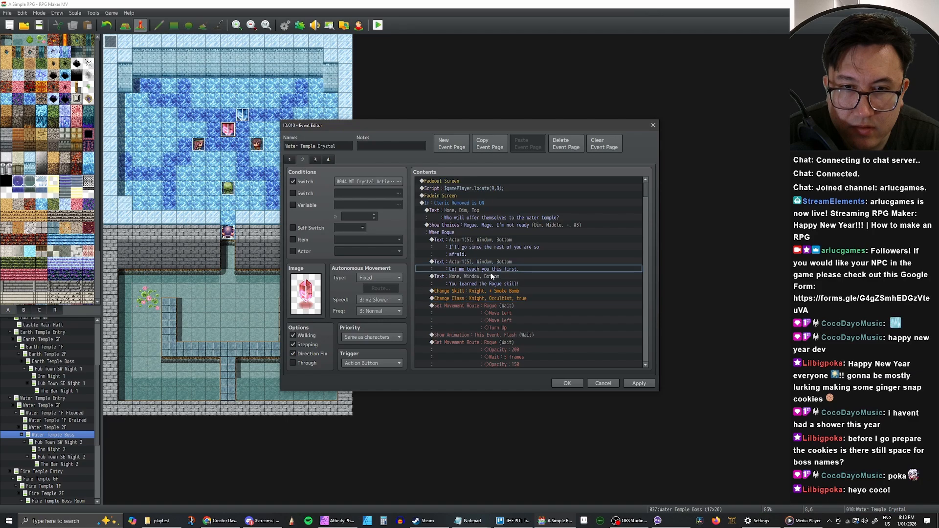
# Set the pasted skill change in the Rogue choice to teach the Knight Critical Eye.
pyautogui.click(515, 291)
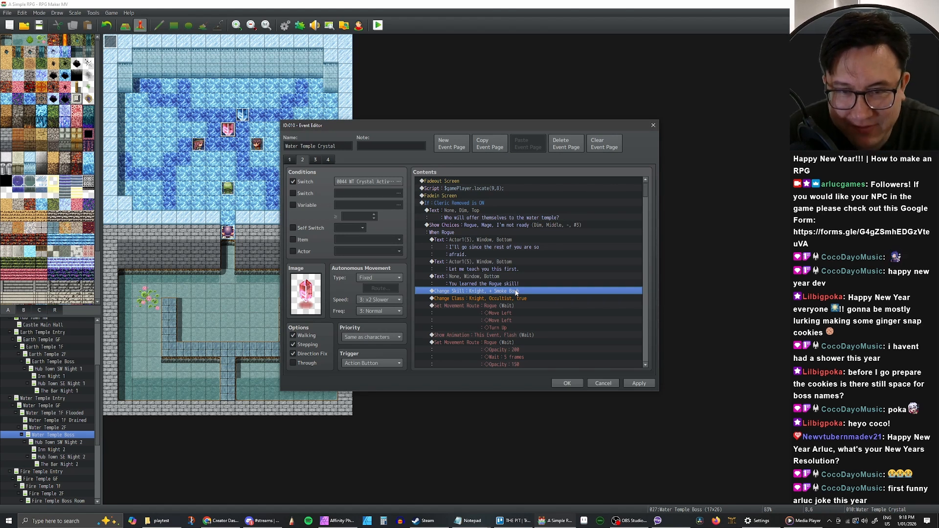
pyautogui.press('Down')
pyautogui.click(507, 292)
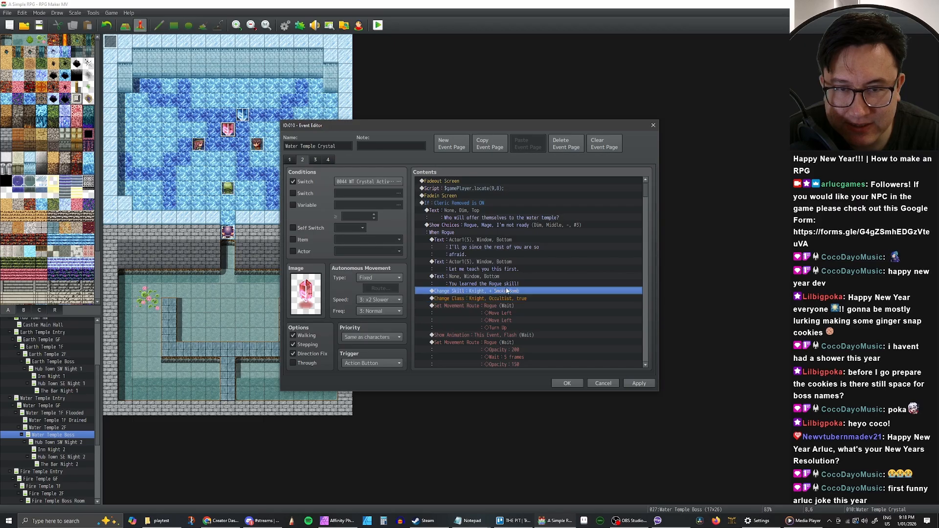
pyautogui.doubleClick(515, 293)
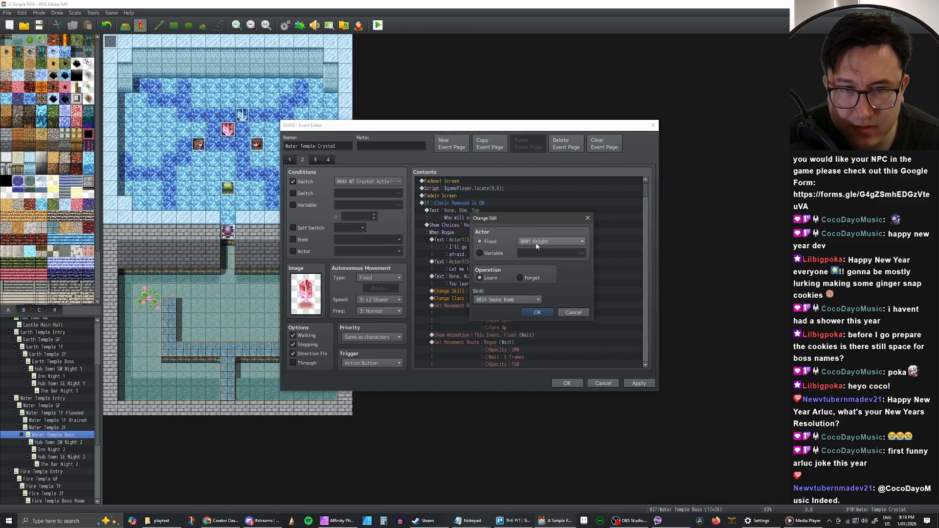
pyautogui.click(499, 300)
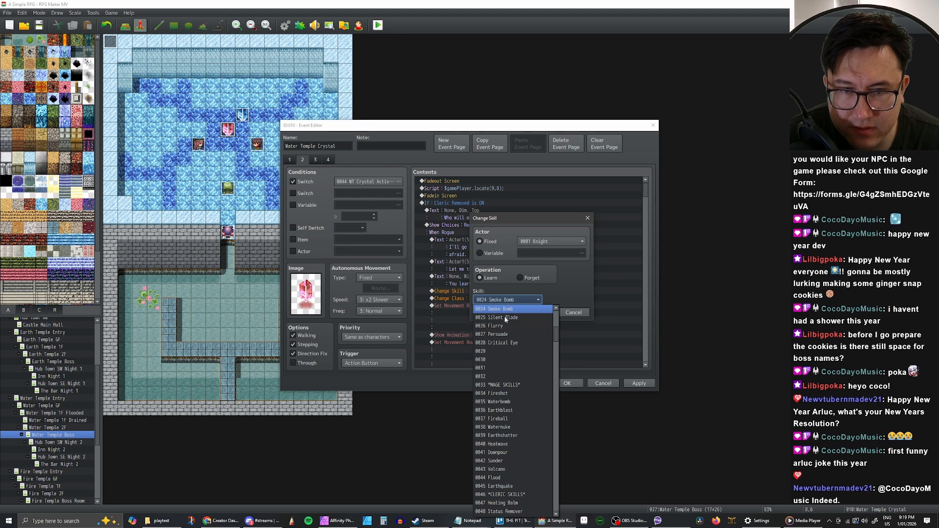
pyautogui.click(506, 342)
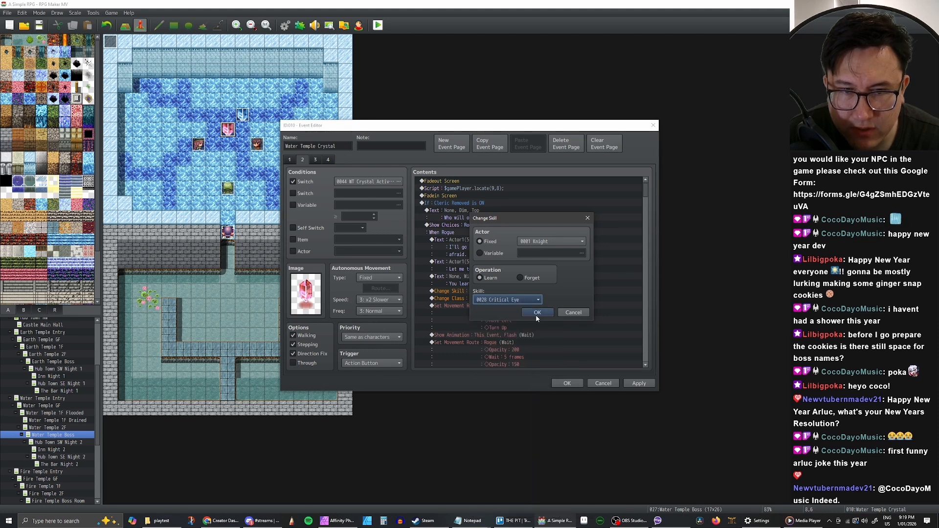
pyautogui.click(535, 316)
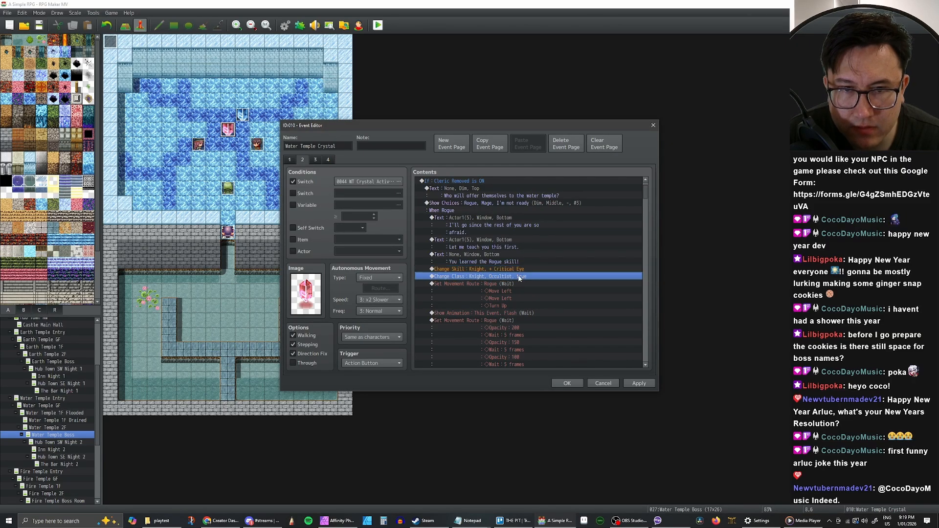
# Copy the Rogue's teaching messages and Critical Eye skill change from the Cleric Removed branch's Rogue choice.
pyautogui.click(517, 261)
pyautogui.click(517, 269)
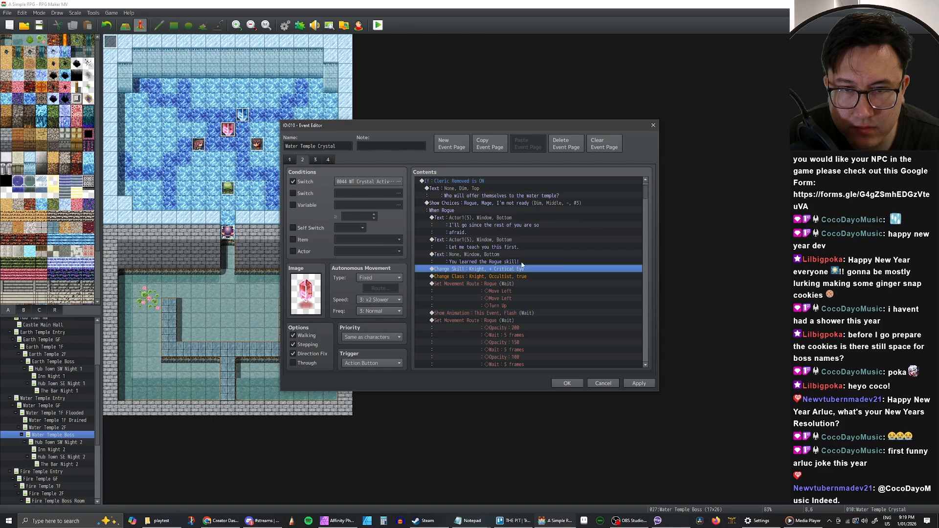
pyautogui.click(520, 263)
pyautogui.click(521, 269)
pyautogui.click(507, 247)
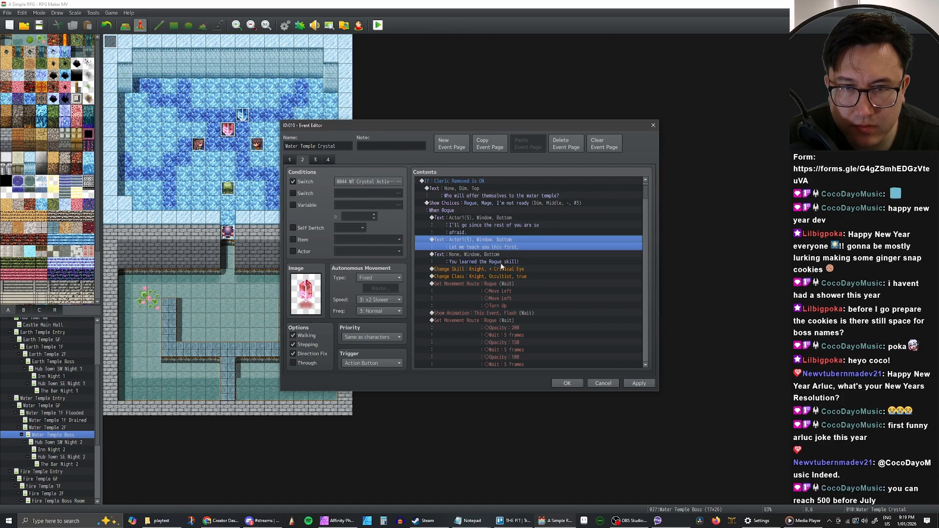
pyautogui.keyDown('shift'); pyautogui.click(504, 266); pyautogui.keyUp('shift')
# Review the Cleric, Rogue and Mage Removed branches on page 2 for sacrifice choices that still lack skill-teaching commands.
pyautogui.scroll(-5, 511, 274)
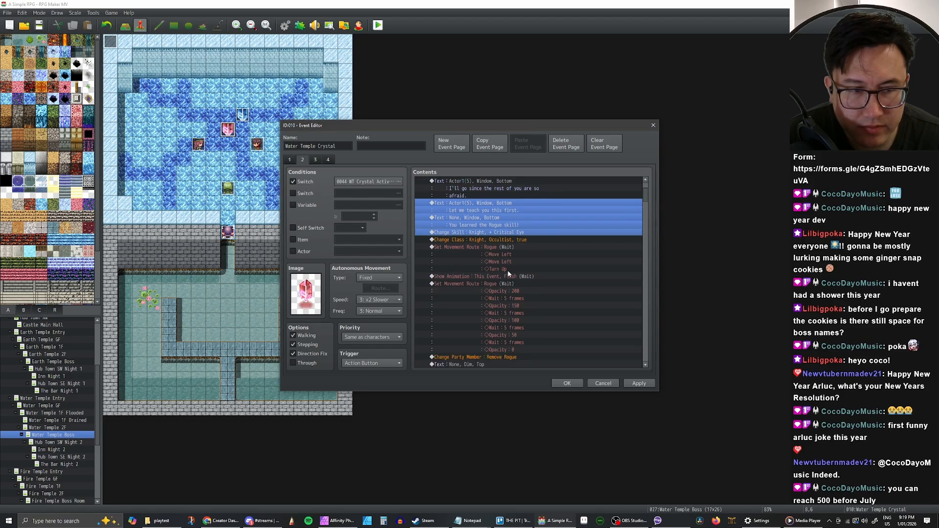
pyautogui.scroll(-7, 517, 283)
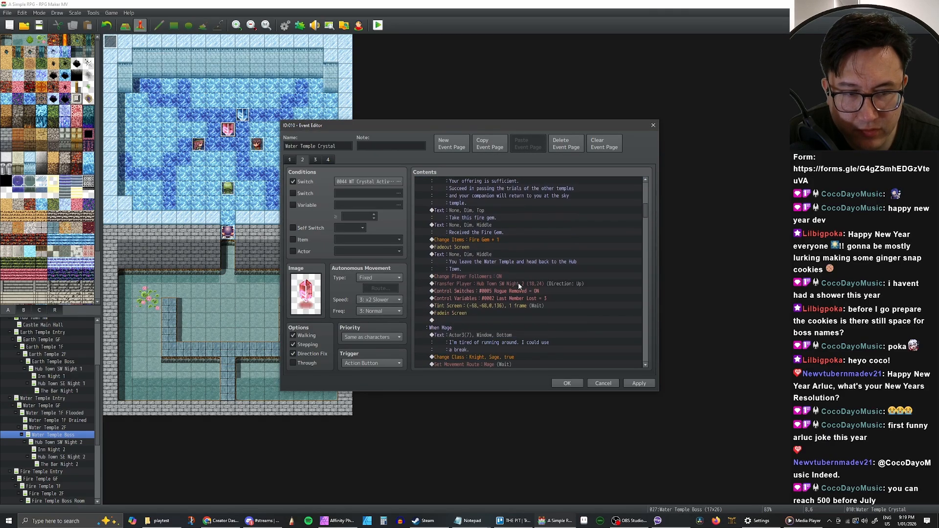
pyautogui.scroll(-4, 516, 281)
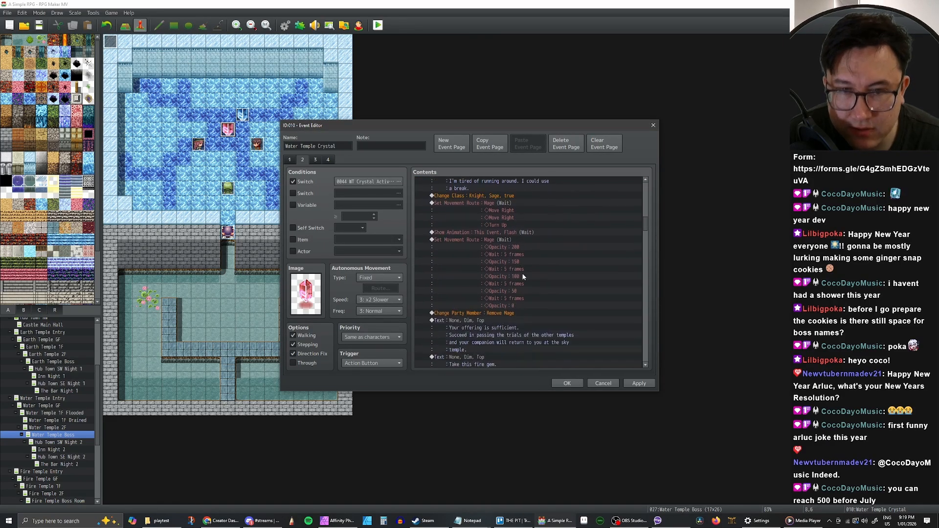
pyautogui.scroll(5, 522, 278)
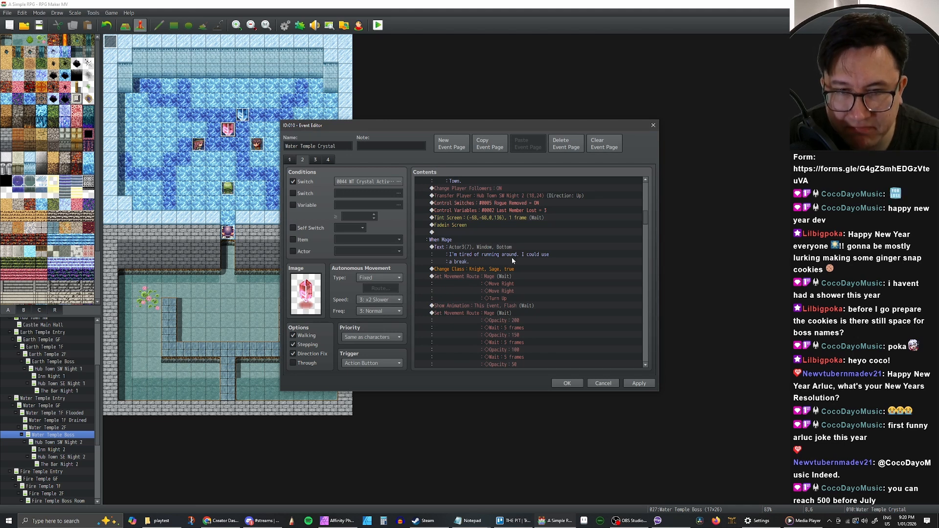
pyautogui.scroll(-1, 519, 259)
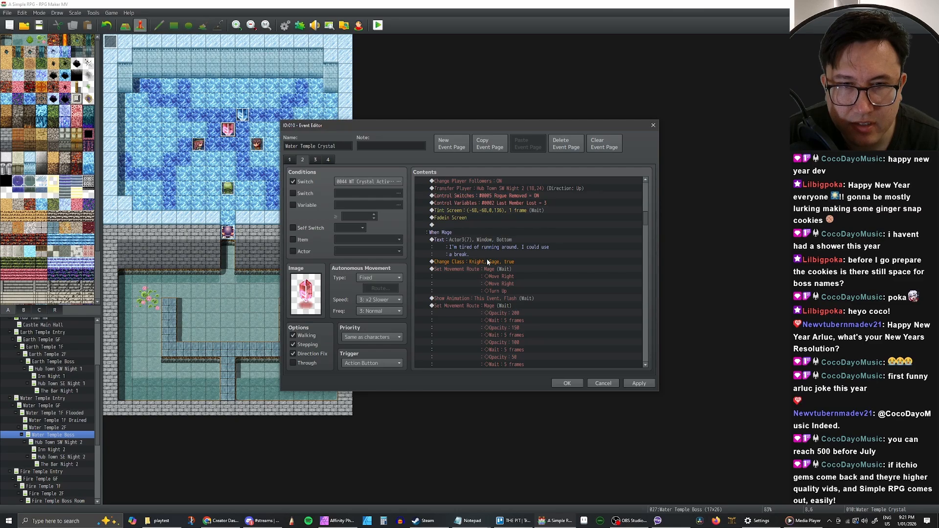
pyautogui.scroll(-5, 487, 258)
pyautogui.scroll(-6, 494, 256)
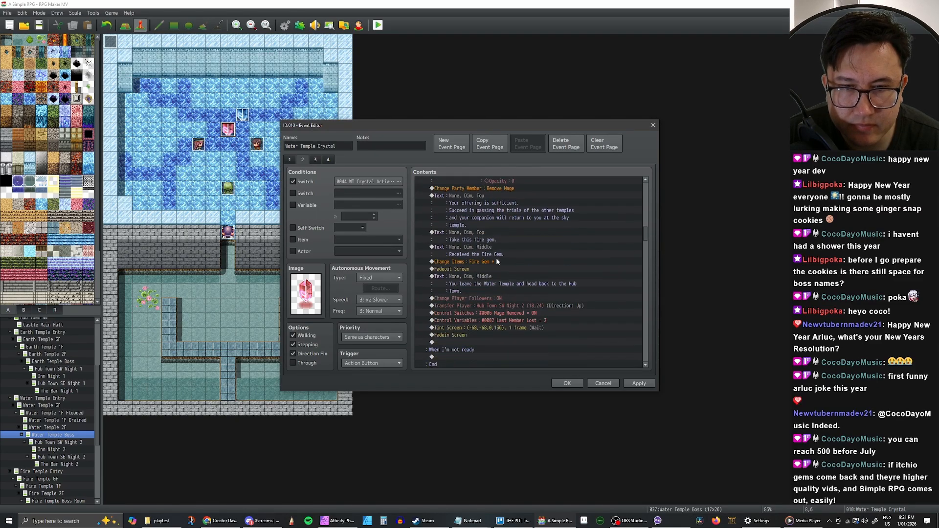
pyautogui.scroll(-6, 496, 264)
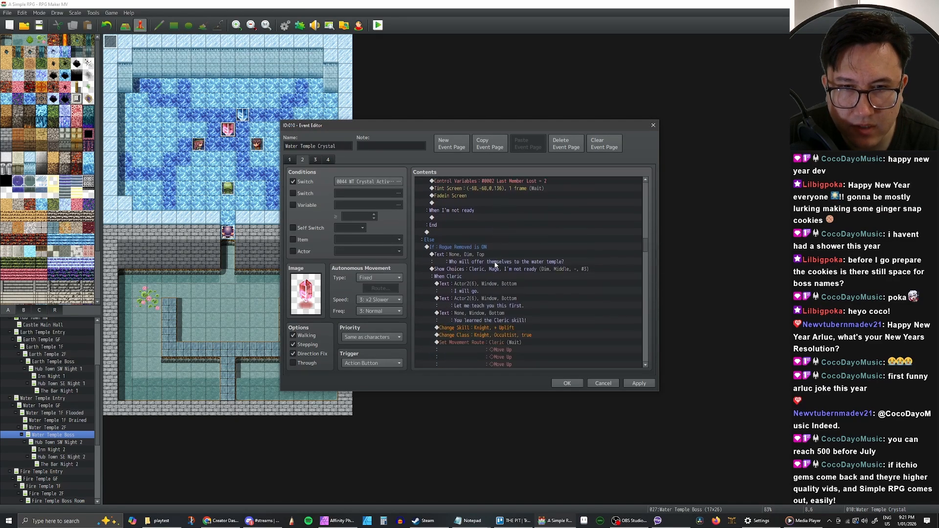
pyautogui.scroll(-6, 497, 265)
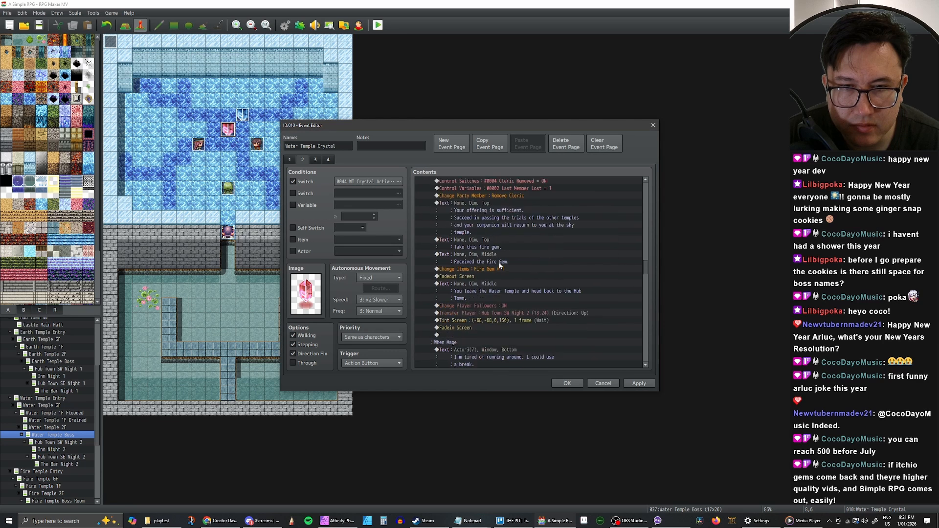
pyautogui.scroll(-6, 484, 264)
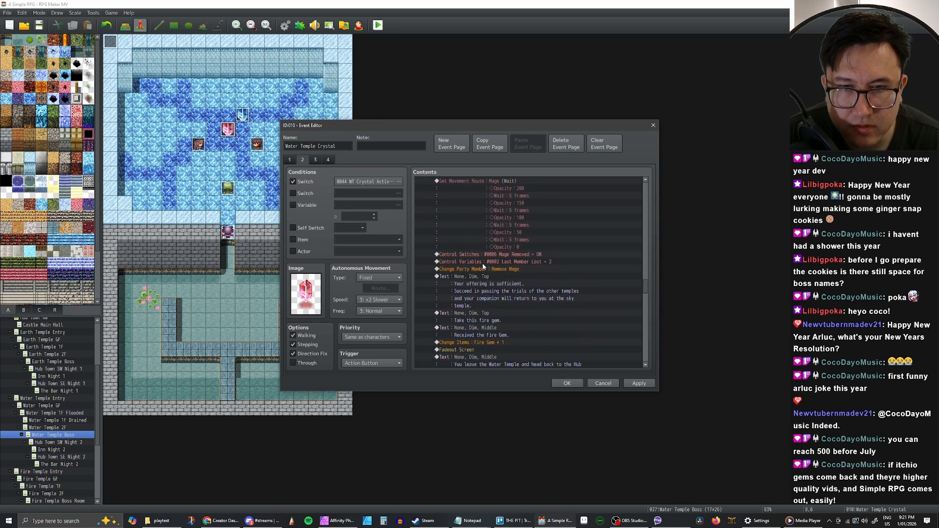
pyautogui.scroll(-2, 485, 267)
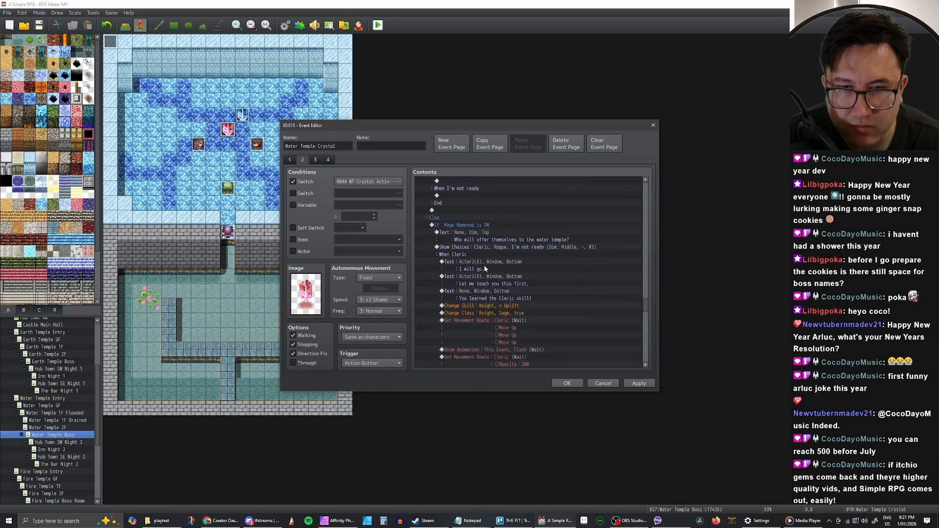
pyautogui.scroll(-8, 490, 249)
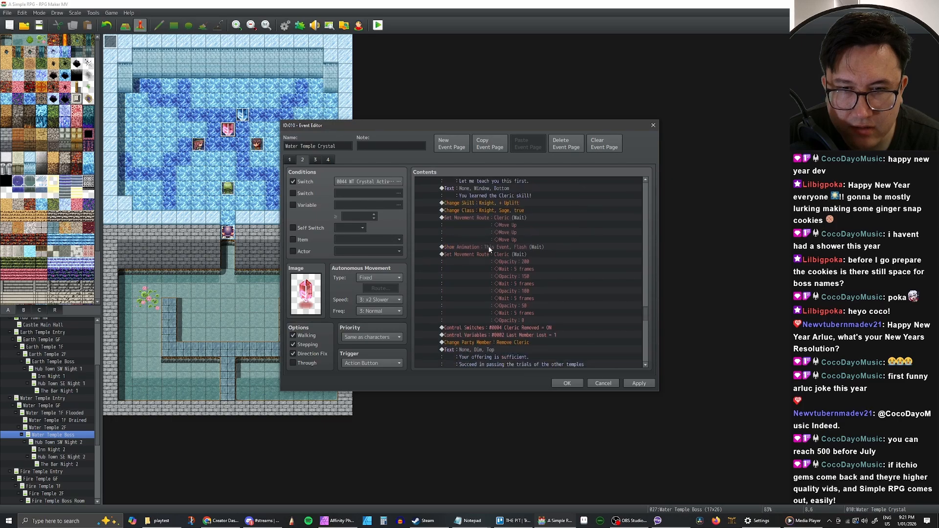
pyautogui.scroll(-1, 485, 249)
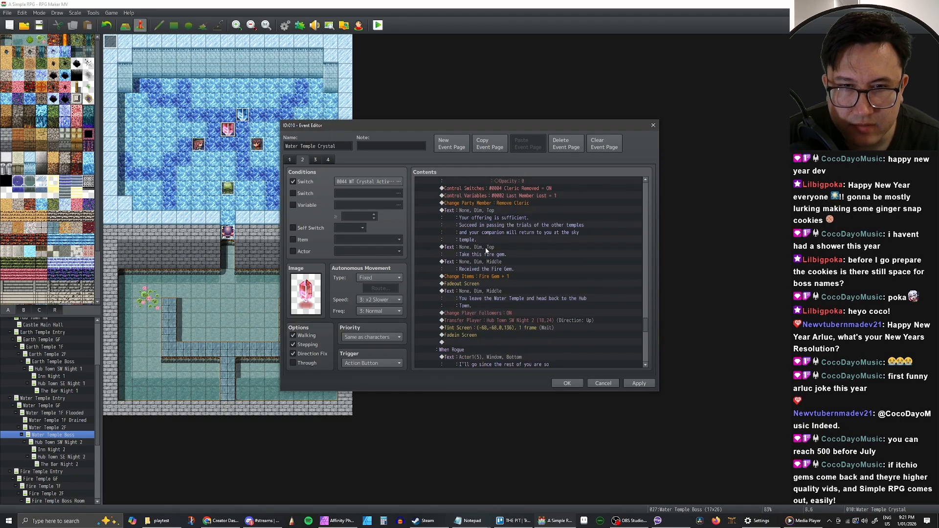
pyautogui.scroll(-7, 486, 249)
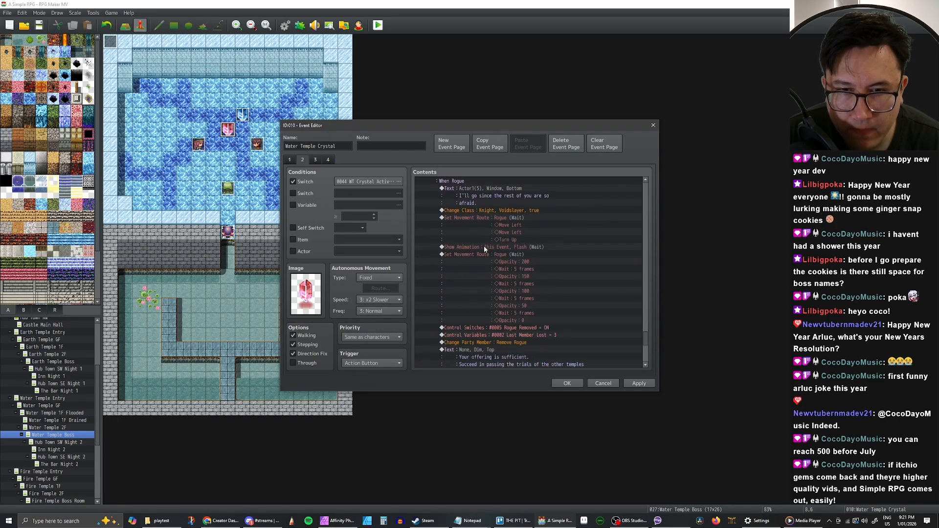
pyautogui.scroll(-4, 483, 248)
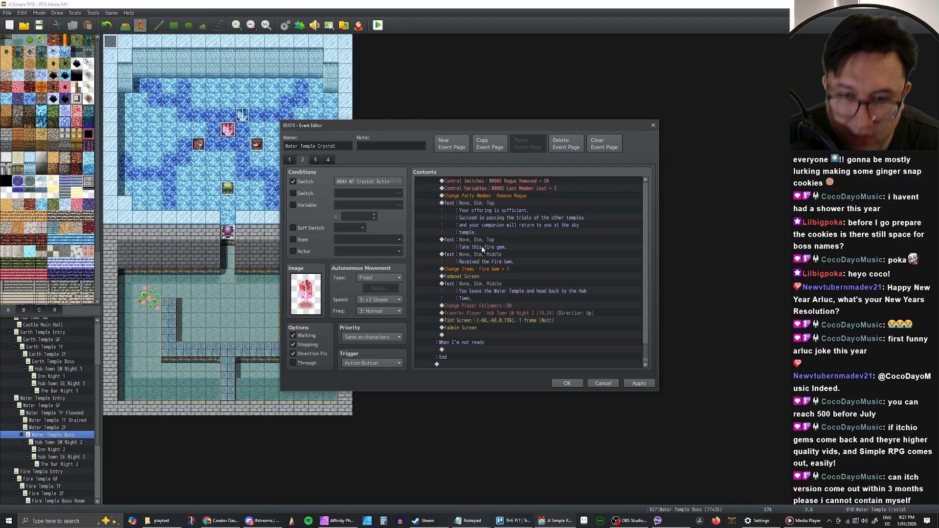
pyautogui.scroll(1, 516, 263)
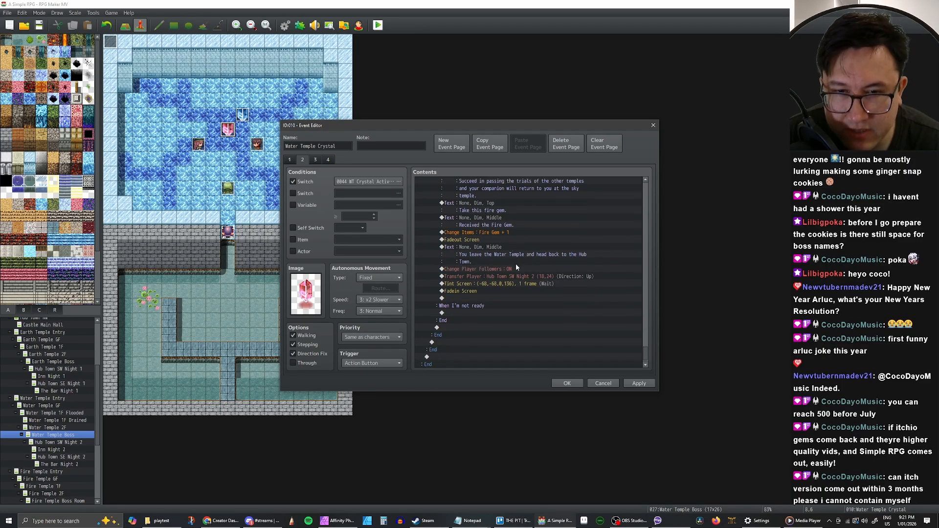
pyautogui.scroll(-10, 513, 274)
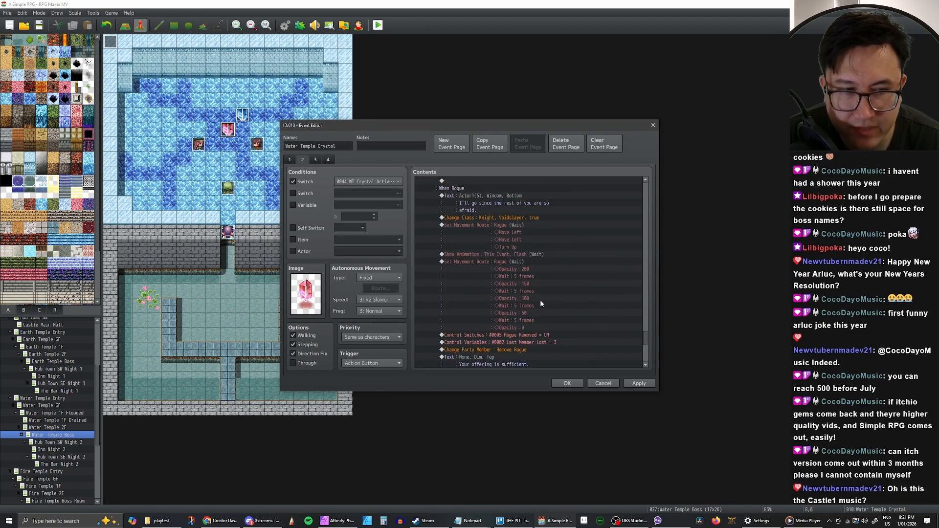
pyautogui.scroll(7, 532, 277)
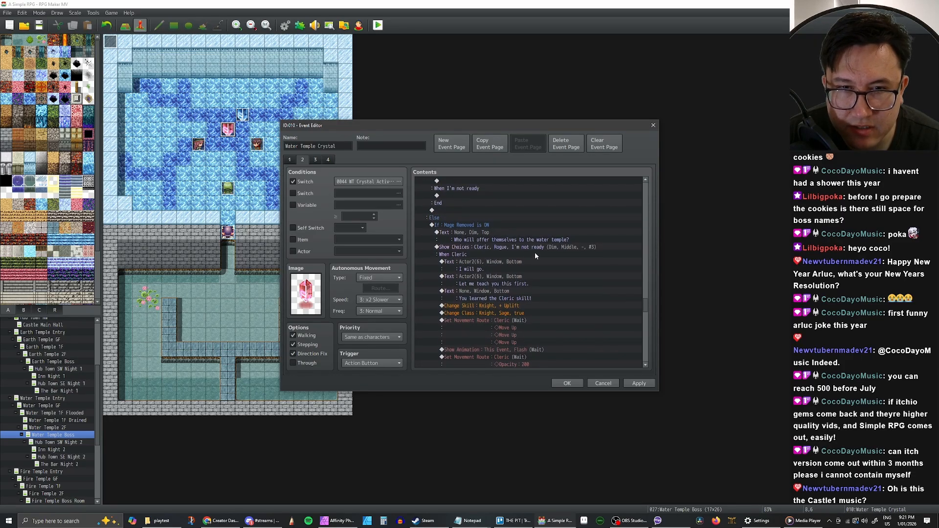
# Paste the Rogue's teaching messages and Critical Eye skill change before the Voidslayer class change in the Mage Removed branch's Rogue choice.
pyautogui.scroll(1, 529, 256)
pyautogui.scroll(8, 497, 264)
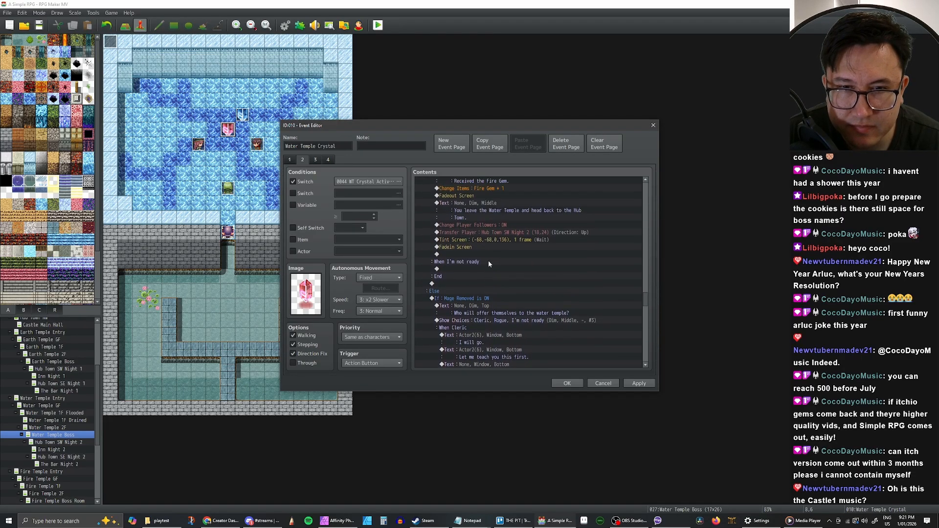
pyautogui.scroll(1, 491, 258)
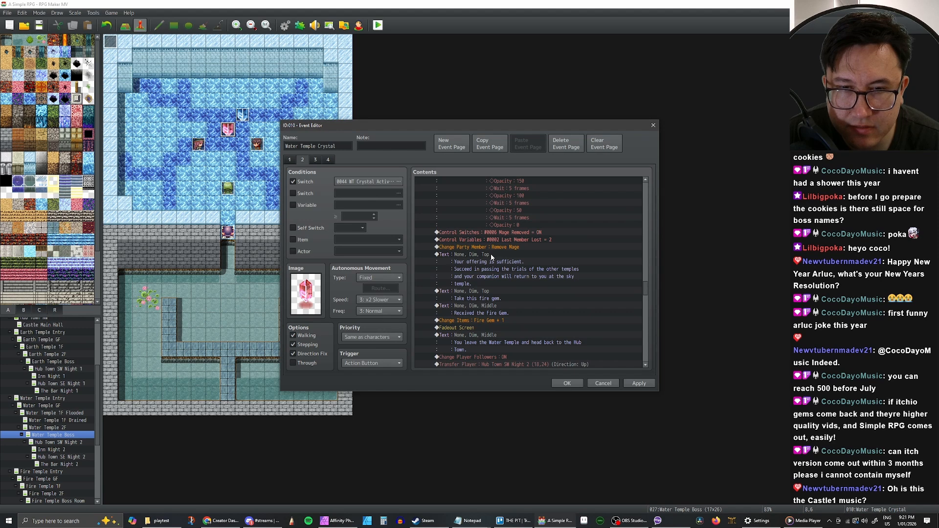
pyautogui.scroll(-4, 492, 258)
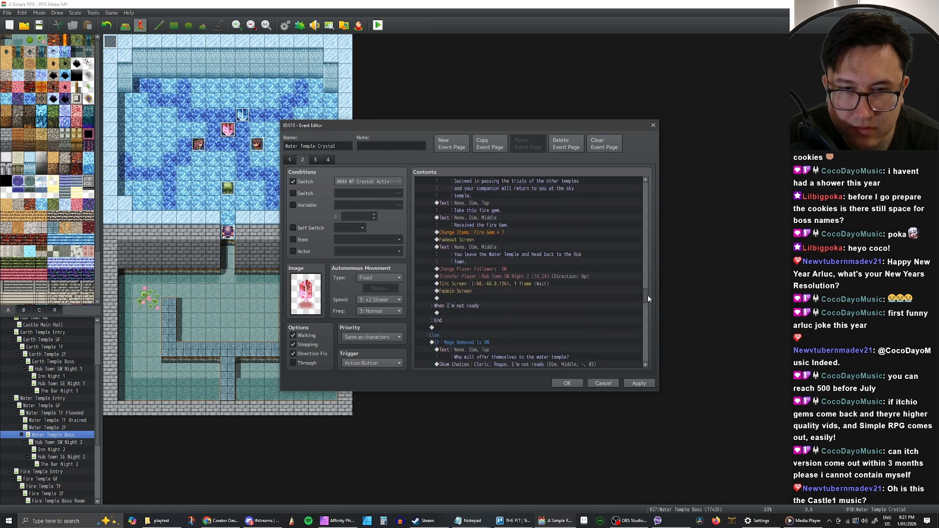
pyautogui.moveTo(648, 295); pyautogui.dragTo(641, 330)
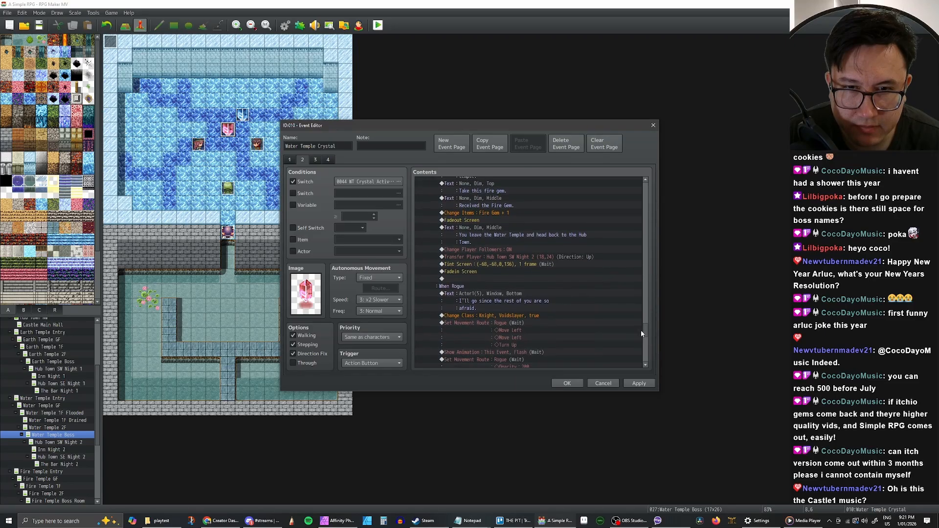
pyautogui.scroll(-2, 613, 331)
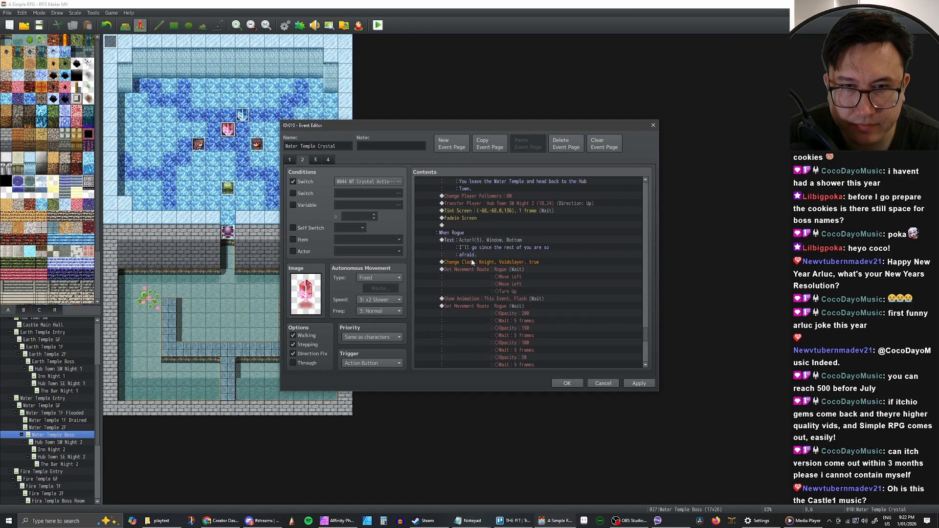
pyautogui.click(508, 263)
pyautogui.hotkey('ctrl', 'v')
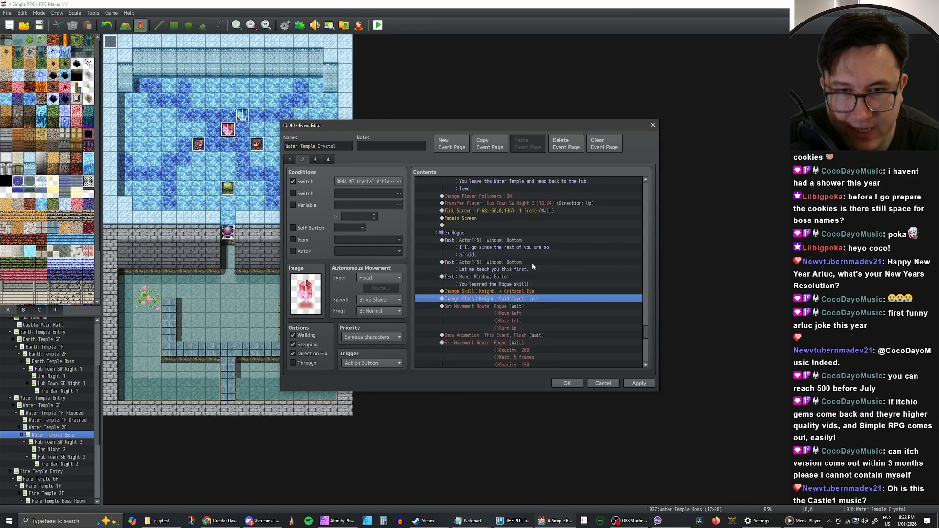
# Check the pasted Rogue teaching commands, save the Water Temple Crystal event and close its editor.
pyautogui.click(510, 260)
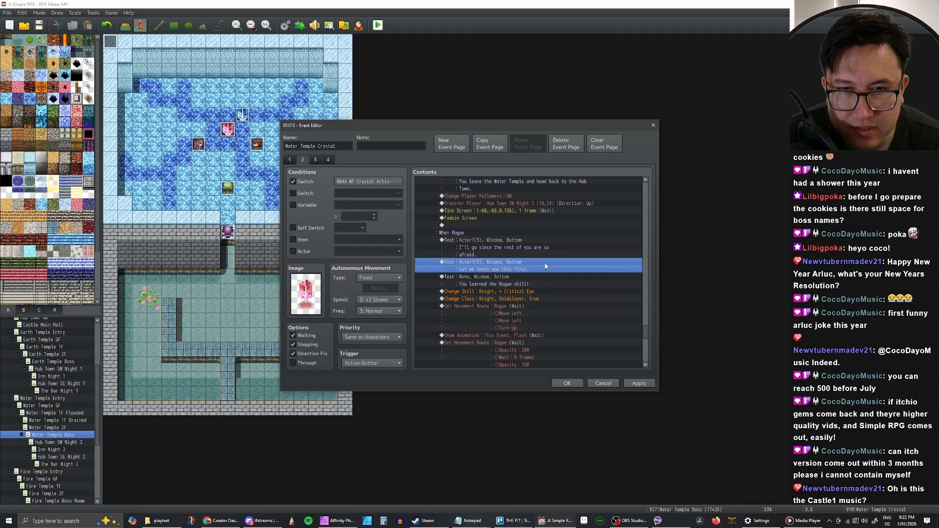
pyautogui.click(517, 279)
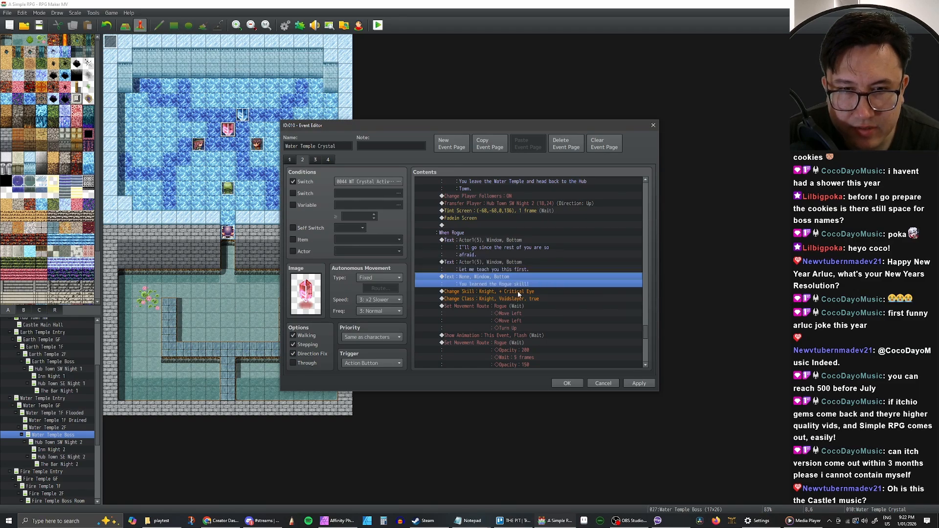
pyautogui.click(517, 292)
pyautogui.click(639, 384)
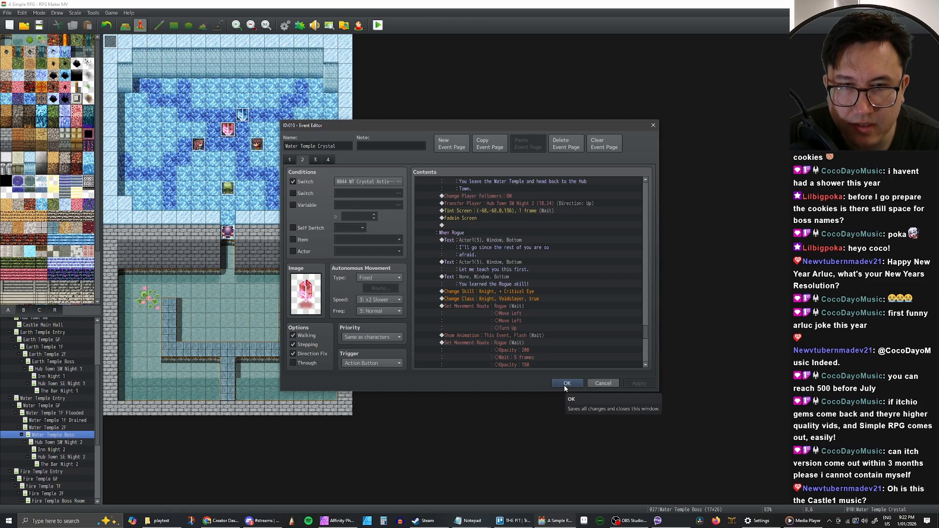
pyautogui.click(567, 384)
# Copy the Mage's teaching messages and the Fireshot, Waterbomb and Earthblast skill changes from page 2 of the Earth Temple Crystal.
pyautogui.doubleClick(242, 114)
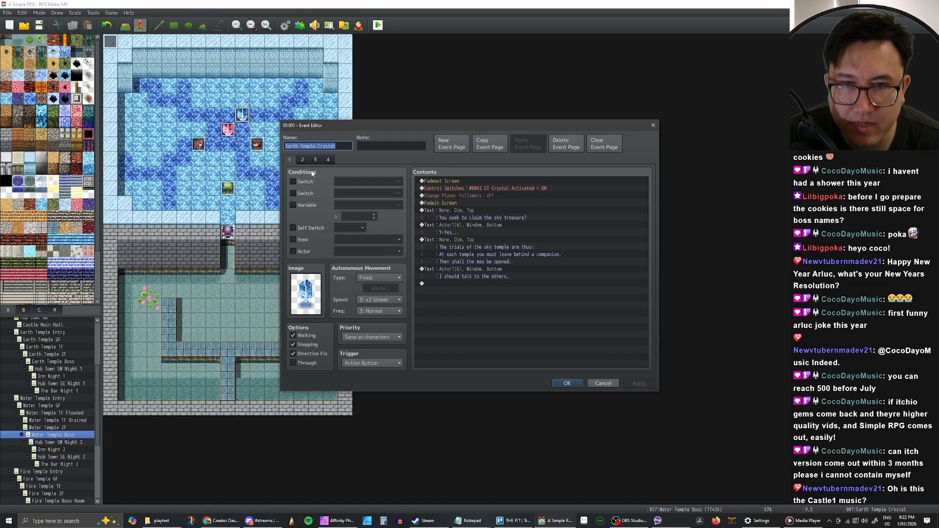
pyautogui.click(303, 160)
pyautogui.scroll(-5, 523, 215)
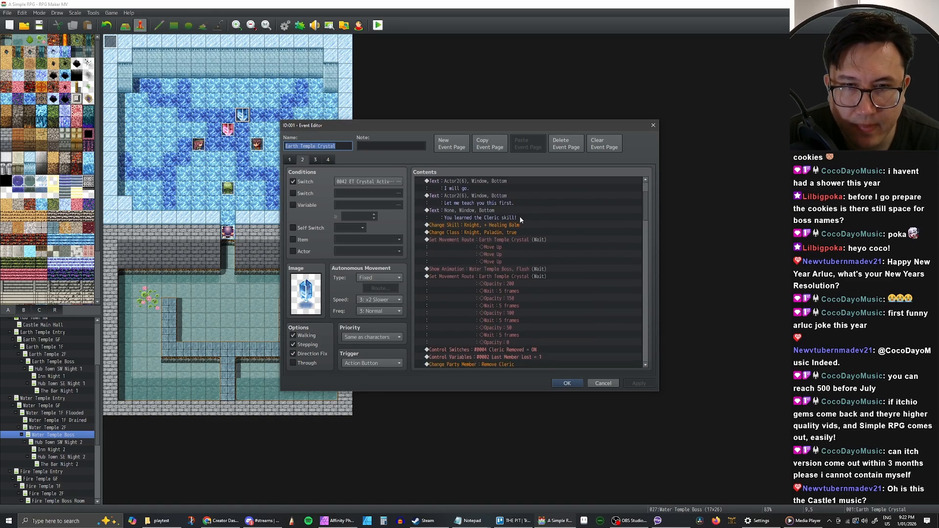
pyautogui.scroll(-10, 514, 218)
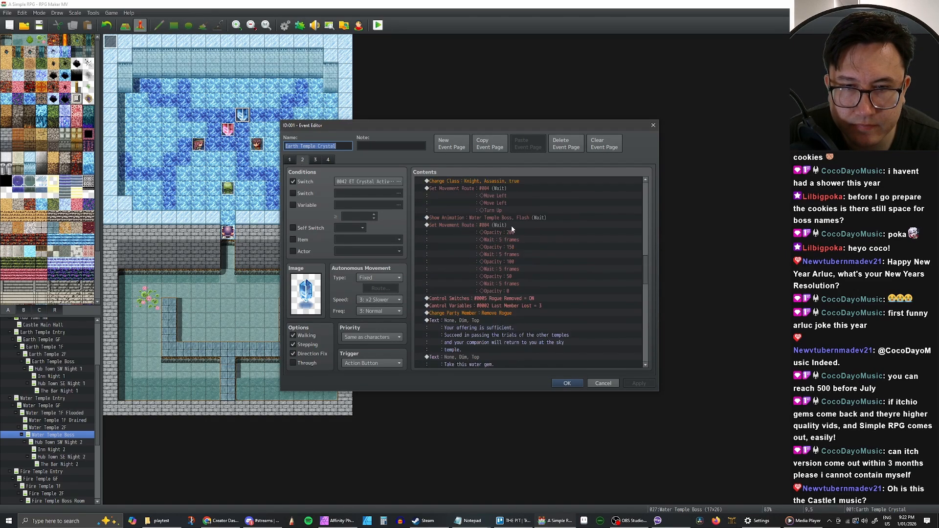
pyautogui.scroll(-10, 509, 222)
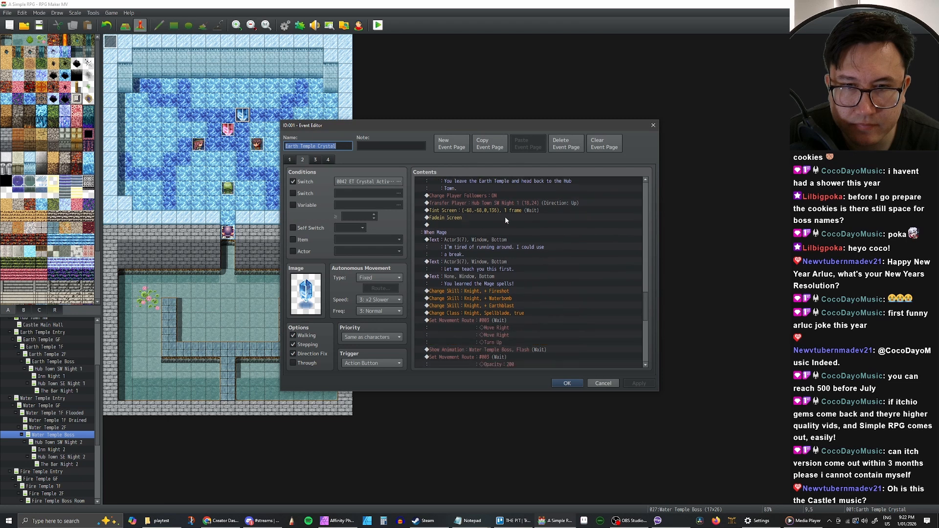
pyautogui.scroll(-2, 506, 220)
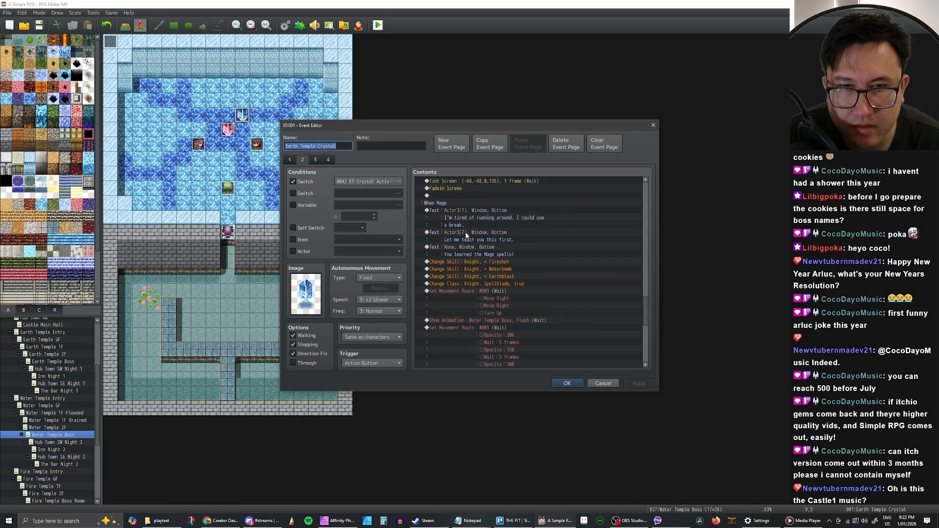
pyautogui.click(466, 237)
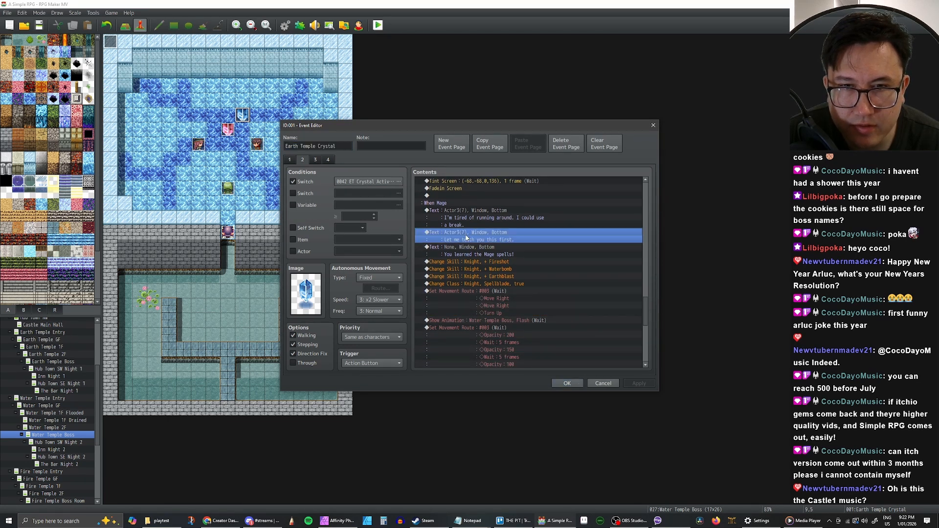
pyautogui.keyDown('shift'); pyautogui.click(484, 277); pyautogui.keyUp('shift')
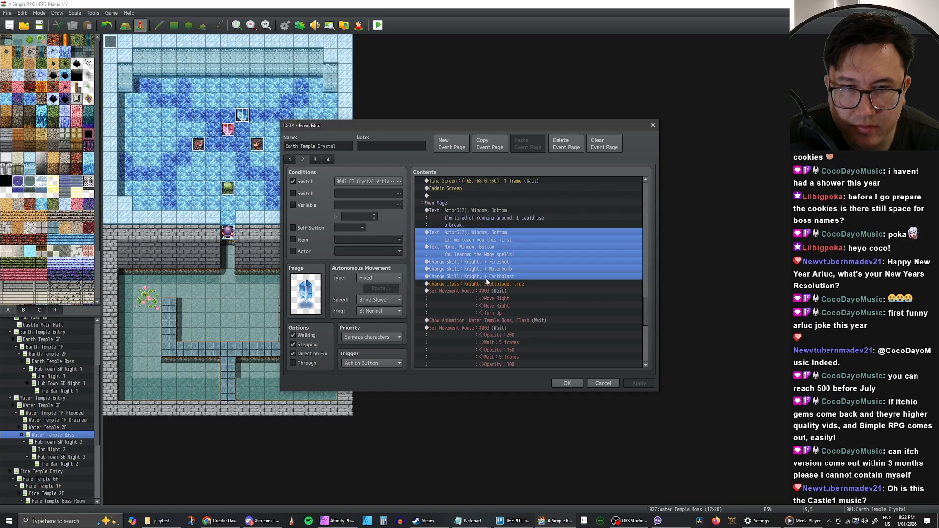
pyautogui.click(572, 385)
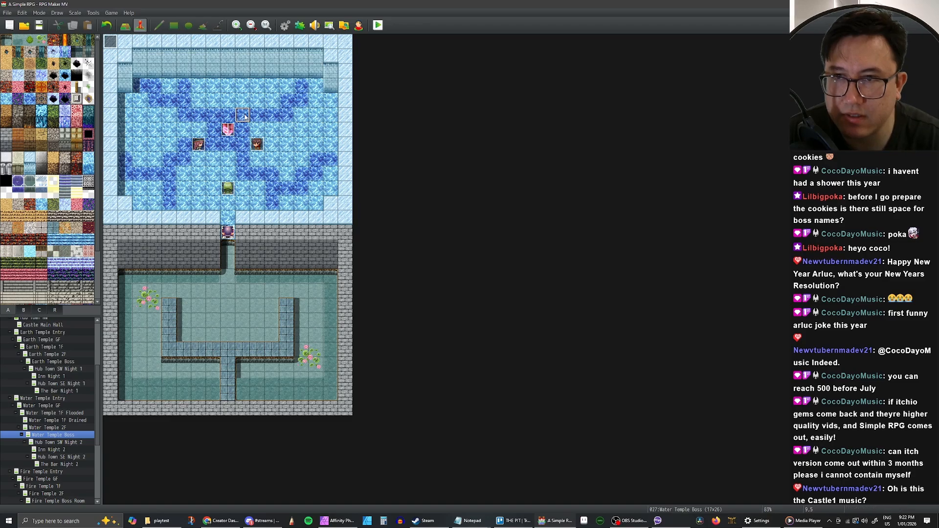
# Paste the Mage's skill-teaching commands before the Sage class change in the first Mage choice on page 2 of the Water Temple Crystal.
pyautogui.doubleClick(228, 129)
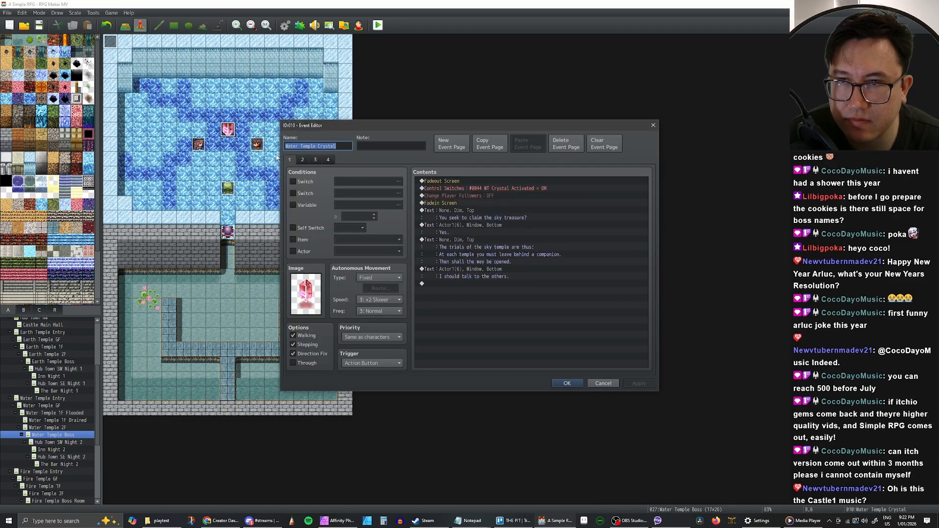
pyautogui.click(304, 161)
pyautogui.scroll(-5, 532, 249)
pyautogui.scroll(-10, 510, 247)
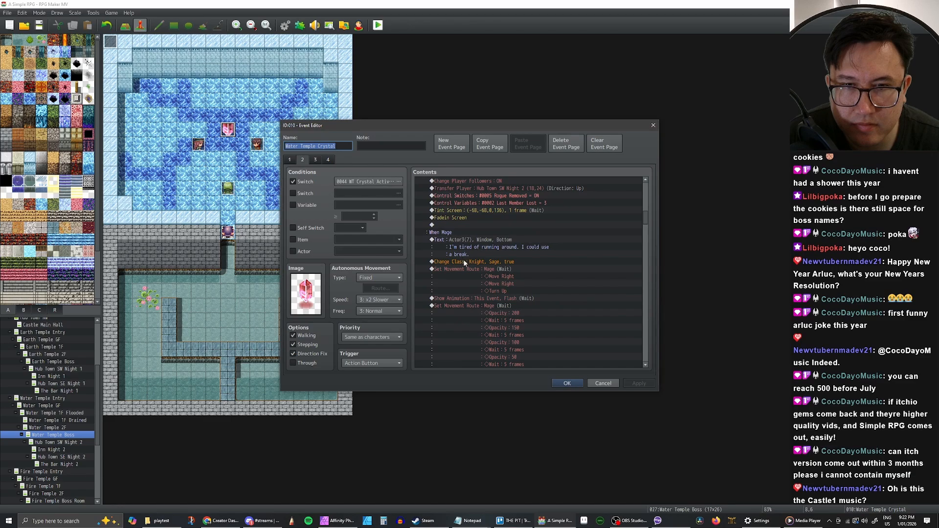
pyautogui.click(463, 262)
pyautogui.hotkey('ctrl', 'v')
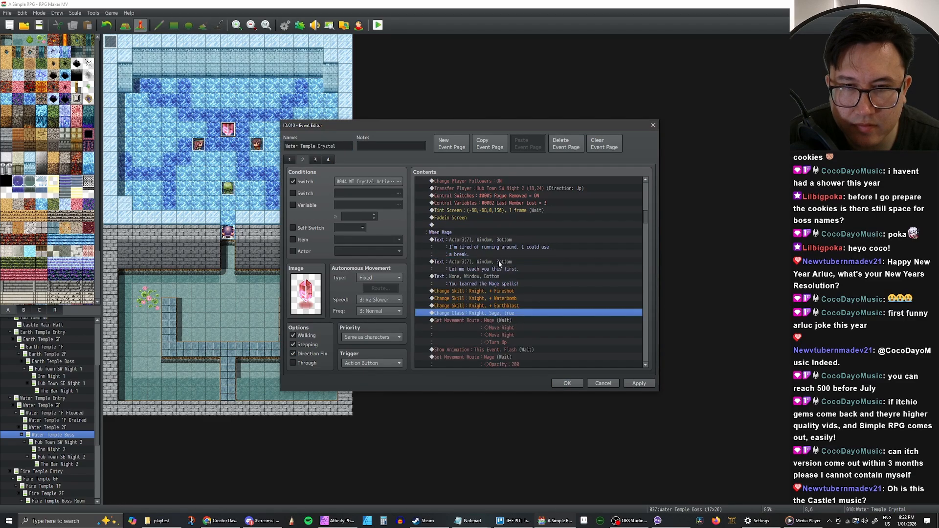
# Set the three pasted skill changes in the Mage choice to teach the Knight Heatwave, Downpour and Sunder.
pyautogui.doubleClick(490, 292)
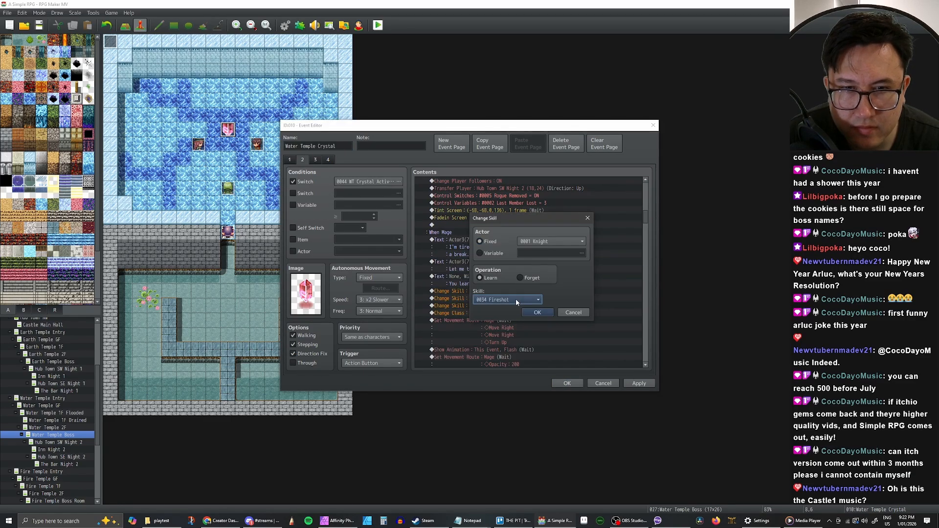
pyautogui.click(515, 300)
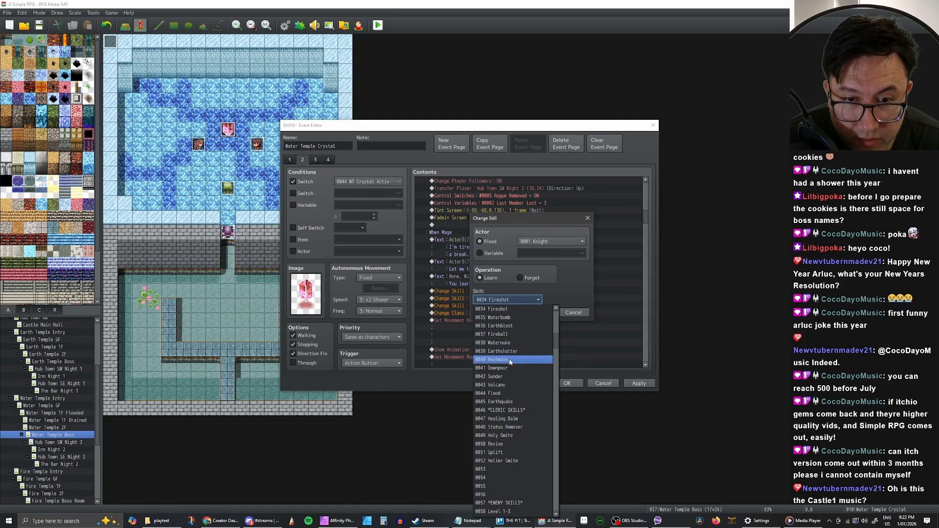
pyautogui.click(511, 361)
pyautogui.click(525, 312)
pyautogui.doubleClick(495, 299)
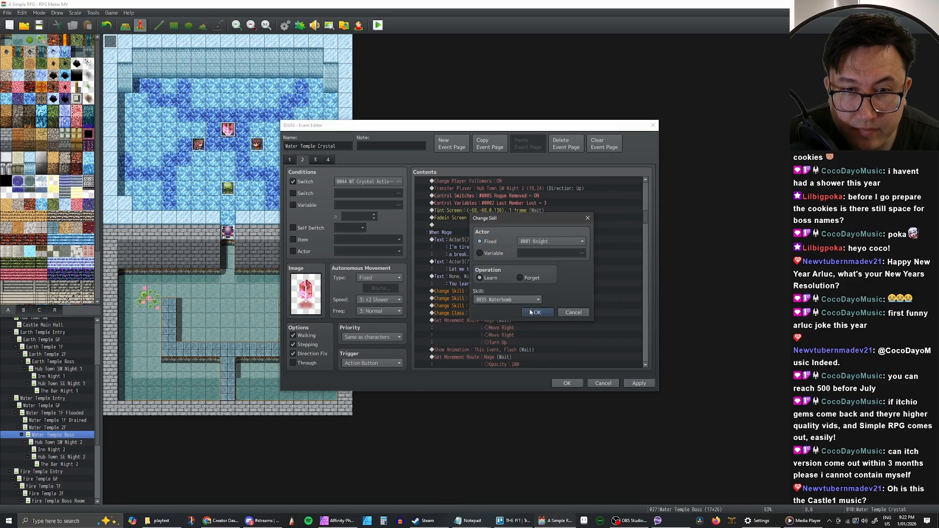
pyautogui.click(495, 299)
pyautogui.click(512, 360)
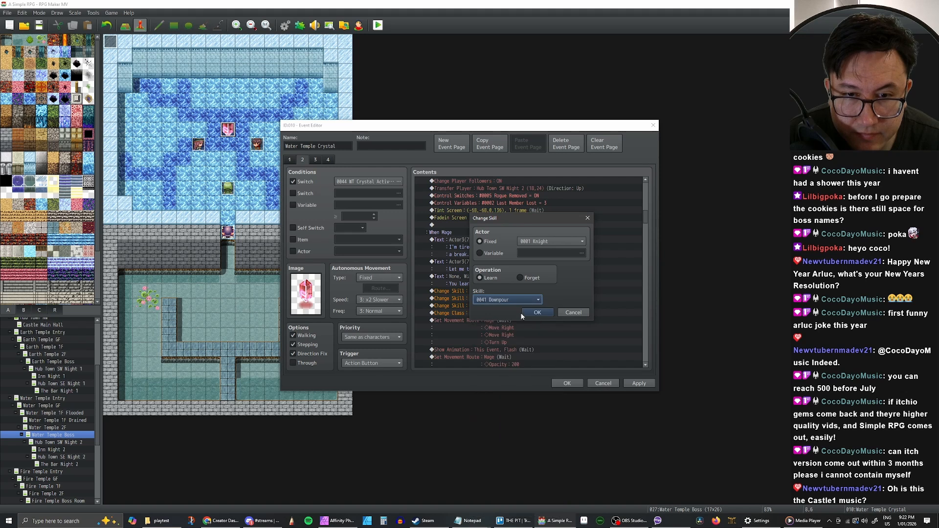
pyautogui.click(537, 312)
pyautogui.doubleClick(489, 305)
pyautogui.click(518, 300)
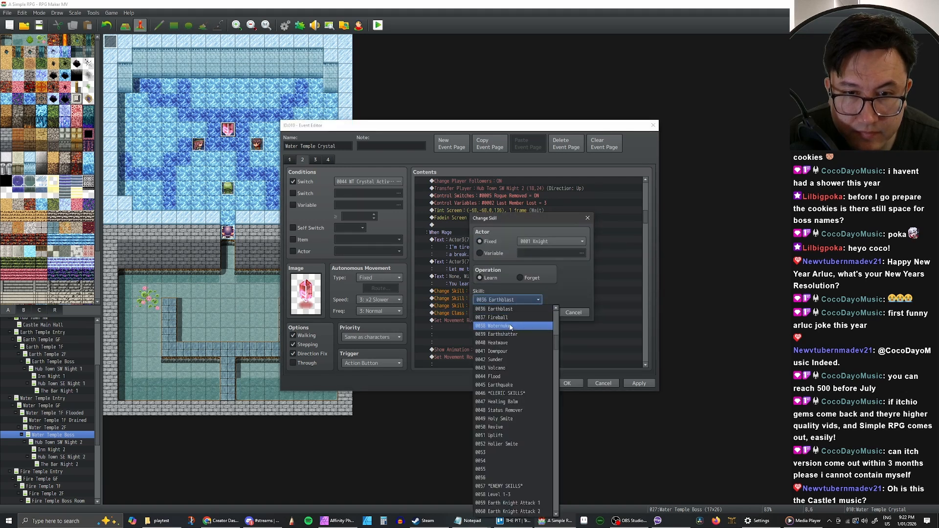
pyautogui.click(511, 357)
pyautogui.click(537, 313)
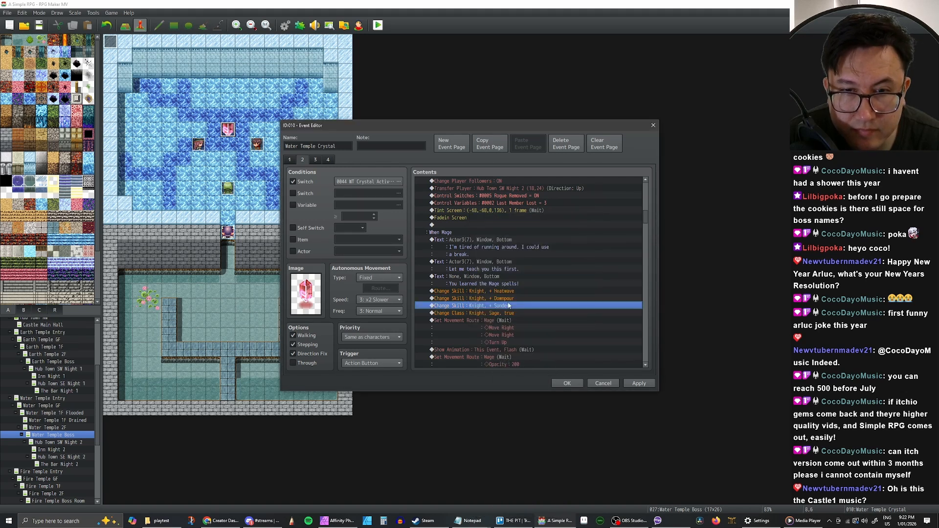
# Copy the Mage's teaching messages and the Heatwave, Downpour and Sunder skill changes from the Cleric Removed branch's Mage choice.
pyautogui.click(505, 299)
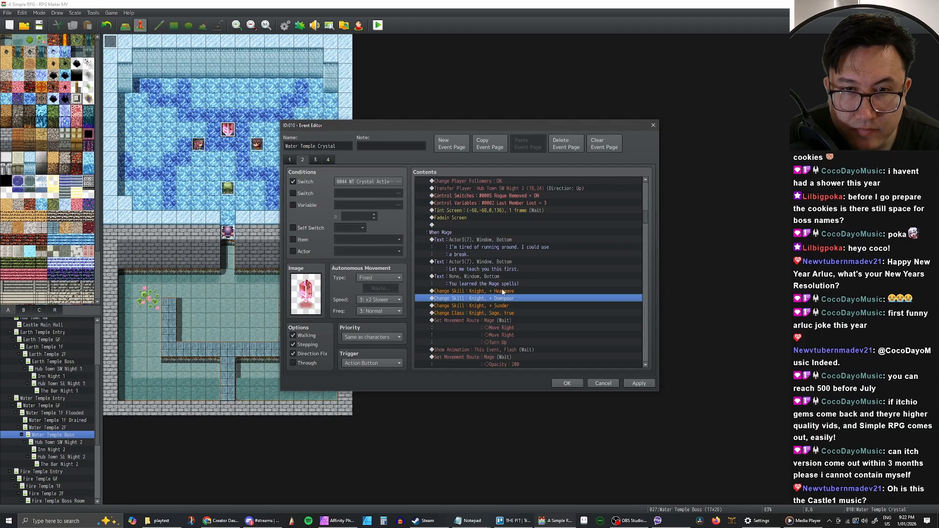
pyautogui.click(504, 292)
pyautogui.click(497, 298)
pyautogui.click(495, 291)
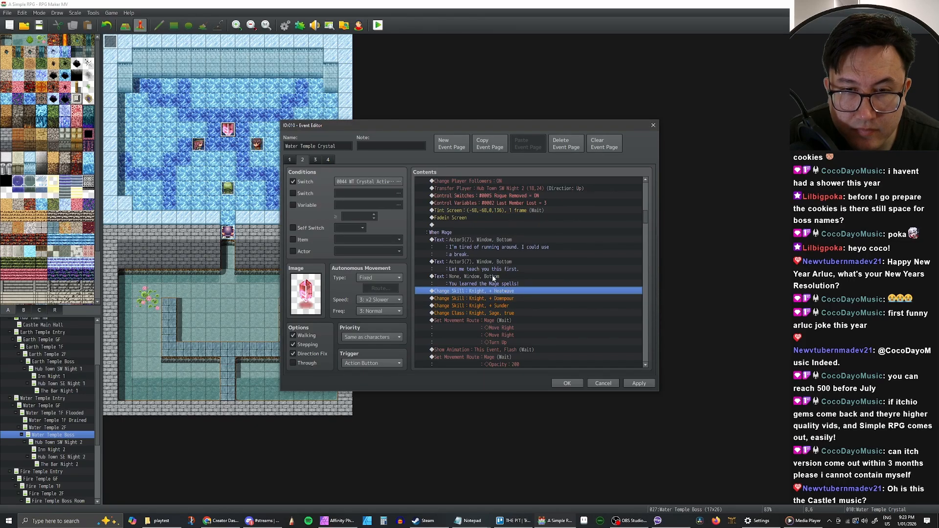
pyautogui.click(493, 278)
pyautogui.click(494, 266)
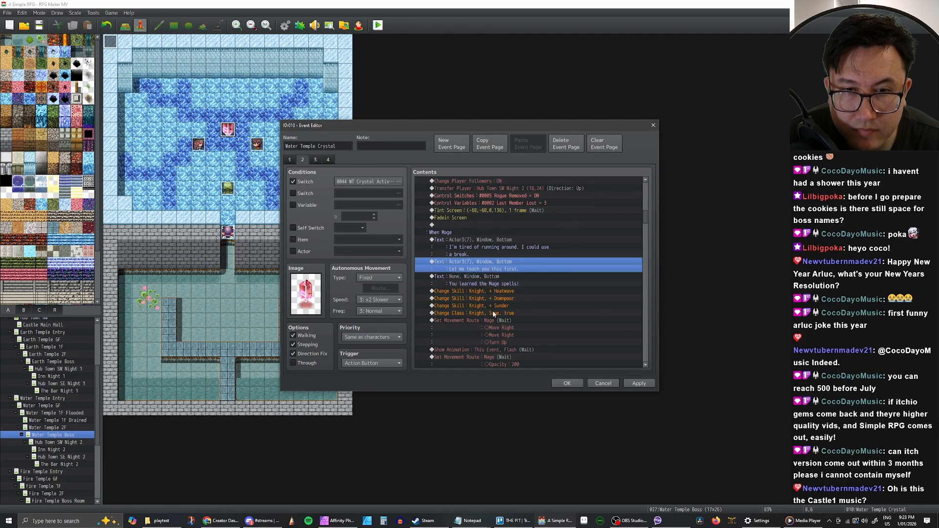
pyautogui.keyDown('shift'); pyautogui.click(494, 307); pyautogui.keyUp('shift')
# Paste the Mage's teaching commands before the Voidslayer class change in the Rogue Removed branch's Mage choice and save the Water Temple Crystal event.
pyautogui.scroll(-8, 503, 294)
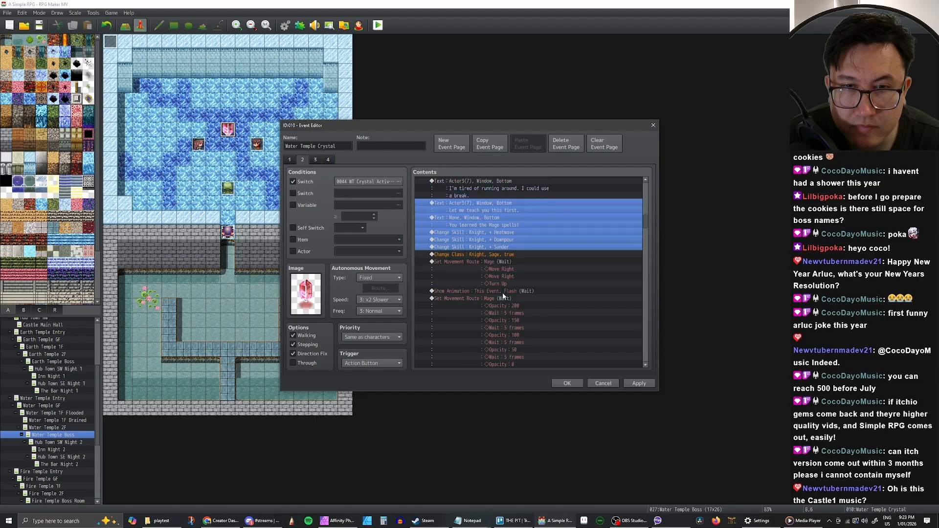
pyautogui.scroll(-6, 507, 294)
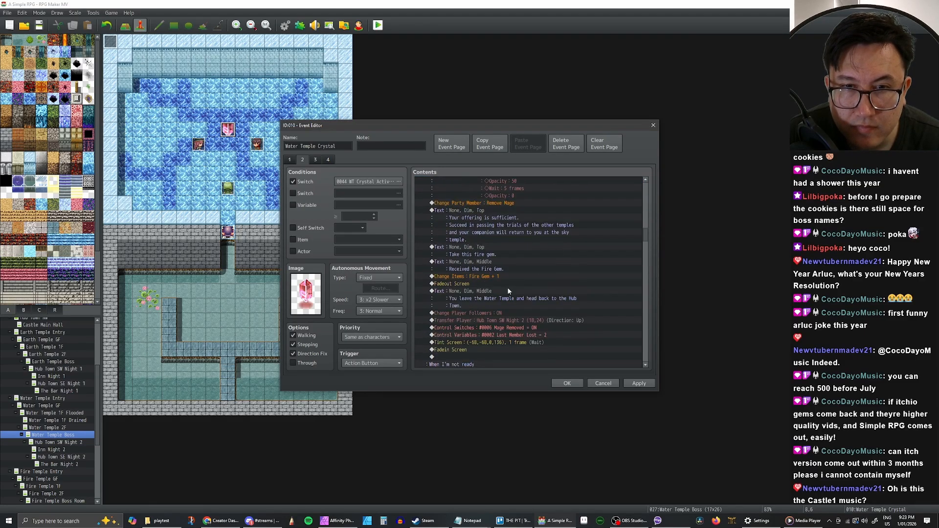
pyautogui.scroll(-7, 508, 289)
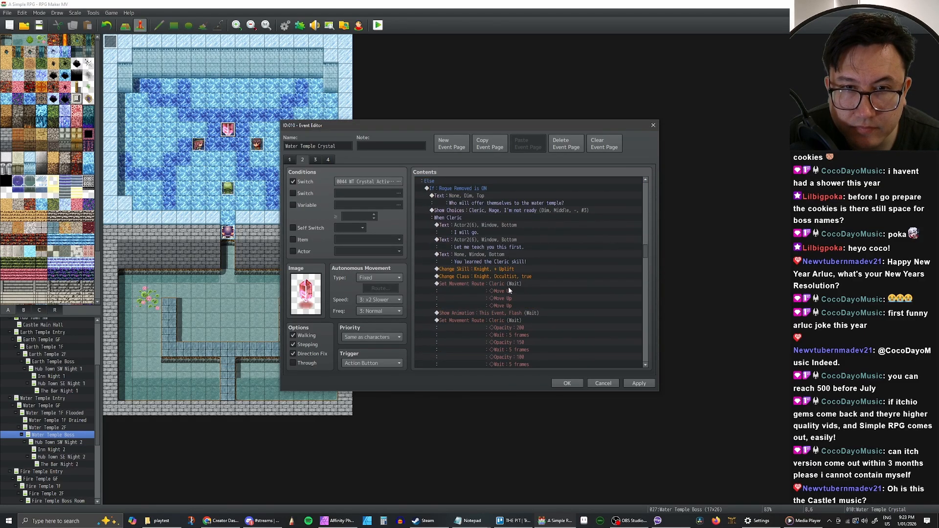
pyautogui.scroll(-8, 519, 289)
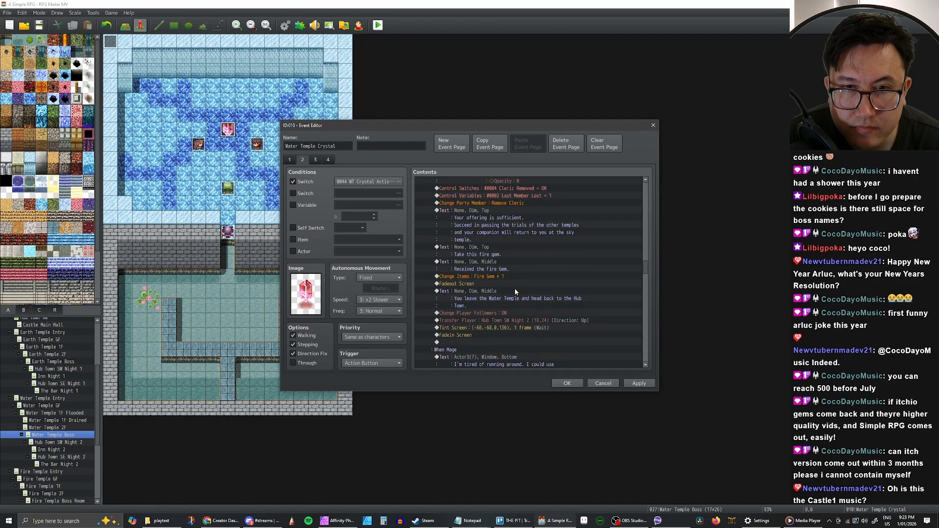
pyautogui.scroll(-6, 514, 292)
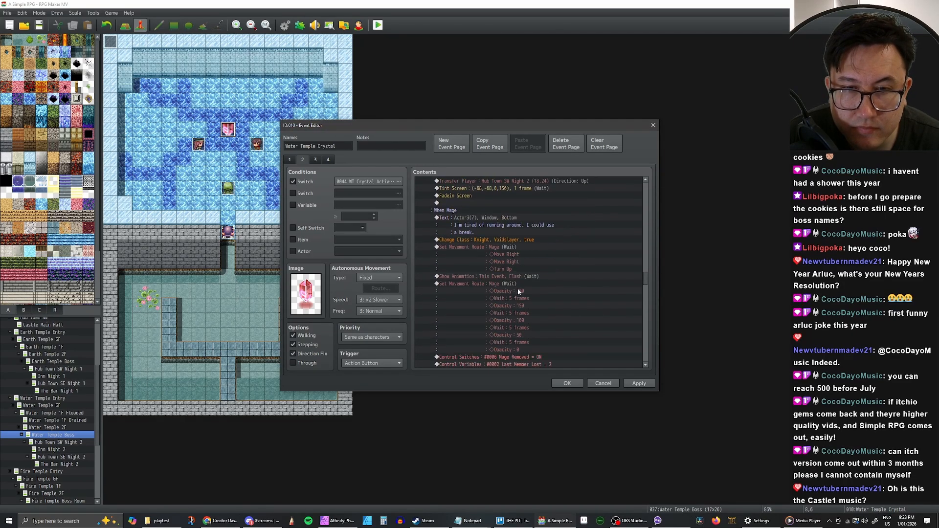
pyautogui.scroll(-2, 519, 287)
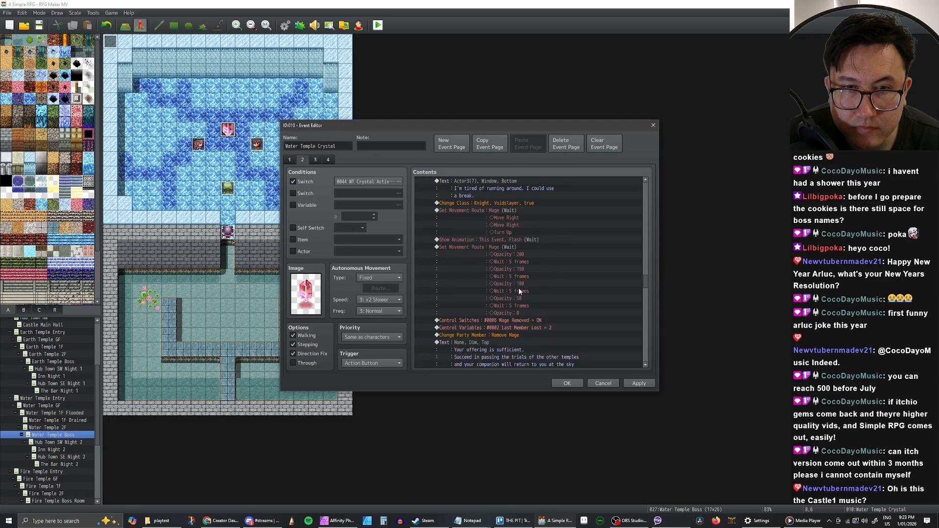
pyautogui.scroll(4, 518, 286)
pyautogui.click(472, 286)
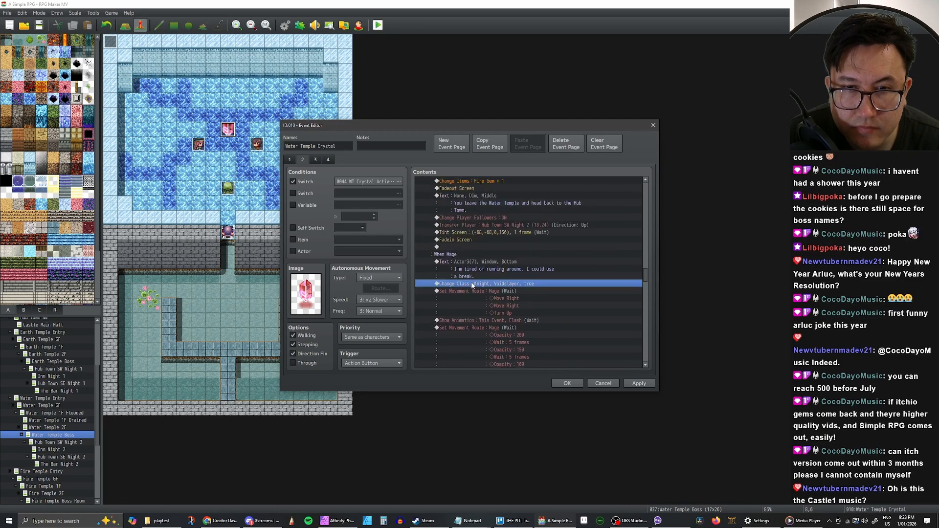
pyautogui.hotkey('ctrl', 'v')
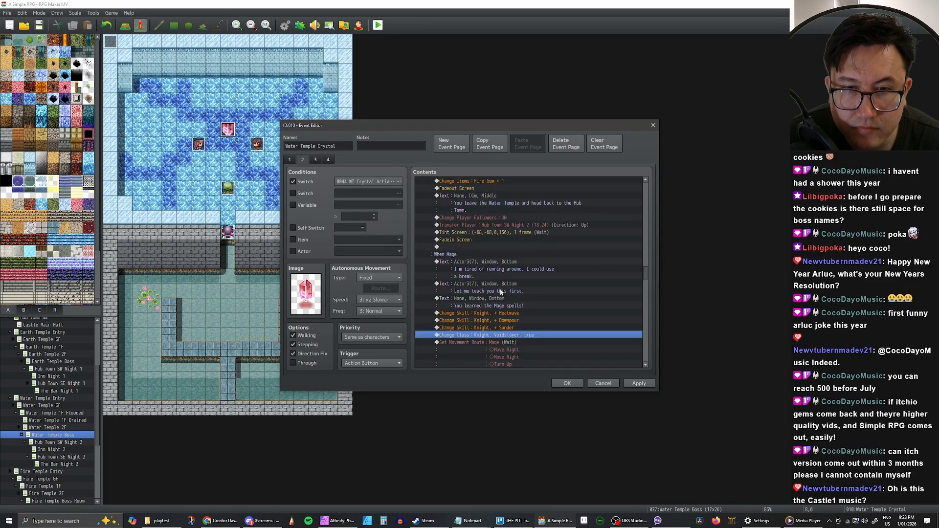
pyautogui.scroll(-1, 497, 286)
pyautogui.click(629, 382)
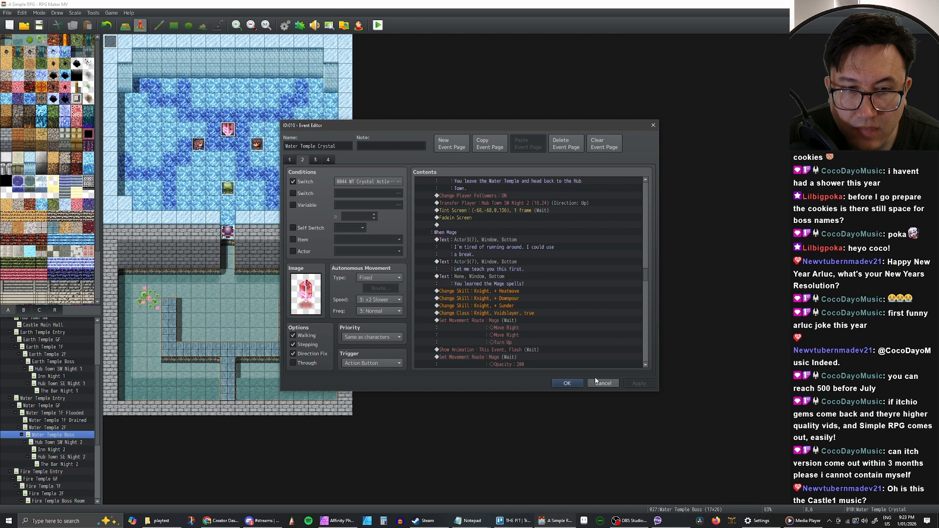
pyautogui.click(565, 384)
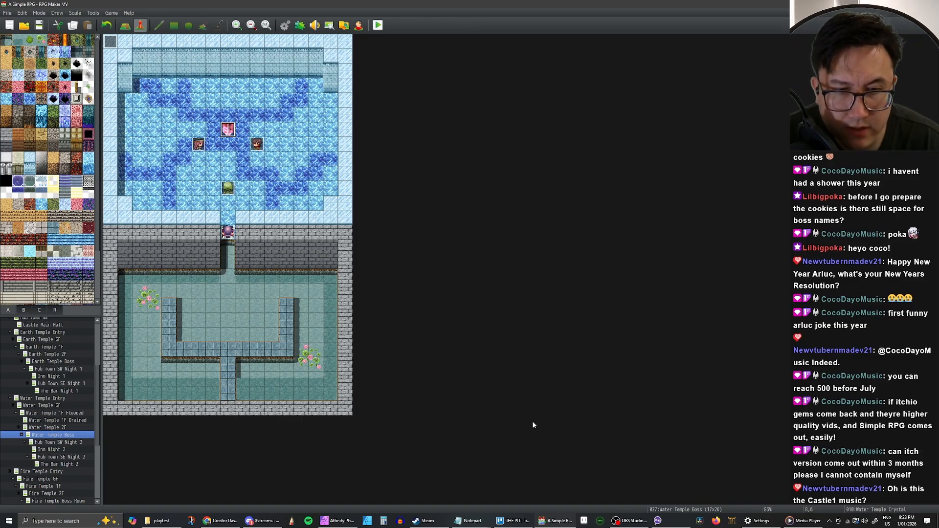
# Check in Media Player which music track is playing and return to the map editor.
pyautogui.click(802, 522)
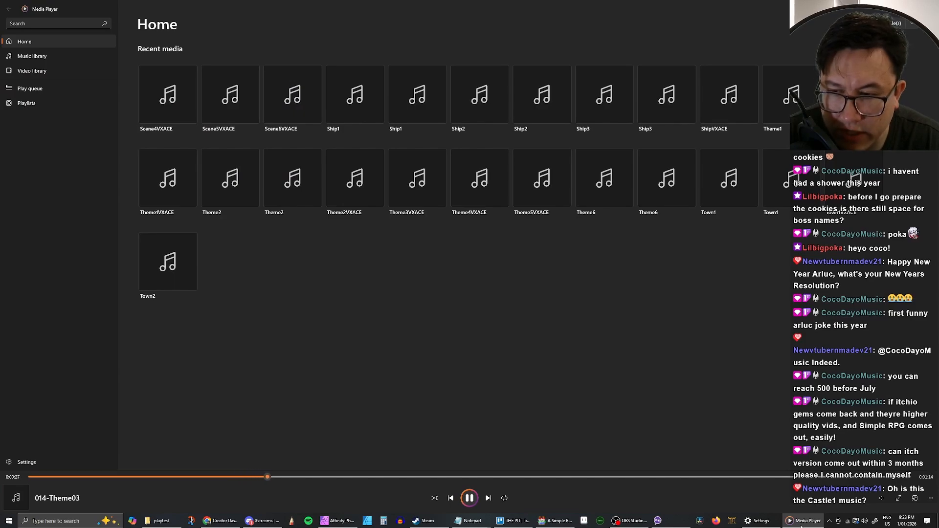
pyautogui.click(803, 522)
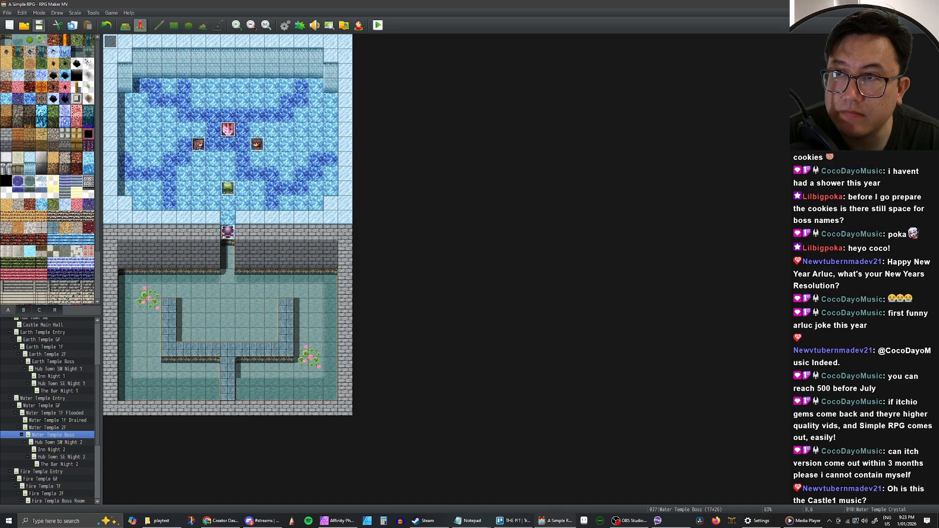
# Look through the database's skill list, from the Mage, Cleric and enemy skills back to the Knight skills.
pyautogui.click(286, 25)
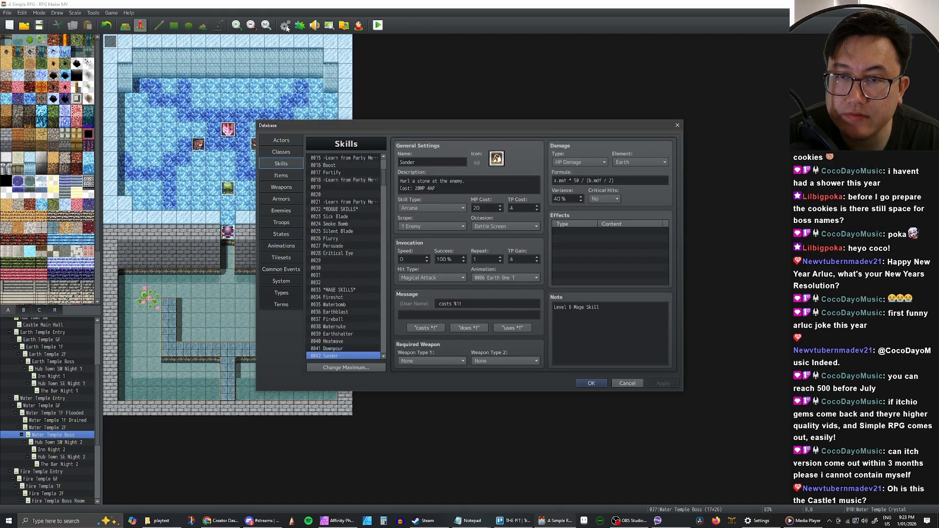
pyautogui.scroll(-7, 343, 297)
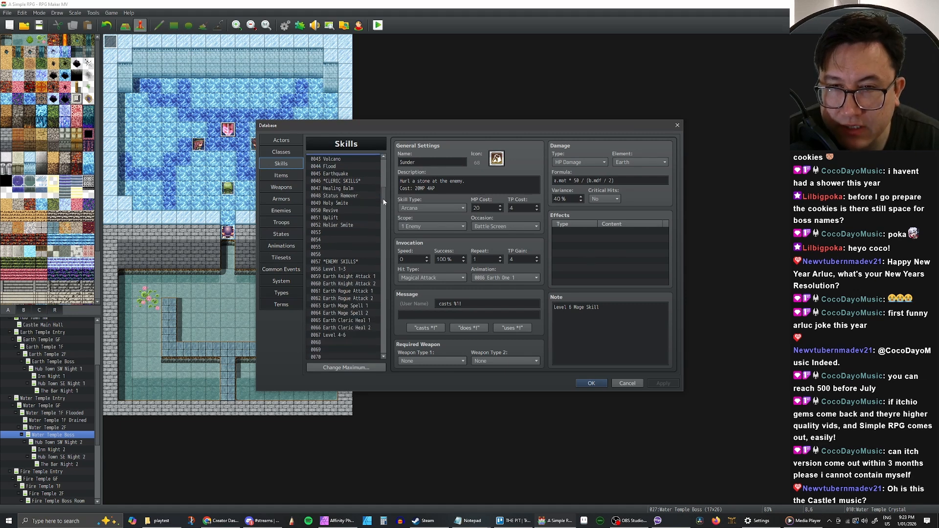
pyautogui.moveTo(383, 197); pyautogui.dragTo(384, 161)
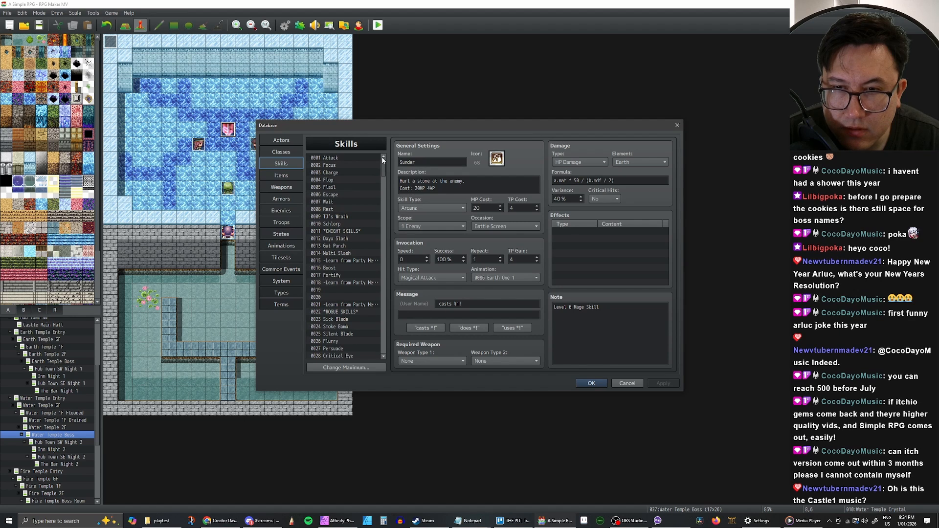
# Compare the learned skills and traits of the Knight, Mage, Paladin, Spellblade and Hero classes in the database.
pyautogui.click(281, 152)
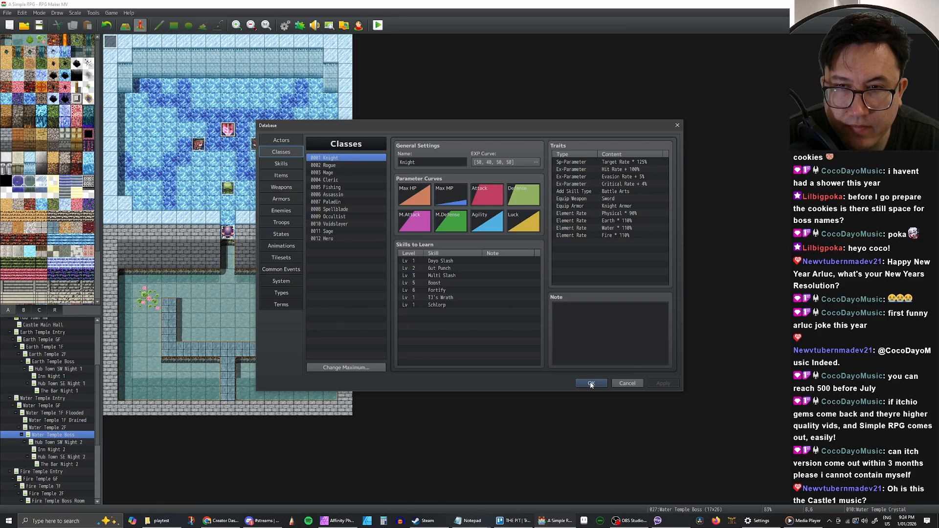
pyautogui.click(336, 172)
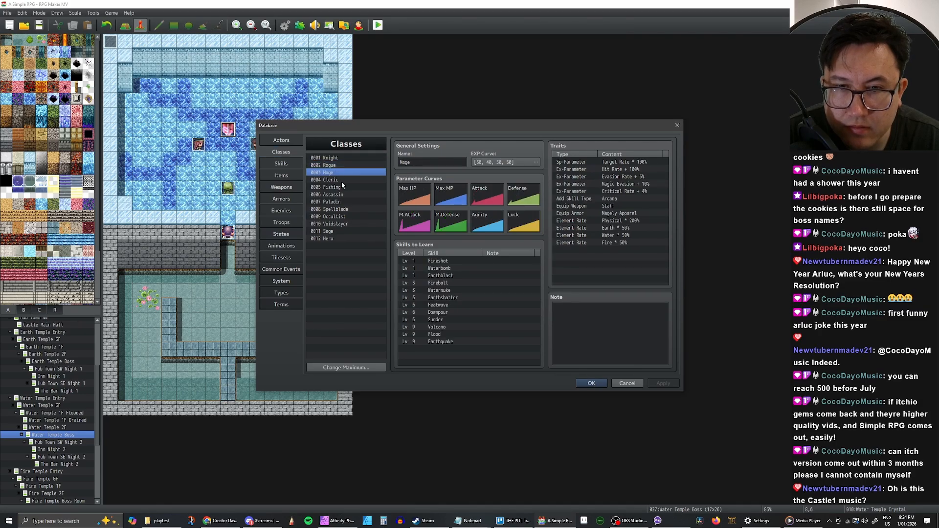
pyautogui.click(339, 201)
pyautogui.click(339, 194)
pyautogui.click(339, 201)
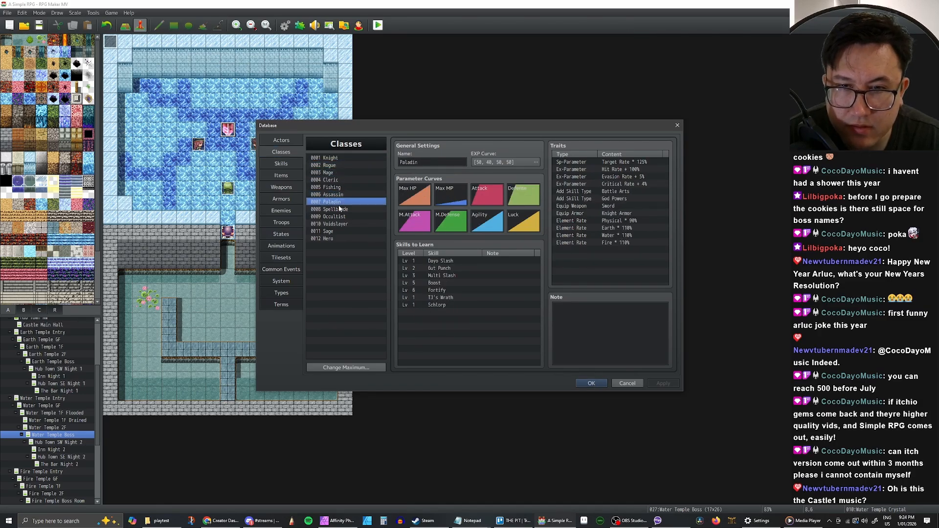
pyautogui.click(339, 217)
pyautogui.click(336, 231)
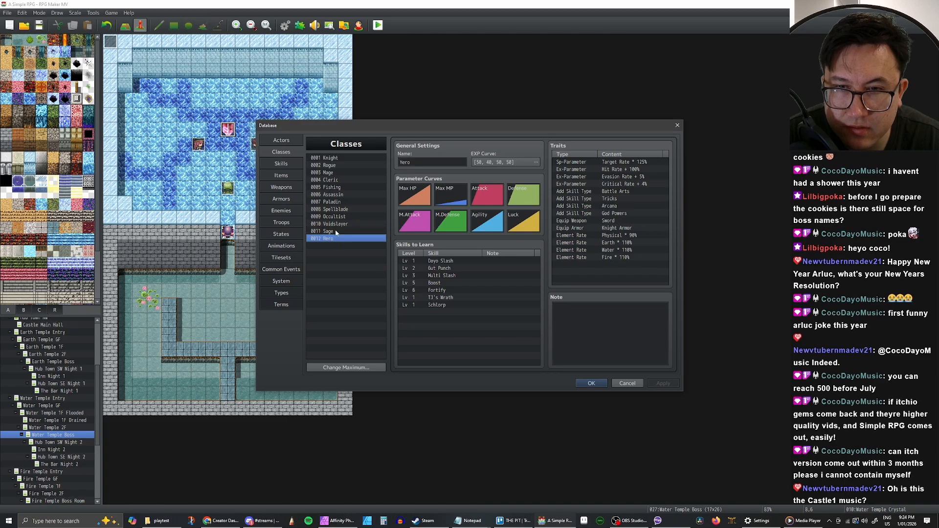
pyautogui.click(341, 209)
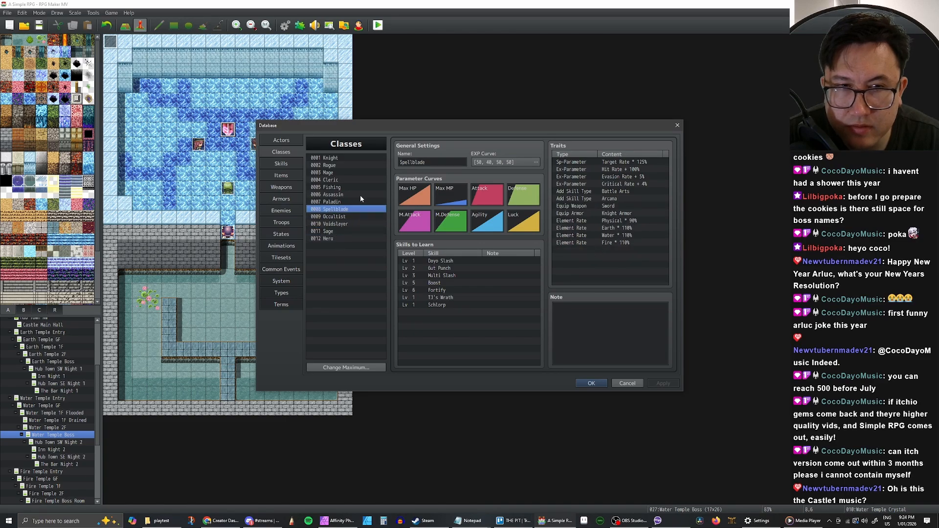
pyautogui.click(328, 239)
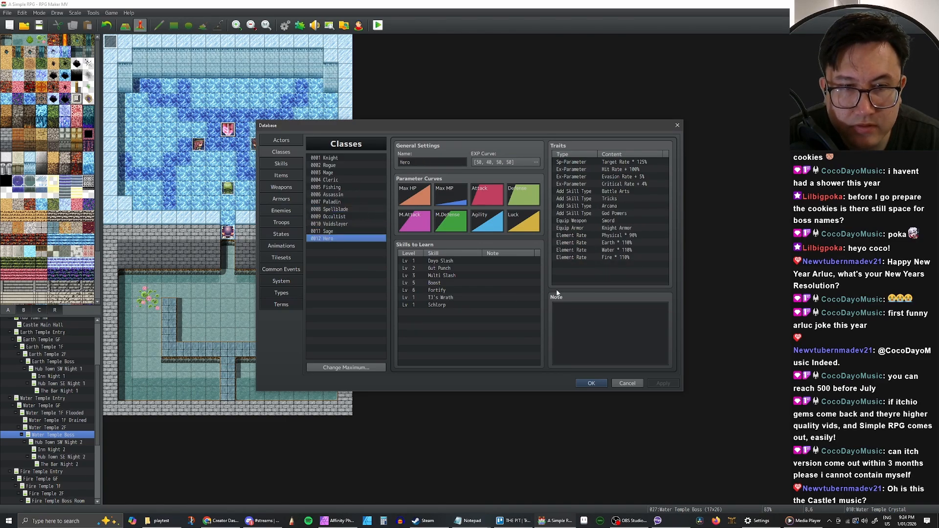
pyautogui.click(592, 383)
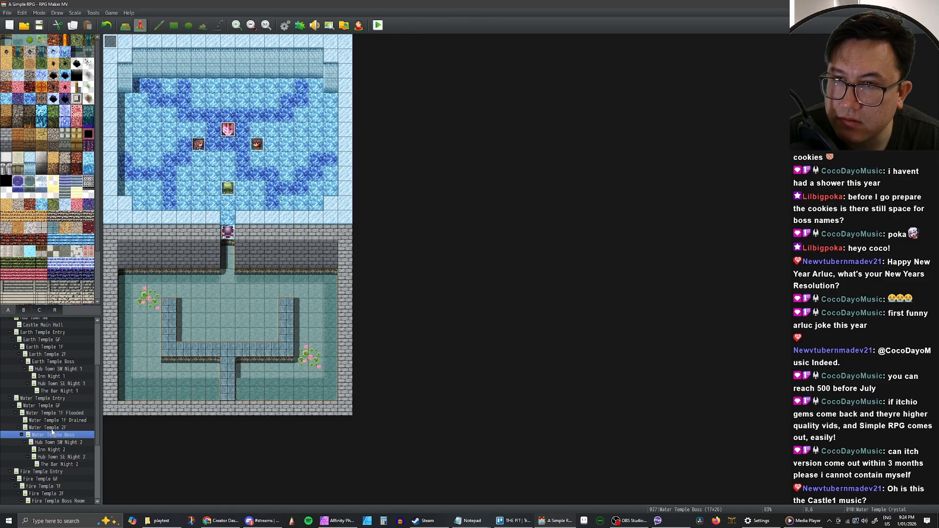
# Switch to the A Simple RPG design document in the browser, fit its zoom to the window, and read the temple boss descriptions.
pyautogui.click(213, 523)
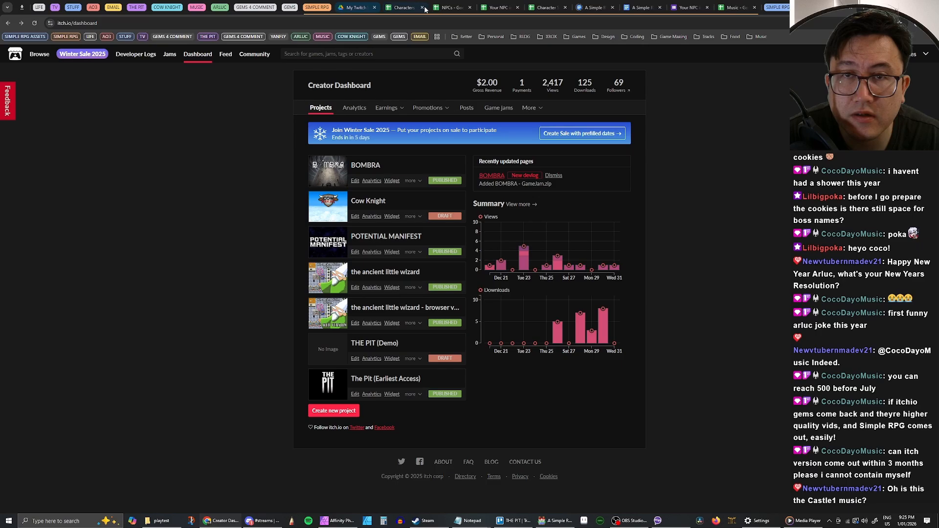
pyautogui.click(597, 8)
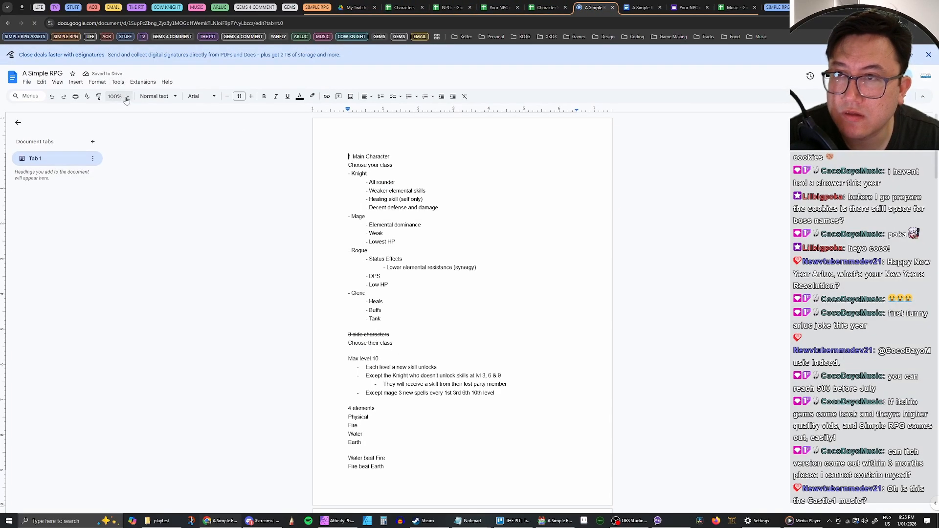
pyautogui.click(118, 97)
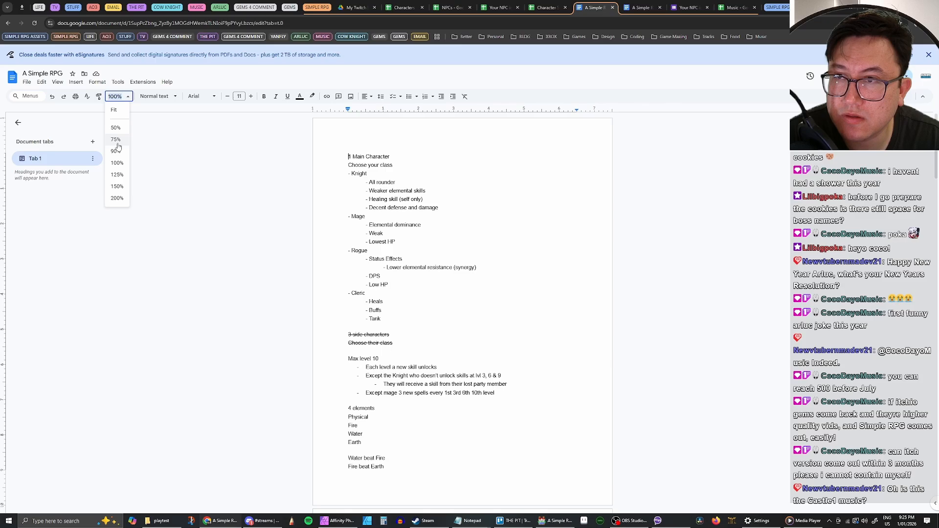
pyautogui.click(114, 109)
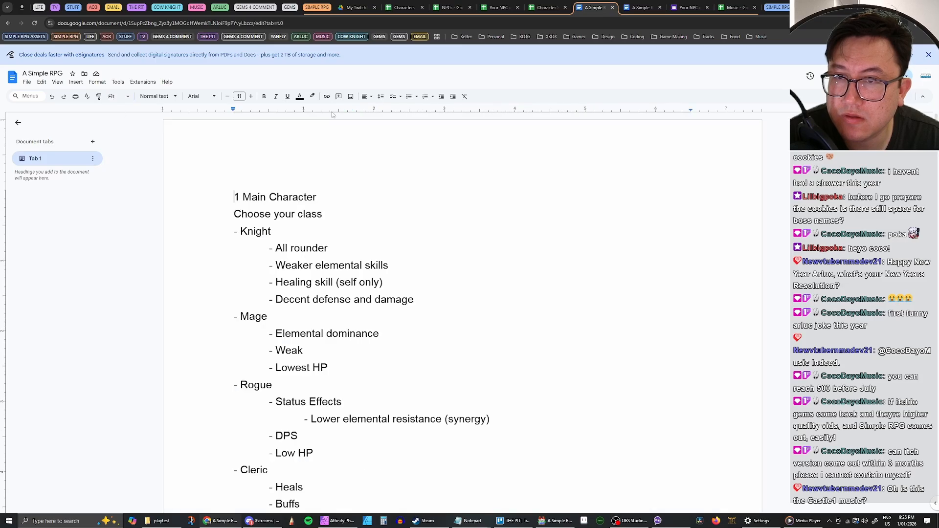
pyautogui.click(928, 57)
pyautogui.scroll(-12, 594, 185)
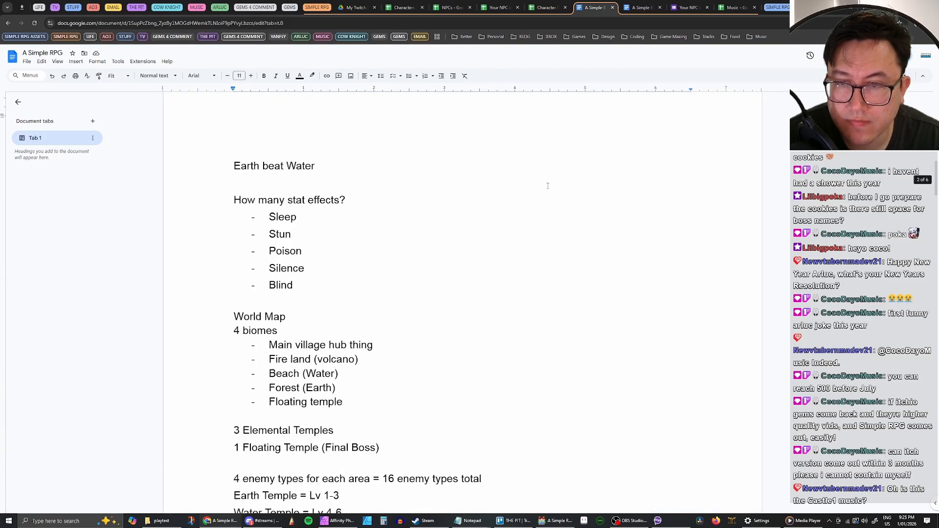
pyautogui.scroll(-15, 548, 185)
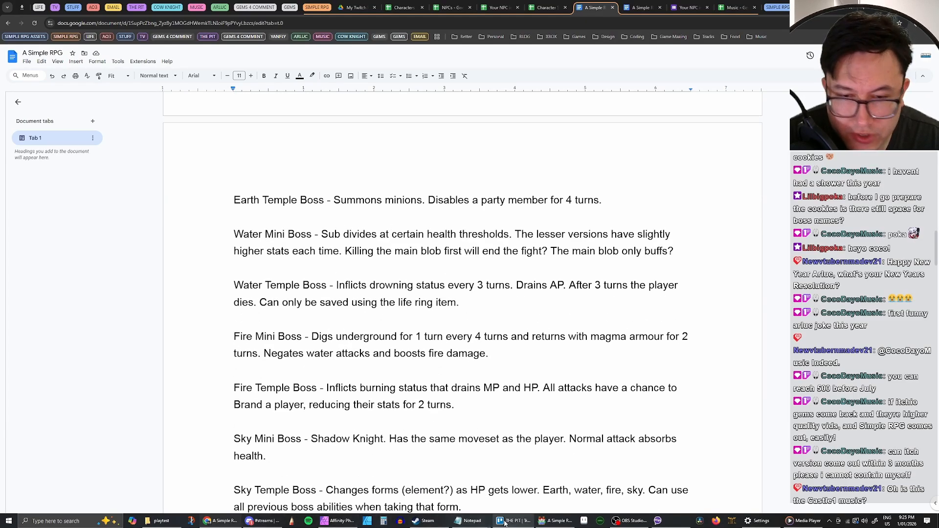
# Return to RPG Maker MV, look over the Water Temple floor maps, and inspect the Mini Boss event on Water Temple 1F Flooded.
pyautogui.click(558, 525)
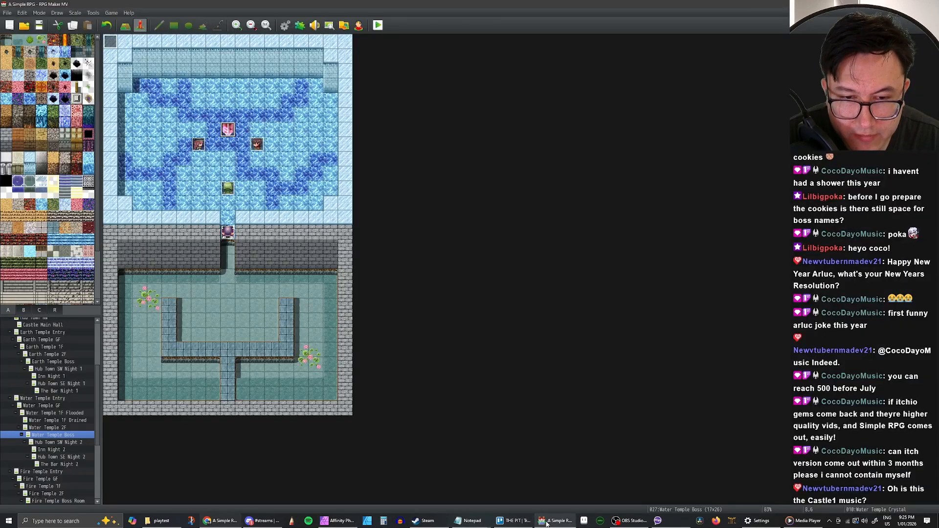
pyautogui.click(57, 427)
pyautogui.click(60, 421)
pyautogui.click(61, 427)
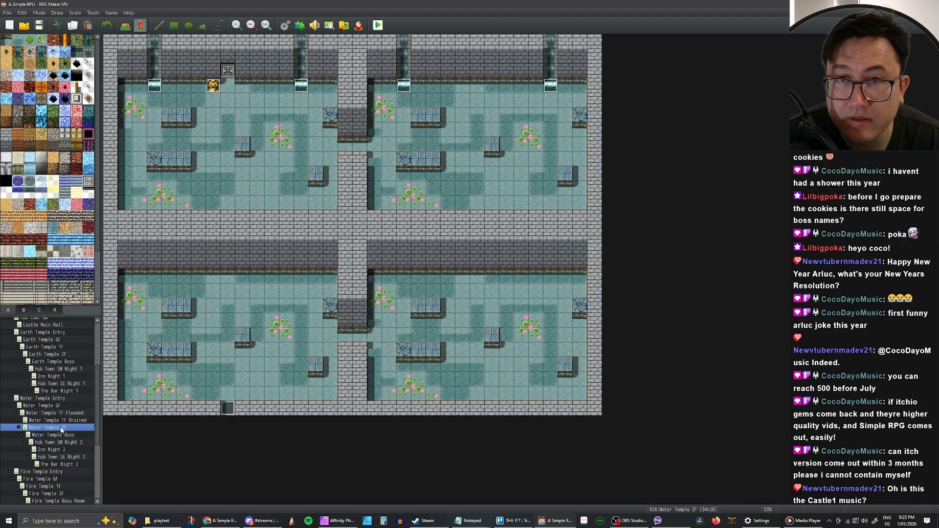
pyautogui.click(62, 421)
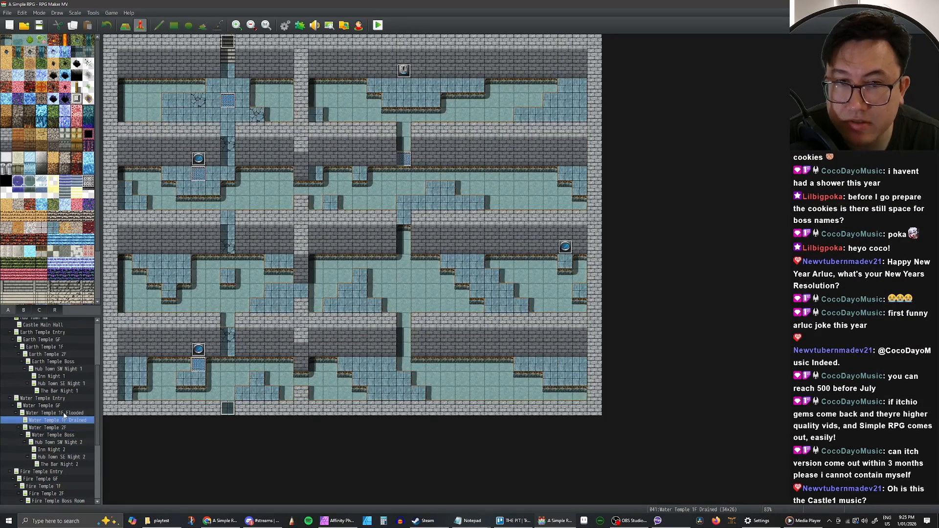
pyautogui.click(64, 413)
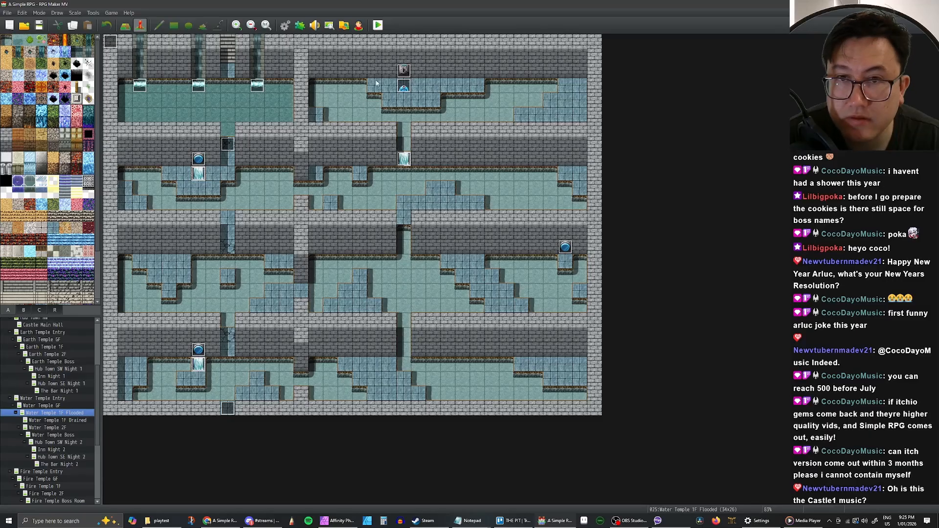
pyautogui.doubleClick(404, 86)
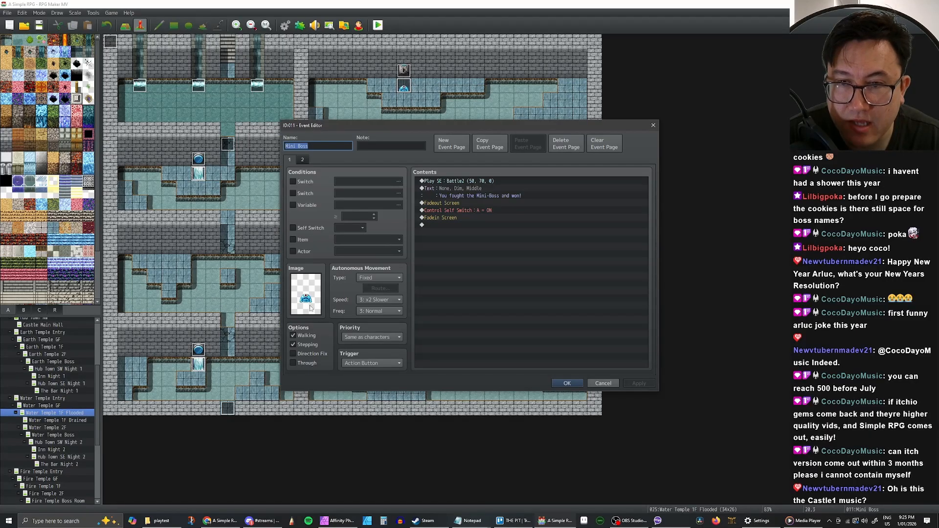
pyautogui.click(602, 387)
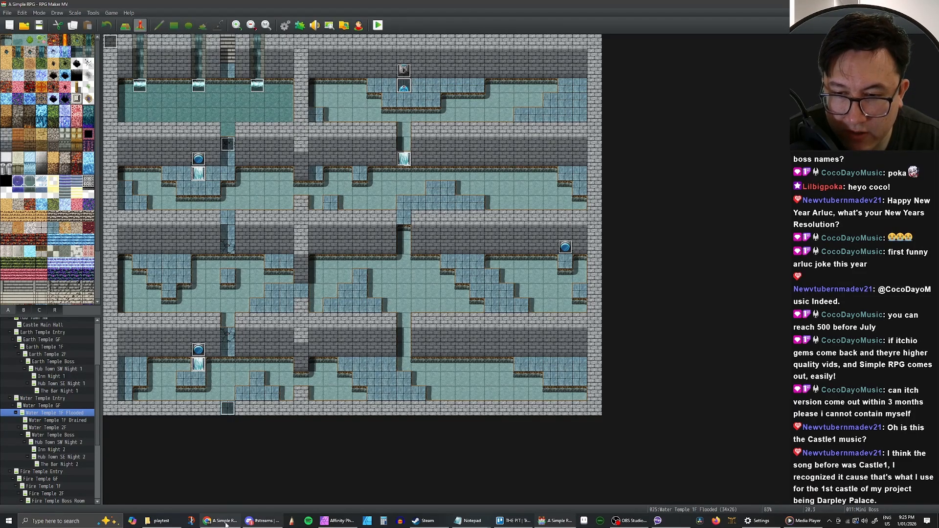
pyautogui.moveTo(226, 522)
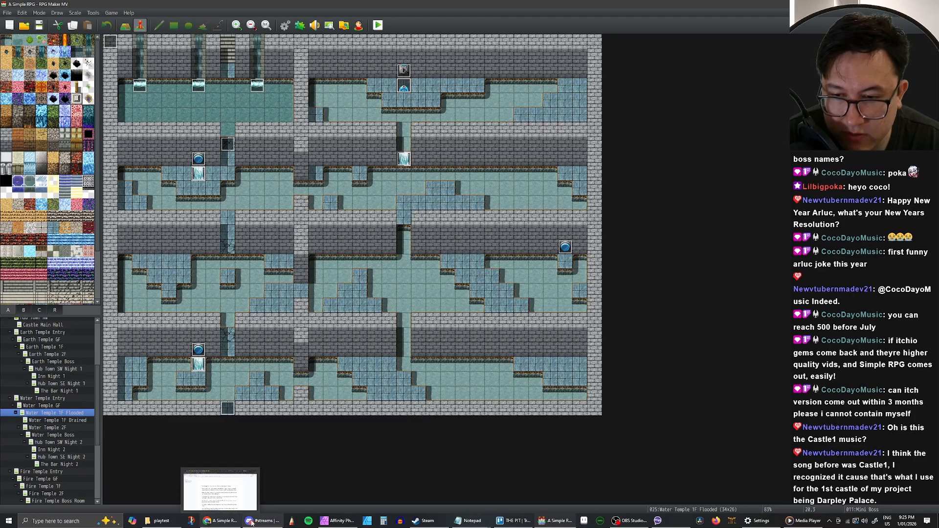
# Switch to the A Simple RPG design document and reread the Water Mini Boss note about killing the main blob to end the fight.
pyautogui.click(224, 524)
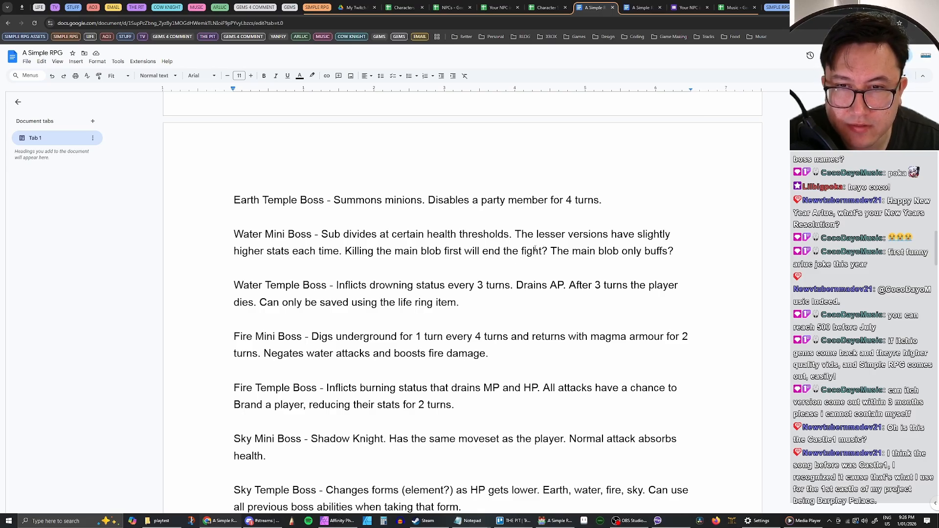
pyautogui.click(424, 234)
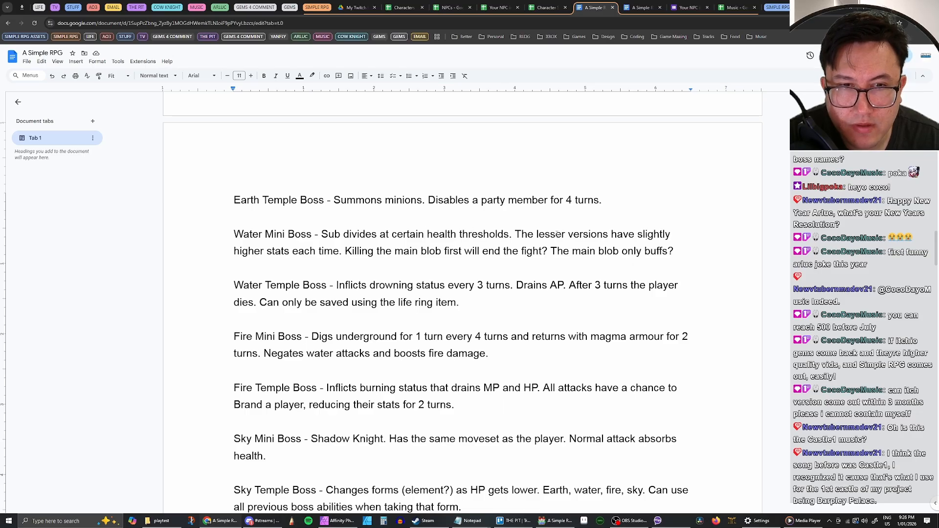
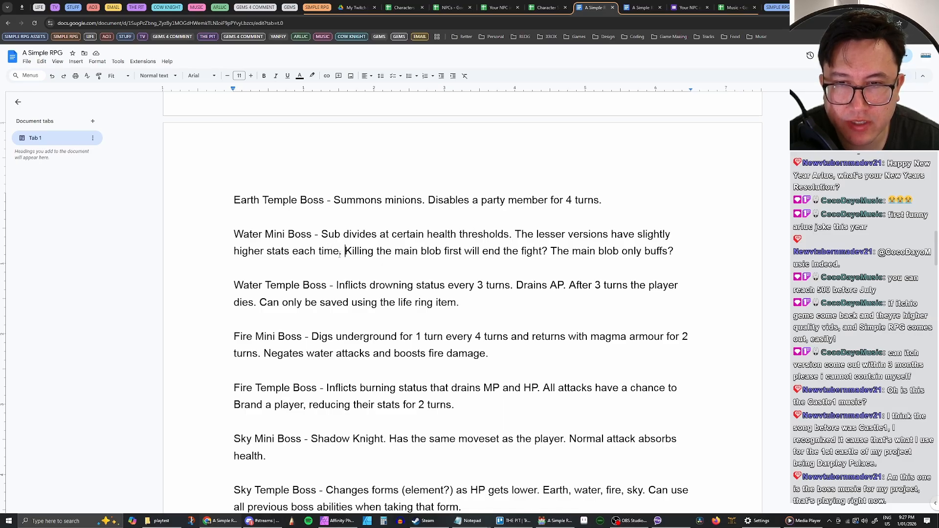
pyautogui.moveTo(344, 252); pyautogui.dragTo(398, 253)
pyautogui.click(444, 252)
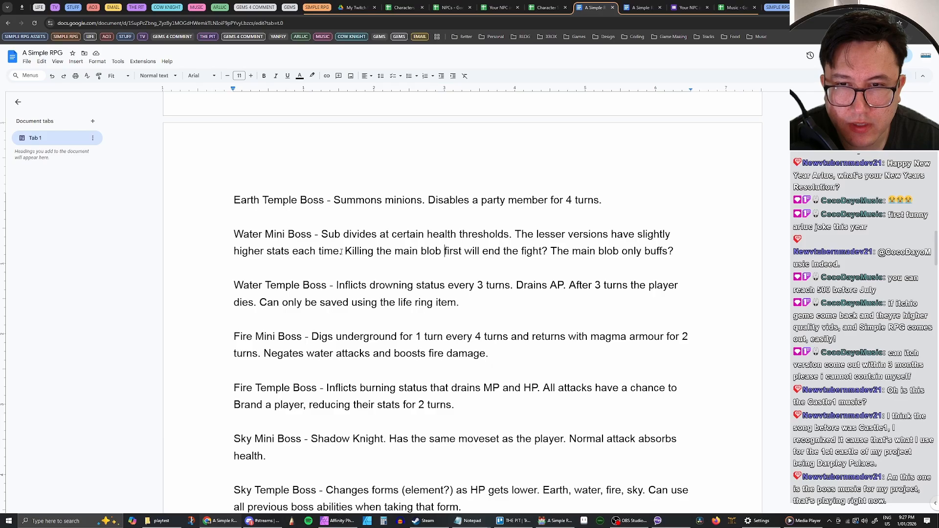
pyautogui.moveTo(343, 251); pyautogui.dragTo(544, 252)
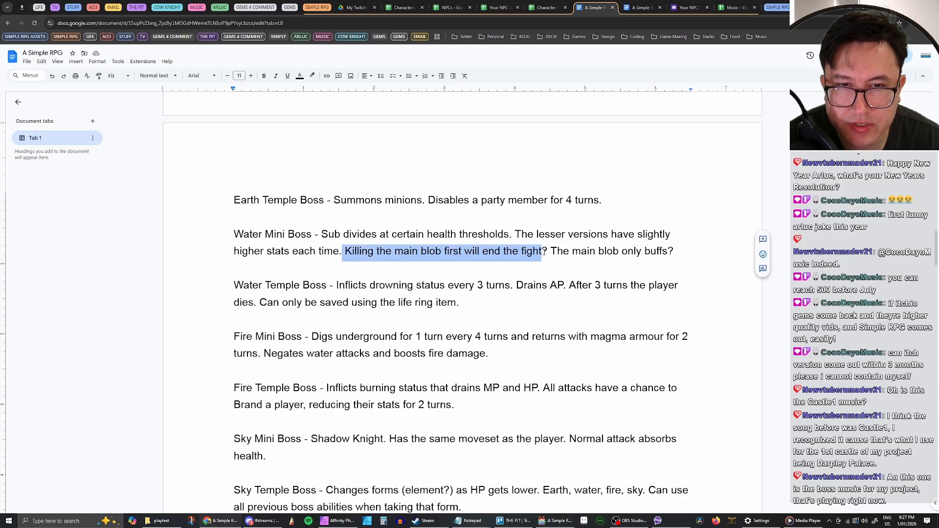
pyautogui.click(535, 253)
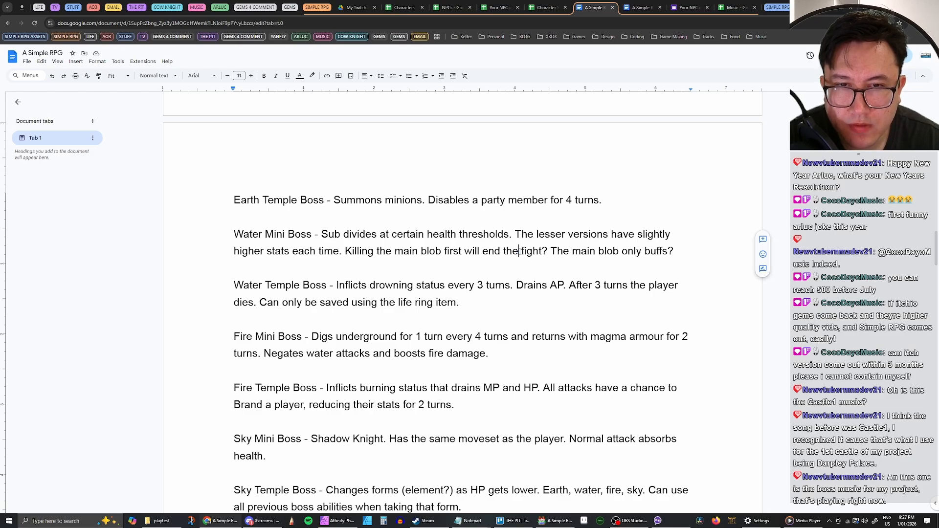
pyautogui.doubleClick(529, 251)
pyautogui.moveTo(540, 253)
pyautogui.mouseDown()
pyautogui.moveTo(340, 251)
pyautogui.moveTo(542, 252)
pyautogui.mouseUp()
pyautogui.click(345, 251)
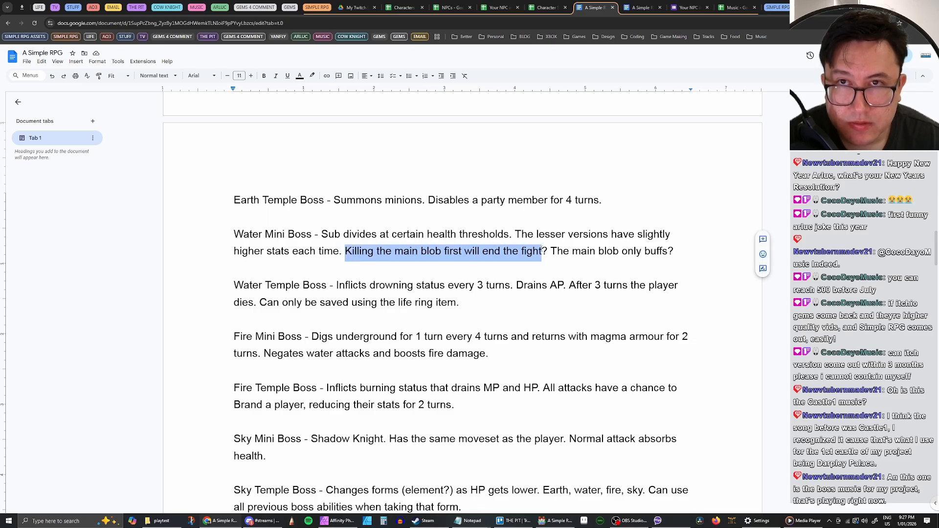
pyautogui.moveTo(542, 249); pyautogui.dragTo(540, 248)
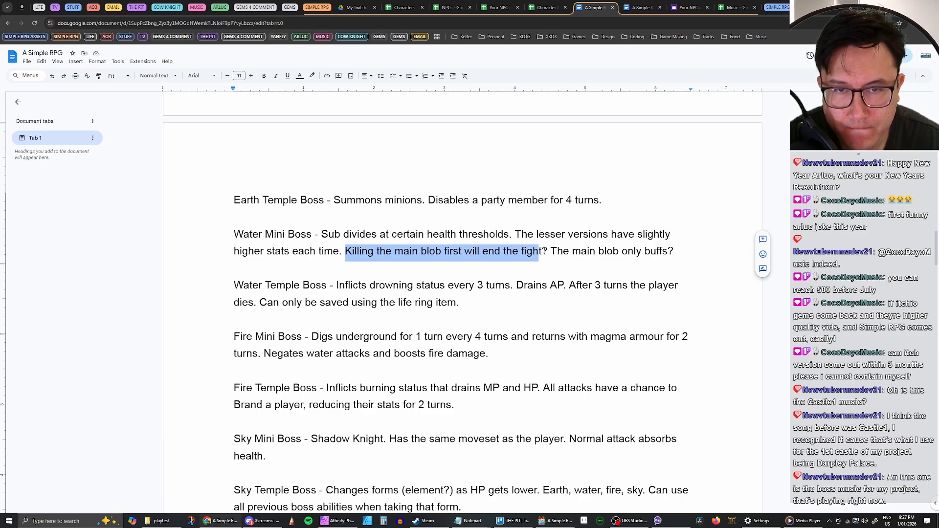
pyautogui.click(542, 251)
pyautogui.moveTo(541, 251)
pyautogui.mouseDown()
pyautogui.moveTo(343, 250)
pyautogui.moveTo(545, 252)
pyautogui.mouseUp()
pyautogui.click(346, 252)
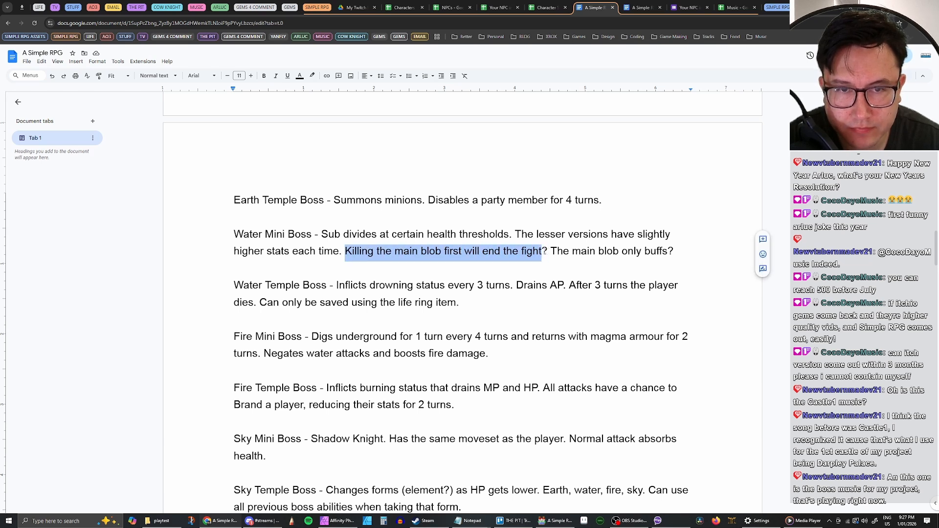
pyautogui.click(474, 251)
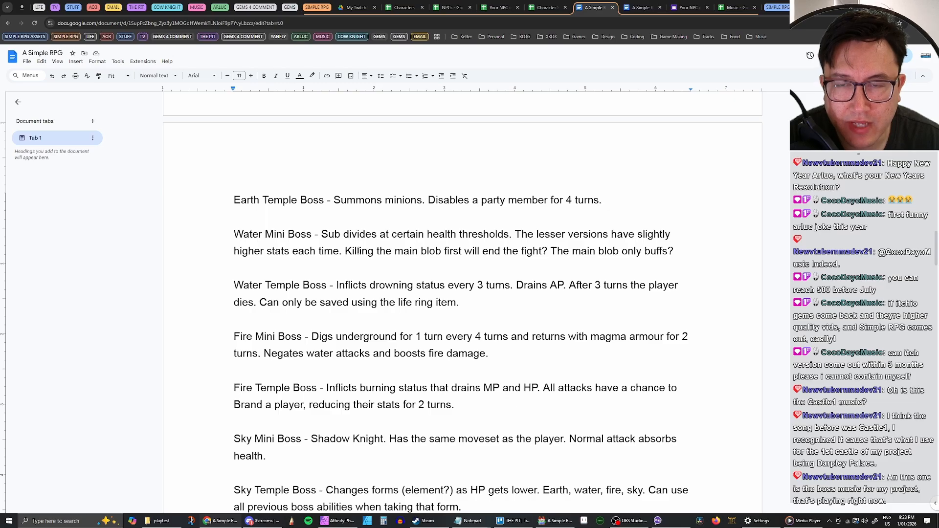
# Review the Water Mini Boss note about the main blob only using buffs.
pyautogui.moveTo(551, 251); pyautogui.dragTo(669, 251)
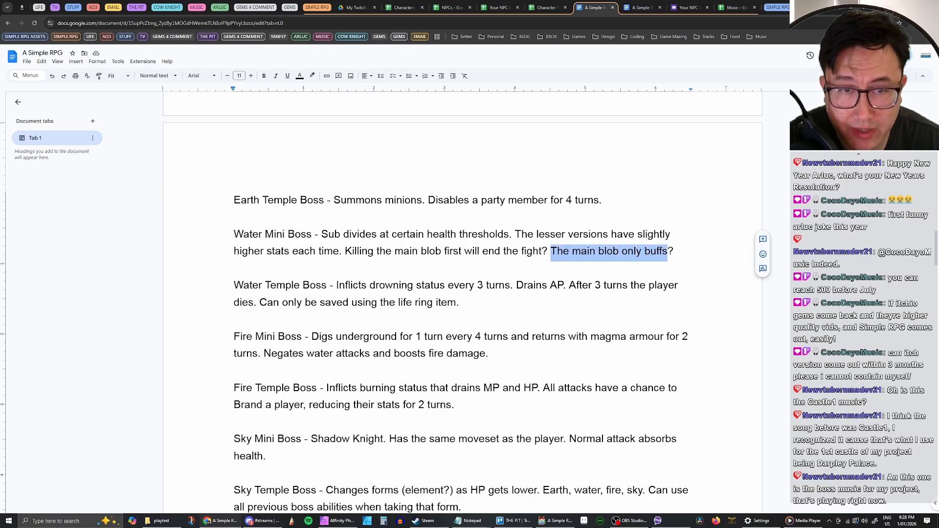
pyautogui.click(605, 251)
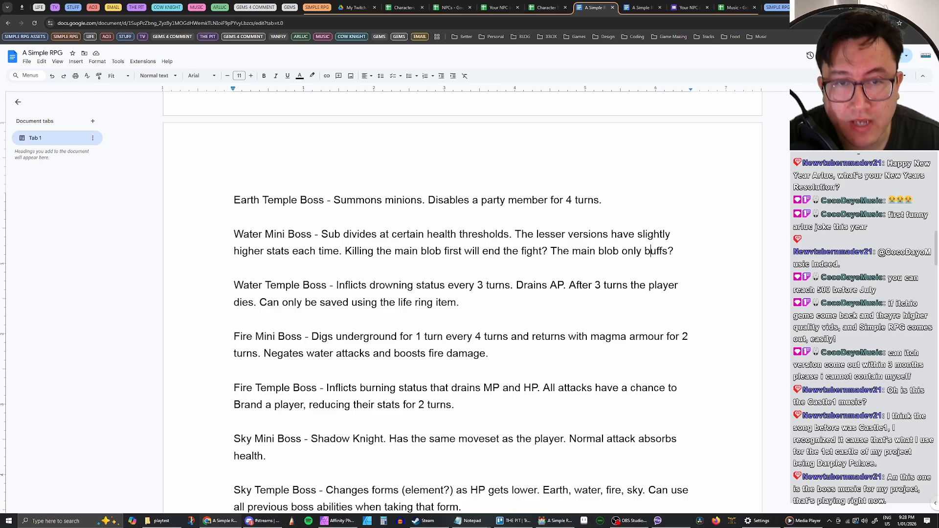
pyautogui.moveTo(551, 251); pyautogui.dragTo(669, 252)
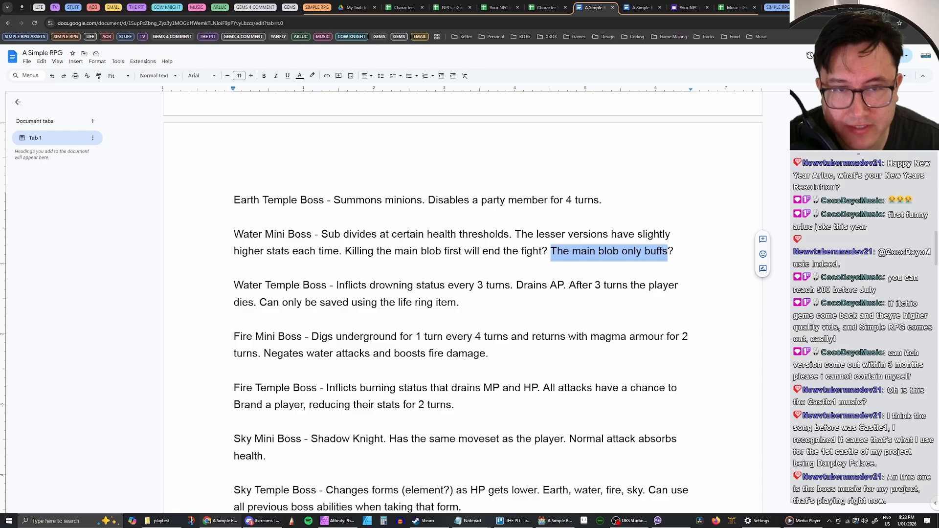
pyautogui.click(598, 252)
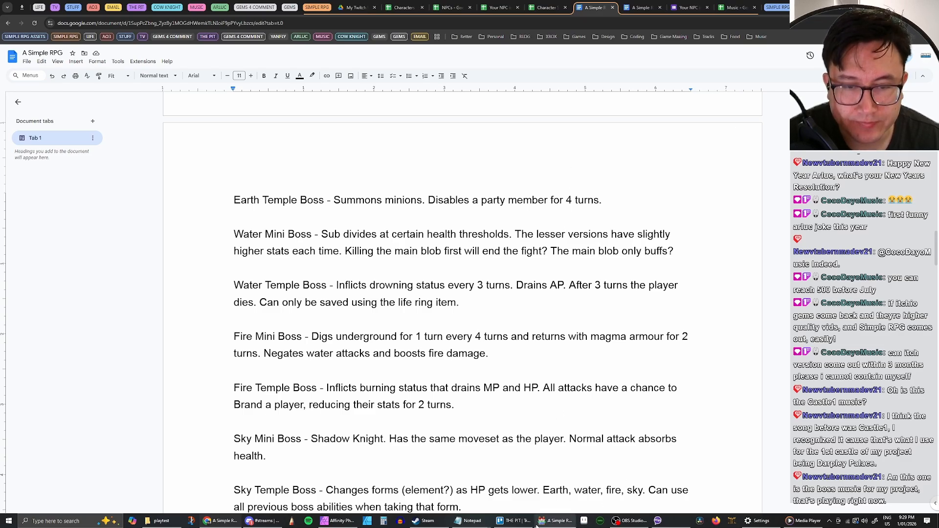
# Return to RPG Maker MV and duplicate the Water Mini Boss enemy into empty database slot 0030.
pyautogui.click(556, 521)
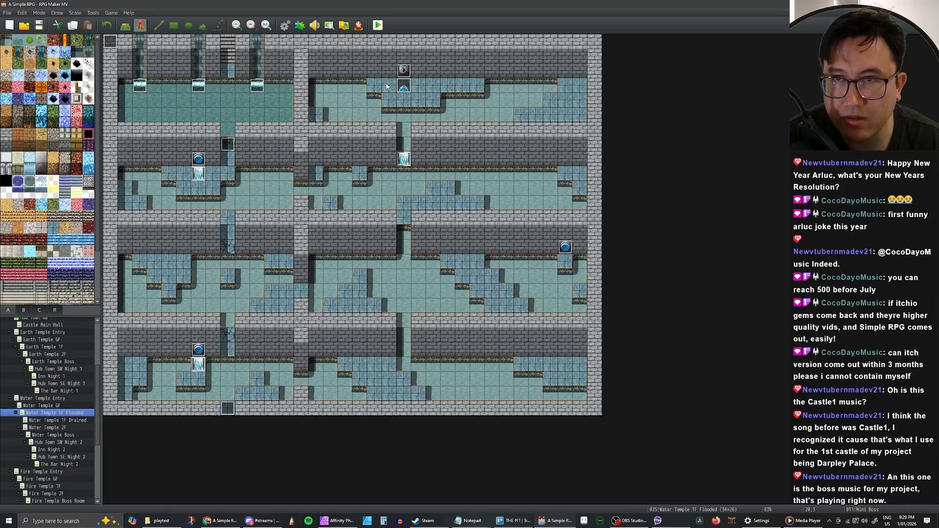
pyautogui.click(285, 26)
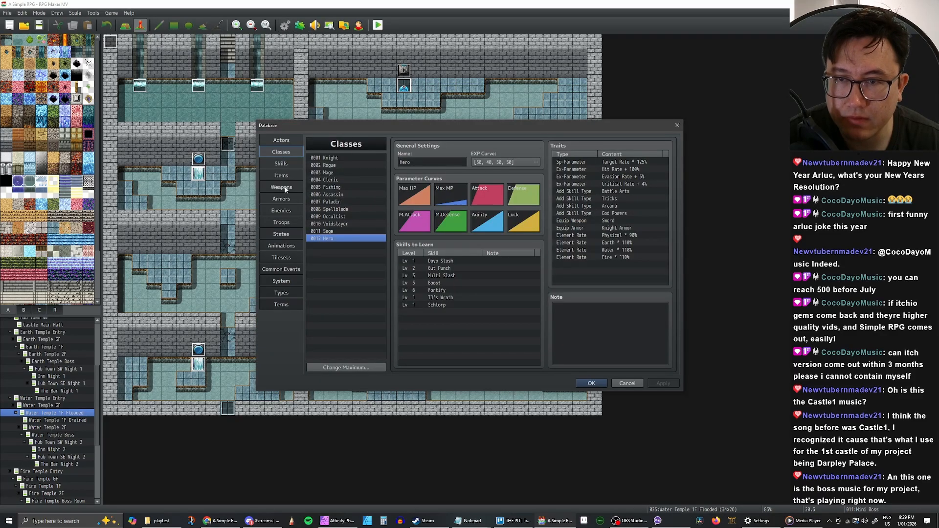
pyautogui.click(282, 211)
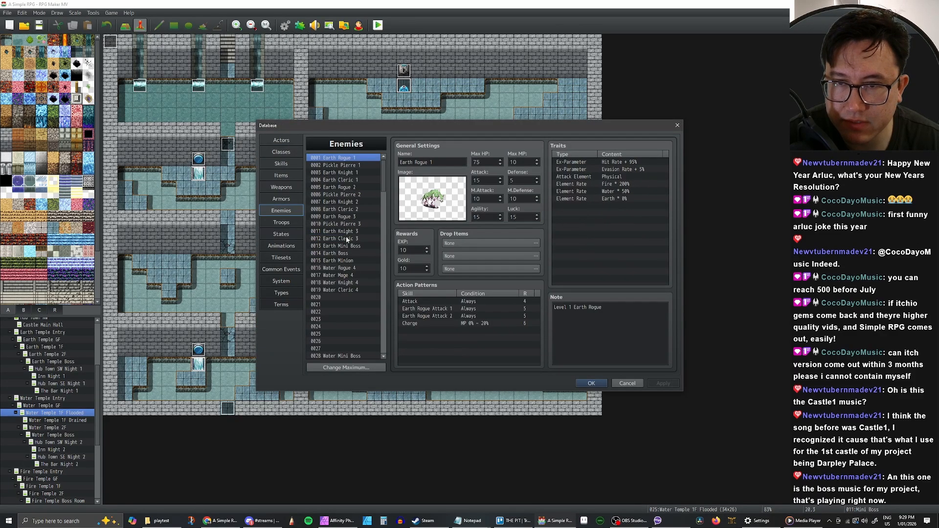
pyautogui.scroll(-3, 346, 238)
pyautogui.scroll(-2, 346, 238)
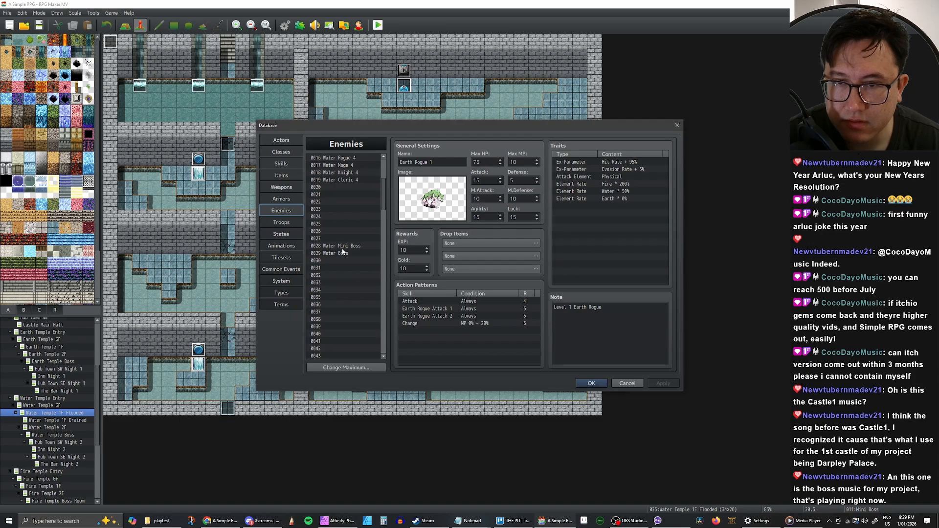
pyautogui.click(342, 247)
pyautogui.click(340, 254)
pyautogui.rightClick(340, 253)
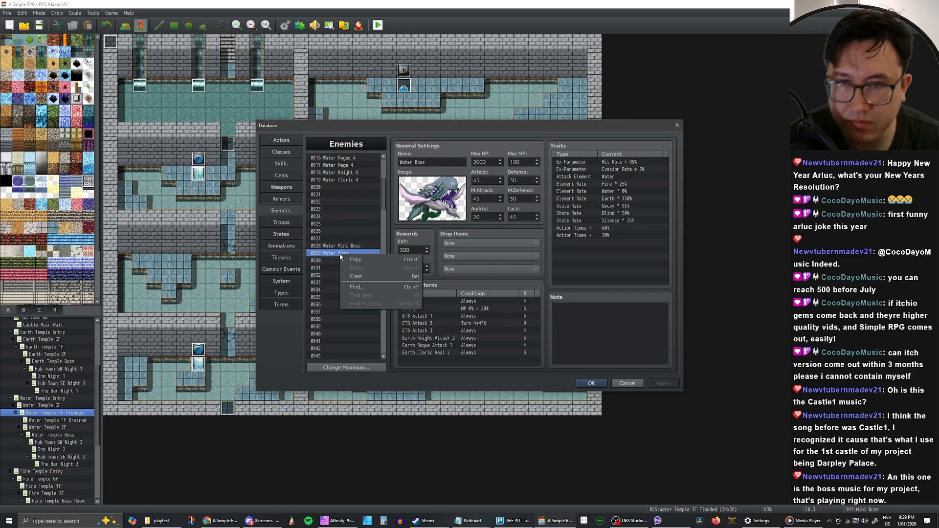
pyautogui.click(350, 247)
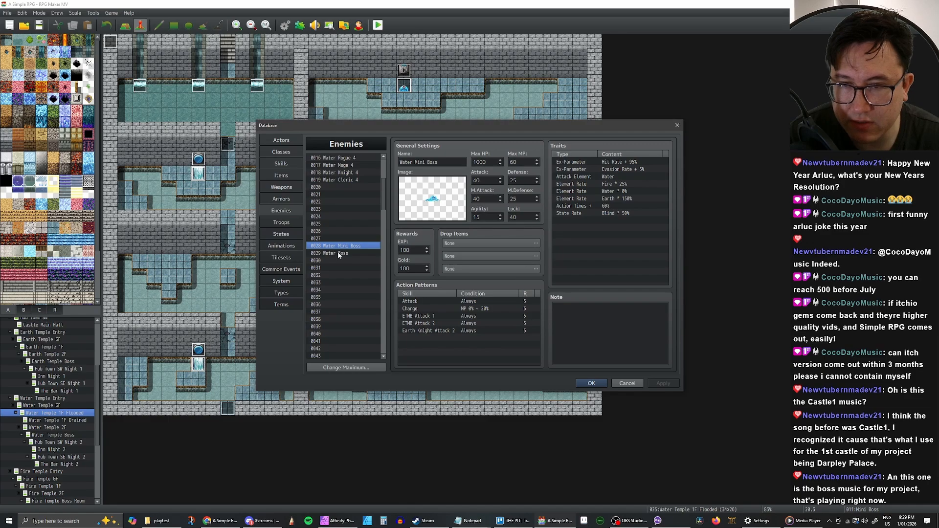
pyautogui.click(336, 260)
pyautogui.hotkey('ctrl', 'v')
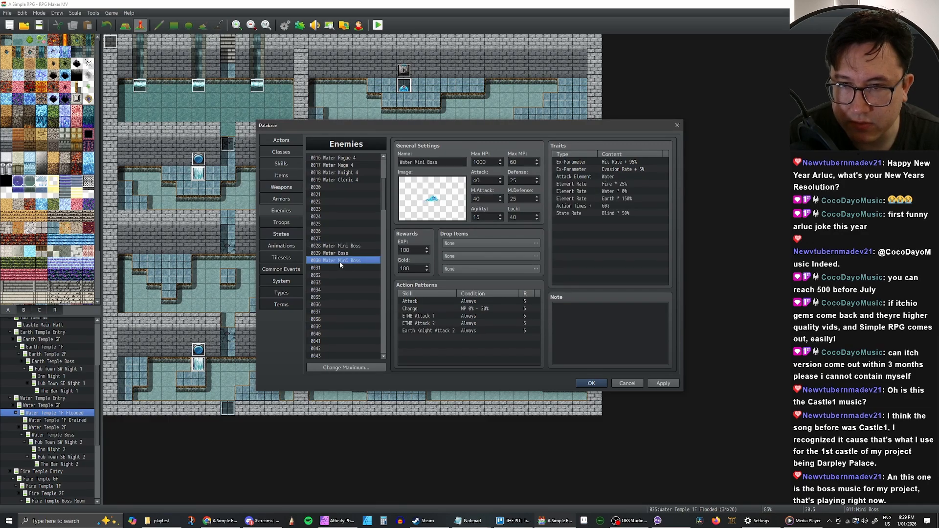
# Rename the copied enemy in slot 0030 as Water Mini Boss Minion 1.
pyautogui.tripleClick(437, 163)
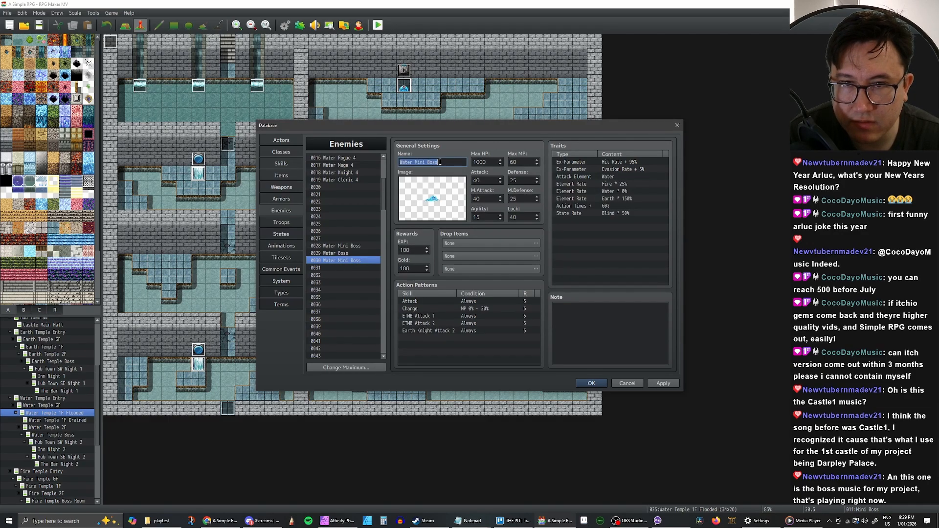
pyautogui.click(444, 162)
pyautogui.write('Mis')
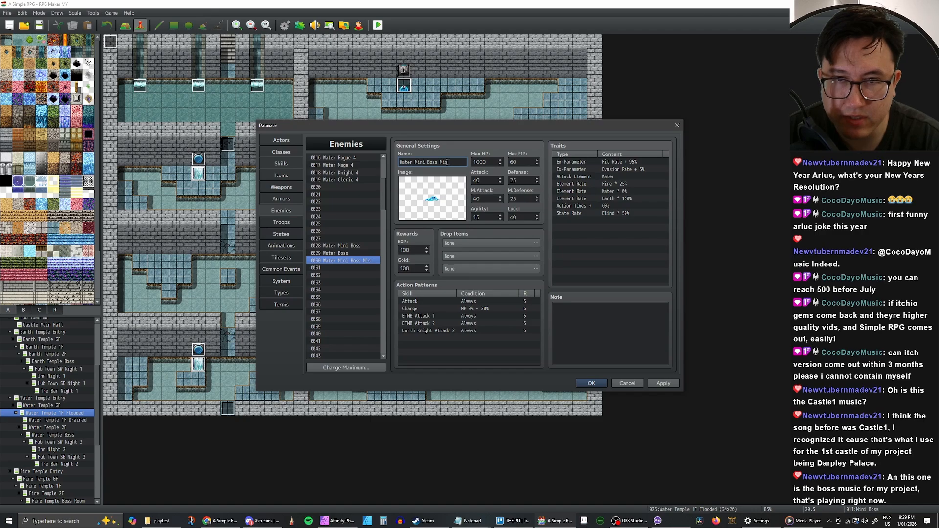
pyautogui.press('BackSpace')
pyautogui.write('nion 1')
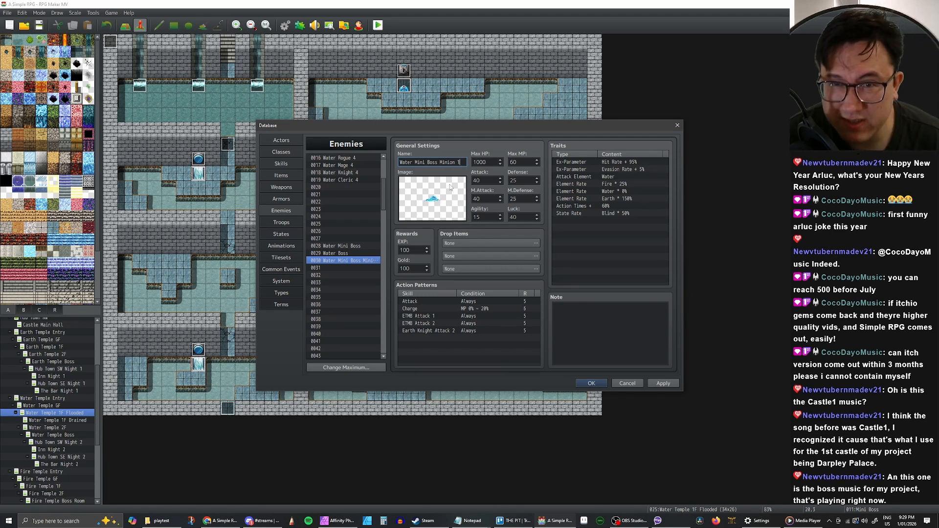
# Compare the Water Mini Boss with the Water Boss and Earth Mini Boss, and set the Water Mini Boss's Max HP to 2000.
pyautogui.doubleClick(491, 162)
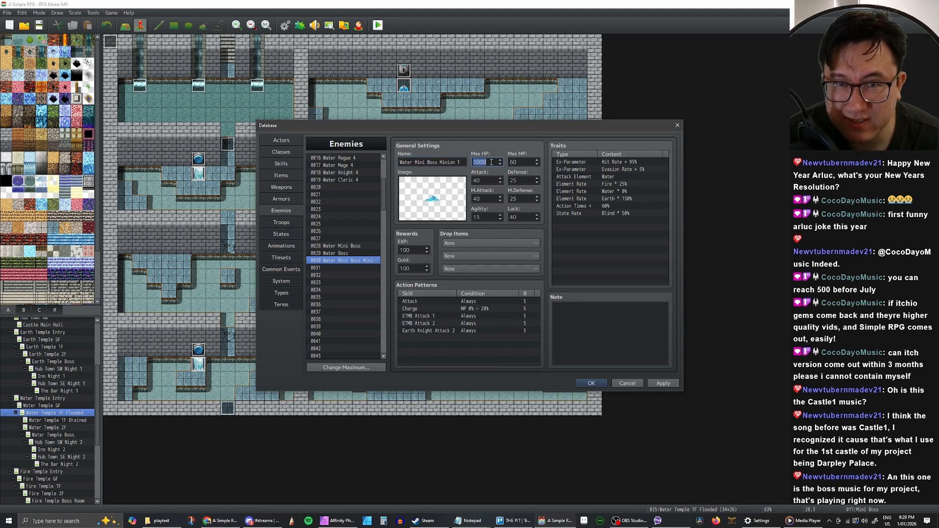
pyautogui.click(355, 246)
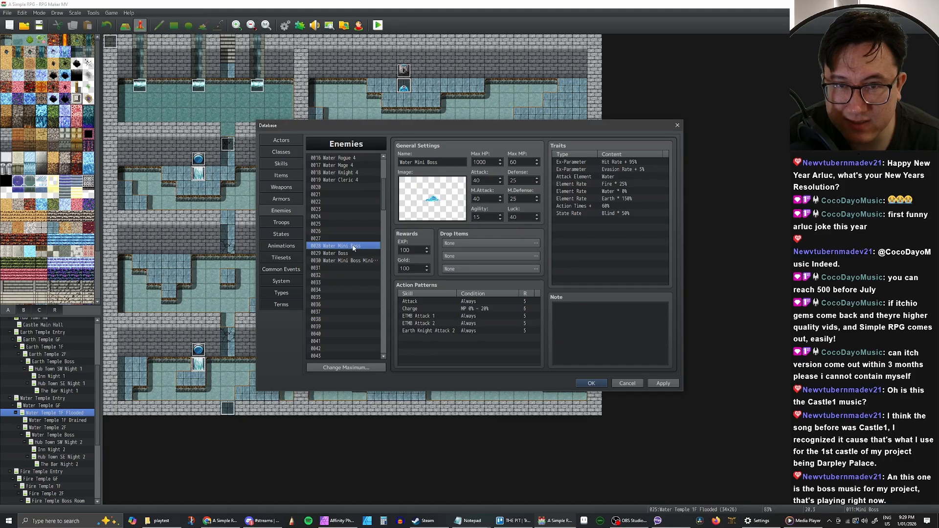
pyautogui.click(346, 254)
pyautogui.click(352, 246)
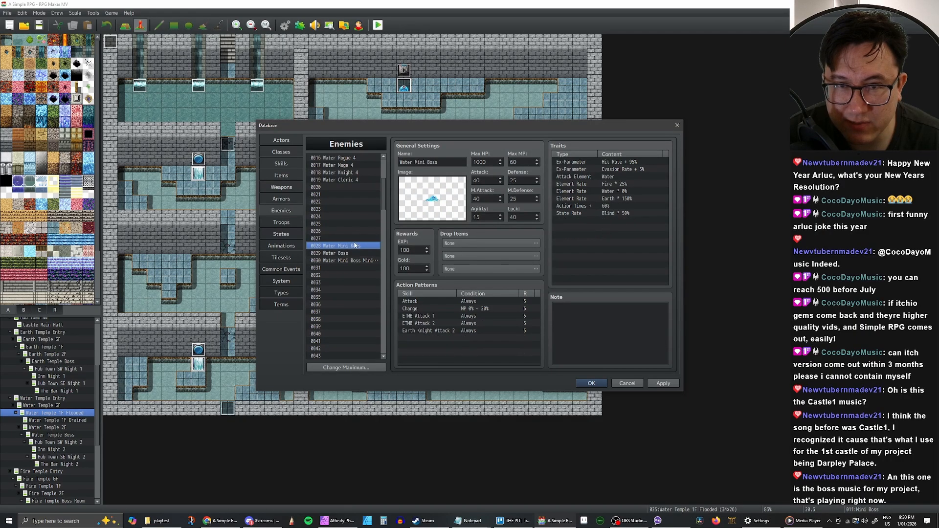
pyautogui.scroll(5, 366, 233)
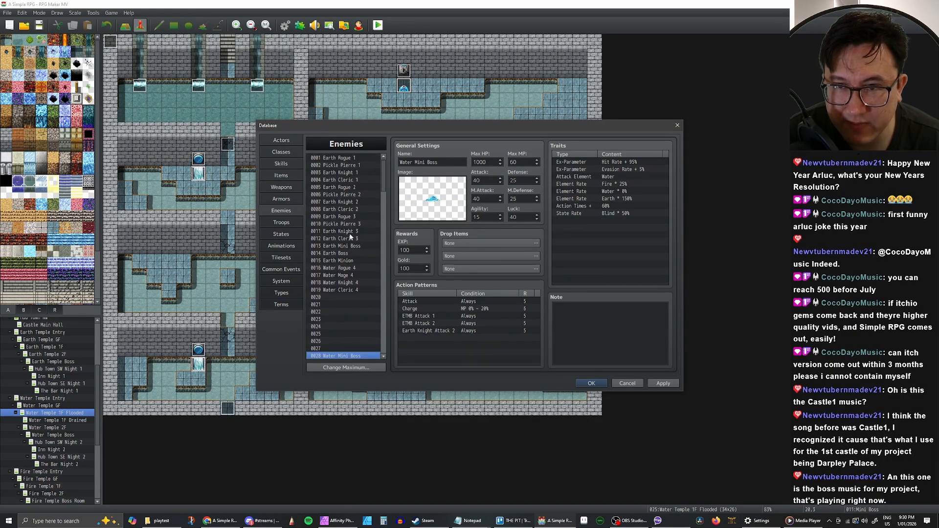
pyautogui.click(348, 245)
pyautogui.scroll(-2, 353, 247)
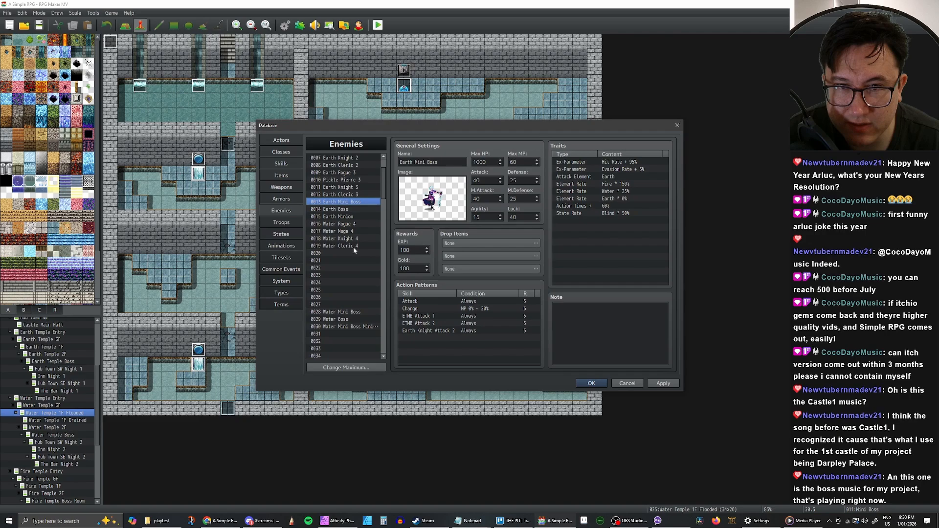
pyautogui.click(350, 312)
pyautogui.scroll(-2, 350, 311)
pyautogui.doubleClick(488, 162)
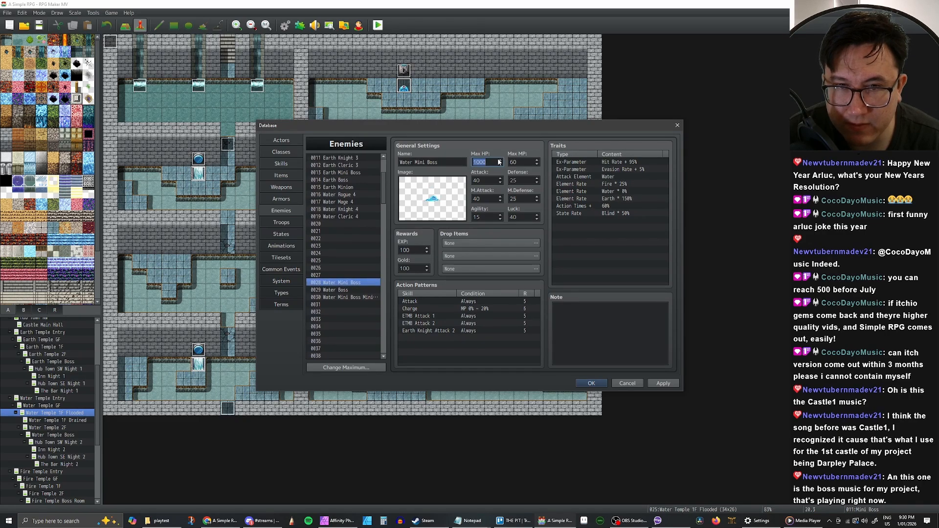
pyautogui.write('2000')
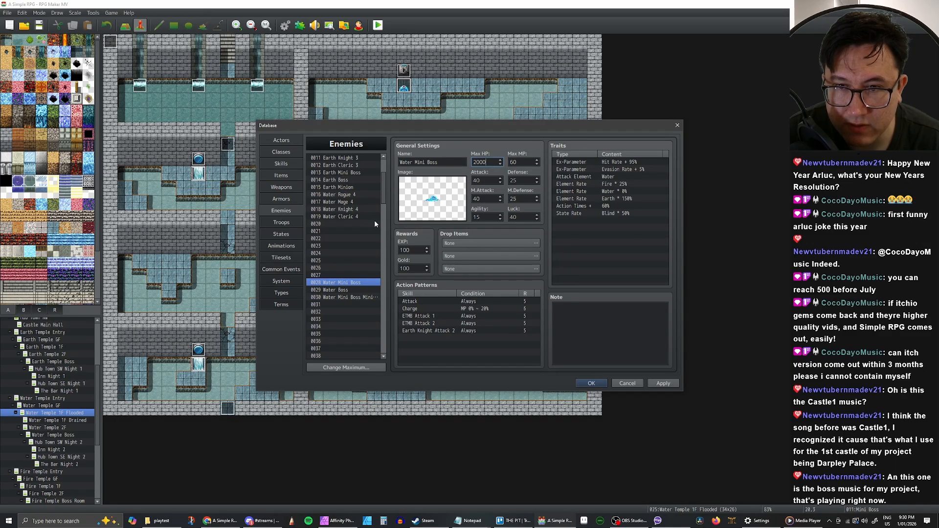
# Compare the Water Mini Boss with the neighbouring enemy entries, and set the Water Mini Boss's Max MP to 100.
pyautogui.scroll(1, 357, 218)
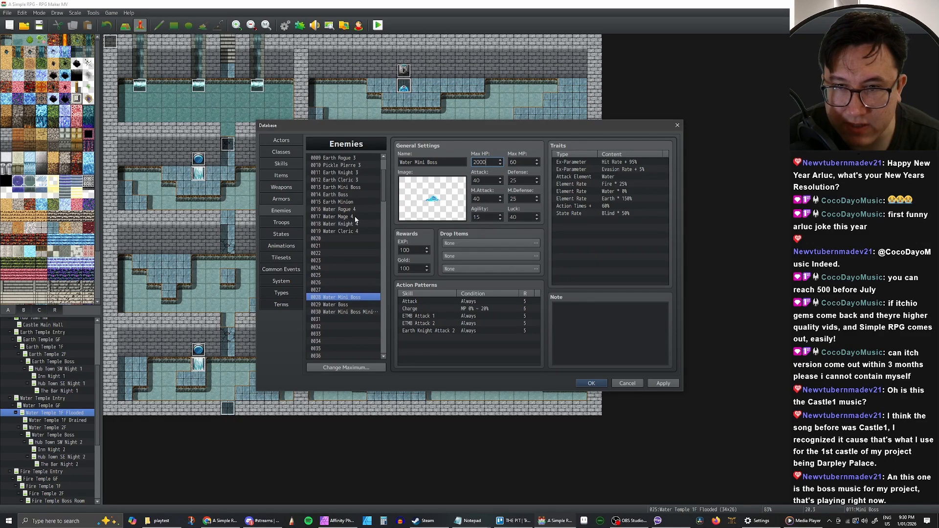
pyautogui.click(346, 239)
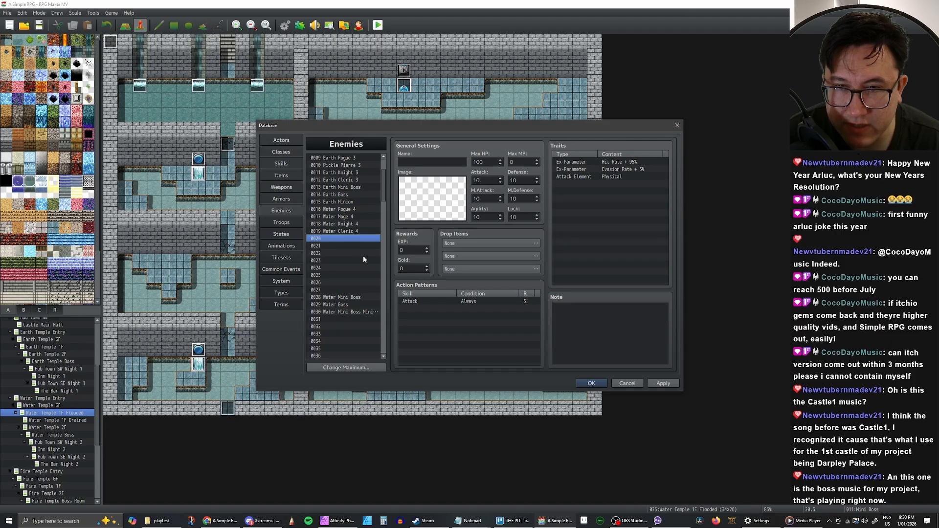
pyautogui.click(355, 298)
pyautogui.scroll(3, 362, 276)
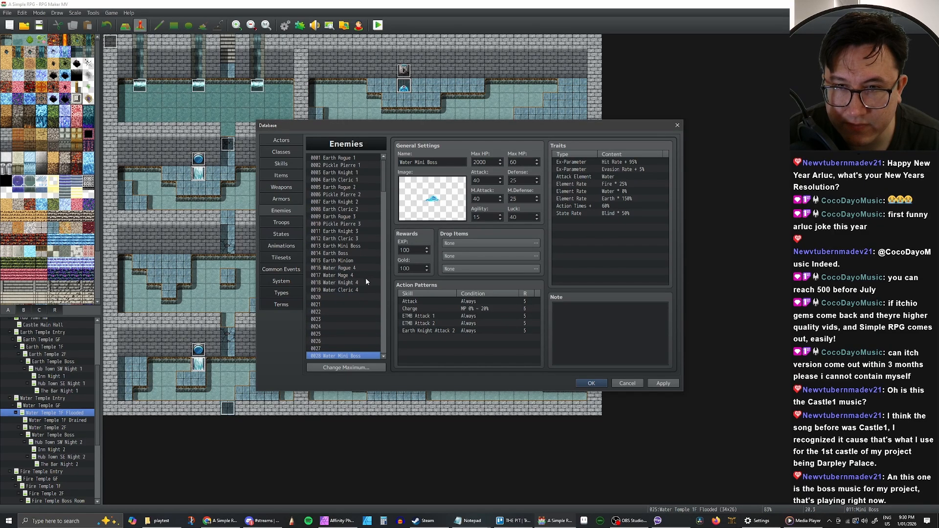
pyautogui.click(353, 239)
pyautogui.scroll(-4, 357, 255)
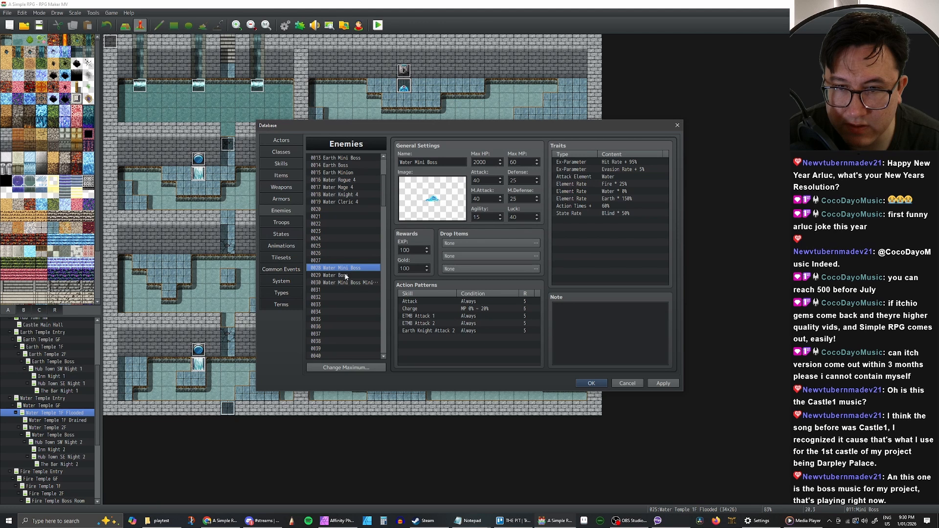
pyautogui.click(346, 277)
pyautogui.click(348, 268)
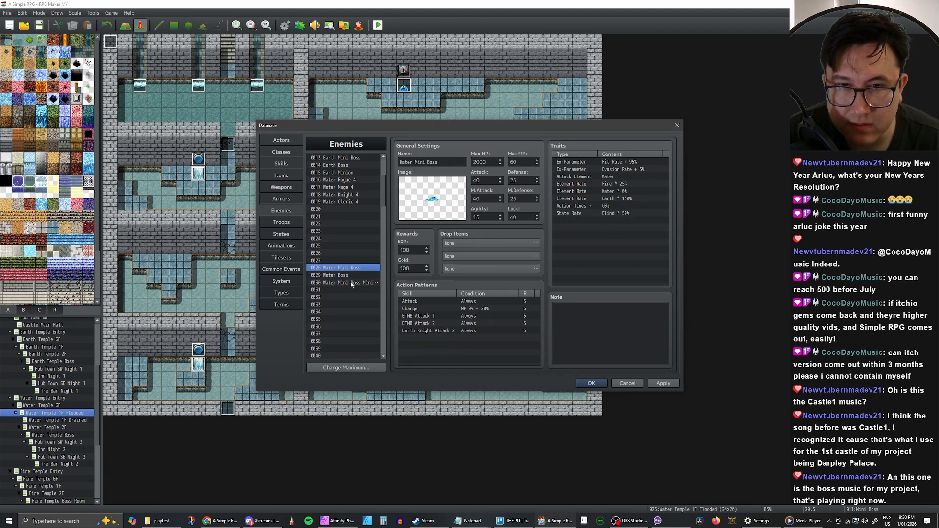
pyautogui.click(351, 281)
pyautogui.click(353, 269)
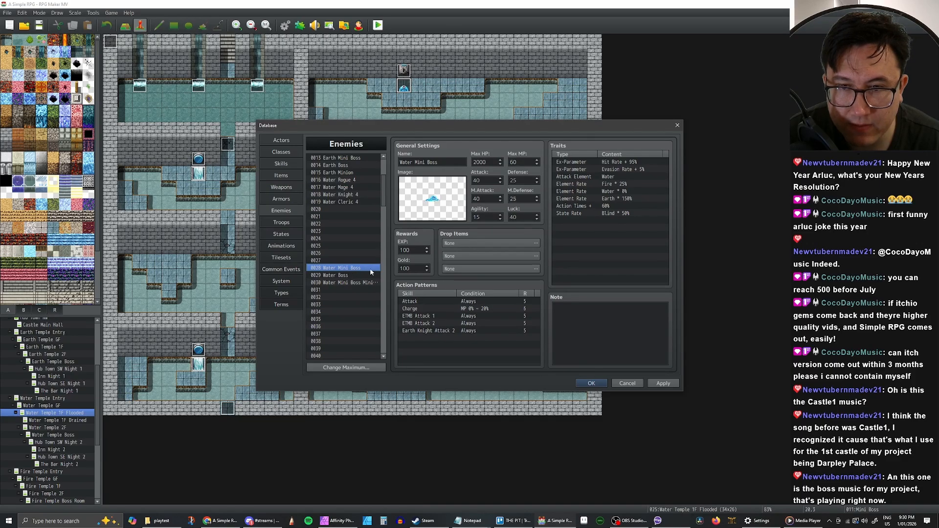
pyautogui.doubleClick(516, 162)
pyautogui.write('100')
# Compare the Earth Boss, Water Boss and Water Mini Boss stats, and set Water Mini Boss Minion 1's Max HP to 1400.
pyautogui.click(344, 166)
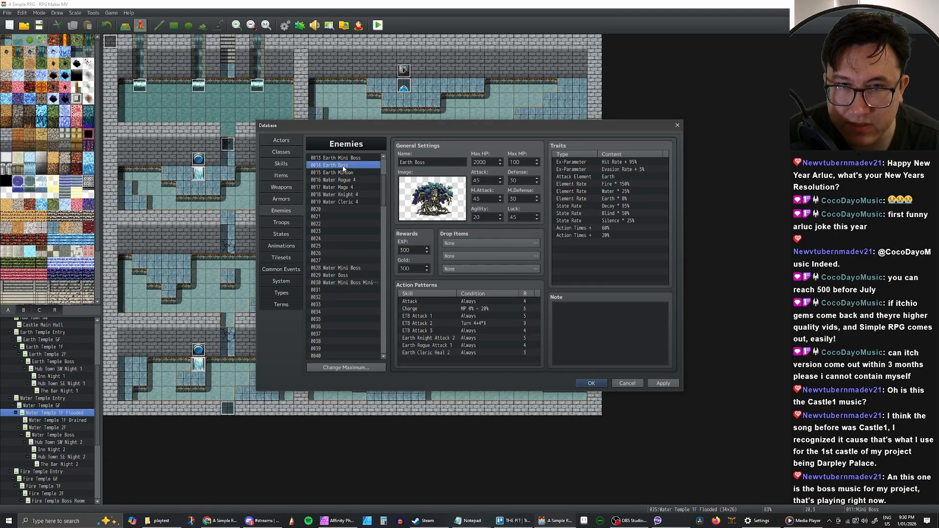
pyautogui.doubleClick(485, 181)
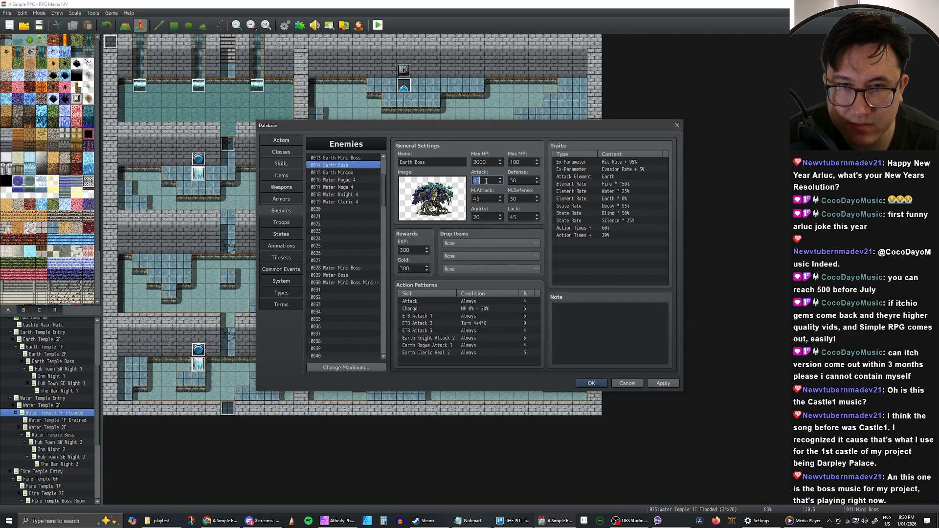
pyautogui.click(345, 268)
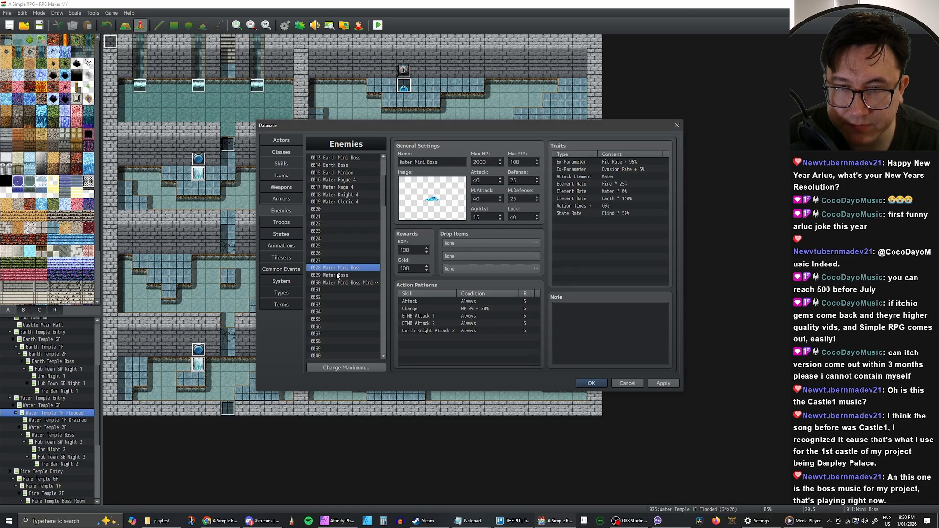
pyautogui.click(338, 275)
pyautogui.click(352, 268)
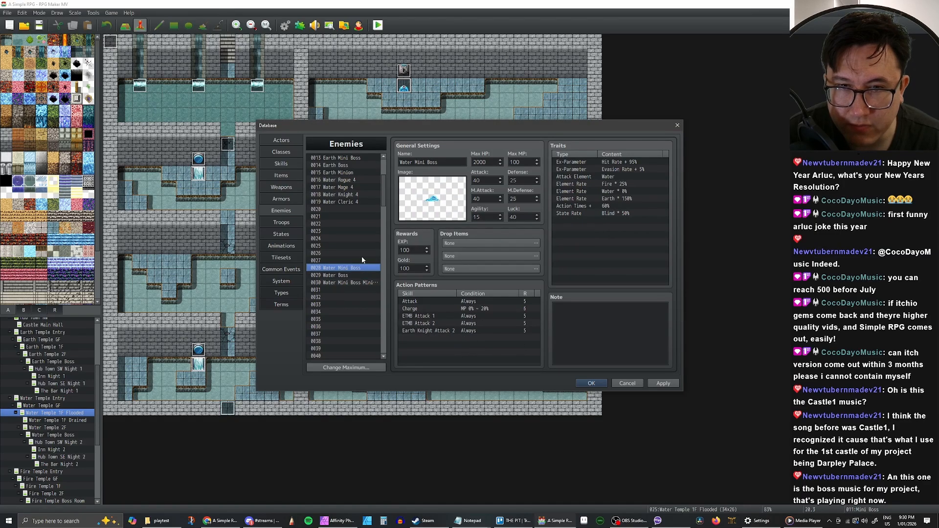
pyautogui.click(347, 283)
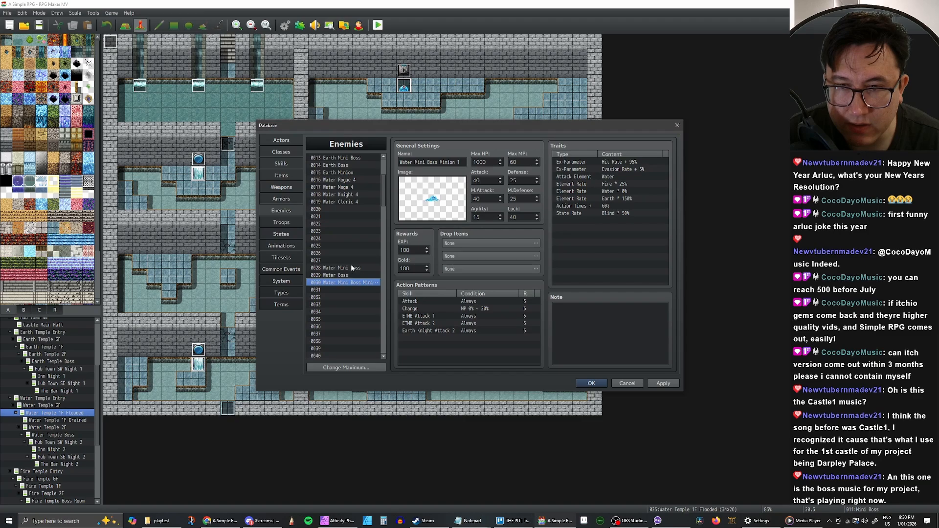
pyautogui.doubleClick(495, 162)
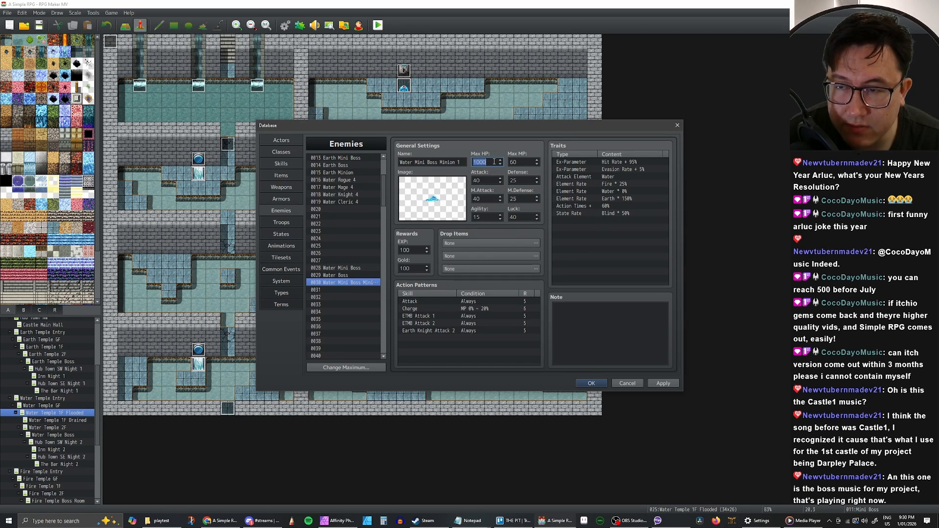
pyautogui.write('14')
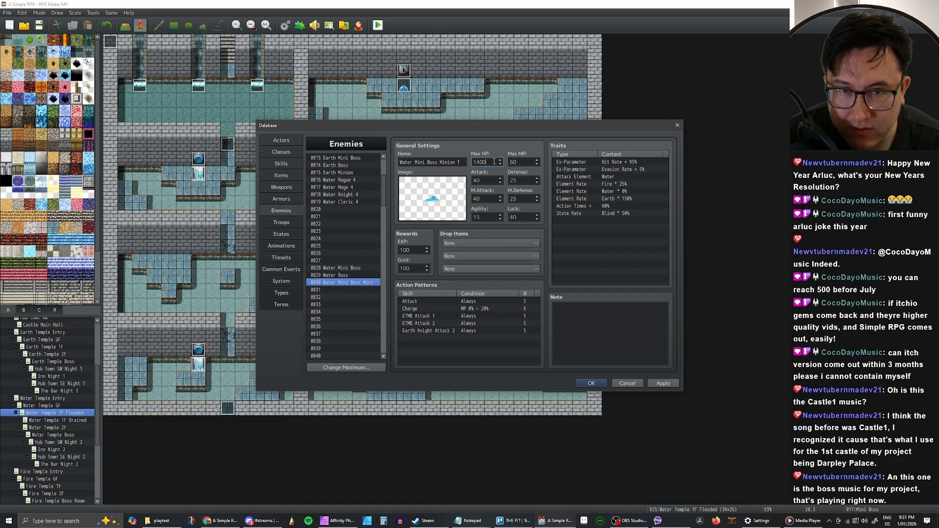
# Duplicate Water Mini Boss Minion 1 into empty enemy slot 0031 and rename the copy Water Mini Boss Minion 2.
pyautogui.click(352, 284)
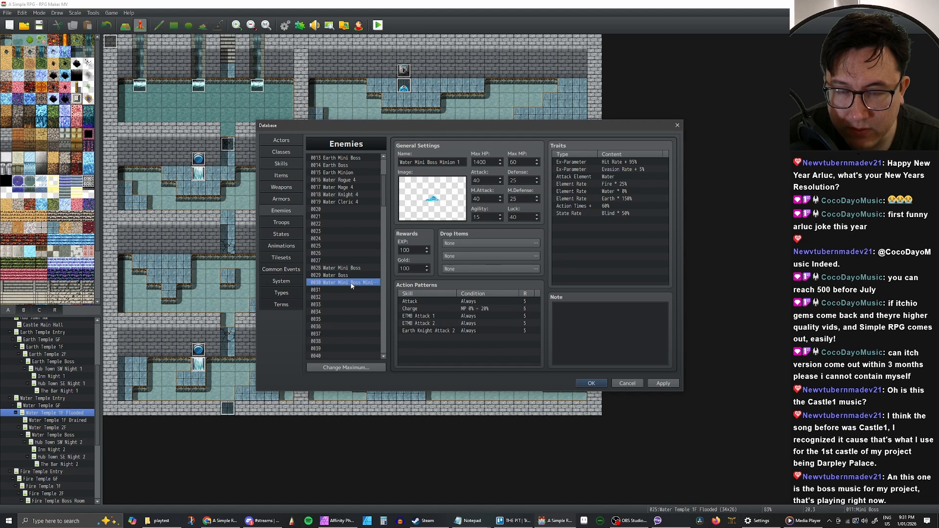
pyautogui.click(348, 269)
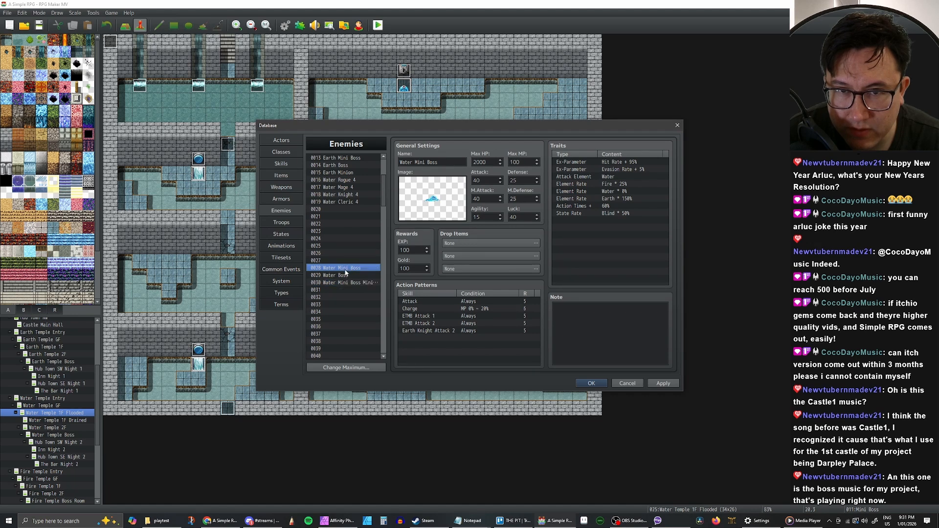
pyautogui.click(345, 282)
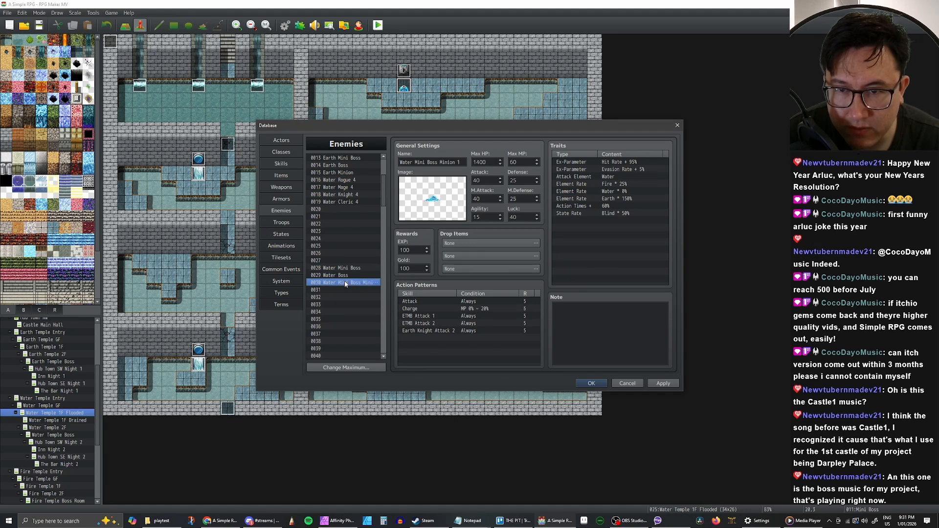
pyautogui.click(345, 290)
pyautogui.hotkey('ctrl', 'v')
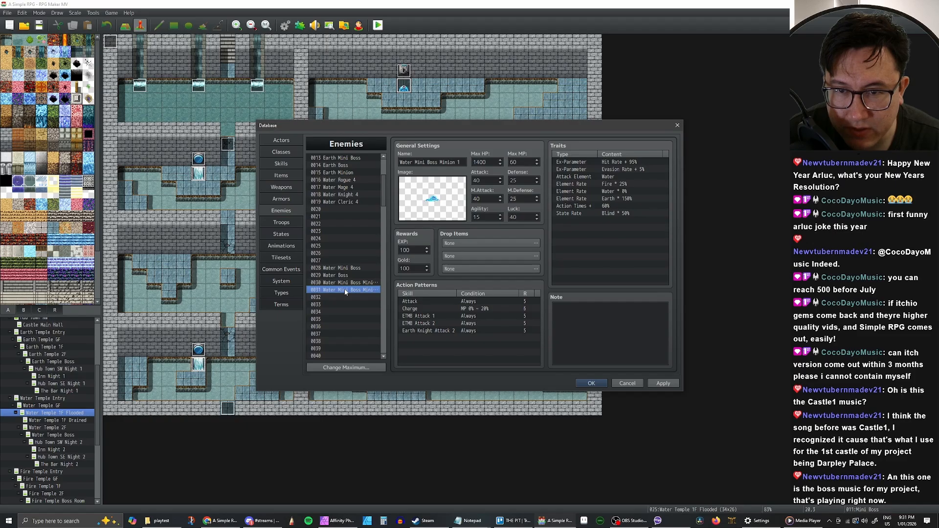
pyautogui.click(463, 162)
pyautogui.press('BackSpace')
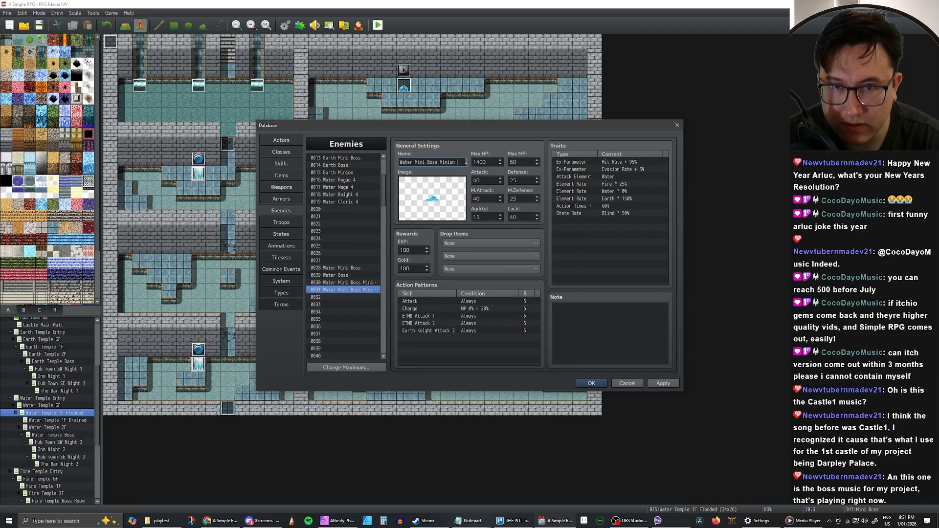
pyautogui.write('2')
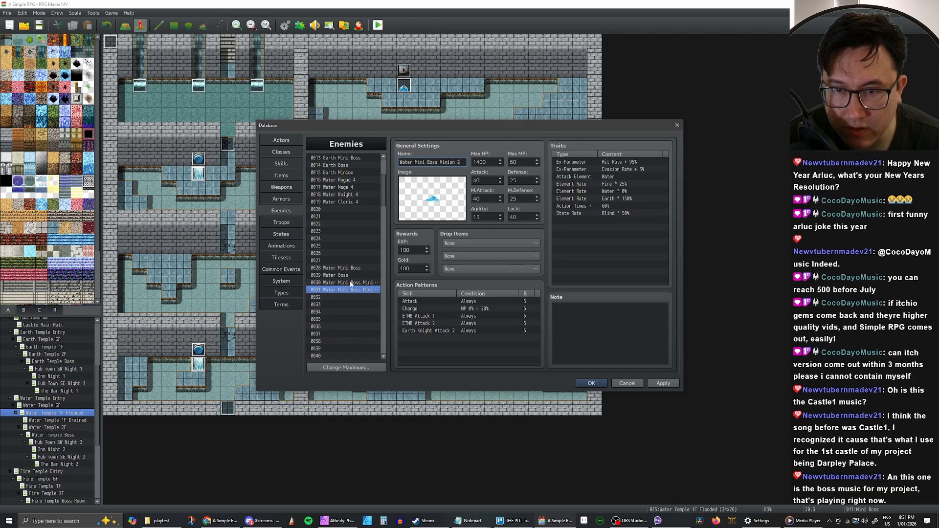
# Check Minion 2 against Minion 1, and set Water Mini Boss Minion 2's Max HP to 1000.
pyautogui.click(350, 283)
pyautogui.click(352, 291)
pyautogui.click(350, 285)
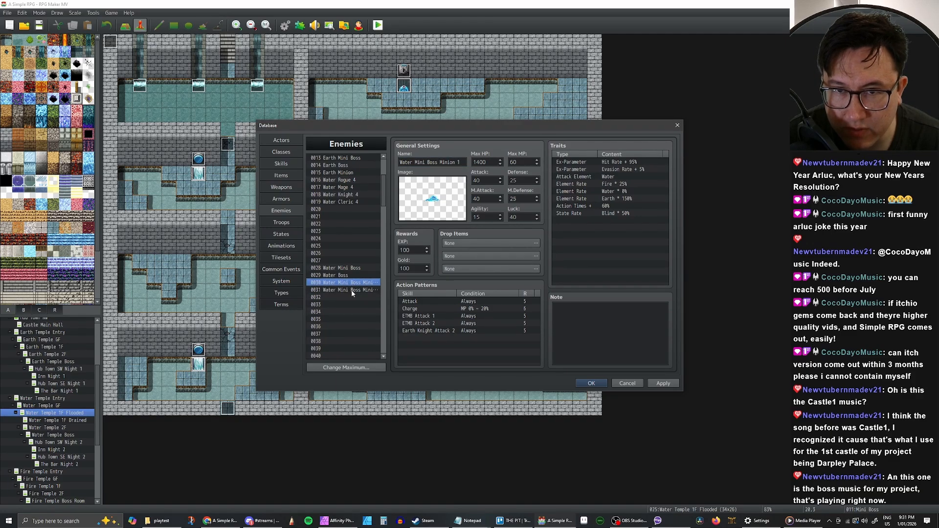
pyautogui.click(352, 291)
pyautogui.doubleClick(492, 162)
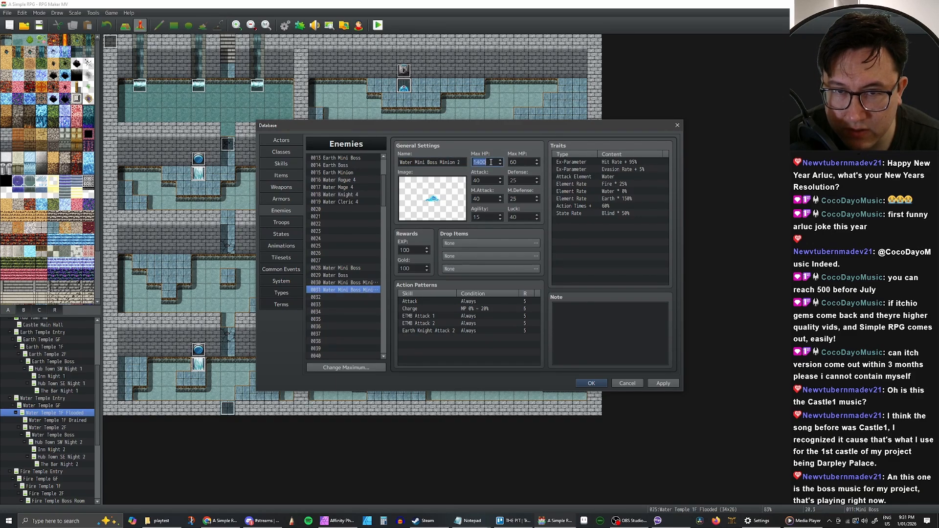
pyautogui.write('10')
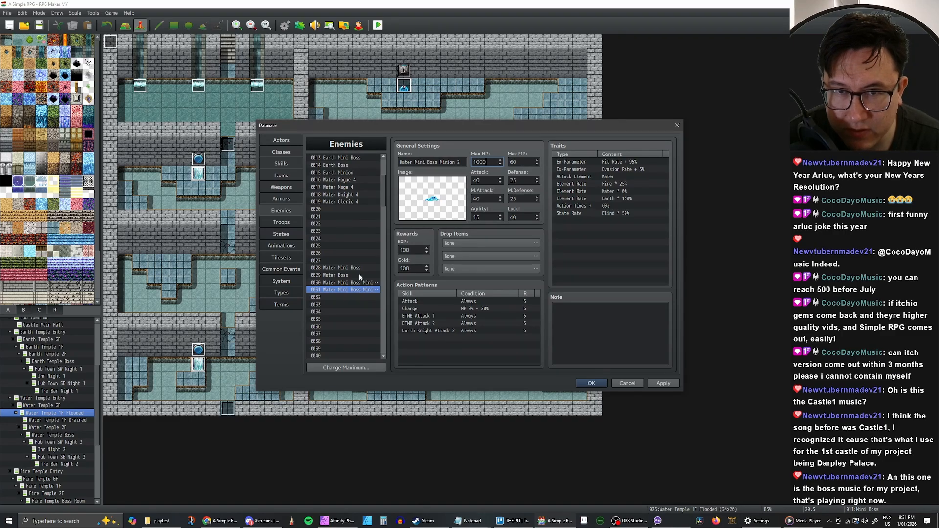
# Duplicate Water Mini Boss Minion 2 into empty enemy slot 0032.
pyautogui.click(344, 290)
pyautogui.hotkey('ctrl', 'c')
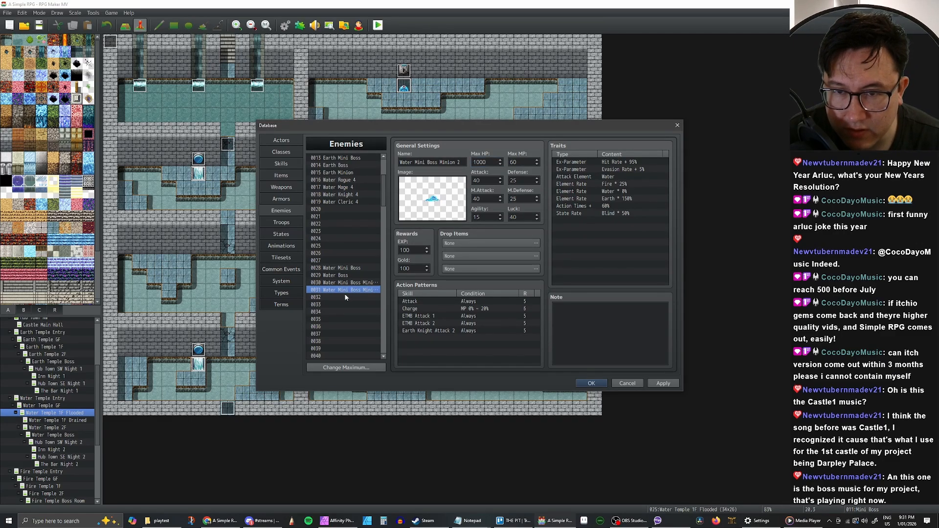
pyautogui.click(350, 297)
pyautogui.hotkey('ctrl', 'v')
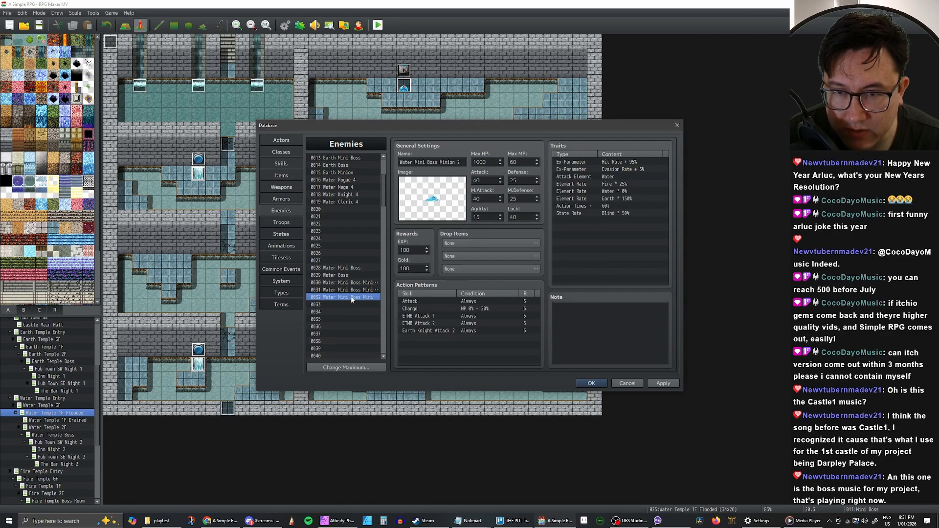
pyautogui.doubleClick(493, 162)
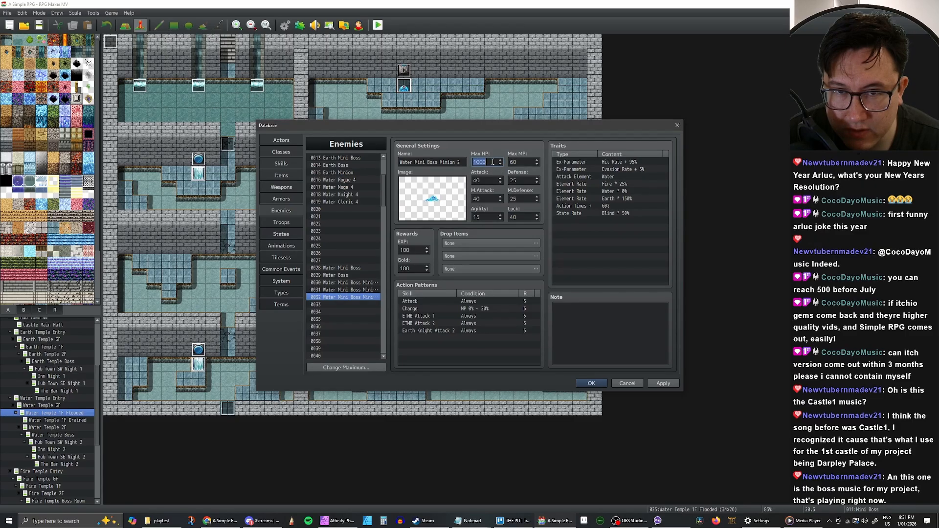
# Set Water Mini Boss Minion 1's Max HP to 1500.
pyautogui.click(353, 283)
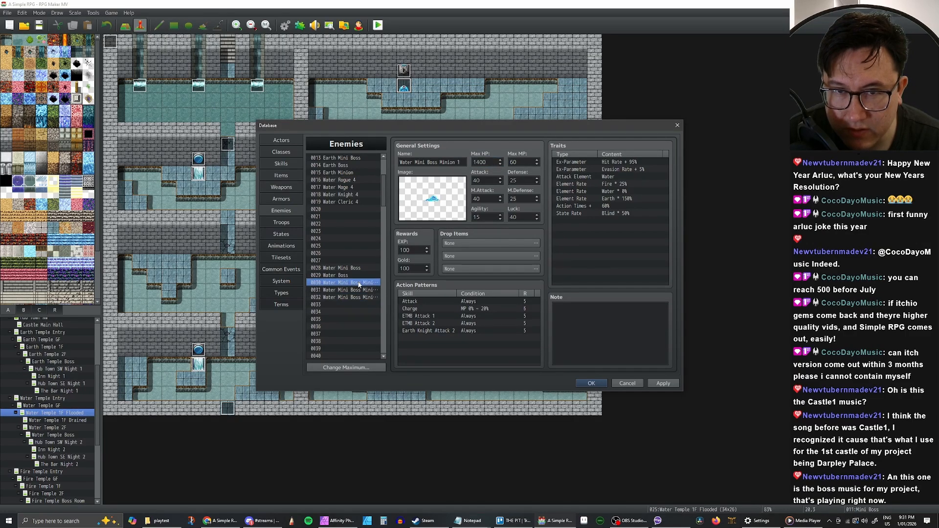
pyautogui.doubleClick(488, 163)
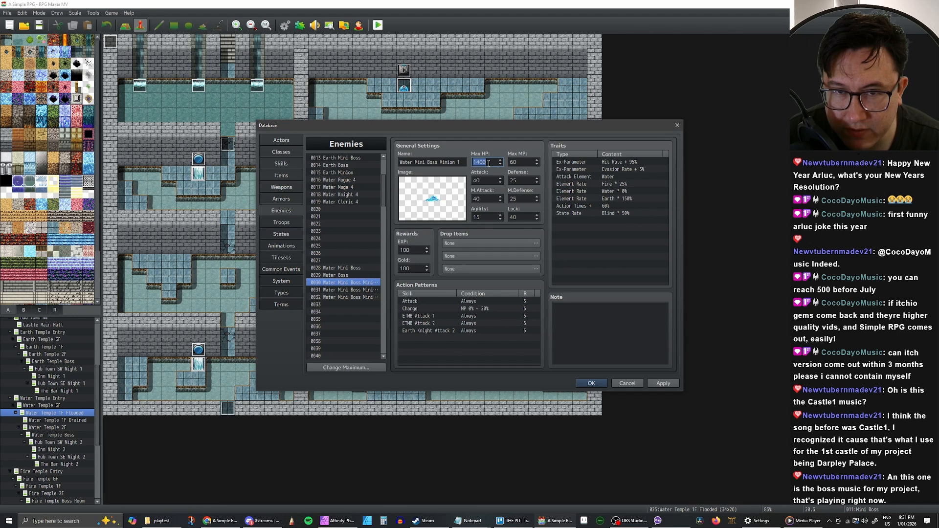
pyautogui.write('15')
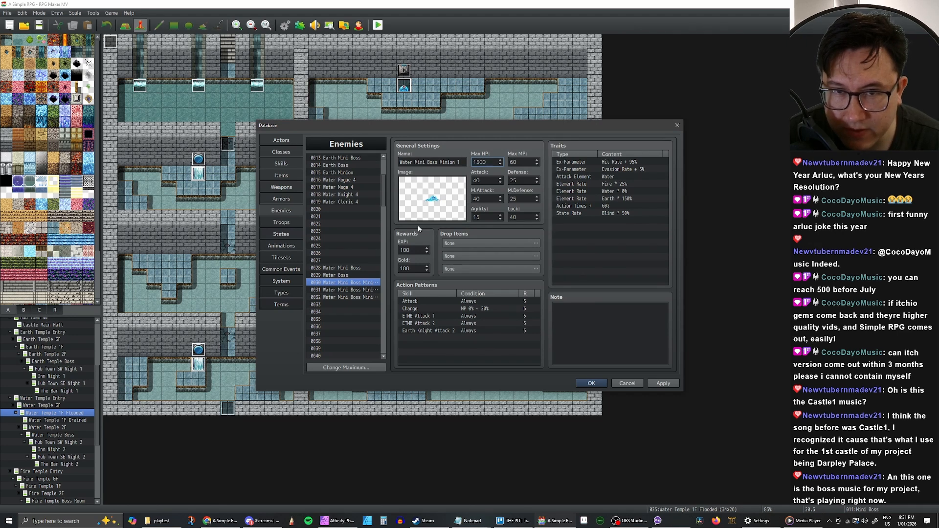
# Set the Max HP of the copied minion in enemy slot 0032 to 500.
pyautogui.click(360, 290)
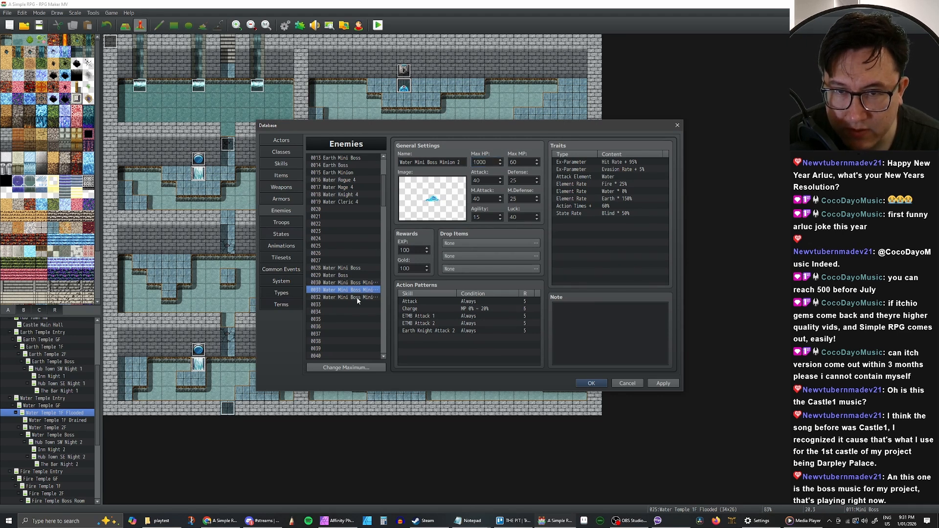
pyautogui.click(357, 298)
pyautogui.doubleClick(489, 163)
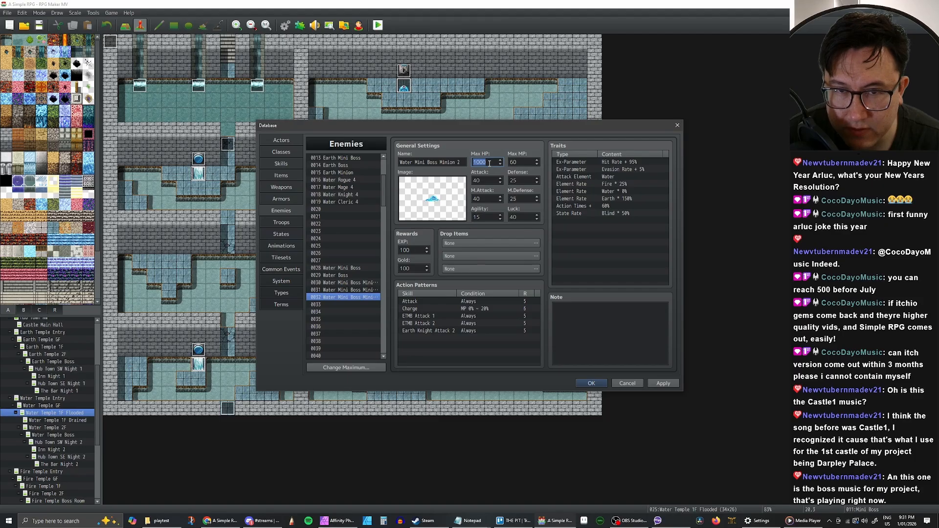
pyautogui.write('250')
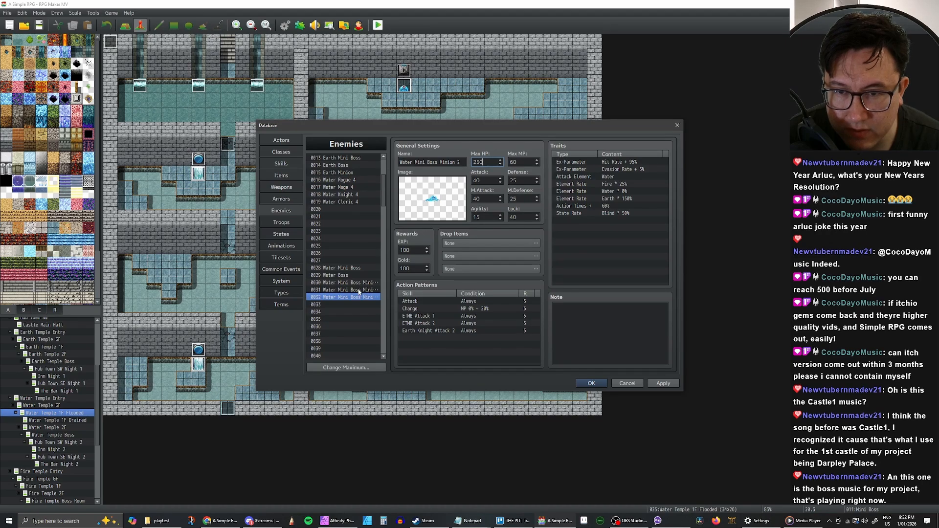
pyautogui.moveTo(487, 162); pyautogui.dragTo(459, 163)
pyautogui.write('500')
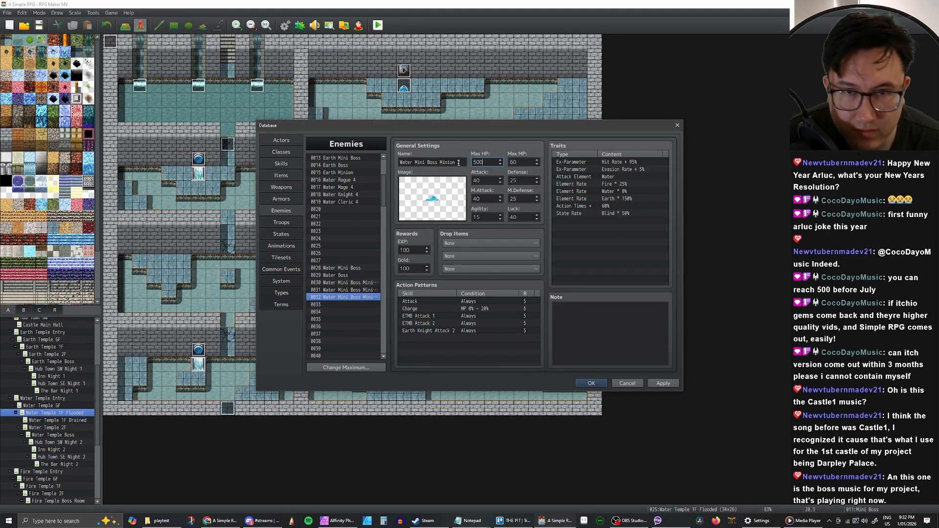
# Rename the enemy in slot 0032 as Water Mini Boss Minion 3 and apply the database changes.
pyautogui.click(464, 160)
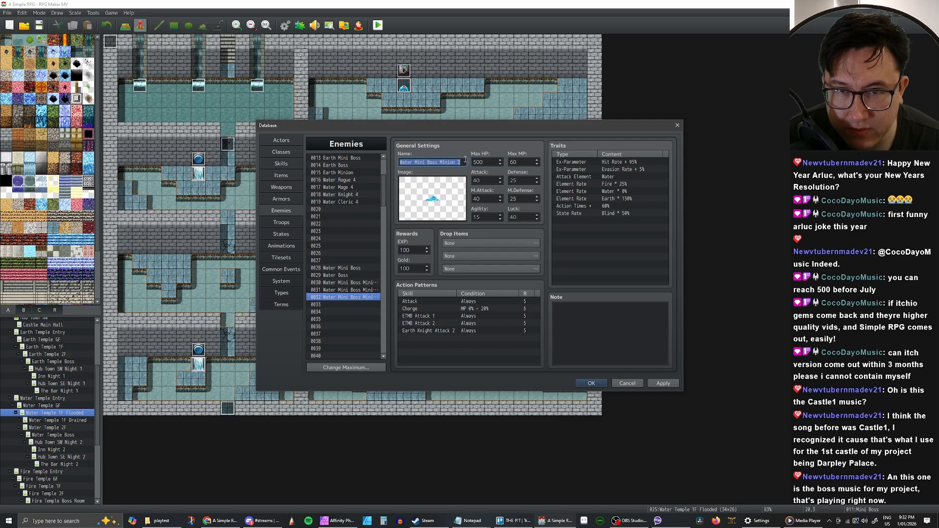
pyautogui.click(463, 161)
pyautogui.write('3')
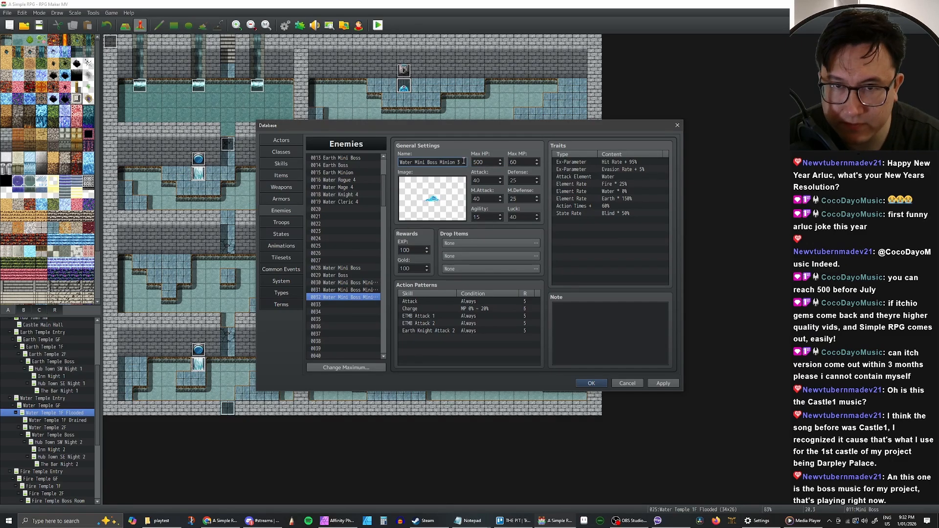
pyautogui.click(663, 384)
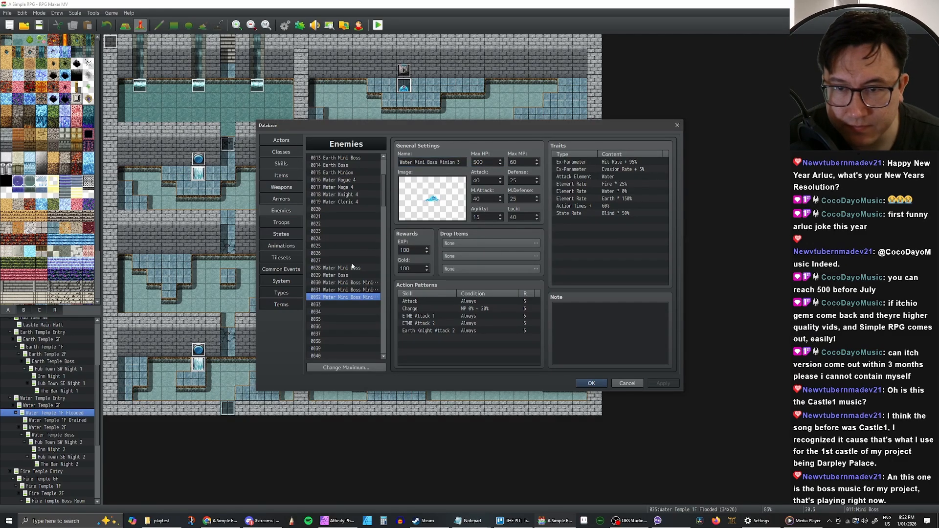
# Add Water Mini Boss Minion 1 from enemy slot 0030 to the WTMB troop in slot 0067.
pyautogui.click(295, 222)
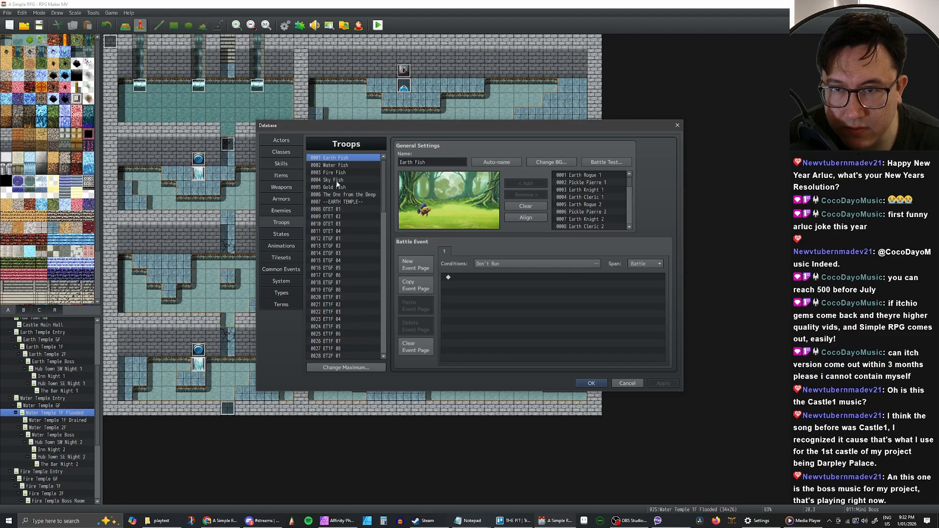
pyautogui.scroll(-11, 356, 213)
pyautogui.scroll(-4, 357, 218)
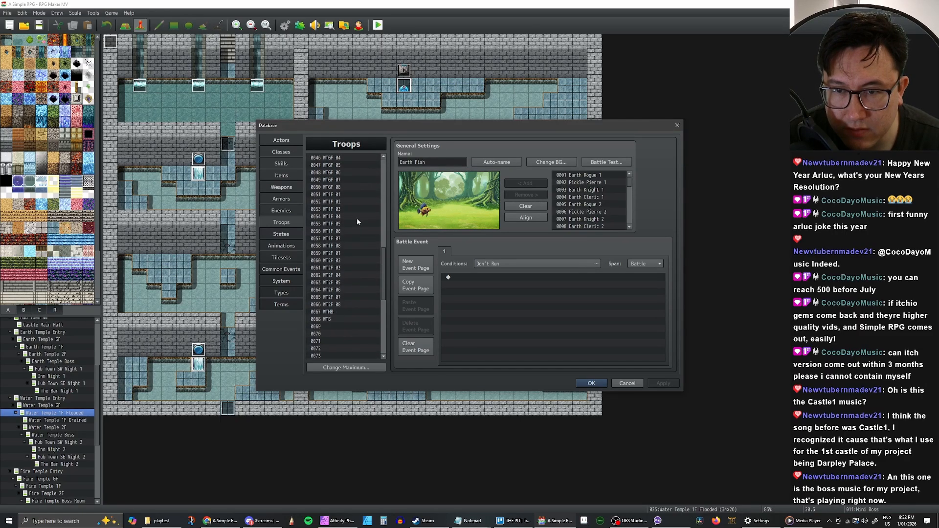
pyautogui.click(343, 304)
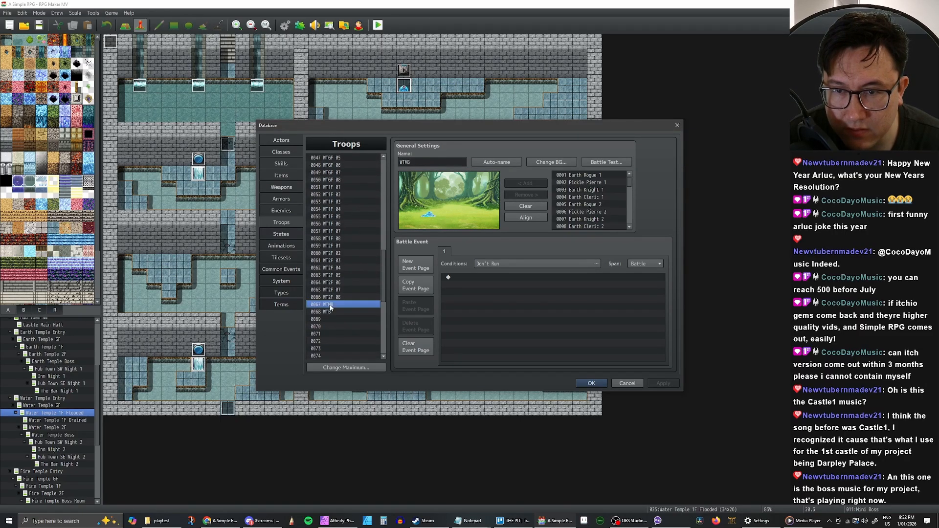
pyautogui.click(430, 218)
pyautogui.scroll(-4, 618, 187)
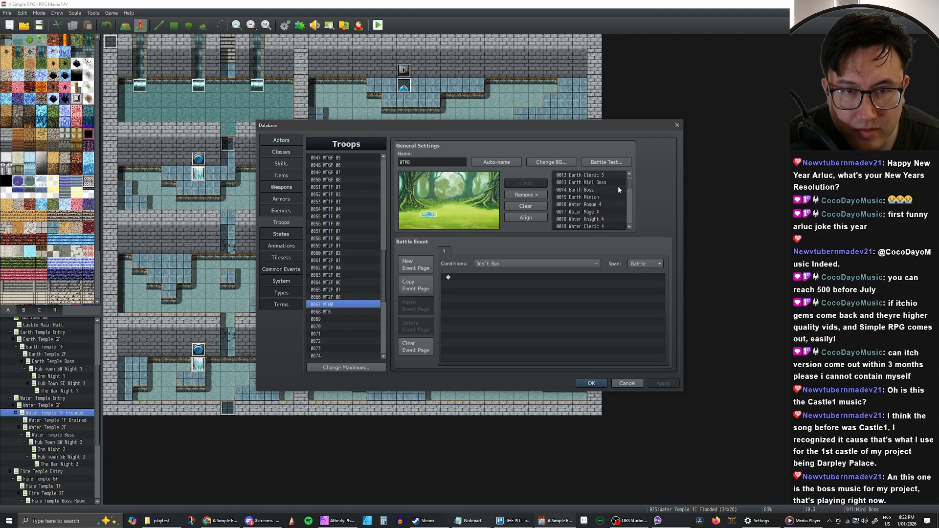
pyautogui.scroll(-5, 612, 188)
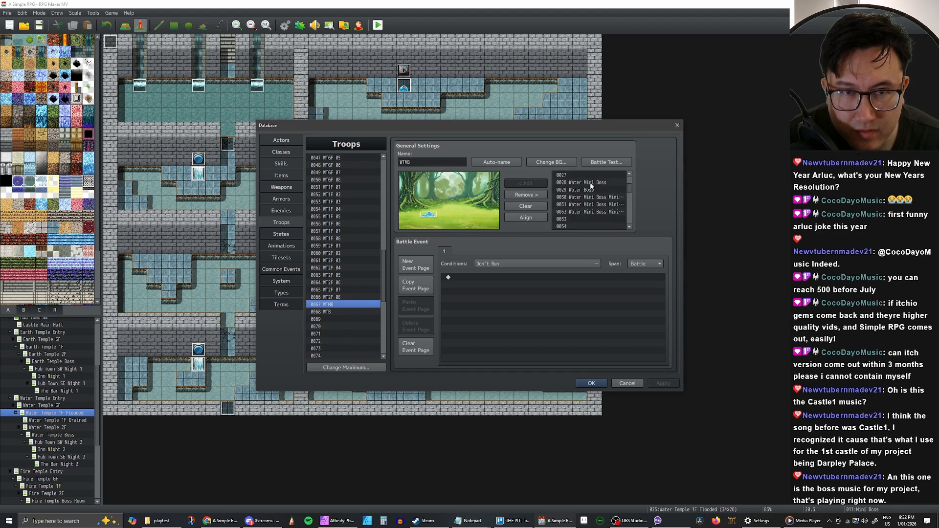
pyautogui.click(590, 197)
pyautogui.click(526, 184)
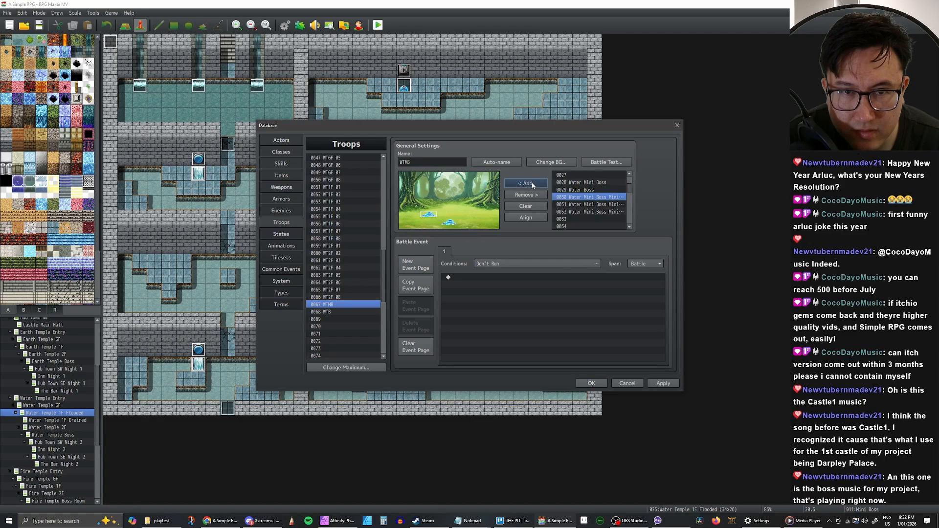
# Set the added minion to appear halfway and position it just beside and slightly below the mini boss in the WTMB troop.
pyautogui.rightClick(441, 224)
pyautogui.click(441, 224)
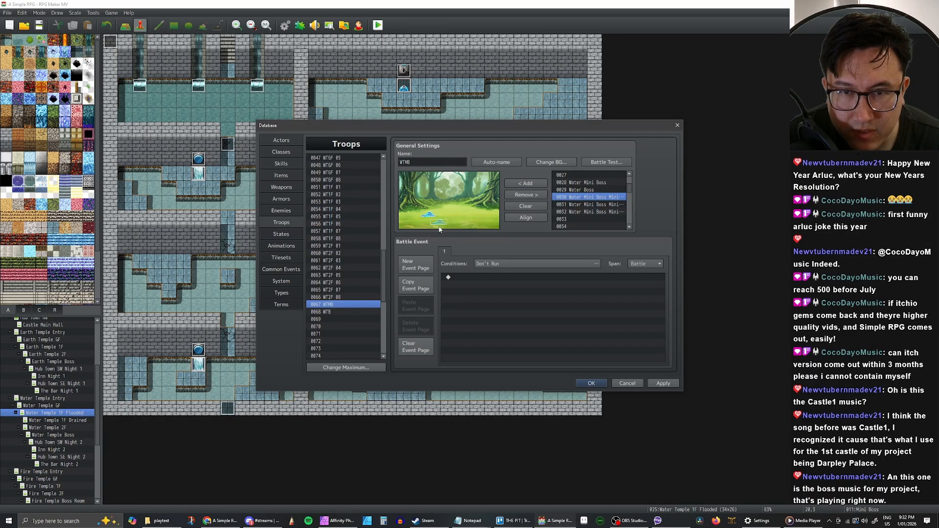
pyautogui.moveTo(441, 225)
pyautogui.mouseDown()
pyautogui.moveTo(414, 223)
pyautogui.moveTo(443, 223)
pyautogui.mouseUp()
pyautogui.click(428, 216)
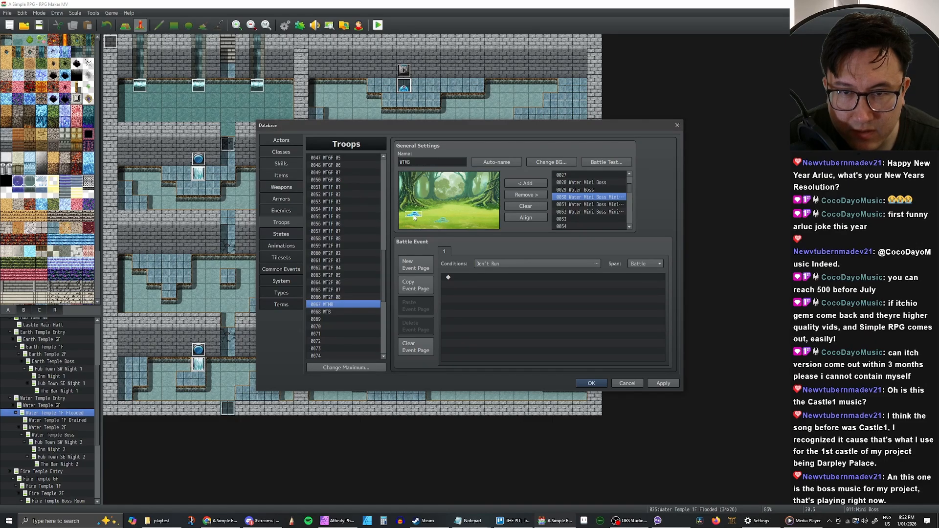
pyautogui.moveTo(413, 215); pyautogui.dragTo(427, 218)
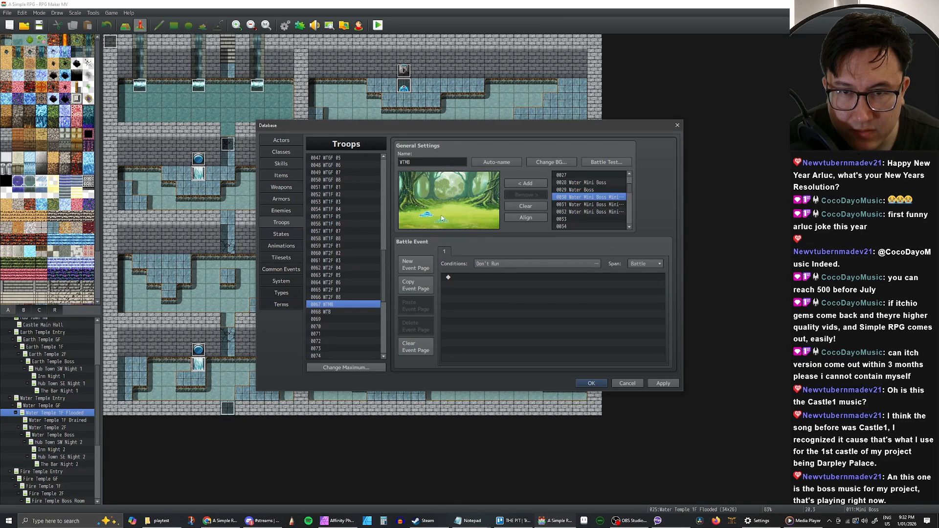
pyautogui.click(441, 221)
pyautogui.moveTo(441, 221); pyautogui.dragTo(439, 222)
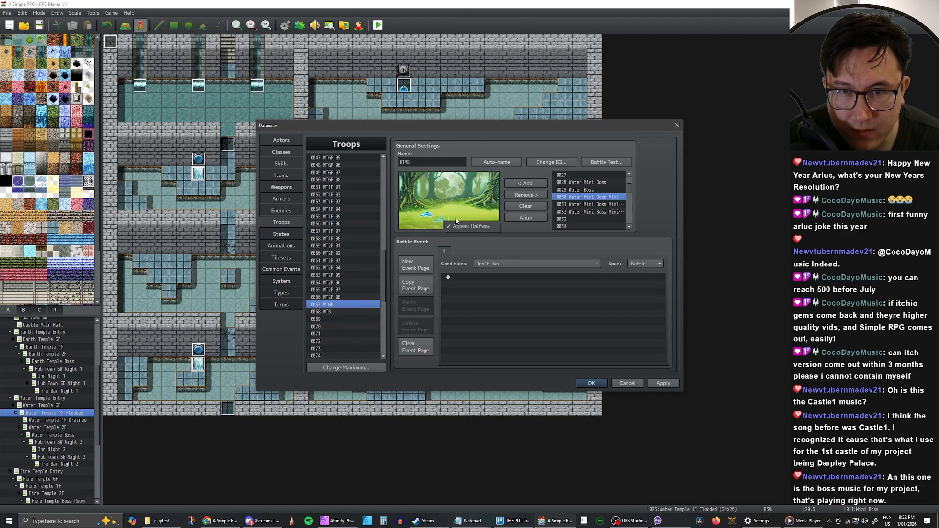
pyautogui.click(440, 218)
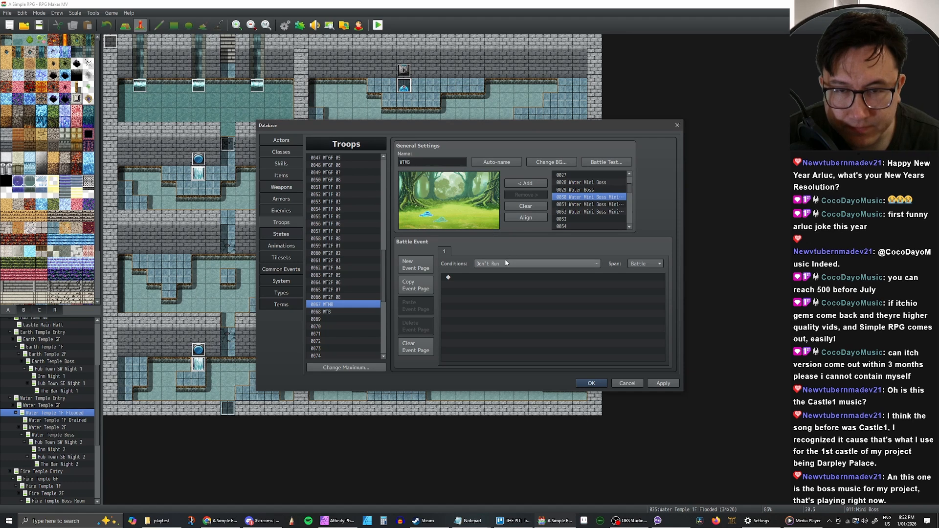
# Preview the single-target and all-target water animations, playing Water One 1.
pyautogui.click(281, 246)
pyautogui.scroll(-6, 356, 239)
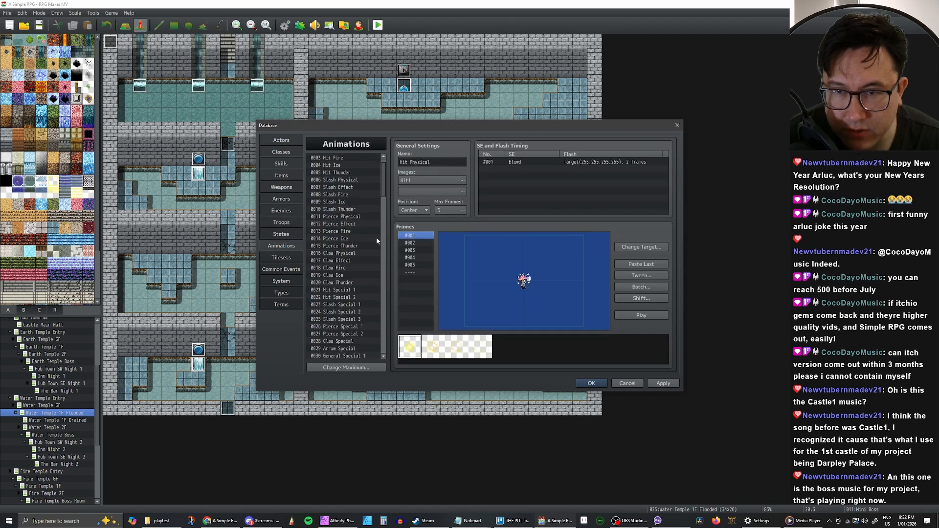
pyautogui.scroll(-14, 352, 247)
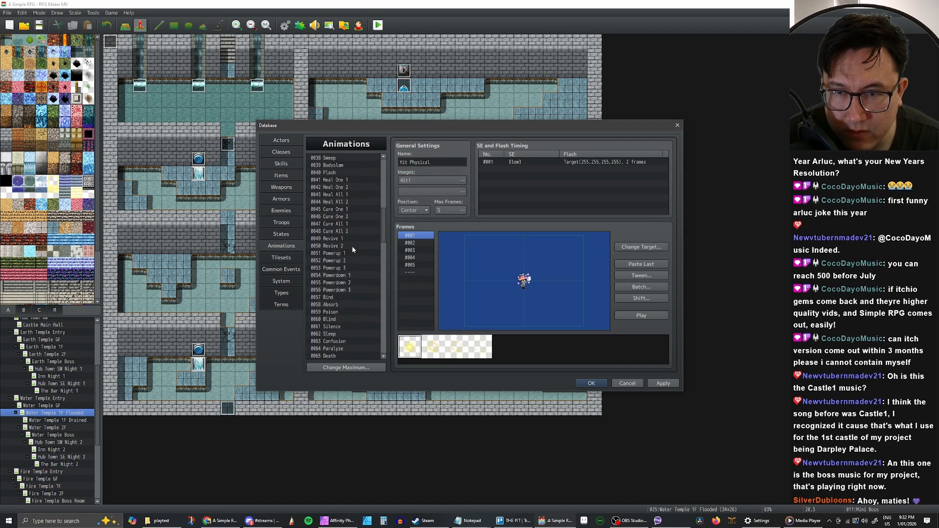
pyautogui.scroll(-4, 350, 249)
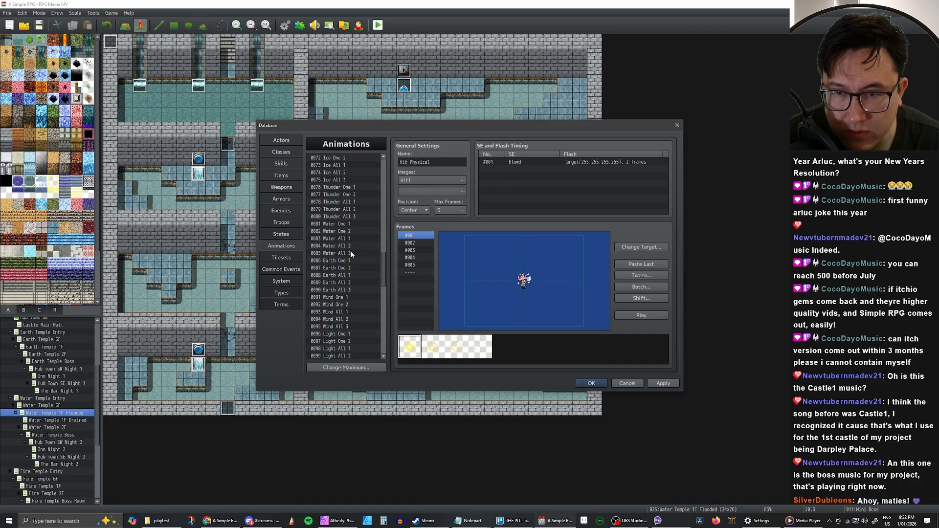
pyautogui.click(342, 224)
pyautogui.click(640, 316)
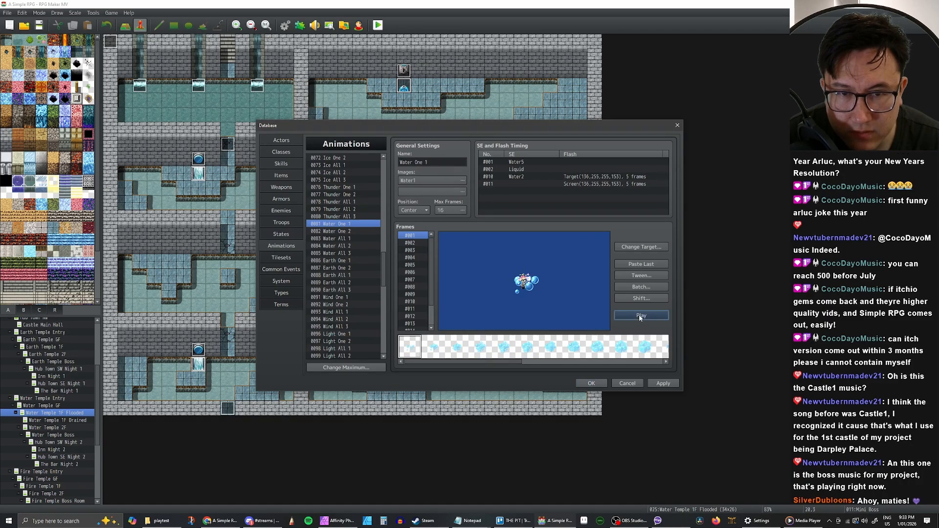
pyautogui.click(352, 231)
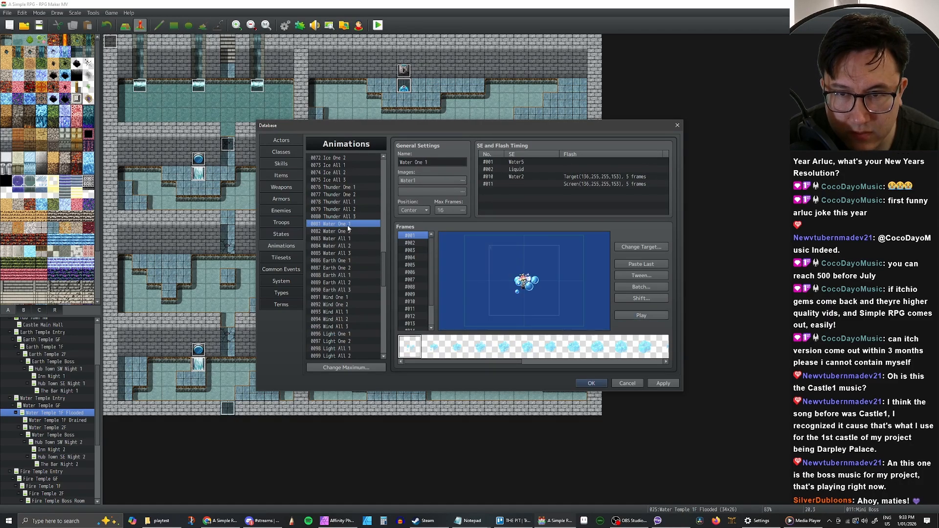
pyautogui.click(639, 315)
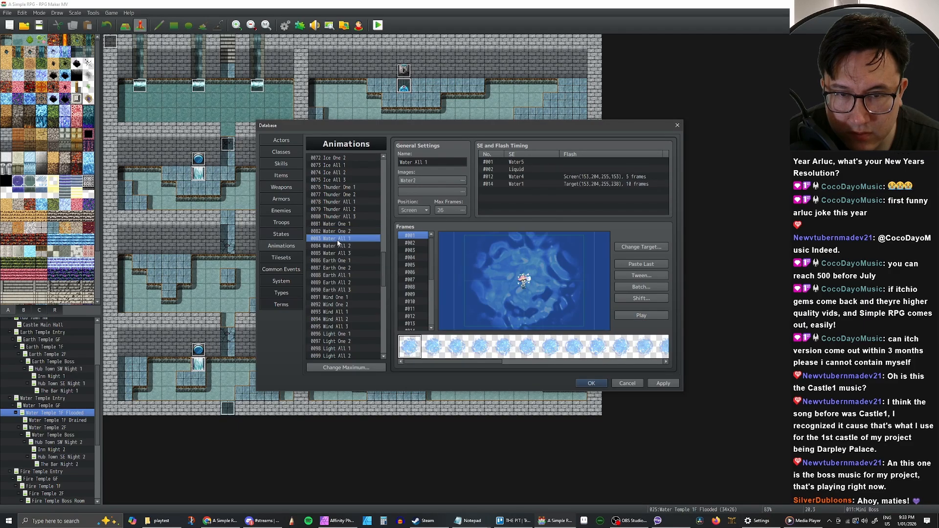
pyautogui.click(343, 224)
pyautogui.click(632, 318)
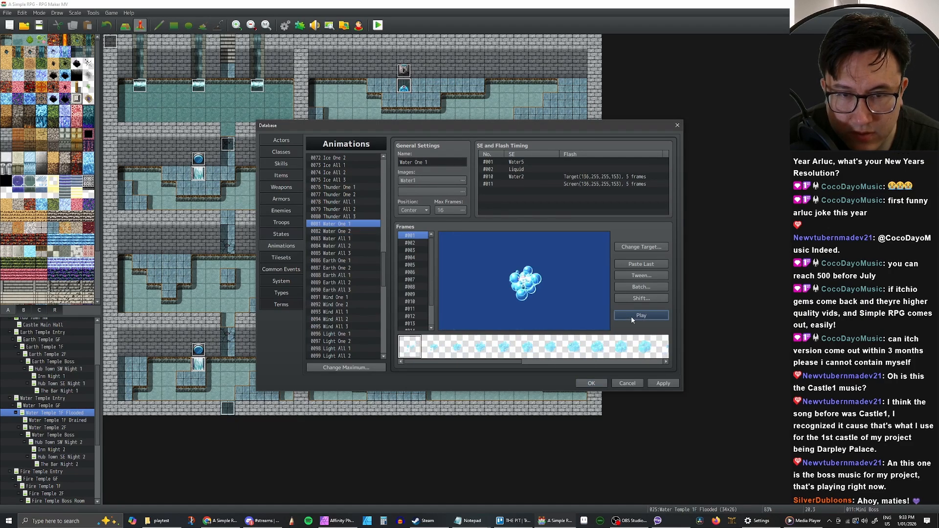
# Browse the available target images for the Water One 1 animation, viewing battlers such as MZPetitdevil, MZStoneknight and MZWitch.
pyautogui.click(632, 248)
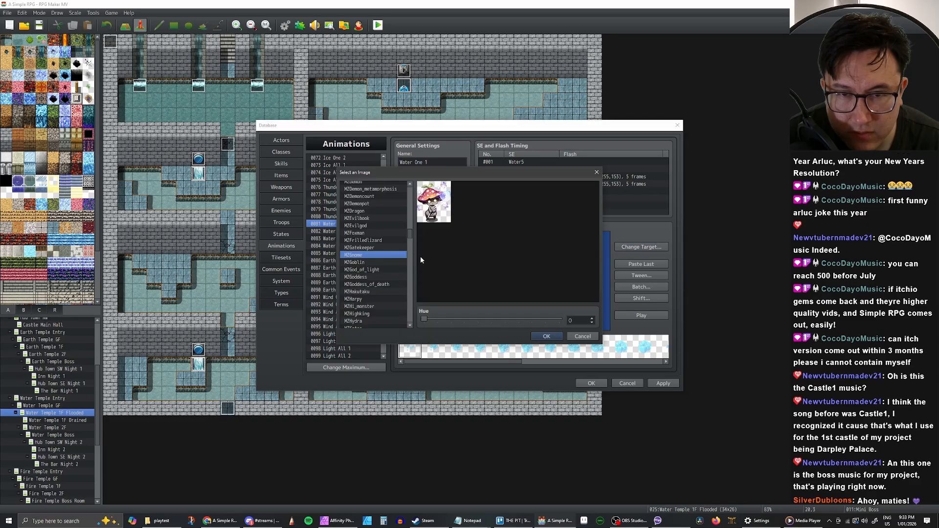
pyautogui.scroll(-3, 375, 265)
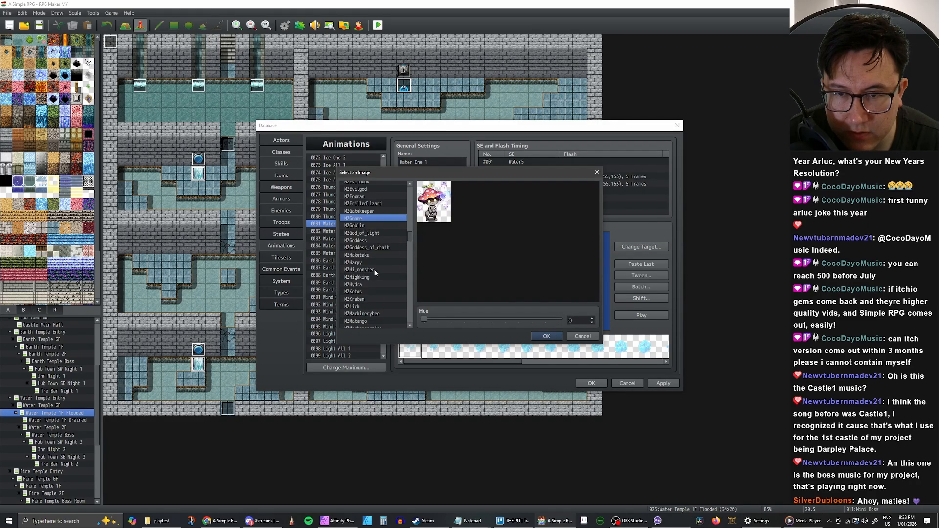
pyautogui.scroll(-3, 375, 266)
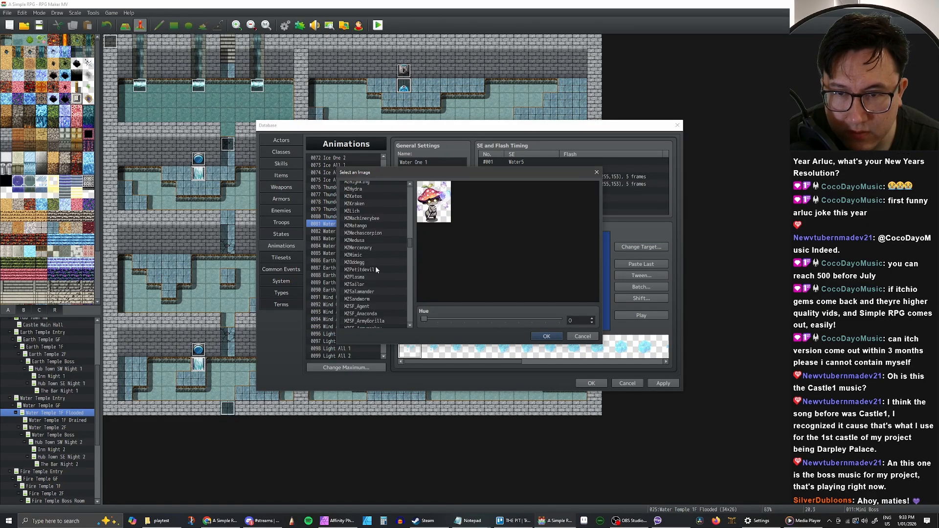
pyautogui.click(362, 270)
pyautogui.click(364, 263)
pyautogui.scroll(-1, 372, 263)
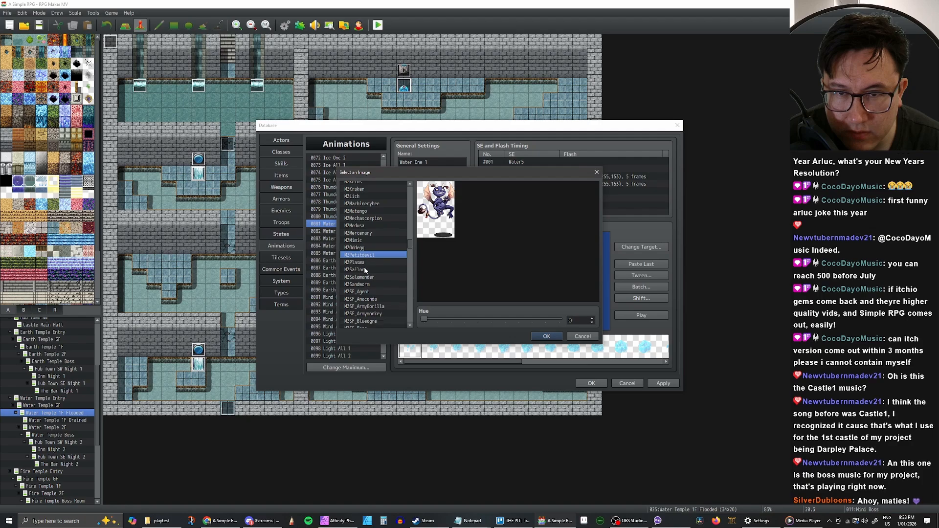
pyautogui.scroll(-1, 371, 252)
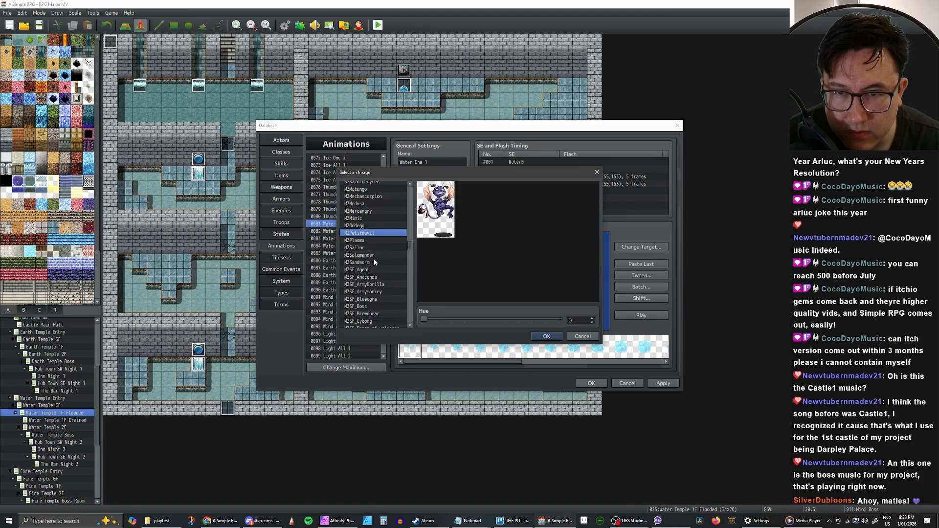
pyautogui.scroll(-6, 375, 261)
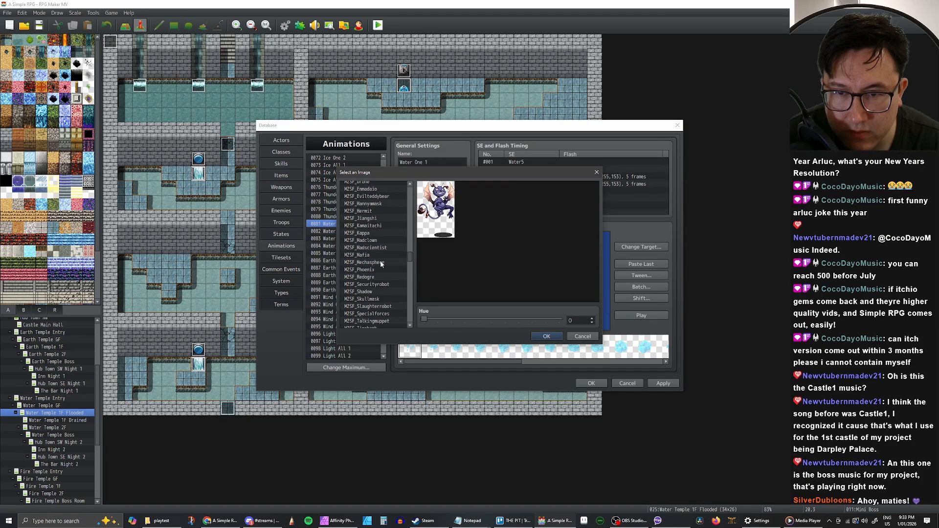
pyautogui.scroll(-2, 380, 261)
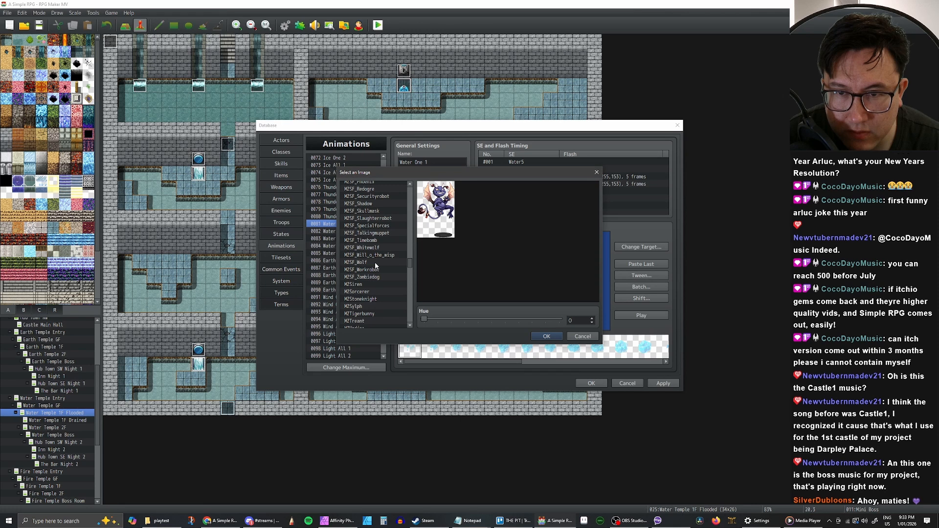
pyautogui.scroll(-2, 373, 265)
pyautogui.click(364, 276)
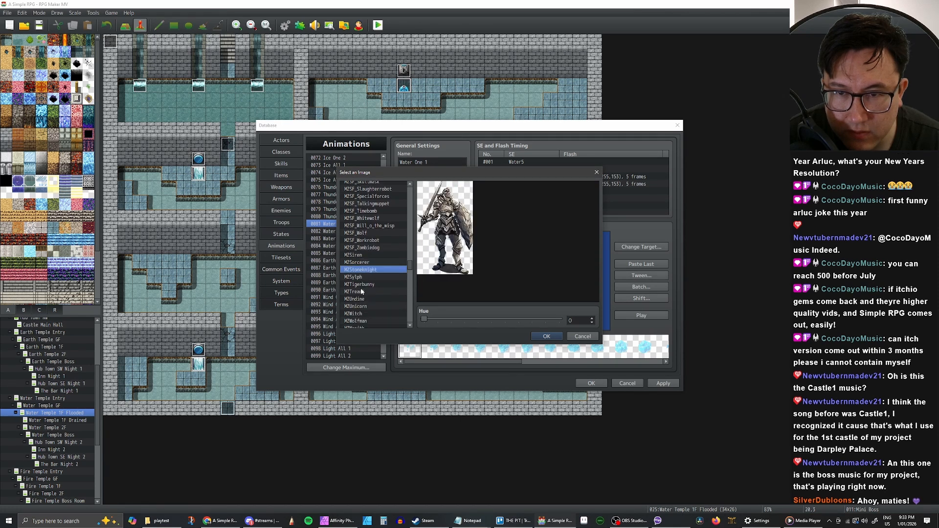
pyautogui.scroll(-1, 361, 288)
pyautogui.click(364, 285)
pyautogui.click(365, 292)
pyautogui.scroll(-1, 367, 301)
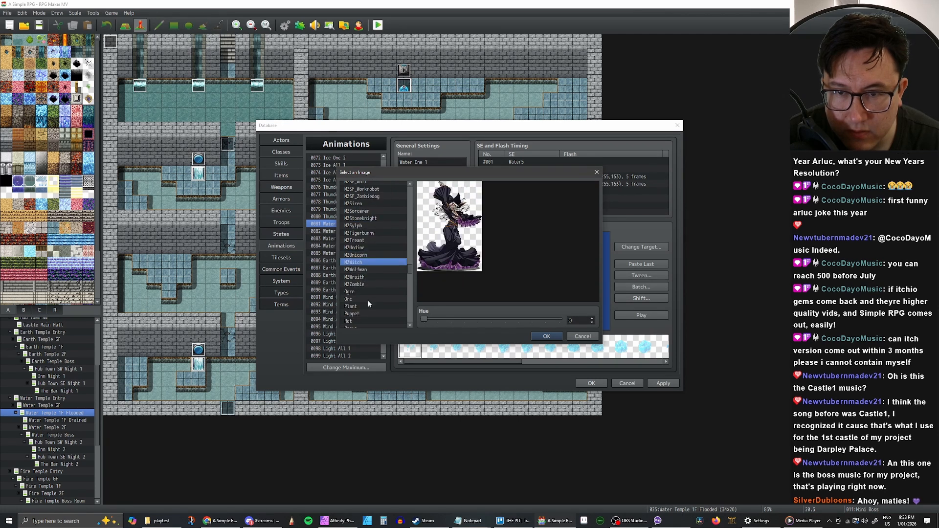
pyautogui.click(547, 336)
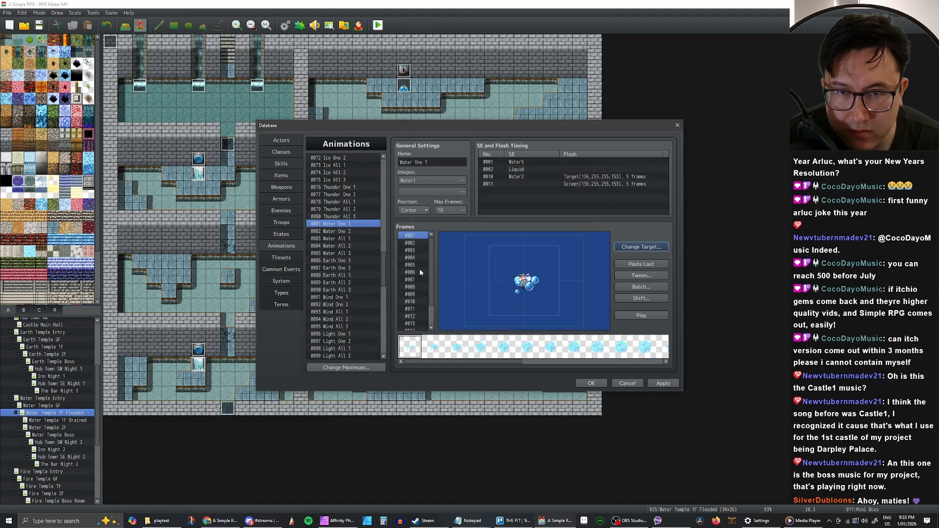
# Check the battler image assigned to Water Mini Boss Minion 3 and review the WTMB troop.
pyautogui.click(281, 211)
pyautogui.doubleClick(450, 214)
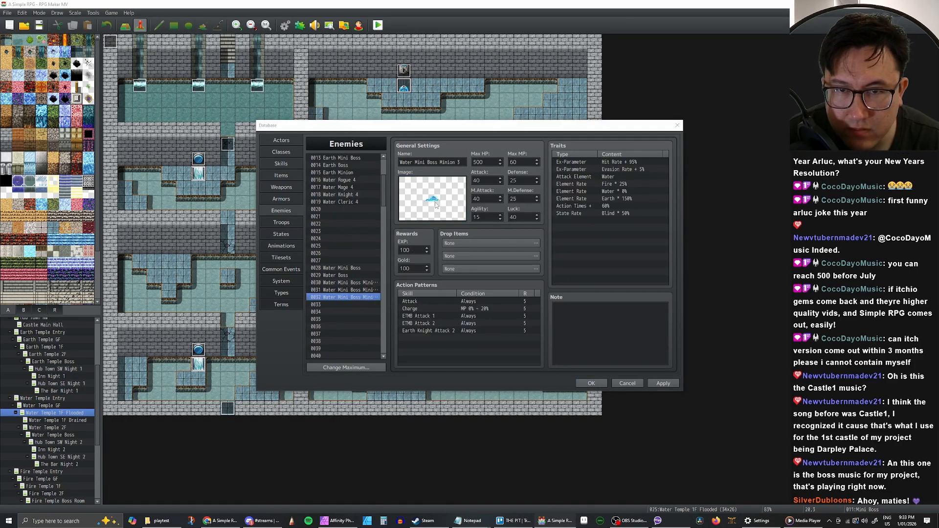
pyautogui.click(547, 336)
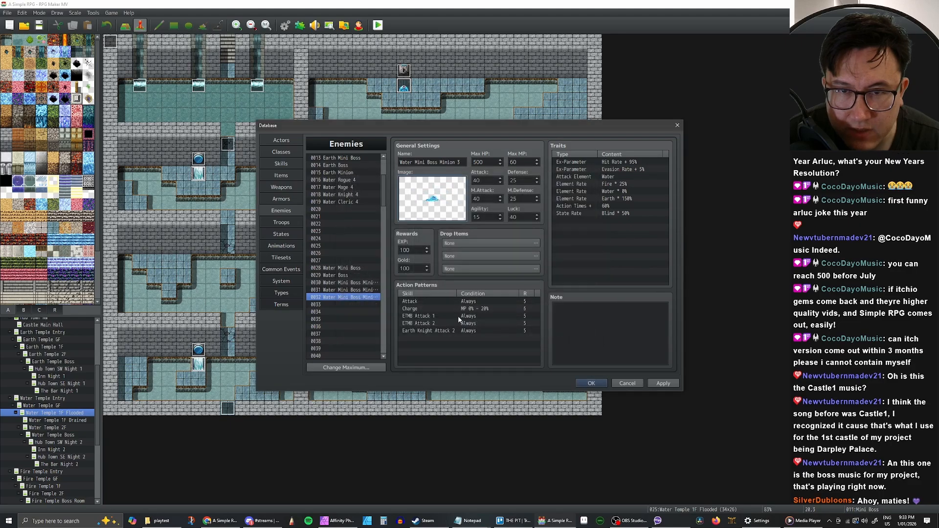
pyautogui.click(281, 223)
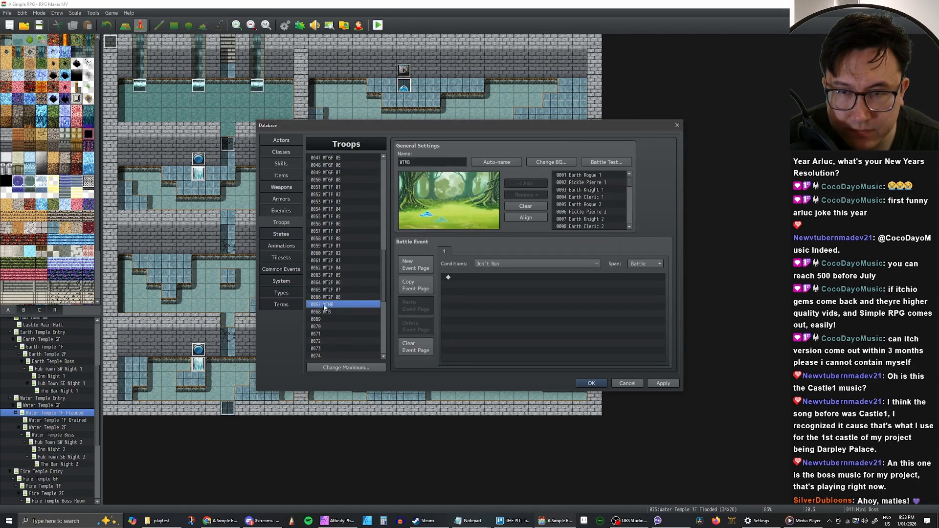
pyautogui.click(281, 211)
# Change the Water One 1 animation's target image to VXACESlime and play the animation on it.
pyautogui.click(281, 246)
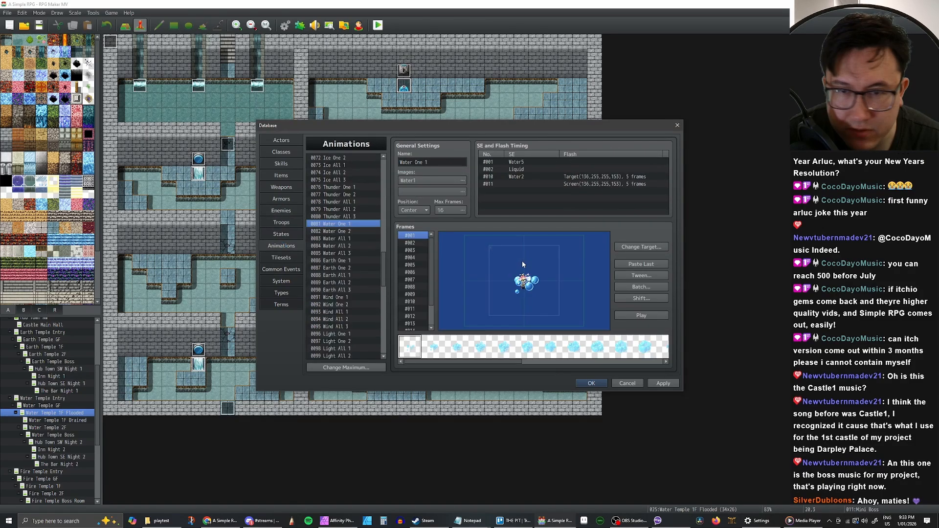
pyautogui.click(635, 249)
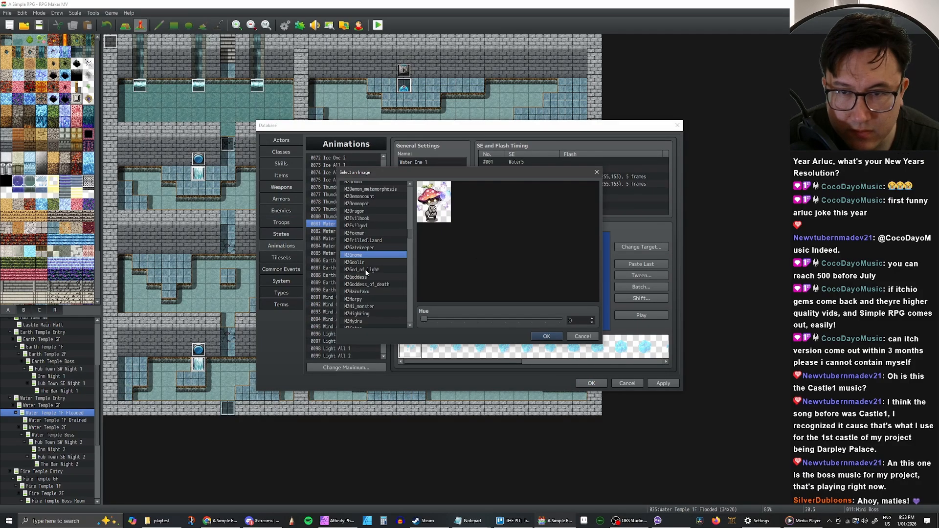
pyautogui.scroll(-2, 393, 268)
pyautogui.moveTo(410, 239); pyautogui.dragTo(416, 310)
pyautogui.click(371, 254)
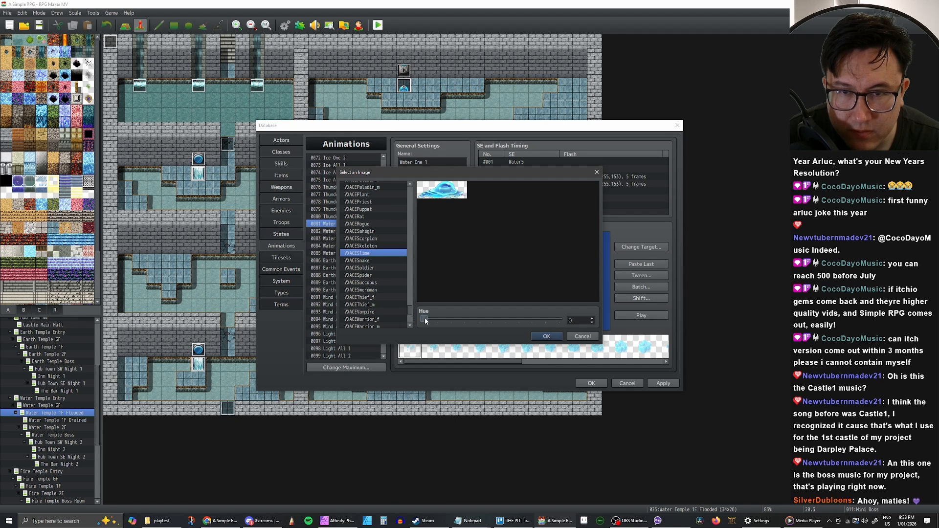
pyautogui.moveTo(424, 319)
pyautogui.mouseDown()
pyautogui.moveTo(565, 322)
pyautogui.moveTo(417, 323)
pyautogui.mouseUp()
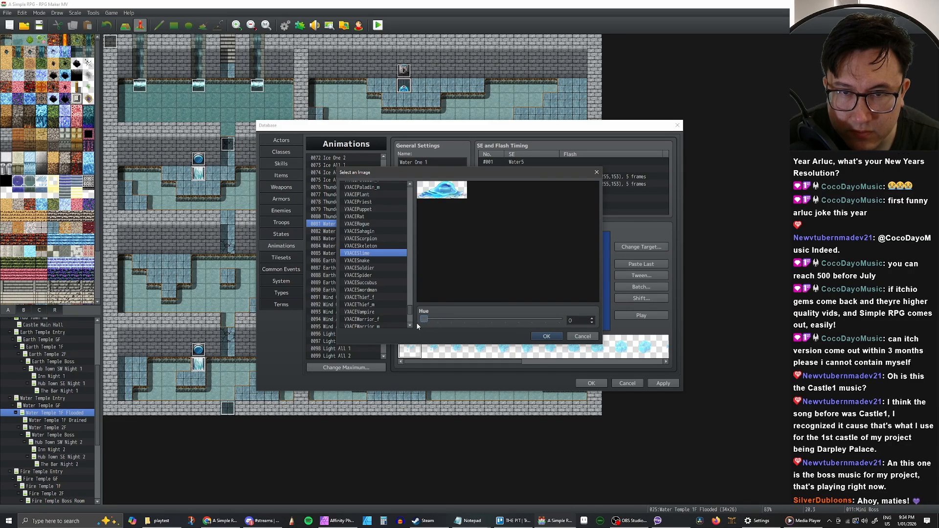
pyautogui.click(548, 337)
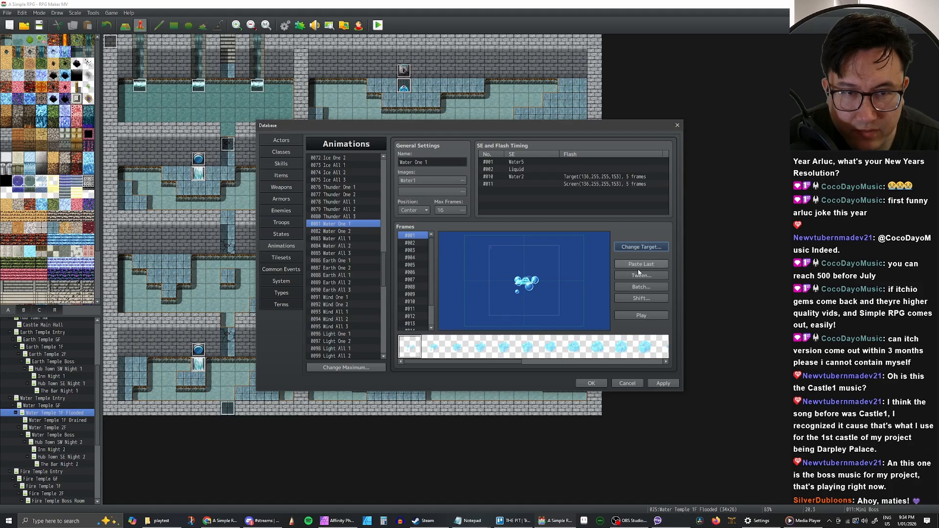
pyautogui.click(641, 317)
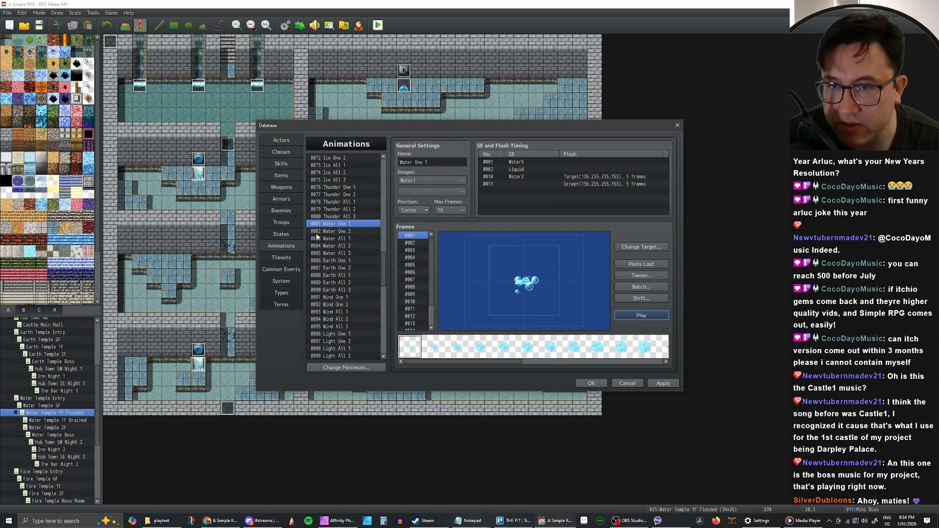
# Set the WTMB troop's battle event condition to trigger when Water Mini Boss's HP is 75% or below.
pyautogui.click(285, 223)
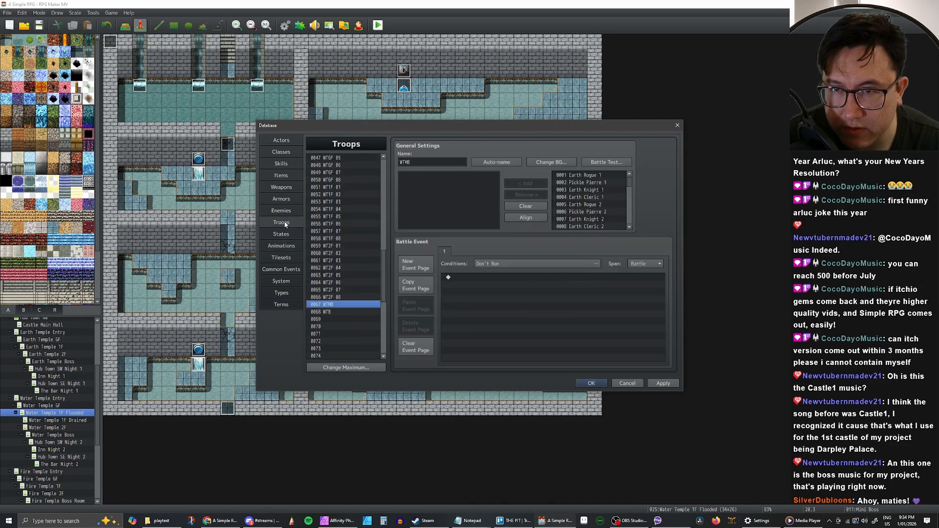
pyautogui.click(597, 264)
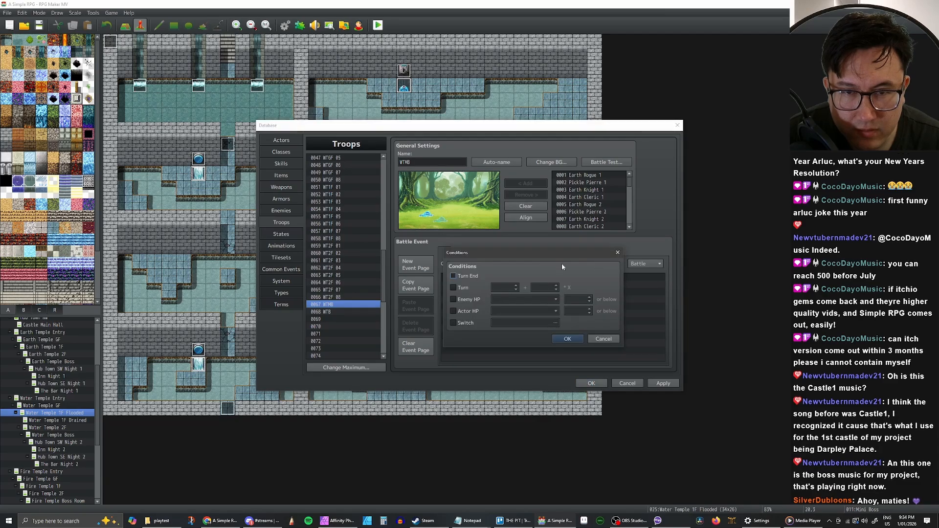
pyautogui.click(453, 299)
pyautogui.click(535, 299)
pyautogui.click(535, 303)
pyautogui.doubleClick(580, 300)
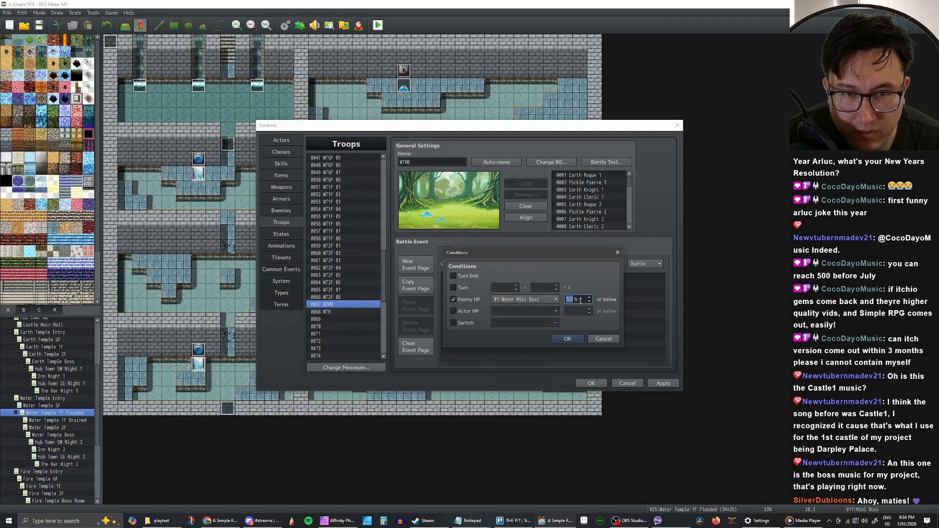
pyautogui.write('75')
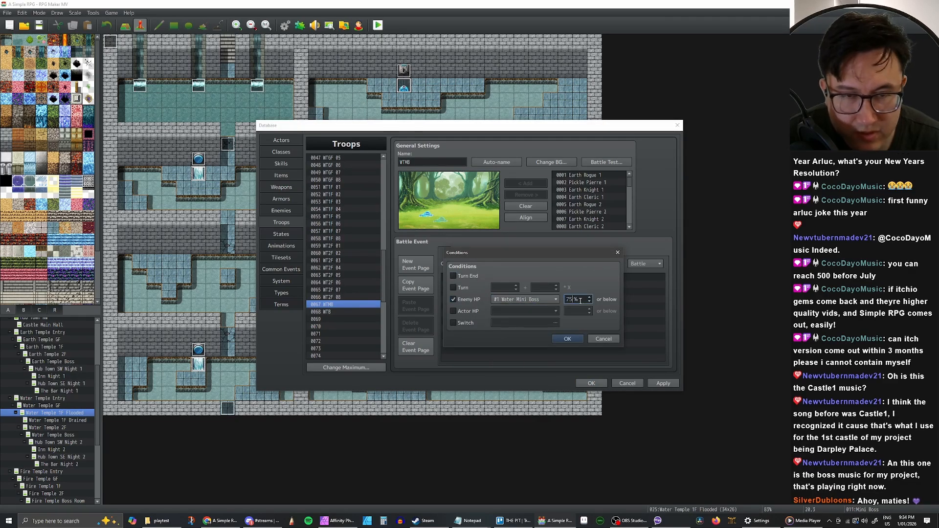
pyautogui.click(568, 340)
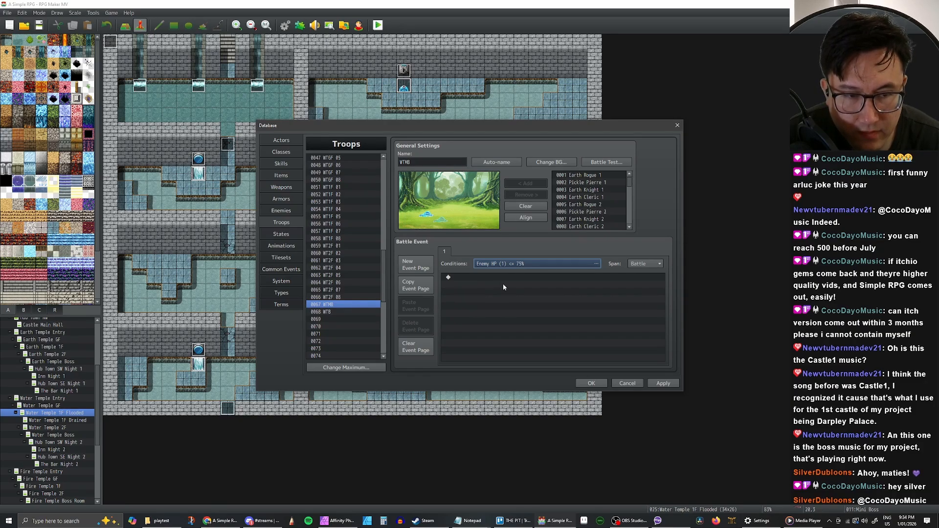
# Add an Enemy Appear command for the Water Mini Boss minion to the WTMB battle event page.
pyautogui.doubleClick(477, 277)
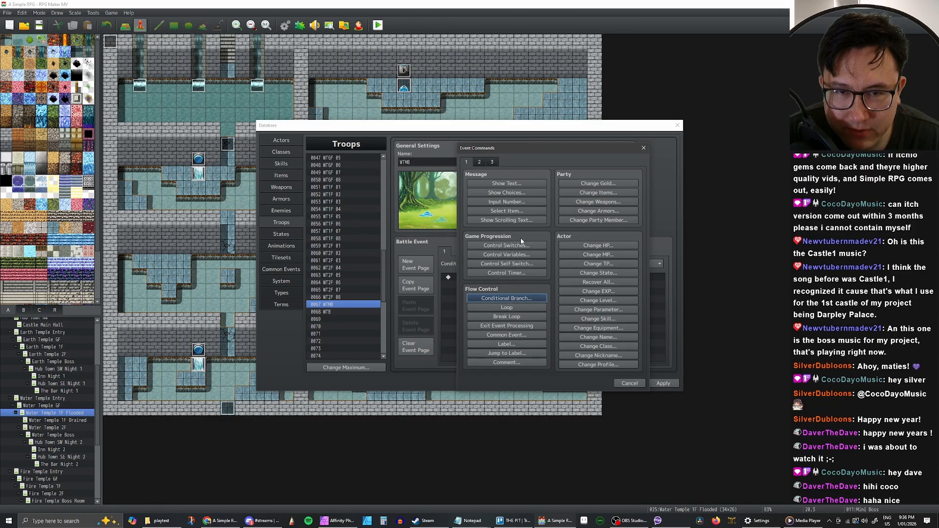
pyautogui.click(494, 162)
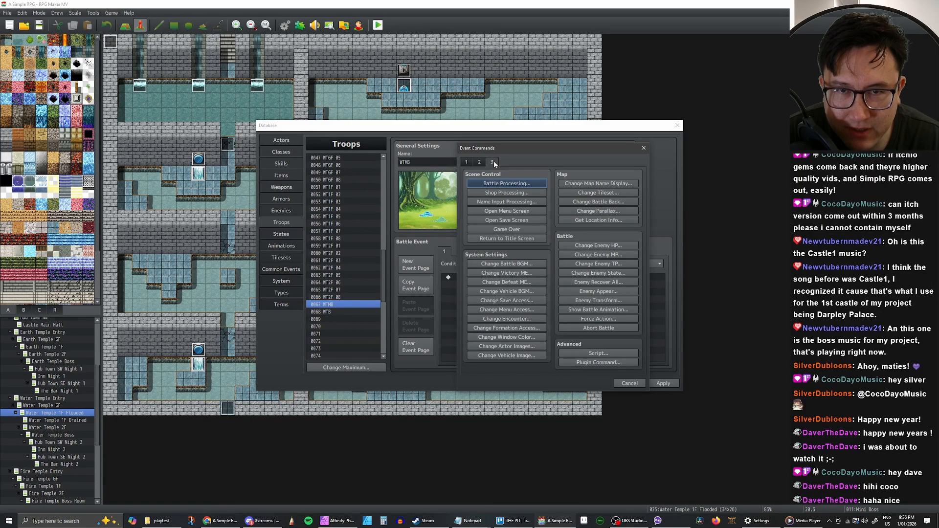
pyautogui.click(603, 292)
pyautogui.click(562, 271)
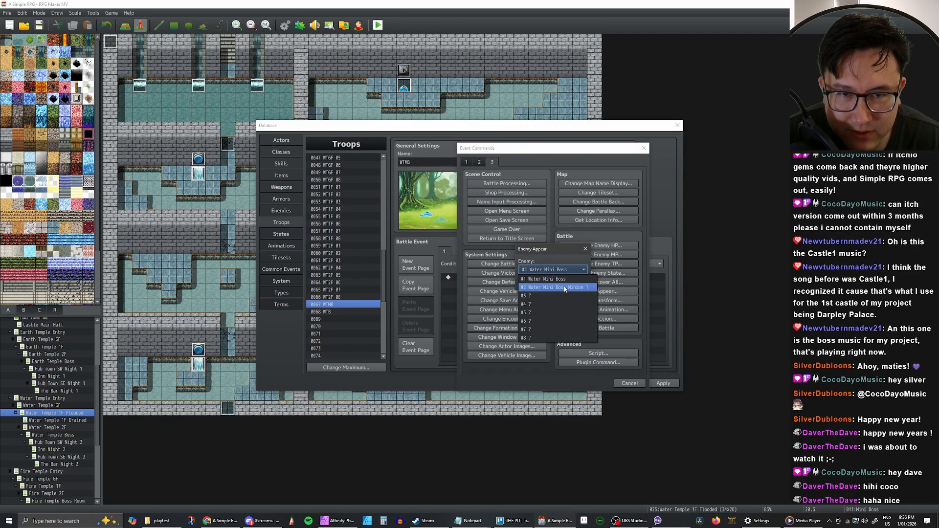
# Choose #2 Water Mini Boss Minion 1 for the Enemy Appear command on the WTMB troop's event page.
pyautogui.click(565, 289)
pyautogui.click(536, 285)
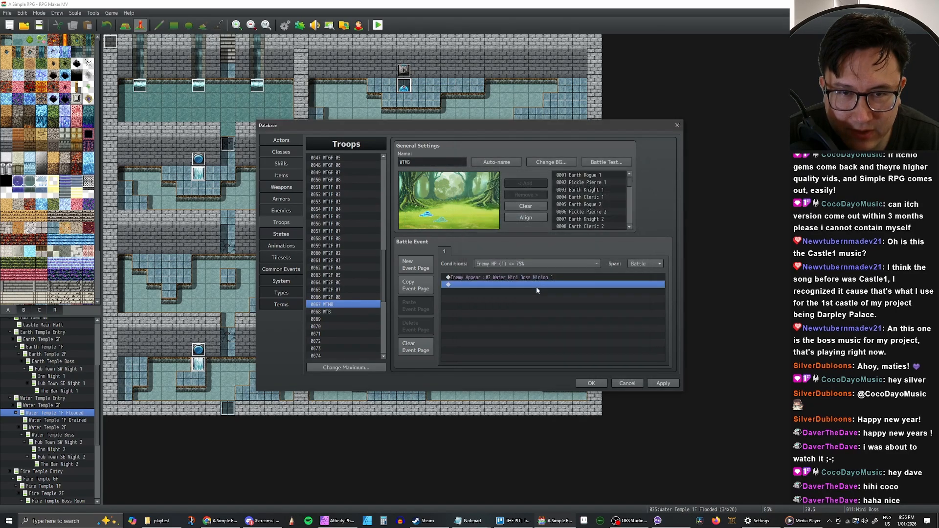
pyautogui.click(517, 278)
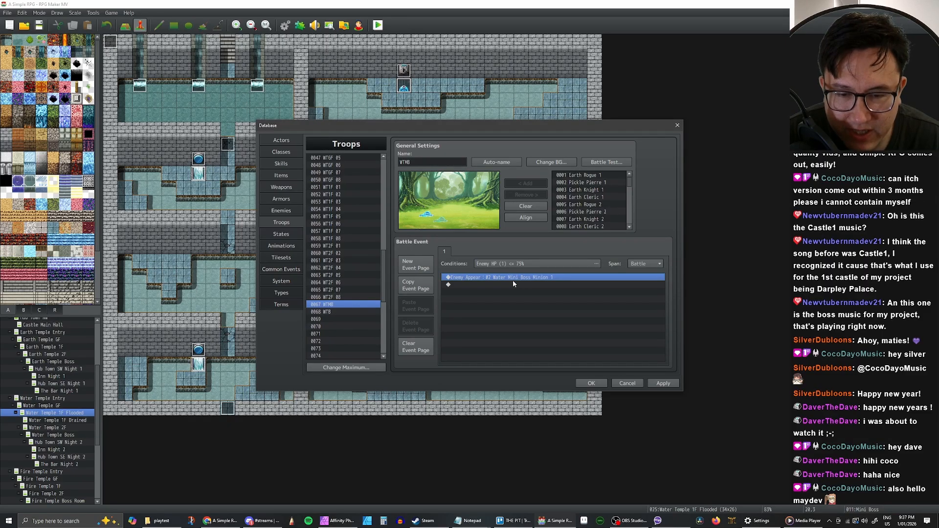
pyautogui.click(491, 285)
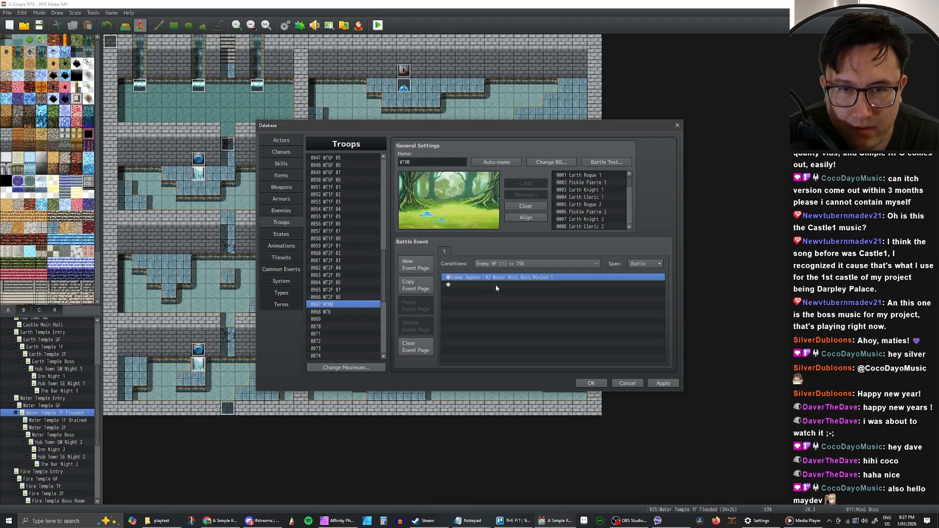
pyautogui.click(493, 280)
pyautogui.click(465, 285)
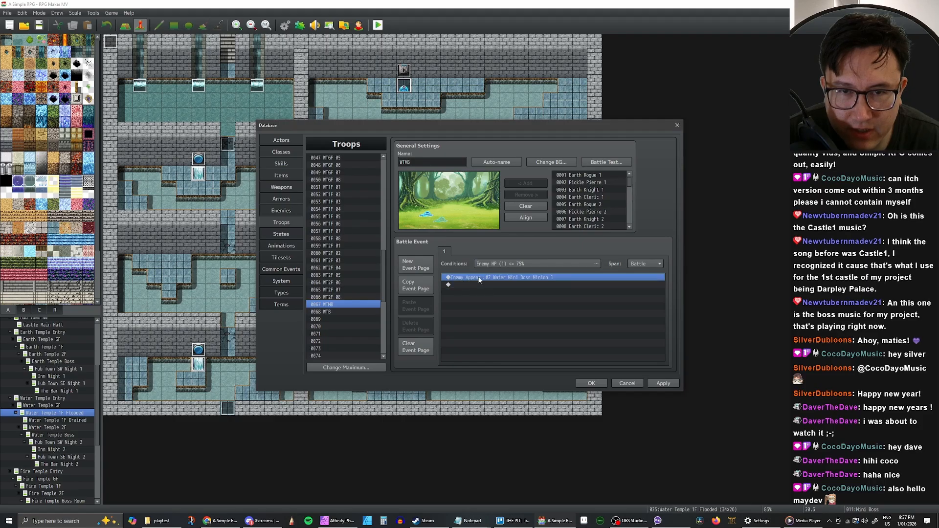
# Add a Show Battle Animation command below Enemy Appear, playing Water One 1 on #2 Water Mini Boss Minion 1.
pyautogui.rightClick(465, 277)
pyautogui.press('Escape')
pyautogui.rightClick(464, 283)
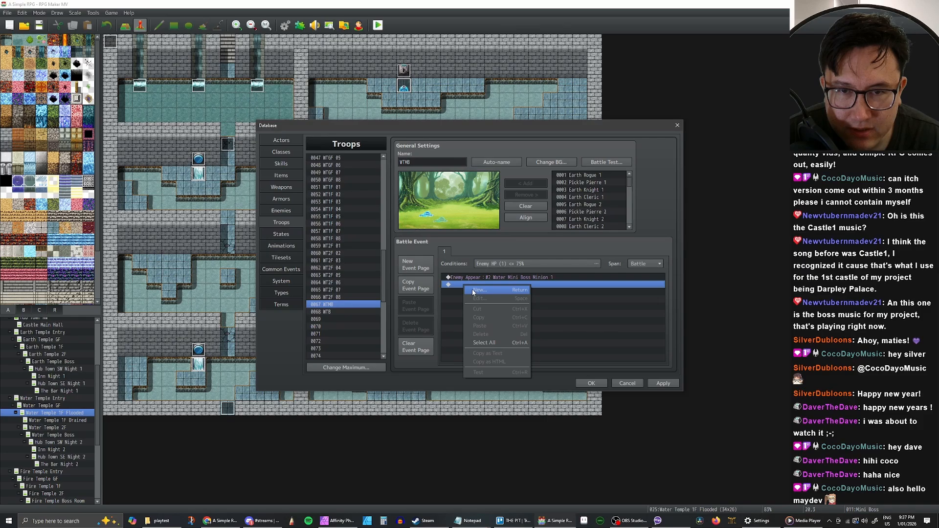
pyautogui.click(471, 289)
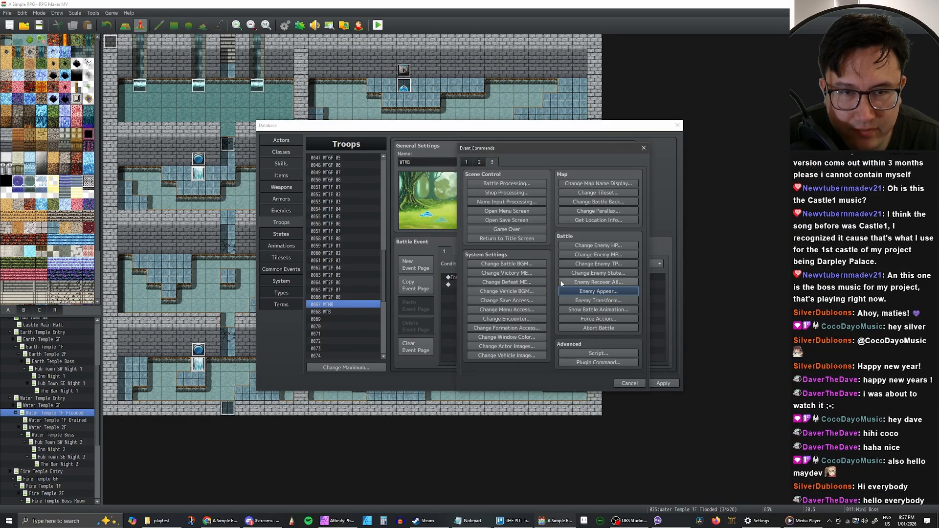
pyautogui.click(601, 311)
pyautogui.click(562, 254)
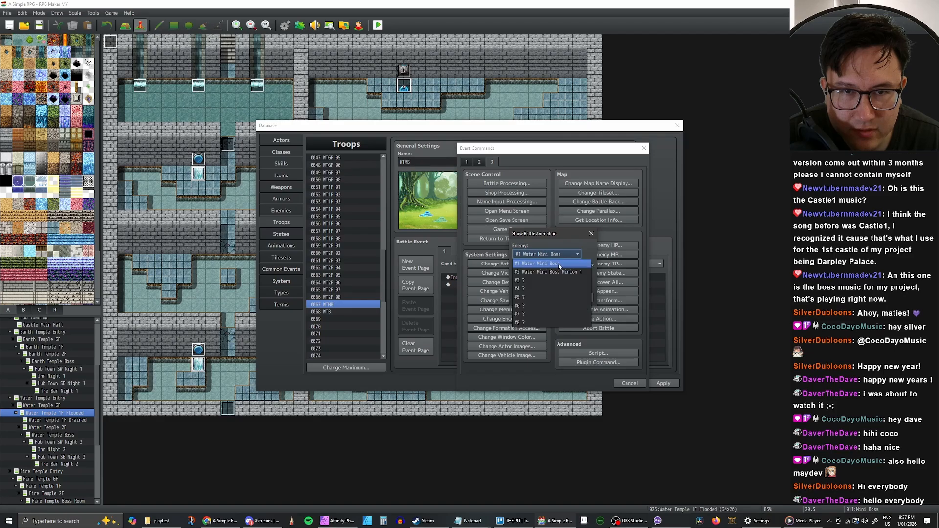
pyautogui.click(557, 272)
pyautogui.click(565, 285)
pyautogui.scroll(-18, 563, 328)
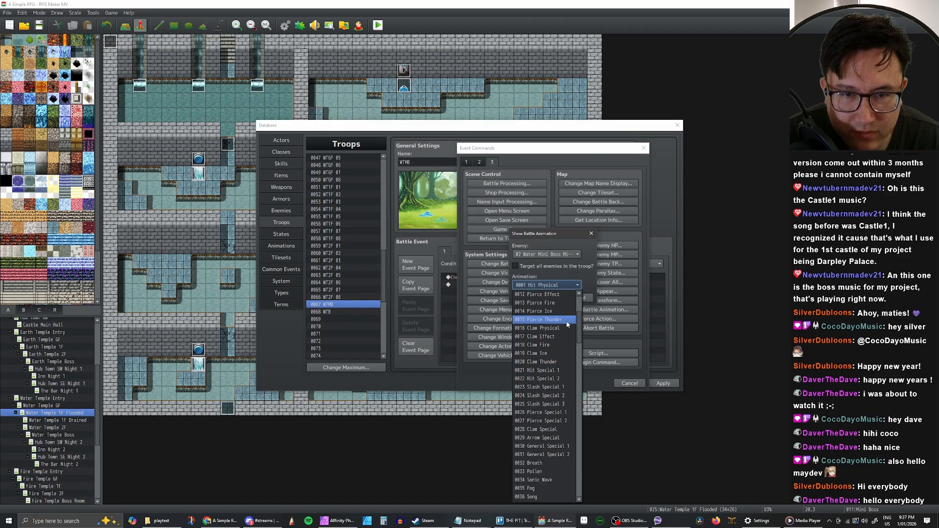
pyautogui.scroll(-5, 553, 337)
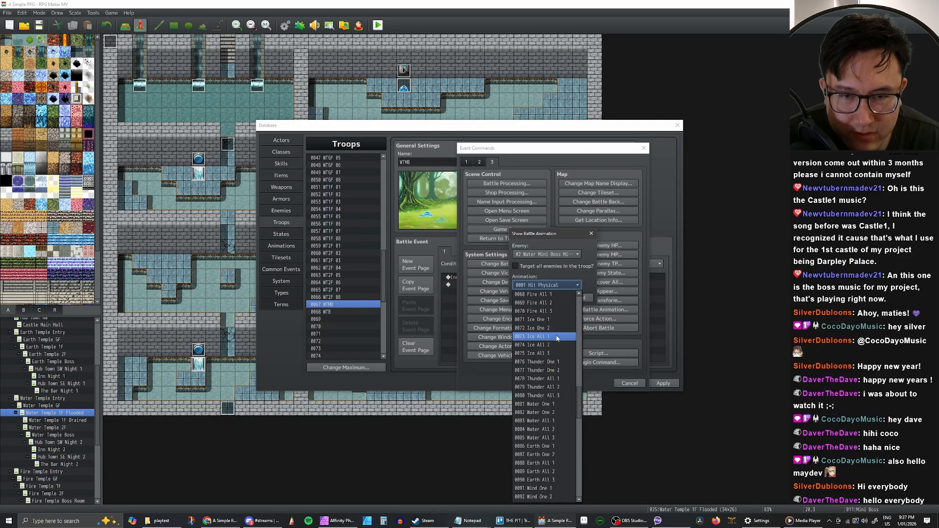
pyautogui.click(550, 354)
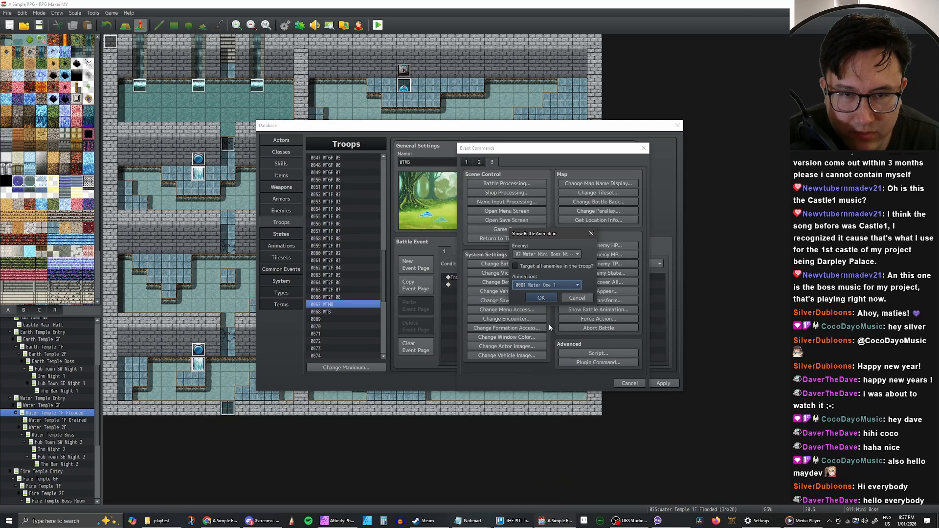
pyautogui.click(545, 298)
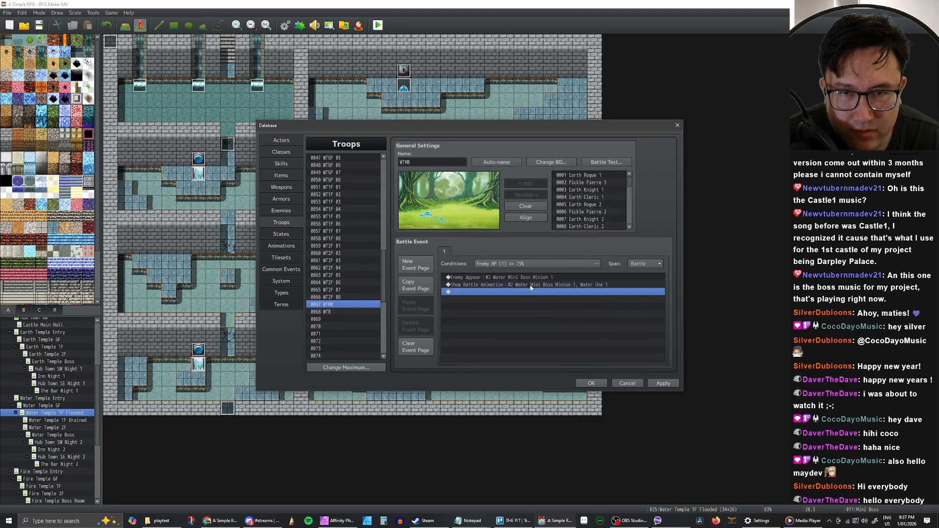
# Copy the Wait 30 frames command from the ETB troop, paste it above Enemy Appear in the WTMB troop, and apply the changes.
pyautogui.click(531, 286)
pyautogui.click(531, 278)
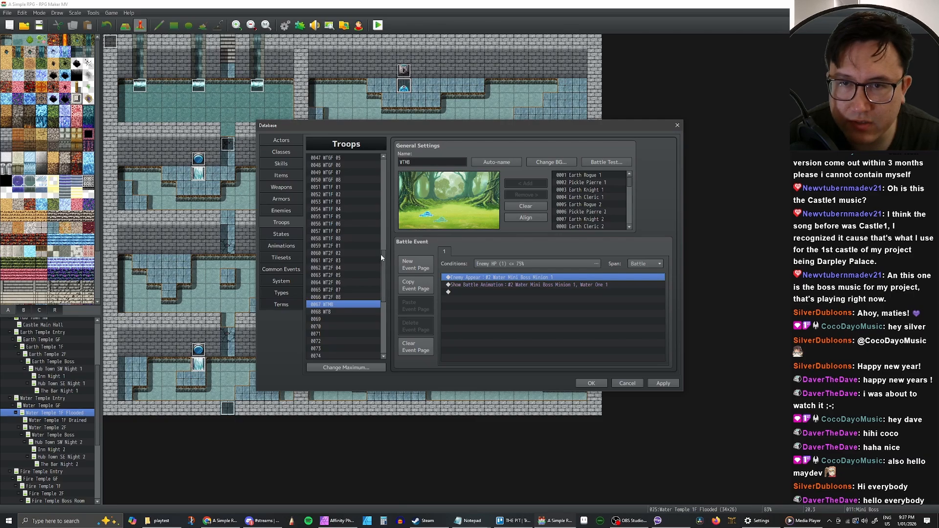
pyautogui.moveTo(380, 254); pyautogui.dragTo(384, 161)
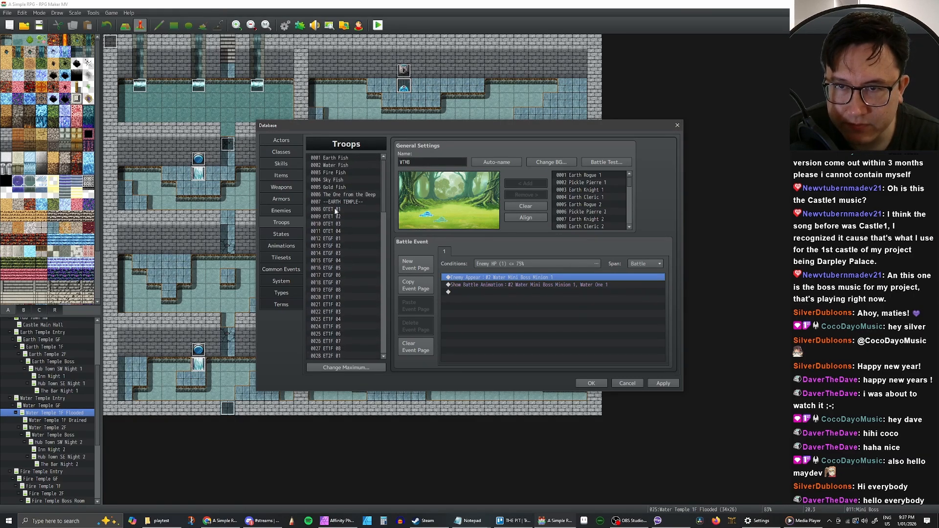
pyautogui.scroll(-4, 376, 211)
pyautogui.scroll(-2, 377, 210)
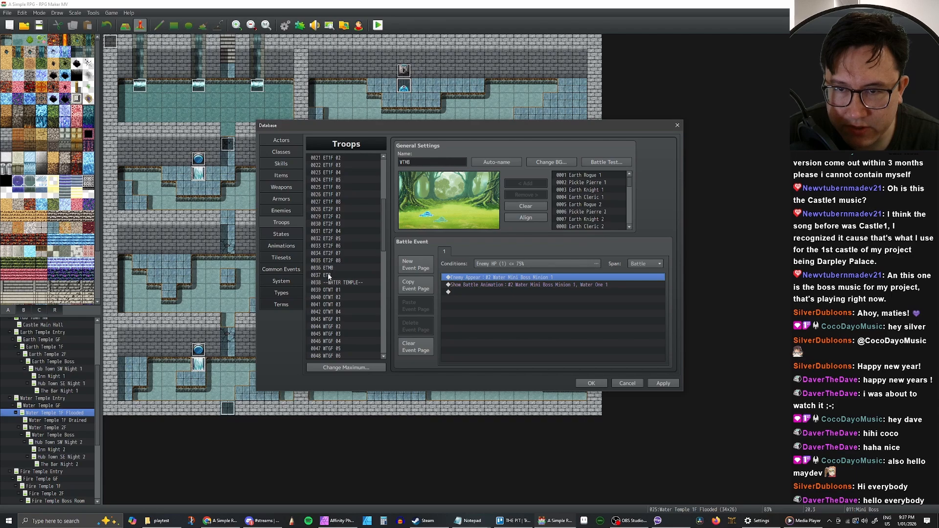
pyautogui.click(328, 275)
pyautogui.click(478, 278)
pyautogui.scroll(-8, 348, 254)
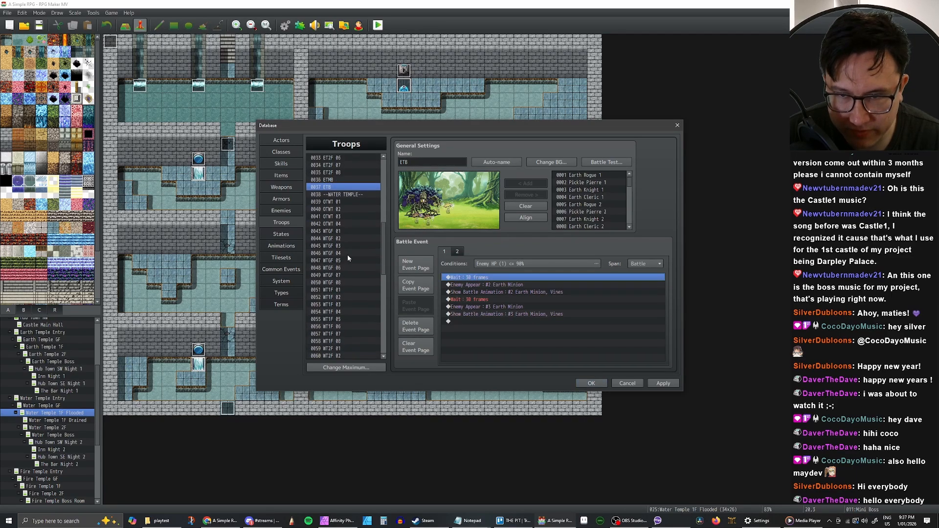
pyautogui.click(335, 312)
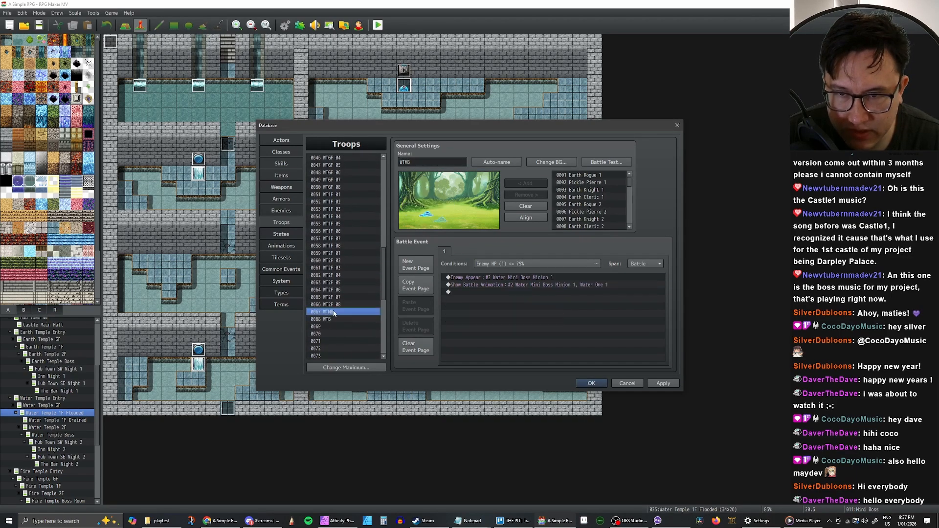
pyautogui.click(478, 278)
pyautogui.hotkey('ctrl', 'v')
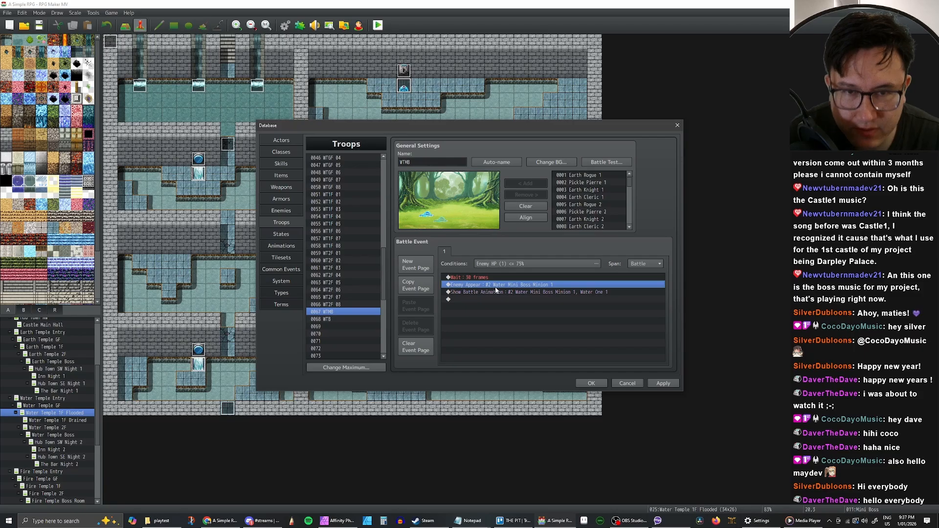
pyautogui.click(496, 292)
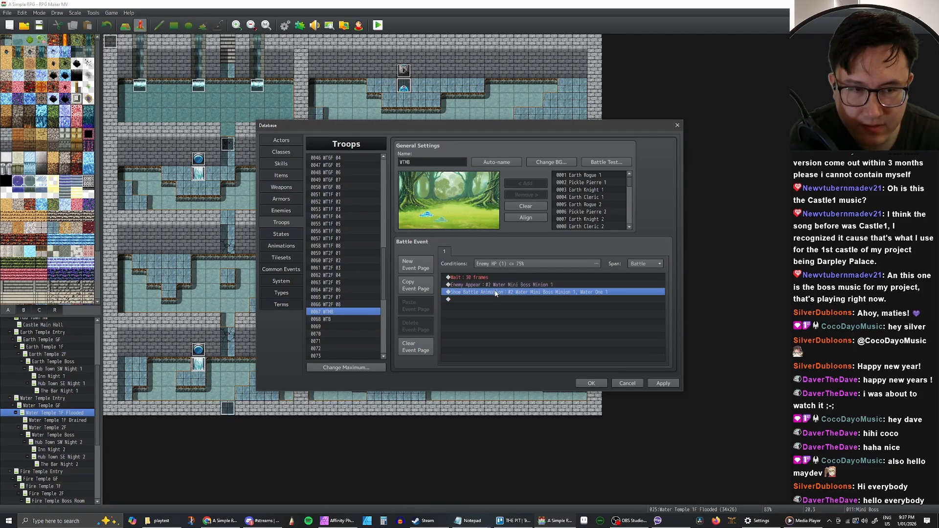
pyautogui.click(522, 286)
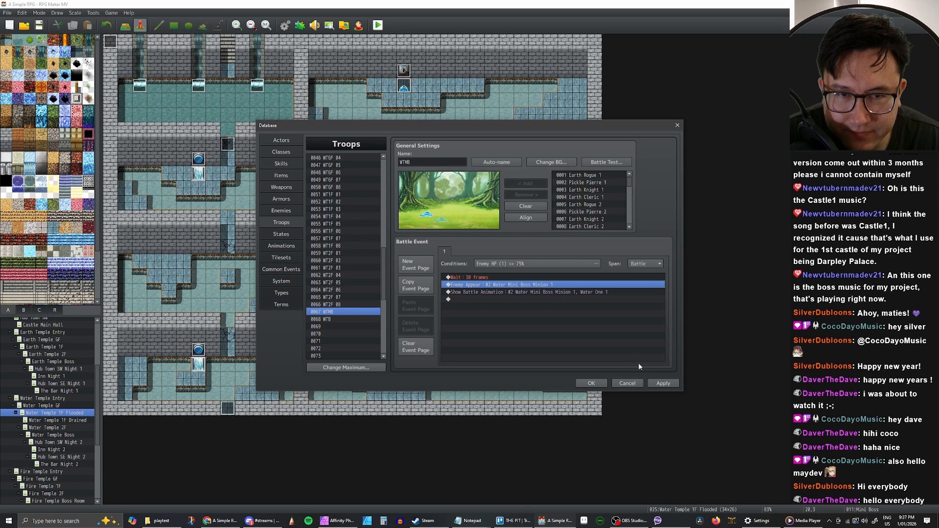
pyautogui.click(664, 383)
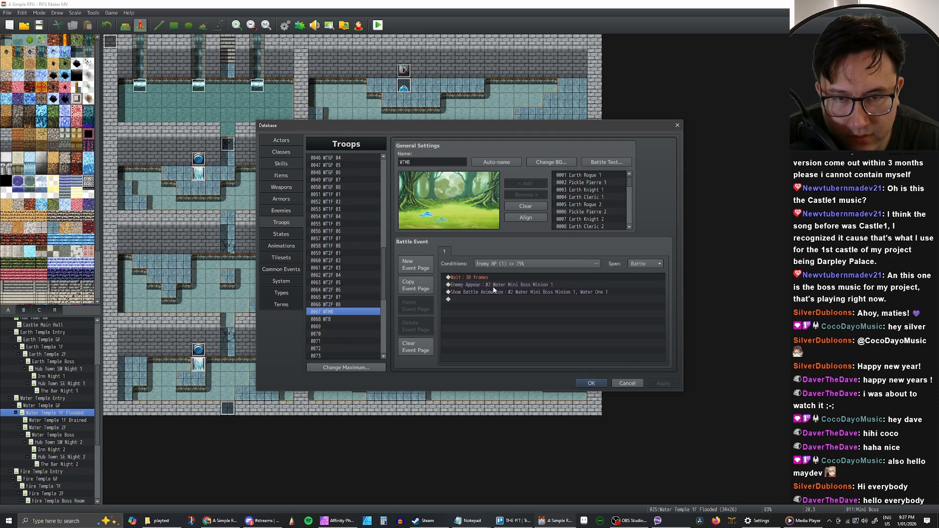
# Add a second event page to WTMB that runs when #1 Water Mini Boss is at 50% HP or below.
pyautogui.click(422, 272)
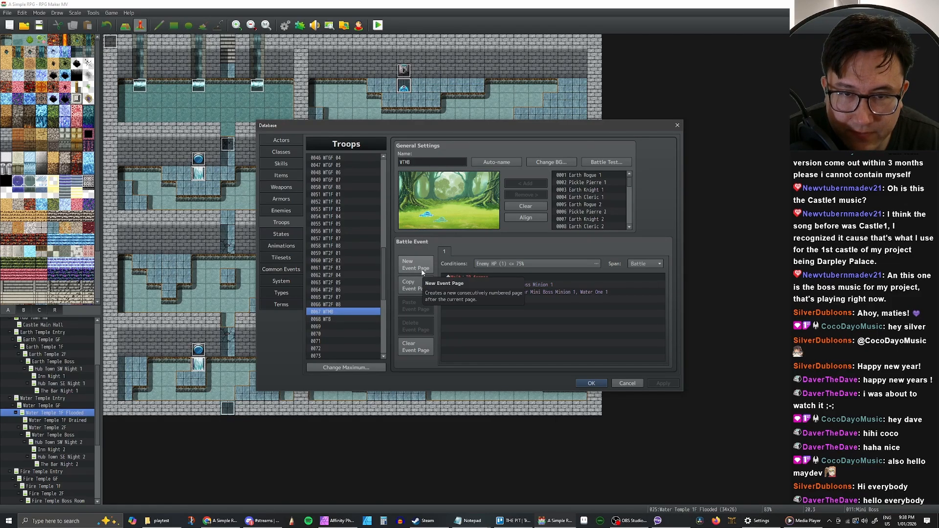
pyautogui.click(518, 265)
pyautogui.click(453, 299)
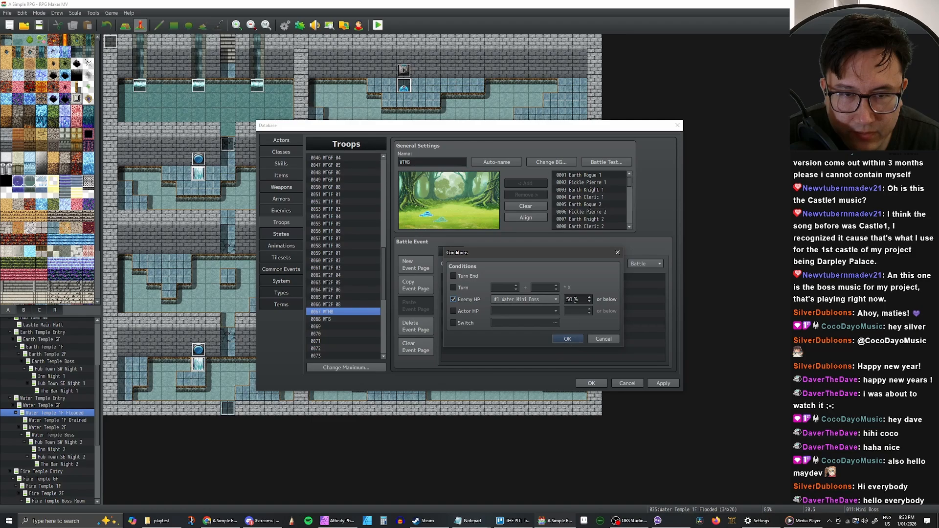
pyautogui.click(567, 339)
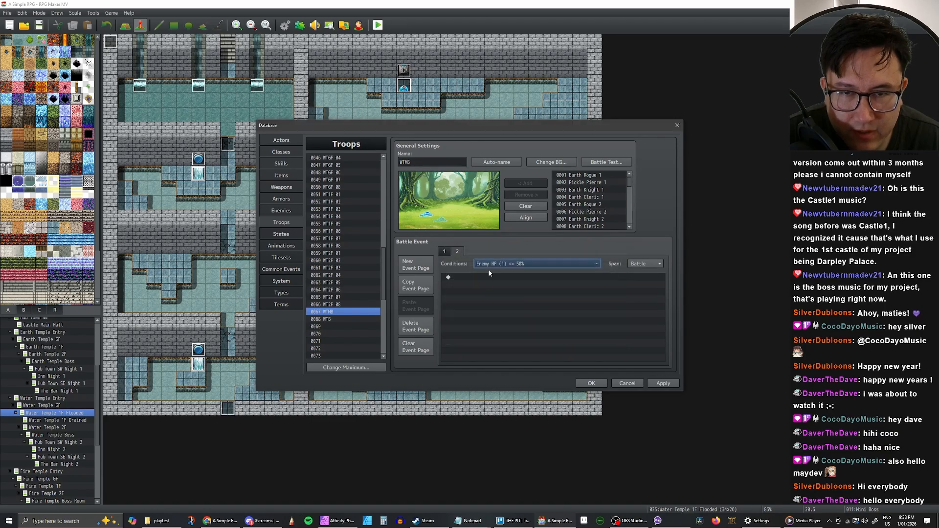
# Compare WTMB's event pages with the conditions and commands on both ETB event pages, and return to WTMB's second page.
pyautogui.click(445, 252)
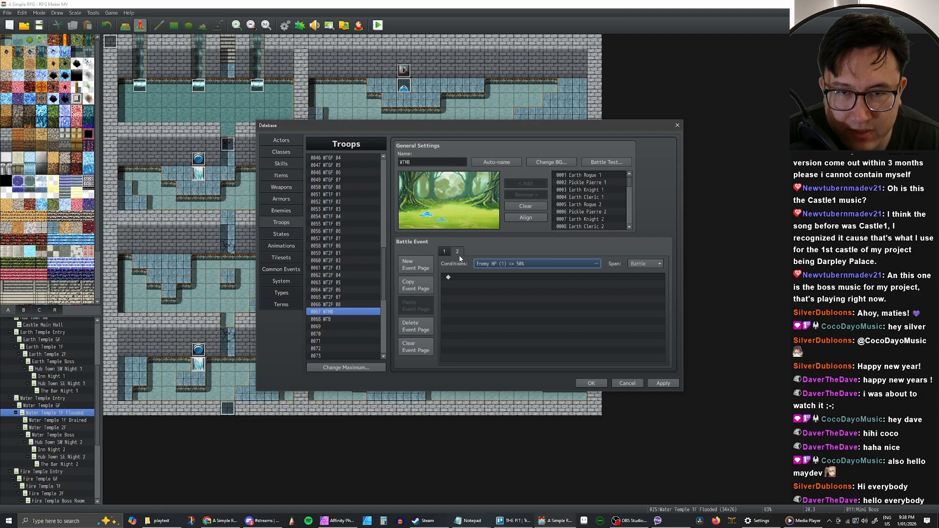
pyautogui.click(442, 253)
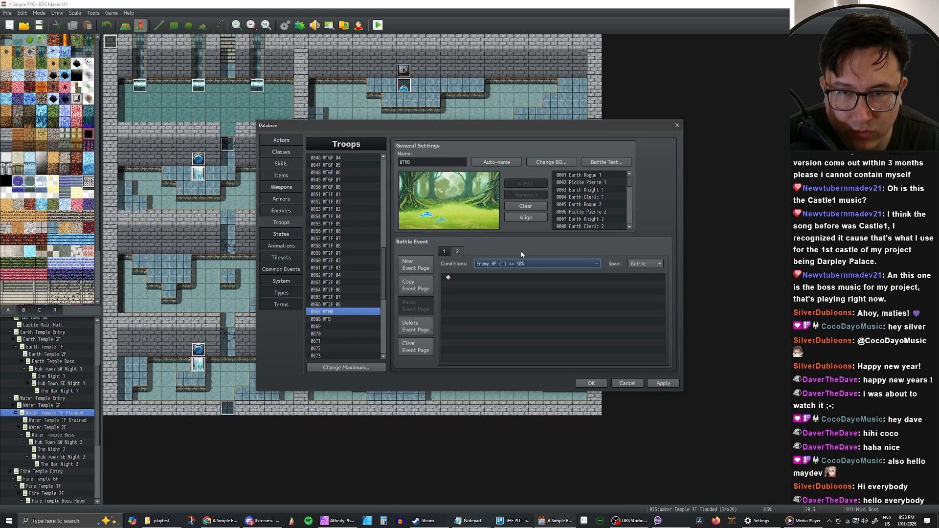
pyautogui.click(458, 252)
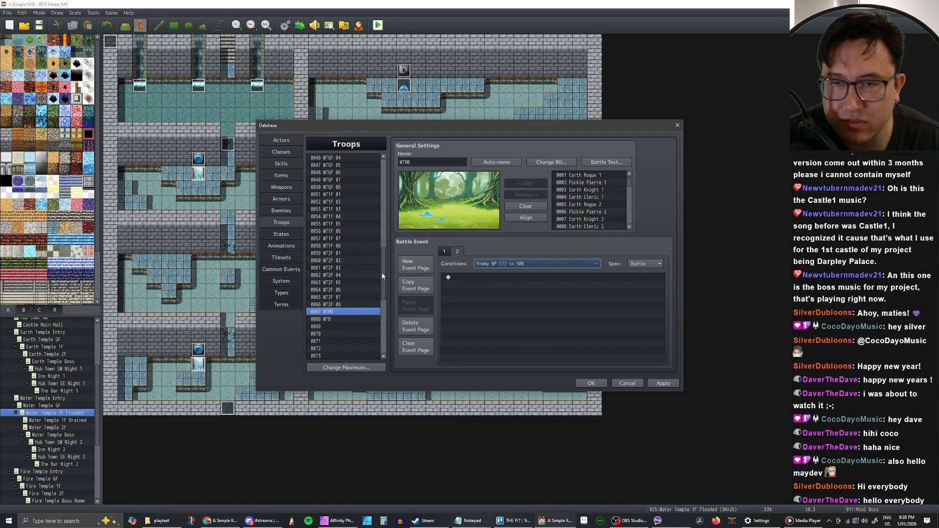
pyautogui.moveTo(383, 276); pyautogui.dragTo(338, 230)
pyautogui.click(328, 229)
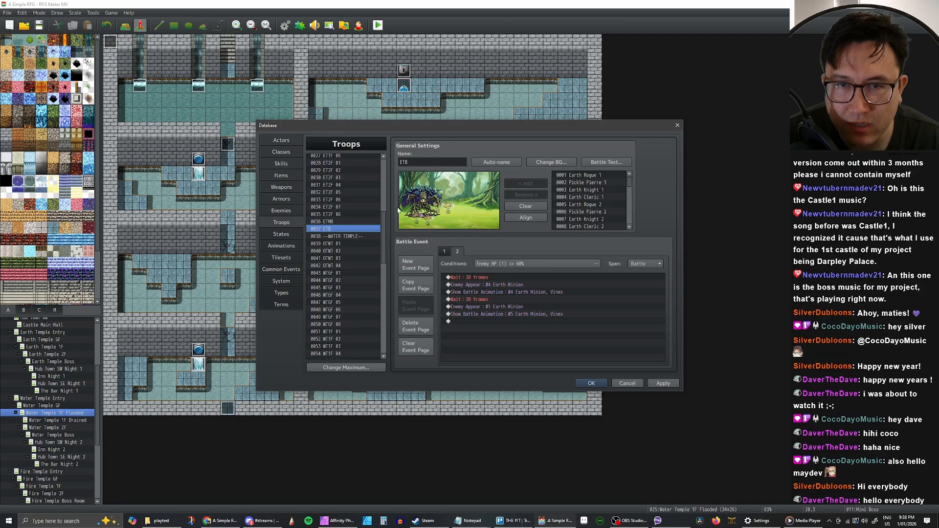
pyautogui.click(445, 252)
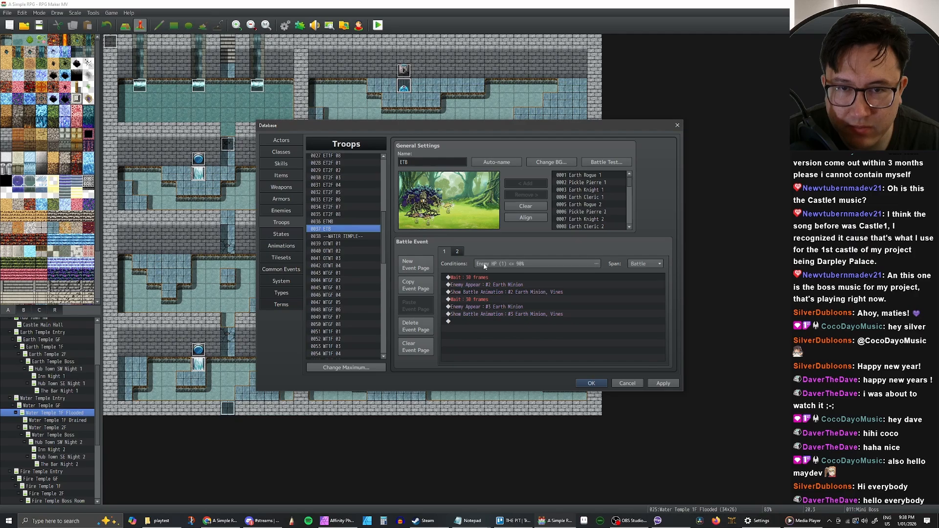
pyautogui.scroll(-8, 346, 244)
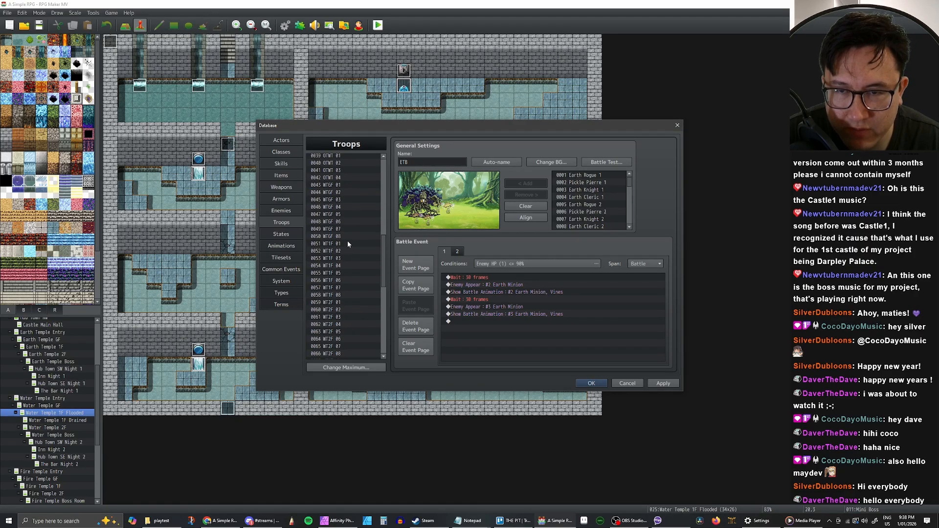
pyautogui.click(325, 274)
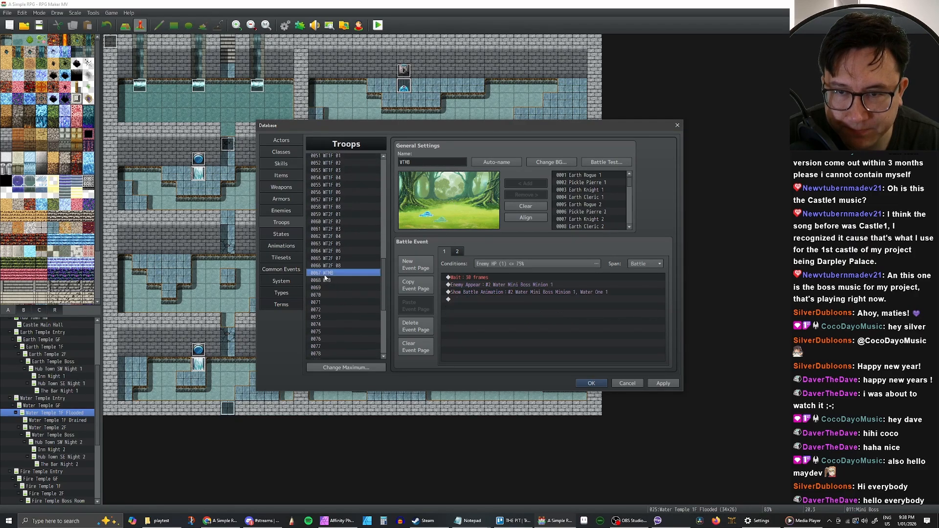
pyautogui.click(460, 253)
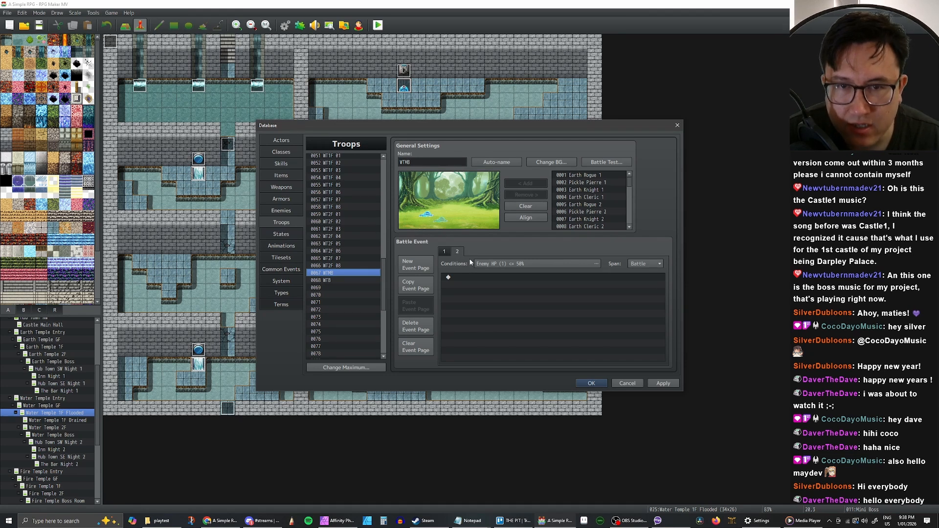
# Add a third event page to WTMB that runs when #2 Water Mini Boss Minion 1 is at 50% HP or below.
pyautogui.click(415, 266)
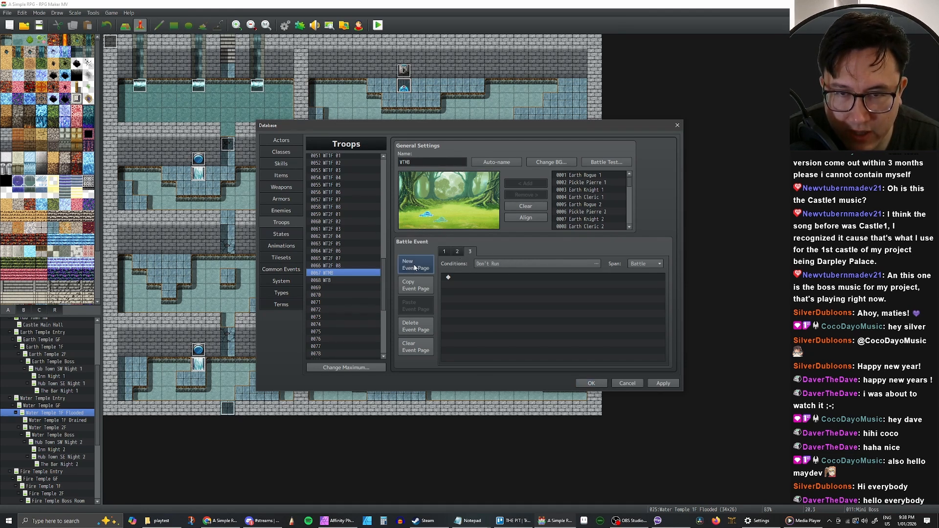
pyautogui.click(489, 263)
pyautogui.click(454, 300)
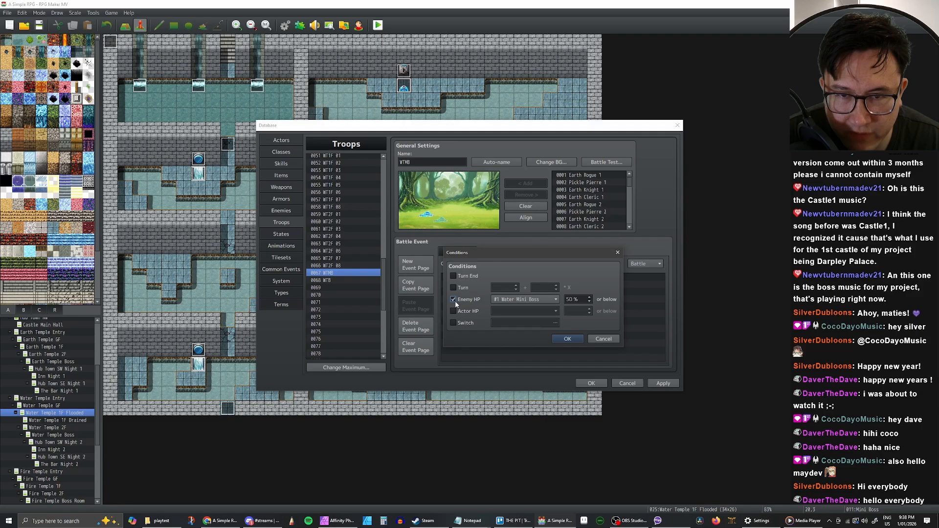
pyautogui.click(554, 301)
pyautogui.click(542, 317)
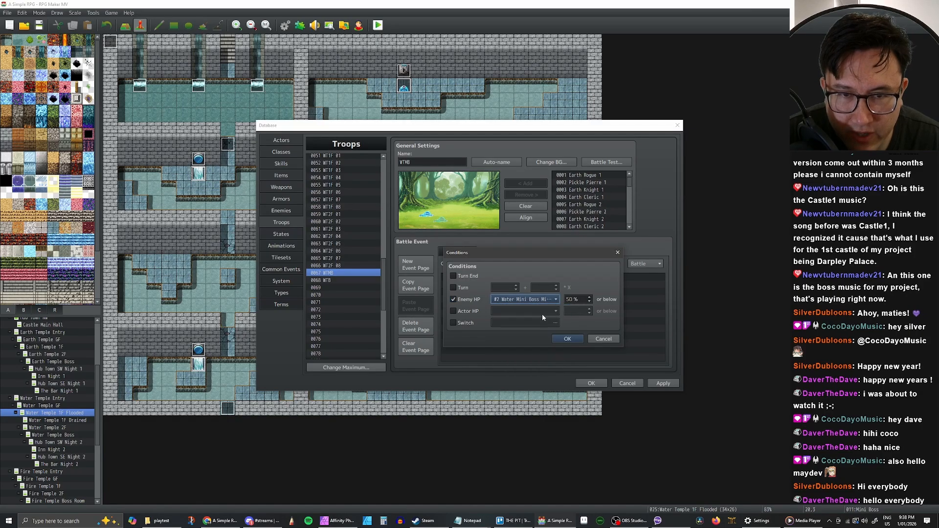
pyautogui.doubleClick(574, 300)
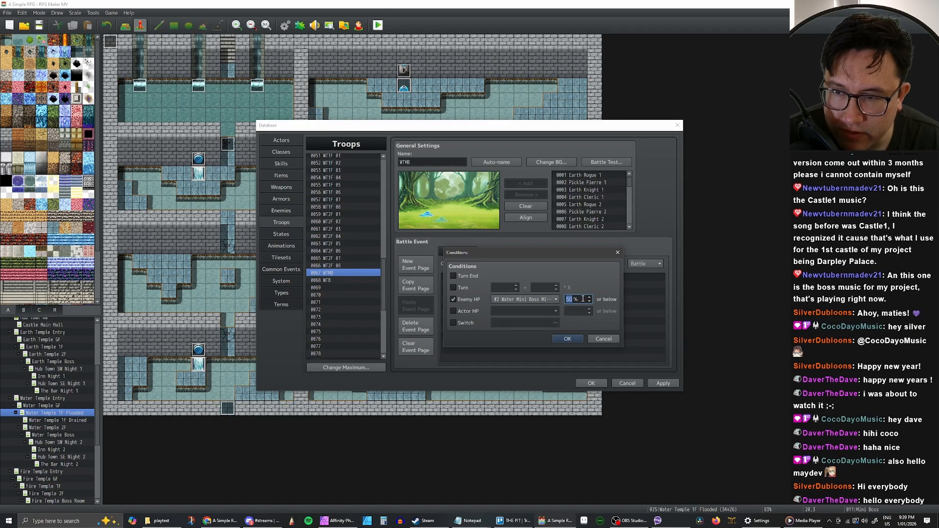
pyautogui.click(568, 339)
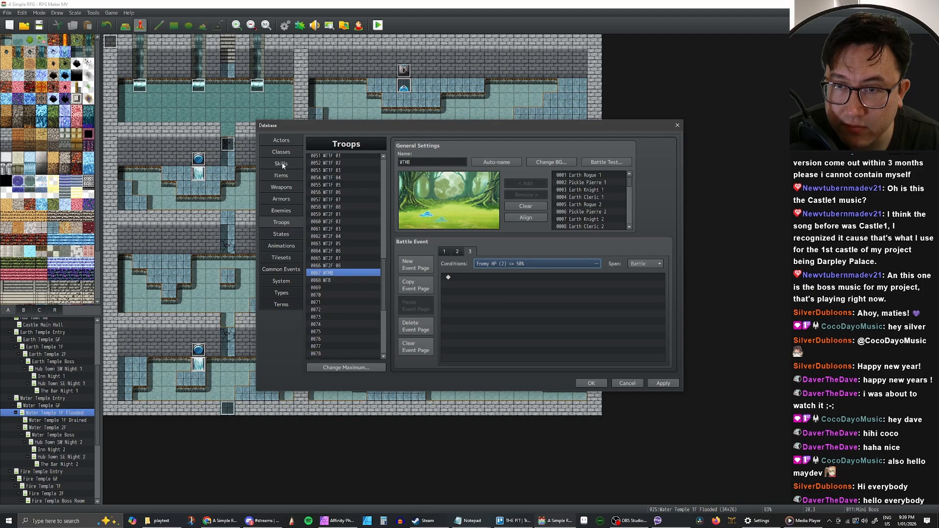
# Compare the Max HP of Water Mini Boss and its three minions in the enemy data, and return to the WTMB troop.
pyautogui.click(282, 211)
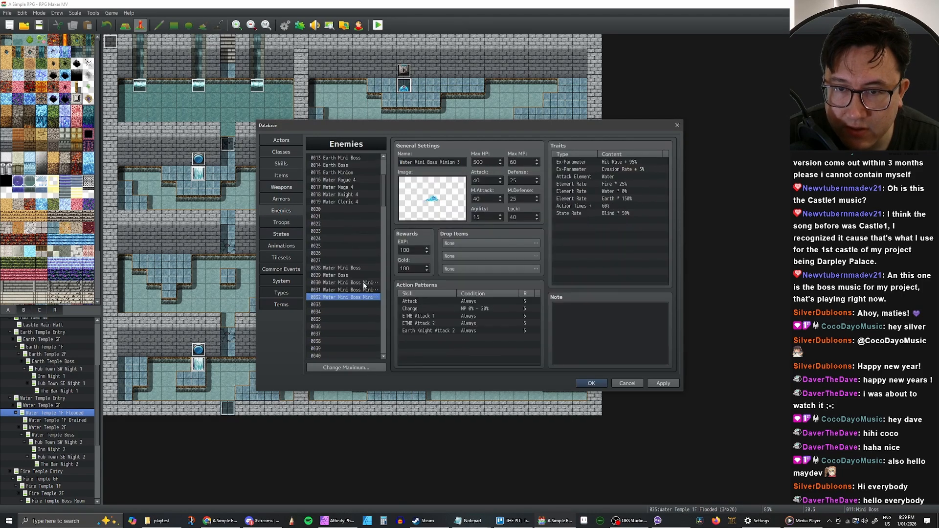
pyautogui.click(358, 283)
pyautogui.click(351, 291)
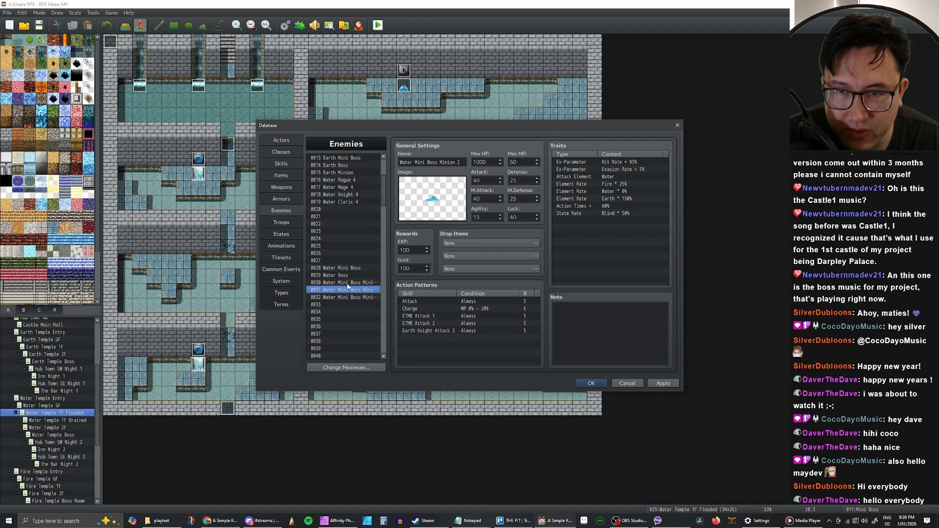
pyautogui.click(350, 283)
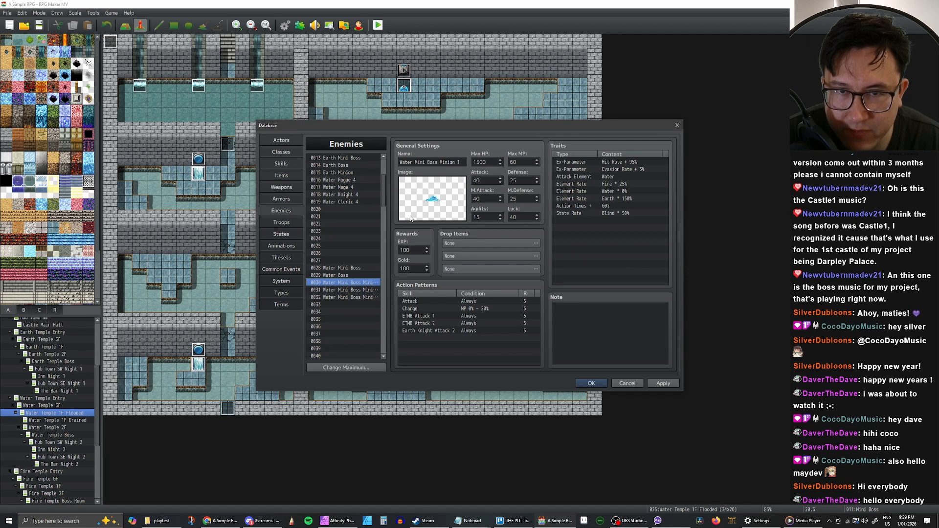
pyautogui.click(343, 268)
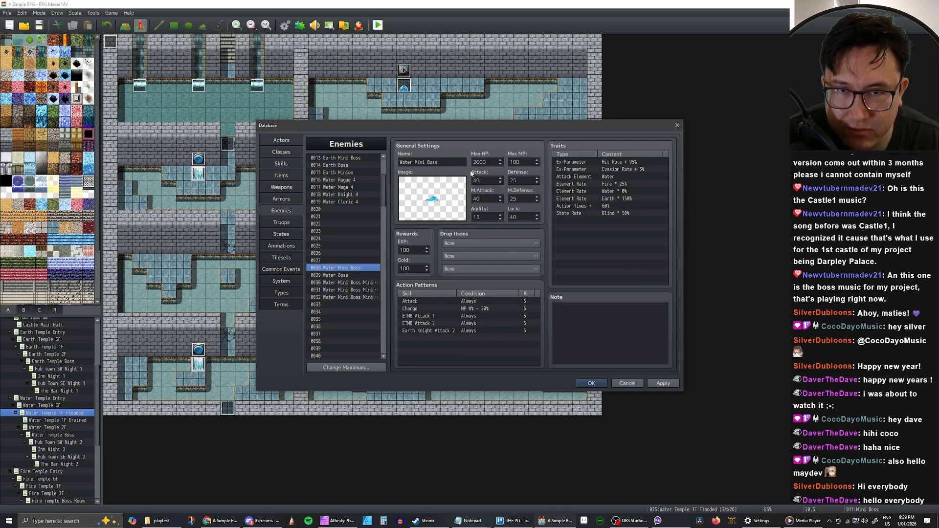
pyautogui.click(358, 291)
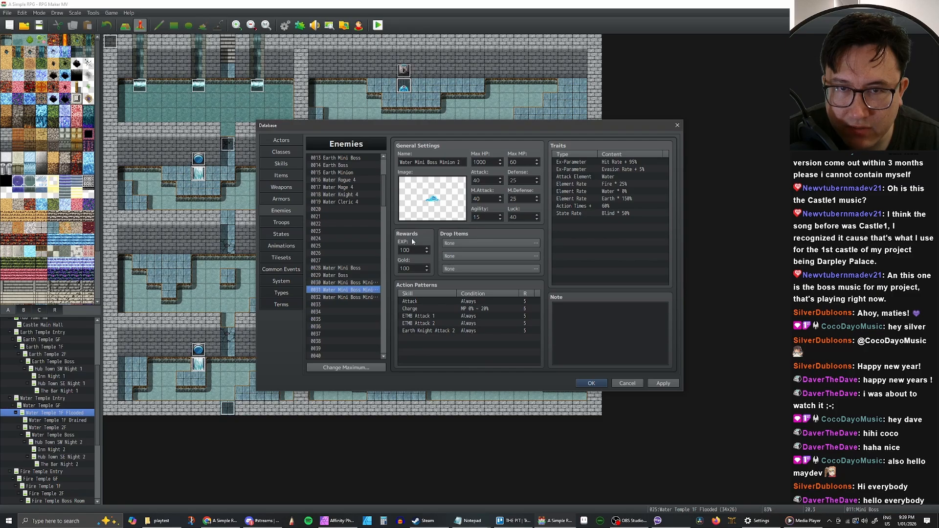
pyautogui.click(354, 267)
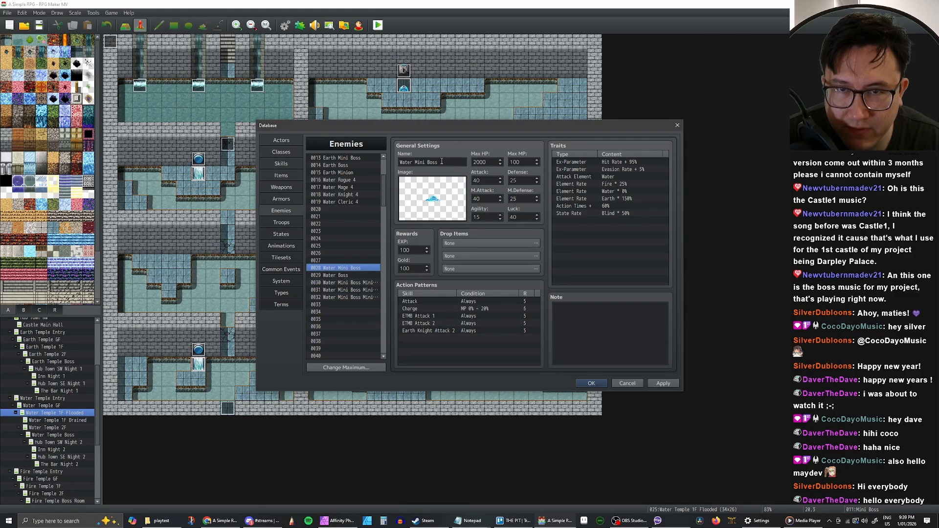
pyautogui.click(359, 283)
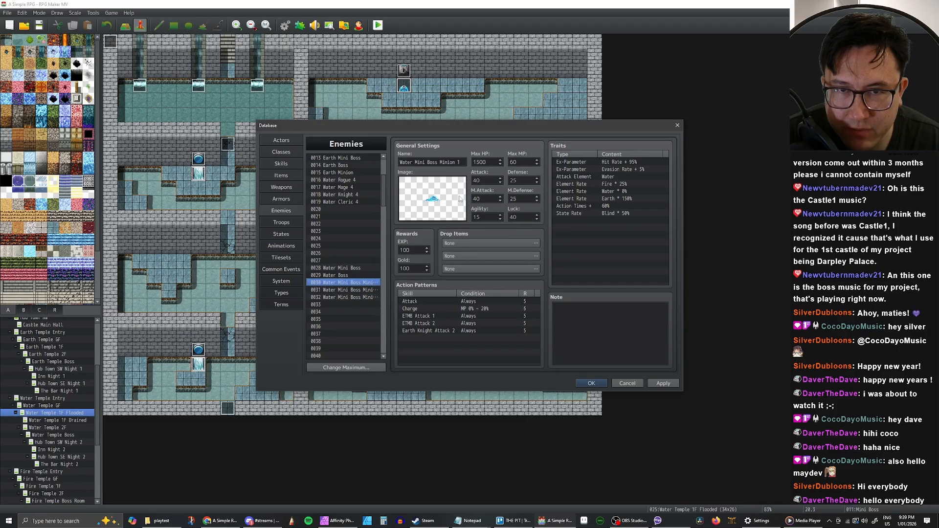
pyautogui.click(282, 222)
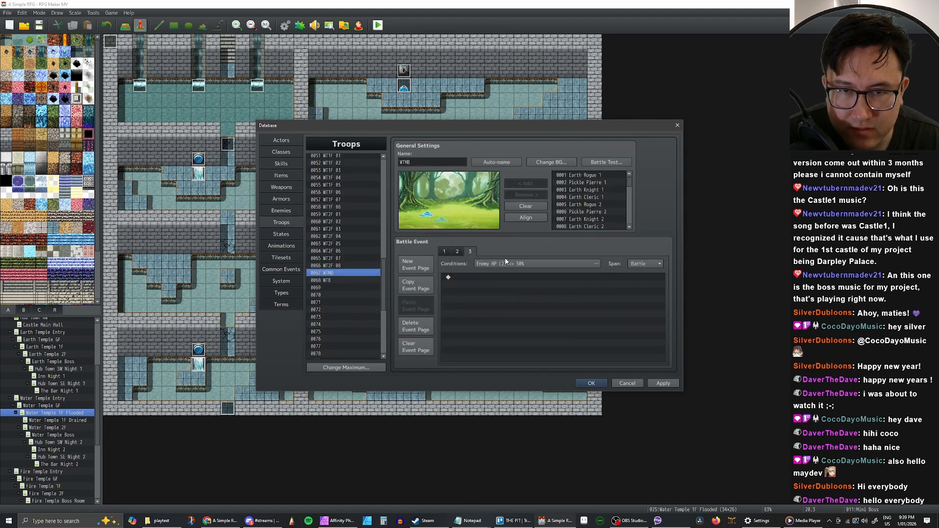
# Set the third event page's Enemy HP condition for #2 Water Mini Boss Minion 1 to 66% or below.
pyautogui.click(596, 264)
pyautogui.doubleClick(570, 299)
pyautogui.write('66')
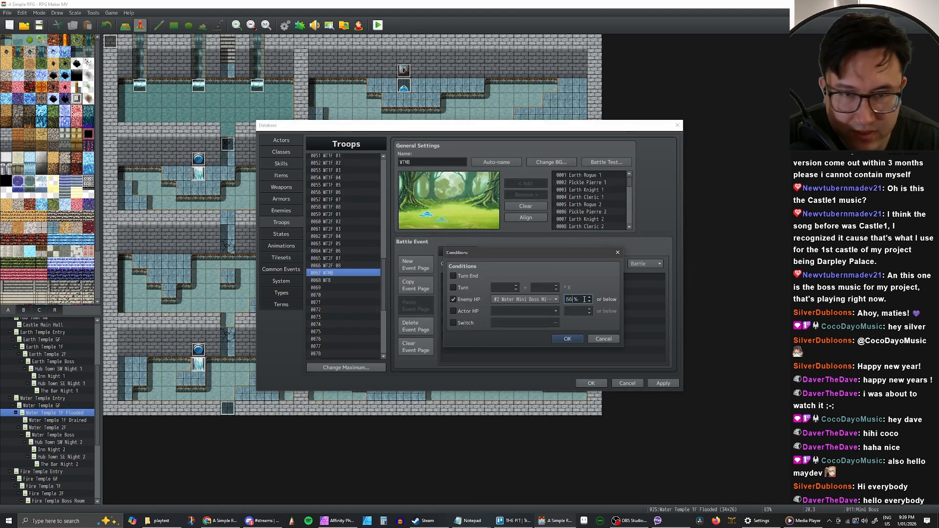
pyautogui.click(567, 339)
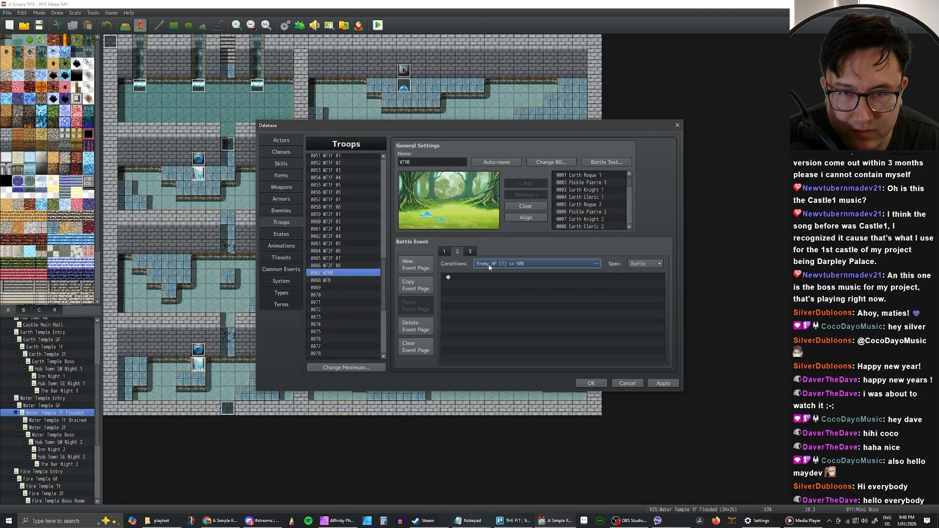
# Review the conditions and commands on WTMB's three event pages against the enemies placed in the troop.
pyautogui.click(457, 251)
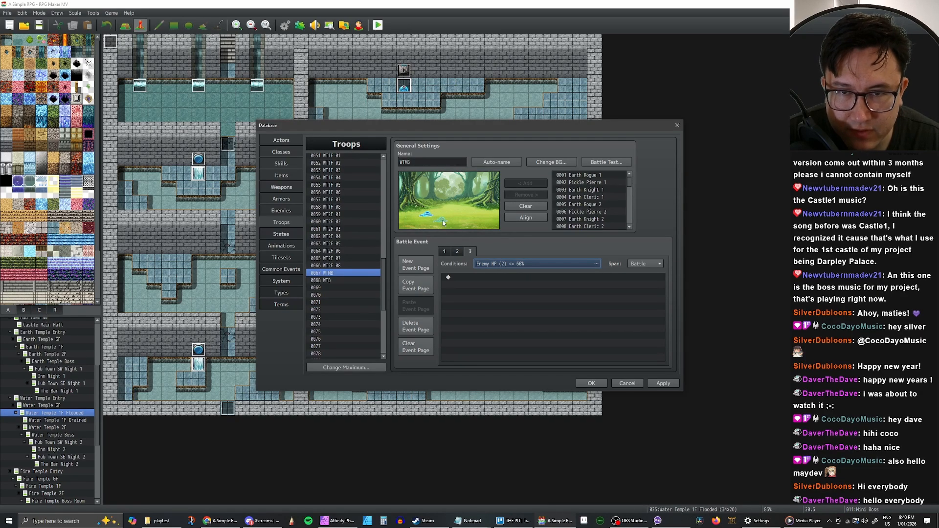
pyautogui.click(444, 252)
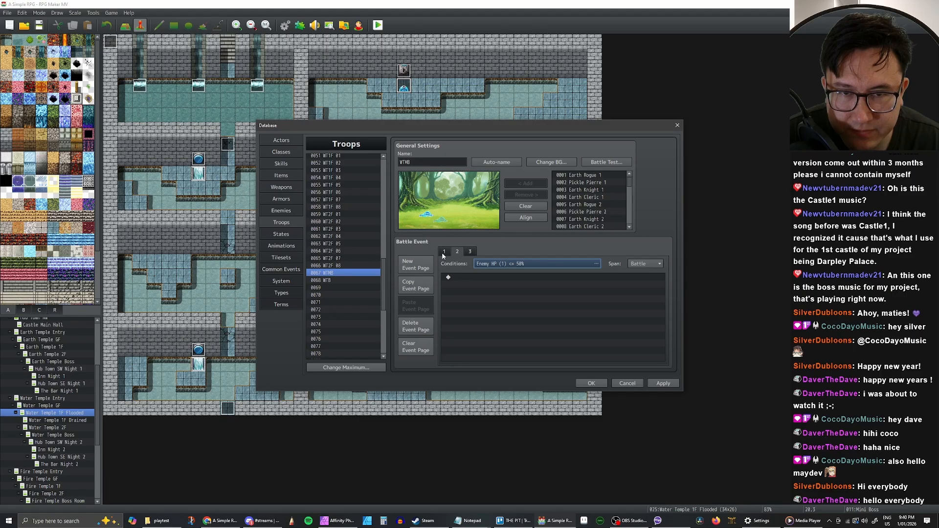
pyautogui.click(458, 252)
pyautogui.click(468, 251)
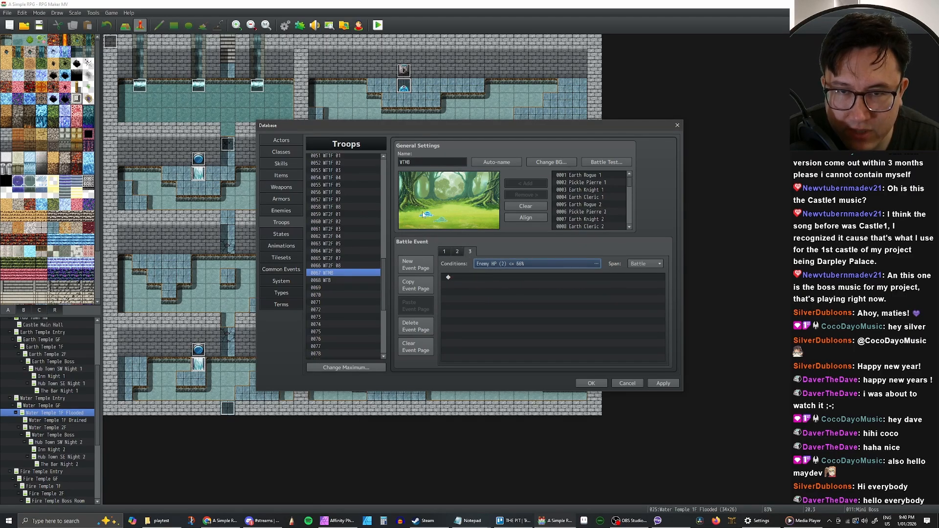
pyautogui.press('Left')
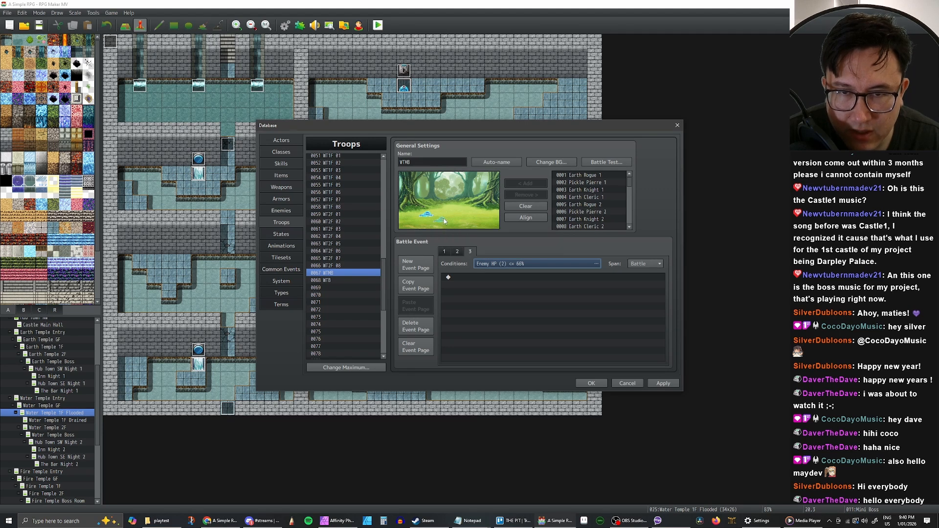
pyautogui.click(457, 252)
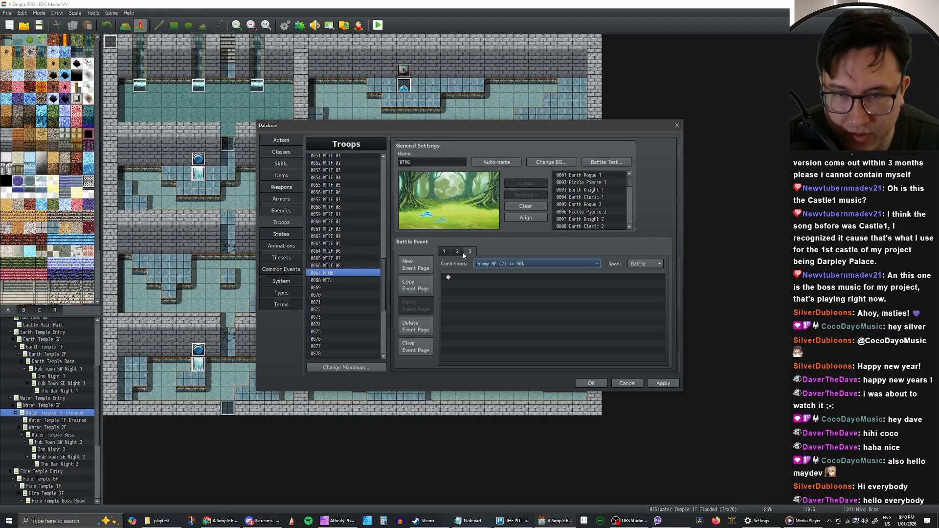
# Copy the Wait, Enemy Appear and Show Battle Animation commands from WTMB's first event page and paste them into its second page.
pyautogui.click(448, 253)
pyautogui.click(470, 278)
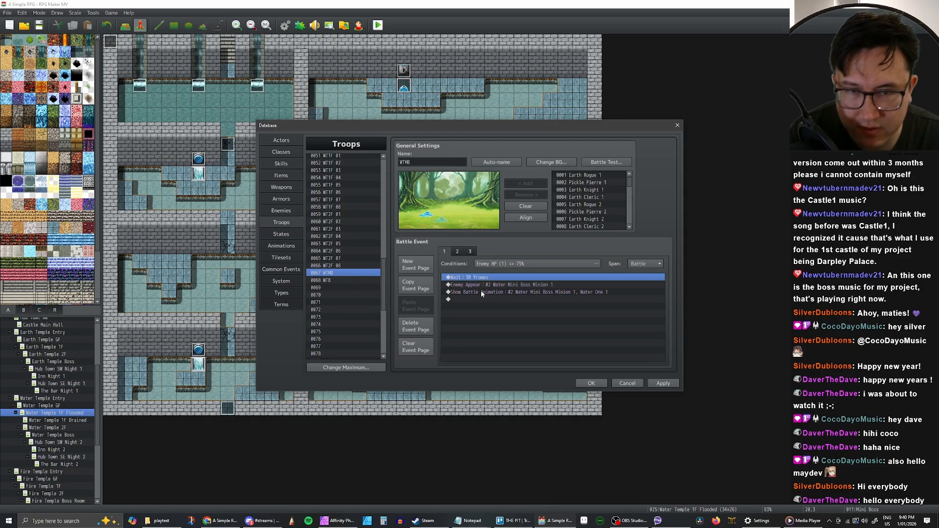
pyautogui.keyDown('shift'); pyautogui.click(481, 292); pyautogui.keyUp('shift')
pyautogui.hotkey('ctrl', 'c')
pyautogui.click(458, 252)
pyautogui.click(473, 278)
pyautogui.hotkey('ctrl', 'v')
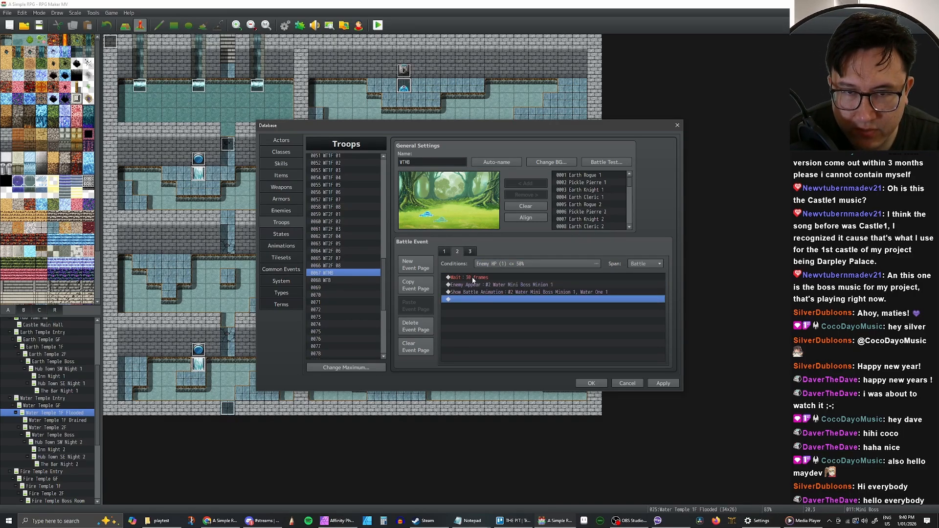
pyautogui.click(490, 286)
pyautogui.doubleClick(490, 286)
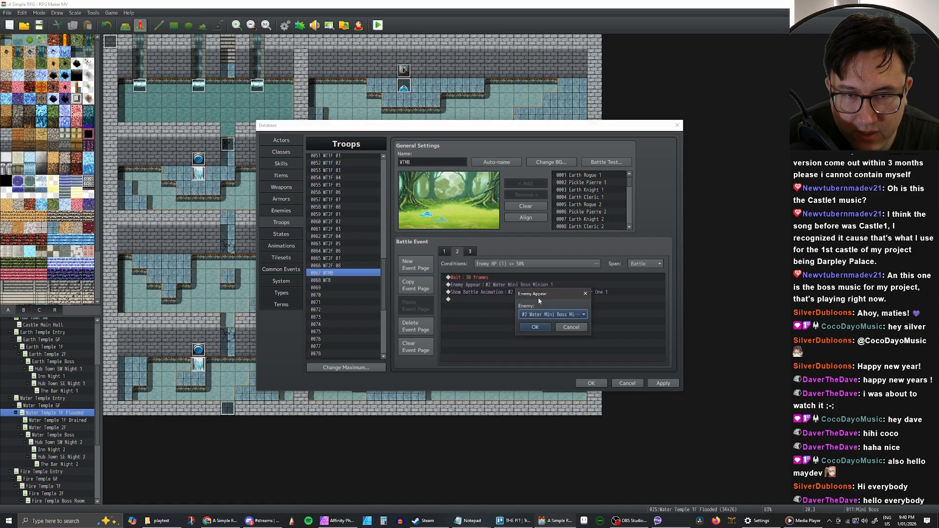
pyautogui.click(557, 314)
pyautogui.click(557, 315)
pyautogui.press('Return')
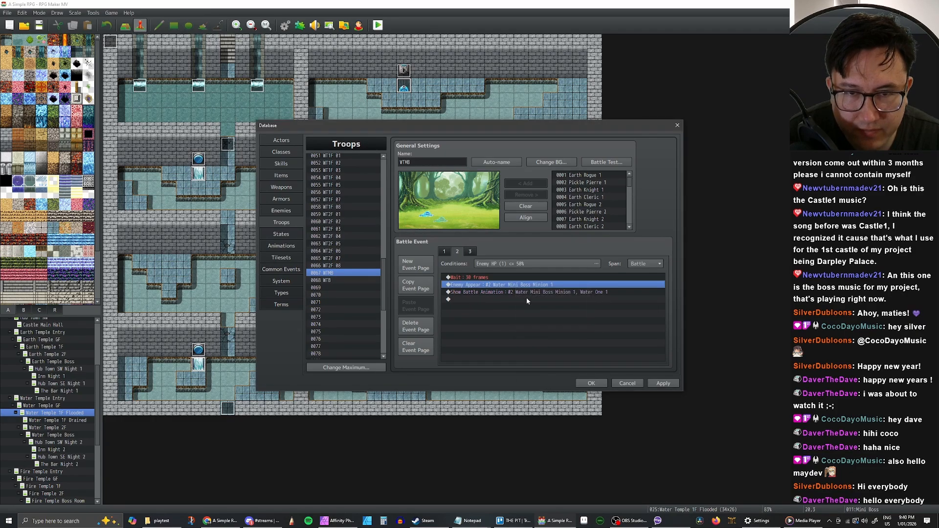
# Add Water Mini Boss Minion 2 to the WTMB troop and place it just below the boss in the battle scene.
pyautogui.scroll(-5, 589, 206)
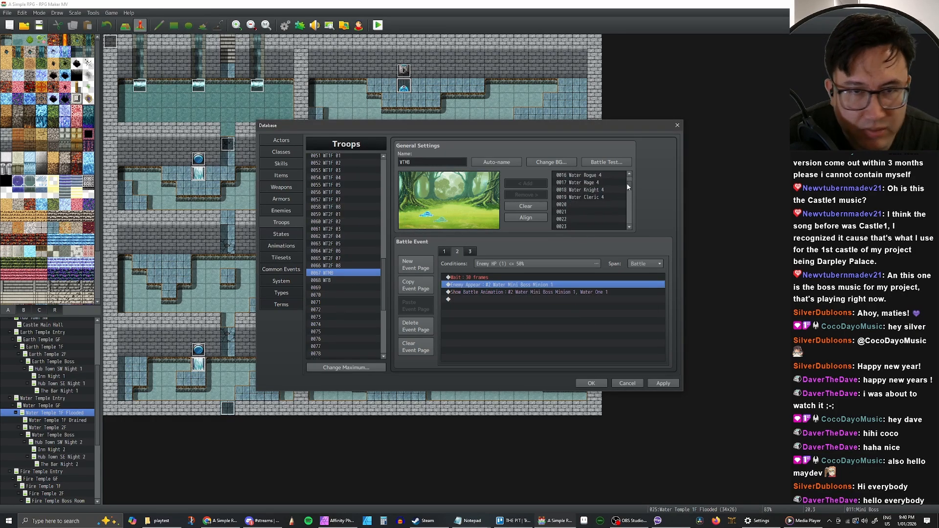
pyautogui.scroll(-3, 630, 190)
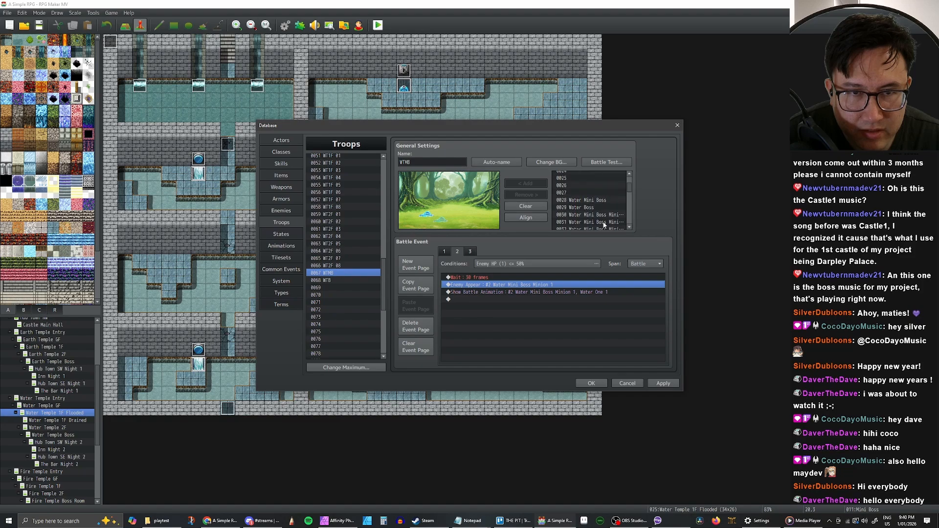
pyautogui.click(602, 208)
pyautogui.click(535, 185)
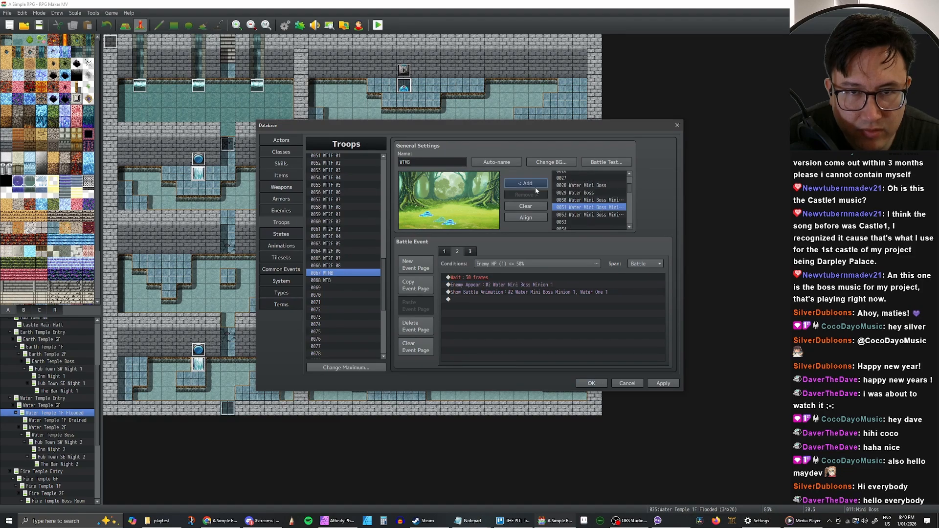
pyautogui.click(451, 225)
pyautogui.moveTo(451, 225); pyautogui.dragTo(414, 223)
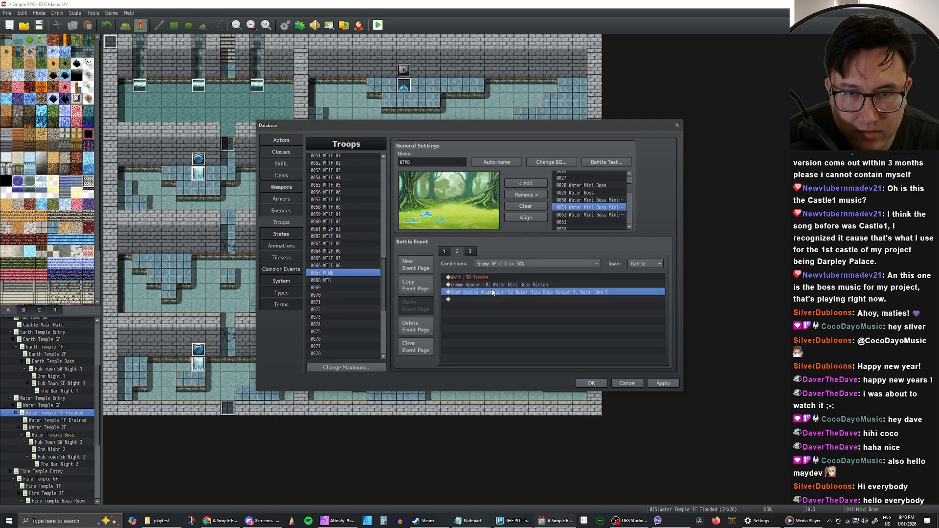
# Retarget the second page's Enemy Appear and Show Battle Animation commands to #3 Water Mini Boss Minion 2, and apply the changes.
pyautogui.doubleClick(532, 285)
pyautogui.click(565, 314)
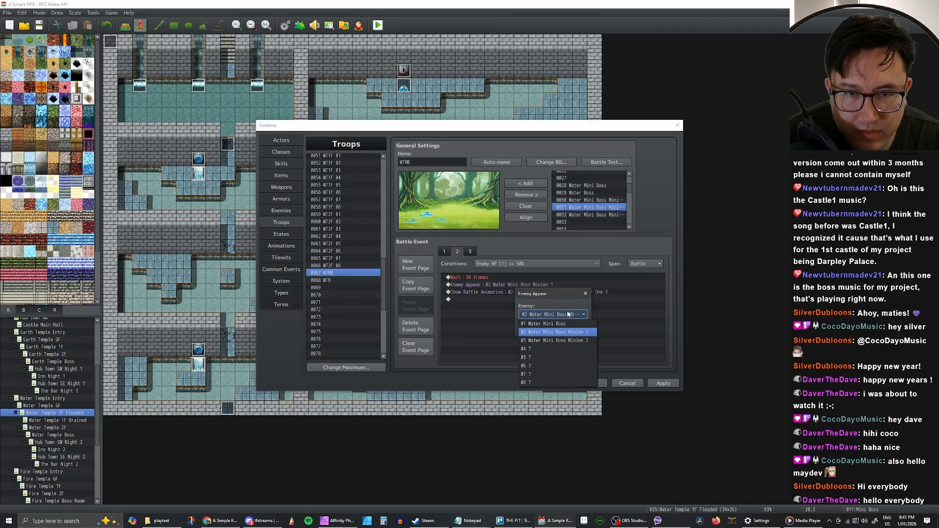
pyautogui.click(548, 337)
pyautogui.click(535, 327)
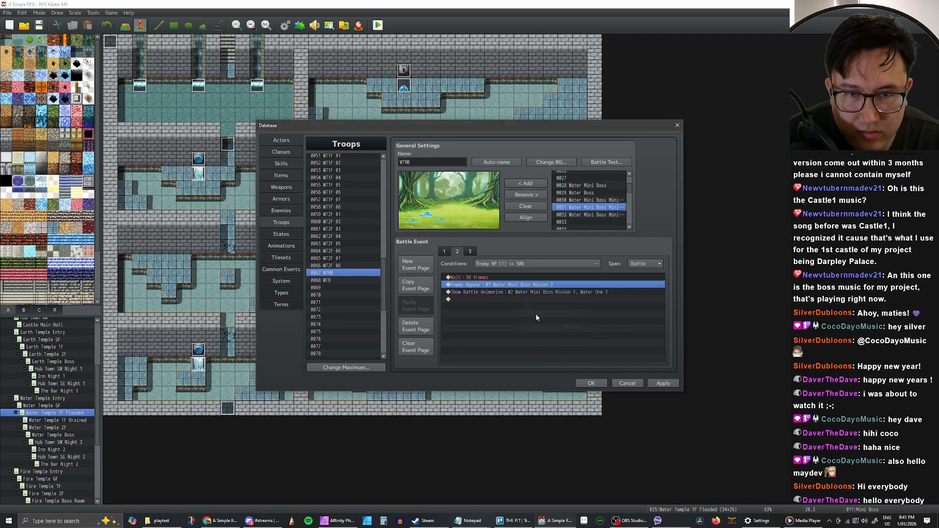
pyautogui.doubleClick(527, 291)
pyautogui.click(547, 299)
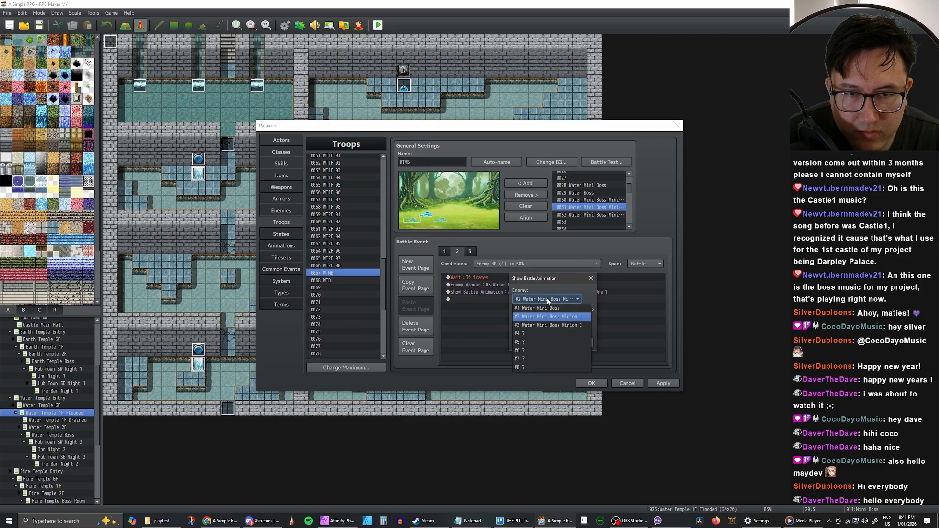
pyautogui.click(547, 323)
pyautogui.click(541, 342)
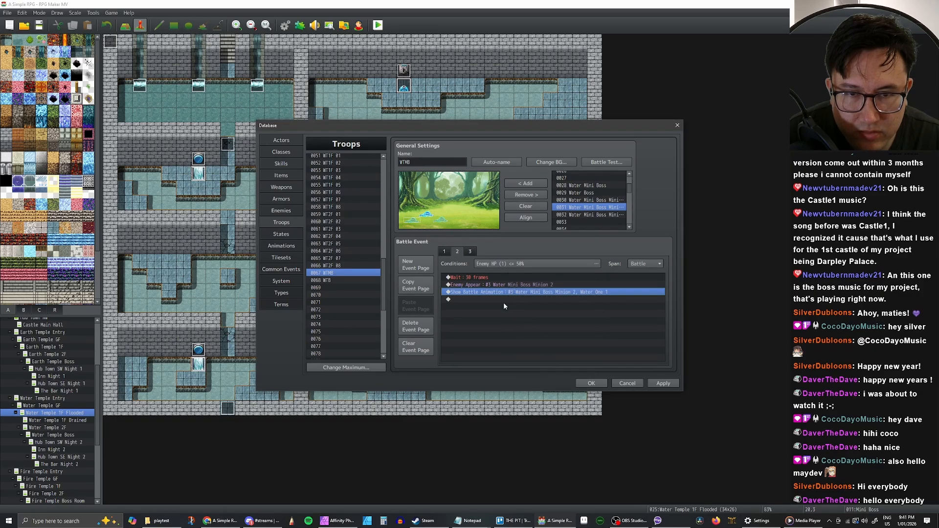
pyautogui.click(661, 383)
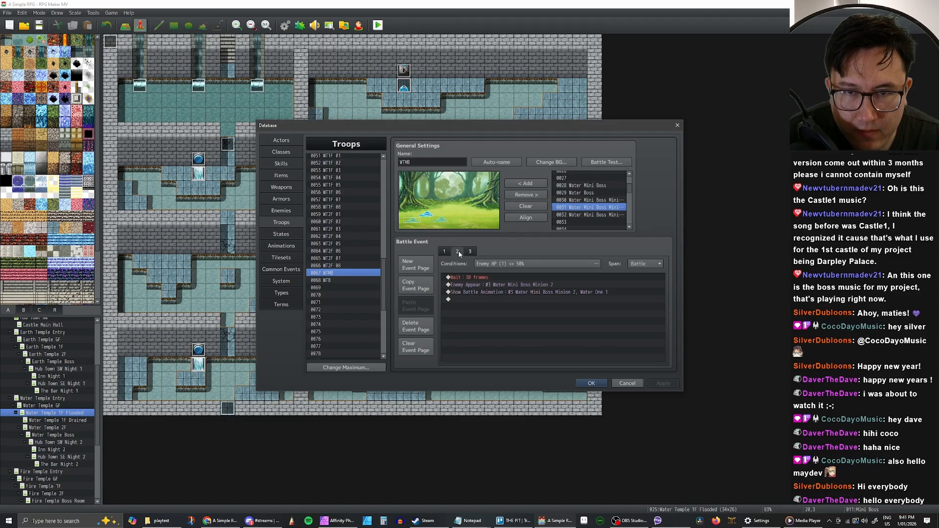
# Add another Water Mini Boss Minion 2 to the WTMB troop and place it above Minion 1 in the battle scene.
pyautogui.moveTo(465, 277); pyautogui.dragTo(486, 292)
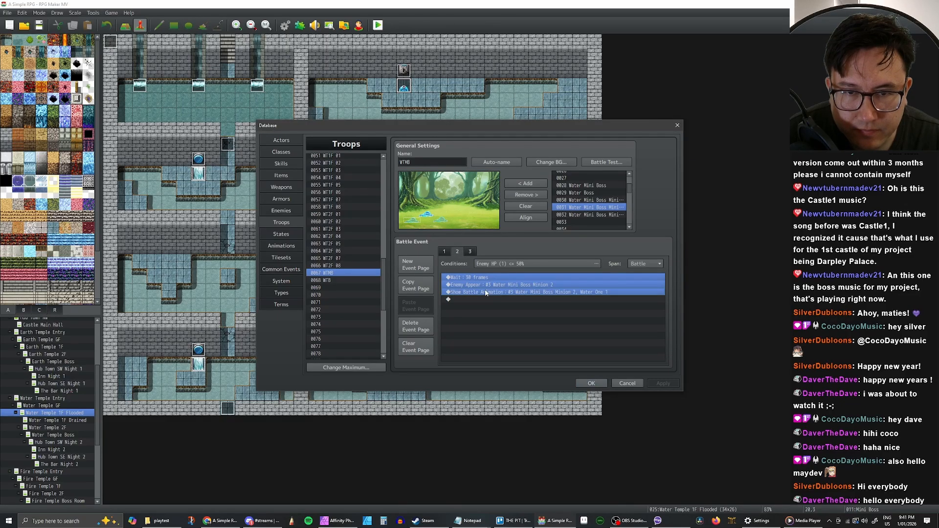
pyautogui.click(590, 207)
pyautogui.click(526, 183)
pyautogui.moveTo(460, 225); pyautogui.dragTo(449, 213)
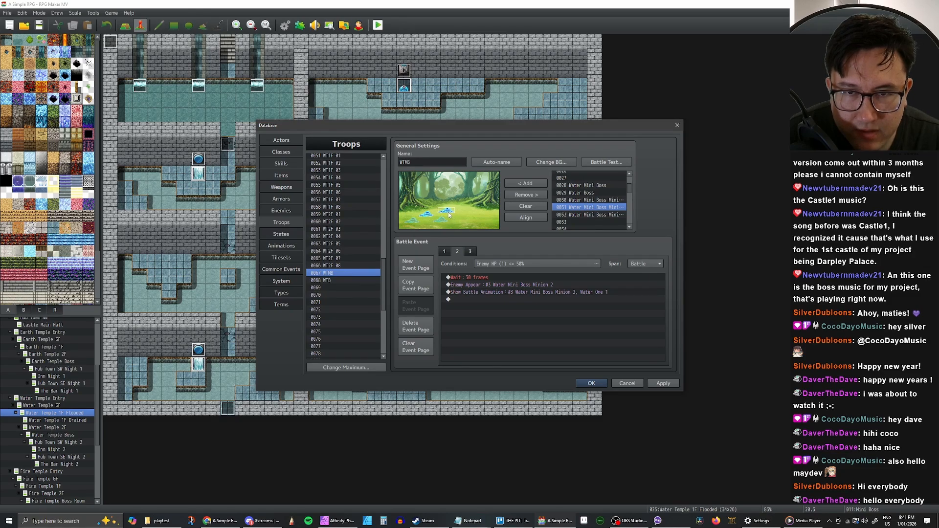
# Set the newly placed Water Mini Boss Minion 2 to appear halfway, and copy the second event page's three commands into the third page.
pyautogui.rightClick(449, 213)
pyautogui.click(462, 222)
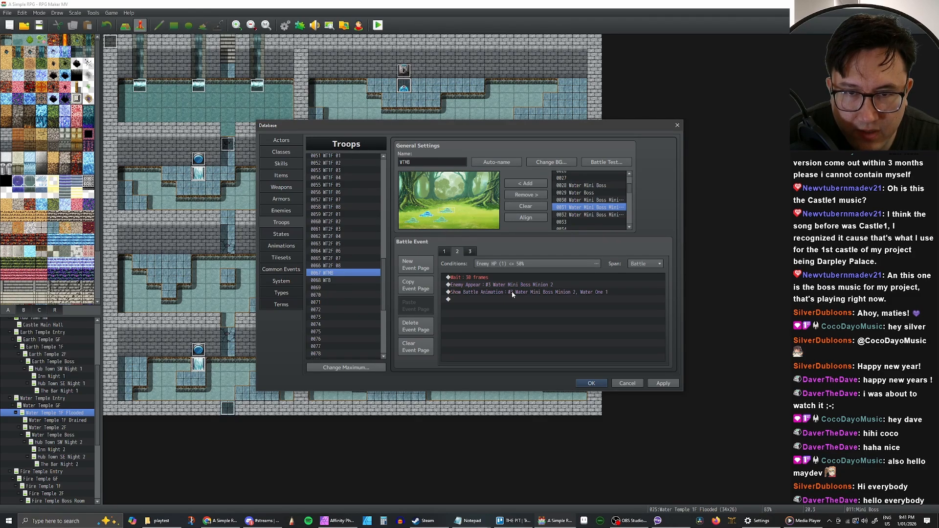
pyautogui.moveTo(479, 277); pyautogui.dragTo(486, 294)
pyautogui.click(470, 251)
pyautogui.click(485, 292)
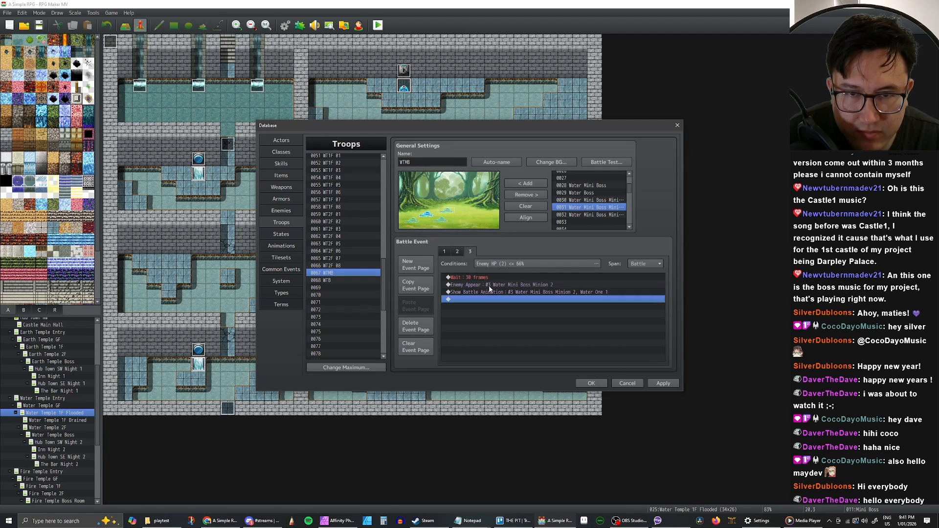
# Retarget the third page's Enemy Appear and Show Battle Animation commands to #4 Water Mini Boss Minion 2, and apply the changes.
pyautogui.click(494, 286)
pyautogui.doubleClick(494, 286)
pyautogui.click(538, 312)
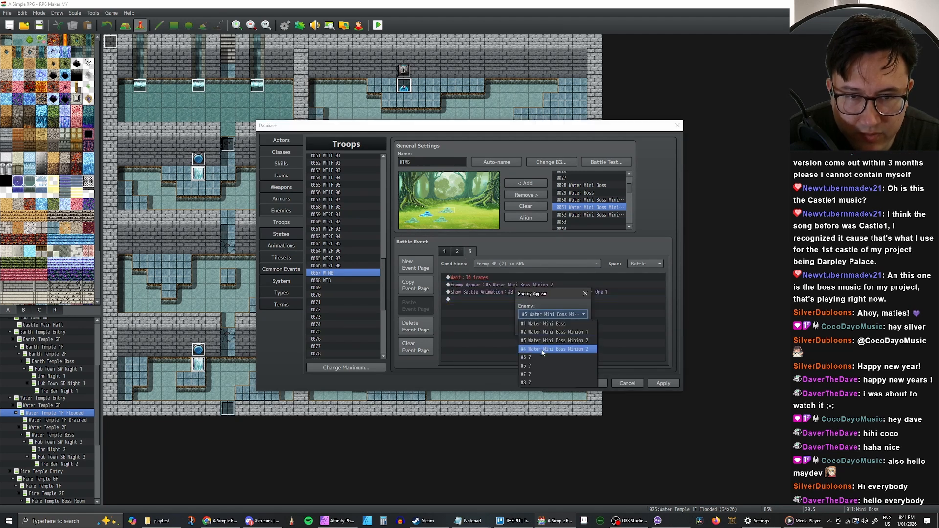
pyautogui.click(543, 349)
pyautogui.click(535, 327)
pyautogui.doubleClick(482, 292)
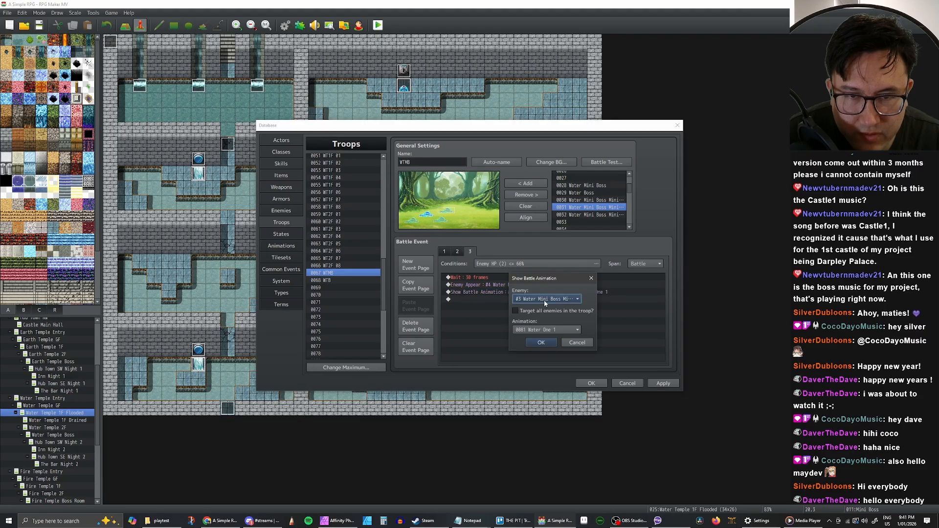
pyautogui.click(544, 299)
pyautogui.click(548, 334)
pyautogui.click(538, 344)
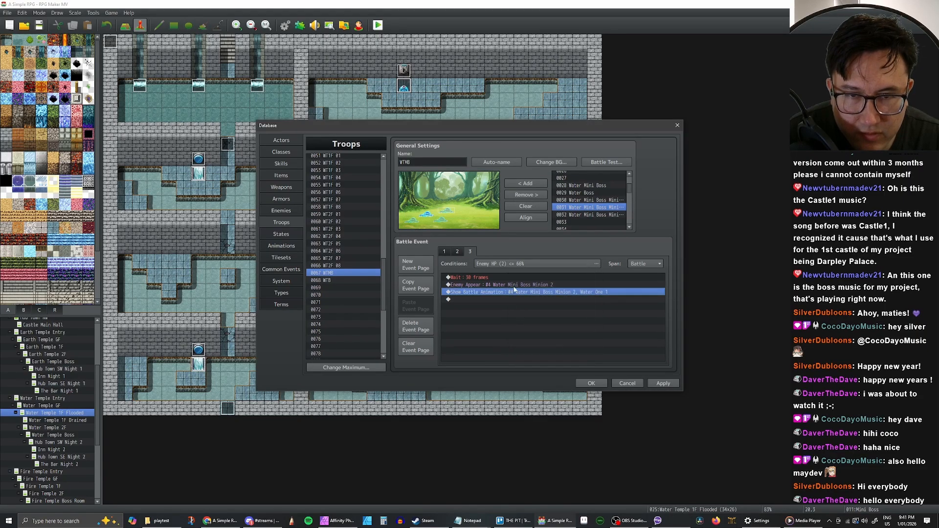
pyautogui.click(656, 382)
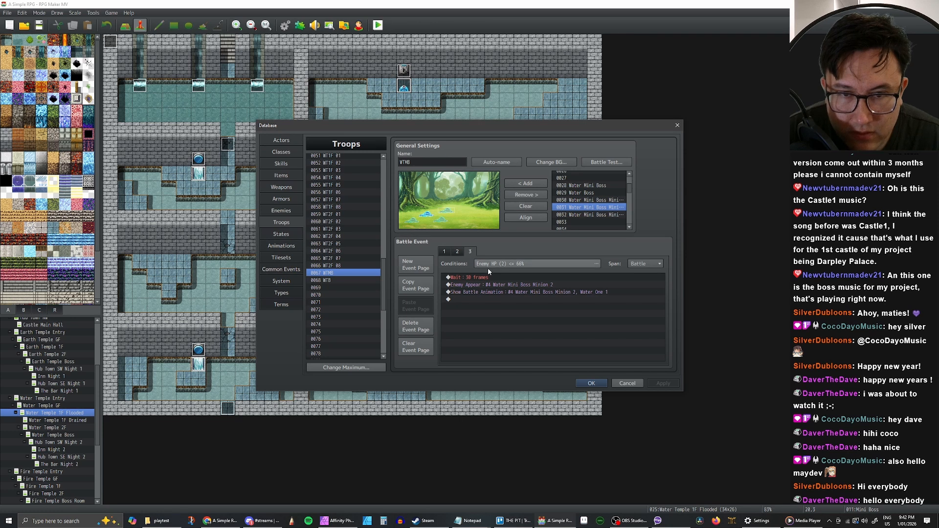
# Add a fourth battle event page to the WTMB troop.
pyautogui.click(425, 268)
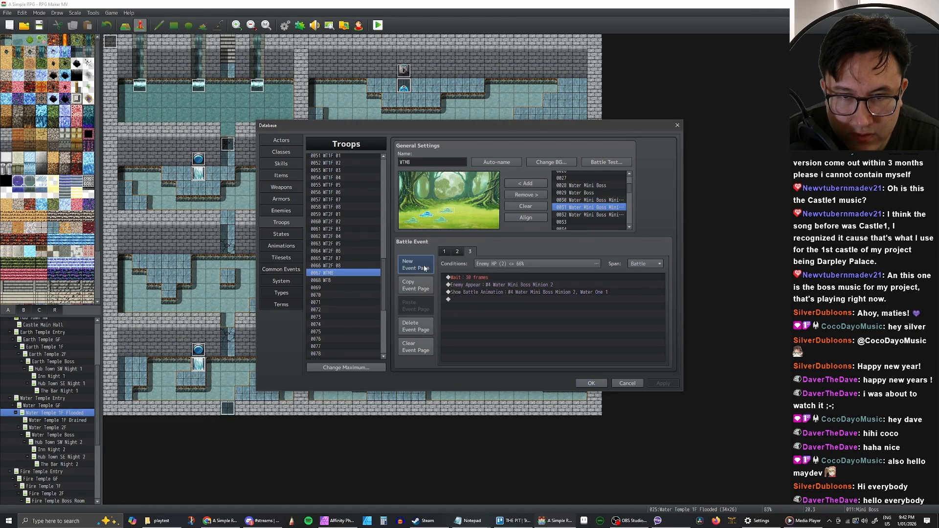
pyautogui.click(490, 264)
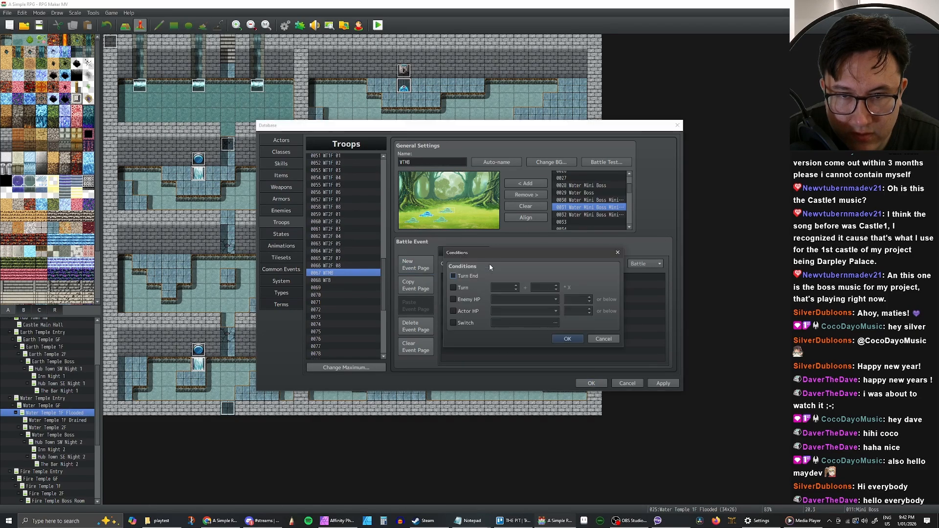
pyautogui.click(454, 300)
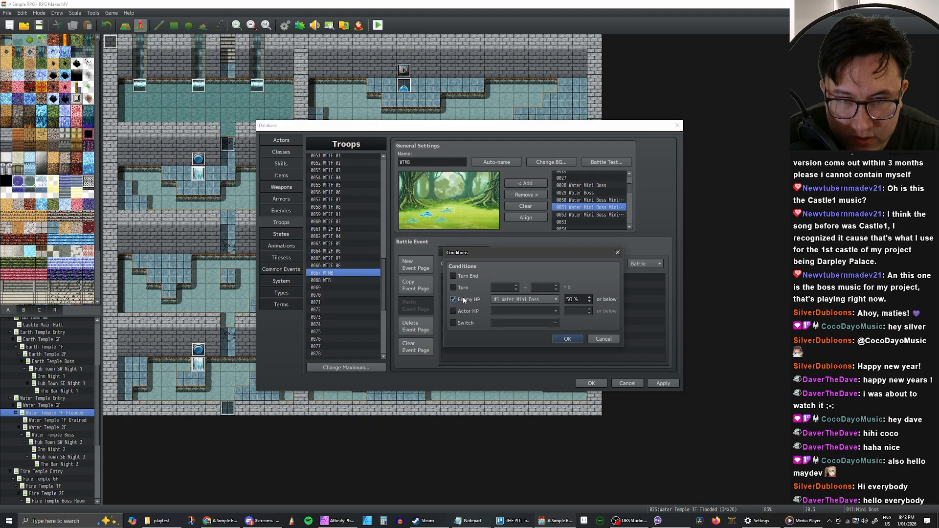
pyautogui.click(522, 300)
pyautogui.click(525, 308)
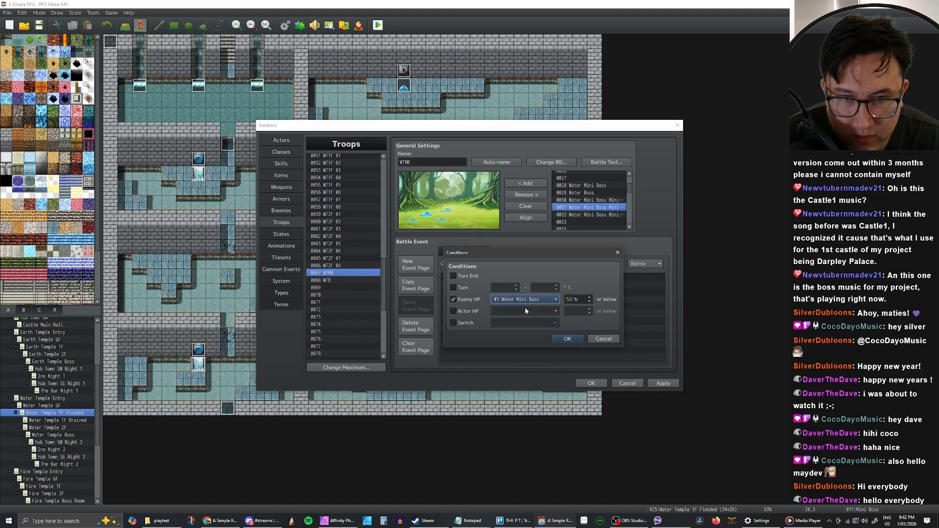
pyautogui.click(604, 339)
pyautogui.click(471, 252)
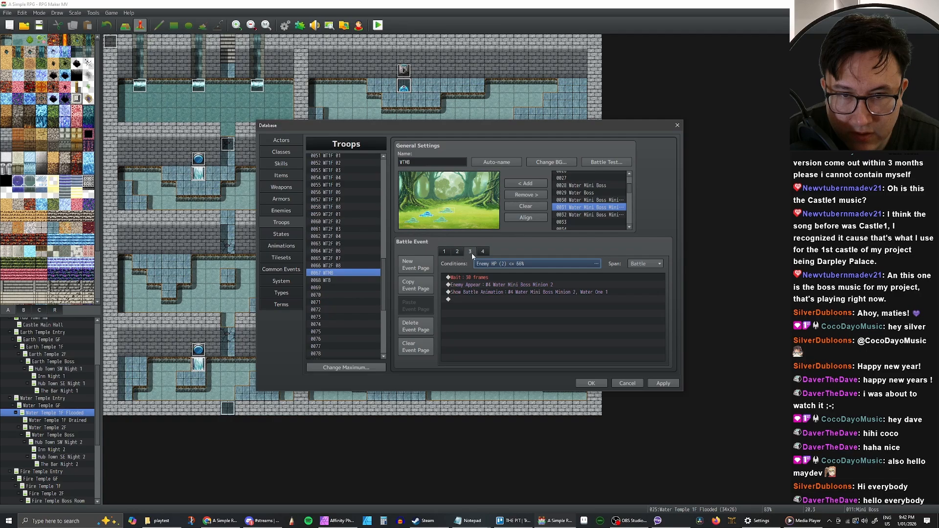
# Set the fourth event page to run when #1 Water Mini Boss has 25% HP or below.
pyautogui.click(483, 252)
pyautogui.click(500, 263)
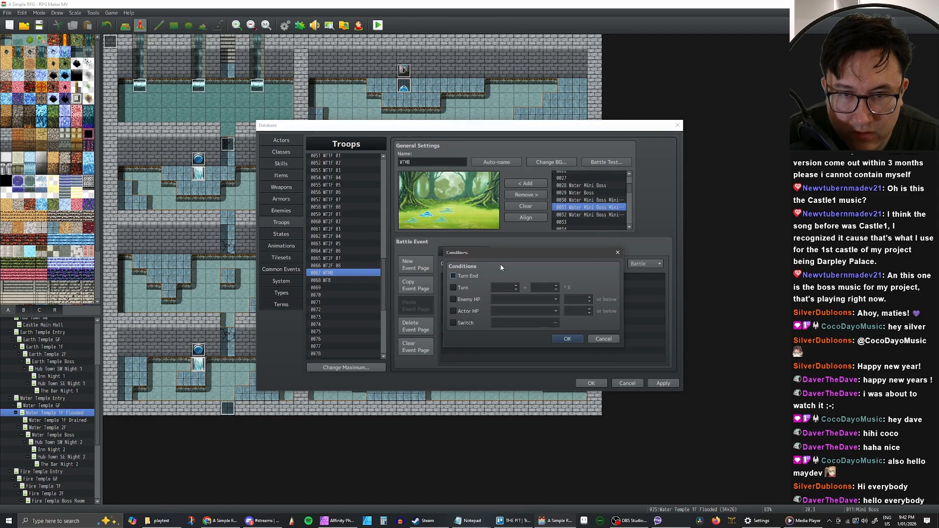
pyautogui.click(469, 299)
pyautogui.click(524, 300)
pyautogui.click(530, 300)
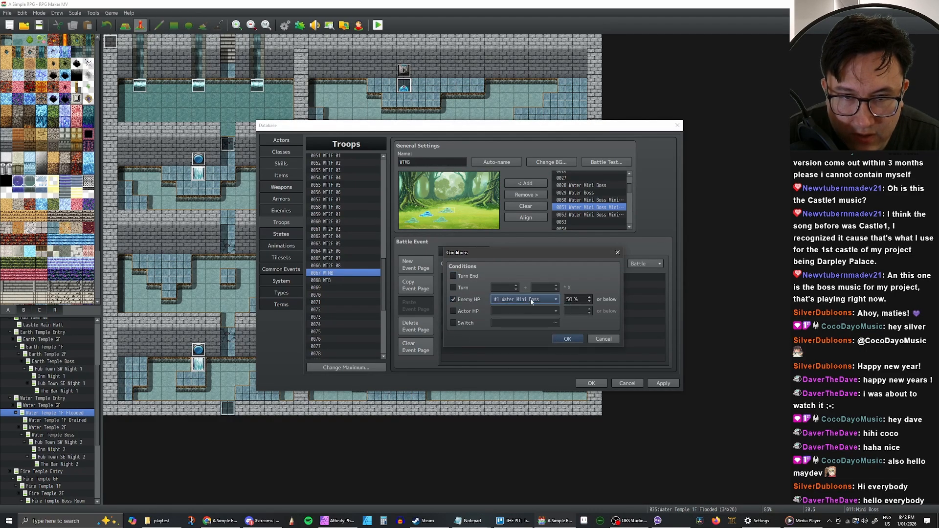
pyautogui.doubleClick(576, 300)
pyautogui.write('25')
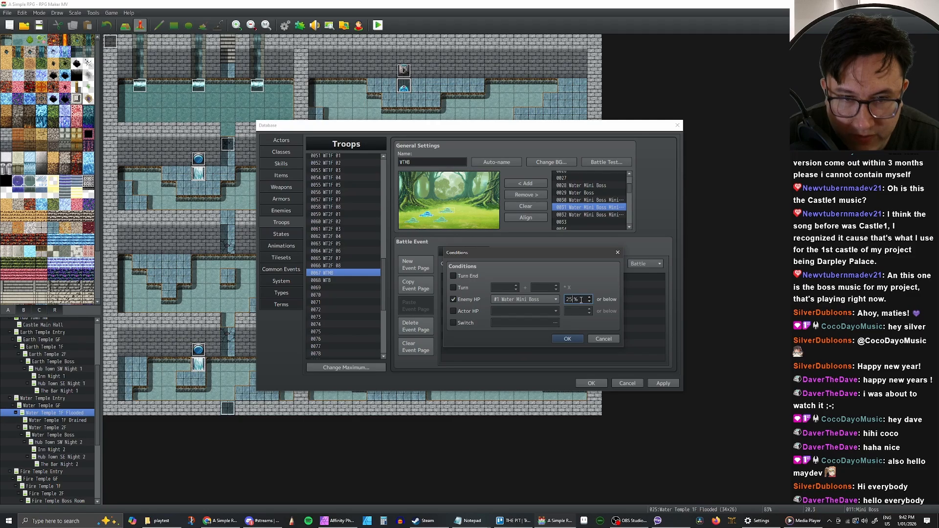
pyautogui.click(568, 338)
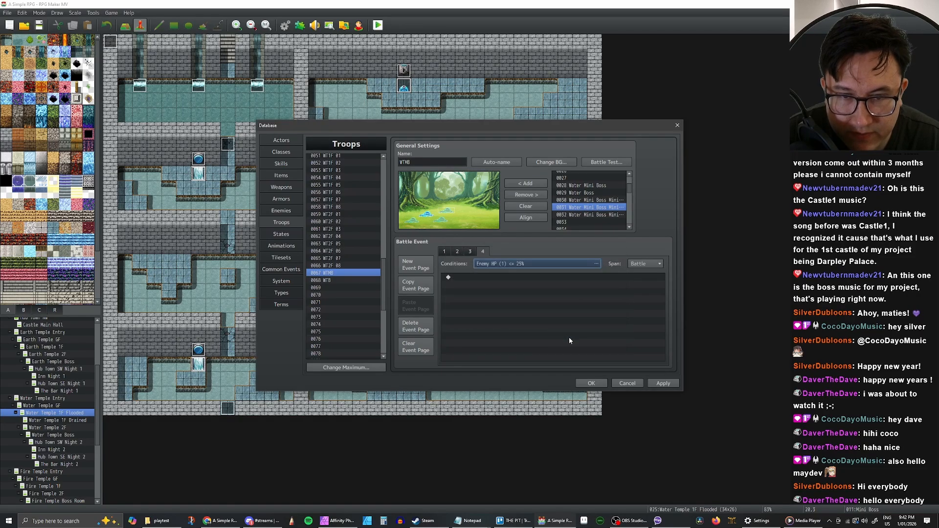
# Copy the Wait, Enemy Appear and Show Battle Animation commands from WTMB's third event page and paste them into its fourth page.
pyautogui.click(465, 252)
pyautogui.moveTo(477, 278); pyautogui.dragTo(486, 295)
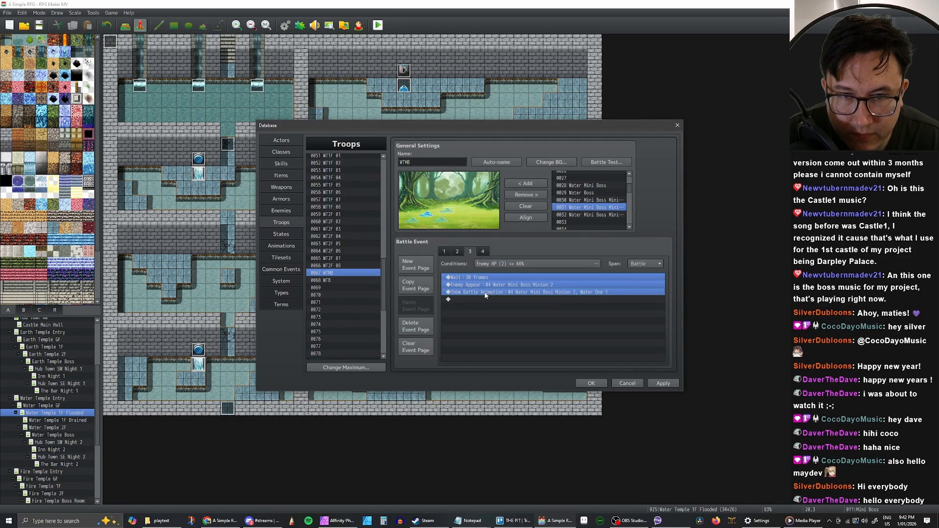
pyautogui.click(482, 252)
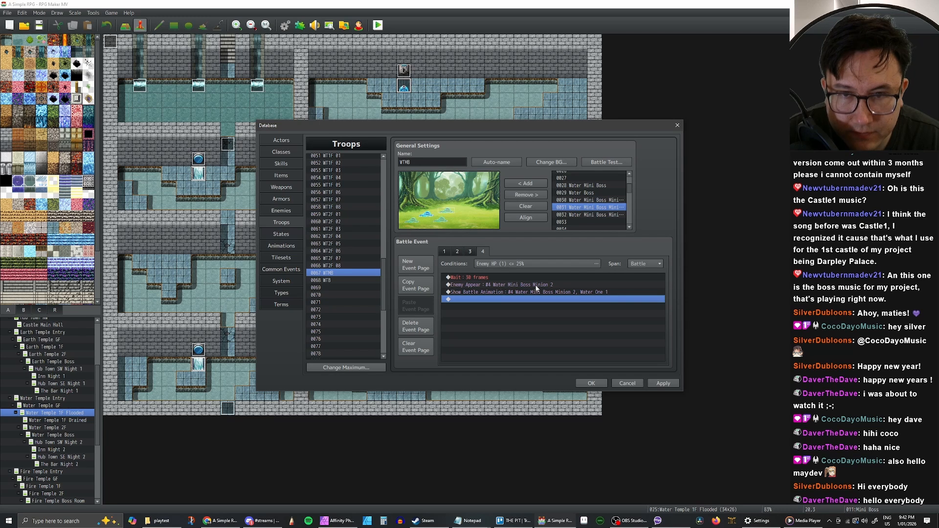
# Add Water Mini Boss Minion 3 to the troop, place it at the upper left of the enemy group, and make it appear halfway.
pyautogui.click(582, 214)
pyautogui.click(537, 185)
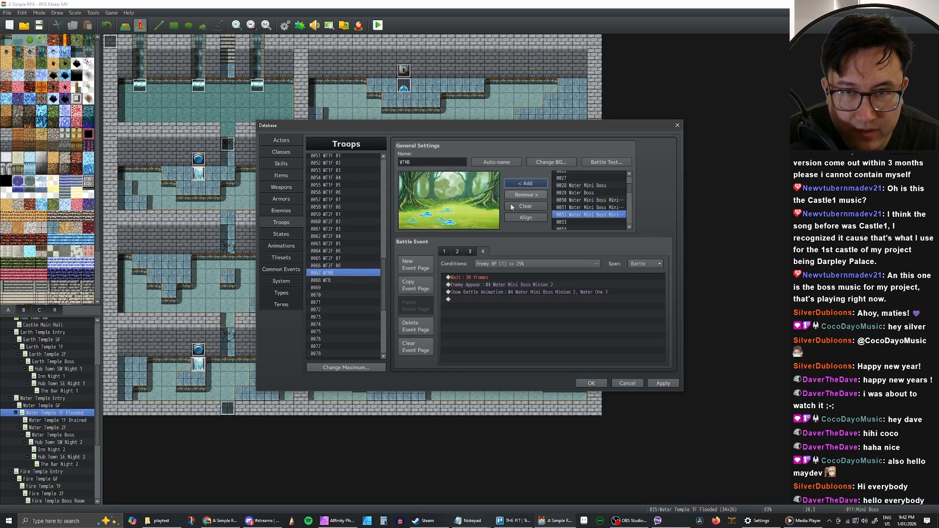
pyautogui.moveTo(451, 224); pyautogui.dragTo(424, 210)
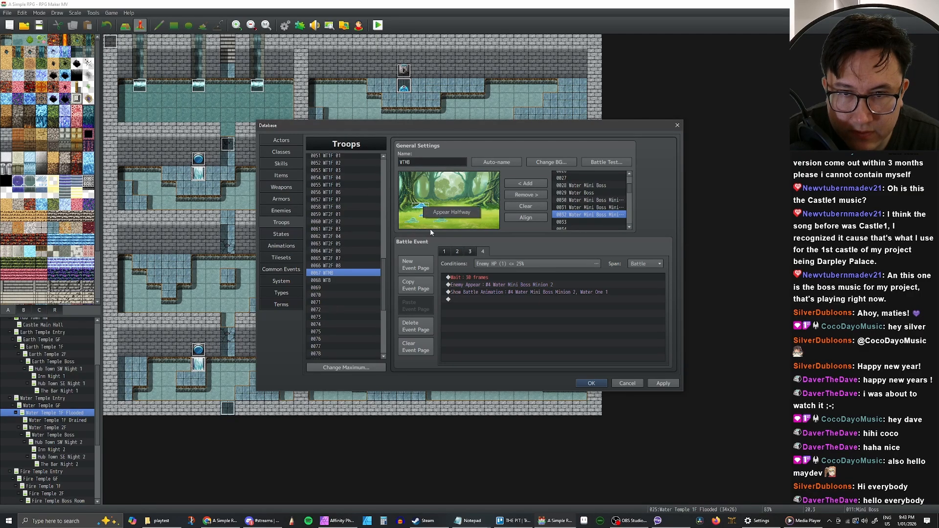
# Retarget the fourth page's Enemy Appear and Show Battle Animation commands to #5 Water Mini Boss Minion 3, and apply the changes.
pyautogui.doubleClick(534, 285)
pyautogui.click(555, 314)
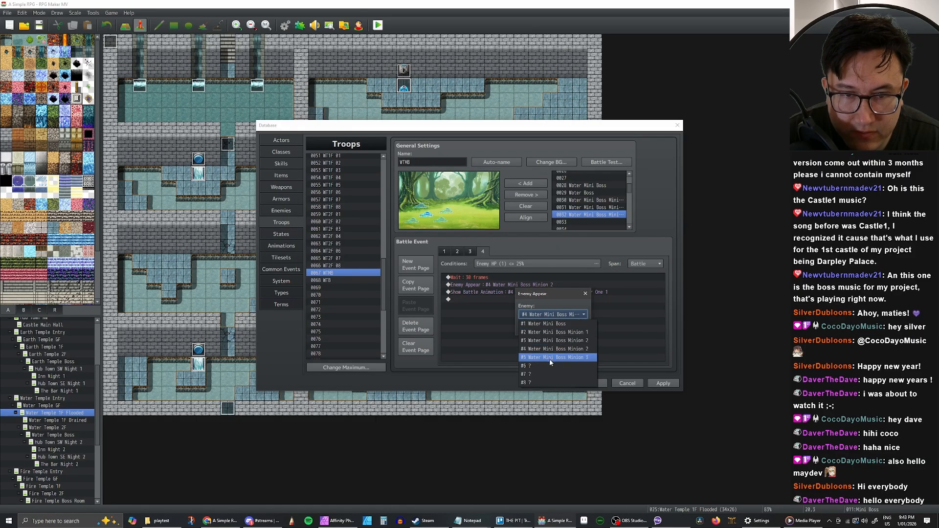
pyautogui.click(550, 358)
pyautogui.click(537, 329)
pyautogui.doubleClick(544, 292)
pyautogui.click(547, 299)
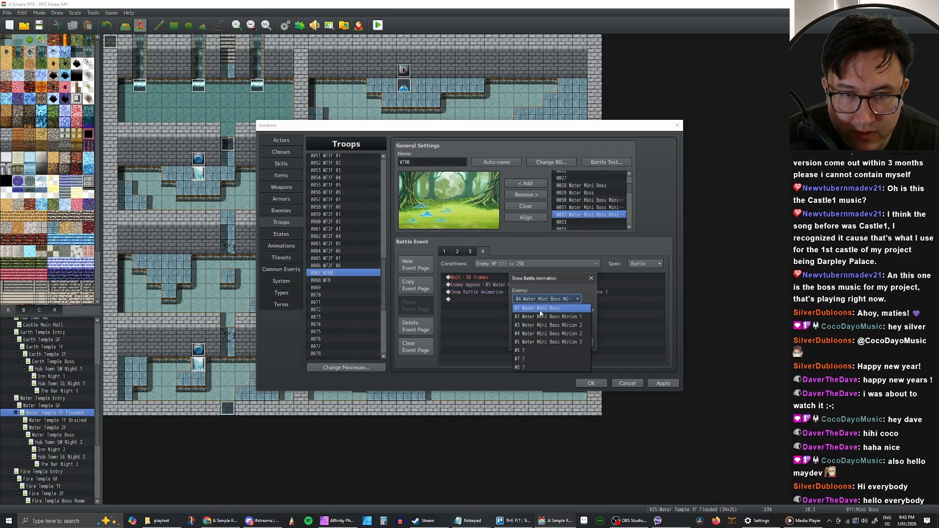
pyautogui.click(539, 336)
pyautogui.click(540, 342)
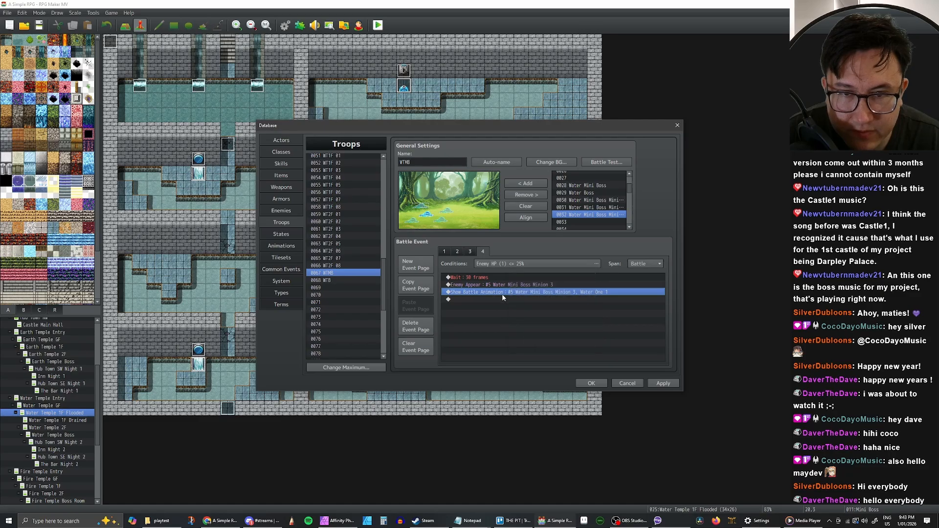
pyautogui.click(664, 383)
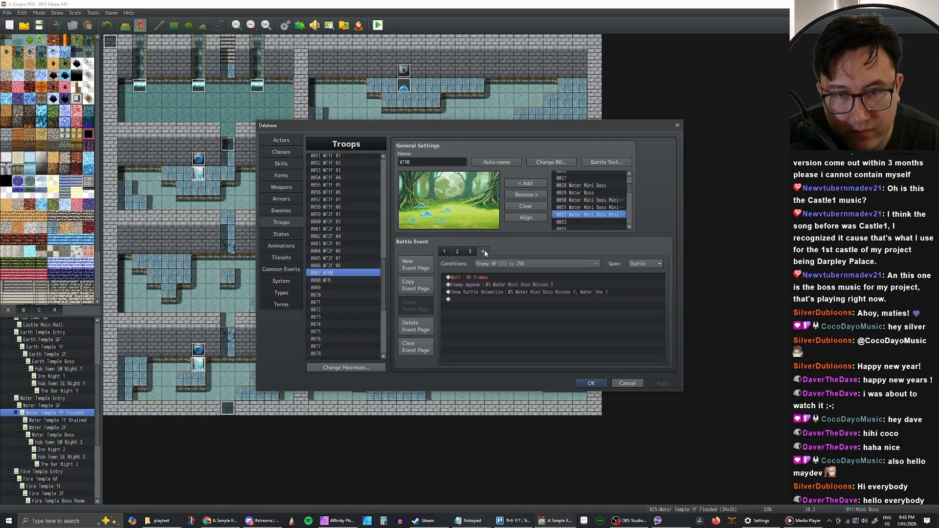
# Add a fifth event page that runs when #2 Water Mini Boss Minion 1 has 33% HP or below.
pyautogui.click(414, 266)
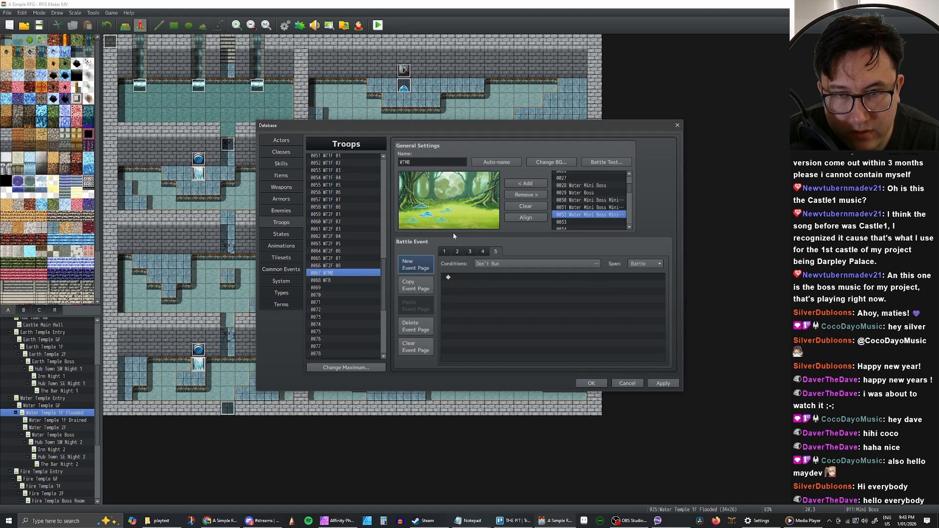
pyautogui.doubleClick(489, 263)
pyautogui.click(454, 299)
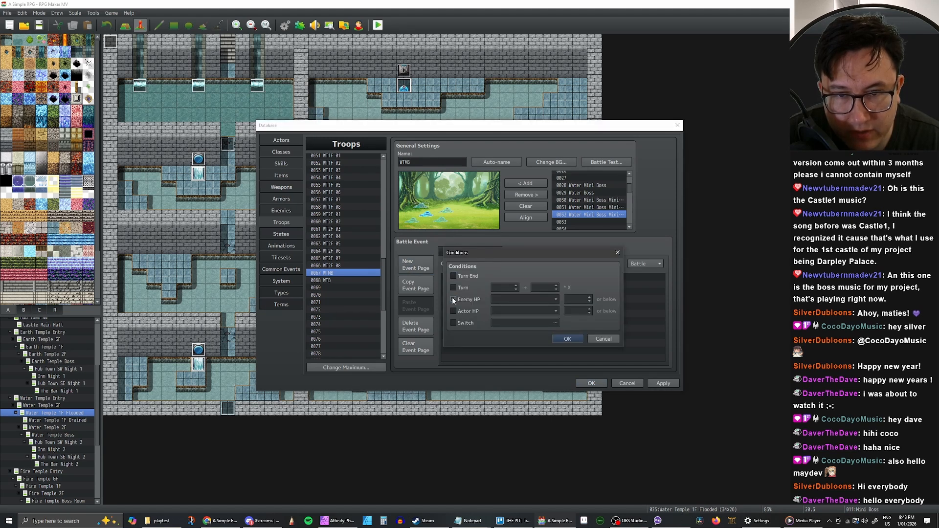
pyautogui.click(526, 300)
pyautogui.click(526, 317)
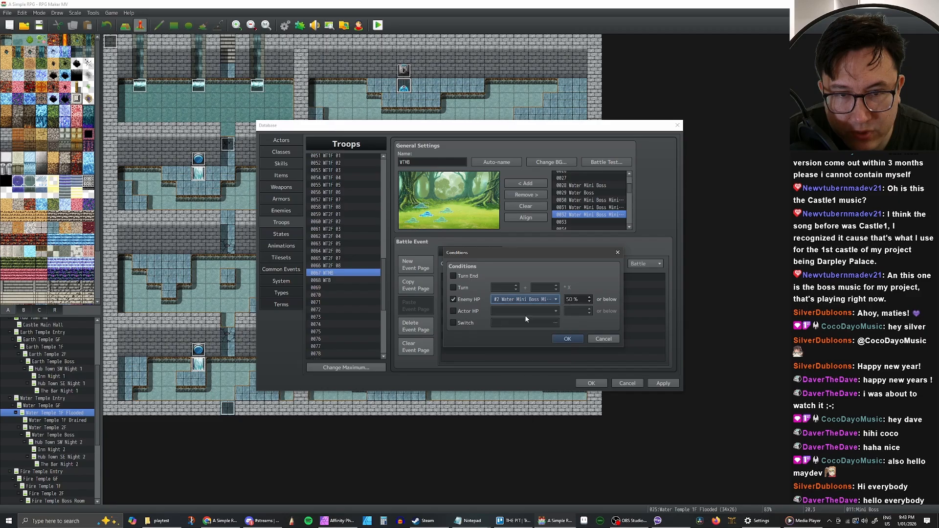
pyautogui.doubleClick(571, 300)
pyautogui.write('33')
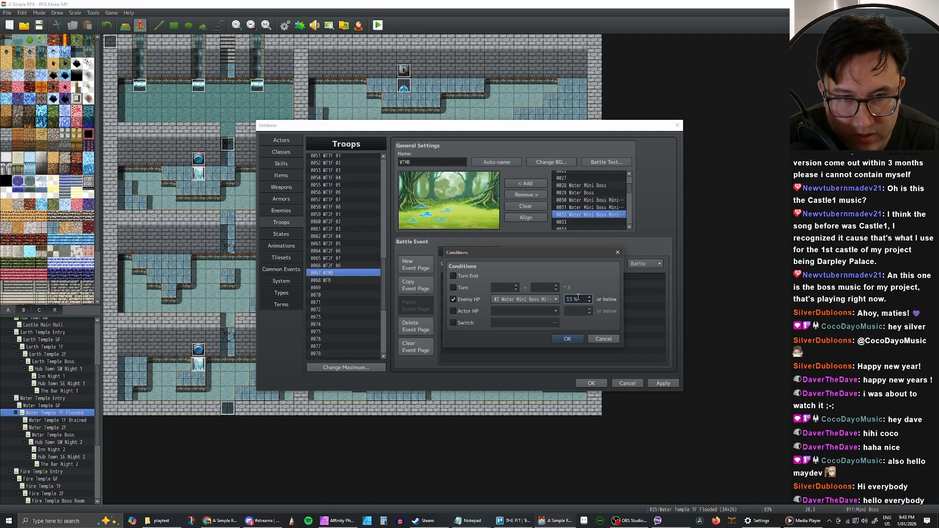
pyautogui.click(567, 339)
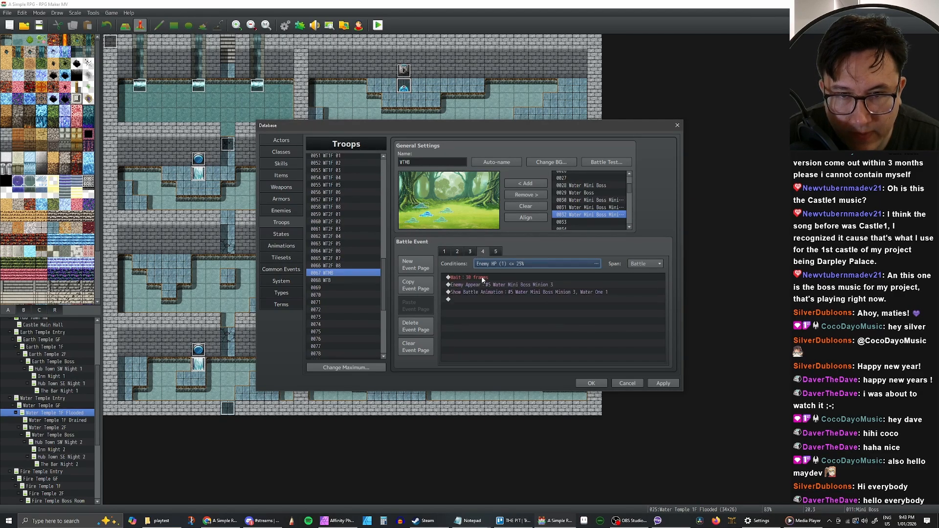
# Copy the fourth event page's Wait, Enemy Appear and Show Battle Animation commands and paste them into the fifth page.
pyautogui.click(488, 277)
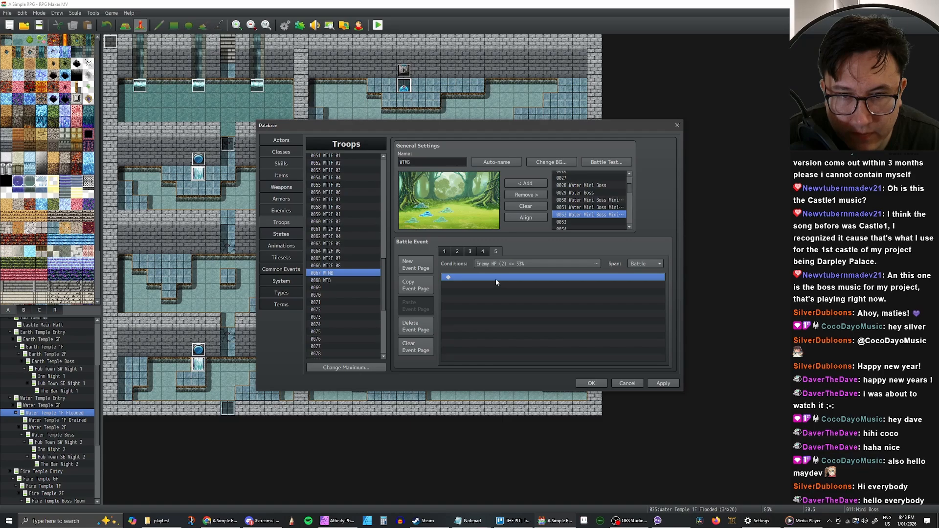
pyautogui.hotkey('ctrl', 'v')
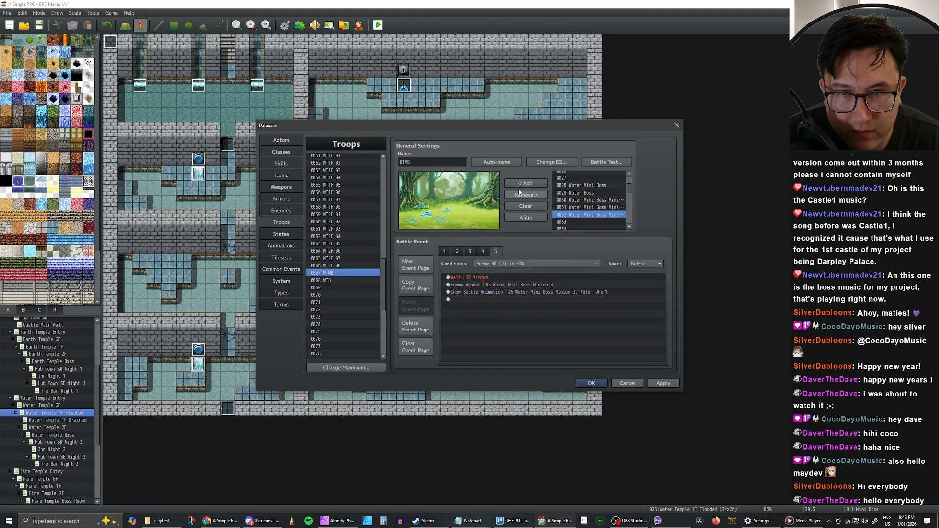
# Add another Water Mini Boss Minion 3 at the lower left of the enemy group, and check the placed minions' Appear Halfway setting.
pyautogui.click(442, 220)
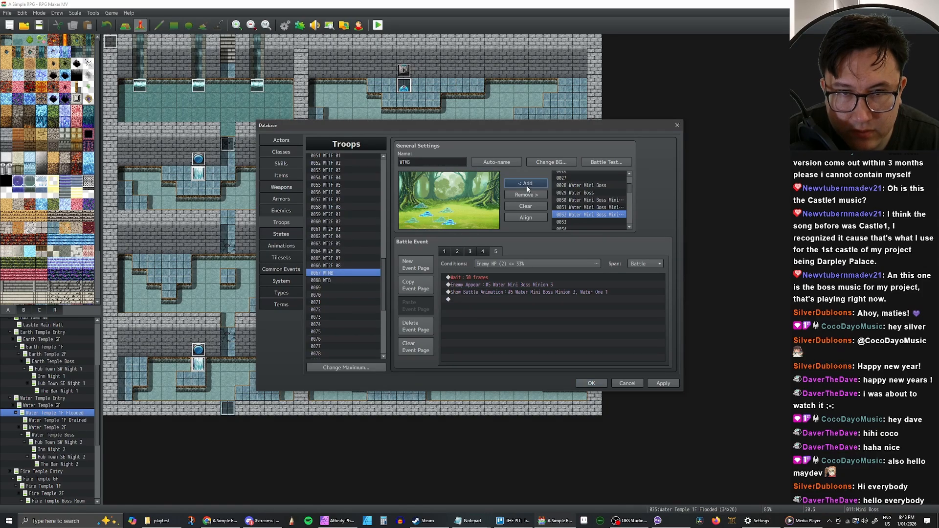
pyautogui.moveTo(453, 226); pyautogui.dragTo(431, 224)
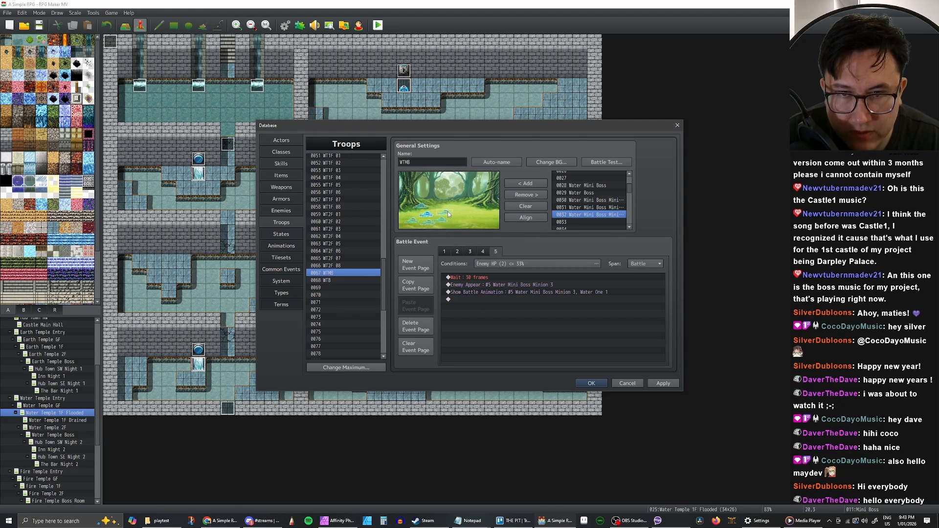
pyautogui.moveTo(446, 220); pyautogui.dragTo(443, 223)
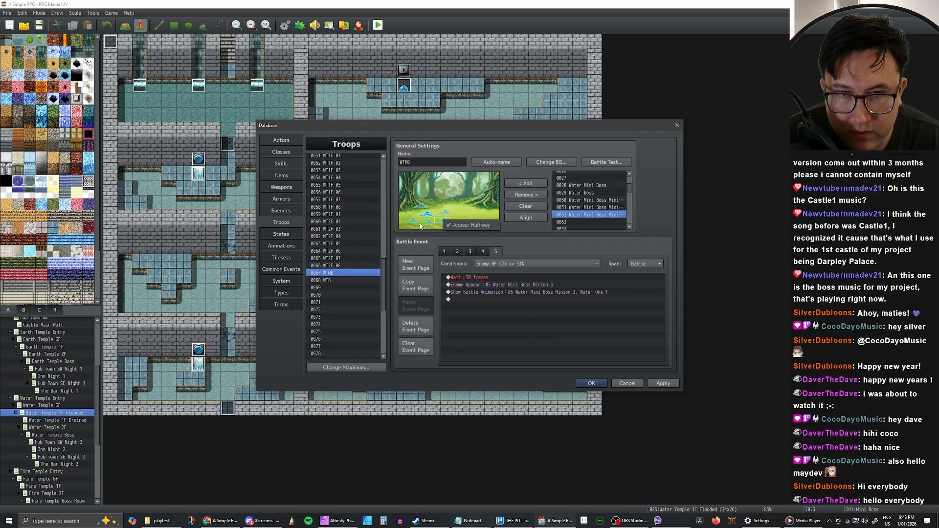
pyautogui.click(421, 209)
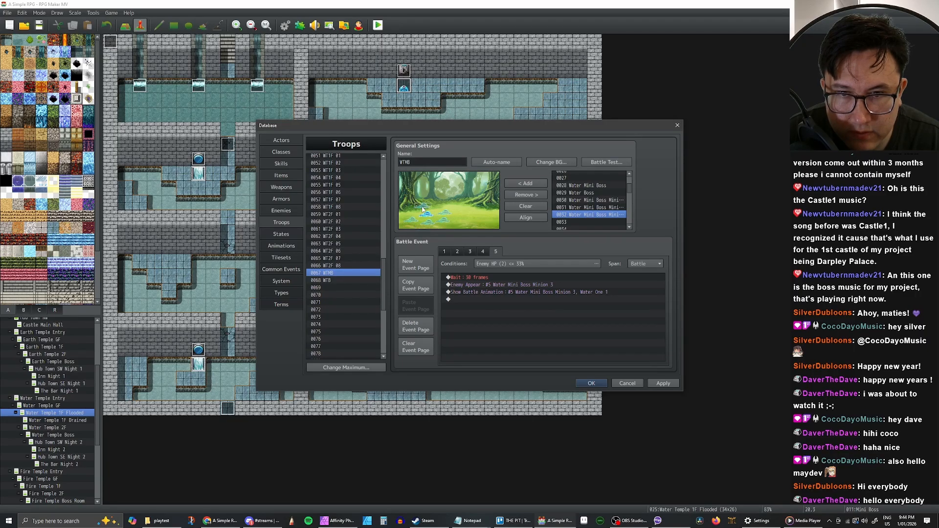
pyautogui.rightClick(422, 207)
pyautogui.click(482, 226)
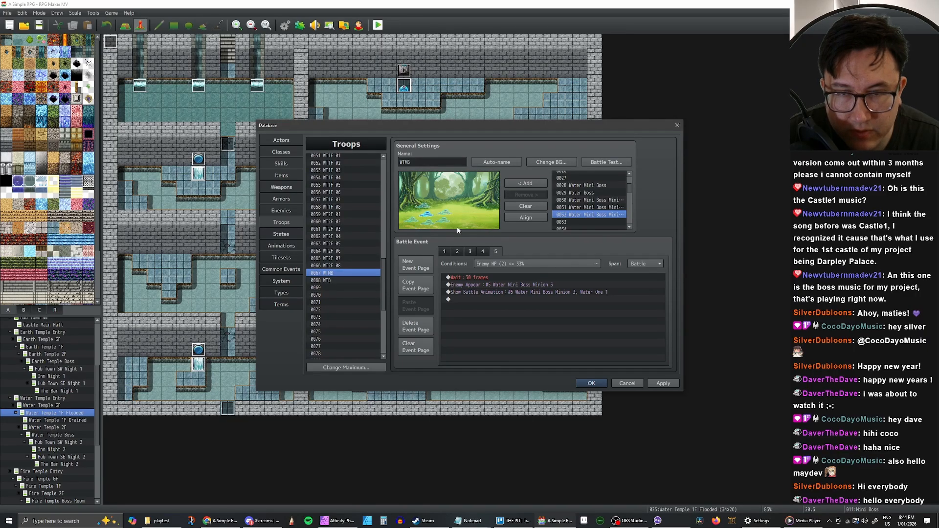
# Check the newest minion's Appear Halfway setting, and retarget the fifth page's Enemy Appear command to #6 Water Mini Boss Minion 3.
pyautogui.click(444, 223)
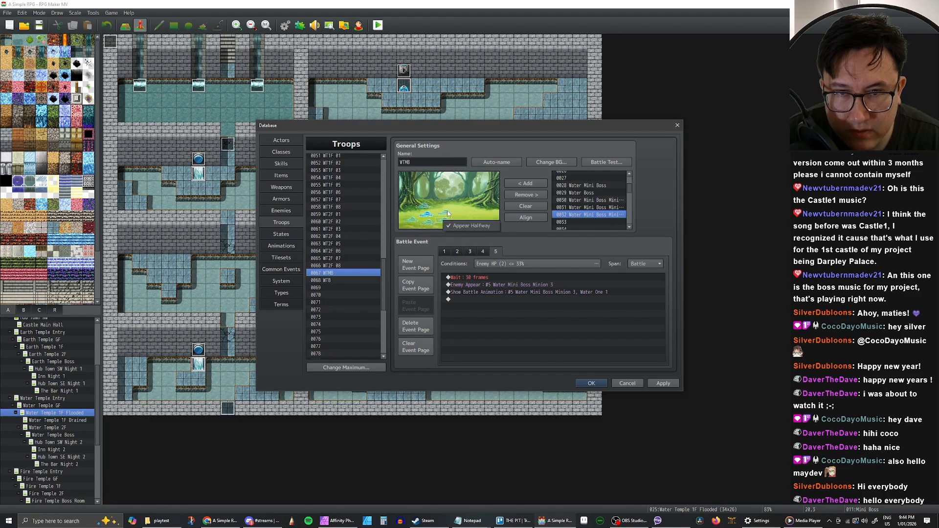
pyautogui.click(466, 219)
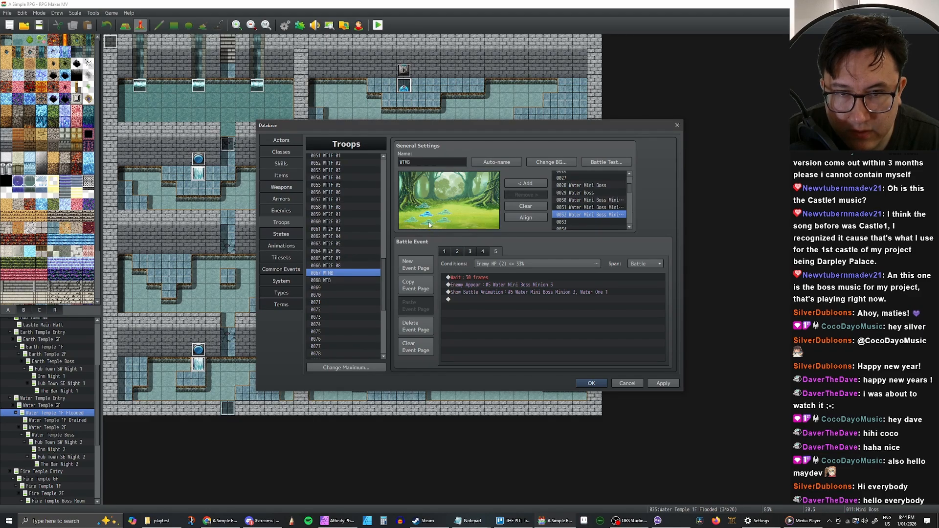
pyautogui.click(496, 251)
pyautogui.click(502, 285)
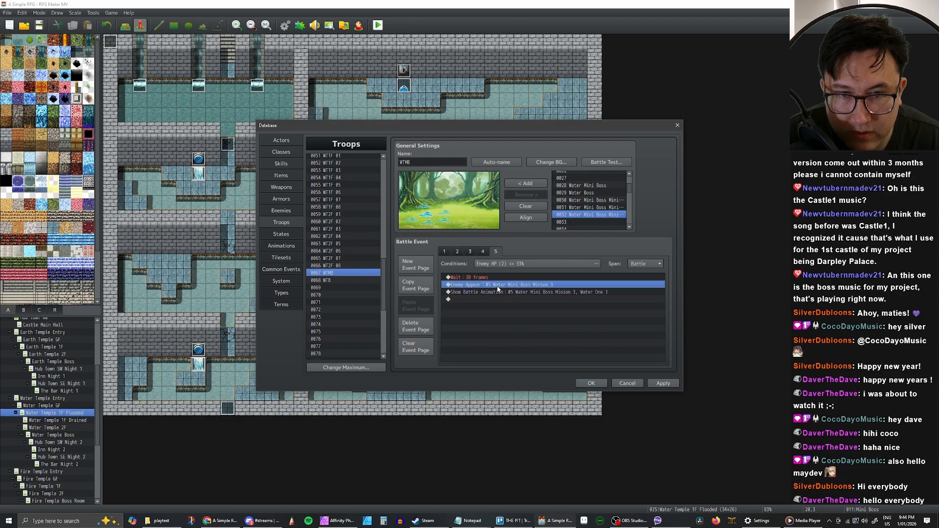
pyautogui.doubleClick(530, 286)
pyautogui.click(551, 315)
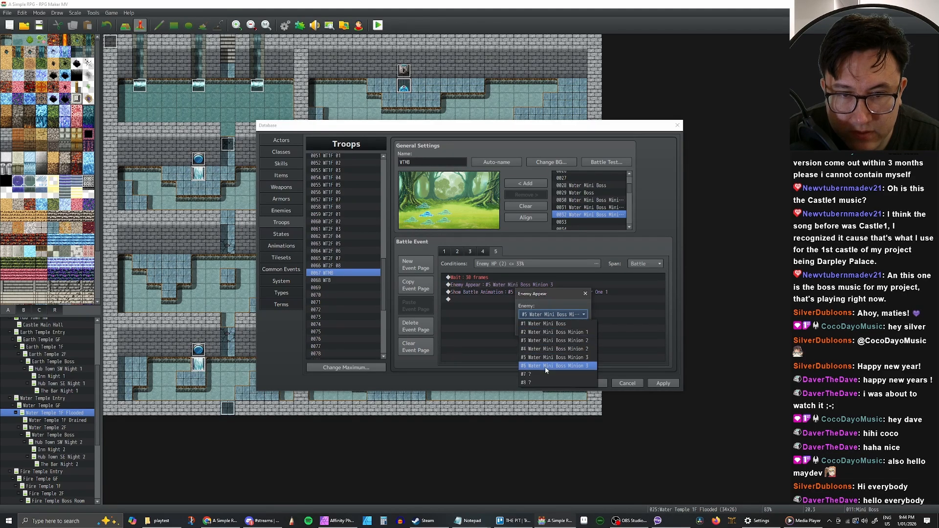
pyautogui.click(543, 364)
pyautogui.click(535, 327)
# Retarget the fifth page's Show Battle Animation command to #6 Water Mini Boss Minion 3, and apply the changes.
pyautogui.doubleClick(489, 292)
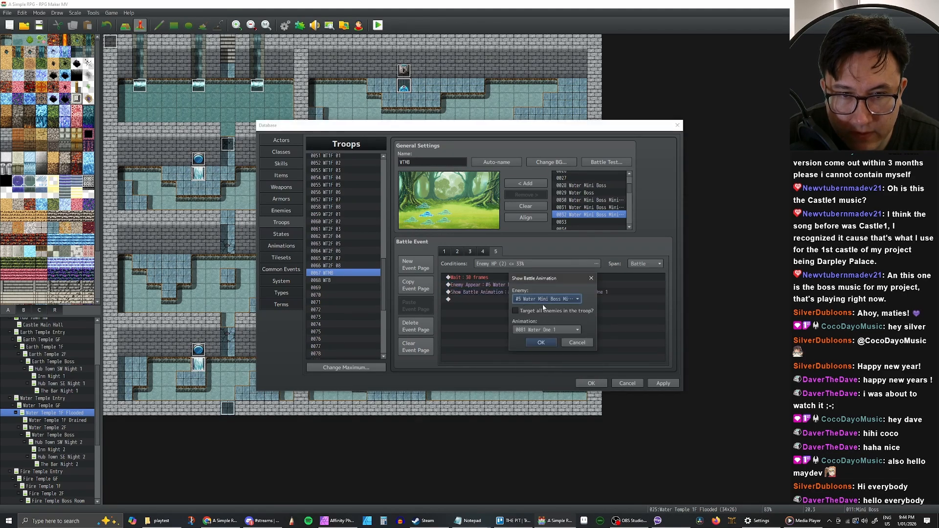
pyautogui.click(545, 299)
pyautogui.click(544, 350)
pyautogui.click(542, 342)
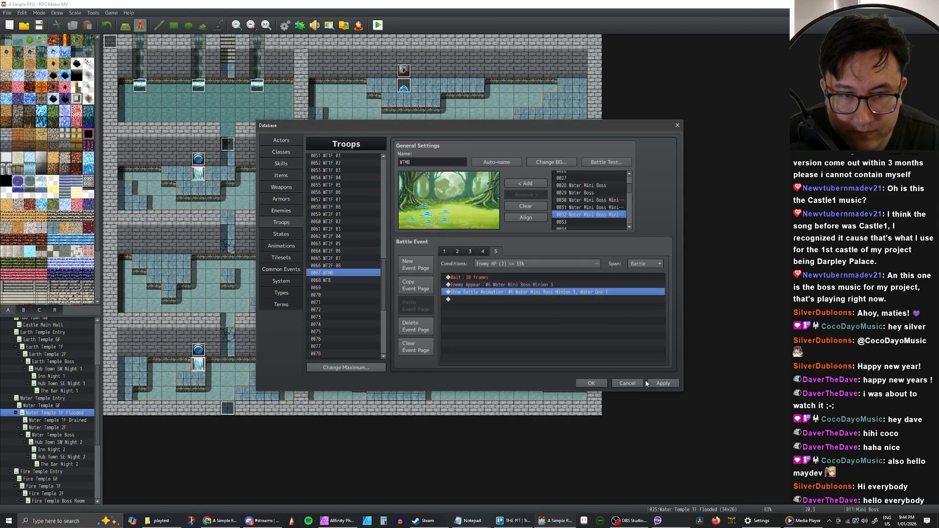
pyautogui.click(662, 383)
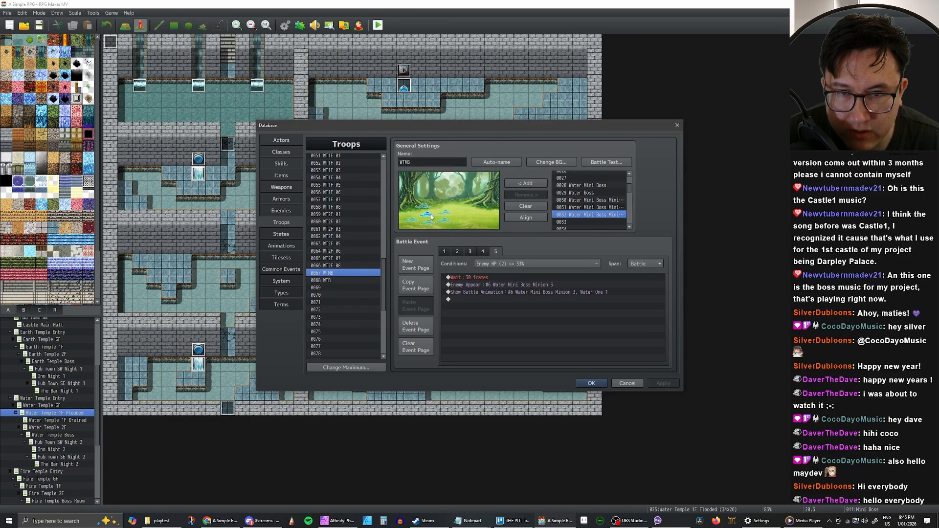
# Review the existing event pages, and add a sixth page that runs when #3 Water Mini Boss Minion 2 has 50% HP or below.
pyautogui.click(451, 251)
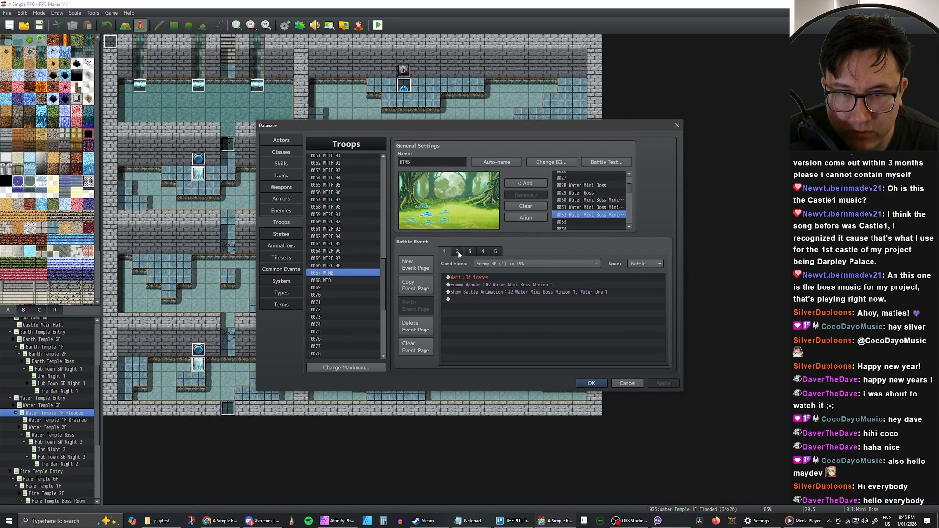
pyautogui.click(482, 252)
pyautogui.click(496, 252)
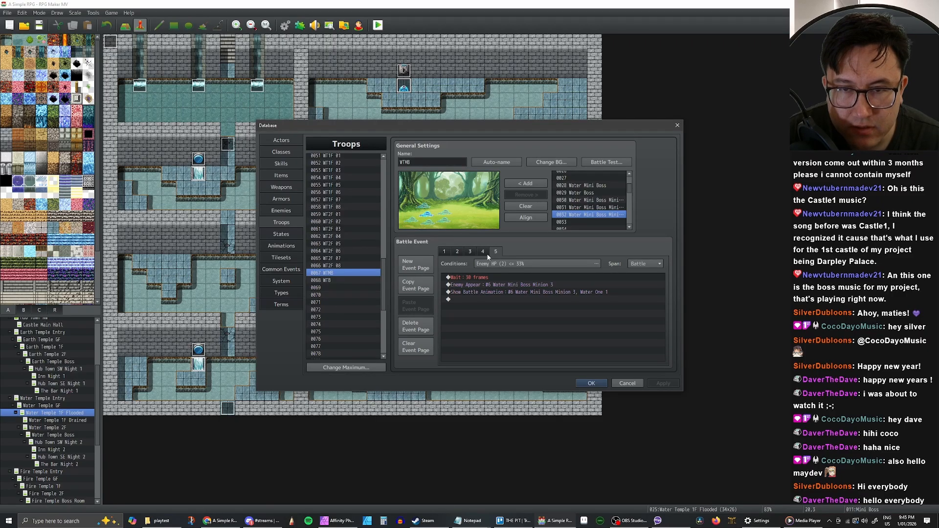
pyautogui.click(506, 267)
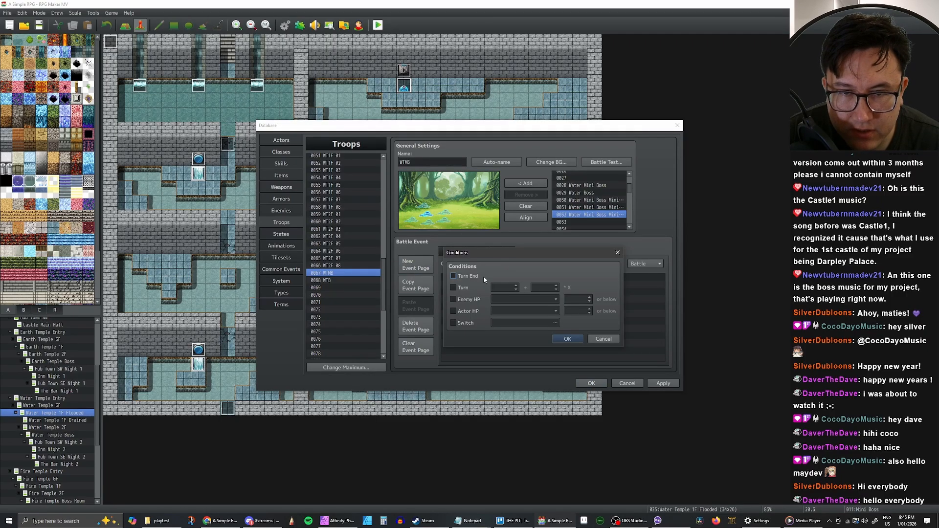
pyautogui.click(453, 300)
pyautogui.click(524, 300)
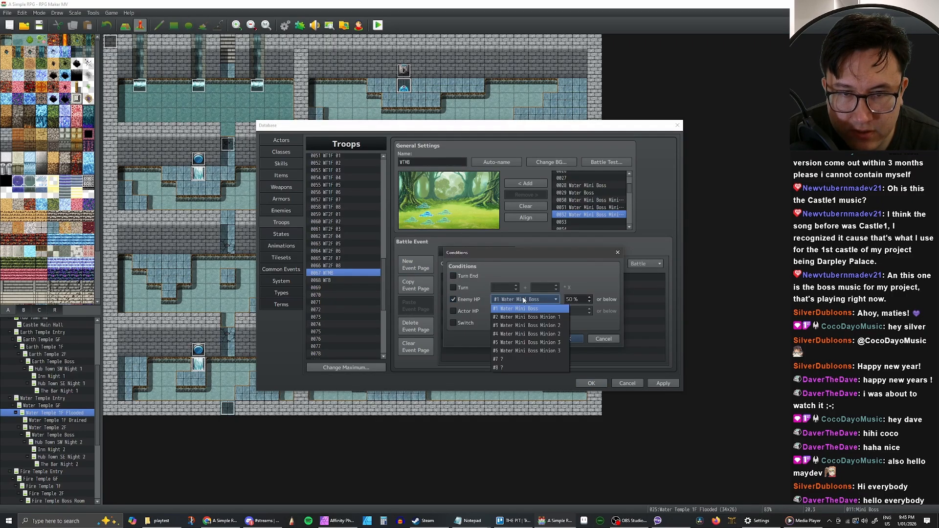
pyautogui.click(518, 326)
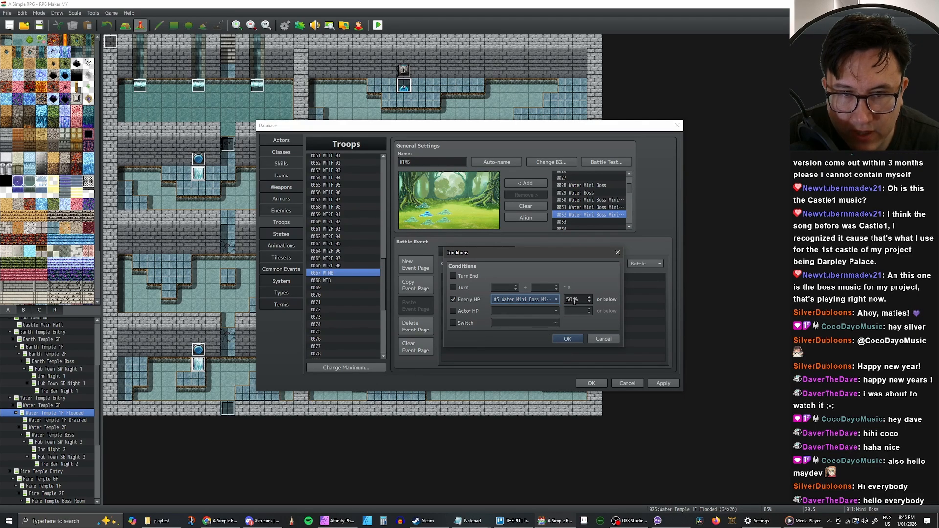
pyautogui.click(568, 339)
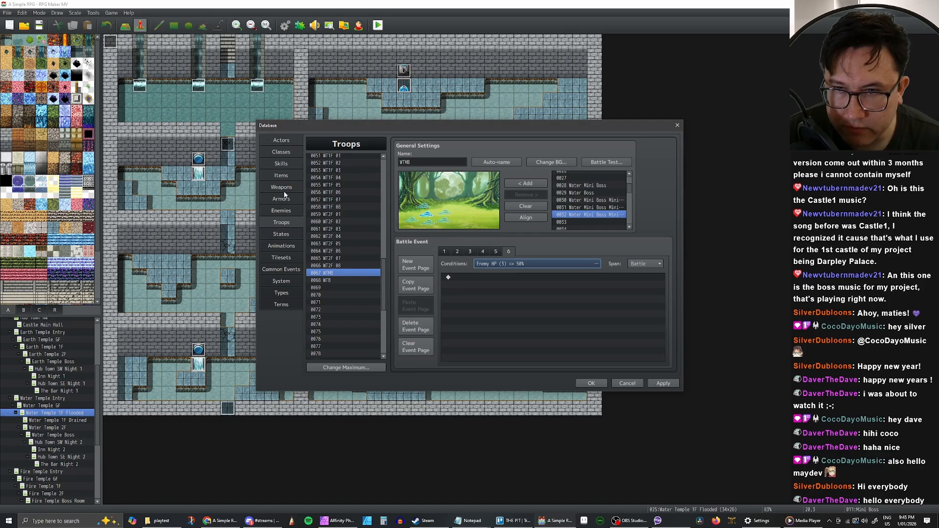
# Compare the Max HP of Water Mini Boss Minion 2 and Minion 3 in the enemy data, and return to the troop.
pyautogui.click(288, 211)
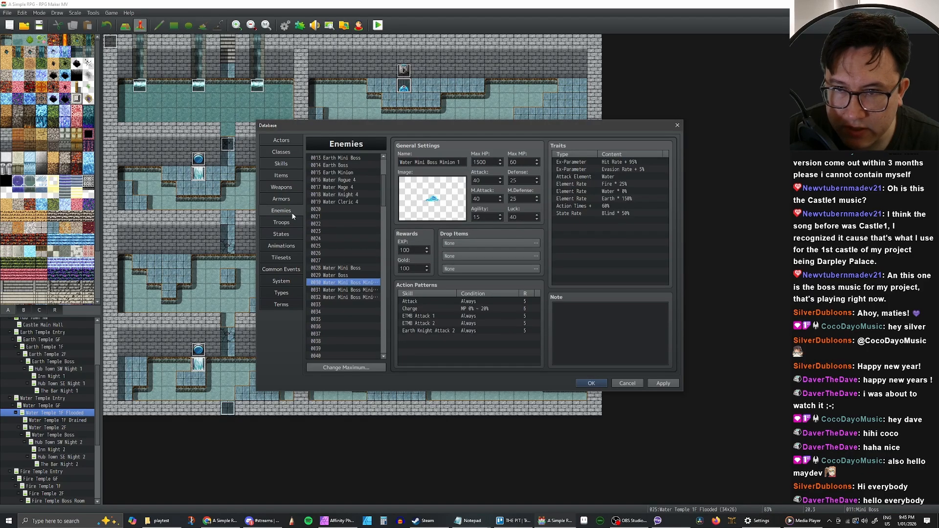
pyautogui.click(358, 290)
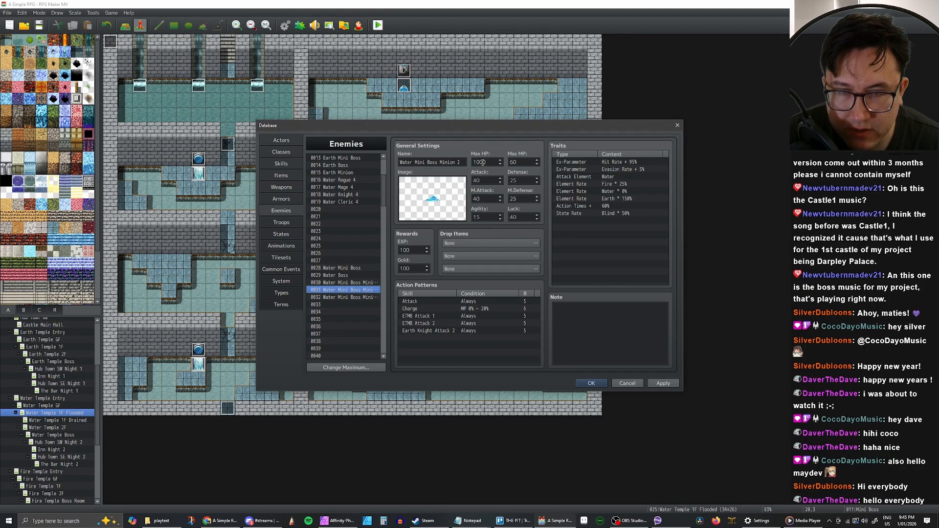
pyautogui.click(359, 298)
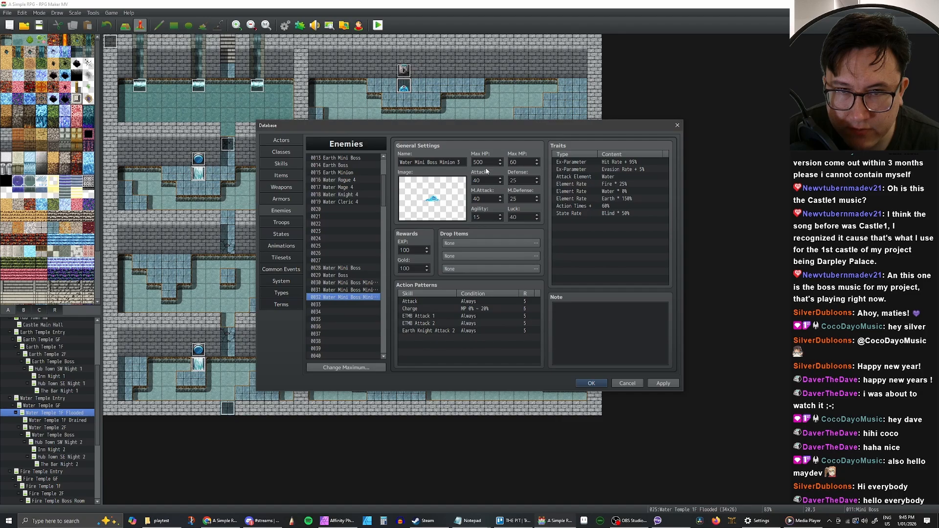
pyautogui.click(363, 290)
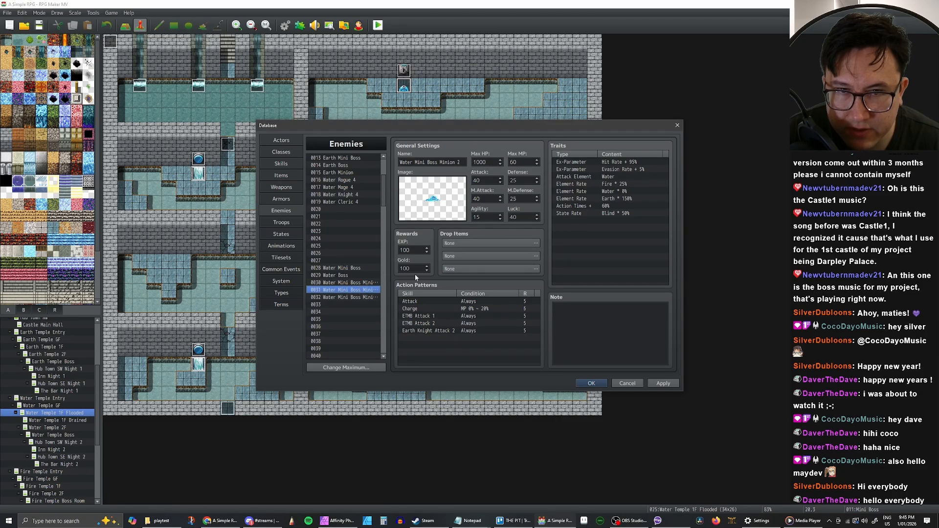
pyautogui.click(366, 298)
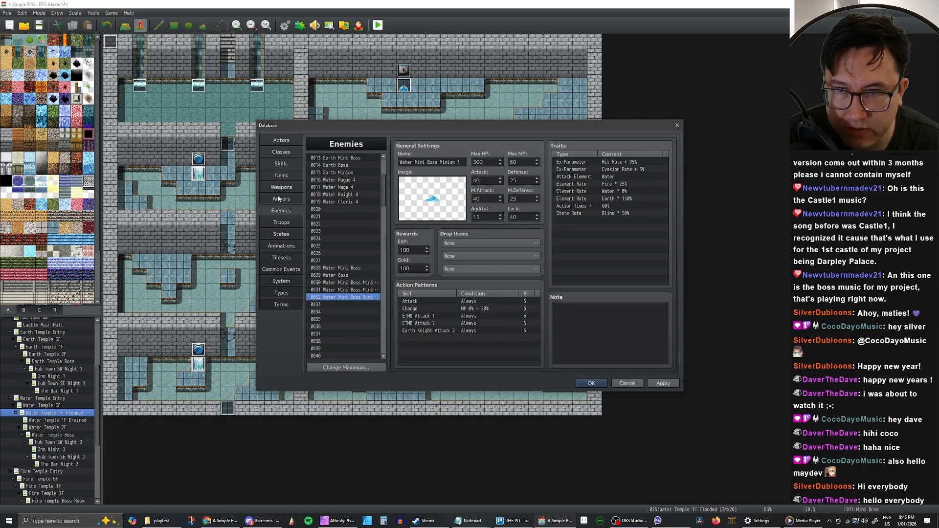
pyautogui.click(282, 222)
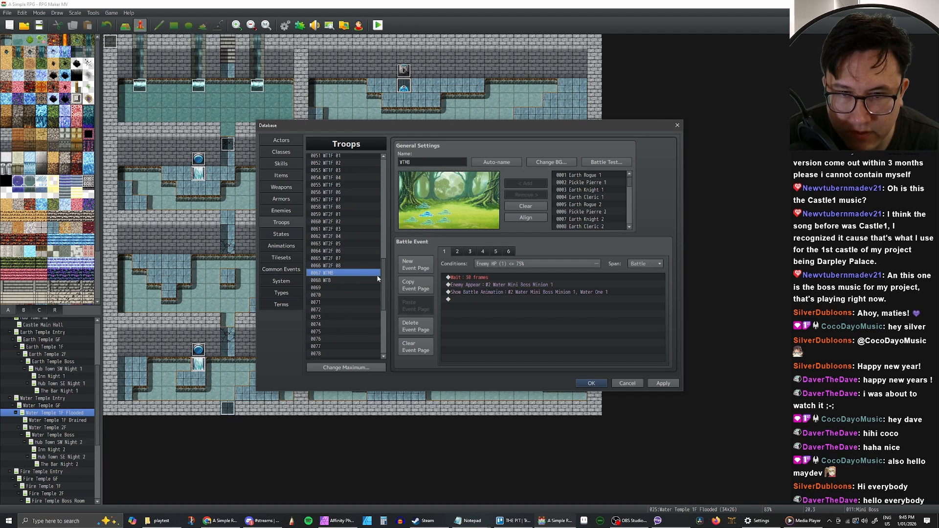
# Copy the fifth event page's Wait, Enemy Appear and Show Battle Animation commands and paste them into the sixth page.
pyautogui.click(509, 252)
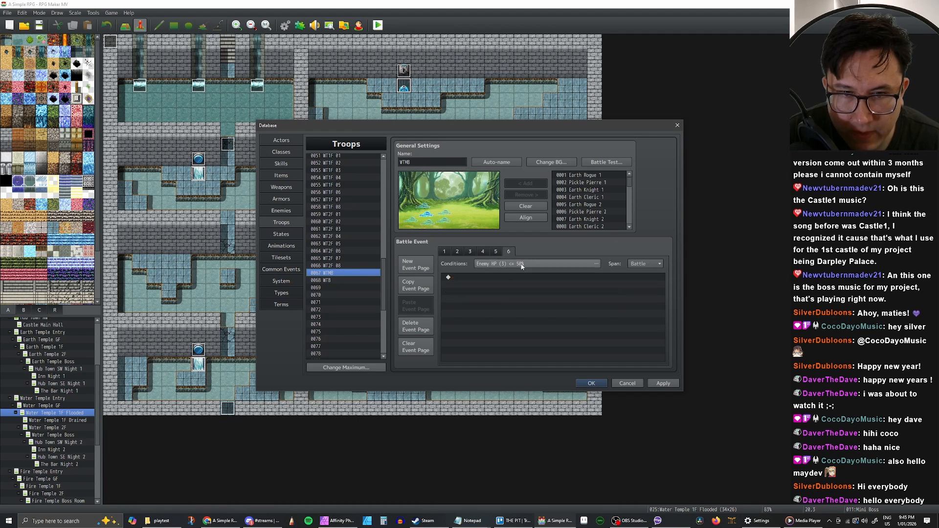
pyautogui.click(495, 252)
pyautogui.moveTo(490, 278); pyautogui.dragTo(500, 292)
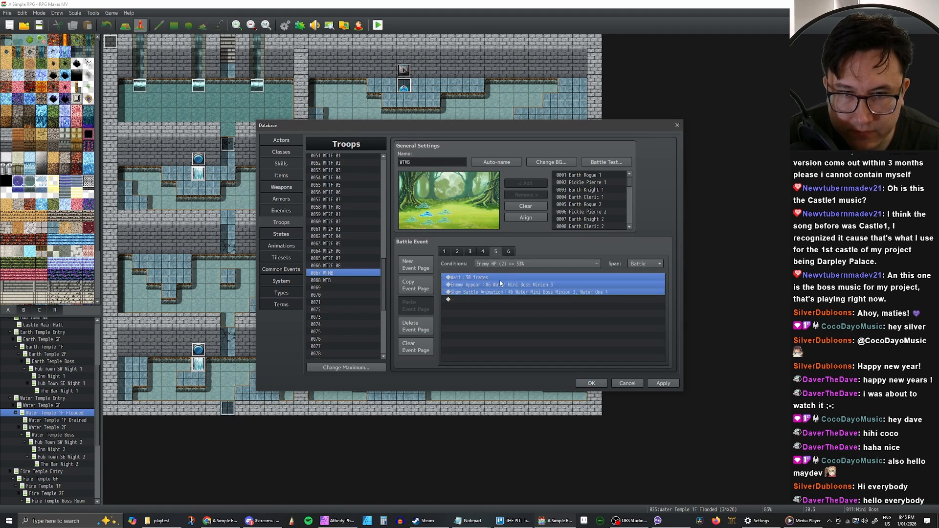
pyautogui.hotkey('ctrl', 'c')
pyautogui.click(509, 252)
pyautogui.hotkey('ctrl', 'v')
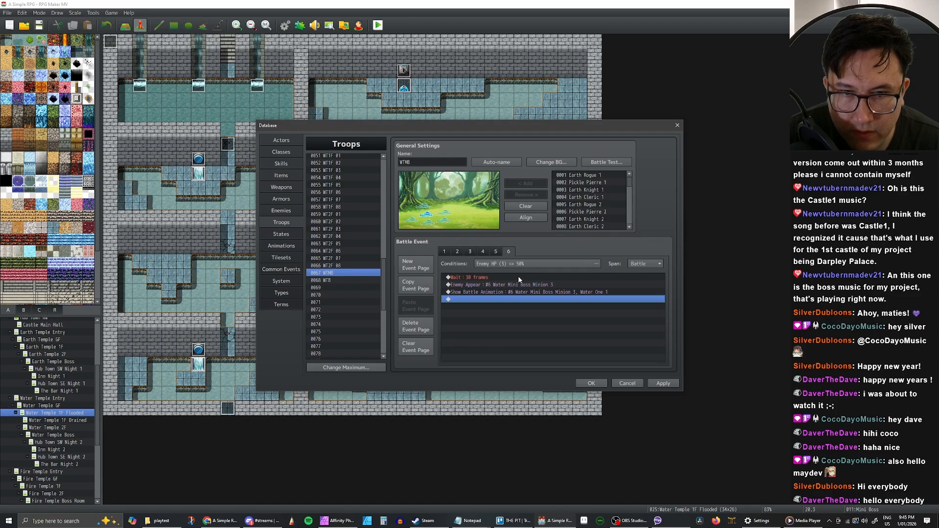
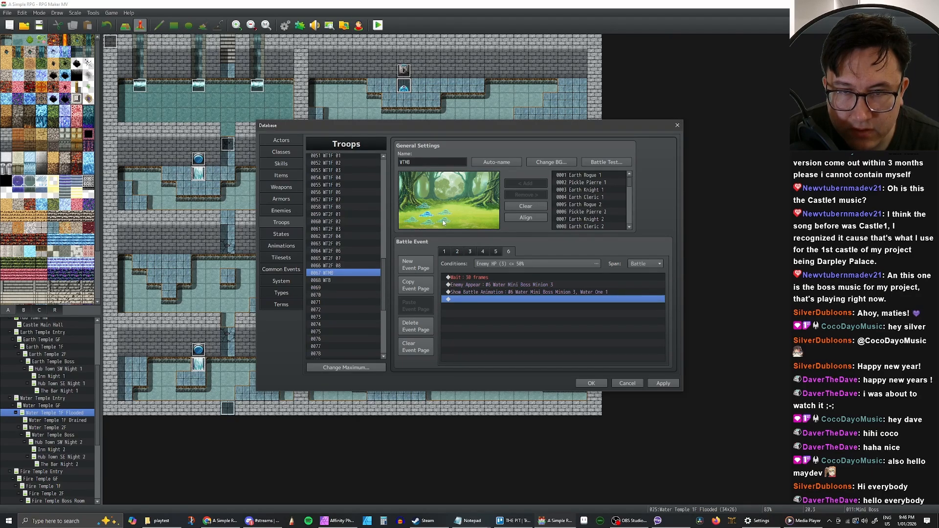
# Review which placed minions the event pages use, and add another Water Mini Boss Minion 3 to the troop.
pyautogui.click(448, 252)
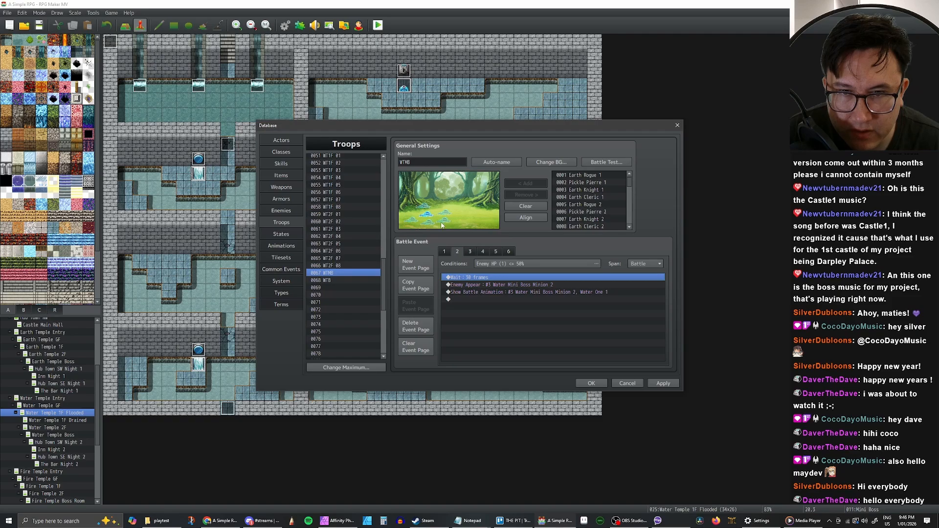
pyautogui.click(411, 224)
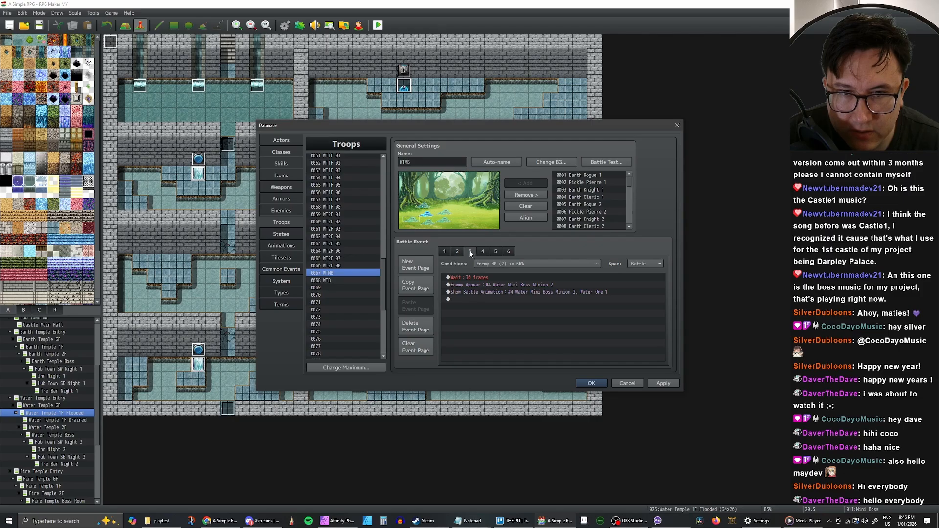
pyautogui.click(508, 252)
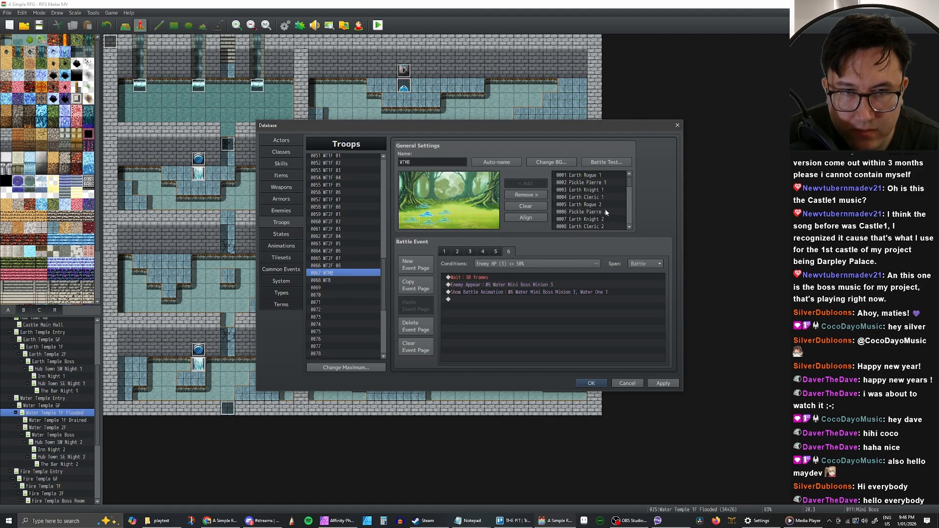
pyautogui.scroll(-3, 607, 212)
pyautogui.scroll(-7, 626, 206)
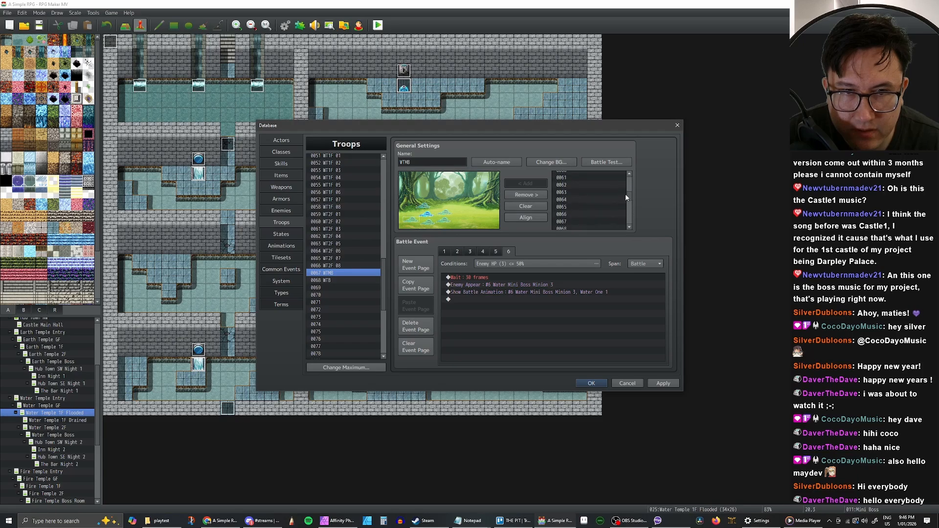
pyautogui.scroll(1, 626, 188)
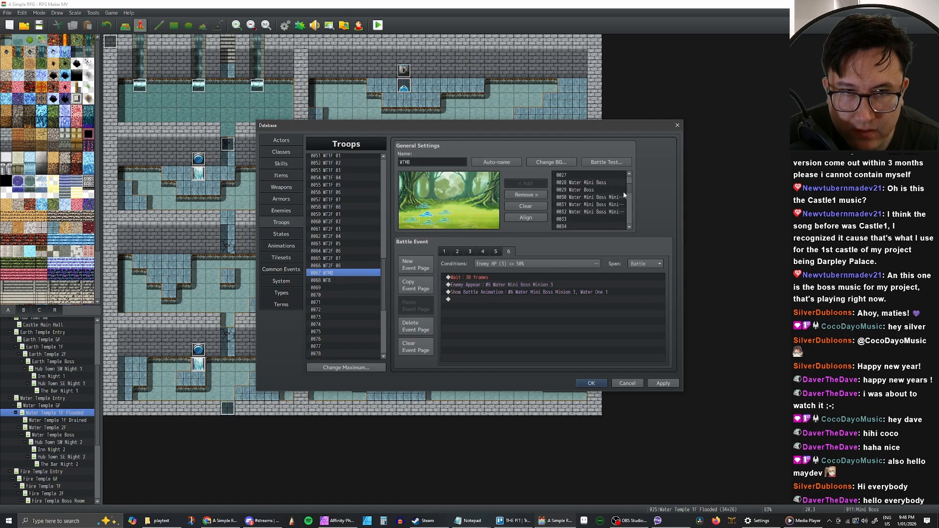
pyautogui.click(612, 212)
pyautogui.click(527, 184)
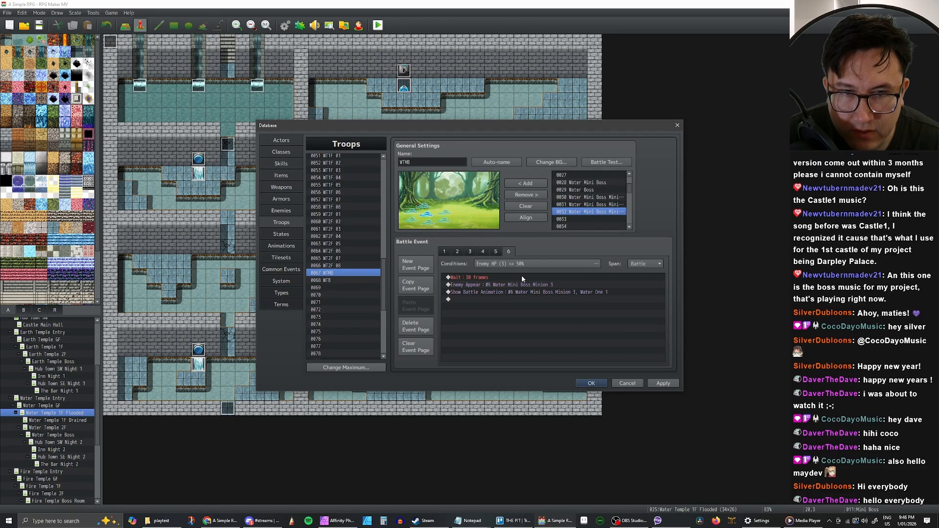
# Retarget the sixth page's Enemy Appear and Show Battle Animation commands to #7 Water Mini Boss Minion 3, and apply the changes.
pyautogui.doubleClick(498, 285)
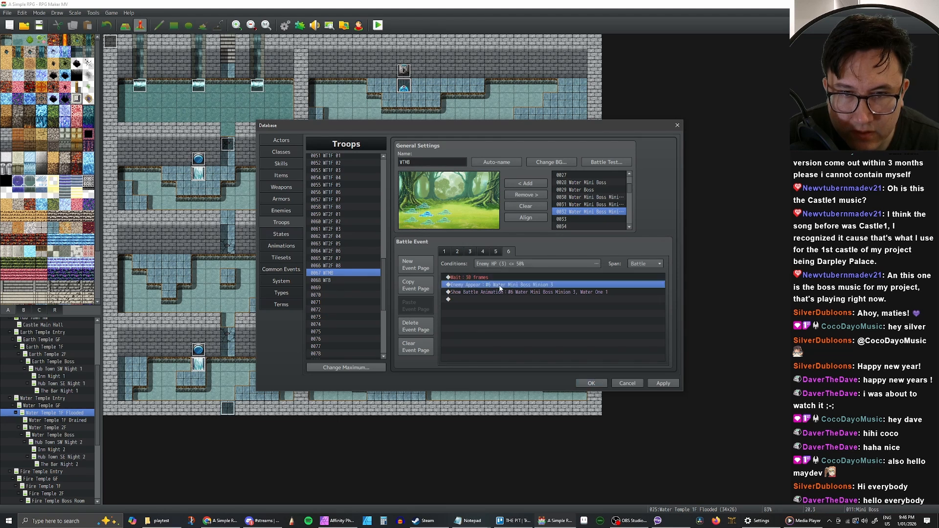
pyautogui.click(541, 319)
pyautogui.click(541, 354)
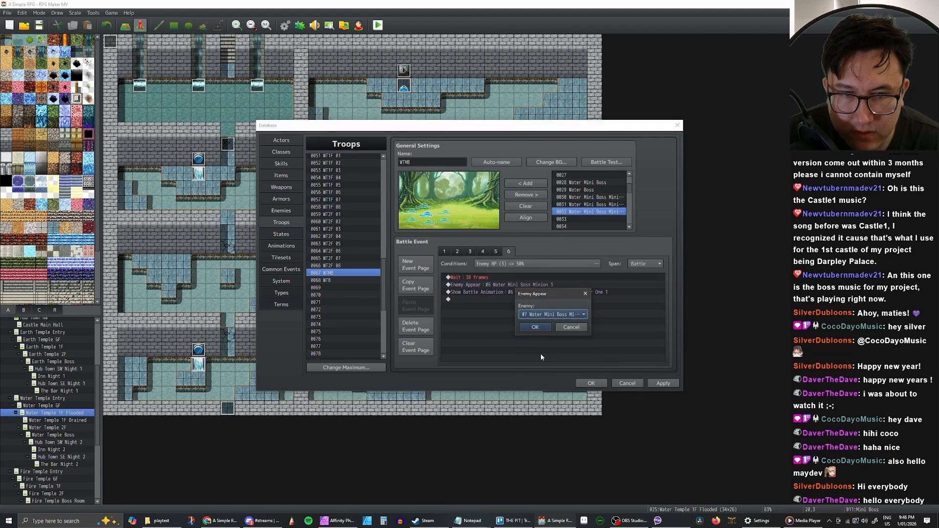
pyautogui.click(535, 326)
pyautogui.click(528, 292)
pyautogui.doubleClick(529, 292)
pyautogui.click(546, 299)
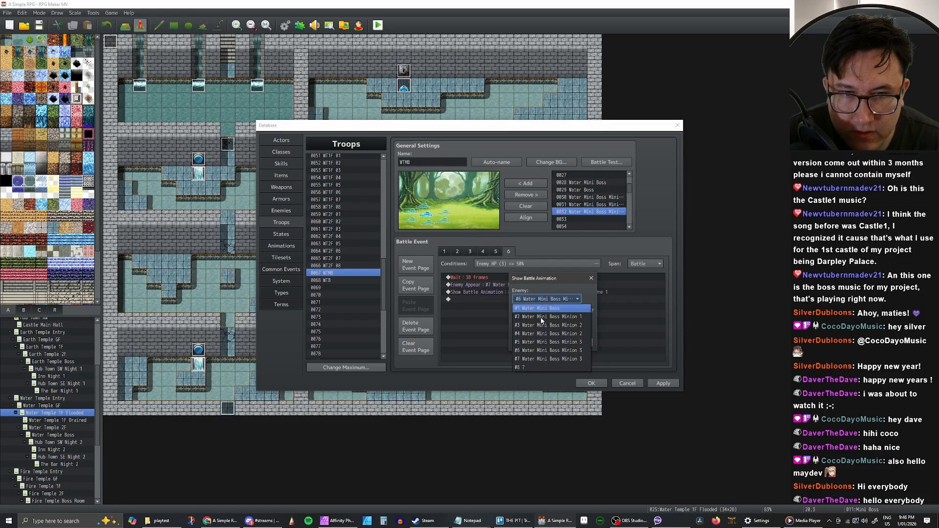
pyautogui.click(538, 351)
pyautogui.click(541, 343)
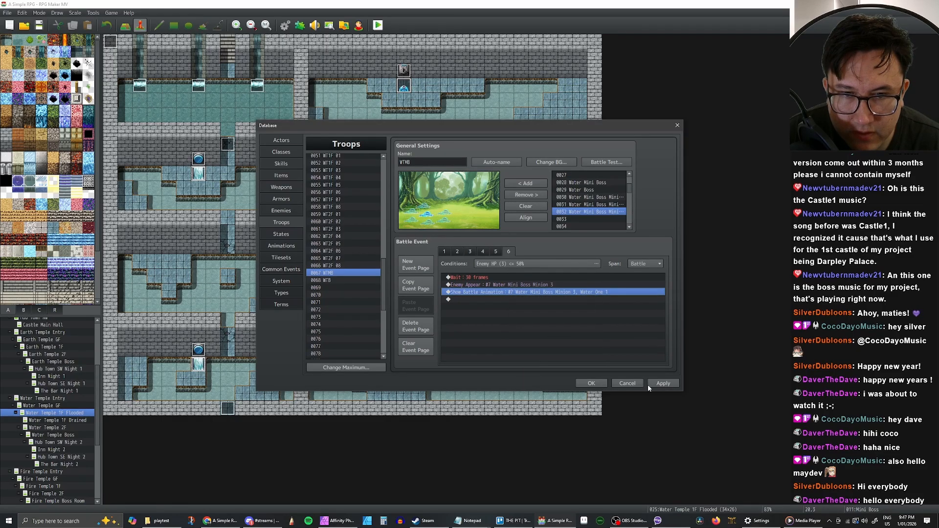
pyautogui.click(662, 384)
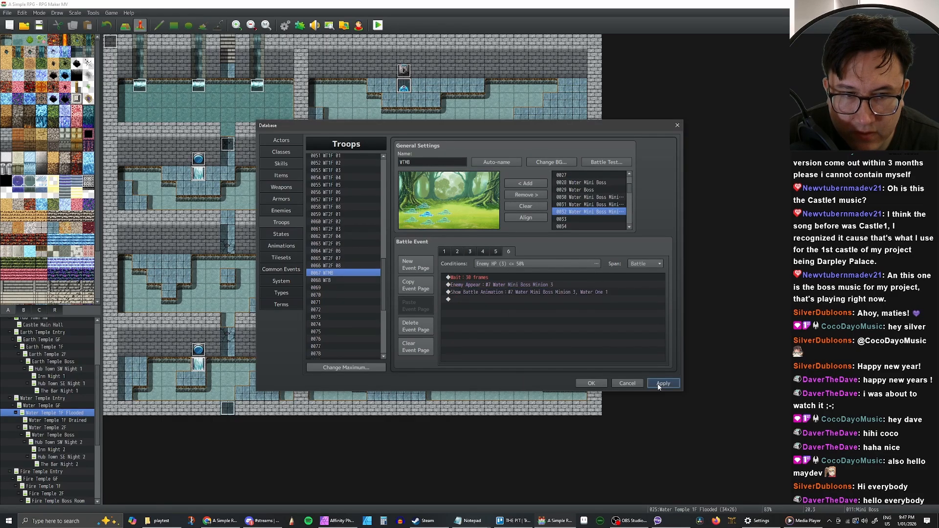
pyautogui.click(423, 269)
pyautogui.click(519, 265)
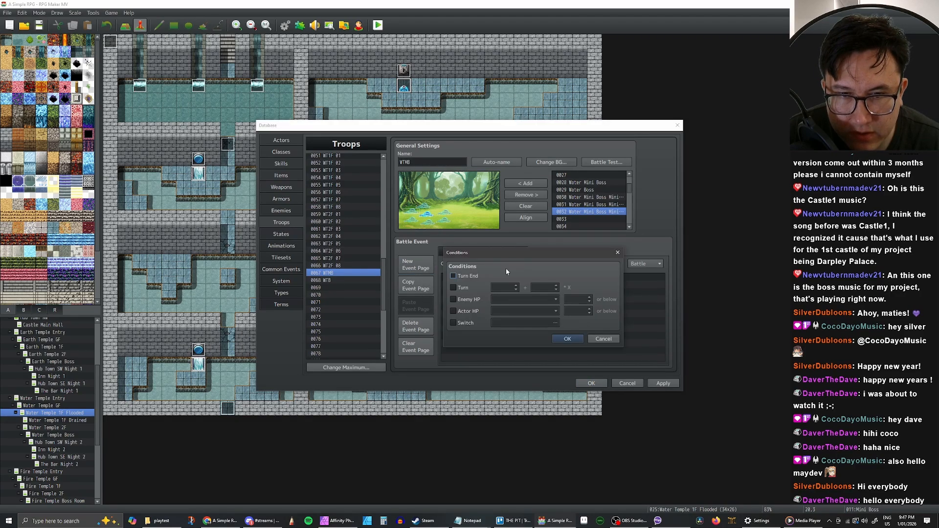
pyautogui.click(453, 300)
pyautogui.click(522, 300)
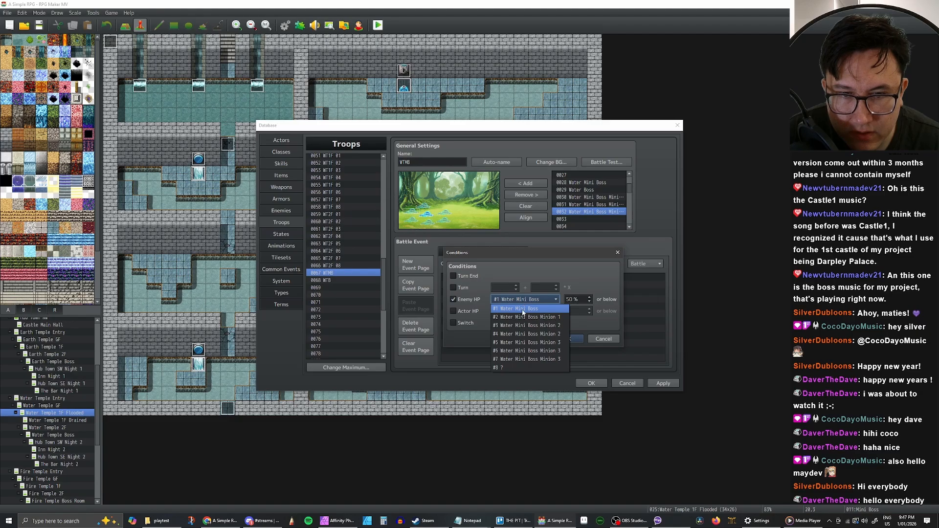
pyautogui.click(540, 335)
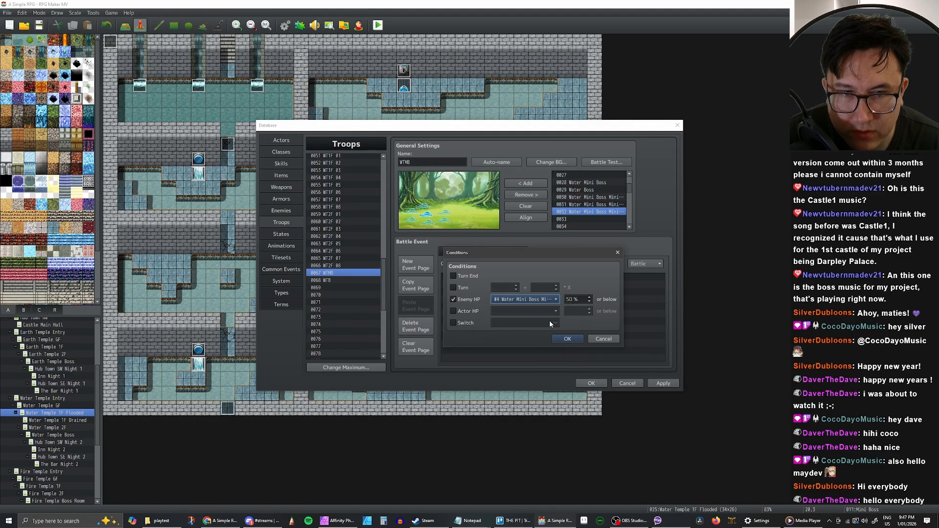
pyautogui.click(603, 339)
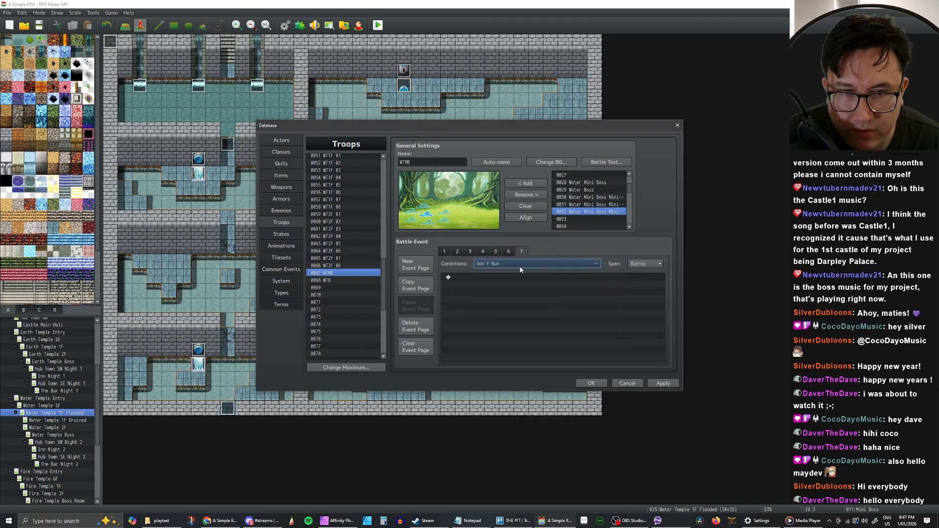
pyautogui.click(415, 326)
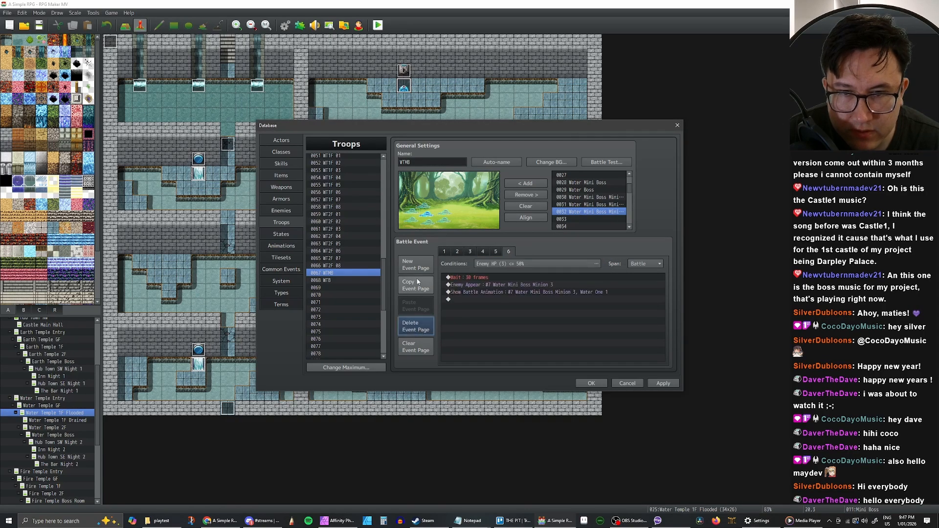
# Duplicate the sixth event page as a seventh page and set its condition to enemy #4 Water Mini Boss Minion 2 at 50% HP or below.
pyautogui.click(415, 293)
pyautogui.click(419, 307)
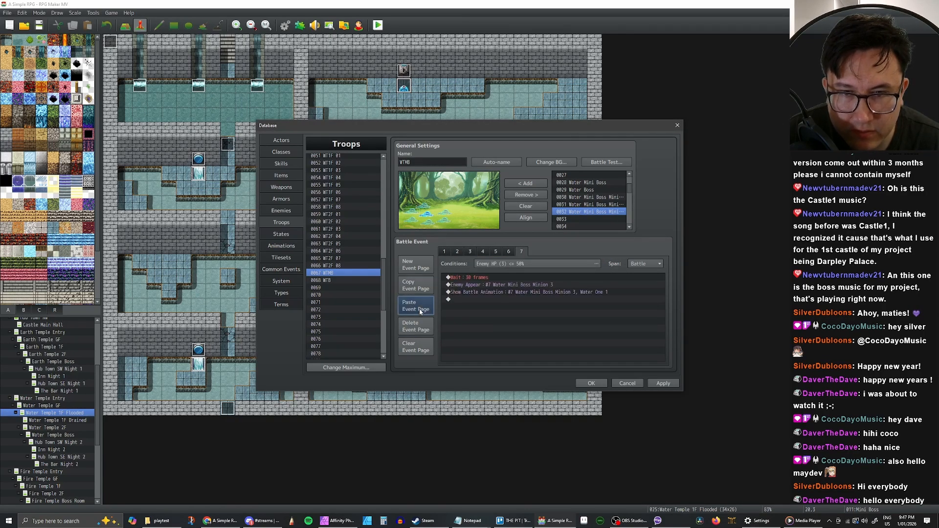
pyautogui.click(519, 266)
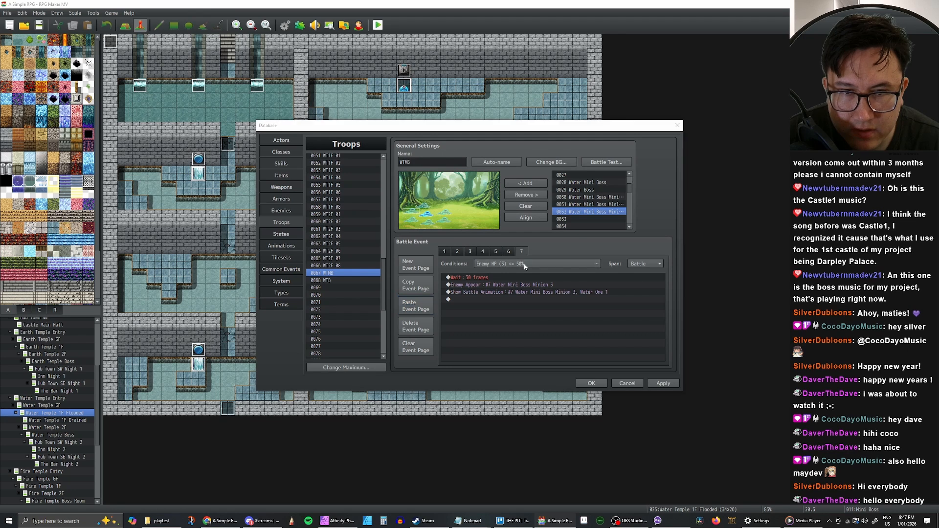
pyautogui.click(524, 299)
pyautogui.click(514, 335)
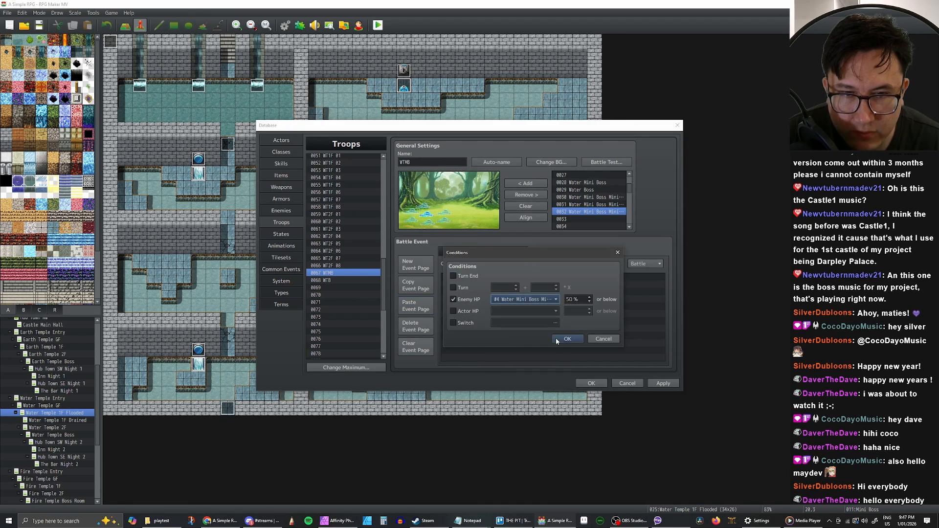
pyautogui.click(558, 338)
# Add another Water Mini Boss Minion 3 among the placed minions and check the minions' Appear Halfway setting.
pyautogui.click(488, 285)
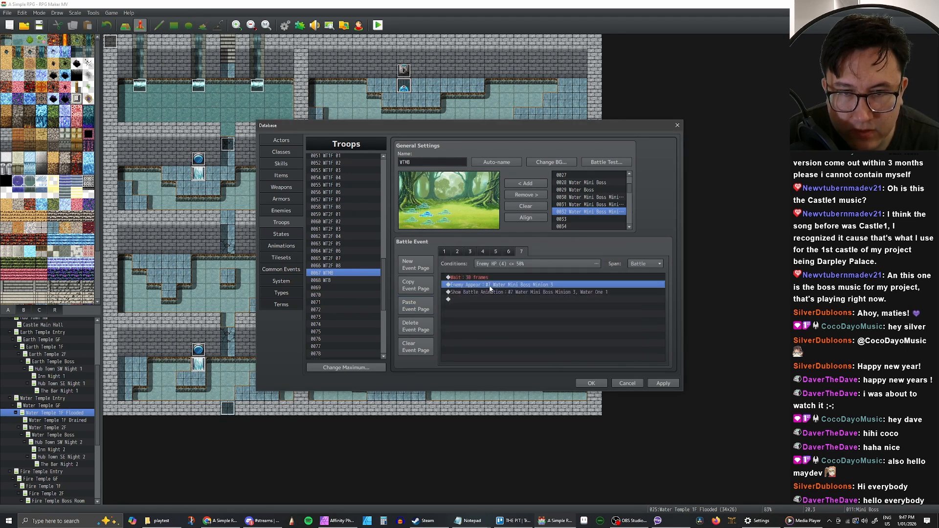
pyautogui.click(590, 205)
pyautogui.click(587, 212)
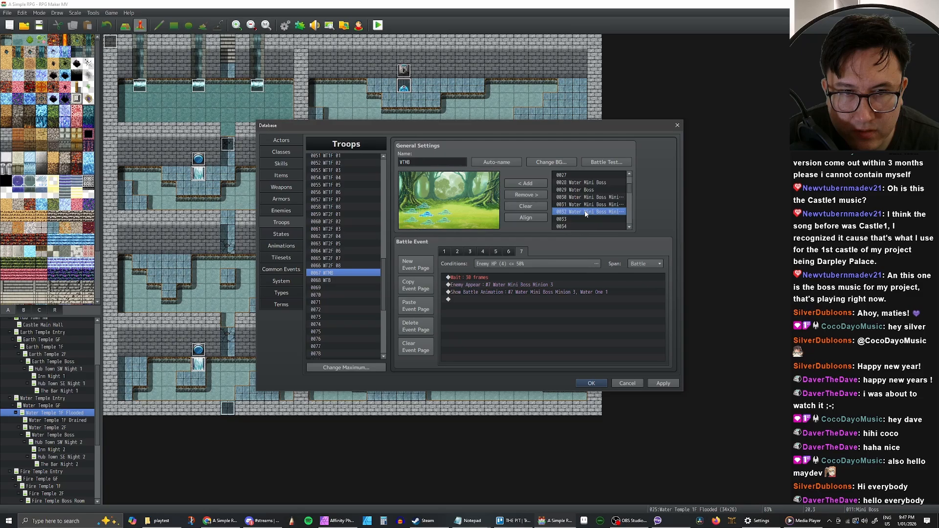
pyautogui.click(525, 185)
pyautogui.moveTo(453, 225); pyautogui.dragTo(440, 211)
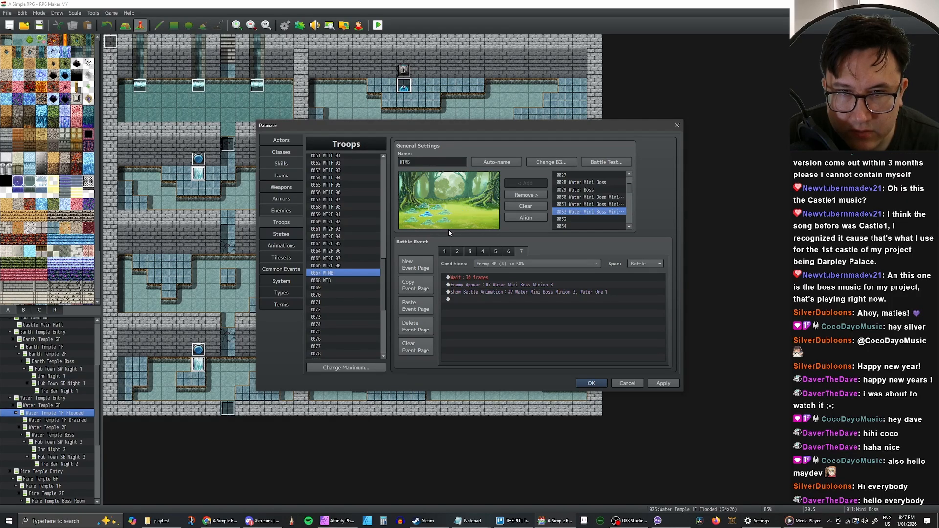
pyautogui.rightClick(412, 214)
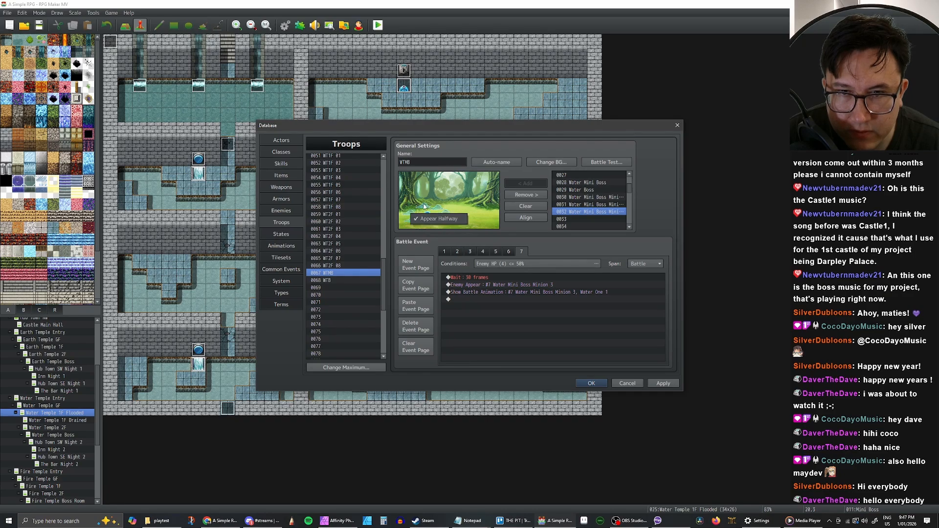
pyautogui.click(424, 205)
pyautogui.rightClick(423, 205)
pyautogui.click(436, 204)
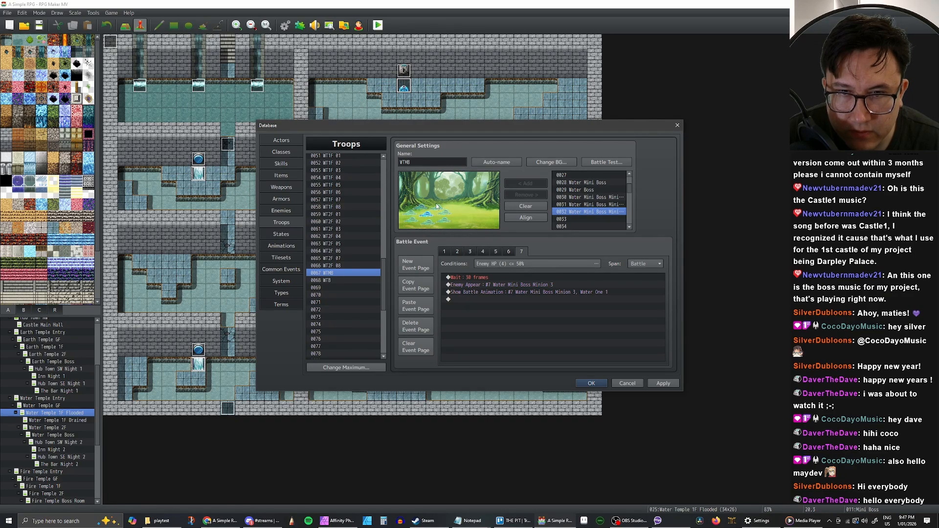
pyautogui.click(435, 208)
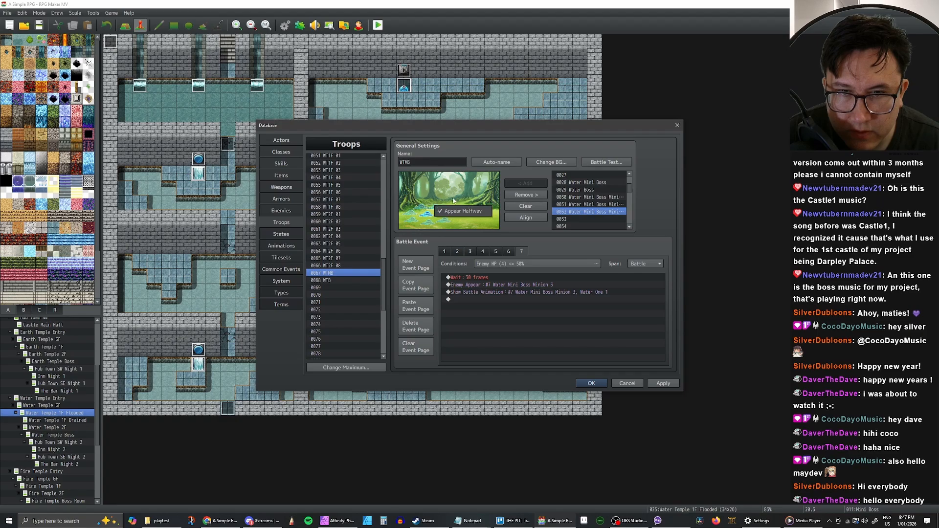
pyautogui.click(462, 207)
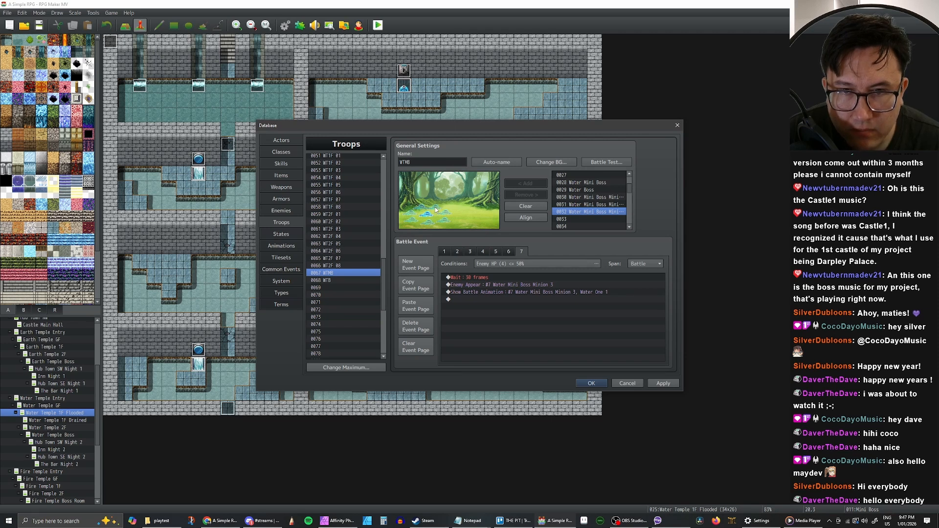
# Retarget the seventh page's Enemy Appear and Show Battle Animation commands to #8 Water Mini Boss Minion 3, and save the database.
pyautogui.click(519, 285)
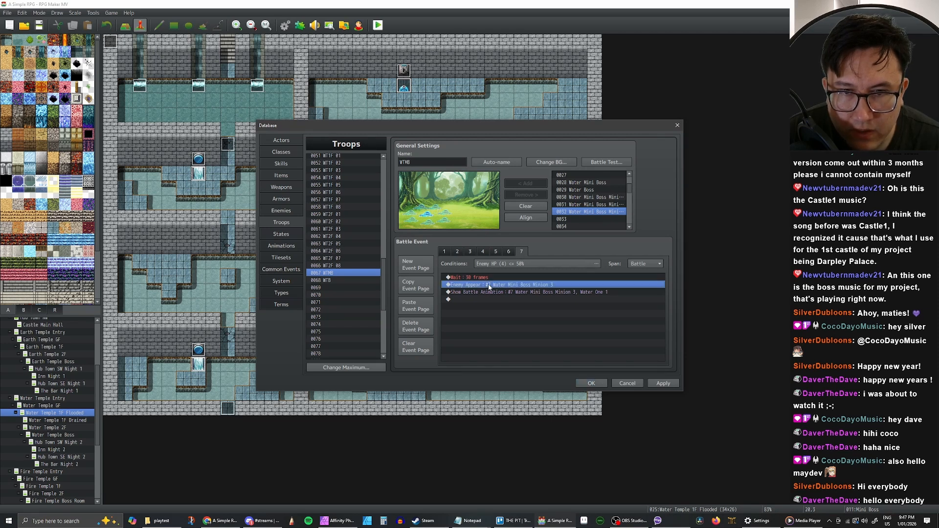
pyautogui.doubleClick(516, 286)
pyautogui.click(550, 315)
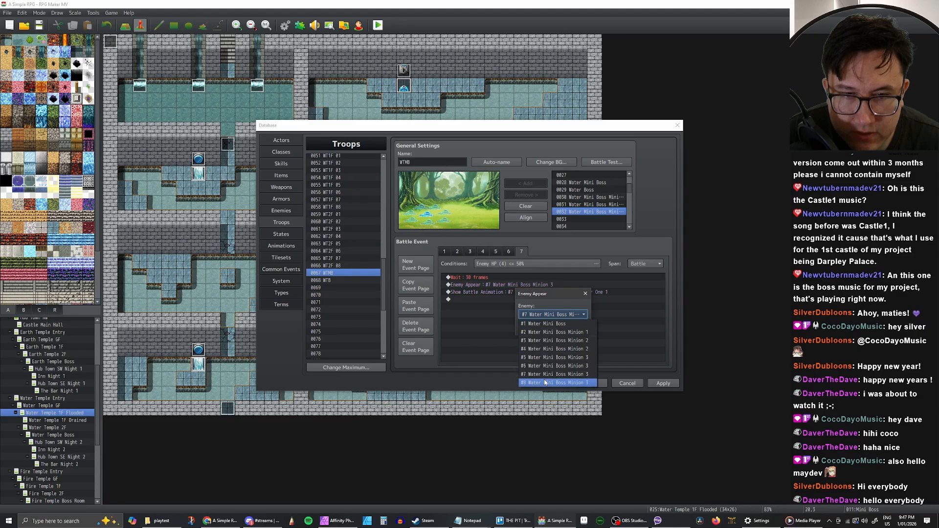
pyautogui.click(546, 384)
pyautogui.click(543, 338)
pyautogui.click(514, 294)
pyautogui.doubleClick(515, 294)
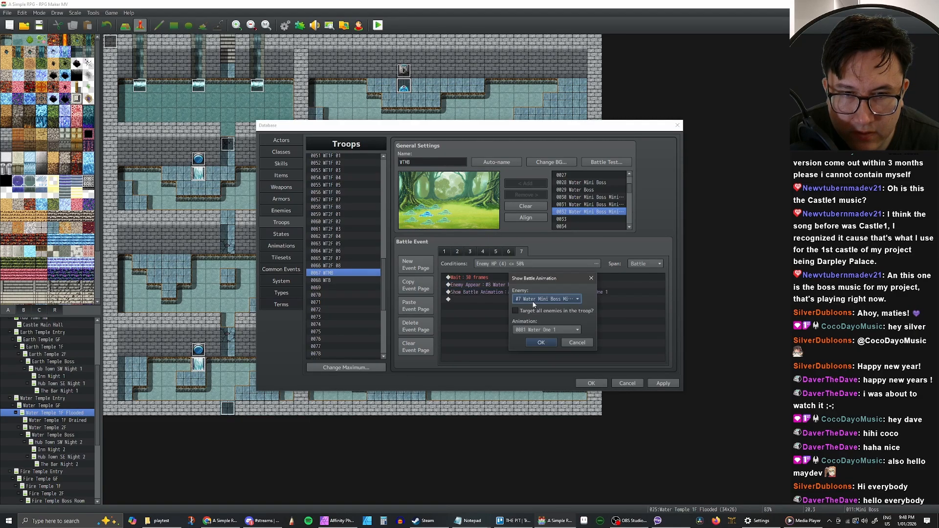
pyautogui.click(547, 299)
pyautogui.click(543, 366)
pyautogui.click(540, 342)
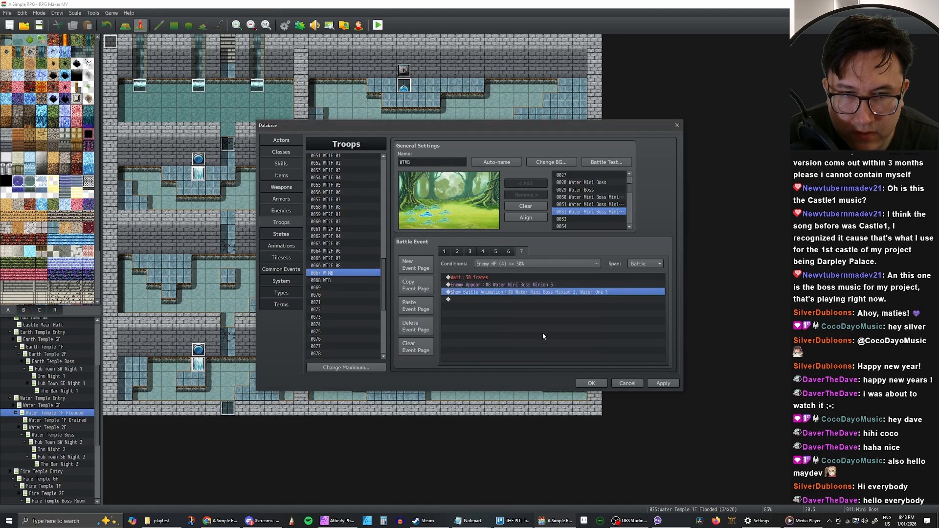
pyautogui.click(591, 383)
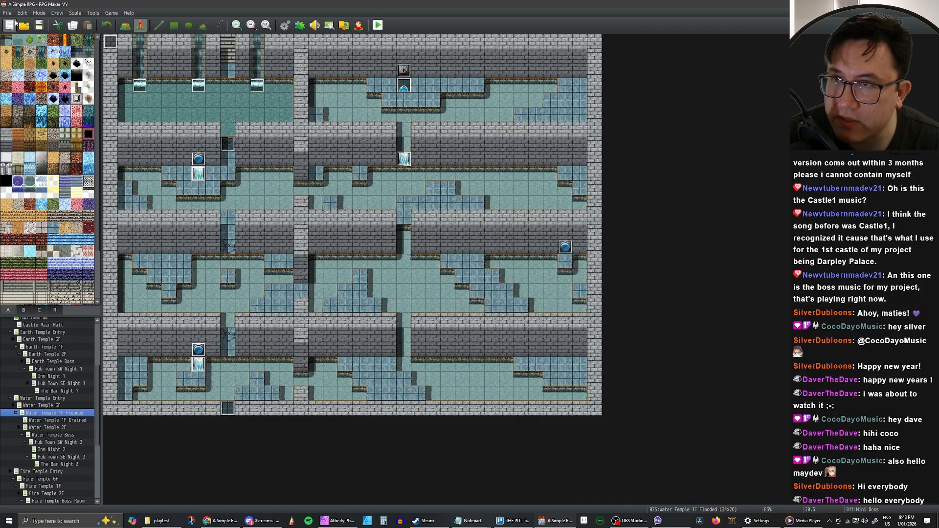
# Reopen the WTMB troop's battle background selection and choose CobblestonesPool as the floor image.
pyautogui.click(285, 25)
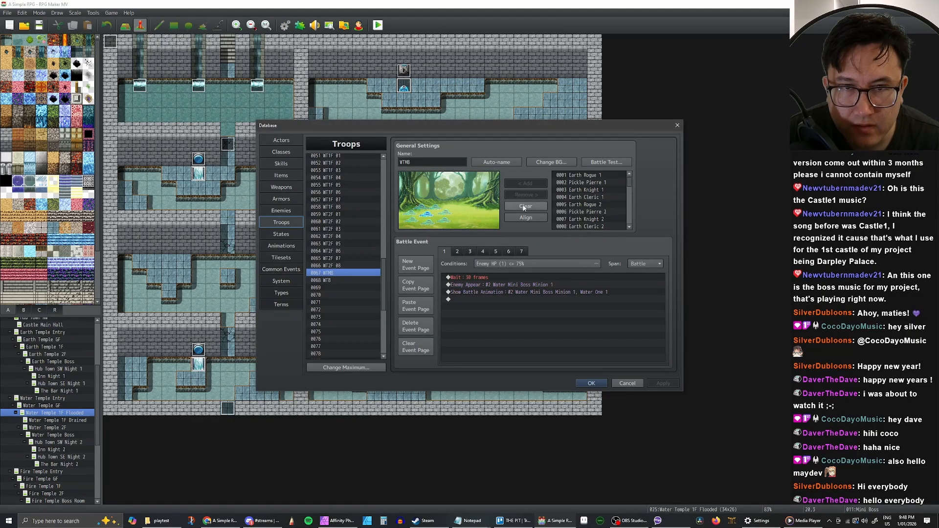
pyautogui.click(551, 162)
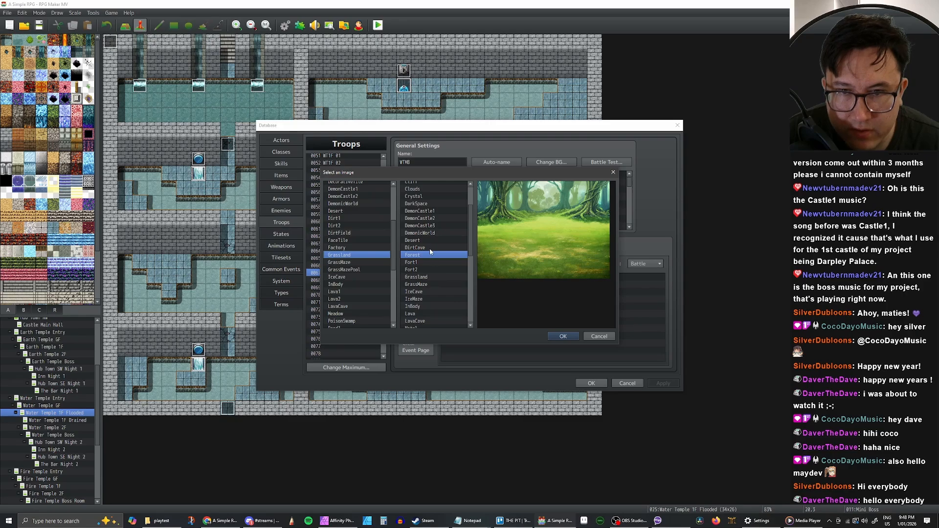
pyautogui.scroll(1, 430, 248)
pyautogui.scroll(-5, 367, 266)
pyautogui.scroll(-1, 367, 266)
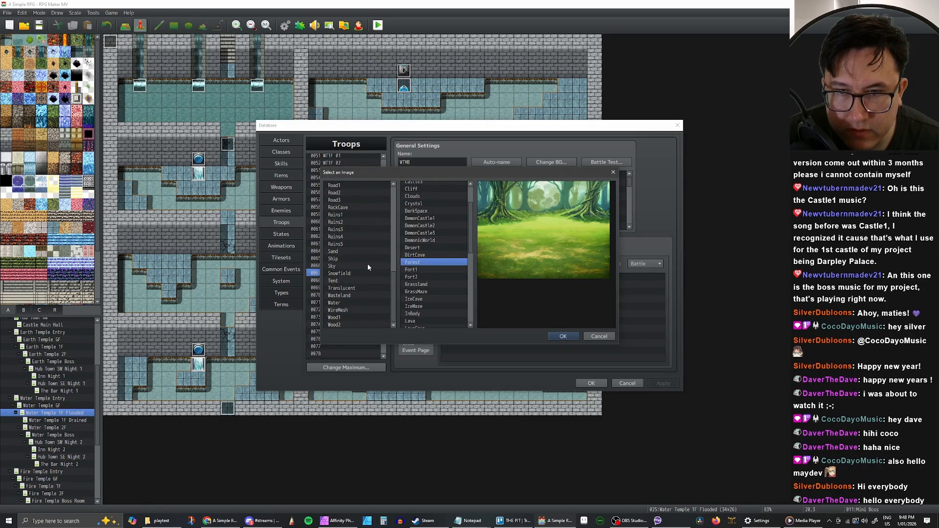
pyautogui.moveTo(394, 279); pyautogui.dragTo(391, 192)
pyautogui.click(355, 281)
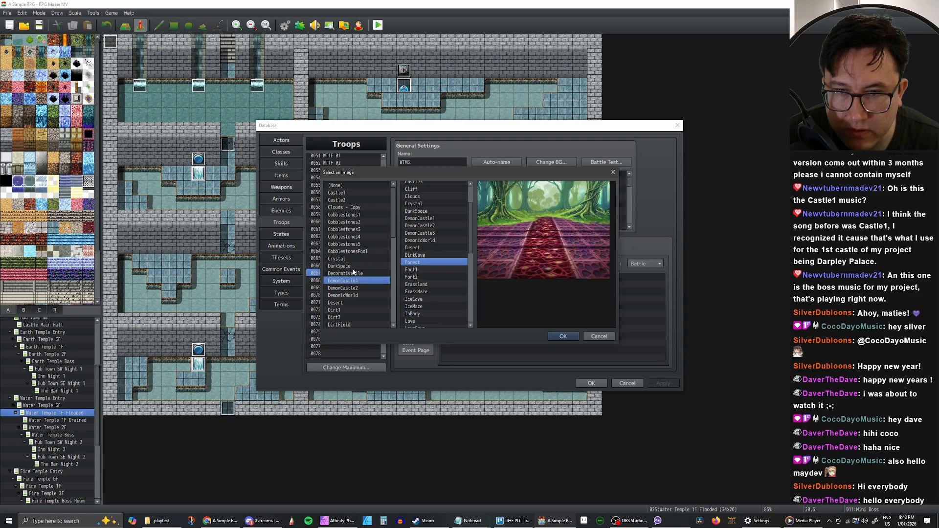
pyautogui.click(354, 267)
pyautogui.press('Up')
pyautogui.press('Up')
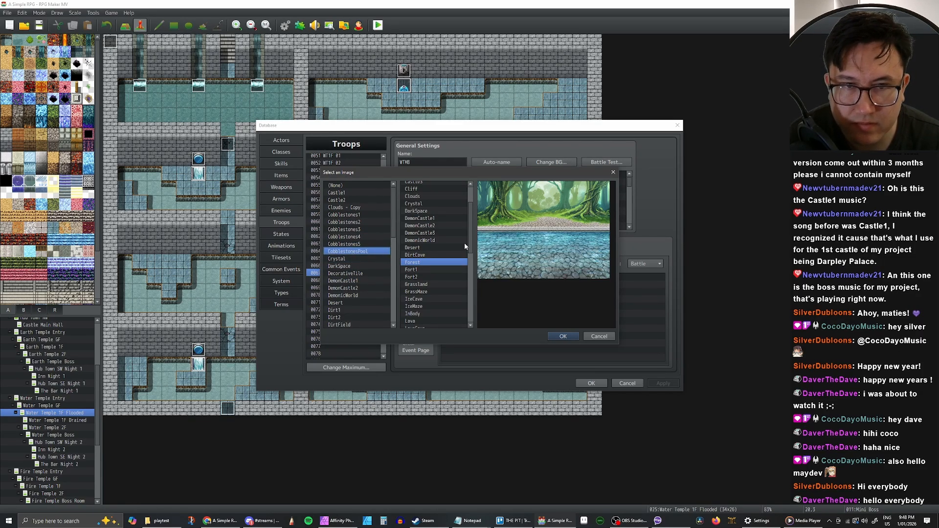
# Choose Stone3 as the troop's wall background image and apply the changes.
pyautogui.click(422, 248)
pyautogui.press('Down')
pyautogui.press('Down')
pyautogui.press('Down')
pyautogui.press('Down')
pyautogui.press('Down')
pyautogui.press('Down')
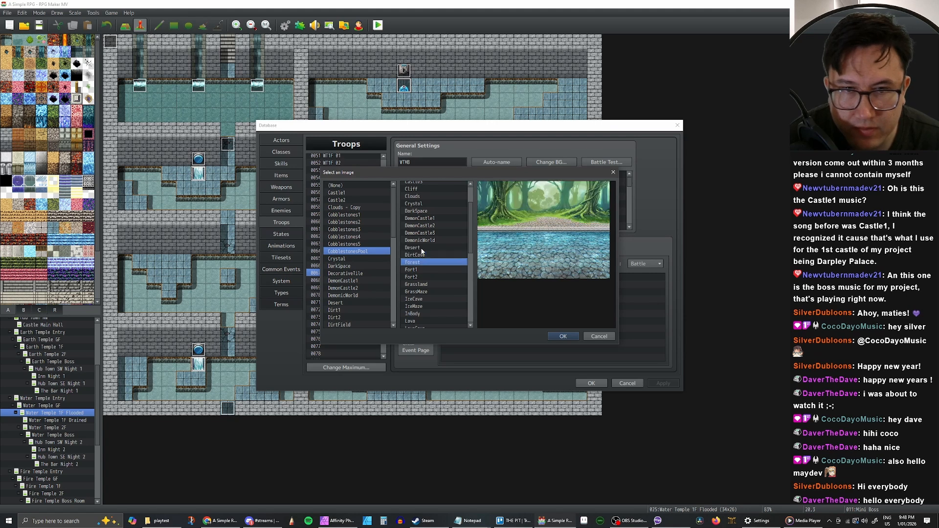
pyautogui.press('Down')
pyautogui.press('Down')
pyautogui.press('Down')
pyautogui.press('Down')
pyautogui.press('Down')
pyautogui.press('Down')
pyautogui.press('Down')
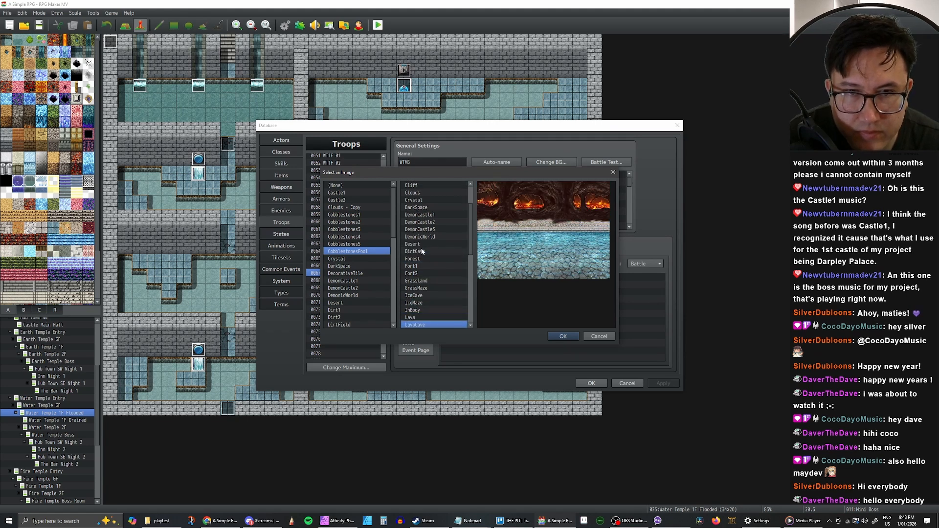
pyautogui.press('Down')
pyautogui.press('Down')
pyautogui.press('Down')
pyautogui.press('Down')
pyautogui.press('Down')
pyautogui.press('Down')
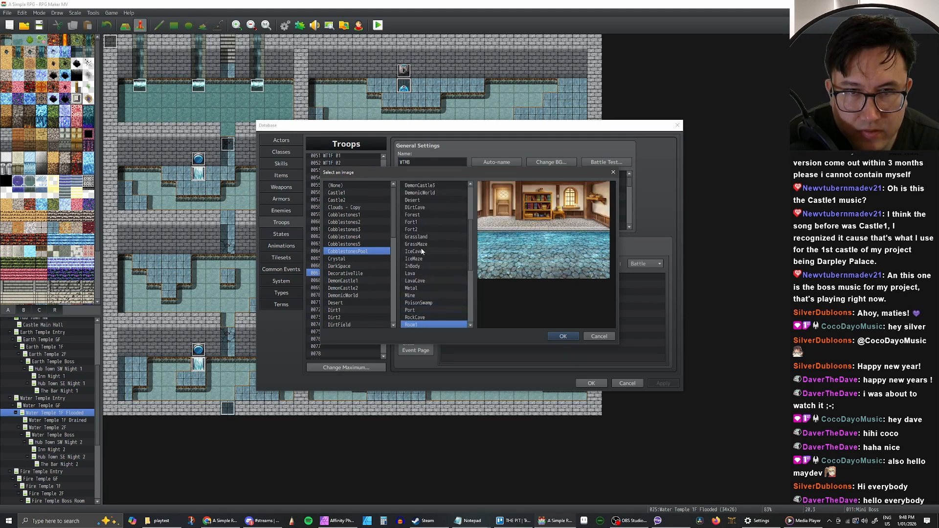
pyautogui.press('Down')
pyautogui.press('Down')
pyautogui.press('Down')
pyautogui.press('Down')
pyautogui.press('Down')
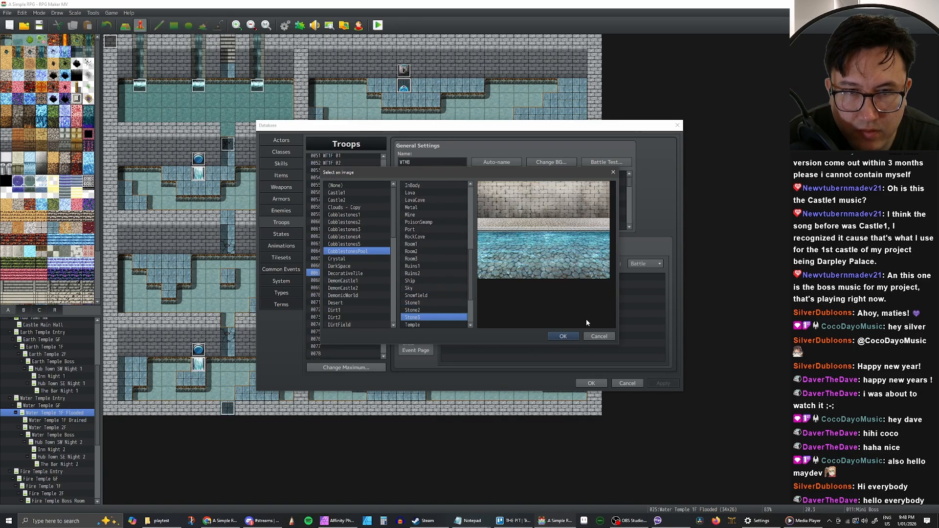
pyautogui.click(562, 337)
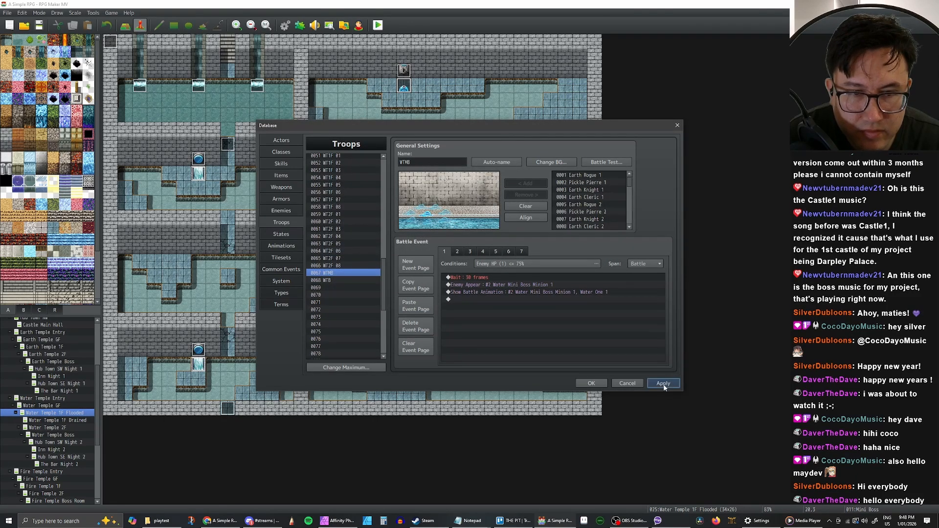
# Start a battle test of the WTMB troop with the preset party, maximize the game window and choose to fight.
pyautogui.click(600, 164)
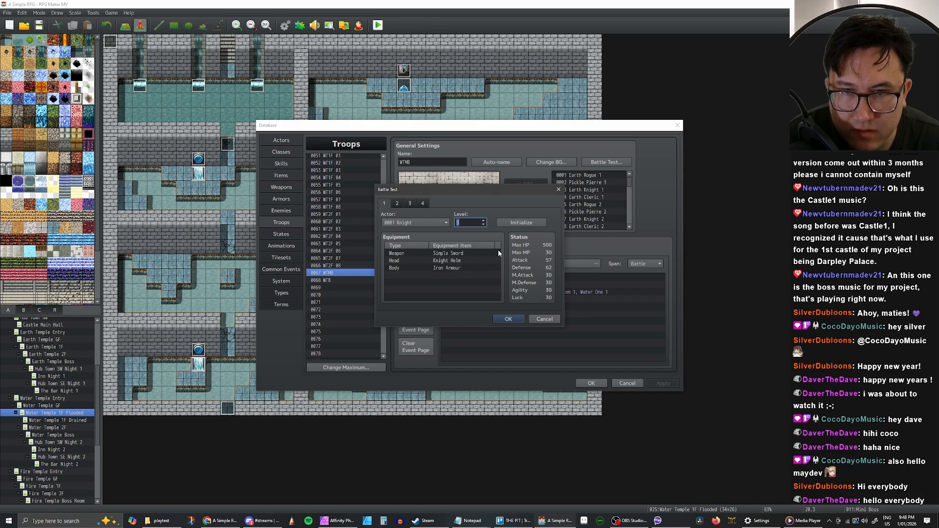
pyautogui.click(502, 320)
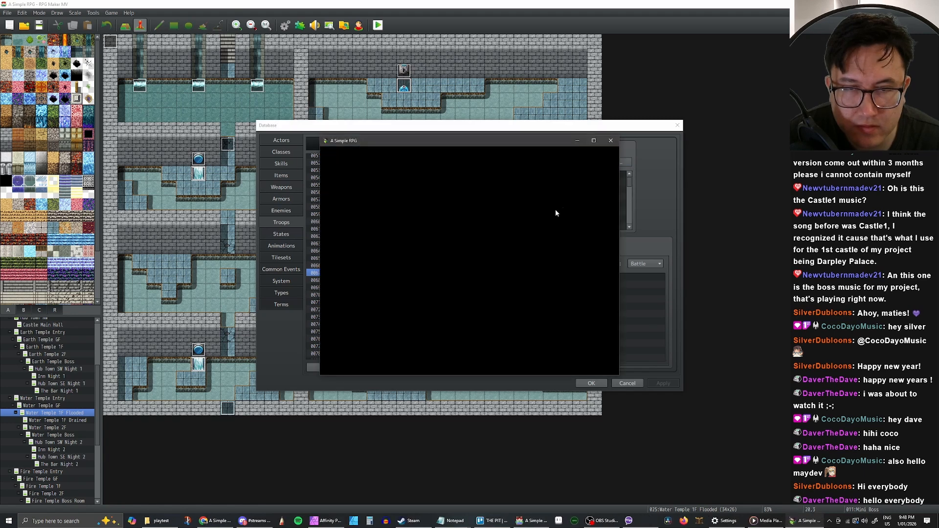
pyautogui.click(594, 141)
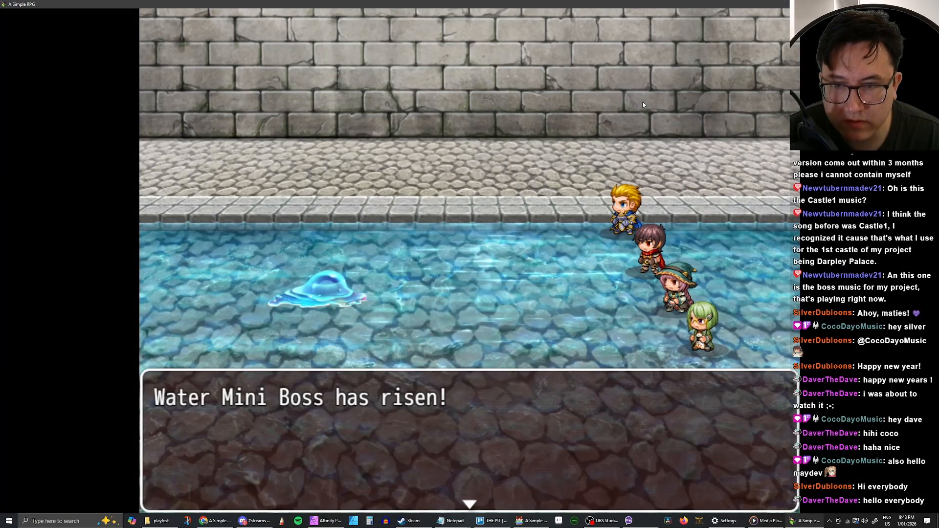
pyautogui.press('Return')
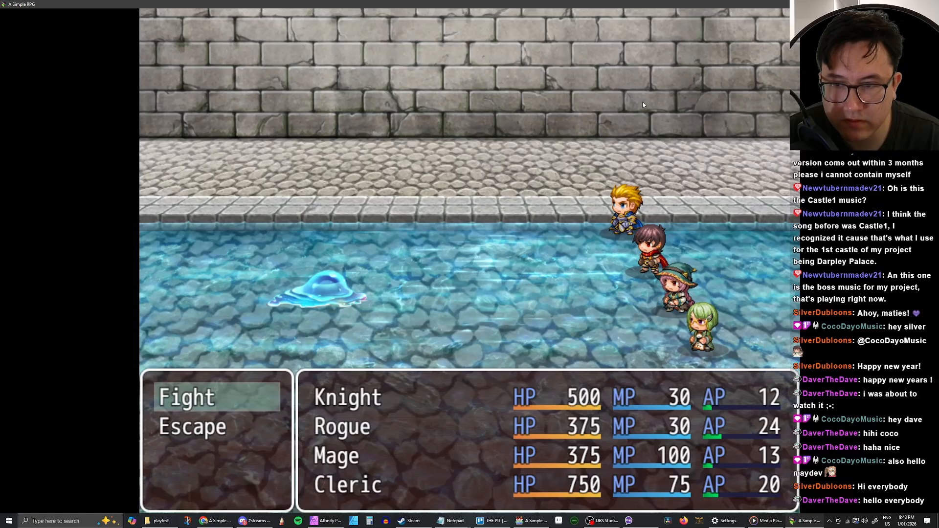
pyautogui.press('Return')
pyautogui.press('Down')
pyautogui.press('Up')
pyautogui.press('Down')
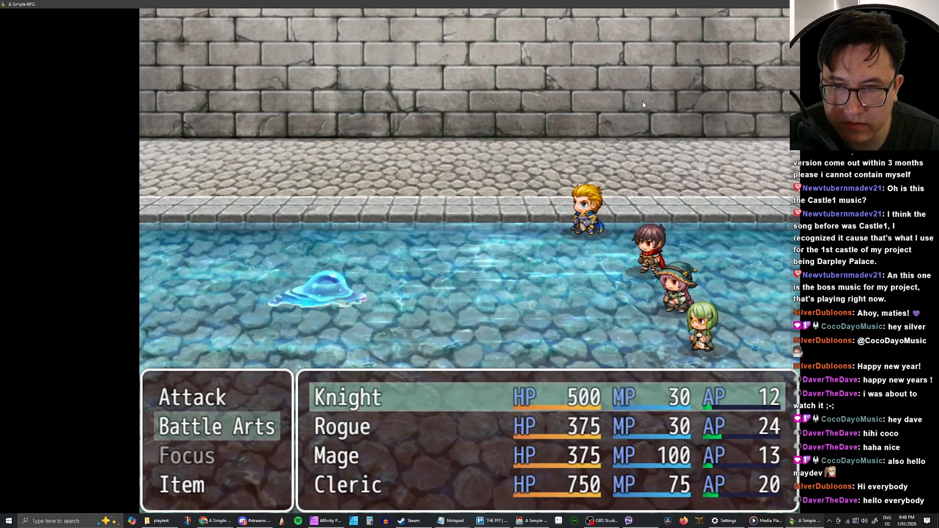
pyautogui.press('Up')
pyautogui.press('Down')
pyautogui.press('Up')
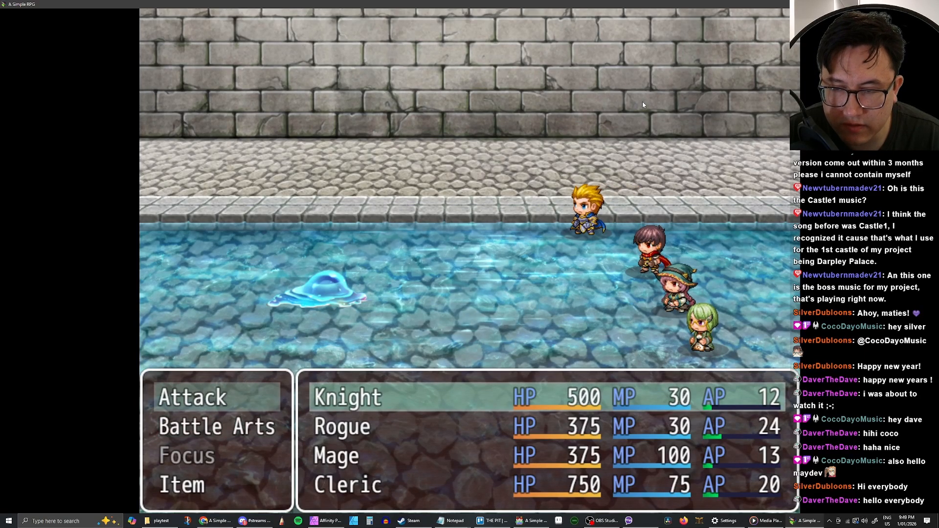
pyautogui.press('Down')
pyautogui.press('Up')
pyautogui.press('Down')
pyautogui.press('Up')
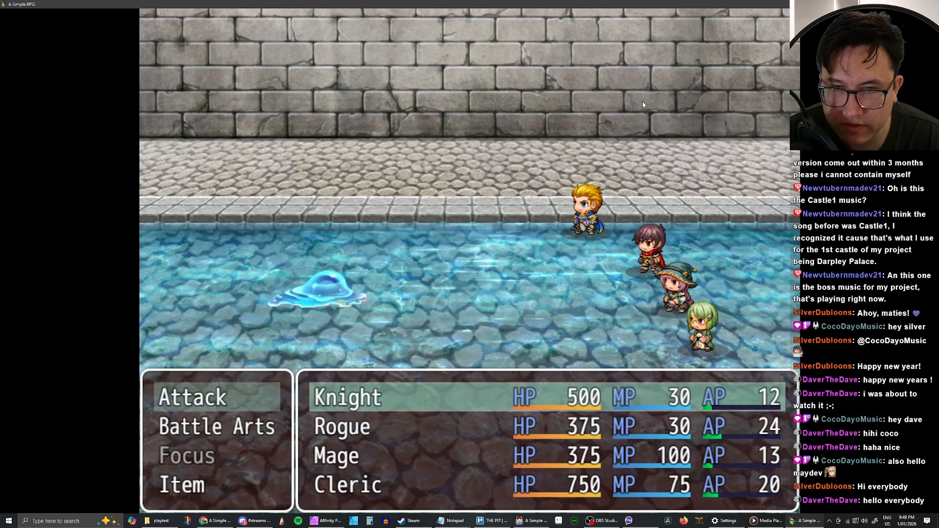
pyautogui.press('Down')
pyautogui.press('Up')
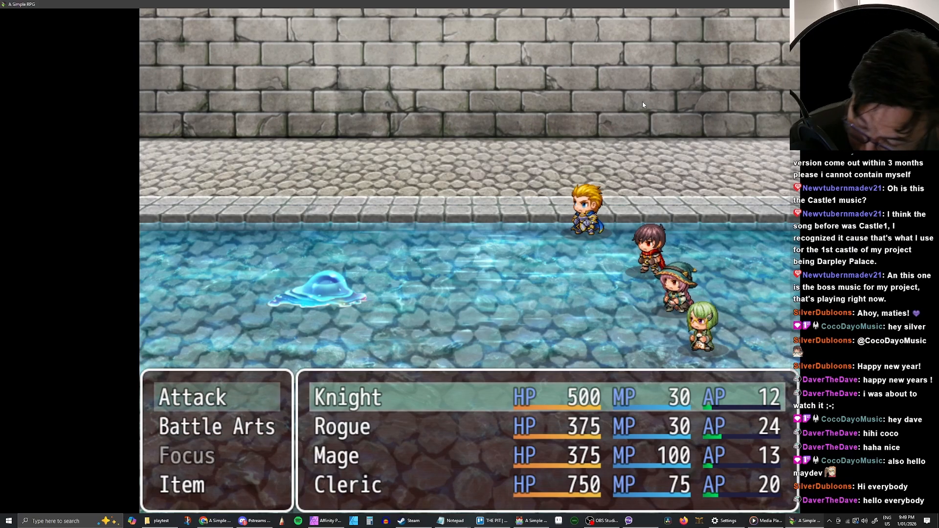
# Have the Knight use the Boost skill from the Battle Arts for this round.
pyautogui.press('Down')
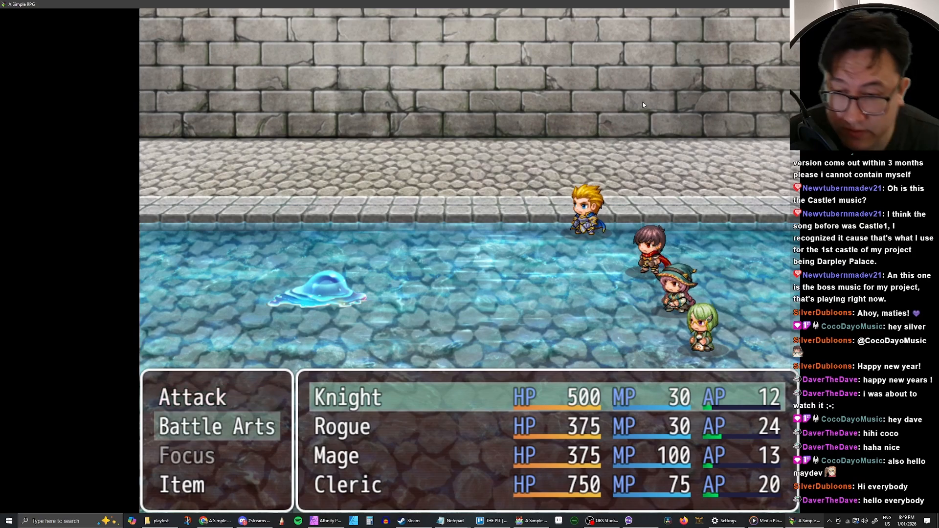
pyautogui.press('Return')
pyautogui.press('Down')
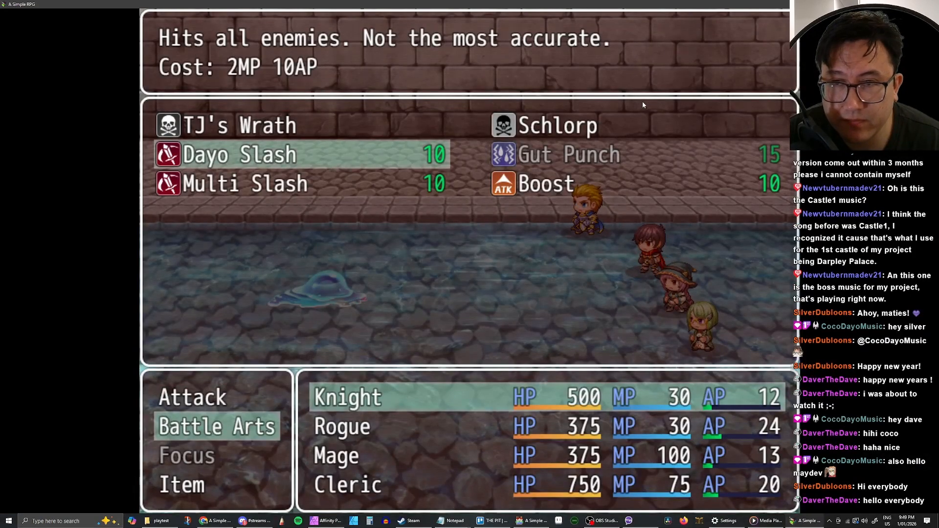
pyautogui.press('Right')
pyautogui.press('Right')
pyautogui.press('Left')
pyautogui.press('Left')
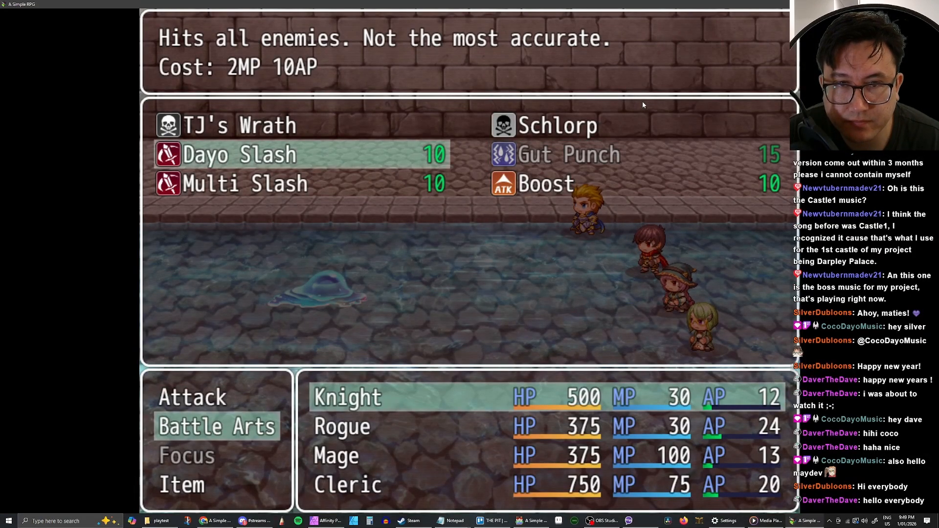
pyautogui.press('Down')
pyautogui.press('Right')
pyautogui.press('Return')
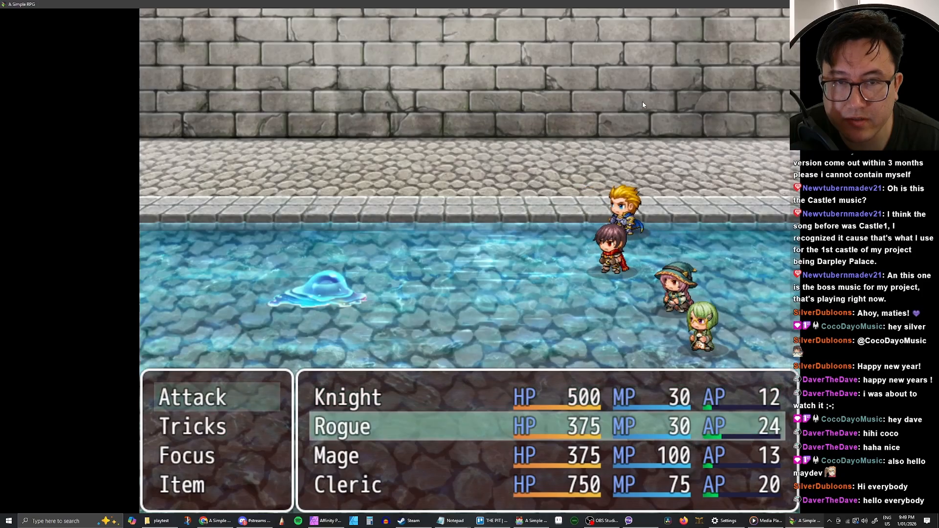
# Have the Rogue use the Sick Blade trick on the Water Mini Boss.
pyautogui.press('Down')
pyautogui.press('Return')
pyautogui.press('Down')
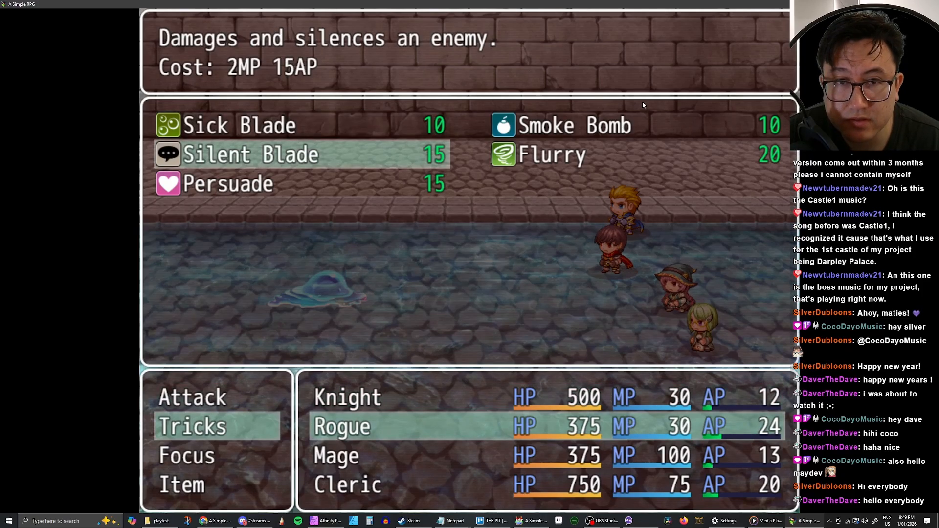
pyautogui.press('Right')
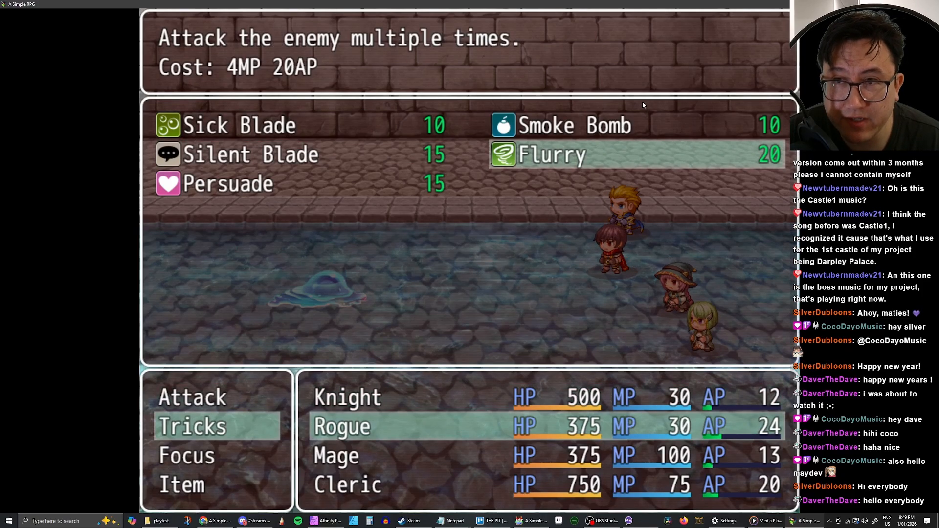
pyautogui.press('Left')
pyautogui.press('Right')
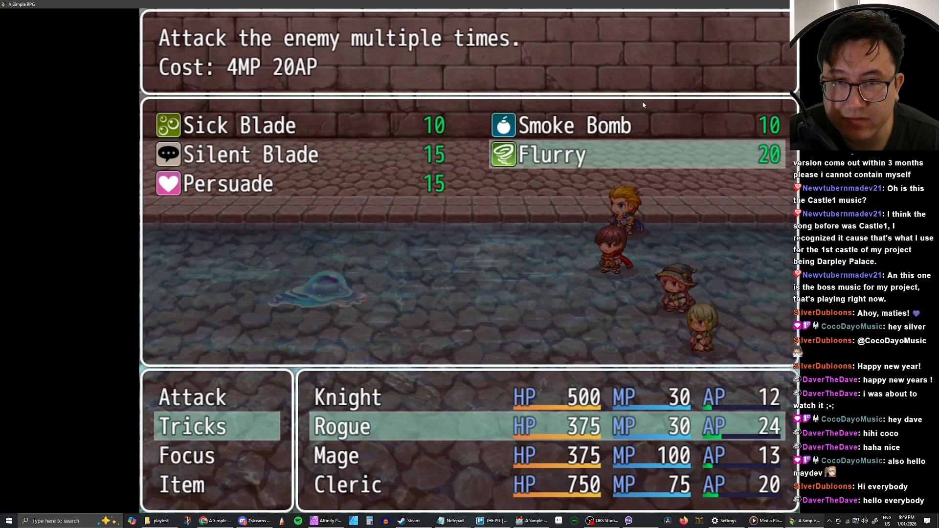
pyautogui.press('Left')
pyautogui.press('Down')
pyautogui.press('Up')
pyautogui.press('Up')
pyautogui.press('Down')
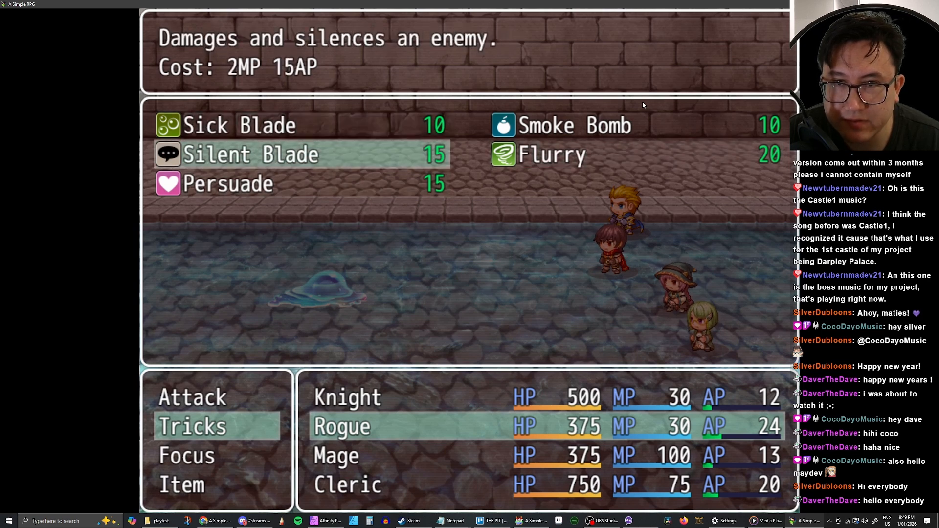
pyautogui.press('Up')
pyautogui.press('Down')
pyautogui.press('Up')
pyautogui.press('Return')
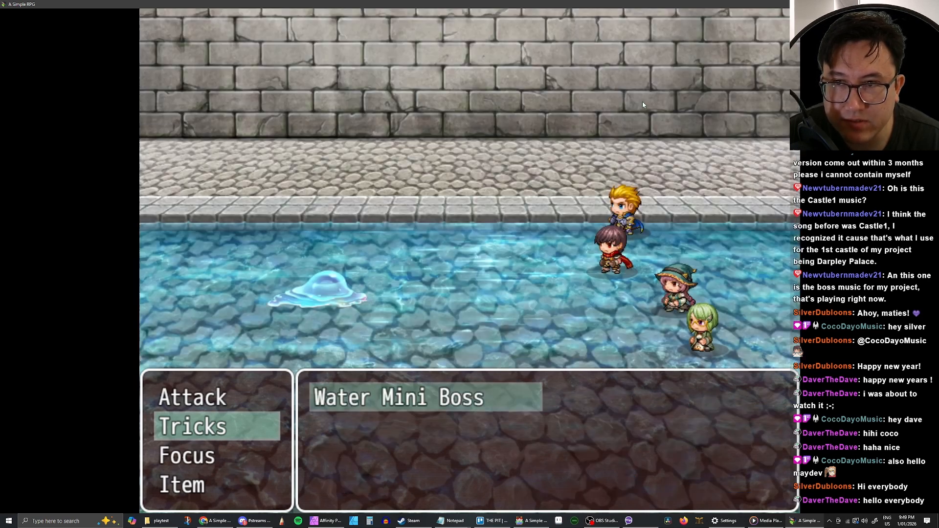
pyautogui.press('Return')
# Have the Mage cast the Earthblast arcana on the Water Mini Boss.
pyautogui.press('Down')
pyautogui.press('Return')
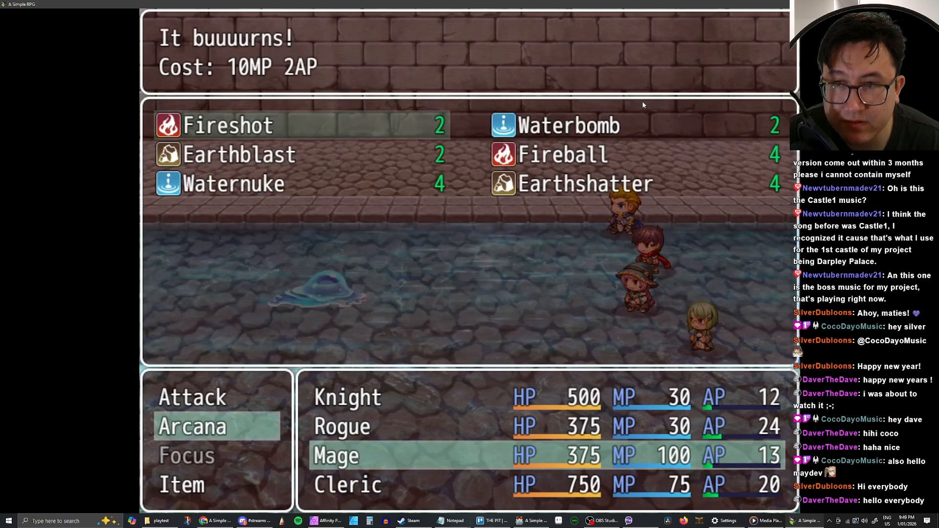
pyautogui.press('Down')
pyautogui.press('Right')
pyautogui.press('Down')
pyautogui.press('Up')
pyautogui.press('Left')
pyautogui.press('Up')
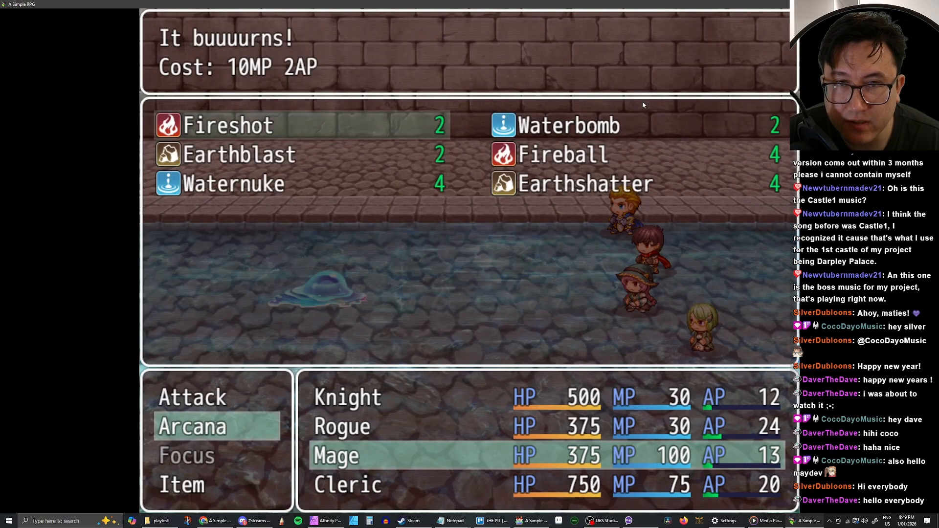
pyautogui.press('Down')
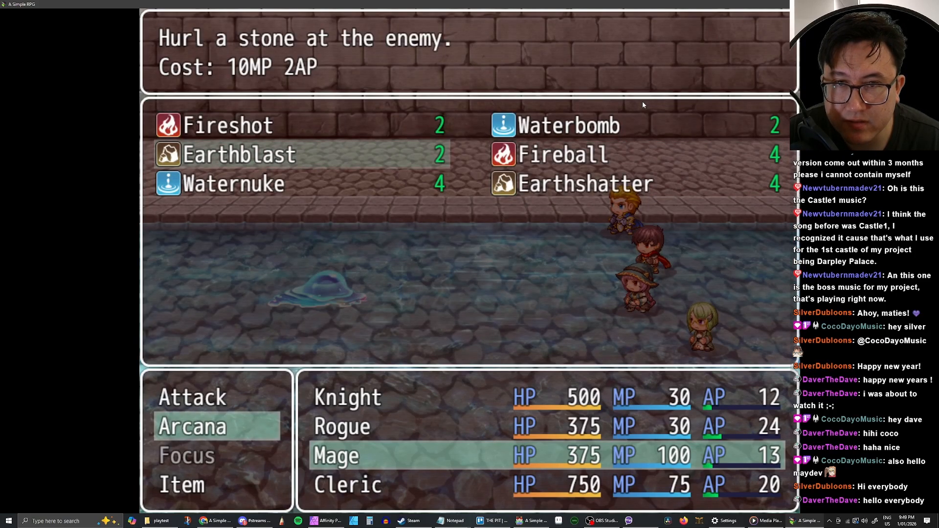
pyautogui.press('Up')
pyautogui.press('Down')
pyautogui.press('Return')
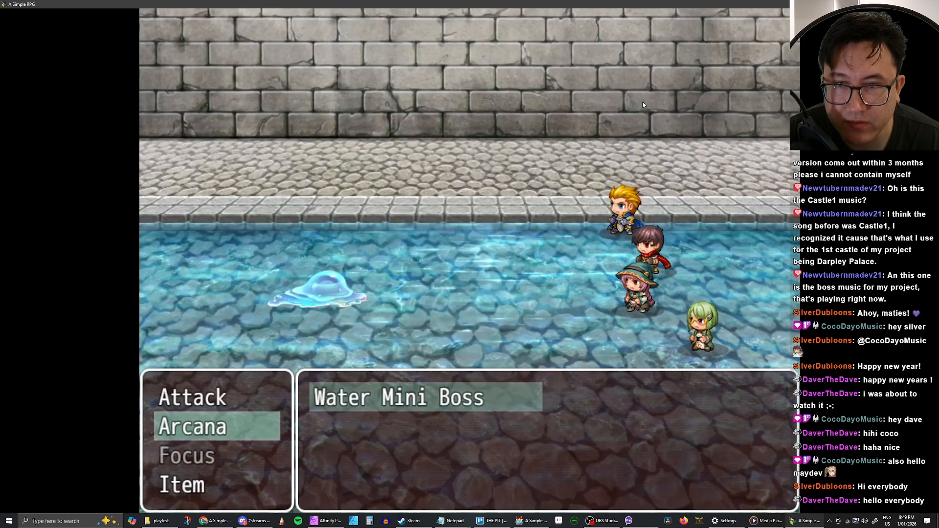
pyautogui.press('Return')
# Have the Cleric cast Holy Smite from the God Powers and let the first round play out.
pyautogui.press('Down')
pyautogui.press('Return')
pyautogui.press('Down')
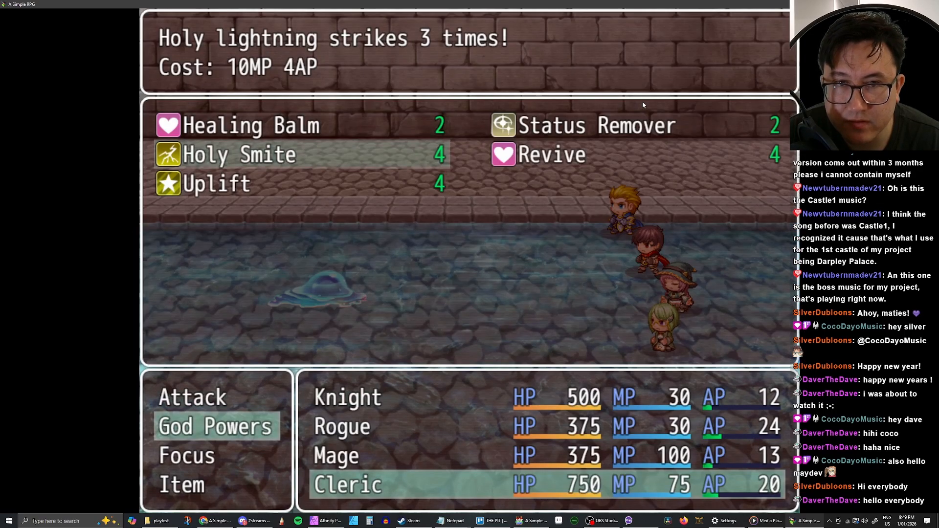
pyautogui.press('Return')
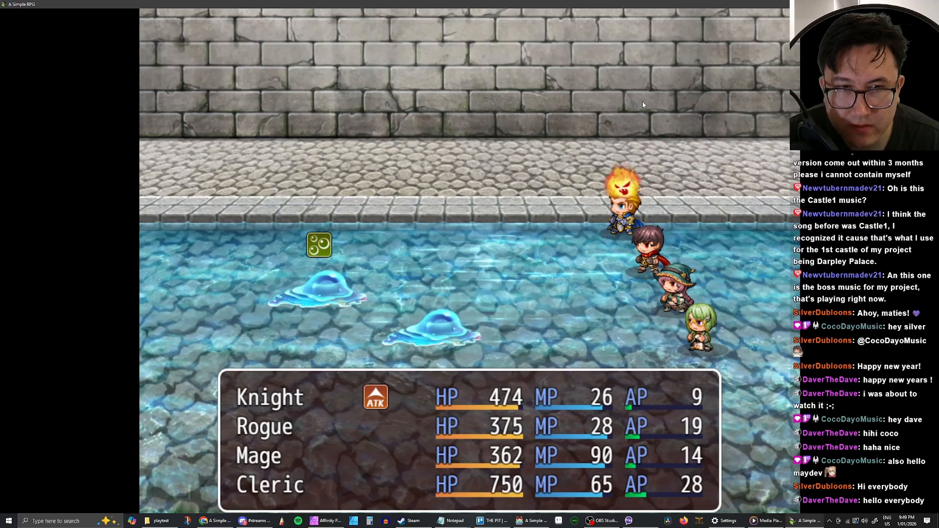
# Begin the second battle round and look through the Knight's available Battle Arts and their AP costs.
pyautogui.press('Return')
pyautogui.press('Down')
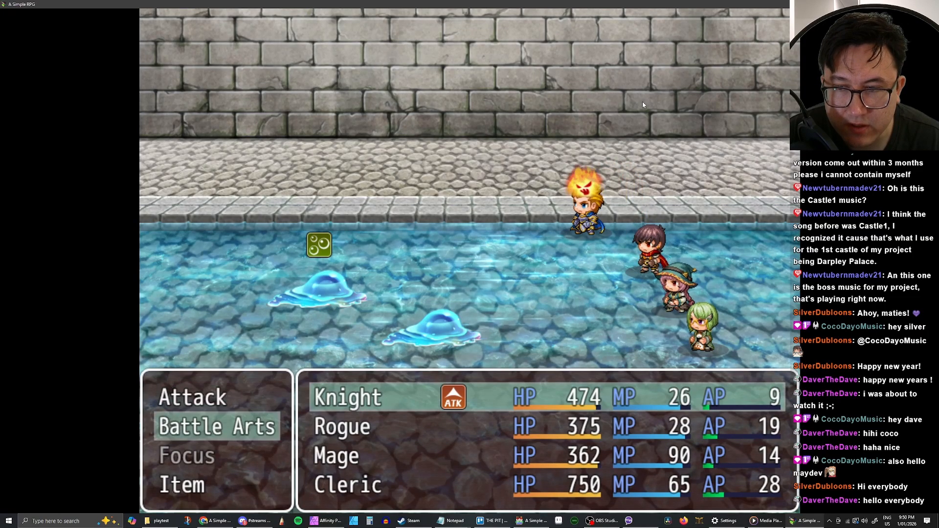
pyautogui.press('Return')
pyautogui.press('Left')
pyautogui.press('Up')
pyautogui.press('Right')
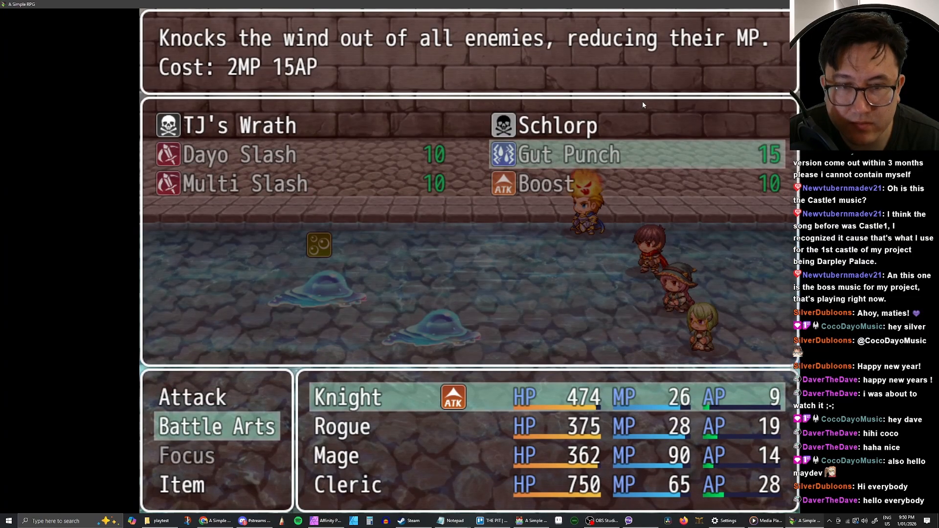
pyautogui.press('Down')
pyautogui.press('Up')
pyautogui.press('Left')
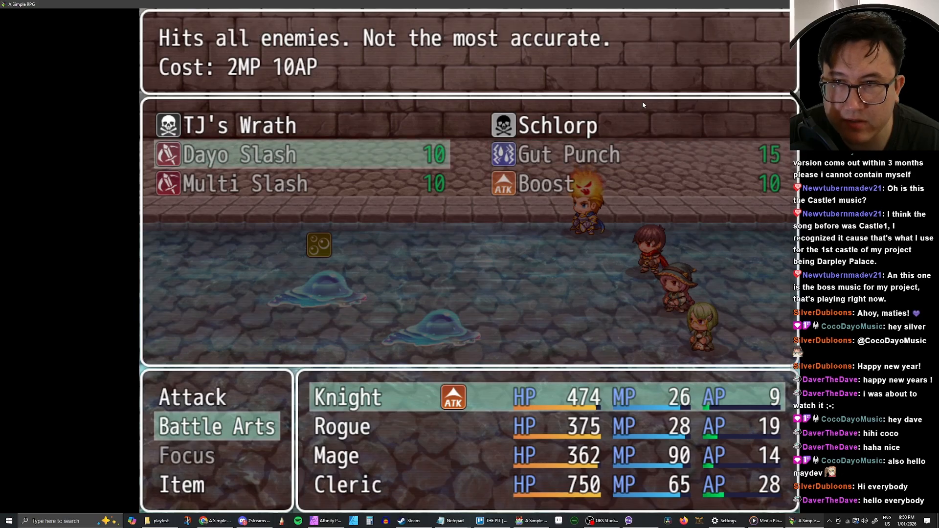
pyautogui.press('Down')
pyautogui.press('Escape')
# Have the Knight make a normal attack on Water Mini Boss Minion 1.
pyautogui.press('Up')
pyautogui.press('Return')
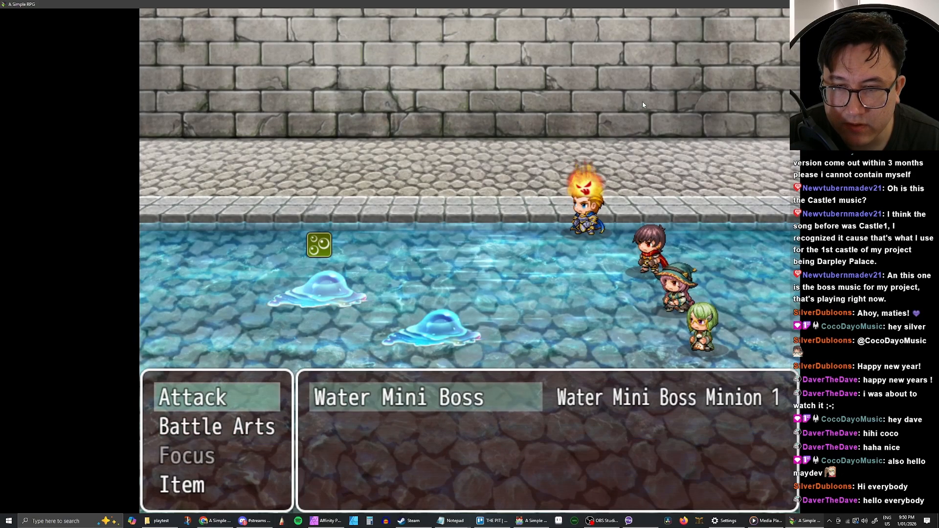
pyautogui.press('Right')
pyautogui.press('Return')
# Have the Rogue use the Silent Blade trick on Water Mini Boss Minion 1.
pyautogui.press('Down')
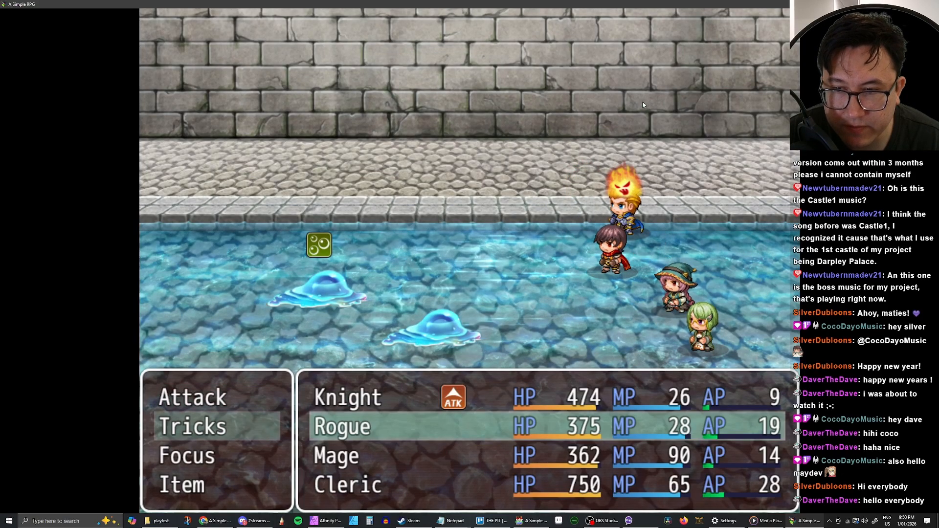
pyautogui.press('Return')
pyautogui.press('Down')
pyautogui.press('Right')
pyautogui.press('Up')
pyautogui.press('Left')
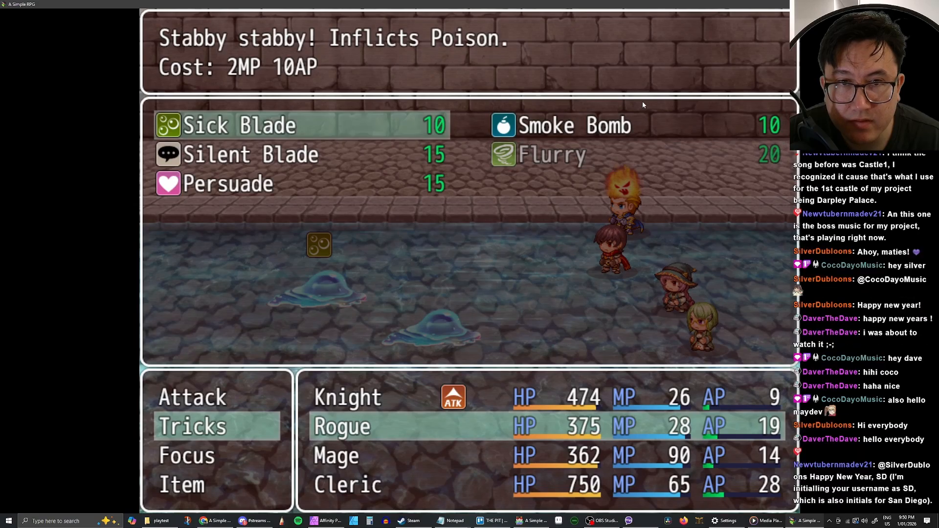
pyautogui.press('Down')
pyautogui.press('Right')
pyautogui.press('Up')
pyautogui.press('Left')
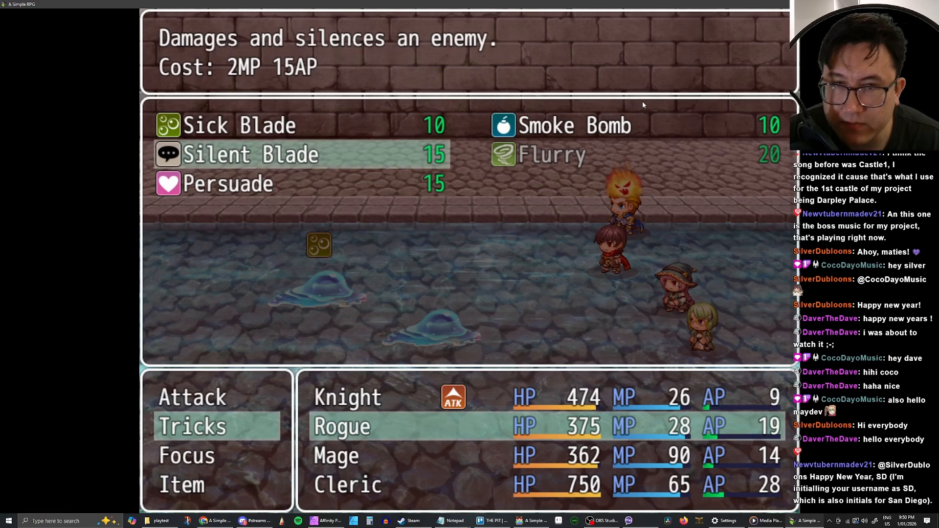
pyautogui.press('Right')
pyautogui.press('Left')
pyautogui.press('Up')
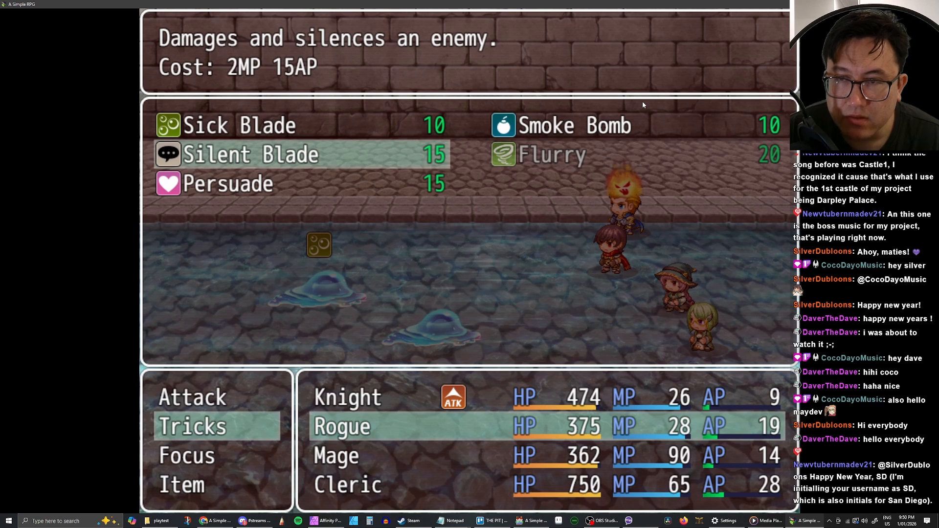
pyautogui.press('Return')
pyautogui.press('Right')
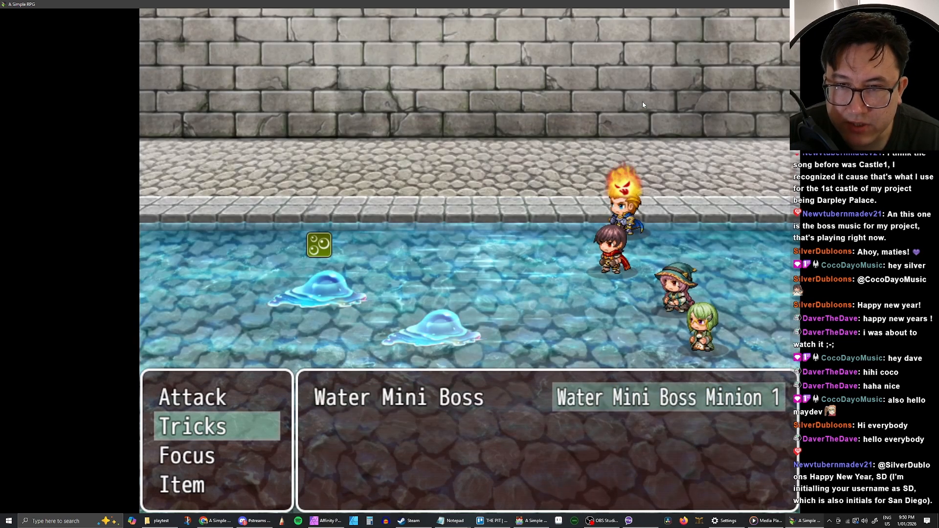
pyautogui.press('Return')
# Compare the Mage's Arcana spells and have the Mage cast Earthshatter on all enemies.
pyautogui.press('Down')
pyautogui.press('Return')
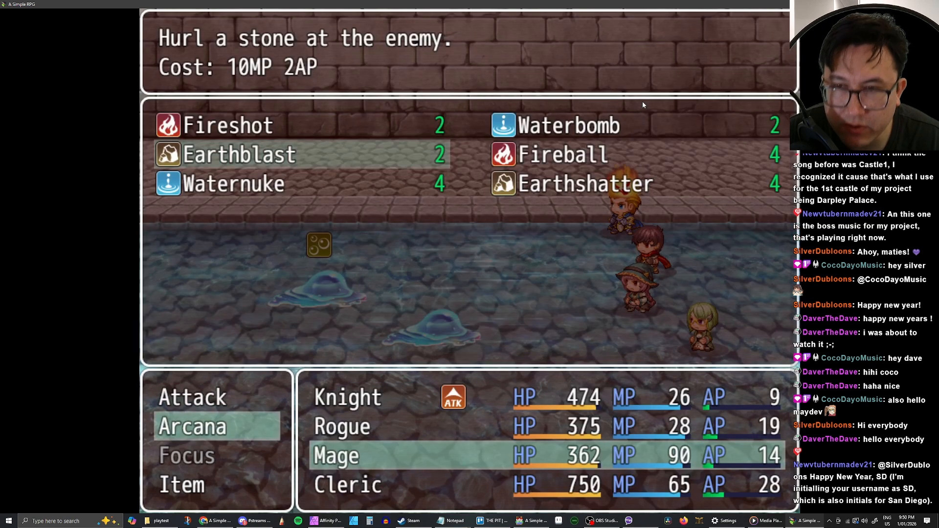
pyautogui.press('Right')
pyautogui.press('Up')
pyautogui.press('Left')
pyautogui.press('Down')
pyautogui.press('Down')
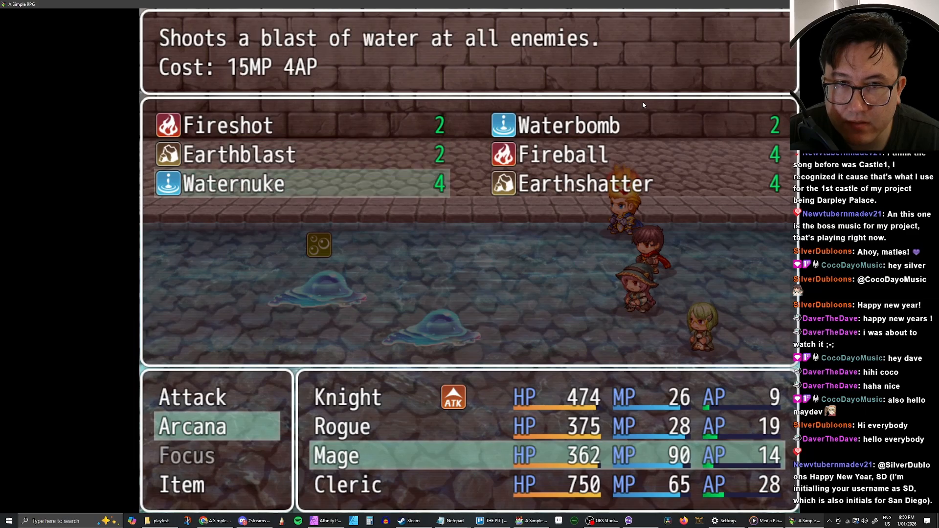
pyautogui.press('Right')
pyautogui.press('Up')
pyautogui.press('Left')
pyautogui.press('Down')
pyautogui.press('Right')
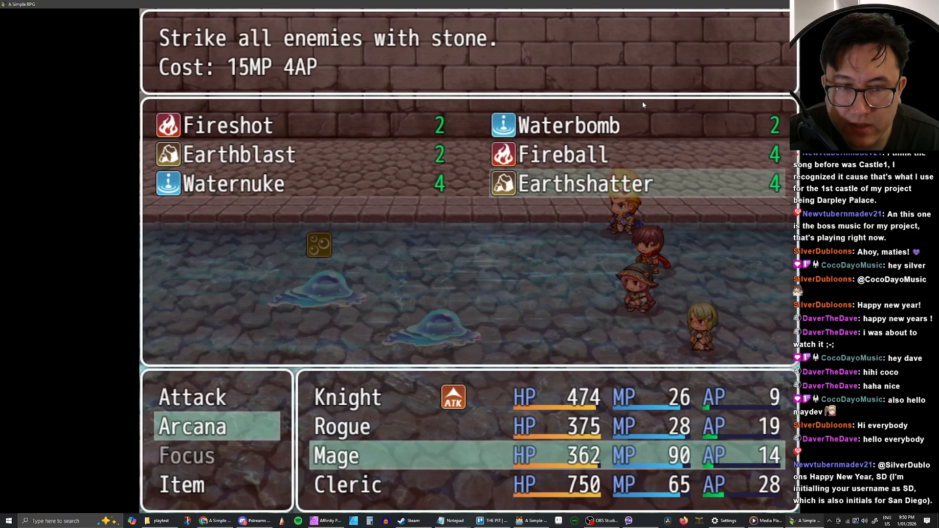
pyautogui.press('Return')
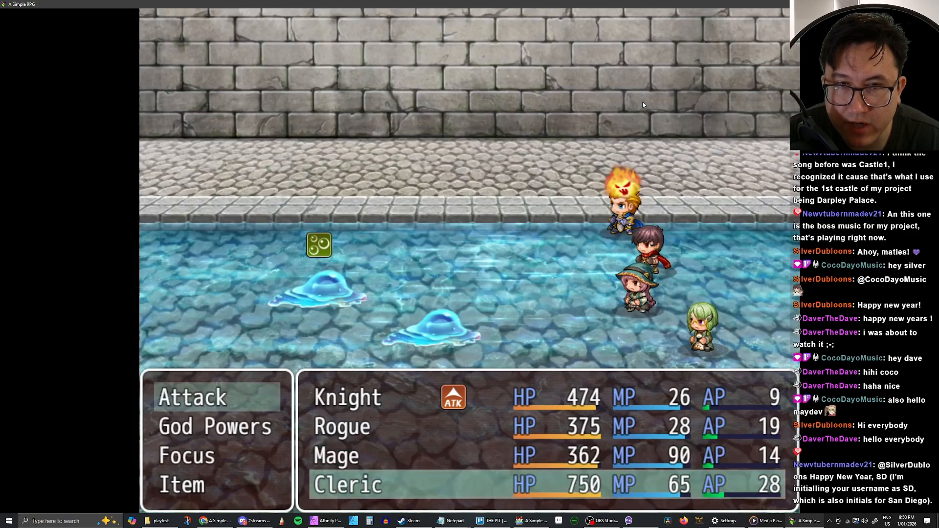
# Have the Cleric cast Uplift from the God Powers, let the second round play out and begin the third.
pyautogui.press('Down')
pyautogui.press('Return')
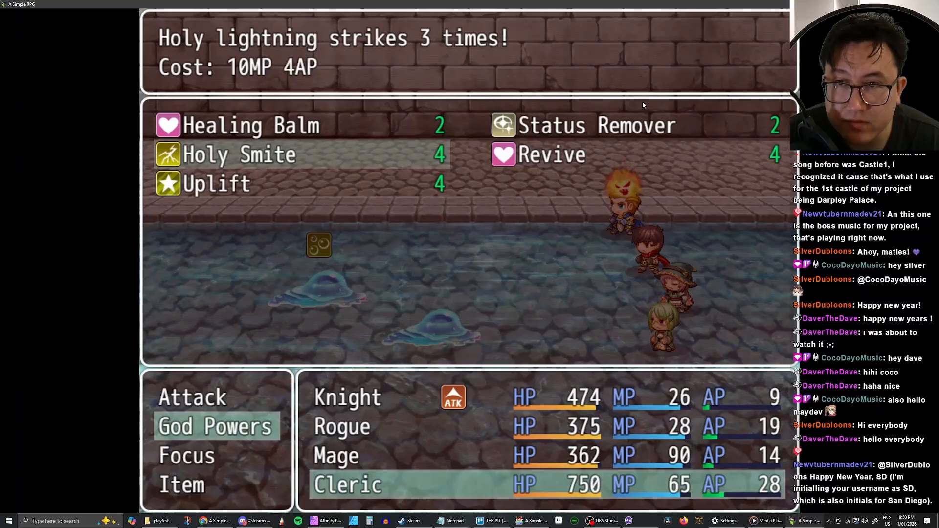
pyautogui.press('Down')
pyautogui.press('Up')
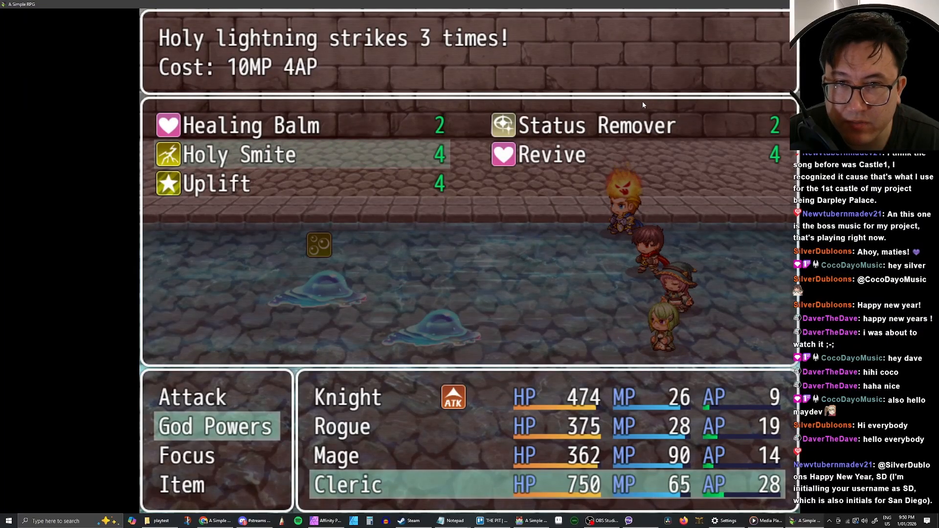
pyautogui.press('Down')
pyautogui.press('Return')
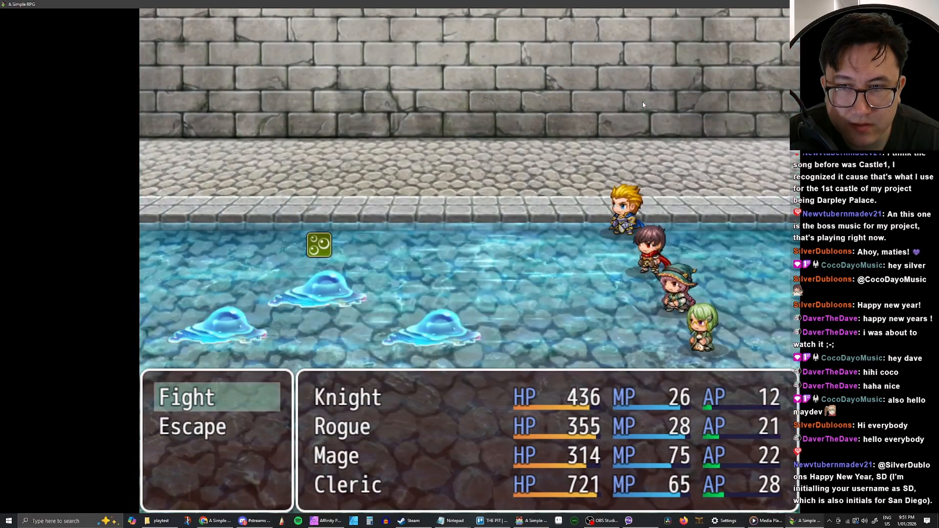
pyautogui.press('Return')
pyautogui.press('Down')
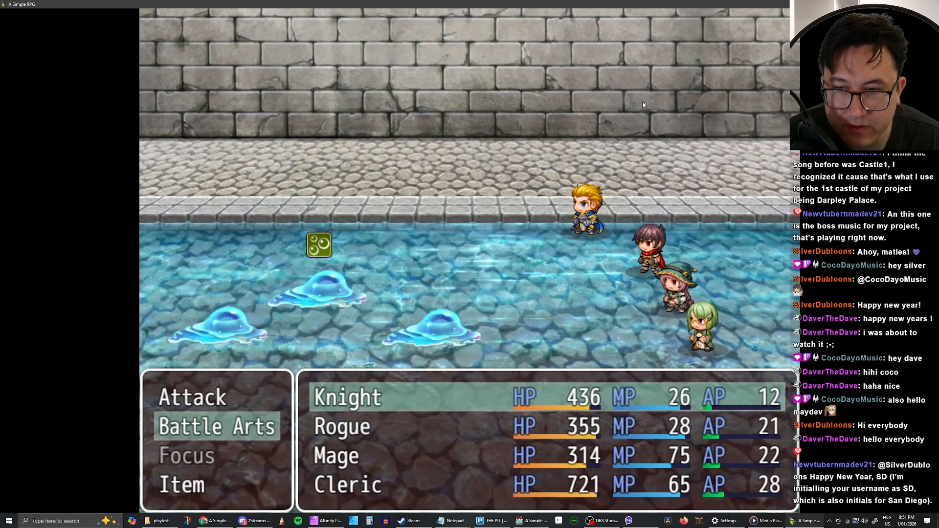
pyautogui.press('Return')
pyautogui.press('Left')
pyautogui.press('Right')
pyautogui.press('Up')
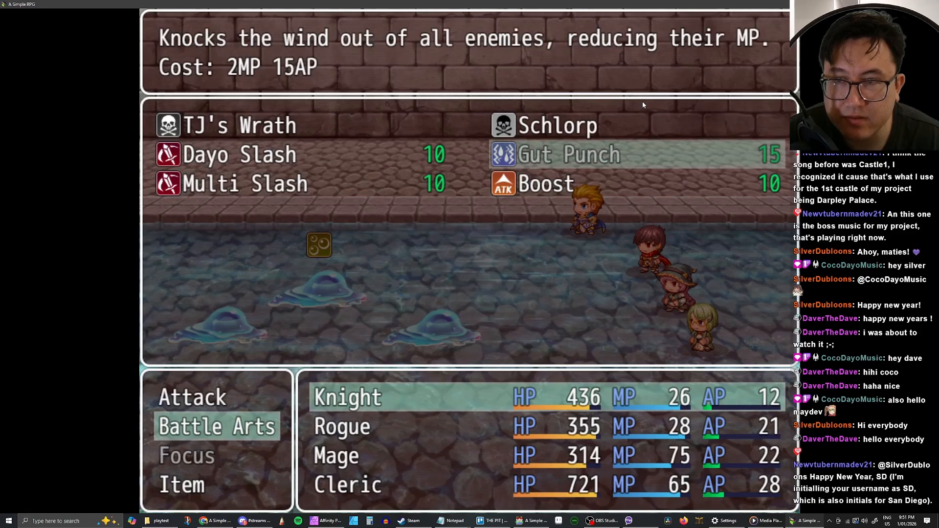
pyautogui.press('Left')
pyautogui.press('Down')
pyautogui.press('Up')
pyautogui.press('Return')
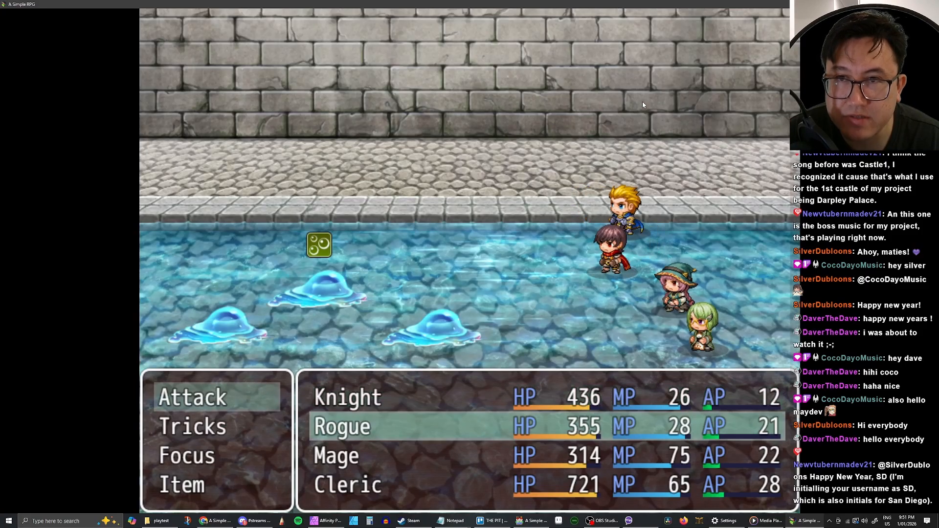
pyautogui.press('Escape')
pyautogui.press('Down')
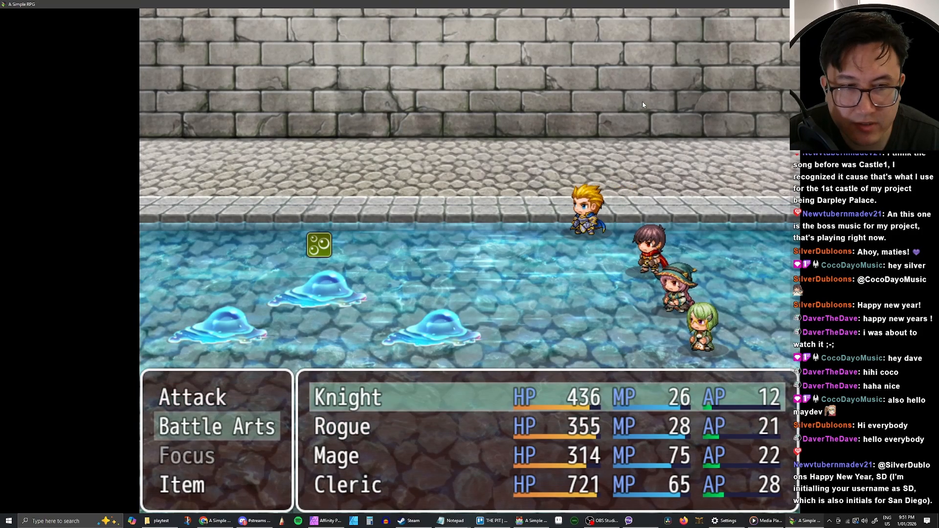
pyautogui.press('Return')
pyautogui.press('Down')
pyautogui.press('Right')
pyautogui.press('Up')
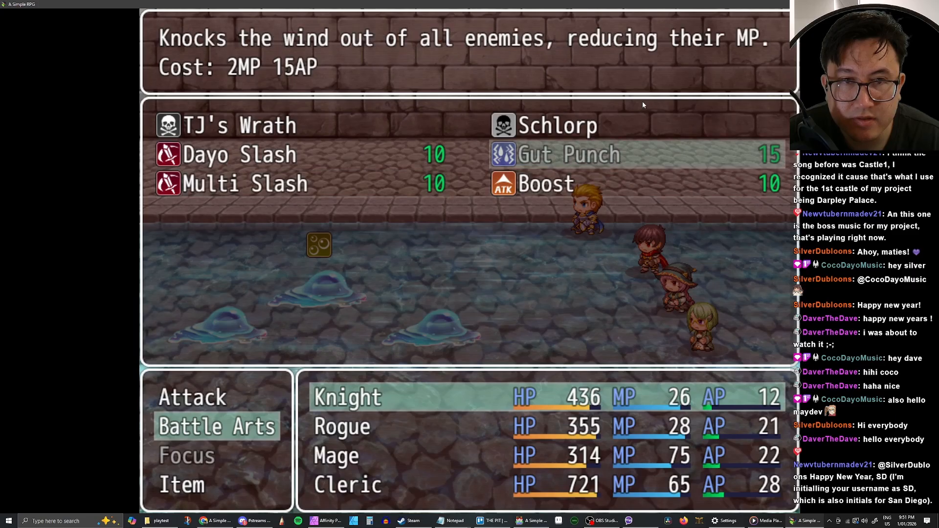
pyautogui.press('Left')
pyautogui.press('Escape')
# Have the Knight make a normal attack on Water Mini Boss Minion 2.
pyautogui.press('Up')
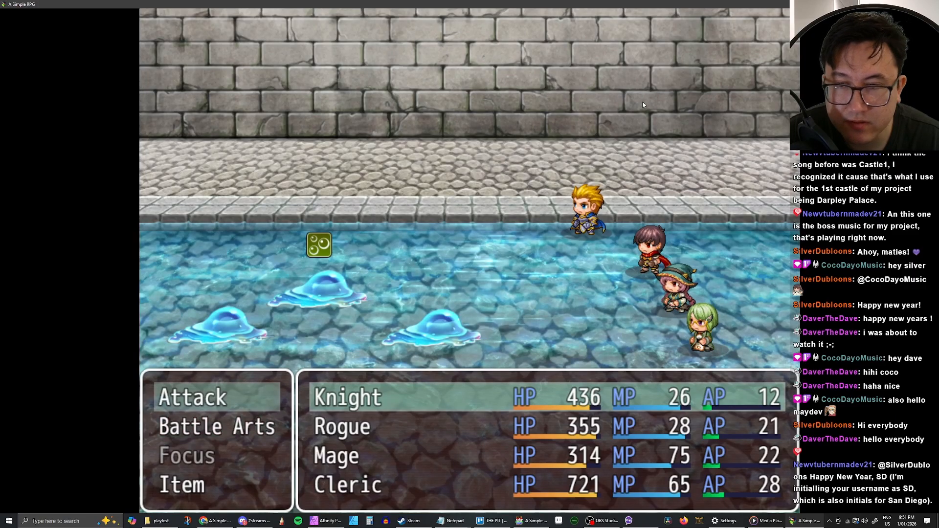
pyautogui.press('Return')
pyautogui.press('Right')
pyautogui.press('Left')
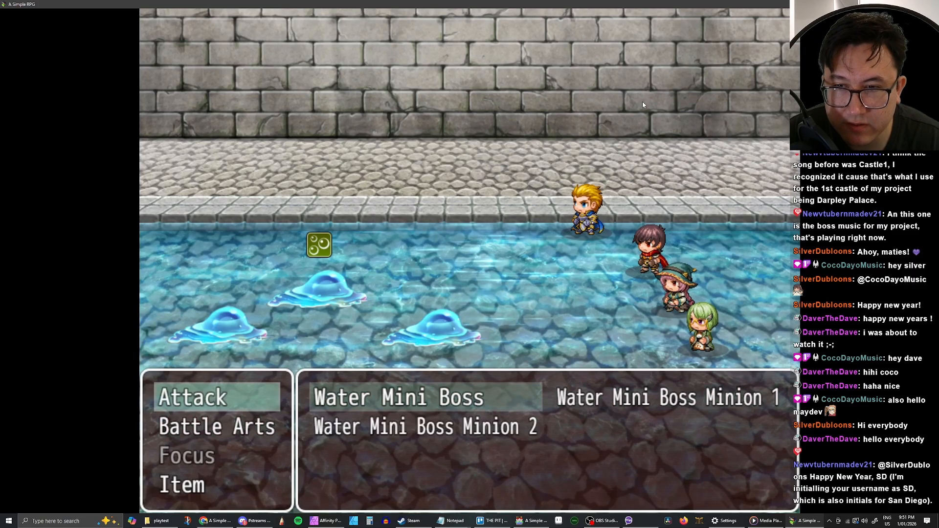
pyautogui.press('Right')
pyautogui.press('Right')
pyautogui.press('Return')
# Have the Rogue use the Smoke Bomb trick in the third round.
pyautogui.press('Down')
pyautogui.press('Return')
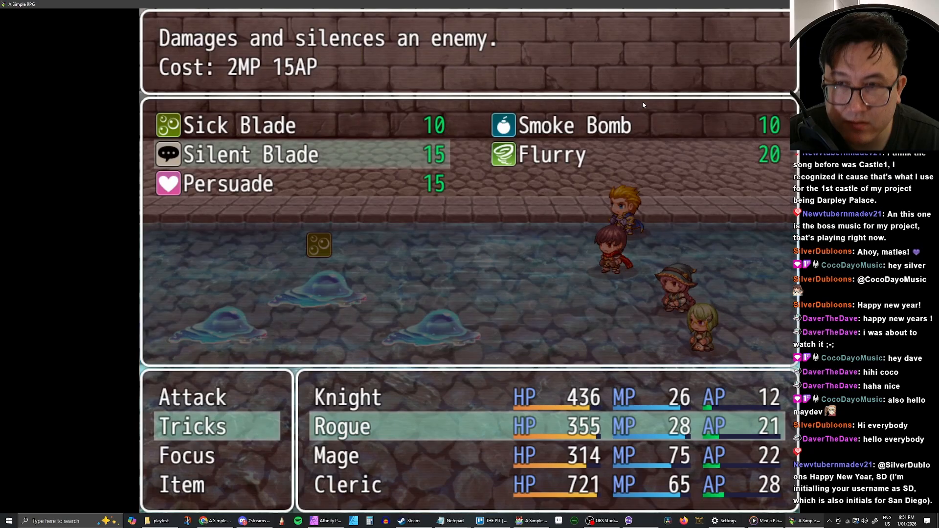
pyautogui.press('Right')
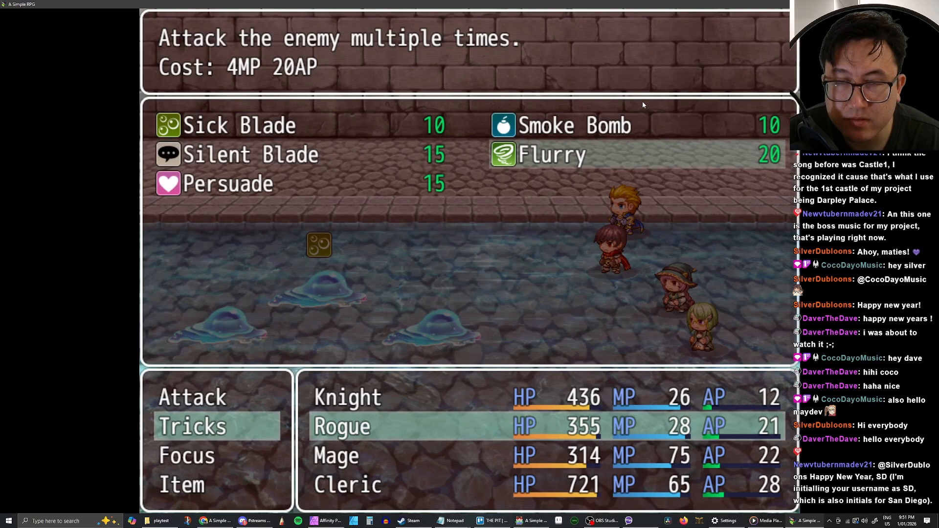
pyautogui.press('Up')
pyautogui.press('Return')
# Have the Mage cast Earthshatter again in the third round.
pyautogui.press('Down')
pyautogui.press('Return')
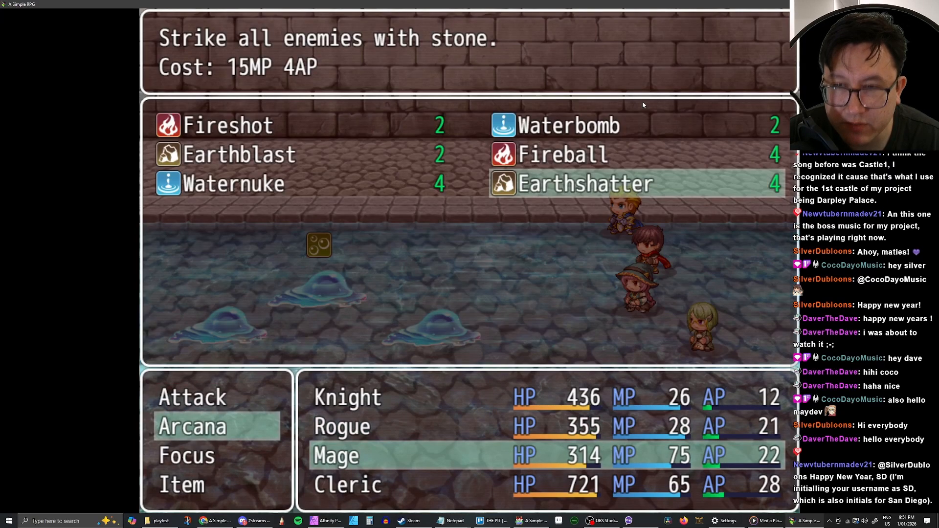
pyautogui.press('Up')
pyautogui.press('Down')
pyautogui.press('Return')
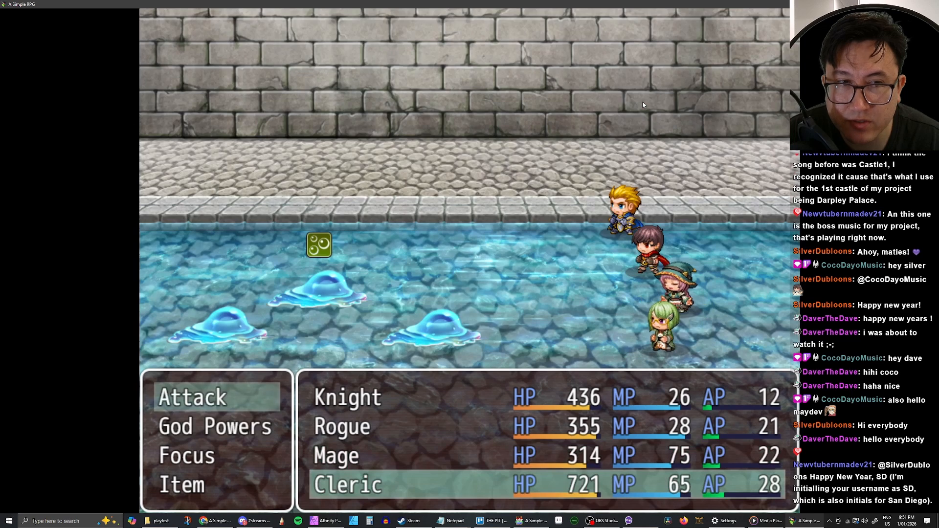
# Have the Cleric cast Uplift again and let the third round play out.
pyautogui.press('Down')
pyautogui.press('Return')
pyautogui.press('Up')
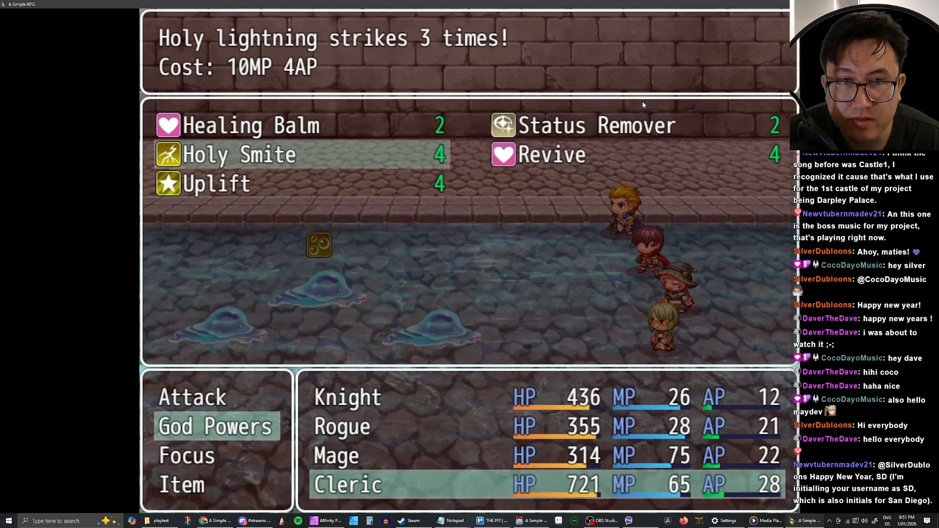
pyautogui.press('Down')
pyautogui.press('Return')
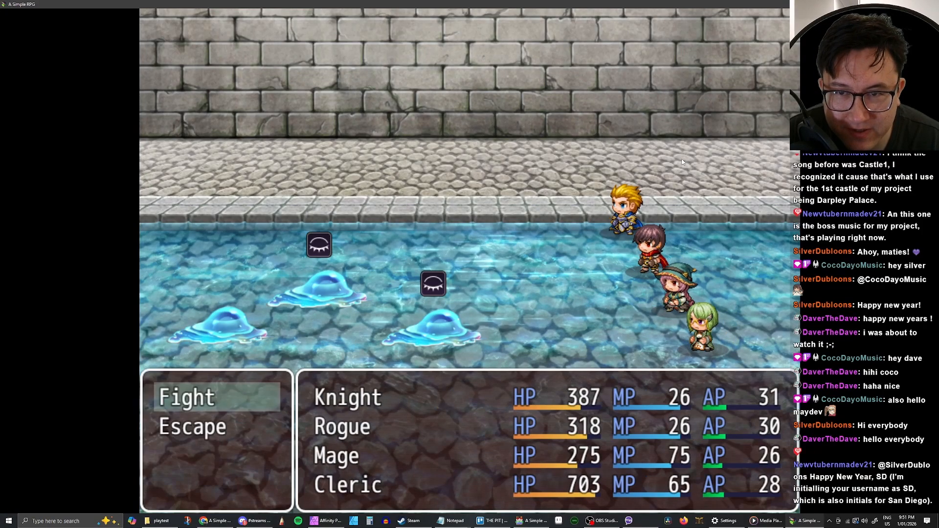
# Begin the fourth battle round and have the Knight use the Boost battle art.
pyautogui.press('Return')
pyautogui.press('Down')
pyautogui.press('Return')
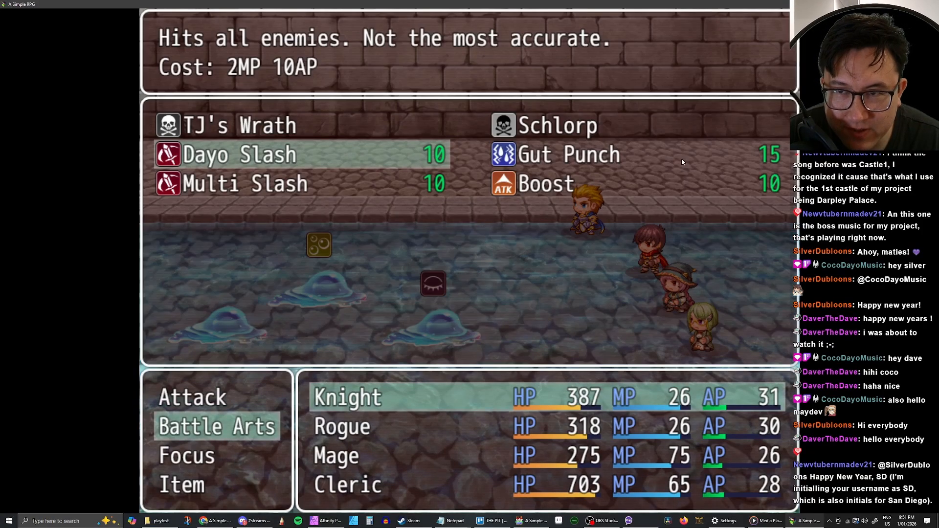
pyautogui.press('Right')
pyautogui.press('Down')
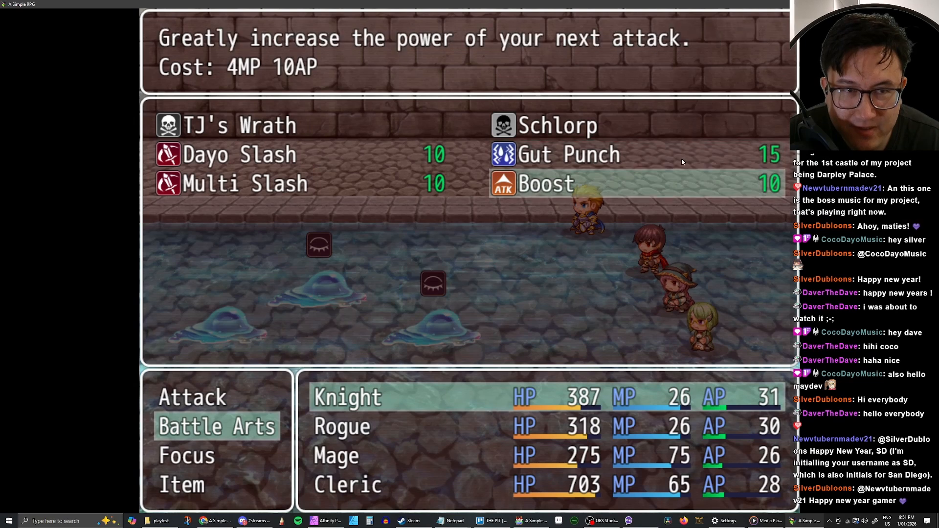
pyautogui.press('Return')
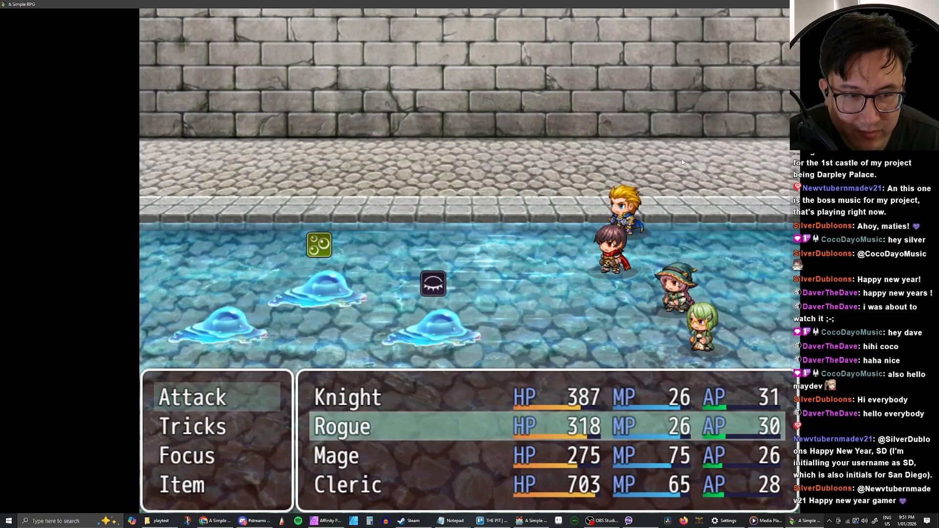
# Examine the Rogue's Tricks, comparing the descriptions and MP and AP costs of Sick Blade, Silent Blade, Persuade and Flurry.
pyautogui.press('Down')
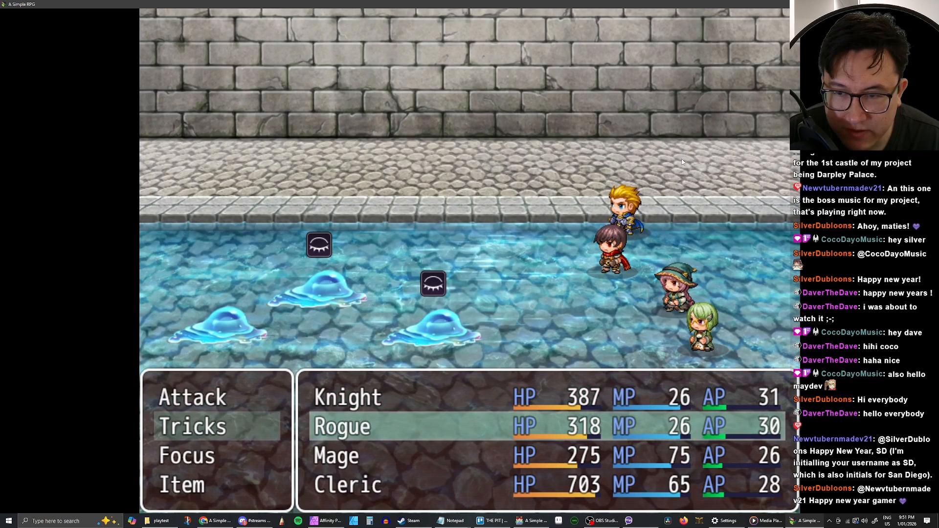
pyautogui.press('Return')
pyautogui.press('Down')
pyautogui.press('Left')
pyautogui.press('Down')
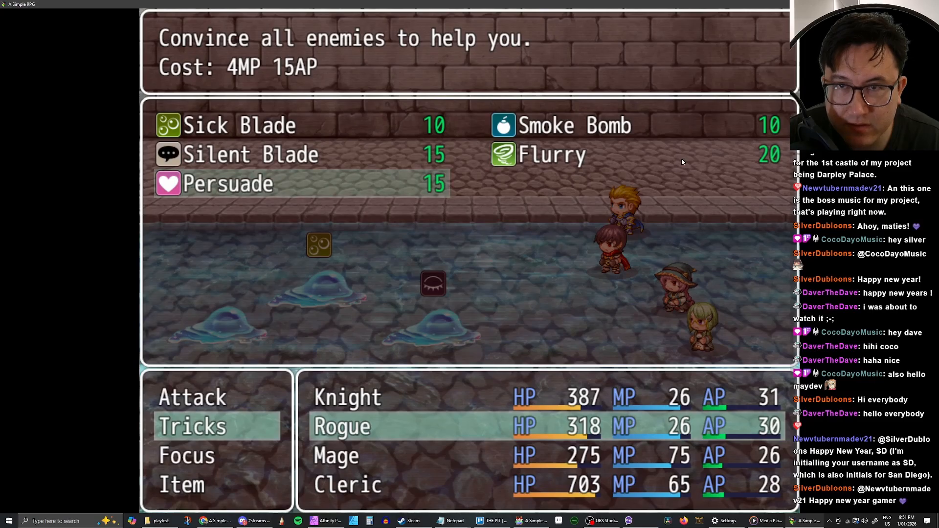
pyautogui.press('Up')
pyautogui.press('Right')
pyautogui.press('Up')
pyautogui.press('Left')
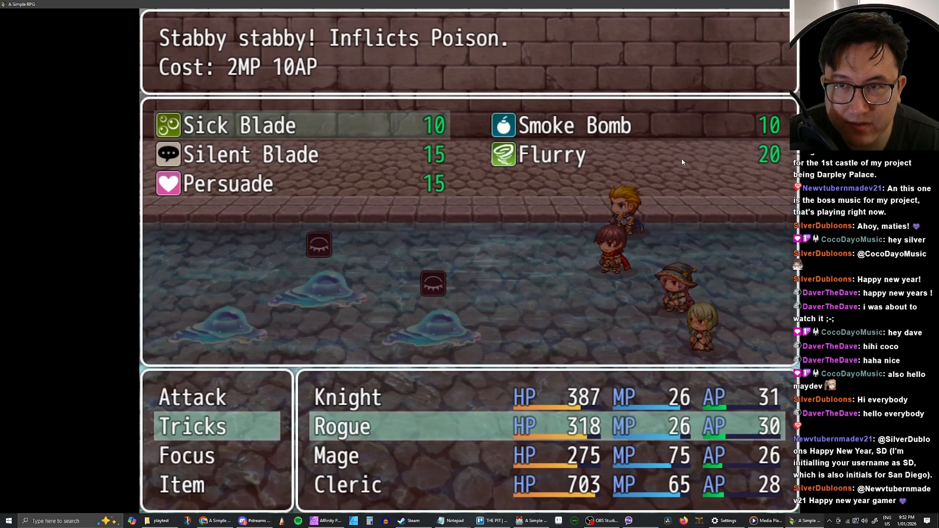
pyautogui.press('Down')
pyautogui.press('Right')
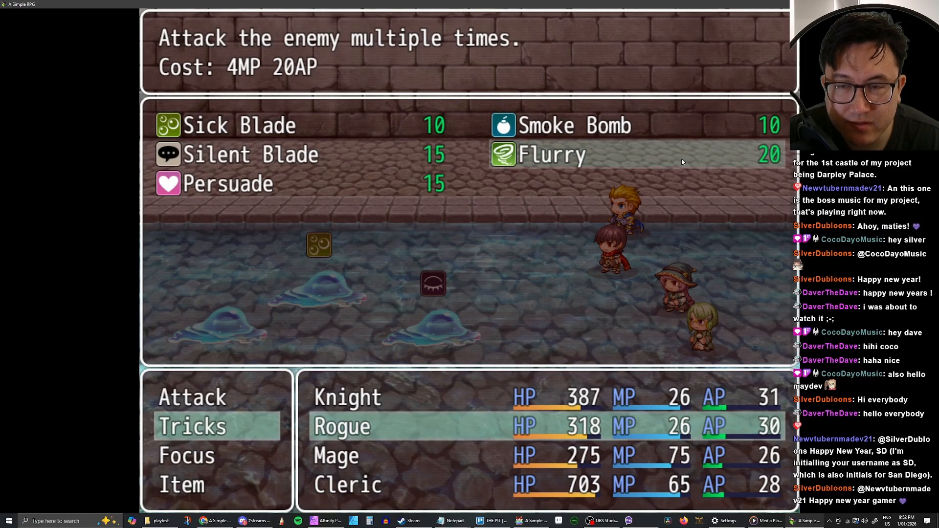
pyautogui.press('Left')
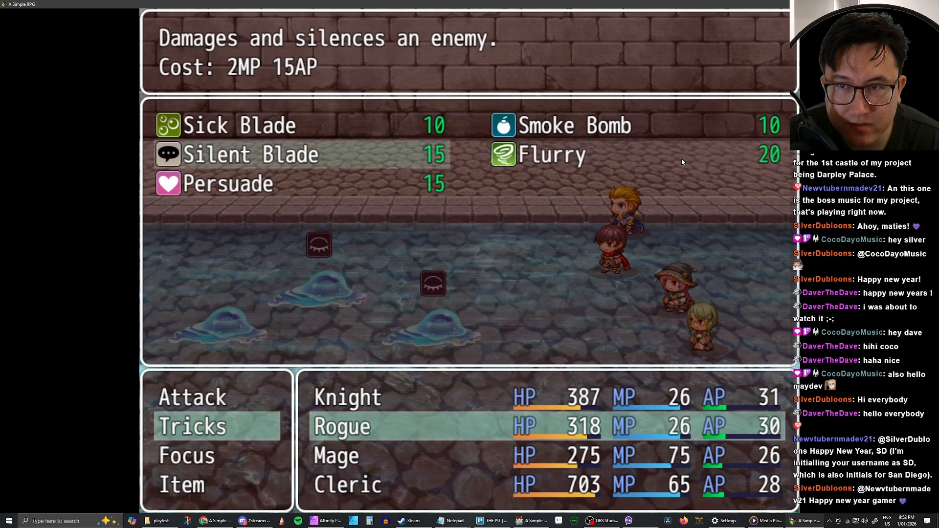
pyautogui.press('Up')
pyautogui.press('Down')
pyautogui.press('Up')
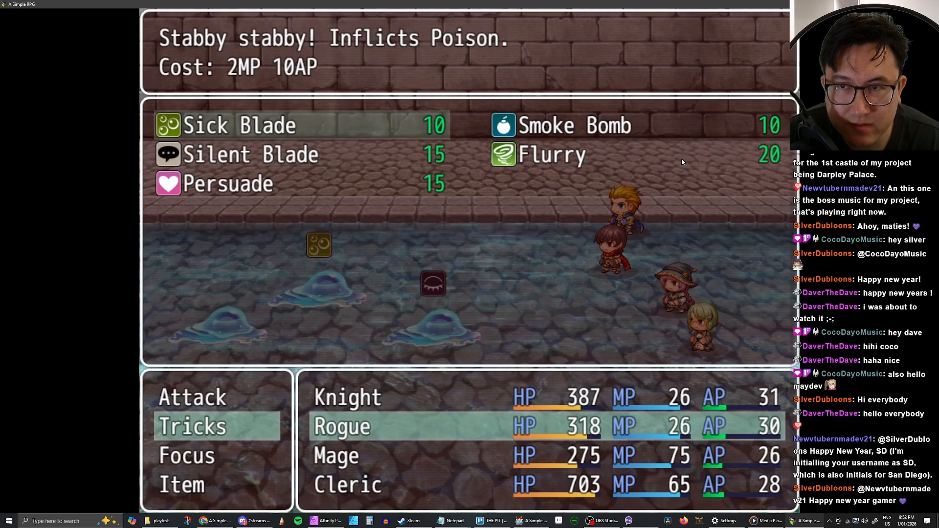
pyautogui.press('Down')
pyautogui.press('Right')
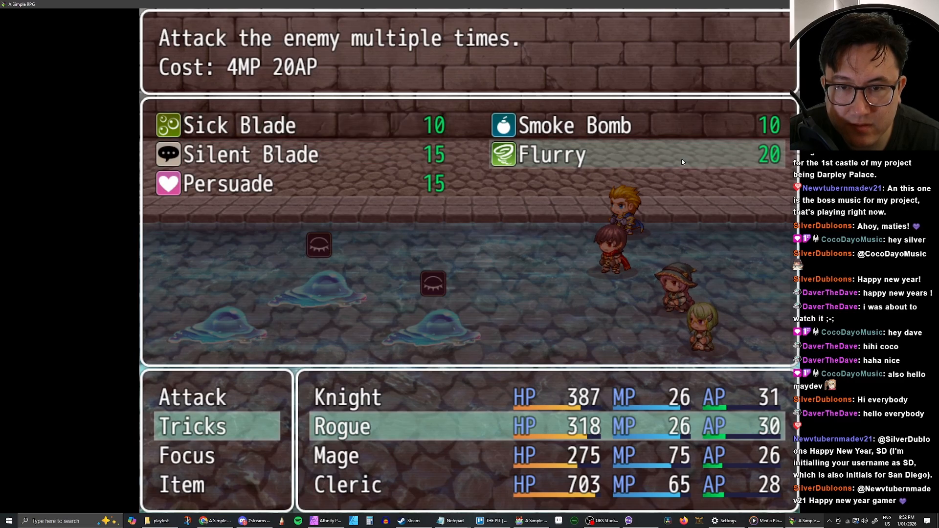
pyautogui.press('Left')
pyautogui.press('Up')
pyautogui.press('Down')
pyautogui.press('Right')
pyautogui.press('Left')
# Have the Rogue use the Sick Blade trick on Water Mini Boss Minion 2.
pyautogui.press('Up')
pyautogui.press('Return')
pyautogui.press('Right')
pyautogui.press('Right')
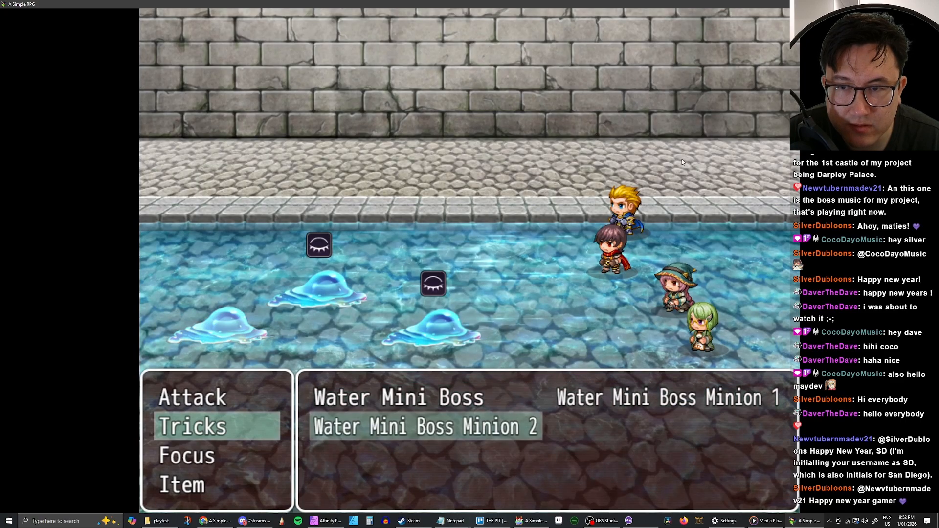
pyautogui.press('Return')
# Have the Mage cast Fireball from the Arcana spells.
pyautogui.press('Down')
pyautogui.press('Return')
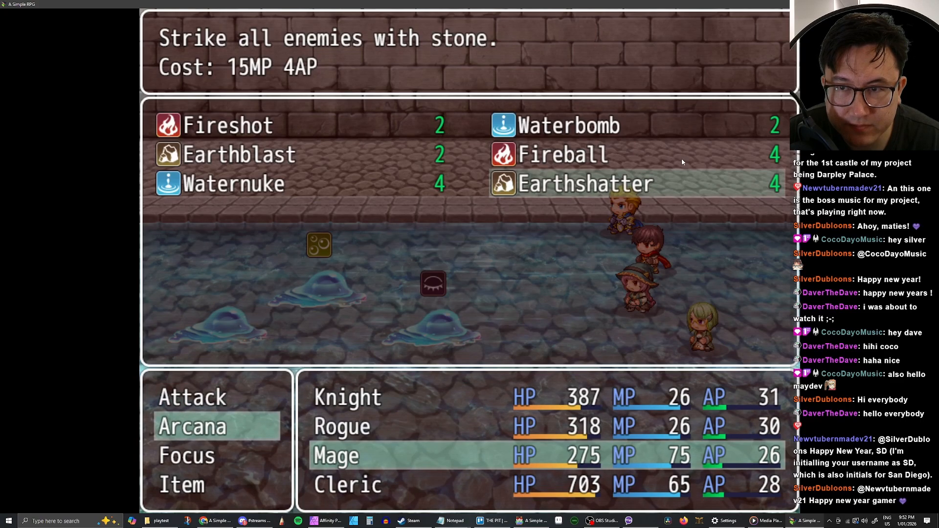
pyautogui.press('Left')
pyautogui.press('Up')
pyautogui.press('Right')
pyautogui.press('Return')
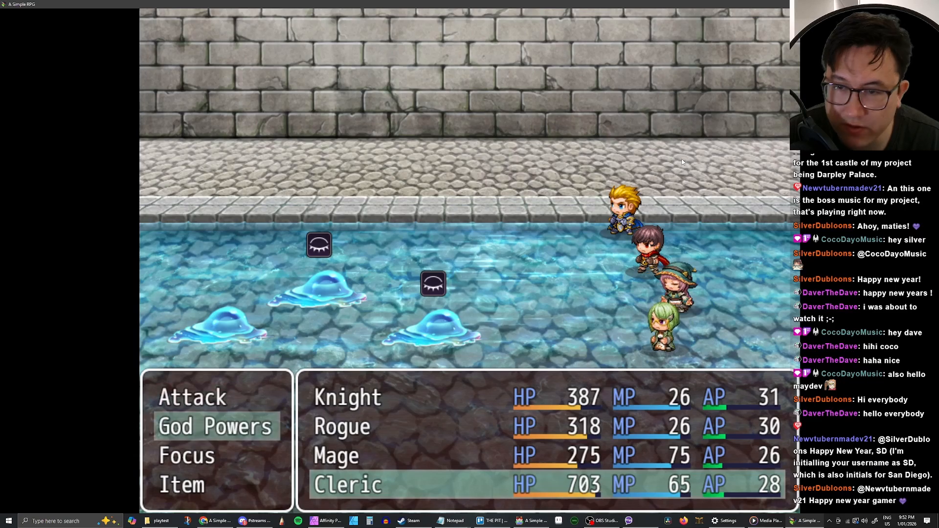
# Have the Cleric cast Uplift on the party and let the fourth round play out.
pyautogui.press('Return')
pyautogui.press('Down')
pyautogui.press('Down')
pyautogui.press('Return')
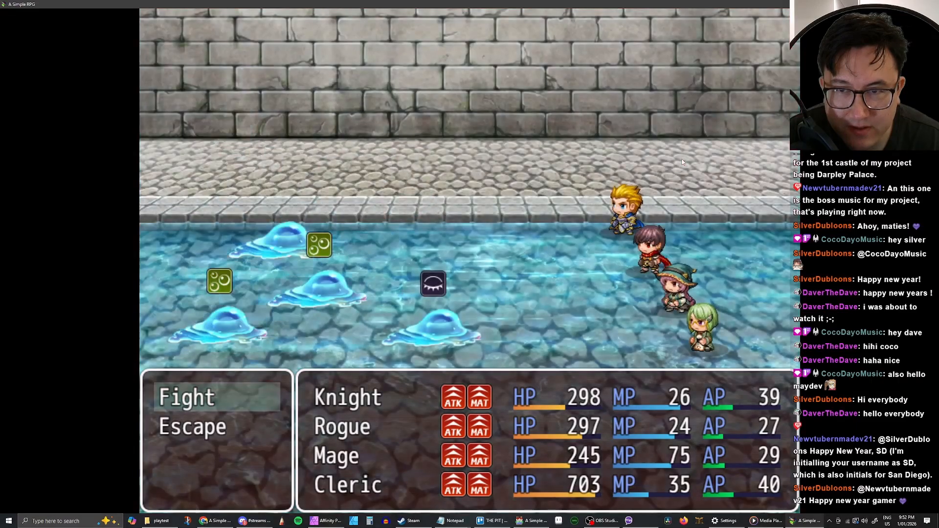
# Start the fifth round and examine the Knight's Battle Arts, comparing the descriptions and costs of Gut Punch, Dayo Slash and Multi Slash.
pyautogui.press('Return')
pyautogui.press('Down')
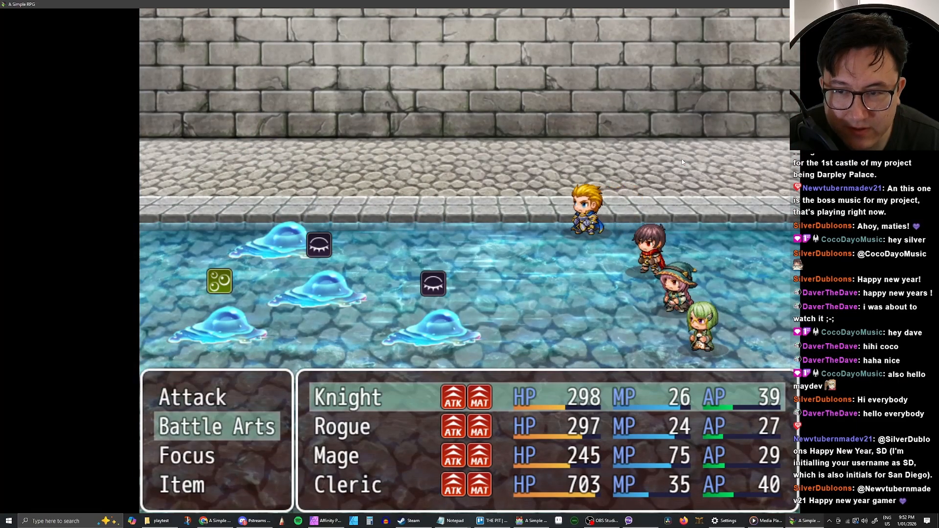
pyautogui.press('Return')
pyautogui.press('Left')
pyautogui.press('Up')
pyautogui.press('Right')
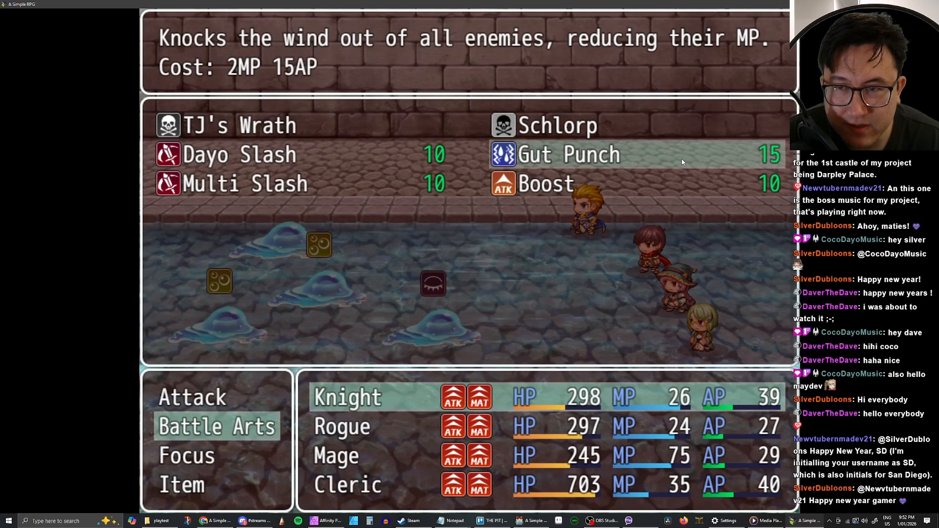
pyautogui.press('Left')
pyautogui.press('Down')
pyautogui.press('Right')
pyautogui.press('Up')
pyautogui.press('Left')
pyautogui.press('Down')
pyautogui.press('Up')
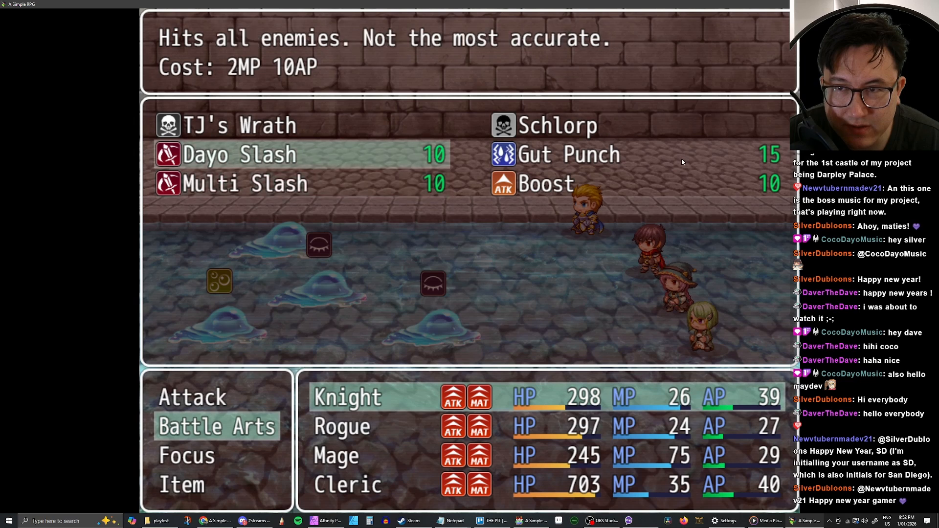
# Have the Knight use Boost to strengthen his next attack.
pyautogui.press('Down')
pyautogui.press('Right')
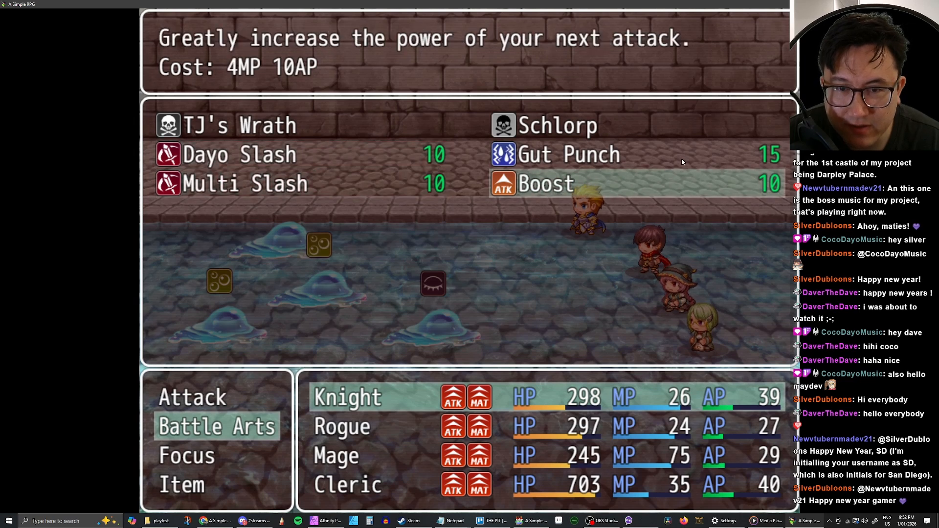
pyautogui.press('Return')
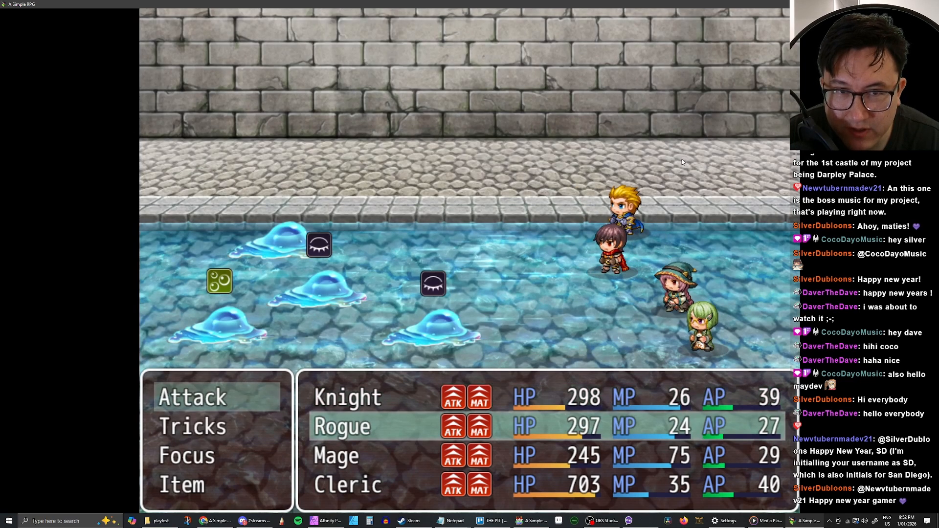
# Examine the Rogue's Tricks, comparing the descriptions and costs of Smoke Bomb, Flurry and Silent Blade.
pyautogui.press('Down')
pyautogui.press('Return')
pyautogui.press('Down')
pyautogui.press('Right')
pyautogui.press('Up')
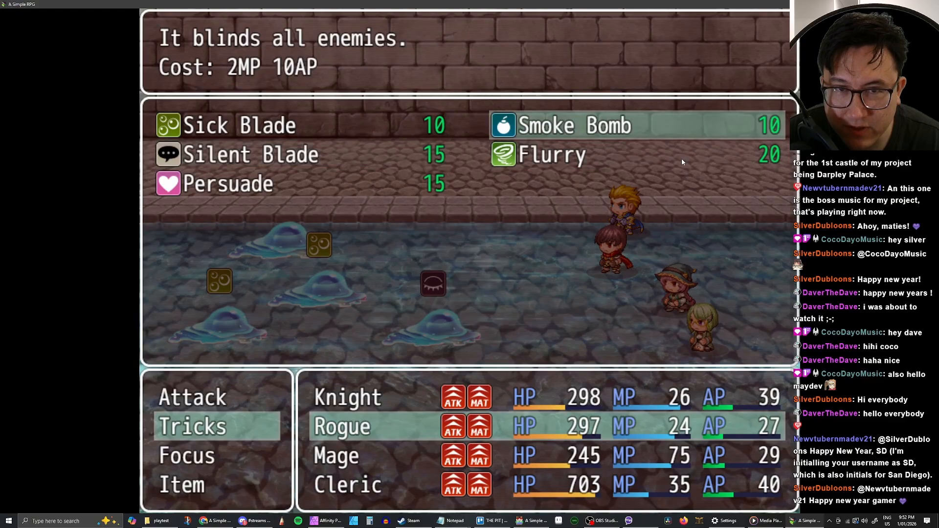
pyautogui.press('Left')
pyautogui.press('Down')
pyautogui.press('Right')
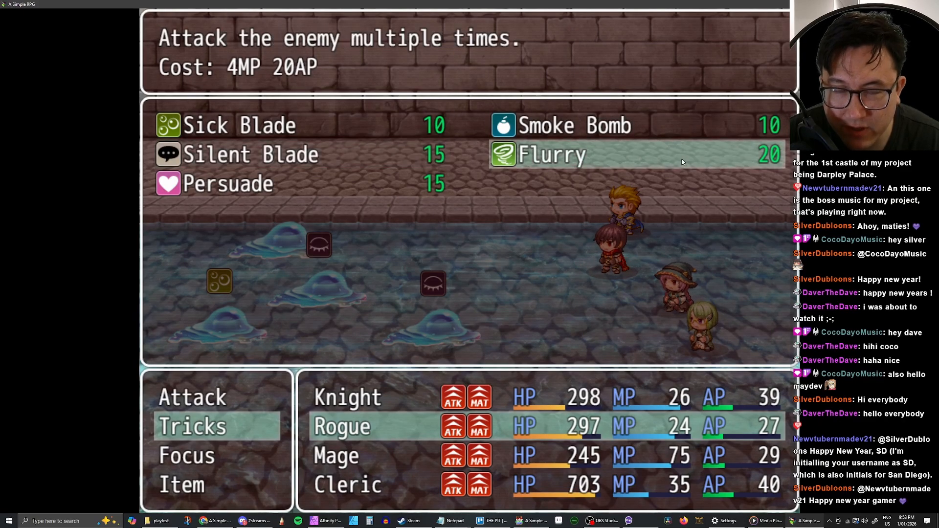
pyautogui.press('Up')
pyautogui.press('Down')
pyautogui.press('Left')
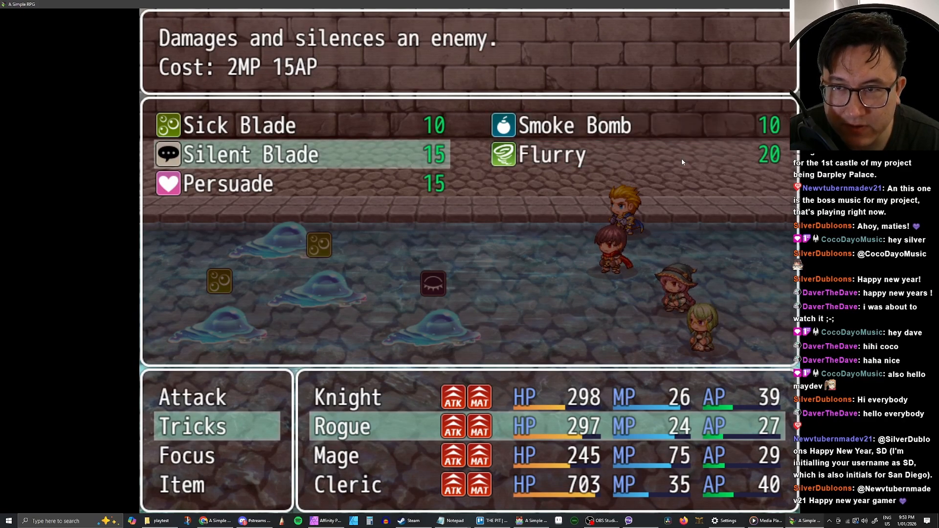
pyautogui.press('Right')
pyautogui.press('Left')
# Have the Rogue use Flurry on Water Mini Boss Minion 3.
pyautogui.press('Right')
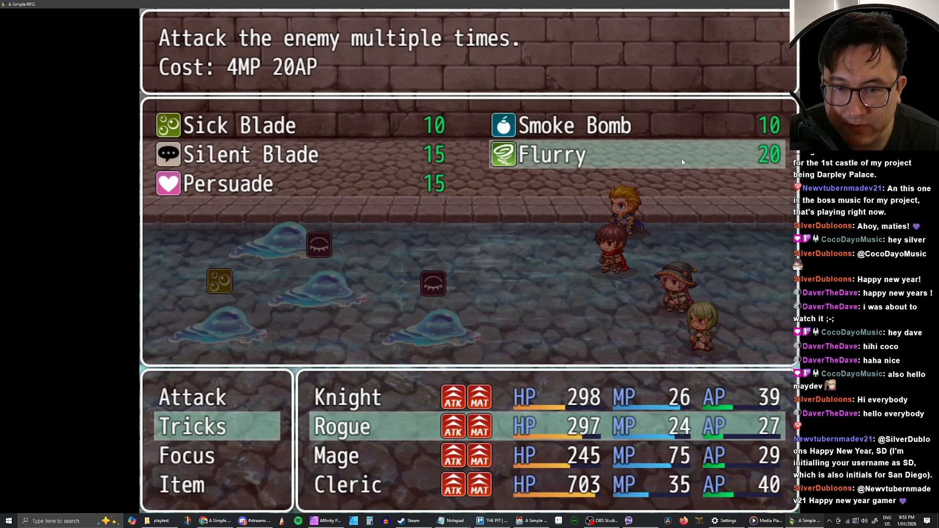
pyautogui.press('Return')
pyautogui.press('Right')
pyautogui.press('Right')
pyautogui.press('Right')
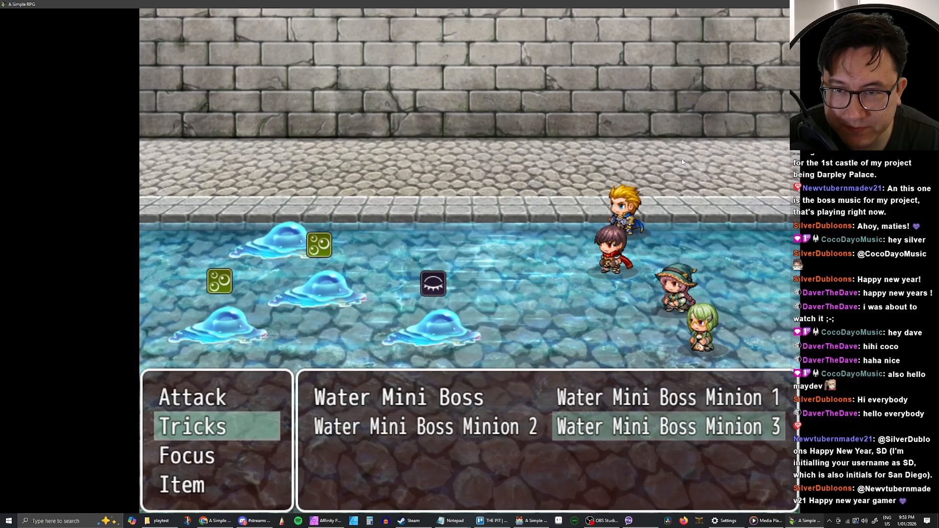
pyautogui.press('Return')
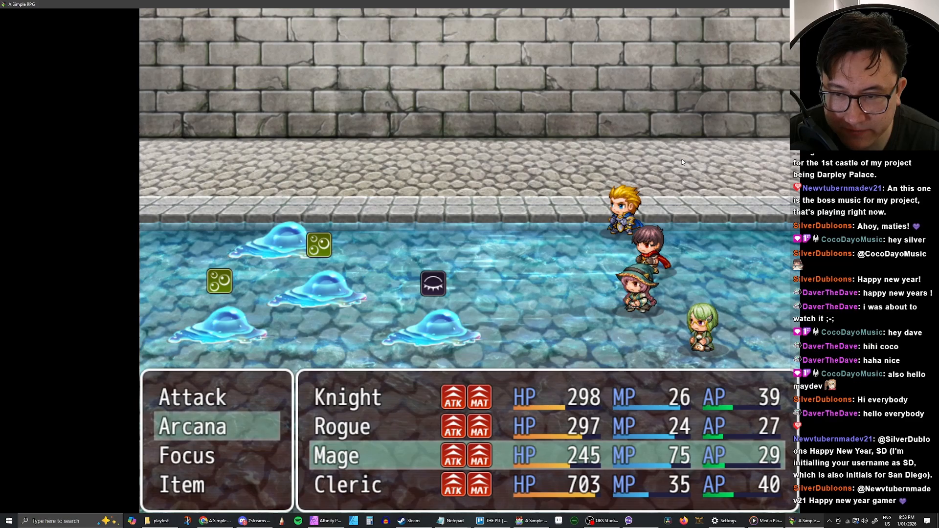
# Have the Mage repeat the last-used Arcana spell and the Cleric cast Holy Smite to finish the fifth round's commands.
pyautogui.press('Return')
pyautogui.press('Return')
pyautogui.press('Down')
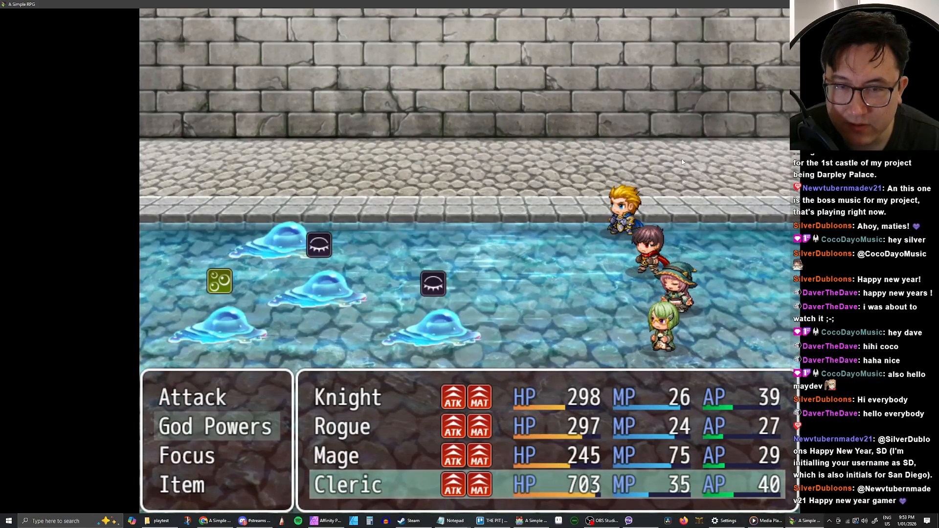
pyautogui.press('Return')
pyautogui.press('Up')
pyautogui.press('Right')
pyautogui.press('Up')
pyautogui.press('Left')
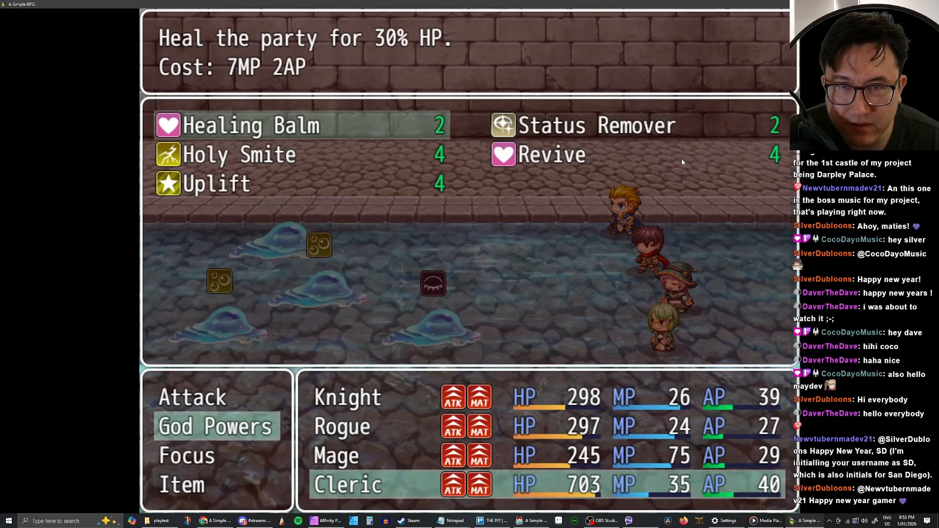
pyautogui.press('Down')
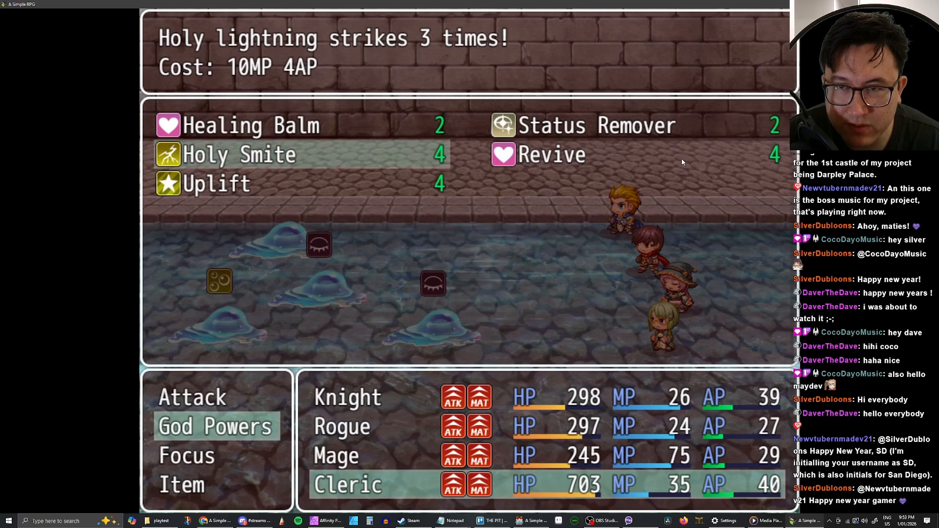
pyautogui.press('Return')
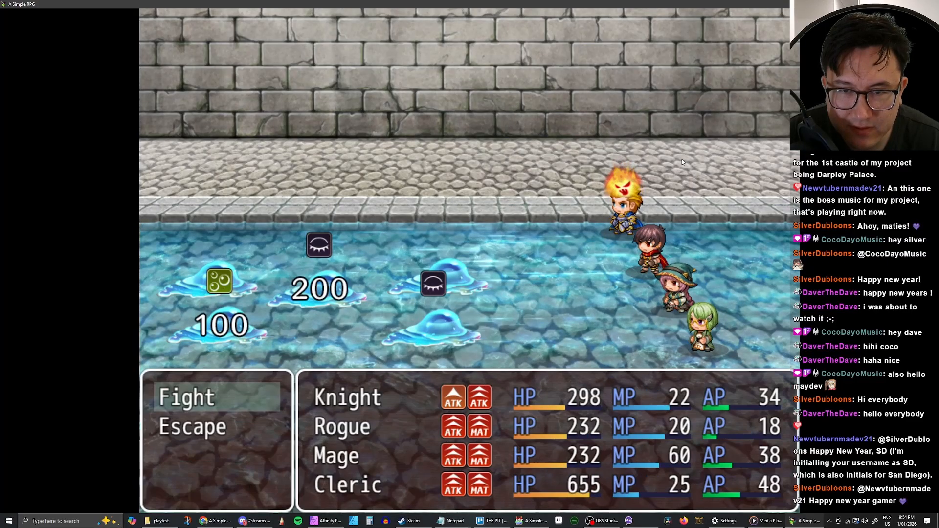
# Start the sixth round and have the Knight use Dayo Slash on all enemies.
pyautogui.press('Return')
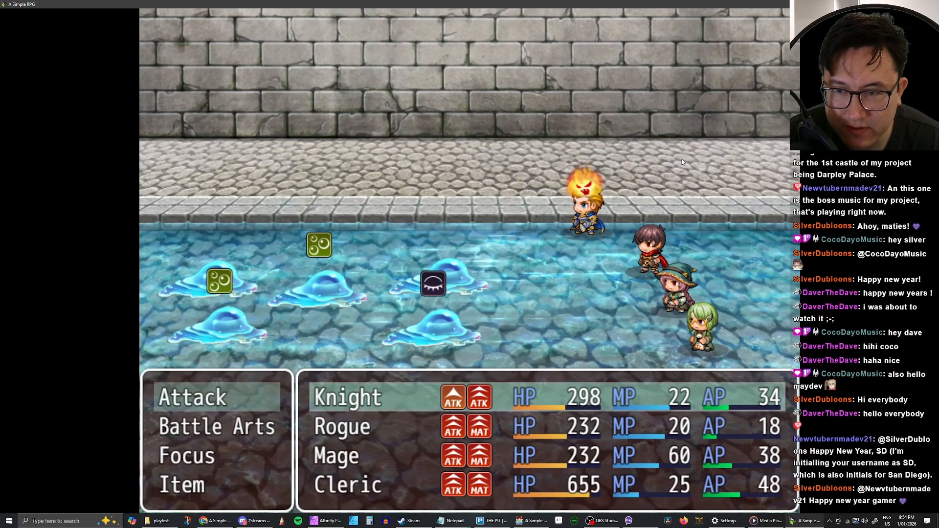
pyautogui.press('Return')
pyautogui.press('Left')
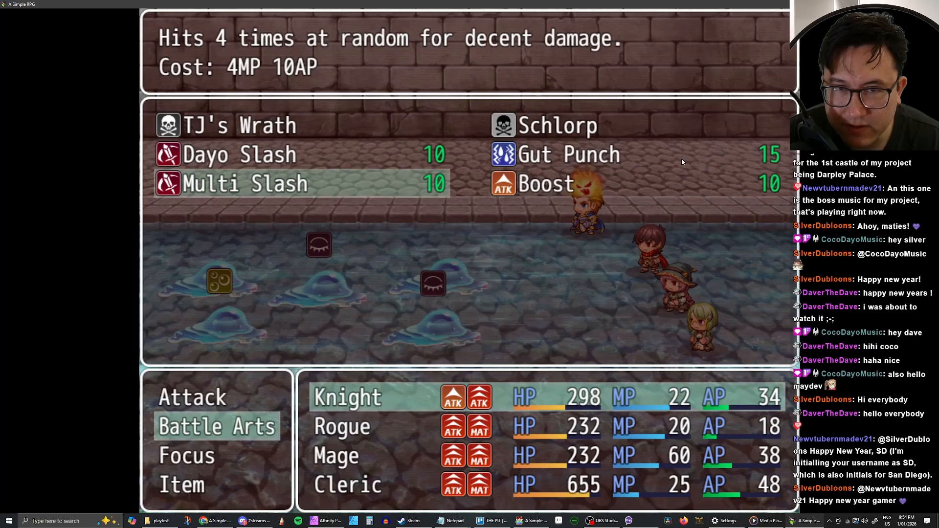
pyautogui.press('Up')
pyautogui.press('Return')
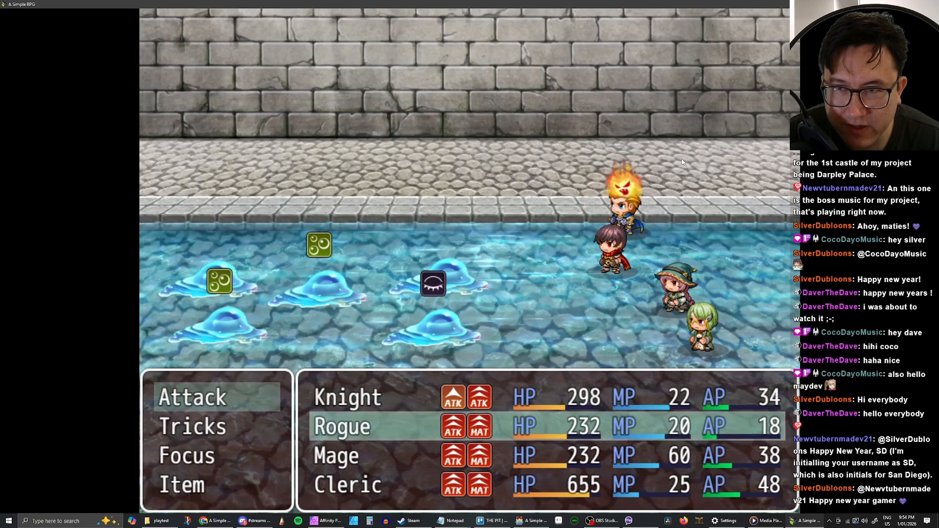
# Have the Rogue use the Smoke Bomb trick to blind all enemies.
pyautogui.press('Down')
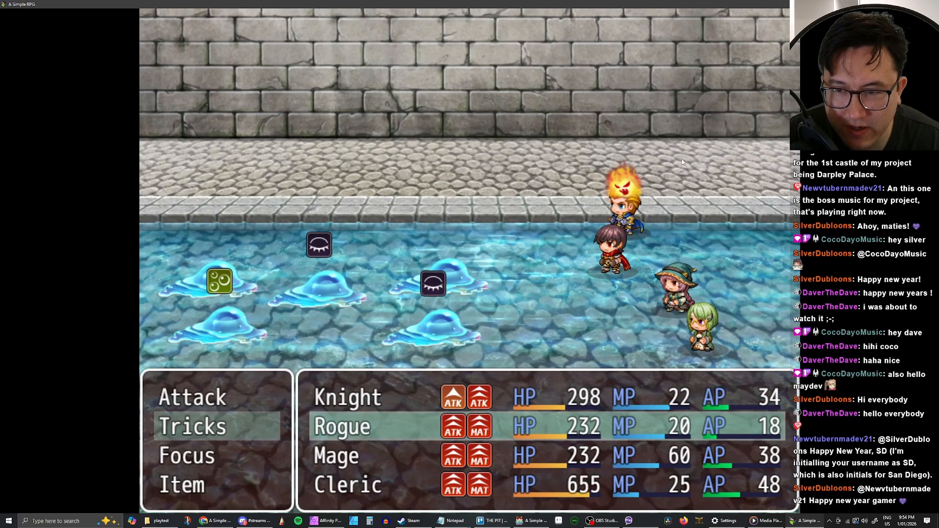
pyautogui.press('Return')
pyautogui.press('Left')
pyautogui.press('Up')
pyautogui.press('Right')
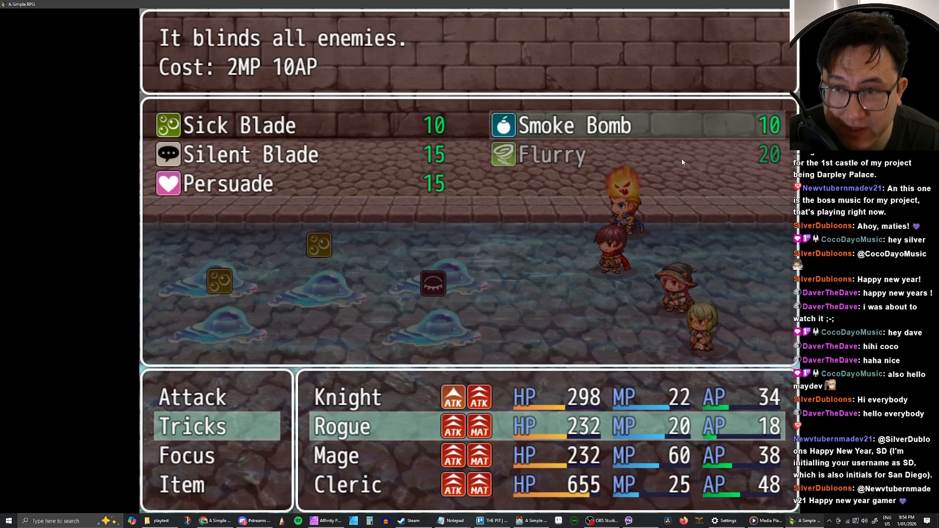
pyautogui.press('Left')
pyautogui.press('Down')
pyautogui.press('Right')
pyautogui.press('Up')
pyautogui.press('Return')
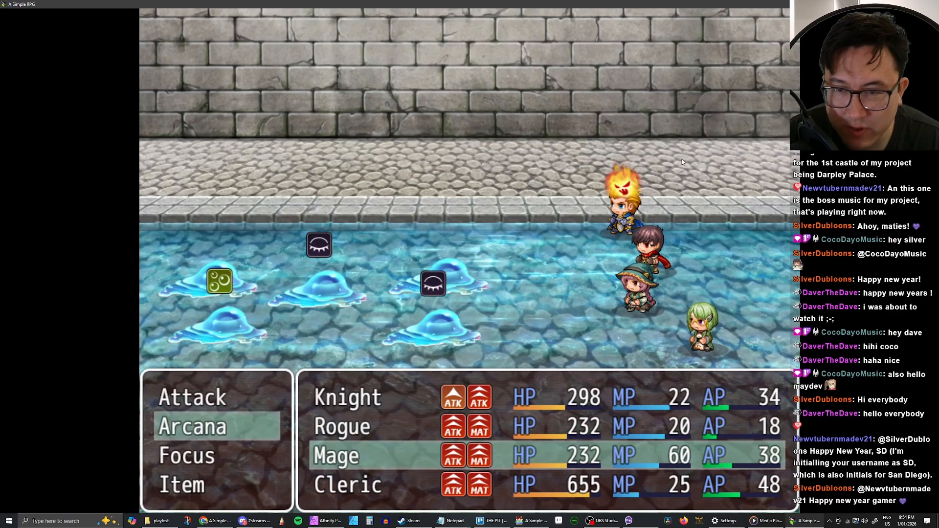
# Have the Mage cast Earthshatter on all enemies from the Arcana spells.
pyautogui.press('Return')
pyautogui.press('Up')
pyautogui.press('Up')
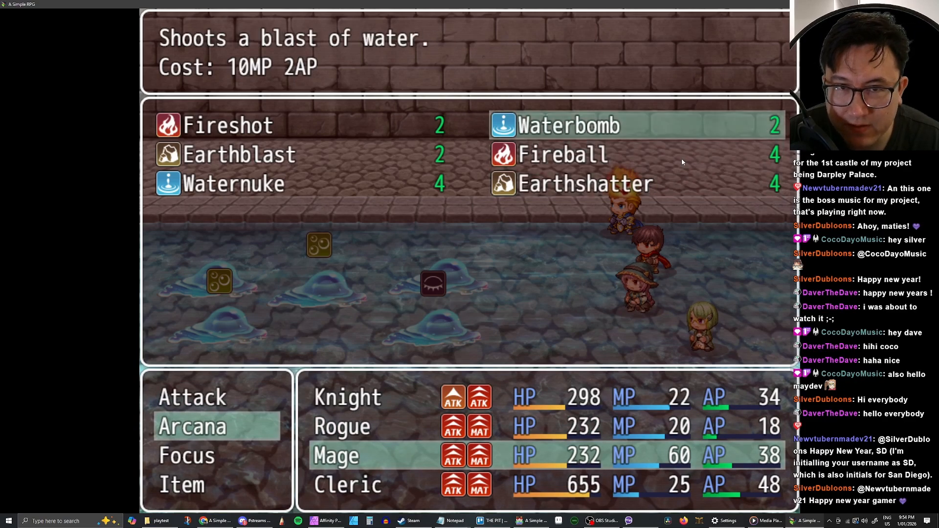
pyautogui.press('Down')
pyautogui.press('Down')
pyautogui.press('Left')
pyautogui.press('Right')
pyautogui.press('Return')
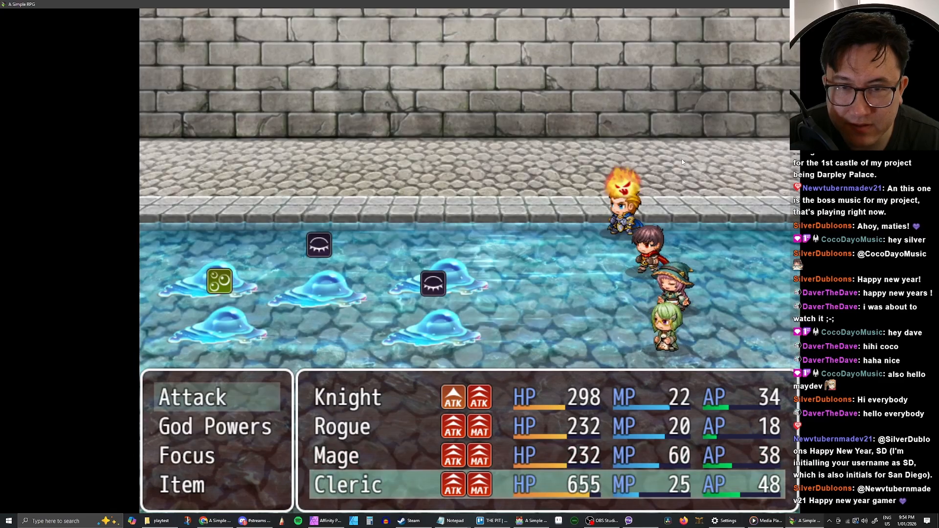
# Have the Cleric cast Healing Balm on the party and let the sixth round play out.
pyautogui.press('Return')
pyautogui.press('Right')
pyautogui.press('Up')
pyautogui.press('Left')
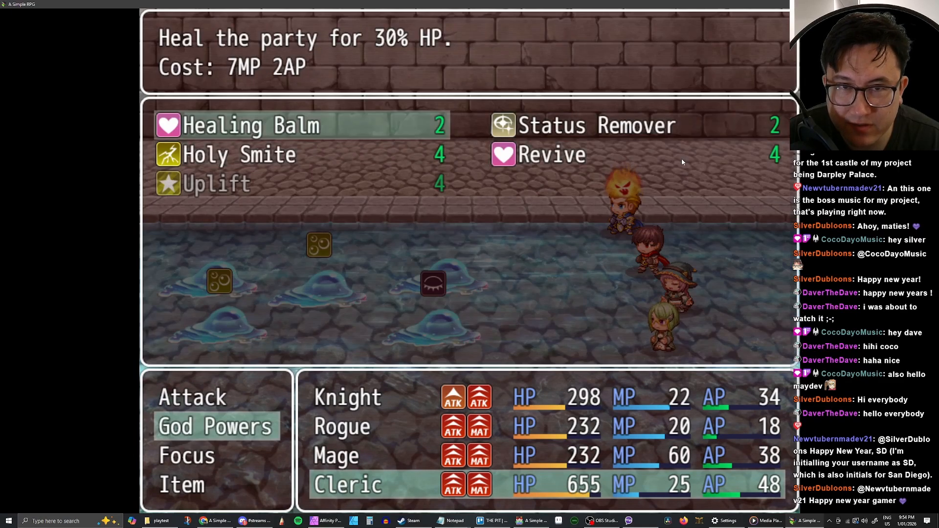
pyautogui.press('Down')
pyautogui.press('Right')
pyautogui.press('Up')
pyautogui.press('Left')
pyautogui.press('Down')
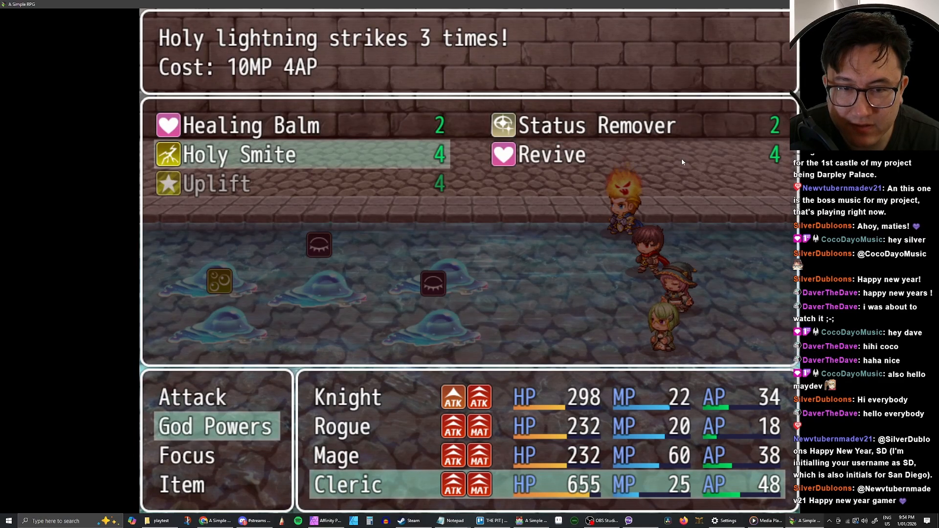
pyautogui.press('Up')
pyautogui.press('Return')
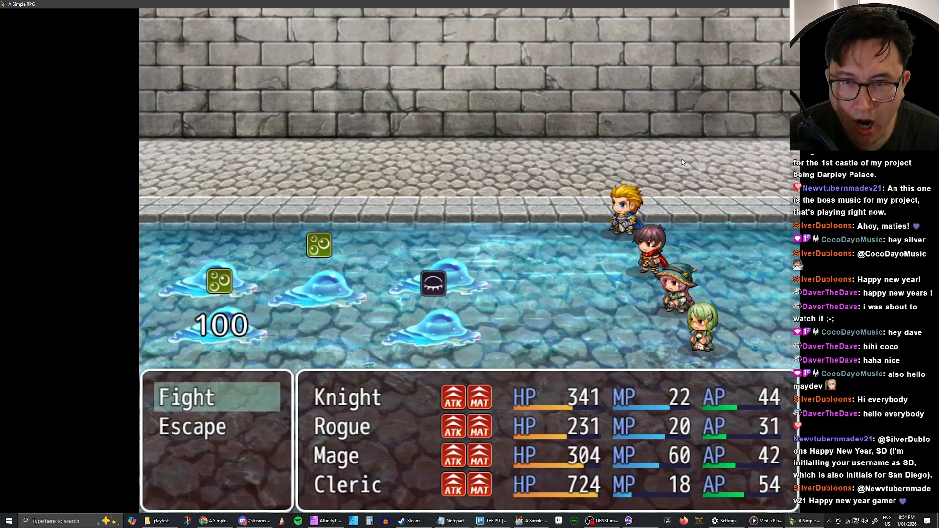
# Start the seventh round, compare the Knight's Battle Arts and have him use Dayo Slash.
pyautogui.press('Down')
pyautogui.press('Up')
pyautogui.press('Return')
pyautogui.press('Down')
pyautogui.press('Return')
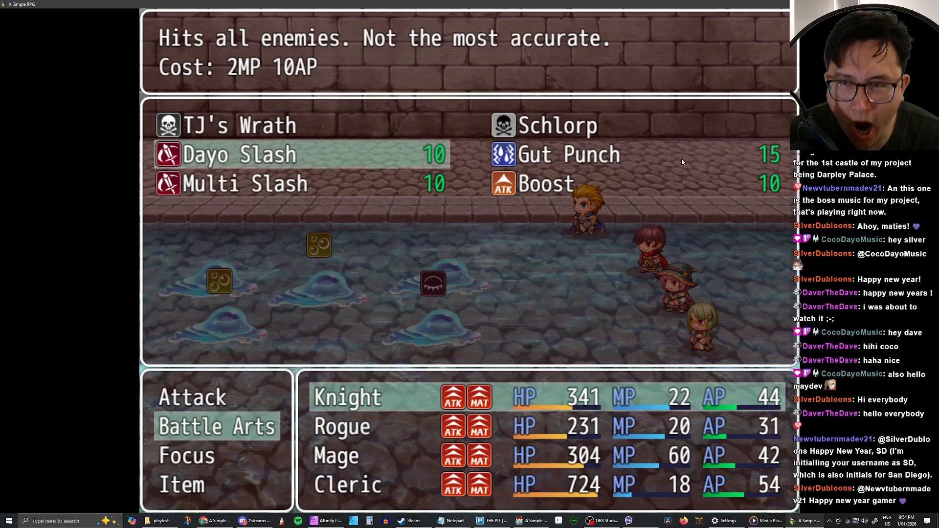
pyautogui.press('Right')
pyautogui.press('Left')
pyautogui.press('Right')
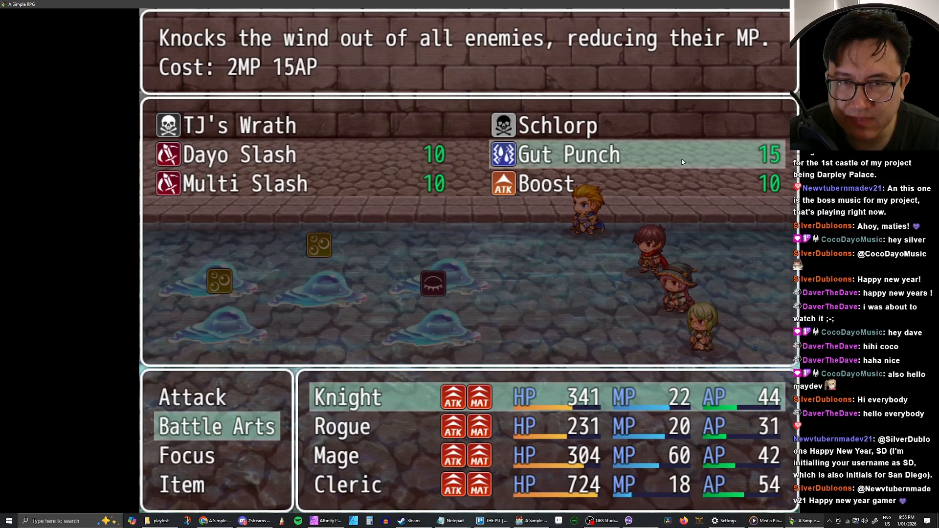
pyautogui.press('Down')
pyautogui.press('Left')
pyautogui.press('Return')
# Compare the Rogue's Tricks and have the Rogue use Persuade.
pyautogui.press('Down')
pyautogui.press('Return')
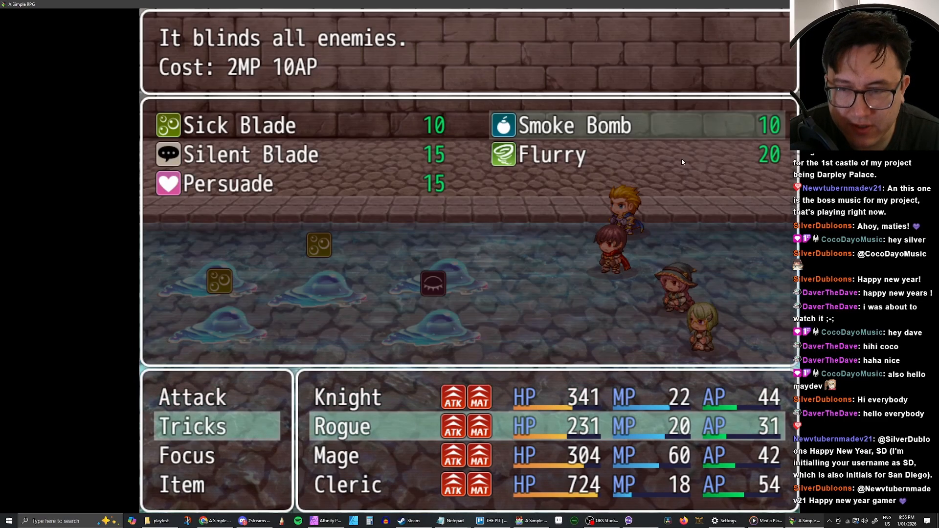
pyautogui.press('Down')
pyautogui.press('Down')
pyautogui.press('Right')
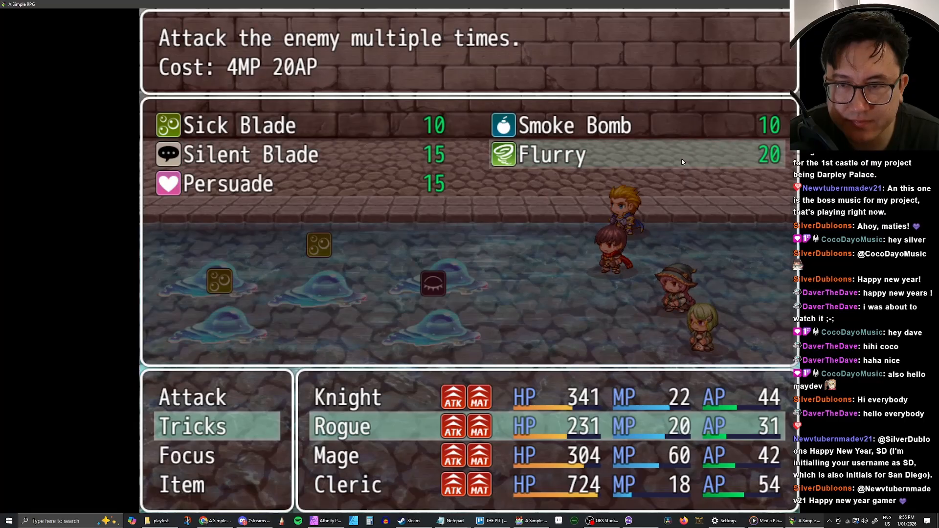
pyautogui.press('Up')
pyautogui.press('Left')
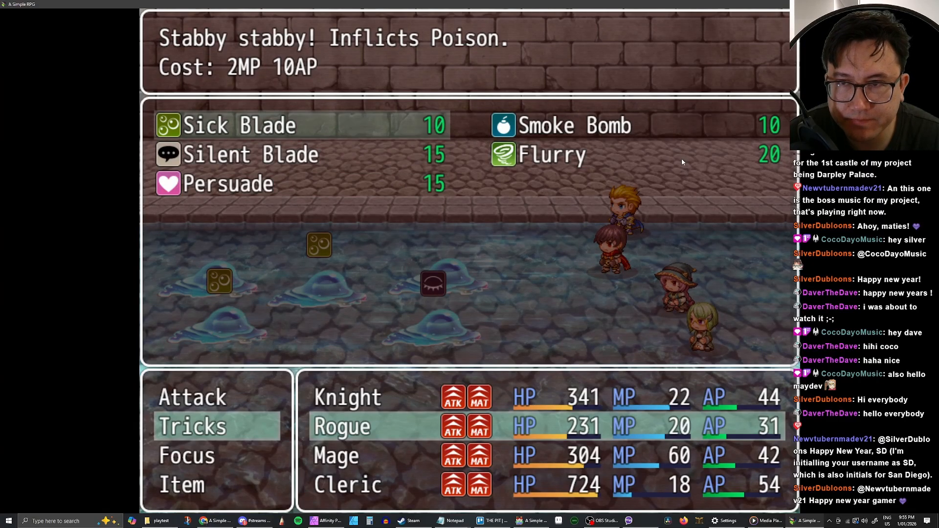
pyautogui.press('Down')
pyautogui.press('Down')
pyautogui.press('Return')
# Have the Mage cast Waternuke from the Arcana spells.
pyautogui.press('Down')
pyautogui.press('Return')
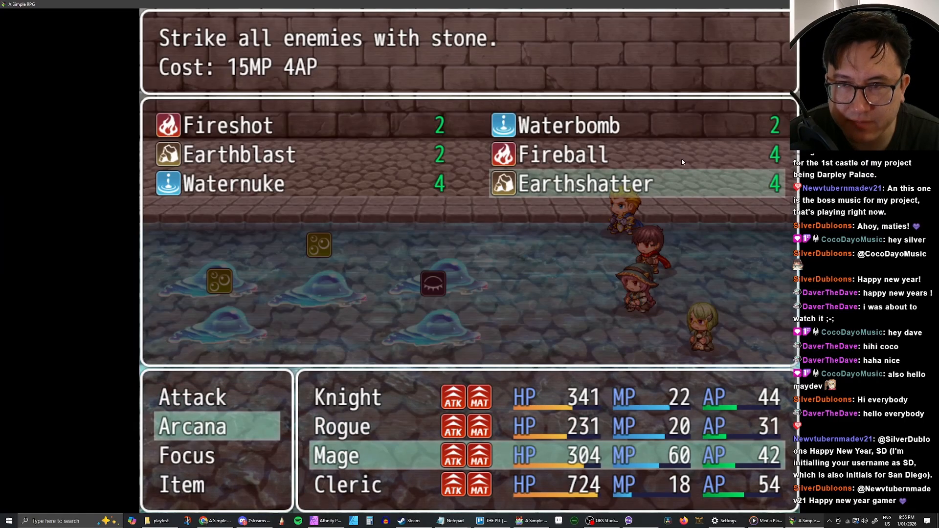
pyautogui.press('Left')
pyautogui.press('Return')
# Have the Cleric cast Holy Smite from the God Powers and let the seventh round play out.
pyautogui.press('Down')
pyautogui.press('Return')
pyautogui.press('Down')
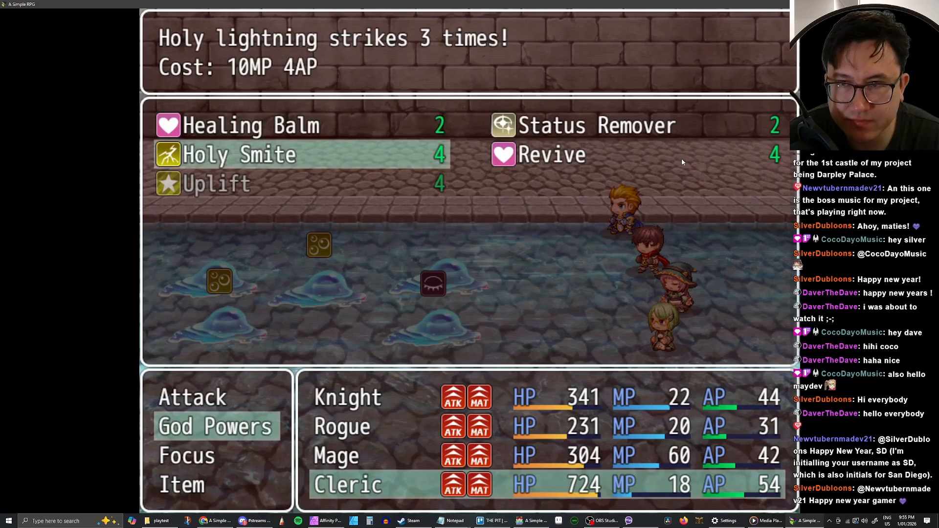
pyautogui.press('Right')
pyautogui.press('Up')
pyautogui.press('Left')
pyautogui.press('Down')
pyautogui.press('Return')
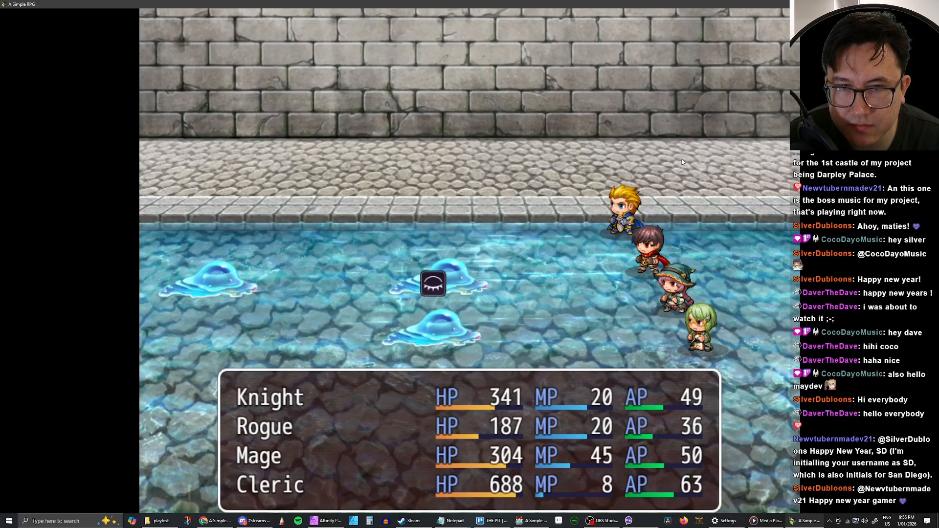
# Start the eighth round, compare the Knight's Battle Arts and have him use Dayo Slash.
pyautogui.press('Return')
pyautogui.press('Down')
pyautogui.press('Down')
pyautogui.press('Up')
pyautogui.press('Return')
pyautogui.press('Down')
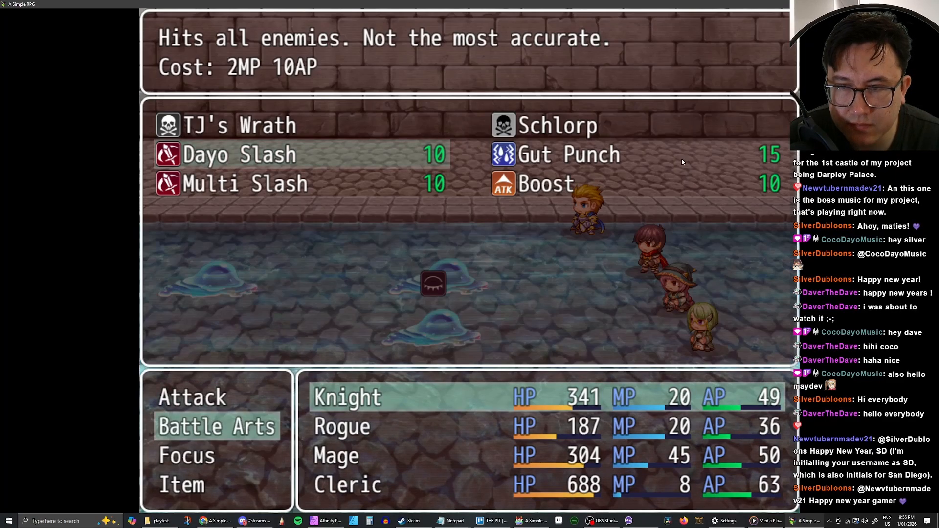
pyautogui.press('Down')
pyautogui.press('Right')
pyautogui.press('Return')
# Examine the effects and MP and AP costs of the Rogue's Tricks, from Sick Blade to Persuade.
pyautogui.press('Down')
pyautogui.press('Return')
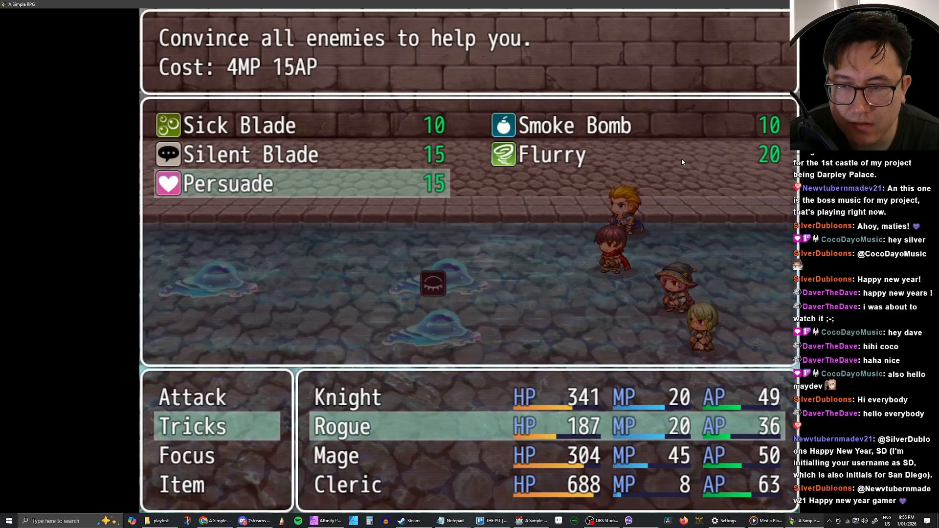
pyautogui.press('Up')
pyautogui.press('Right')
pyautogui.press('Up')
pyautogui.press('Down')
pyautogui.press('Left')
pyautogui.press('Up')
pyautogui.press('Down')
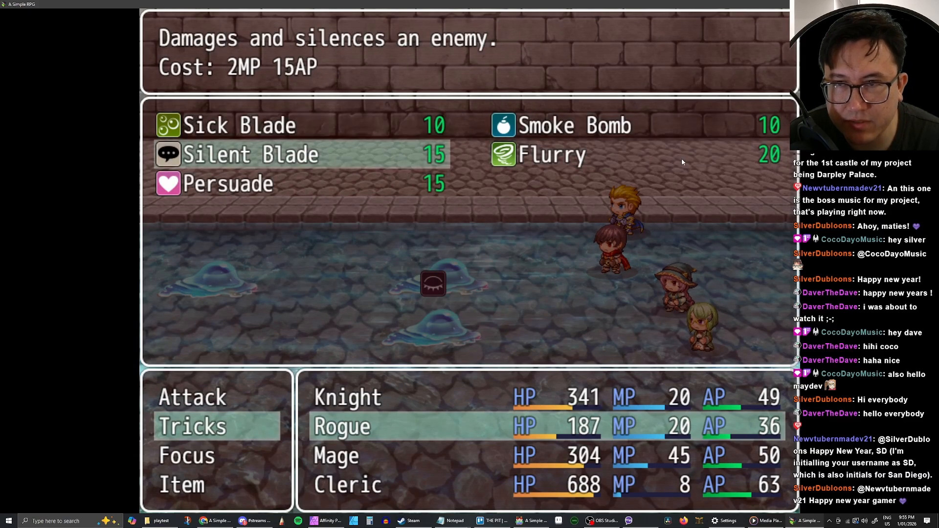
pyautogui.press('Right')
pyautogui.press('Up')
pyautogui.press('Down')
pyautogui.press('Left')
pyautogui.press('Right')
pyautogui.press('Up')
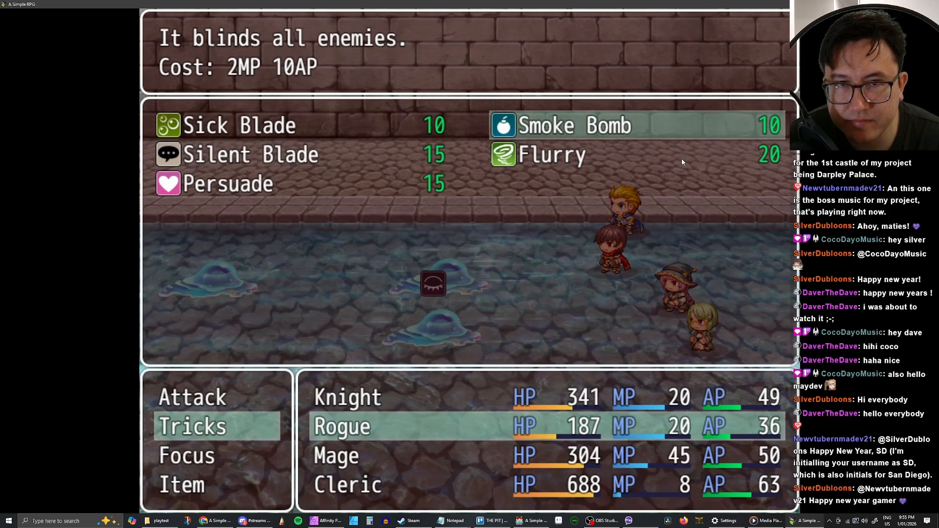
pyautogui.press('Down')
pyautogui.press('Left')
pyautogui.press('Up')
pyautogui.press('Down')
pyautogui.press('Right')
pyautogui.press('Left')
pyautogui.press('Up')
pyautogui.press('Down')
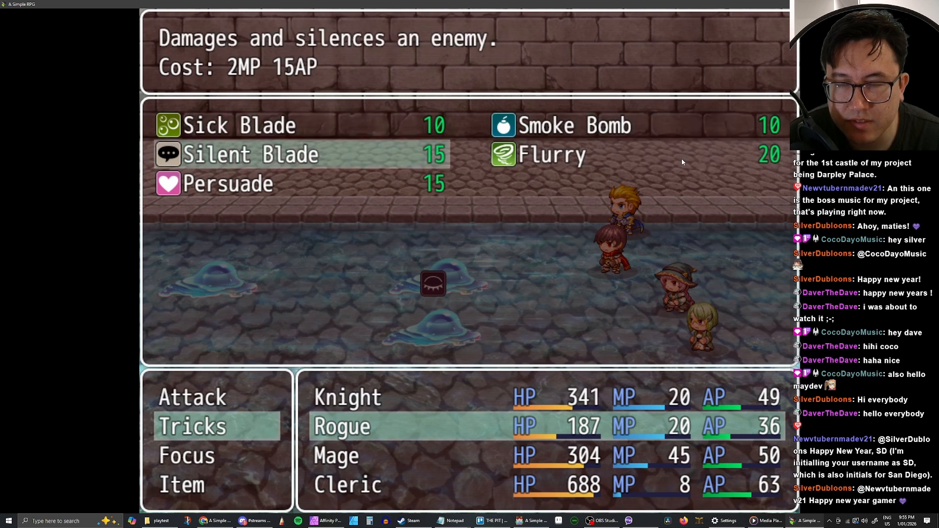
pyautogui.press('Down')
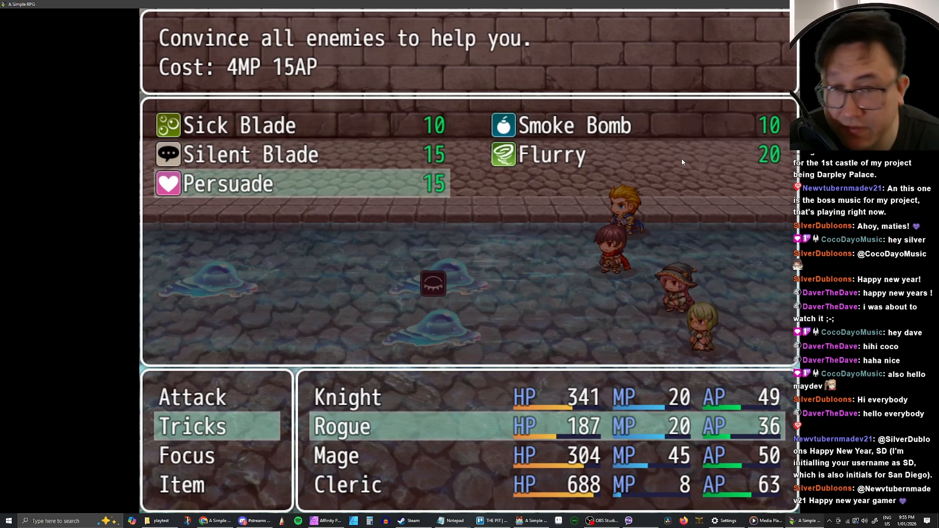
# Weigh Silent Blade and Flurry against Persuade, and have the Rogue use Persuade on all enemies.
pyautogui.press('Left')
pyautogui.press('Up')
pyautogui.press('Right')
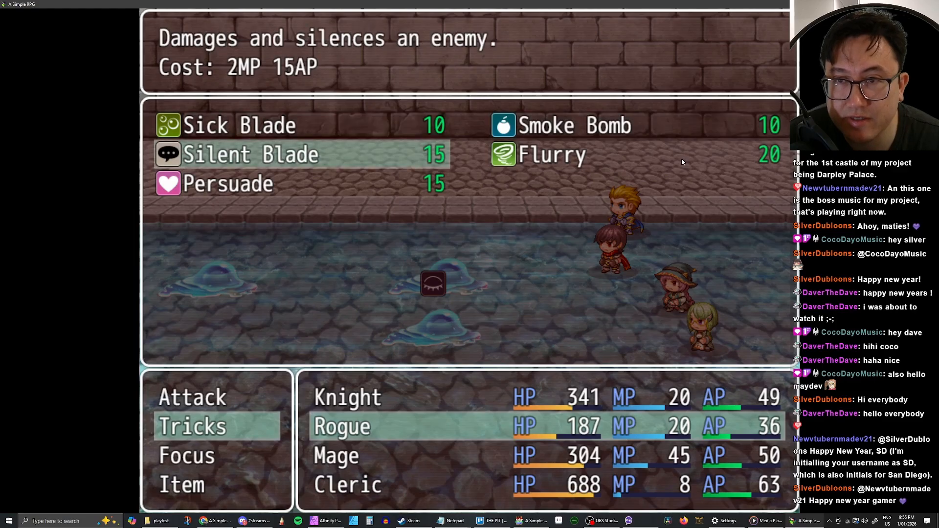
pyautogui.press('Left')
pyautogui.press('Down')
pyautogui.press('Left')
pyautogui.press('Right')
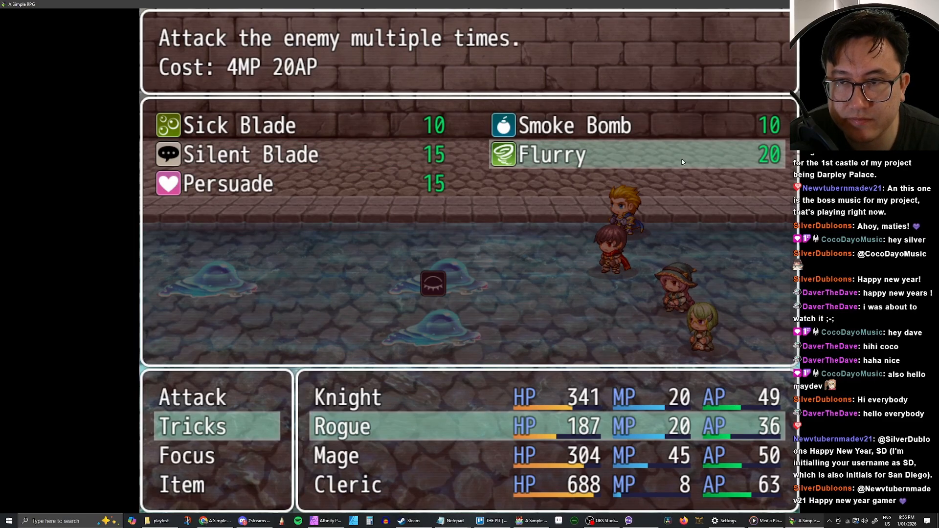
pyautogui.press('Left')
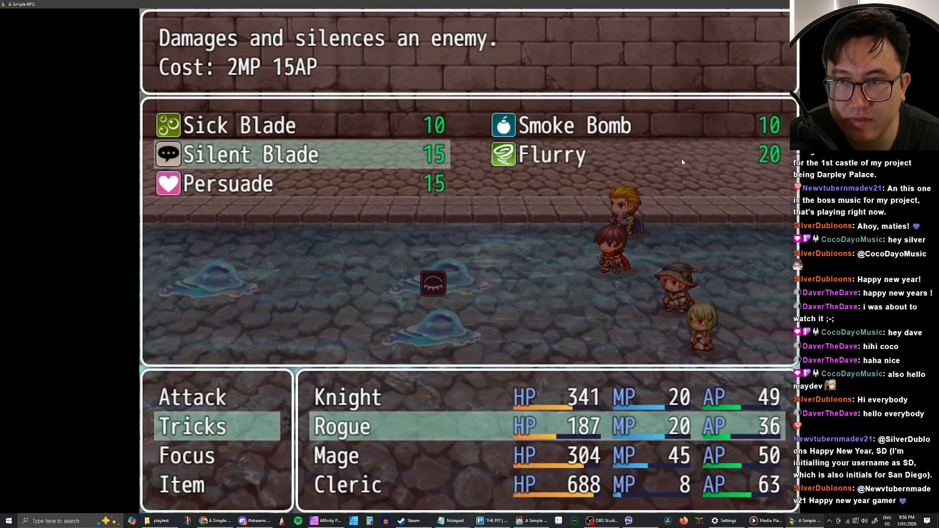
pyautogui.press('Down')
pyautogui.press('Return')
# Have the Mage cast the preselected Arcana spell in the eighth round.
pyautogui.press('Down')
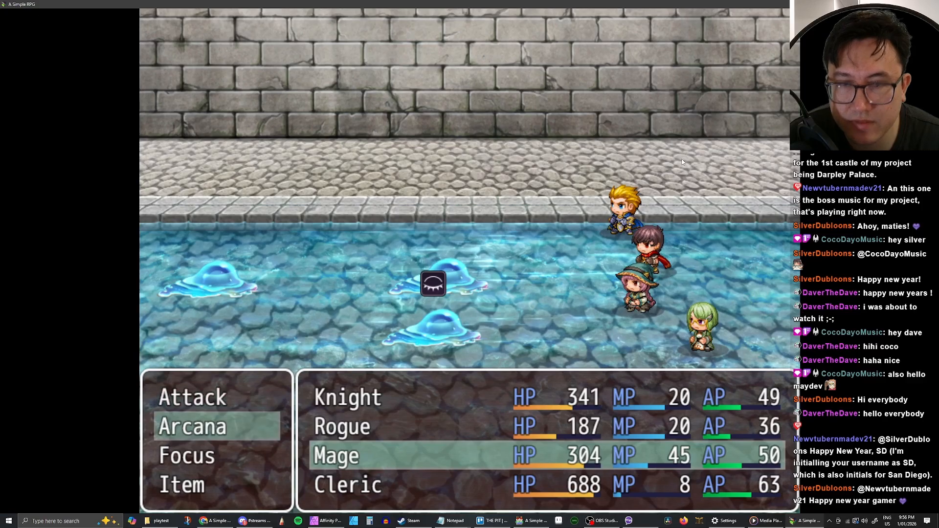
pyautogui.press('Return')
pyautogui.press('Return')
# Check the Cleric's God Powers, have the Cleric use Focus instead and let the eighth round play out.
pyautogui.press('Down')
pyautogui.press('Return')
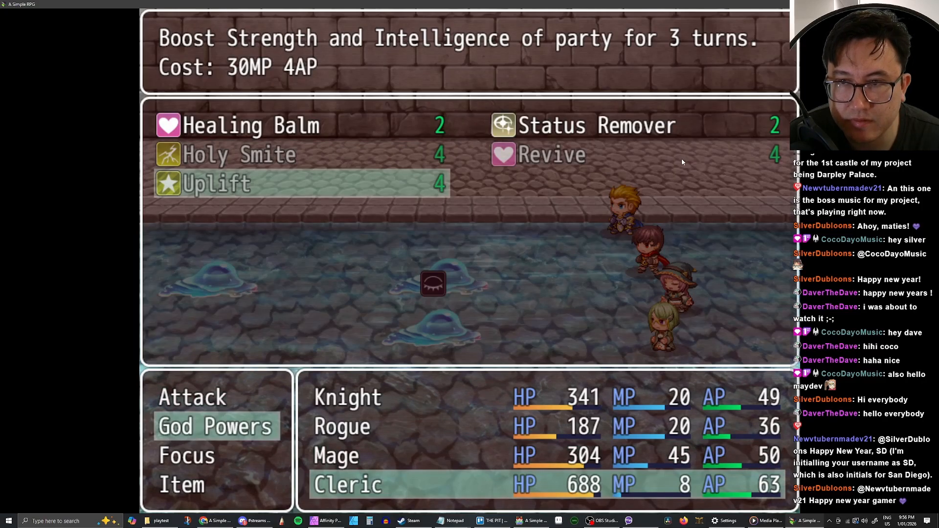
pyautogui.press('Up')
pyautogui.press('Escape')
pyautogui.press('Down')
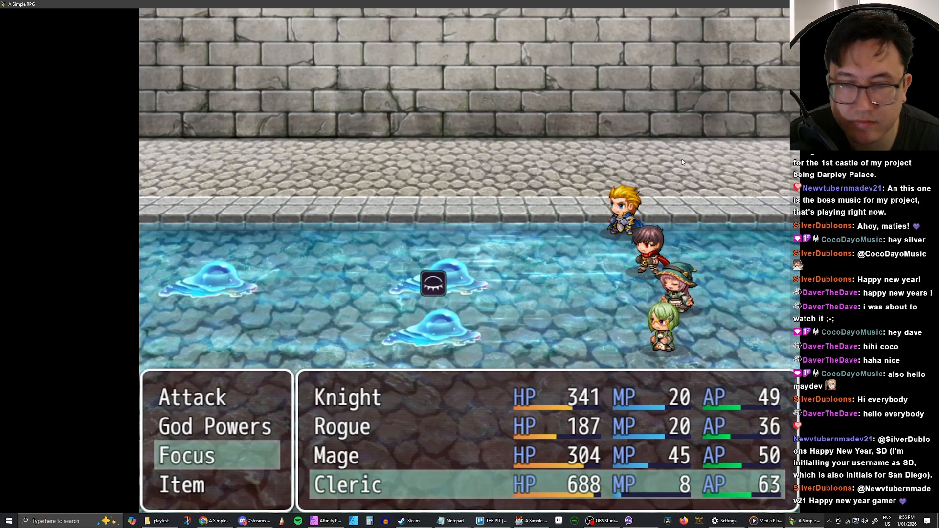
pyautogui.press('Return')
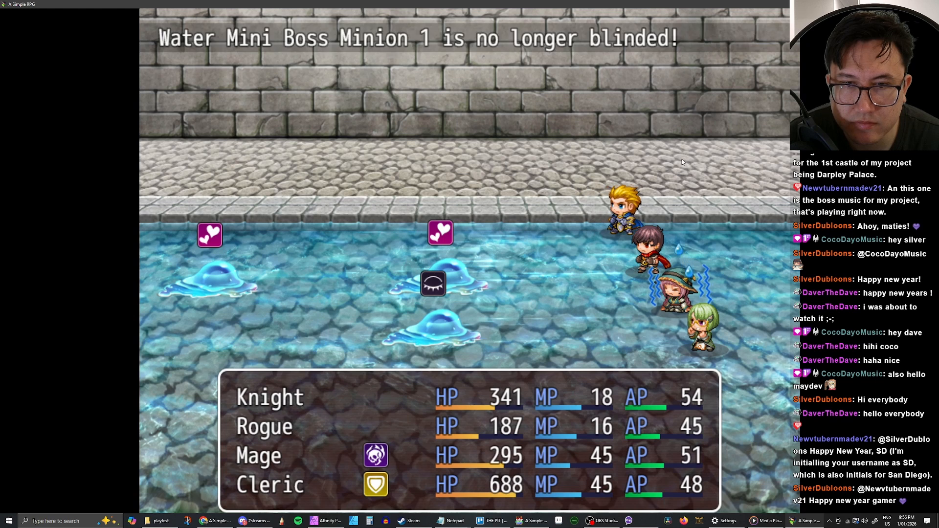
# Start the ninth round and have the Knight use Dayo Slash from the Battle Arts.
pyautogui.press('Down')
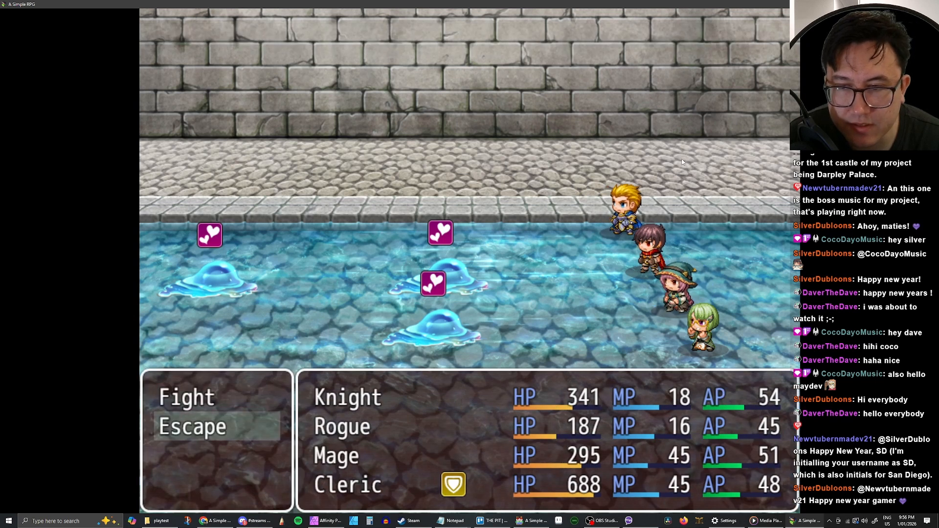
pyautogui.press('Up')
pyautogui.press('Return')
pyautogui.press('Down')
pyautogui.press('Return')
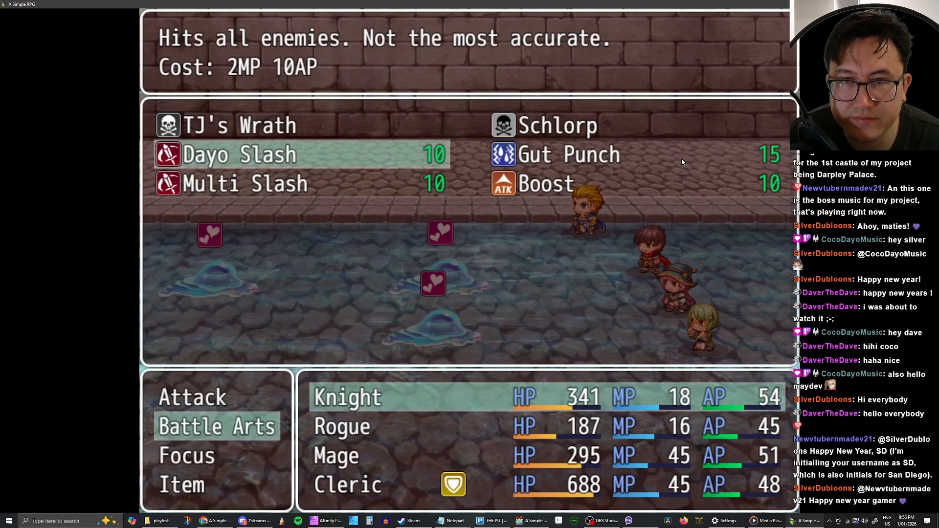
pyautogui.press('Return')
# Examine the effects and costs of Silent Blade, Flurry and Persuade among the Rogue's Tricks for the ninth round.
pyautogui.press('Return')
pyautogui.press('Up')
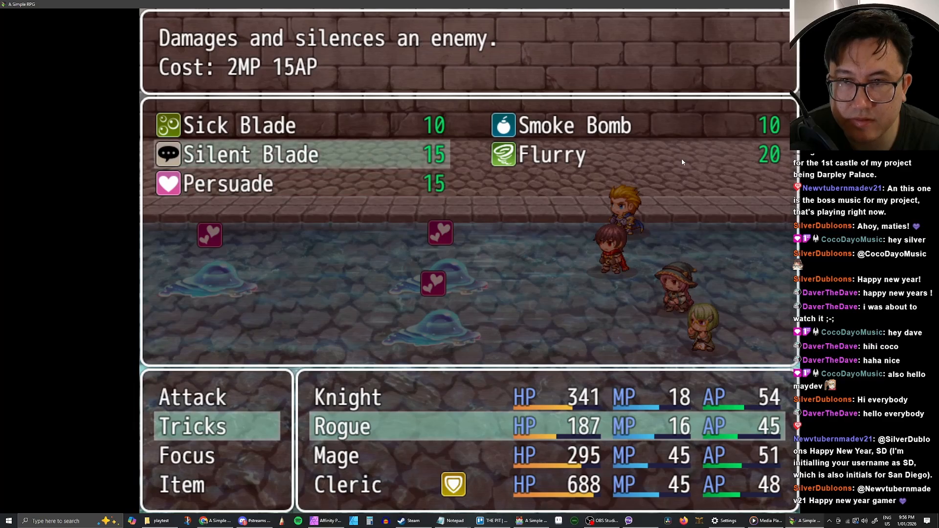
pyautogui.press('Left')
pyautogui.press('Left')
pyautogui.press('Down')
pyautogui.press('Down')
pyautogui.press('Up')
pyautogui.press('Right')
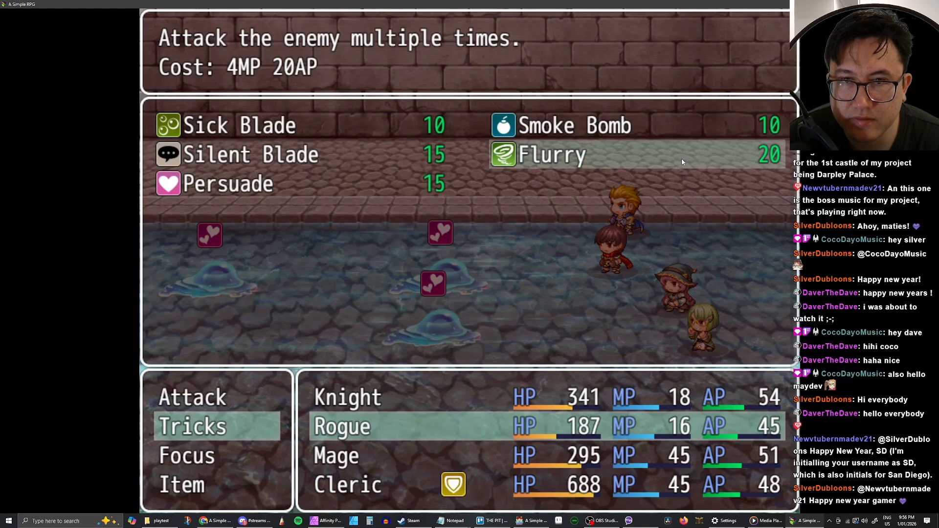
pyautogui.press('Left')
pyautogui.press('Down')
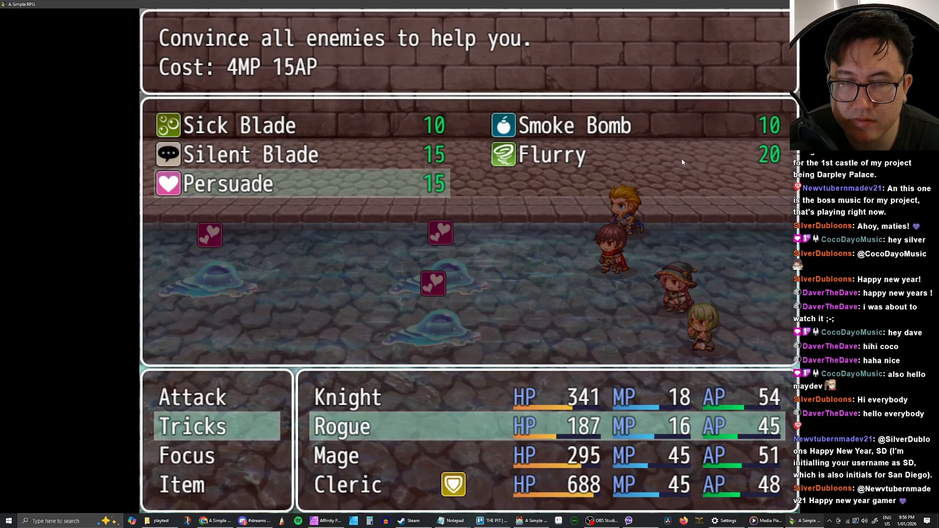
pyautogui.press('Up')
pyautogui.press('Right')
pyautogui.press('Left')
pyautogui.press('Down')
pyautogui.press('Up')
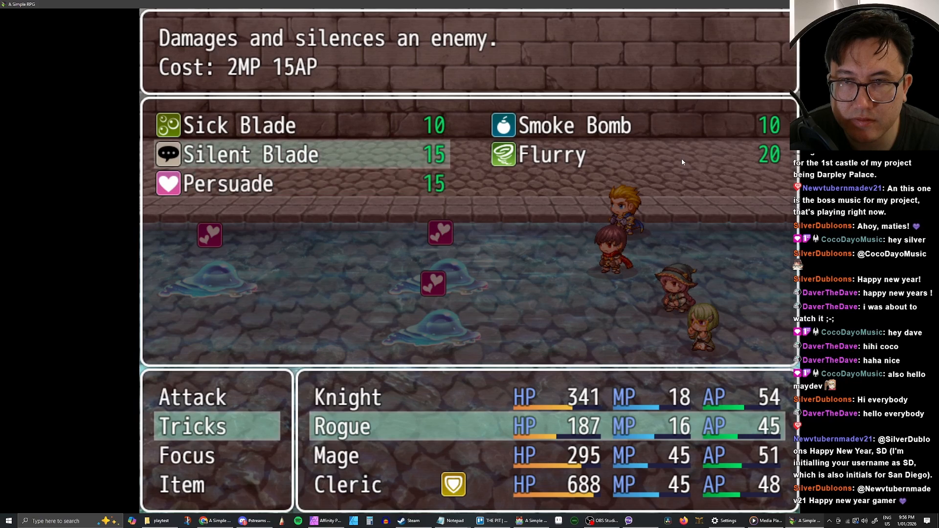
pyautogui.press('Down')
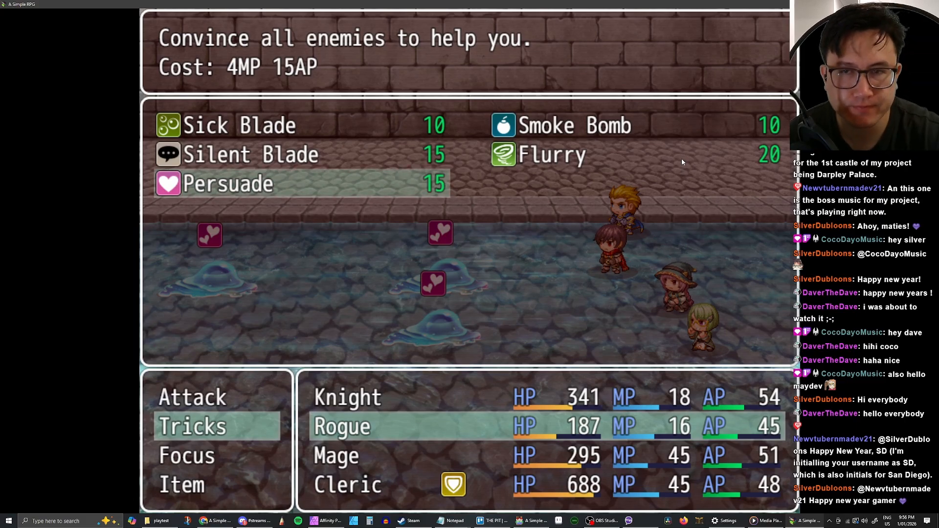
# Compare the Rogue's Tricks again and have the Rogue use Flurry on Water Mini Boss Minion 3 B.
pyautogui.press('Up')
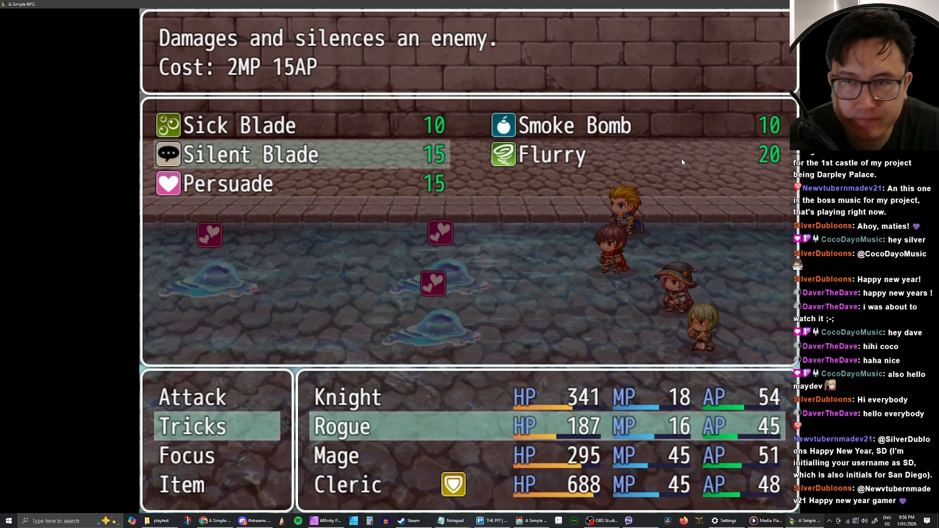
pyautogui.press('Down')
pyautogui.press('Up')
pyautogui.press('Down')
pyautogui.press('Up')
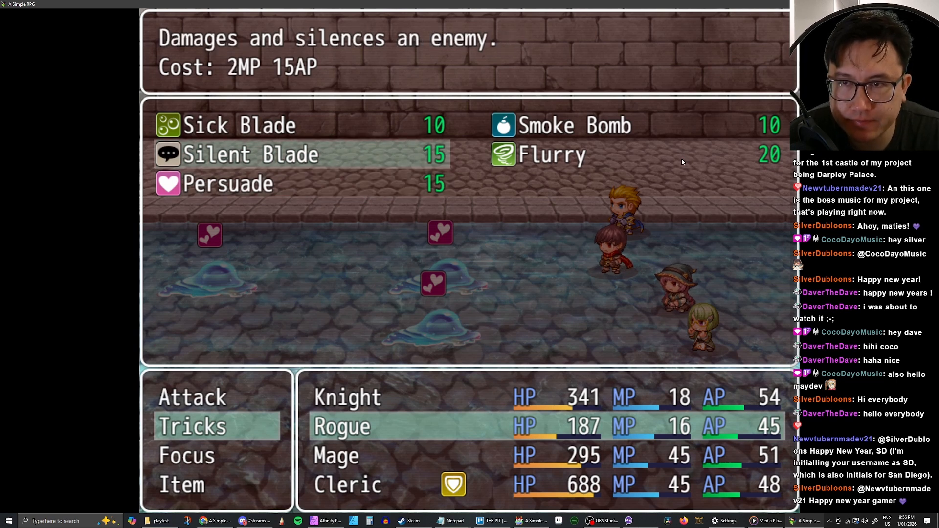
pyautogui.press('Up')
pyautogui.press('Down')
pyautogui.press('Right')
pyautogui.press('Left')
pyautogui.press('Up')
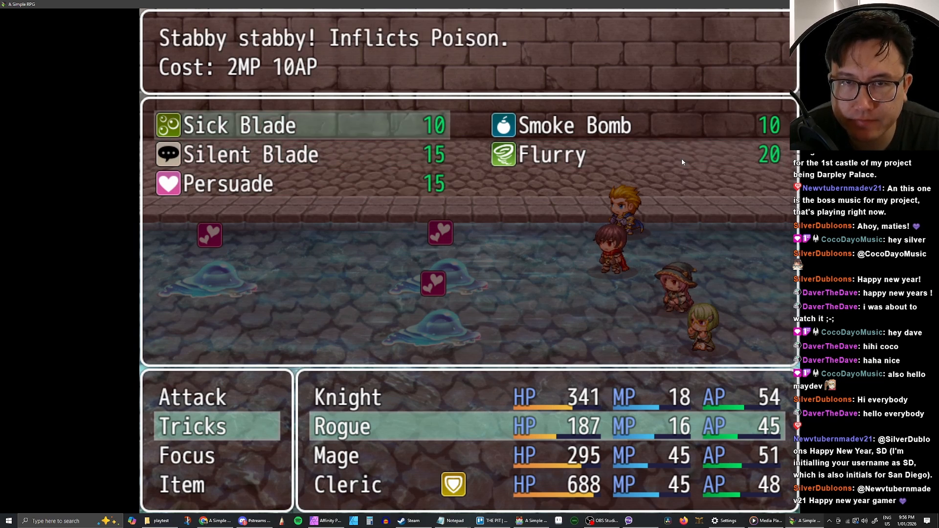
pyautogui.press('Down')
pyautogui.press('Right')
pyautogui.press('Return')
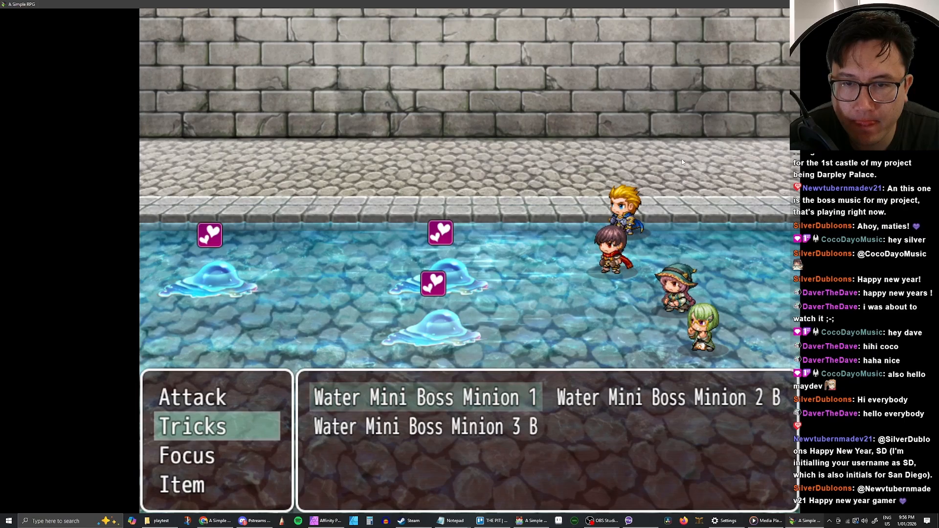
pyautogui.press('Down')
pyautogui.press('Return')
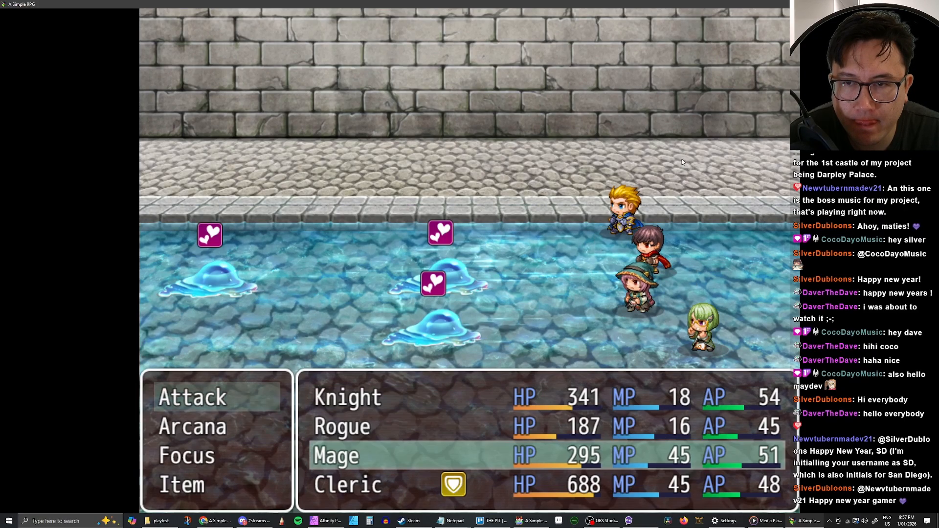
# Have the Mage cast the preselected Arcana spell in the ninth round.
pyautogui.press('Down')
pyautogui.press('Return')
pyautogui.press('Return')
# Have the Cleric cast Holy Smite from the God Powers and let the ninth round play out.
pyautogui.press('Down')
pyautogui.press('Return')
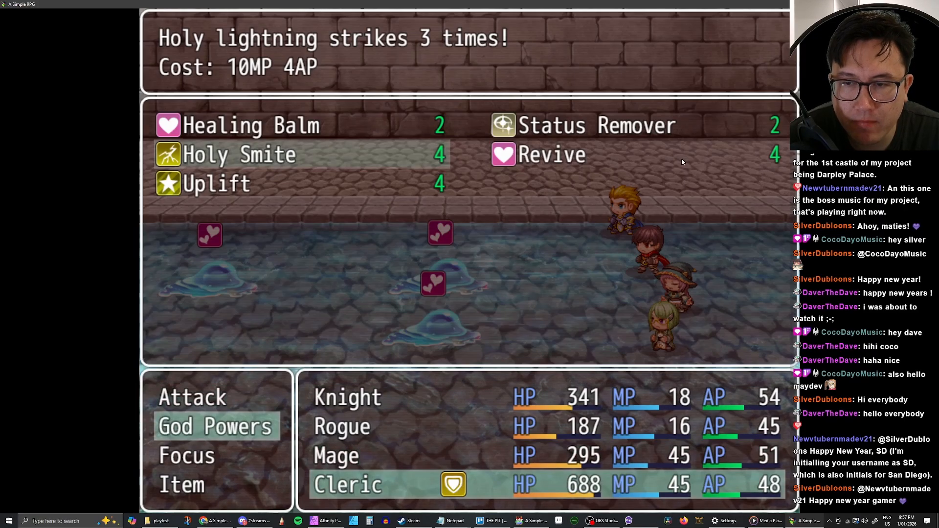
pyautogui.press('Right')
pyautogui.press('Return')
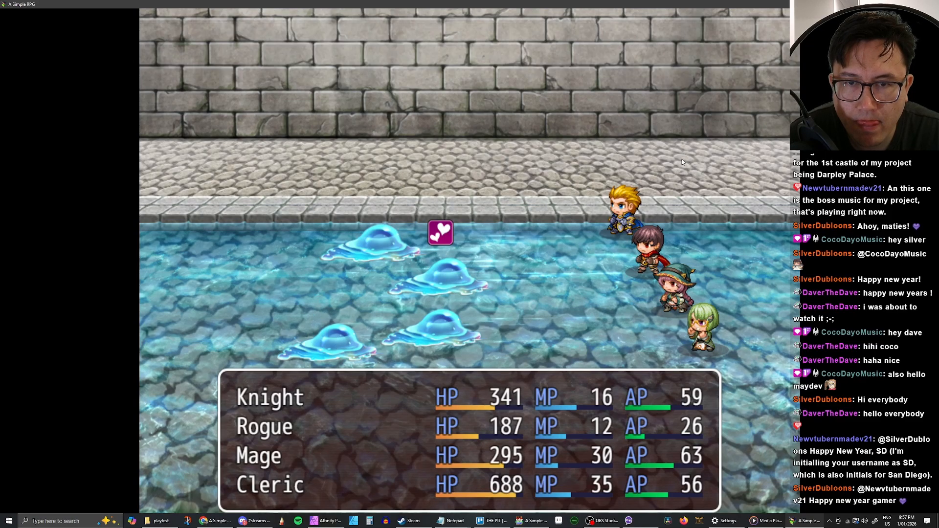
# Begin the Knight's turn in the tenth round, then quit the battle test and return to the troop database.
pyautogui.press('Return')
pyautogui.press('Down')
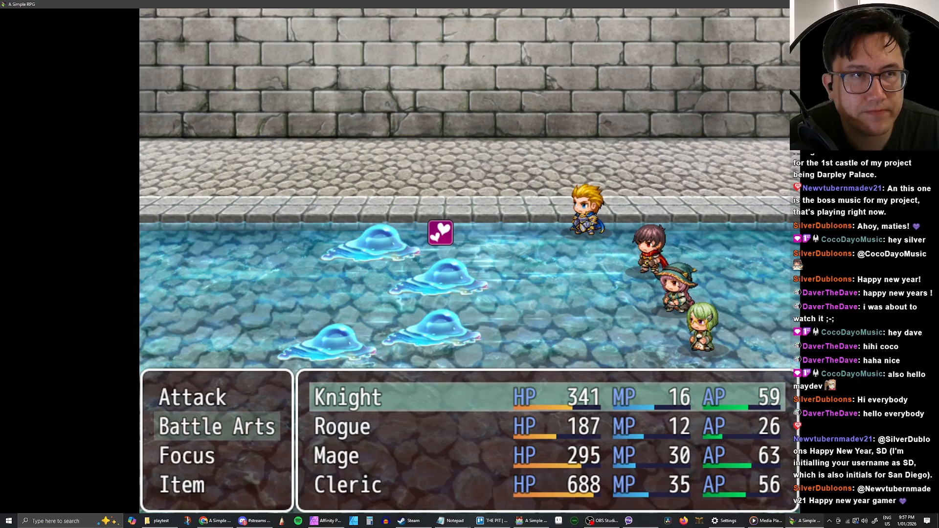
pyautogui.hotkey('alt', 'F4')
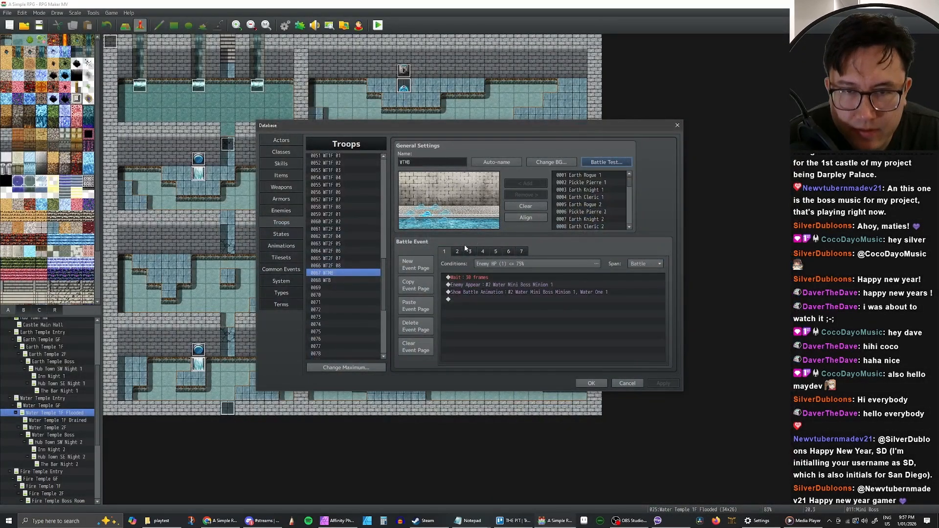
# Review the WTMB troop's battle event pages 1 to 7, checking each HP condition and which minion appears.
pyautogui.click(470, 252)
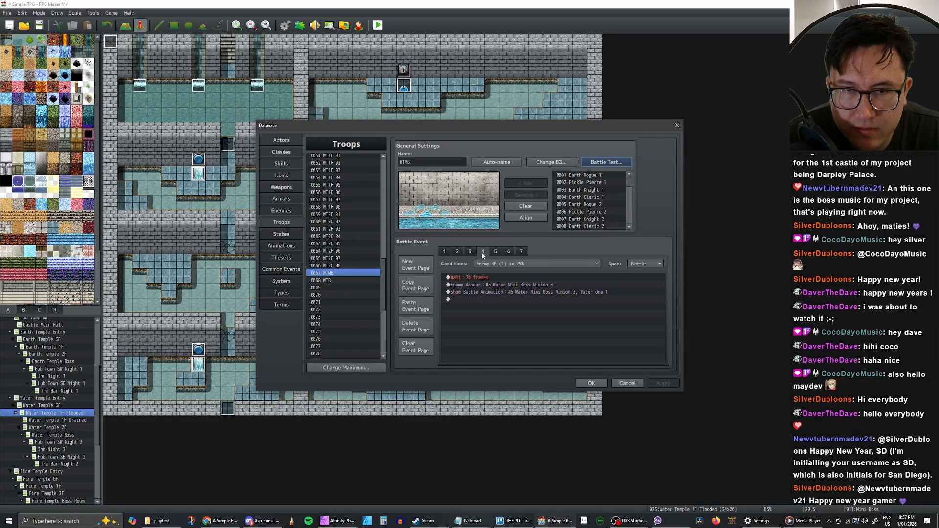
pyautogui.click(454, 251)
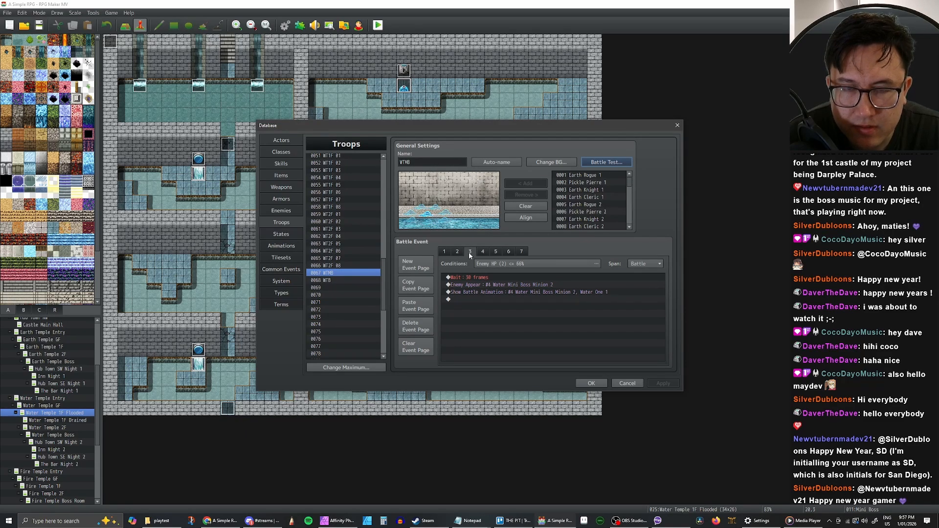
pyautogui.click(509, 251)
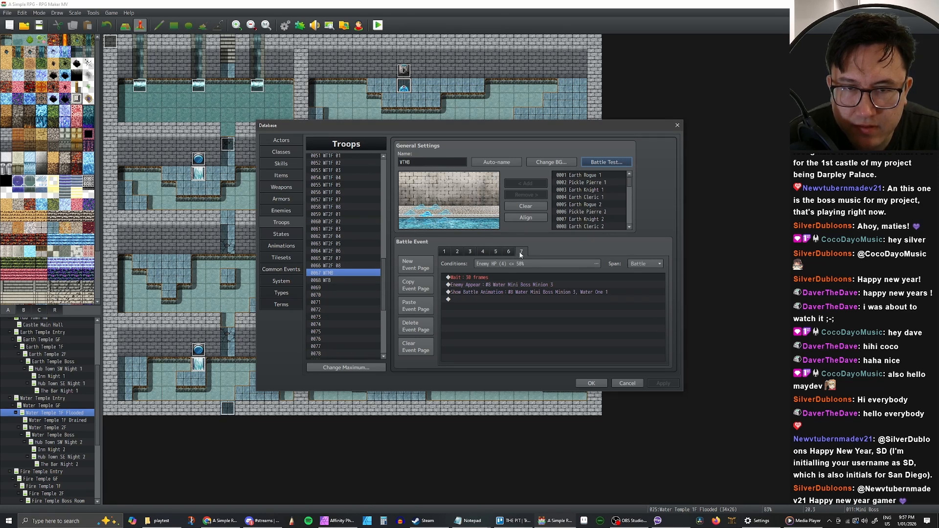
pyautogui.click(484, 252)
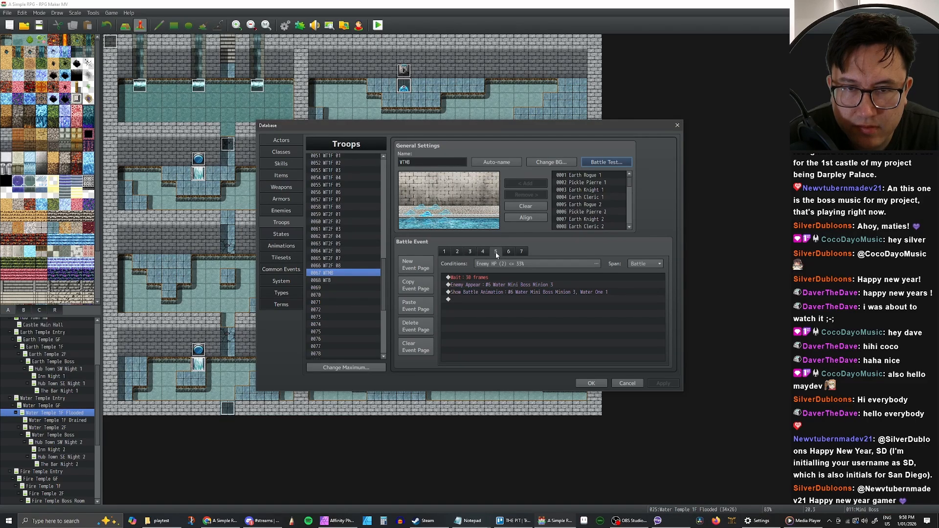
pyautogui.click(509, 252)
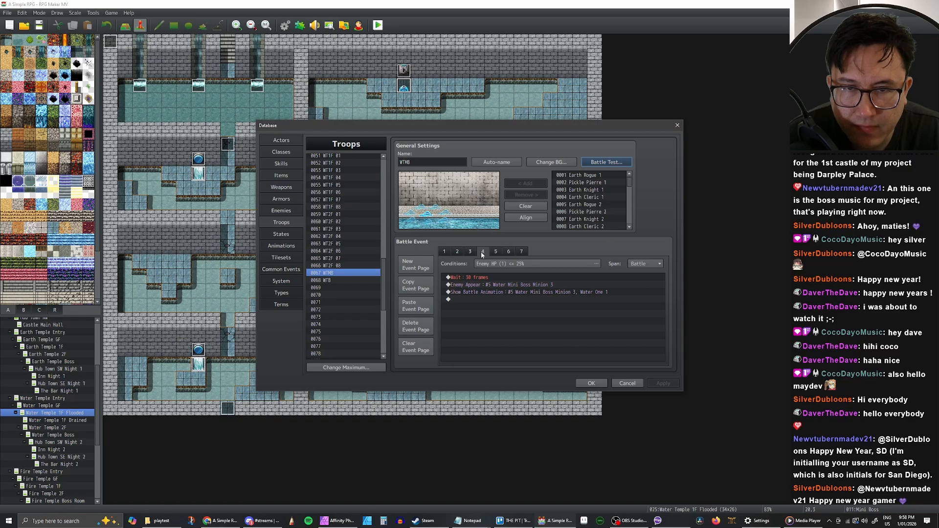
pyautogui.click(495, 251)
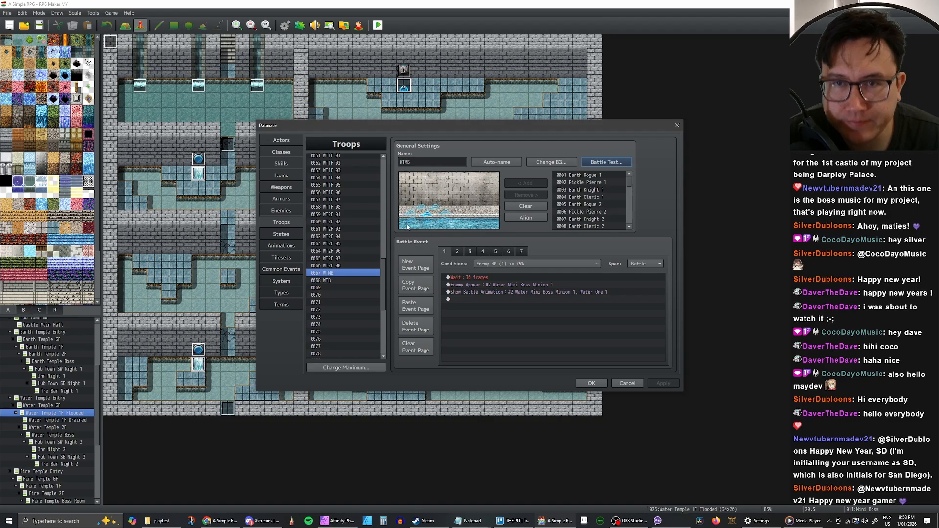
# Look through the Skills database from the class skills down to the enemy skills.
pyautogui.click(281, 164)
pyautogui.scroll(-9, 343, 198)
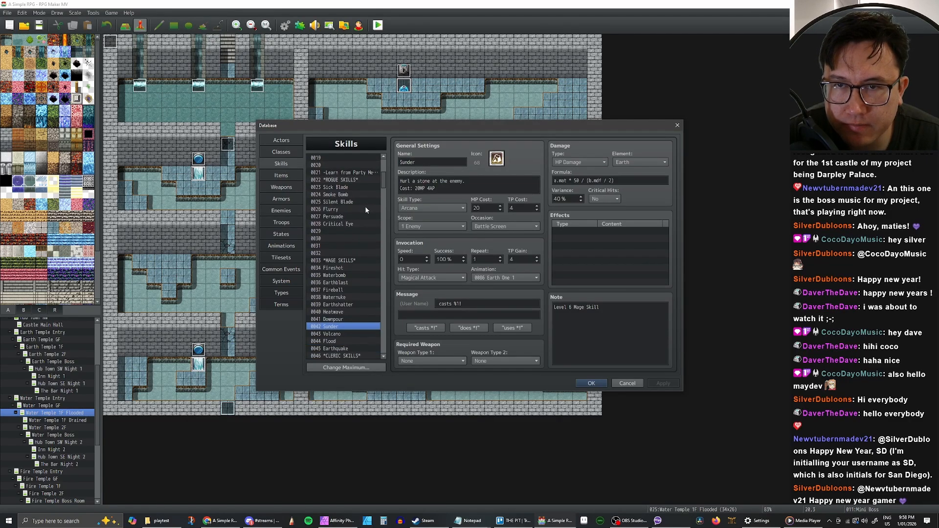
pyautogui.scroll(-2, 362, 216)
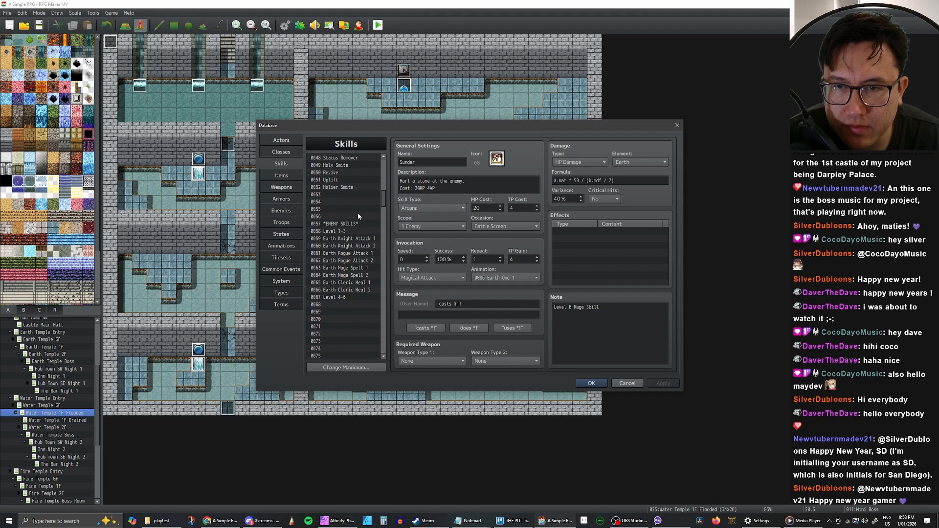
pyautogui.scroll(-1, 357, 216)
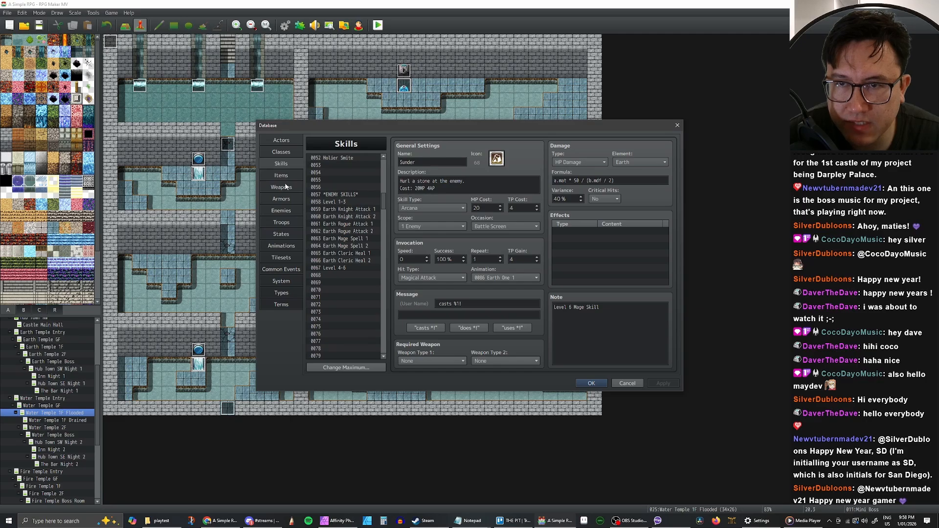
# Check the Water Rogue 4 entry in the Enemies database, then accept and close the database.
pyautogui.click(282, 210)
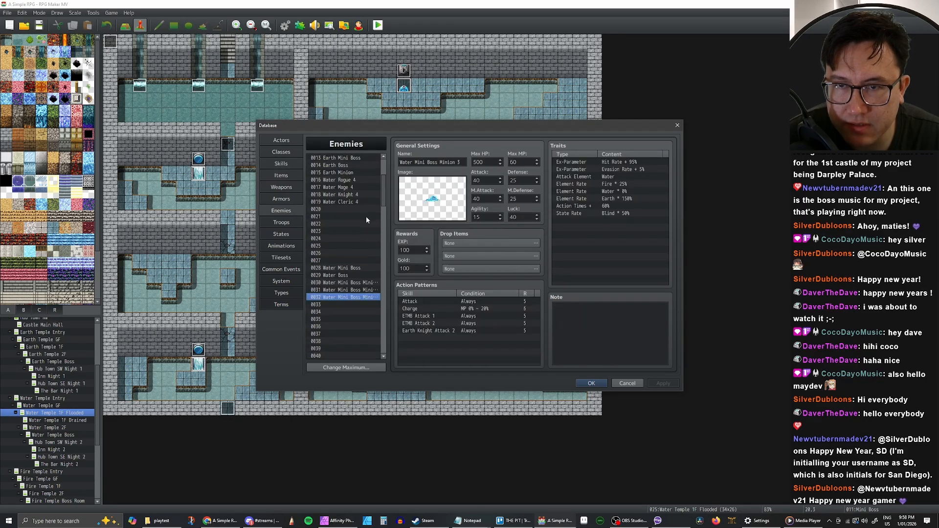
pyautogui.scroll(3, 345, 257)
pyautogui.click(344, 253)
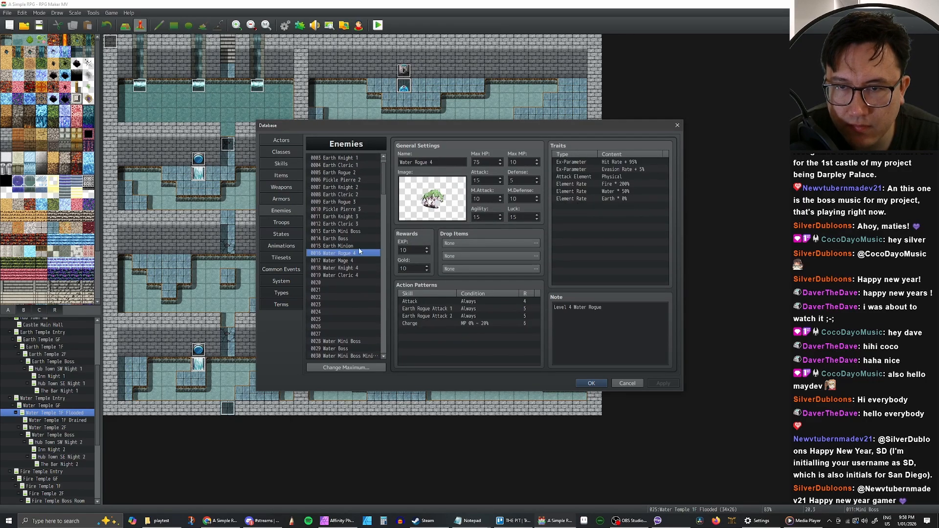
pyautogui.click(600, 384)
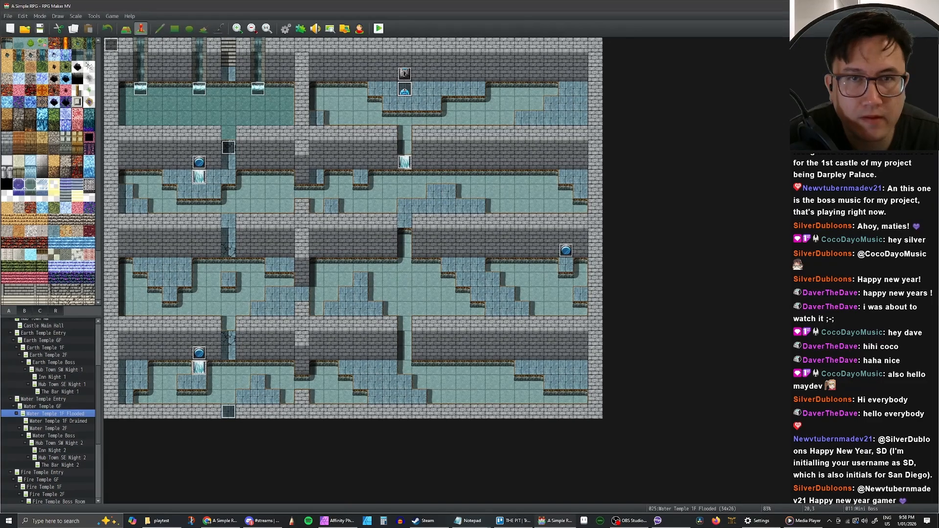
# Switch to the browser, open the Enemies sheet of the Character Stats spreadsheet and place it beside the RPG Maker MV window.
pyautogui.doubleClick(315, 5)
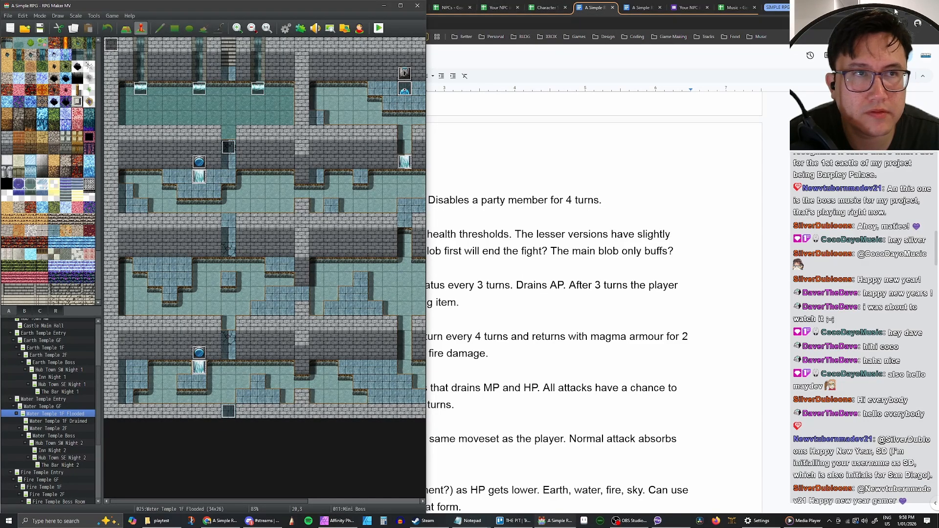
pyautogui.click(880, 9)
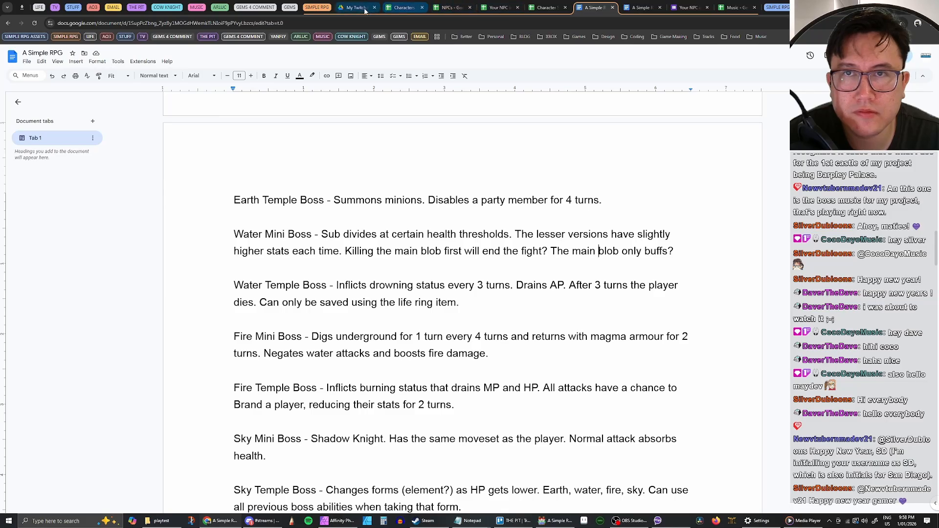
pyautogui.click(400, 9)
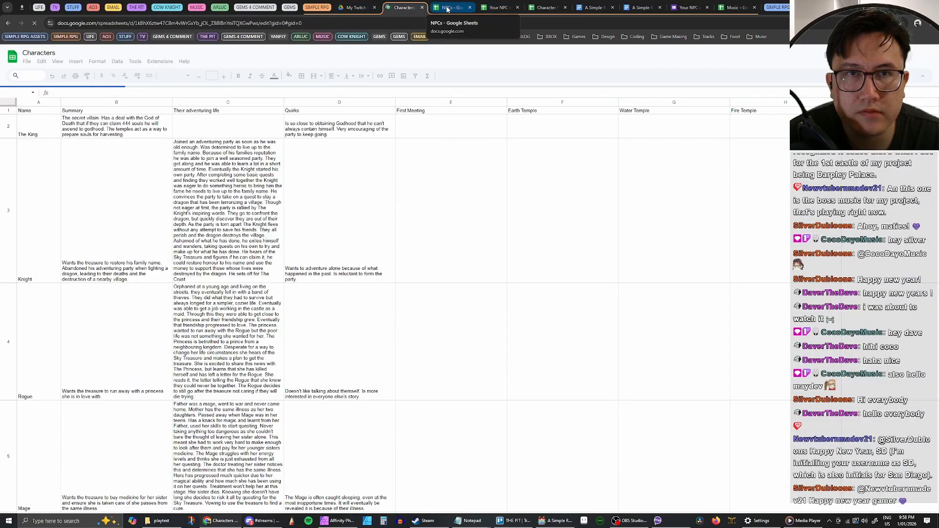
pyautogui.click(545, 7)
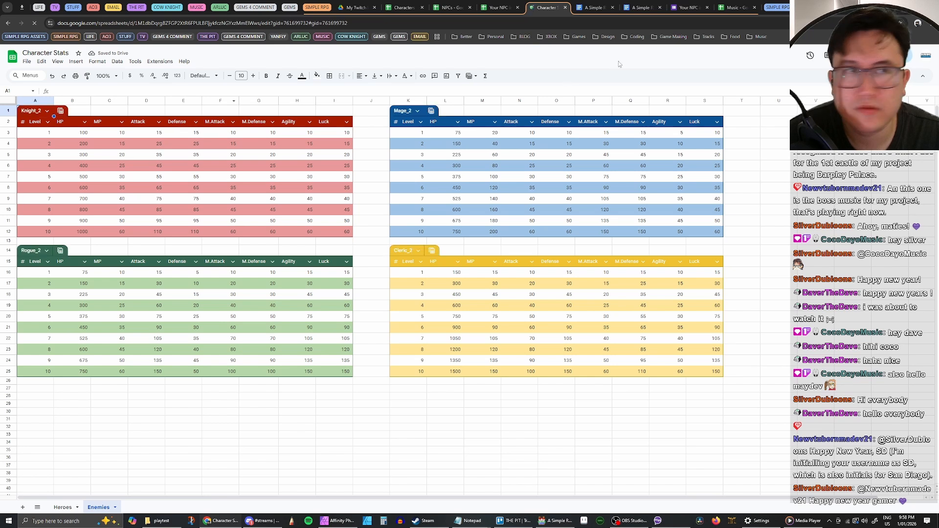
pyautogui.press('super+Down')
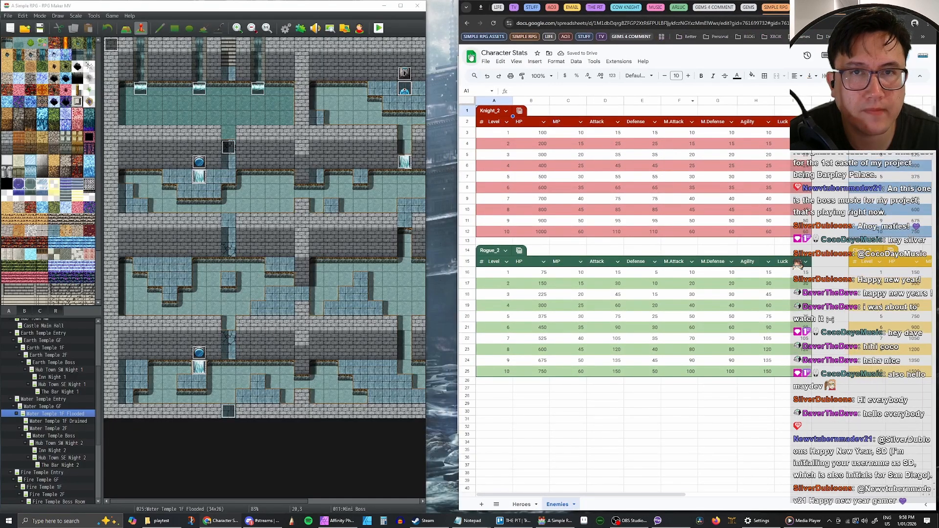
pyautogui.moveTo(456, 53); pyautogui.dragTo(426, 54)
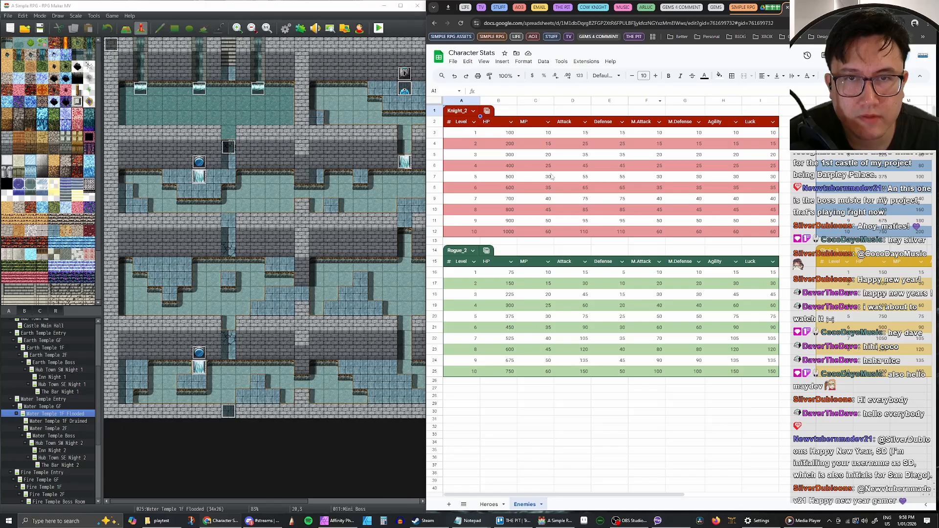
# Reopen the database and copy the level 4 Rogue values to Water Rogue 4: Max HP 300 and Max MP 25.
pyautogui.click(286, 28)
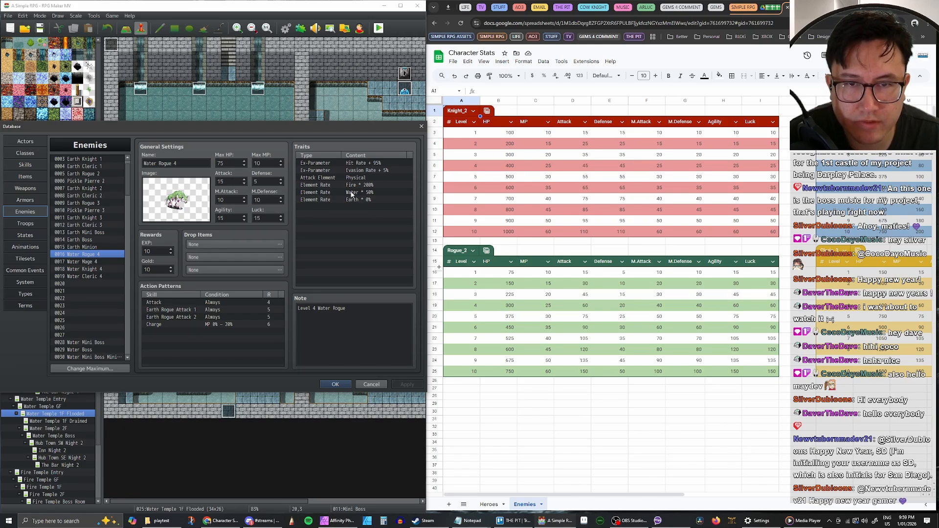
pyautogui.click(511, 306)
pyautogui.hotkey('ctrl', 'c')
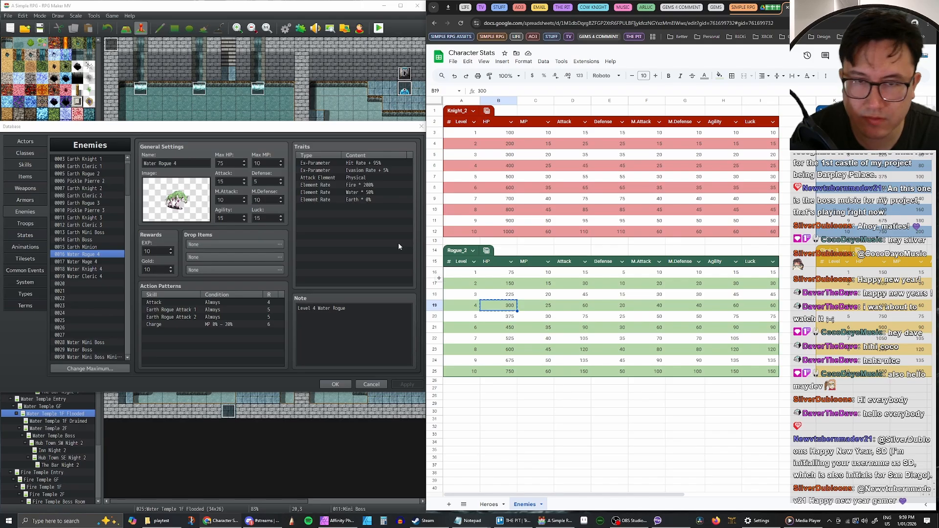
pyautogui.doubleClick(230, 163)
pyautogui.hotkey('ctrl', 'v')
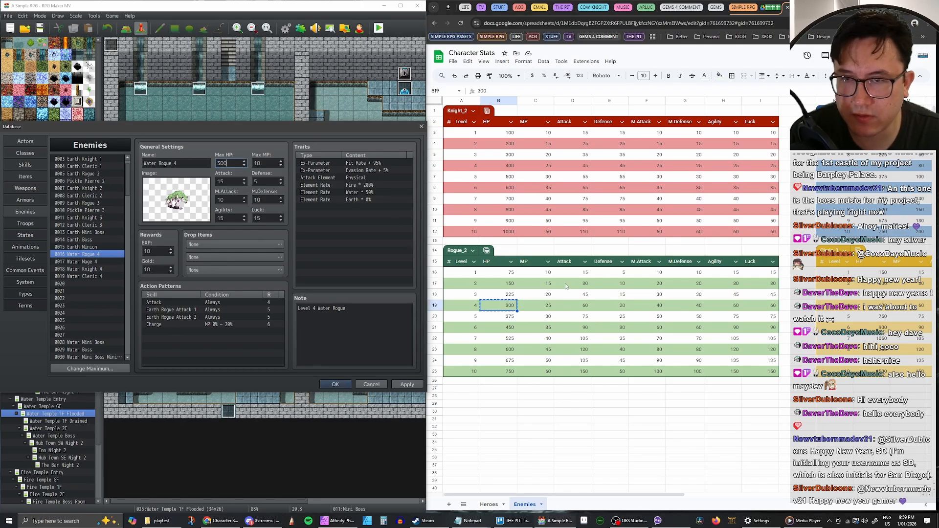
pyautogui.click(543, 307)
pyautogui.hotkey('ctrl', 'c')
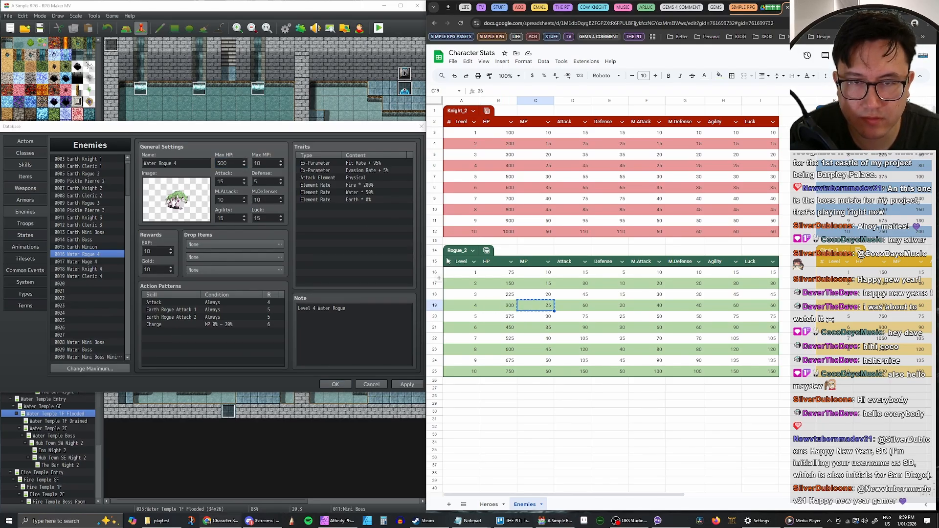
pyautogui.doubleClick(266, 163)
pyautogui.hotkey('ctrl', 'v')
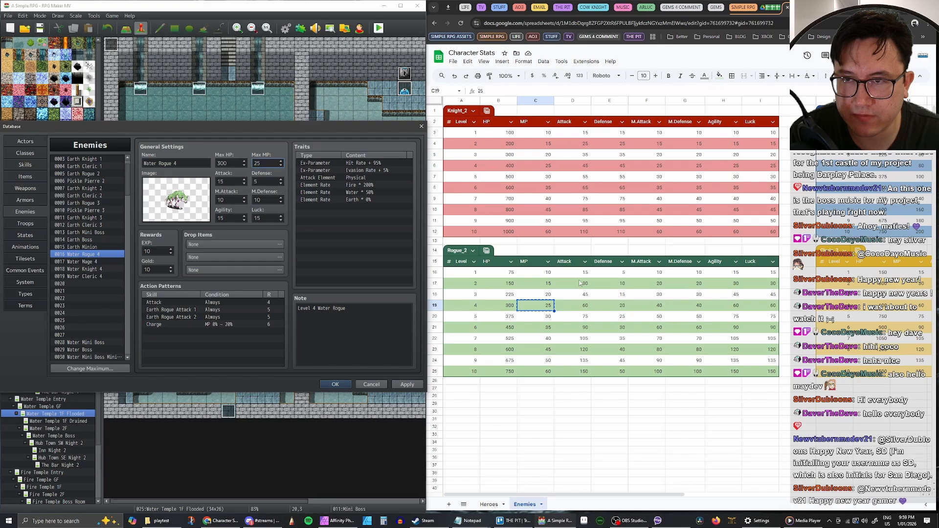
# Copy the level 4 Rogue's Attack of 60 and Defense of 20 from the spreadsheet to Water Rogue 4.
pyautogui.click(585, 306)
pyautogui.hotkey('ctrl', 'c')
pyautogui.doubleClick(227, 181)
pyautogui.hotkey('ctrl', 'v')
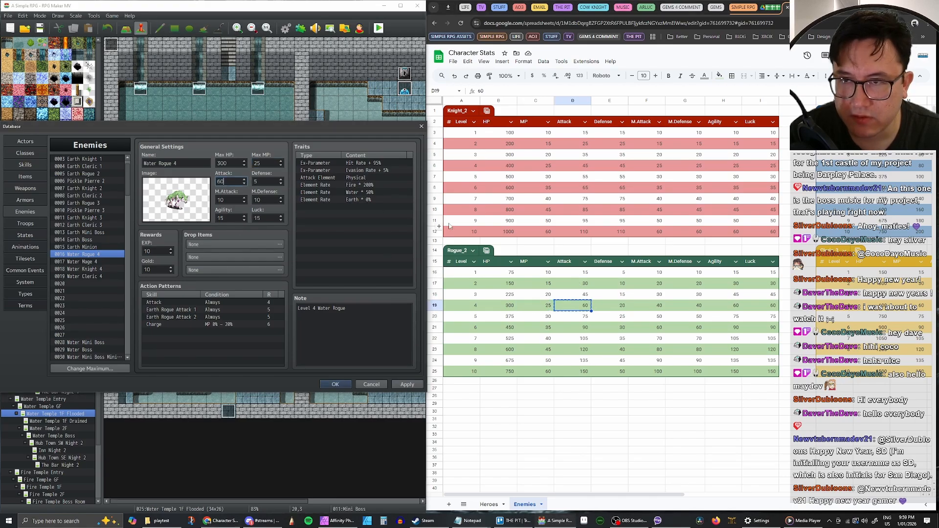
pyautogui.click(625, 305)
pyautogui.hotkey('ctrl', 'c')
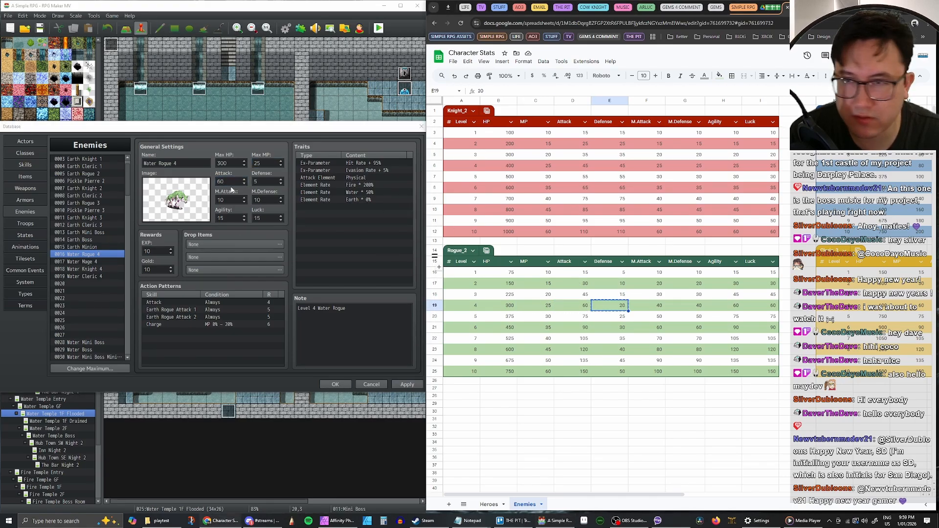
pyautogui.doubleClick(267, 182)
pyautogui.hotkey('ctrl', 'v')
# Set Water Rogue 4's M.Attack to 40 and M.Defense to 40 by copying the level 4 Rogue spreadsheet values.
pyautogui.click(647, 306)
pyautogui.hotkey('ctrl', 'c')
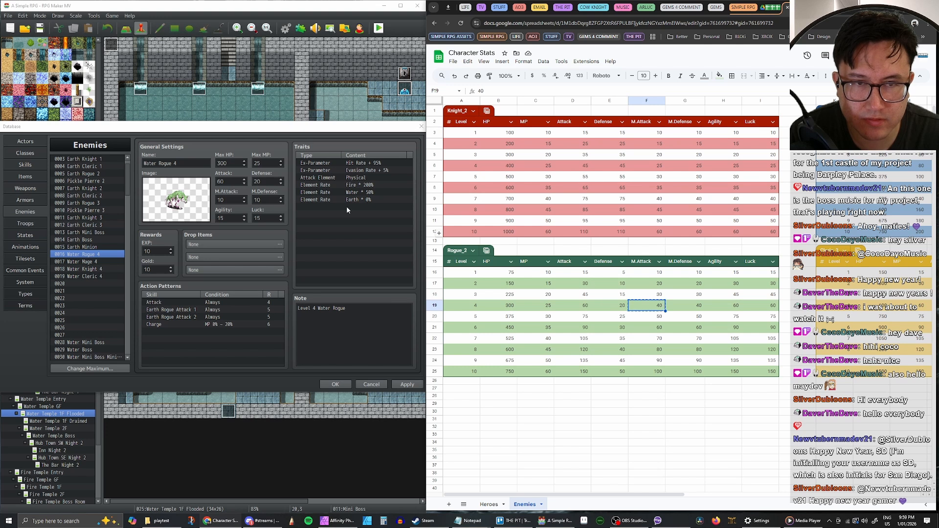
pyautogui.doubleClick(227, 200)
pyautogui.hotkey('ctrl', 'v')
pyautogui.click(687, 305)
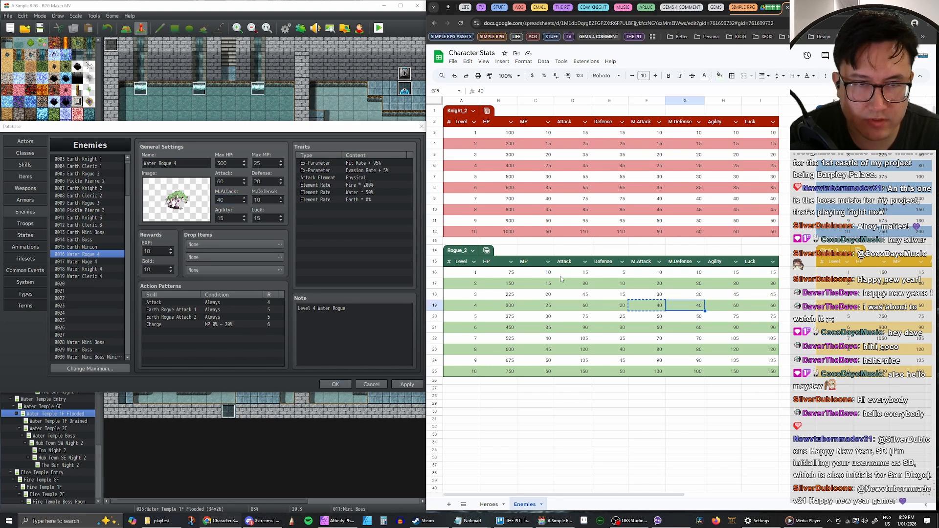
pyautogui.hotkey('ctrl', 'c')
pyautogui.doubleClick(267, 200)
pyautogui.hotkey('ctrl', 'v')
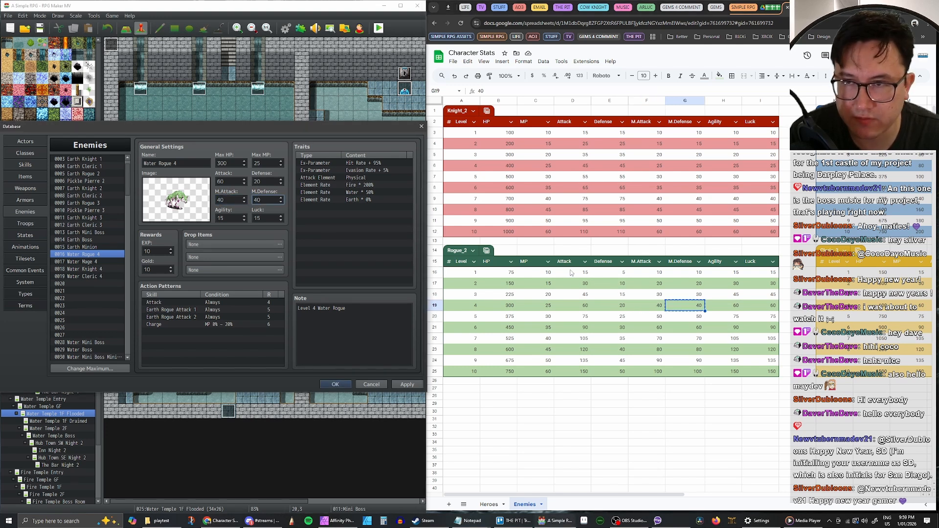
# Copy the level 4 Rogue's Agility of 60 and Luck of 60 from the spreadsheet to Water Rogue 4.
pyautogui.click(719, 304)
pyautogui.hotkey('ctrl', 'c')
pyautogui.doubleClick(228, 218)
pyautogui.hotkey('ctrl', 'v')
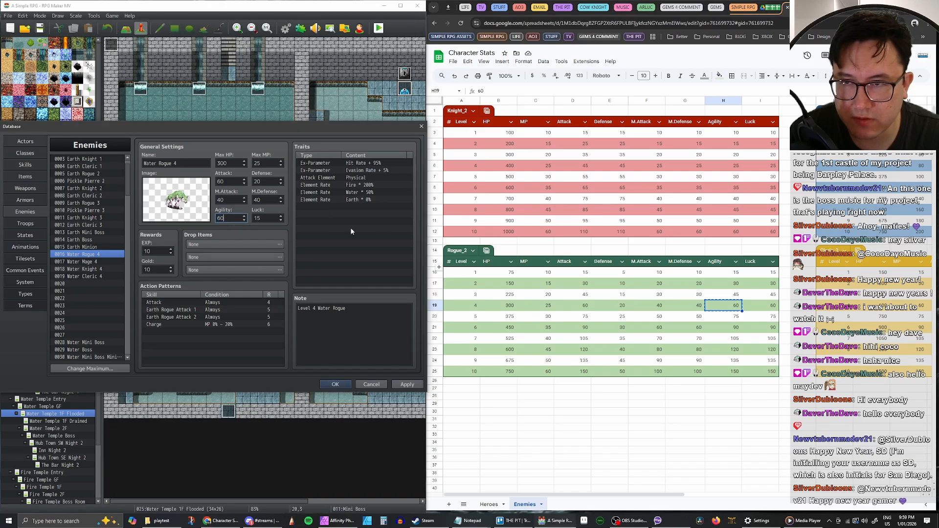
pyautogui.hotkey('alt', 'Tab')
pyautogui.press('Right')
pyautogui.hotkey('ctrl', 'c')
pyautogui.doubleClick(277, 218)
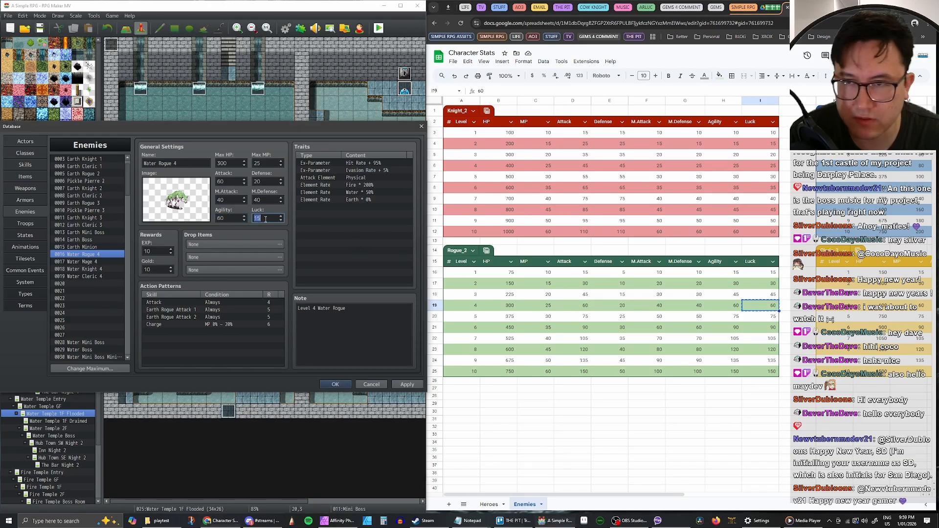
pyautogui.hotkey('ctrl', 'v')
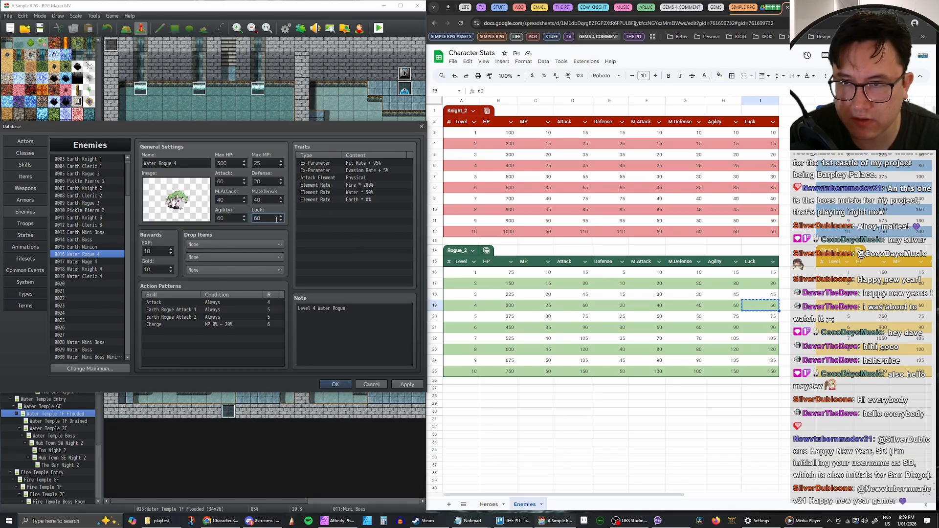
# Review the stats, rewards and action patterns of the Earth enemies from Earth Minion back to Earth Rogue 1.
pyautogui.click(83, 247)
pyautogui.click(90, 240)
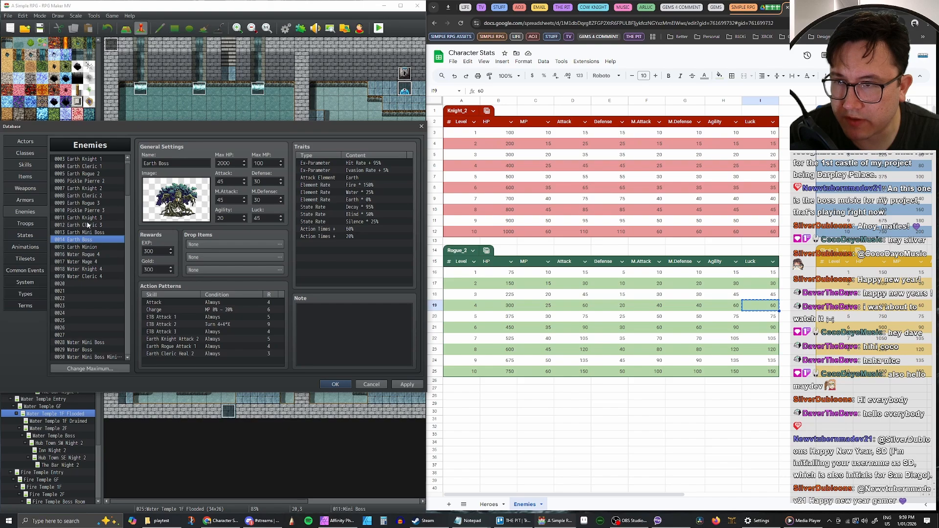
pyautogui.click(88, 225)
pyautogui.click(89, 218)
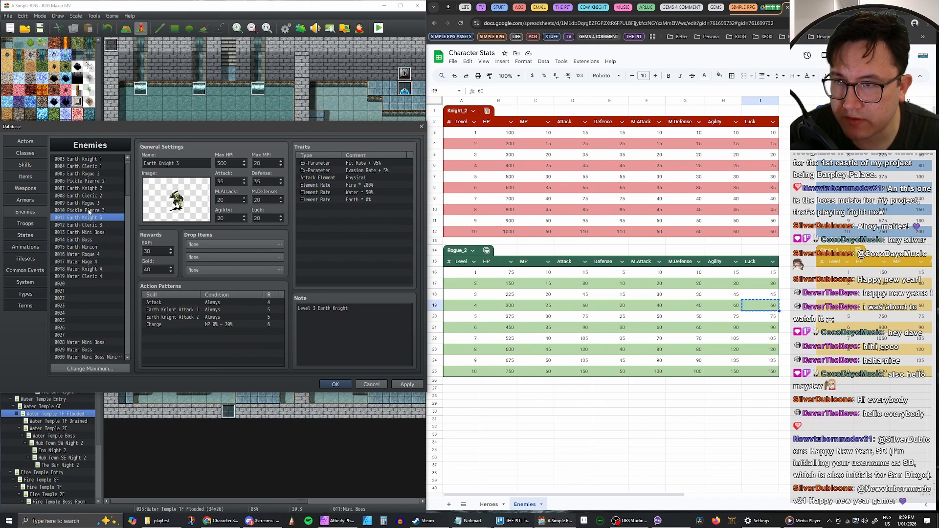
pyautogui.click(89, 210)
pyautogui.click(90, 203)
pyautogui.click(91, 196)
pyautogui.click(94, 182)
pyautogui.click(91, 166)
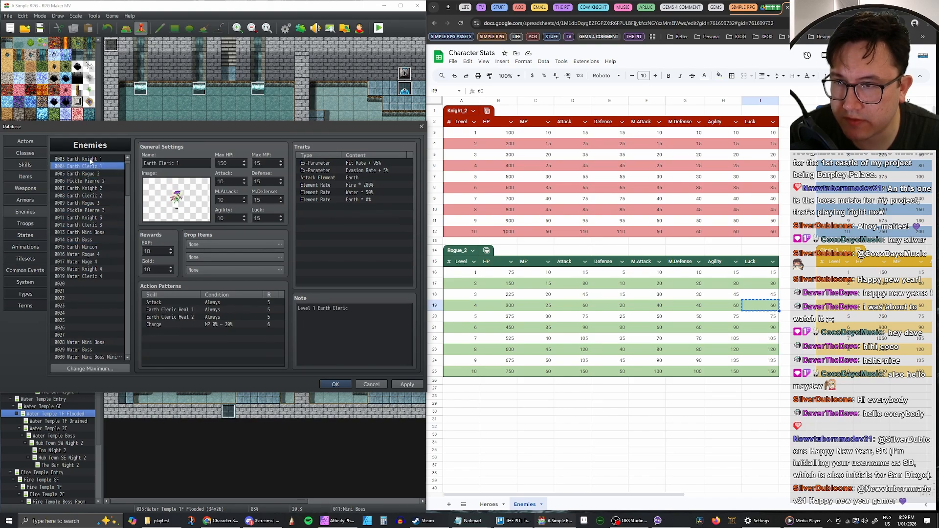
pyautogui.scroll(1, 91, 164)
pyautogui.click(95, 160)
# Compare the level 1, 2 and 3 Earth enemies with each other, then check the Earth Boss and Earth Minion entries.
pyautogui.click(95, 174)
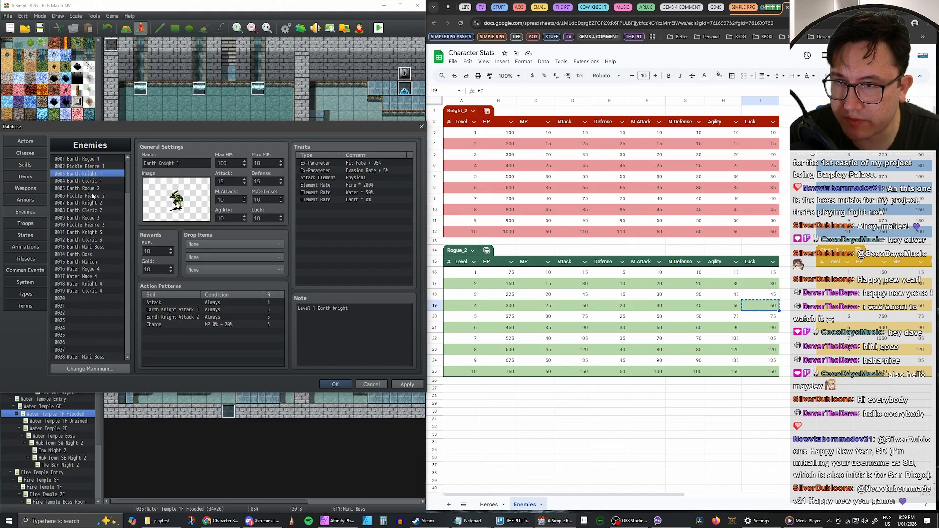
pyautogui.click(95, 219)
pyautogui.click(93, 203)
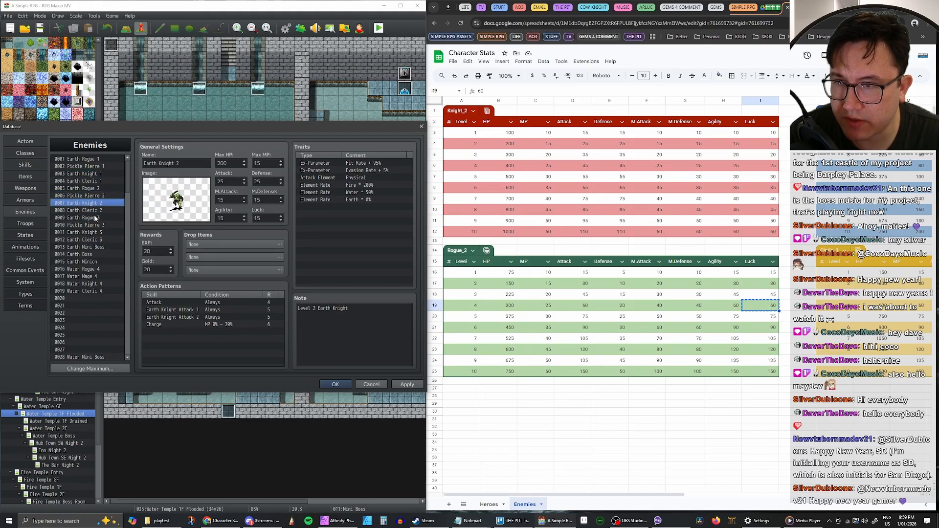
pyautogui.click(96, 218)
pyautogui.click(94, 225)
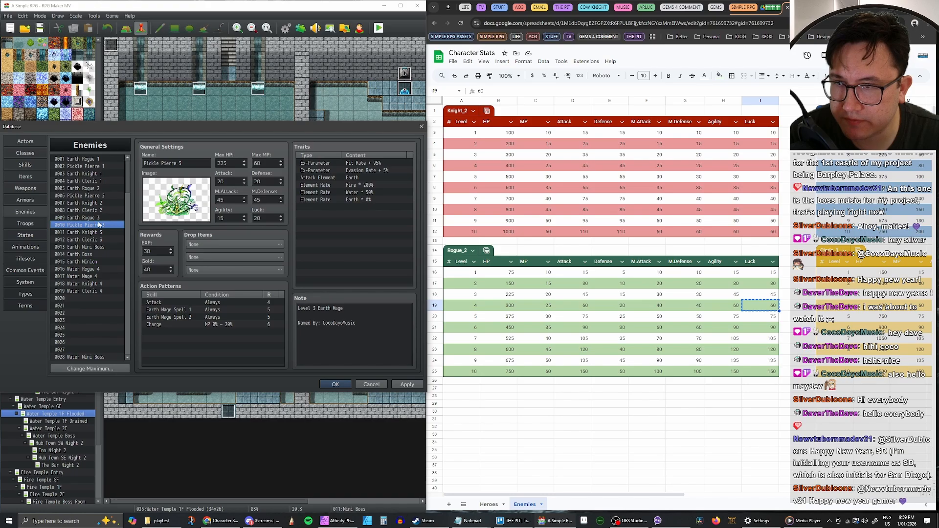
pyautogui.click(93, 218)
pyautogui.click(92, 210)
pyautogui.click(90, 195)
pyautogui.click(86, 181)
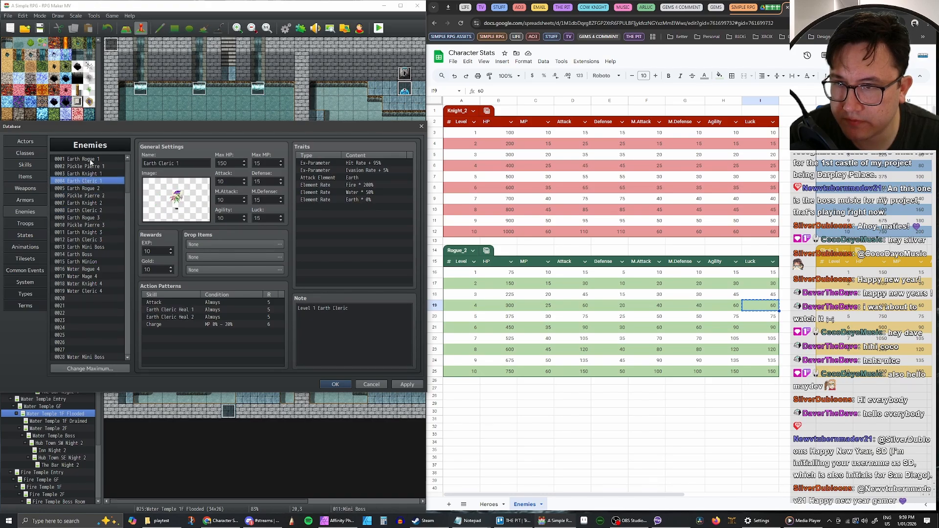
pyautogui.click(92, 159)
pyautogui.click(93, 166)
pyautogui.click(91, 181)
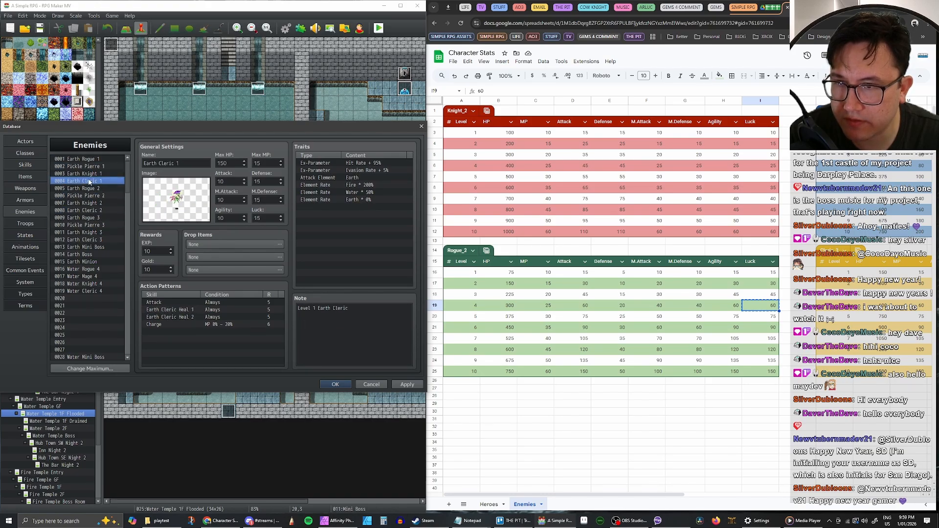
pyautogui.click(90, 188)
pyautogui.click(88, 211)
pyautogui.click(89, 219)
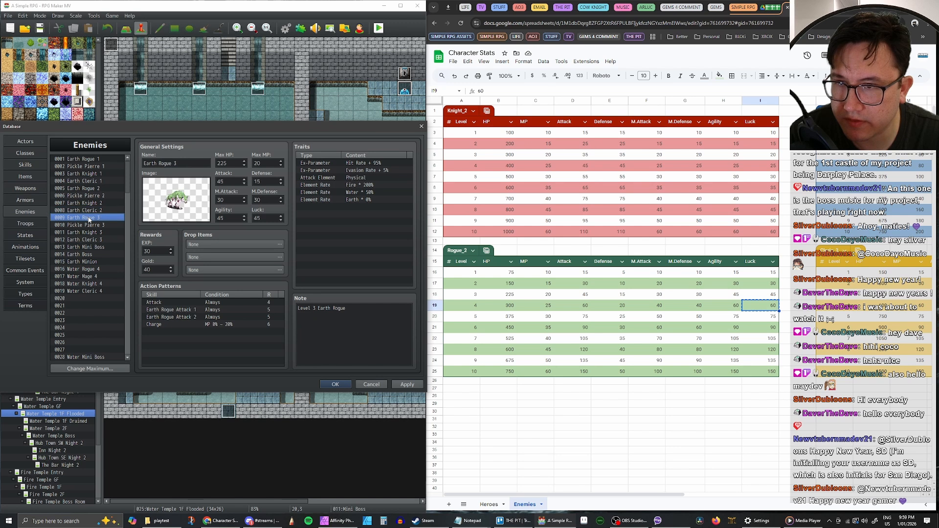
pyautogui.click(86, 255)
pyautogui.click(84, 262)
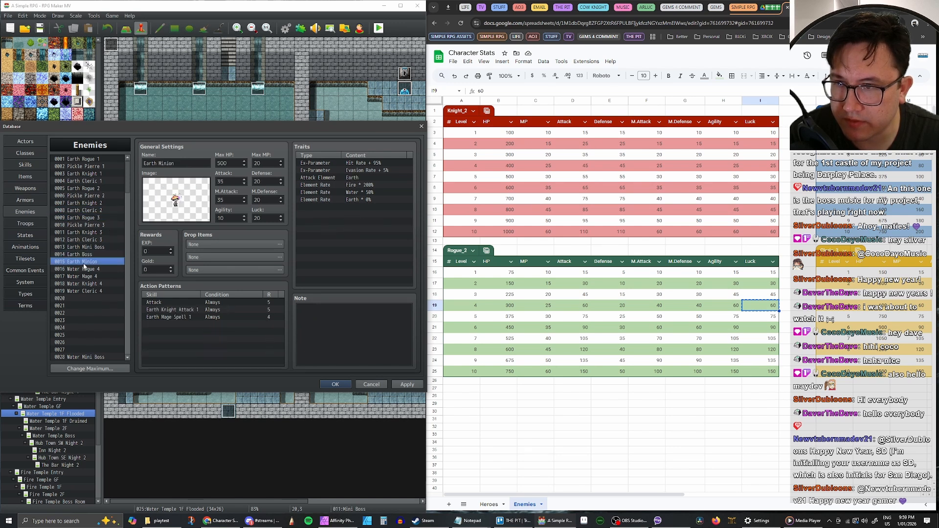
# Set Water Rogue 4's rewards to 40 EXP and 80 gold, comparing them with Earth Rogue 3's rewards.
pyautogui.click(86, 269)
pyautogui.doubleClick(154, 252)
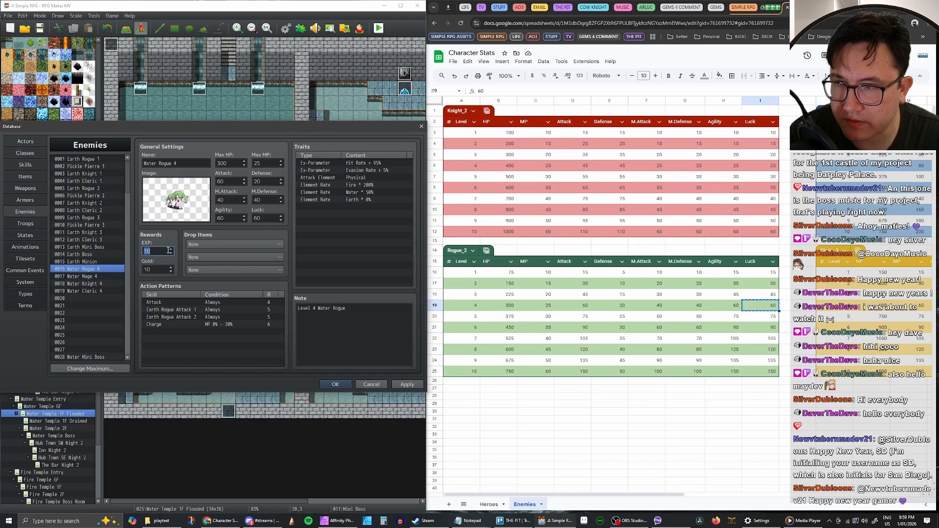
pyautogui.click(90, 263)
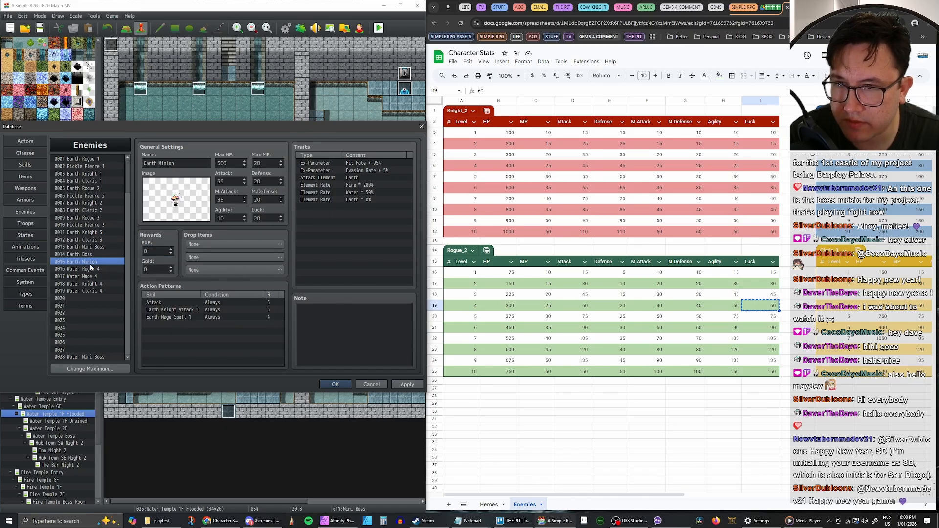
pyautogui.click(96, 270)
pyautogui.doubleClick(171, 252)
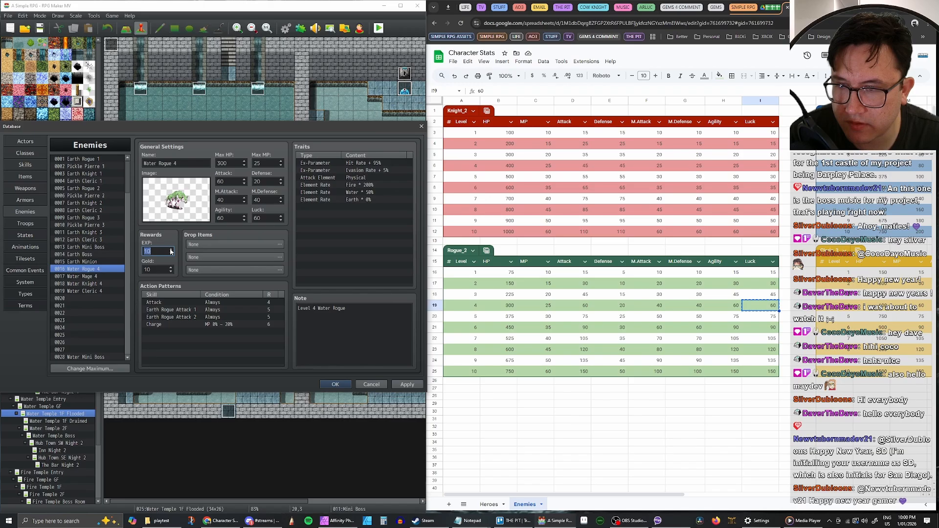
pyautogui.write('40')
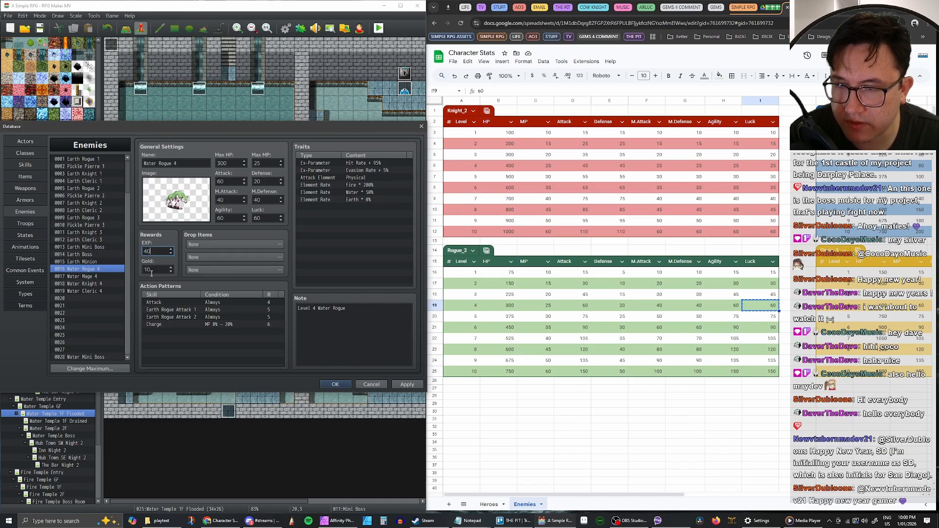
pyautogui.doubleClick(162, 267)
pyautogui.write('80')
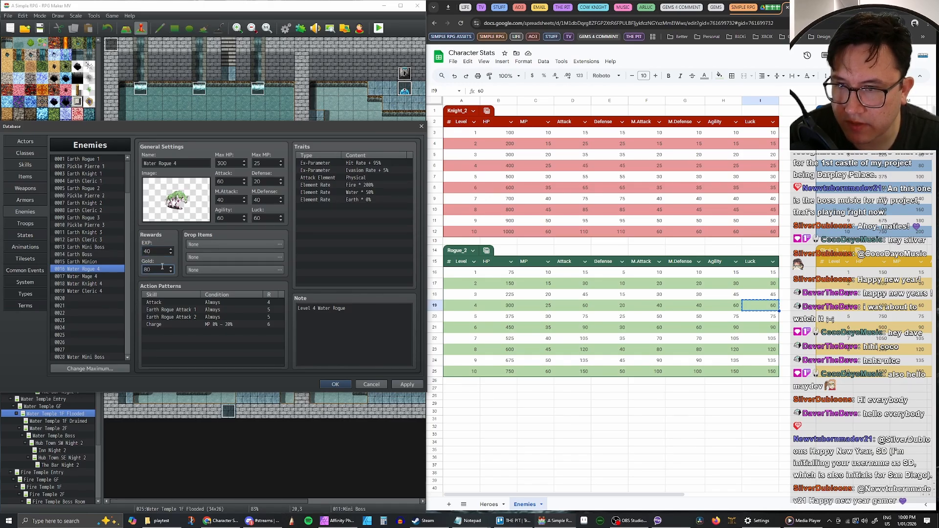
pyautogui.click(88, 219)
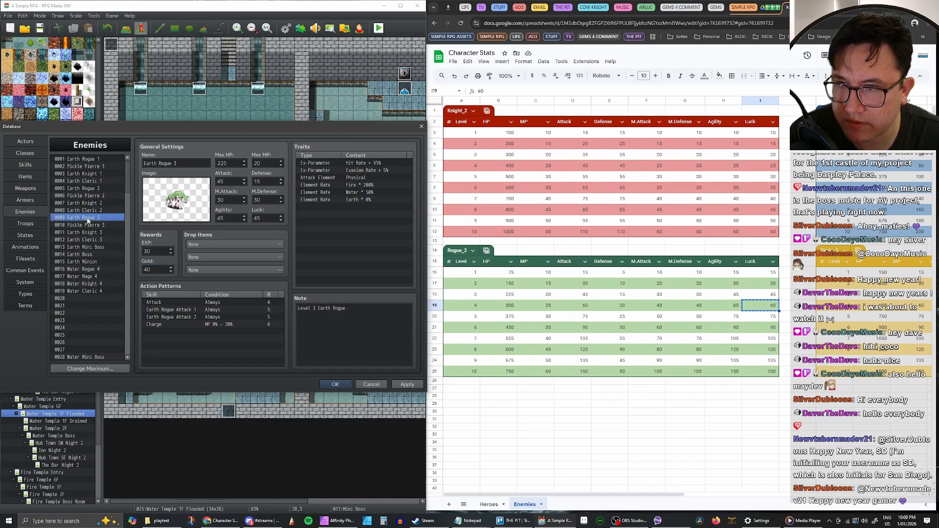
pyautogui.click(88, 270)
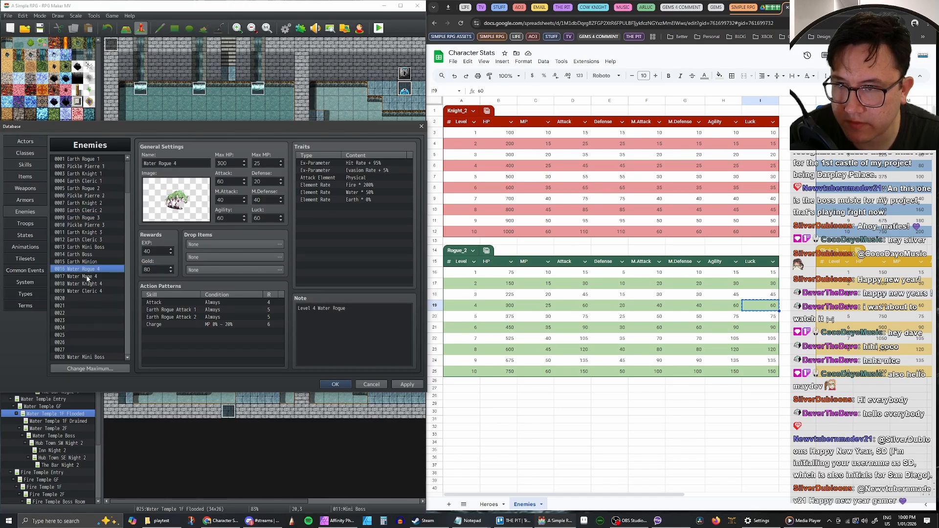
# Set Water Mage 4's rewards to 40 EXP and 80 gold.
pyautogui.click(87, 277)
pyautogui.click(156, 251)
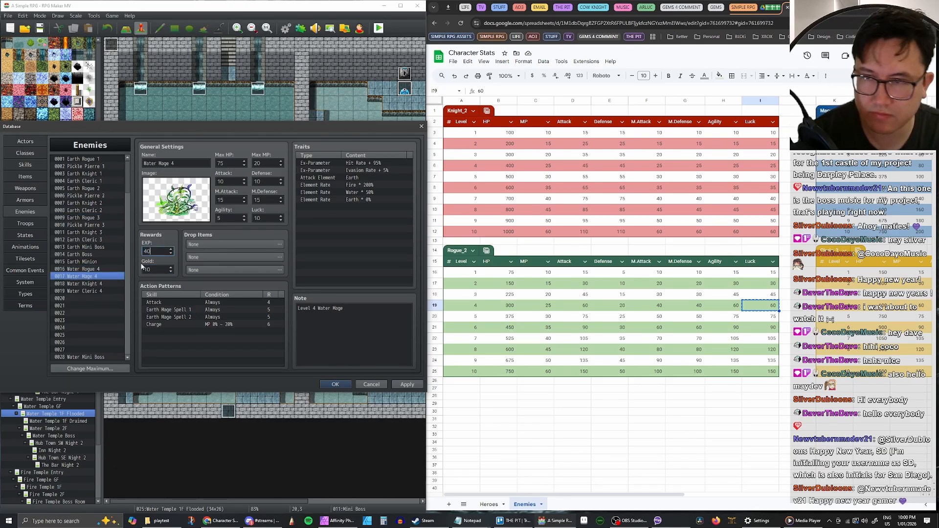
pyautogui.click(142, 266)
pyautogui.write('8')
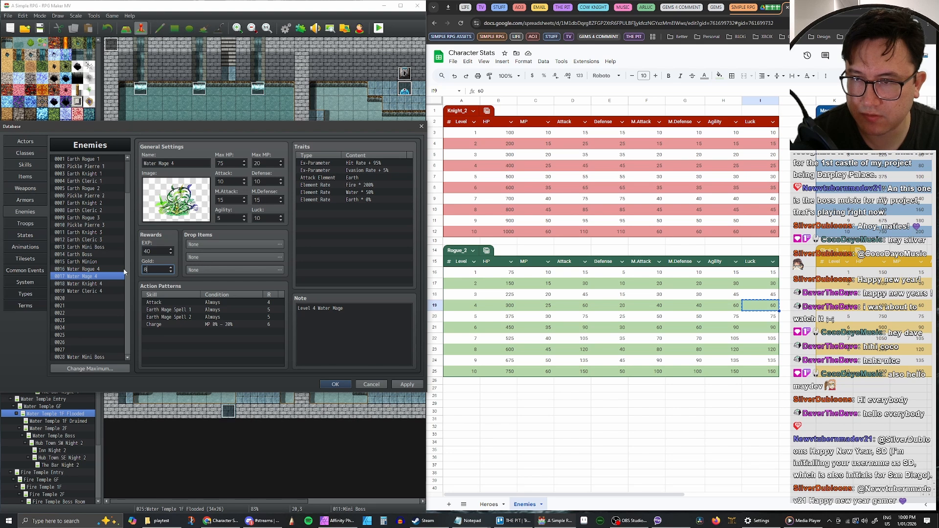
# Set Water Knight 4's rewards to 40 EXP and 80 gold.
pyautogui.click(113, 284)
pyautogui.click(156, 251)
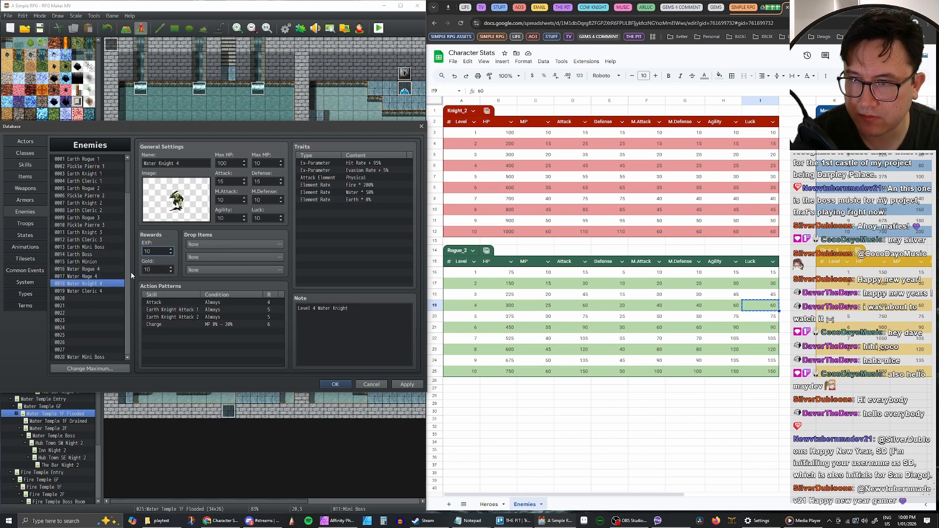
pyautogui.click(113, 291)
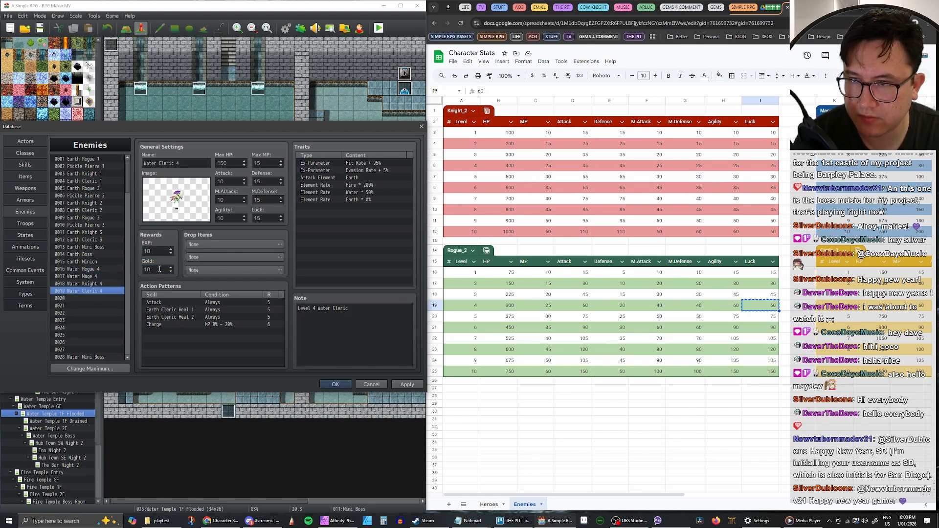
pyautogui.click(101, 284)
pyautogui.click(159, 272)
pyautogui.write('8')
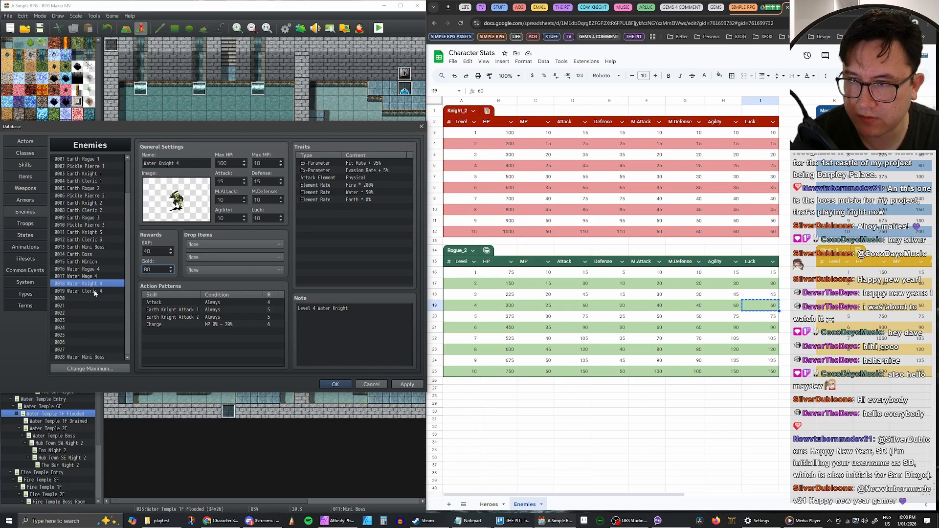
# Set Water Cleric 4's rewards to 40 EXP and 80 gold, and recheck the other level 4 Water enemies.
pyautogui.click(95, 291)
pyautogui.write('40')
pyautogui.press('Tab')
pyautogui.write('80')
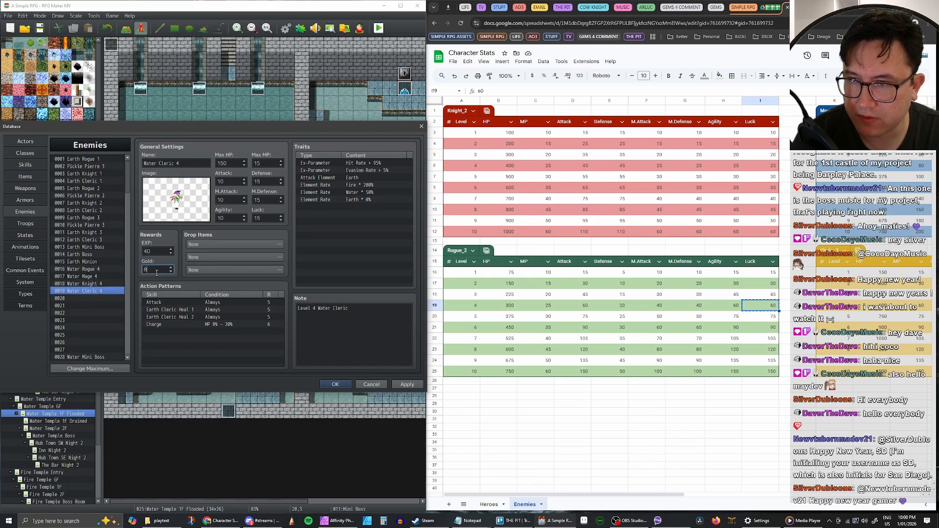
pyautogui.click(86, 284)
pyautogui.click(94, 277)
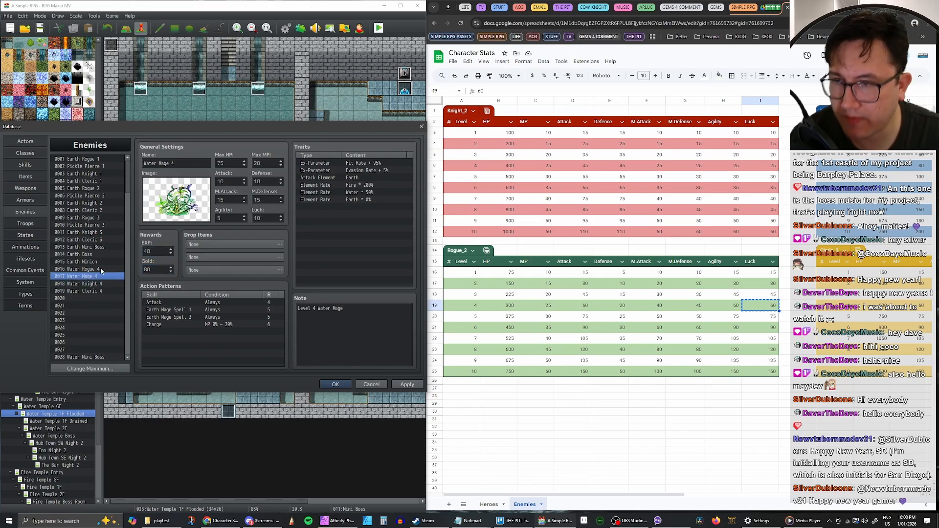
pyautogui.click(103, 269)
pyautogui.click(96, 276)
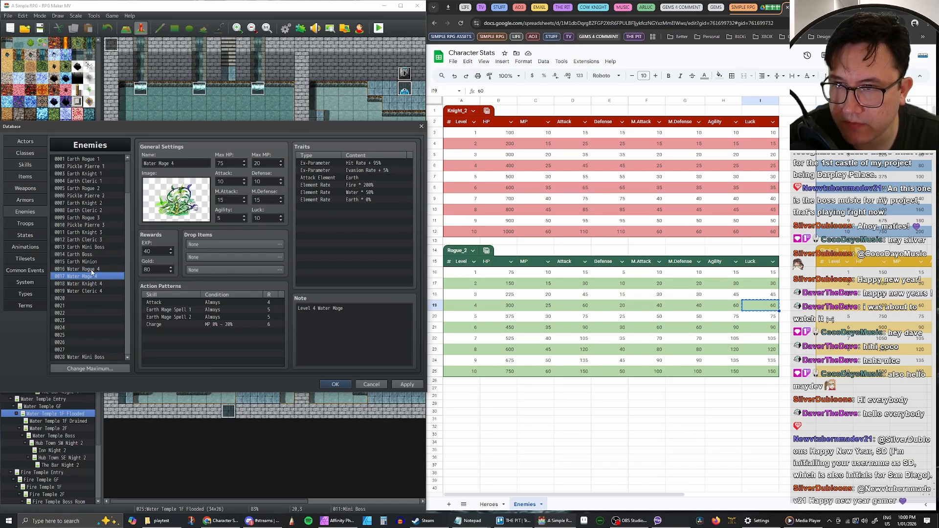
# Open the image selection for Water Rogue 4, browse the Actor images and shift the hue to 166 for a blue tint.
pyautogui.click(97, 269)
pyautogui.doubleClick(176, 201)
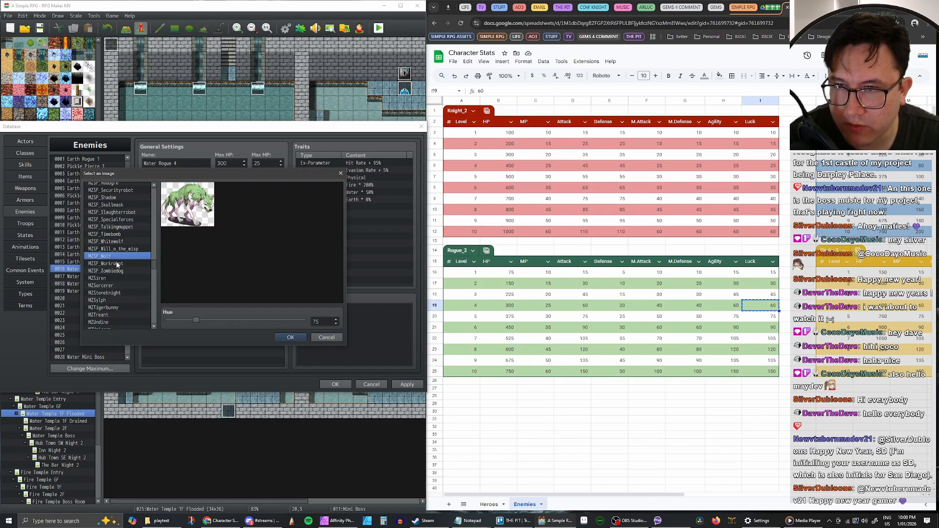
pyautogui.scroll(6, 120, 257)
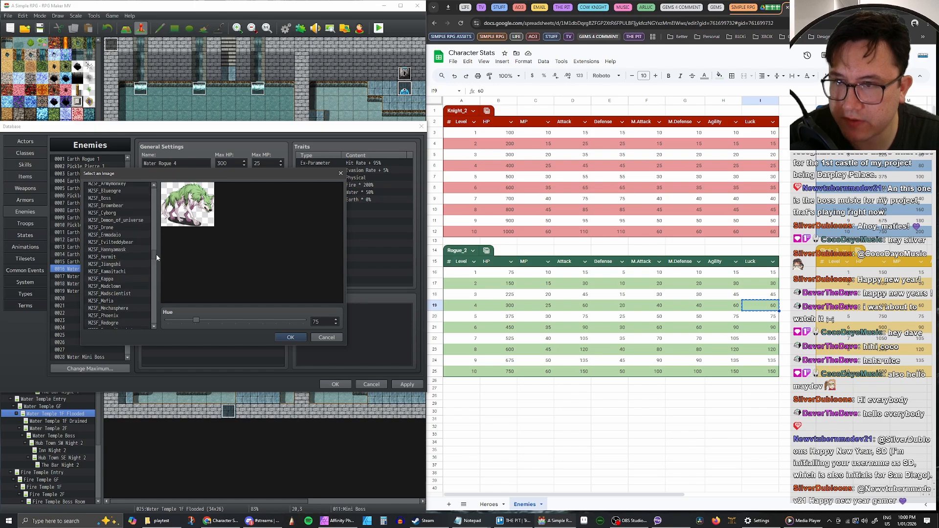
pyautogui.moveTo(156, 254); pyautogui.dragTo(161, 191)
pyautogui.click(128, 194)
pyautogui.press('Down')
pyautogui.press('Down')
pyautogui.press('Down')
pyautogui.press('Down')
pyautogui.press('Down')
pyautogui.press('Down')
pyautogui.press('Down')
pyautogui.press('Down')
pyautogui.press('Down')
pyautogui.press('Down')
pyautogui.press('Down')
pyautogui.press('Down')
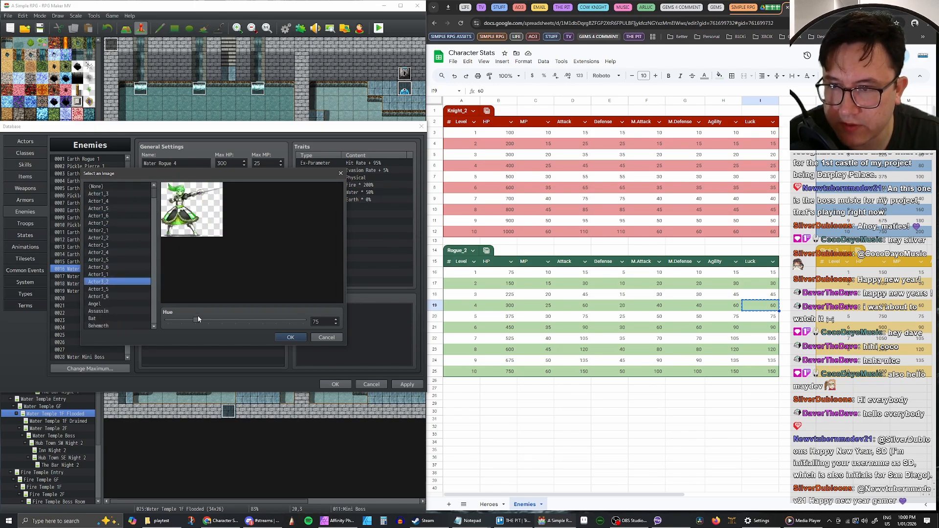
pyautogui.moveTo(198, 319); pyautogui.dragTo(231, 319)
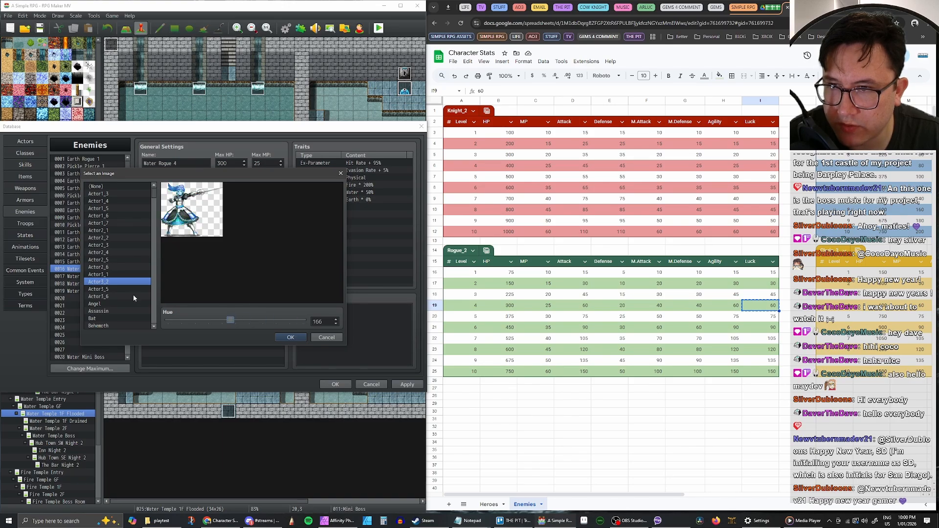
# Browse the remaining Actor, monster and MZActor images at the blue hue for a battler that suits Water Rogue 4.
pyautogui.press('Down')
pyautogui.press('Down')
pyautogui.press('Down')
pyautogui.press('Down')
pyautogui.press('Down')
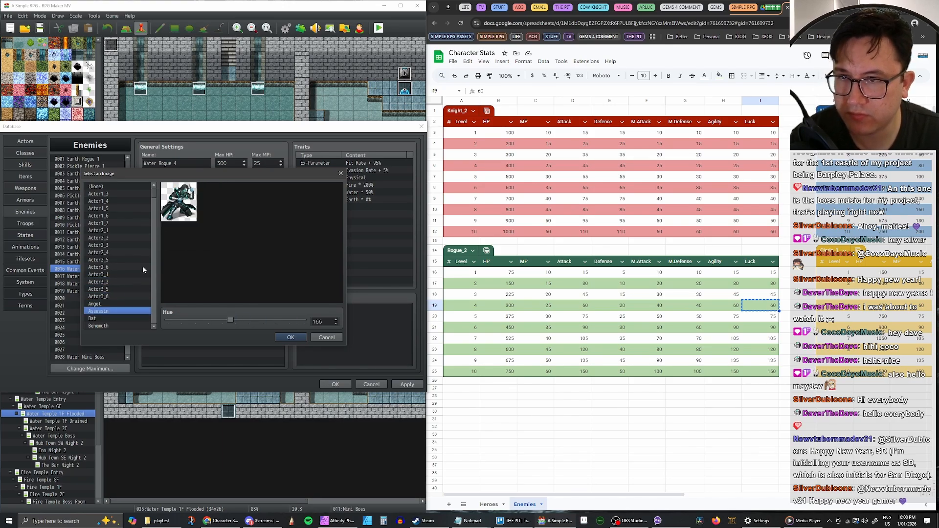
pyautogui.press('Down')
pyautogui.press('Down')
pyautogui.press('Down')
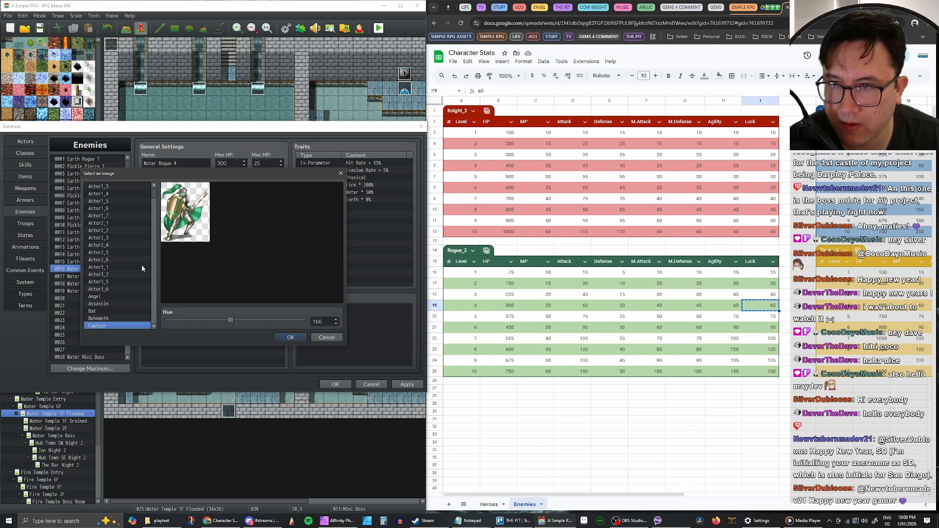
pyautogui.press('Down')
pyautogui.press('Down')
pyautogui.press('Down')
pyautogui.press('Down')
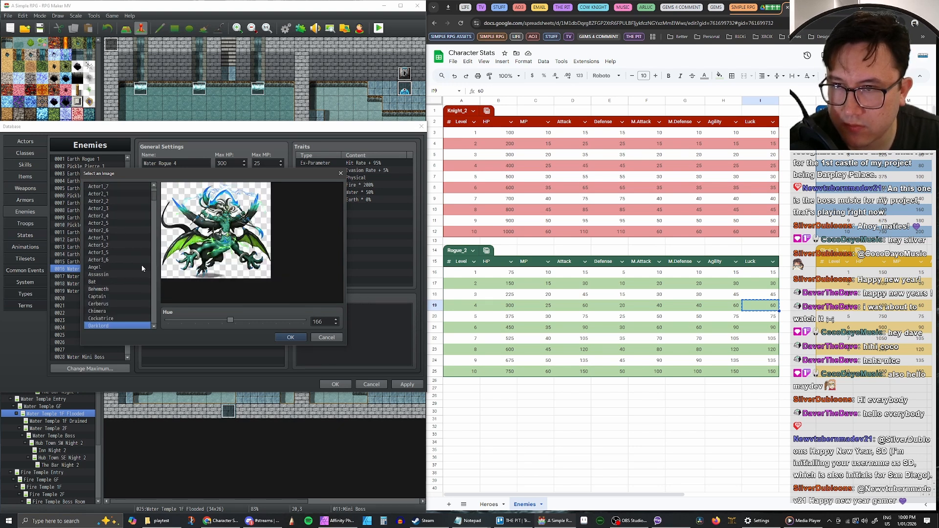
pyautogui.press('Down')
pyautogui.press('Down')
pyautogui.press('Down')
pyautogui.press('Down')
pyautogui.press('Down')
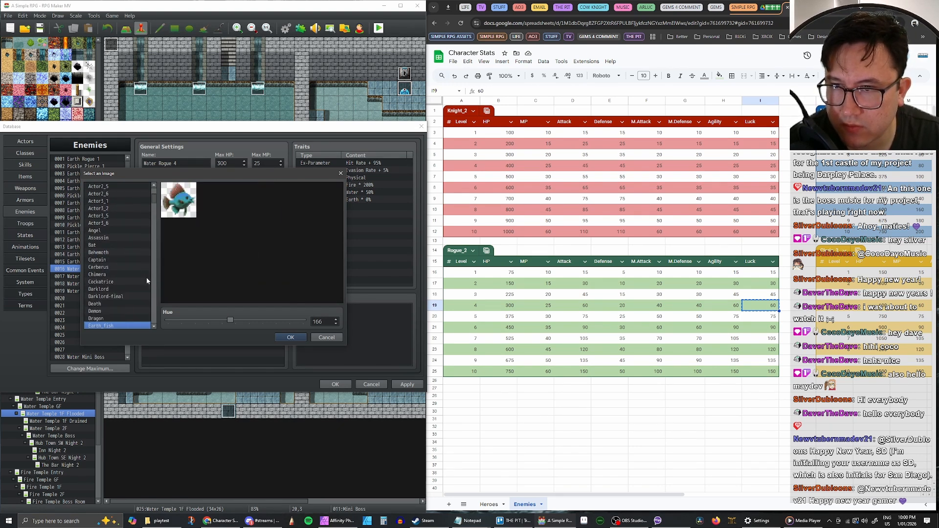
pyautogui.press('Down')
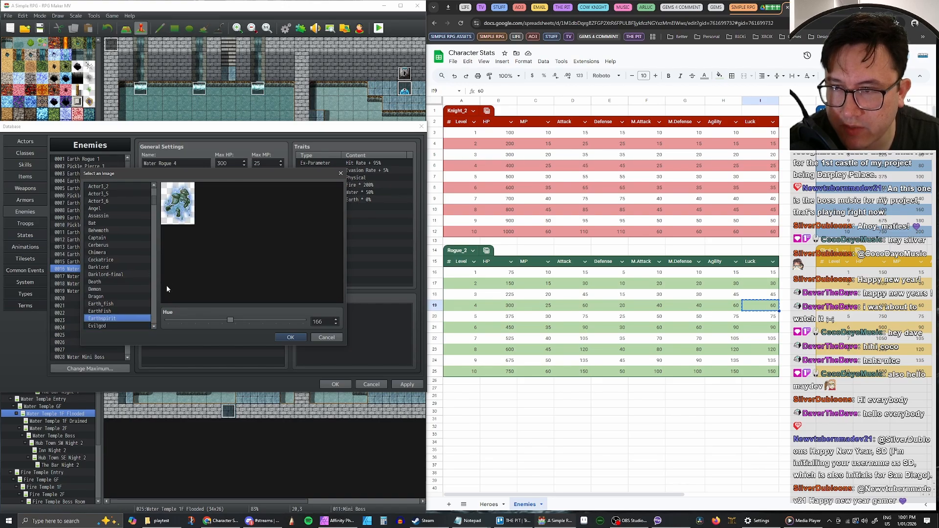
pyautogui.press('Down')
pyautogui.press('Down')
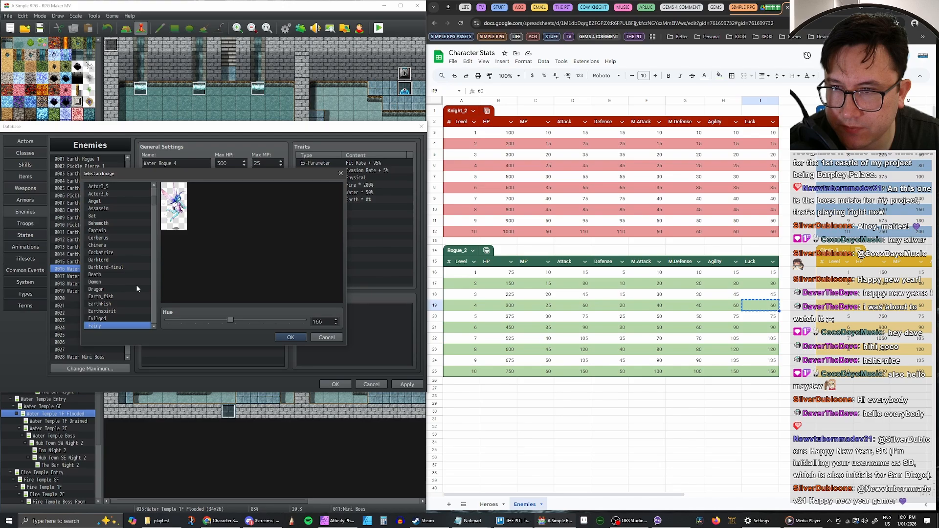
pyautogui.press('Down')
pyautogui.press('Down')
pyautogui.press('Down')
pyautogui.press('Down')
pyautogui.press('Down')
pyautogui.press('Down')
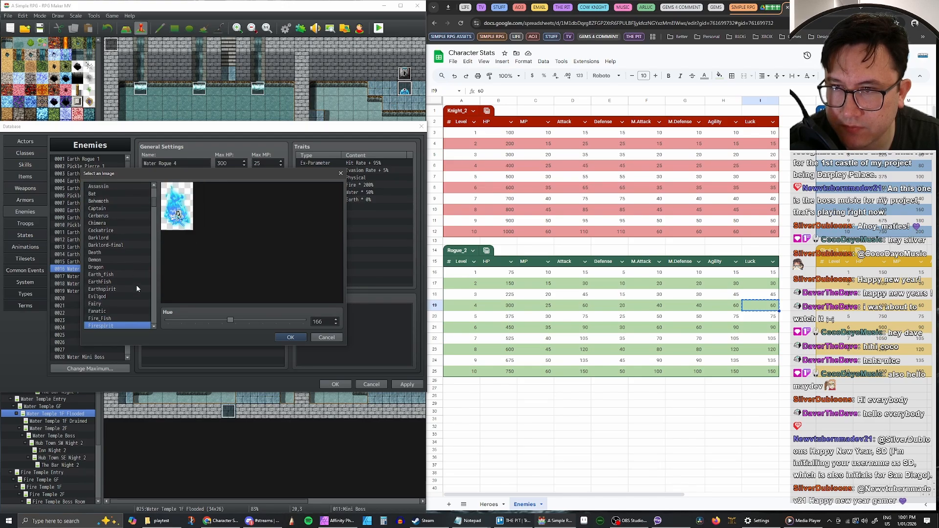
pyautogui.press('Down')
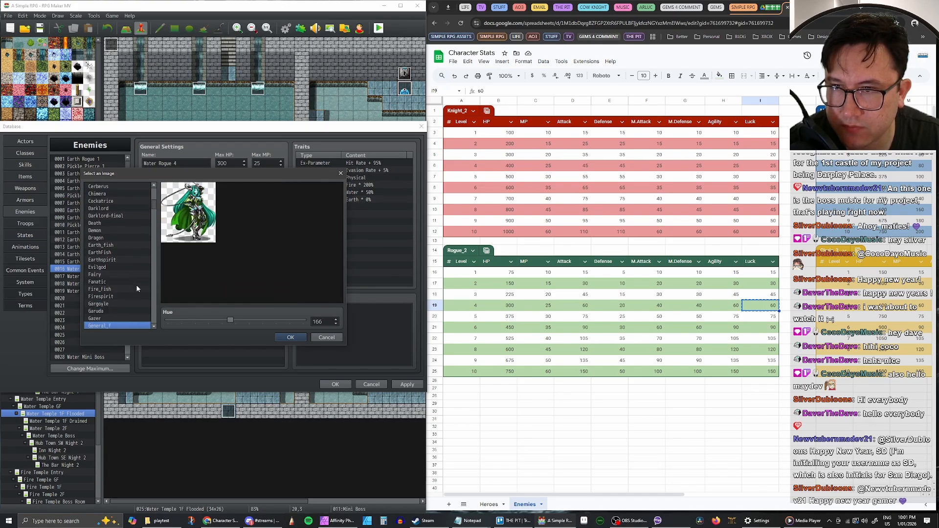
pyautogui.press('Down')
pyautogui.press('Up')
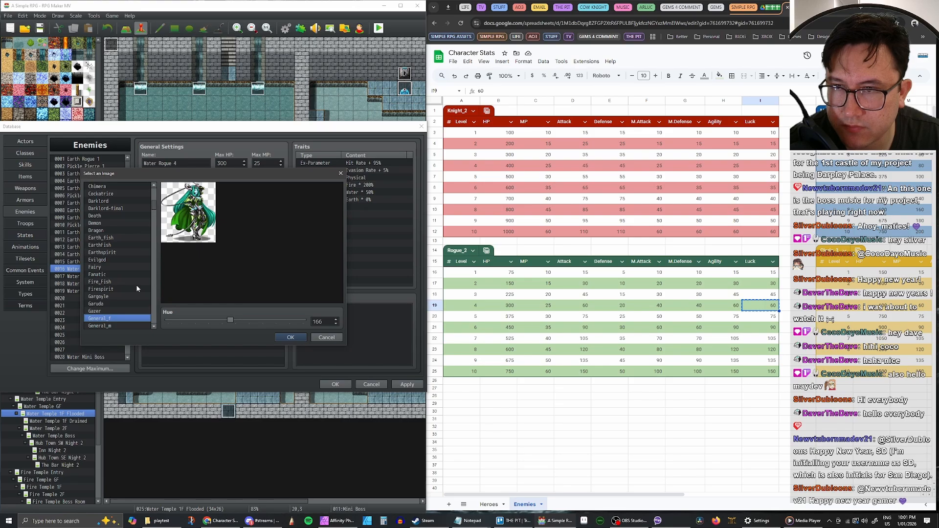
pyautogui.press('Down')
pyautogui.press('Down')
pyautogui.press('Down')
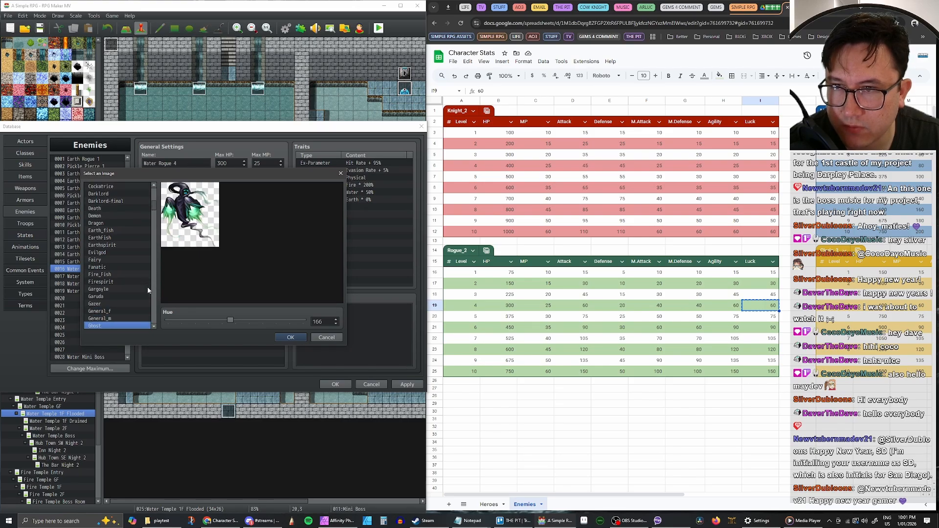
pyautogui.press('Down')
pyautogui.press('Down')
pyautogui.press('Down')
pyautogui.press('Down')
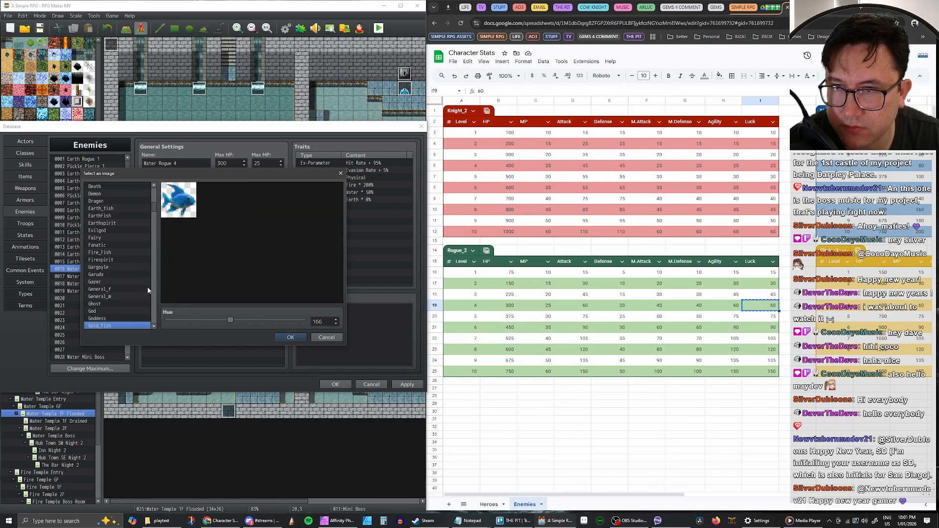
pyautogui.press('Down')
pyautogui.press('Down')
pyautogui.press('Down')
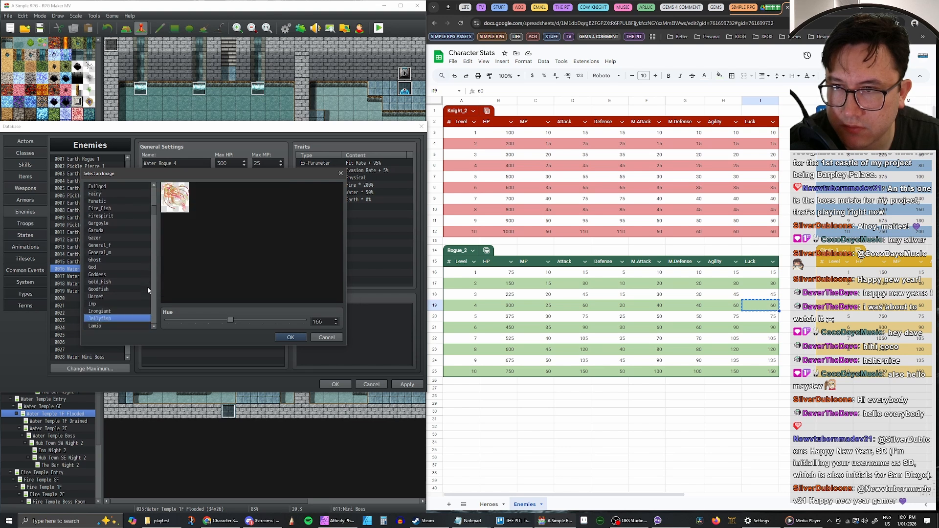
pyautogui.press('Down')
pyautogui.press('Down')
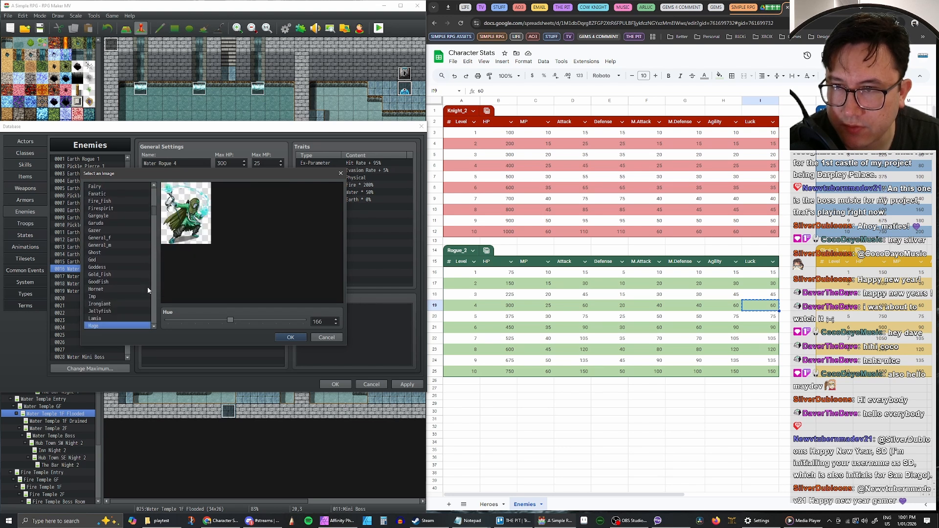
pyautogui.press('Down')
pyautogui.press('Down')
pyautogui.press('Down')
pyautogui.press('Down')
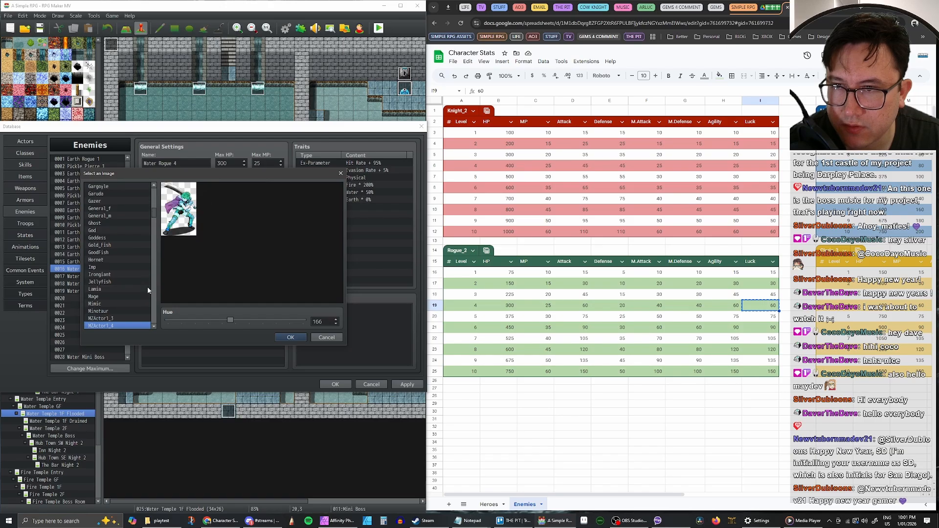
pyautogui.press('Down')
pyautogui.press('Down')
pyautogui.press('Down')
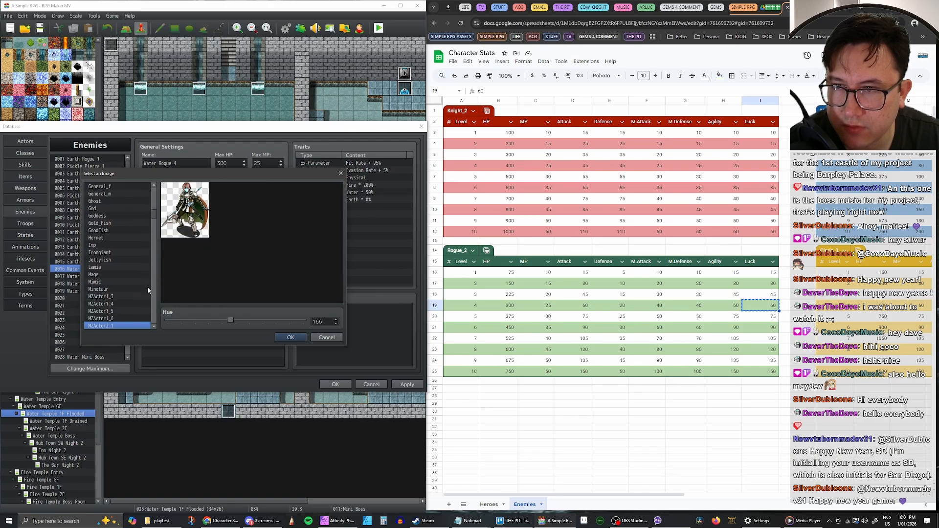
pyautogui.press('Down')
pyautogui.press('Down')
pyautogui.press('Down')
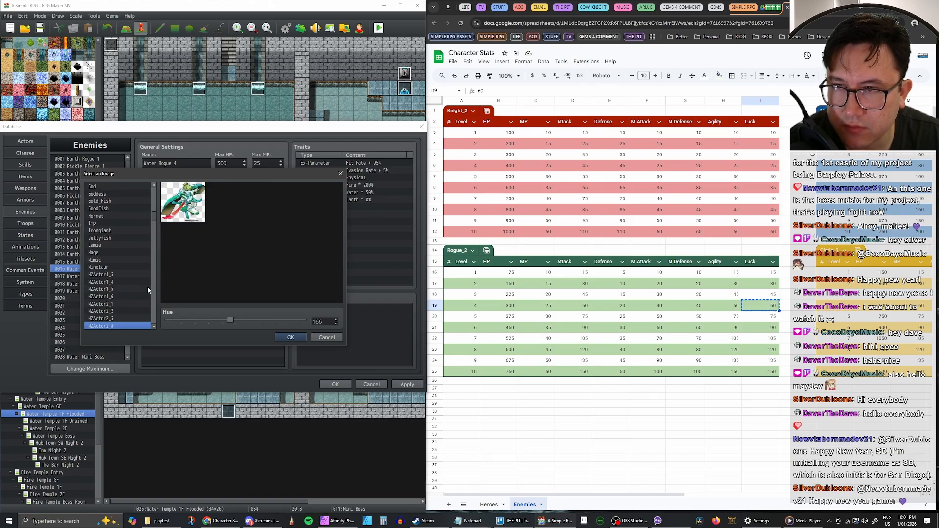
pyautogui.press('Down')
pyautogui.press('Down')
pyautogui.press('Down')
pyautogui.press('Down')
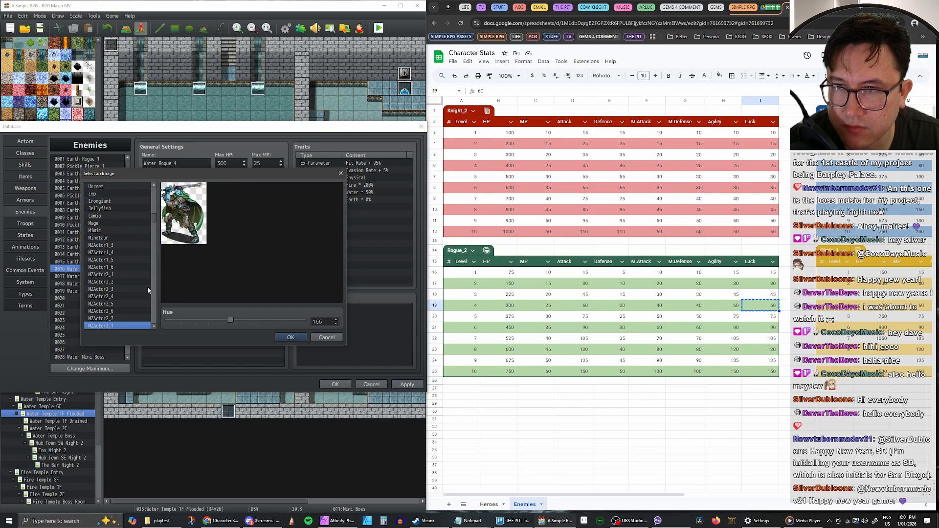
# Preview the battler images for Water Rogue 4 from the MZActor3 entries through MZPetitdevil to look for a suitable enemy picture.
pyautogui.press('Down')
pyautogui.press('Down')
pyautogui.press('Down')
pyautogui.press('Down')
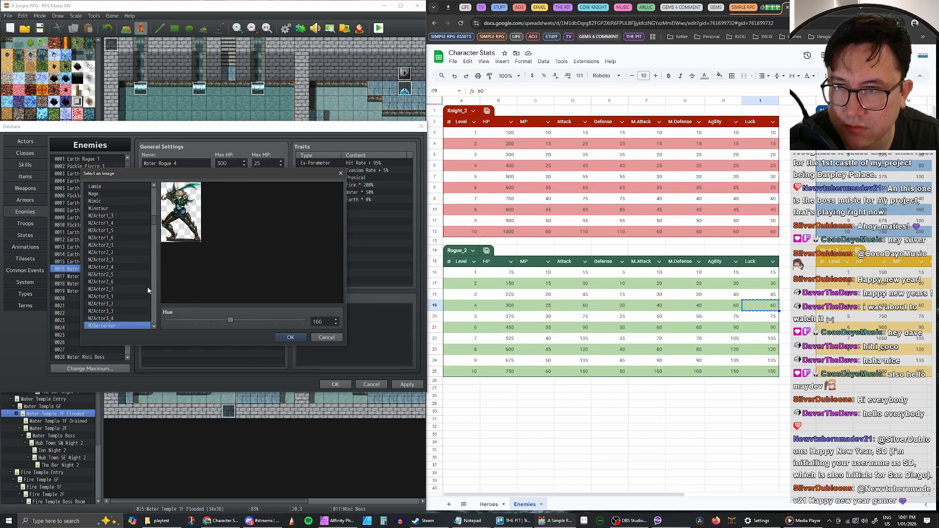
pyautogui.press('Down')
pyautogui.press('Down')
pyautogui.press('Down')
pyautogui.press('Down')
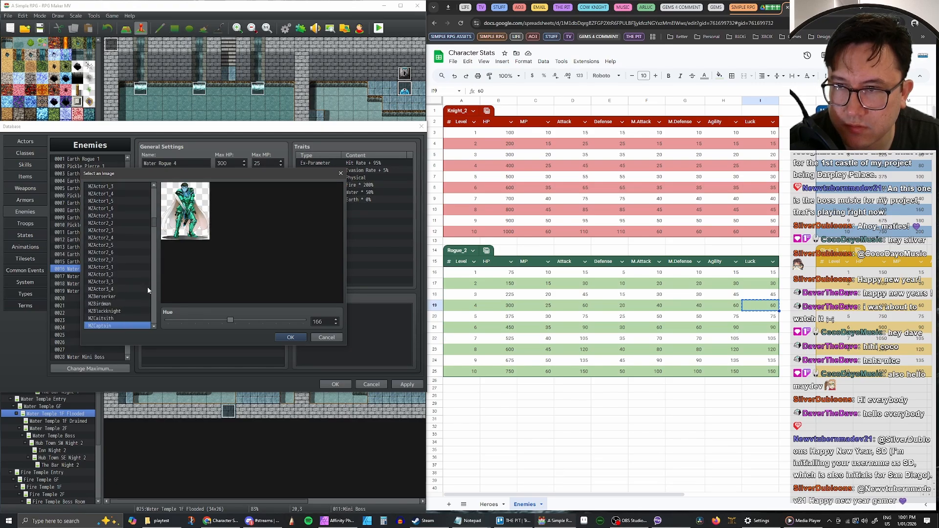
pyautogui.press('Down')
pyautogui.press('Down')
pyautogui.press('Up')
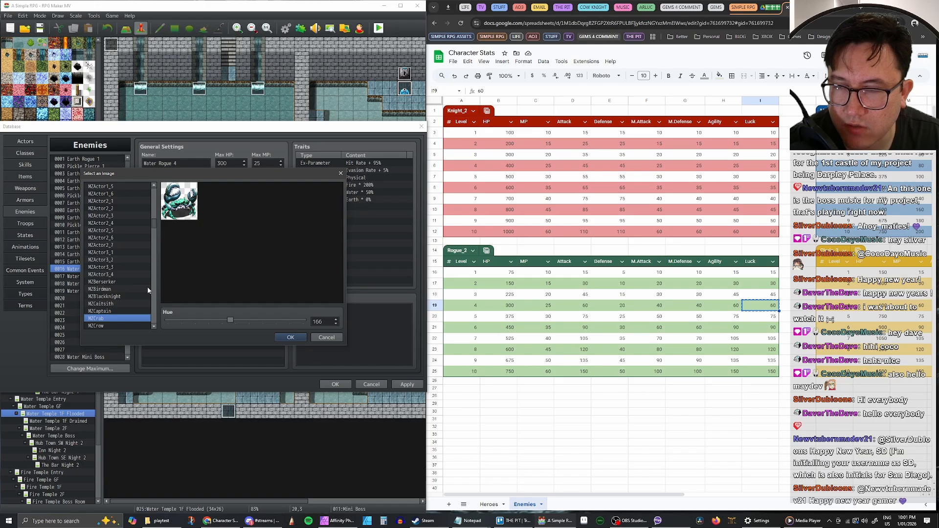
pyautogui.press('Down')
pyautogui.press('Down')
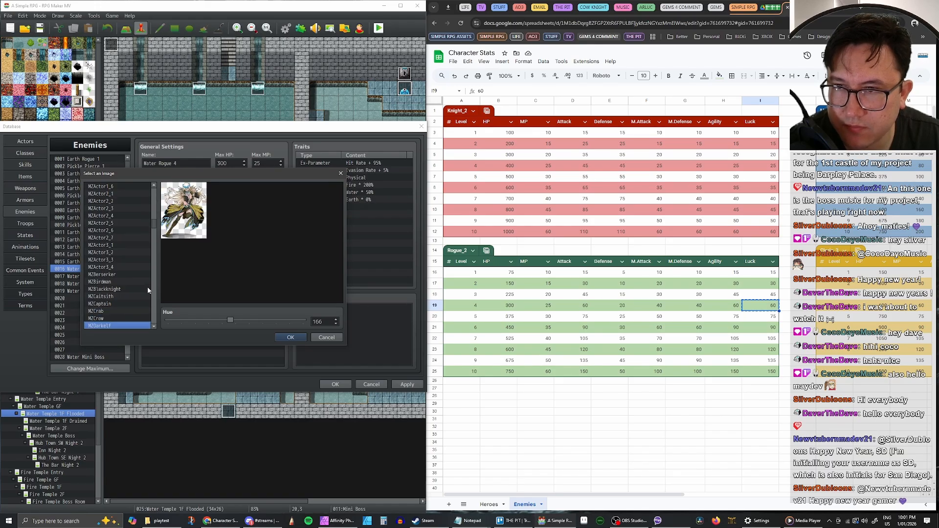
pyautogui.press('Down')
pyautogui.press('Down')
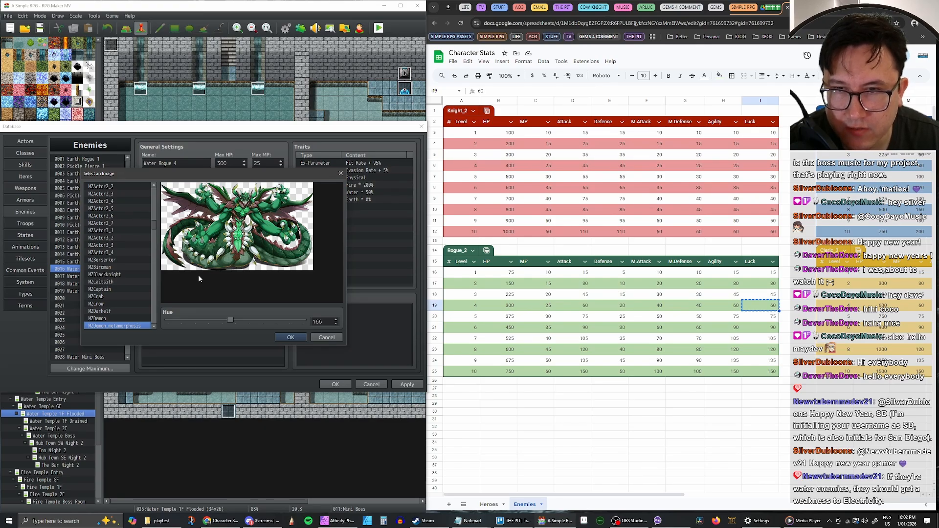
pyautogui.press('Down')
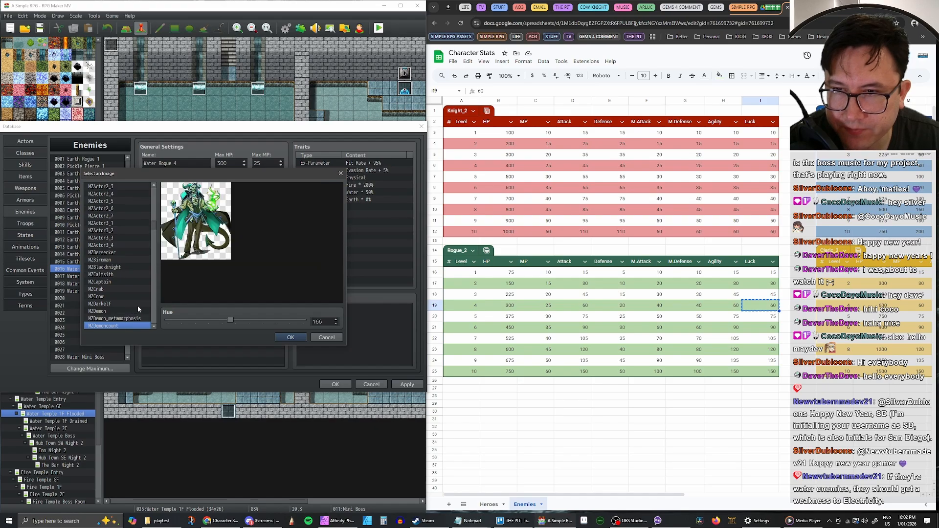
pyautogui.press('Down')
pyautogui.press('Down')
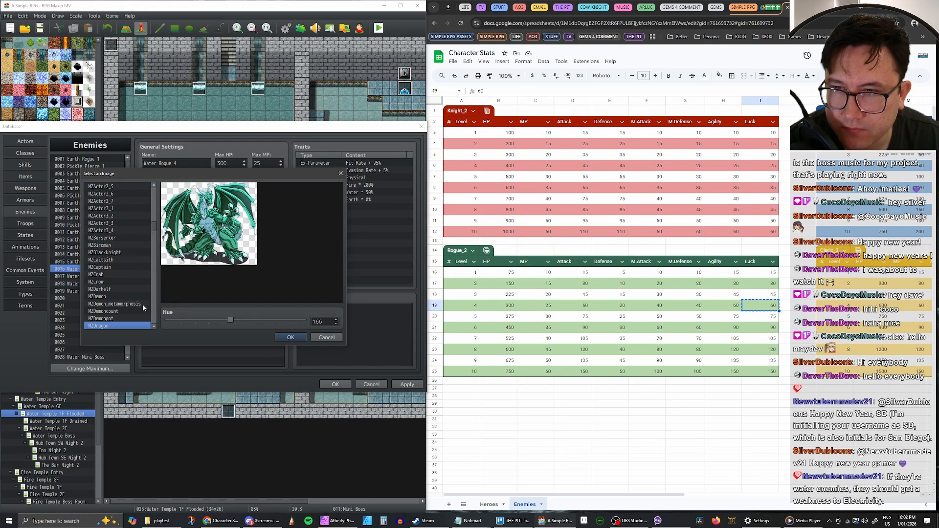
pyautogui.press('Down')
pyautogui.press('Down')
pyautogui.press('Down')
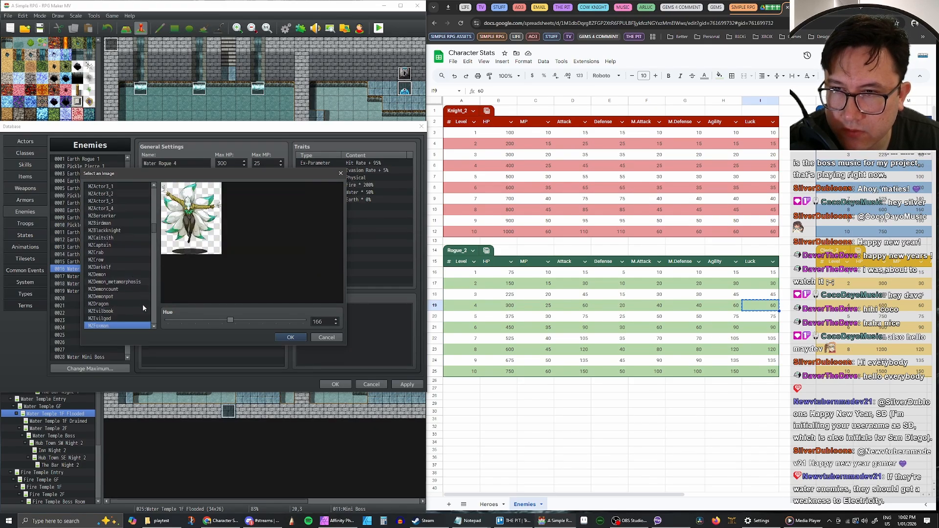
pyautogui.press('Down')
pyautogui.press('Down')
pyautogui.press('Down')
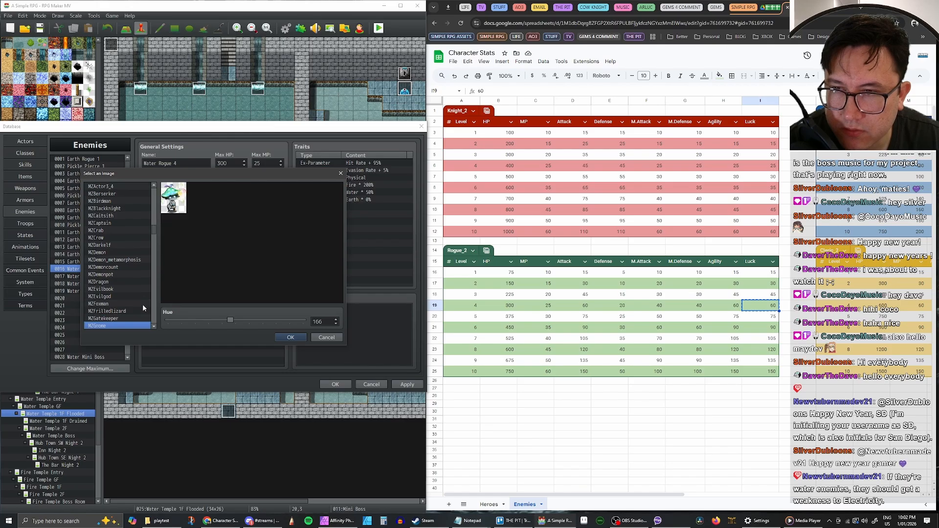
pyautogui.press('Up')
pyautogui.press('Up')
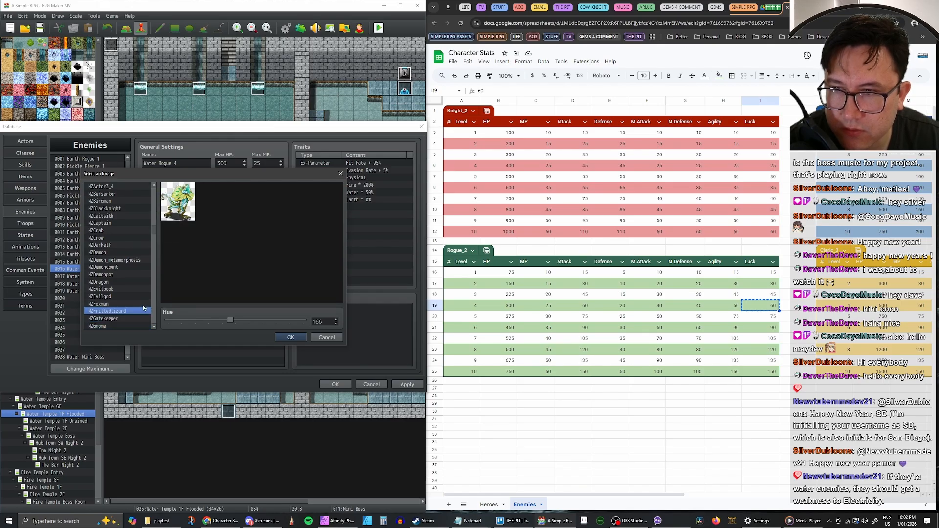
pyautogui.press('Down')
pyautogui.press('Down')
pyautogui.press('Down')
pyautogui.press('Down')
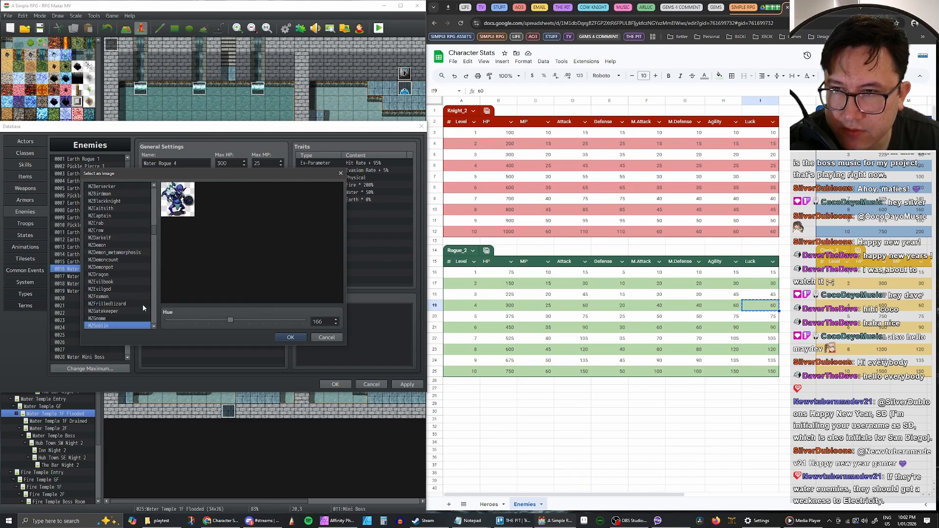
pyautogui.press('Down')
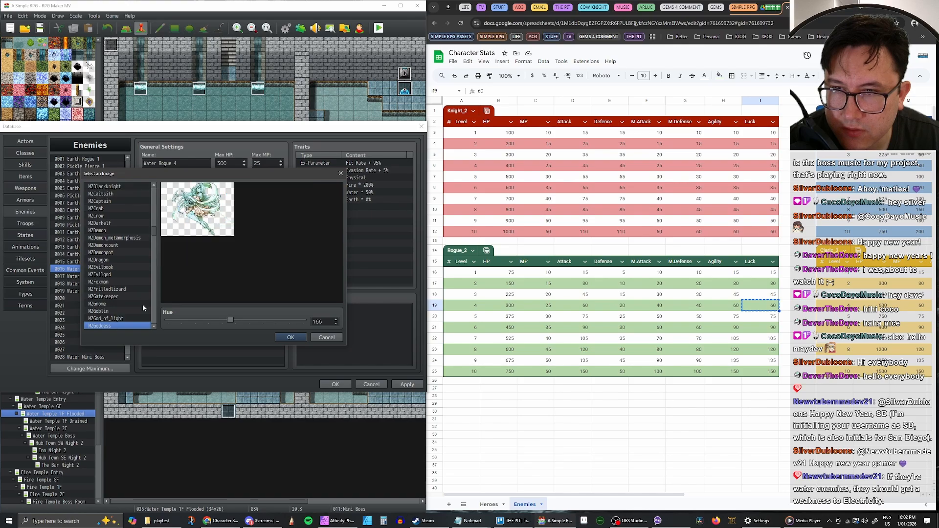
pyautogui.press('Down')
pyautogui.press('Up')
pyautogui.press('Down')
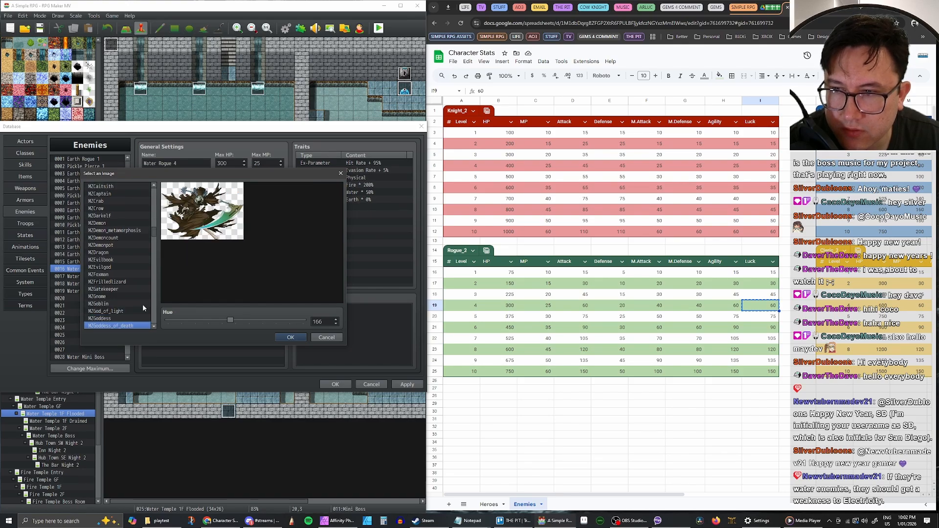
pyautogui.press('Down')
pyautogui.press('Down')
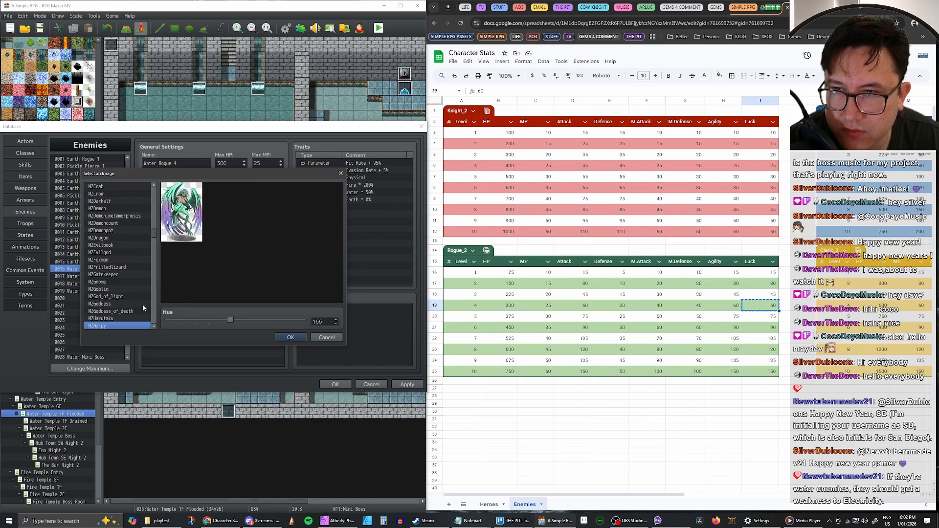
pyautogui.press('Down')
pyautogui.press('Down')
pyautogui.press('Down')
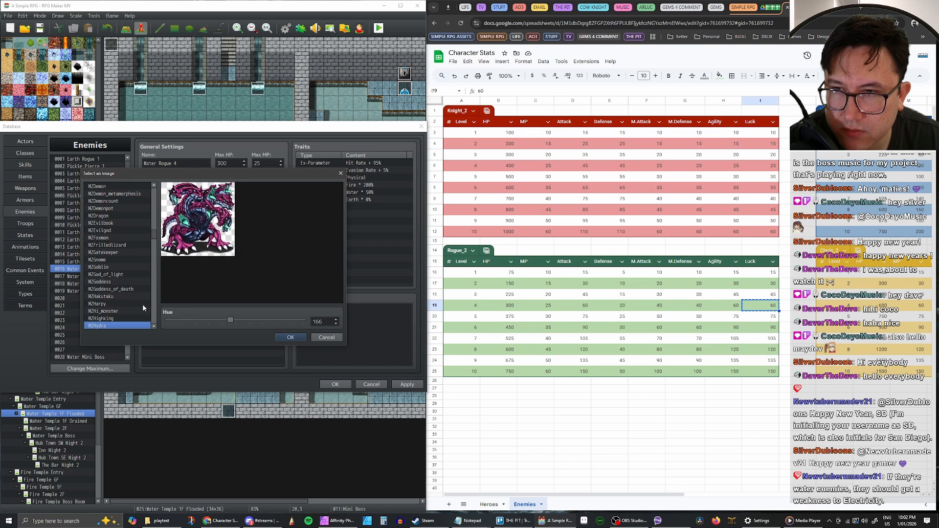
pyautogui.press('Down')
pyautogui.press('Down')
pyautogui.press('Down')
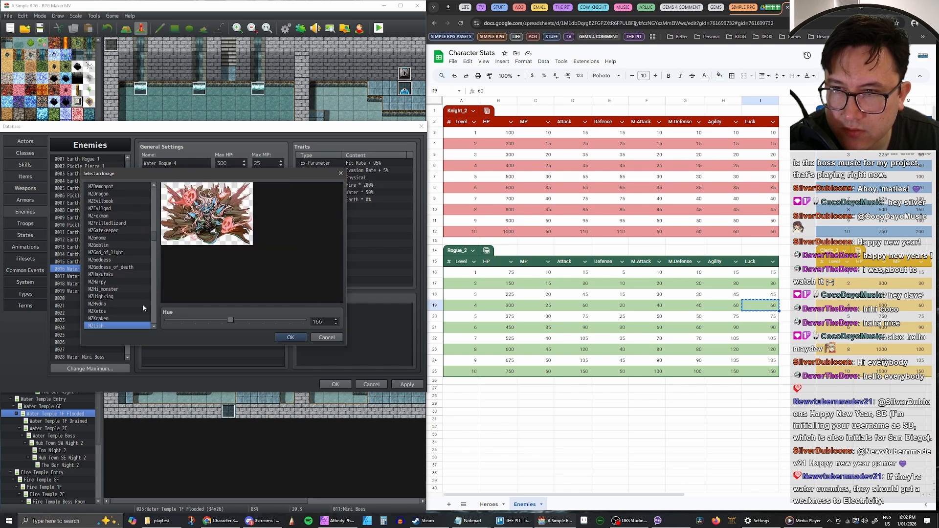
pyautogui.press('Down')
pyautogui.press('Down')
pyautogui.press('Down')
pyautogui.press('Down')
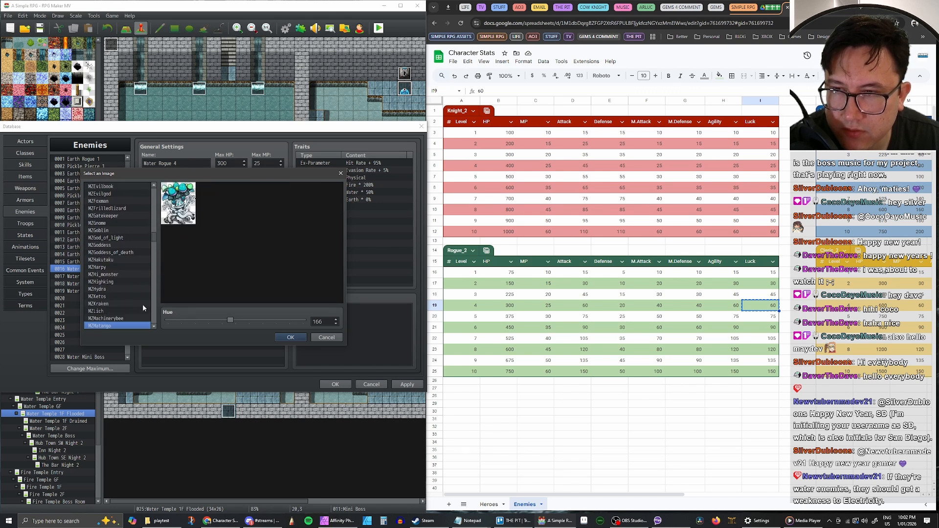
pyautogui.press('Down')
pyautogui.press('Down')
pyautogui.press('Down')
pyautogui.press('Down')
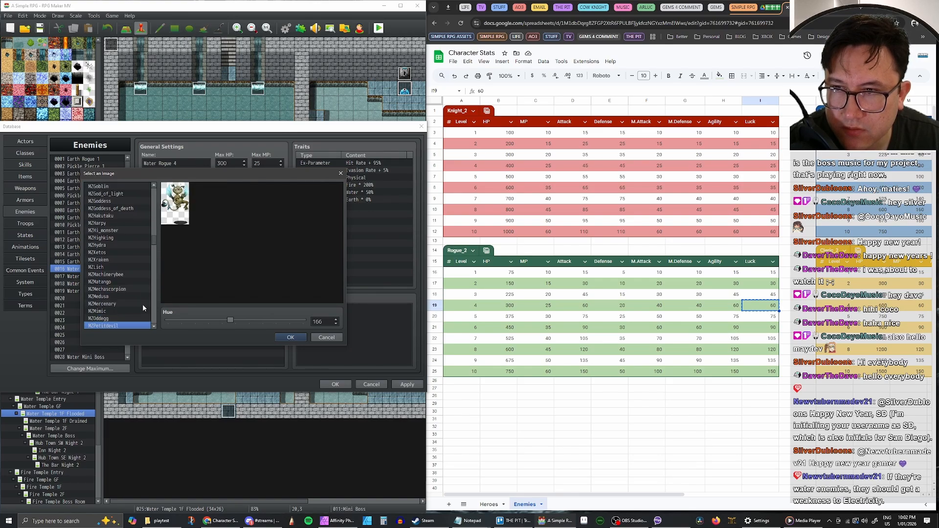
pyautogui.press('Down')
pyautogui.press('Up')
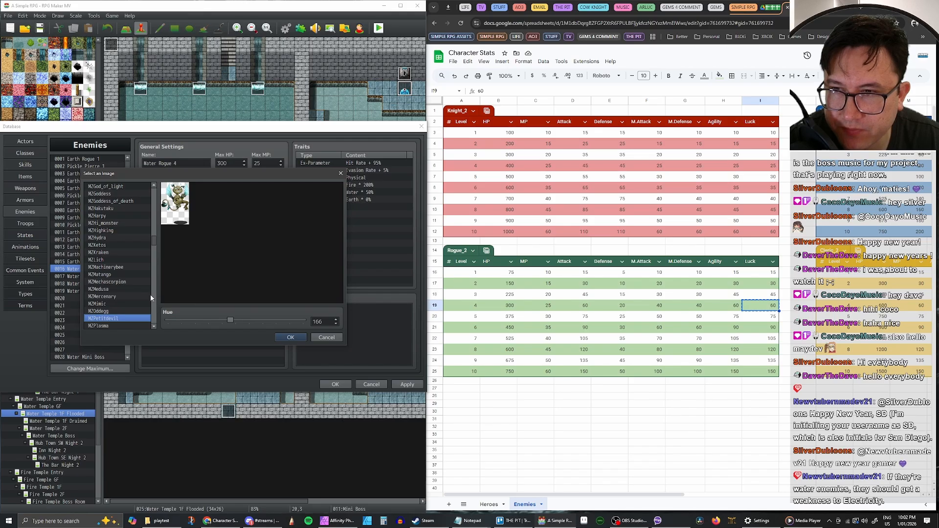
# Select the MZSalamander battler image for Water Rogue 4 and reset the image hue to 0.
pyautogui.press('Down')
pyautogui.press('Down')
pyautogui.press('Down')
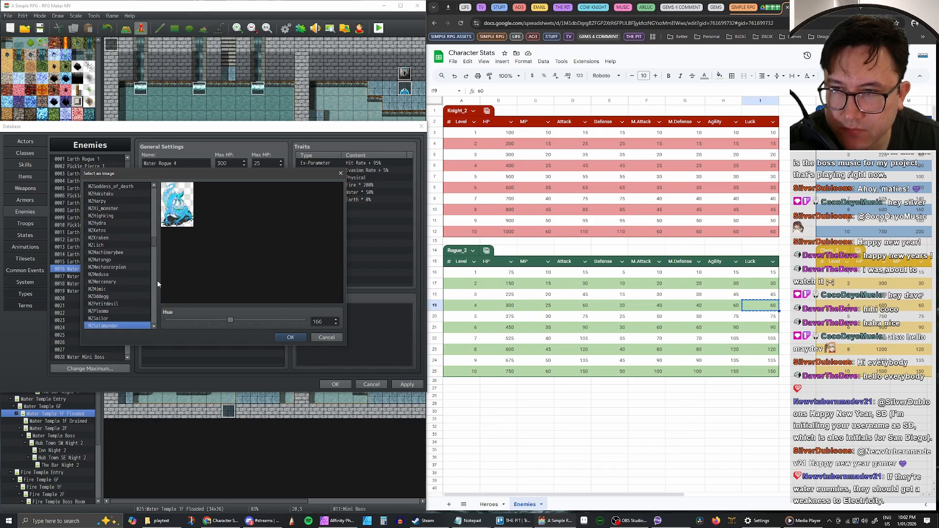
pyautogui.press('Down')
pyautogui.press('Up')
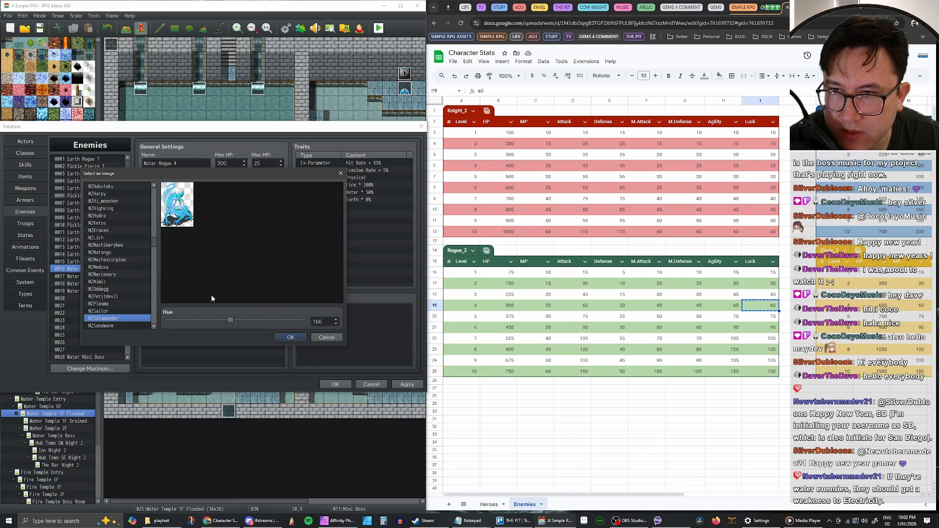
pyautogui.moveTo(231, 322); pyautogui.dragTo(155, 325)
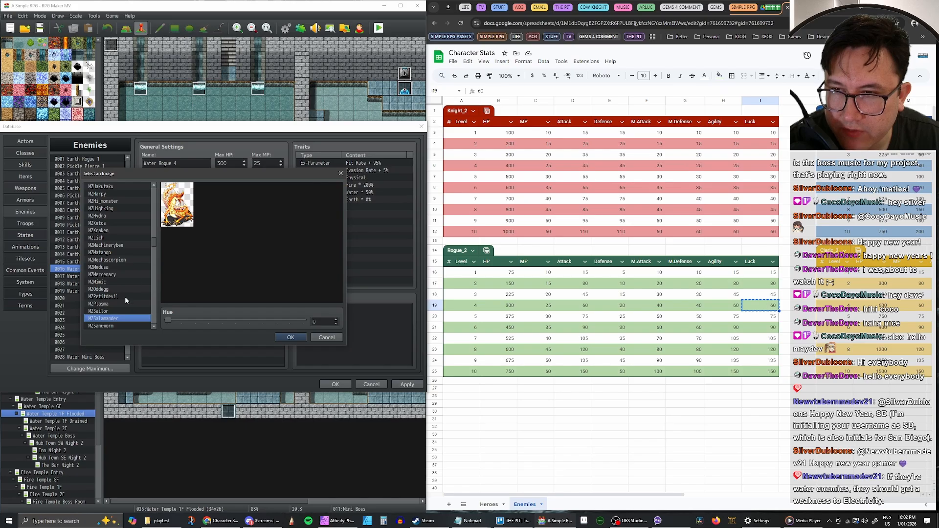
# Select the MZSF_Anaconda battler image, try a hue of 90 on it, and return the hue to 0.
pyautogui.press('Down')
pyautogui.press('Down')
pyautogui.press('Down')
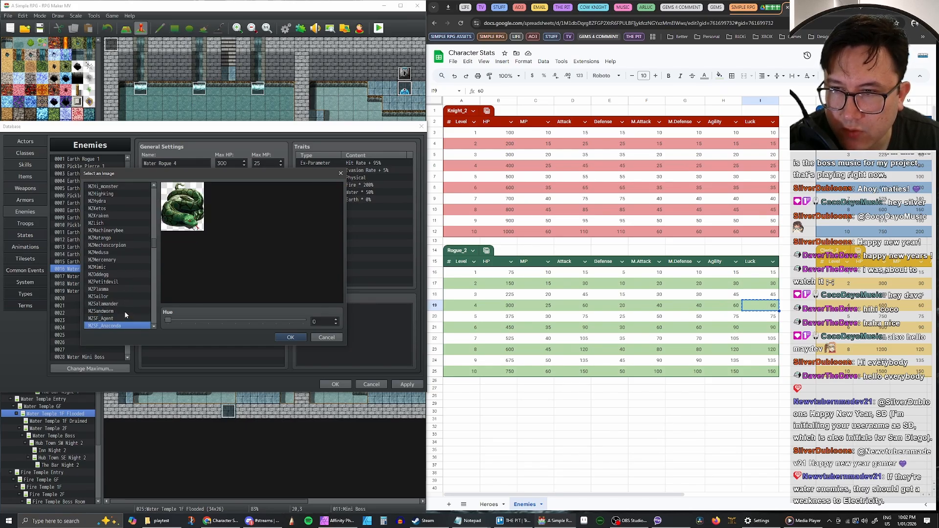
pyautogui.moveTo(169, 322); pyautogui.dragTo(207, 323)
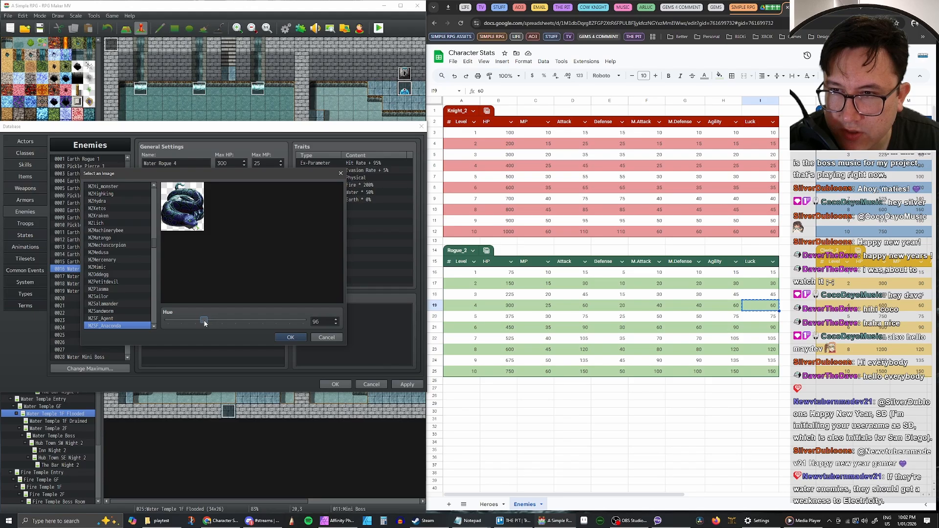
pyautogui.moveTo(203, 322); pyautogui.dragTo(160, 321)
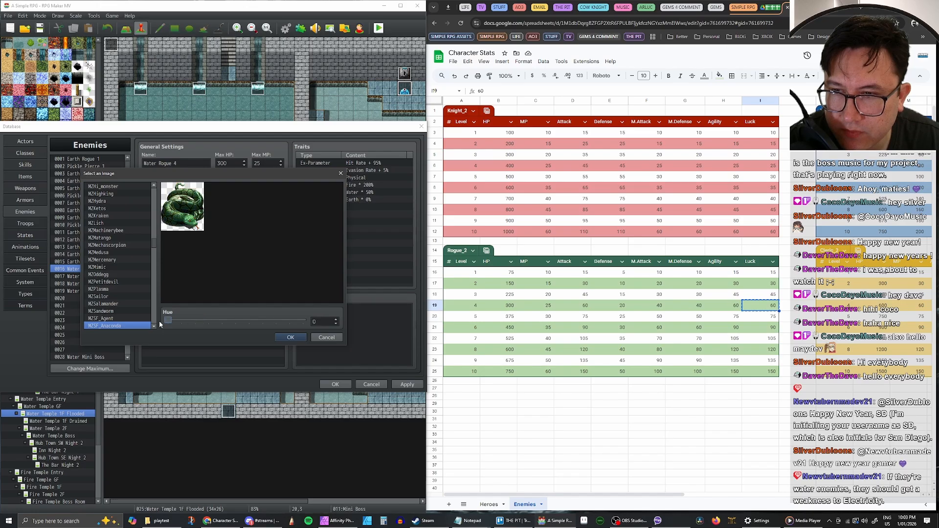
# Preview the science-fiction battler images from MZSF_ArmyGorilla through MZSF_Kappa as candidates for Water Rogue 4.
pyautogui.press('Down')
pyautogui.press('Down')
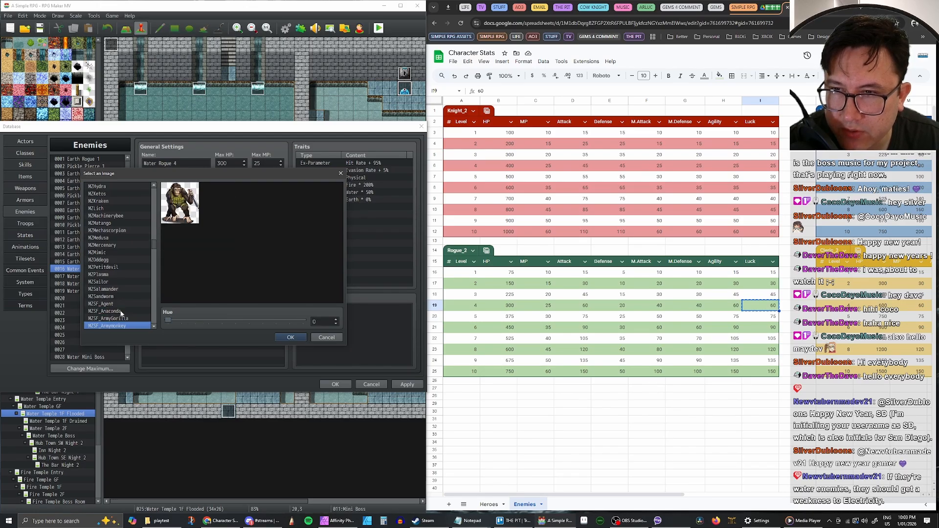
pyautogui.press('Up')
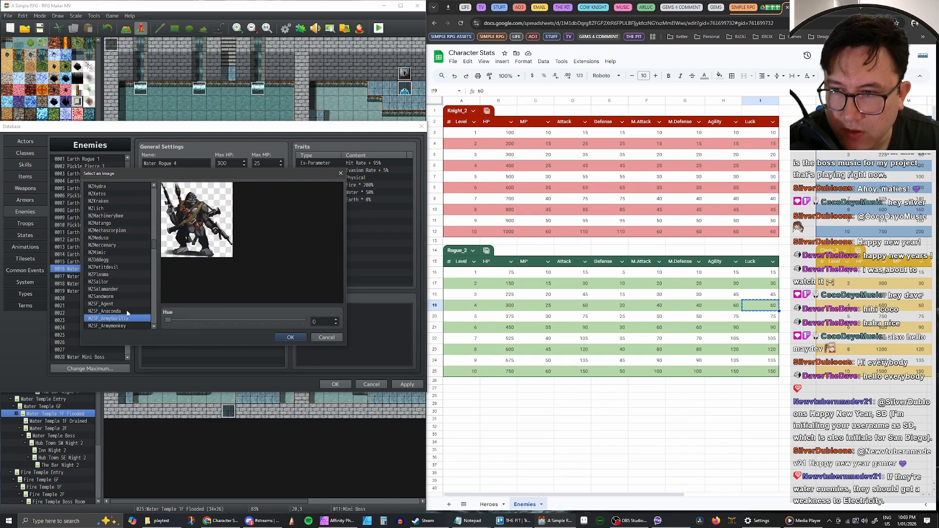
pyautogui.press('Down')
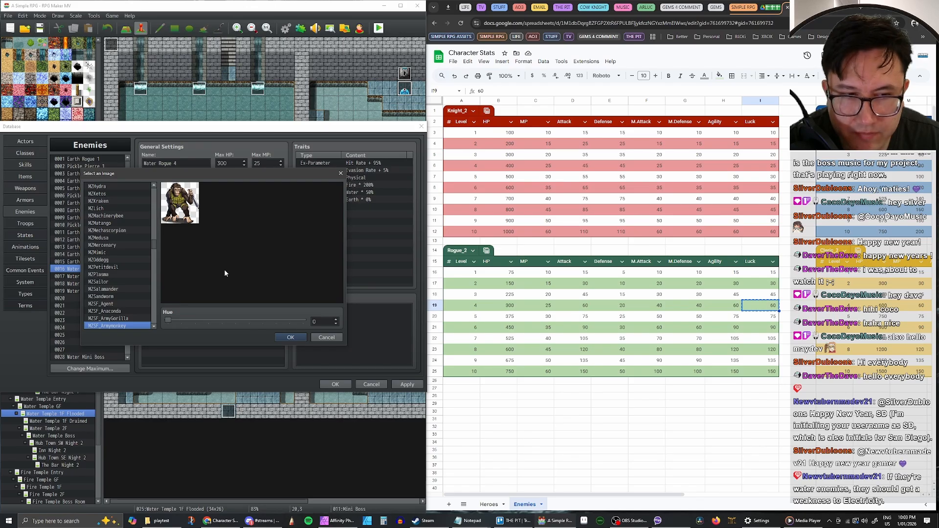
pyautogui.press('Down')
pyautogui.press('Down')
pyautogui.press('Down')
pyautogui.press('Down')
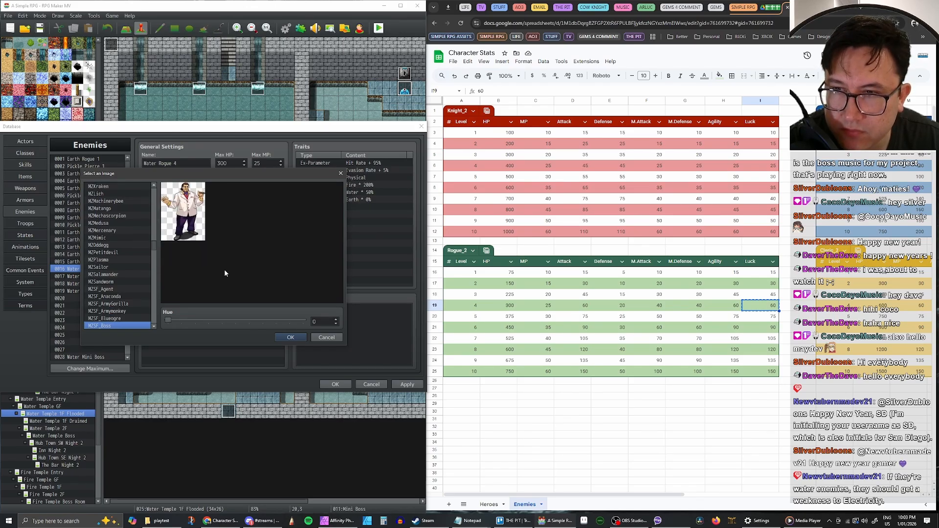
pyautogui.press('Down')
pyautogui.press('Down')
pyautogui.press('Down')
pyautogui.press('Down')
pyautogui.press('Down')
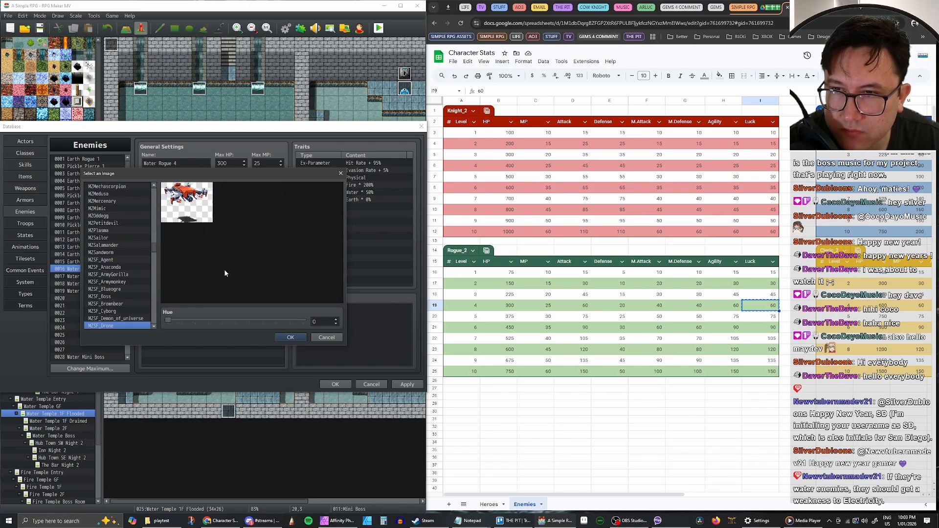
pyautogui.press('Down')
pyautogui.press('Down')
pyautogui.press('Down')
pyautogui.press('Down')
pyautogui.press('Down')
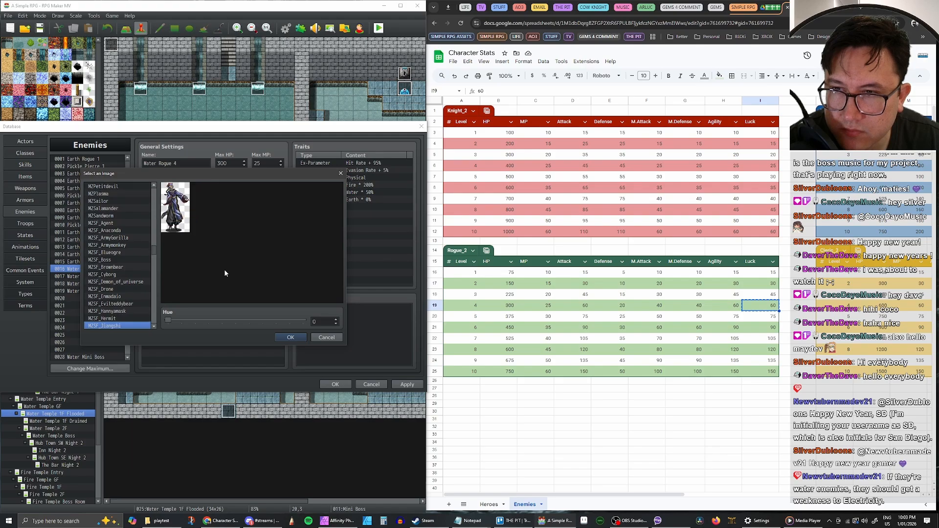
pyautogui.press('Up')
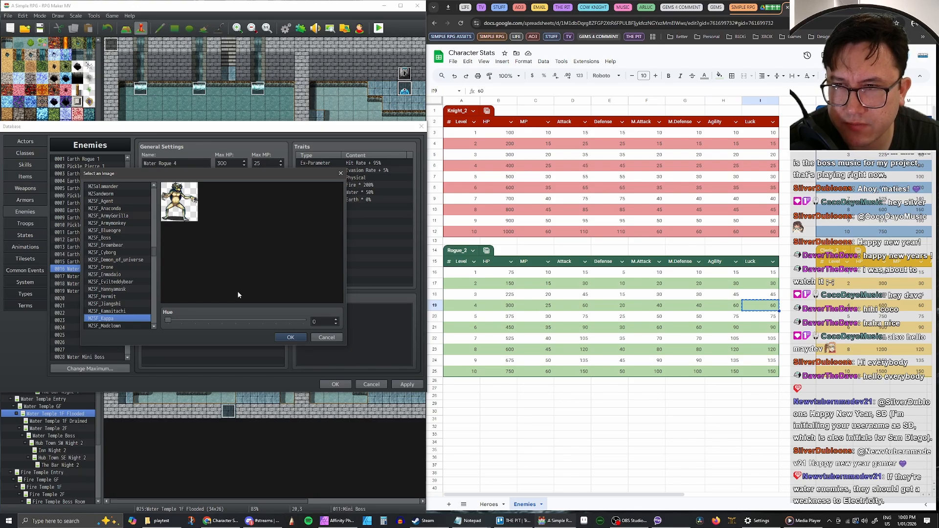
# Preview the remaining science-fiction battler images from MZSF_Madclown through MZSF_Zombiedog as candidates for Water Rogue 4.
pyautogui.click(126, 324)
pyautogui.press('Down')
pyautogui.press('Down')
pyautogui.press('Down')
pyautogui.press('Down')
pyautogui.press('Down')
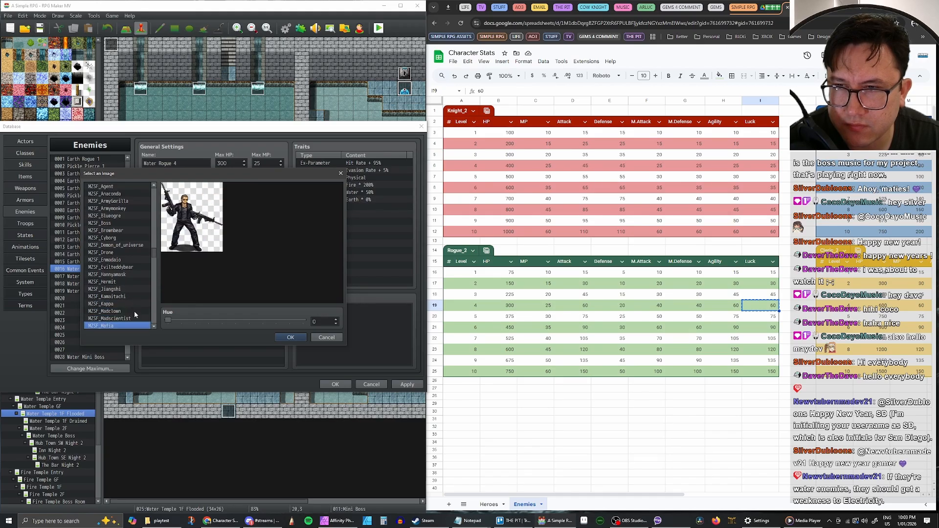
pyautogui.press('Down')
pyautogui.press('Down')
pyautogui.press('Down')
pyautogui.press('Down')
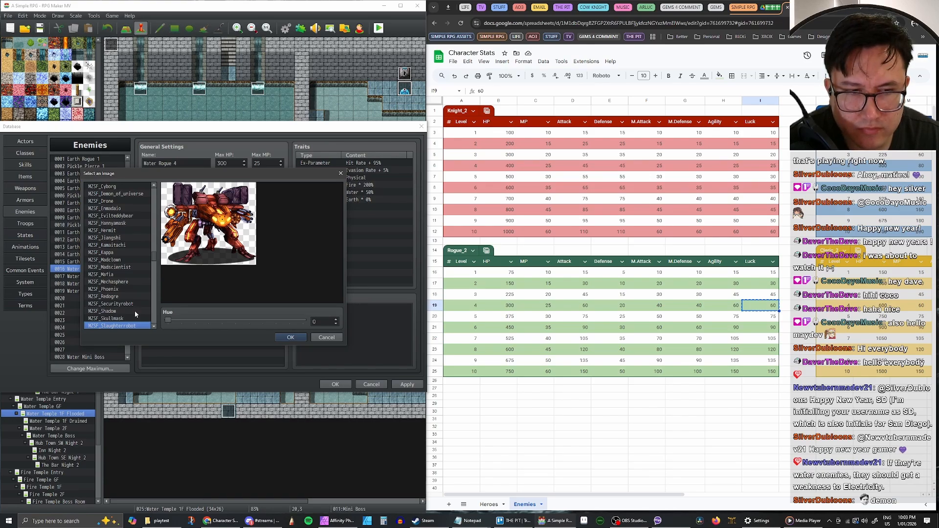
pyautogui.press('Down')
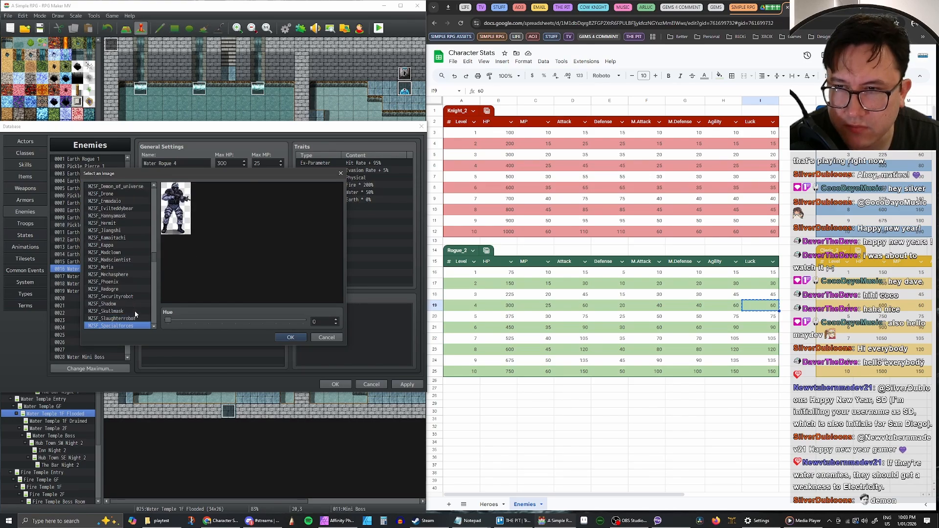
pyautogui.press('Down')
pyautogui.press('Down')
pyautogui.press('Down')
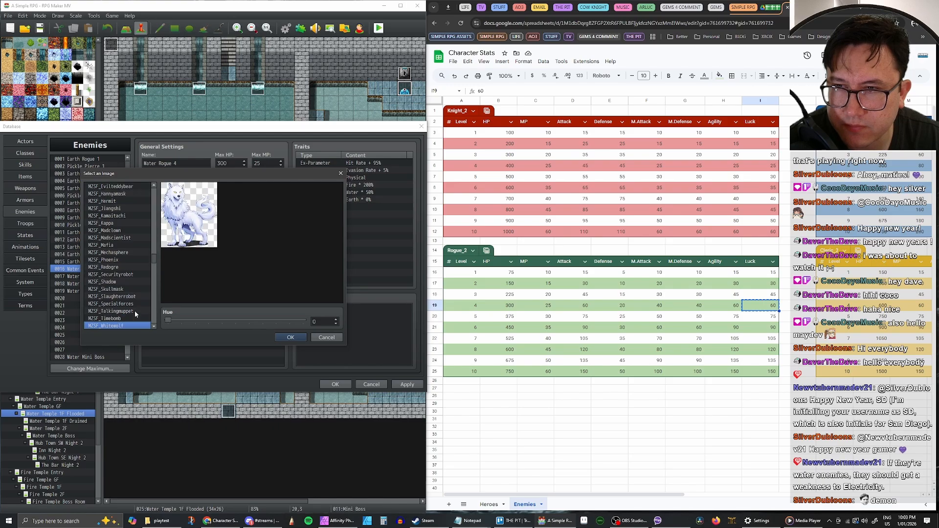
pyautogui.press('Down')
pyautogui.press('Down')
pyautogui.press('Up')
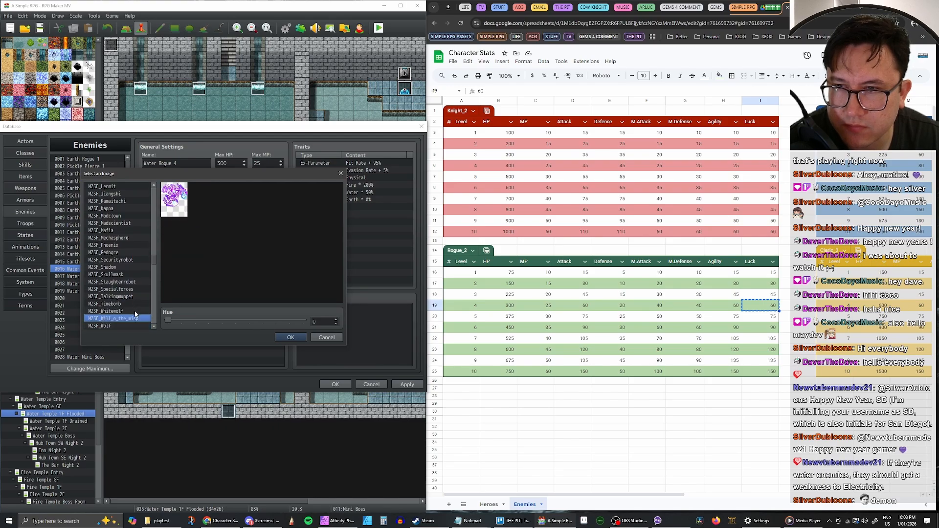
pyautogui.press('Down')
pyautogui.press('Down')
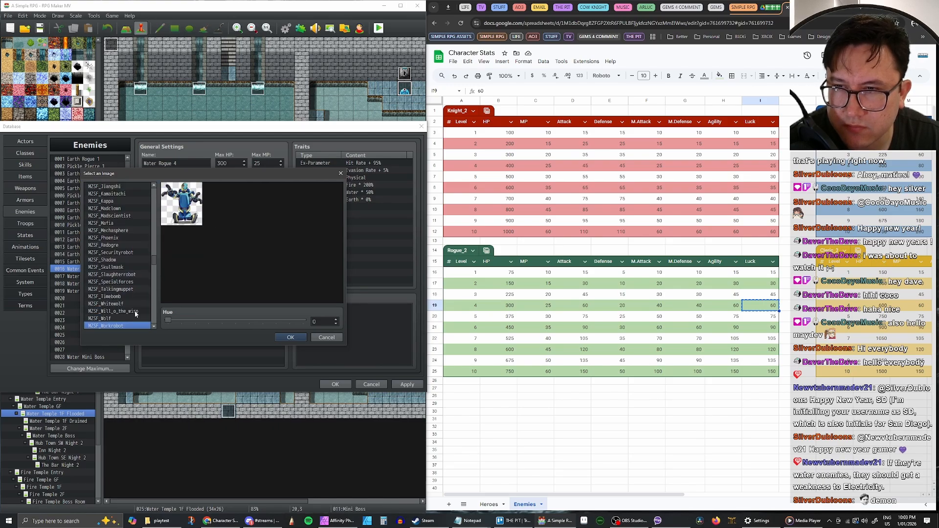
pyautogui.press('Down')
# Preview the battler images from MZSiren through MZZombie, checking MZUndine as a water-themed candidate for Water Rogue 4.
pyautogui.press('Down')
pyautogui.press('Down')
pyautogui.press('Down')
pyautogui.press('Down')
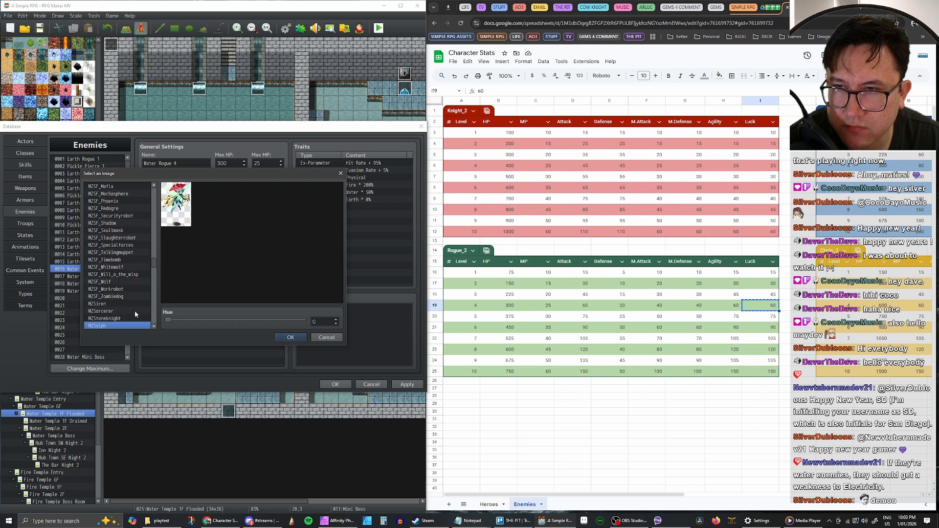
pyautogui.press('Down')
pyautogui.press('Up')
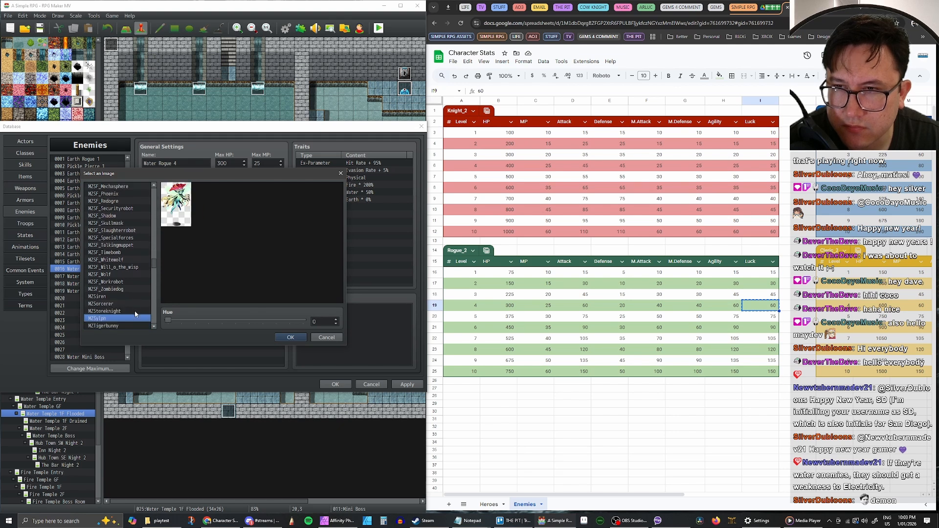
pyautogui.press('Down')
pyautogui.press('Down')
pyautogui.press('Down')
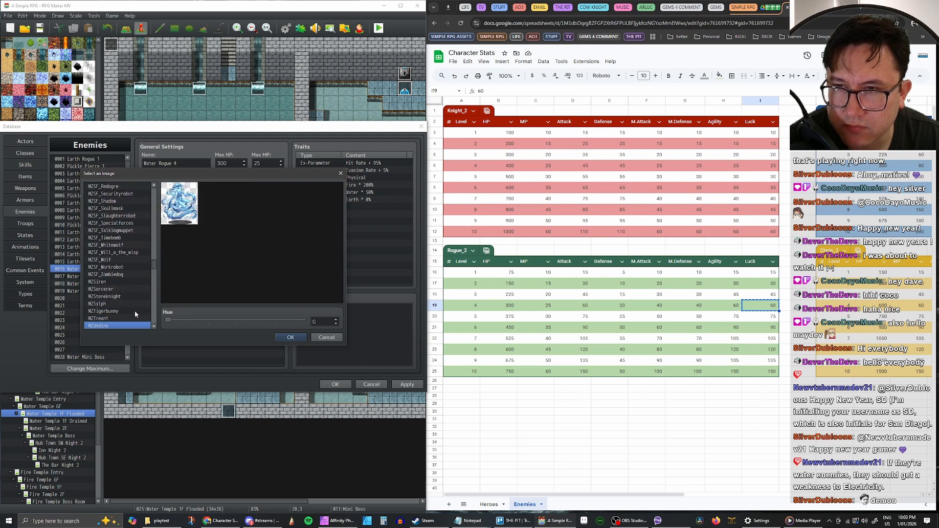
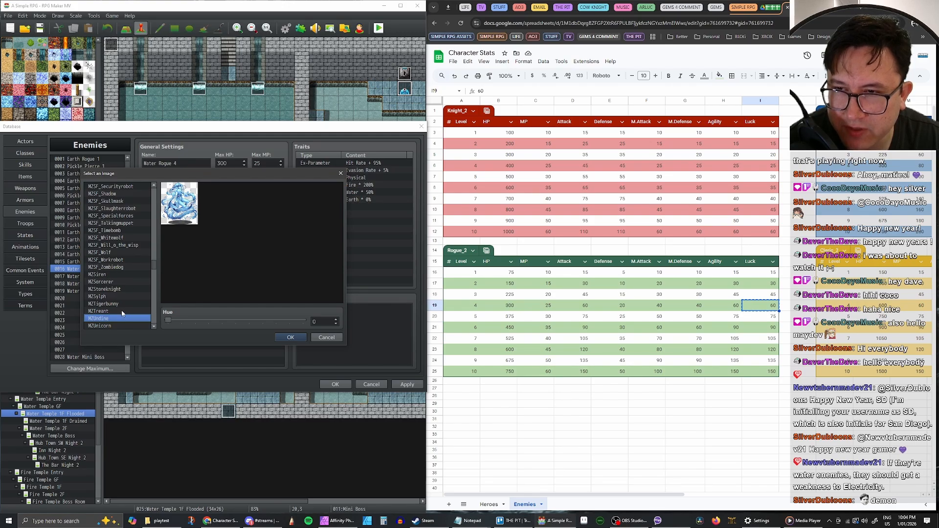
pyautogui.press('Down')
pyautogui.press('Down')
pyautogui.press('Down')
pyautogui.press('Down')
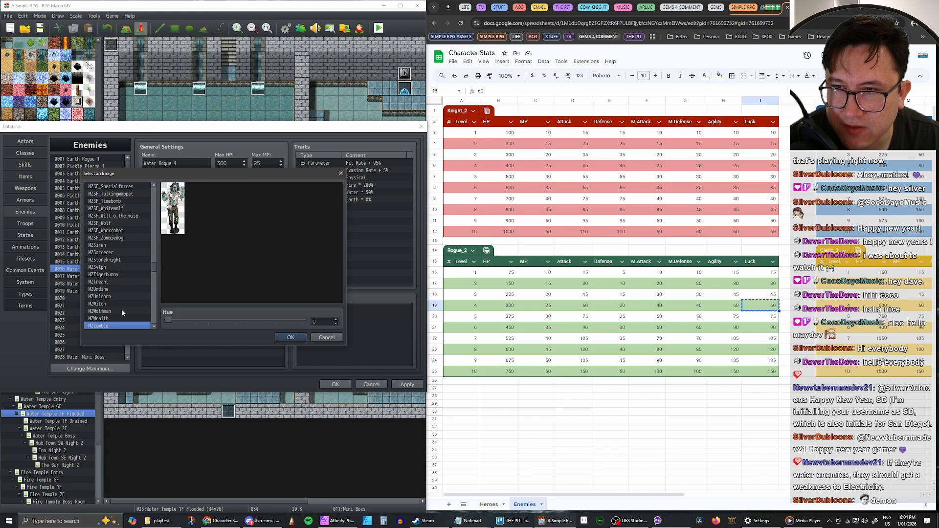
# Preview the battler images from Ogre through Vampire, checking Sahuagin and Sky_Fish as water-themed candidates for Water Rogue 4.
pyautogui.press('Down')
pyautogui.press('Up')
pyautogui.press('Down')
pyautogui.press('Down')
pyautogui.press('Down')
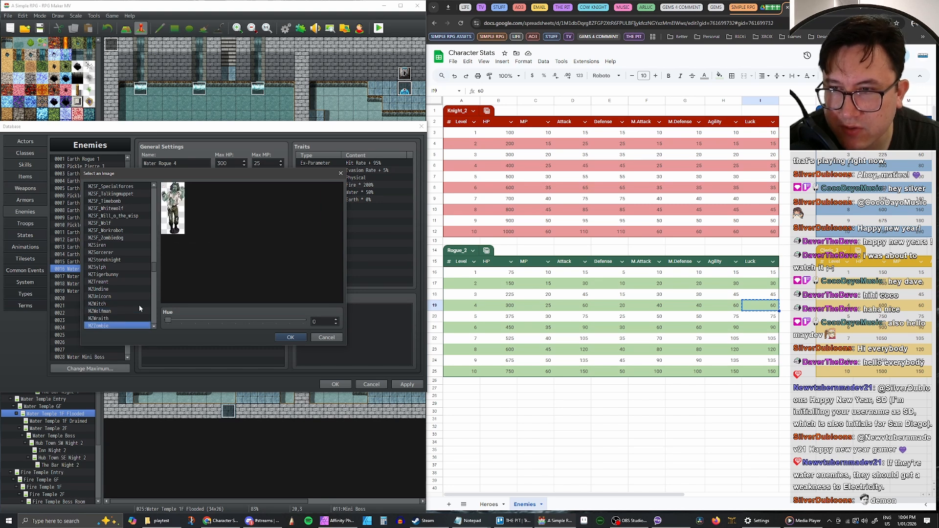
pyautogui.press('Down')
pyautogui.press('Down')
pyautogui.press('Down')
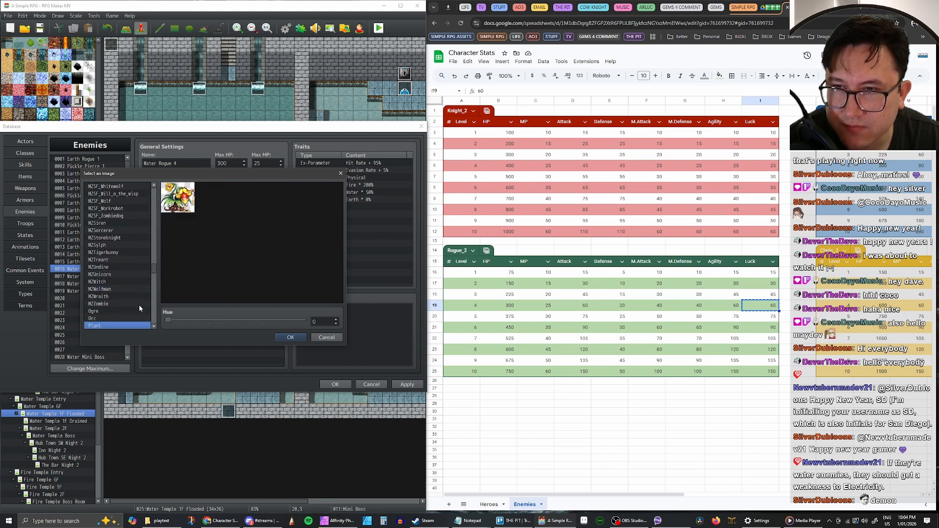
pyautogui.press('Down')
pyautogui.press('Down')
pyautogui.press('Down')
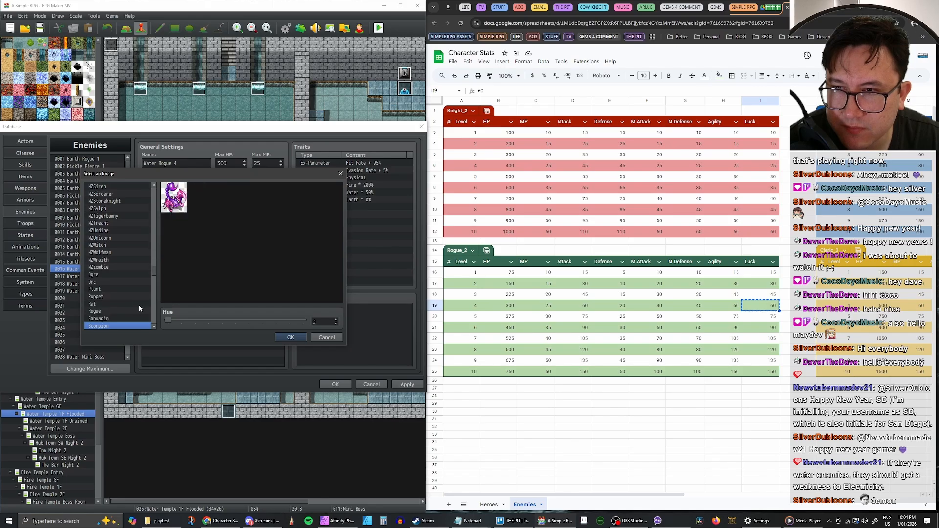
pyautogui.press('Up')
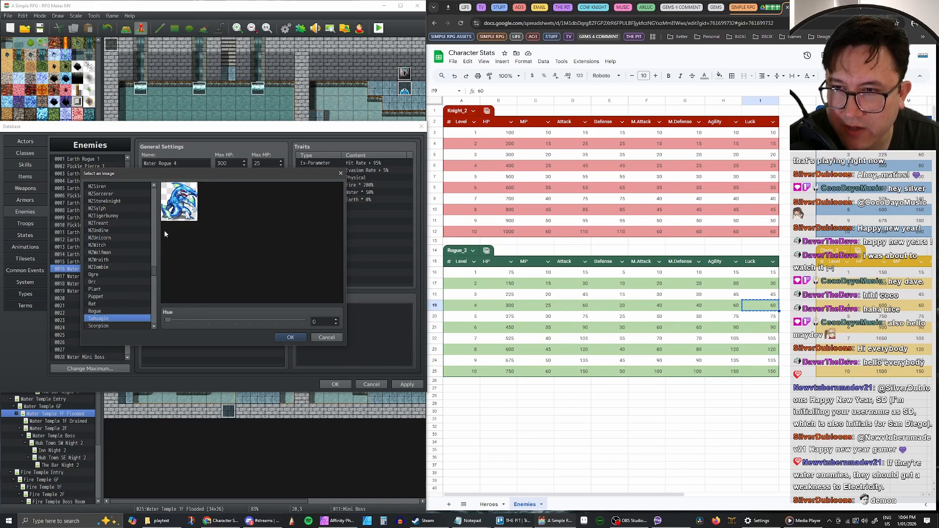
pyautogui.press('Down')
pyautogui.press('Down')
pyautogui.press('Down')
pyautogui.press('Down')
pyautogui.press('Down')
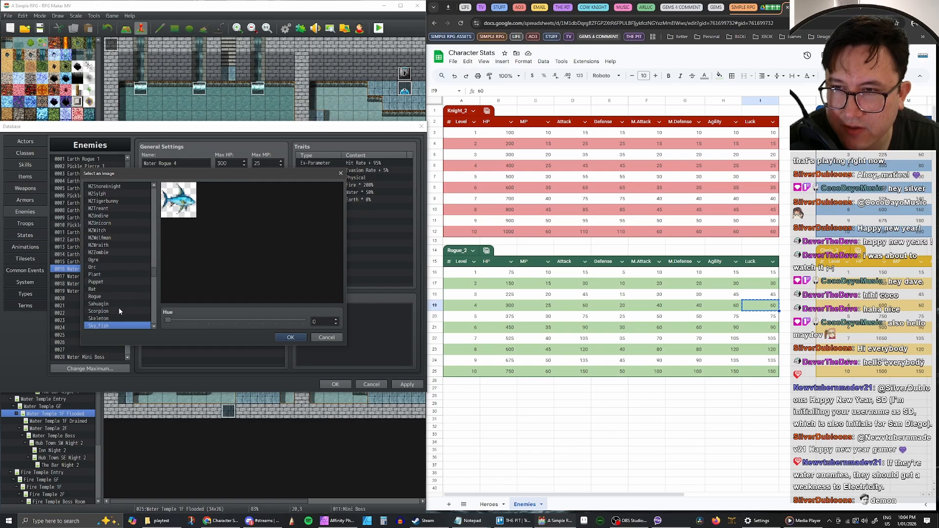
pyautogui.press('Down')
pyautogui.press('Down')
pyautogui.press('Down')
pyautogui.press('Down')
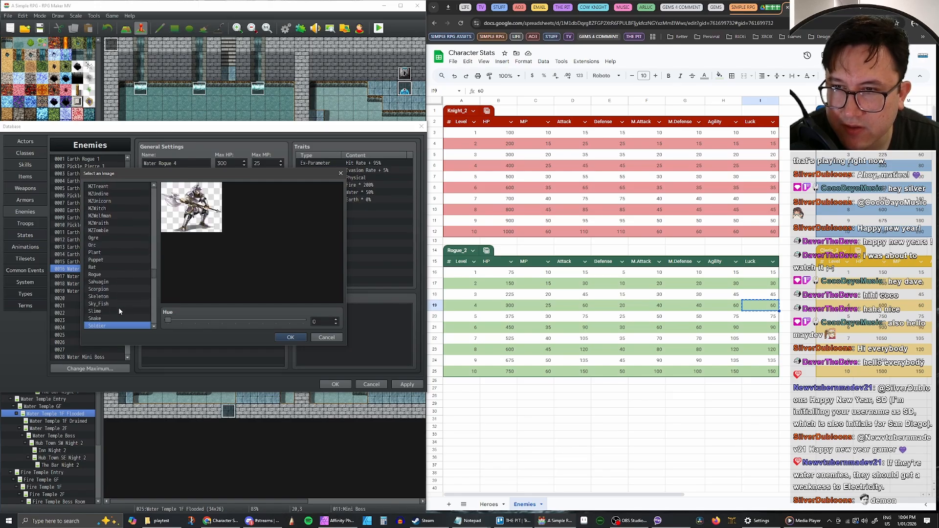
pyautogui.press('Down')
pyautogui.press('Down')
pyautogui.press('Down')
# Preview the VXACE battler images from VXACEAngel through VXACEFanatic as candidates for Water Rogue 4.
pyautogui.press('Down')
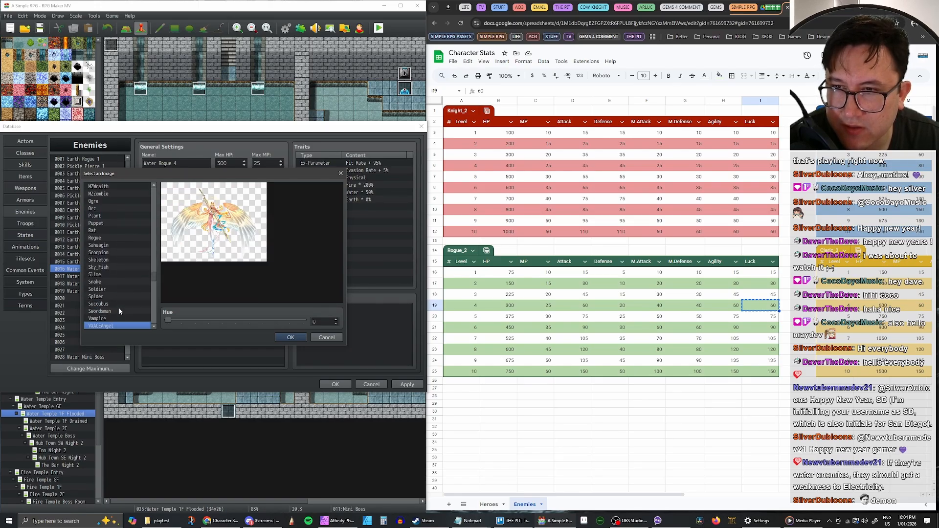
pyautogui.press('Down')
pyautogui.press('Down')
pyautogui.press('Down')
pyautogui.press('Down')
pyautogui.press('Down')
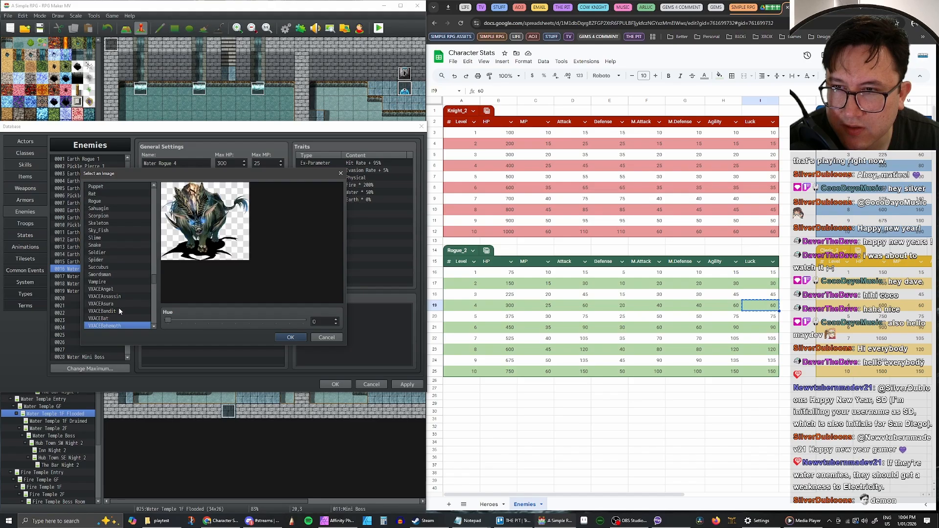
pyautogui.press('Down')
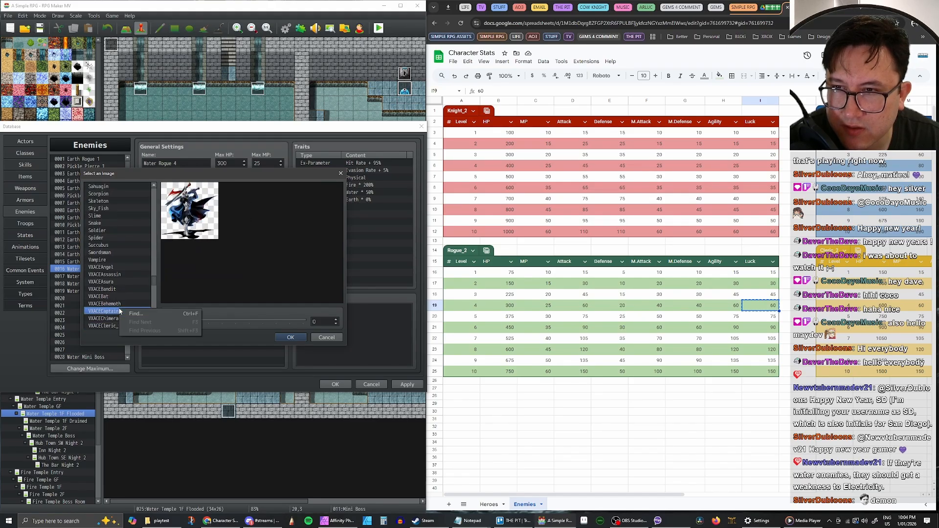
pyautogui.press('Down')
pyautogui.press('Down')
pyautogui.press('Down')
pyautogui.press('Down')
pyautogui.press('Down')
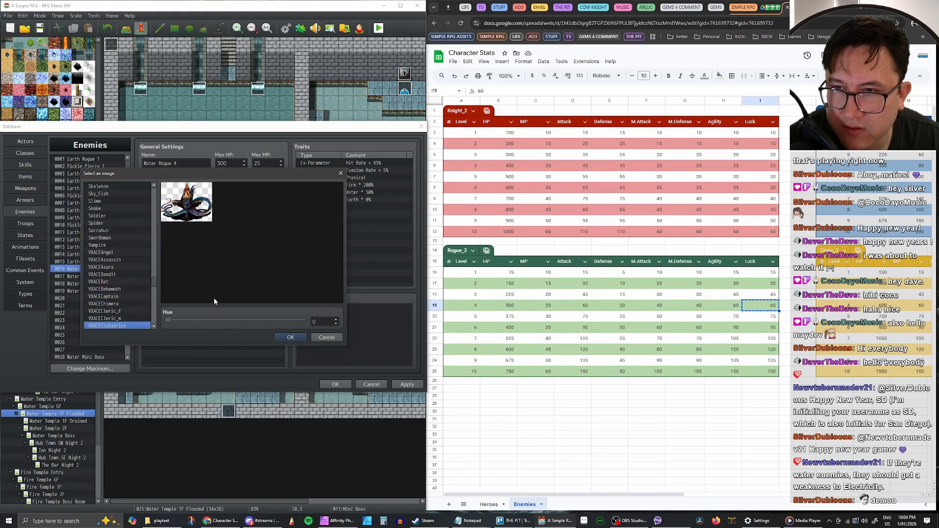
pyautogui.press('Down')
pyautogui.press('Down')
pyautogui.press('Down')
pyautogui.press('Down')
pyautogui.press('Down')
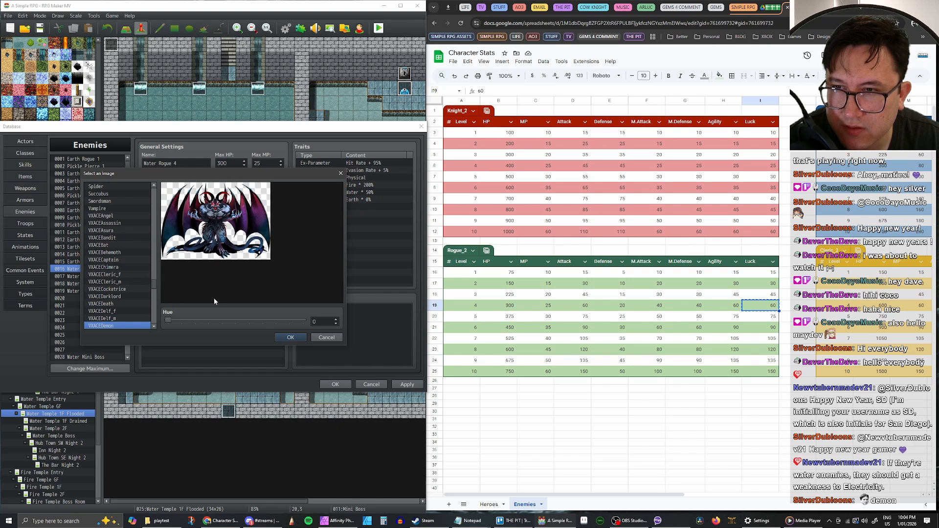
pyautogui.press('Down')
pyautogui.press('Down')
pyautogui.press('Down')
pyautogui.press('Down')
pyautogui.press('Down')
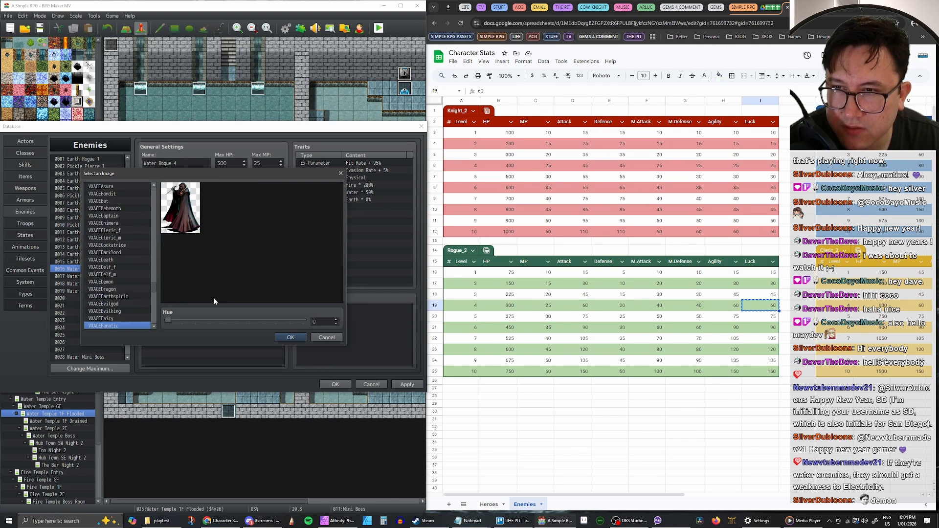
# Preview the VXACE battler images from VXACEFirespirit through VXACEKerberos, comparing VXACEJellyfish with its neighbours for Water Rogue 4.
pyautogui.press('Down')
pyautogui.press('Down')
pyautogui.press('Down')
pyautogui.press('Down')
pyautogui.press('Down')
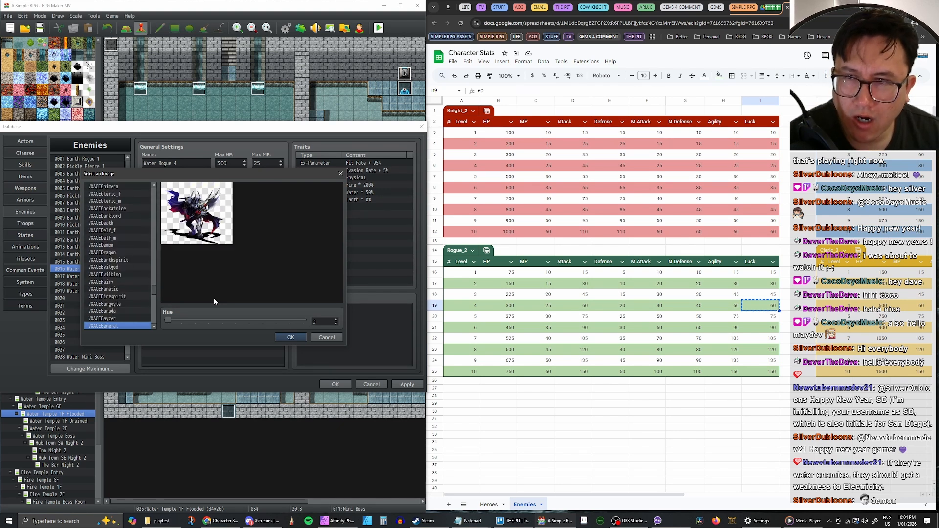
pyautogui.press('Down')
pyautogui.press('Down')
pyautogui.press('Down')
pyautogui.press('Down')
pyautogui.press('Down')
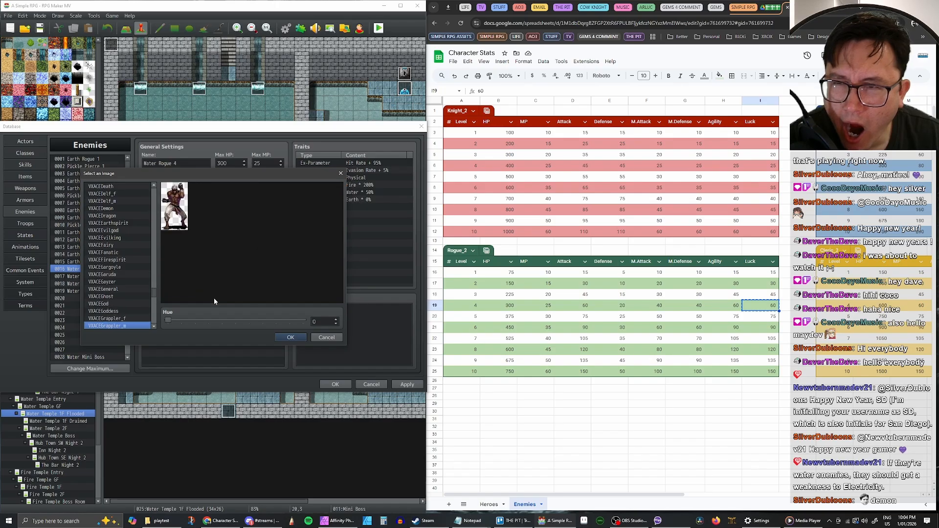
pyautogui.press('Down')
pyautogui.press('Down')
pyautogui.press('Down')
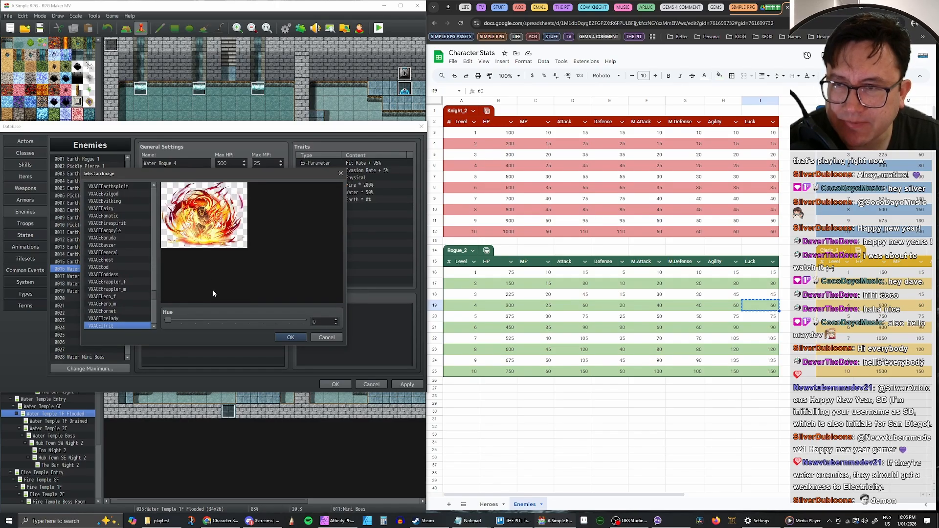
pyautogui.press('Up')
pyautogui.press('Down')
pyautogui.press('Down')
pyautogui.press('Down')
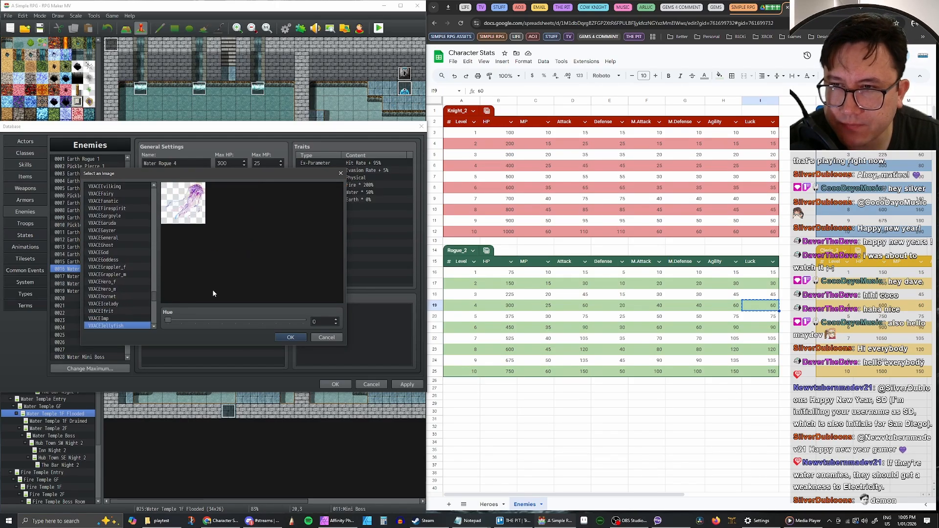
pyautogui.press('Up')
pyautogui.press('Down')
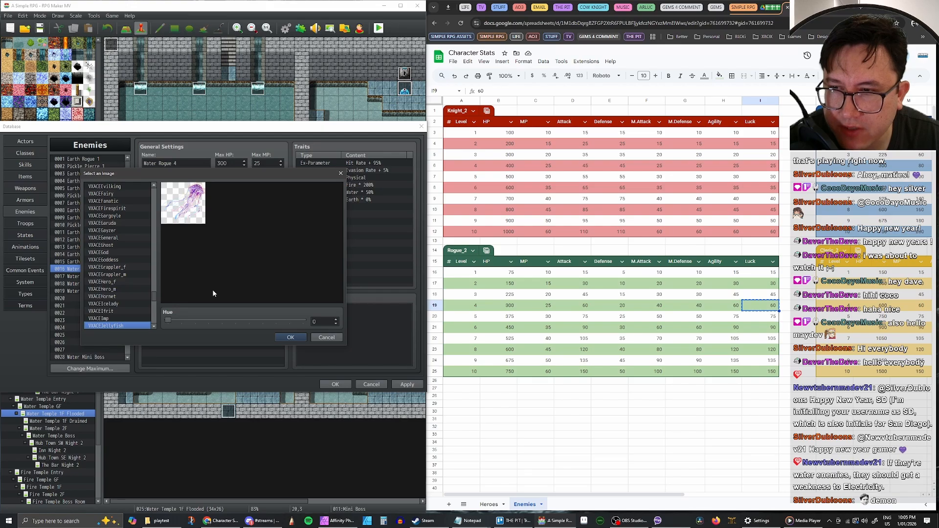
pyautogui.press('Down')
pyautogui.press('Up')
pyautogui.press('Down')
pyautogui.press('Down')
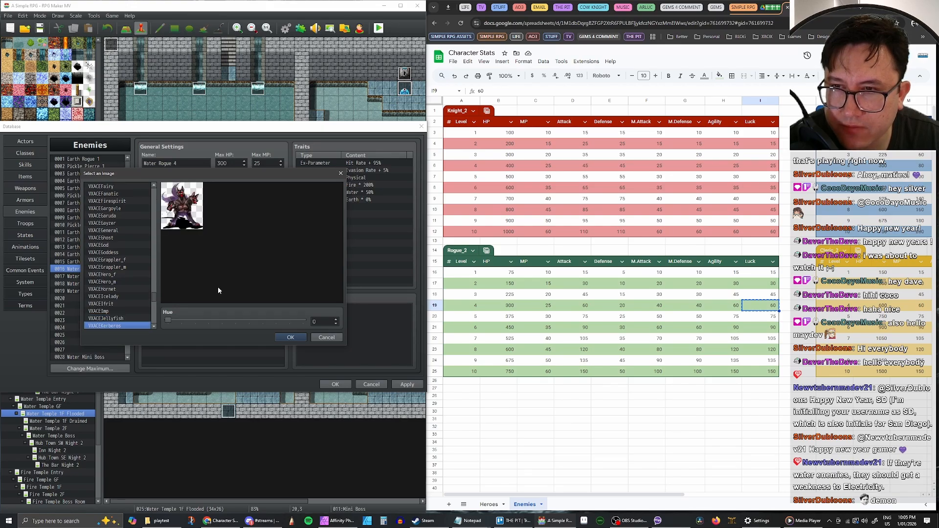
# Assign the VXACEJellyfish battler image with a hue of 320 to Water Rogue 4.
pyautogui.press('Up')
pyautogui.press('Up')
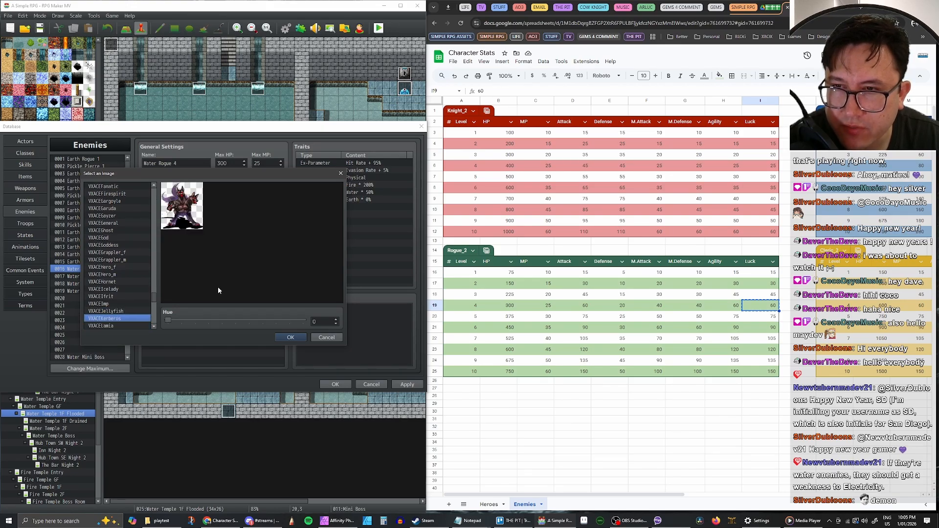
pyautogui.moveTo(169, 322); pyautogui.dragTo(293, 330)
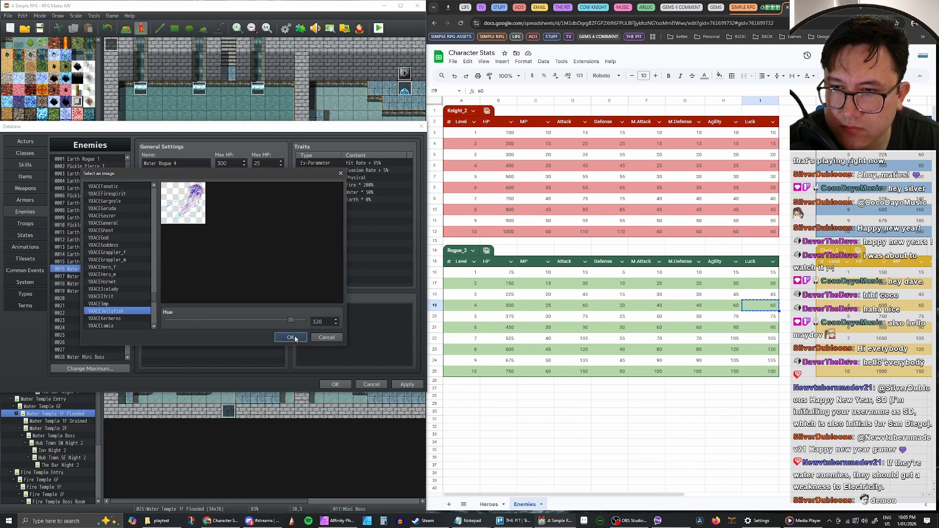
pyautogui.click(295, 335)
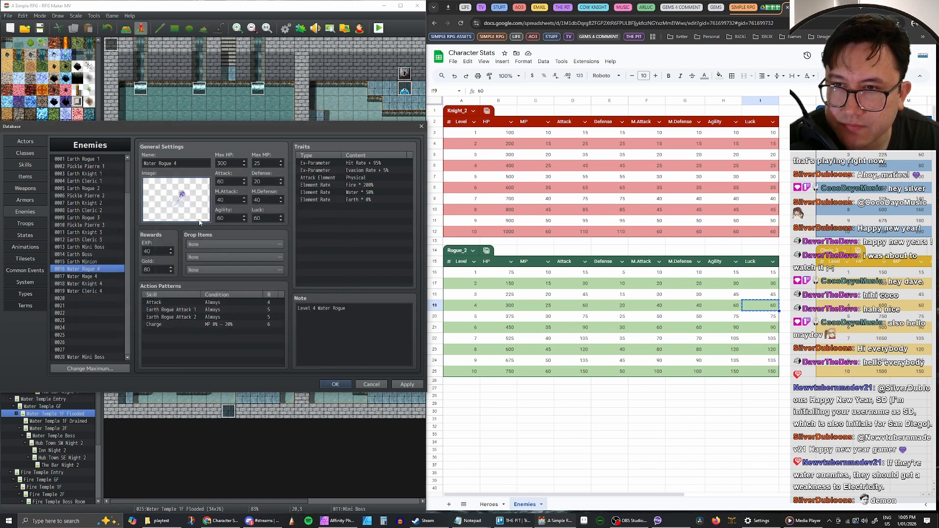
# Preview the battler images from MZSiren through MZUndine and its neighbours as candidates for Water Mage 4.
pyautogui.click(96, 277)
pyautogui.doubleClick(187, 212)
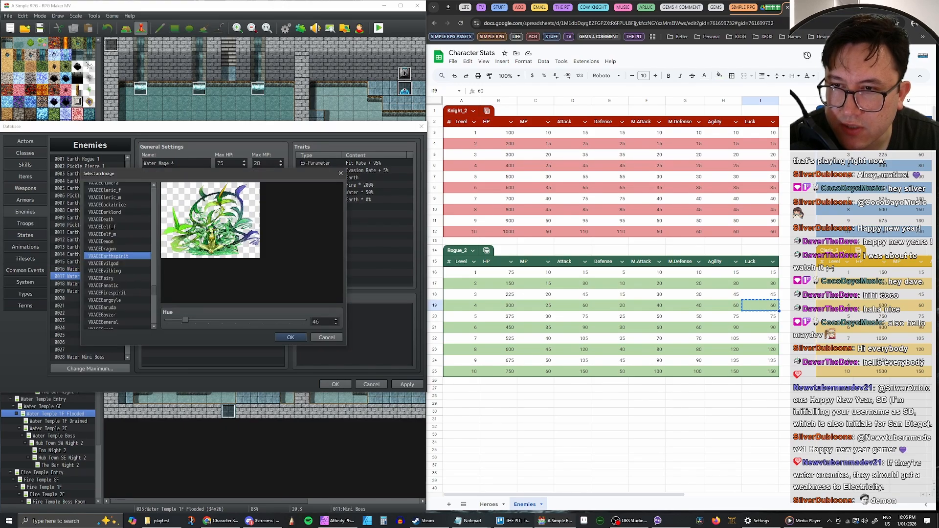
pyautogui.moveTo(155, 290); pyautogui.dragTo(155, 264)
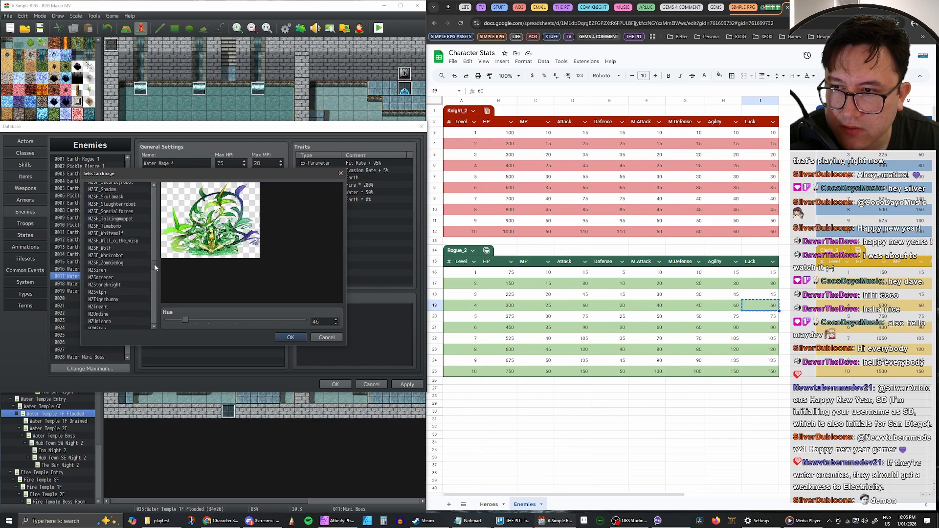
pyautogui.click(104, 270)
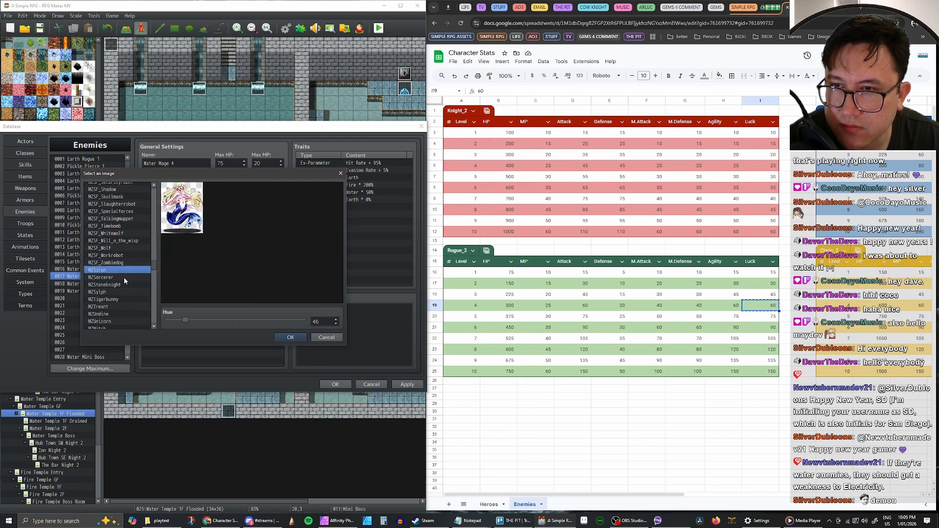
pyautogui.press('Down')
pyautogui.press('Down')
pyautogui.press('Down')
pyautogui.press('Down')
pyautogui.press('Down')
pyautogui.press('Down')
pyautogui.press('Down')
pyautogui.press('Down')
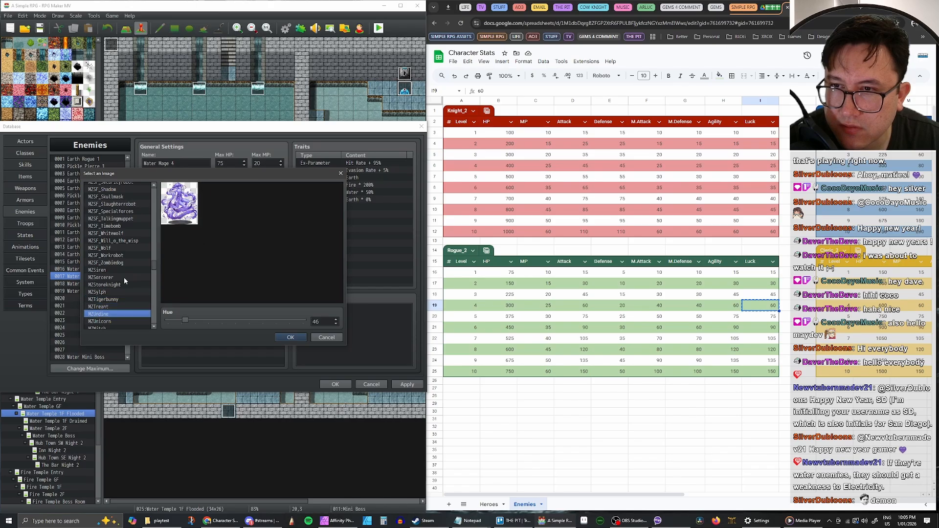
# Assign the MZUndine battler image with a hue of 344 to Water Mage 4.
pyautogui.press('Up')
pyautogui.press('Up')
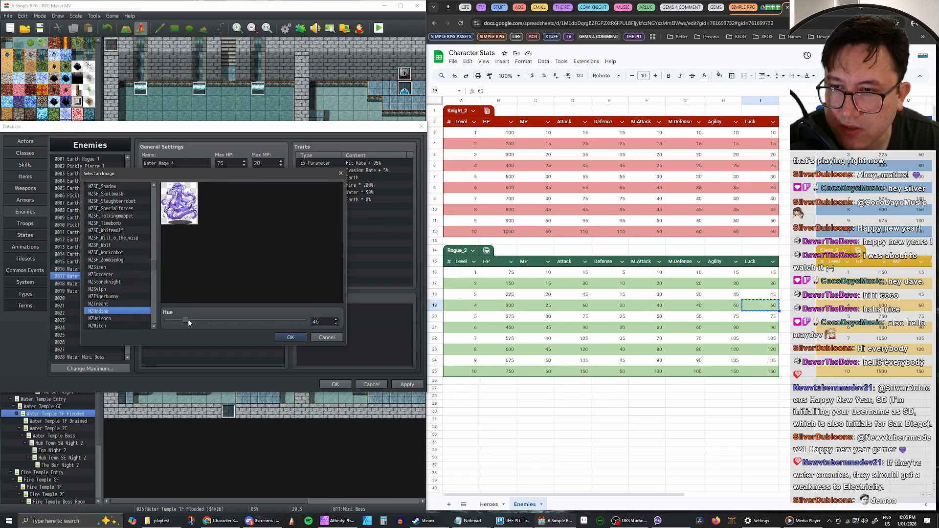
pyautogui.moveTo(186, 320); pyautogui.dragTo(298, 322)
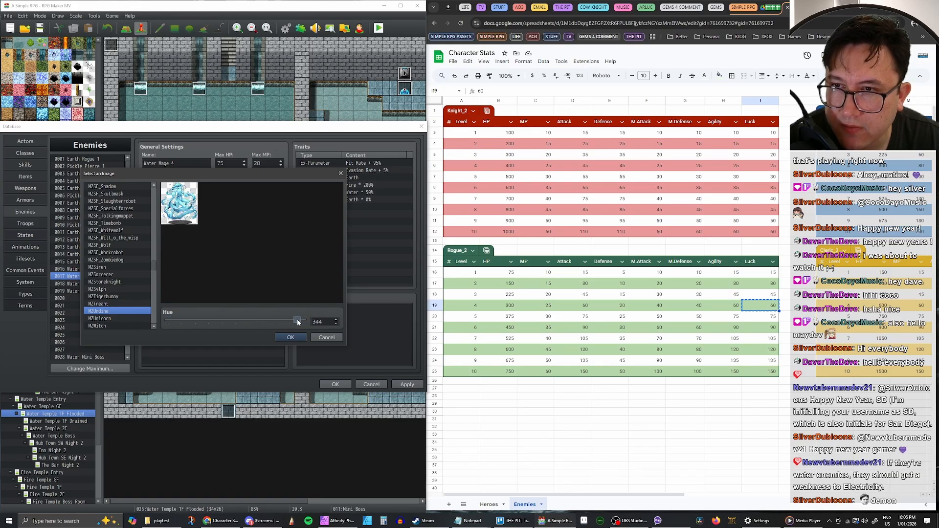
pyautogui.click(290, 338)
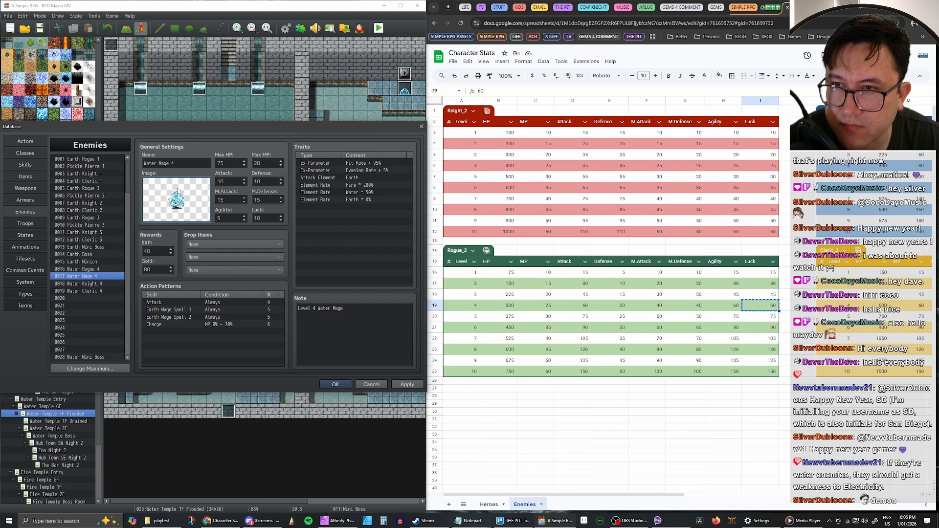
# Compare the Water Rogue 4 and Water Mage 4 enemy entries.
pyautogui.click(95, 270)
pyautogui.click(92, 277)
pyautogui.click(92, 270)
pyautogui.click(92, 277)
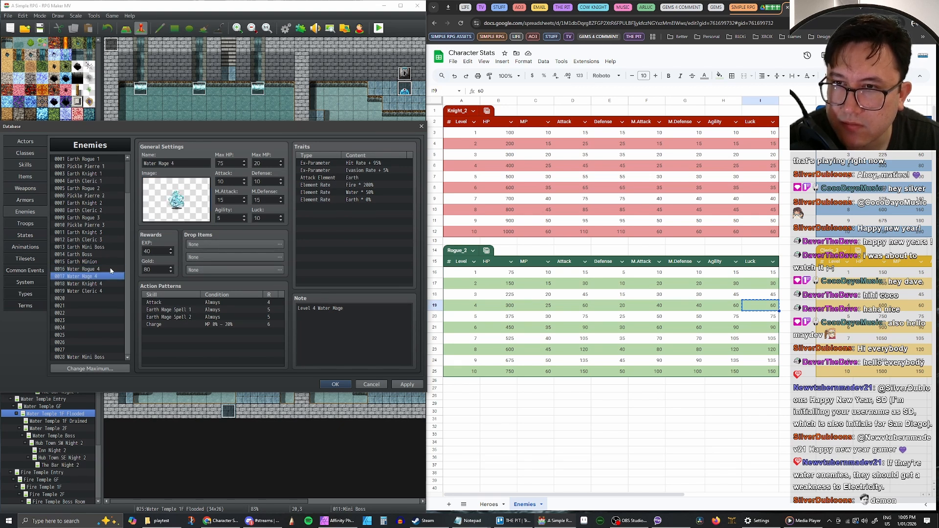
# Set Water Mage 4's Max HP to 300 and Max MP to 80 from the level 4 row of the Mage_2 table.
pyautogui.moveTo(599, 494); pyautogui.dragTo(758, 487)
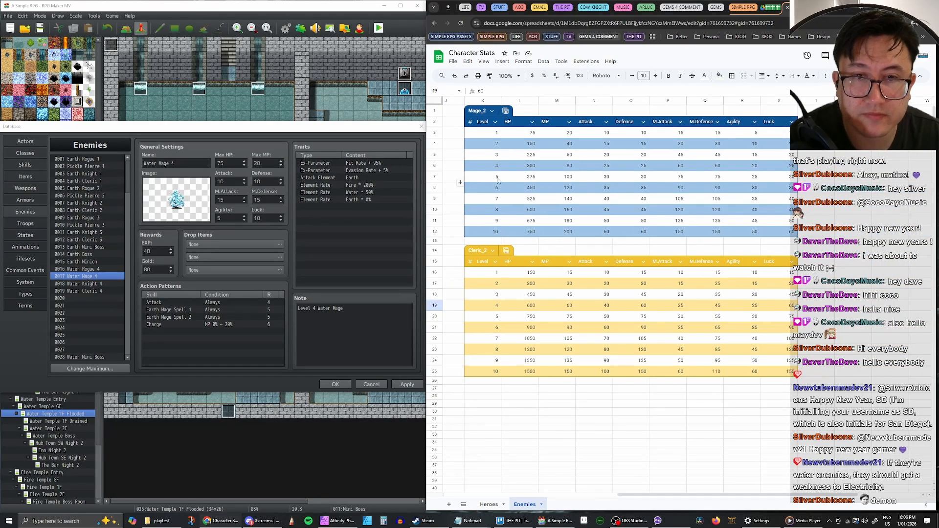
pyautogui.click(537, 168)
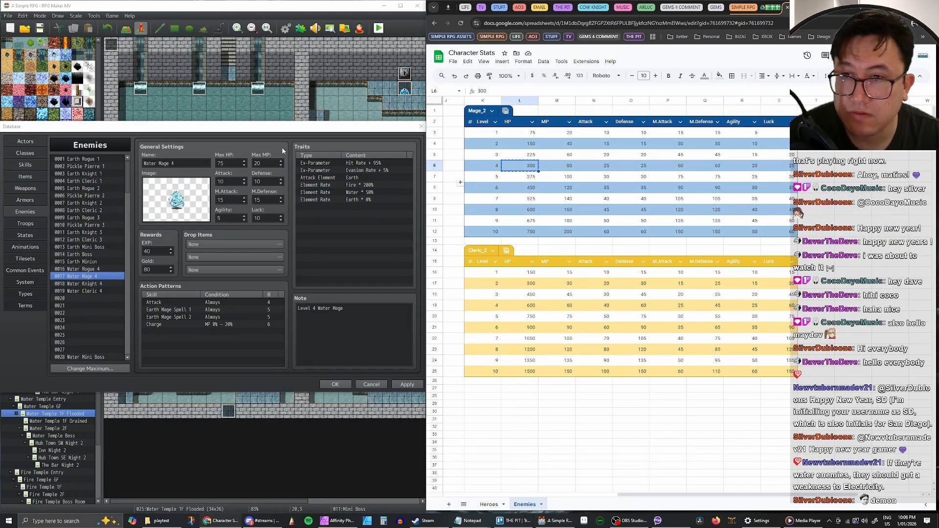
pyautogui.doubleClick(234, 165)
pyautogui.write('300')
pyautogui.click(558, 166)
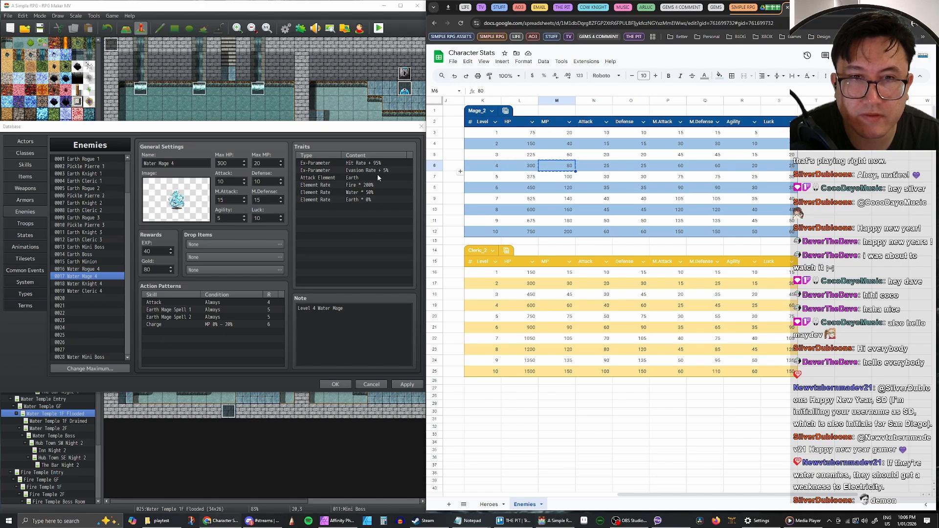
pyautogui.doubleClick(260, 164)
pyautogui.write('80')
# Set Water Mage 4's Attack and Defense to 25 each, following the level 4 row of the Mage_2 table.
pyautogui.click(612, 168)
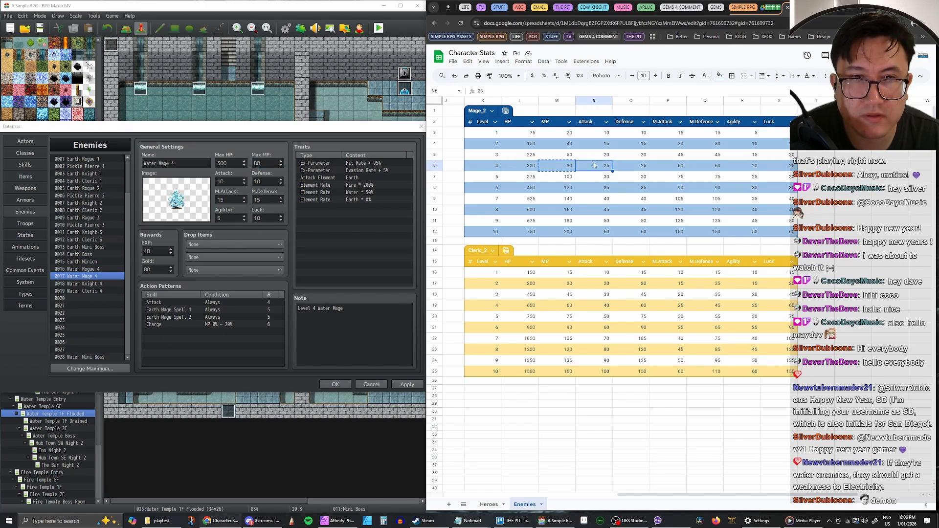
pyautogui.doubleClick(228, 182)
pyautogui.write('25')
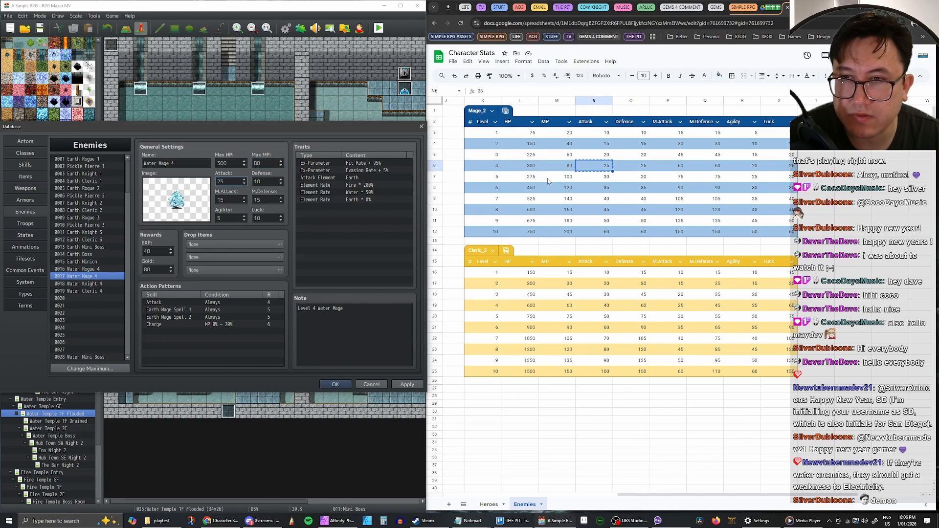
pyautogui.click(631, 167)
pyautogui.doubleClick(264, 182)
pyautogui.write('25')
# Set Water Mage 4's M.Attack and M.Defense to 60 each, using the level 4 mage values.
pyautogui.click(668, 166)
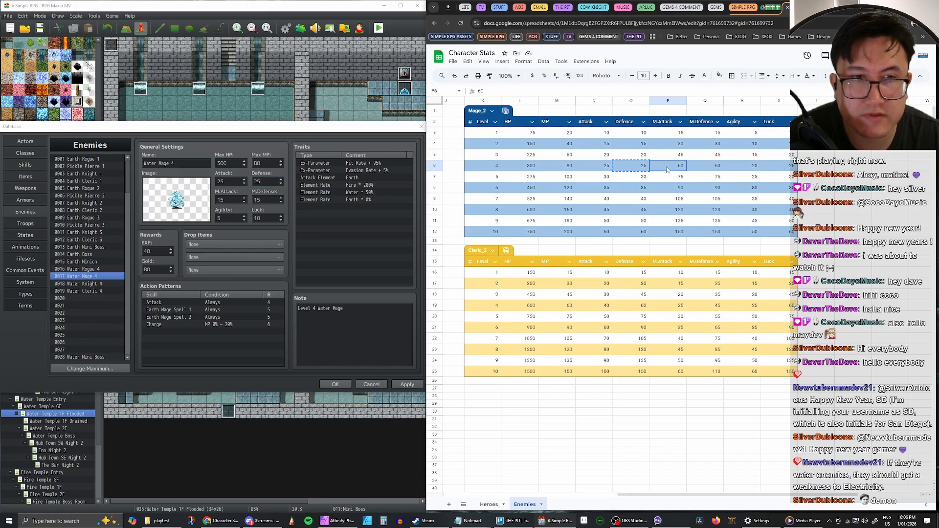
pyautogui.doubleClick(222, 199)
pyautogui.write('60')
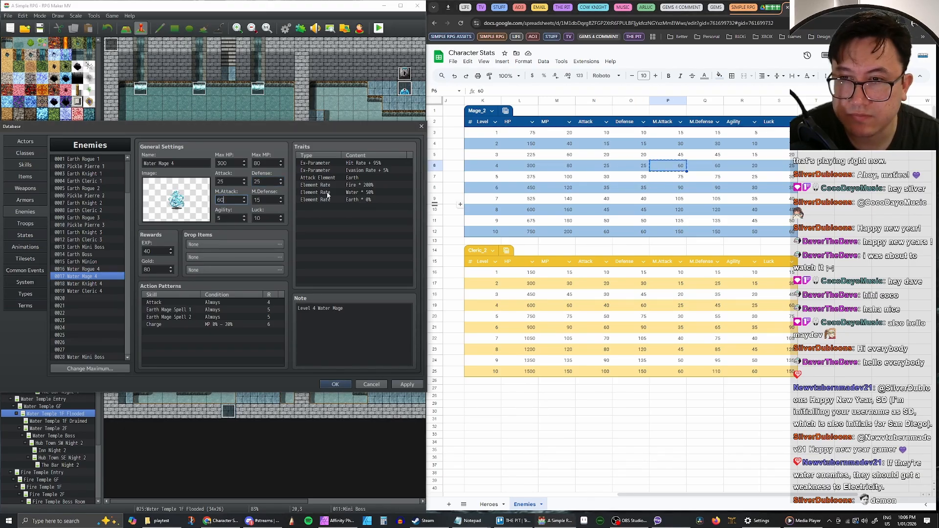
pyautogui.click(705, 166)
pyautogui.doubleClick(264, 200)
pyautogui.write('60')
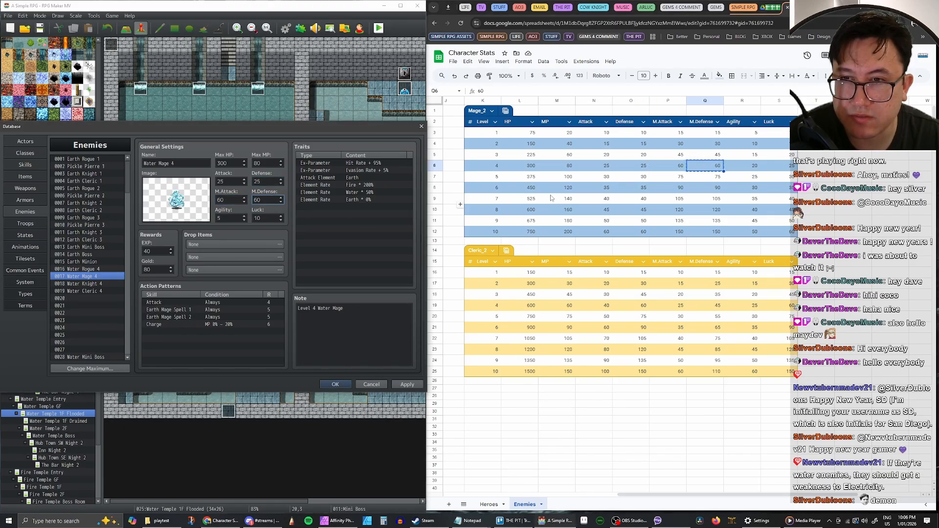
# Copy the level 4 mage's Agility of 20 and Luck of 25 into Water Mage 4 and apply the database changes.
pyautogui.click(755, 166)
pyautogui.hotkey('ctrl', 'c')
pyautogui.doubleClick(222, 219)
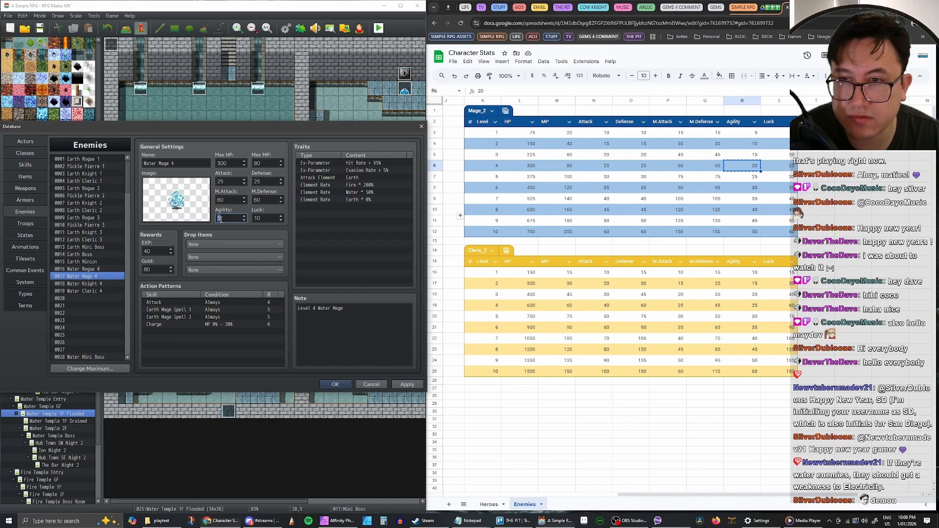
pyautogui.hotkey('ctrl', 'v')
pyautogui.click(778, 167)
pyautogui.hotkey('ctrl', 'c')
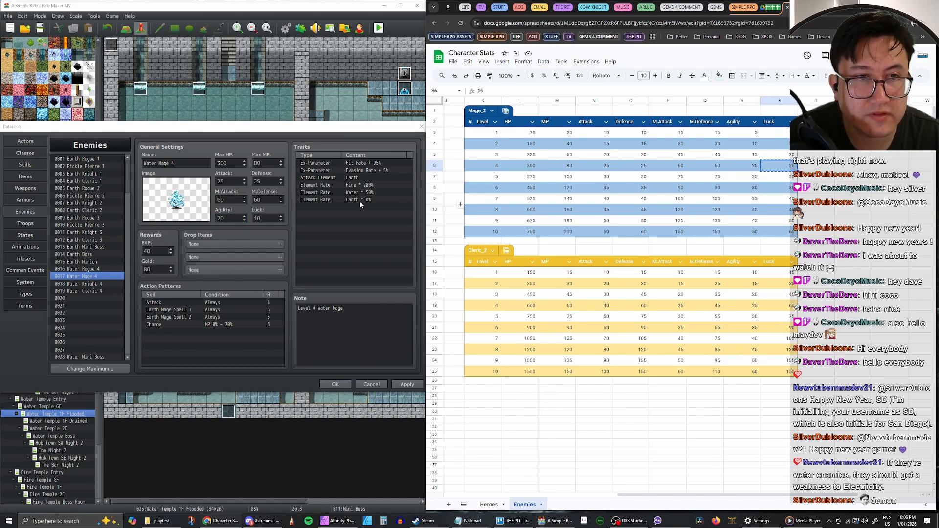
pyautogui.doubleClick(268, 218)
pyautogui.hotkey('ctrl', 'v')
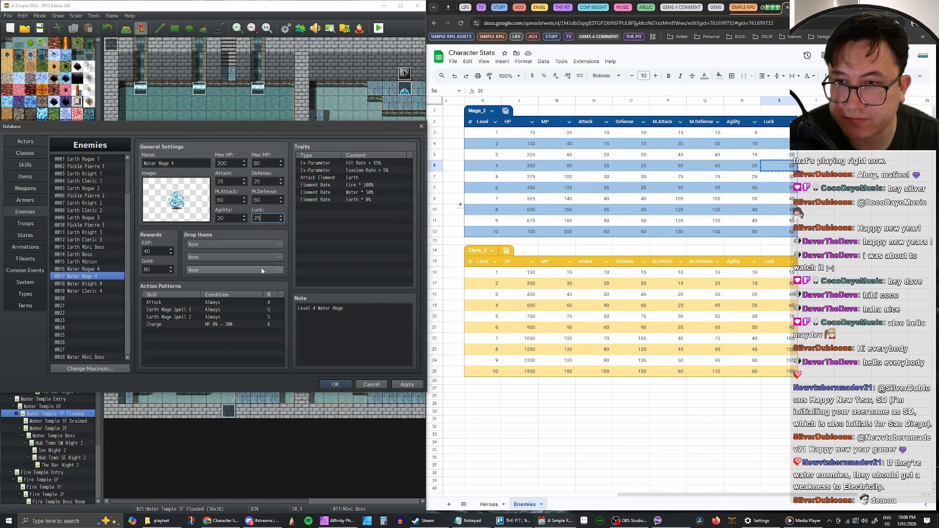
pyautogui.click(339, 259)
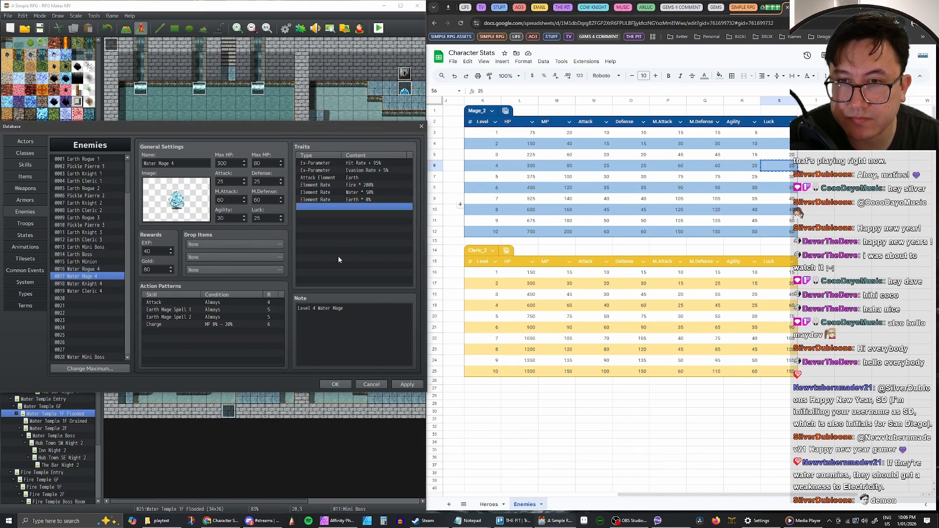
pyautogui.click(408, 384)
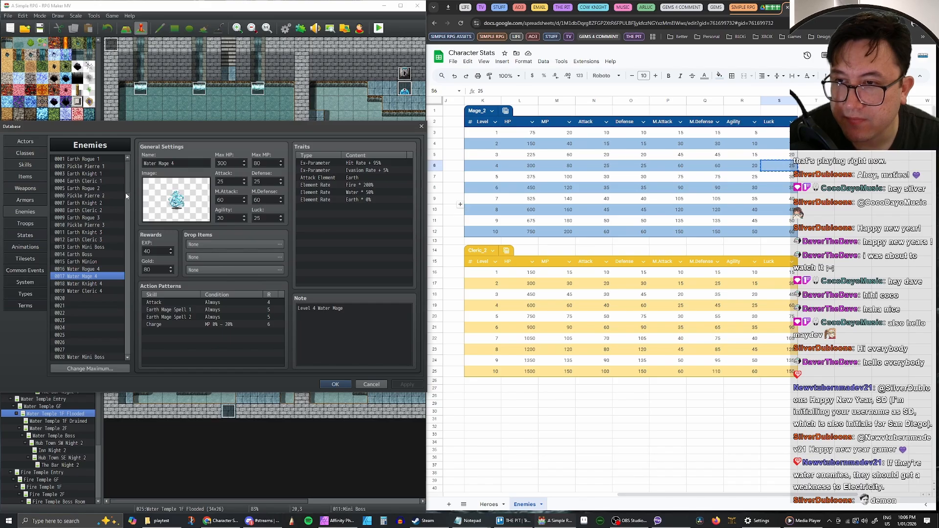
# Add Dispel Herb as the first drop item of Earth Rogue 1 with a probability of 1/3.
pyautogui.click(88, 160)
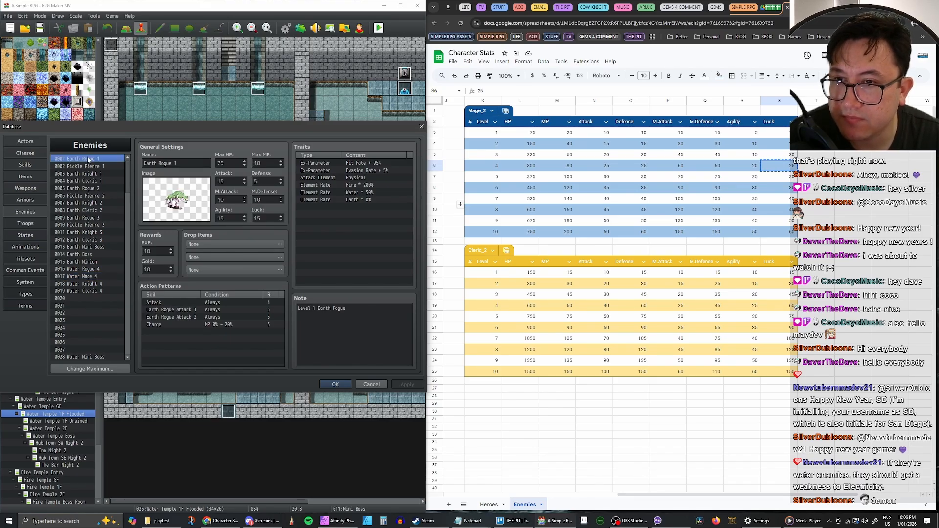
pyautogui.click(226, 244)
pyautogui.click(166, 240)
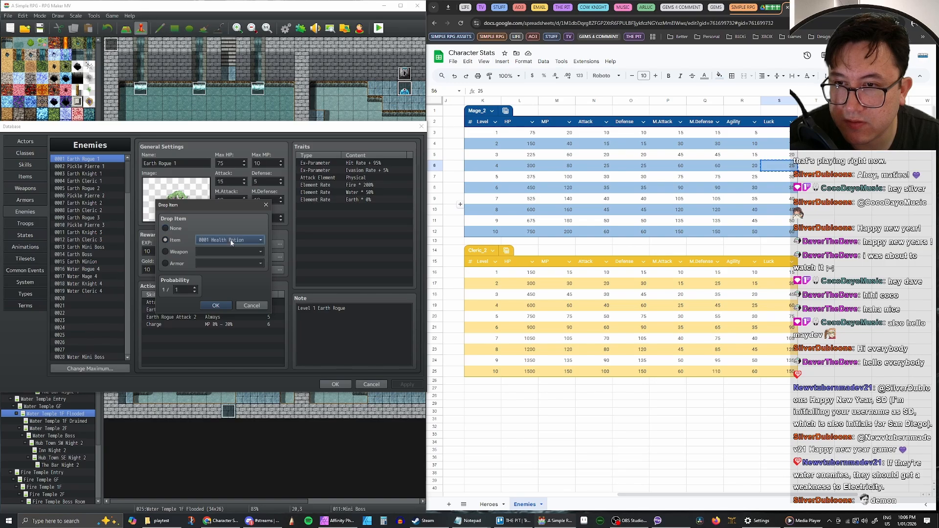
pyautogui.click(232, 240)
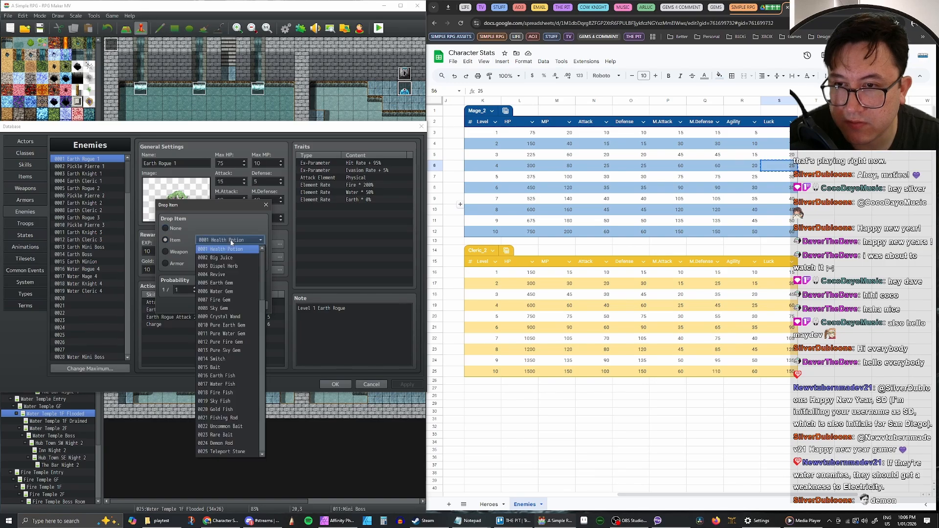
pyautogui.click(237, 267)
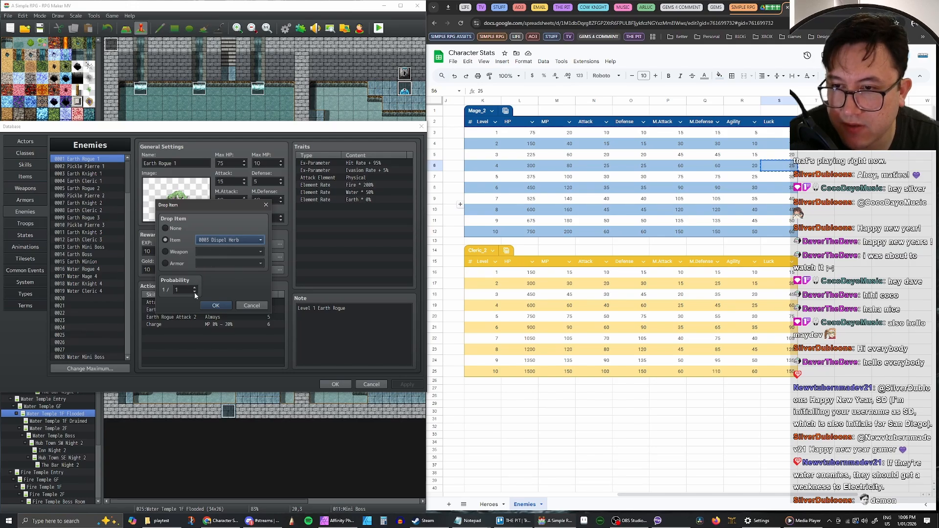
pyautogui.press('Tab')
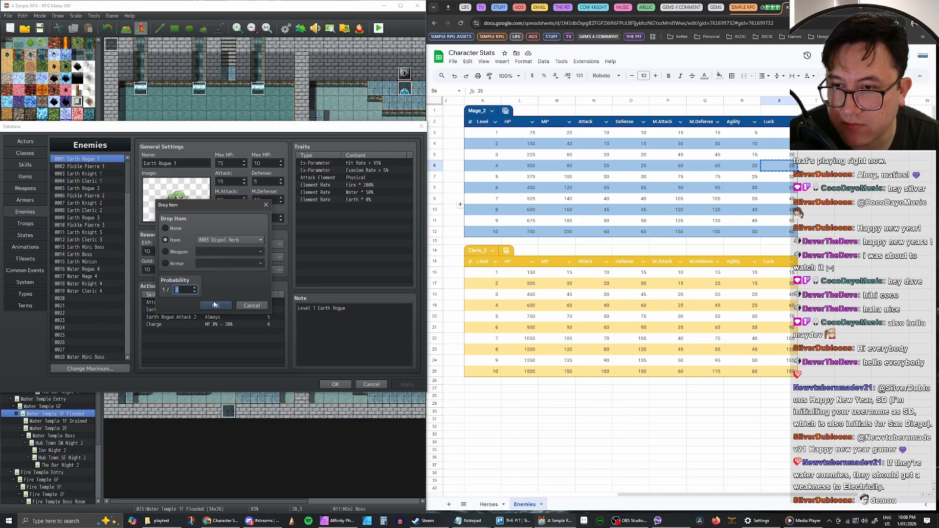
pyautogui.click(214, 305)
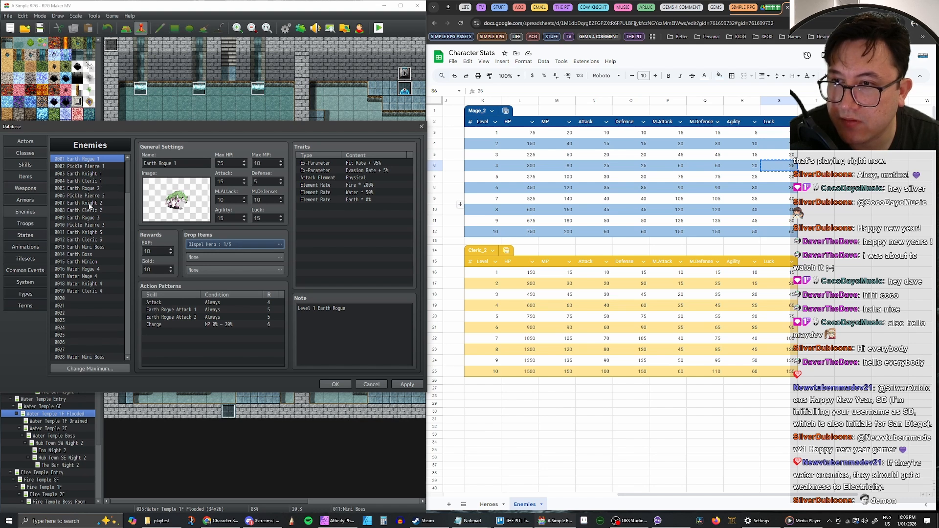
# Give Earth Rogue 2 a Dispel Herb drop in its first slot with a 1/3 probability.
pyautogui.click(83, 188)
pyautogui.doubleClick(200, 246)
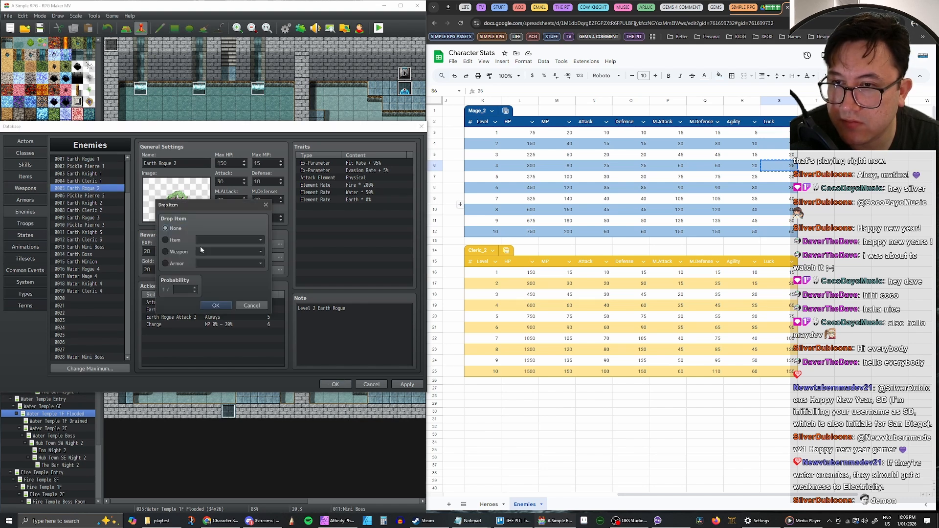
pyautogui.click(166, 239)
pyautogui.click(229, 240)
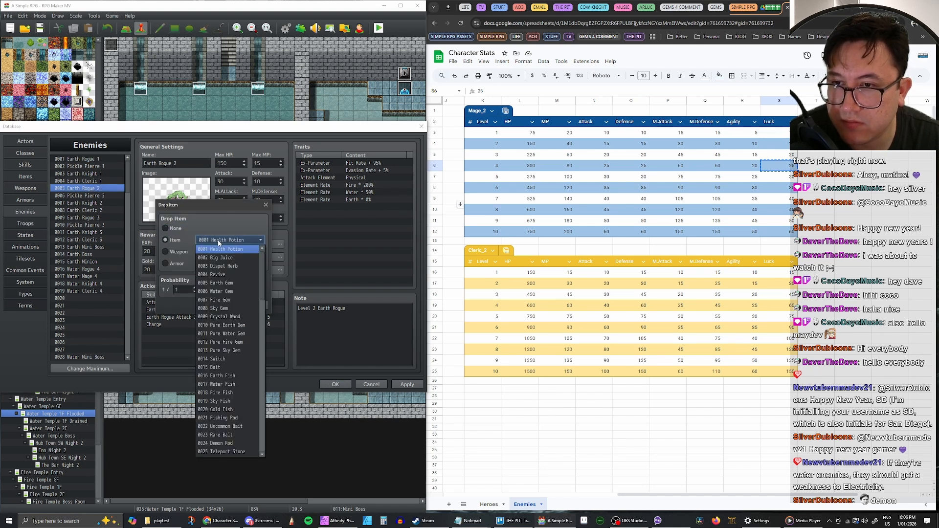
pyautogui.click(230, 266)
pyautogui.click(195, 288)
pyautogui.click(195, 288)
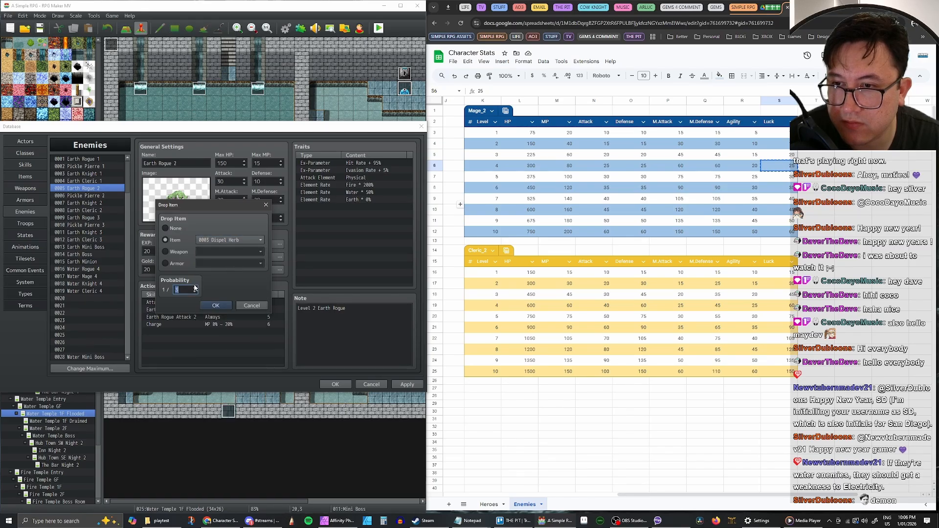
pyautogui.click(215, 306)
# Give Earth Rogue 3 a Dispel Herb drop in its first slot with a 1/3 probability.
pyautogui.click(91, 219)
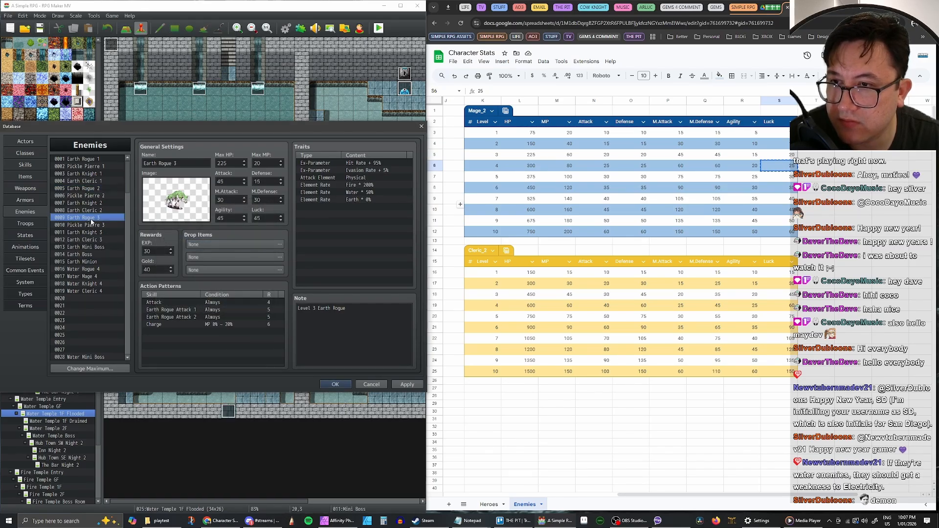
pyautogui.doubleClick(201, 245)
pyautogui.click(166, 241)
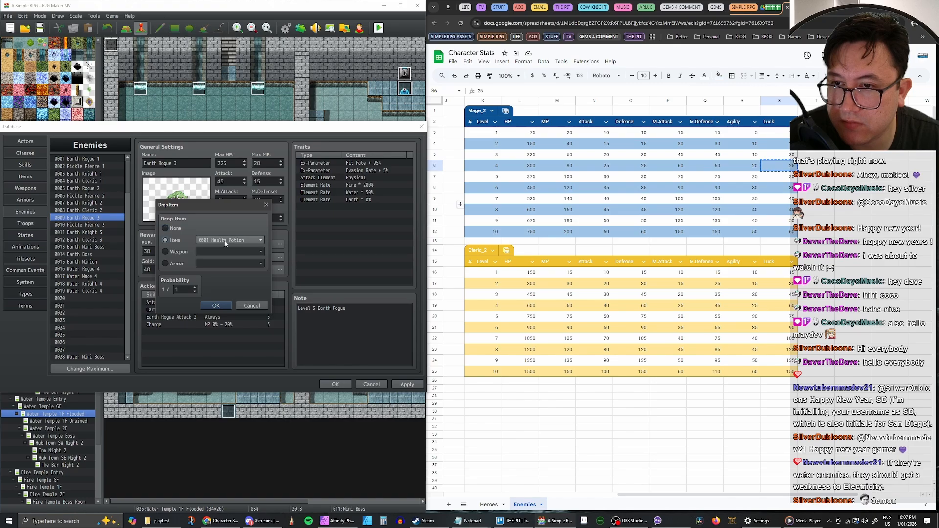
pyautogui.click(228, 240)
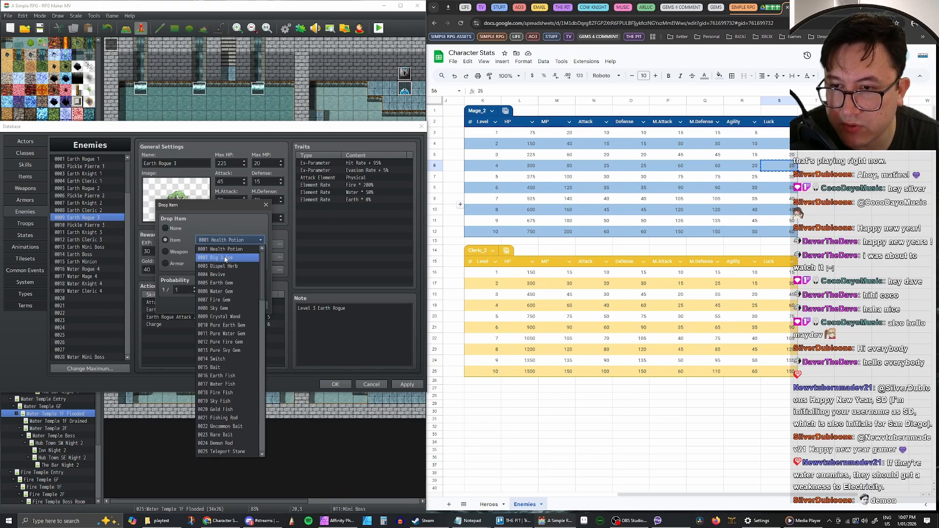
pyautogui.click(222, 267)
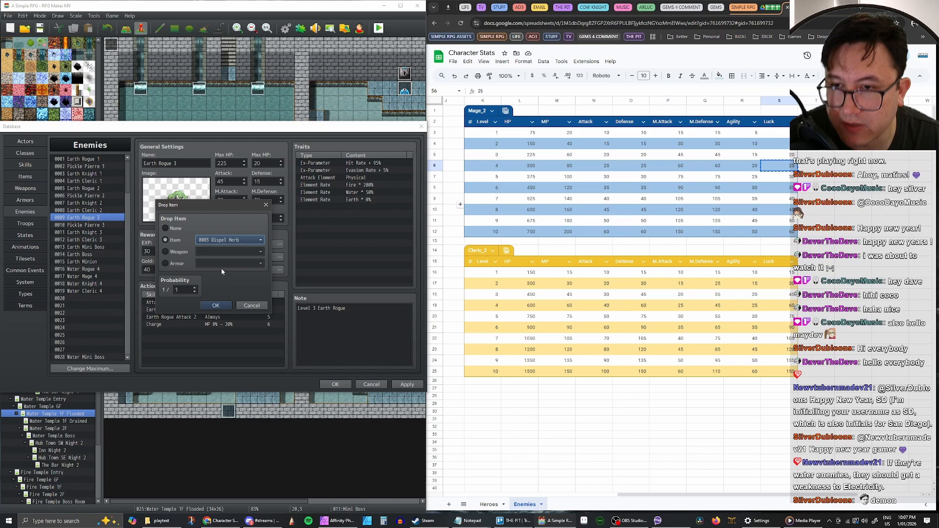
pyautogui.click(194, 287)
pyautogui.click(194, 288)
pyautogui.click(208, 304)
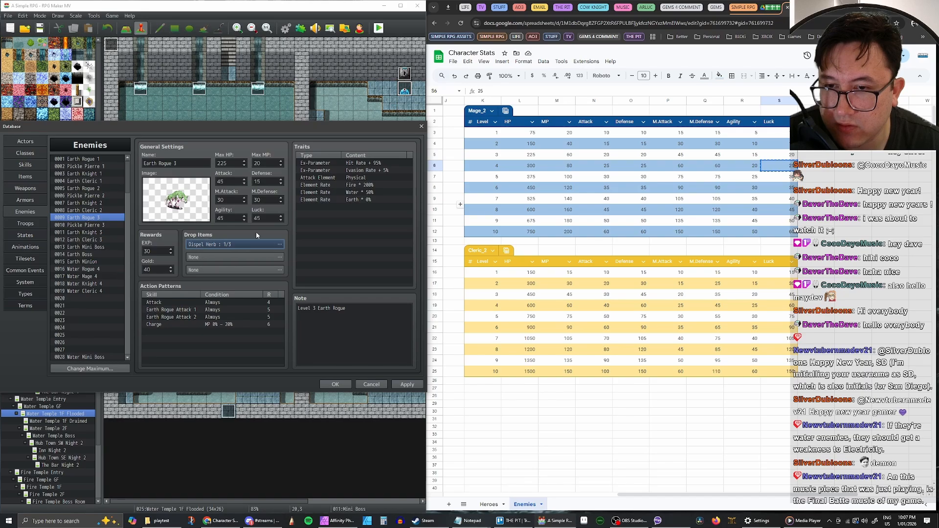
# Apply the Earth Rogue drop changes and check the drop items of Water Rogue 4, Pickle Pierre 3 and Earth Mini Boss.
pyautogui.click(407, 385)
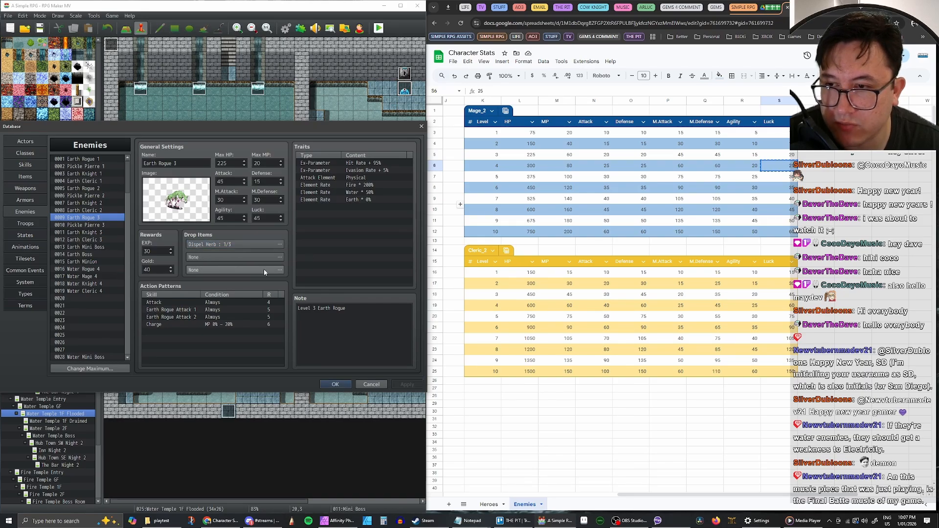
pyautogui.click(100, 269)
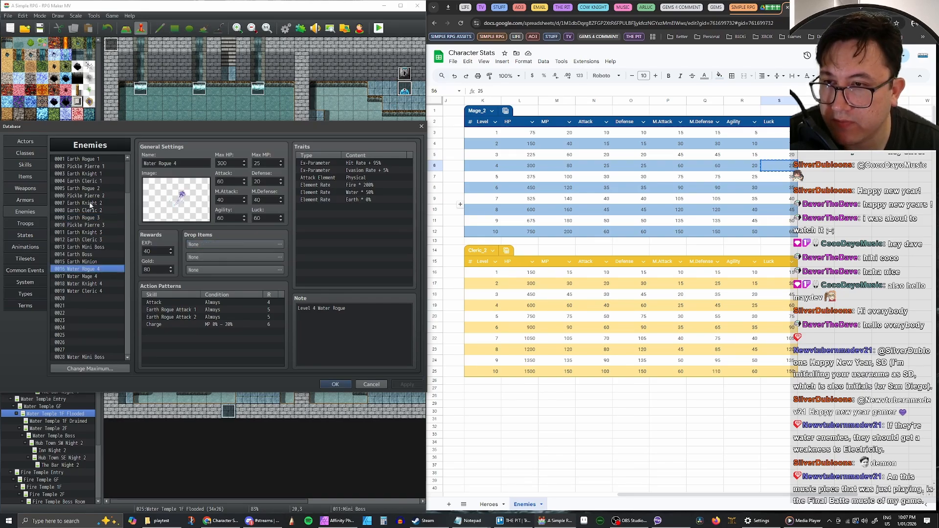
pyautogui.click(92, 217)
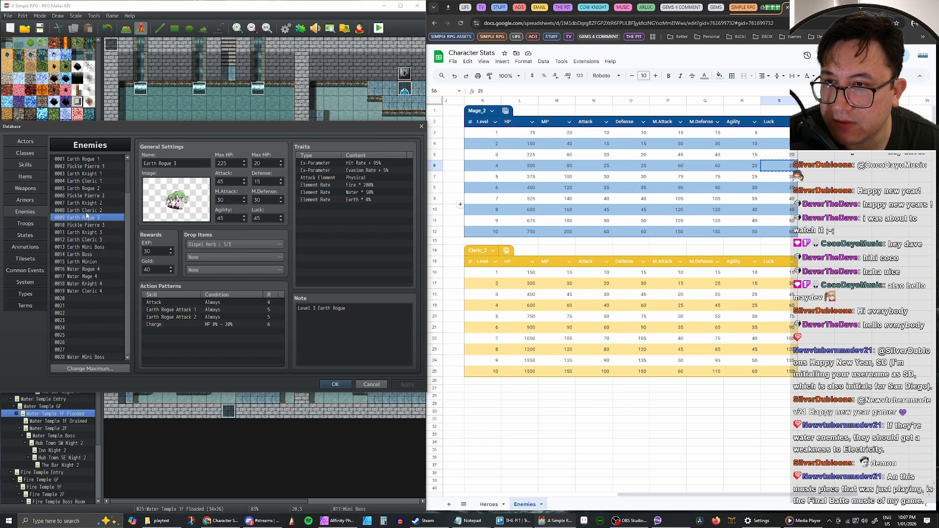
pyautogui.click(91, 225)
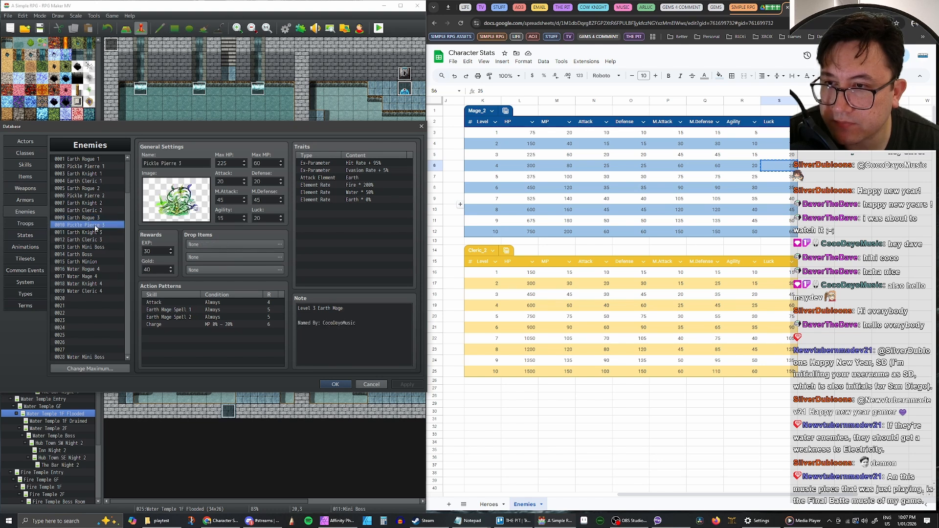
pyautogui.click(88, 247)
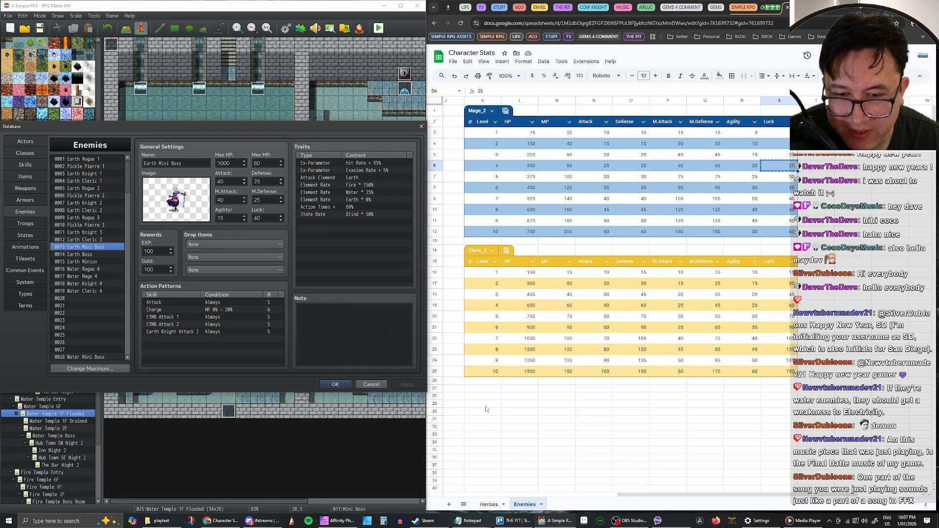
pyautogui.click(571, 512)
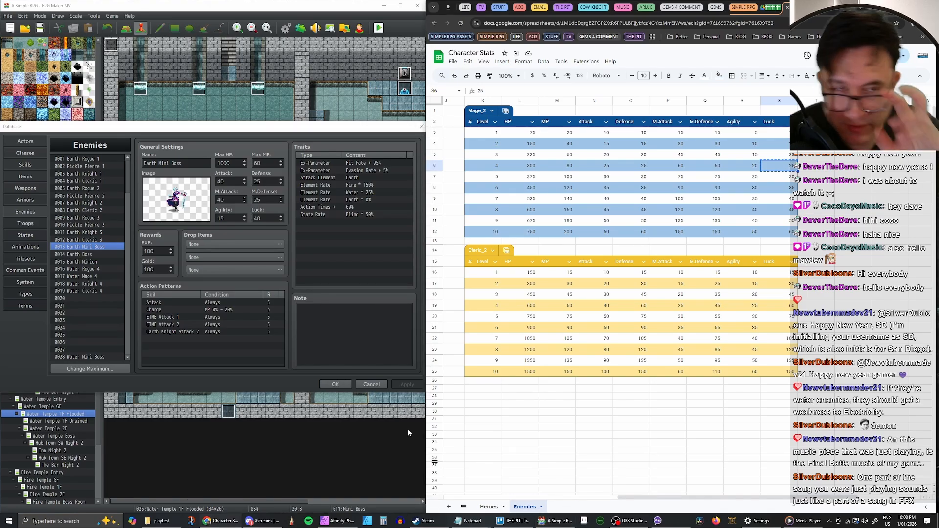
pyautogui.click(85, 258)
pyautogui.press('Up')
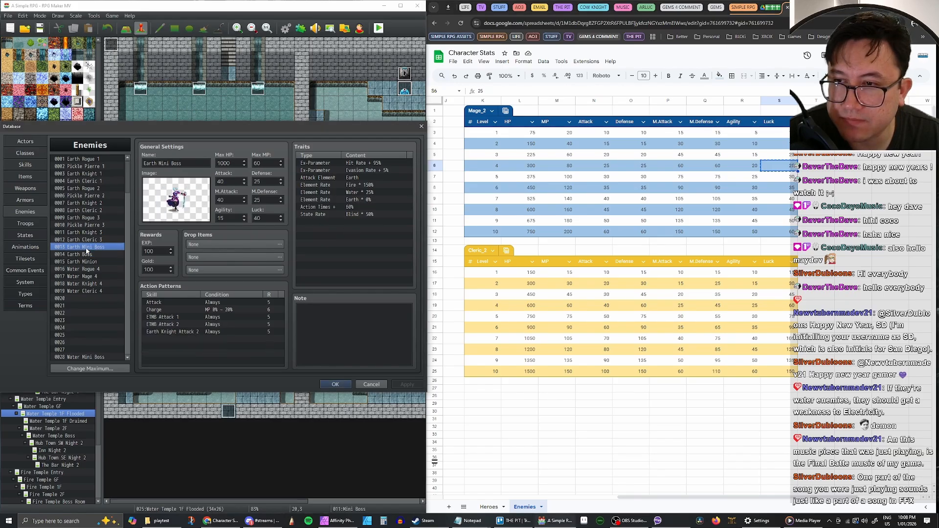
# Add Big Juice as the first drop item of Pickle Pierre 1 with a probability of 1/3.
pyautogui.click(86, 160)
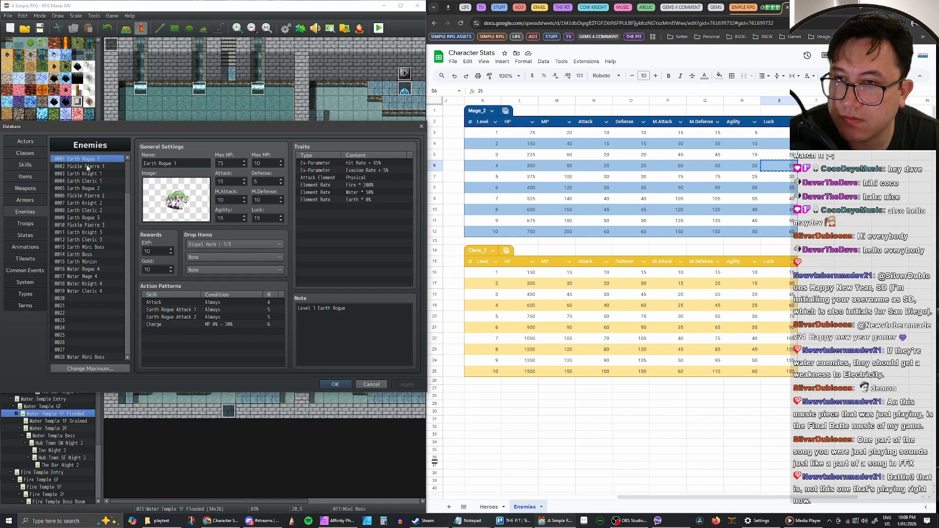
pyautogui.click(88, 167)
pyautogui.click(89, 174)
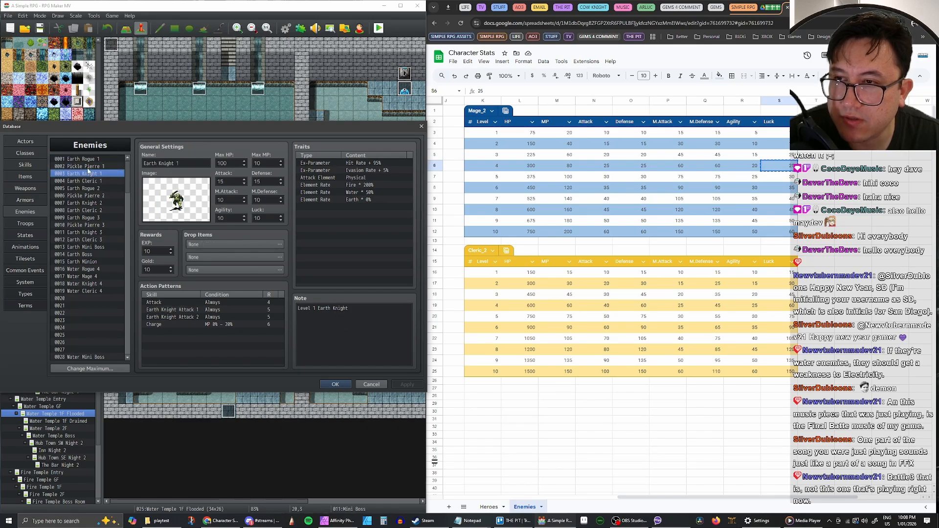
pyautogui.click(89, 167)
pyautogui.click(210, 246)
pyautogui.click(165, 240)
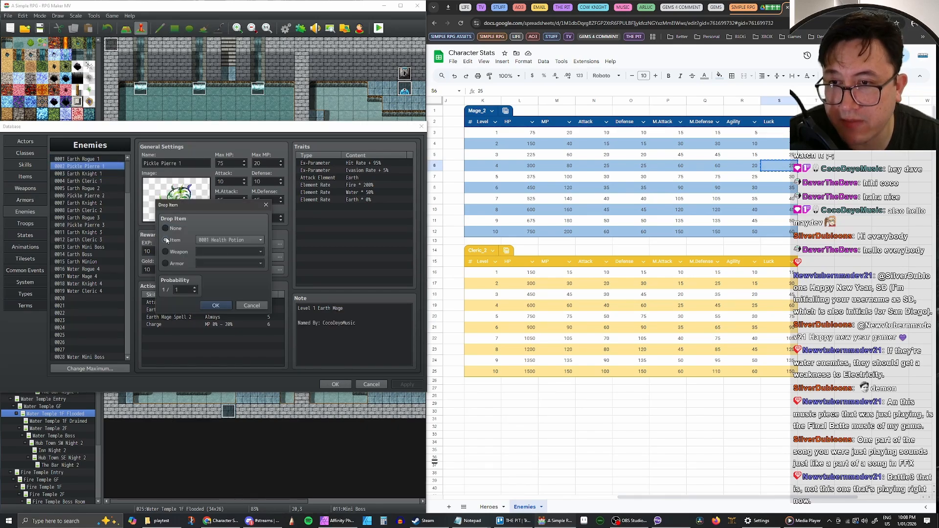
pyautogui.click(230, 239)
pyautogui.click(225, 258)
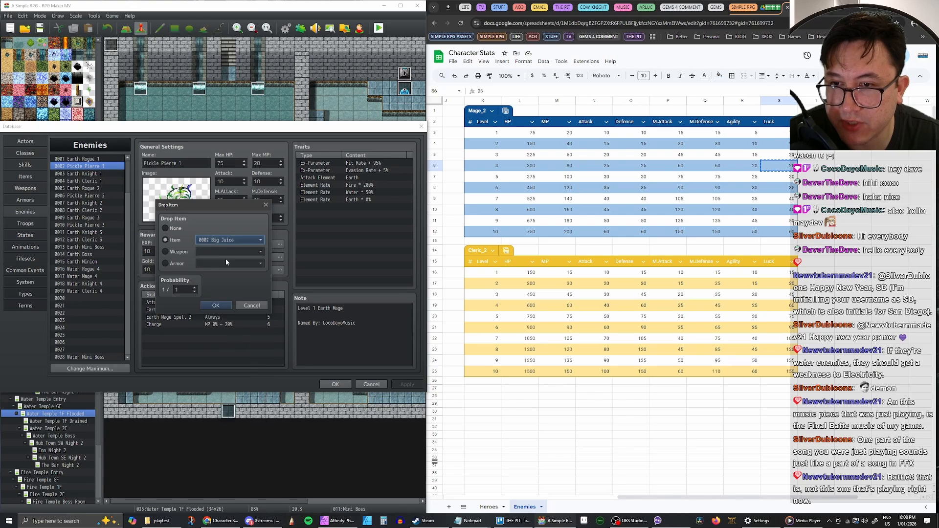
pyautogui.click(195, 288)
pyautogui.click(196, 288)
pyautogui.click(216, 305)
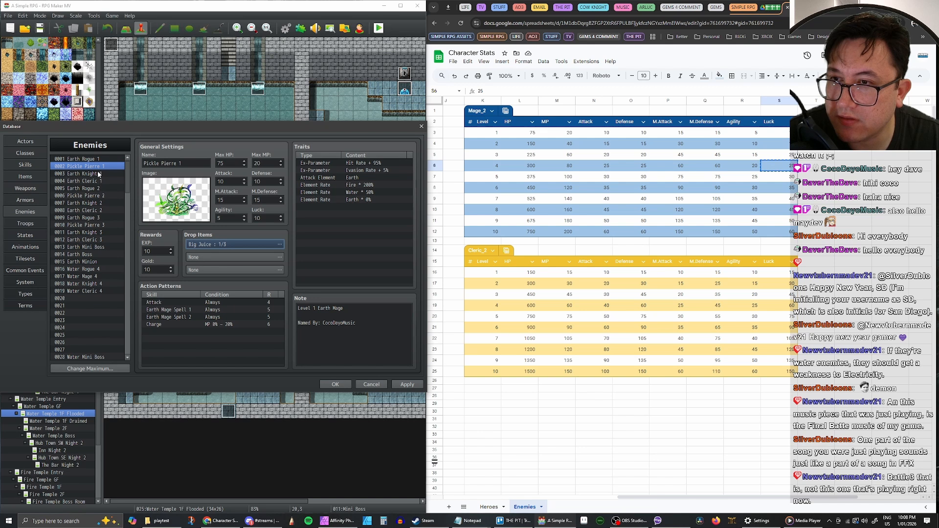
# Give Pickle Pierre 2 a Big Juice drop in its first slot with a 1/3 probability.
pyautogui.click(97, 195)
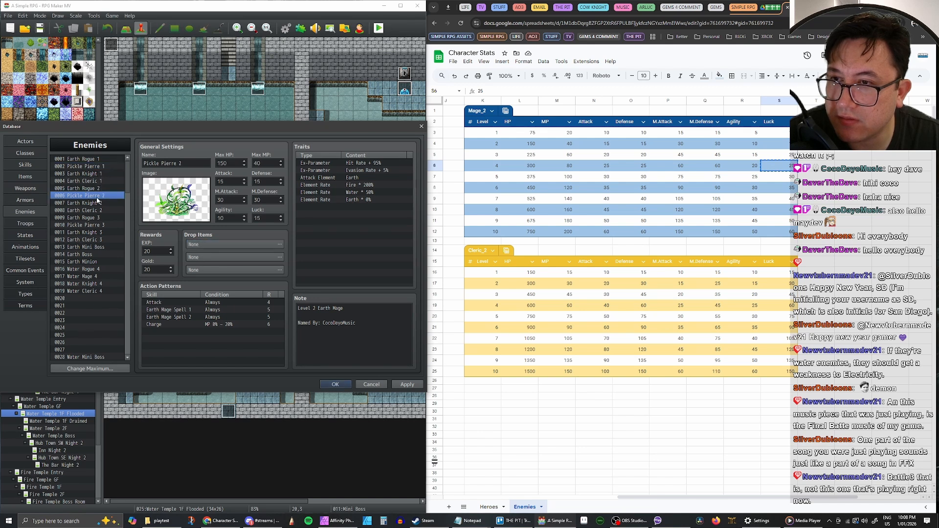
pyautogui.doubleClick(198, 244)
pyautogui.click(165, 239)
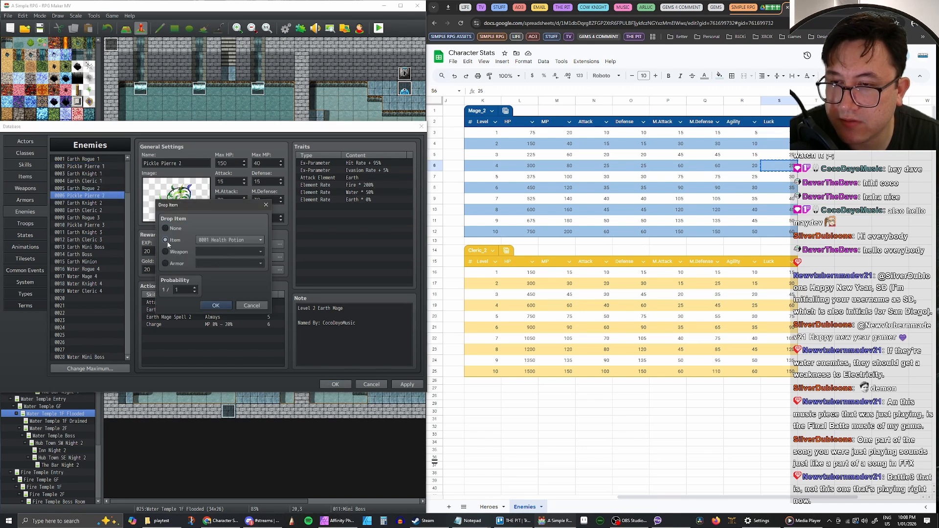
pyautogui.click(225, 240)
pyautogui.click(220, 259)
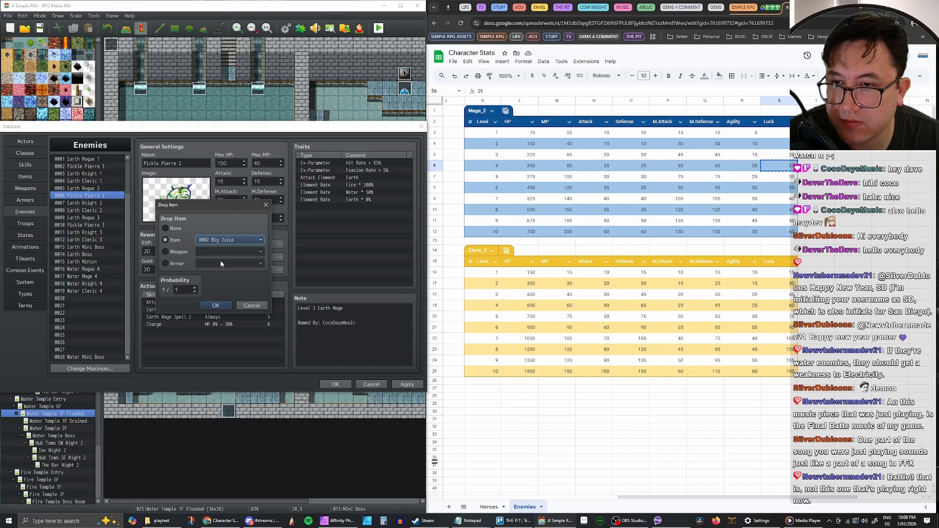
pyautogui.click(194, 288)
pyautogui.click(194, 287)
pyautogui.click(215, 305)
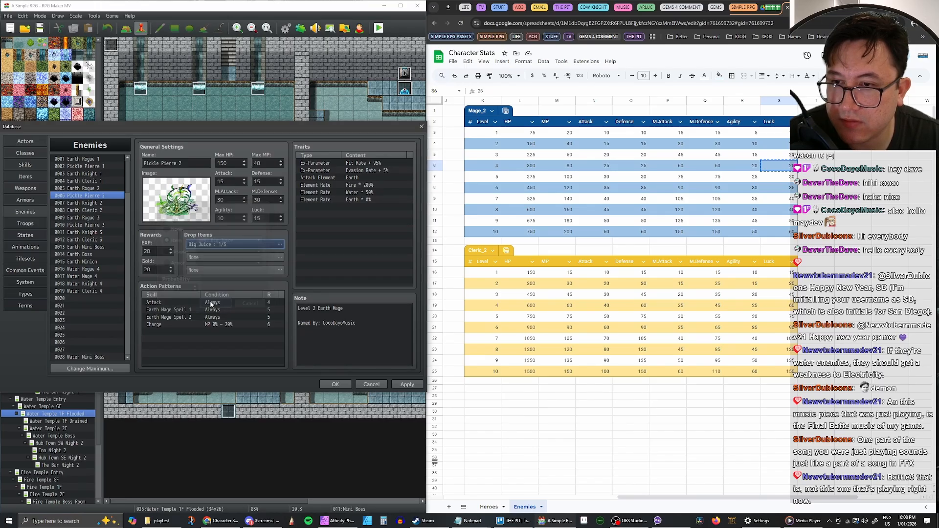
# Give Pickle Pierre 3 a Big Juice drop in its first slot with a 1/3 probability and apply the database changes.
pyautogui.click(89, 225)
pyautogui.doubleClick(191, 247)
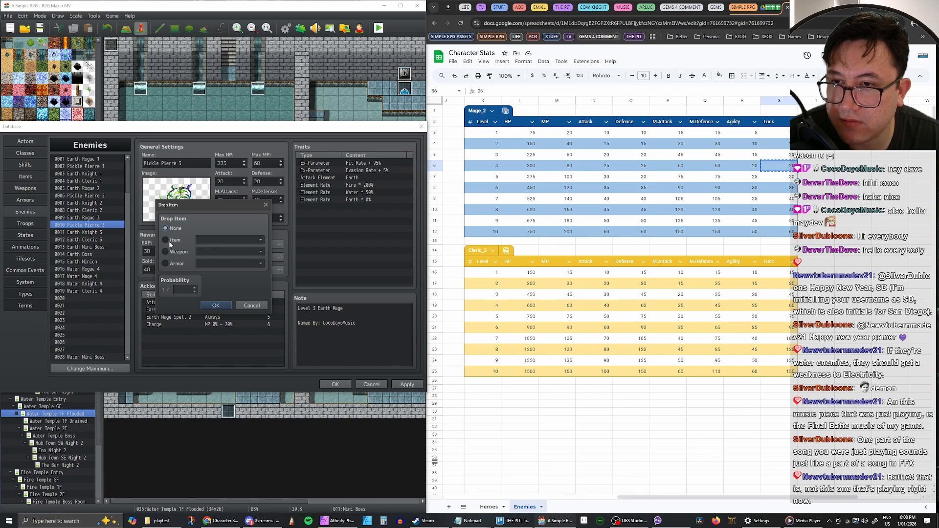
pyautogui.click(165, 240)
pyautogui.click(224, 240)
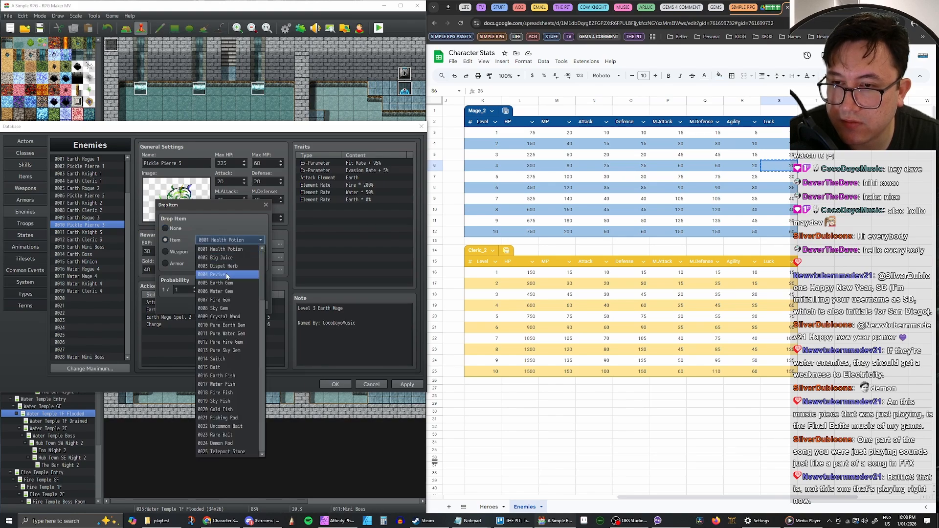
pyautogui.click(231, 258)
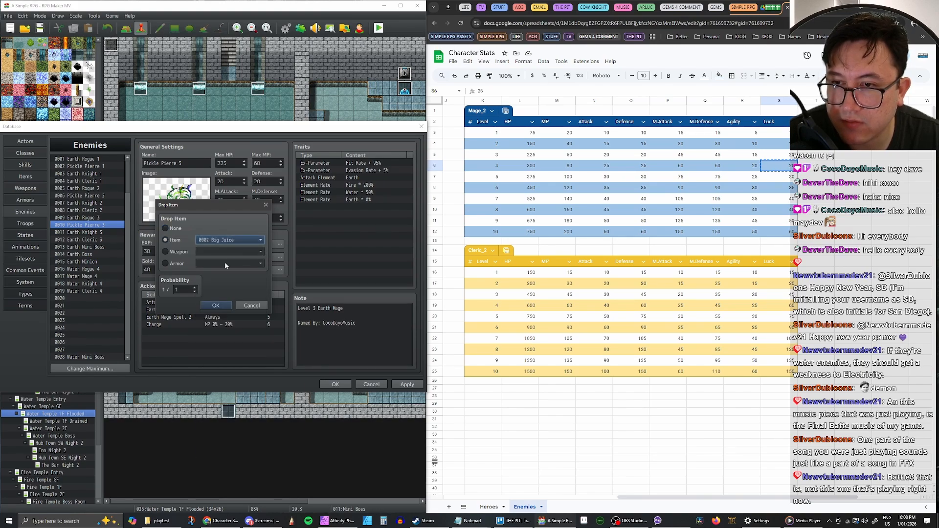
pyautogui.click(194, 288)
pyautogui.click(195, 288)
pyautogui.click(216, 305)
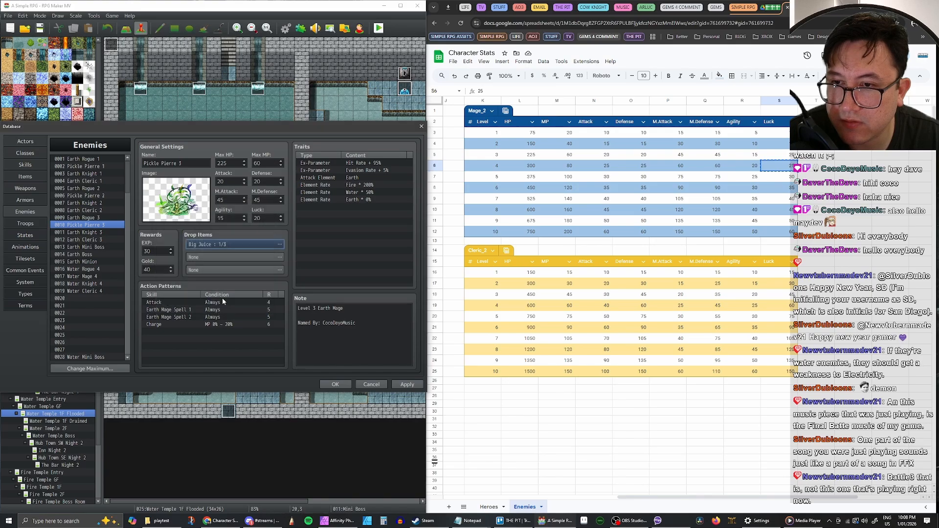
pyautogui.click(406, 385)
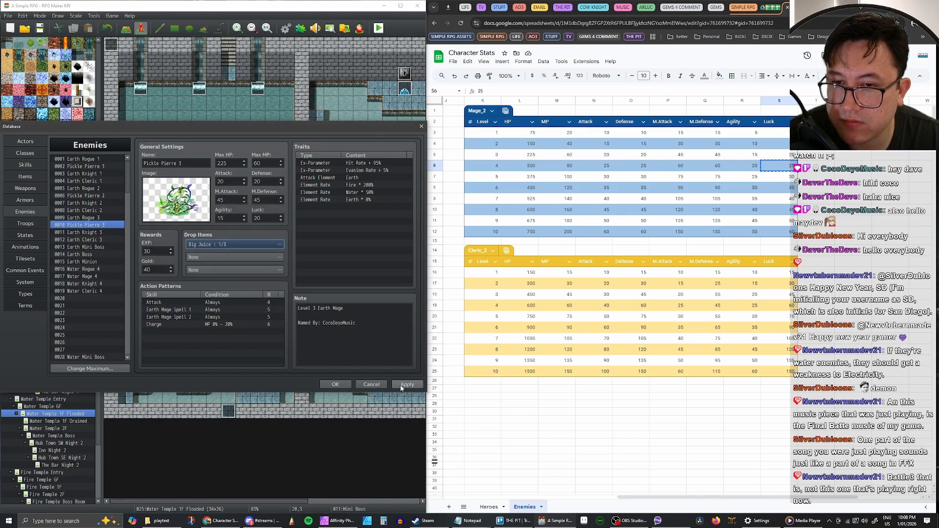
# Add Dispel Herb as the second drop item of Earth Rogue 1 with a probability of 1/2.
pyautogui.click(87, 160)
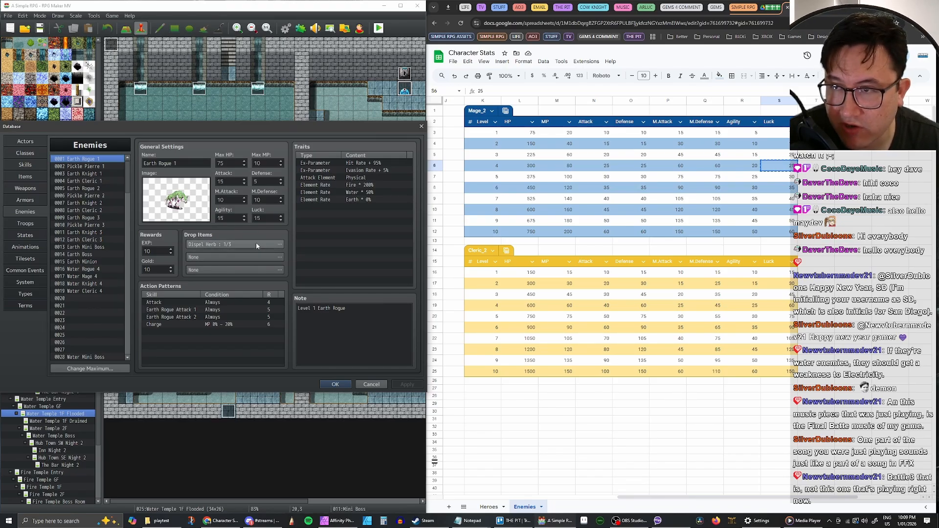
pyautogui.doubleClick(232, 258)
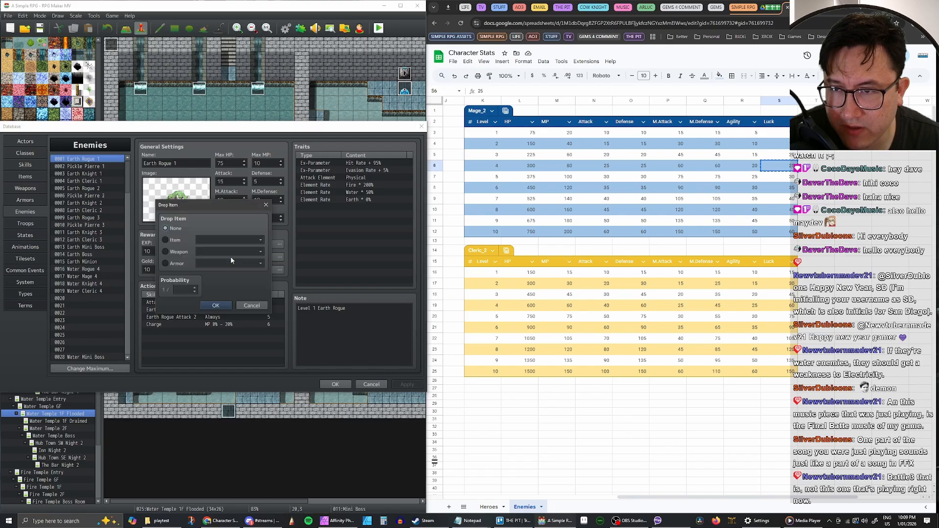
pyautogui.click(166, 240)
pyautogui.click(229, 239)
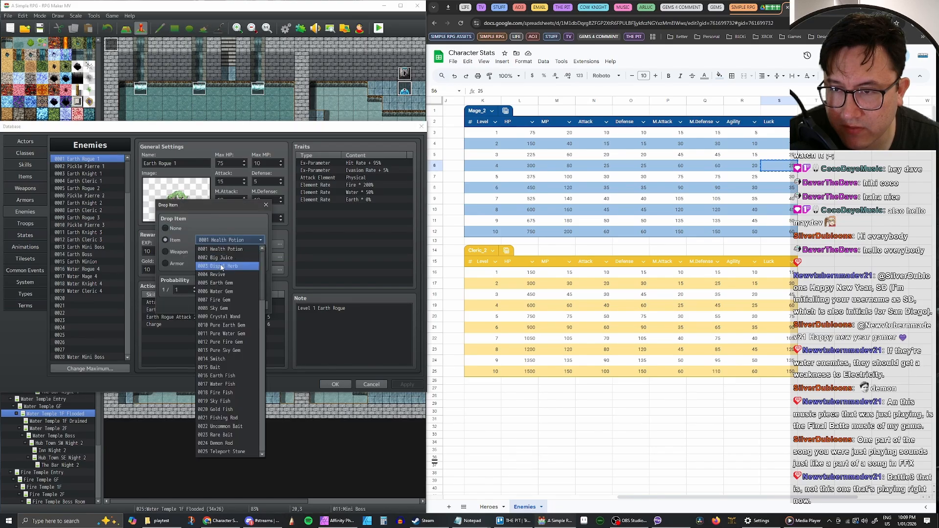
pyautogui.click(224, 263)
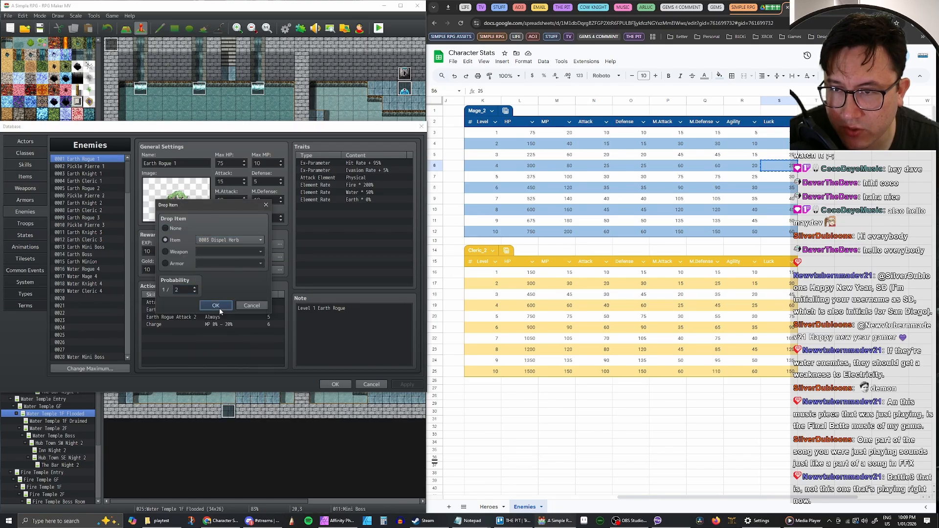
pyautogui.click(215, 306)
# Add Dispel Herb as Earth Rogue 1's third drop item with a probability of 1/1 and apply the changes.
pyautogui.doubleClick(203, 270)
pyautogui.click(165, 239)
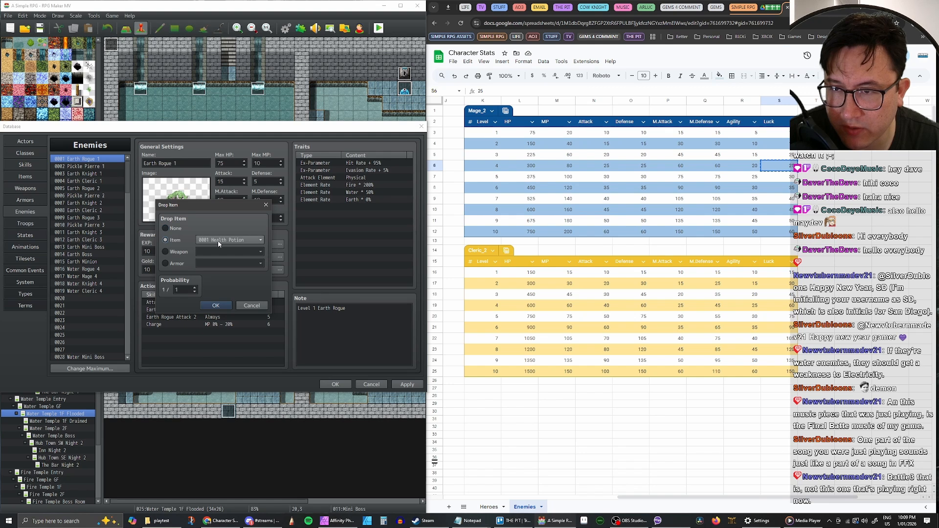
pyautogui.click(229, 240)
pyautogui.click(223, 266)
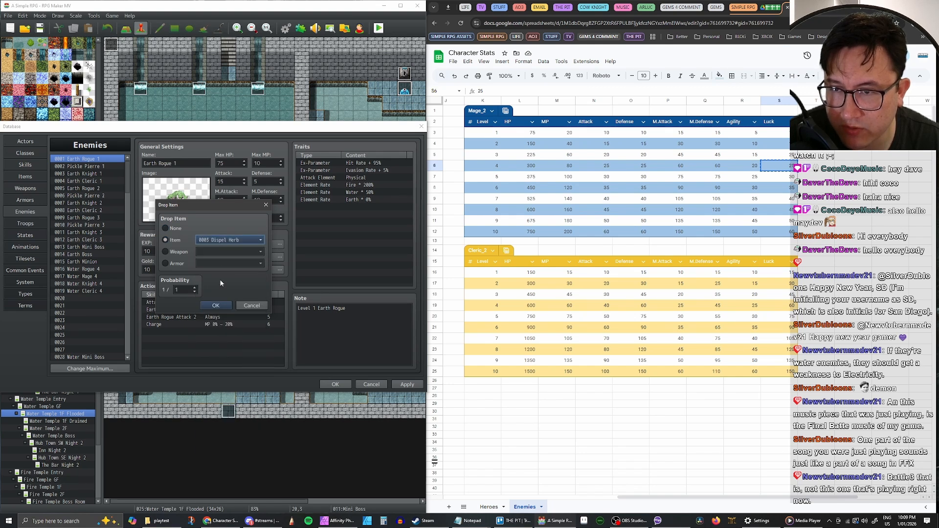
pyautogui.click(215, 306)
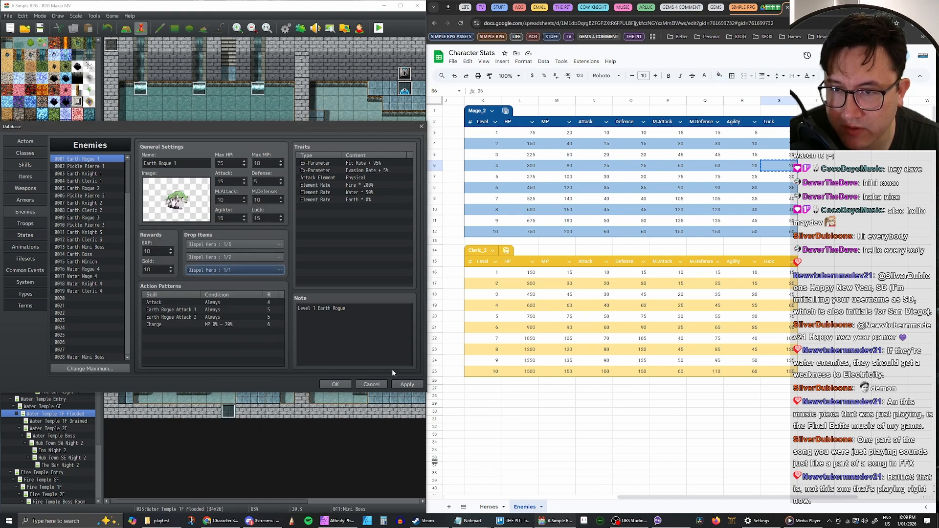
pyautogui.click(416, 385)
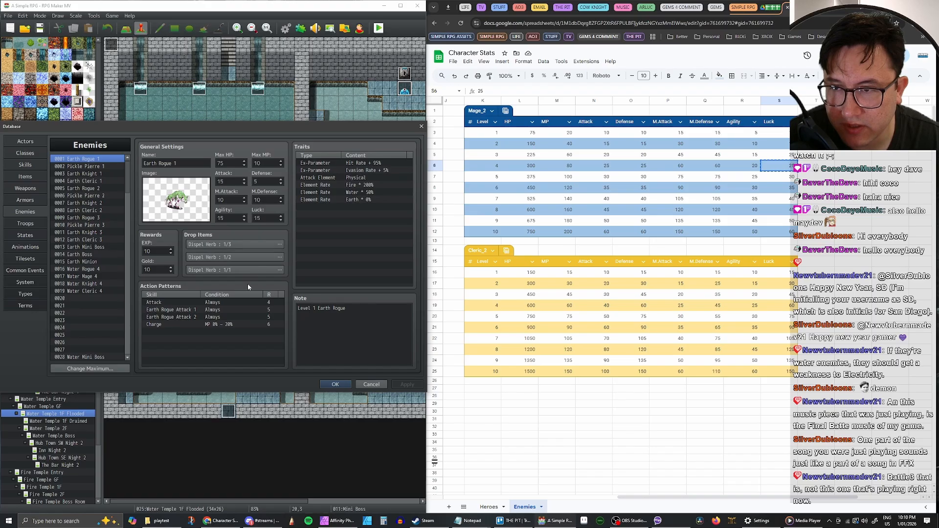
# Set Earth Rogue 1's three Dispel Herb drop probabilities to 1/4, 1/3 and 1/2 in slot order and apply the changes.
pyautogui.doubleClick(234, 242)
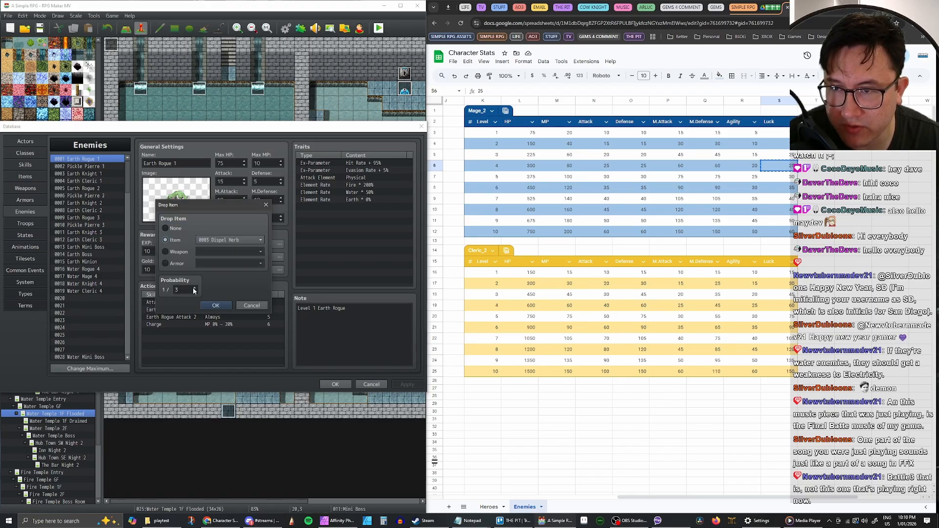
pyautogui.click(194, 289)
pyautogui.click(215, 305)
pyautogui.click(235, 259)
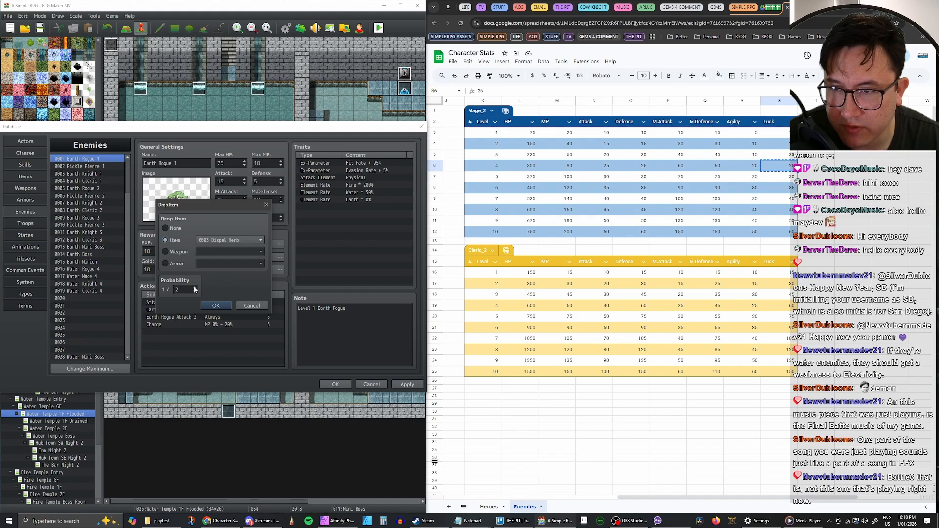
pyautogui.click(194, 289)
pyautogui.click(216, 306)
pyautogui.click(245, 272)
pyautogui.click(196, 289)
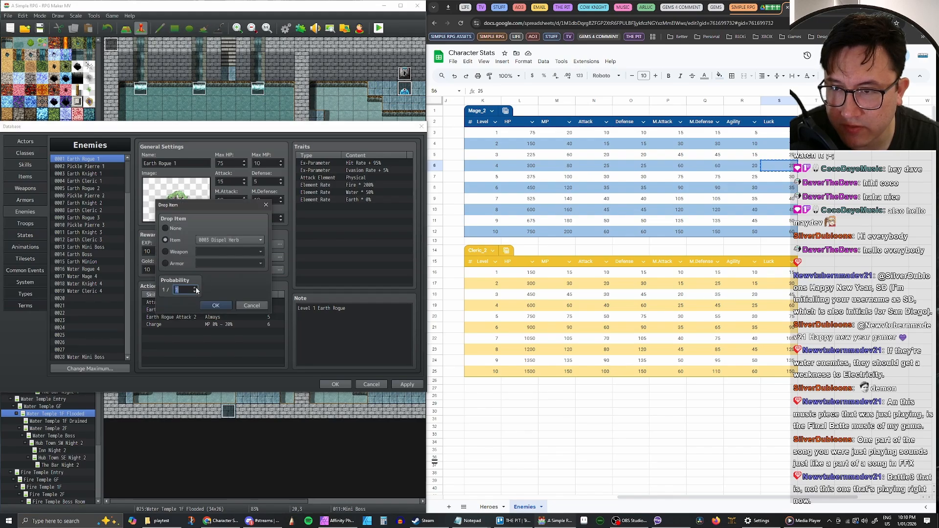
pyautogui.click(196, 288)
pyautogui.click(215, 306)
pyautogui.click(398, 384)
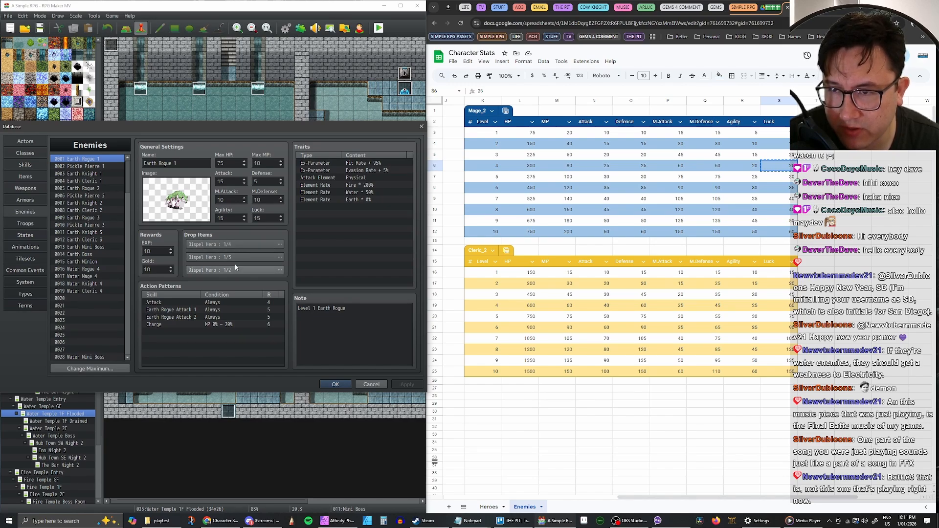
# Set the probability of Pickle Pierre 1's first Big Juice drop to 1/4.
pyautogui.click(89, 167)
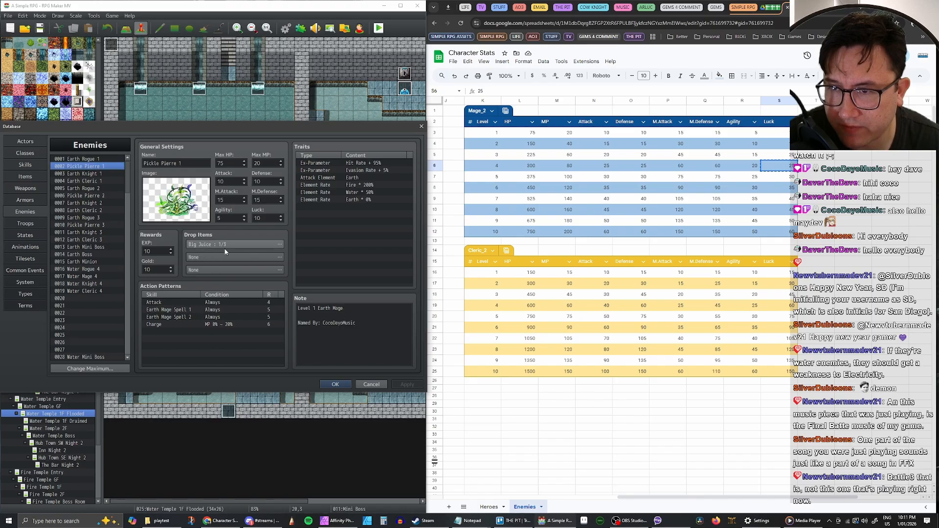
pyautogui.doubleClick(226, 244)
pyautogui.click(210, 305)
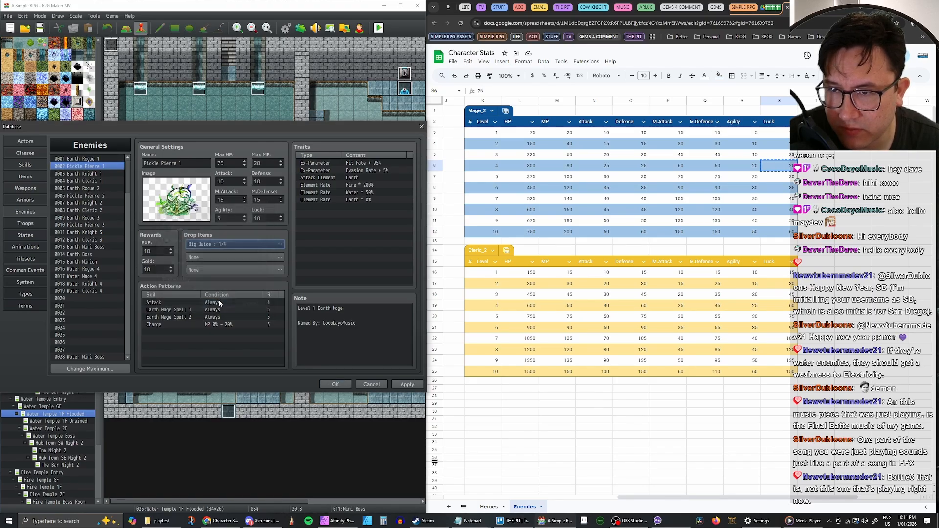
# Add Big Juice as Pickle Pierre 1's second drop item with a probability of 1/3.
pyautogui.click(228, 258)
pyautogui.click(186, 240)
pyautogui.click(213, 241)
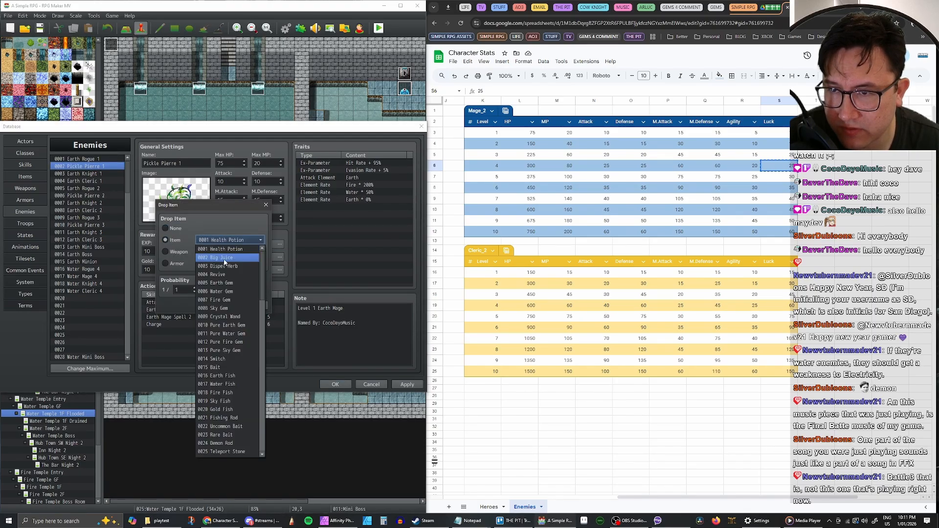
pyautogui.click(228, 267)
pyautogui.click(194, 287)
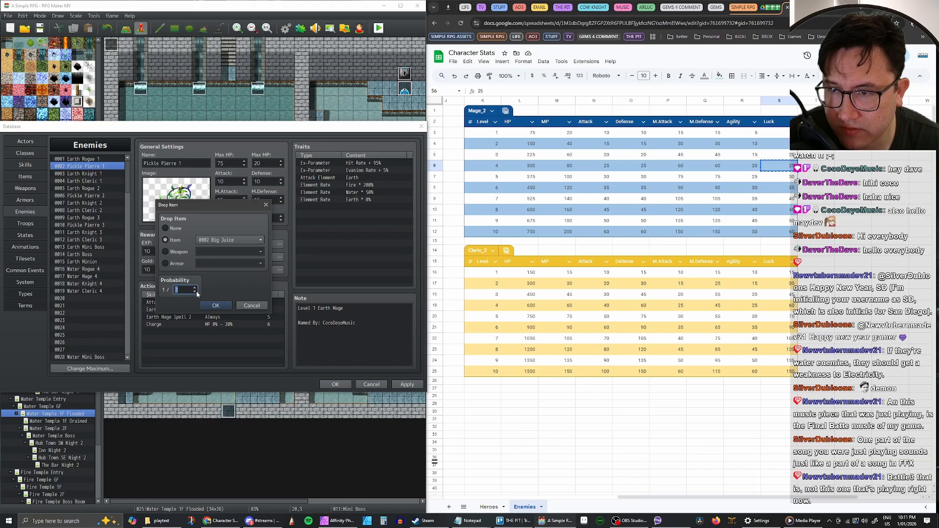
pyautogui.click(216, 305)
# Add Big Juice as Pickle Pierre 1's third drop item with a probability of 1/2, then apply the changes and close the database.
pyautogui.doubleClick(229, 270)
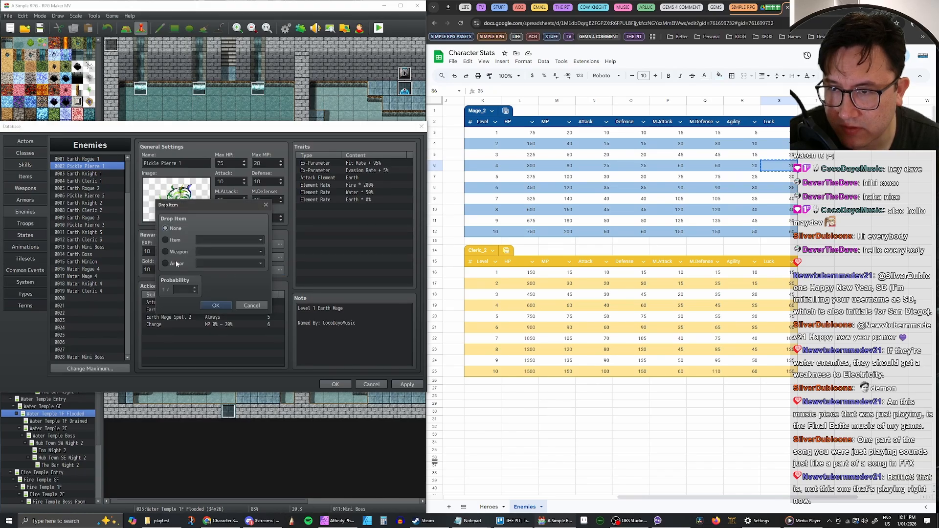
pyautogui.click(166, 240)
pyautogui.click(229, 240)
pyautogui.click(223, 263)
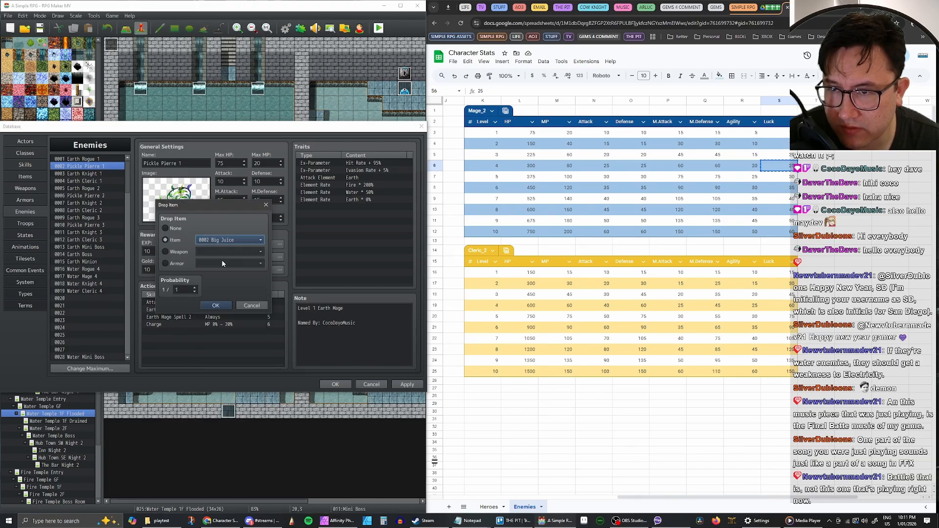
pyautogui.click(195, 287)
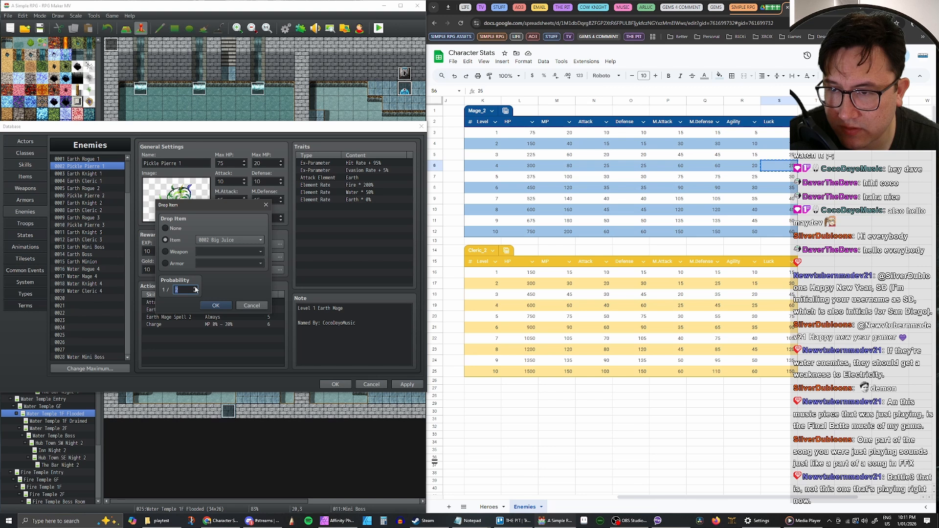
pyautogui.click(216, 305)
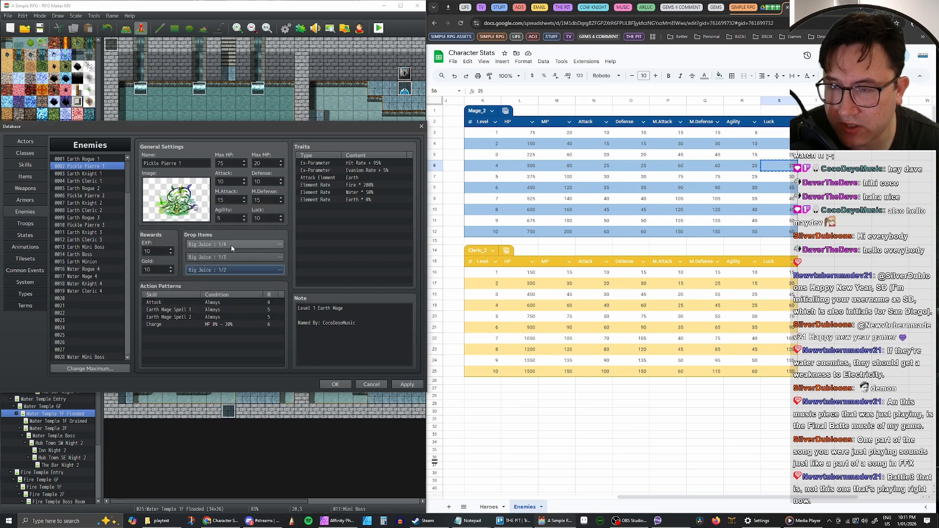
pyautogui.click(407, 385)
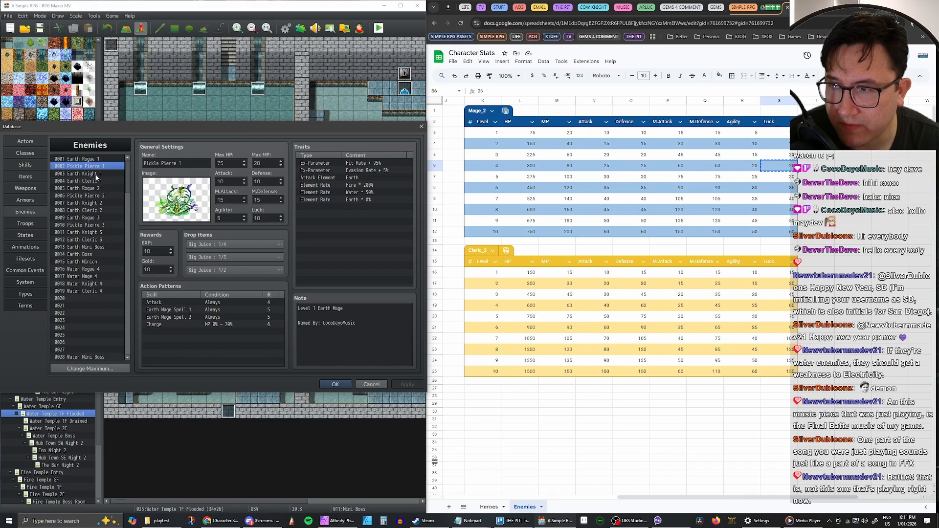
pyautogui.click(335, 385)
# Review the goods sold by the Item Shop Thing event on both of its pages in the Item Shop map.
pyautogui.scroll(10, 45, 370)
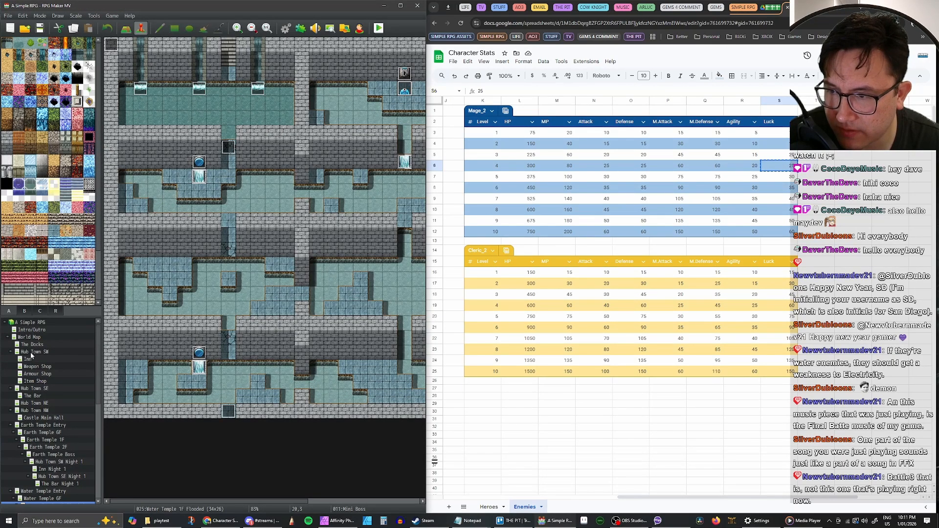
pyautogui.click(34, 383)
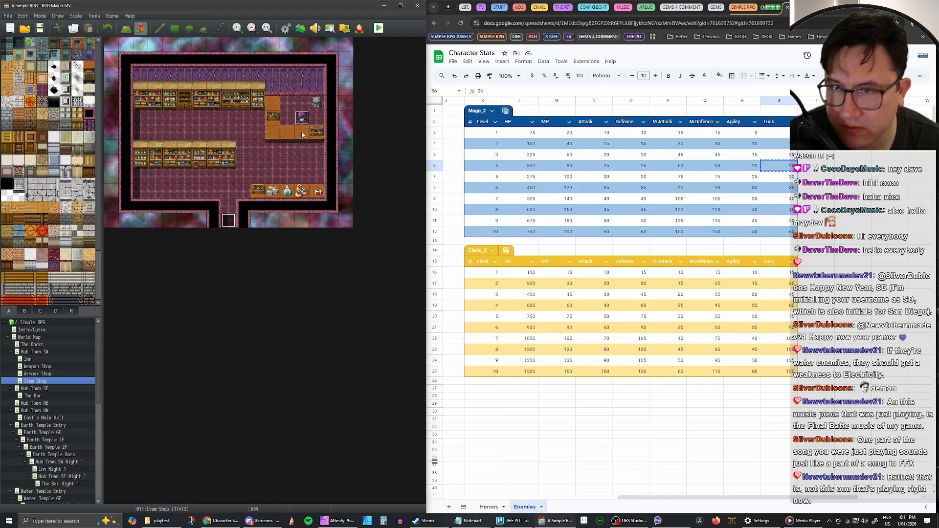
pyautogui.doubleClick(302, 117)
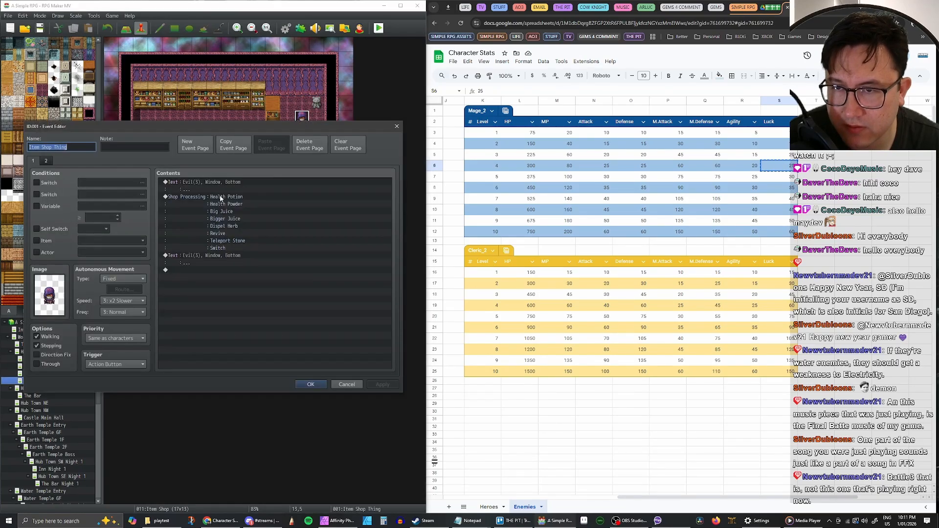
pyautogui.click(46, 162)
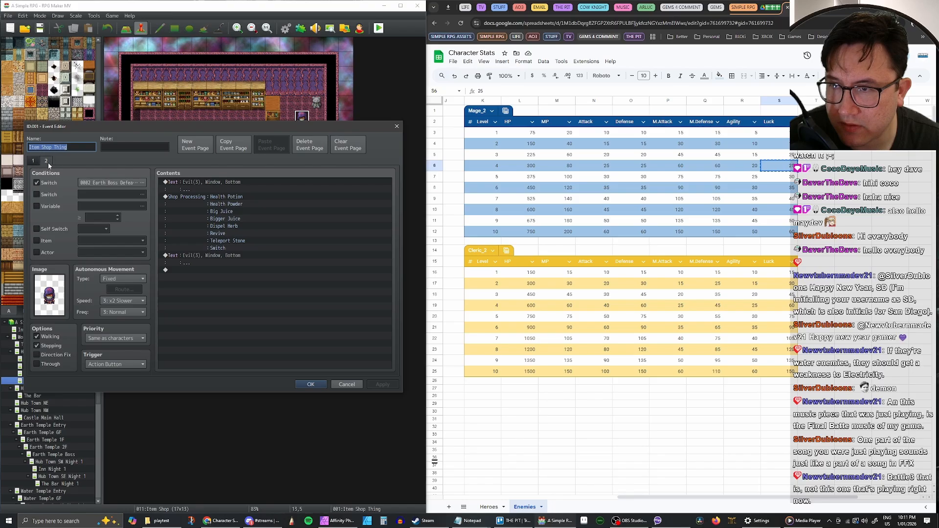
pyautogui.click(32, 161)
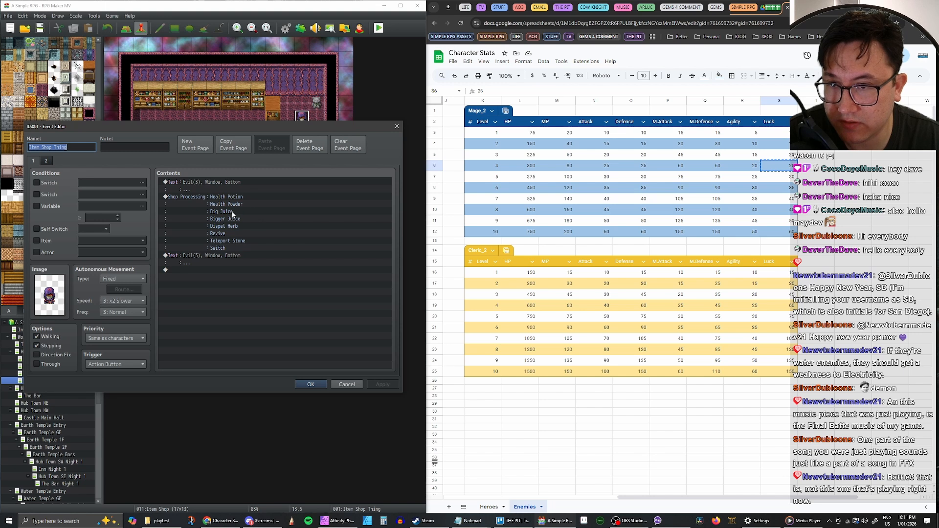
pyautogui.click(320, 384)
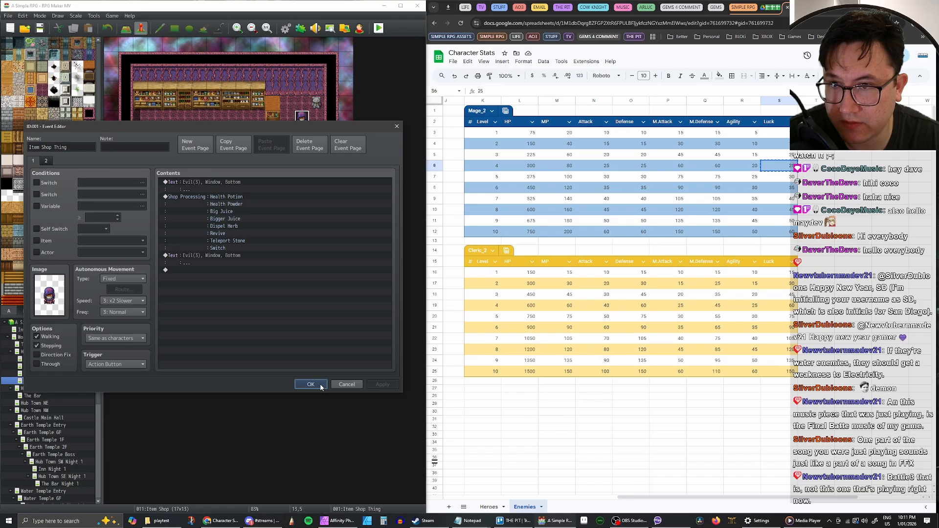
pyautogui.click(311, 385)
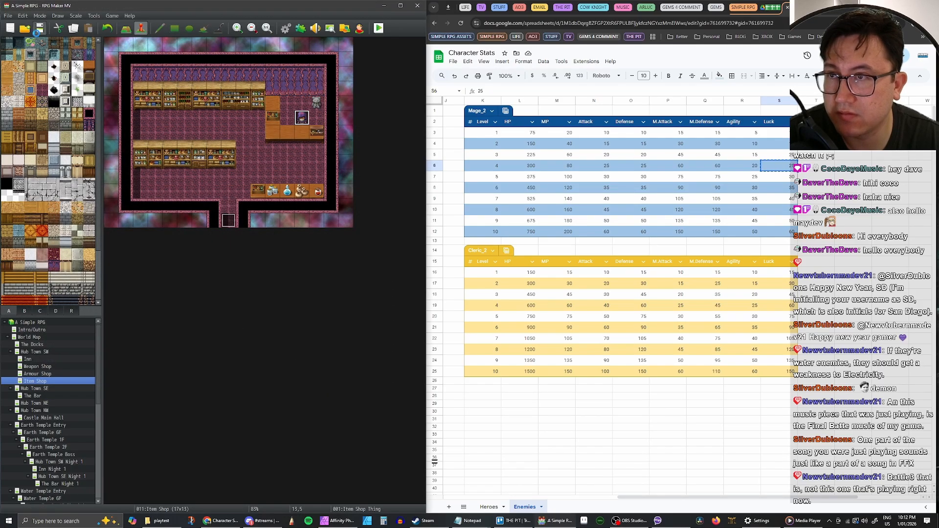
# Reopen the database and compare the drop items of Earth Rogue 1, Pickle Pierre 1 and Earth Knight 1.
pyautogui.click(286, 28)
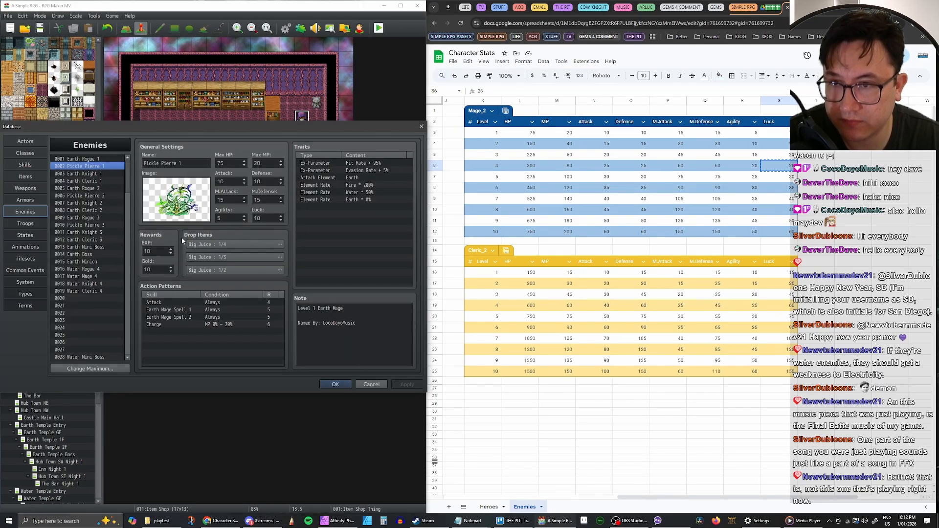
pyautogui.click(95, 175)
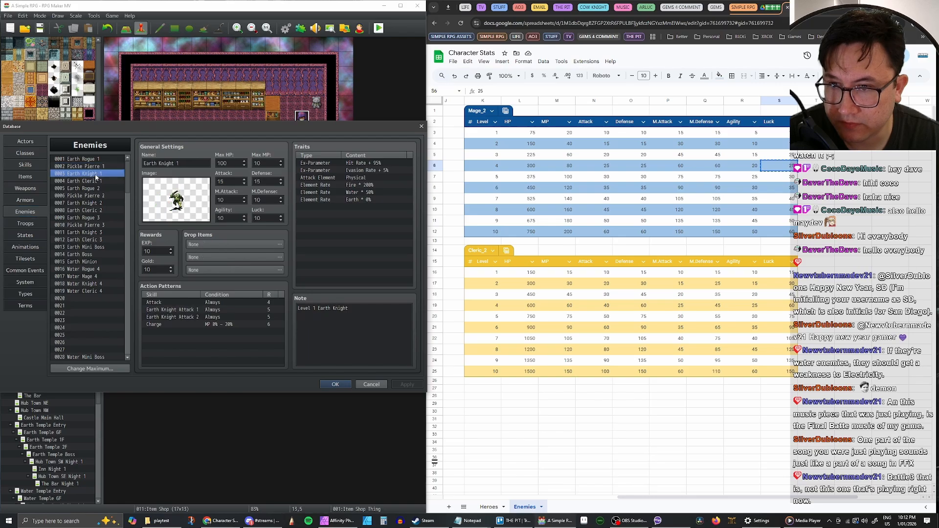
pyautogui.click(96, 167)
pyautogui.click(97, 160)
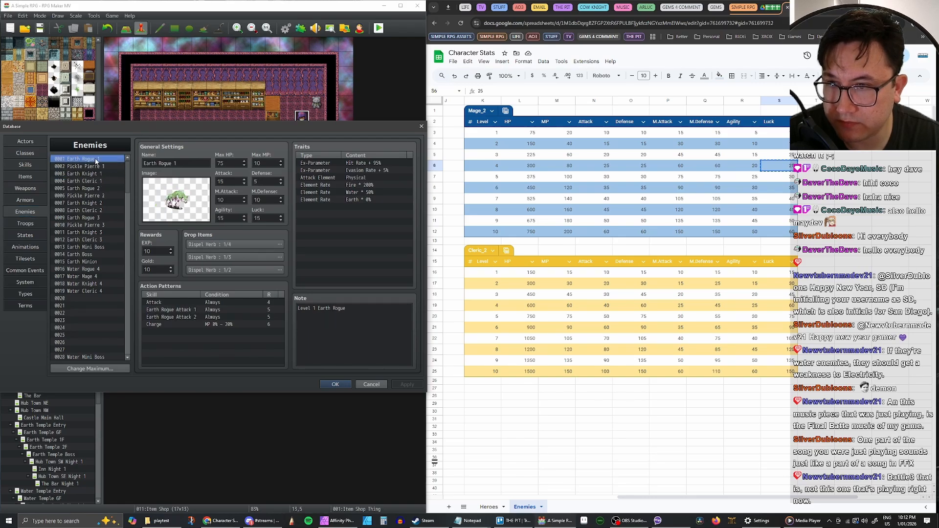
pyautogui.click(97, 166)
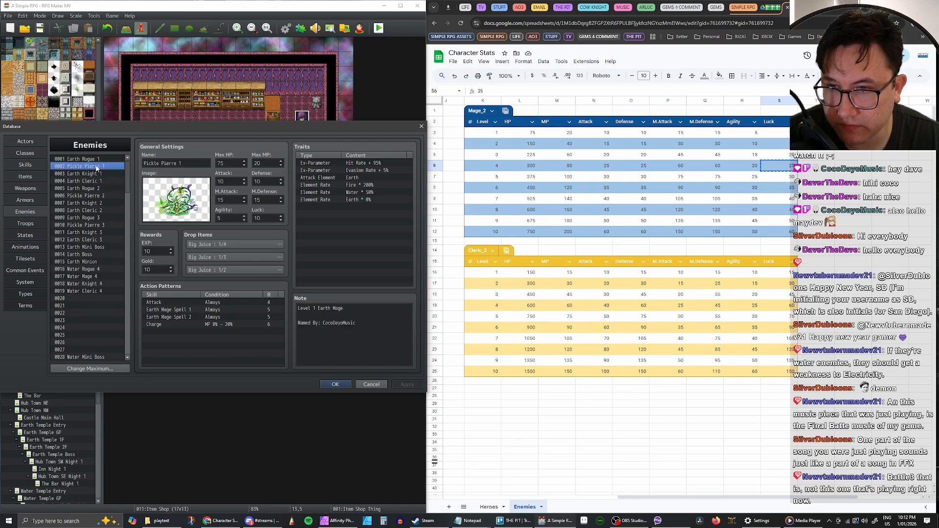
pyautogui.click(97, 160)
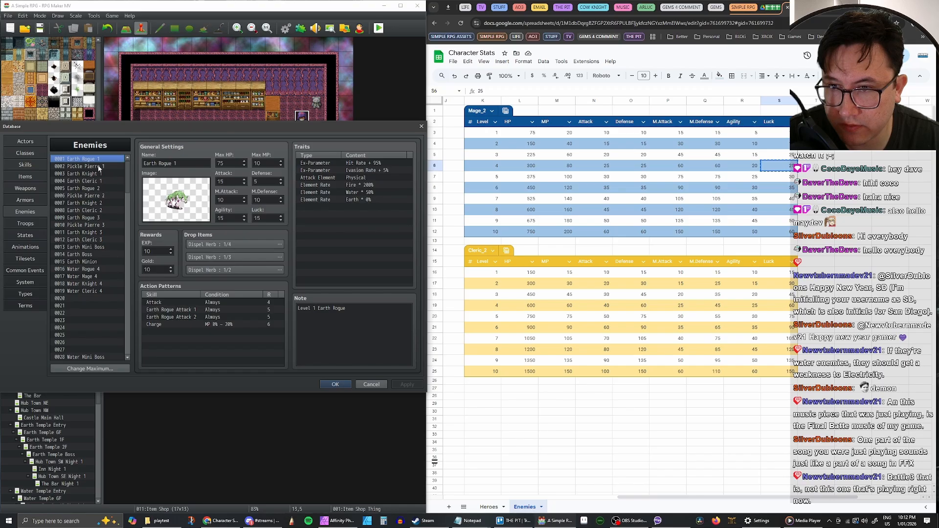
pyautogui.click(100, 166)
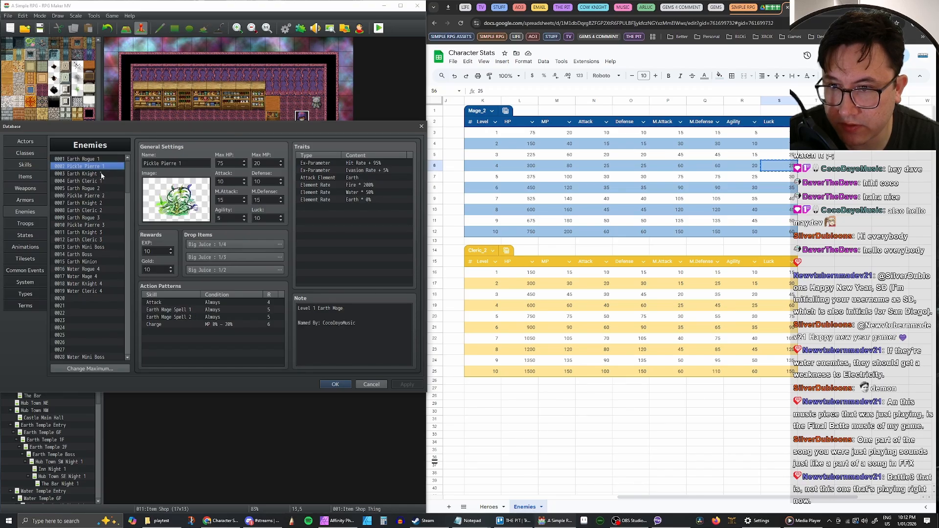
pyautogui.click(101, 173)
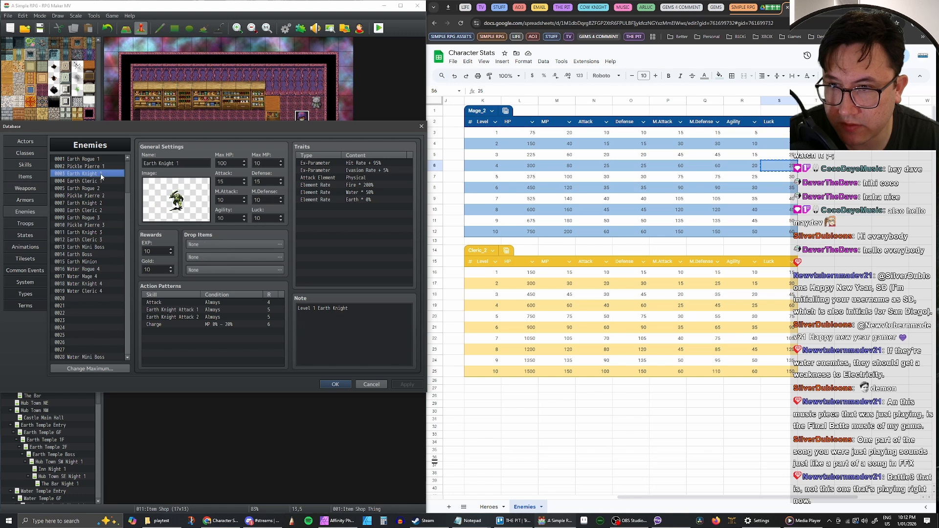
pyautogui.click(99, 166)
pyautogui.click(99, 159)
pyautogui.click(100, 167)
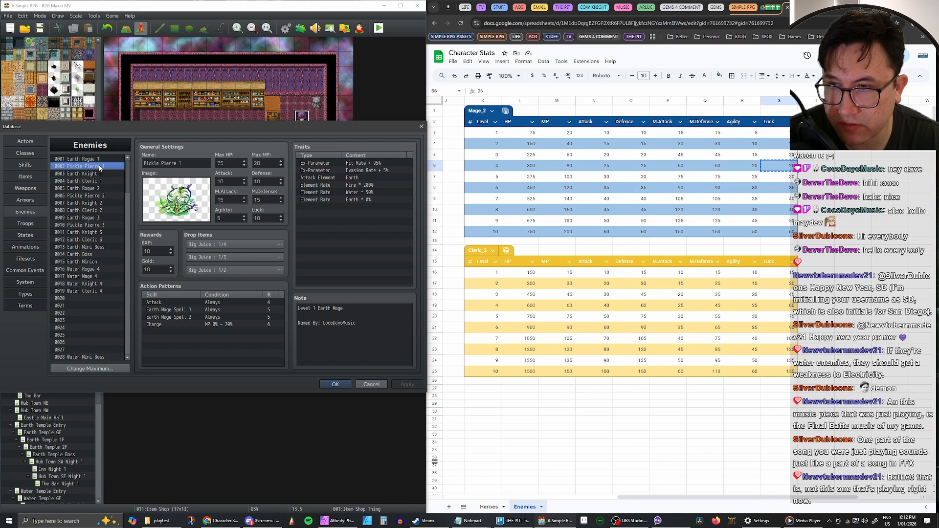
pyautogui.click(99, 159)
pyautogui.click(99, 167)
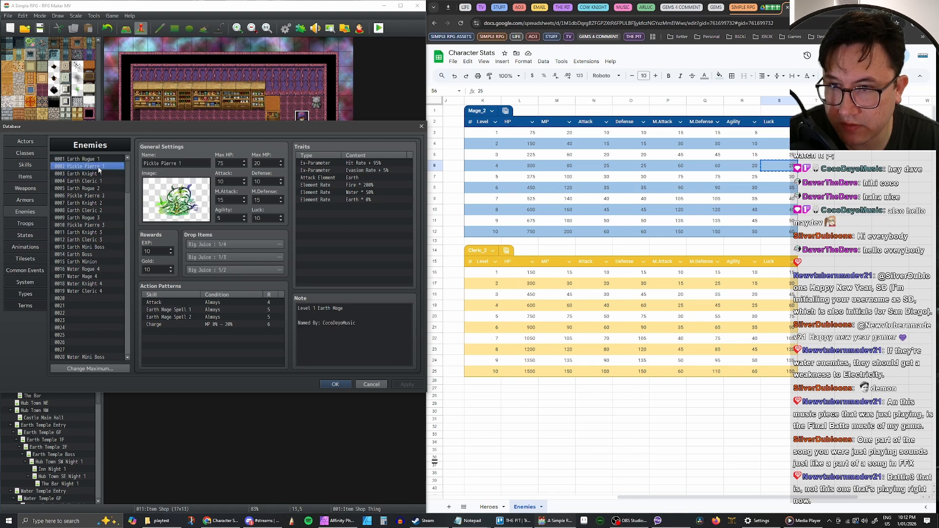
# Add Health Potion as Earth Knight 1's first drop item with a probability of 1/4.
pyautogui.click(99, 174)
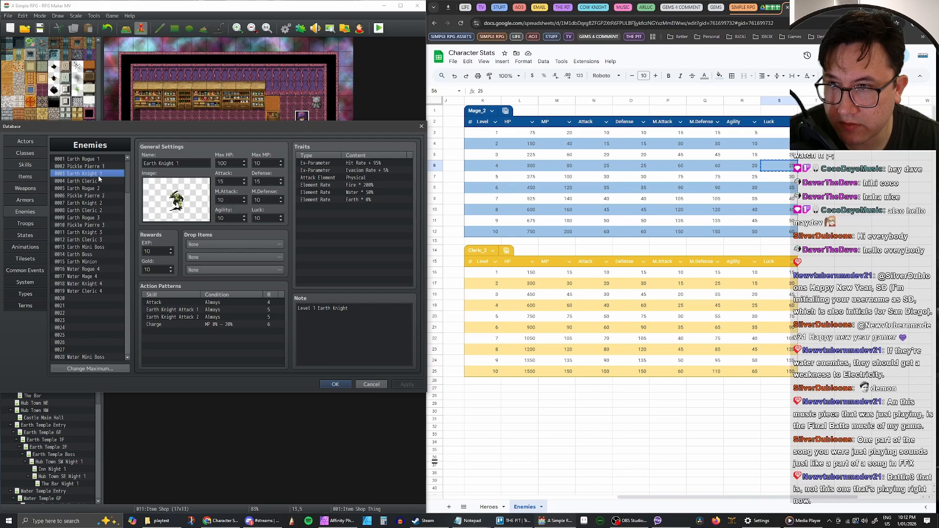
pyautogui.doubleClick(211, 244)
pyautogui.click(165, 239)
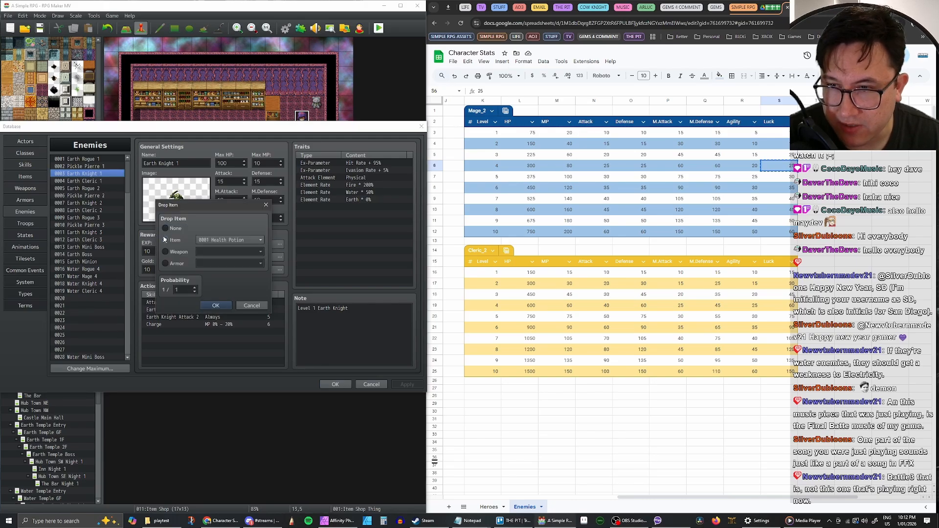
pyautogui.click(230, 240)
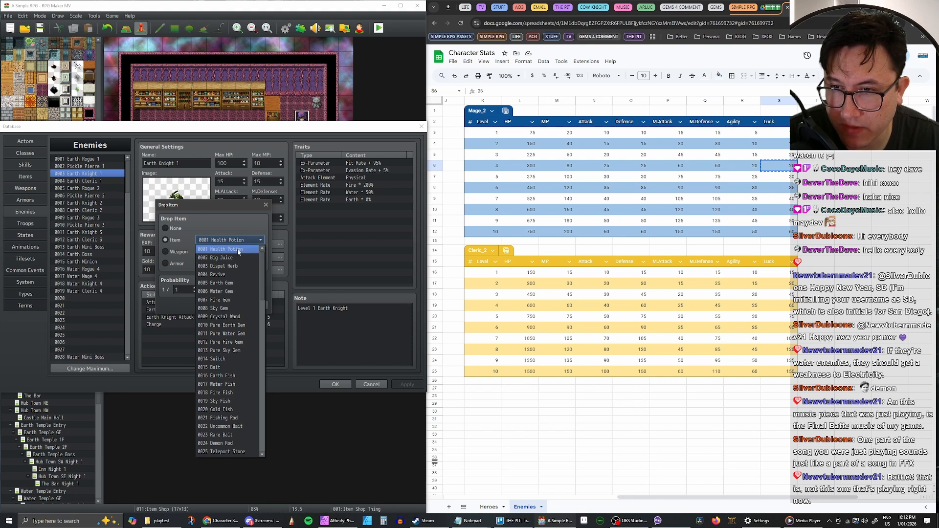
pyautogui.click(237, 250)
pyautogui.doubleClick(184, 287)
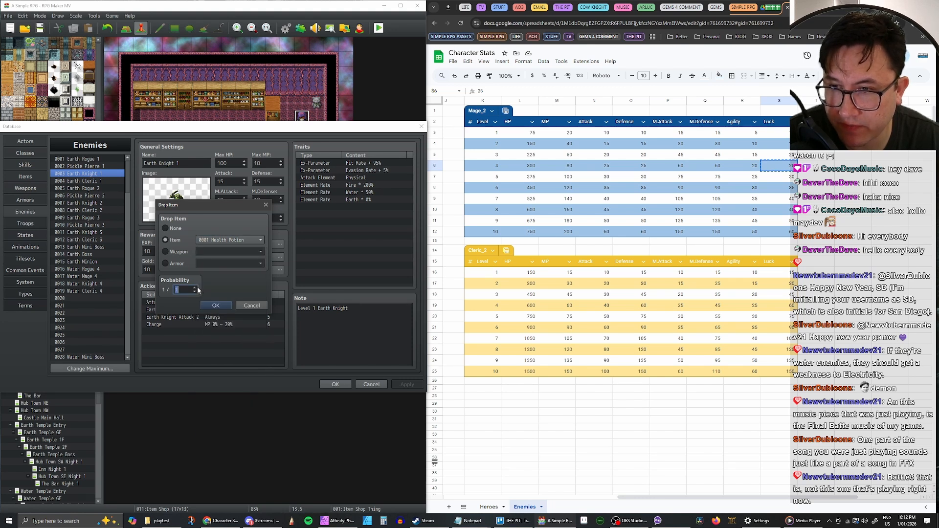
pyautogui.click(215, 306)
# Add Health Potion as Earth Knight 1's second drop item with a probability of 1/3.
pyautogui.doubleClick(236, 258)
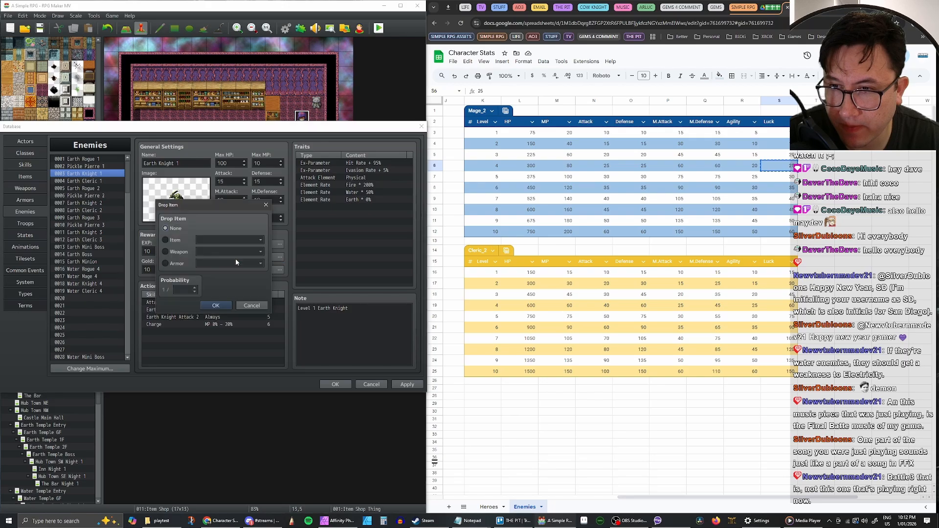
pyautogui.click(165, 241)
pyautogui.click(240, 240)
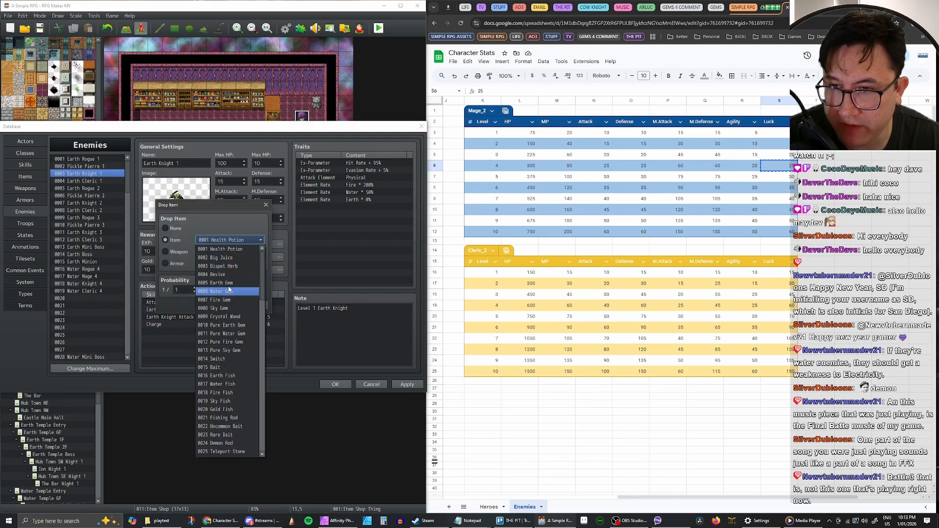
pyautogui.click(239, 251)
pyautogui.click(195, 288)
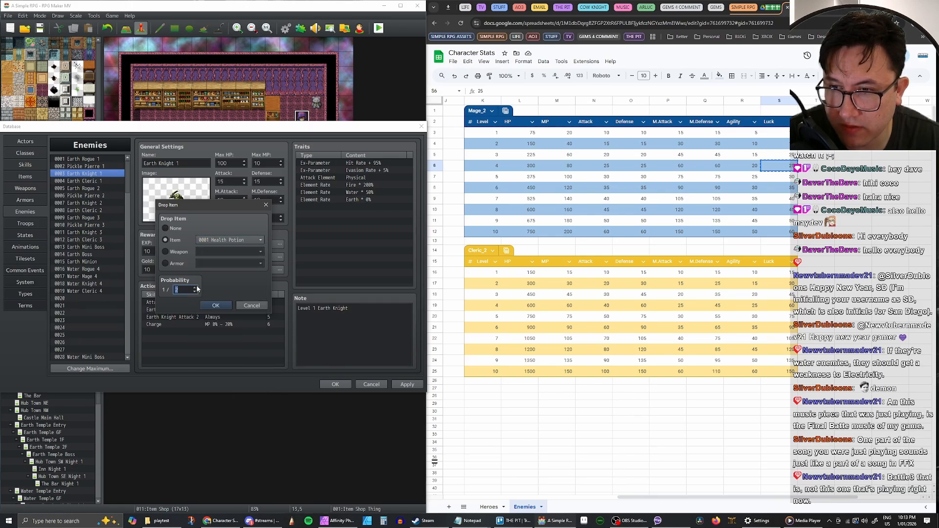
pyautogui.click(216, 305)
# Add Health Potion as Earth Knight 1's third drop item with a probability of 1/2 and apply the changes.
pyautogui.doubleClick(226, 272)
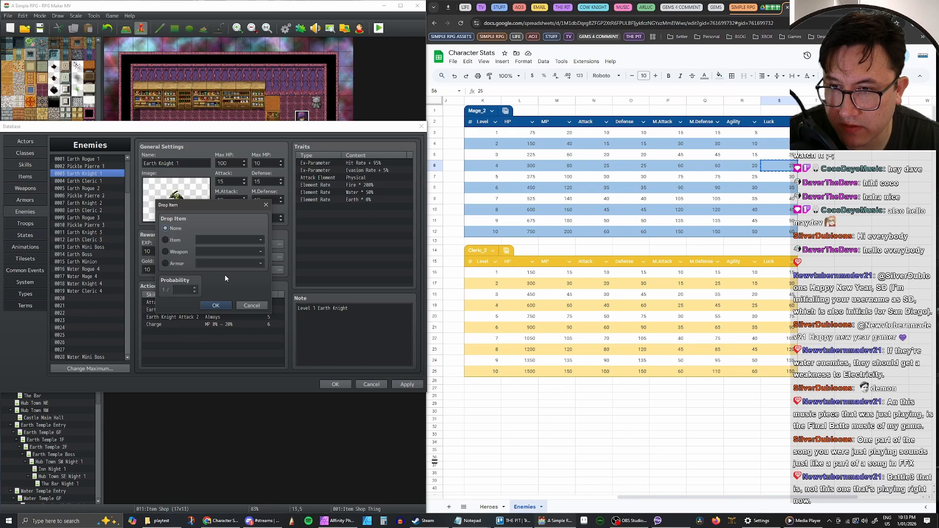
pyautogui.click(165, 240)
pyautogui.click(215, 240)
pyautogui.click(216, 240)
pyautogui.click(194, 288)
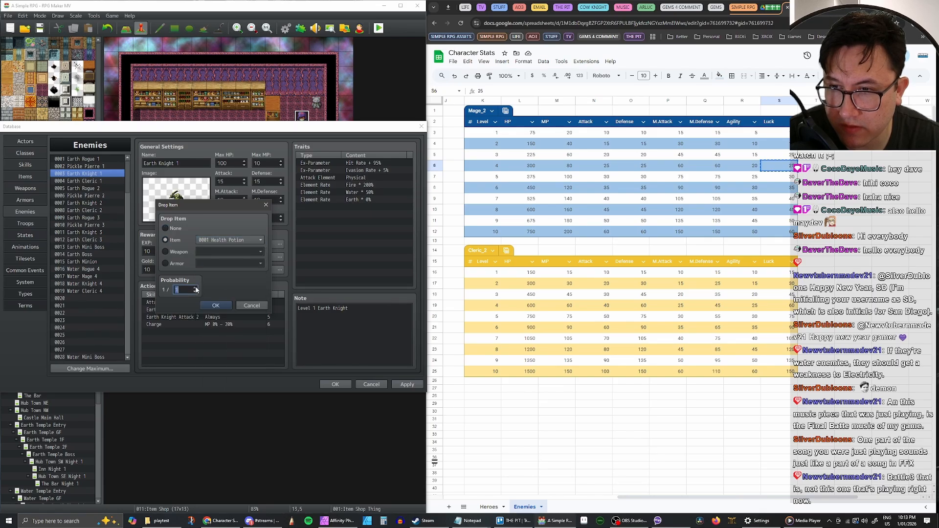
pyautogui.click(216, 305)
pyautogui.click(407, 385)
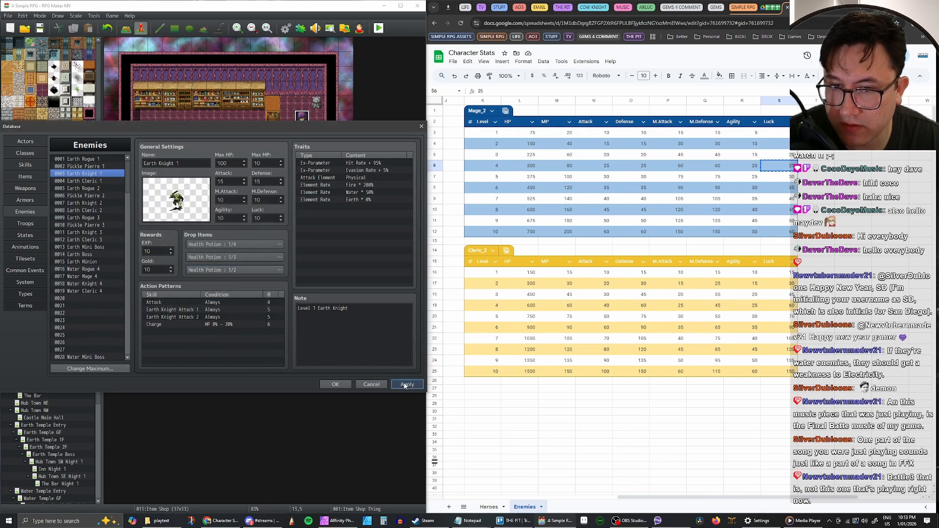
# Add Revive as Earth Cleric 1's first drop item with a probability of 1/5.
pyautogui.click(90, 181)
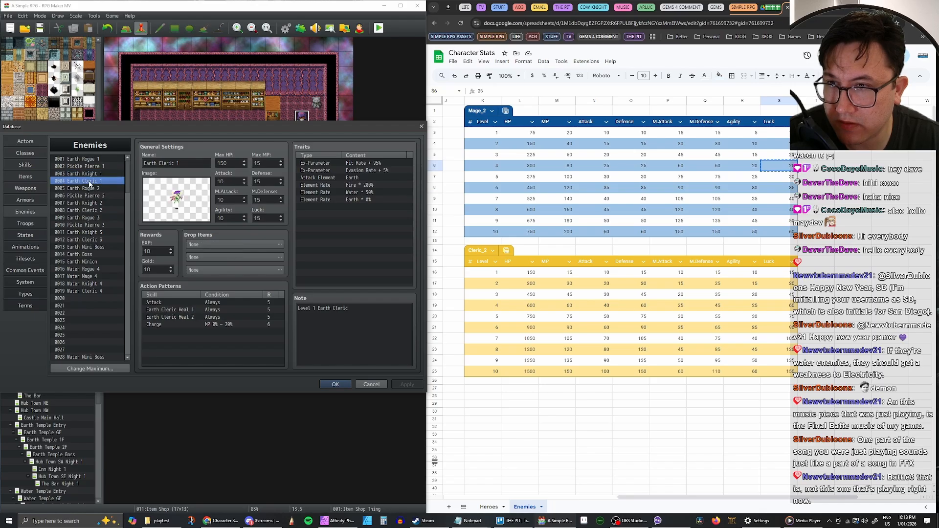
pyautogui.doubleClick(201, 246)
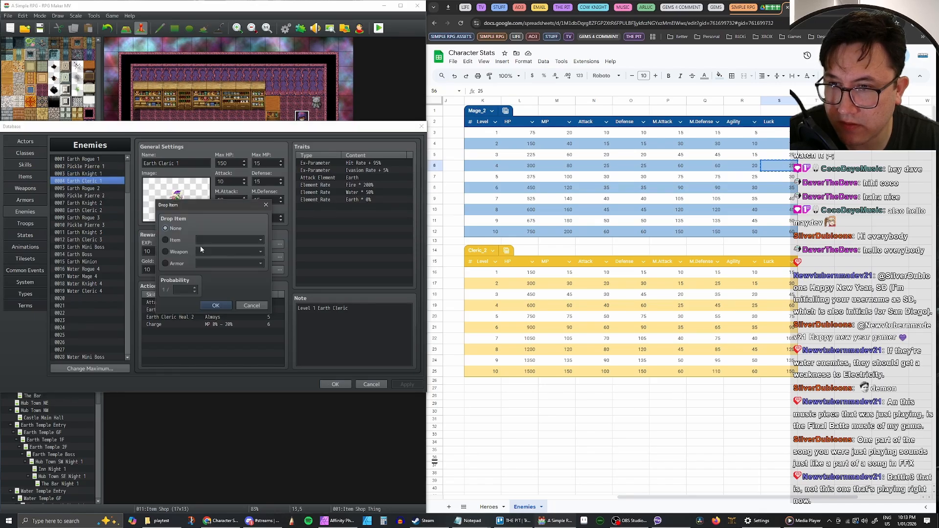
pyautogui.click(169, 240)
pyautogui.click(228, 240)
pyautogui.click(225, 276)
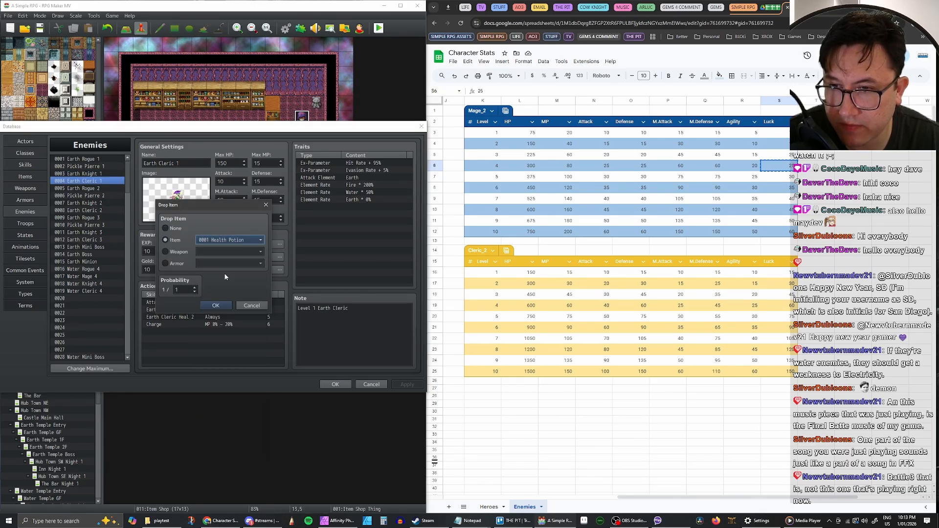
pyautogui.click(194, 287)
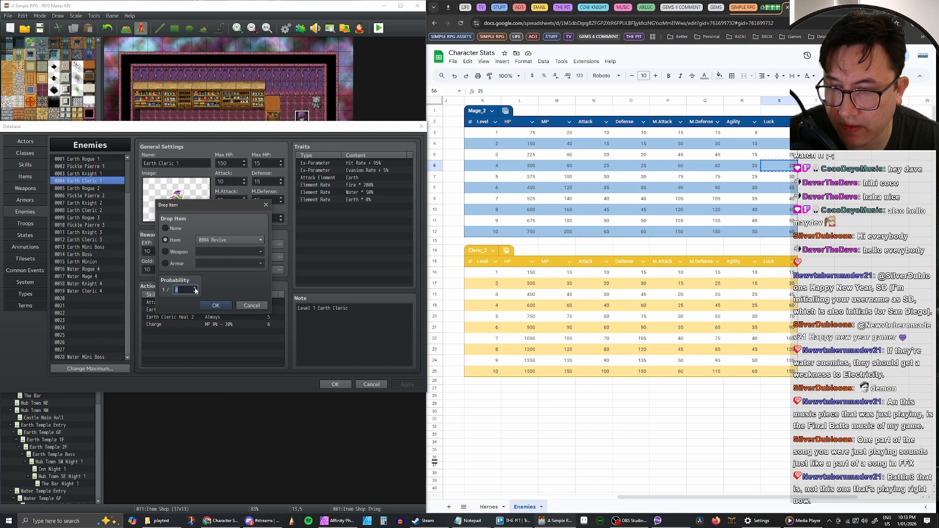
pyautogui.click(195, 288)
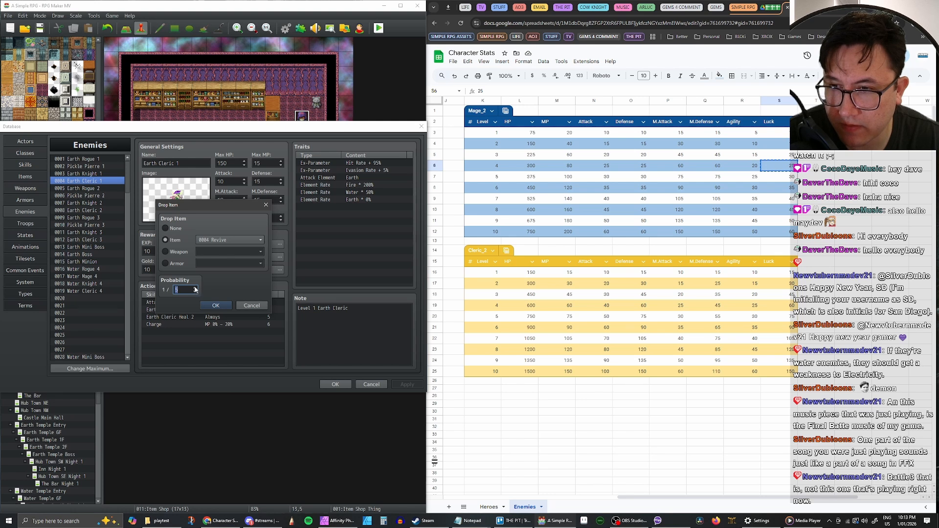
pyautogui.click(217, 305)
# Add Revive as Earth Cleric 1's second drop item with a probability of 1/4.
pyautogui.doubleClick(218, 258)
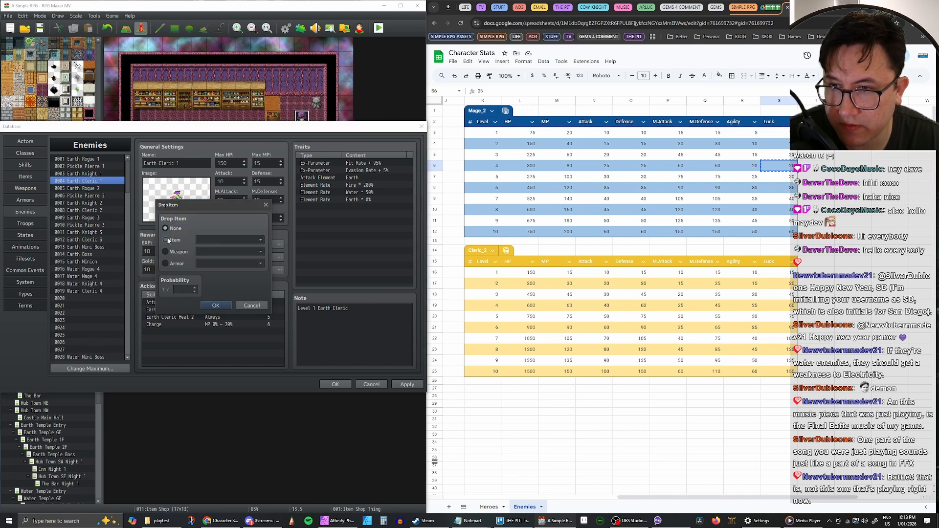
pyautogui.click(168, 241)
pyautogui.click(229, 240)
pyautogui.click(225, 273)
pyautogui.click(195, 289)
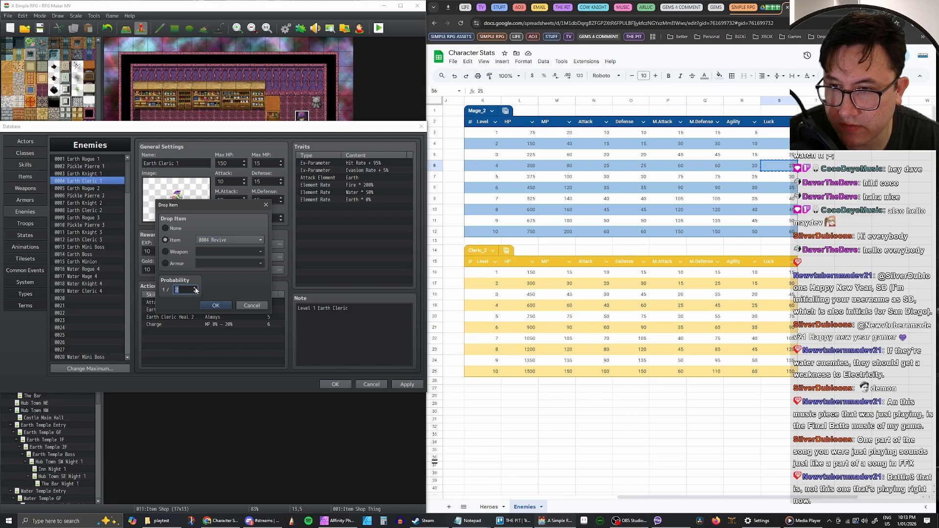
pyautogui.click(216, 306)
# Add Revive as Earth Cleric 1's third drop item with a probability of 1/3 and apply the changes.
pyautogui.doubleClick(203, 271)
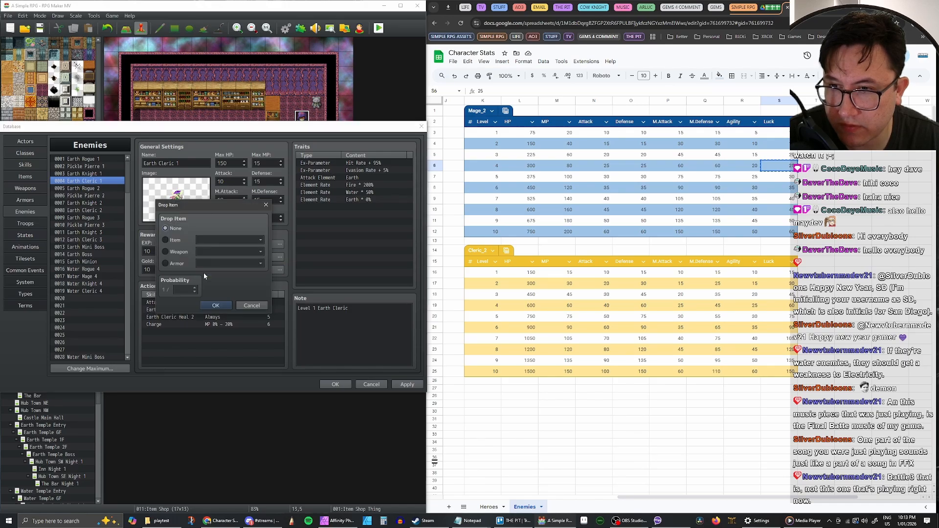
pyautogui.click(166, 239)
pyautogui.click(229, 240)
pyautogui.click(221, 274)
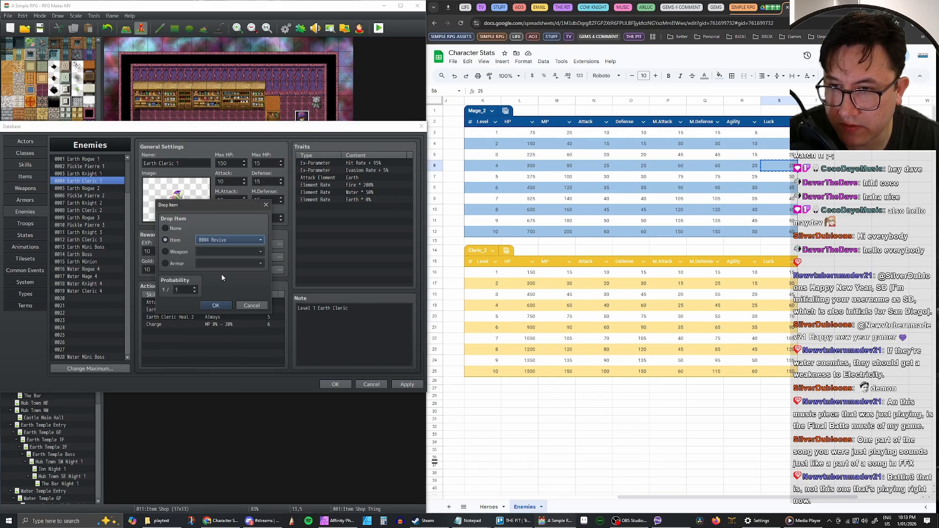
pyautogui.click(196, 289)
pyautogui.click(195, 289)
pyautogui.click(216, 305)
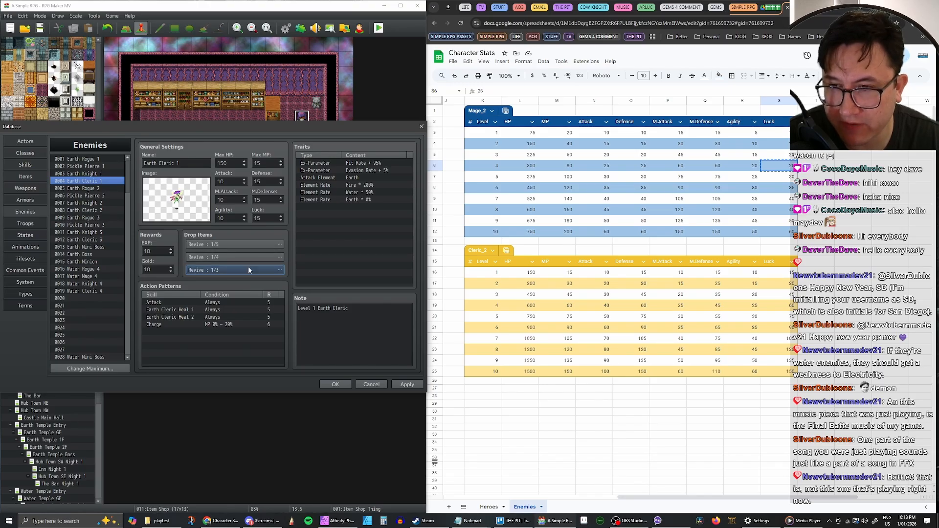
pyautogui.click(407, 384)
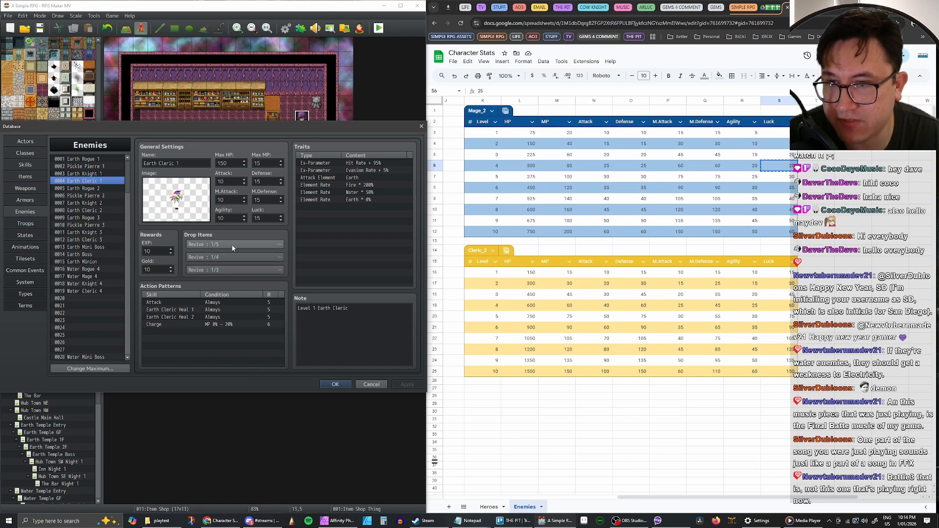
# Set the probability of Earth Rogue 2's first drop item, Dispel Herb, to 1/4.
pyautogui.click(99, 190)
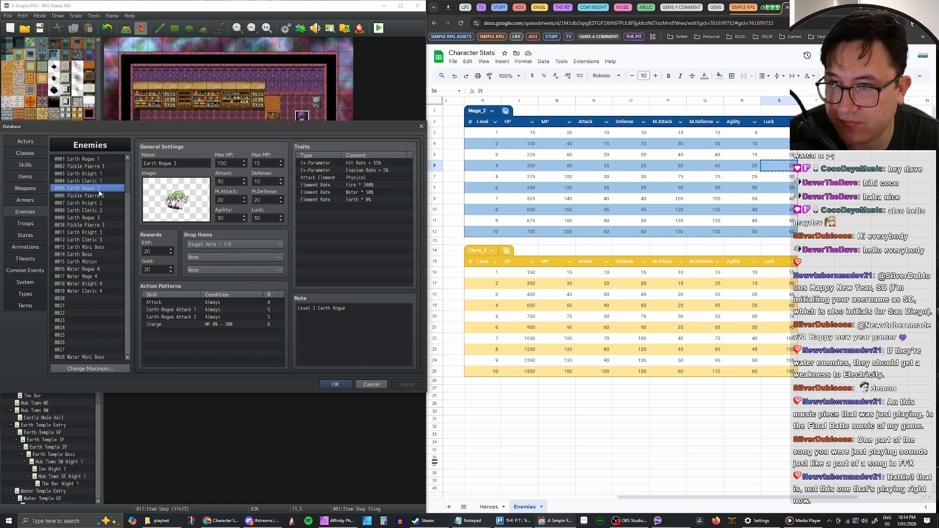
pyautogui.doubleClick(236, 245)
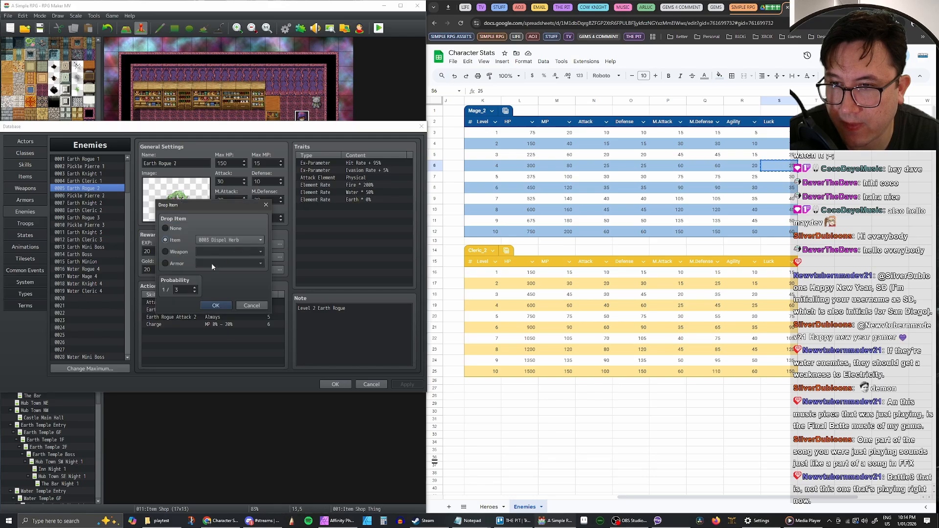
pyautogui.click(195, 287)
pyautogui.click(210, 304)
# Add Dispel Herb as Earth Rogue 2's second drop item with a probability of 1/3.
pyautogui.doubleClick(216, 259)
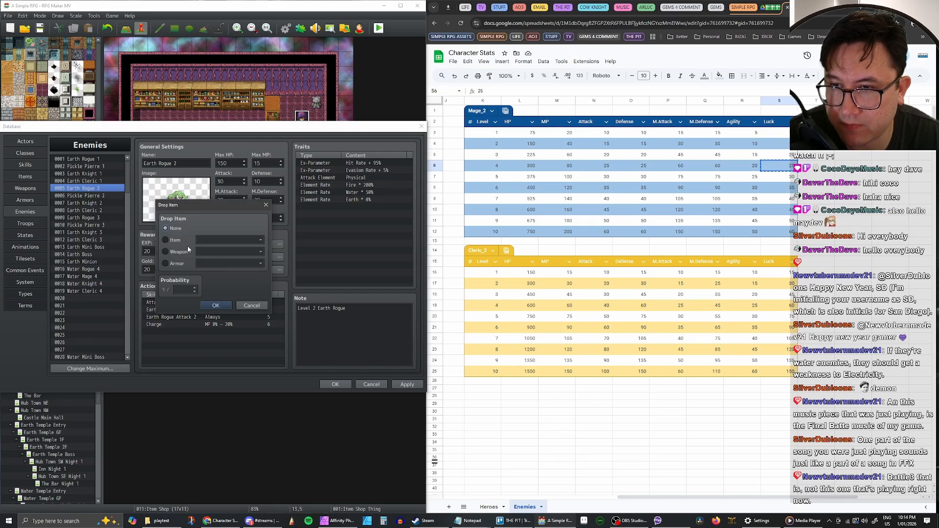
pyautogui.click(171, 241)
pyautogui.click(230, 239)
pyautogui.click(225, 267)
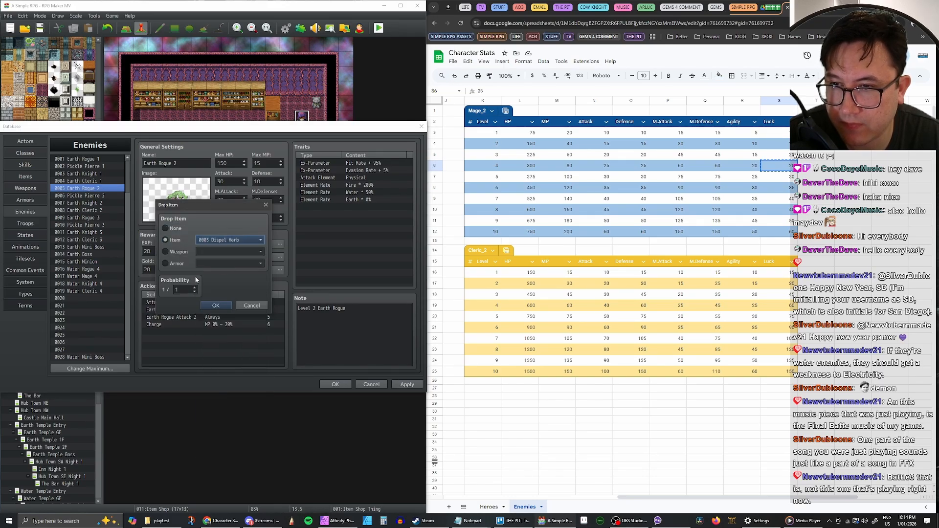
pyautogui.click(195, 287)
pyautogui.click(195, 288)
pyautogui.click(215, 305)
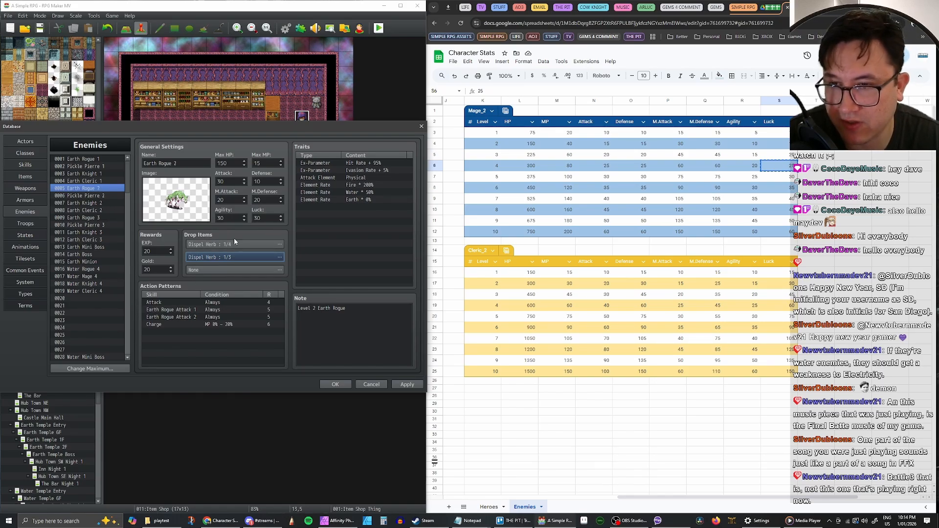
# Add Dispel Herb as Earth Rogue 2's third drop item with a probability of 1/2 and apply the changes.
pyautogui.click(237, 272)
pyautogui.doubleClick(236, 272)
pyautogui.click(165, 240)
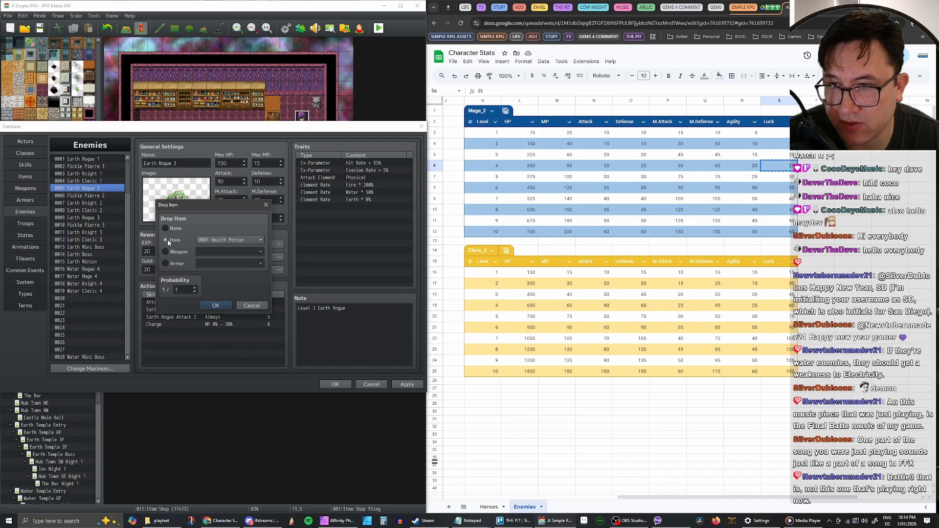
pyautogui.click(260, 240)
pyautogui.click(232, 266)
pyautogui.click(194, 287)
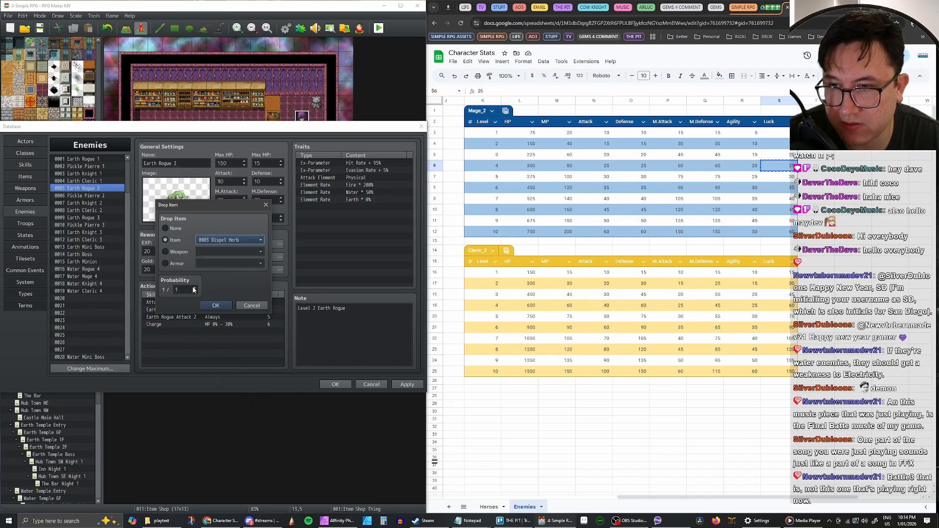
pyautogui.click(214, 306)
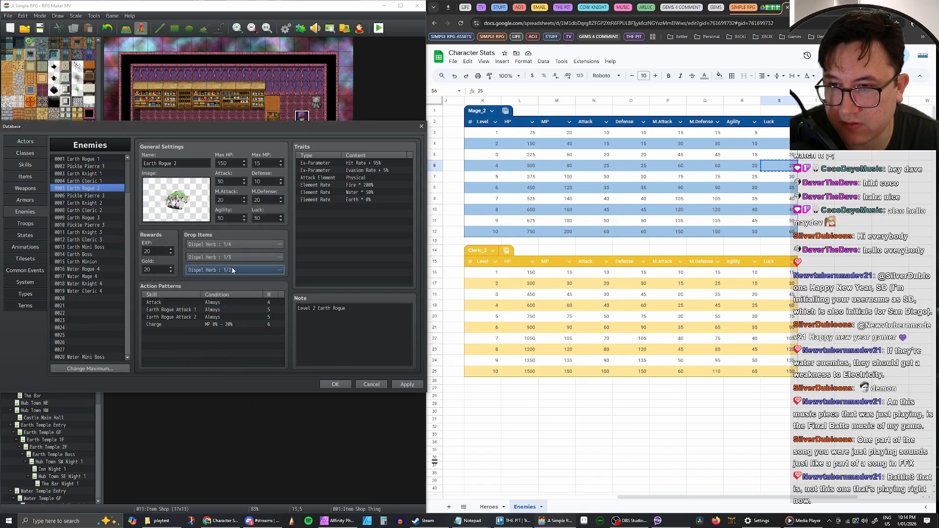
pyautogui.click(407, 385)
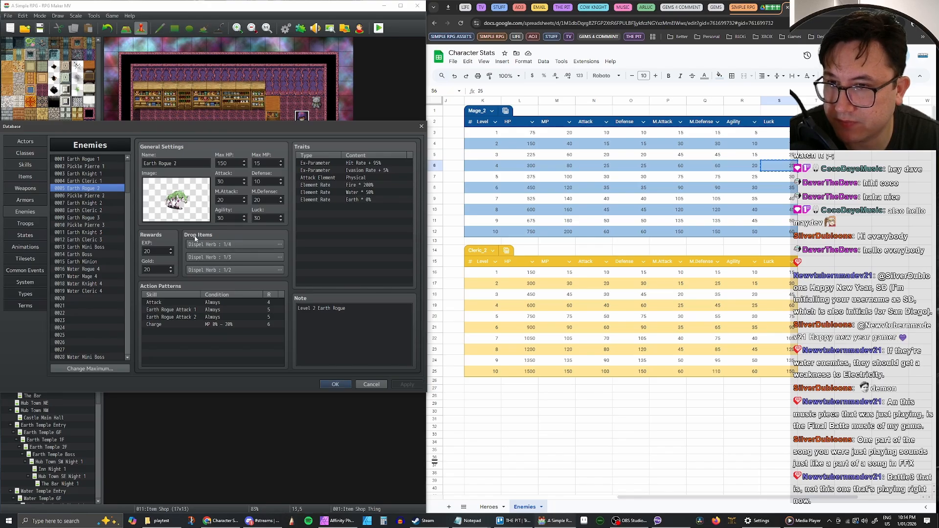
# Set the probability of Pickle Pierre 2's first drop item, Big Juice, to 1/4.
pyautogui.click(93, 196)
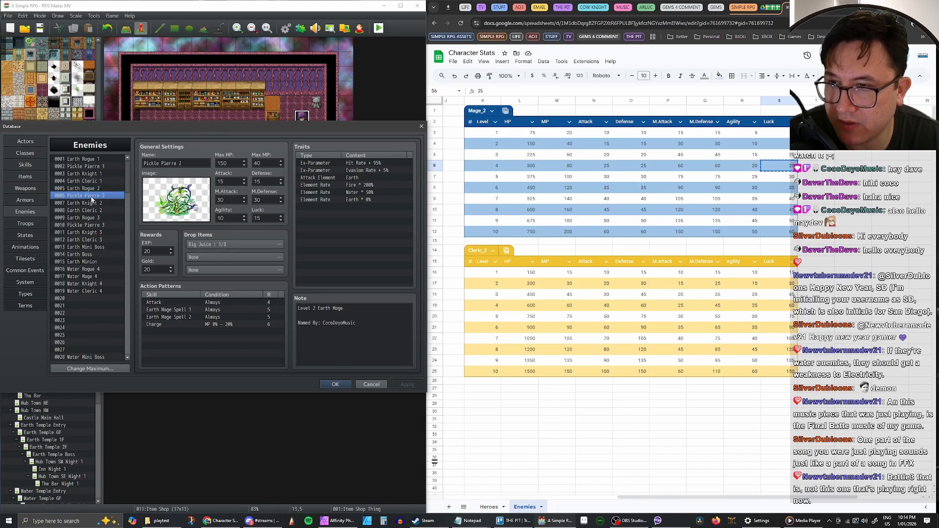
pyautogui.doubleClick(232, 245)
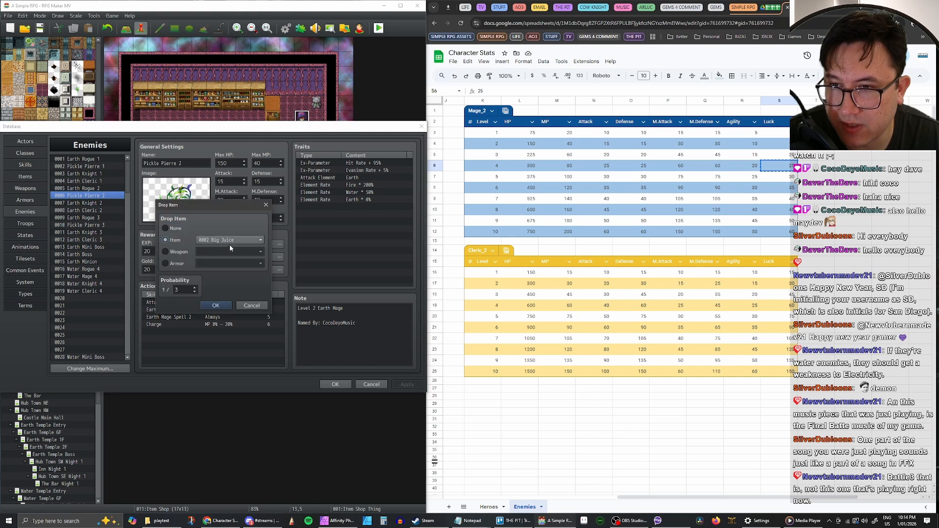
pyautogui.click(213, 306)
# Add Big Juice as Pickle Pierre 2's second drop item with a probability of 1/3.
pyautogui.doubleClick(209, 258)
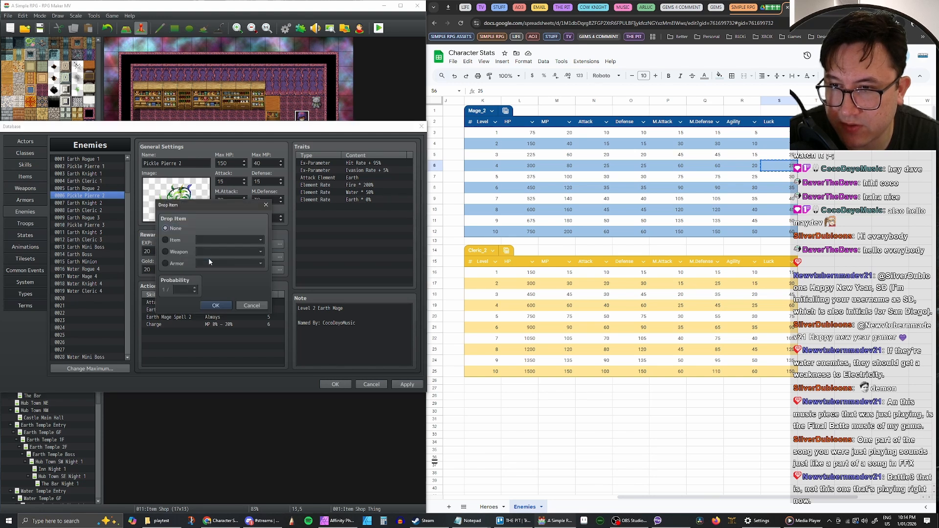
pyautogui.click(166, 240)
pyautogui.click(229, 239)
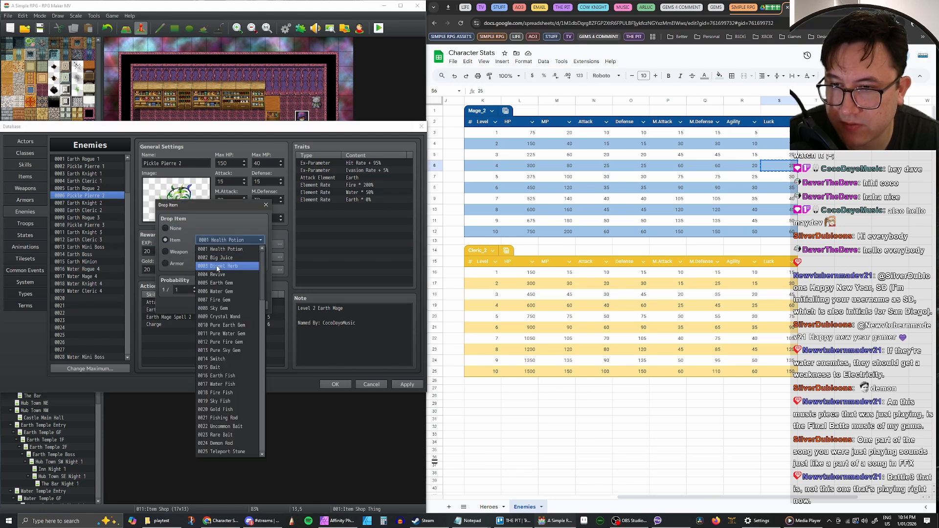
pyautogui.click(215, 259)
pyautogui.click(195, 288)
pyautogui.click(194, 288)
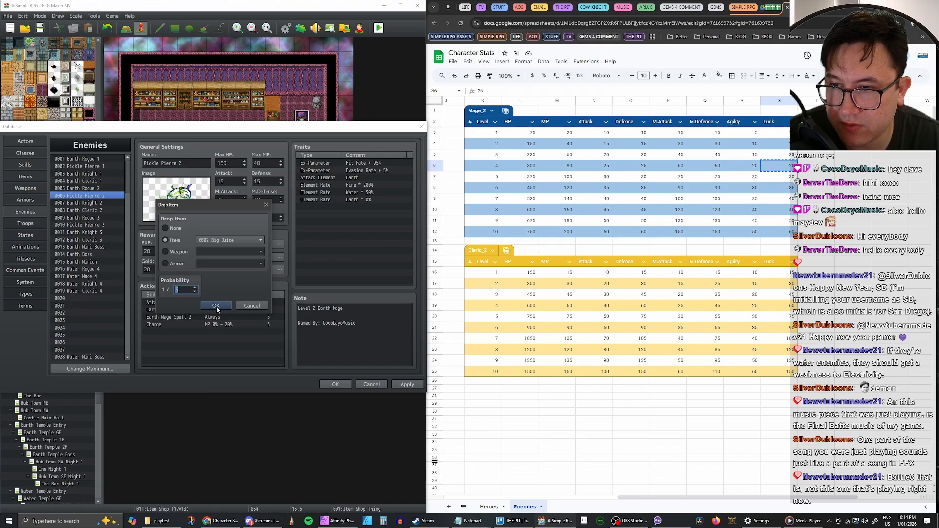
pyautogui.click(216, 305)
# Add Big Juice as Pickle Pierre 2's third drop item with a probability of 1/2 and apply the changes.
pyautogui.doubleClick(210, 274)
pyautogui.click(165, 241)
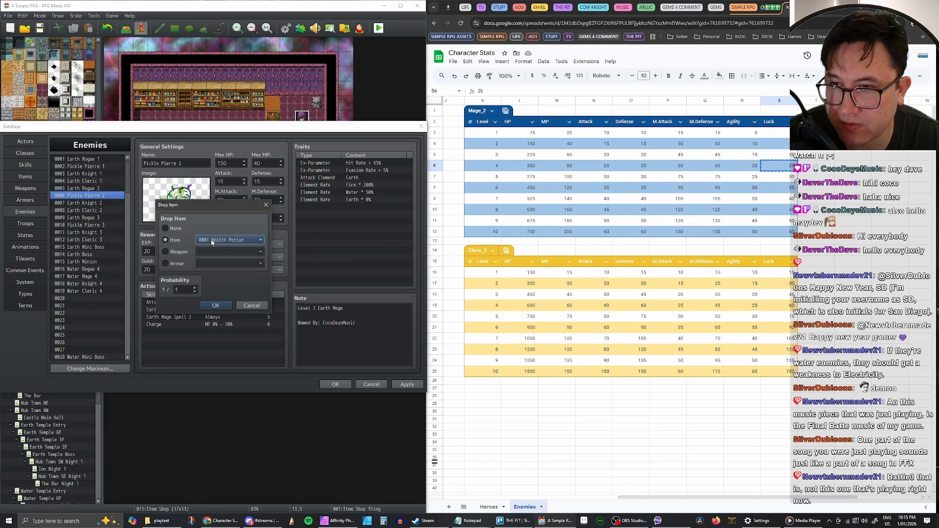
pyautogui.click(210, 240)
pyautogui.click(215, 260)
pyautogui.click(194, 287)
pyautogui.click(213, 305)
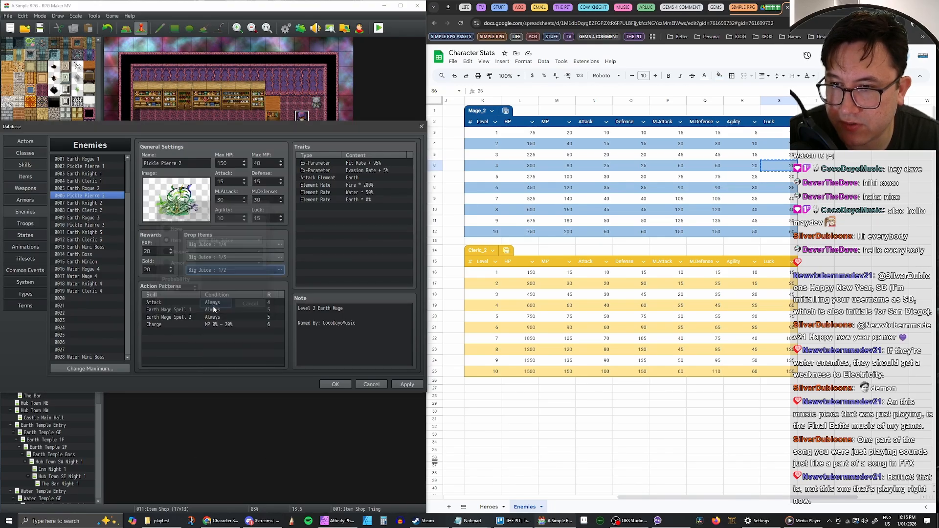
pyautogui.click(408, 385)
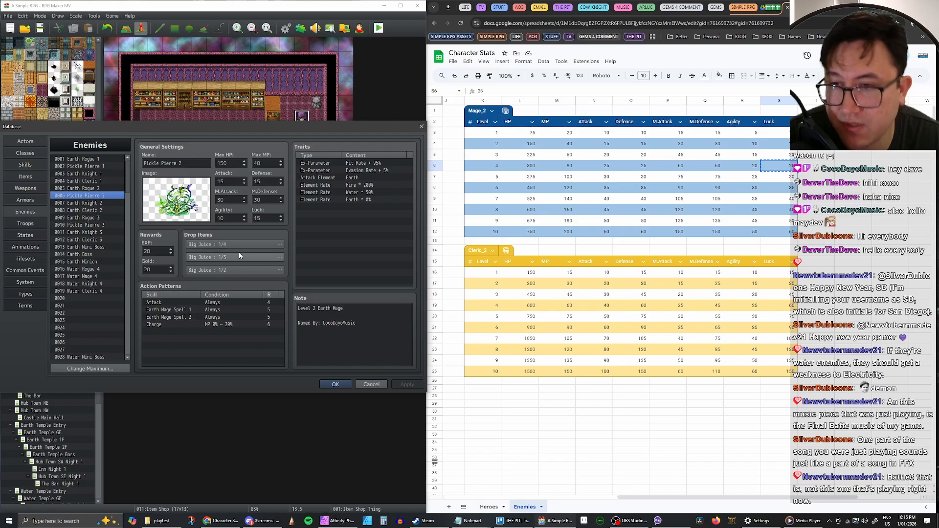
# Compare the drop items of Pickle Pierre 2 and Earth Knight 2.
pyautogui.click(98, 203)
pyautogui.press('Up')
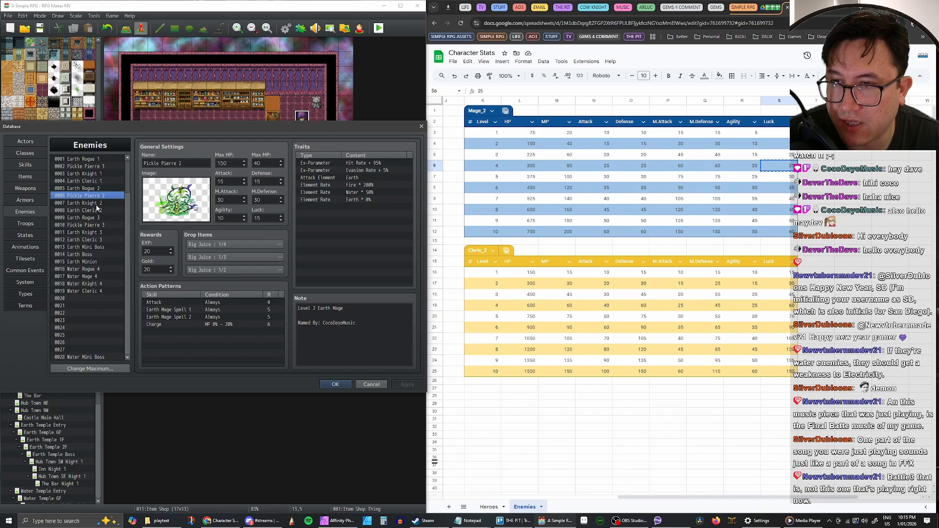
pyautogui.click(96, 204)
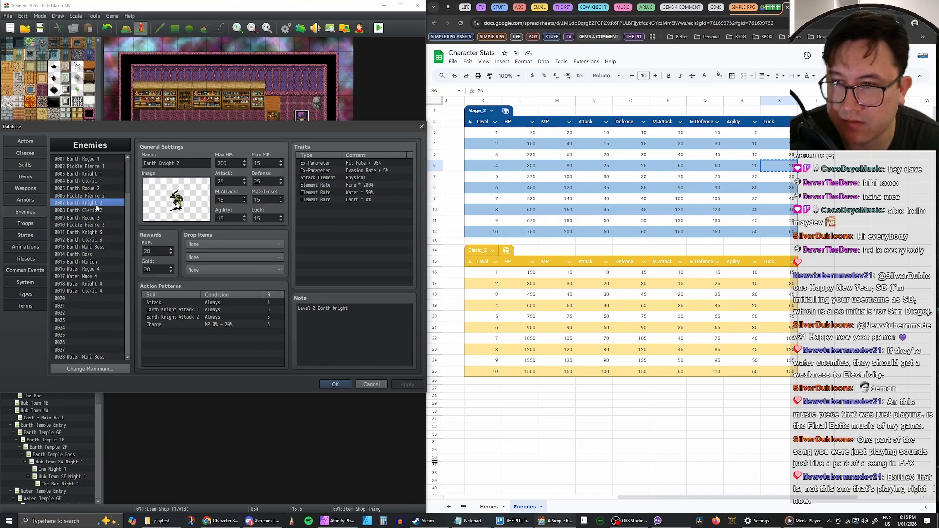
pyautogui.click(98, 196)
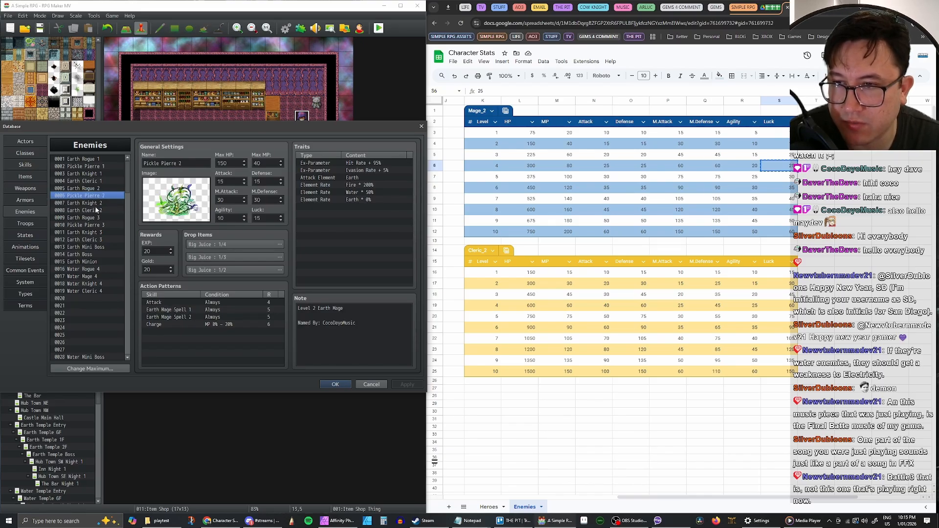
pyautogui.click(98, 203)
pyautogui.click(99, 196)
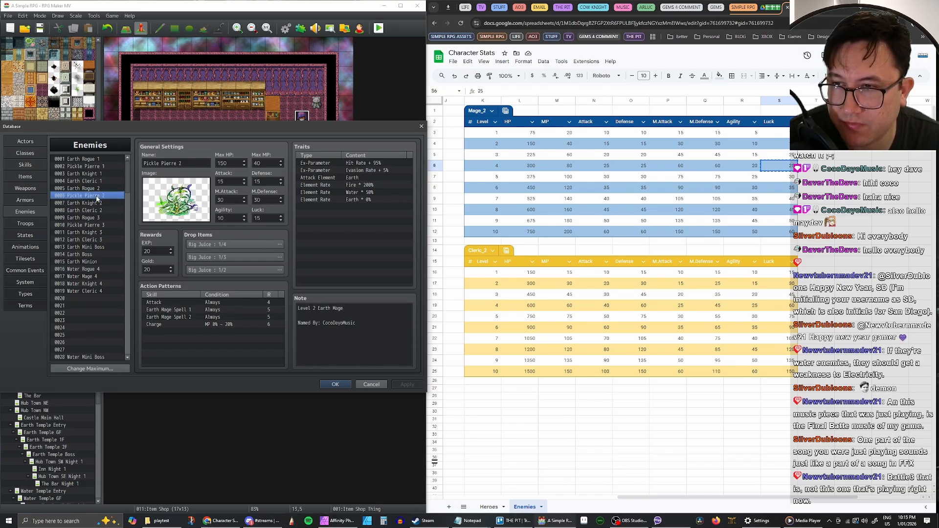
# Add Health Potion as Earth Knight 2's first drop item with a probability of 1/4.
pyautogui.click(97, 203)
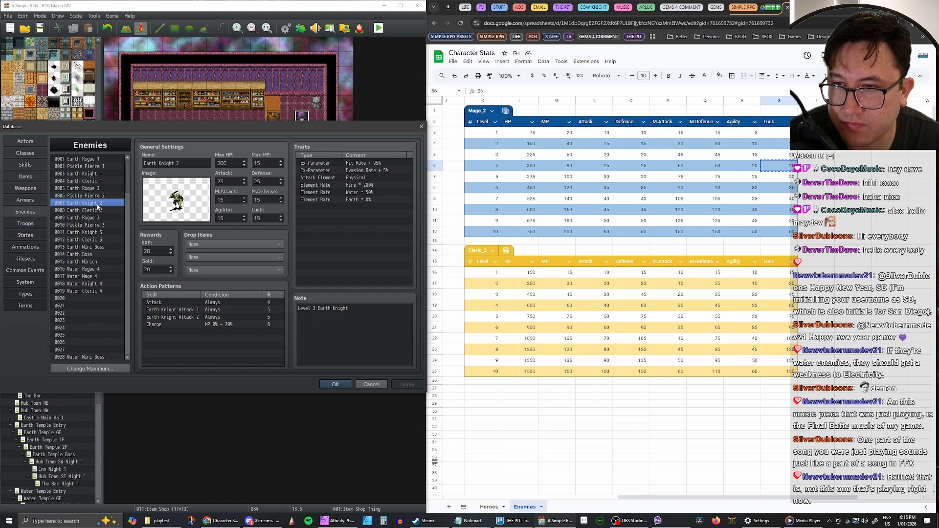
pyautogui.doubleClick(189, 244)
pyautogui.click(174, 241)
pyautogui.click(228, 240)
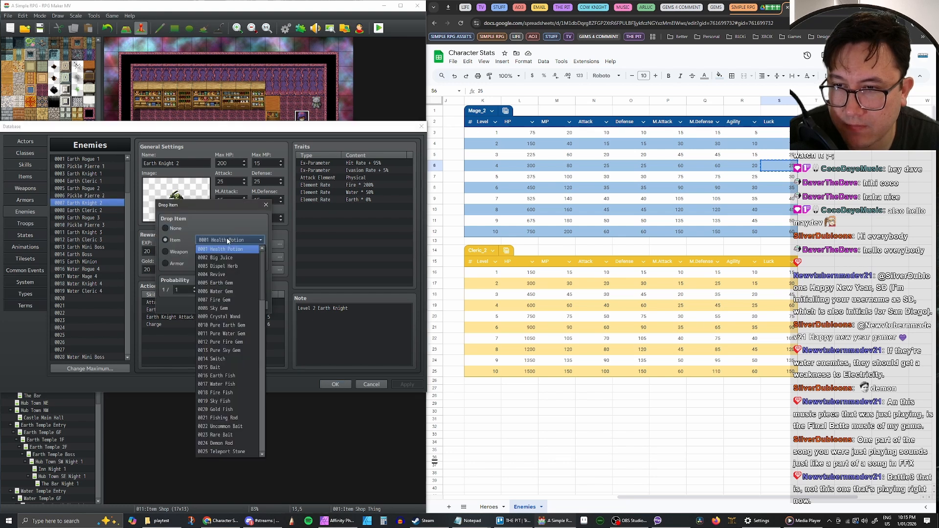
pyautogui.click(223, 249)
pyautogui.click(195, 291)
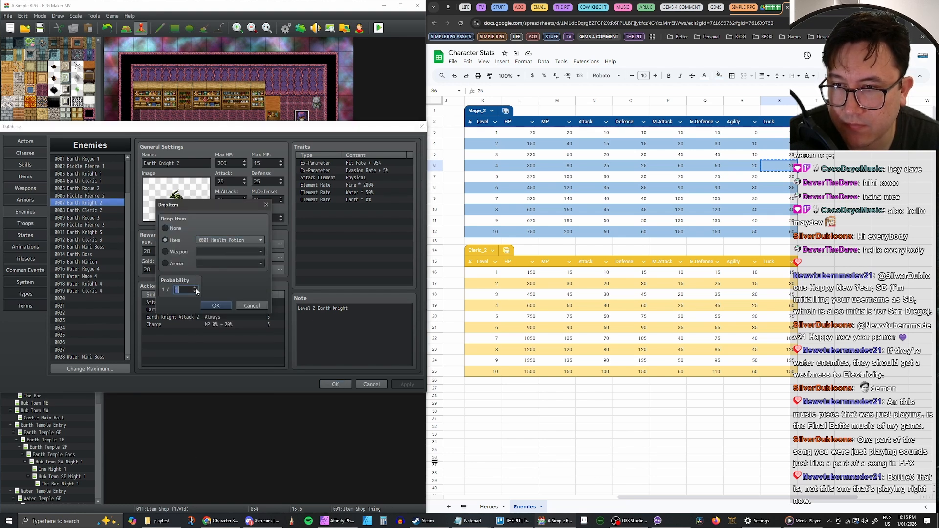
pyautogui.click(215, 306)
# Add Health Potion as Earth Knight 2's second drop item with a probability of 1/3.
pyautogui.doubleClick(226, 254)
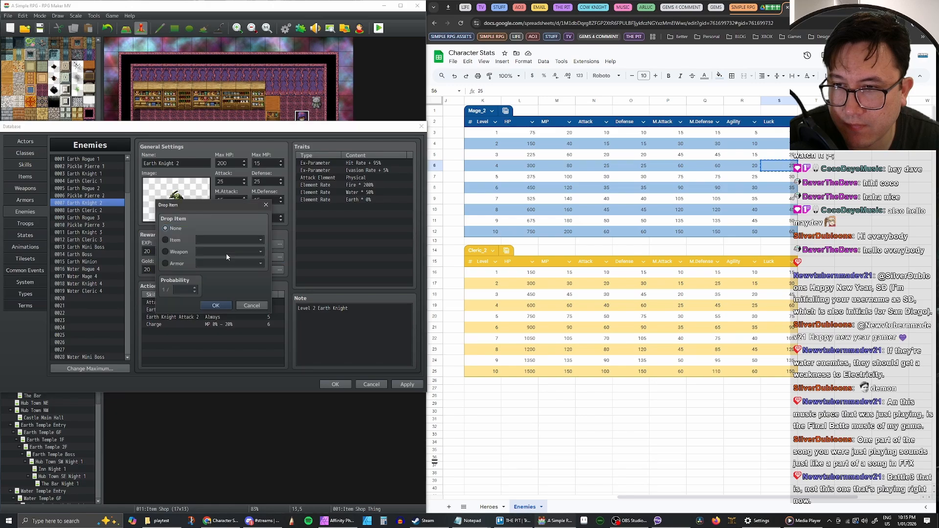
pyautogui.click(167, 240)
pyautogui.click(218, 240)
pyautogui.click(219, 251)
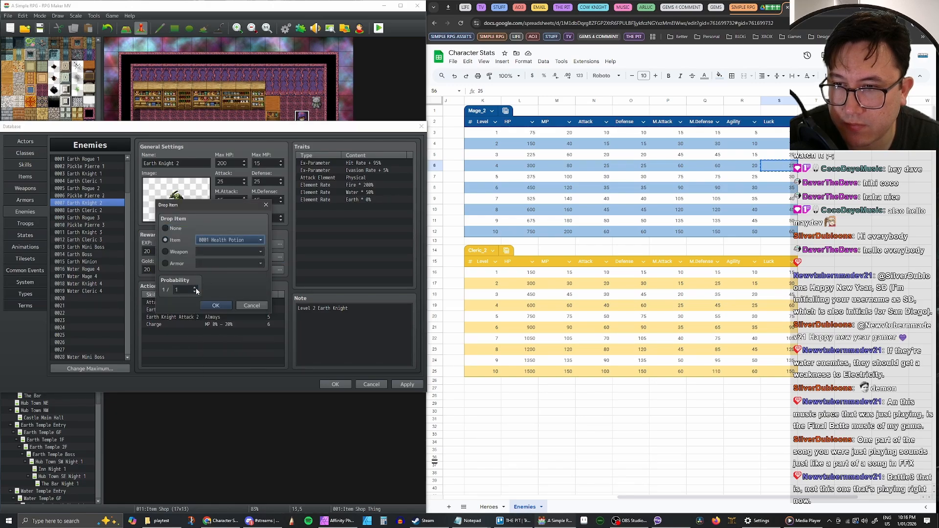
pyautogui.doubleClick(196, 288)
pyautogui.click(215, 305)
# Add Health Potion as Earth Knight 2's third drop item with a probability of 1/2.
pyautogui.doubleClick(226, 268)
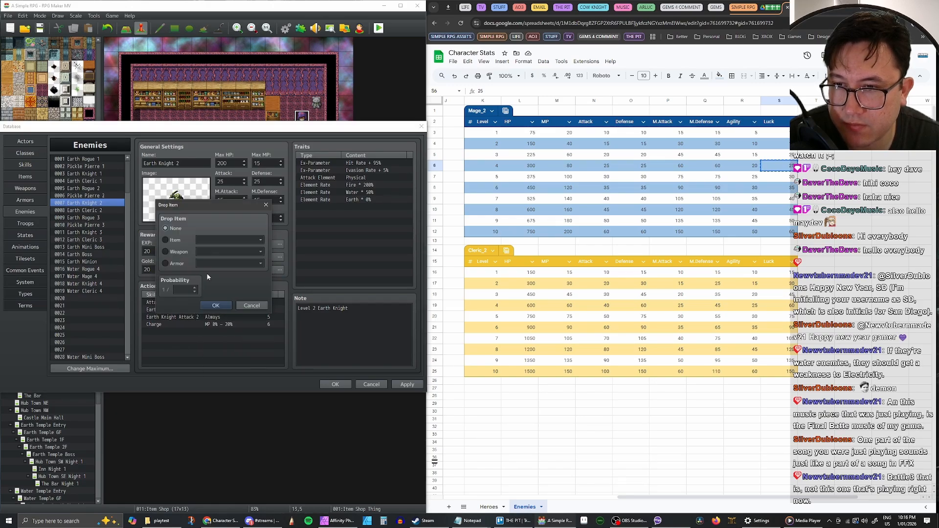
pyautogui.click(165, 240)
pyautogui.click(219, 240)
pyautogui.click(217, 249)
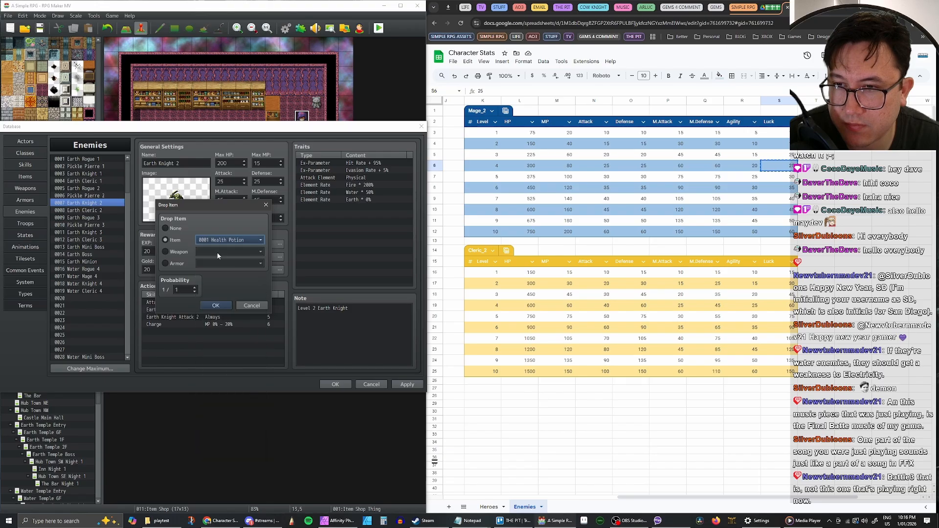
pyautogui.click(194, 288)
pyautogui.click(216, 305)
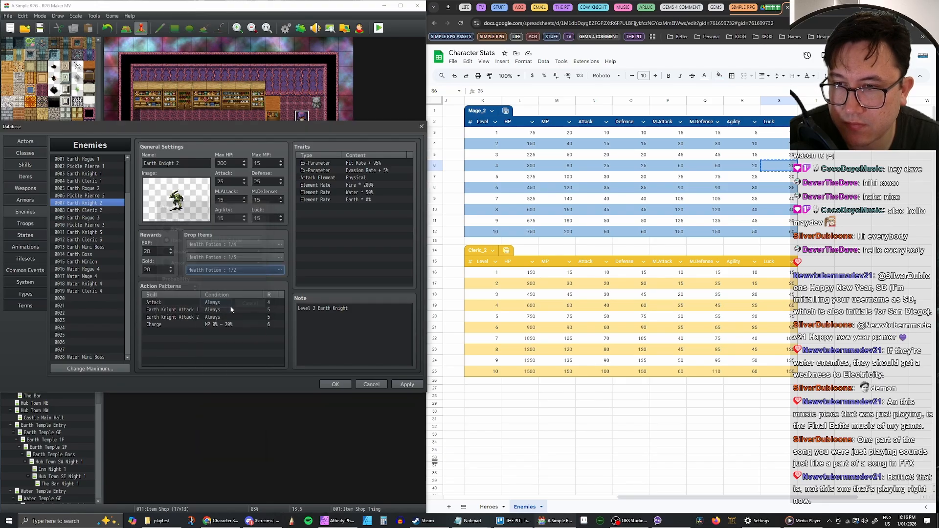
# Review the item choices for Earth Knight 2's third drop, keep Health Potion, and apply the changes.
pyautogui.doubleClick(226, 272)
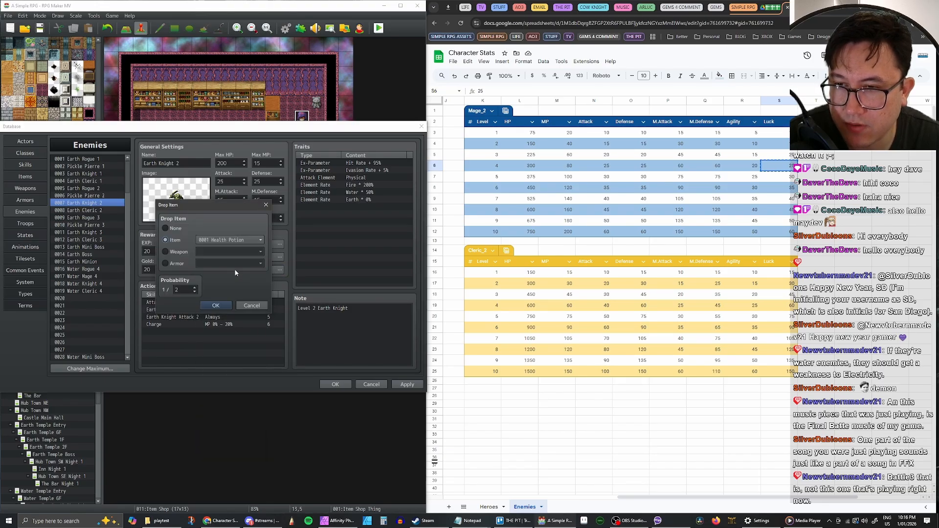
pyautogui.click(226, 241)
pyautogui.scroll(-3, 239, 279)
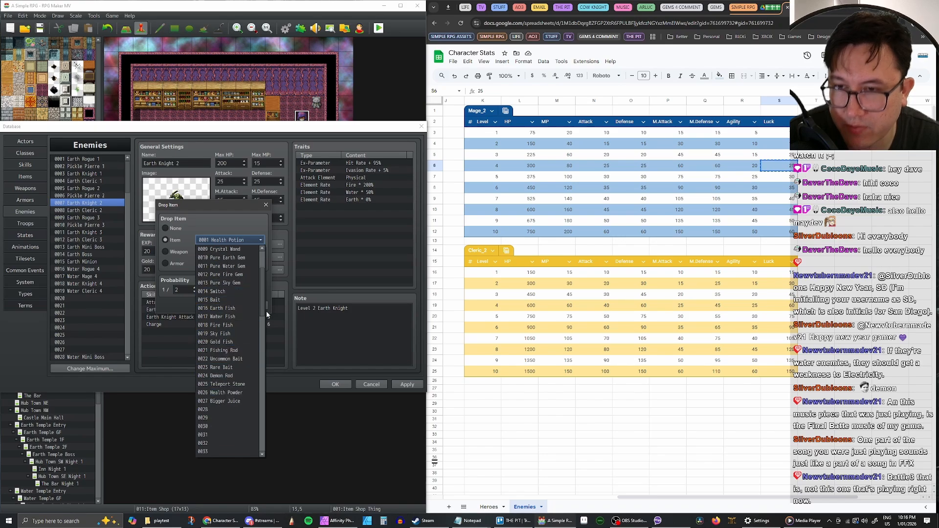
pyautogui.click(236, 223)
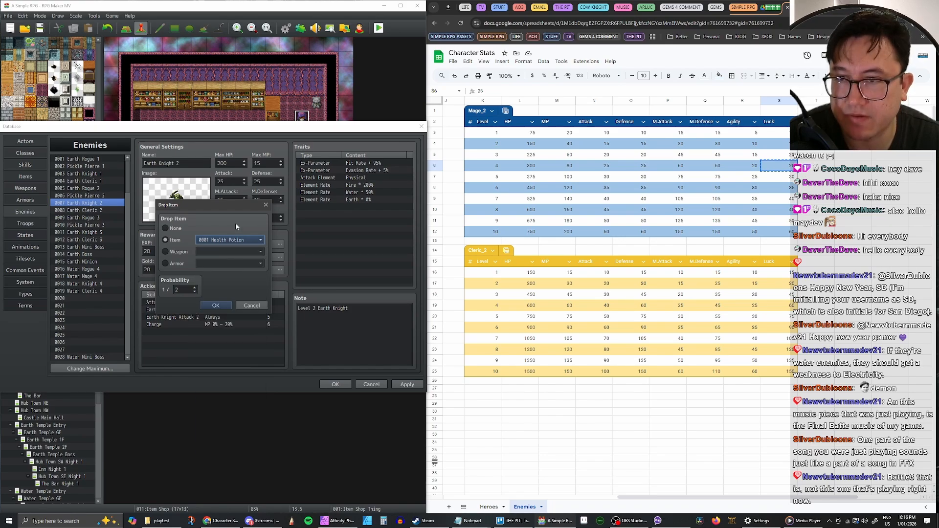
pyautogui.click(219, 306)
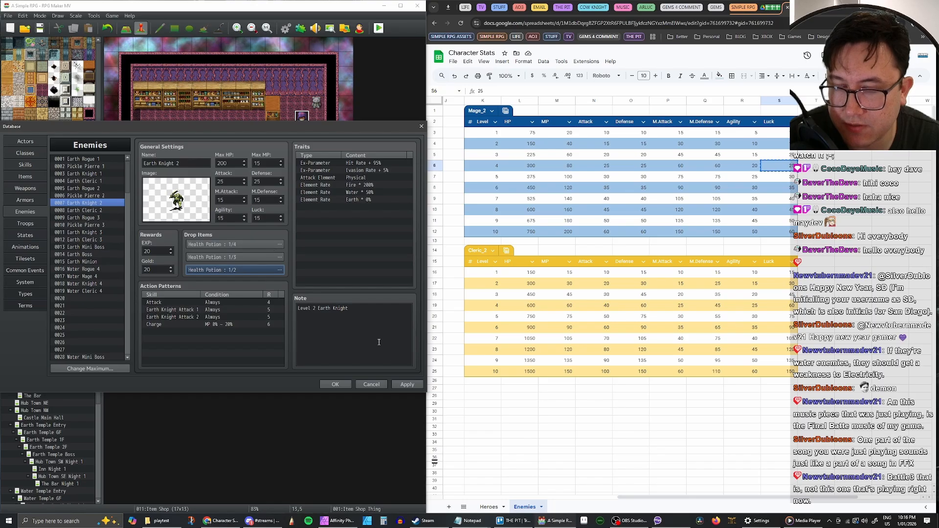
pyautogui.click(406, 385)
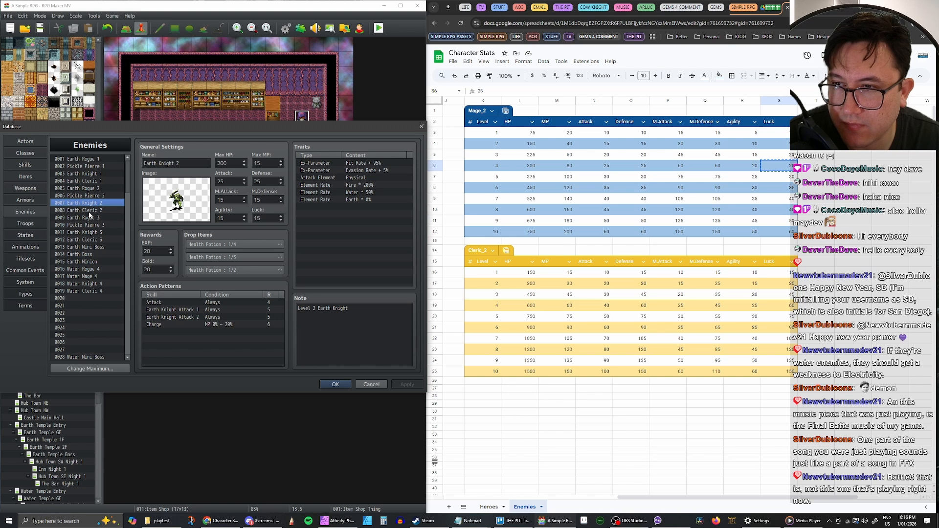
# Add Revive as Earth Cleric 2's first drop item with a probability of 1/5.
pyautogui.click(90, 211)
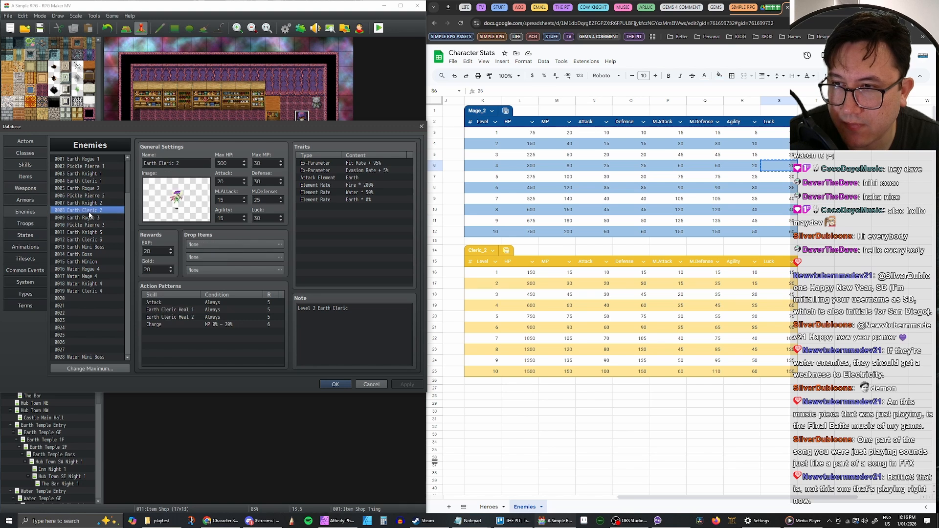
pyautogui.doubleClick(205, 244)
pyautogui.click(168, 239)
pyautogui.click(223, 240)
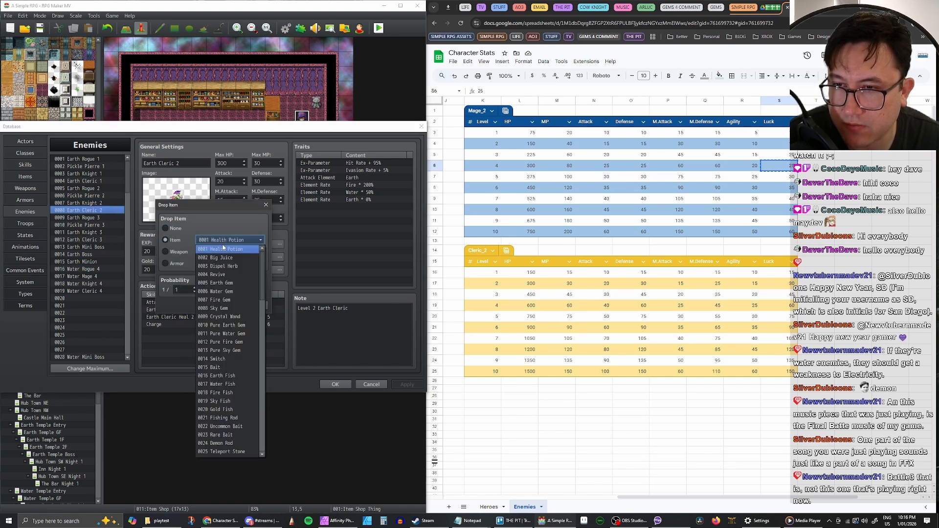
pyautogui.click(220, 275)
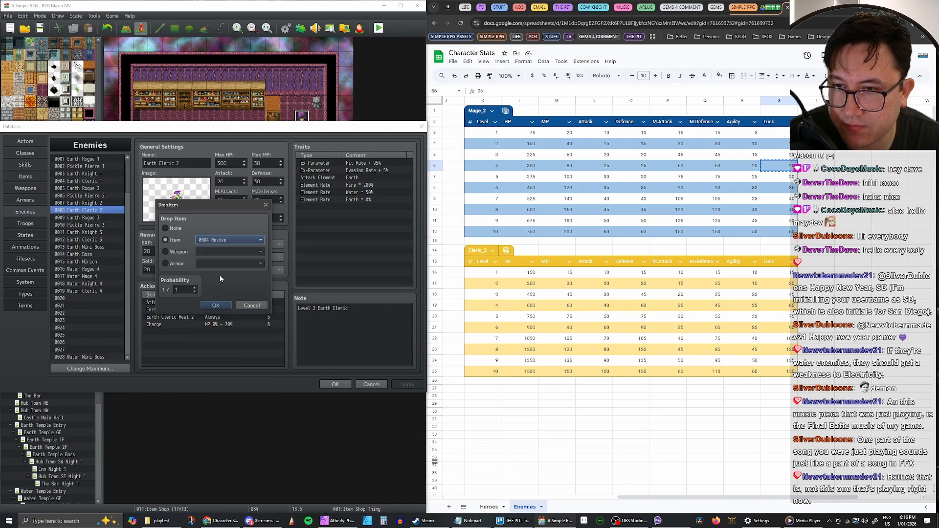
pyautogui.doubleClick(196, 288)
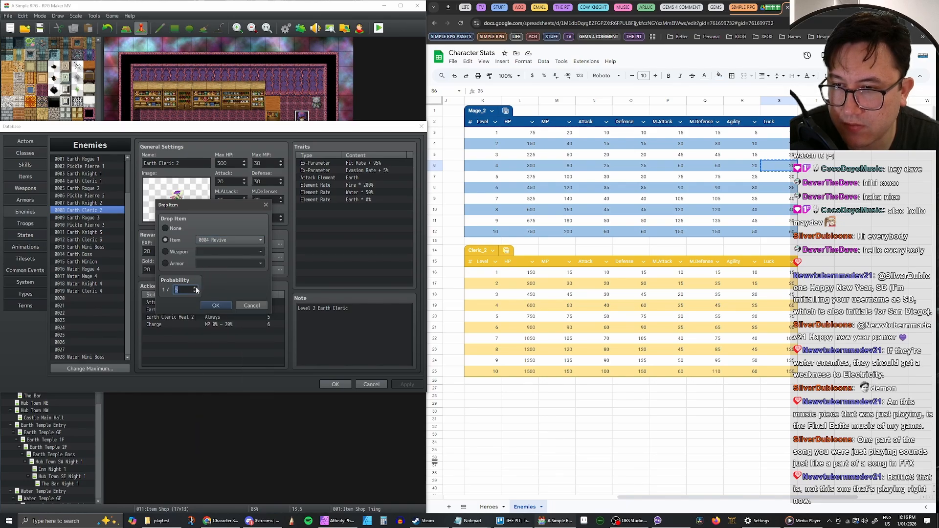
pyautogui.click(215, 305)
# Add Revive as Earth Cleric 2's second drop item with a probability of 1/4.
pyautogui.click(174, 250)
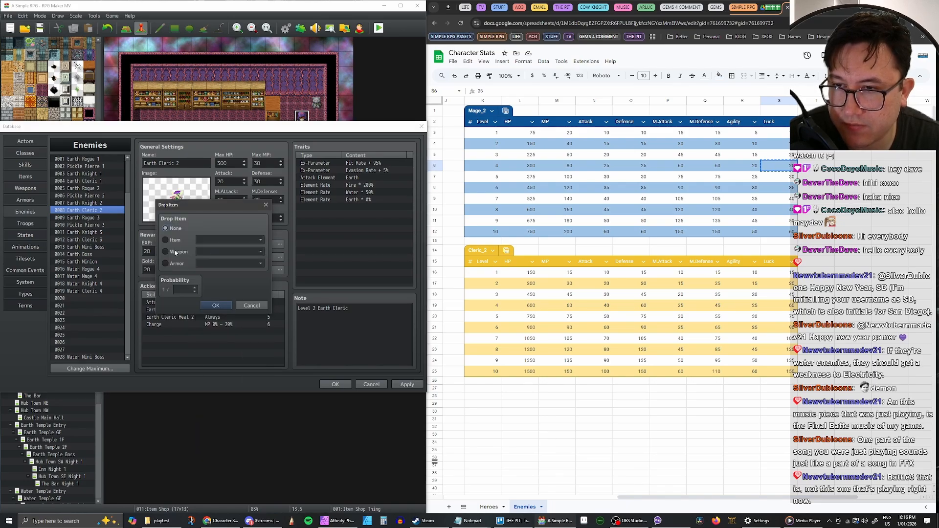
pyautogui.click(227, 240)
pyautogui.click(227, 269)
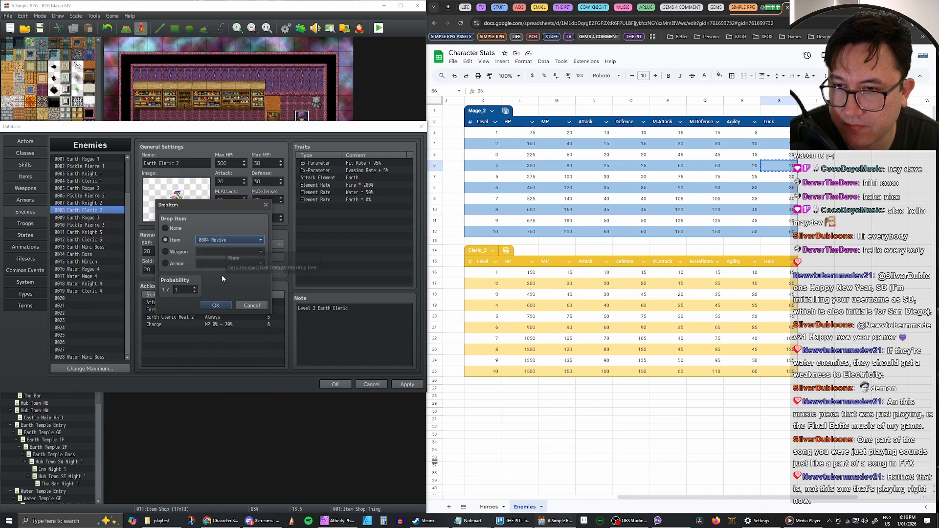
pyautogui.doubleClick(195, 289)
pyautogui.click(227, 239)
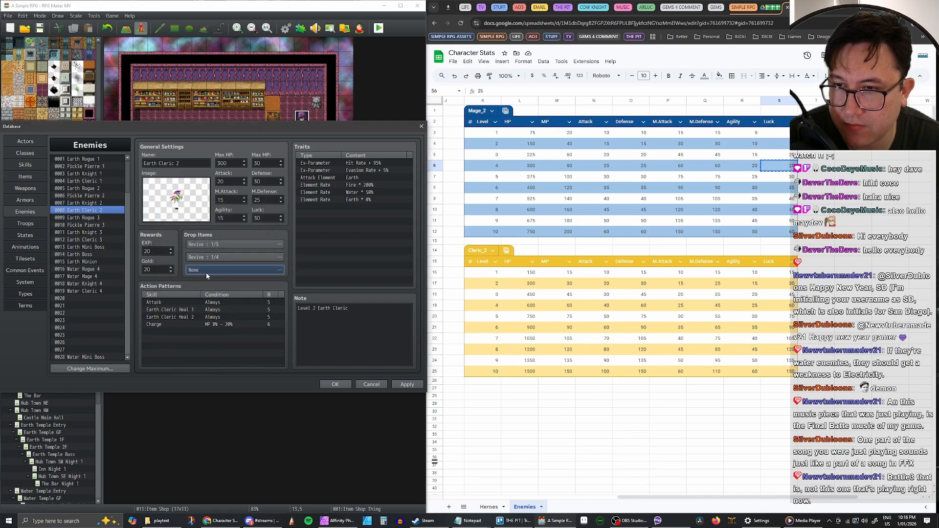
# Add Revive as Earth Cleric 2's third drop item with a probability of 1/3 and apply the changes.
pyautogui.click(210, 255)
pyautogui.click(211, 239)
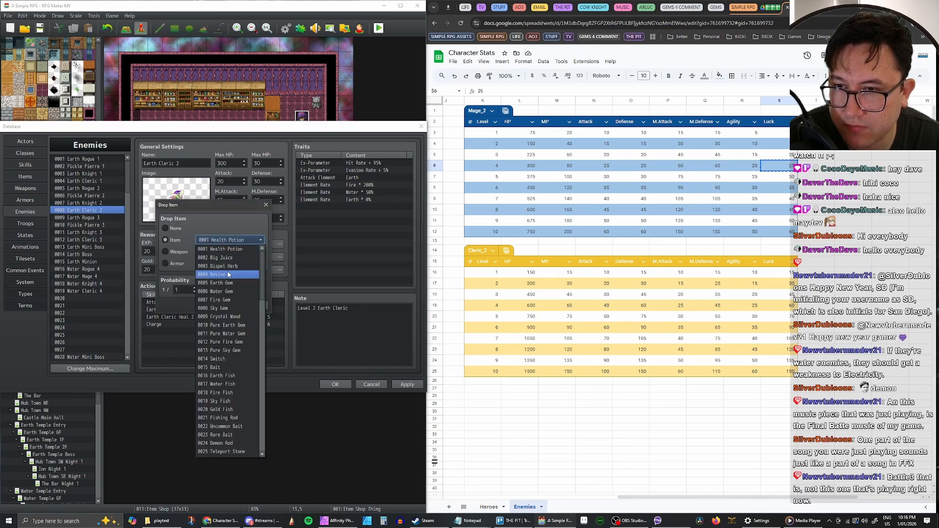
pyautogui.click(228, 278)
pyautogui.click(195, 288)
pyautogui.click(196, 288)
pyautogui.click(216, 306)
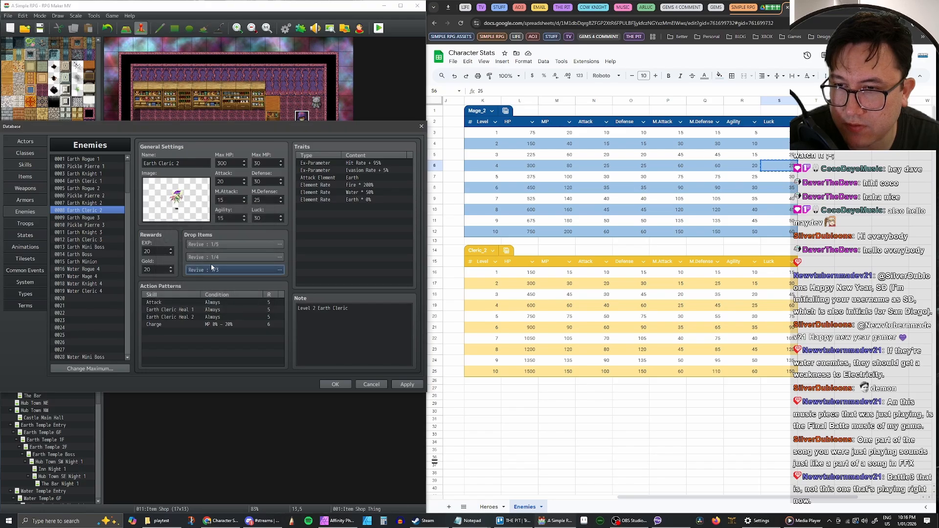
pyautogui.click(407, 384)
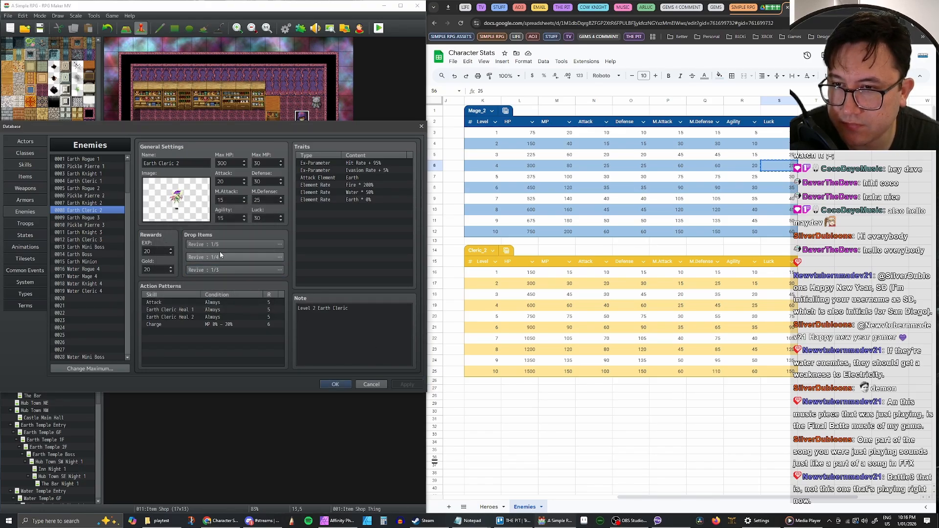
# Set the probability of Earth Rogue 3's first drop item, Dispel Herb, to 1/4.
pyautogui.click(89, 219)
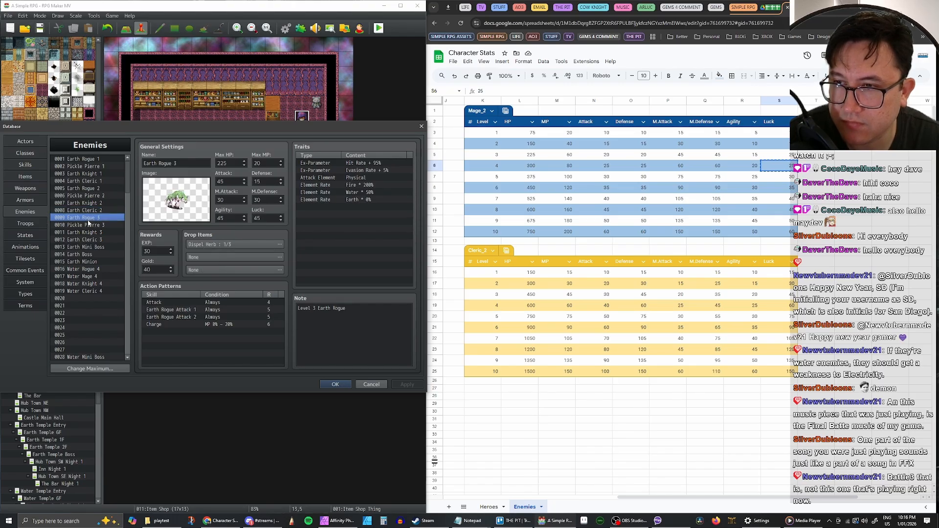
pyautogui.doubleClick(195, 244)
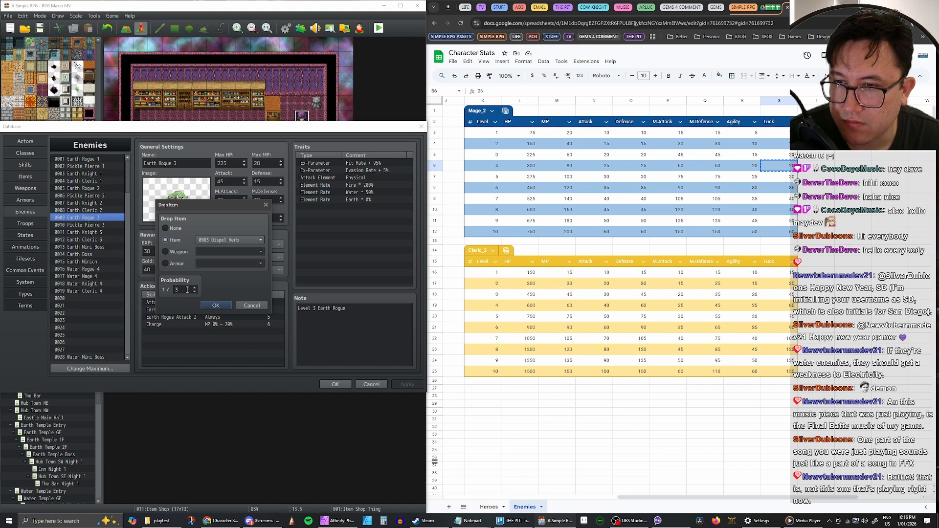
pyautogui.click(216, 306)
# Add Dispel Herb as Earth Rogue 3's second drop item with a probability of 1/3.
pyautogui.doubleClick(211, 254)
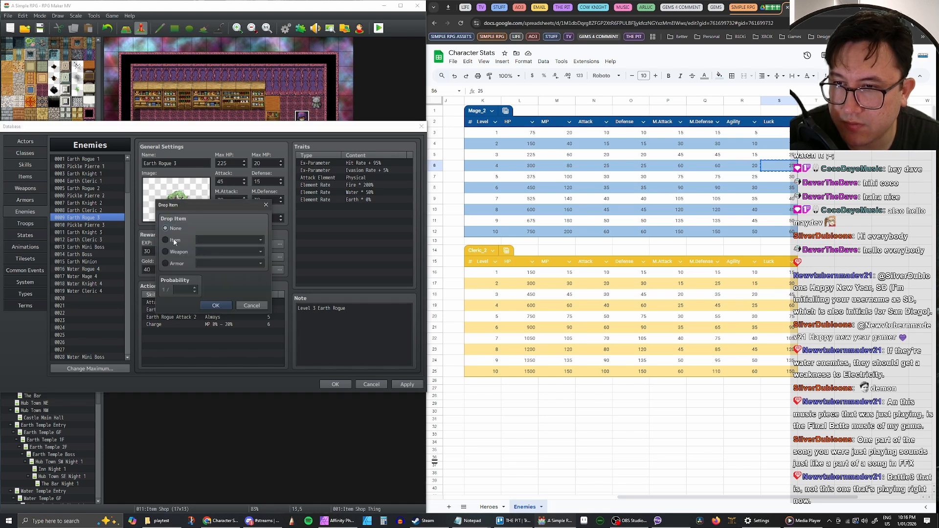
pyautogui.click(174, 242)
pyautogui.click(230, 240)
pyautogui.click(225, 263)
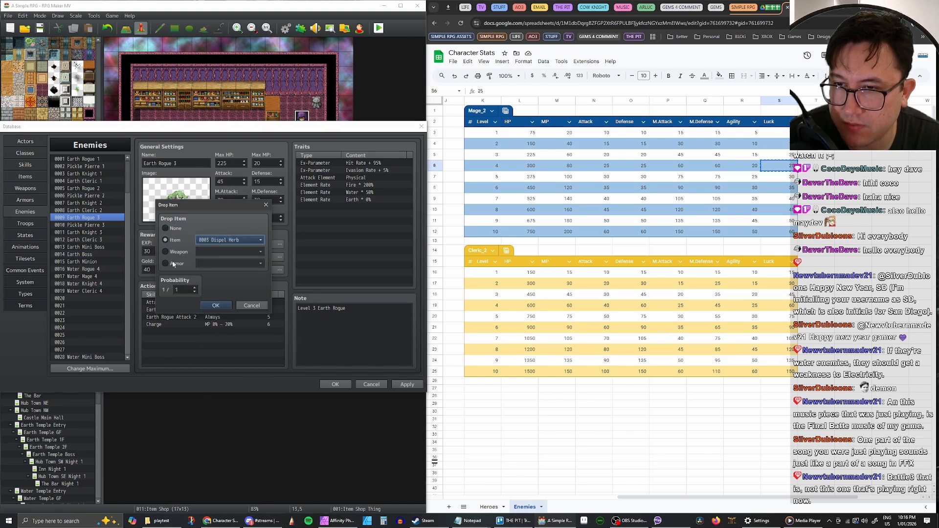
pyautogui.click(195, 288)
pyautogui.click(215, 305)
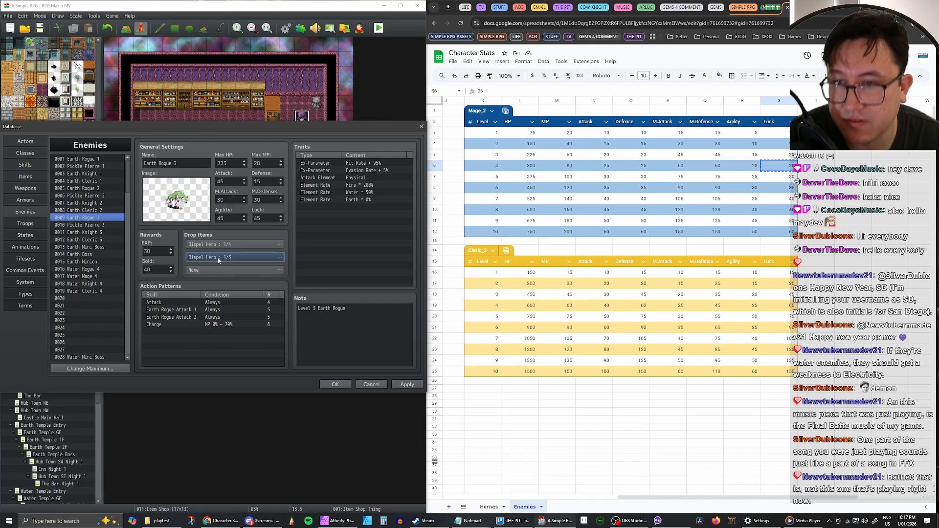
# Add Dispel Herb as Earth Rogue 3's third drop item with a probability of 1/2 and apply the changes.
pyautogui.doubleClick(235, 272)
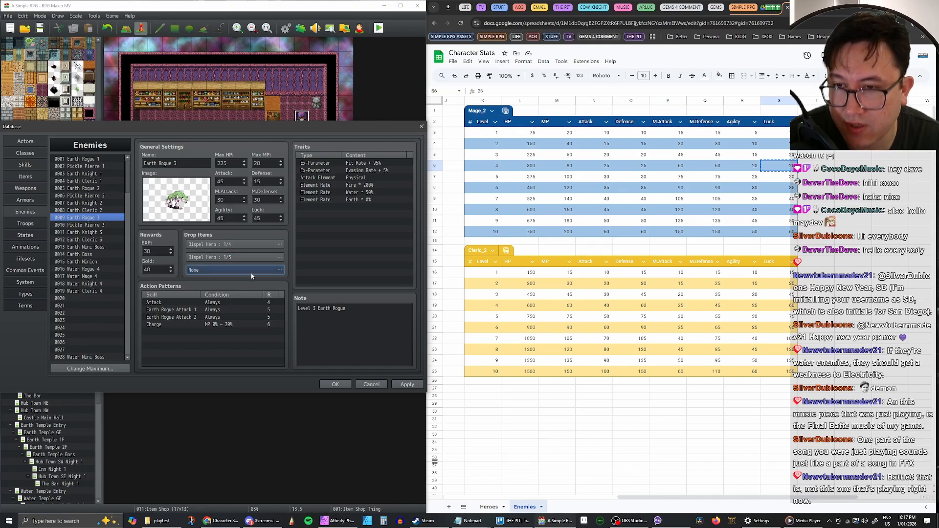
pyautogui.click(166, 240)
pyautogui.click(219, 241)
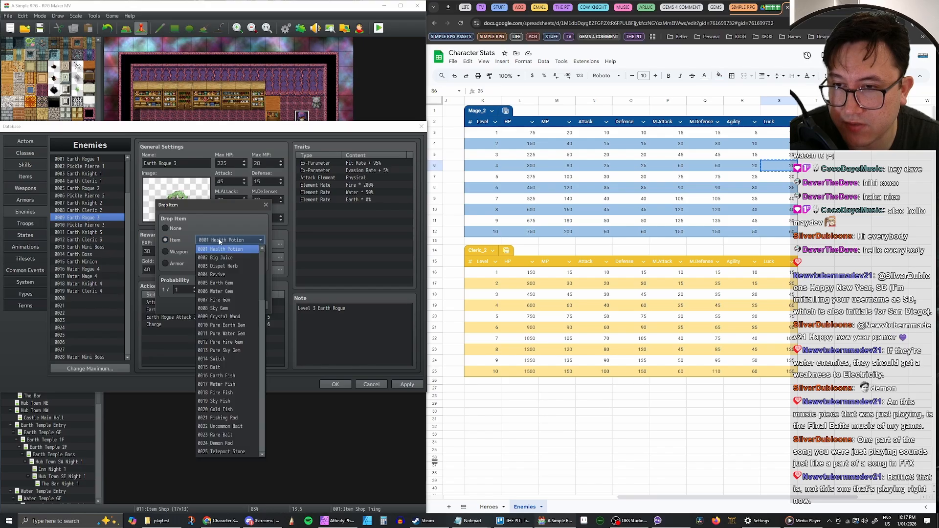
pyautogui.click(226, 266)
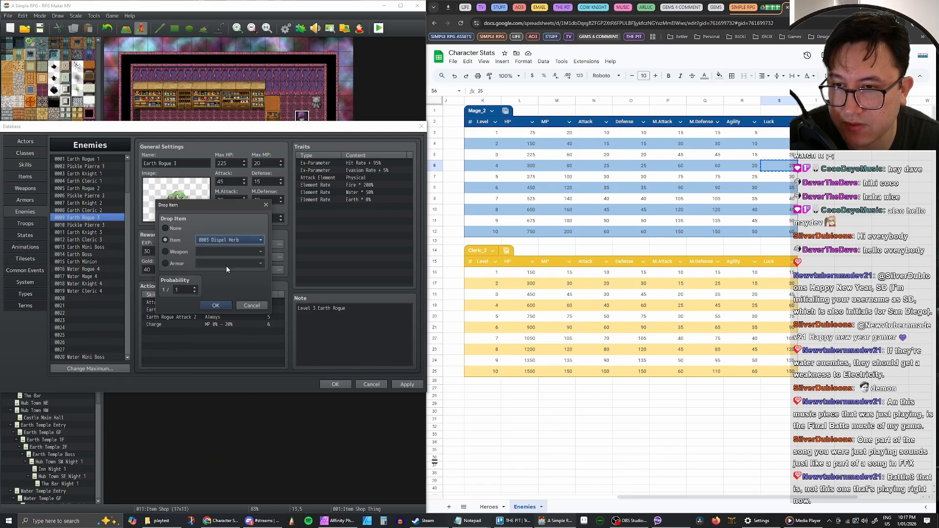
pyautogui.click(195, 287)
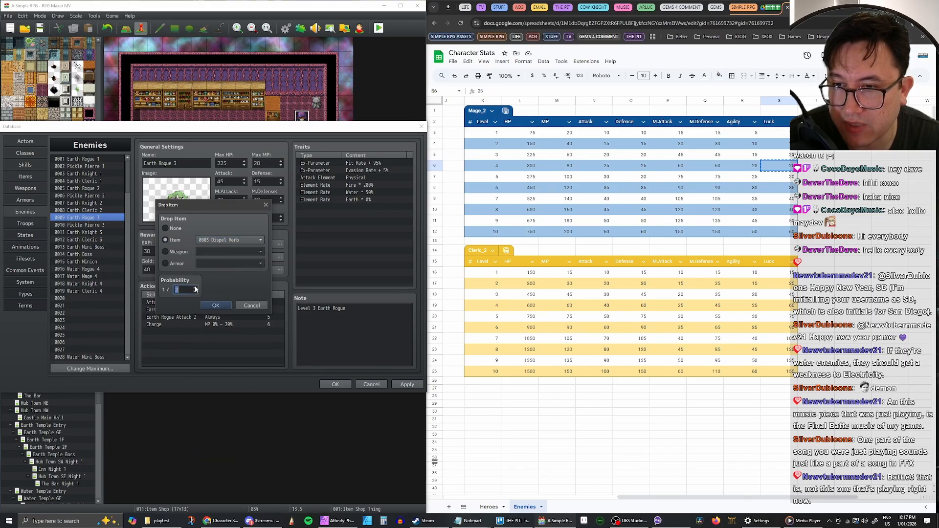
pyautogui.click(219, 306)
pyautogui.click(408, 384)
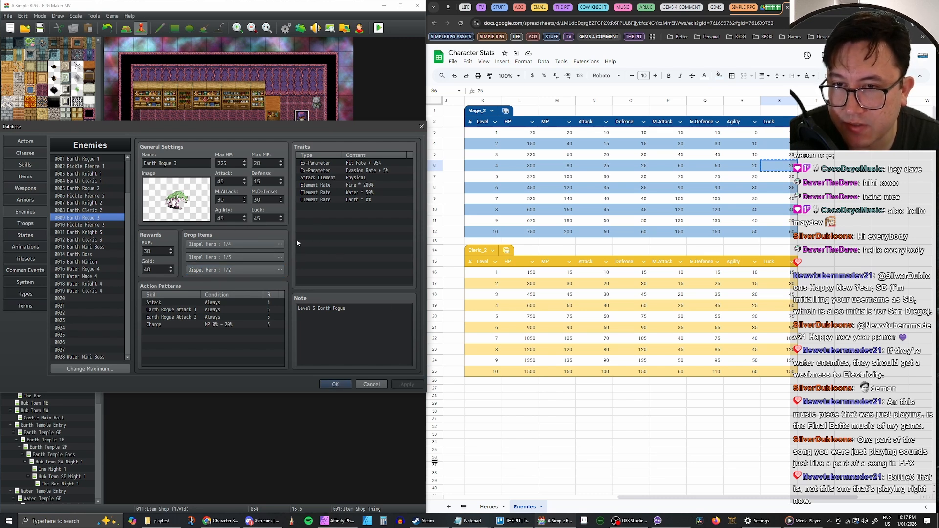
# Set the probability of Pickle Pierre 3's first drop item, Big Juice, to 1/4.
pyautogui.click(97, 226)
pyautogui.doubleClick(197, 245)
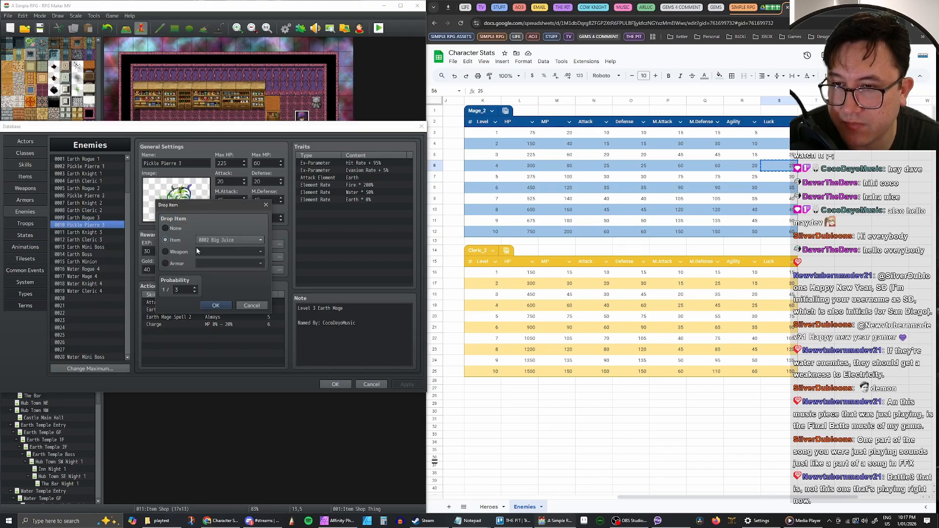
pyautogui.click(166, 229)
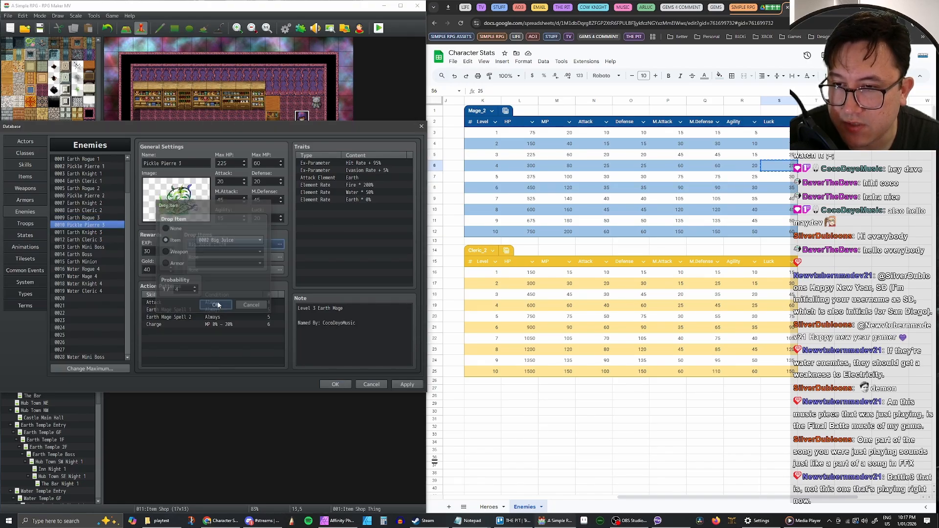
# Add Big Juice as Pickle Pierre 3's second drop item with a probability of 1/3.
pyautogui.click(178, 241)
pyautogui.click(239, 240)
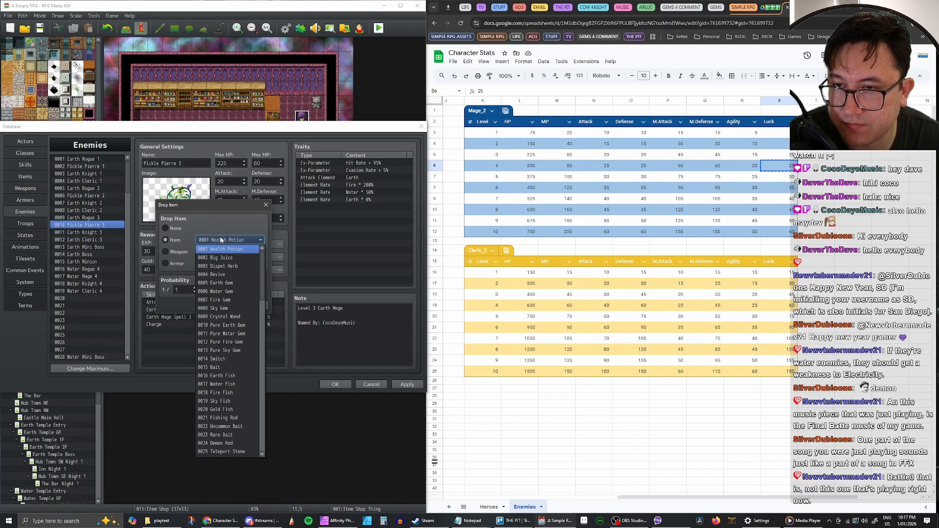
pyautogui.click(219, 263)
pyautogui.click(195, 288)
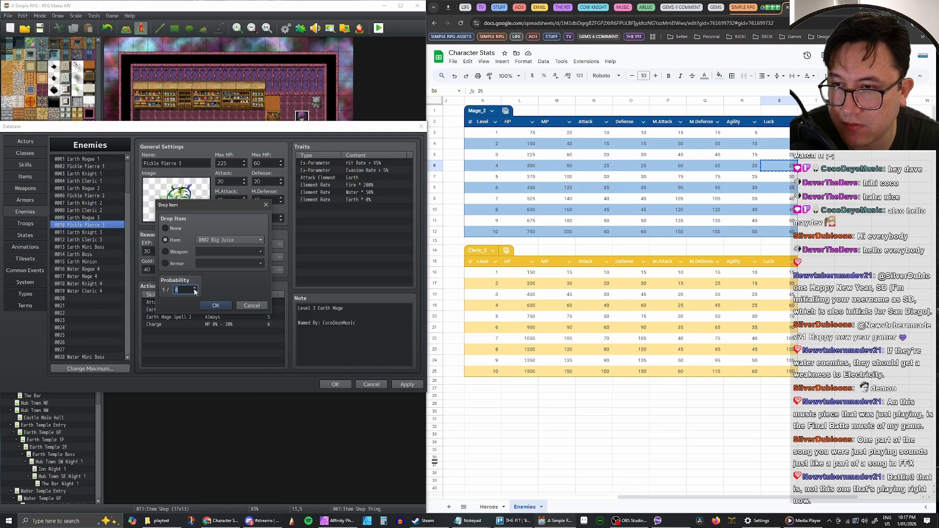
pyautogui.click(210, 303)
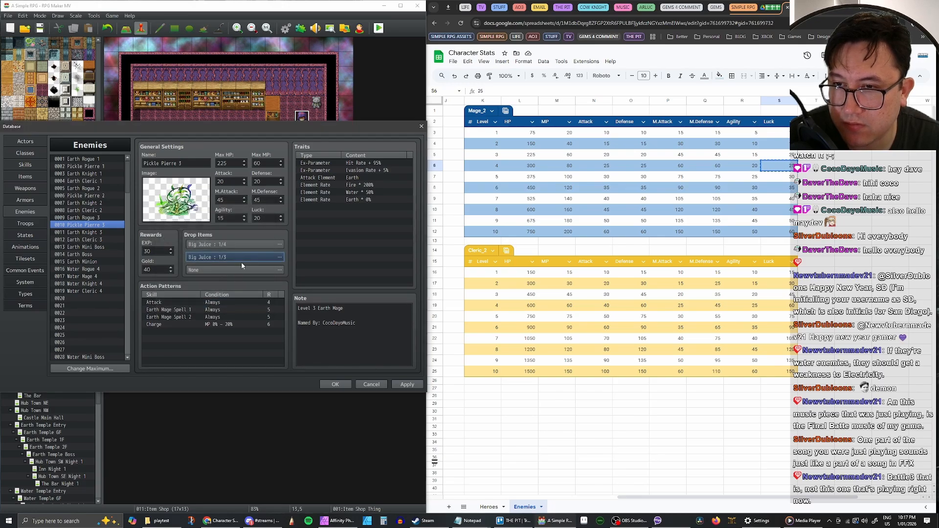
# Add Big Juice as Pickle Pierre 3's third drop item with a probability of 1/2 and apply the changes.
pyautogui.doubleClick(191, 270)
pyautogui.click(171, 240)
pyautogui.click(229, 240)
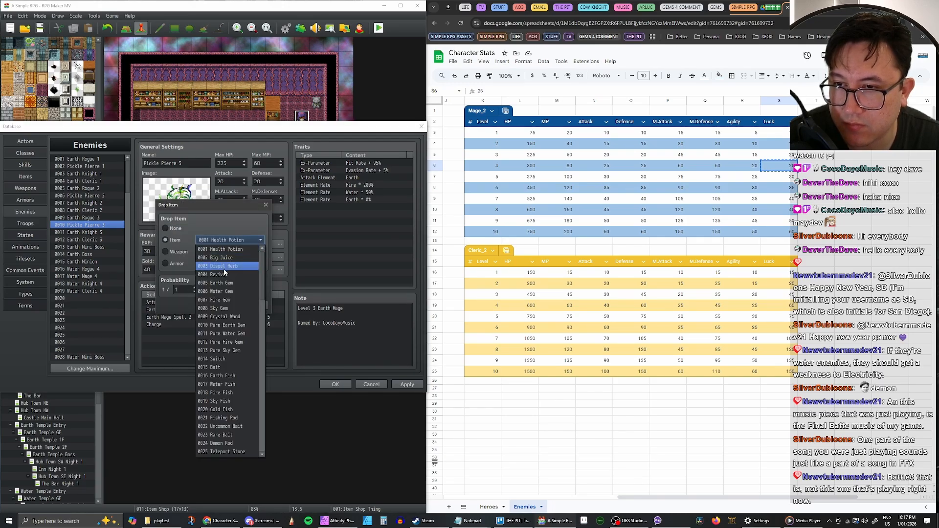
pyautogui.click(220, 253)
pyautogui.click(196, 289)
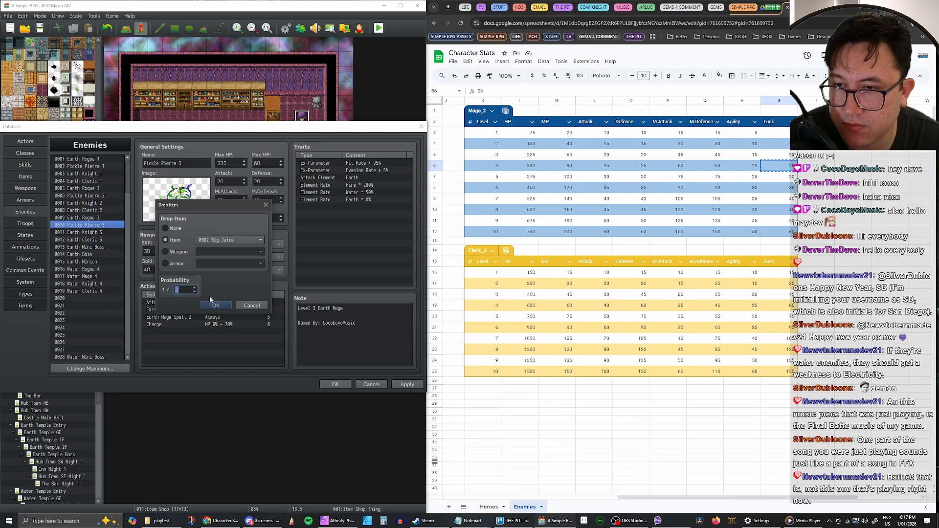
pyautogui.click(215, 305)
pyautogui.click(419, 385)
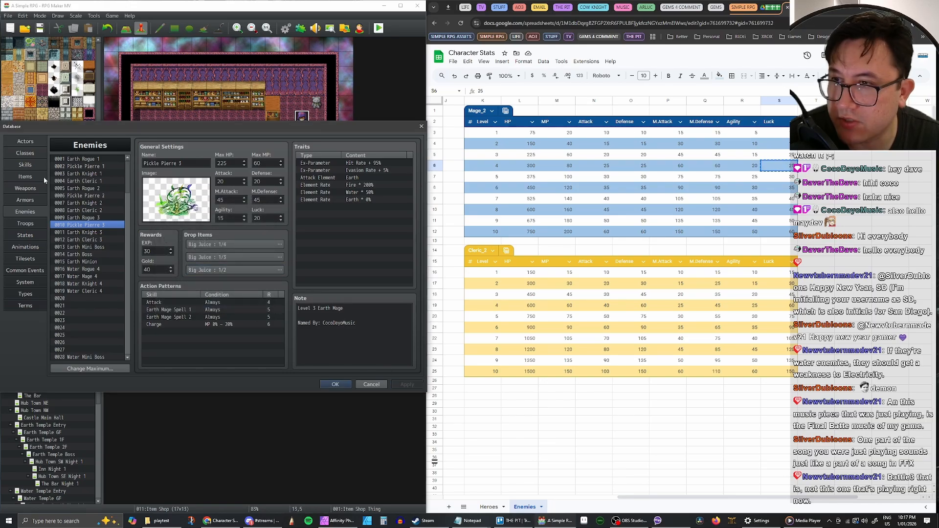
# Rename the Bigger Juice item to Wide Juice in the database, apply the change and close the database.
pyautogui.click(27, 166)
pyautogui.click(27, 176)
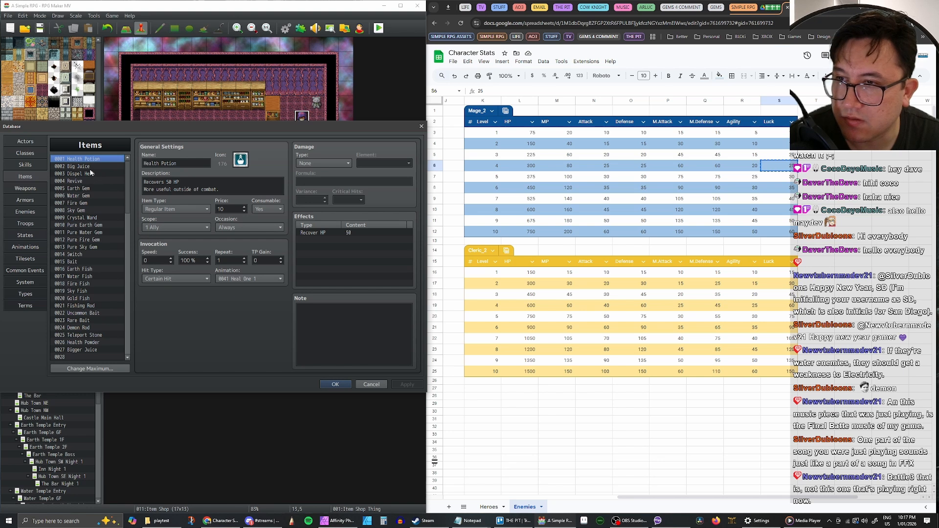
pyautogui.scroll(-3, 98, 221)
pyautogui.click(82, 283)
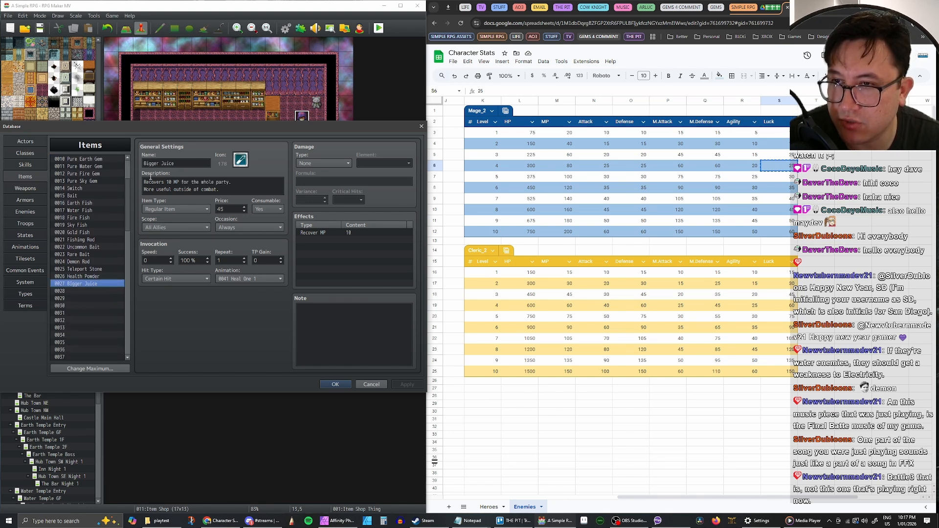
pyautogui.scroll(3, 116, 249)
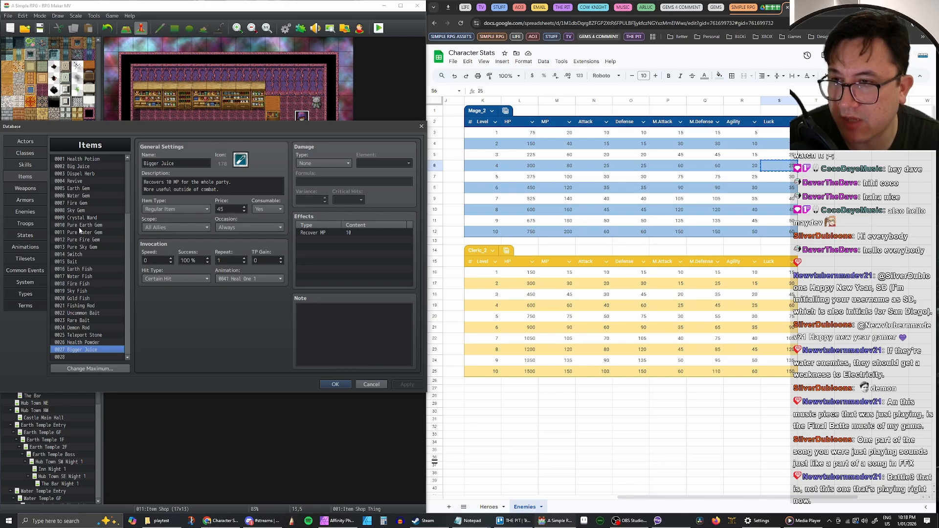
pyautogui.scroll(-4, 80, 231)
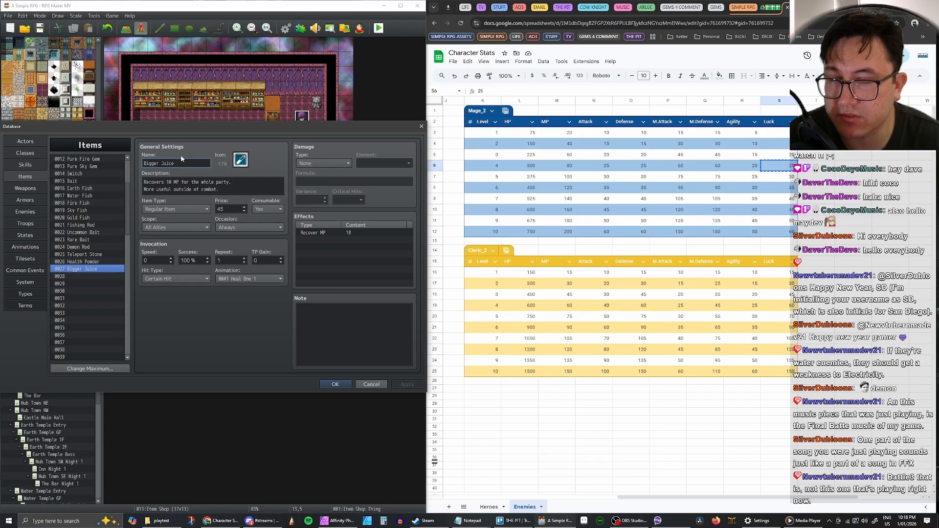
pyautogui.press('BackSpace')
pyautogui.press('BackSpace')
pyautogui.press('BackSpace')
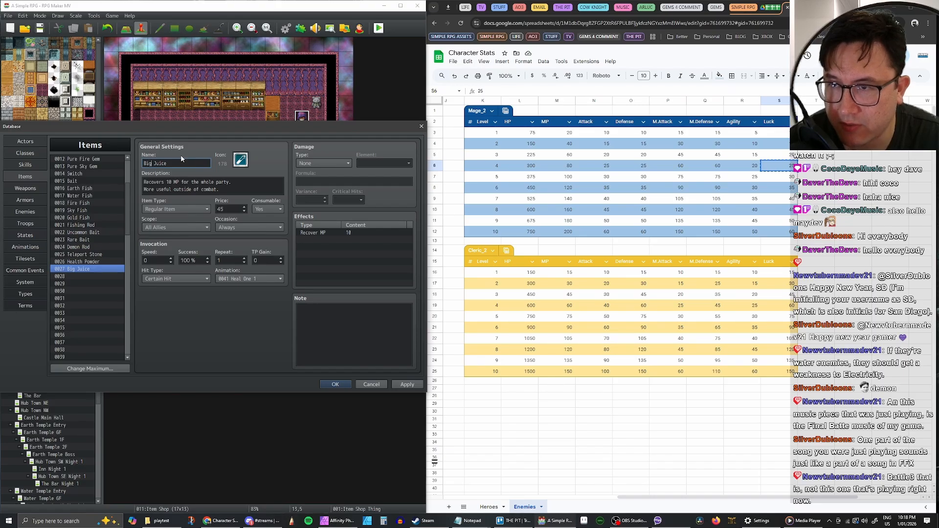
pyautogui.press('BackSpace')
pyautogui.press('BackSpace')
pyautogui.press('BackSpace')
pyautogui.write('Wide')
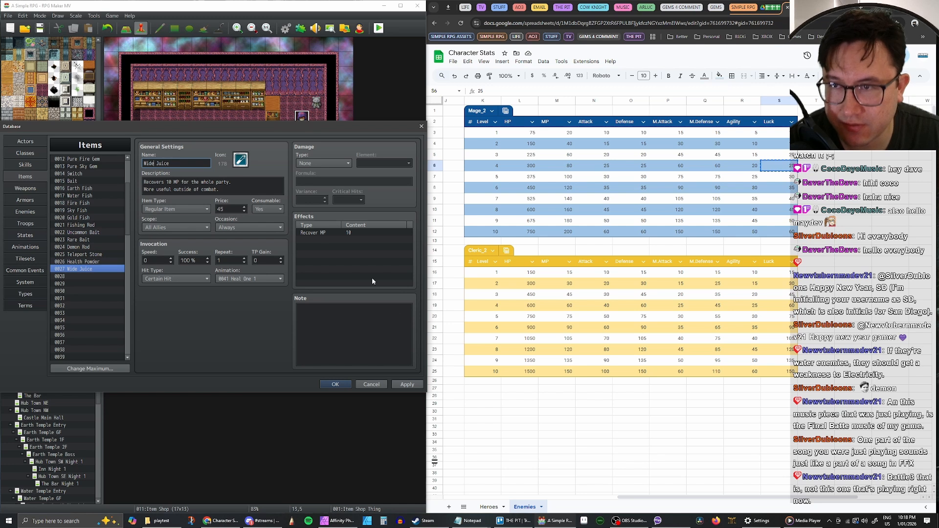
pyautogui.click(411, 384)
pyautogui.scroll(3, 105, 257)
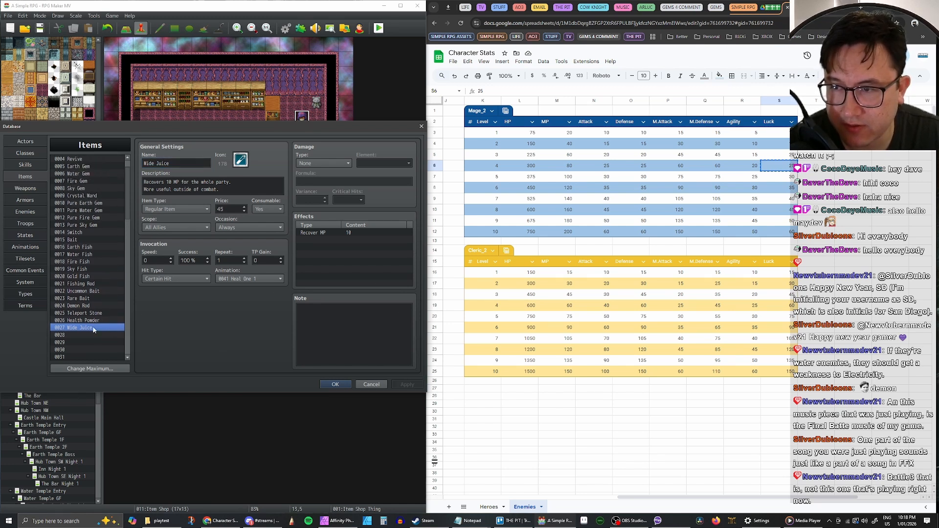
pyautogui.scroll(-2, 73, 304)
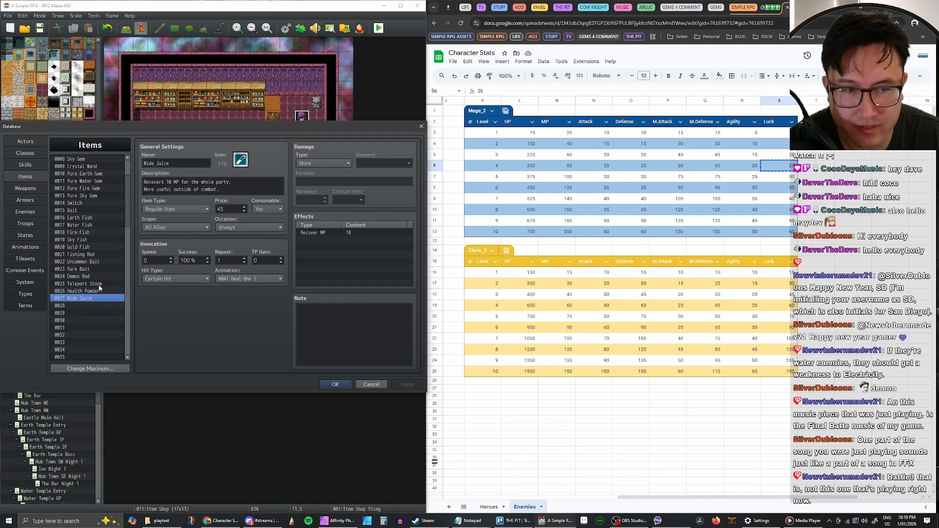
pyautogui.scroll(3, 99, 285)
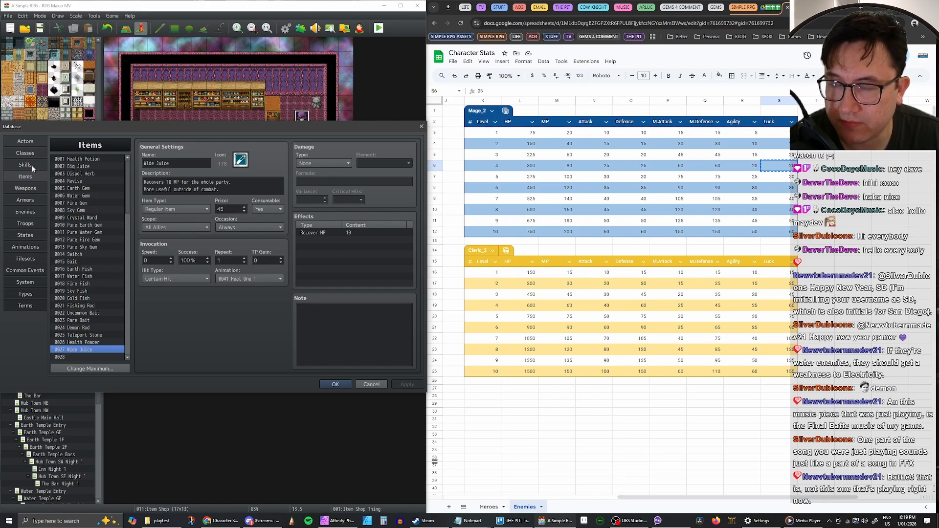
pyautogui.click(335, 384)
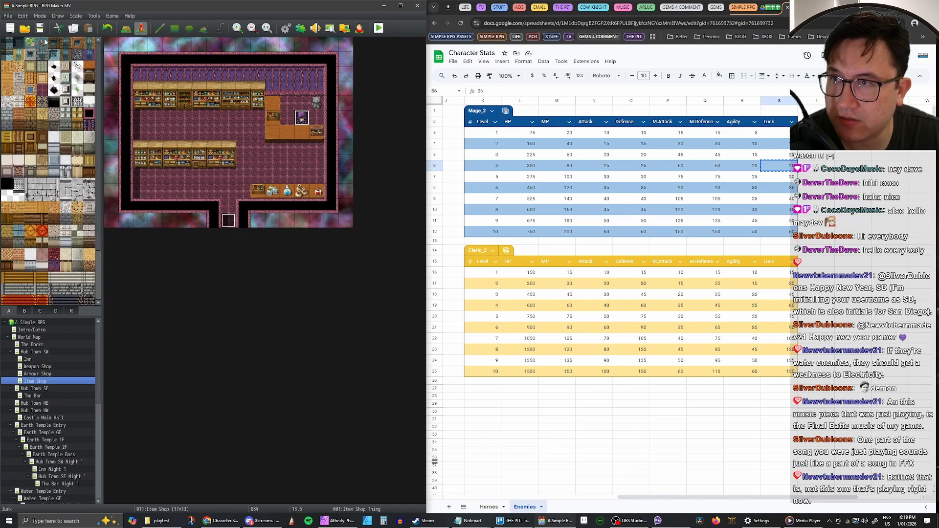
# Reopen the enemy database and add Health Potion as Earth Knight 3's first drop item with a probability of 1/4.
pyautogui.click(286, 28)
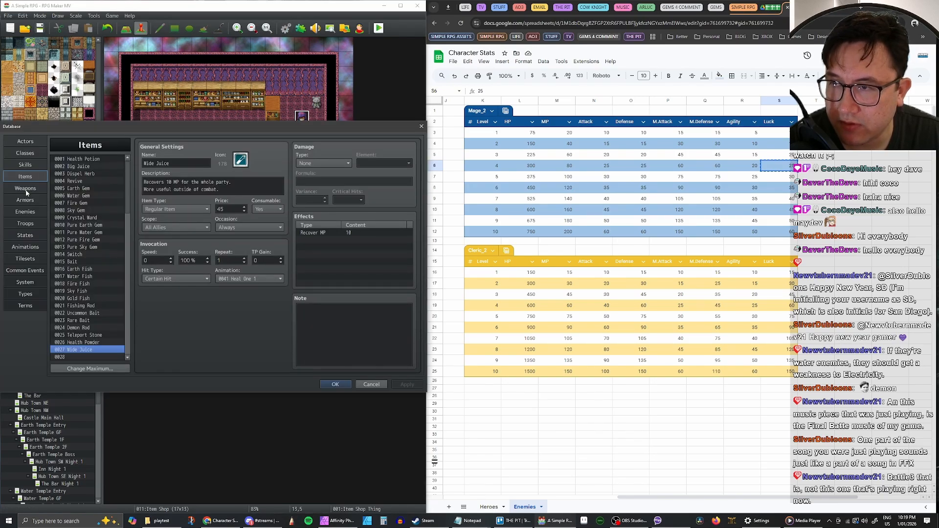
pyautogui.click(28, 216)
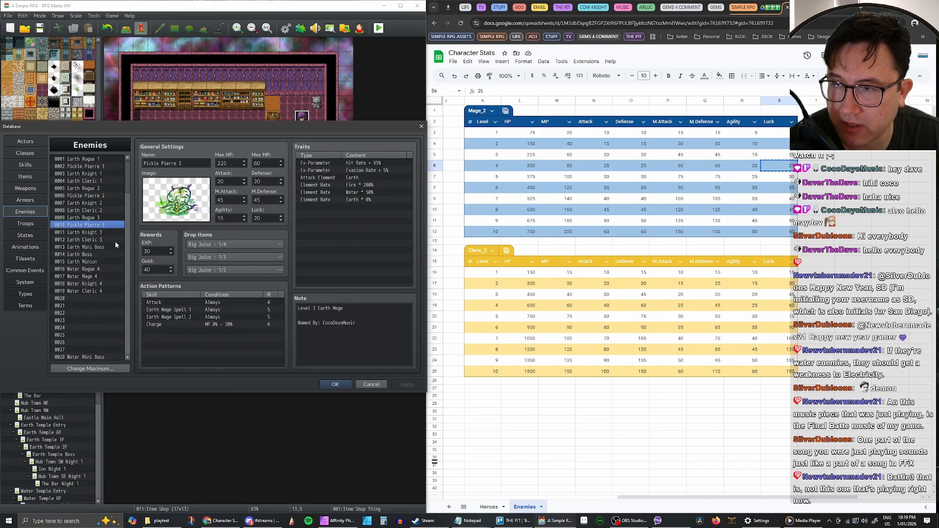
pyautogui.click(101, 233)
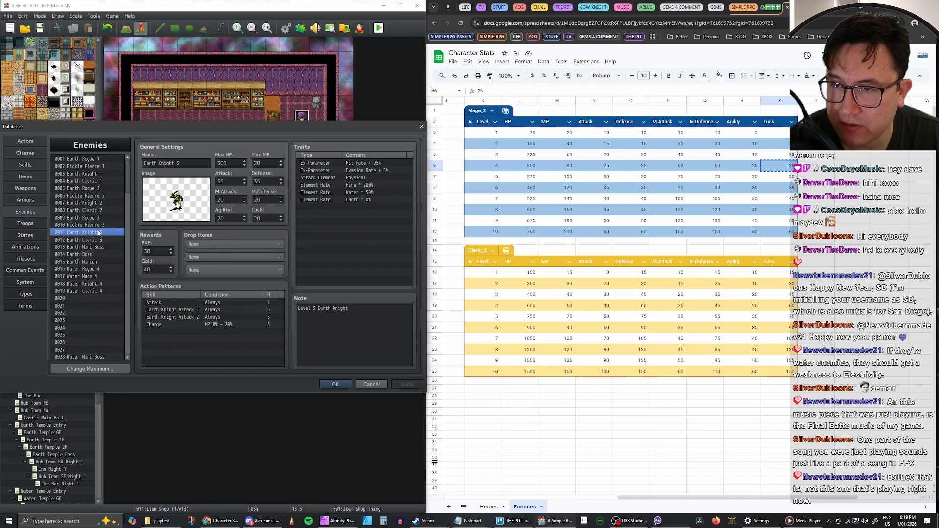
pyautogui.doubleClick(223, 244)
pyautogui.click(165, 240)
pyautogui.click(229, 240)
pyautogui.click(220, 240)
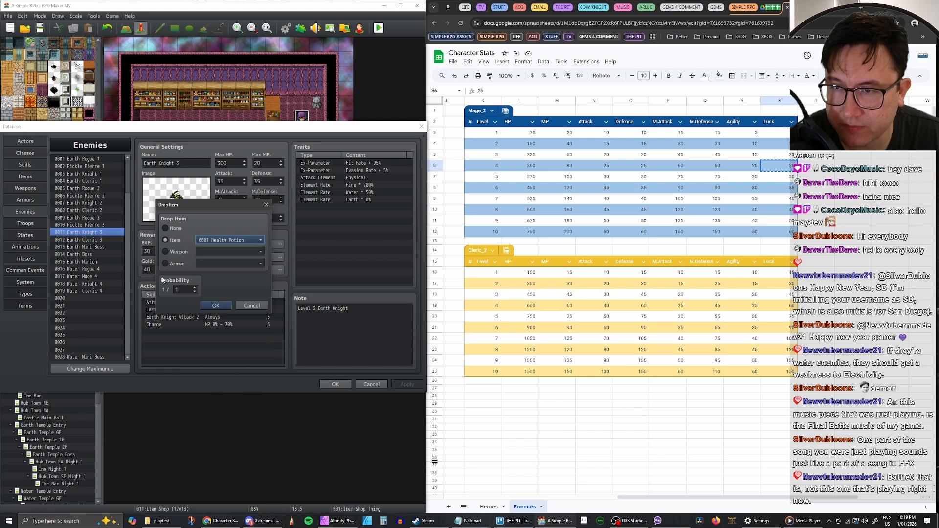
pyautogui.click(195, 288)
pyautogui.click(210, 304)
# Add Health Potion as Earth Knight 3's second drop item with a probability of 1/3.
pyautogui.doubleClick(204, 257)
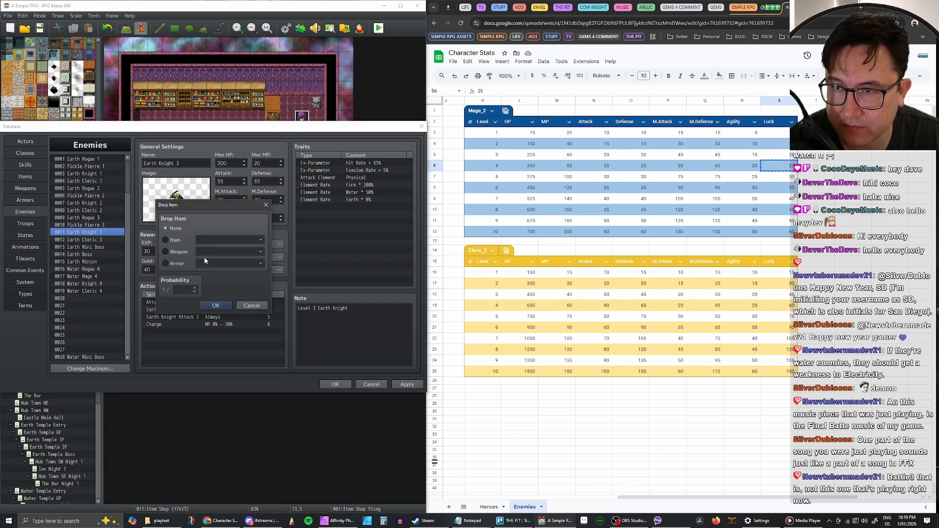
pyautogui.click(171, 239)
pyautogui.click(229, 240)
pyautogui.click(219, 245)
pyautogui.click(195, 289)
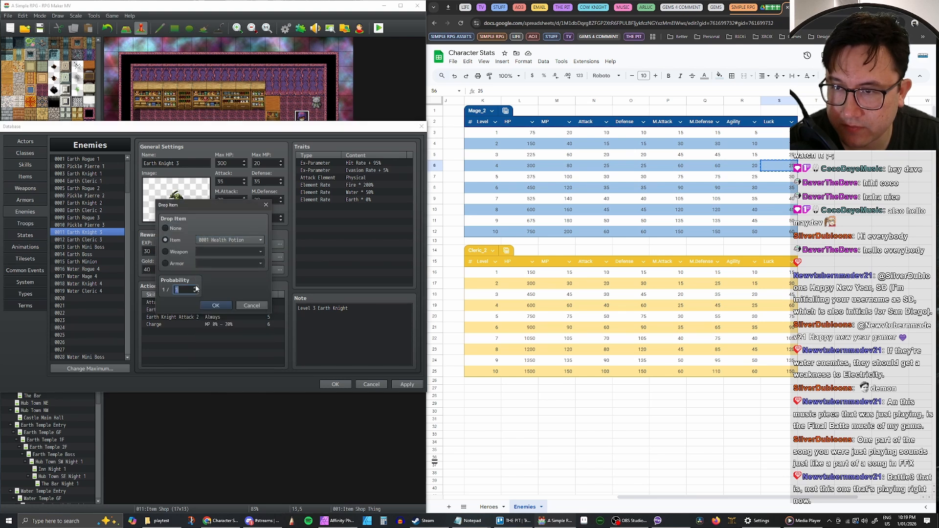
pyautogui.click(209, 304)
# Add Health Potion as Earth Knight 3's third drop item with a probability of 1/2 and apply the changes.
pyautogui.doubleClick(211, 270)
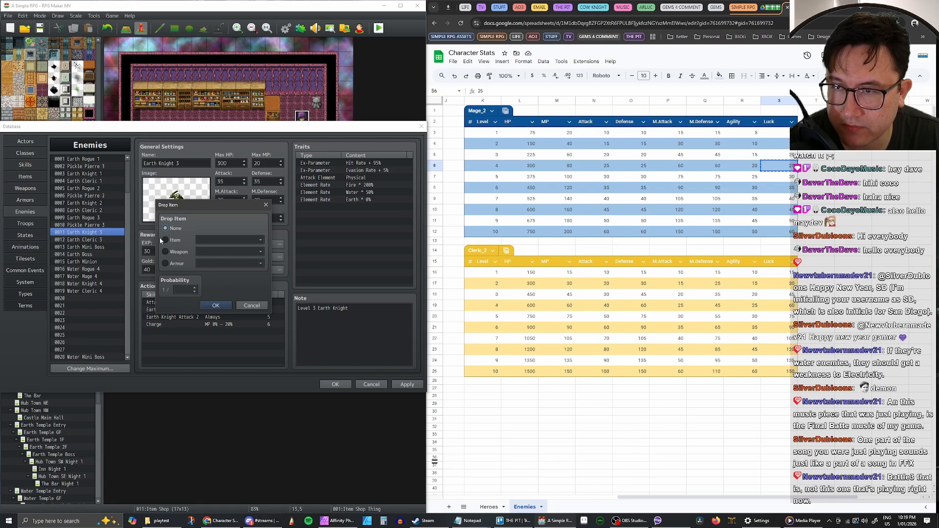
pyautogui.click(174, 237)
pyautogui.click(196, 288)
pyautogui.click(217, 306)
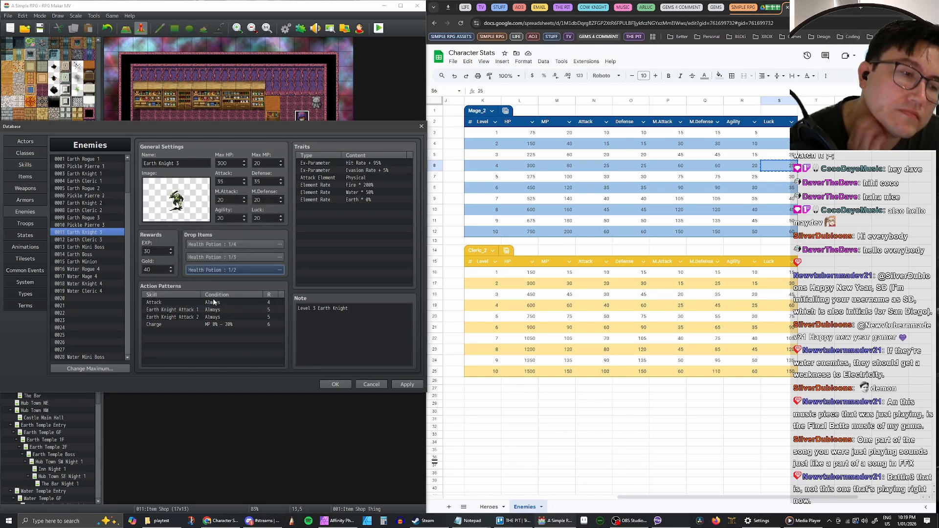
pyautogui.click(407, 384)
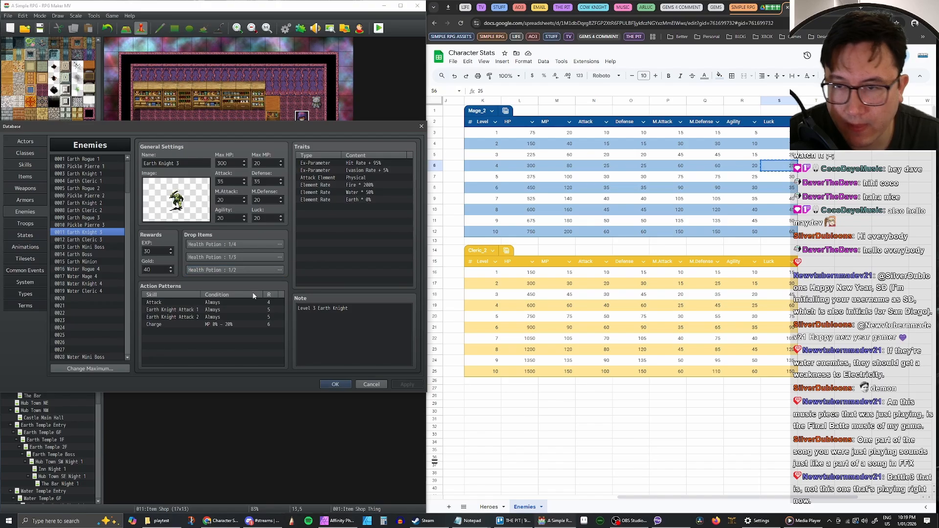
# Add Revive as Earth Cleric 3's first drop item with a probability of 1/5.
pyautogui.click(98, 239)
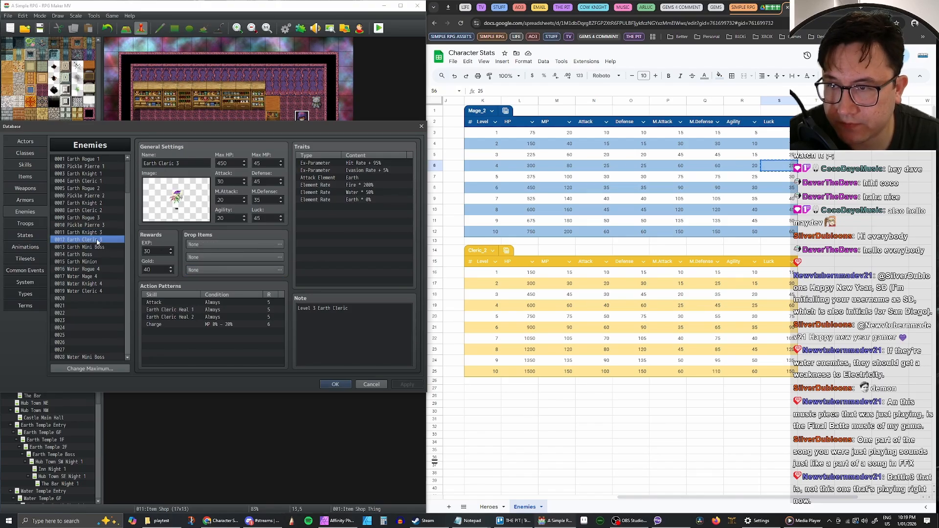
pyautogui.doubleClick(200, 244)
pyautogui.click(166, 240)
pyautogui.click(230, 240)
pyautogui.click(223, 271)
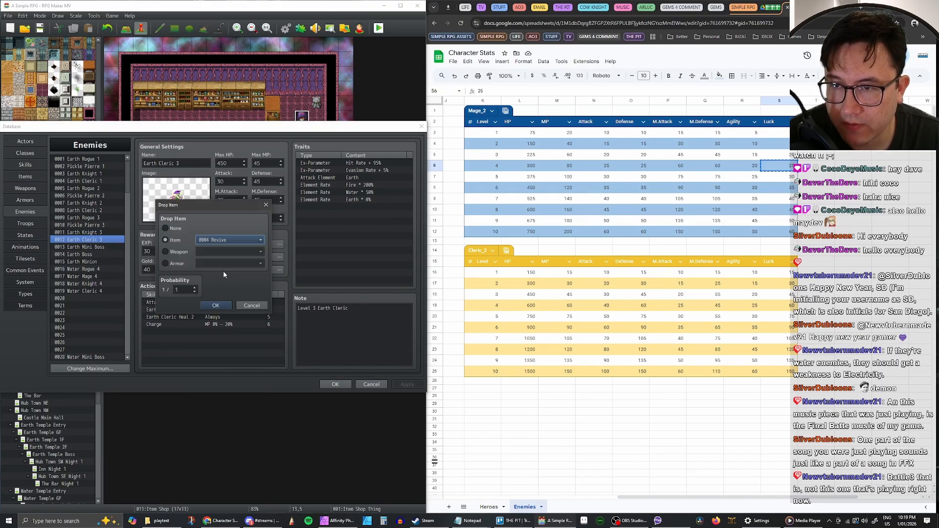
pyautogui.click(194, 288)
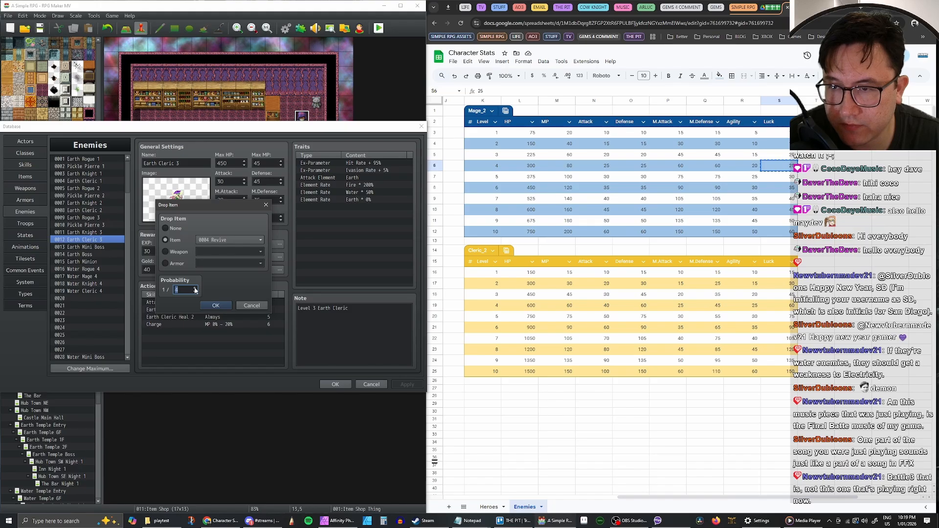
pyautogui.click(215, 305)
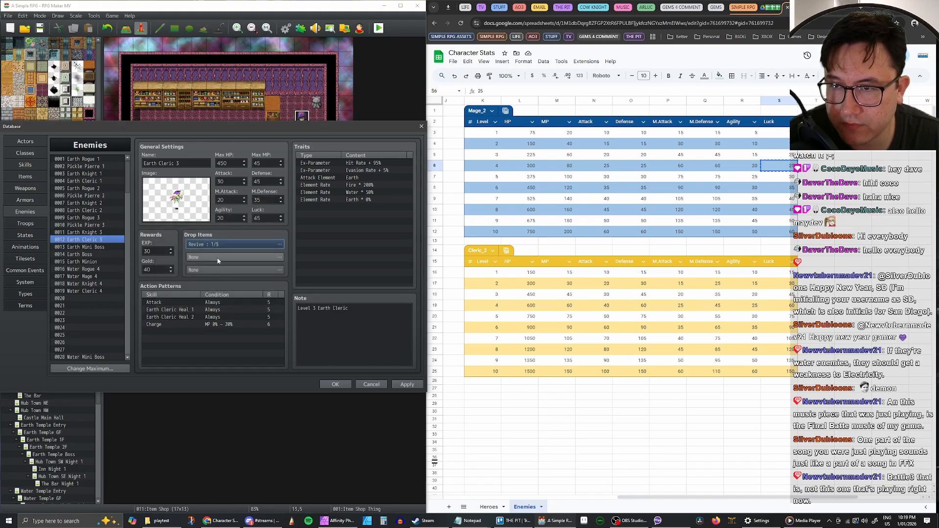
# Add Revive as Earth Cleric 3's second drop item with a probability of 1/4.
pyautogui.doubleClick(179, 257)
pyautogui.click(167, 239)
pyautogui.click(225, 240)
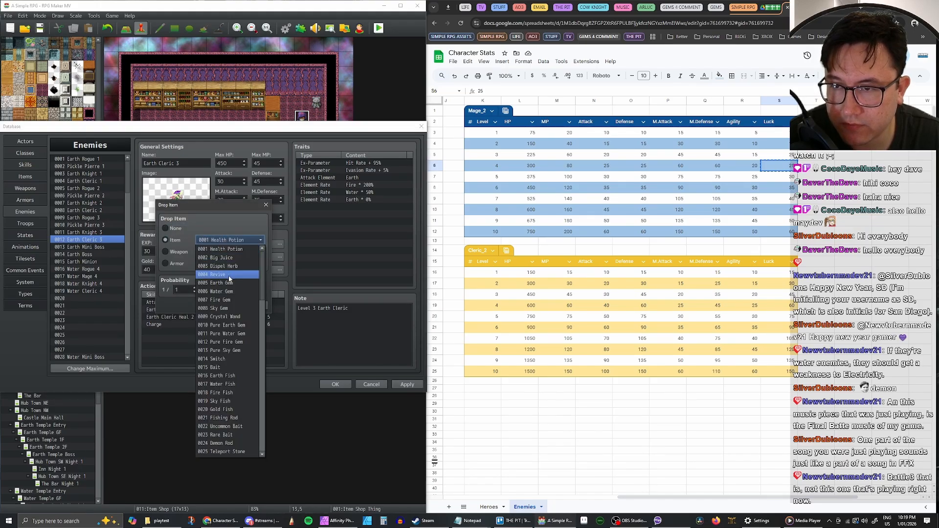
pyautogui.click(229, 275)
pyautogui.click(195, 288)
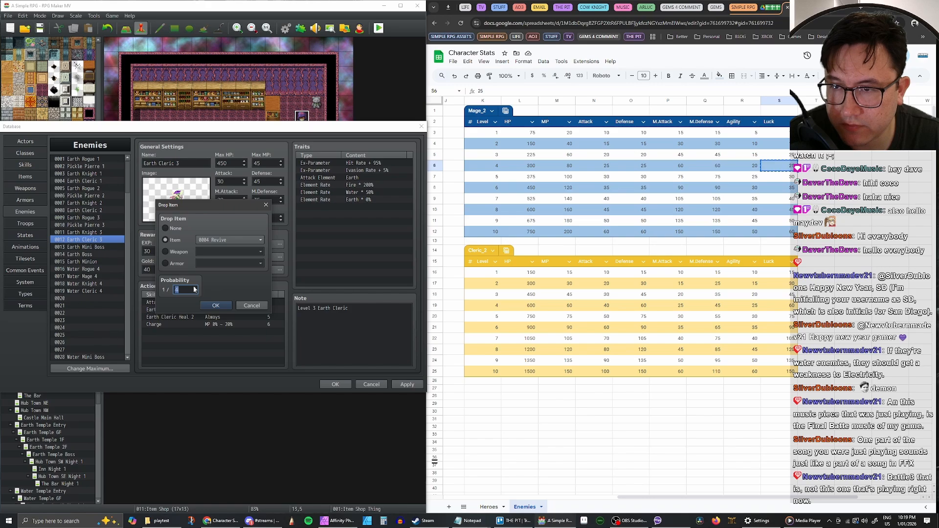
pyautogui.click(213, 305)
# Add Revive as Earth Cleric 3's third drop item with a probability of 1/2 and apply the changes.
pyautogui.doubleClick(189, 269)
pyautogui.click(166, 240)
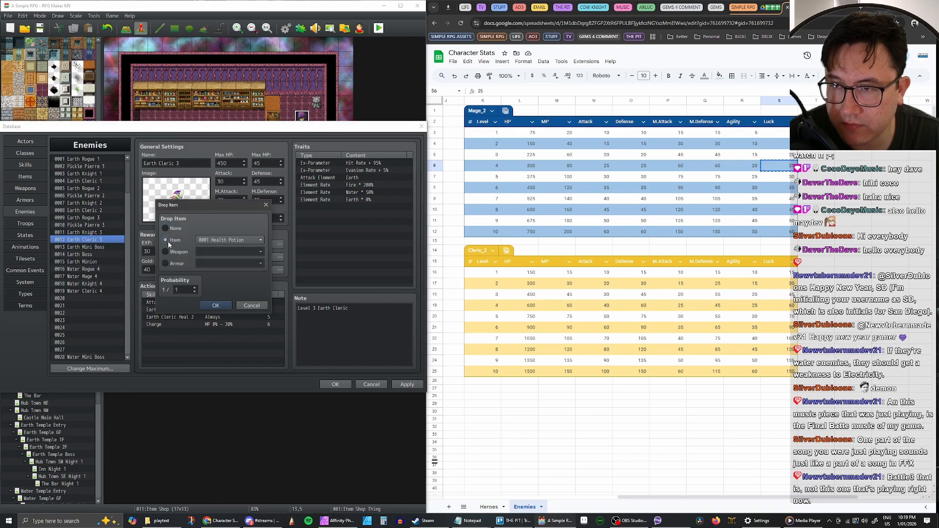
pyautogui.click(229, 240)
pyautogui.click(220, 275)
pyautogui.click(195, 288)
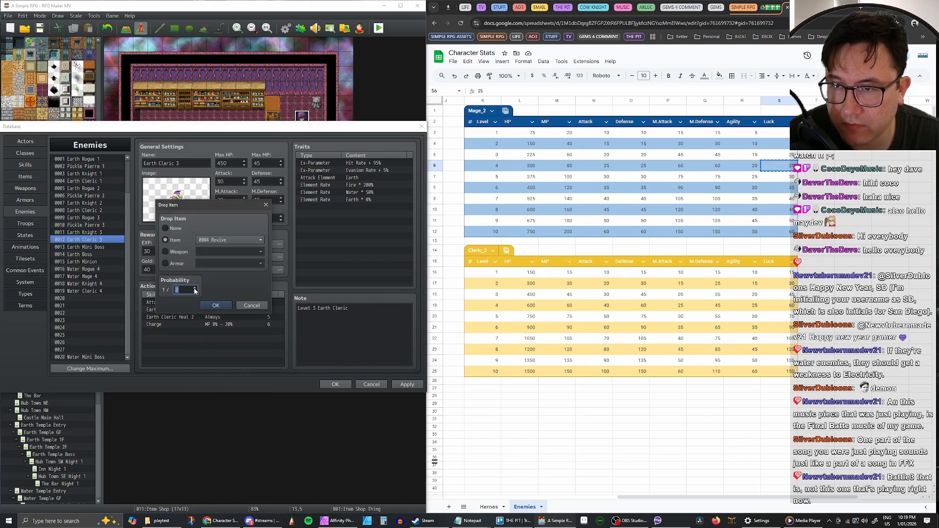
pyautogui.click(215, 305)
pyautogui.click(403, 384)
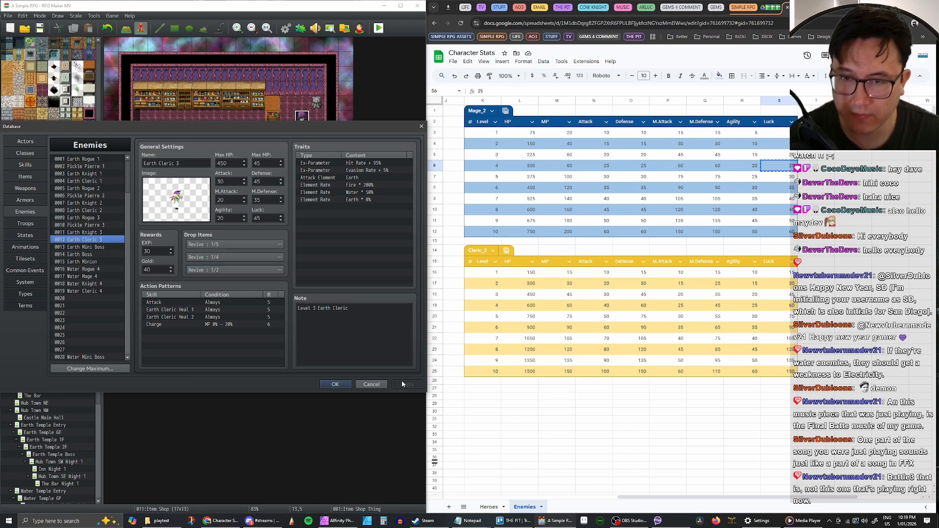
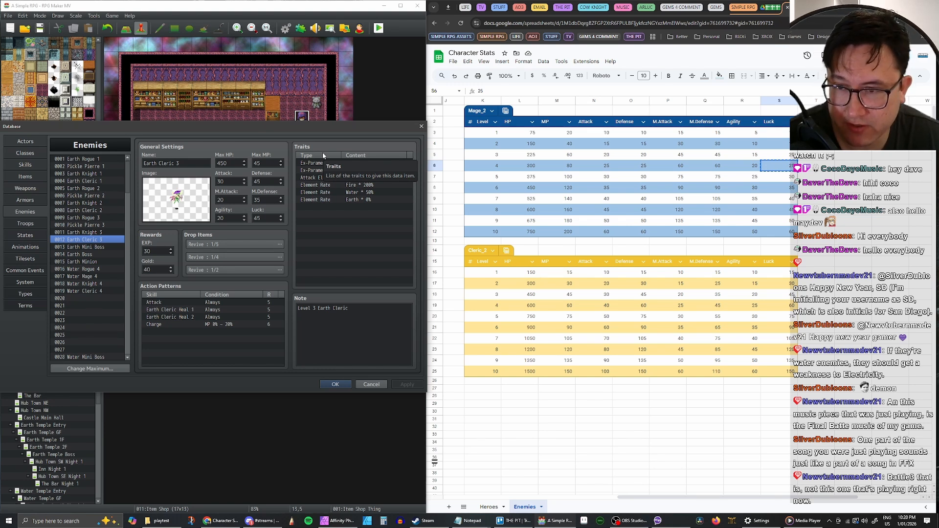
# Add Revive as Earth Mini Boss's first drop item with a probability of 1/1.
pyautogui.click(92, 256)
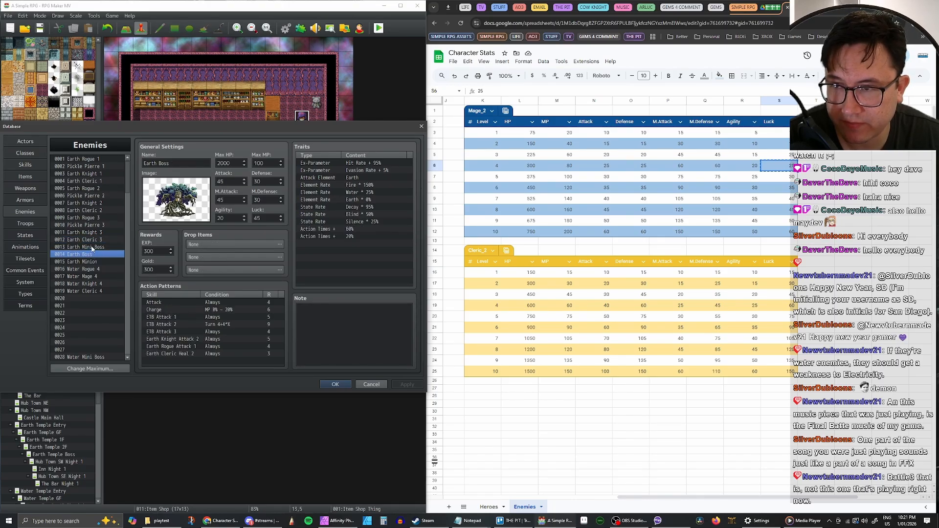
pyautogui.click(93, 248)
pyautogui.click(93, 242)
pyautogui.click(94, 249)
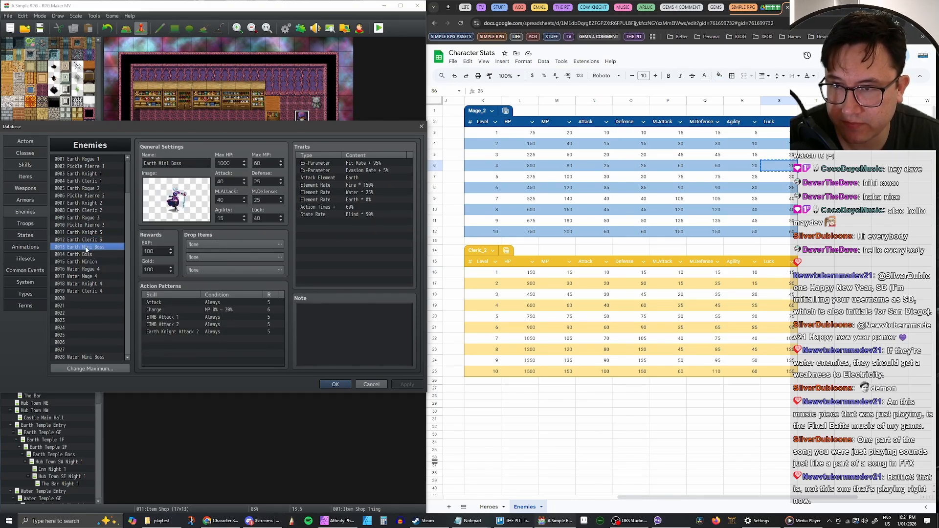
pyautogui.click(88, 255)
pyautogui.click(88, 249)
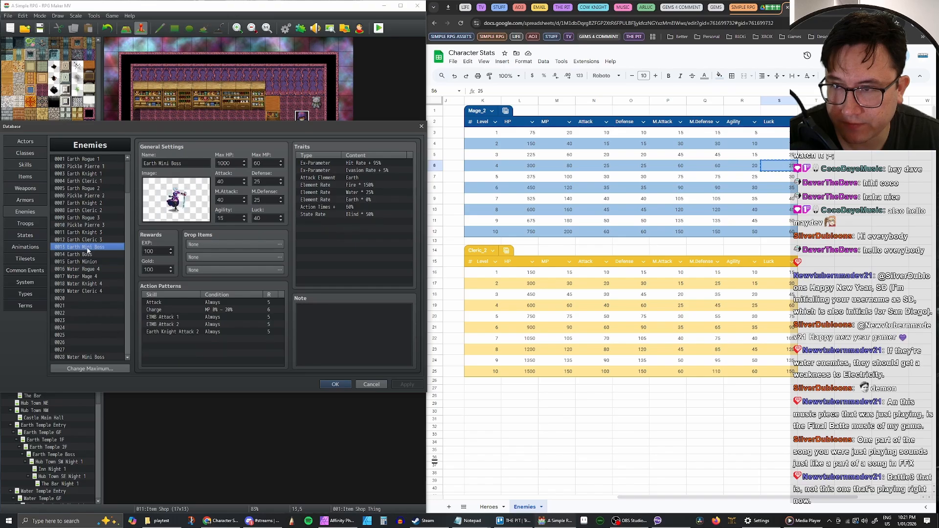
pyautogui.click(215, 245)
pyautogui.doubleClick(215, 245)
pyautogui.click(165, 240)
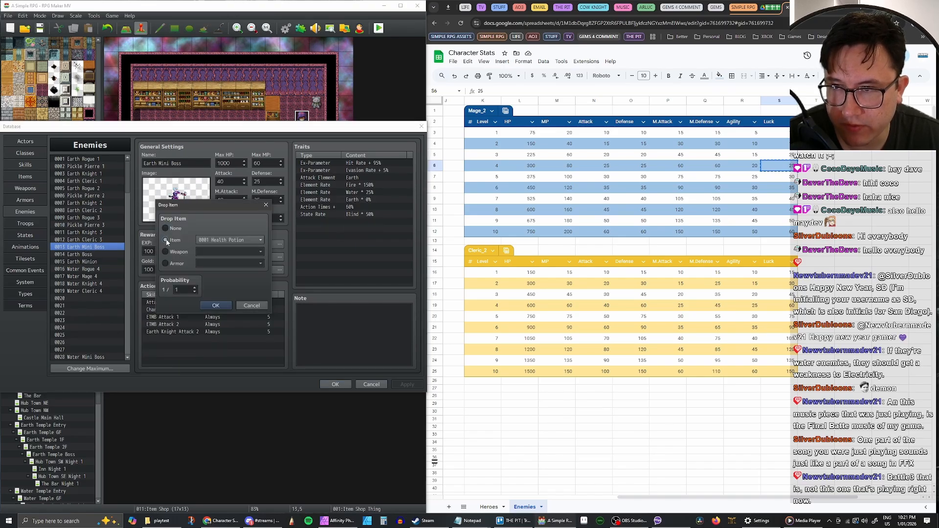
pyautogui.click(228, 240)
pyautogui.click(224, 275)
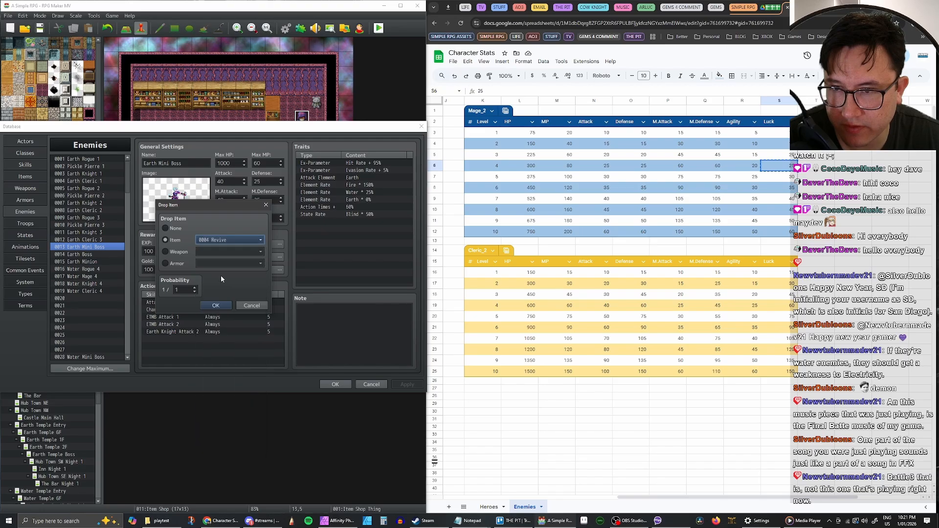
pyautogui.click(214, 305)
# Add Revive as Earth Mini Boss's second drop item with a probability of 1/1.
pyautogui.doubleClick(208, 255)
pyautogui.click(165, 240)
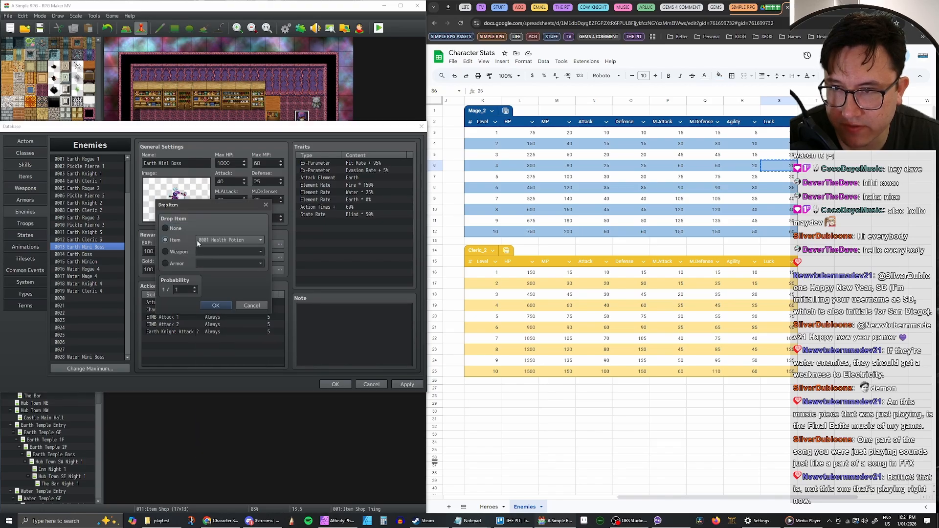
pyautogui.click(218, 240)
pyautogui.click(218, 274)
pyautogui.click(213, 306)
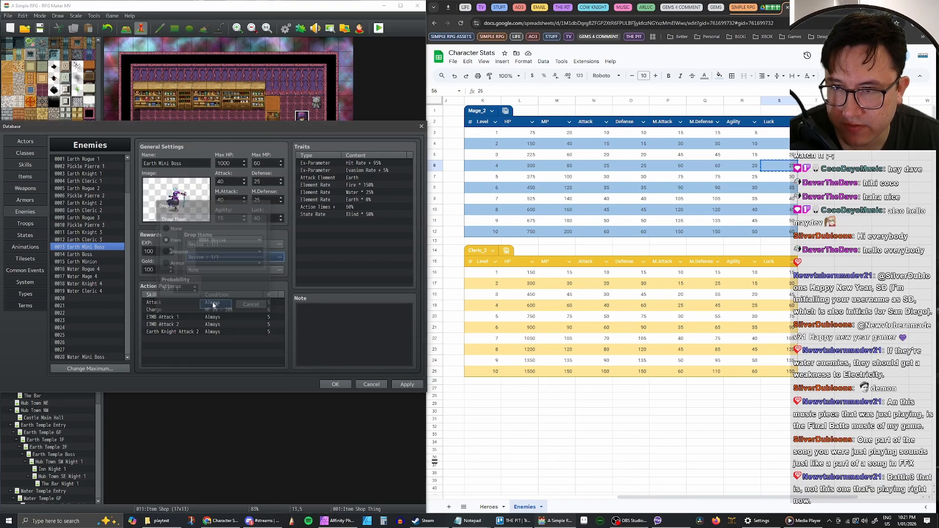
# Add Revive as Earth Mini Boss's third drop item with a probability of 1/1 and apply the changes.
pyautogui.doubleClick(209, 271)
pyautogui.click(166, 240)
pyautogui.click(218, 240)
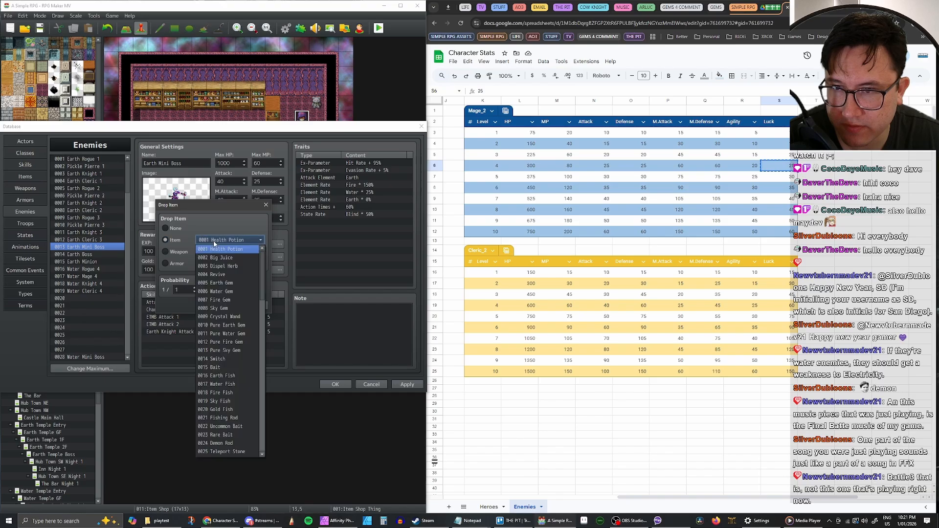
pyautogui.click(220, 275)
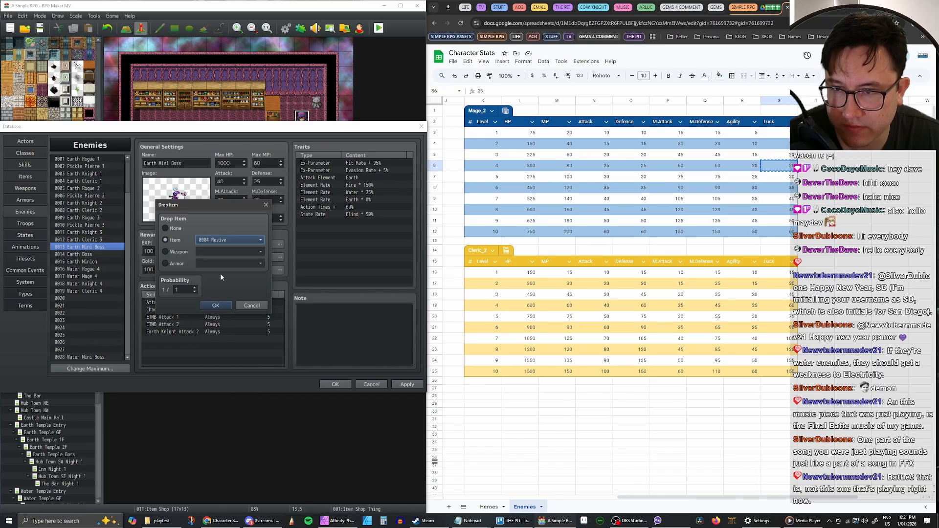
pyautogui.click(214, 306)
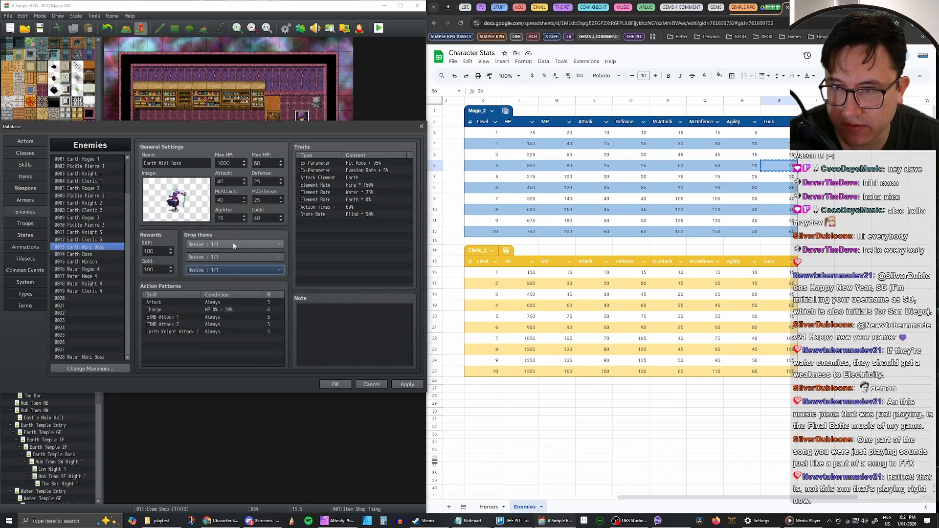
pyautogui.click(405, 385)
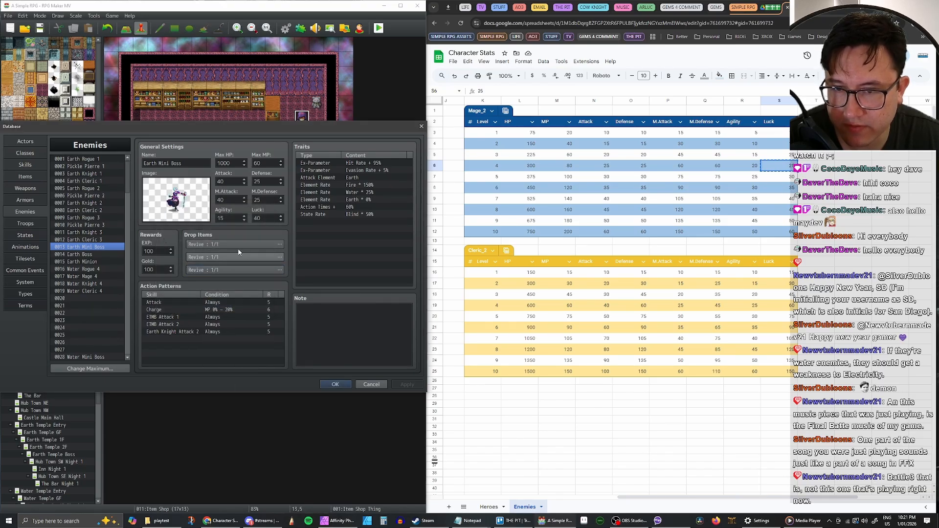
# Examine the drop items, traits and stats of Earth Boss, Earth Minion and the level 4 Water enemies.
pyautogui.click(83, 255)
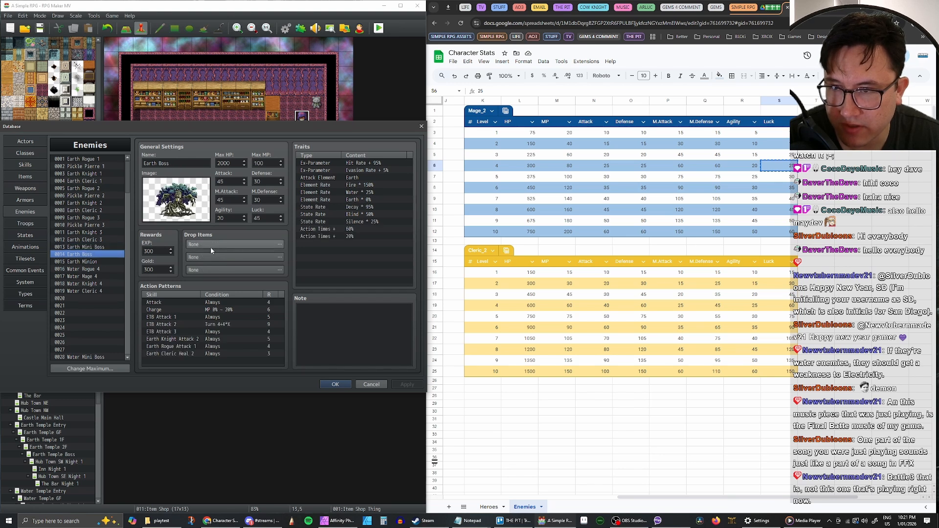
pyautogui.click(84, 263)
pyautogui.click(86, 255)
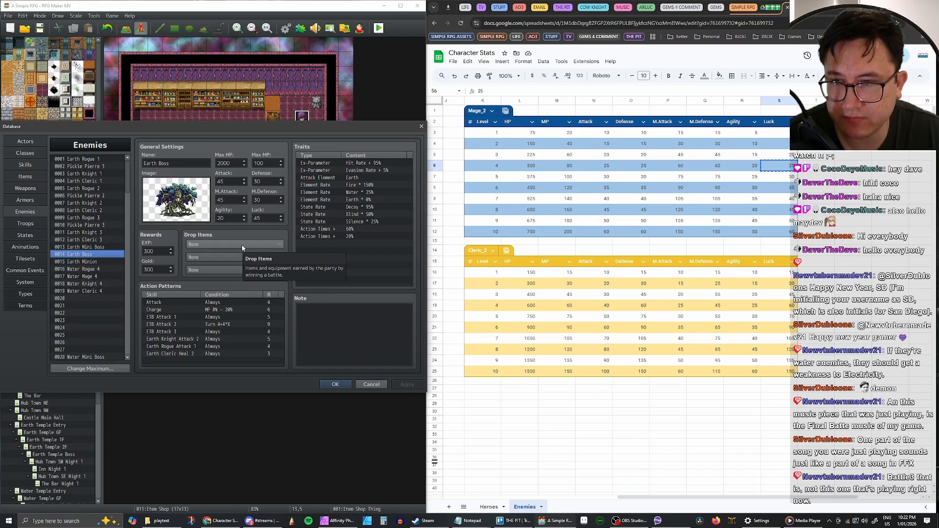
pyautogui.click(76, 263)
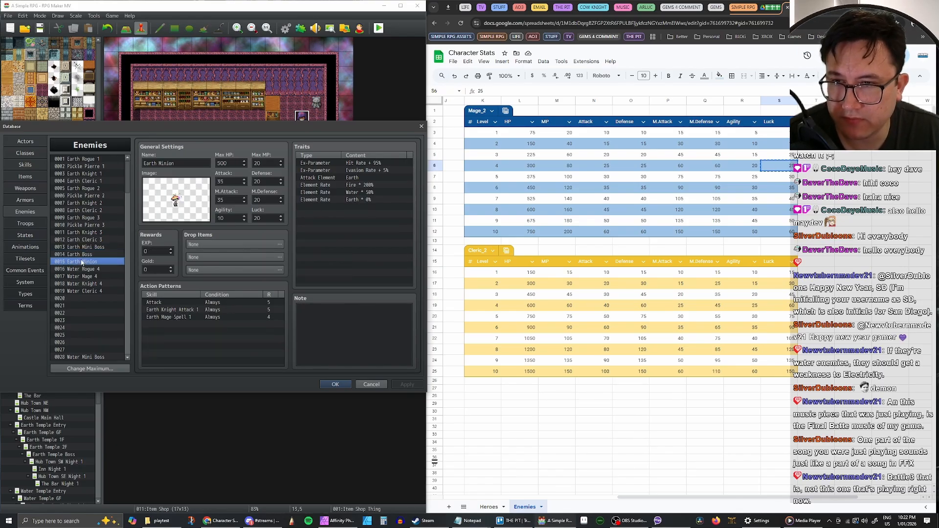
pyautogui.click(83, 255)
pyautogui.click(89, 264)
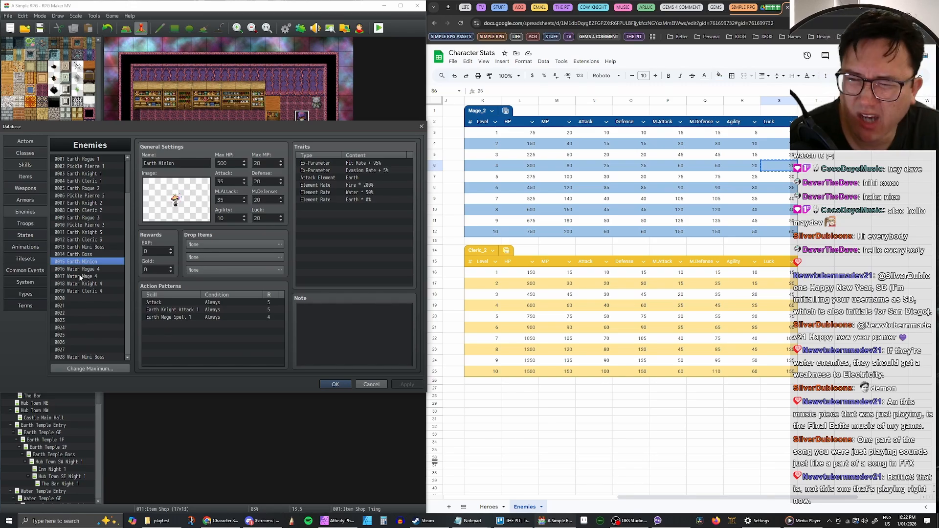
pyautogui.click(82, 270)
pyautogui.click(84, 277)
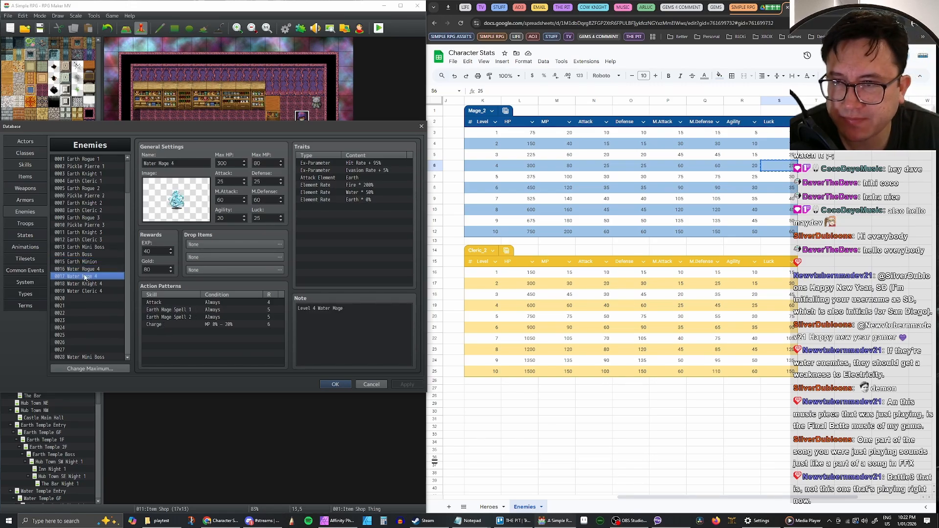
pyautogui.click(83, 270)
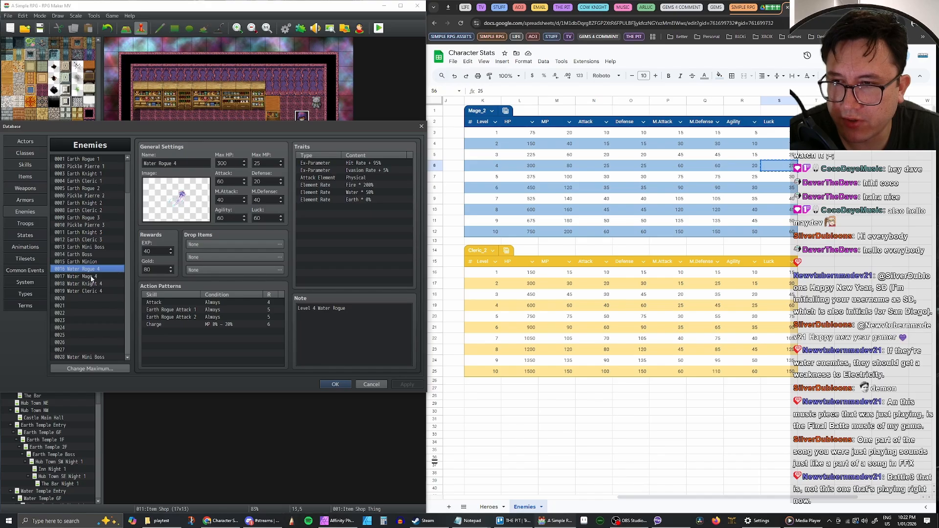
pyautogui.click(93, 278)
pyautogui.click(95, 284)
pyautogui.click(94, 277)
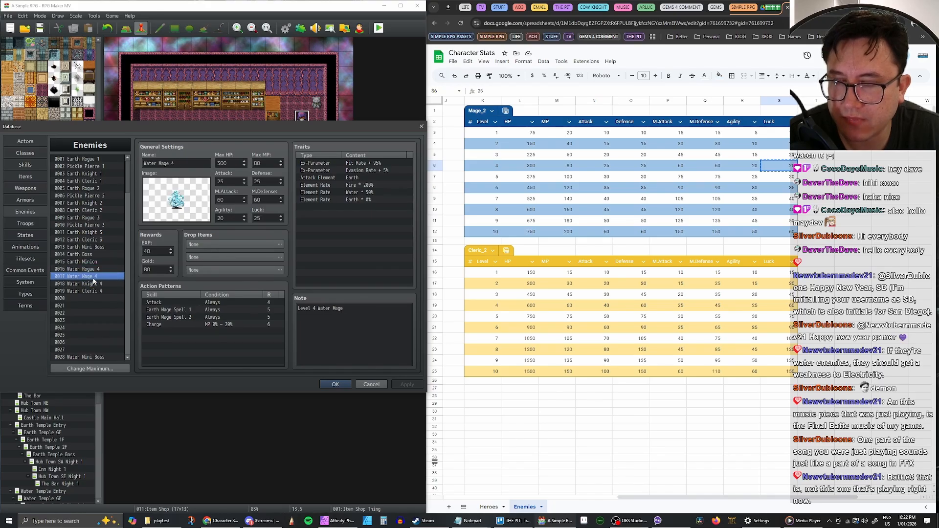
pyautogui.click(96, 270)
pyautogui.click(95, 278)
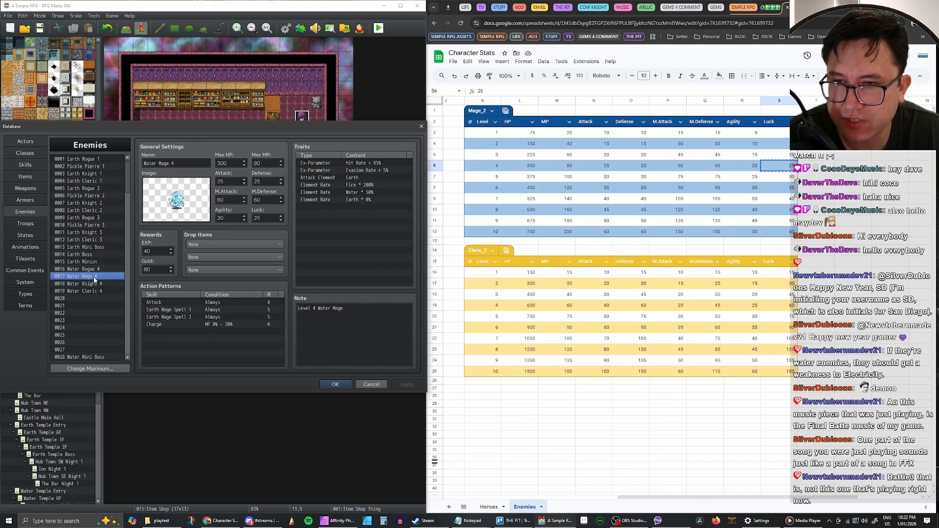
pyautogui.click(94, 272)
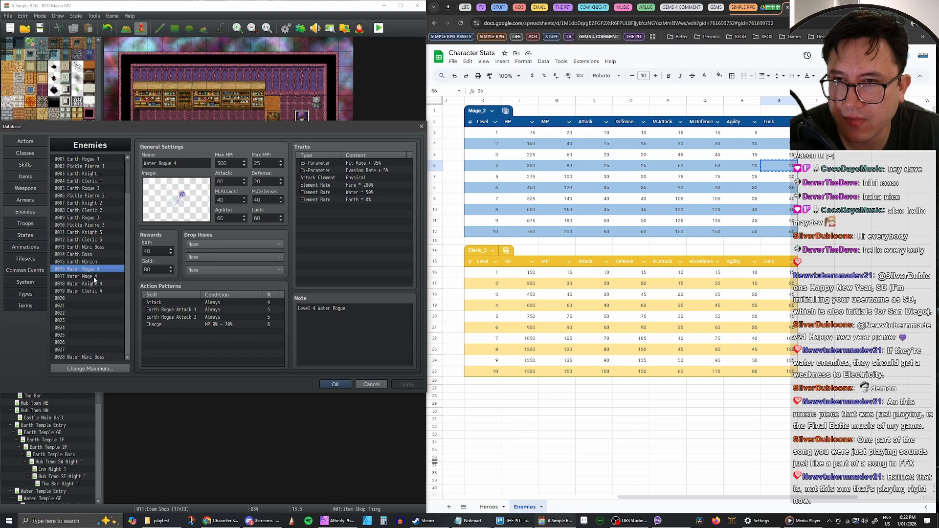
pyautogui.click(94, 279)
pyautogui.click(98, 270)
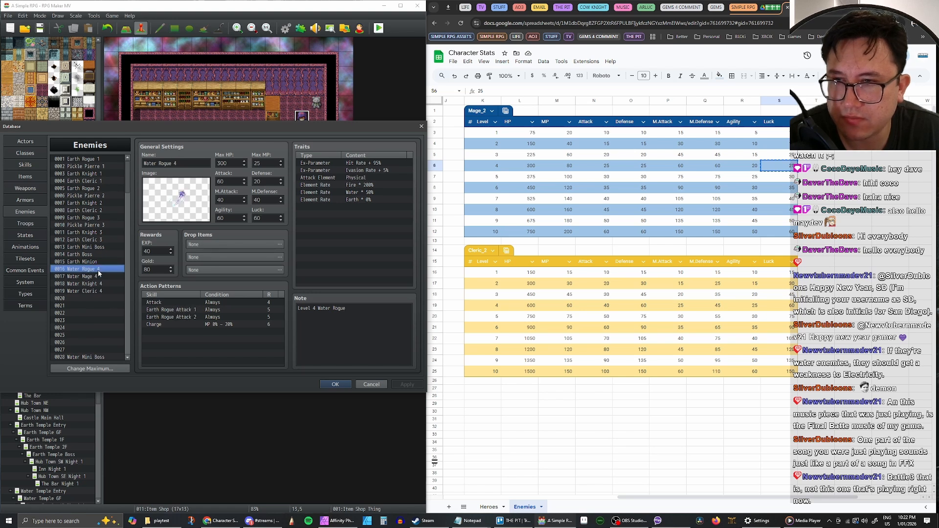
pyautogui.click(98, 277)
pyautogui.click(98, 270)
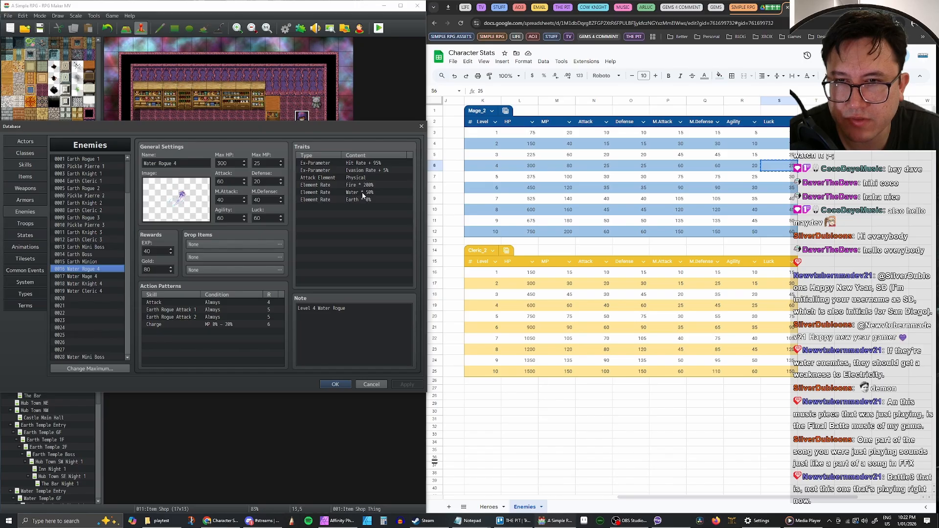
# Change Water Mage 4's Attack Element trait to Water.
pyautogui.press('Down')
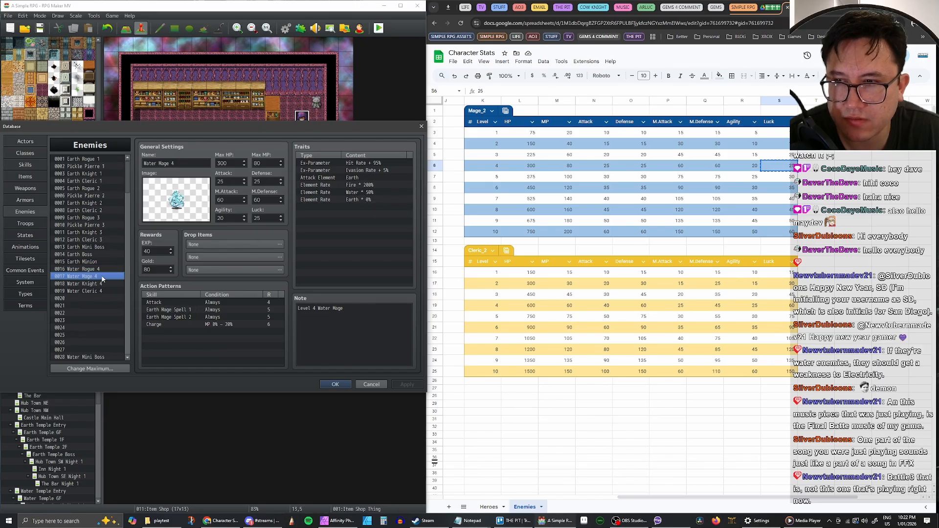
pyautogui.doubleClick(356, 180)
pyautogui.click(396, 176)
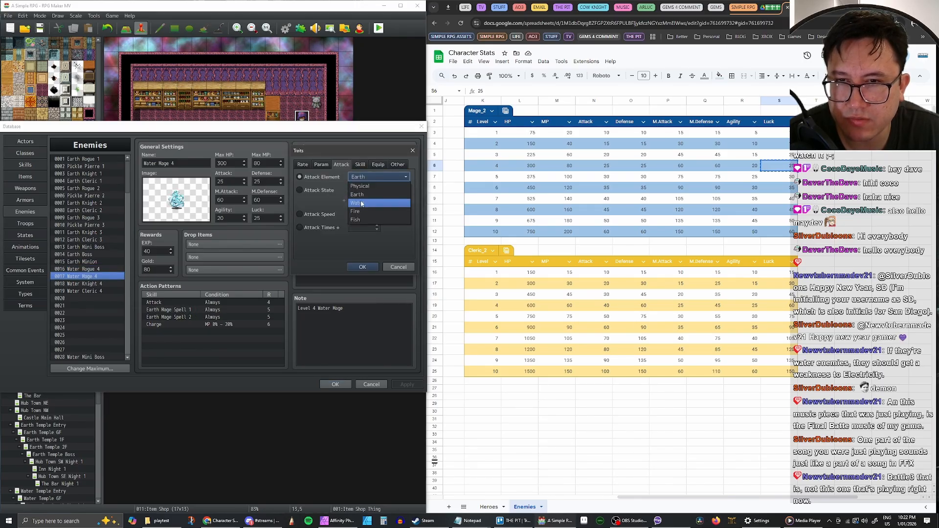
pyautogui.click(401, 203)
pyautogui.click(363, 267)
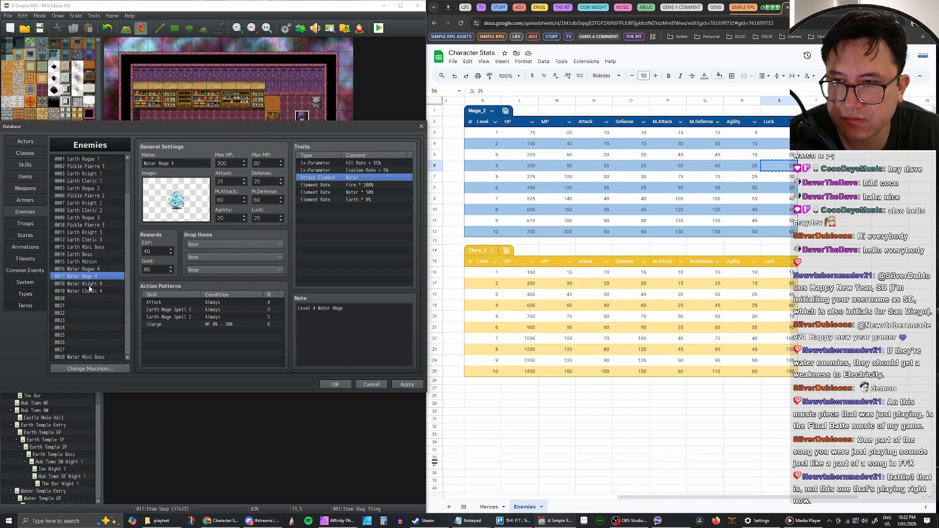
# Change Water Cleric 4's Attack Element trait to Water and apply the changes.
pyautogui.click(89, 290)
pyautogui.click(362, 177)
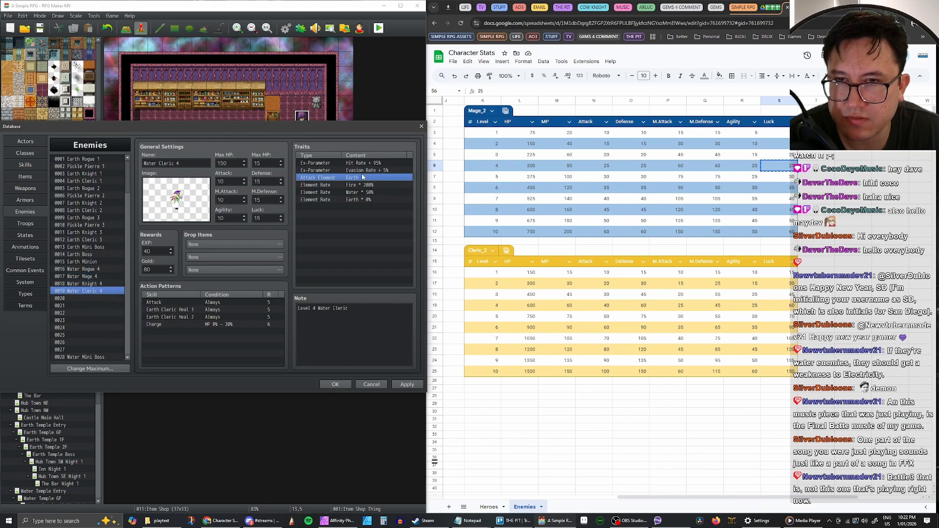
pyautogui.doubleClick(362, 178)
pyautogui.click(379, 177)
pyautogui.click(391, 202)
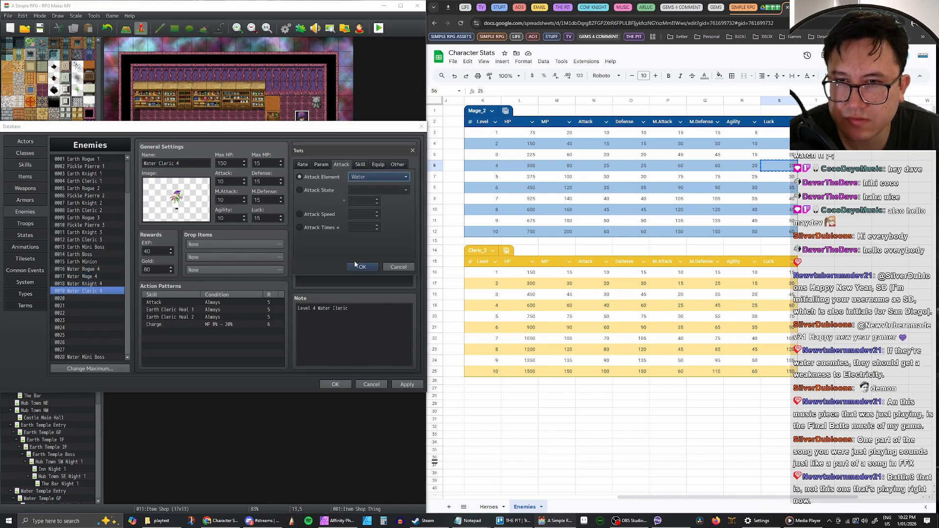
pyautogui.click(361, 267)
pyautogui.click(407, 384)
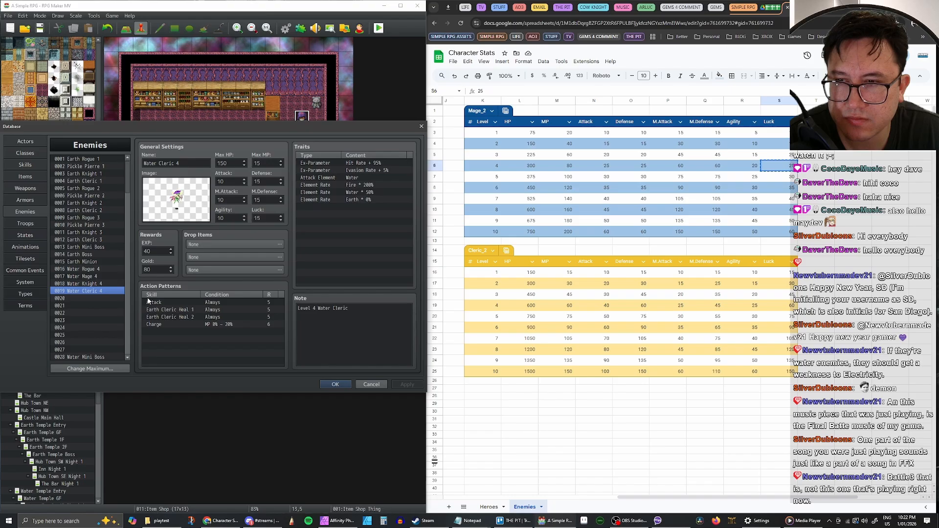
# Set Water Knight 4's Max HP to 400, taken from the level 4 row of the Knight_2 table in the stats spreadsheet.
pyautogui.click(94, 284)
pyautogui.click(92, 277)
pyautogui.click(91, 270)
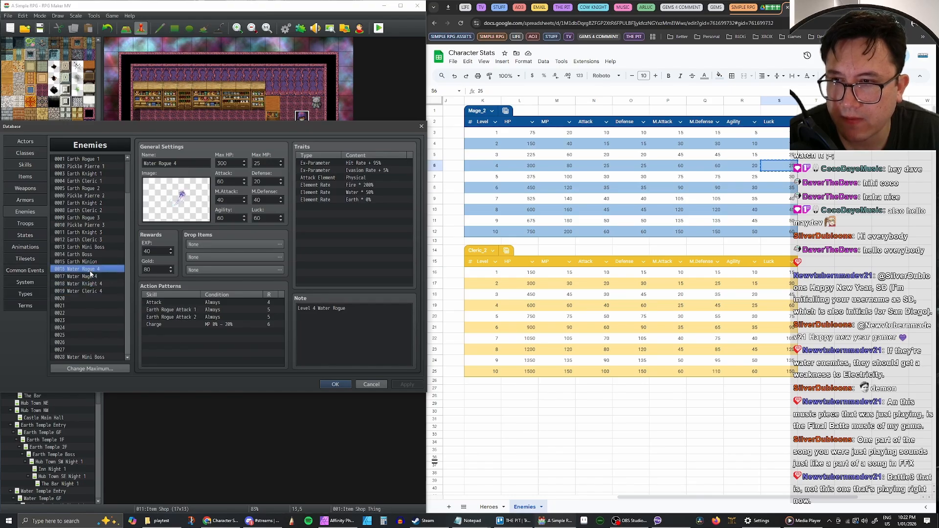
pyautogui.click(90, 277)
pyautogui.click(92, 284)
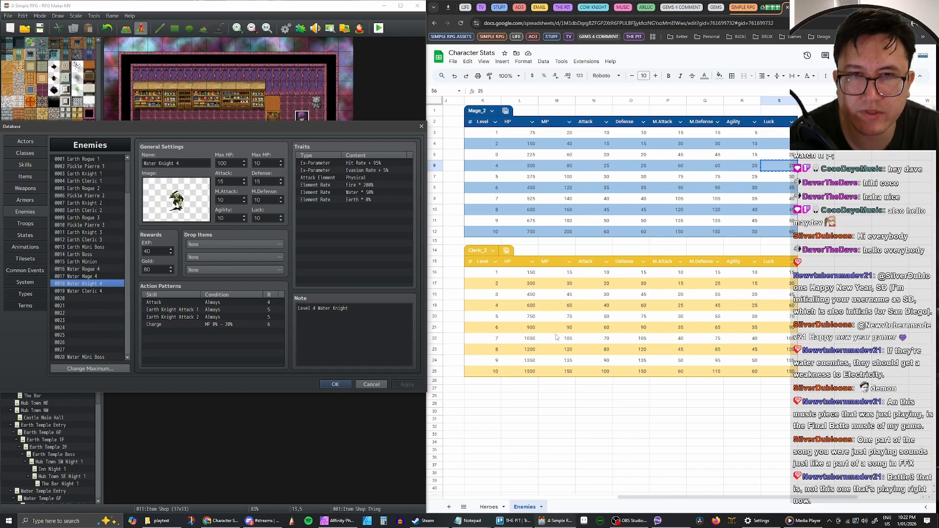
pyautogui.click(542, 494)
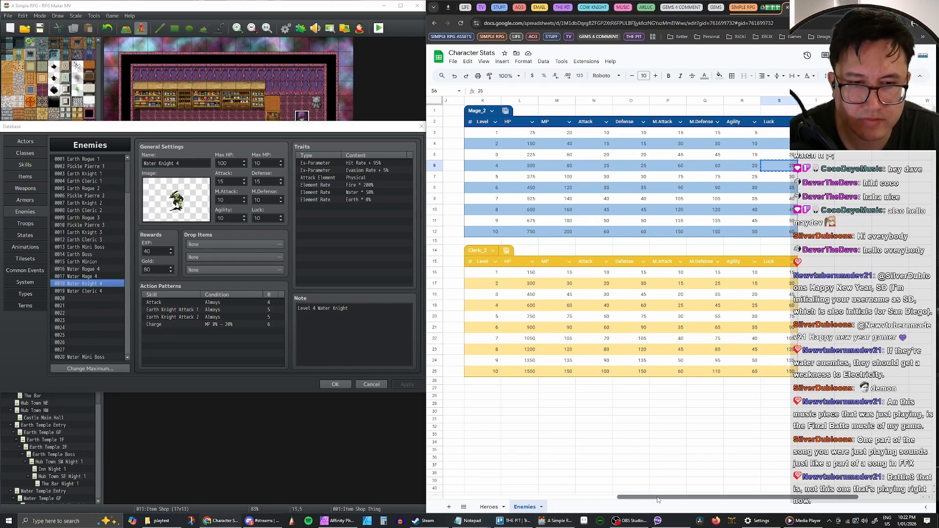
pyautogui.moveTo(541, 491); pyautogui.dragTo(457, 477)
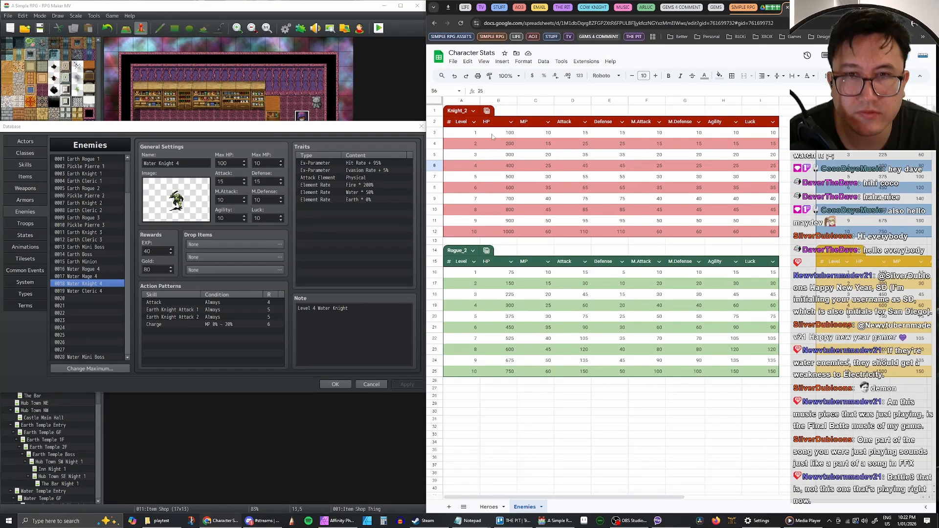
pyautogui.click(508, 165)
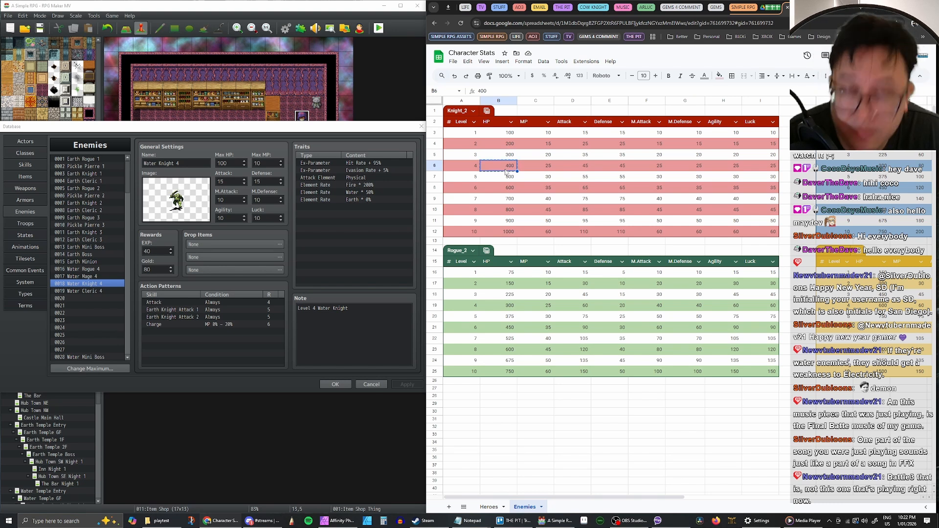
pyautogui.doubleClick(228, 163)
pyautogui.write('400')
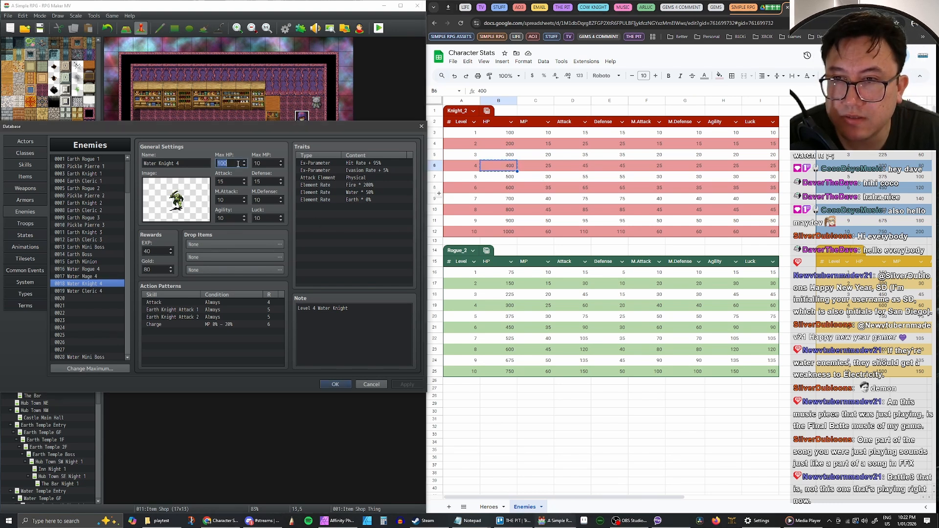
# Set Water Knight 4's Max MP to 25 and Attack to 45, copied from the level 4 row of the Knight_2 table.
pyautogui.click(552, 169)
pyautogui.hotkey('ctrl', 'c')
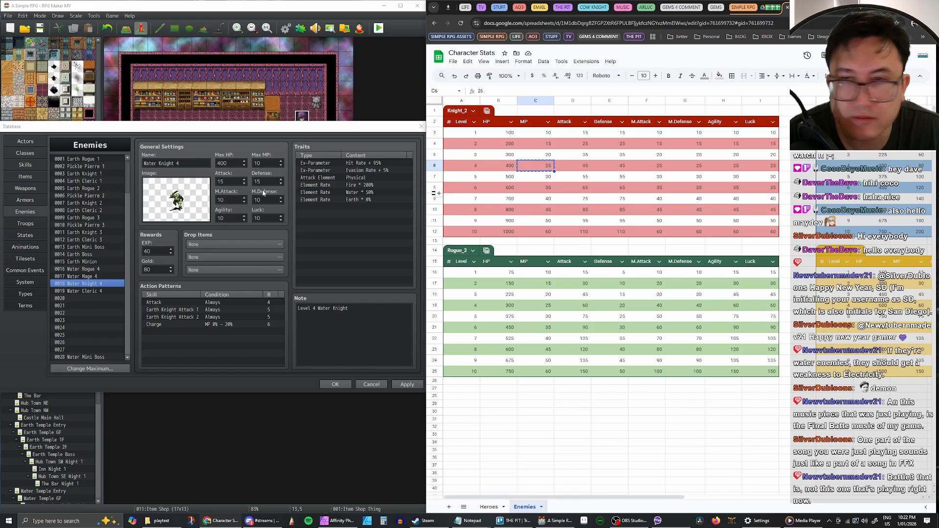
pyautogui.doubleClick(265, 163)
pyautogui.hotkey('ctrl', 'v')
pyautogui.click(582, 168)
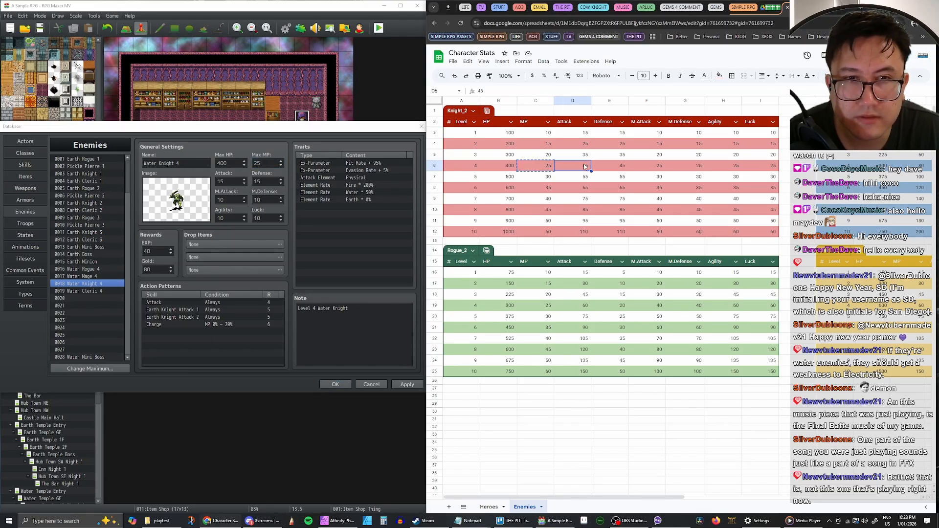
pyautogui.hotkey('ctrl', 'c')
pyautogui.hotkey('alt', 'Tab')
pyautogui.press('Tab')
pyautogui.hotkey('ctrl', 'v')
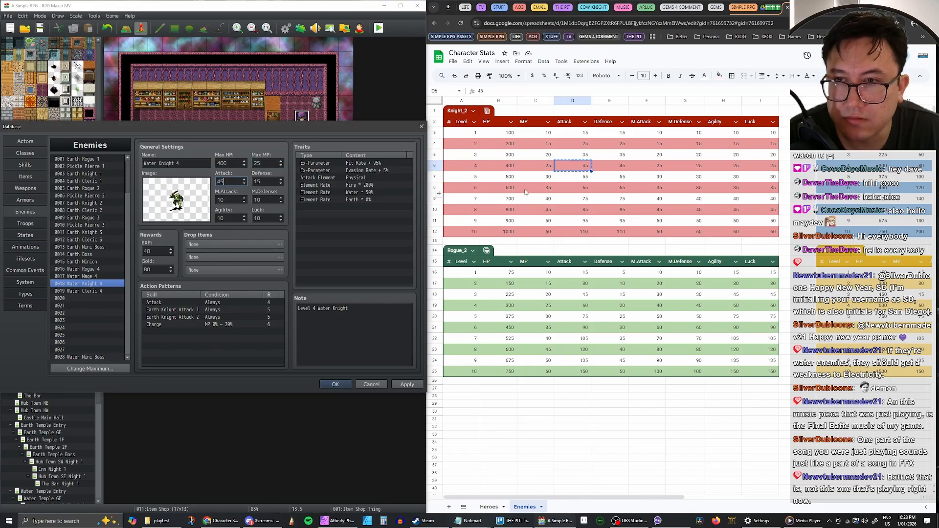
# Copy the Knight_2 level 4 values into Water Knight 4's Defense (45) and M.Attack (25).
pyautogui.click(619, 167)
pyautogui.hotkey('ctrl', 'c')
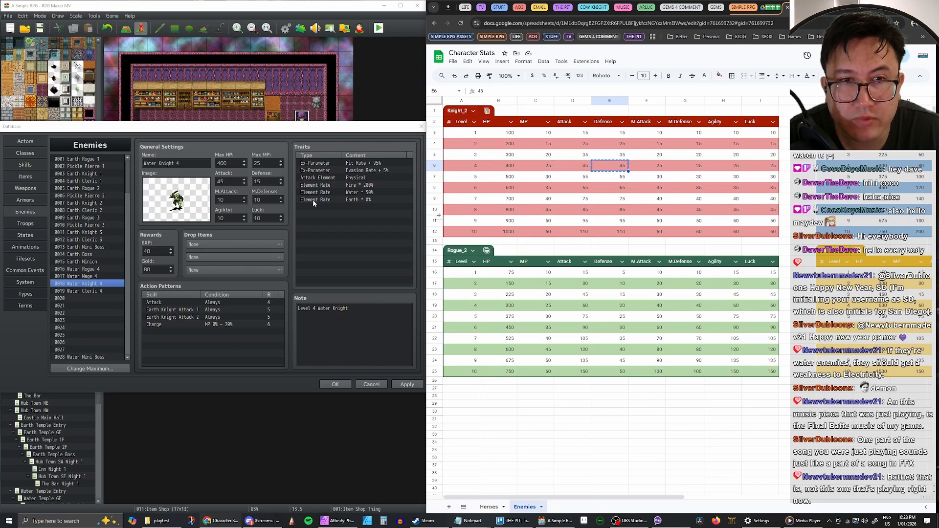
pyautogui.doubleClick(260, 182)
pyautogui.hotkey('ctrl', 'v')
pyautogui.click(646, 165)
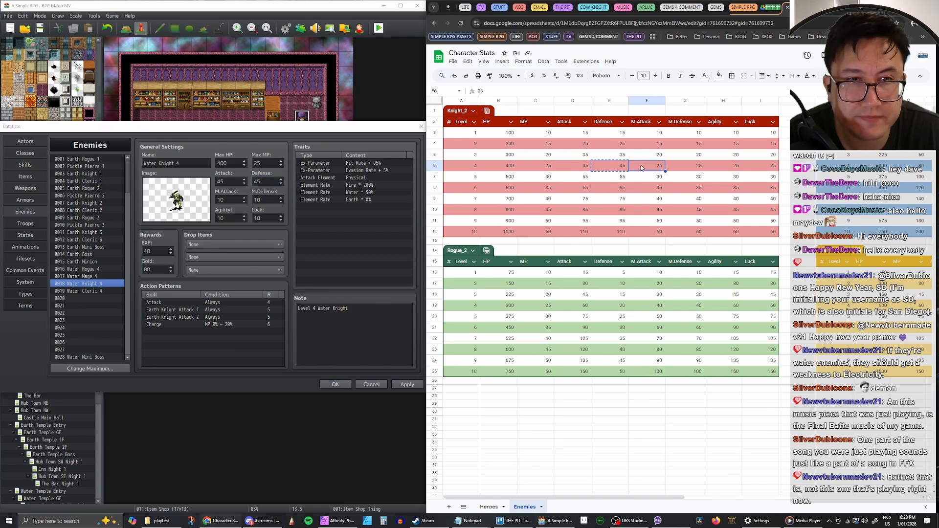
pyautogui.hotkey('ctrl', 'c')
pyautogui.doubleClick(229, 199)
pyautogui.hotkey('ctrl', 'v')
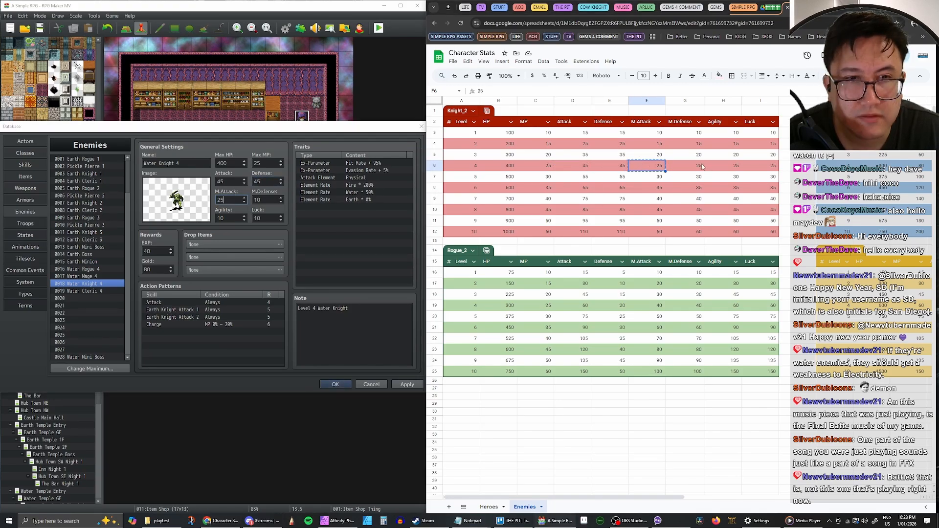
# Set Water Knight 4's M.Defense and Agility to 25 each, copied from the Knight_2 level 4 row.
pyautogui.click(695, 166)
pyautogui.hotkey('ctrl', 'c')
pyautogui.hotkey('alt', 'Tab')
pyautogui.press('Tab')
pyautogui.hotkey('ctrl', 'v')
pyautogui.click(723, 166)
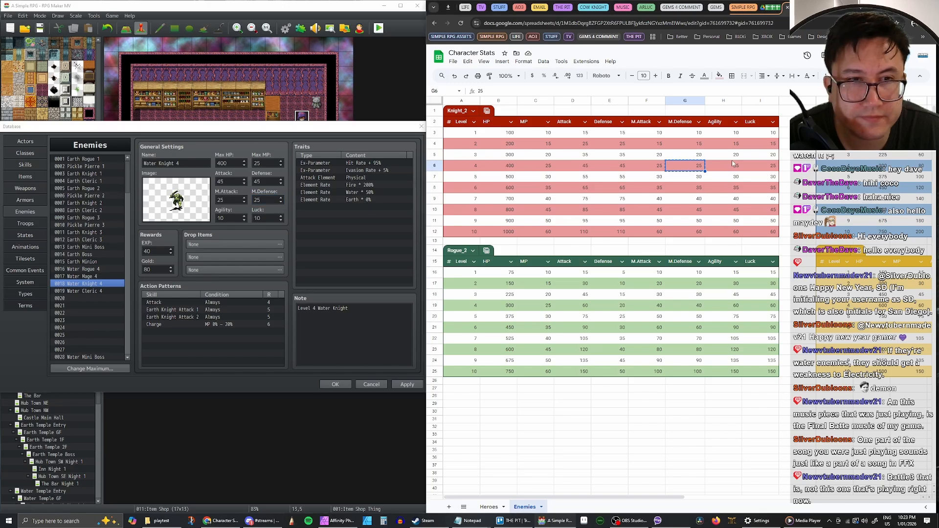
pyautogui.hotkey('ctrl', 'c')
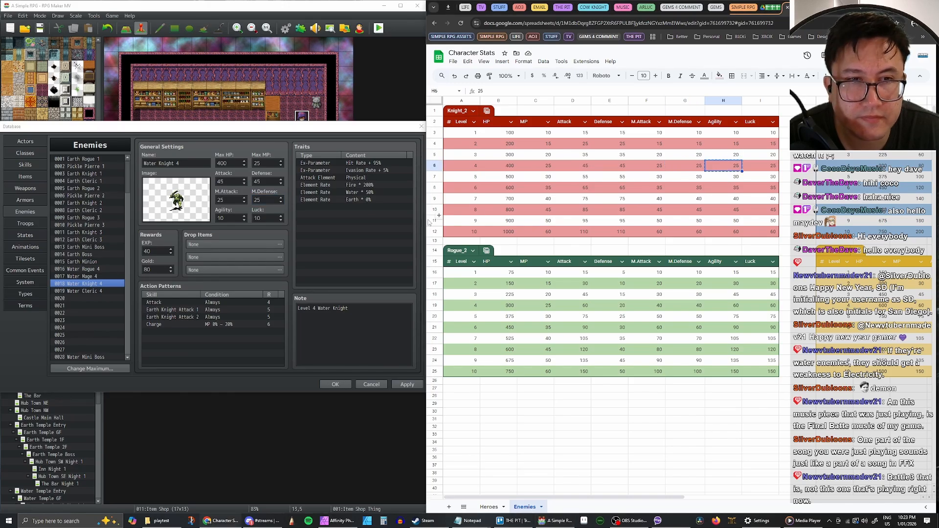
pyautogui.doubleClick(230, 218)
pyautogui.hotkey('ctrl', 'v')
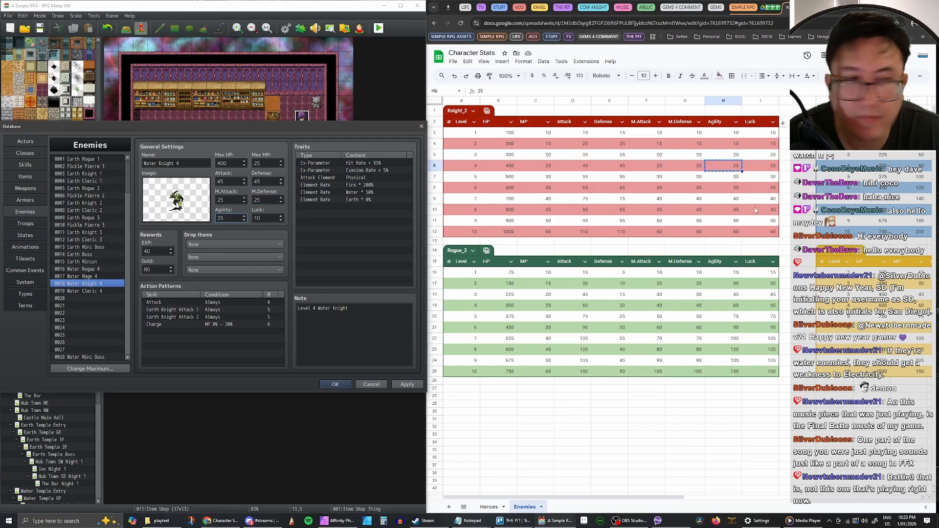
# Set Water Knight 4's Luck to 25 using the Knight_2 level 4 value.
pyautogui.click(761, 166)
pyautogui.hotkey('ctrl', 'c')
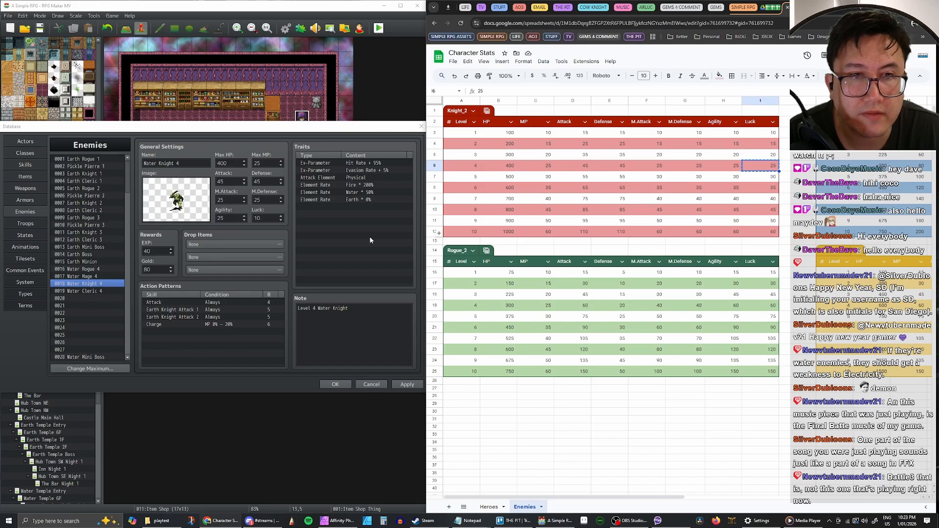
pyautogui.doubleClick(268, 217)
pyautogui.hotkey('ctrl', 'v')
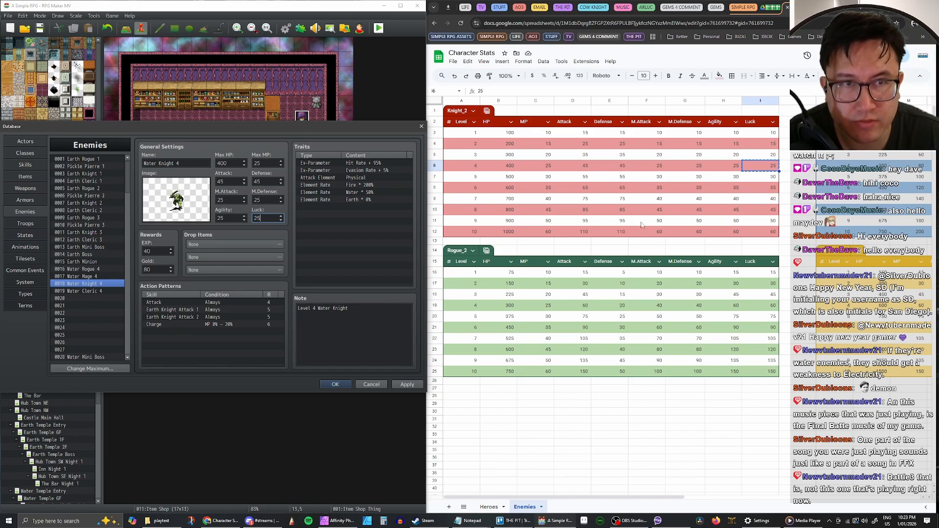
pyautogui.click(318, 235)
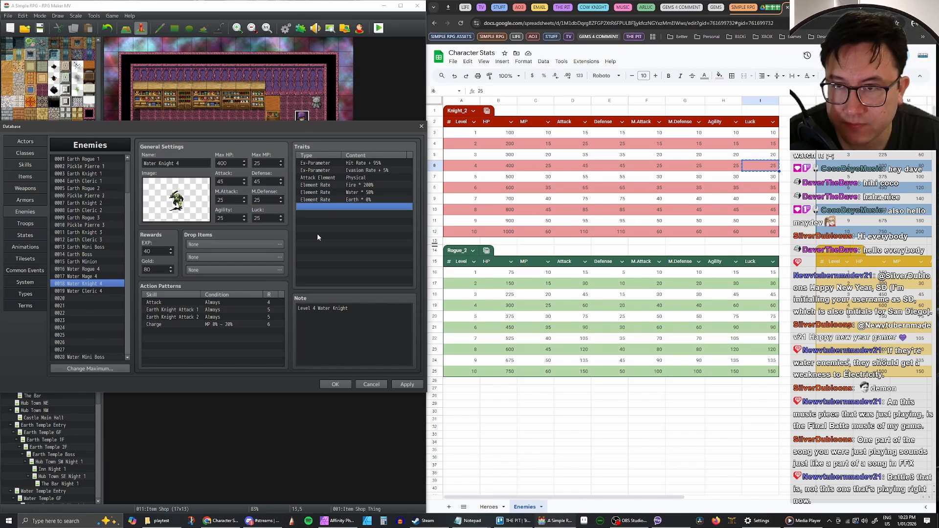
# Browse the enemy images for Water Knight 4, previewing candidates from Water_Fish to Zombie and the VXACE wizard and werewolf images.
pyautogui.doubleClick(185, 211)
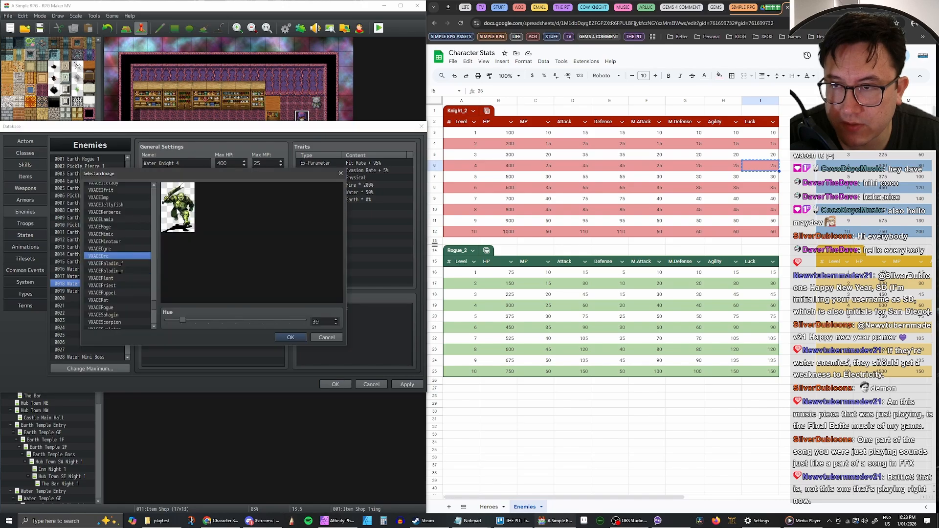
pyautogui.scroll(-5, 127, 263)
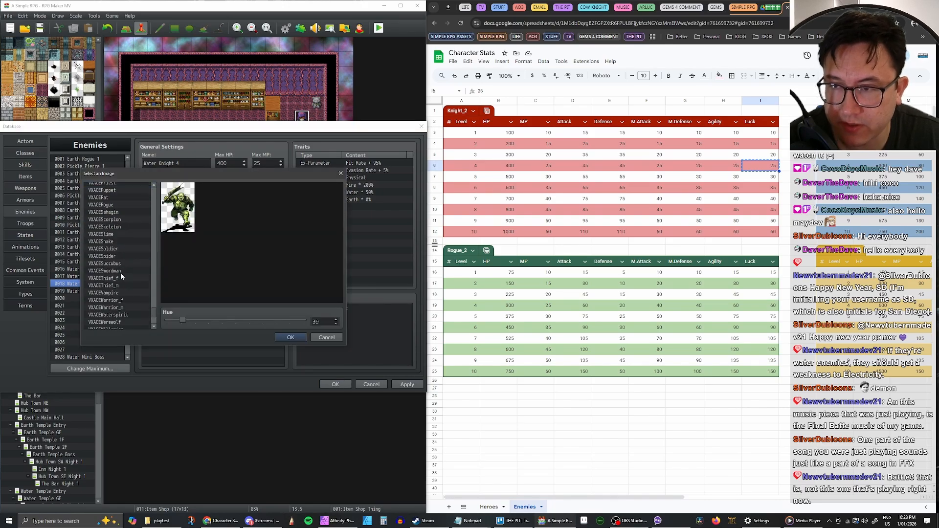
pyautogui.scroll(-4, 118, 274)
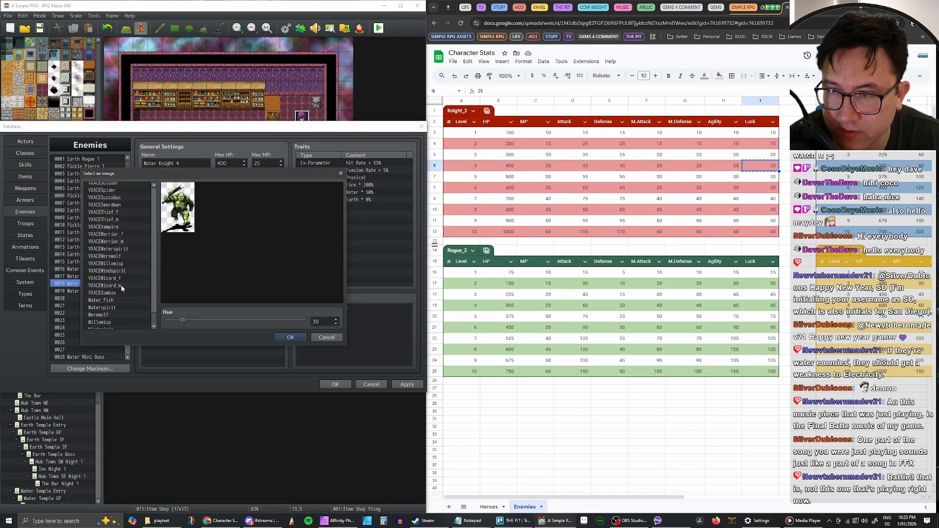
pyautogui.click(115, 290)
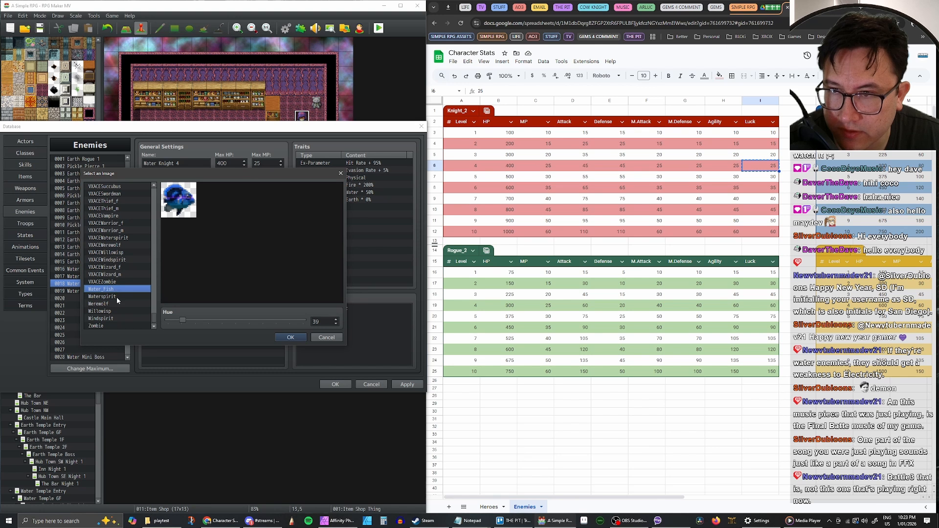
pyautogui.click(116, 303)
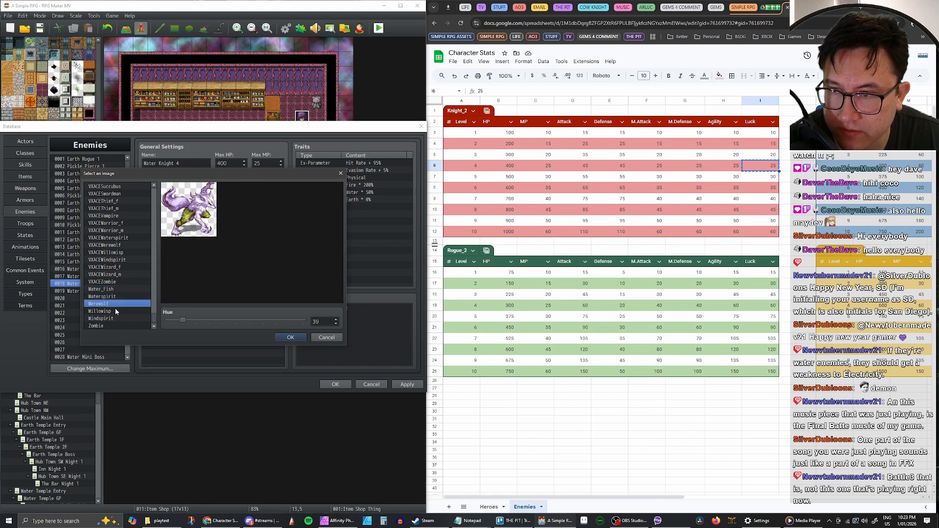
pyautogui.click(116, 311)
pyautogui.click(115, 318)
pyautogui.click(114, 324)
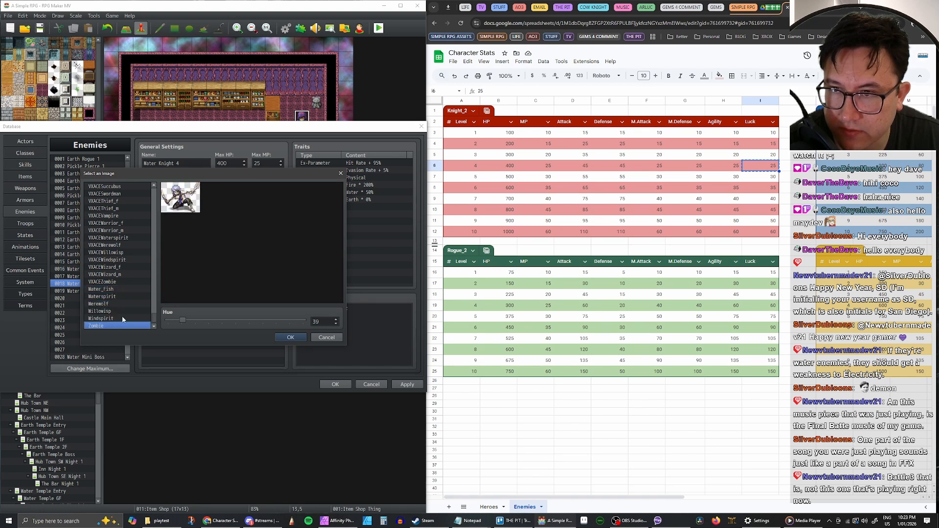
pyautogui.scroll(5, 134, 312)
pyautogui.scroll(-3, 146, 309)
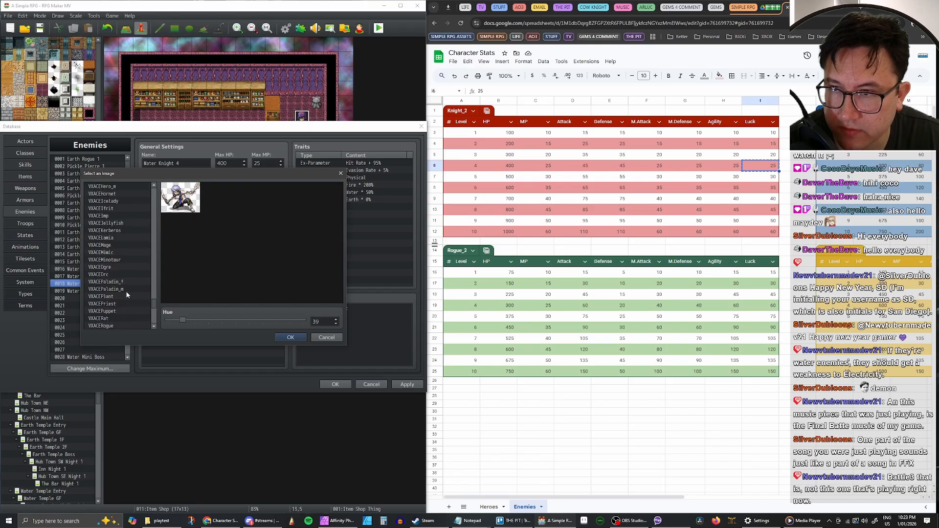
pyautogui.scroll(-5, 117, 302)
pyautogui.press('Up')
pyautogui.press('Up')
pyautogui.press('Up')
pyautogui.press('Up')
pyautogui.press('Up')
pyautogui.press('Up')
pyautogui.press('Up')
pyautogui.press('Up')
pyautogui.press('Up')
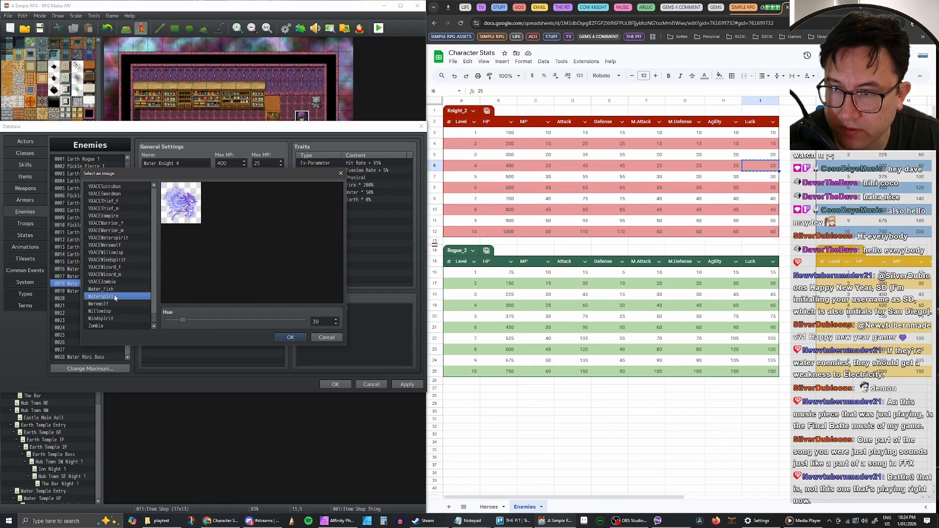
pyautogui.press('Up')
pyautogui.press('Down')
pyautogui.press('Down')
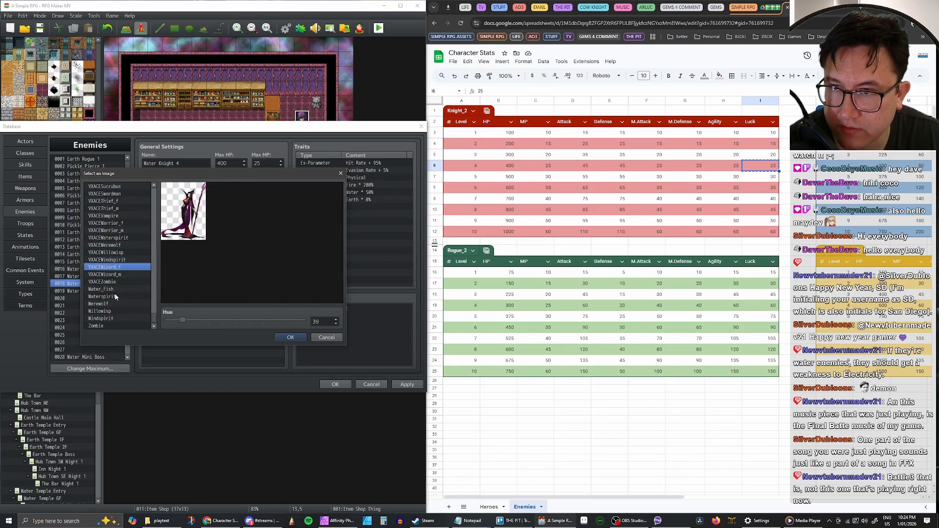
pyautogui.press('Up')
pyautogui.press('Up')
pyautogui.press('Up')
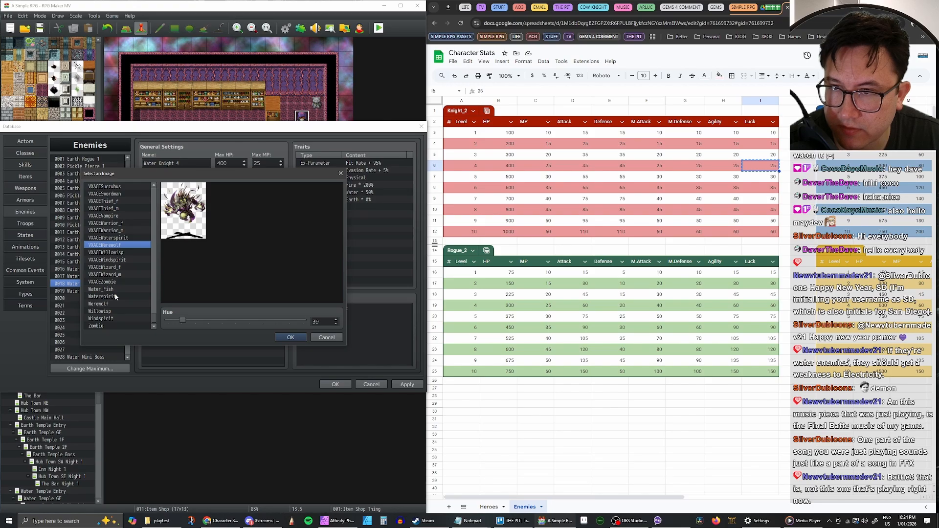
# Set the image hue to 0 while previewing VXACEWaterspirit and compare it with the VXACE warrior images.
pyautogui.press('Up')
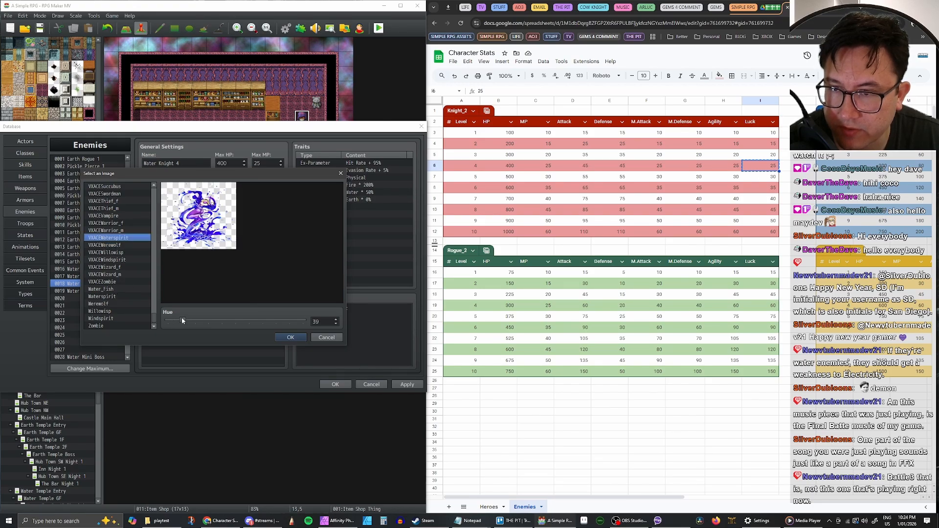
pyautogui.moveTo(182, 321); pyautogui.dragTo(148, 321)
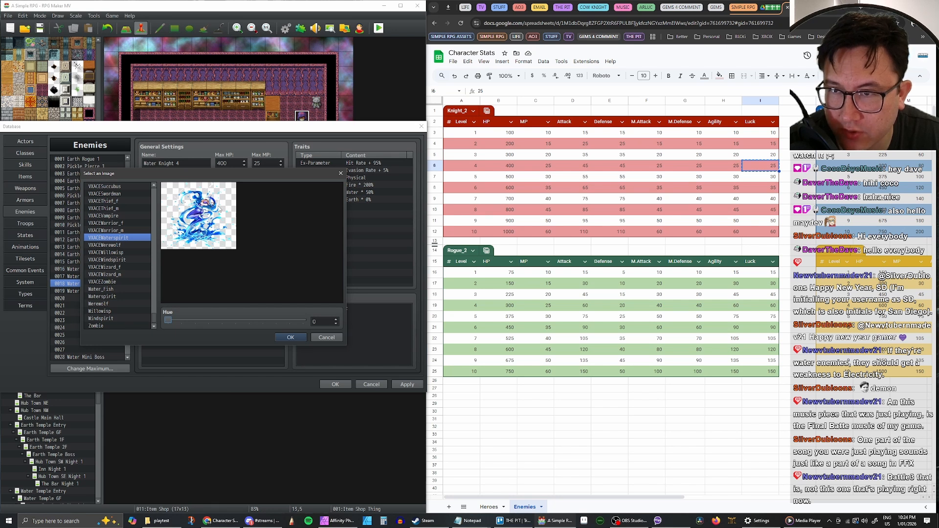
pyautogui.press('Up')
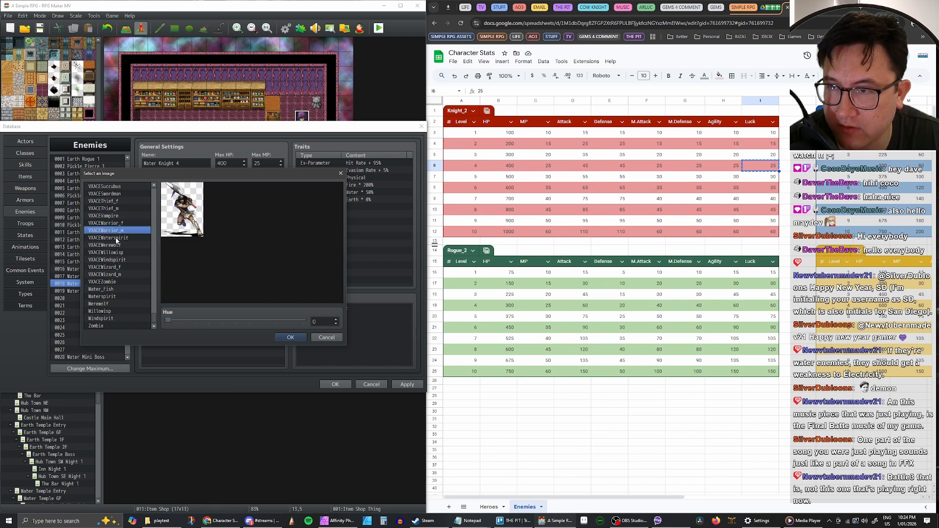
pyautogui.press('Up')
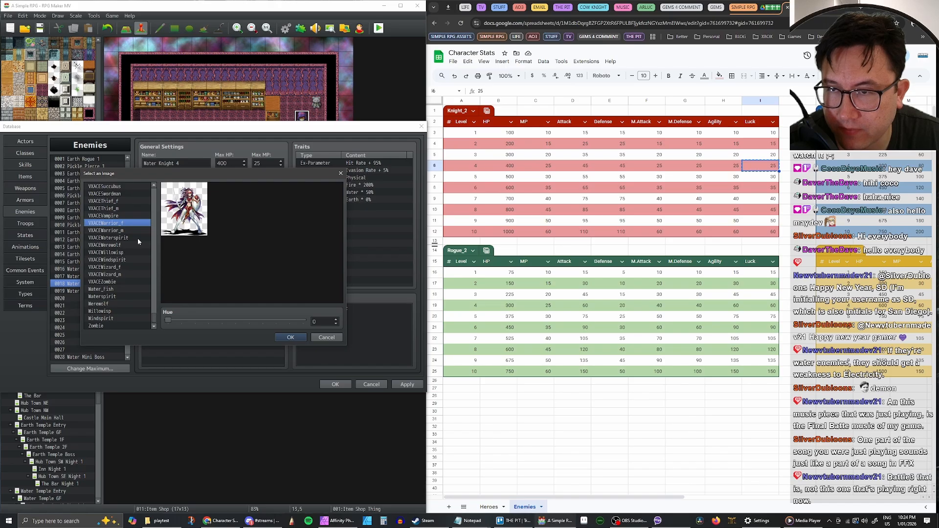
pyautogui.click(138, 239)
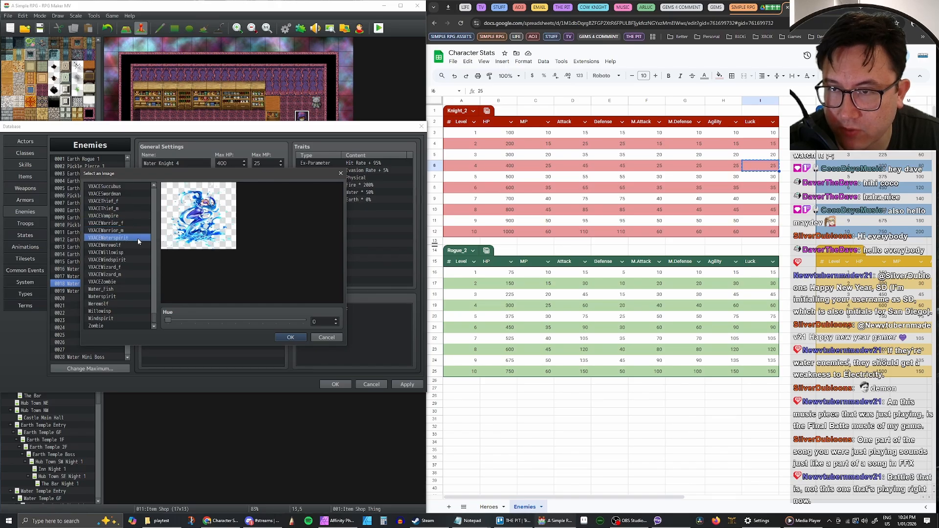
# Assign the VXACESahagin image with hue 0 to Water Knight 4 and apply the changes.
pyautogui.press('Up')
pyautogui.press('Up')
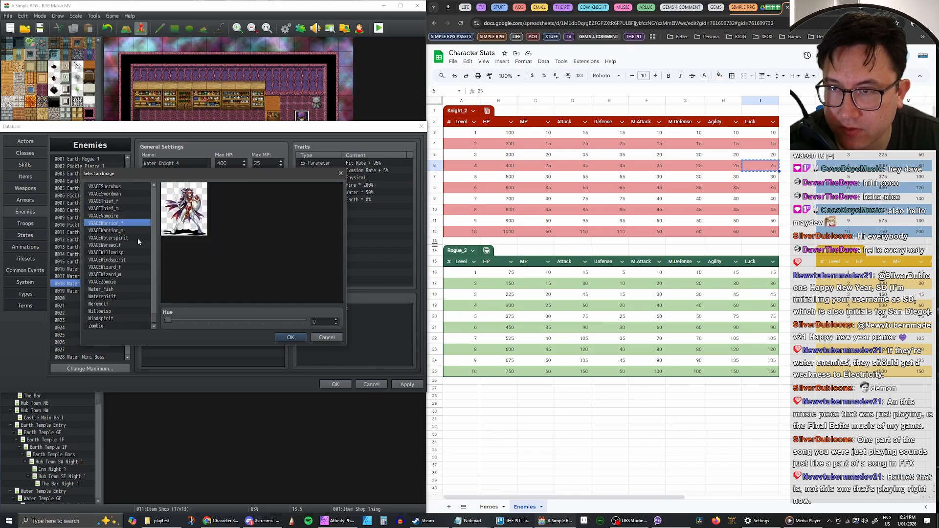
pyautogui.press('Up')
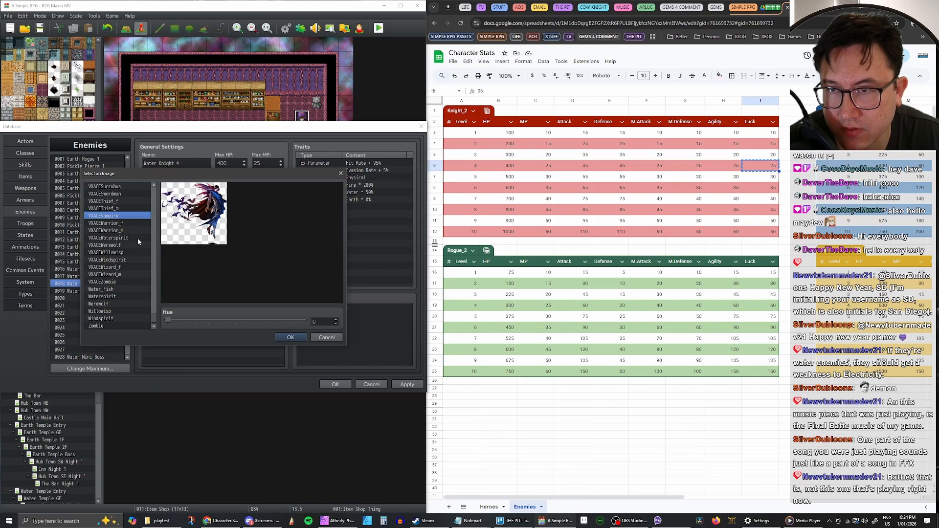
pyautogui.press('Up')
pyautogui.press('Up')
pyautogui.press('Up')
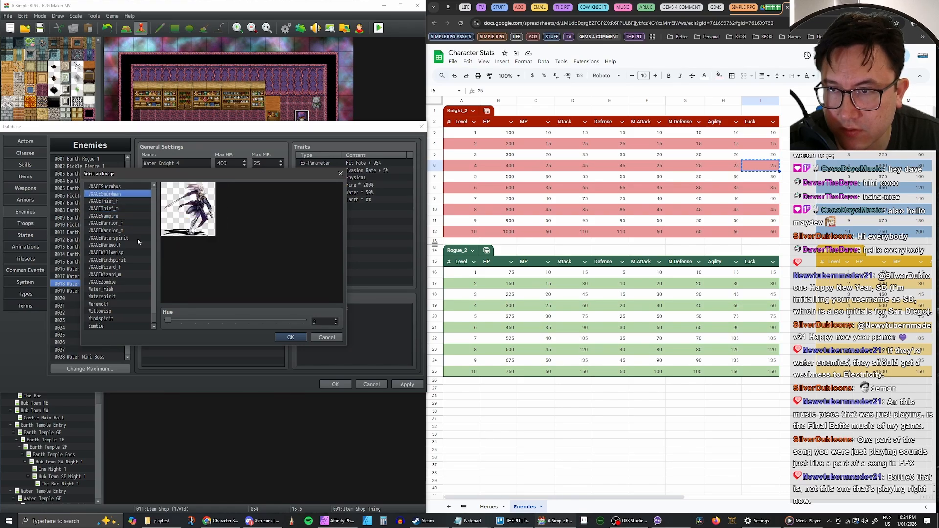
pyautogui.press('Up')
pyautogui.press('Up')
pyautogui.press('Up')
pyautogui.press('Up')
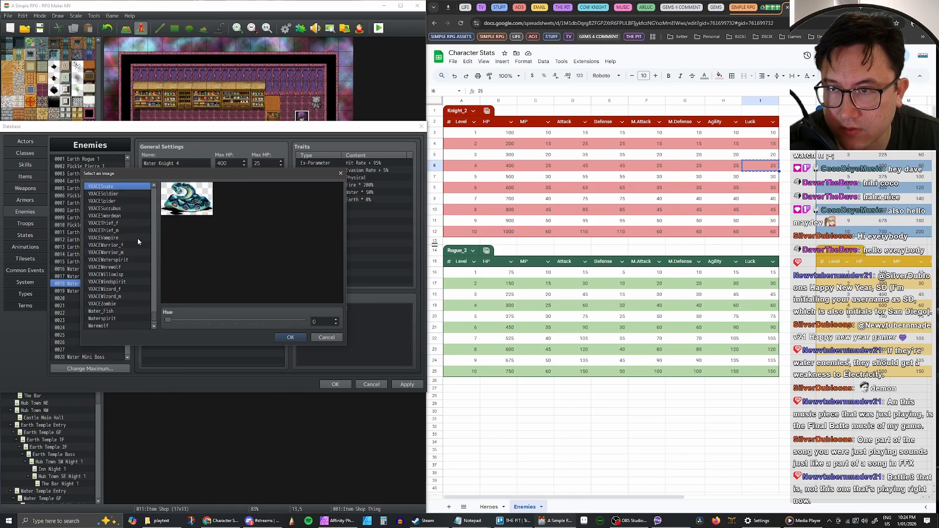
pyautogui.press('Up')
pyautogui.press('Up')
pyautogui.press('Up')
pyautogui.press('Up')
pyautogui.press('Up')
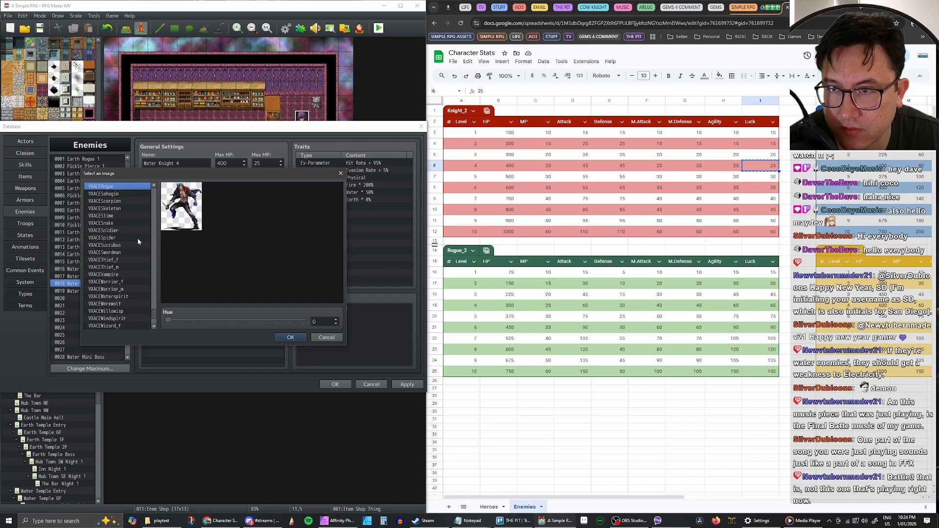
pyautogui.press('Down')
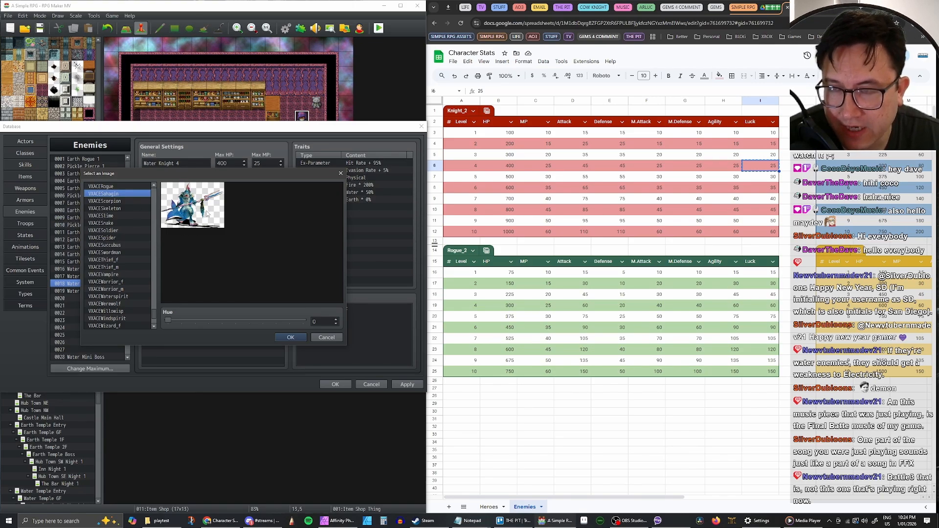
pyautogui.moveTo(168, 323); pyautogui.dragTo(139, 324)
pyautogui.click(291, 338)
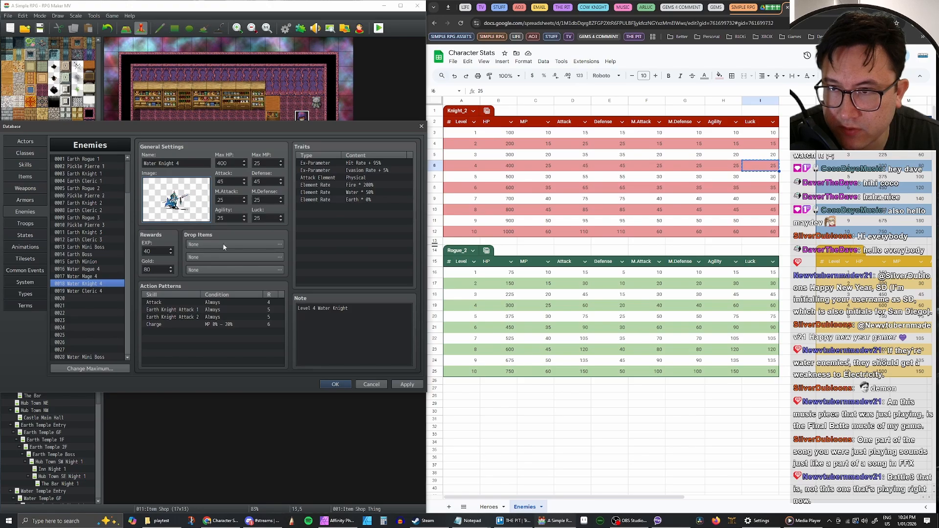
pyautogui.click(404, 385)
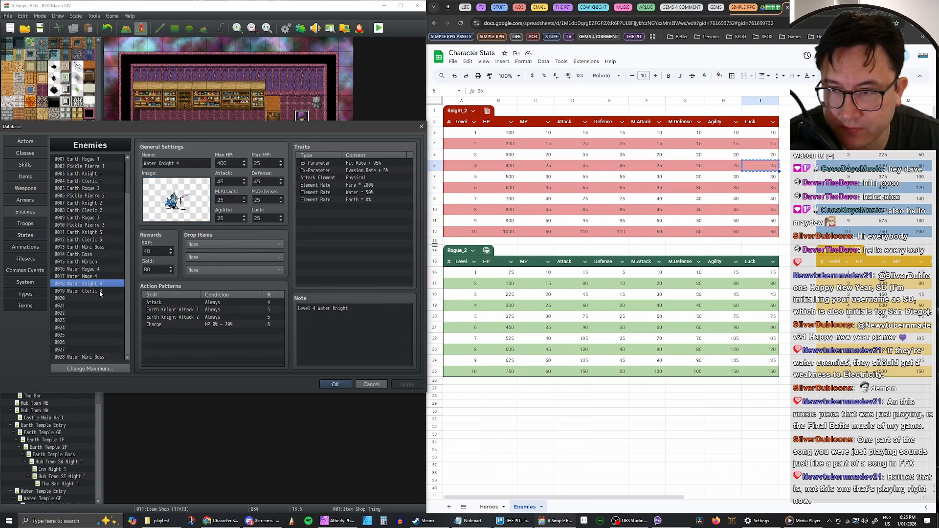
# Set Water Cleric 4's Max HP to 600 using the Cleric_2 level 4 value from the spreadsheet.
pyautogui.click(84, 292)
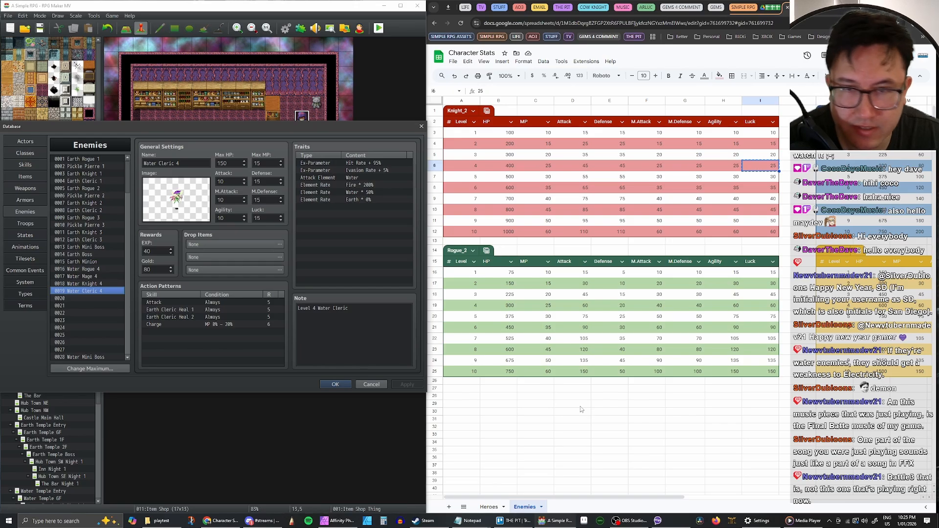
pyautogui.click(73, 284)
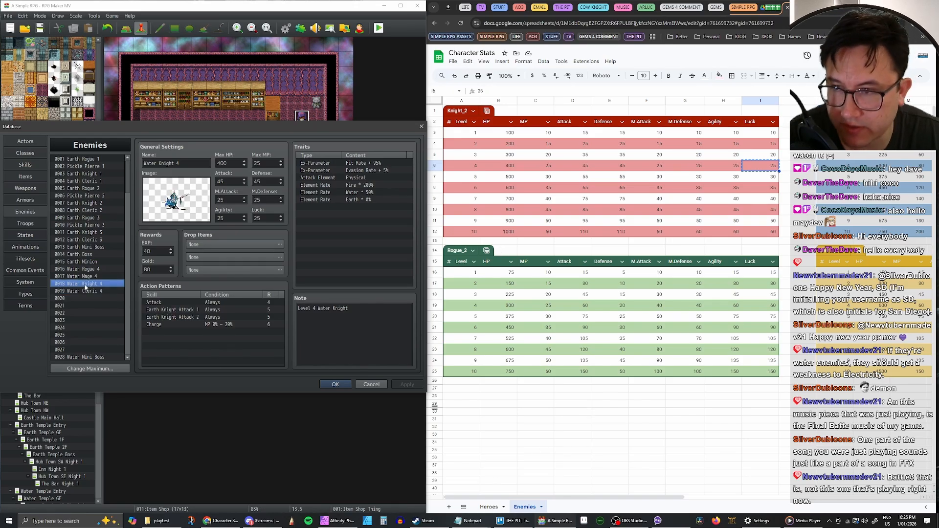
pyautogui.click(86, 291)
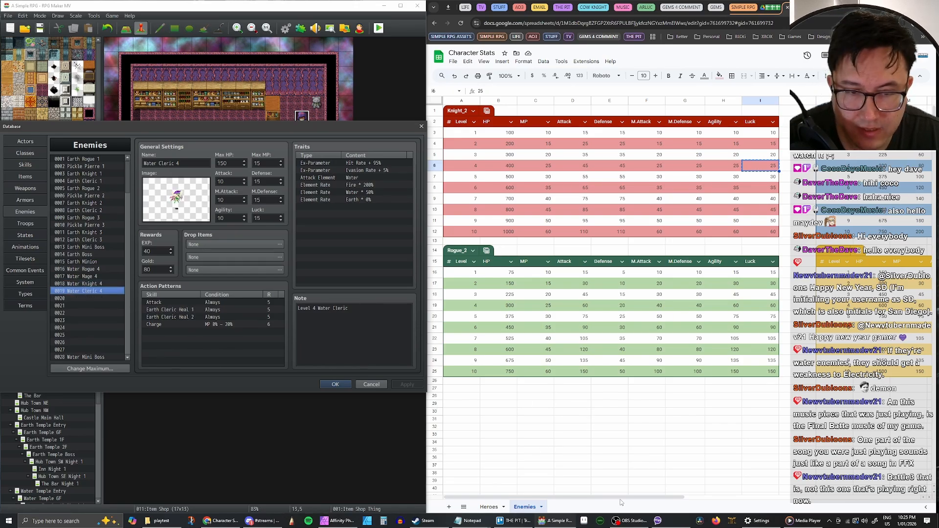
pyautogui.moveTo(621, 498); pyautogui.dragTo(803, 490)
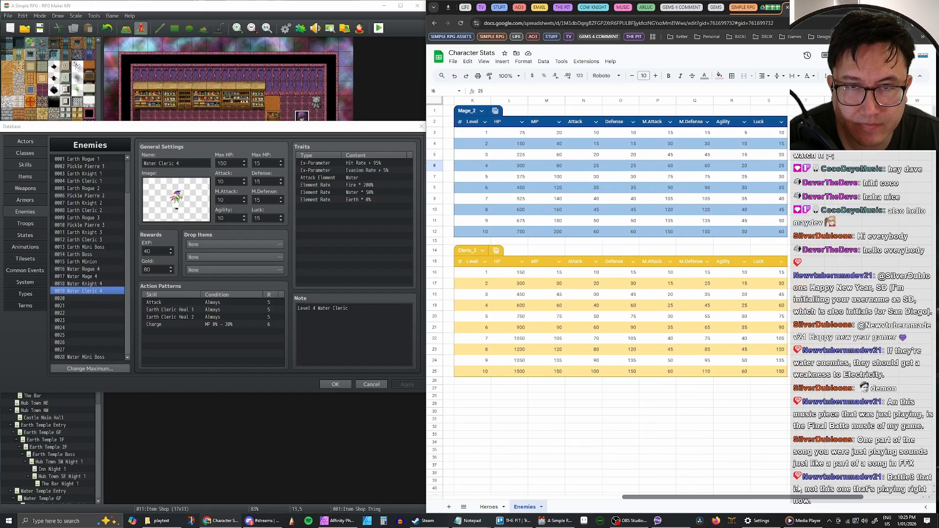
pyautogui.click(526, 307)
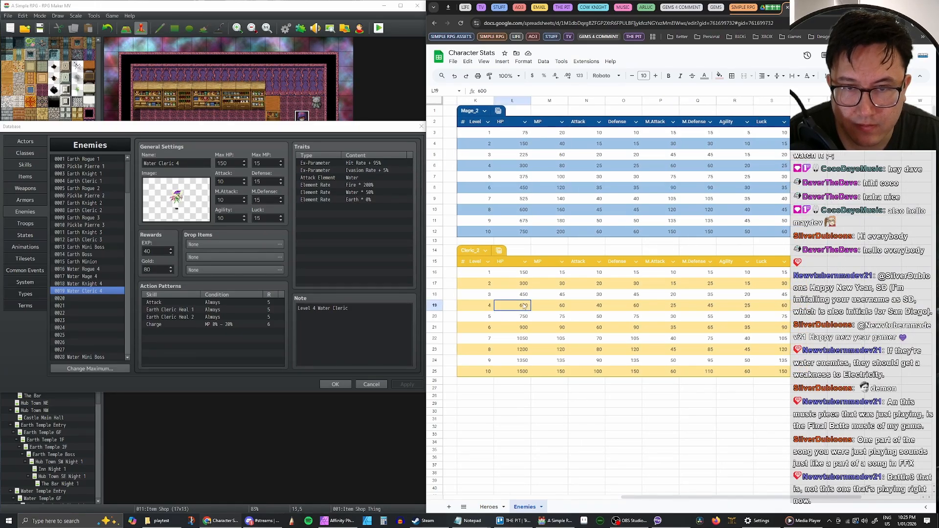
pyautogui.hotkey('ctrl', 'c')
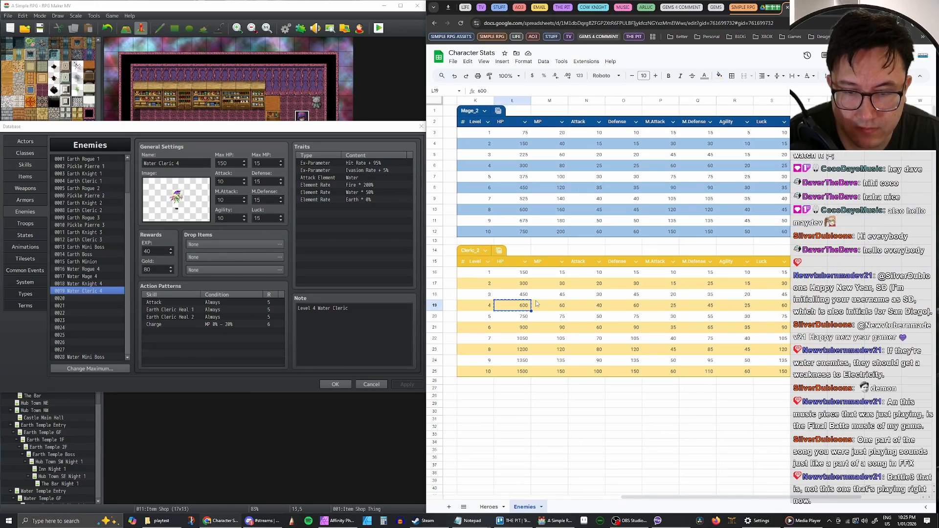
pyautogui.doubleClick(225, 163)
pyautogui.hotkey('ctrl', 'v')
# Set Water Cleric 4's Max MP to 60 and Attack to 40 from the Cleric_2 level 4 row.
pyautogui.hotkey('alt', 'Tab')
pyautogui.press('Right')
pyautogui.hotkey('ctrl', 'c')
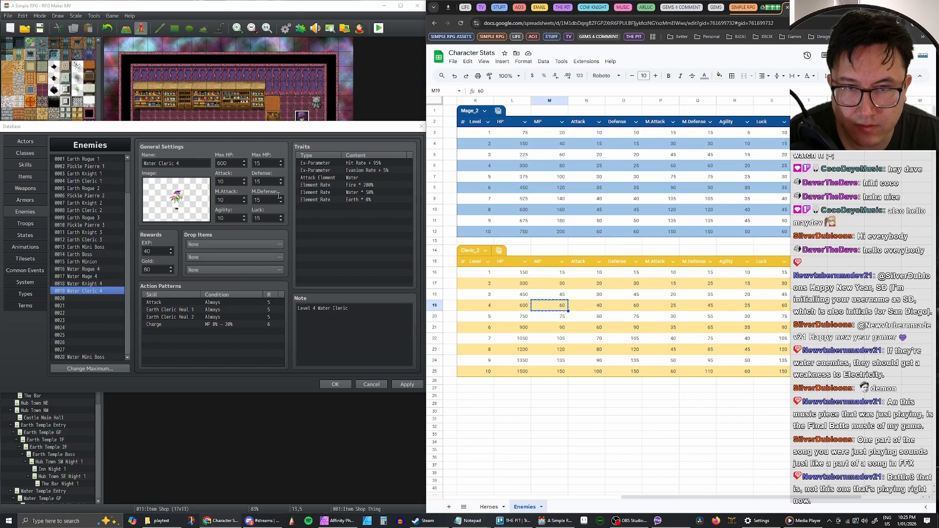
pyautogui.doubleClick(263, 163)
pyautogui.hotkey('ctrl', 'v')
pyautogui.hotkey('alt', 'Tab')
pyautogui.press('Right')
pyautogui.hotkey('ctrl', 'c')
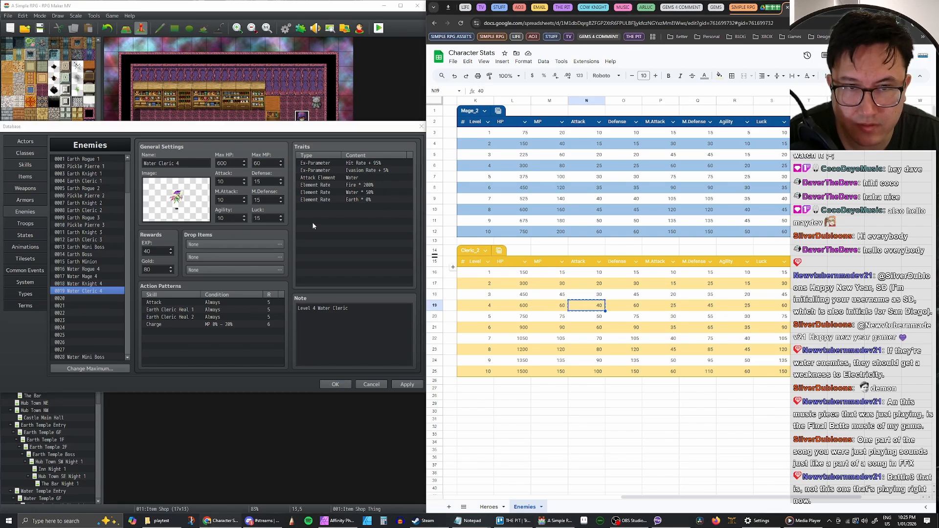
pyautogui.doubleClick(226, 182)
pyautogui.hotkey('ctrl', 'v')
# Set Water Cleric 4's Defense to 60 and M.Attack to 25 from the Cleric_2 level 4 row.
pyautogui.hotkey('alt', 'Tab')
pyautogui.press('Right')
pyautogui.hotkey('ctrl', 'c')
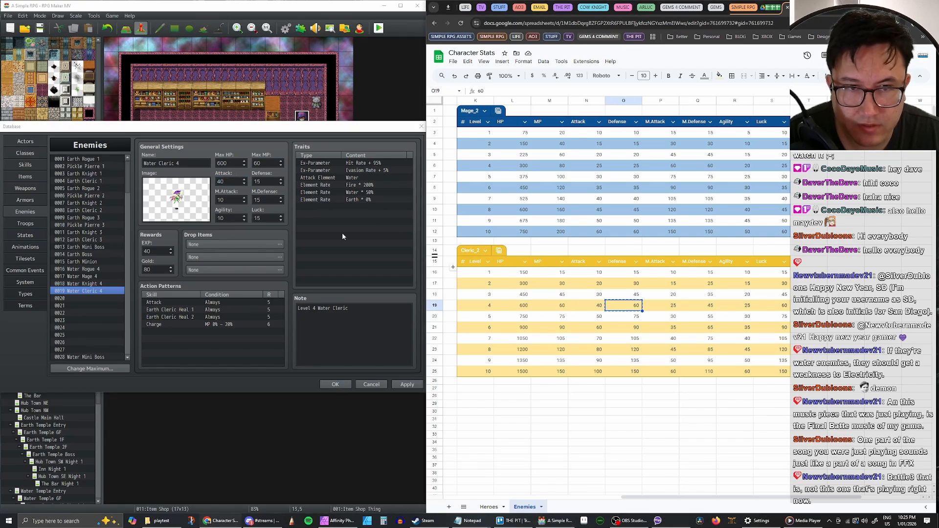
pyautogui.doubleClick(267, 182)
pyautogui.hotkey('ctrl', 'v')
pyautogui.hotkey('alt', 'Tab')
pyautogui.press('Right')
pyautogui.hotkey('ctrl', 'c')
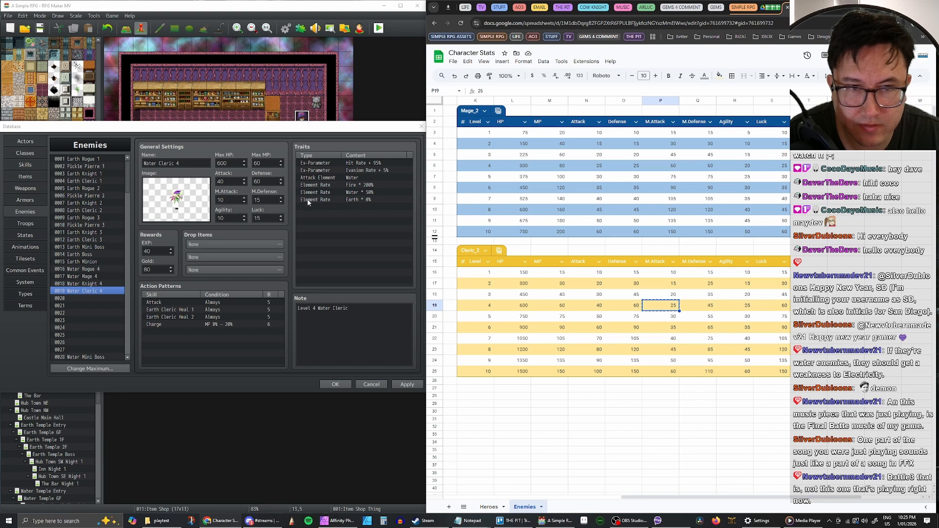
pyautogui.doubleClick(228, 200)
pyautogui.hotkey('ctrl', 'v')
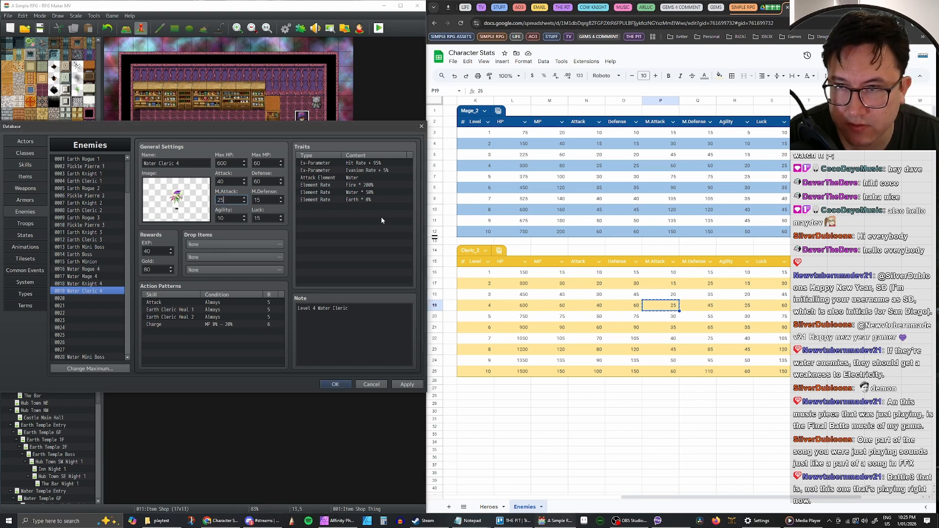
# Set Water Cleric 4's M.Defense to 45 and Agility to 25 from the Cleric_2 level 4 row.
pyautogui.keyDown('shift'); pyautogui.click(714, 310); pyautogui.keyUp('shift')
pyautogui.click(714, 309)
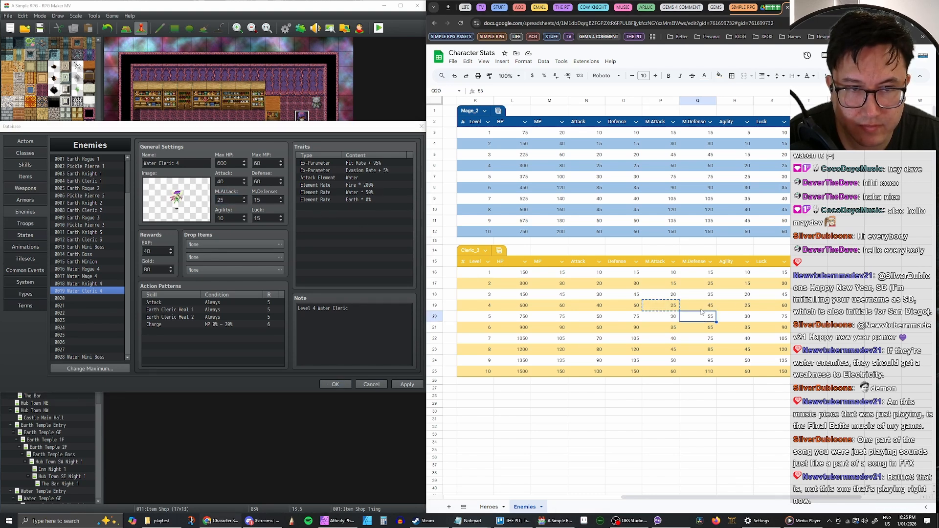
pyautogui.hotkey('ctrl', 'c')
pyautogui.click(231, 199)
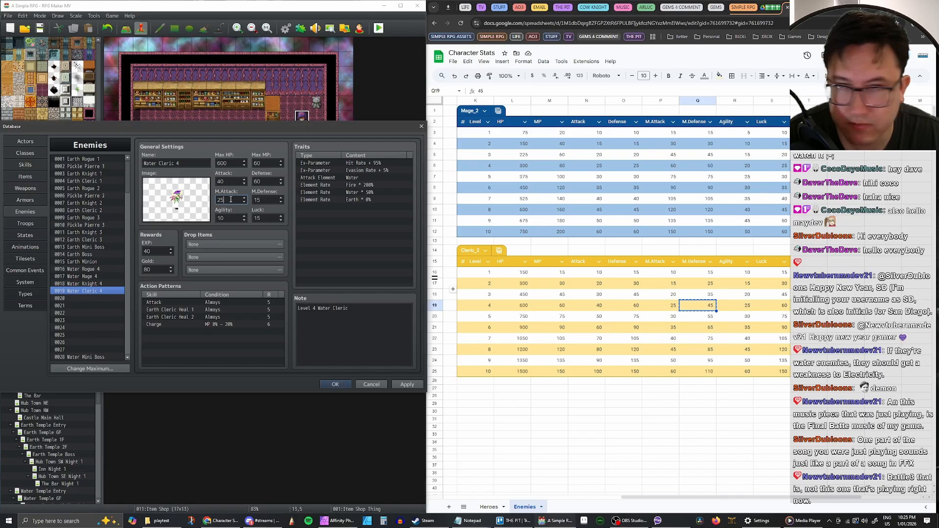
pyautogui.doubleClick(258, 200)
pyautogui.hotkey('ctrl', 'v')
pyautogui.click(749, 308)
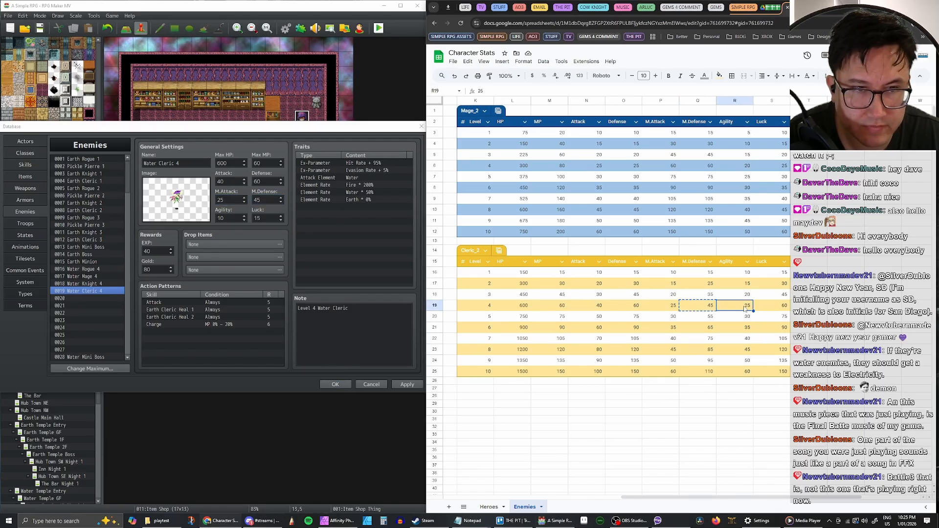
pyautogui.hotkey('ctrl', 'c')
pyautogui.doubleClick(229, 218)
pyautogui.hotkey('ctrl', 'v')
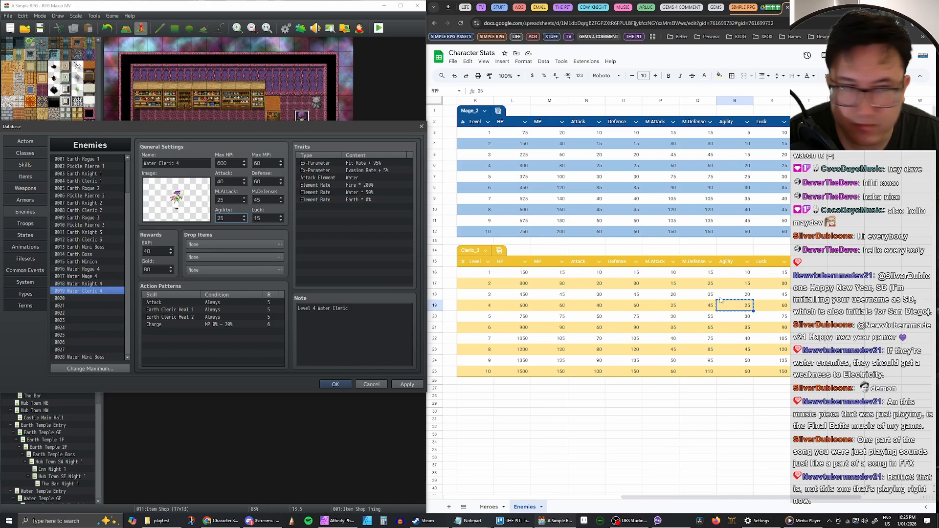
# Set Water Cleric 4's Luck to 60 using the Cleric_2 level 4 value.
pyautogui.click(774, 309)
pyautogui.hotkey('ctrl', 'c')
pyautogui.doubleClick(273, 218)
pyautogui.hotkey('ctrl', 'v')
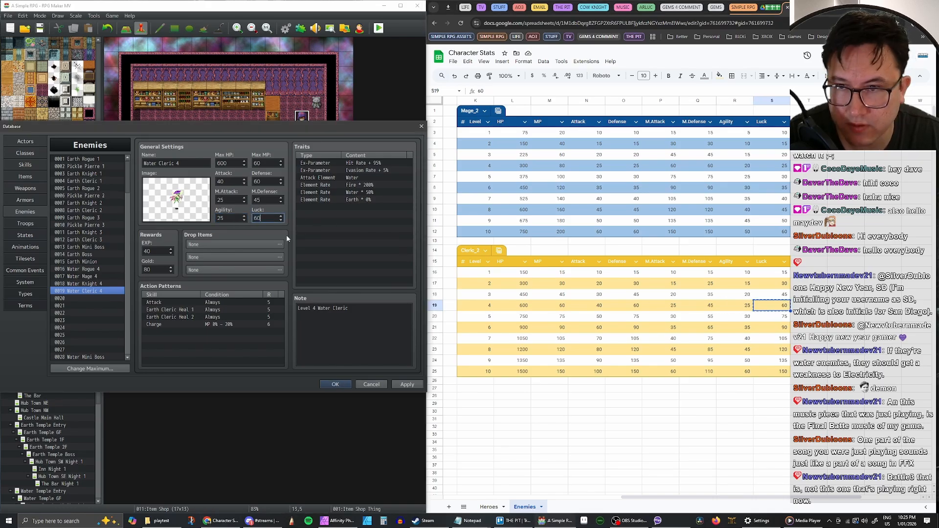
pyautogui.click(323, 248)
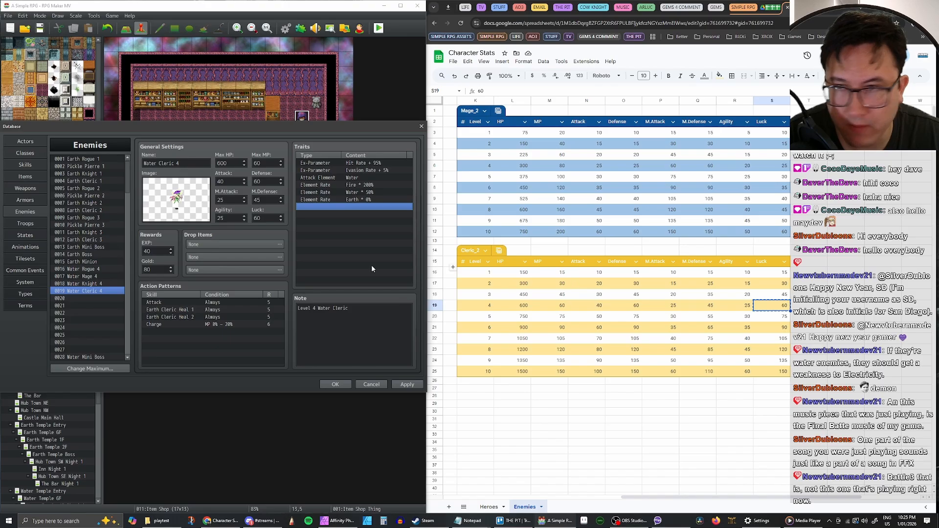
# Preview the MZSF_Hermit and MZSF_Hannyamask images for Water Cleric 4 and set the image hue to 0.
pyautogui.doubleClick(178, 203)
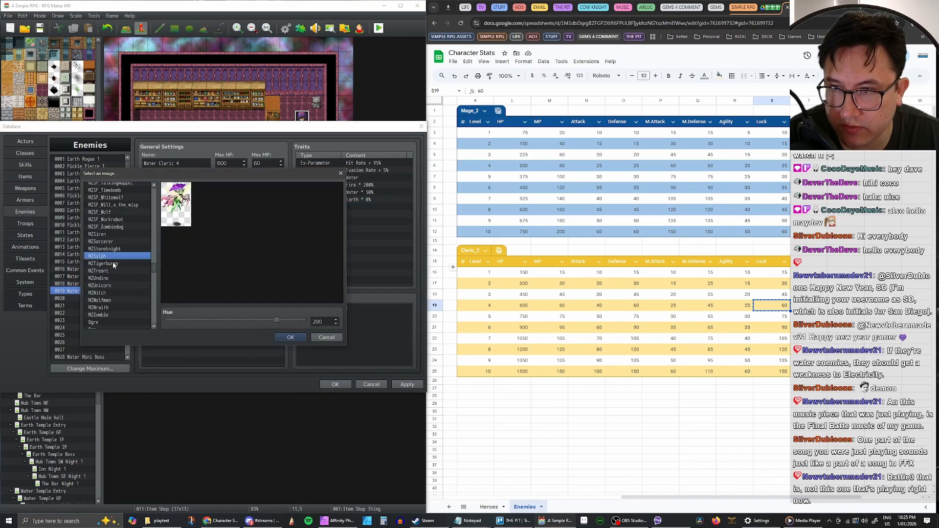
pyautogui.scroll(8, 126, 253)
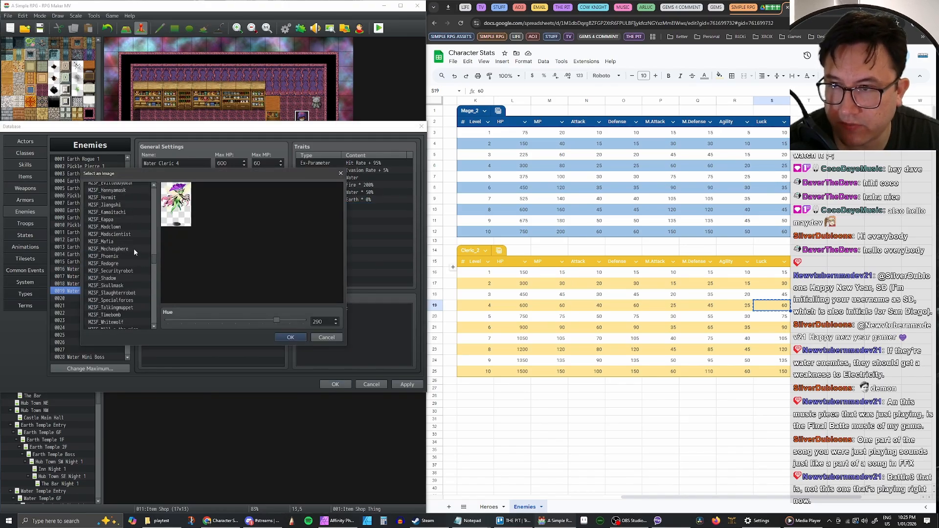
pyautogui.click(126, 248)
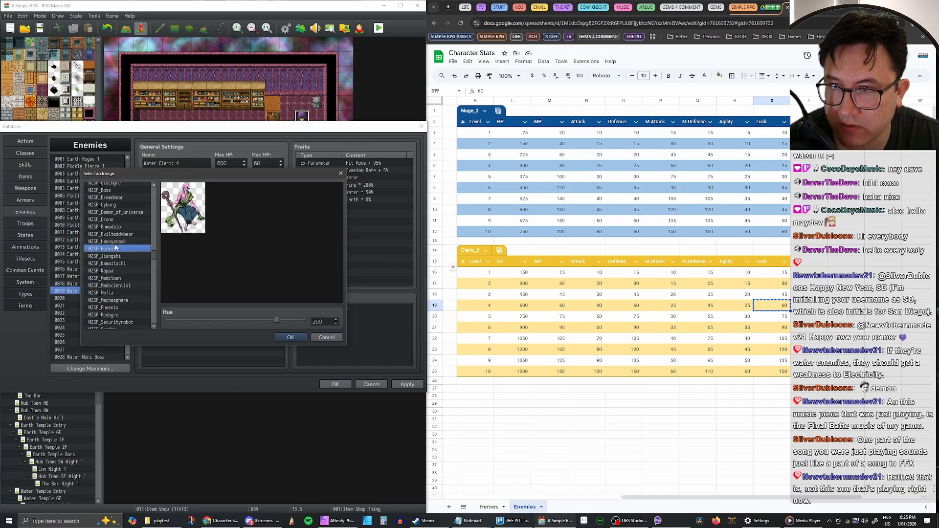
pyautogui.click(131, 242)
pyautogui.scroll(2, 134, 243)
pyautogui.scroll(10, 131, 245)
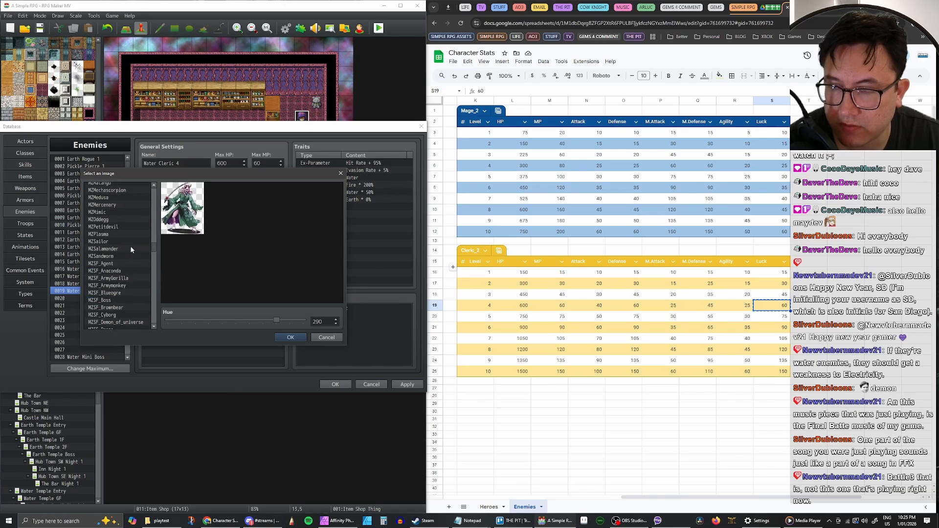
pyautogui.scroll(3, 131, 246)
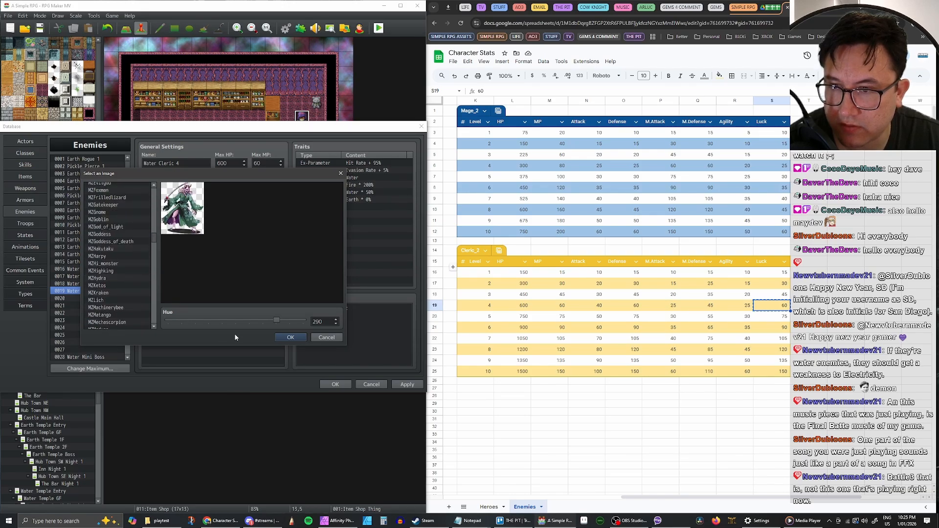
pyautogui.moveTo(277, 320); pyautogui.dragTo(152, 323)
# Browse the MZ enemy images for Water Cleric 4, previewing each candidate from MZBerserker through MZMatango.
pyautogui.scroll(7, 119, 251)
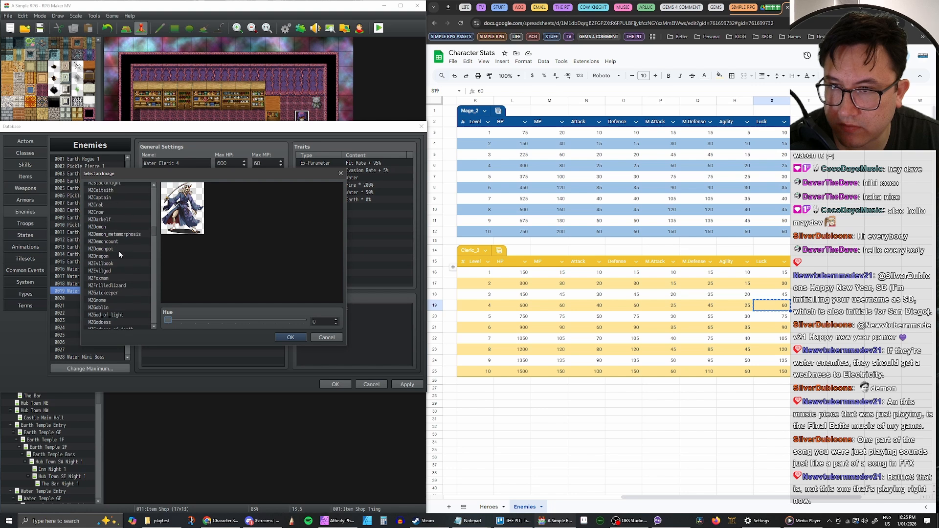
pyautogui.click(111, 235)
pyautogui.press('Up')
pyautogui.press('Up')
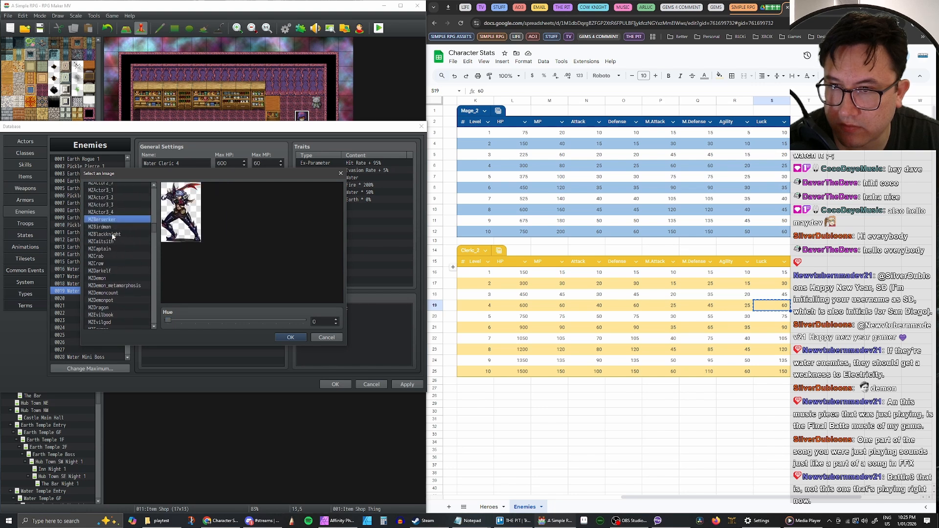
pyautogui.press('Down')
pyautogui.press('Down')
pyautogui.press('Down')
pyautogui.press('Down')
pyautogui.press('Down')
pyautogui.press('Down')
pyautogui.press('Down')
pyautogui.press('Down')
pyautogui.press('Down')
pyautogui.press('Down')
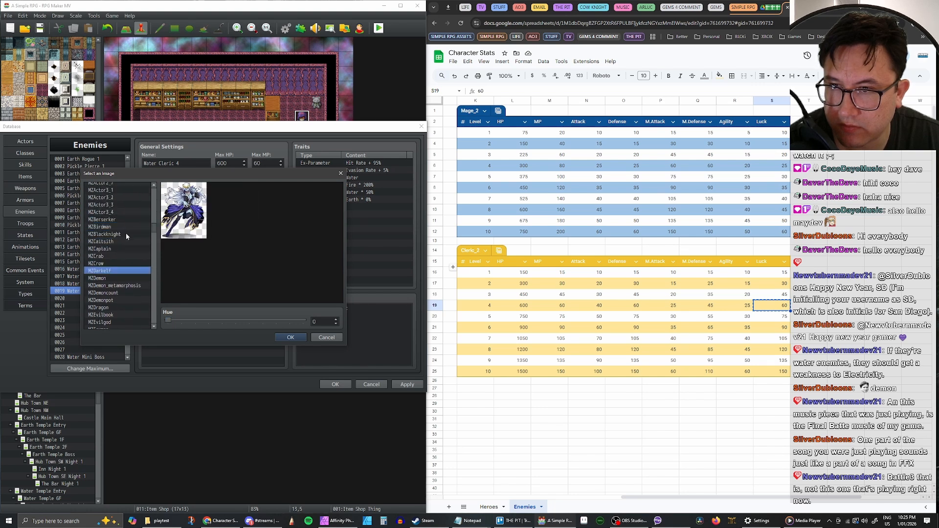
pyautogui.press('Down')
pyautogui.press('Down')
pyautogui.press('Down')
pyautogui.press('Down')
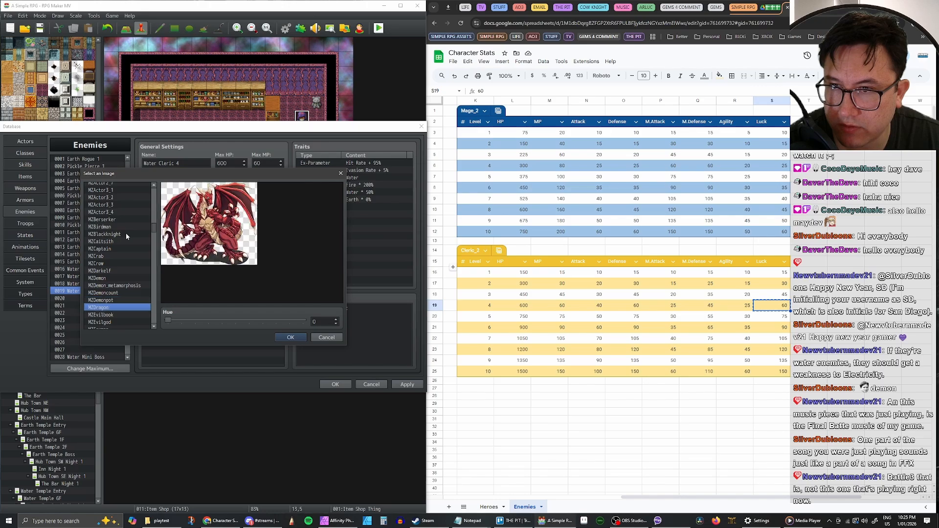
pyautogui.press('Down')
pyautogui.press('Down')
pyautogui.press('Down')
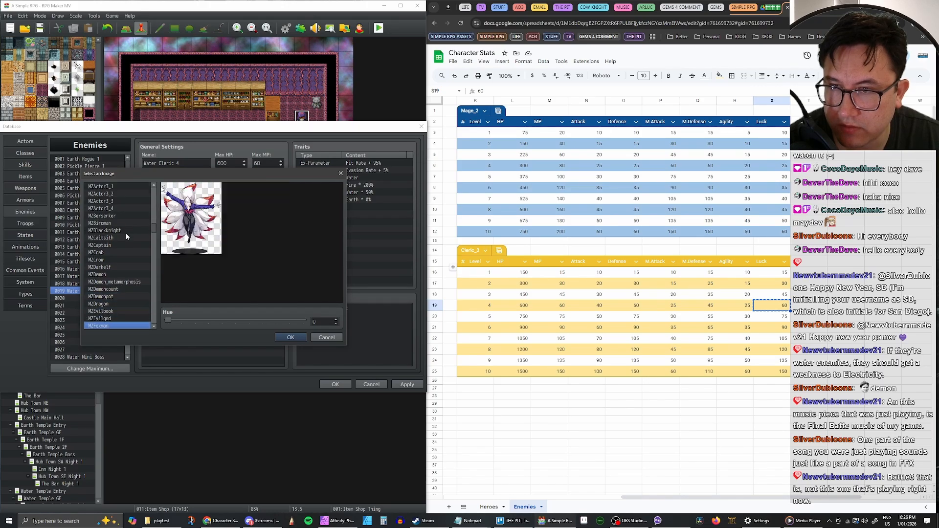
pyautogui.press('Down')
pyautogui.press('Up')
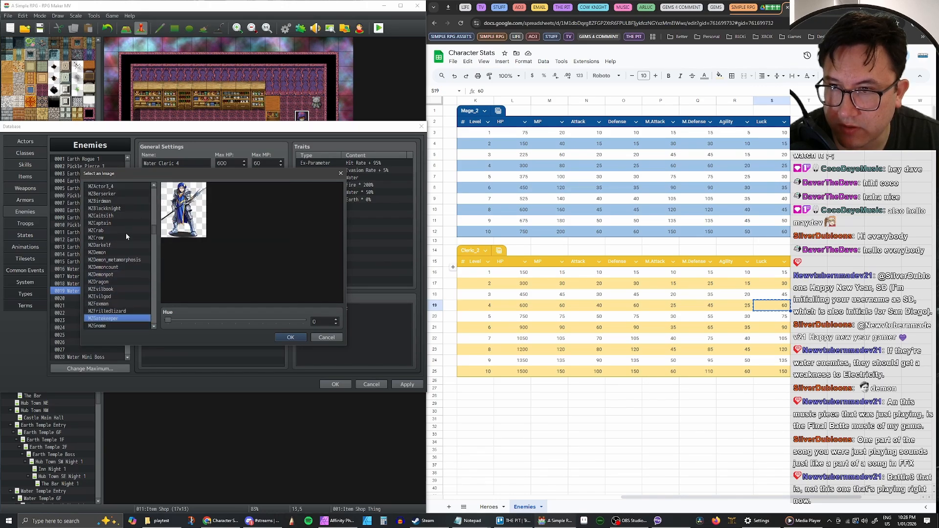
pyautogui.press('Down')
pyautogui.press('Down')
pyautogui.press('Down')
pyautogui.press('Down')
pyautogui.press('Down')
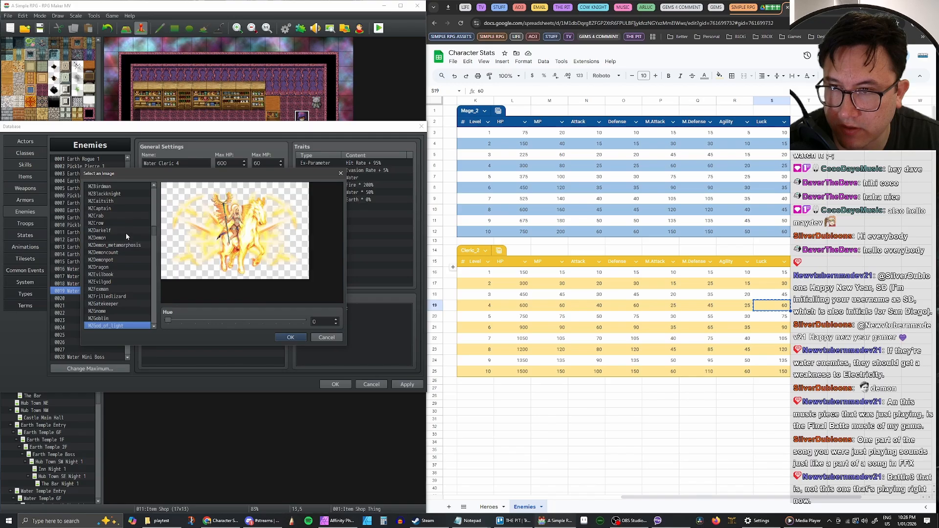
pyautogui.press('Down')
pyautogui.press('Down')
pyautogui.press('Down')
pyautogui.press('Down')
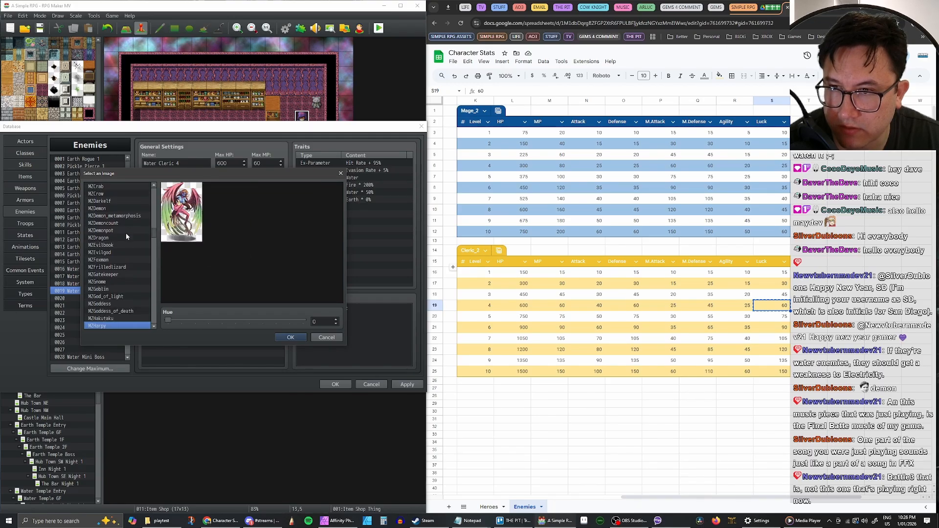
pyautogui.press('Down')
pyautogui.press('Up')
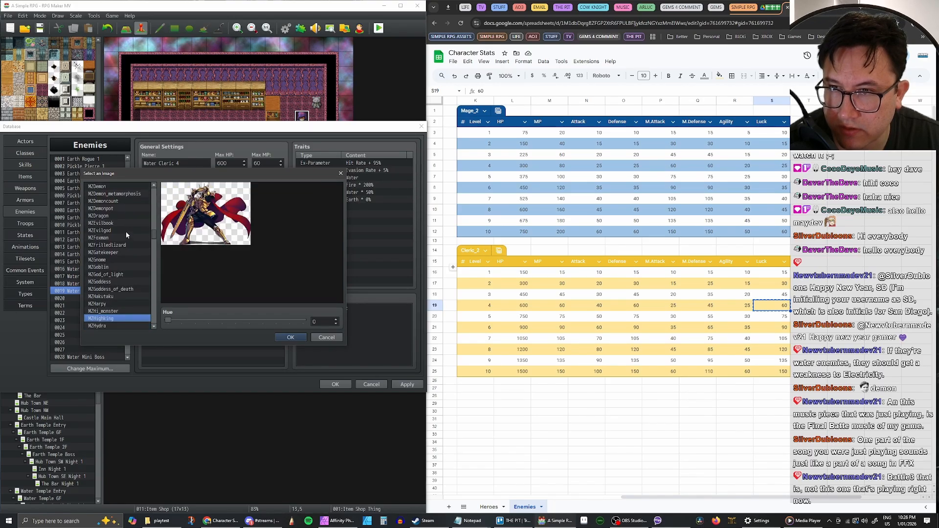
pyautogui.press('Down')
pyautogui.press('Down')
pyautogui.press('Down')
pyautogui.press('Down')
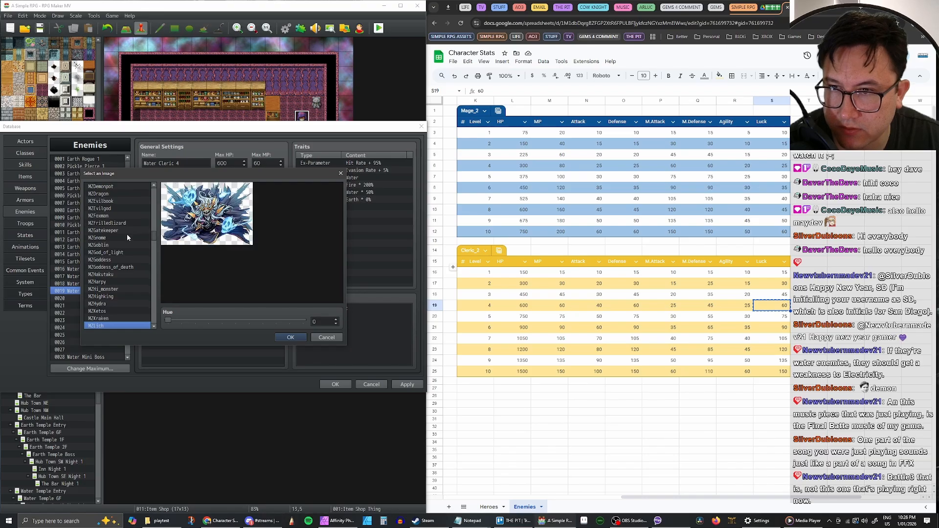
pyautogui.press('Down')
pyautogui.press('Down')
pyautogui.press('Down')
pyautogui.press('Down')
pyautogui.press('Down')
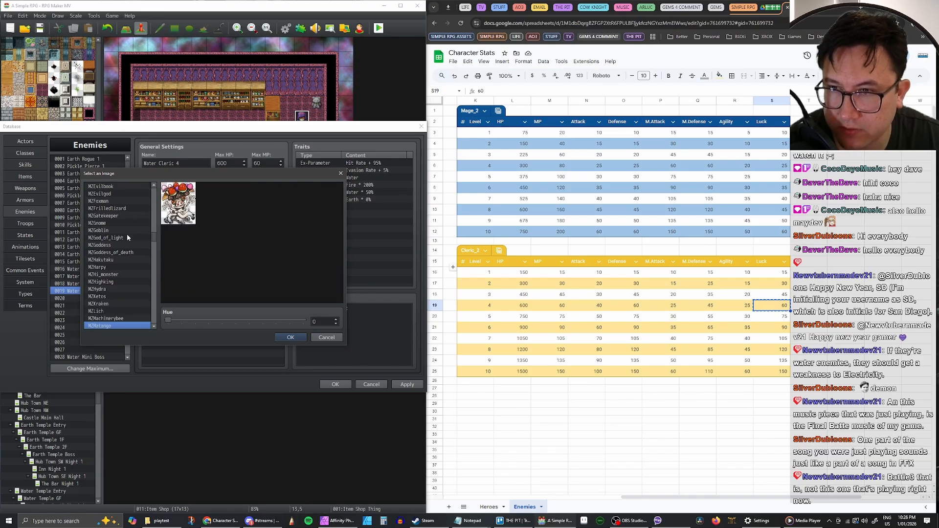
# Look through the battler images for Water Cleric 4 and select the mermaid image MZSiren.
pyautogui.press('Down')
pyautogui.press('Down')
pyautogui.press('Down')
pyautogui.press('Down')
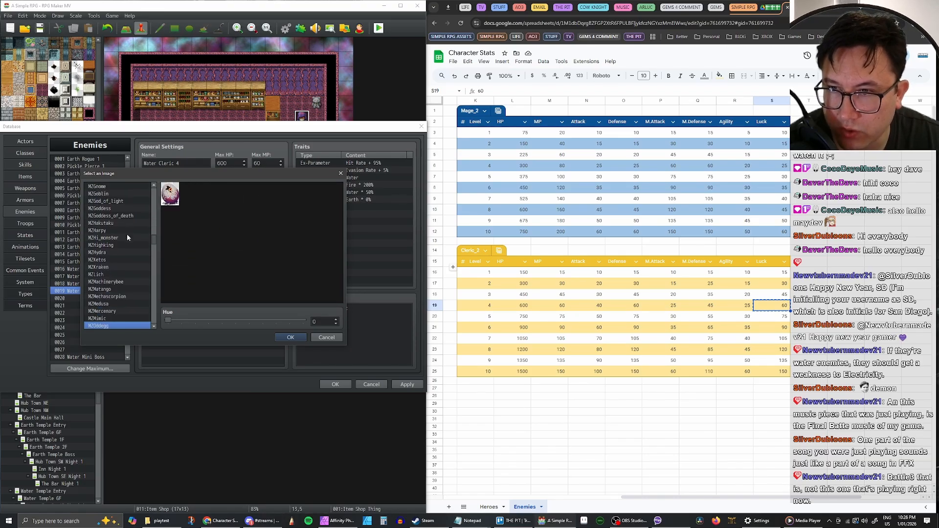
pyautogui.press('Down')
pyautogui.press('Down')
pyautogui.press('Down')
pyautogui.press('Down')
pyautogui.press('Down')
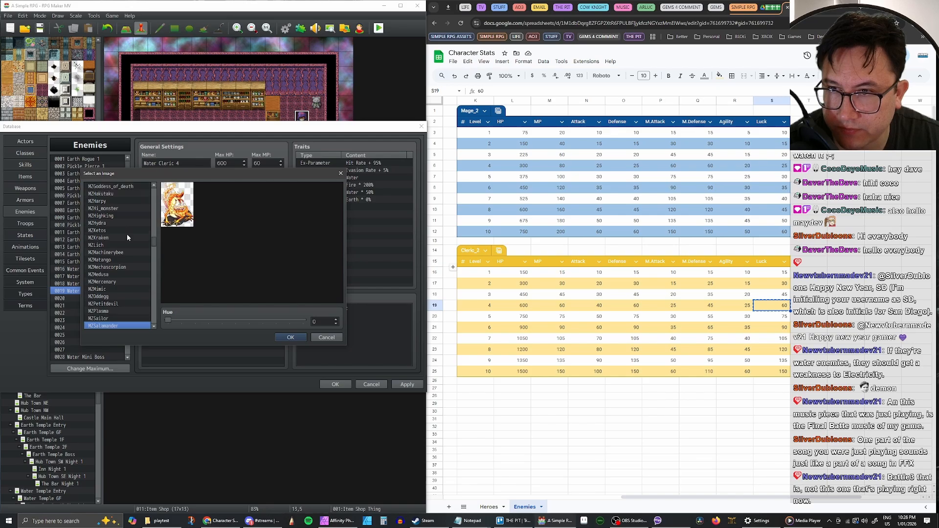
pyautogui.press('Down')
pyautogui.press('Down')
pyautogui.press('Down')
pyautogui.press('Down')
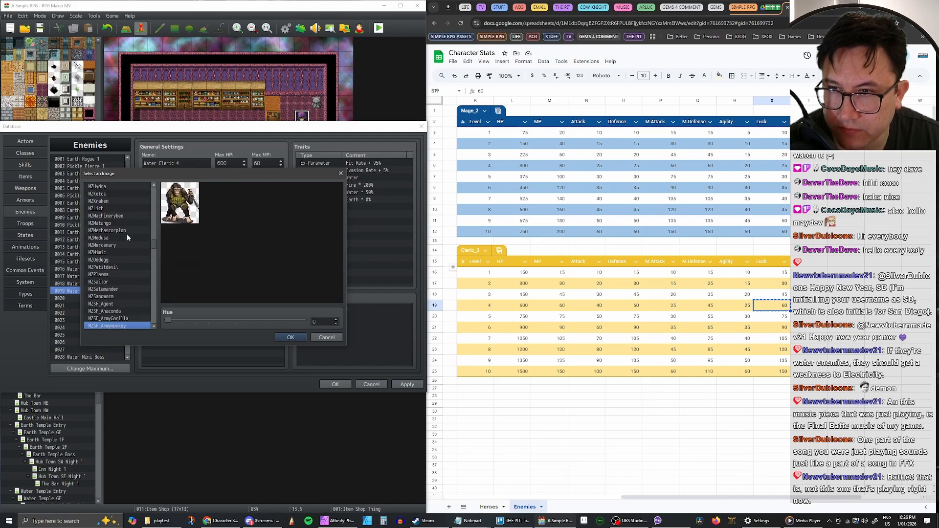
pyautogui.press('Down')
pyautogui.press('Down')
pyautogui.press('Down')
pyautogui.press('Down')
pyautogui.press('Down')
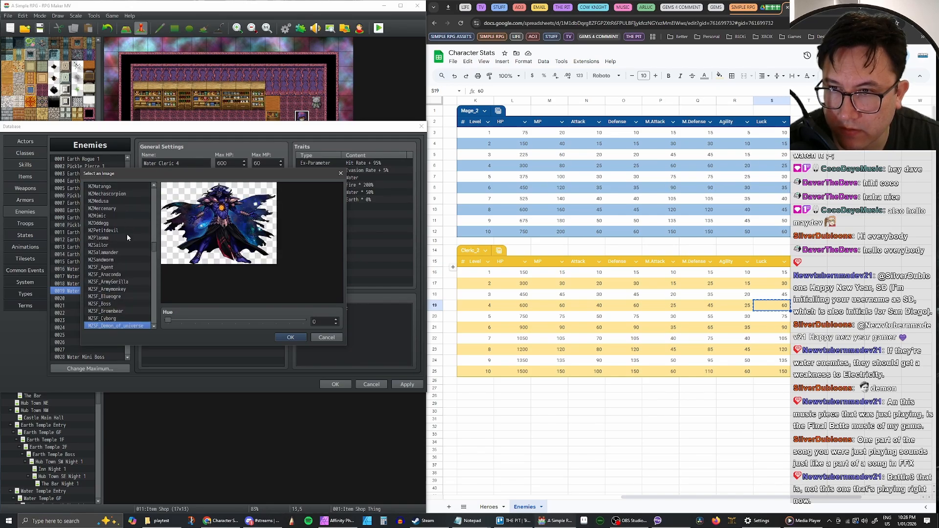
pyautogui.press('Down')
pyautogui.press('Down')
pyautogui.press('Down')
pyautogui.press('Down')
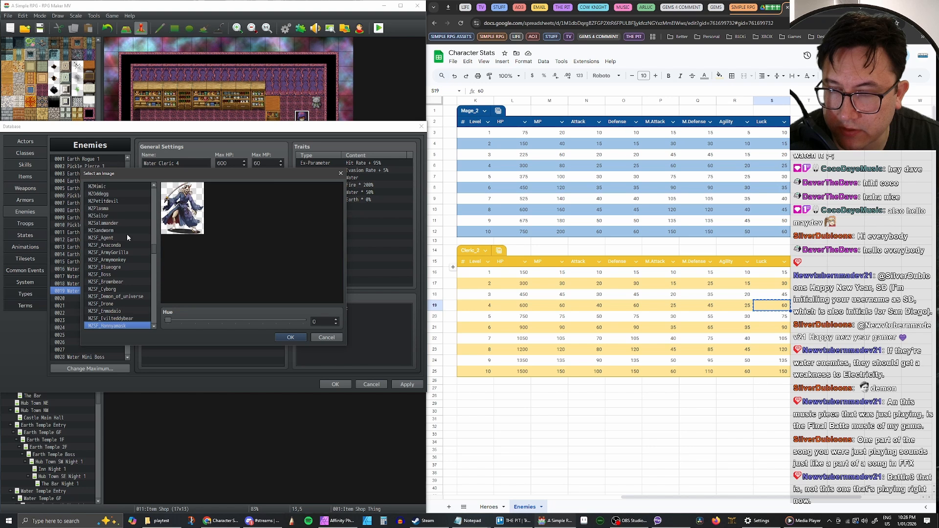
pyautogui.press('Down')
pyautogui.press('Down')
pyautogui.press('Down')
pyautogui.press('Down')
pyautogui.press('Down')
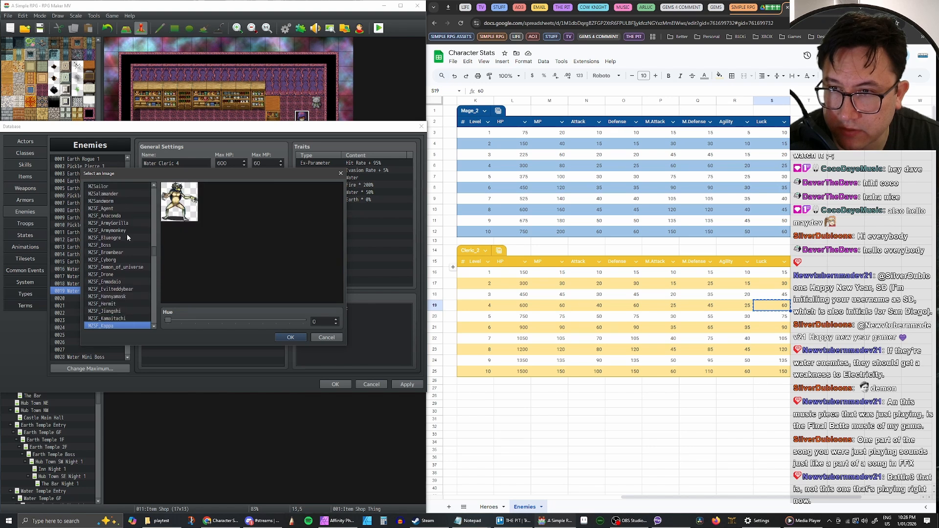
pyautogui.press('Down')
pyautogui.press('Down')
pyautogui.press('Down')
pyautogui.press('Down')
pyautogui.press('Down')
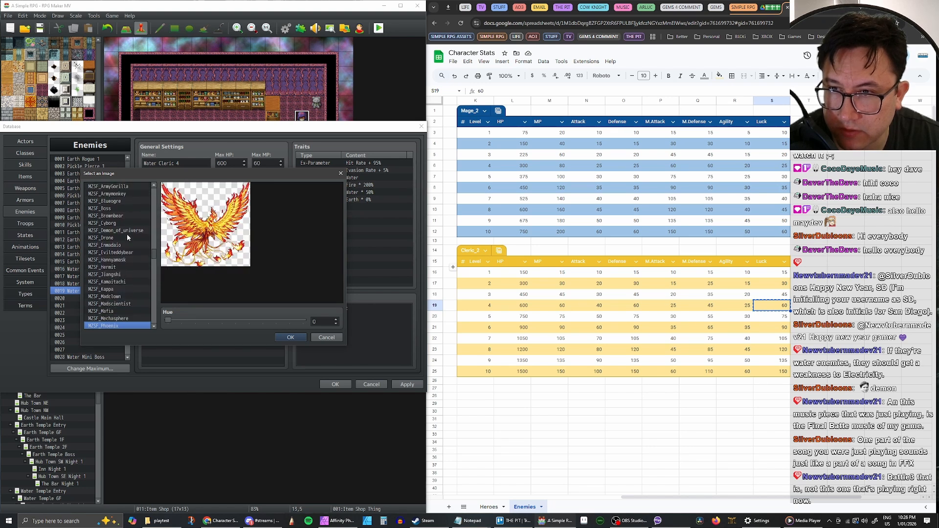
pyautogui.press('Down')
pyautogui.press('Down')
pyautogui.press('Down')
pyautogui.press('Down')
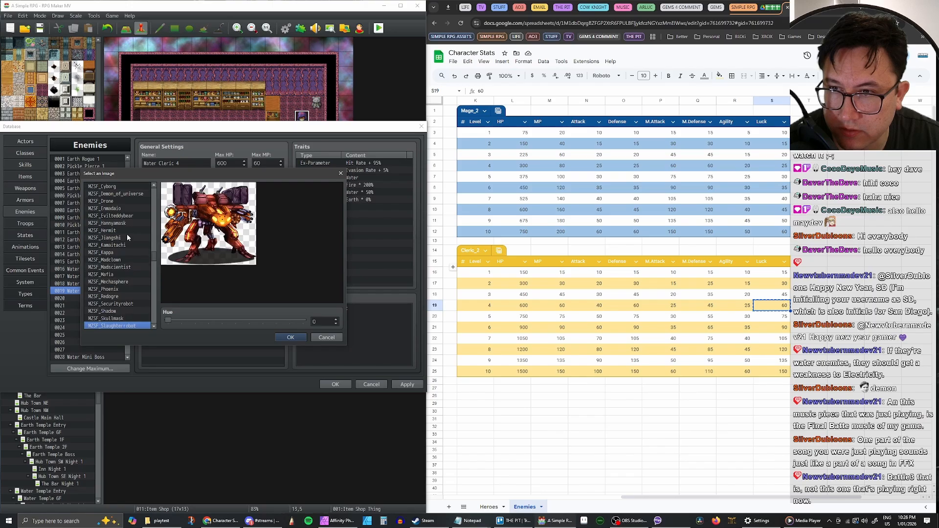
pyautogui.press('Down')
pyautogui.press('Down')
pyautogui.press('Down')
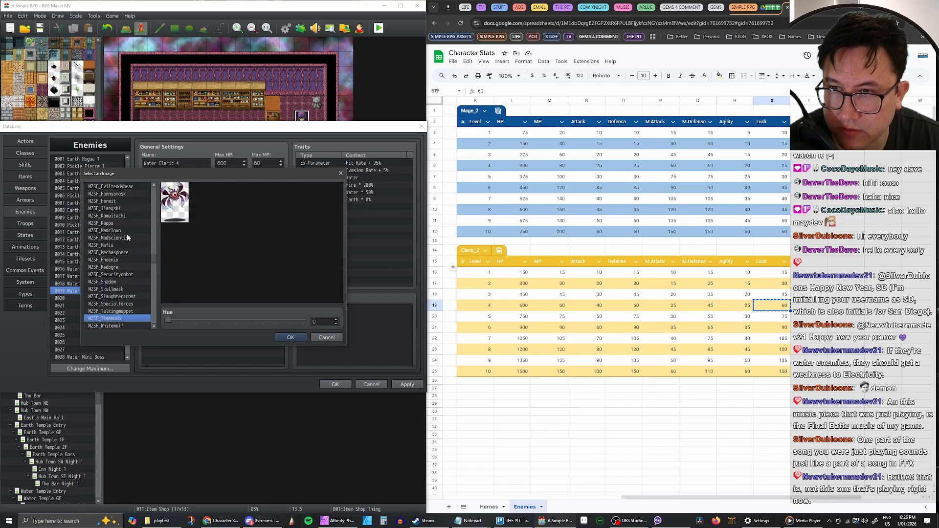
pyautogui.press('Down')
pyautogui.press('Up')
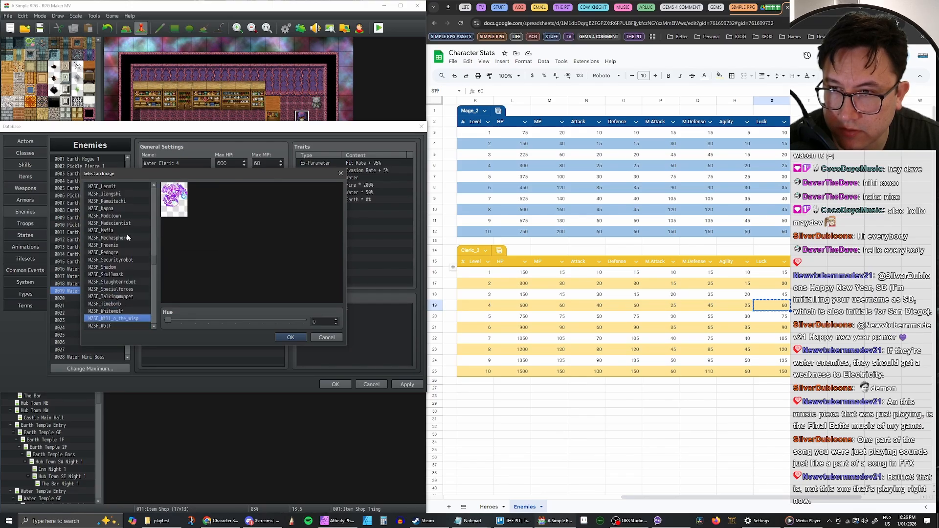
pyautogui.press('Down')
pyautogui.press('Down')
pyautogui.press('Down')
pyautogui.press('Down')
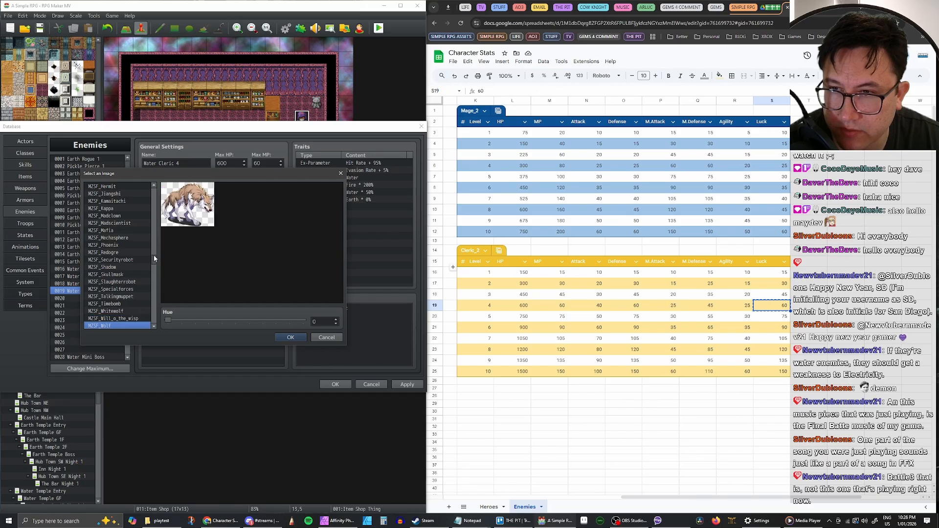
pyautogui.press('Down')
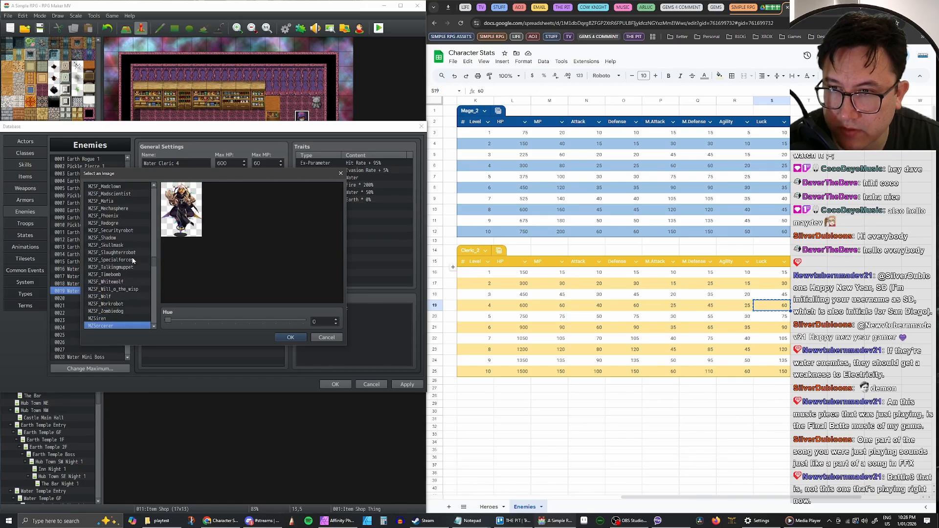
pyautogui.press('Up')
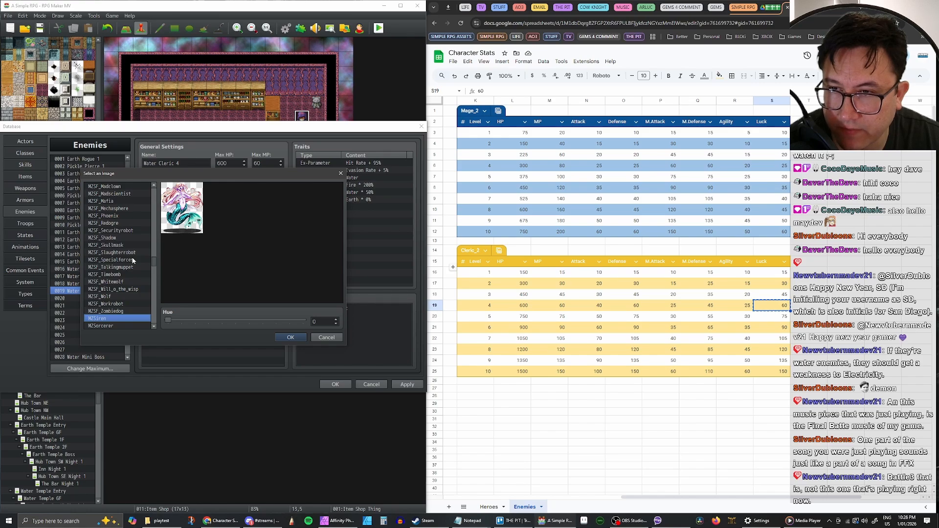
# Set the siren image's hue to 29 and apply the image to Water Cleric 4.
pyautogui.moveTo(169, 320)
pyautogui.mouseDown()
pyautogui.moveTo(300, 322)
pyautogui.moveTo(165, 322)
pyautogui.moveTo(191, 323)
pyautogui.moveTo(180, 322)
pyautogui.mouseUp()
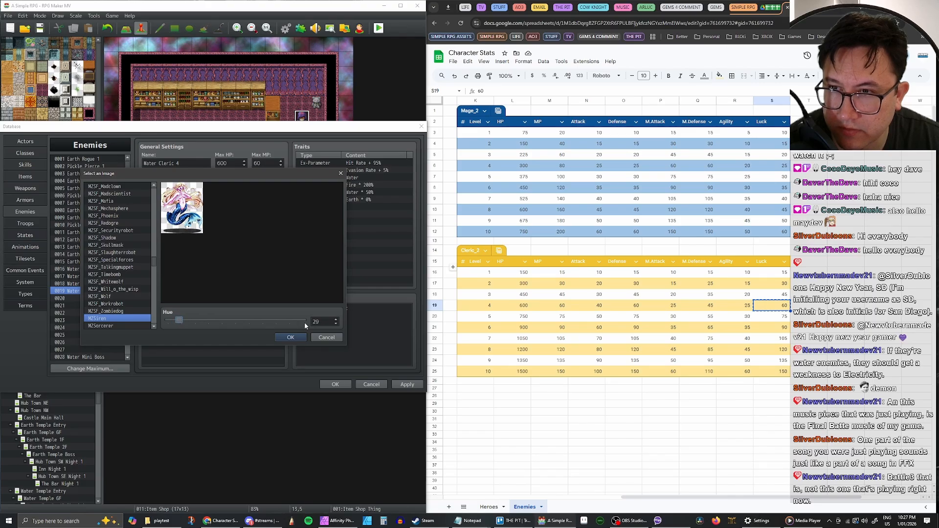
pyautogui.click(298, 338)
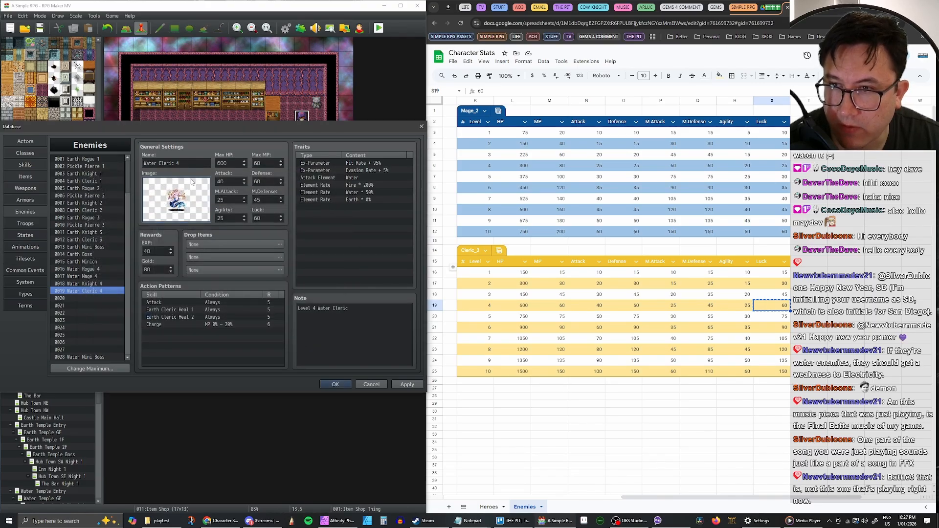
pyautogui.click(407, 384)
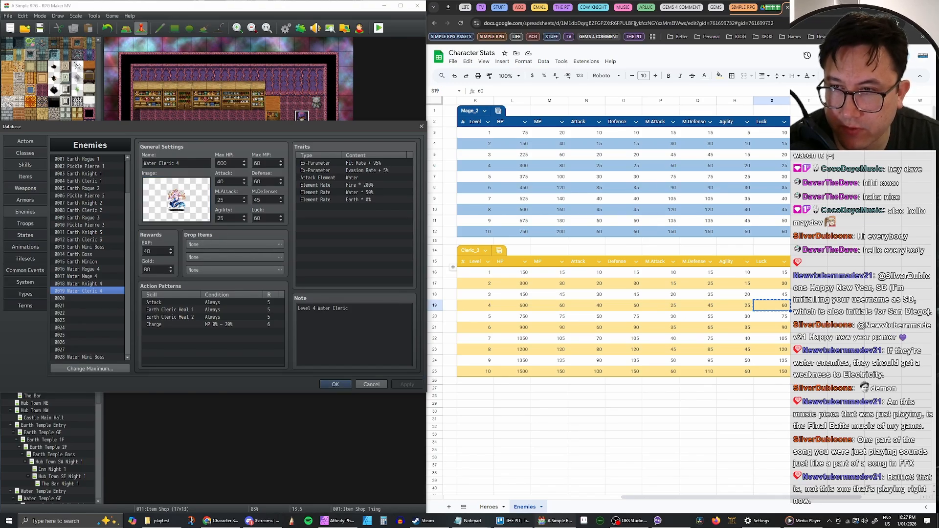
# In the Items database, duplicate Dispel Herb into the empty slot 0028 after Wide Juice.
pyautogui.click(91, 270)
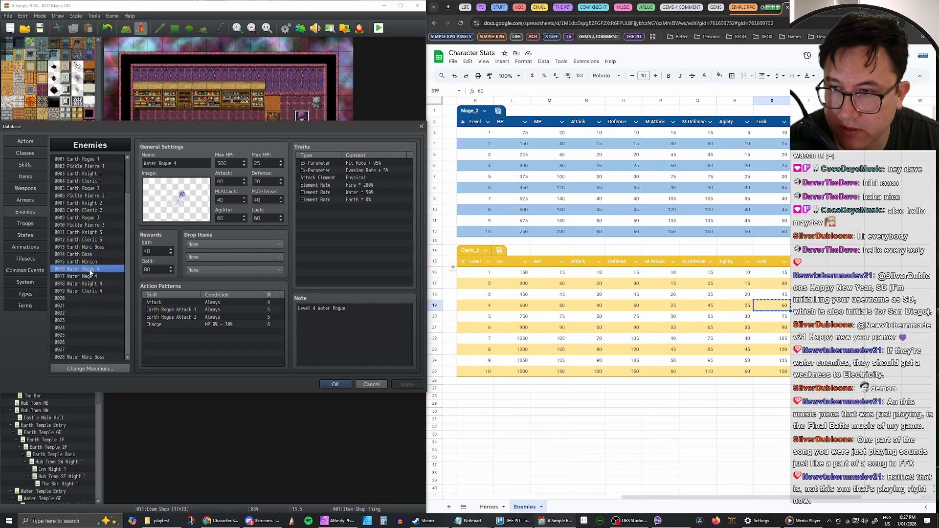
pyautogui.click(29, 178)
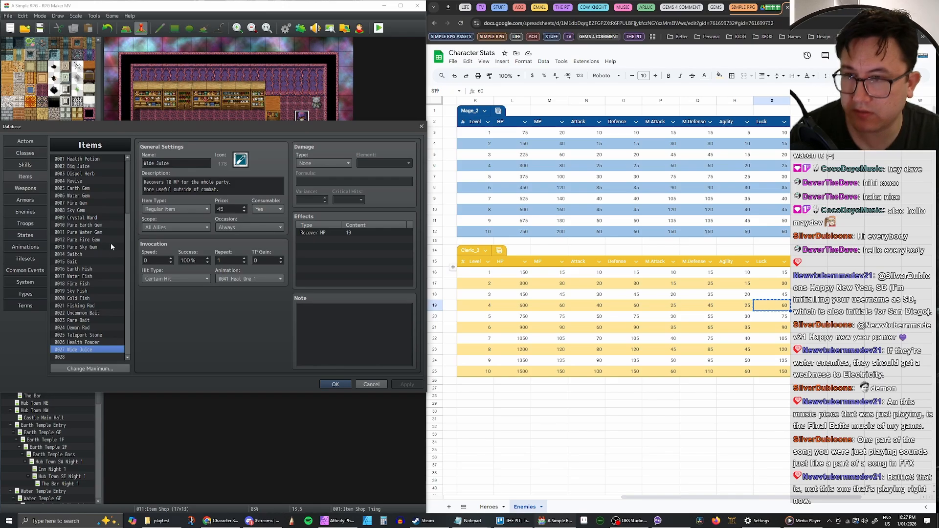
pyautogui.click(83, 160)
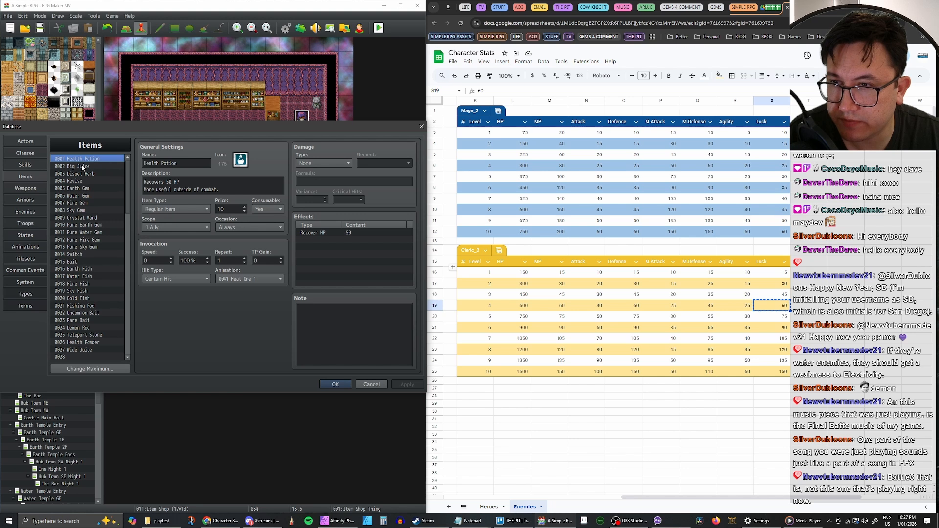
pyautogui.click(83, 174)
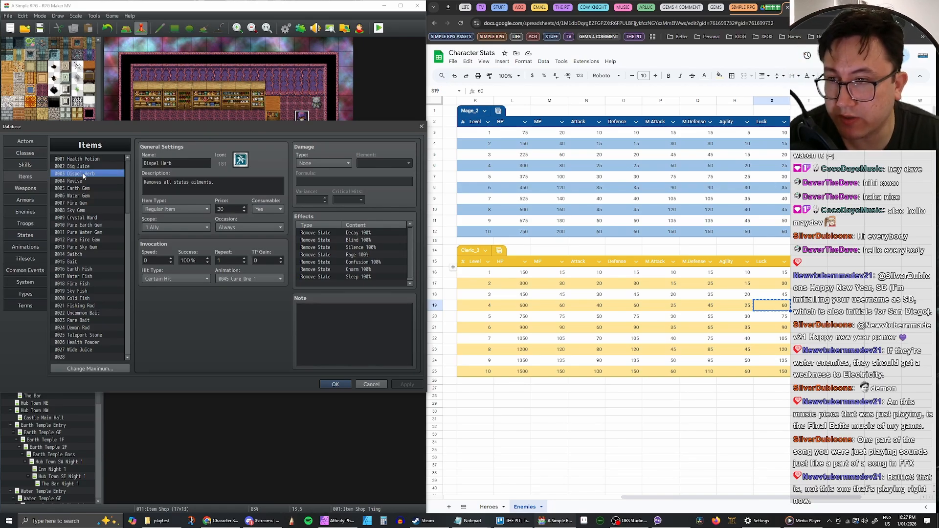
pyautogui.click(83, 350)
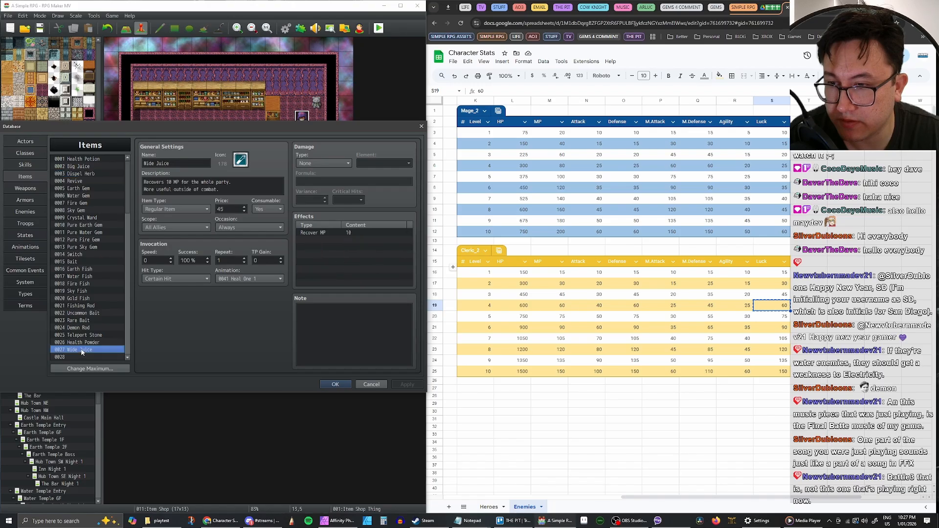
pyautogui.click(81, 174)
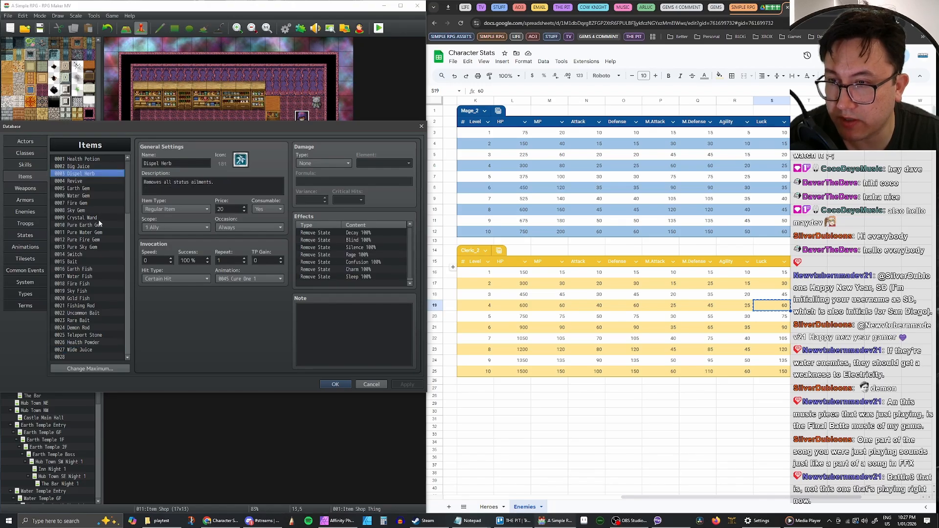
pyautogui.scroll(-1, 98, 247)
pyautogui.click(82, 327)
pyautogui.hotkey('ctrl', 'v')
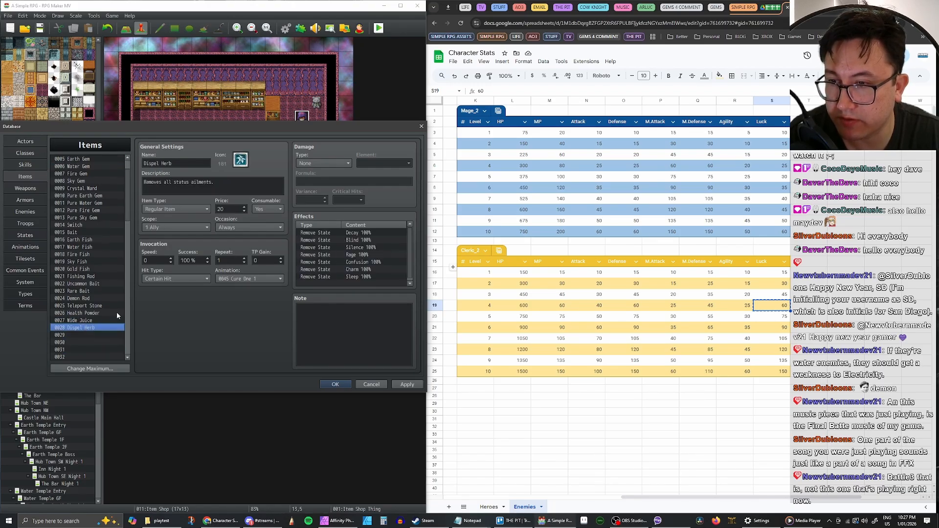
# Rename the copied item in slot 0028 to Dispel Spices.
pyautogui.click(167, 162)
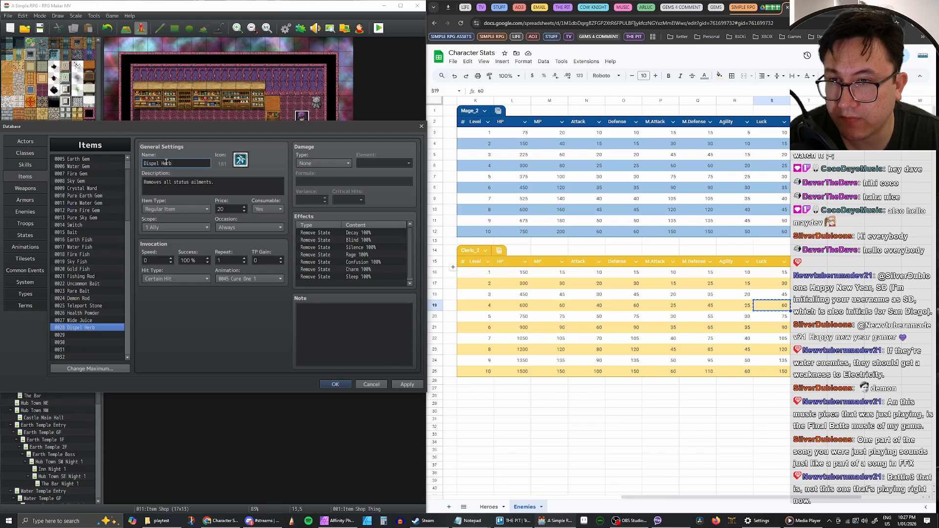
pyautogui.click(88, 320)
pyautogui.click(88, 313)
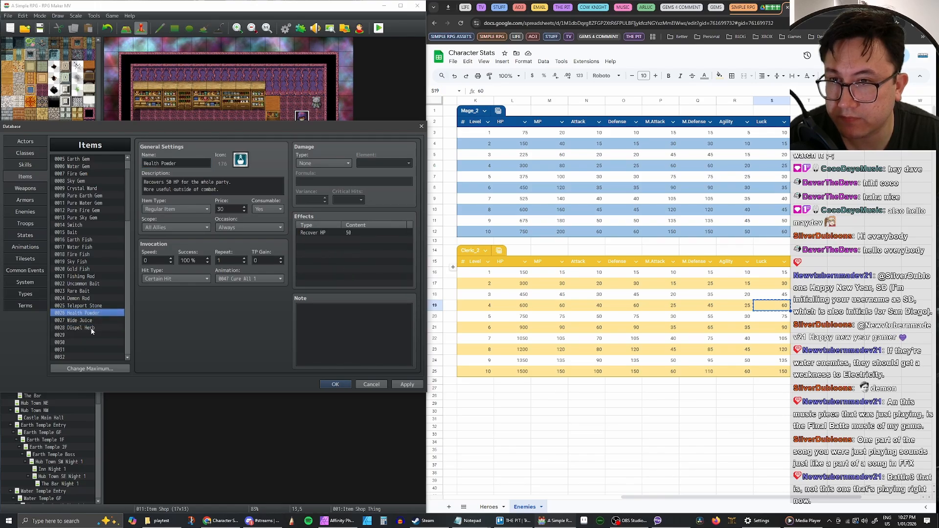
pyautogui.click(92, 328)
pyautogui.click(166, 162)
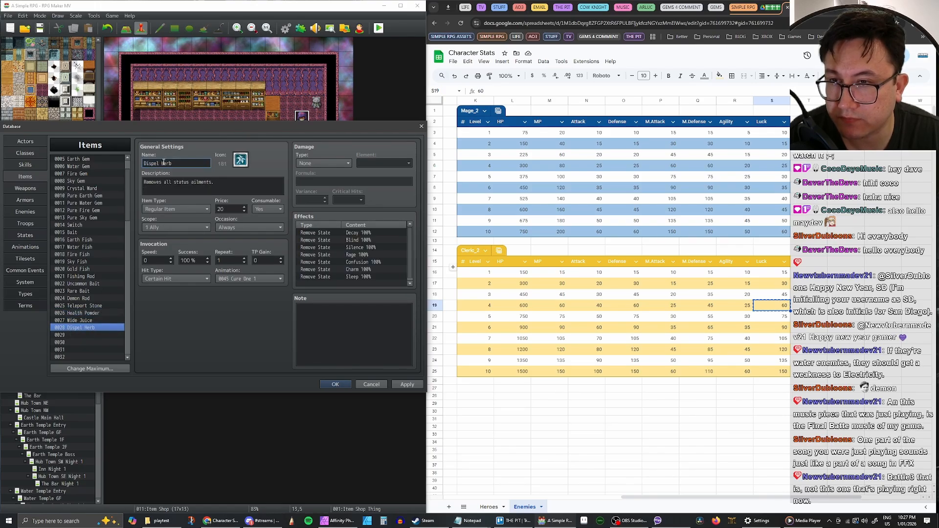
pyautogui.moveTo(161, 162); pyautogui.dragTo(173, 162)
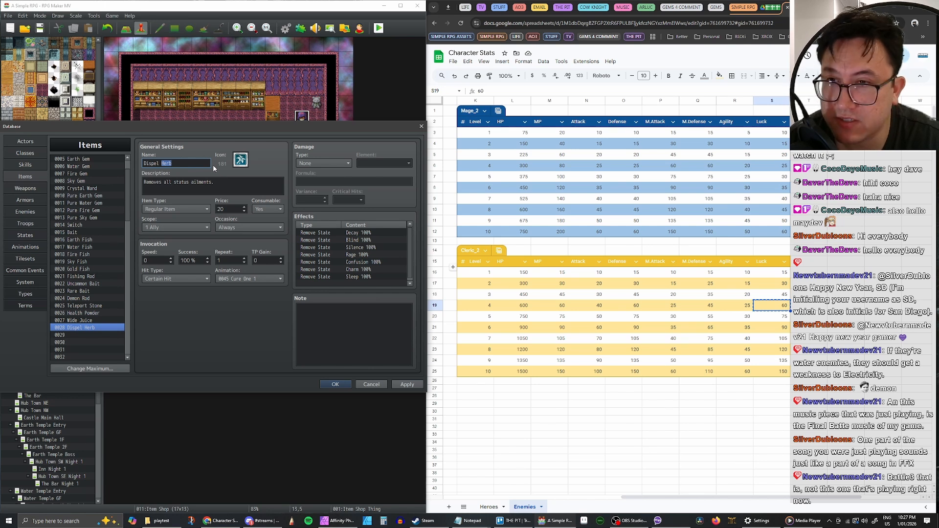
pyautogui.write('Spices')
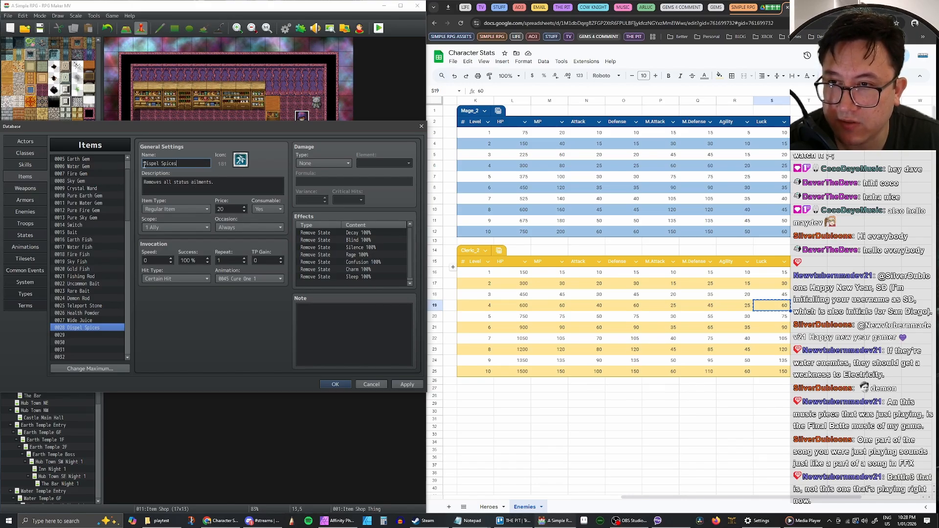
# Change the Dispel Spices description to "Removes all status ailments from the party.".
pyautogui.click(215, 182)
pyautogui.press('BackSpace')
pyautogui.write('from')
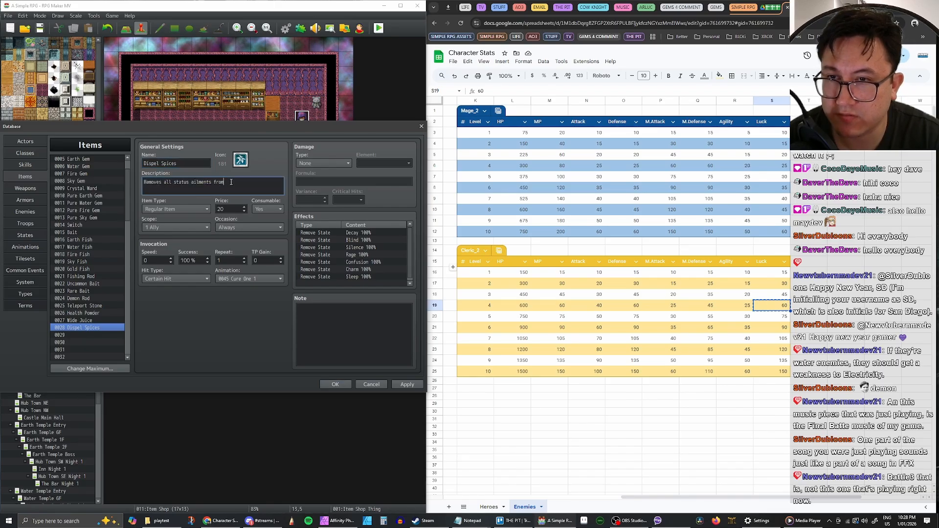
pyautogui.write(' the party.')
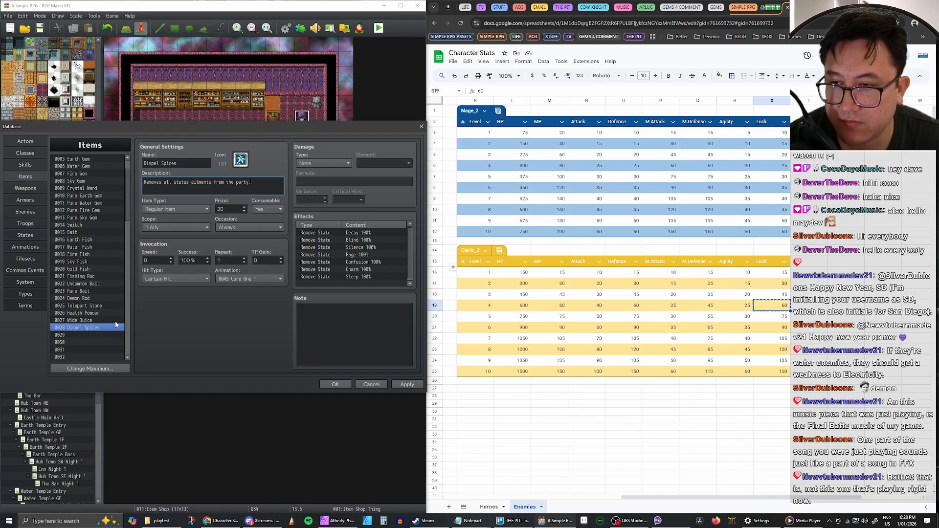
# Compare the prices and scopes of Health Potion and Big Juice with their party-wide versions, Health Powder and Wide Juice.
pyautogui.click(90, 322)
pyautogui.click(91, 315)
pyautogui.click(96, 309)
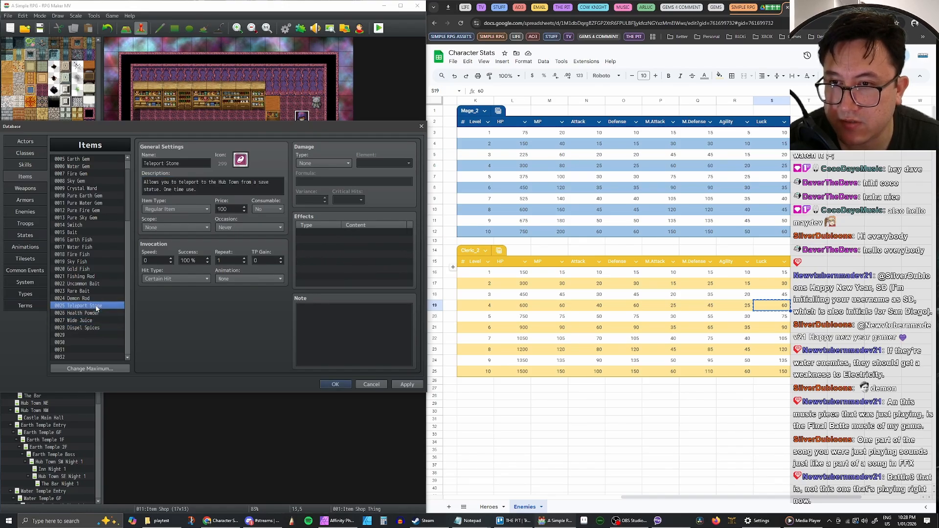
pyautogui.click(93, 313)
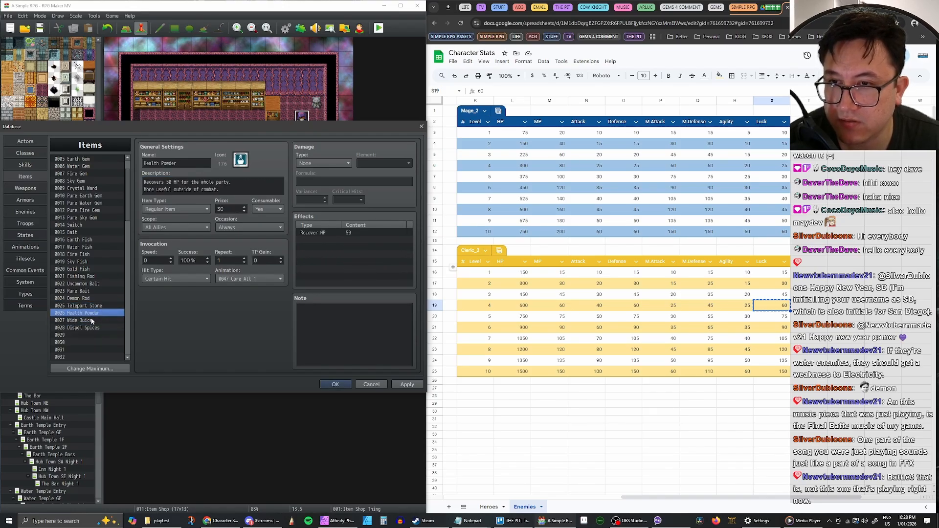
pyautogui.scroll(2, 112, 255)
pyautogui.click(94, 162)
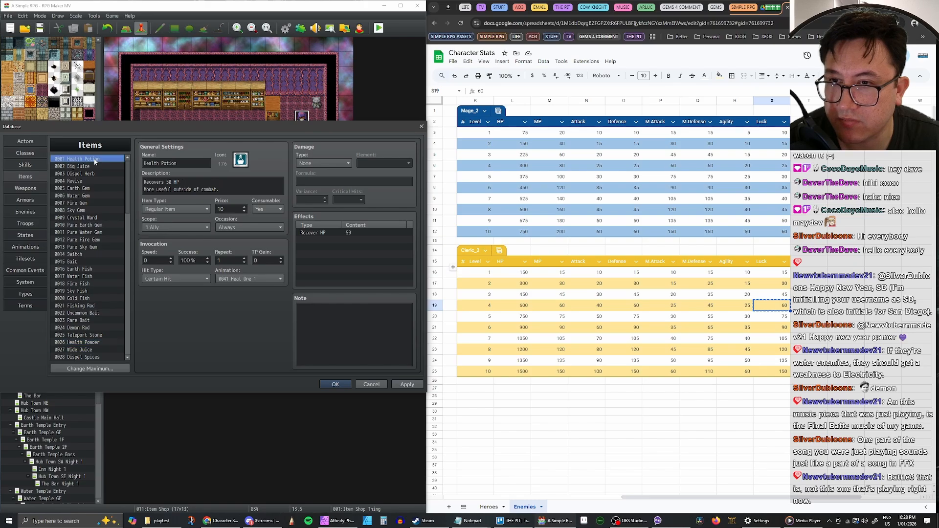
pyautogui.scroll(-1, 110, 205)
pyautogui.click(92, 307)
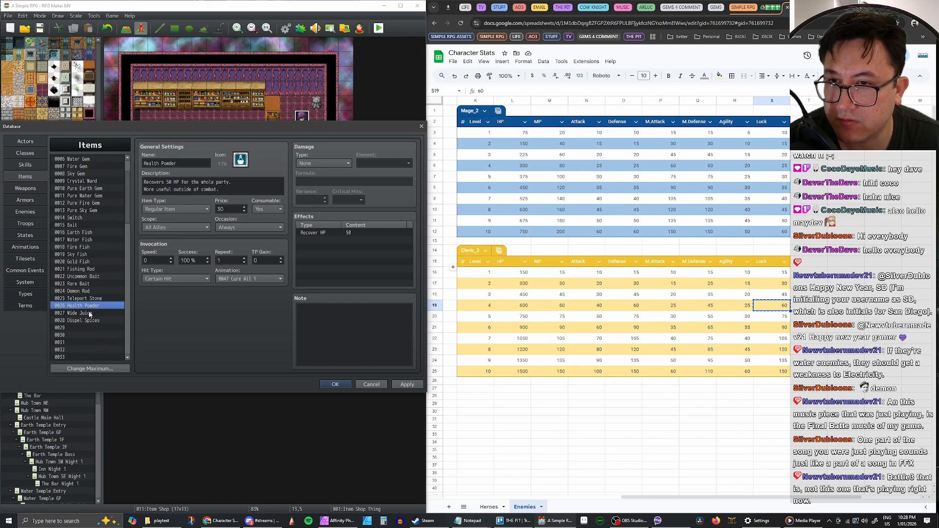
pyautogui.click(91, 314)
pyautogui.scroll(1, 102, 248)
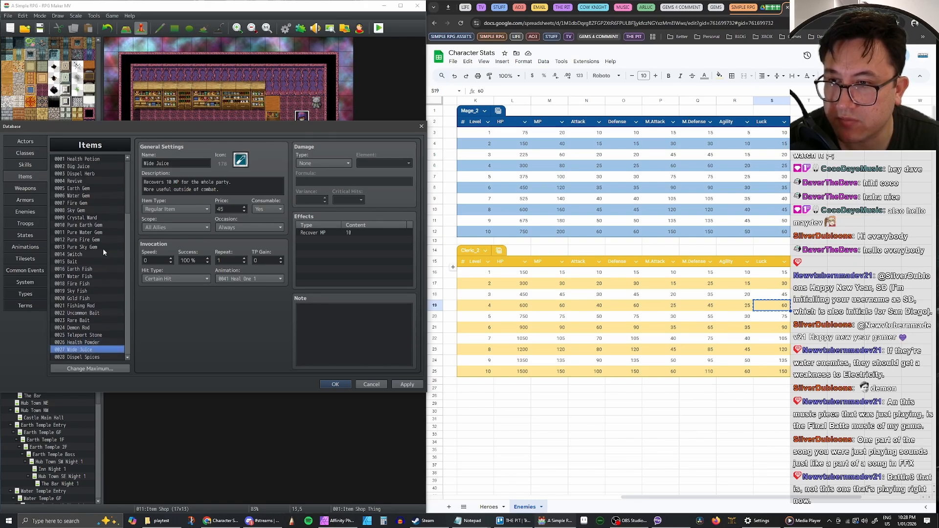
pyautogui.click(83, 167)
pyautogui.scroll(-2, 84, 174)
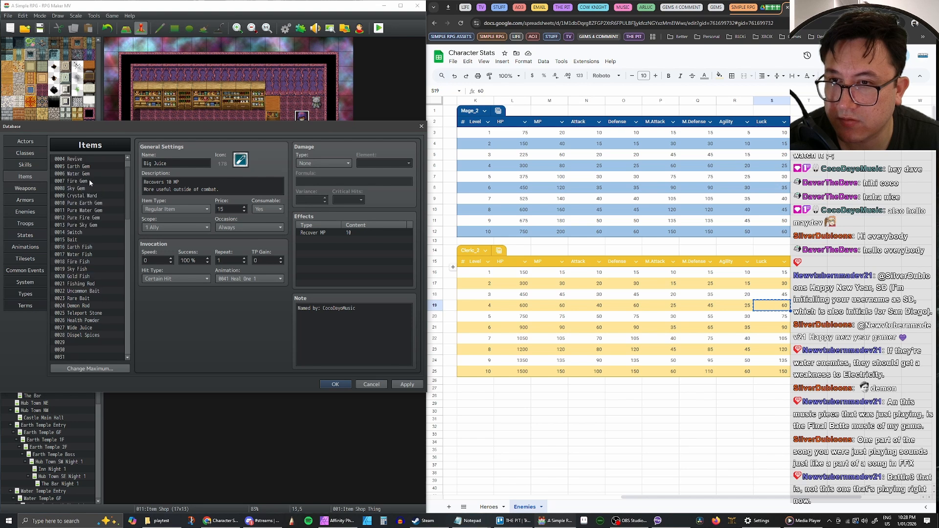
# Set the Dispel Spices price to 60 and its scope to All Allies, and apply the changes.
pyautogui.click(83, 299)
pyautogui.doubleClick(233, 209)
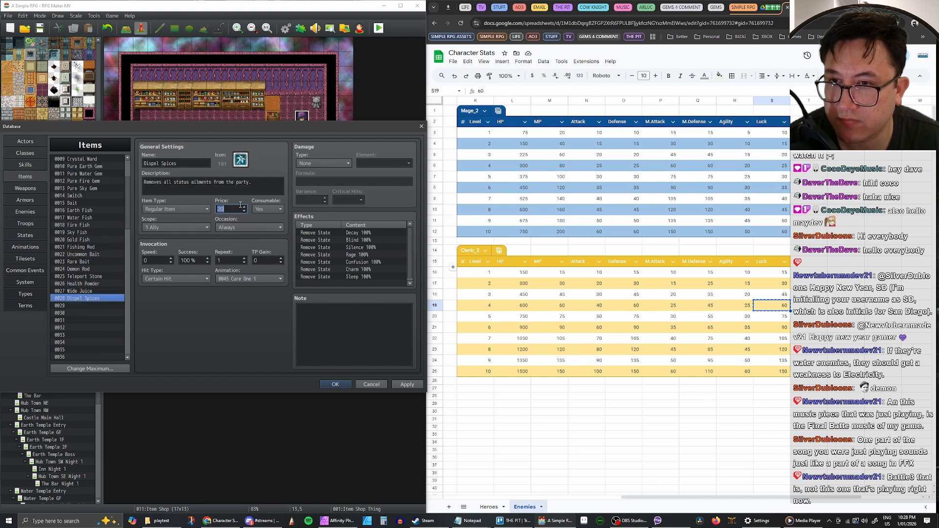
pyautogui.write('60')
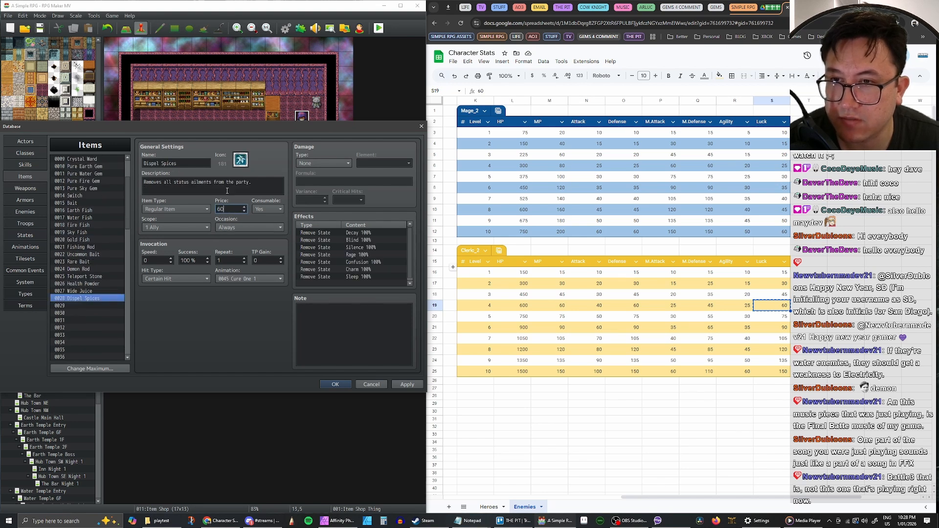
pyautogui.click(198, 228)
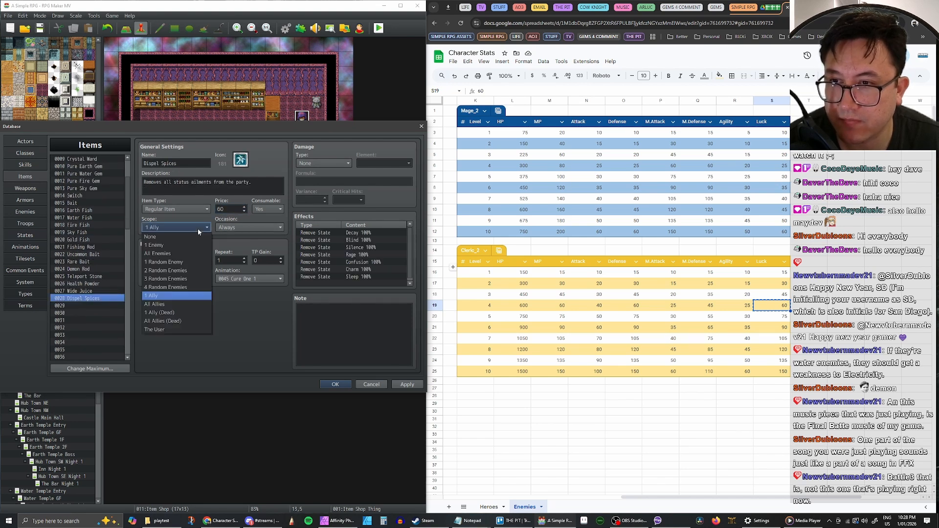
pyautogui.click(175, 304)
pyautogui.click(407, 384)
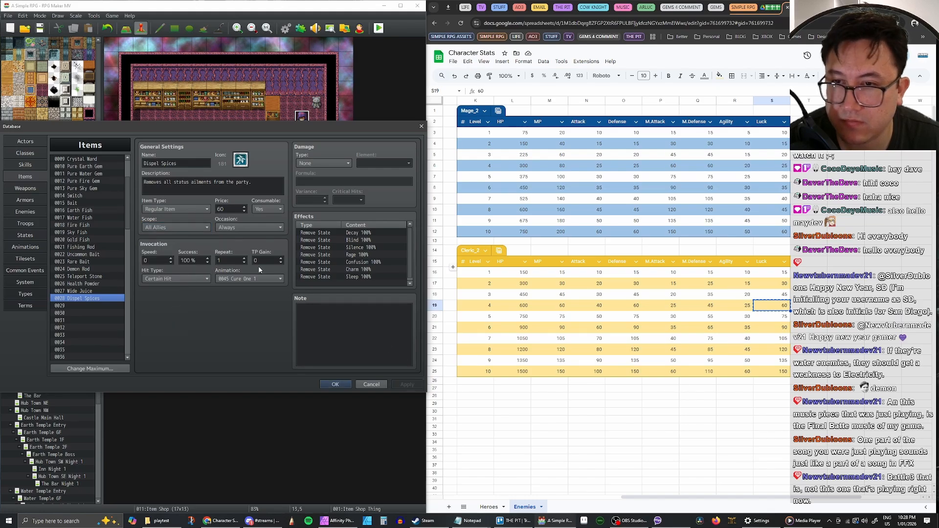
# Set the invocation animation of Dispel Spices to 0047 Cure All 1 and apply it.
pyautogui.click(240, 280)
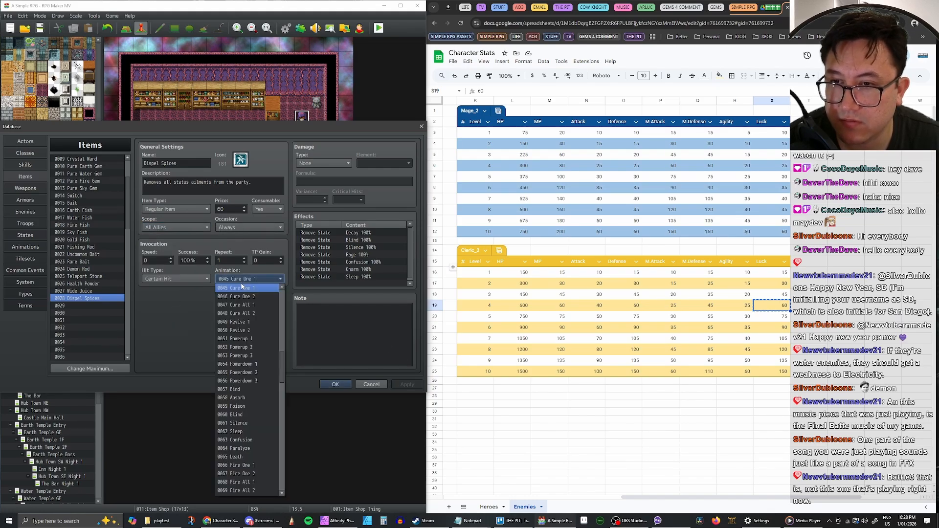
pyautogui.click(246, 305)
pyautogui.click(406, 384)
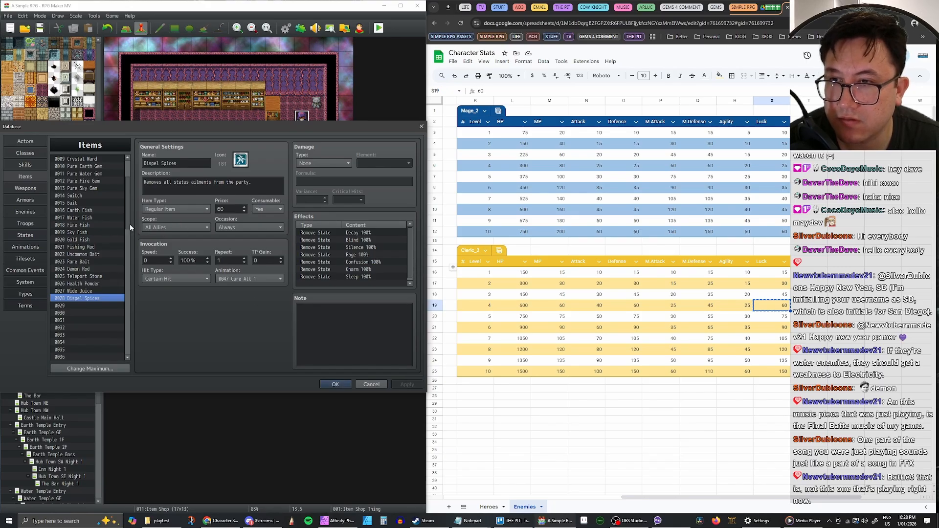
pyautogui.click(88, 291)
pyautogui.click(91, 297)
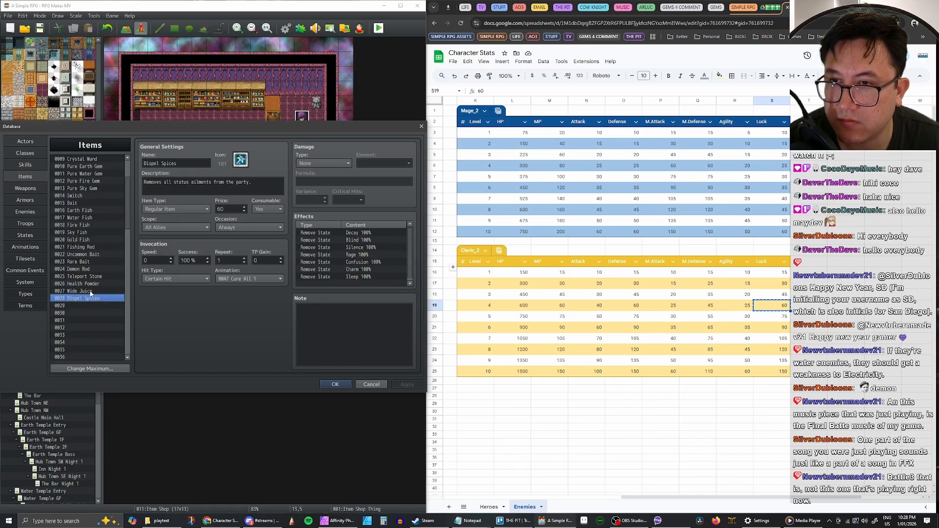
pyautogui.click(241, 160)
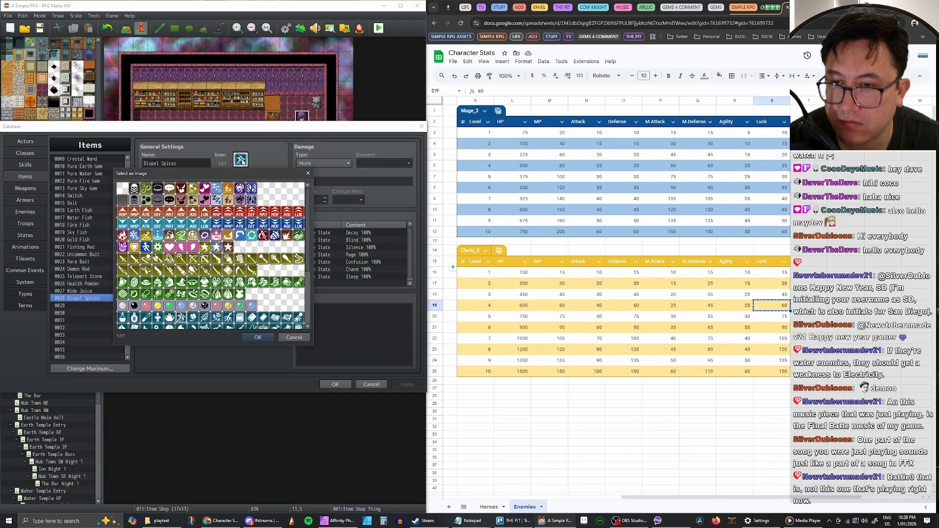
pyautogui.scroll(-2, 228, 280)
pyautogui.scroll(-1, 228, 280)
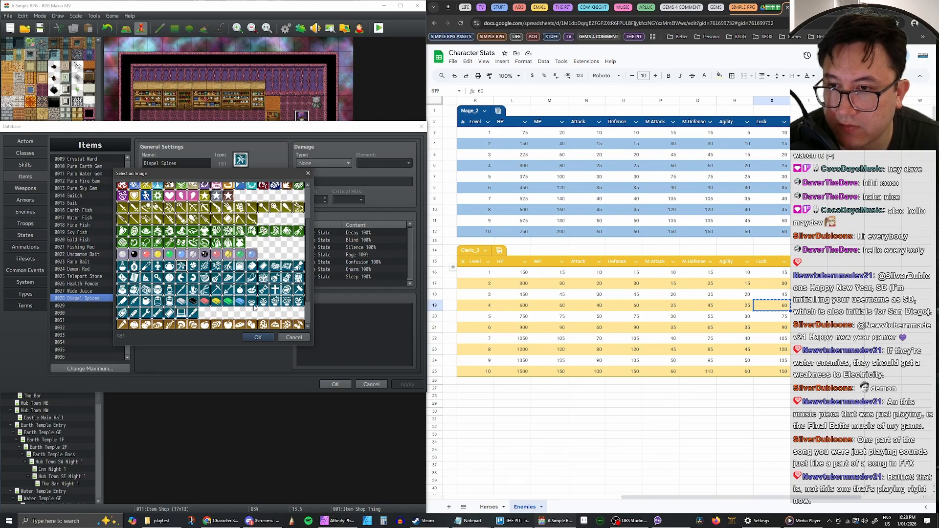
pyautogui.click(294, 337)
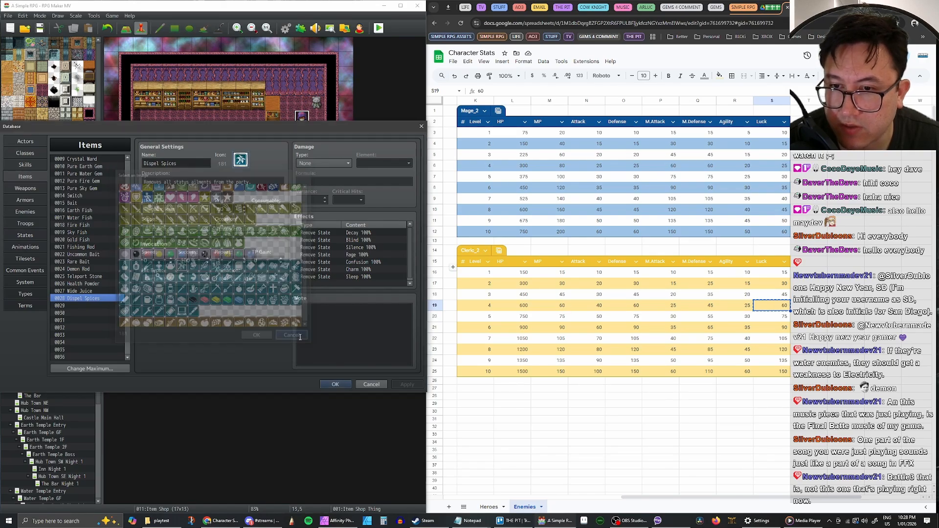
pyautogui.click(93, 291)
pyautogui.scroll(1, 105, 278)
pyautogui.scroll(-2, 107, 278)
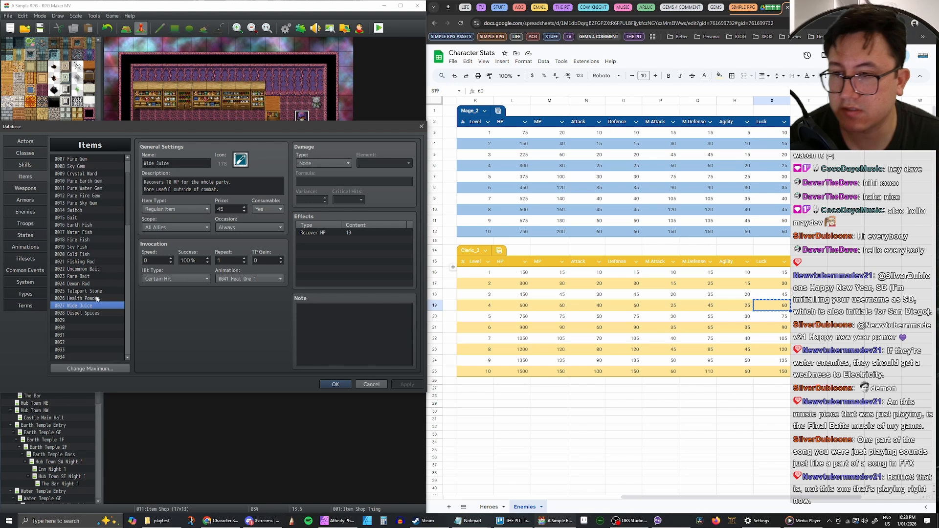
pyautogui.click(92, 304)
# Try adding the note "Level 1 Item" to Health Potion, and clear the note again.
pyautogui.scroll(5, 92, 301)
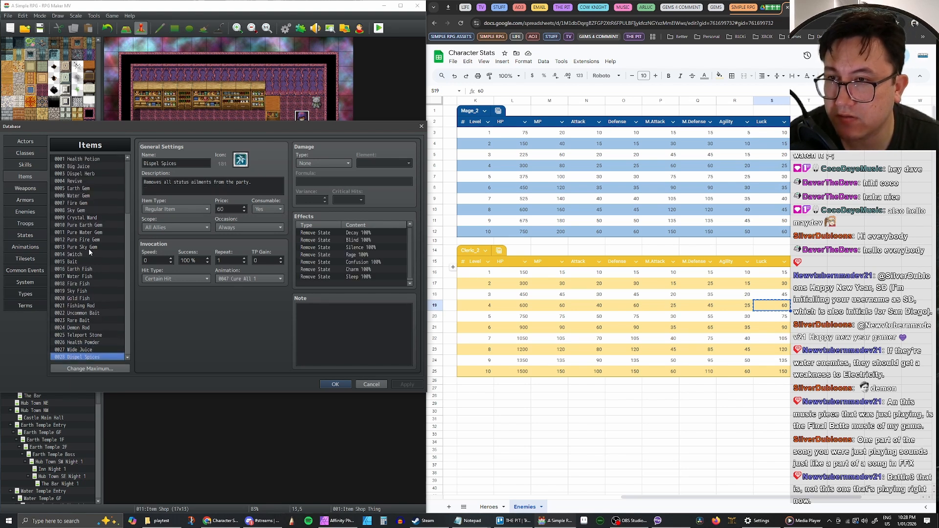
pyautogui.click(92, 160)
pyautogui.click(328, 316)
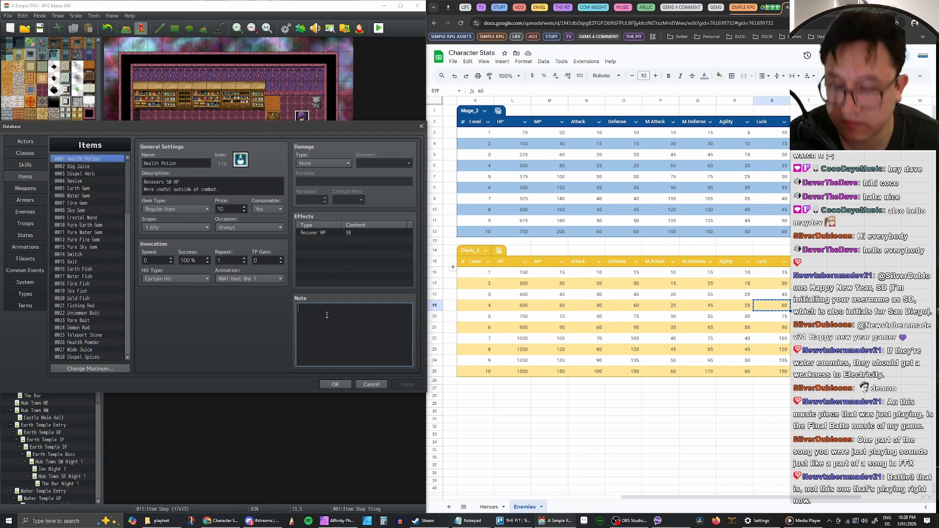
pyautogui.write('Level 1')
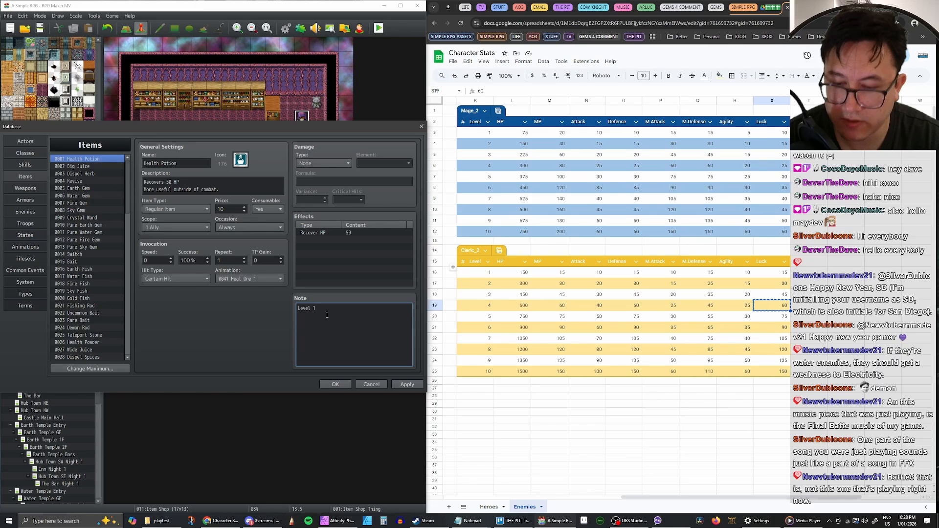
pyautogui.write(' Item')
pyautogui.hotkey('ctrl', 'a')
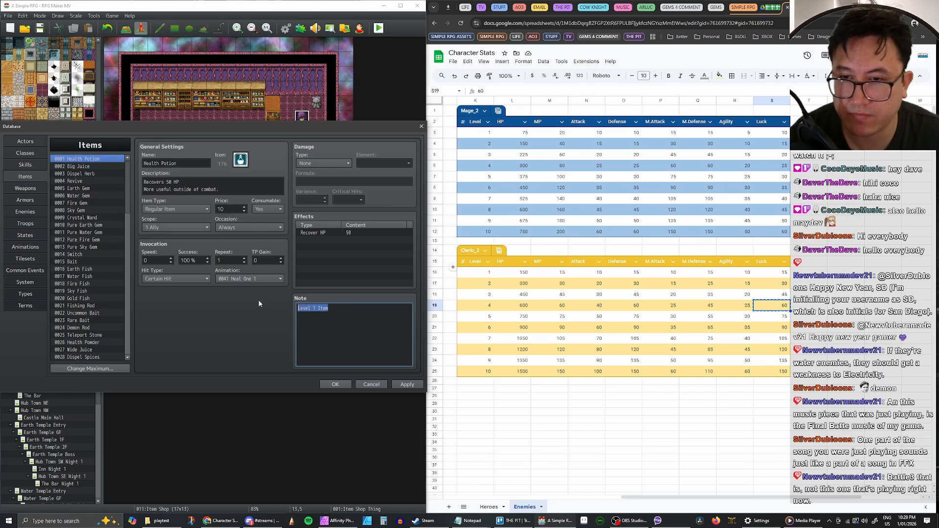
pyautogui.click(335, 309)
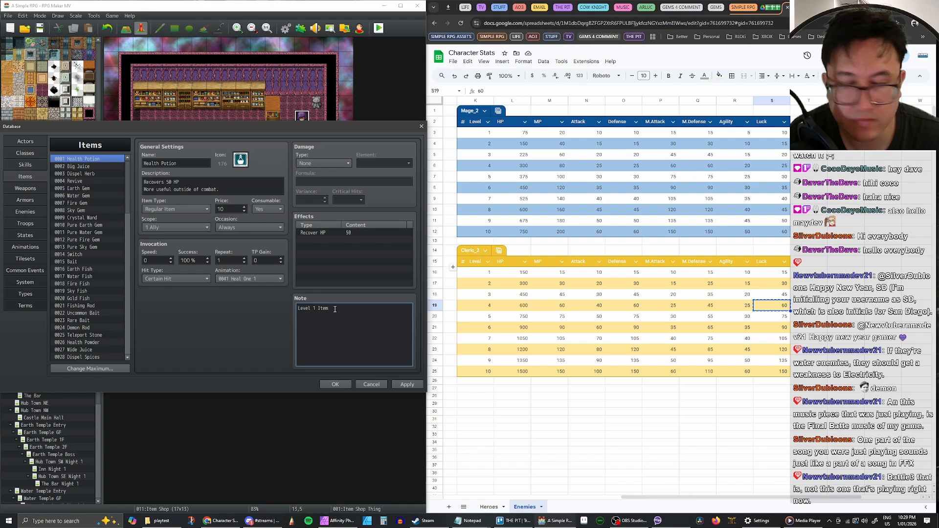
pyautogui.moveTo(335, 309); pyautogui.dragTo(278, 307)
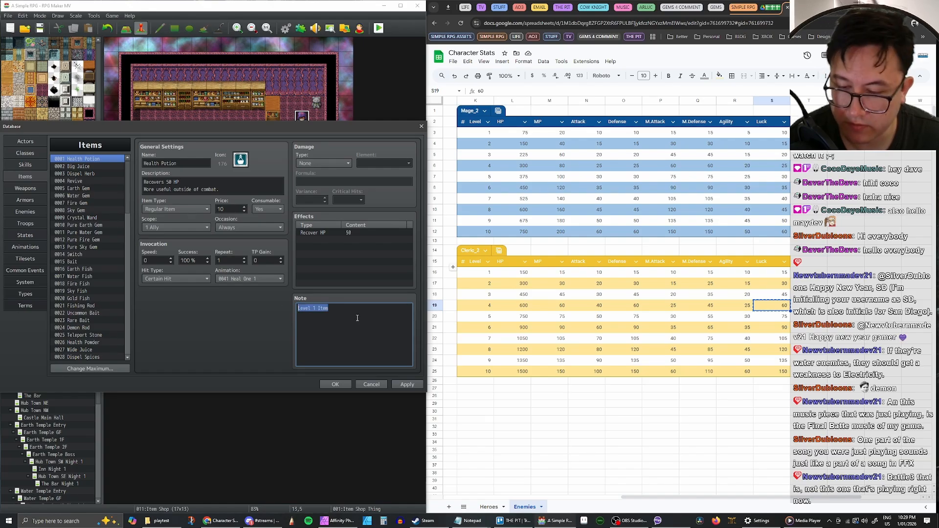
pyautogui.write('E')
pyautogui.press('BackSpace')
pyautogui.press('BackSpace')
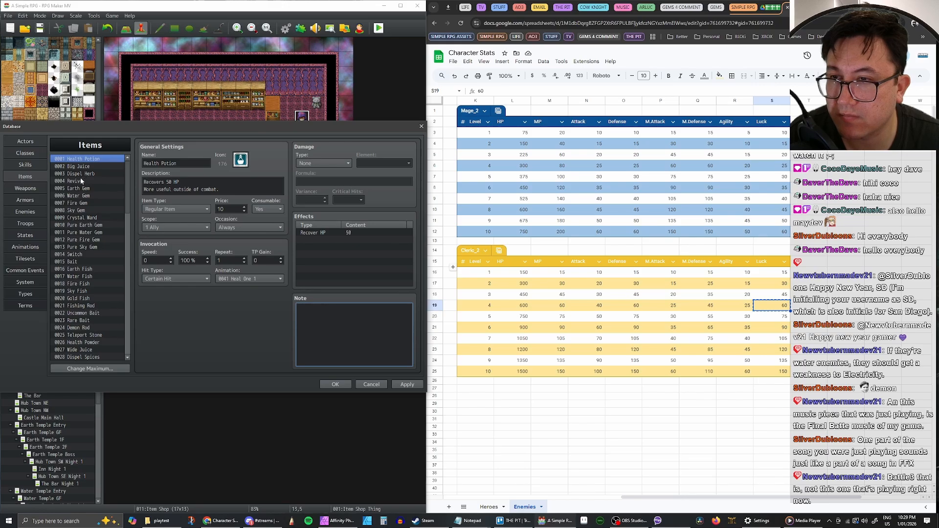
# Confirm and close the database, and open the Shop Processing merchandise list of the Item Shop Thing event.
pyautogui.scroll(-2, 83, 186)
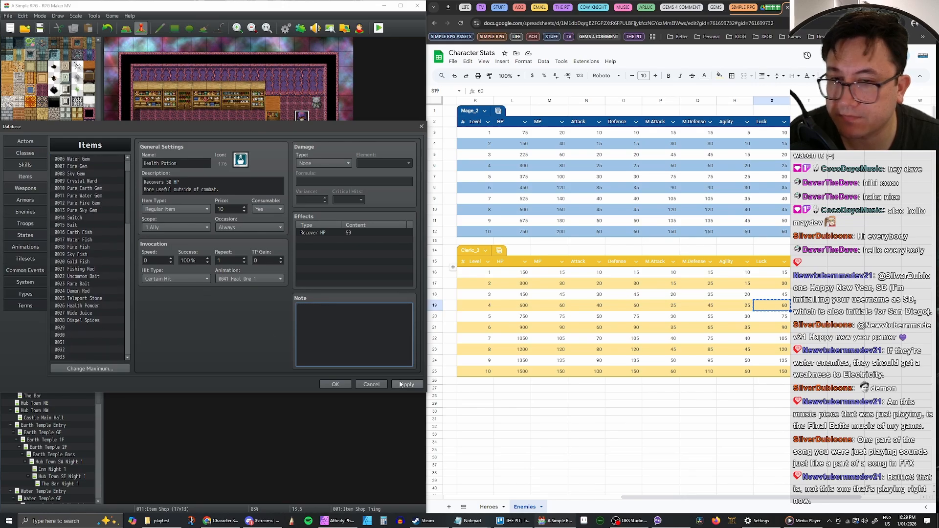
pyautogui.click(336, 385)
pyautogui.doubleClick(301, 120)
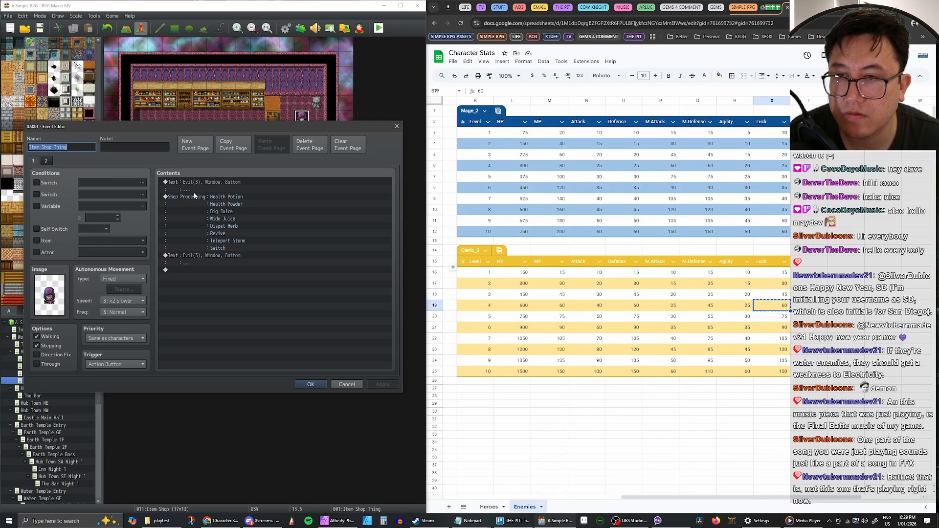
pyautogui.doubleClick(225, 197)
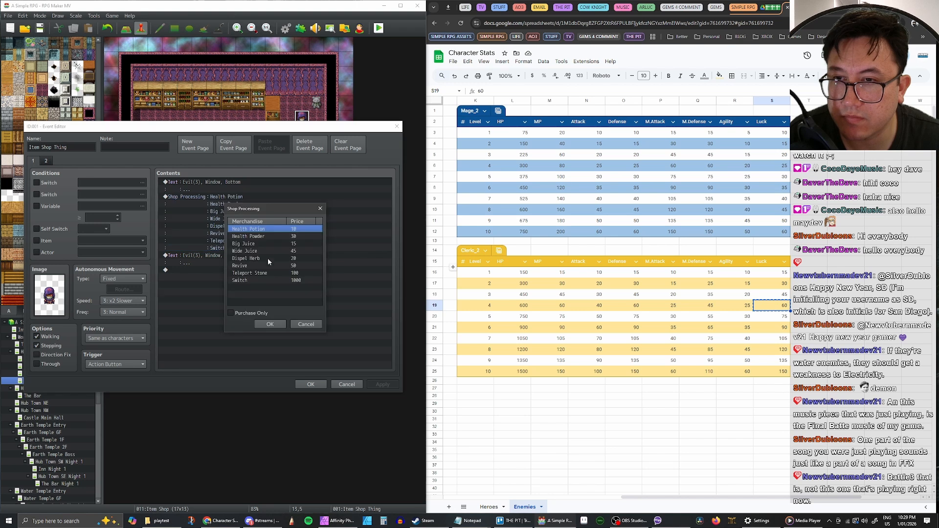
# Duplicate the Dispel Herb entry directly below itself in the shop's merchandise list.
pyautogui.click(249, 273)
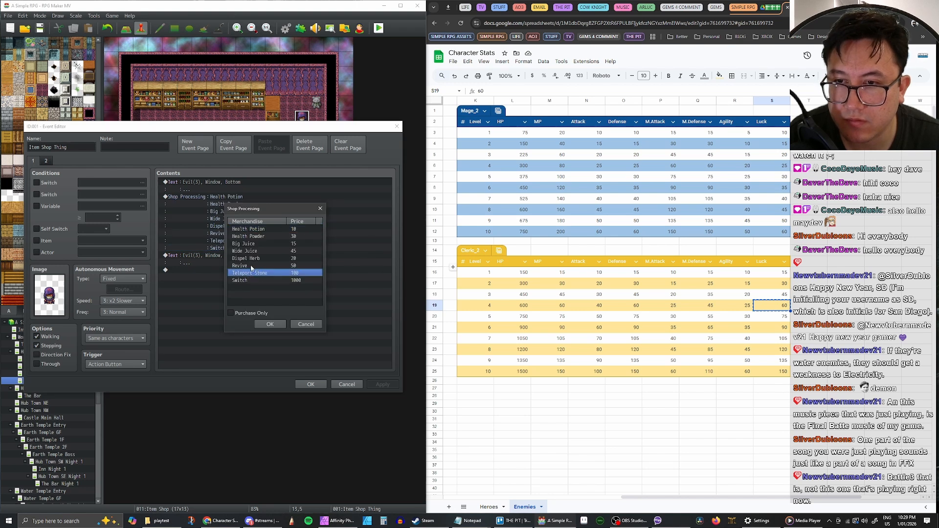
pyautogui.click(253, 265)
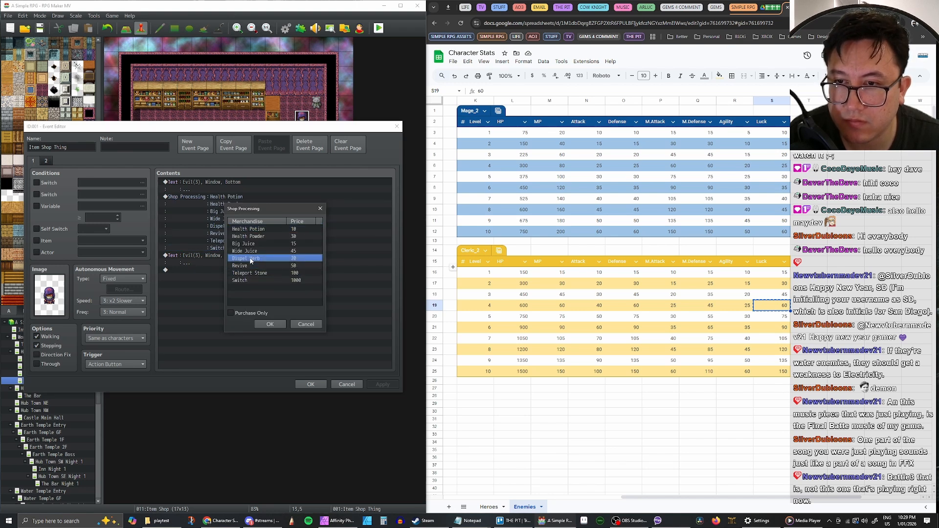
pyautogui.hotkey('ctrl', 'v')
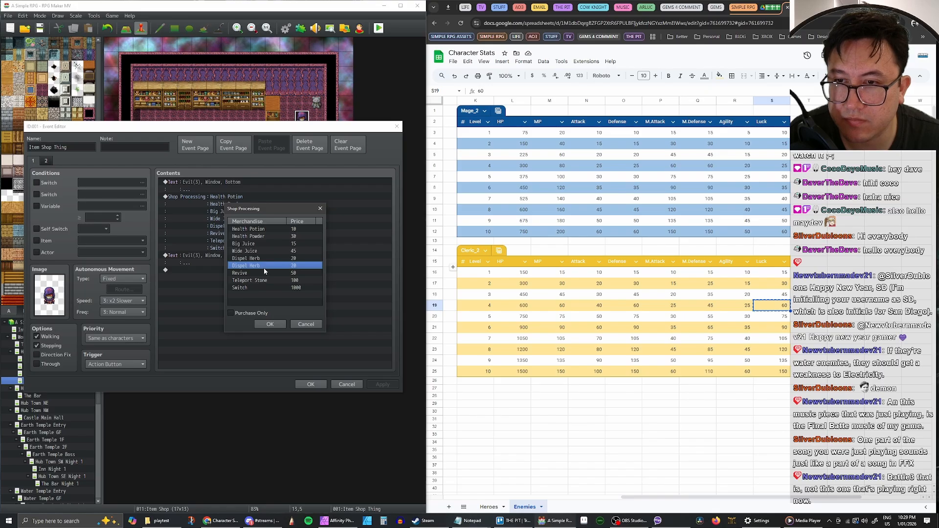
# Change the duplicated Dispel Herb merchandise entry to item 0028 Dispel Spices, keeping the standard price.
pyautogui.doubleClick(254, 265)
pyautogui.click(289, 235)
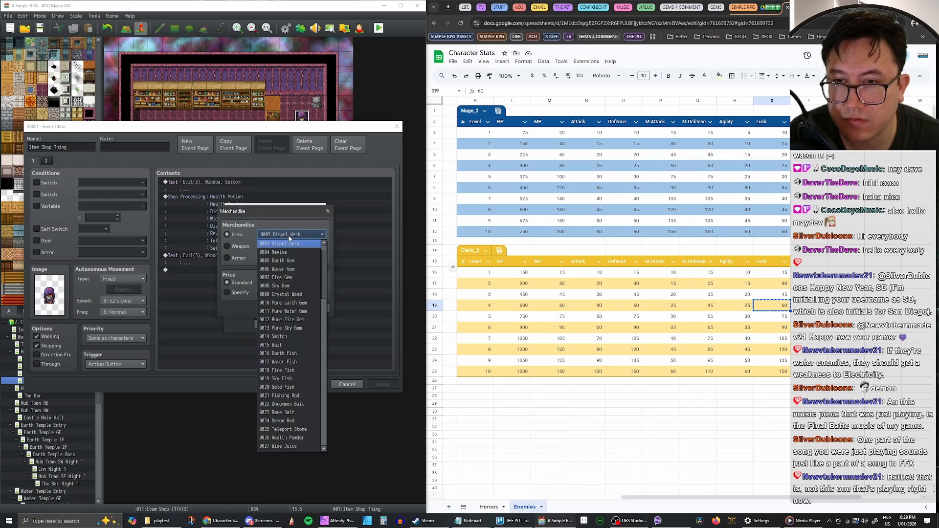
pyautogui.scroll(1, 298, 261)
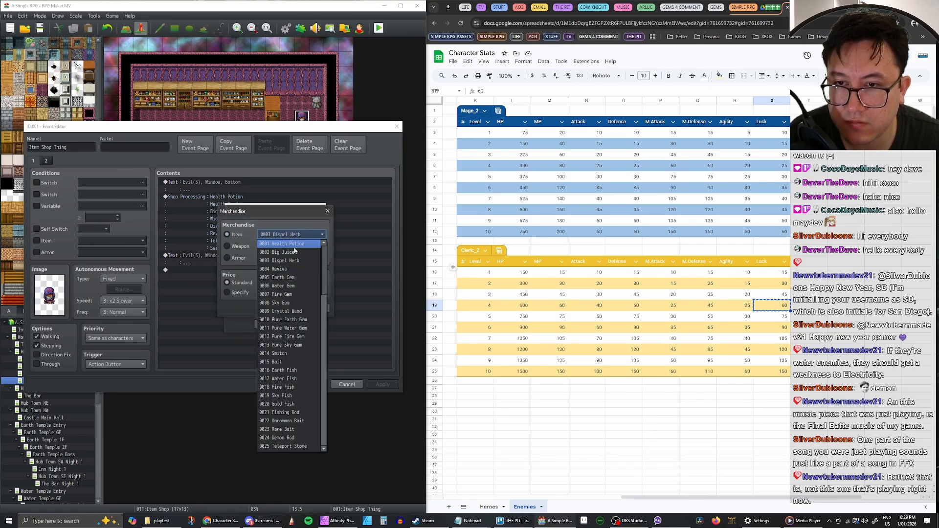
pyautogui.scroll(-2, 297, 263)
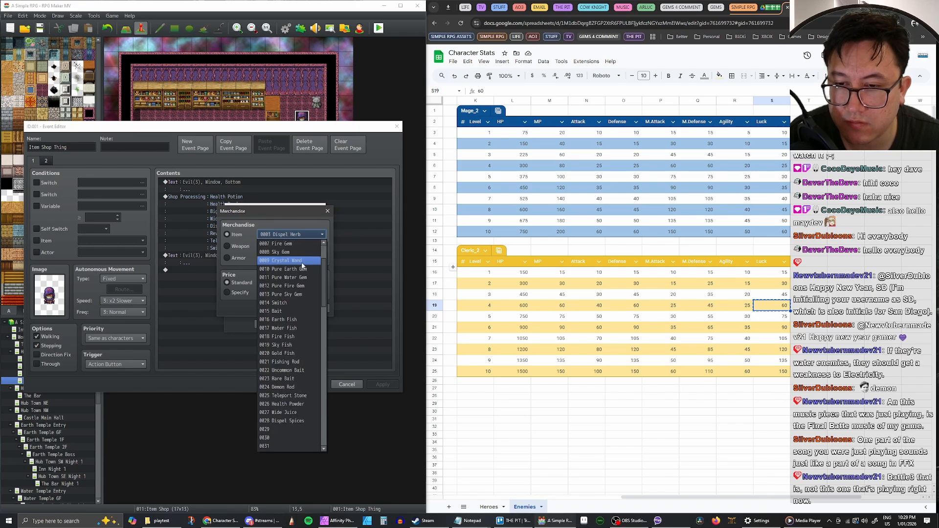
pyautogui.scroll(-1, 302, 264)
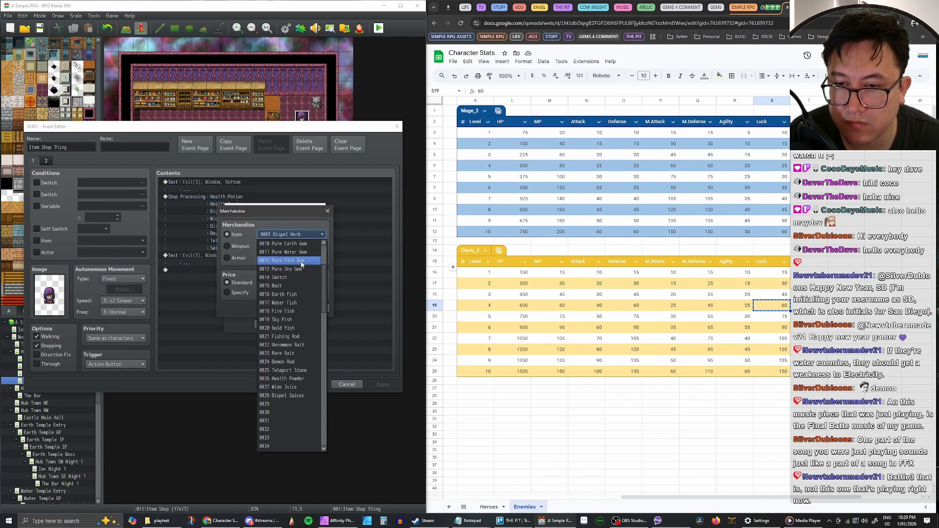
pyautogui.click(288, 395)
pyautogui.click(277, 309)
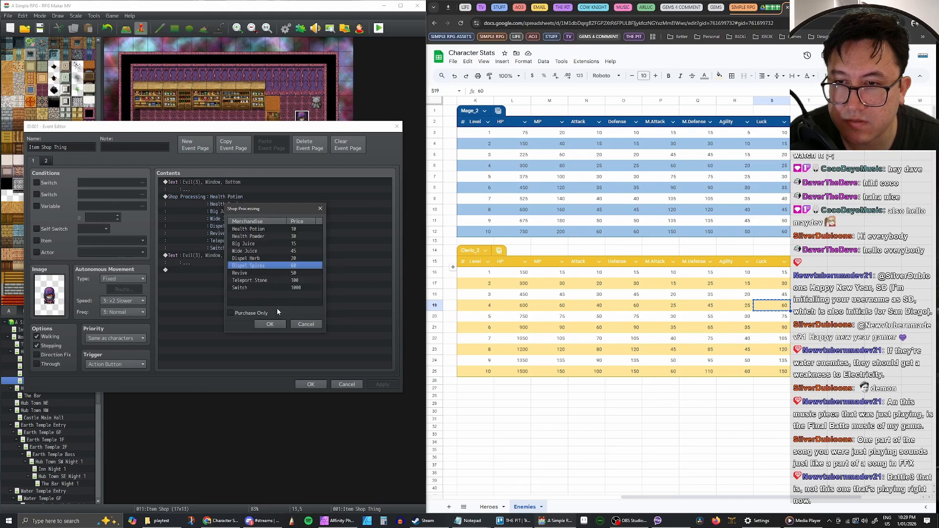
# Confirm the shop's merchandise list, then apply the changes and close the Item Shop Thing event.
pyautogui.click(275, 324)
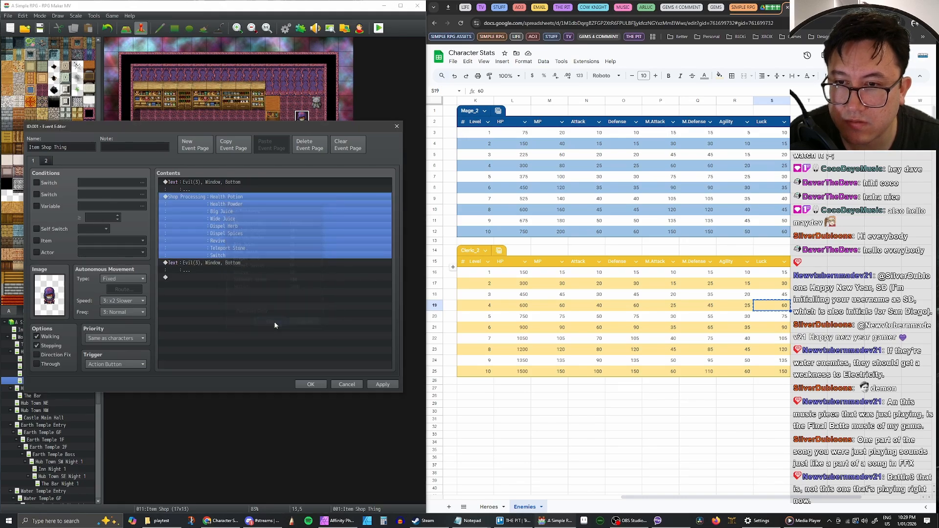
pyautogui.click(383, 384)
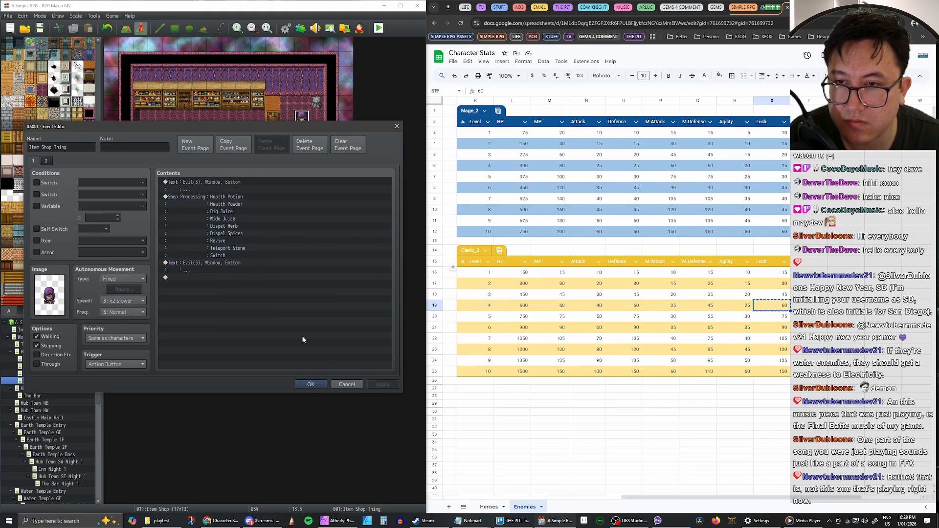
pyautogui.click(225, 241)
pyautogui.click(312, 384)
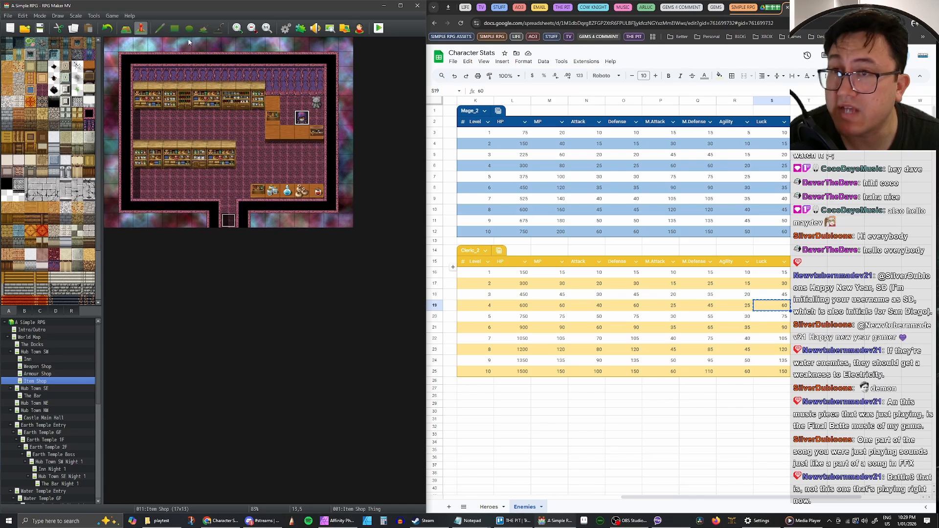
# Copy the Revive item in the items database into the empty slot 0029.
pyautogui.click(286, 28)
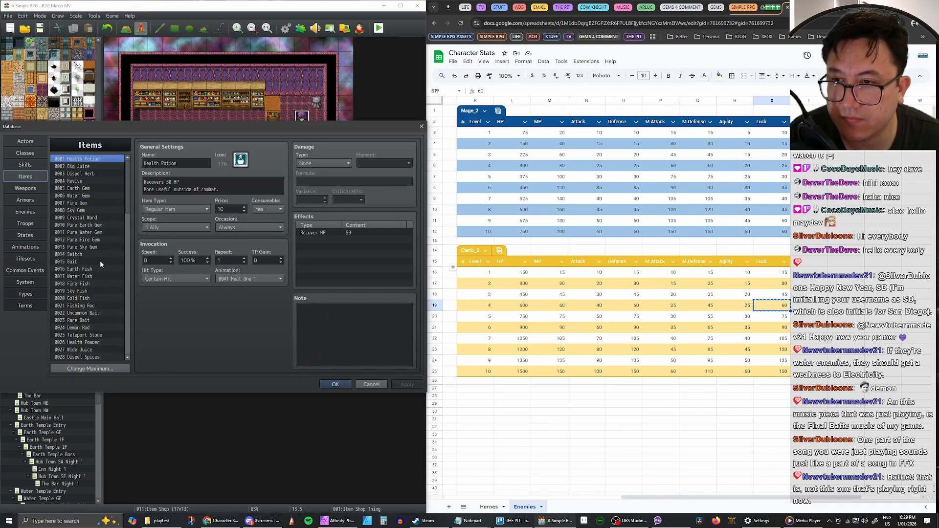
pyautogui.scroll(1, 117, 231)
pyautogui.click(83, 182)
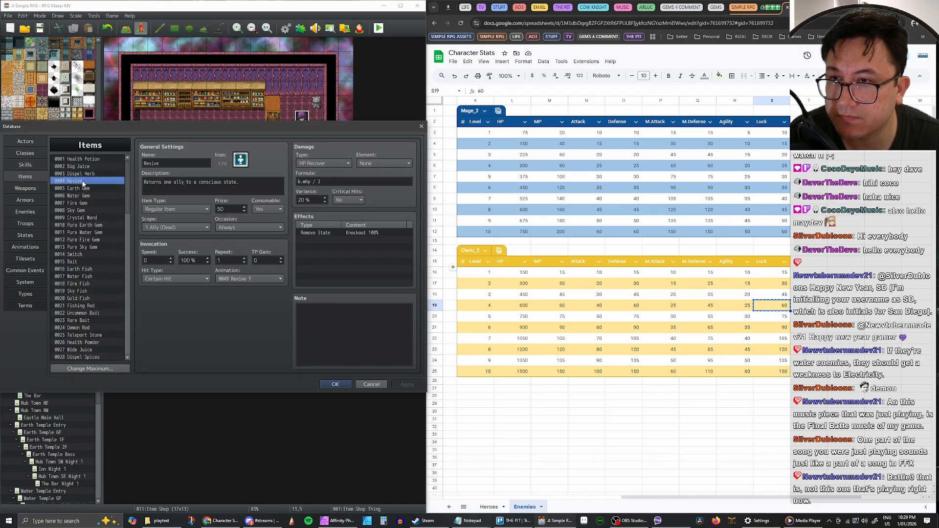
pyautogui.hotkey('ctrl', 'c')
pyautogui.scroll(-4, 83, 220)
pyautogui.click(82, 283)
pyautogui.hotkey('ctrl', 'v')
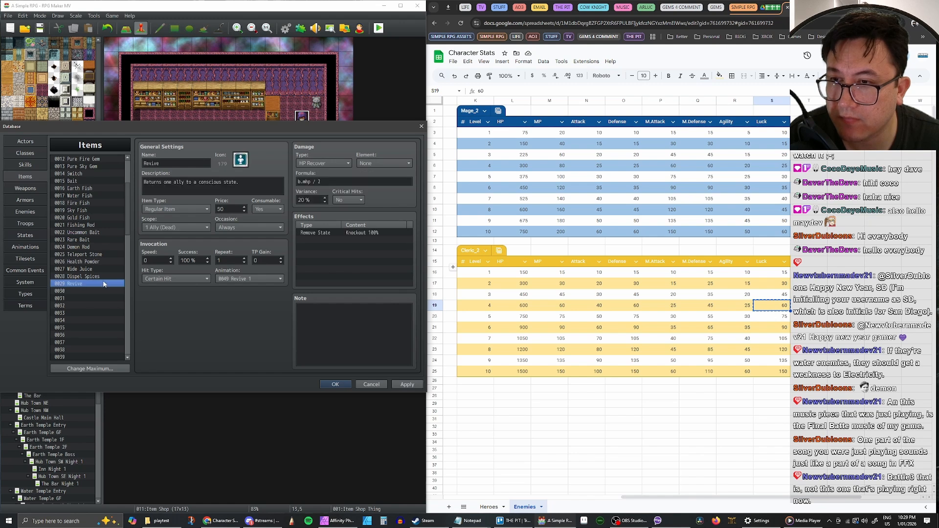
# Rename the copied item to Mass Revive and change its description to "Returns all allies to a conscious state.".
pyautogui.click(156, 163)
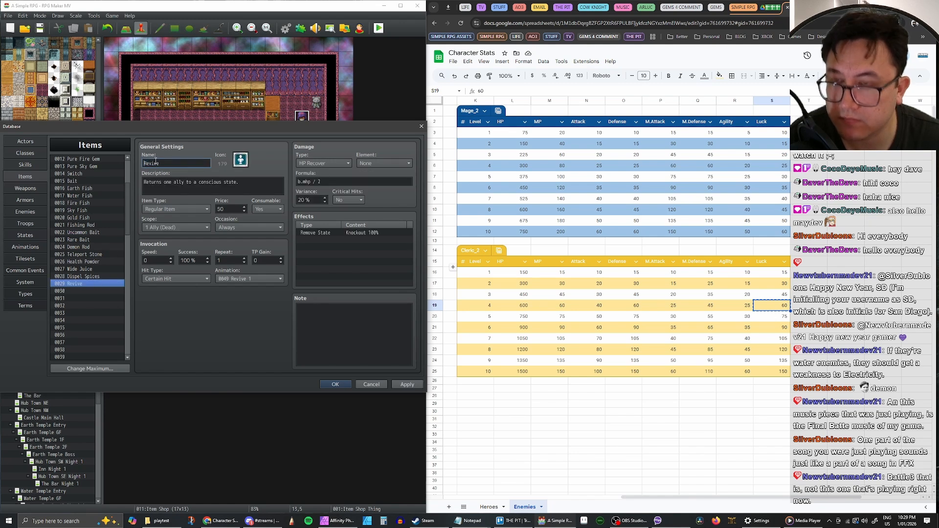
pyautogui.write('Mass')
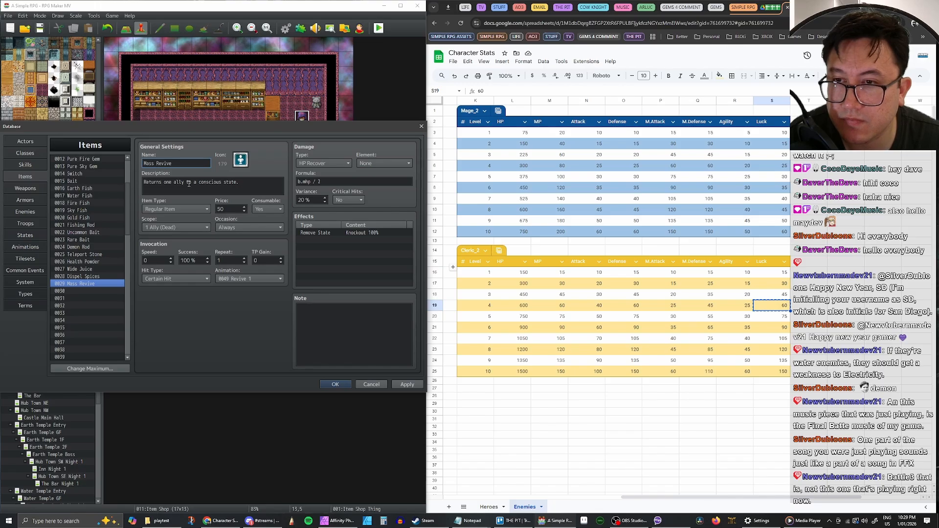
pyautogui.click(190, 183)
pyautogui.doubleClick(171, 183)
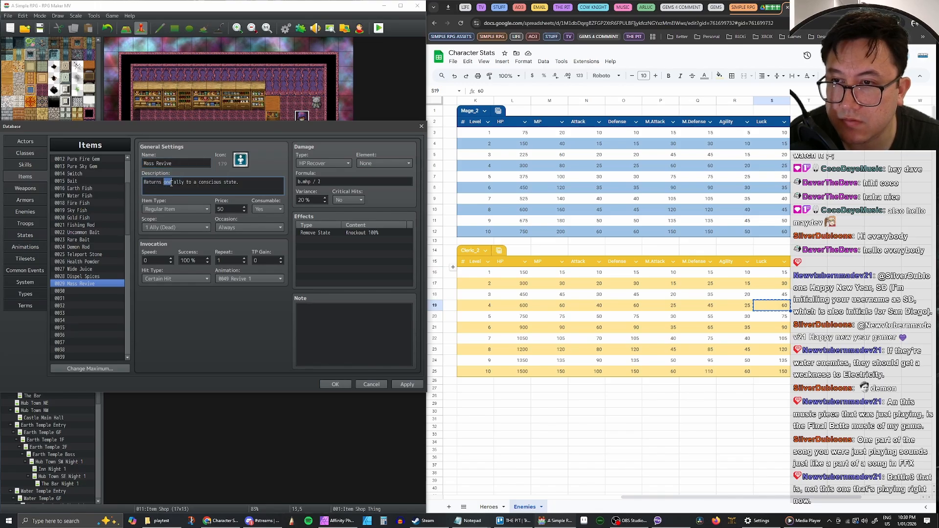
pyautogui.write('all')
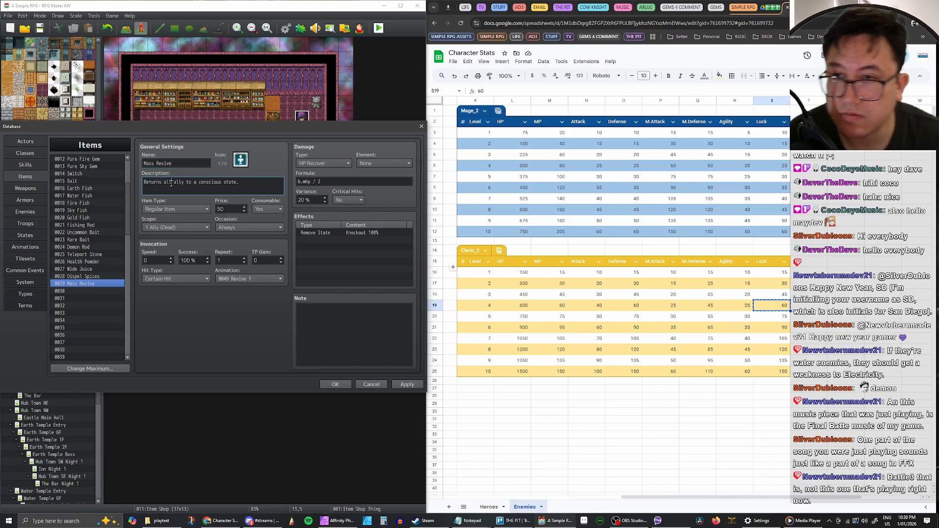
pyautogui.press('Right')
pyautogui.press('Right')
pyautogui.press('Right')
pyautogui.press('Right')
pyautogui.press('Right')
pyautogui.press('BackSpace')
pyautogui.write('ie')
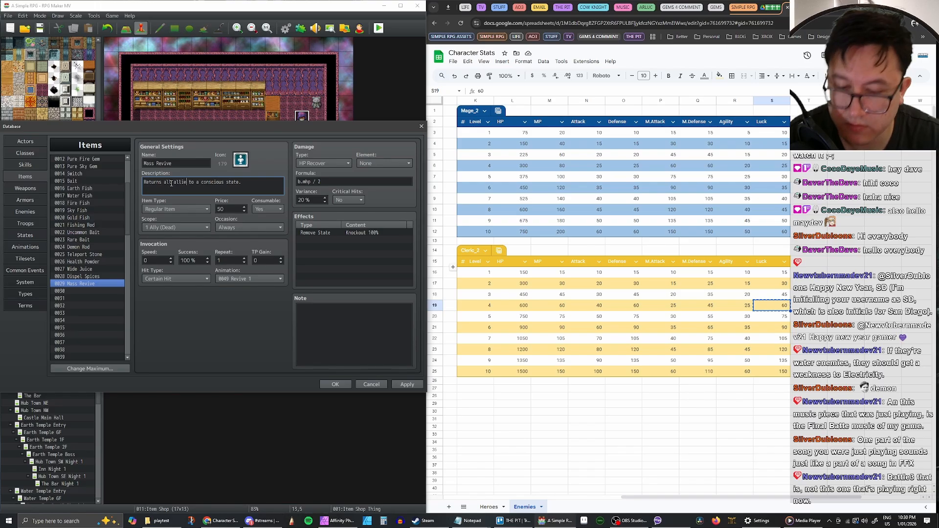
pyautogui.write('s')
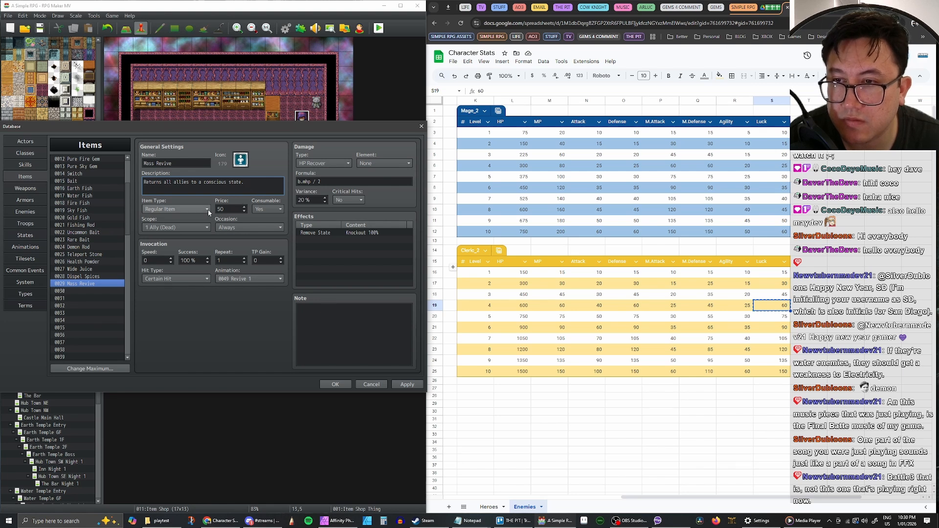
# Set Mass Revive's scope to All Allies (Dead) and its price to 150, and apply the changes.
pyautogui.click(206, 228)
pyautogui.click(207, 321)
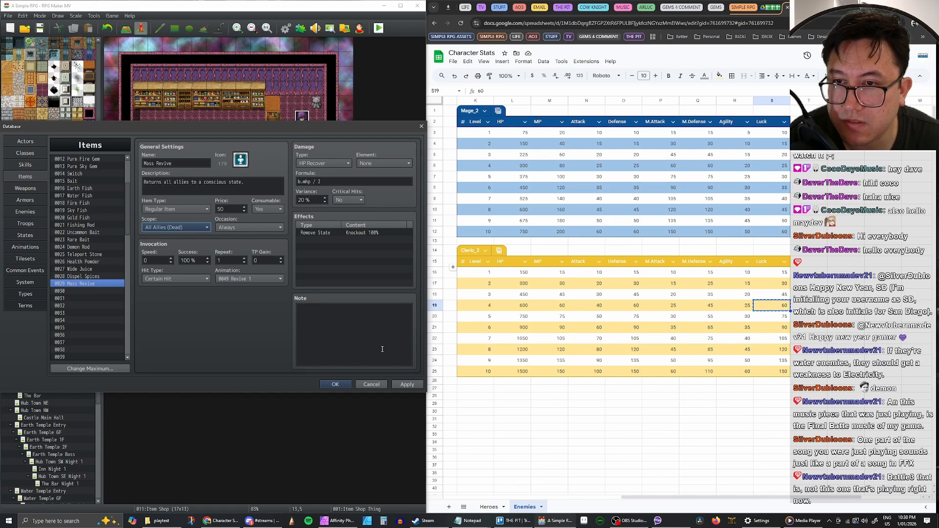
pyautogui.click(406, 383)
pyautogui.doubleClick(226, 209)
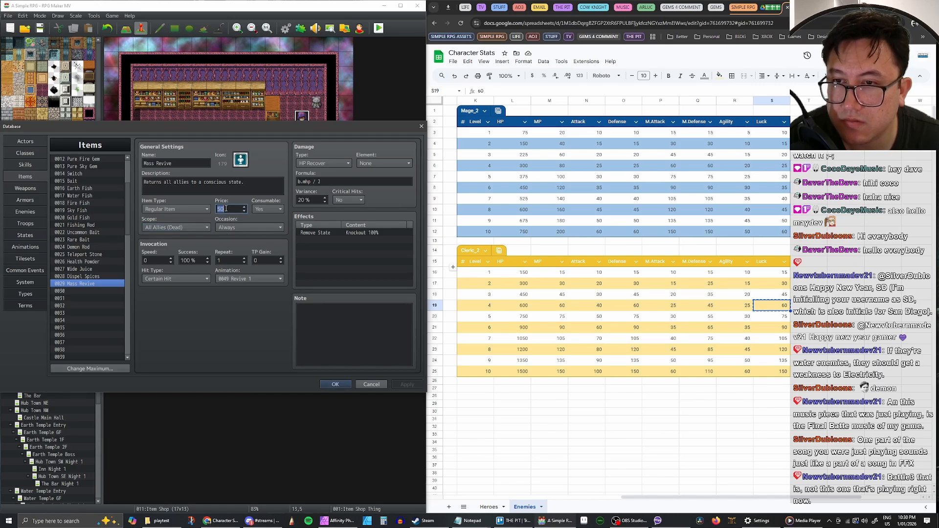
pyautogui.write('15')
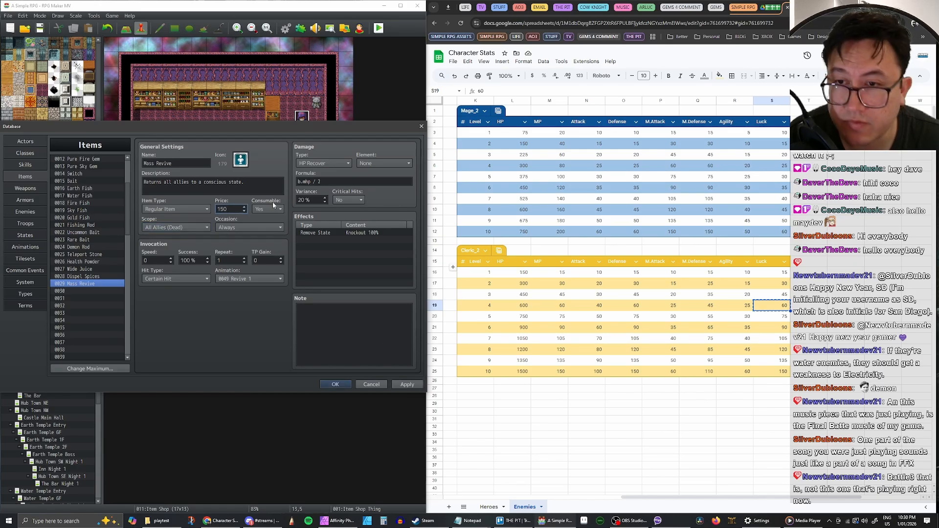
pyautogui.click(407, 384)
# Try the 0050 Revive 2 animation on Mass Revive, and switch it back to 0049 Revive 1.
pyautogui.click(244, 279)
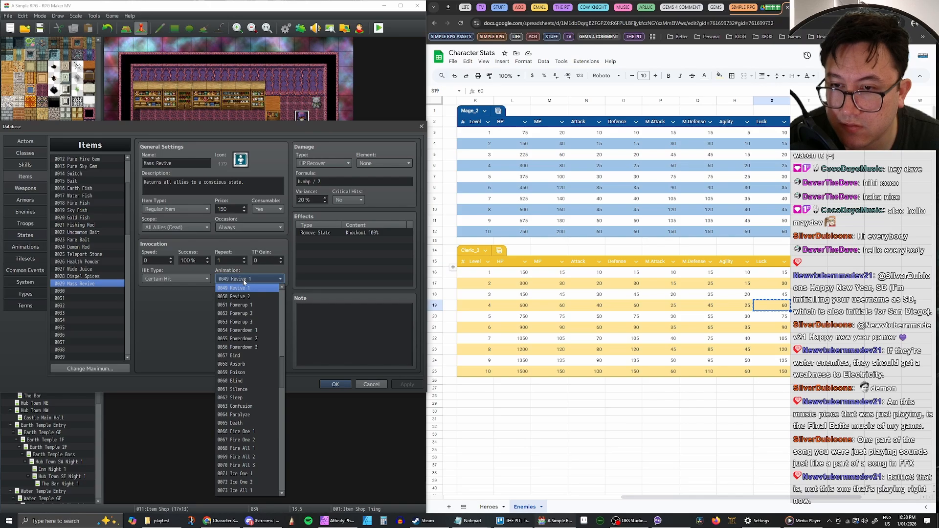
pyautogui.click(245, 297)
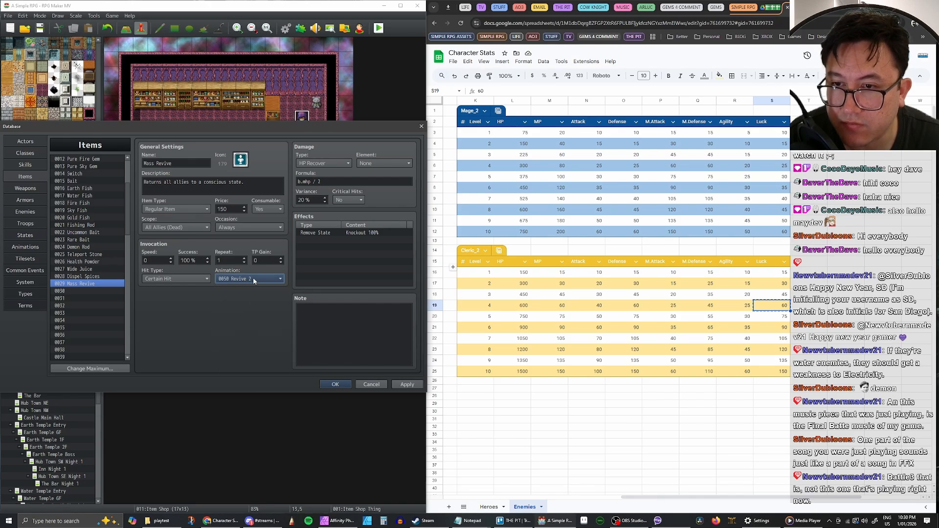
pyautogui.click(406, 385)
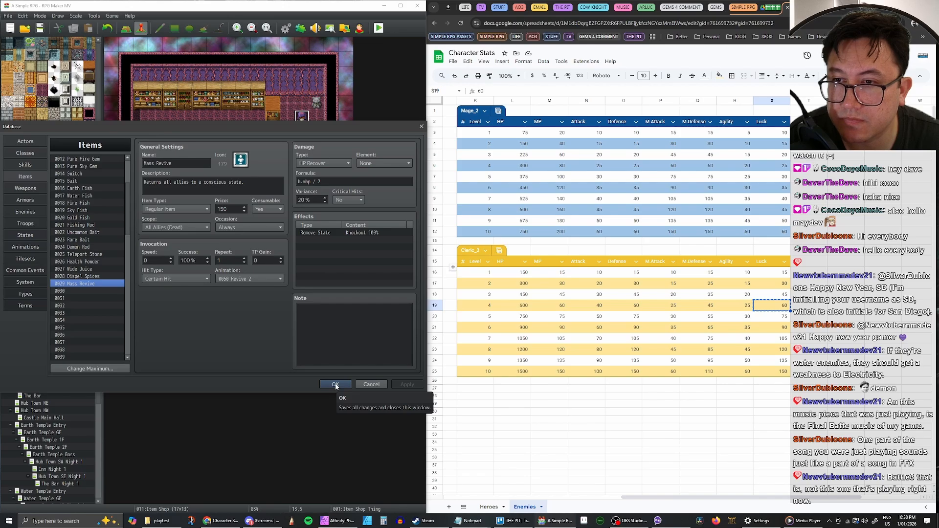
pyautogui.click(272, 280)
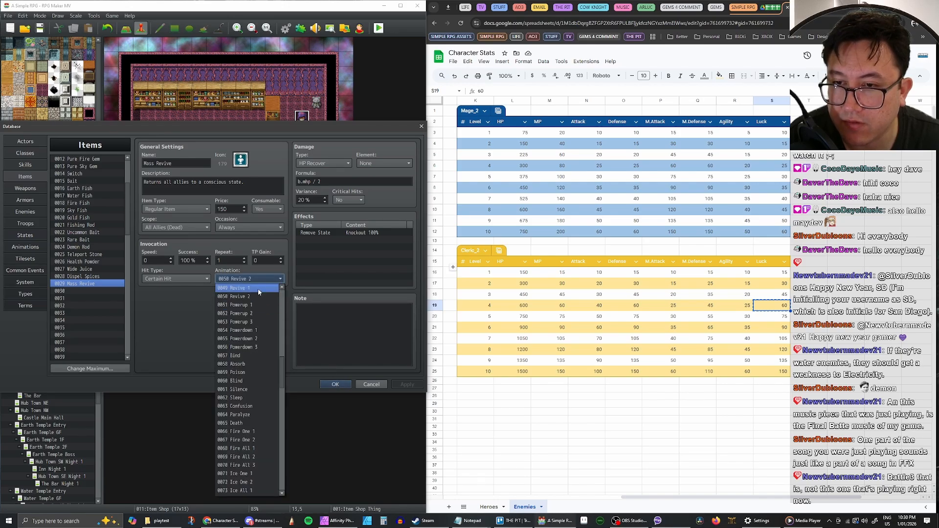
pyautogui.click(258, 288)
pyautogui.click(397, 386)
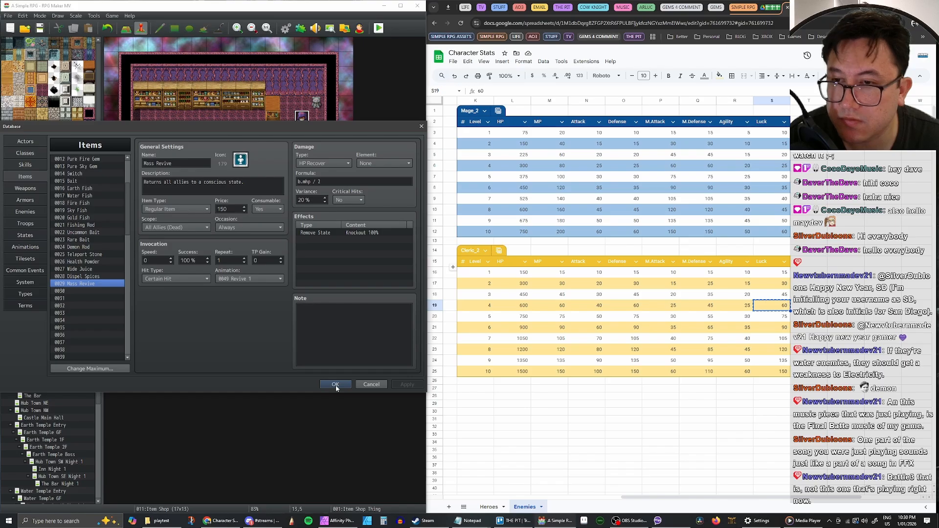
# Confirm the database, and duplicate the Revive entry directly below itself in the Item Shop Thing event's merchandise list.
pyautogui.click(333, 385)
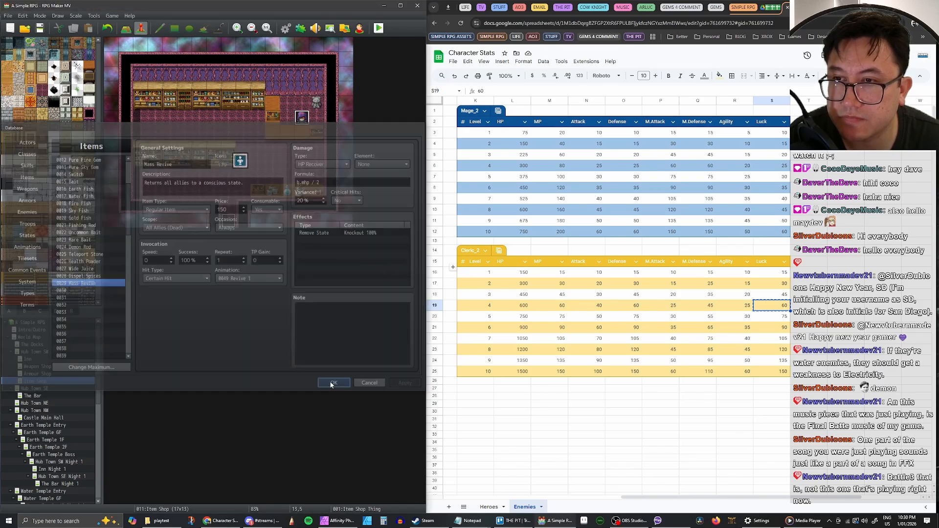
pyautogui.doubleClick(302, 119)
pyautogui.click(218, 197)
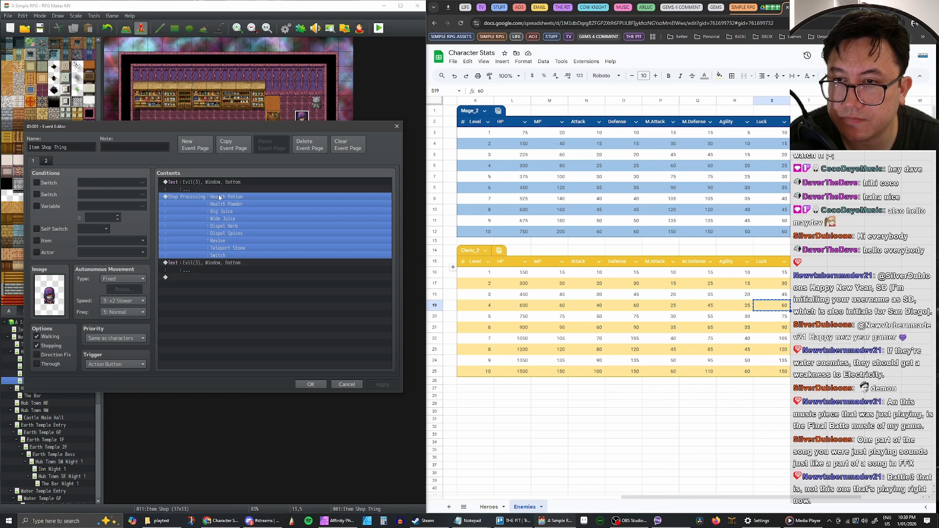
pyautogui.doubleClick(280, 198)
pyautogui.click(265, 272)
pyautogui.hotkey('ctrl', 'c')
pyautogui.click(267, 280)
pyautogui.hotkey('ctrl', 'v')
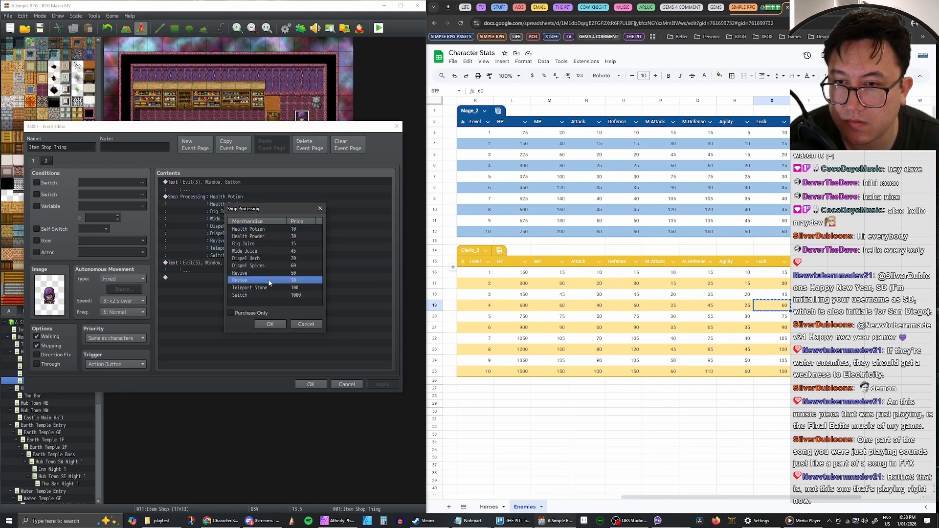
# Change the duplicated Revive merchandise entry to item 0029 Mass Revive at the standard price, and apply the updated shop list.
pyautogui.doubleClick(268, 282)
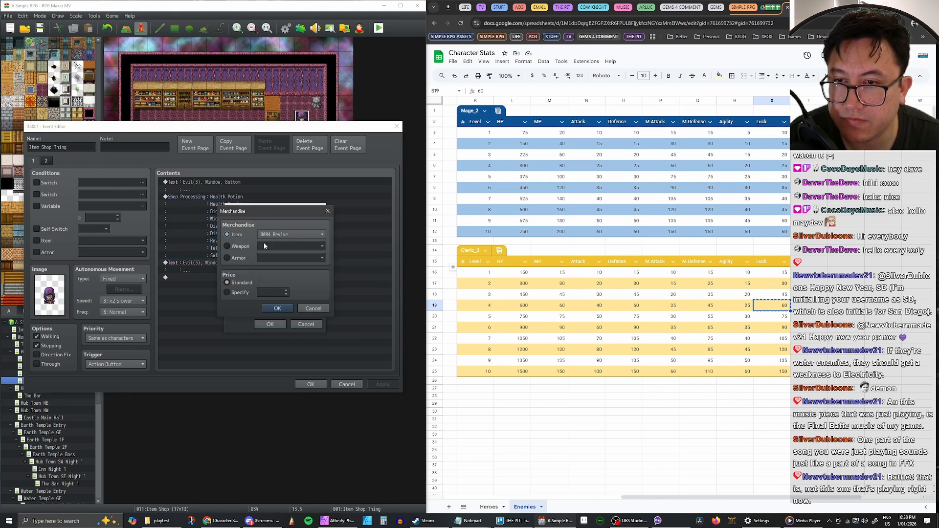
pyautogui.click(281, 235)
pyautogui.click(289, 421)
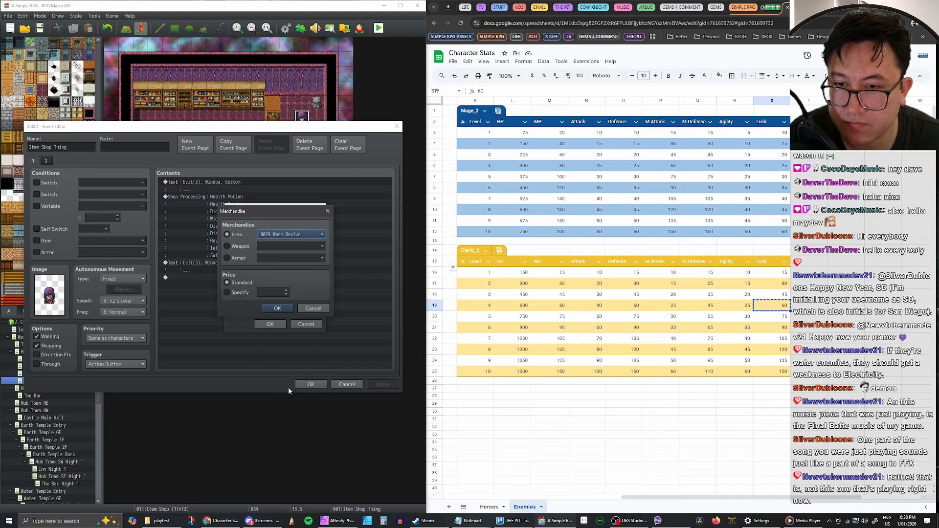
pyautogui.click(281, 308)
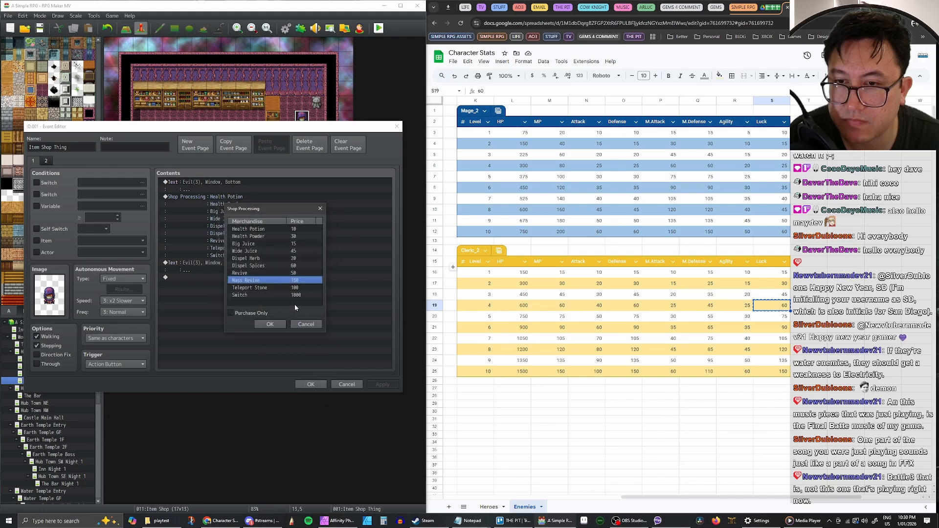
pyautogui.click(270, 325)
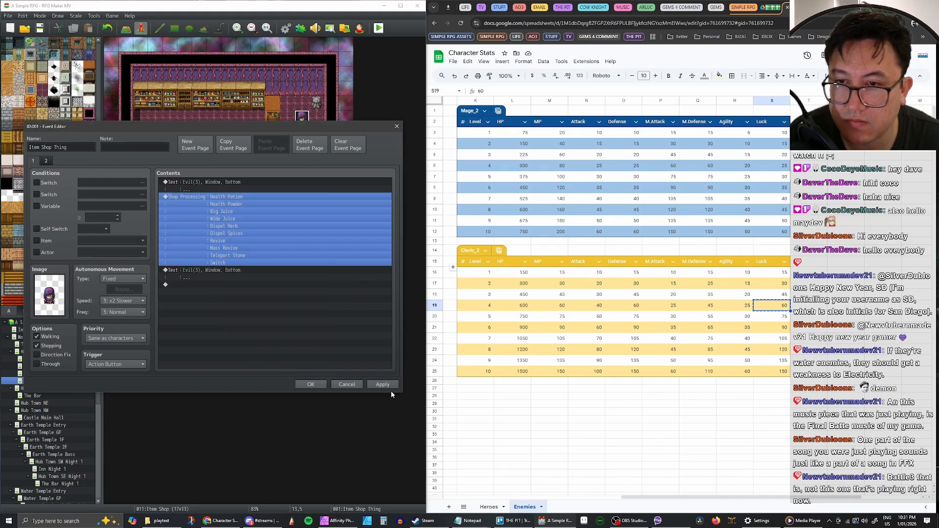
pyautogui.click(387, 386)
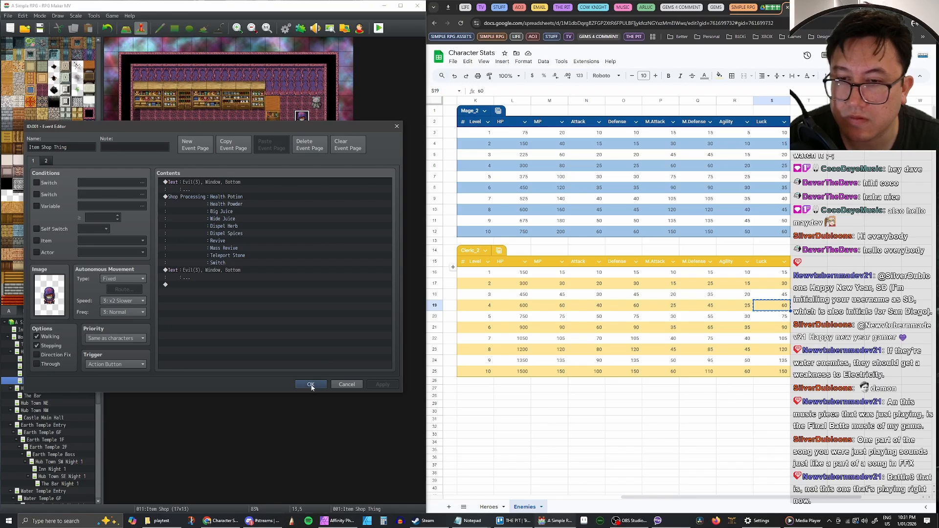
# Replace the Shop Processing command on event page 1 with a copy of page 2's, and save and close the event.
pyautogui.click(45, 162)
pyautogui.click(34, 161)
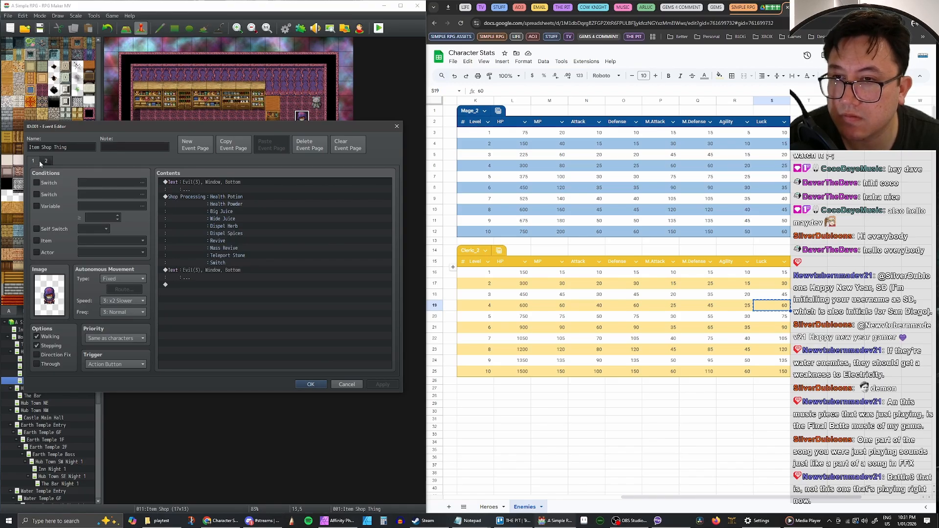
pyautogui.click(224, 198)
pyautogui.click(46, 161)
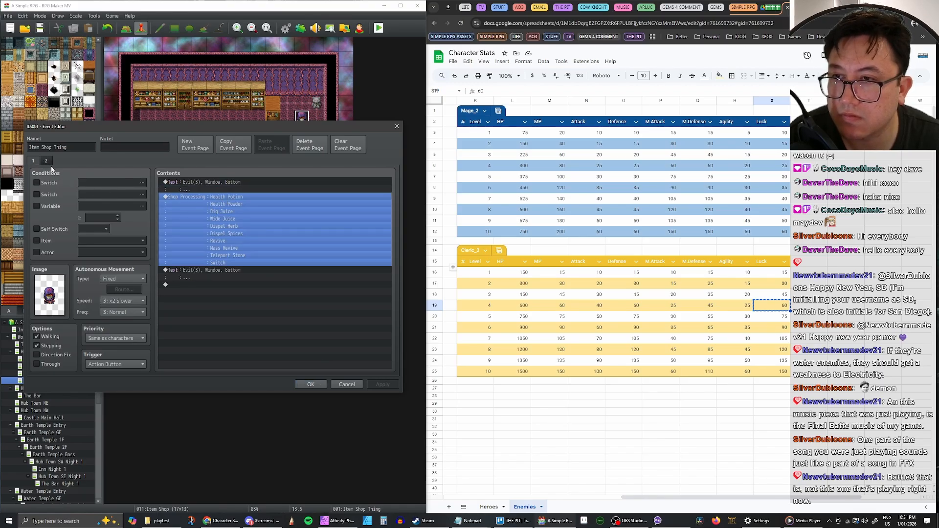
pyautogui.click(238, 202)
pyautogui.press('Delete')
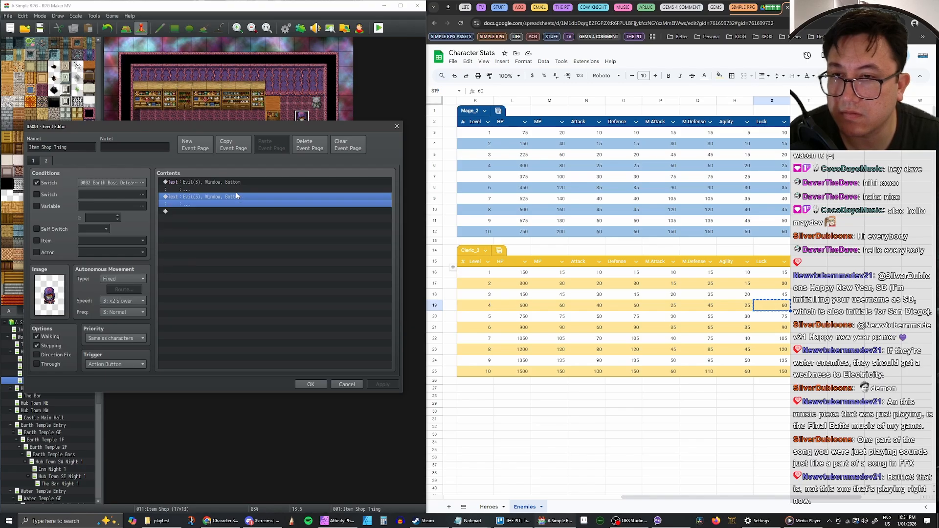
pyautogui.hotkey('ctrl', 'v')
pyautogui.click(247, 196)
pyautogui.click(382, 385)
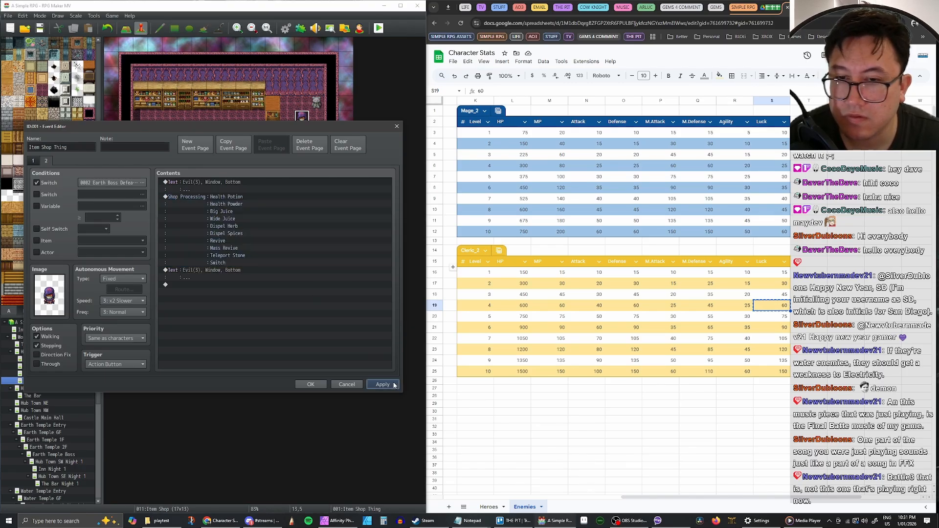
pyautogui.click(311, 385)
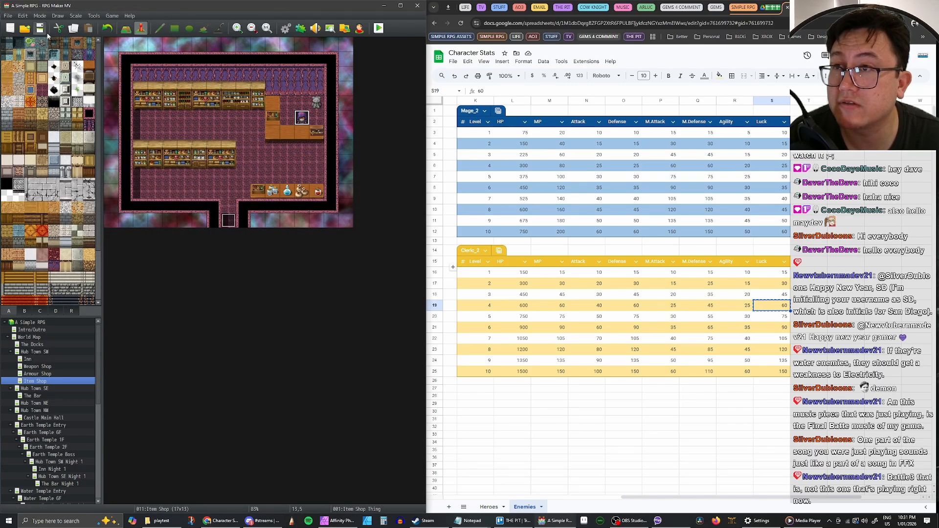
# Open the item database and examine the damage and effect settings of Dispel Herb and Revive.
pyautogui.click(286, 29)
pyautogui.scroll(4, 121, 264)
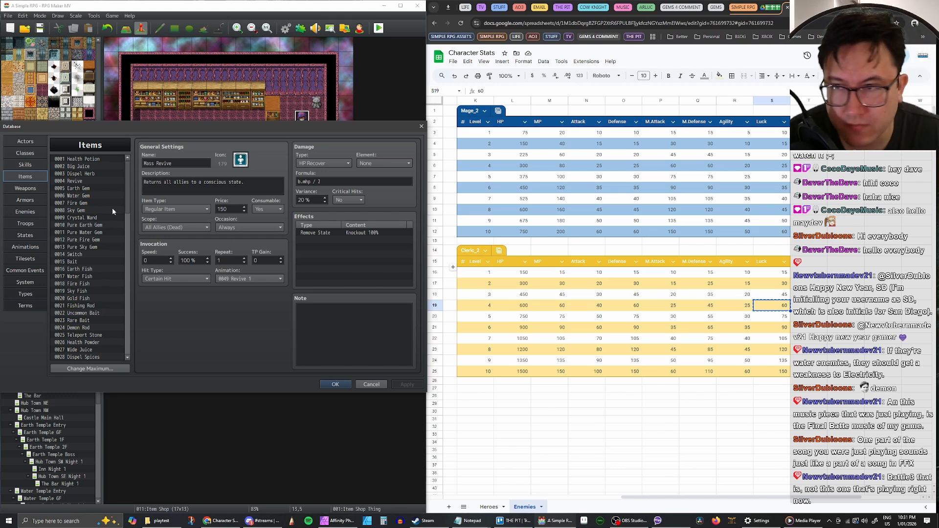
pyautogui.click(90, 160)
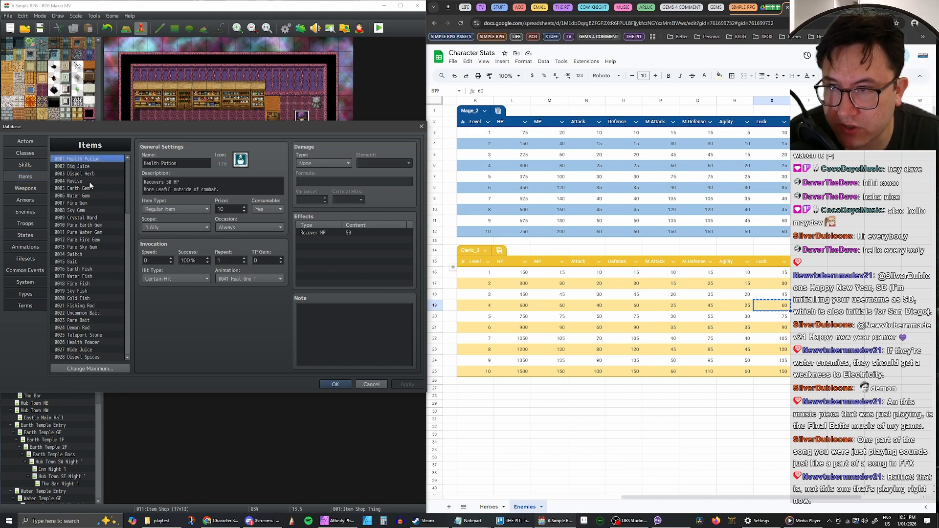
pyautogui.keyDown('shift'); pyautogui.click(91, 182); pyautogui.keyUp('shift')
pyautogui.click(88, 180)
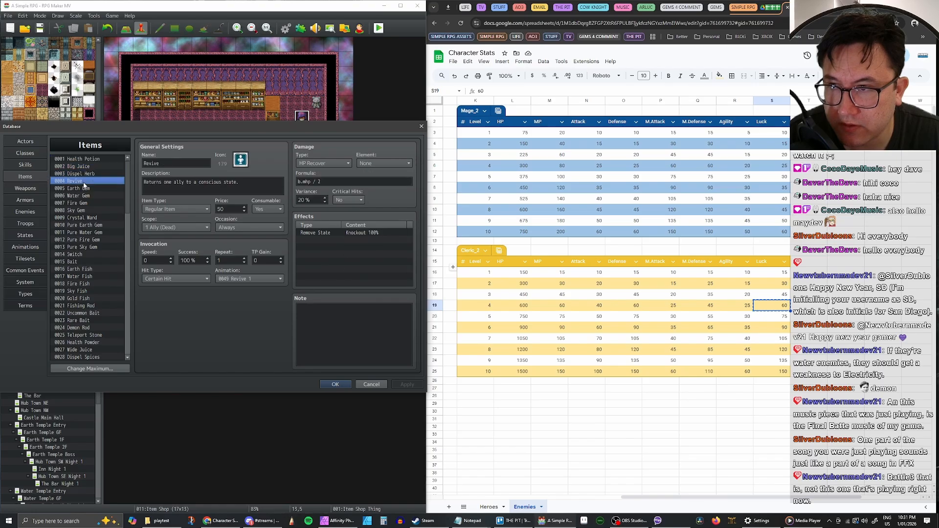
pyautogui.click(86, 175)
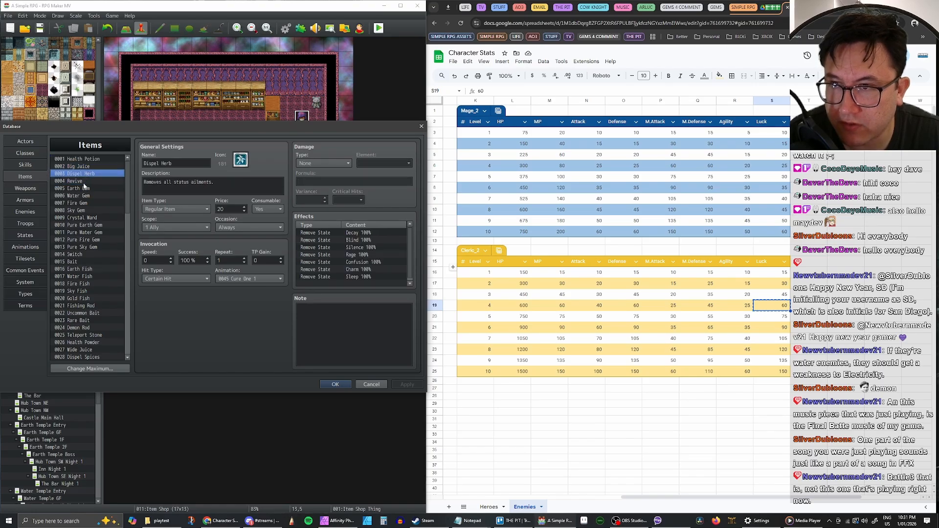
pyautogui.click(84, 182)
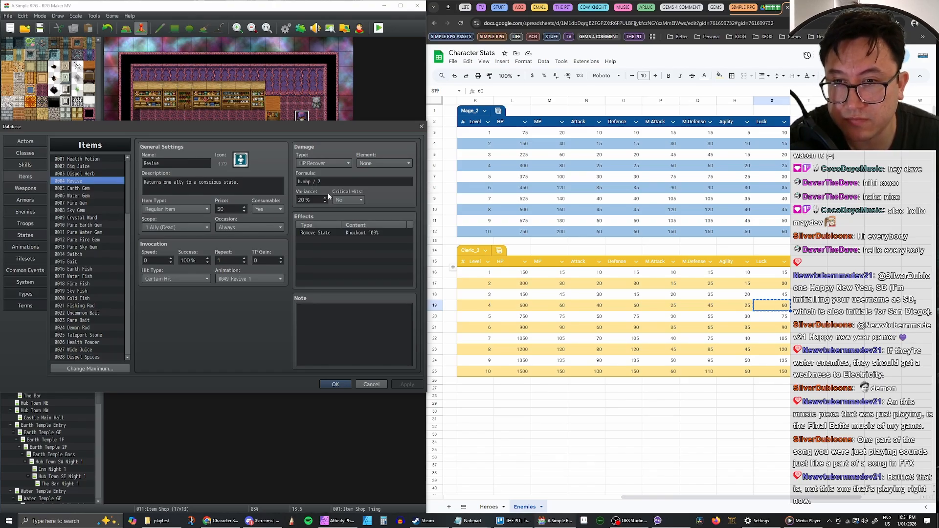
pyautogui.moveTo(329, 183)
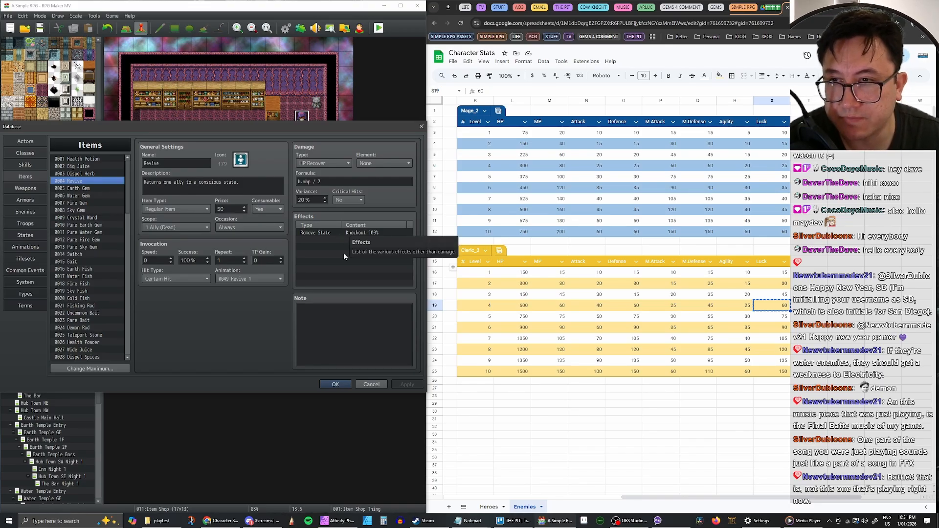
# Compare the prices, descriptions and effects of the single-target items from Health Potion to Revive.
pyautogui.click(94, 175)
pyautogui.click(92, 168)
pyautogui.click(92, 161)
pyautogui.click(92, 167)
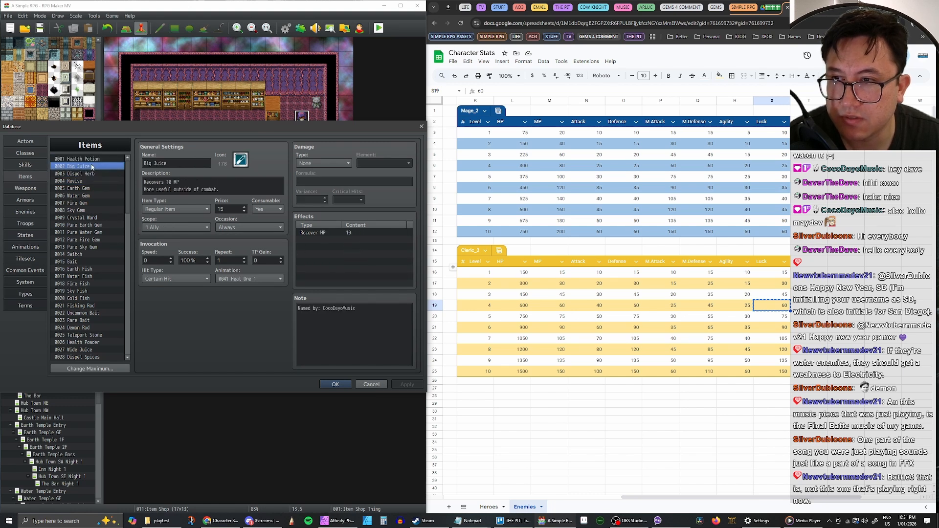
pyautogui.click(90, 174)
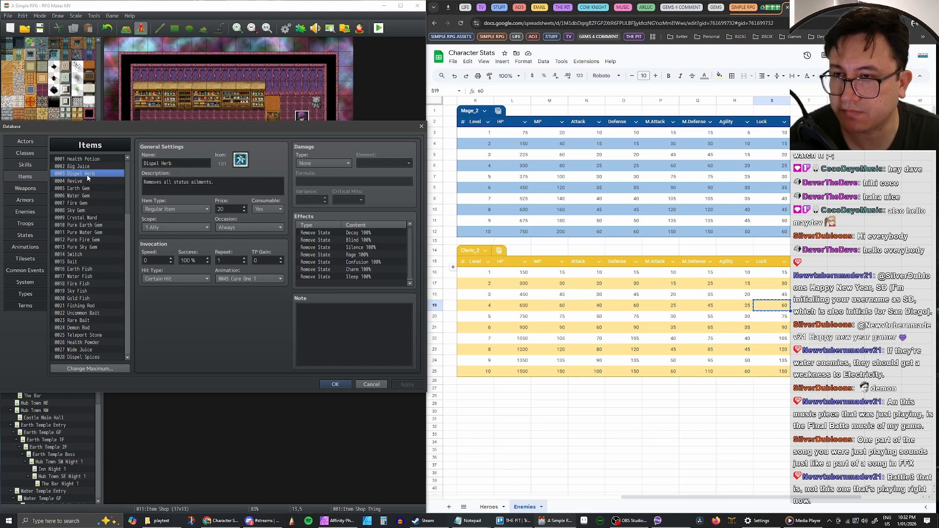
pyautogui.click(90, 168)
pyautogui.click(92, 159)
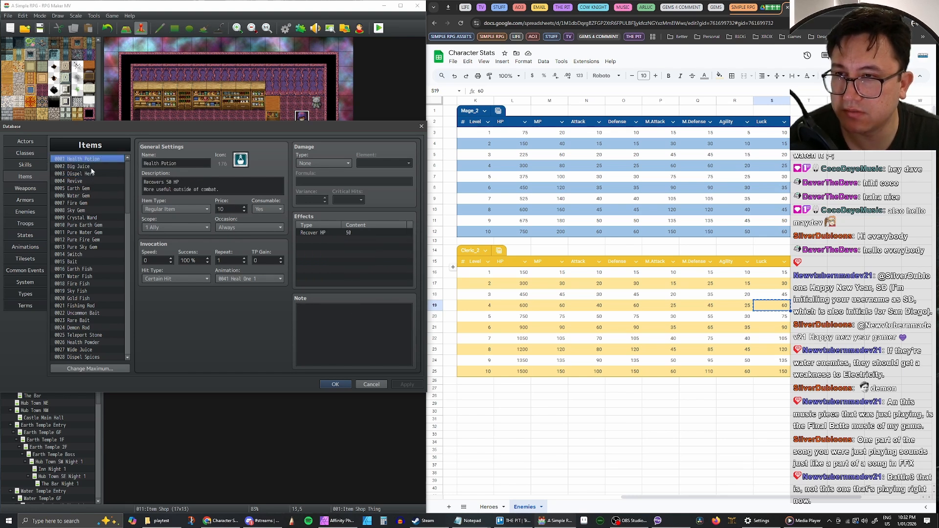
pyautogui.click(93, 181)
pyautogui.click(93, 174)
pyautogui.click(91, 162)
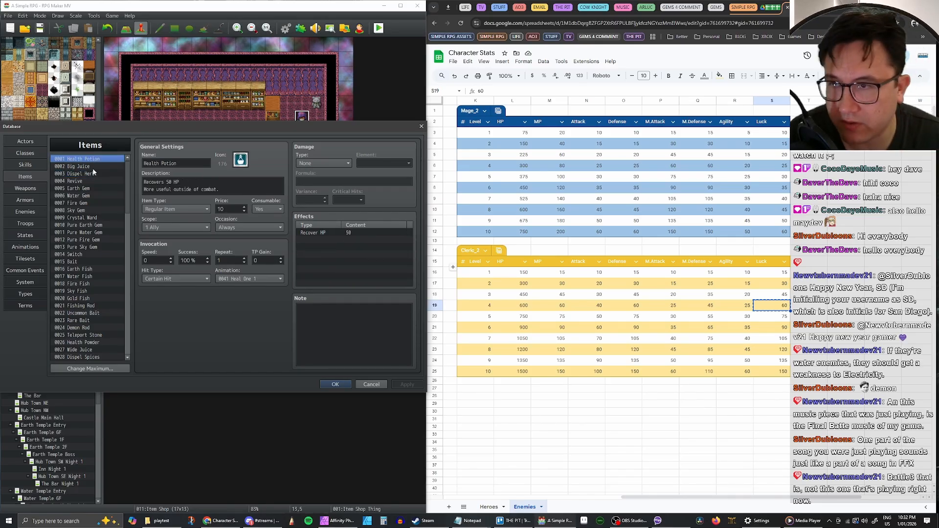
pyautogui.click(91, 166)
pyautogui.click(95, 175)
pyautogui.click(94, 167)
pyautogui.click(94, 160)
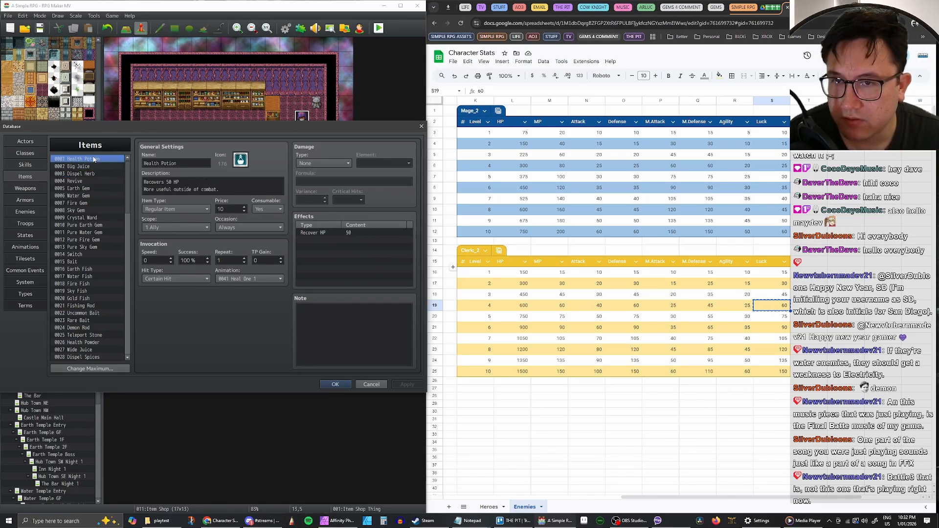
pyautogui.click(96, 167)
# Check the empty item slot after Mass Revive, and review the recovery effects of Health Potion and Big Juice.
pyautogui.scroll(-1, 118, 201)
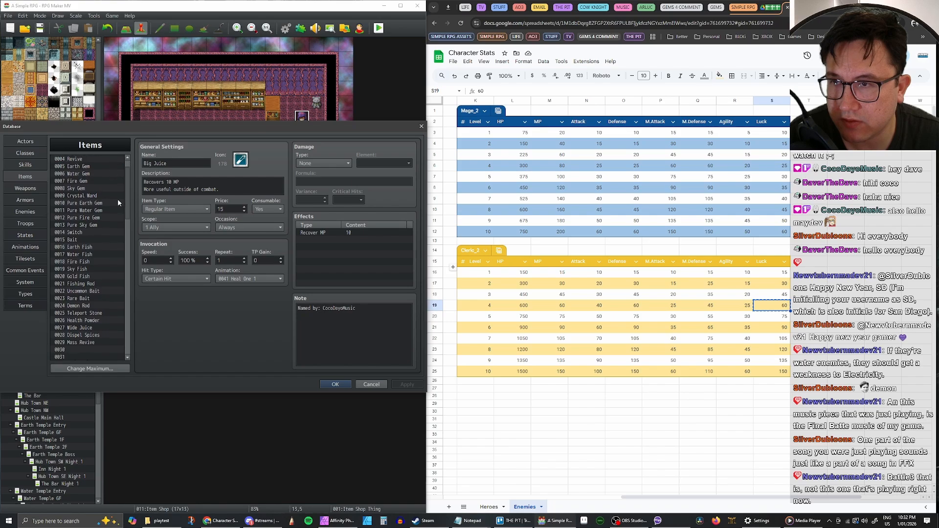
pyautogui.scroll(3, 126, 186)
pyautogui.click(92, 160)
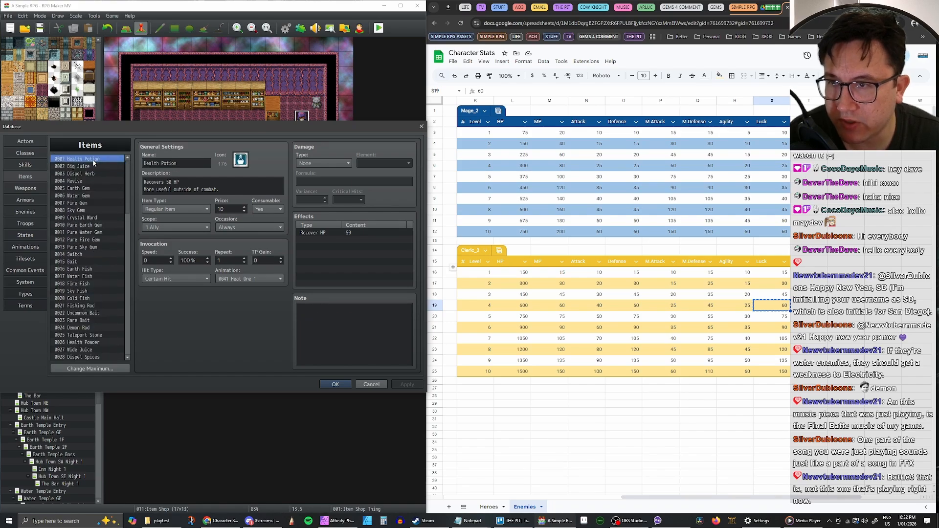
pyautogui.click(87, 167)
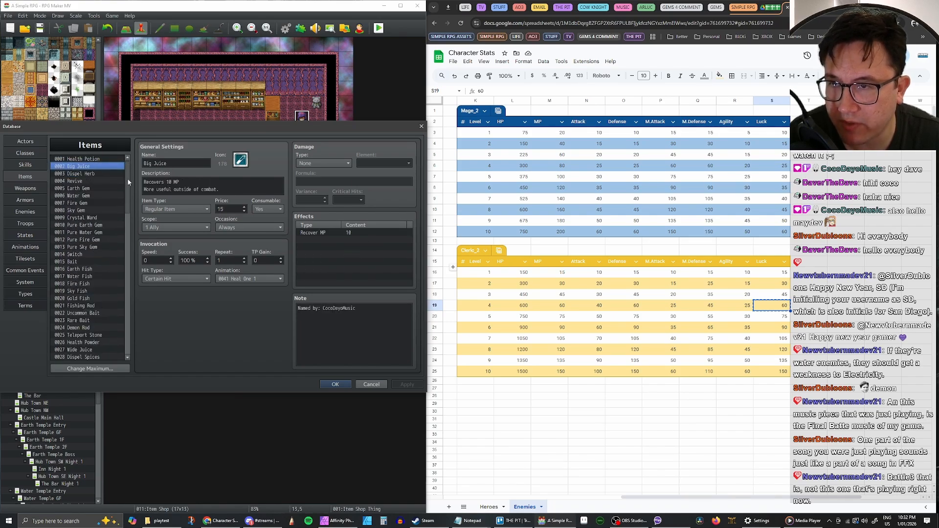
pyautogui.scroll(-2, 125, 206)
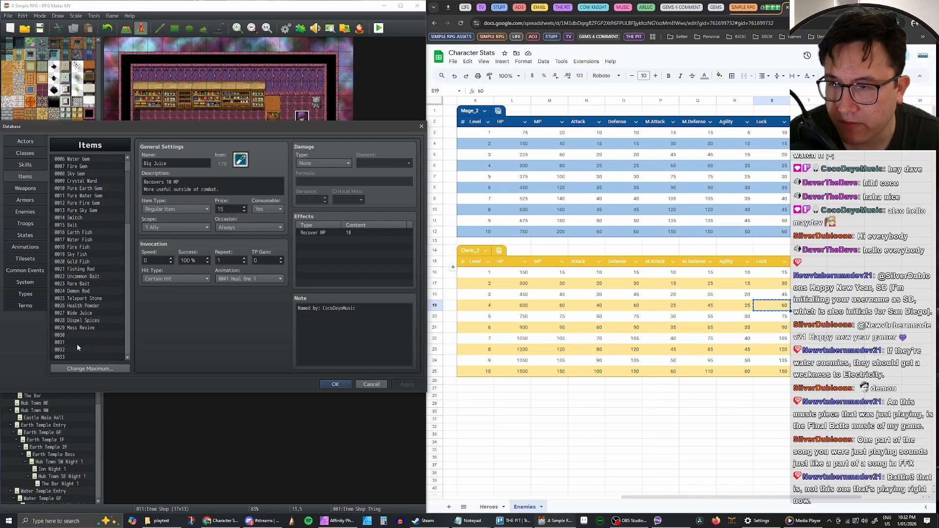
pyautogui.click(75, 334)
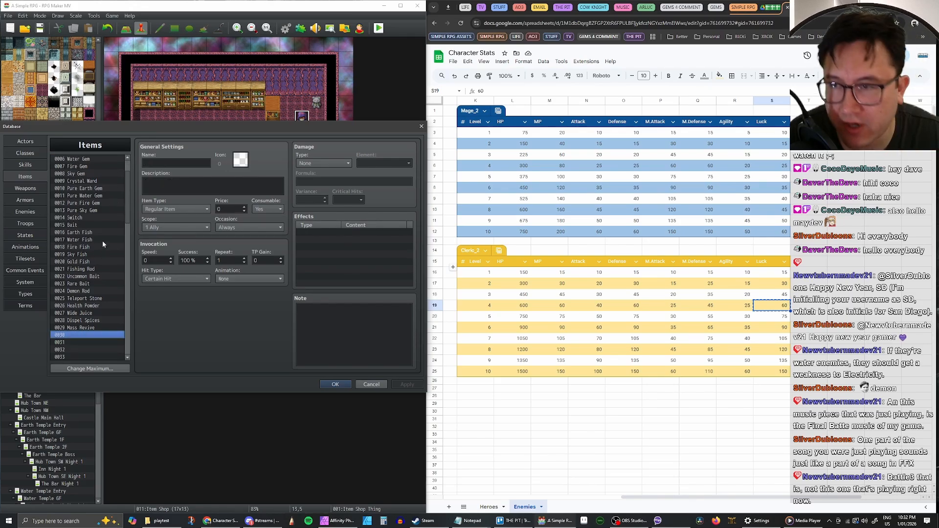
pyautogui.scroll(2, 95, 230)
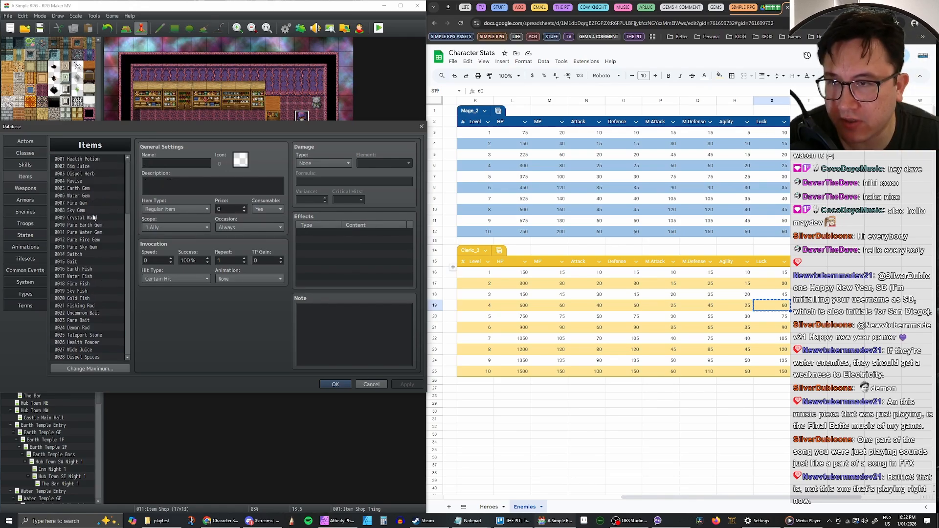
pyautogui.click(88, 159)
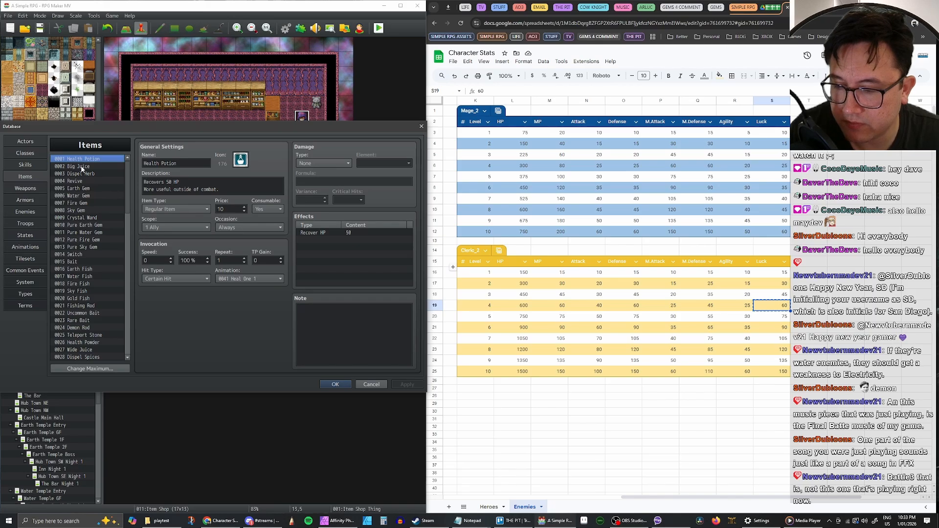
pyautogui.click(93, 167)
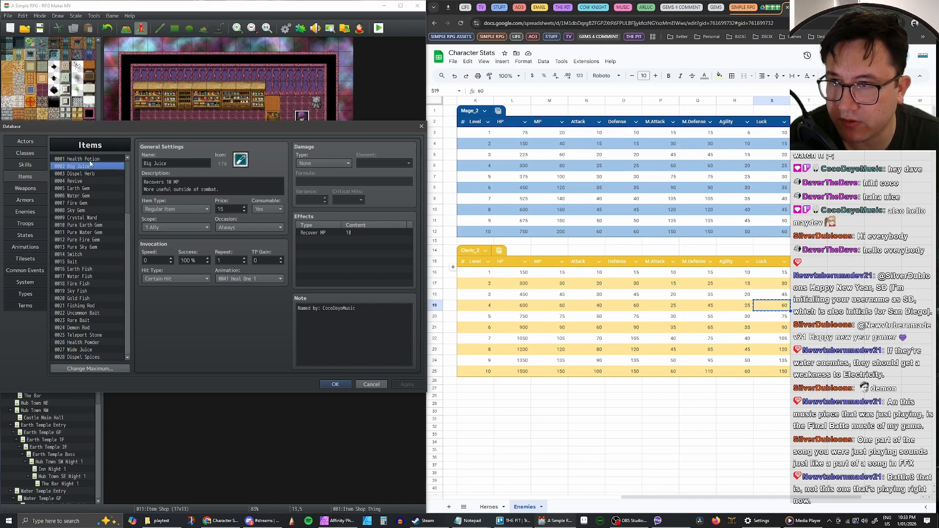
pyautogui.click(88, 160)
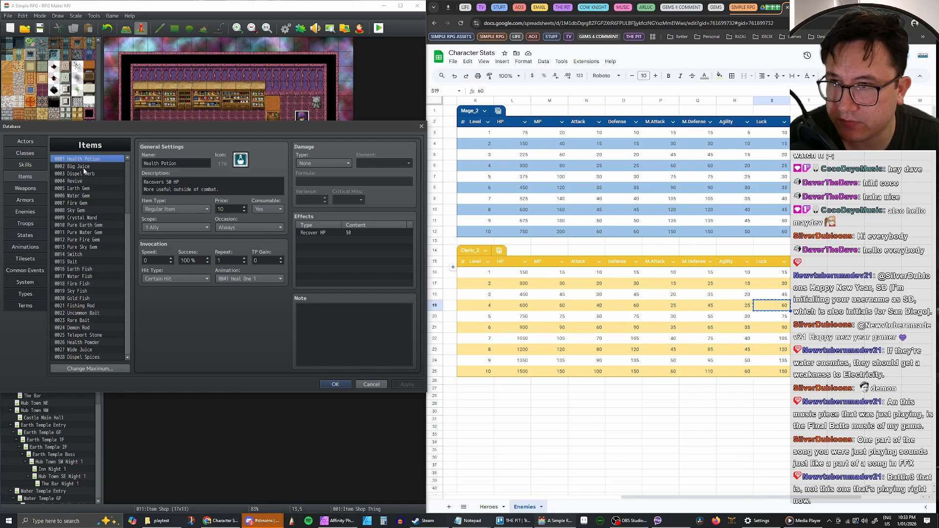
pyautogui.click(86, 167)
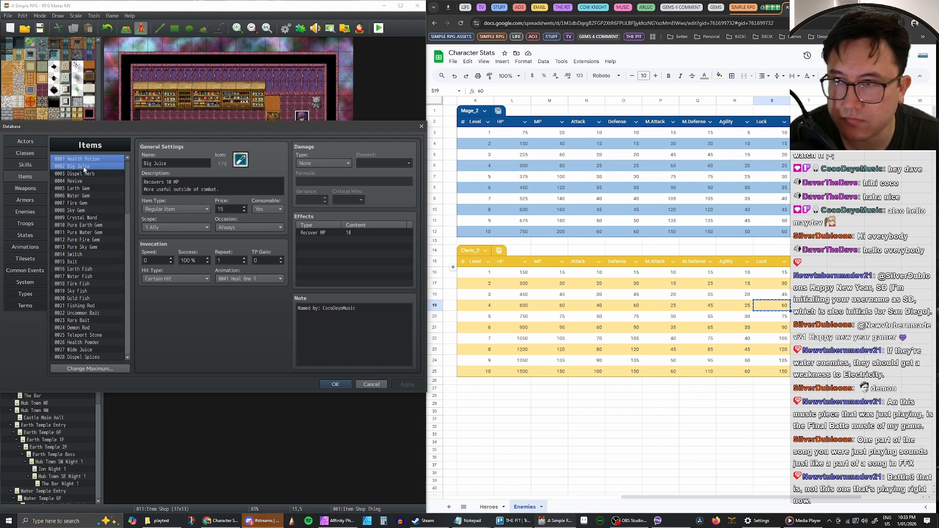
pyautogui.click(90, 160)
# Name the empty item 0030 "AP Potion" and give it the running-figure icon, number 82.
pyautogui.scroll(-5, 98, 183)
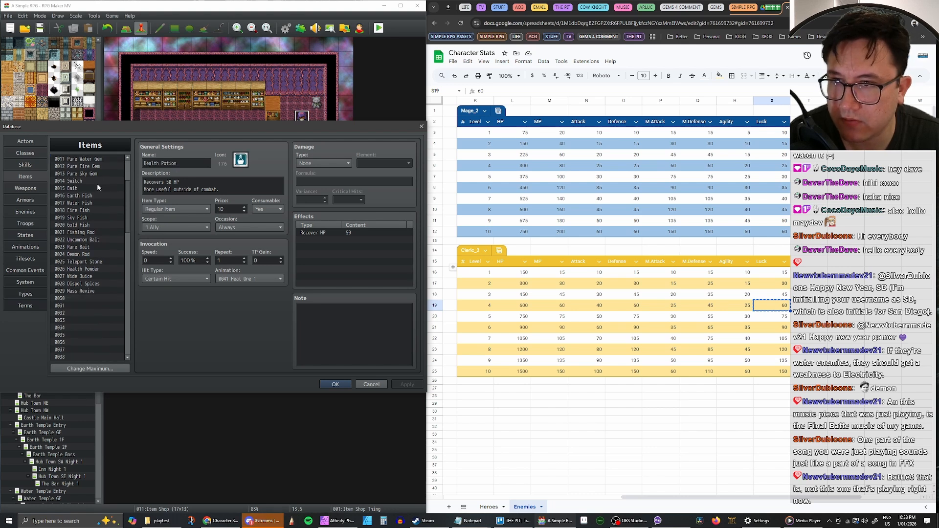
pyautogui.click(91, 247)
pyautogui.click(173, 164)
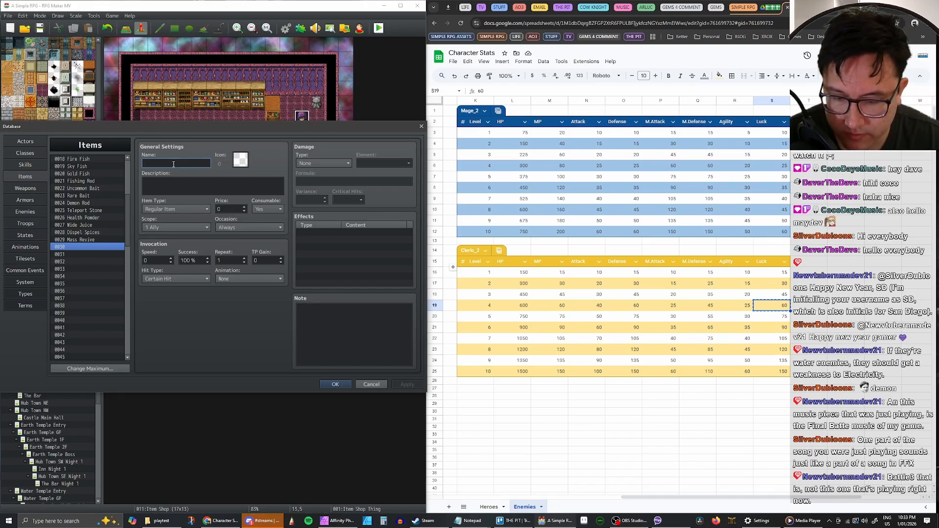
pyautogui.write('AP ')
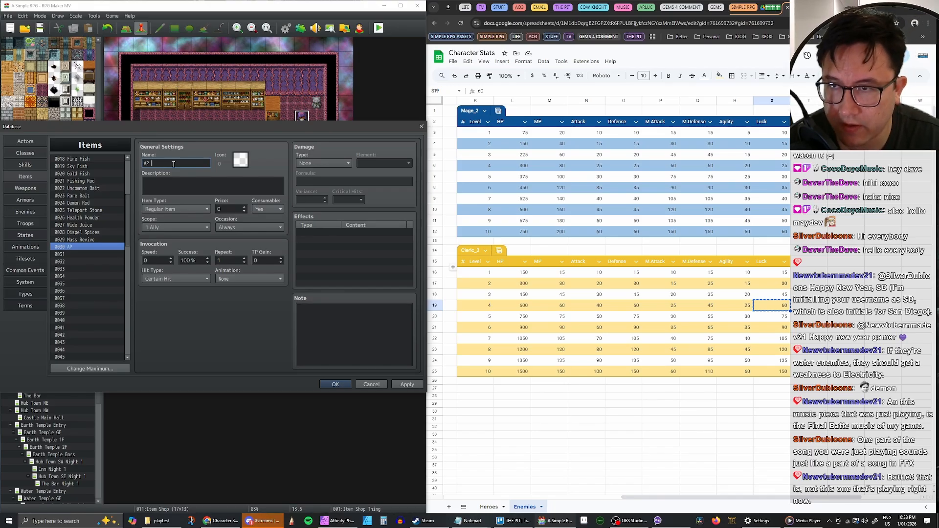
pyautogui.write('Potion')
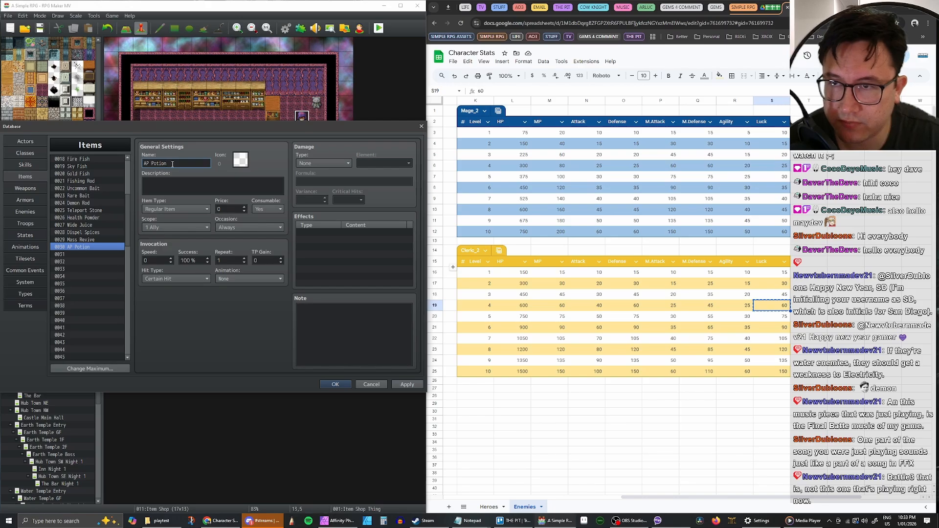
pyautogui.click(244, 163)
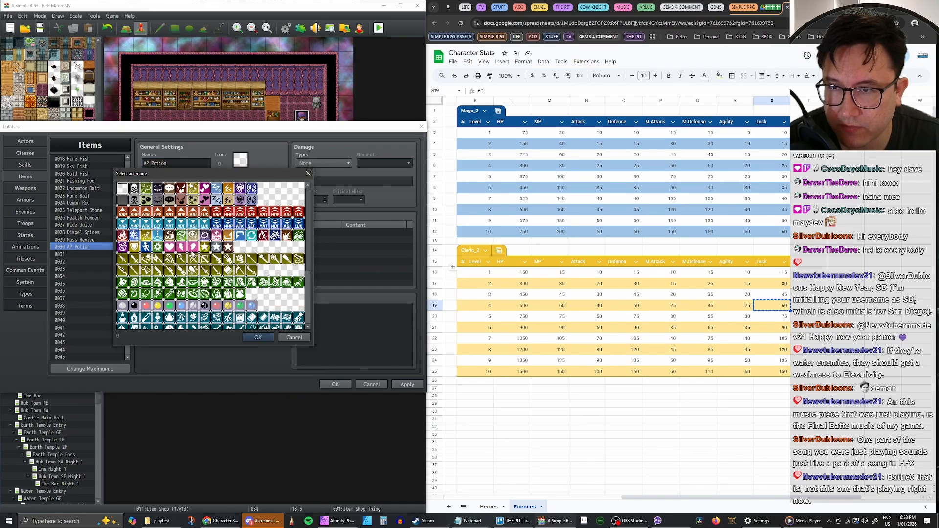
pyautogui.doubleClick(146, 248)
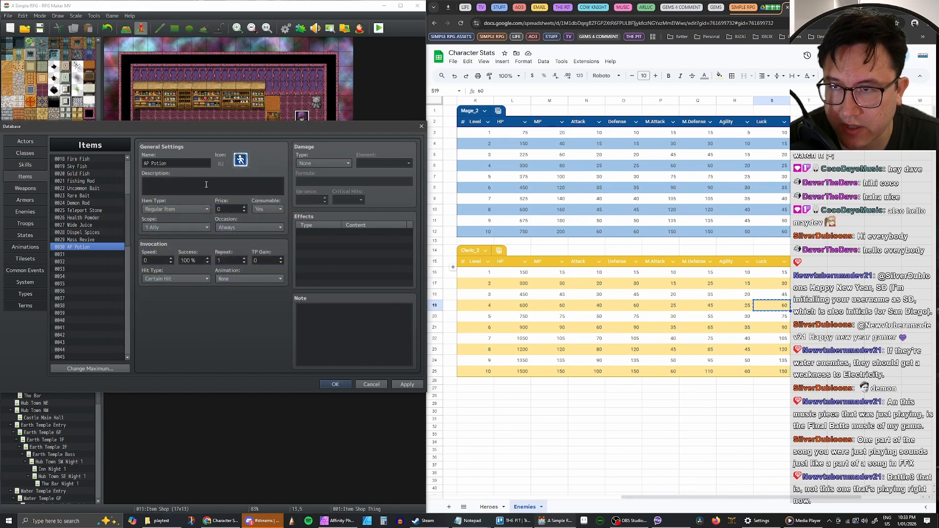
# Write the AP Potion's description as "Restores the AP of one ally.".
pyautogui.click(183, 187)
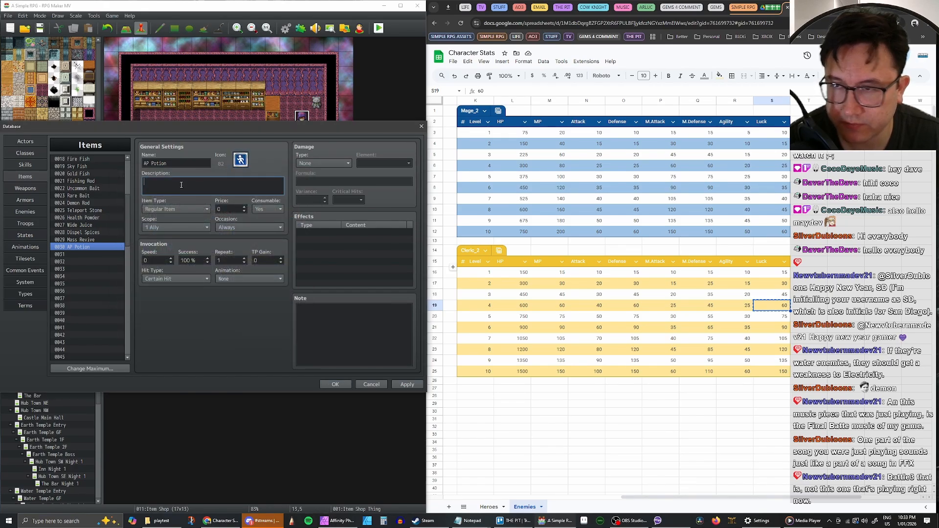
pyautogui.write('Res')
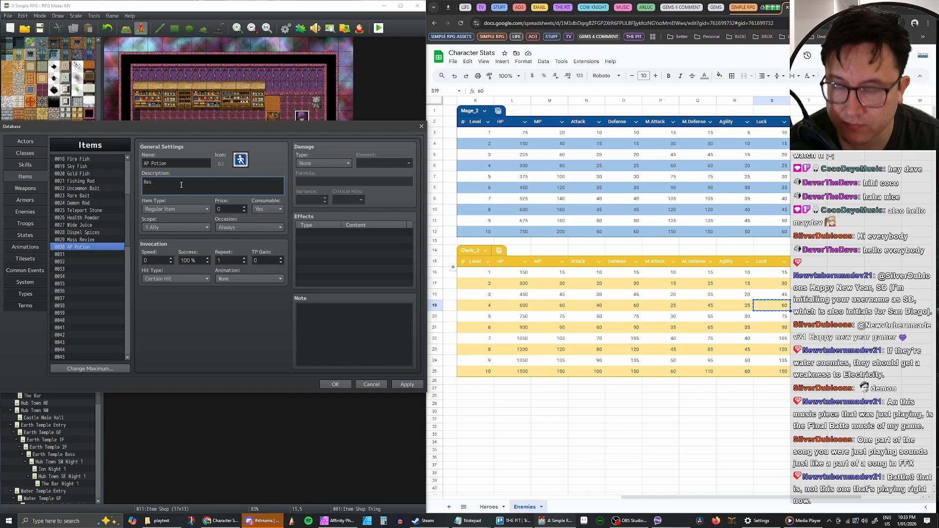
pyautogui.write('tores')
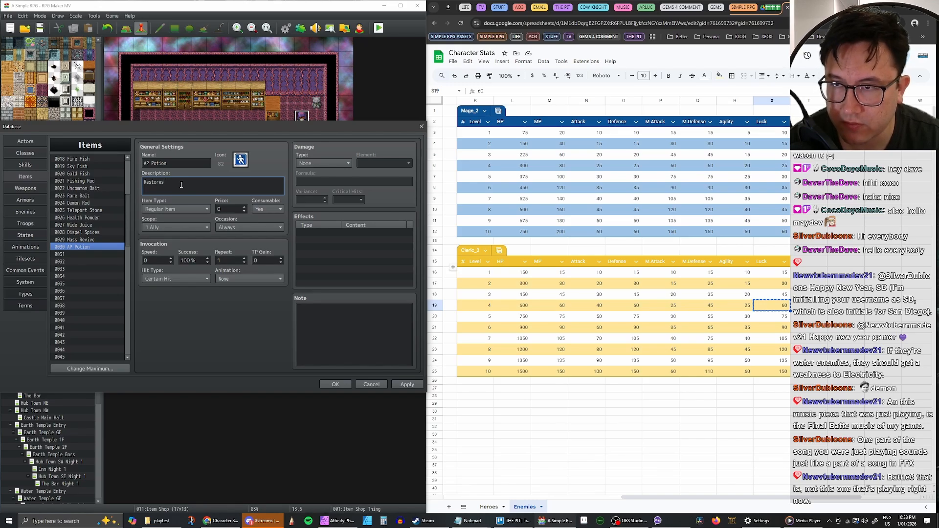
pyautogui.write(' y')
pyautogui.press('BackSpace')
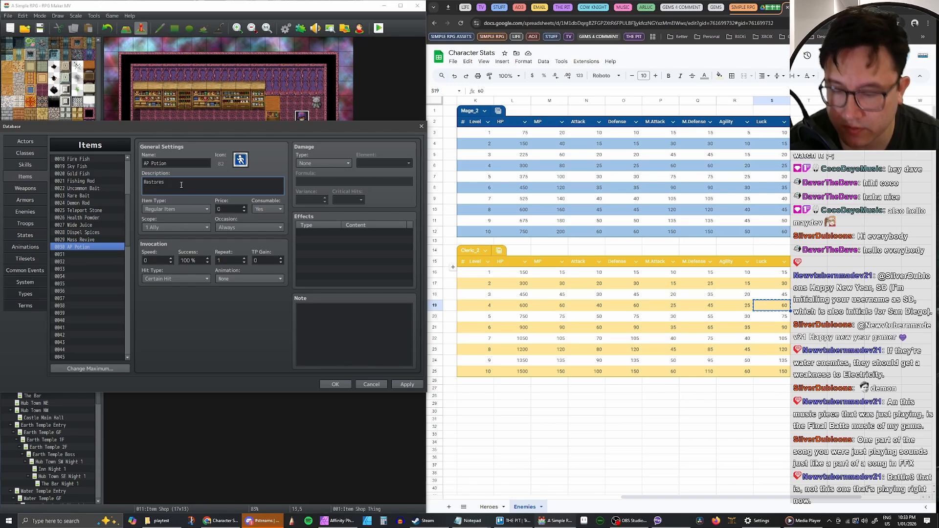
pyautogui.write('the AP')
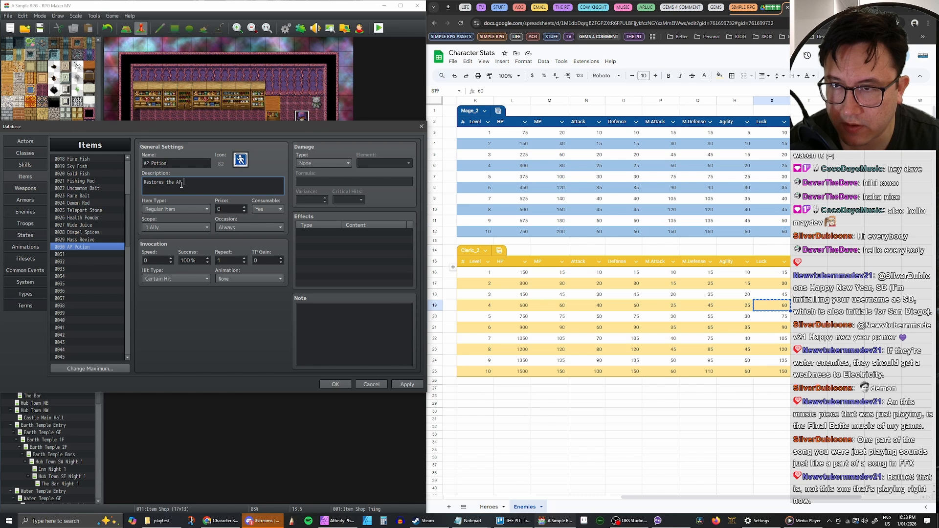
pyautogui.press('BackSpace')
pyautogui.press('BackSpace')
pyautogui.write('of ')
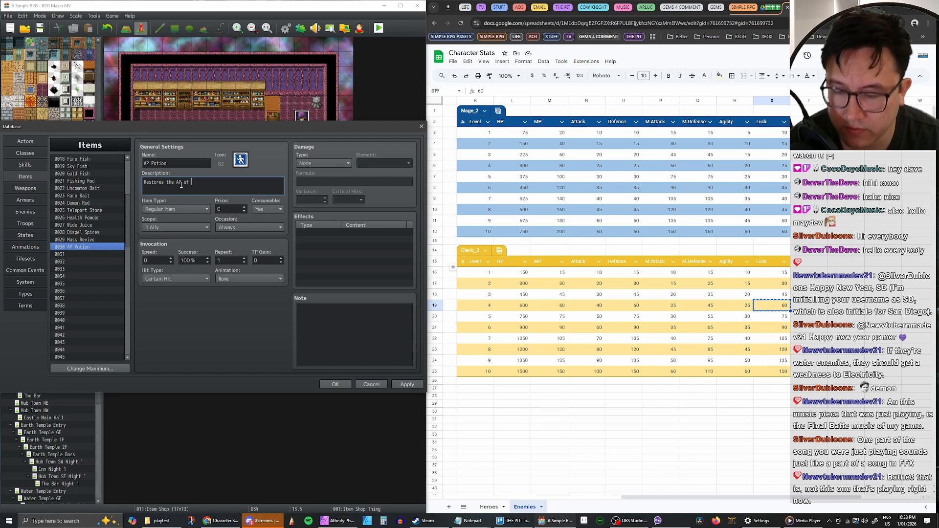
pyautogui.write('one p')
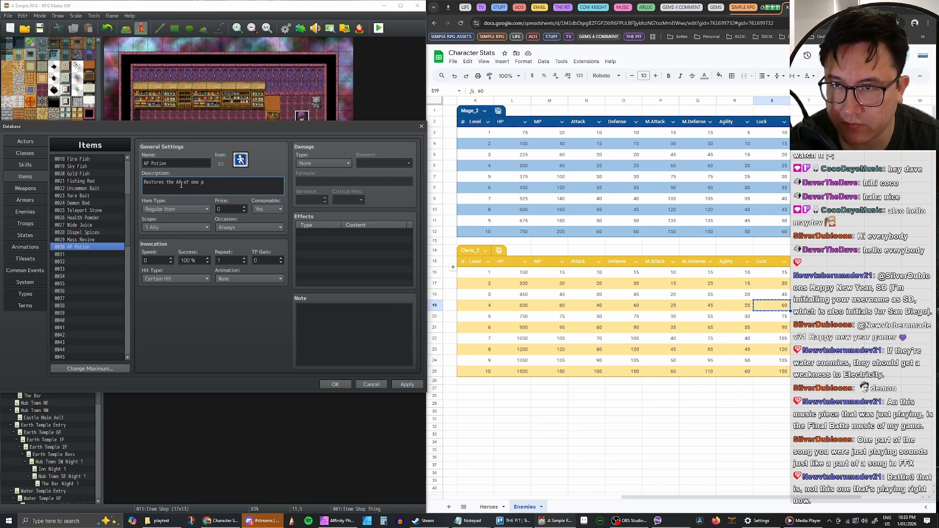
pyautogui.press('BackSpace')
pyautogui.write('ally.')
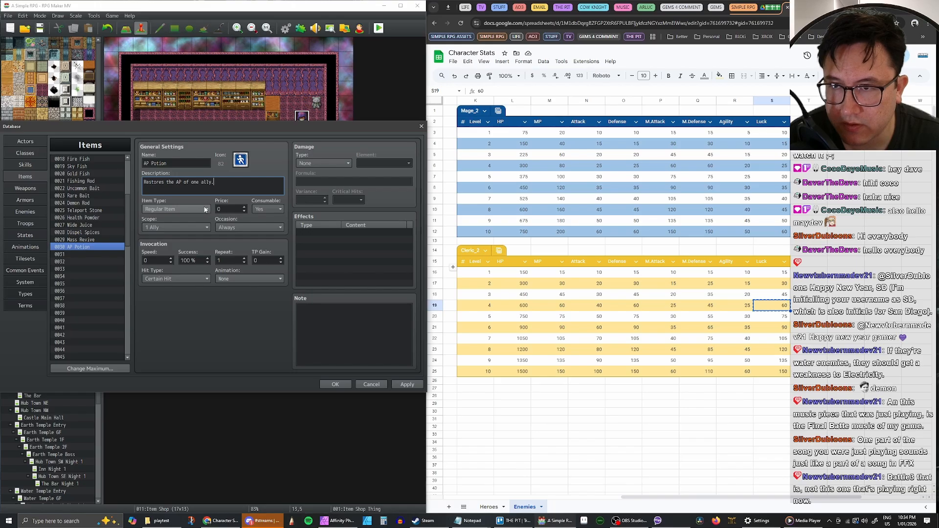
# Add a Gain TP effect with a value of 100 to the AP Potion.
pyautogui.doubleClick(315, 233)
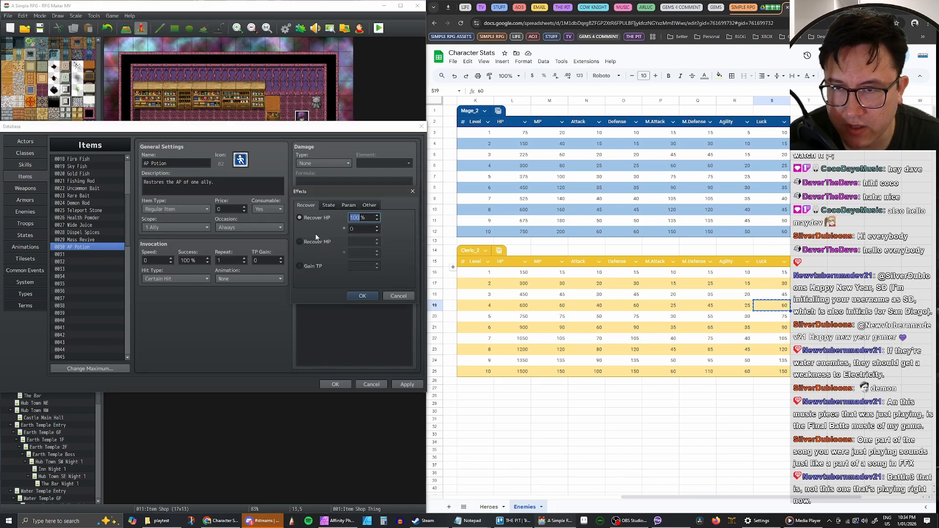
pyautogui.click(307, 266)
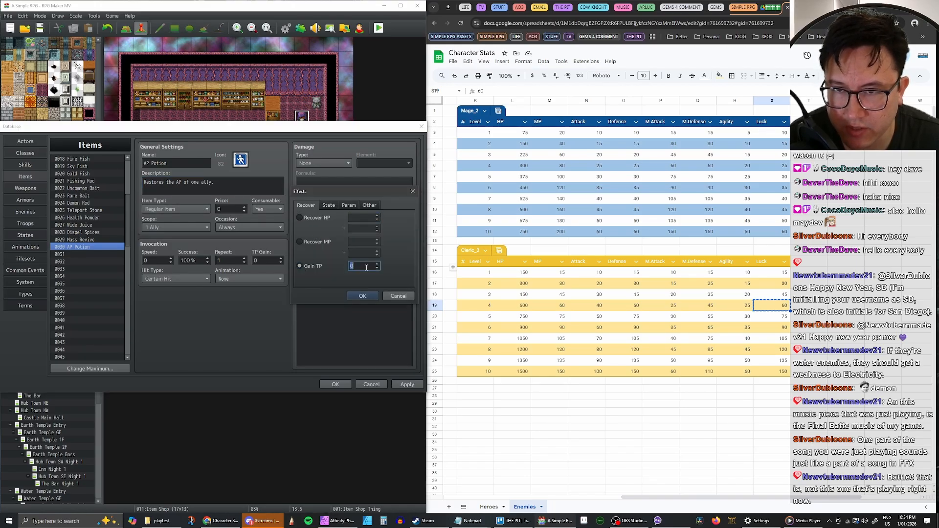
pyautogui.write('100')
pyautogui.click(362, 296)
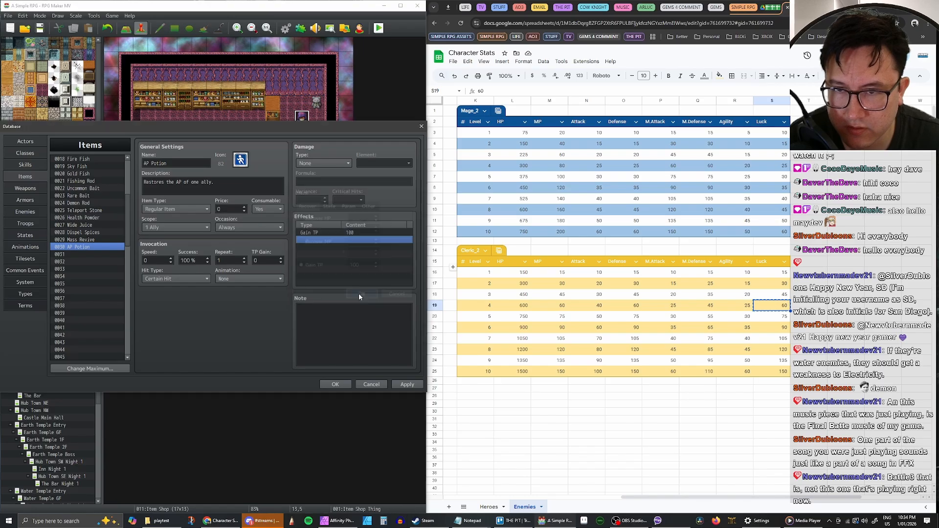
pyautogui.click(348, 234)
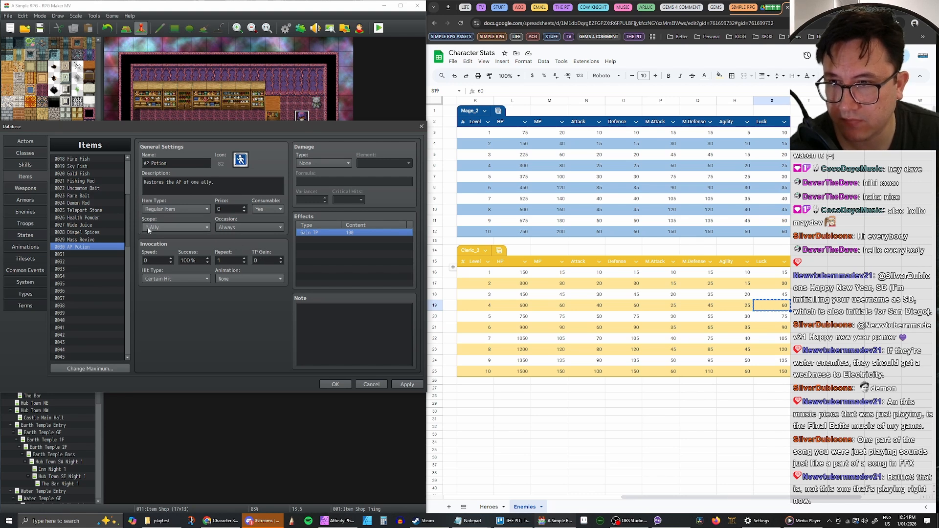
# Restrict the AP Potion's occasion to Battle Screen.
pyautogui.click(238, 226)
pyautogui.click(237, 225)
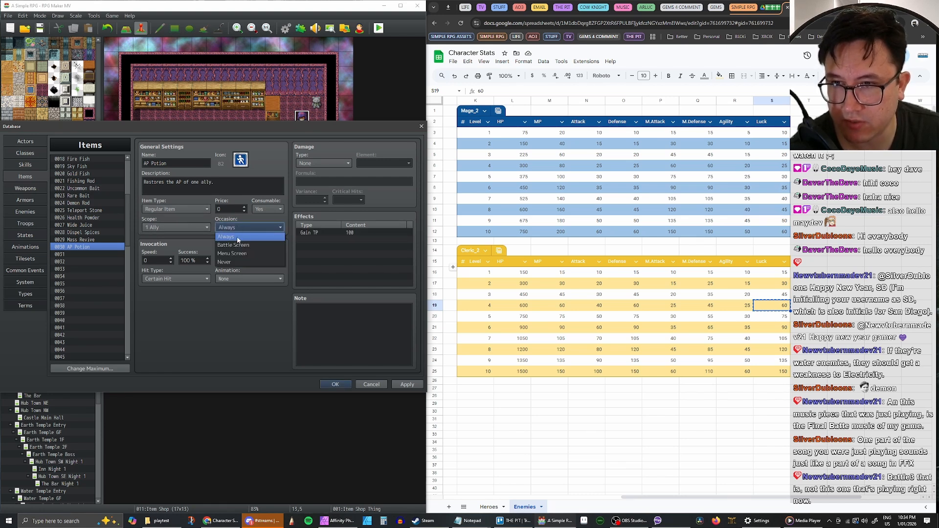
pyautogui.click(236, 241)
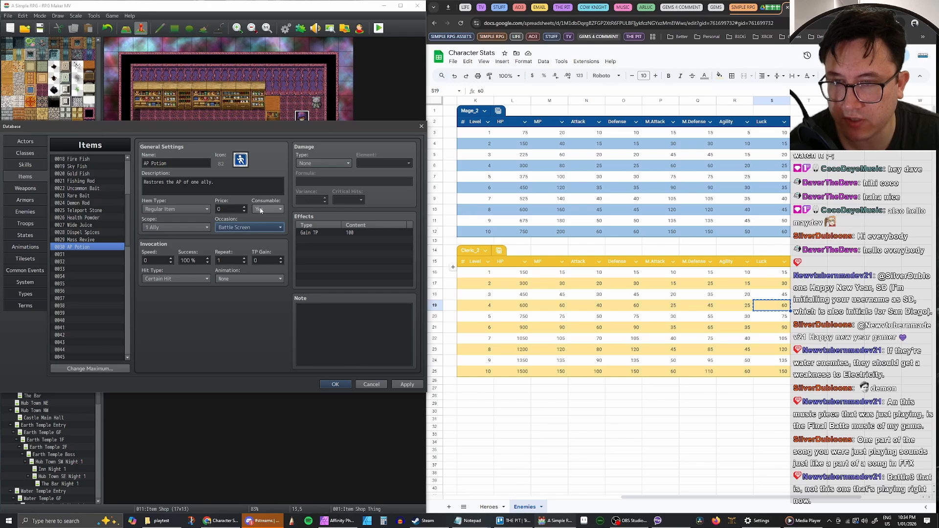
pyautogui.doubleClick(227, 212)
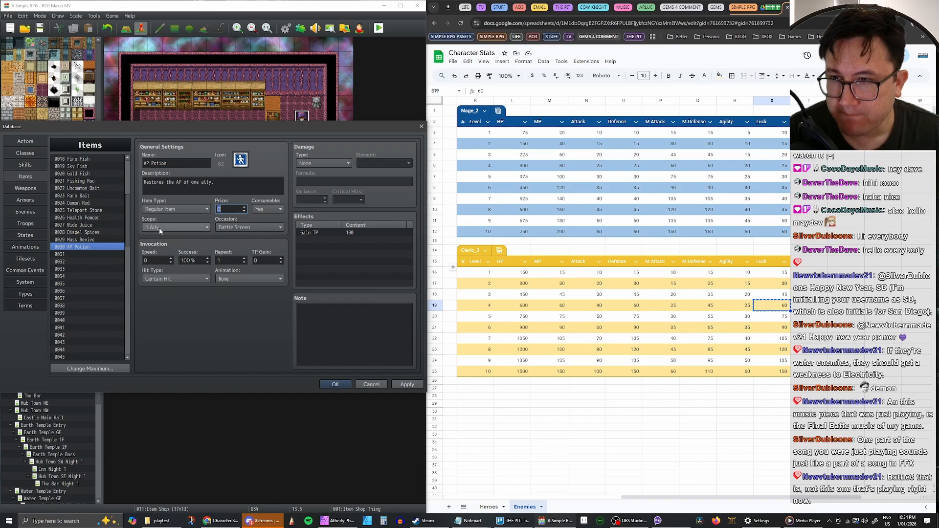
# Check the descriptions of Health Powder and Health Potion, and add the second line "Can only be used in combat." to the AP Potion's description.
pyautogui.click(87, 219)
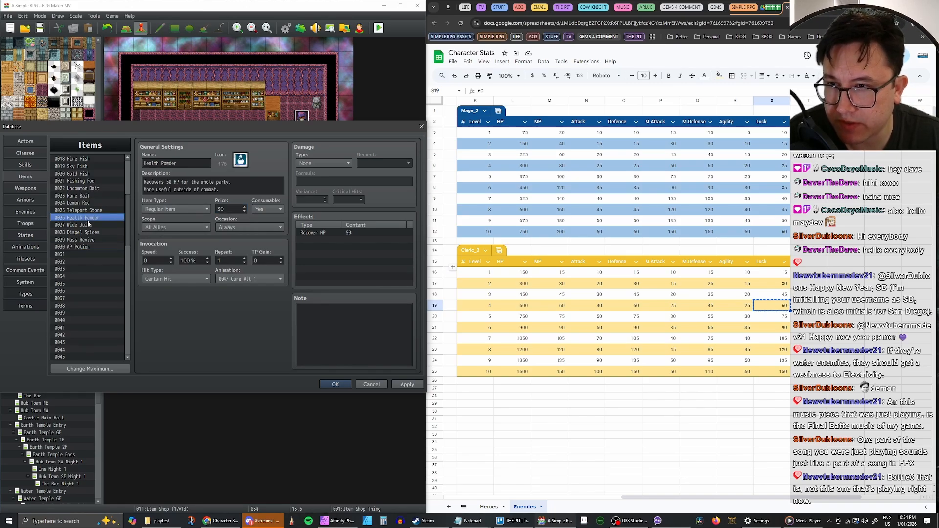
pyautogui.scroll(6, 91, 243)
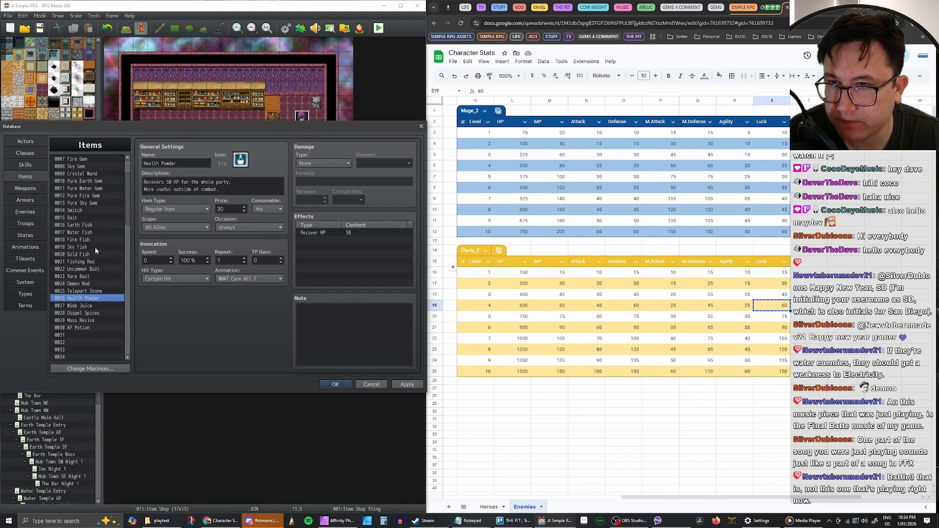
pyautogui.click(86, 160)
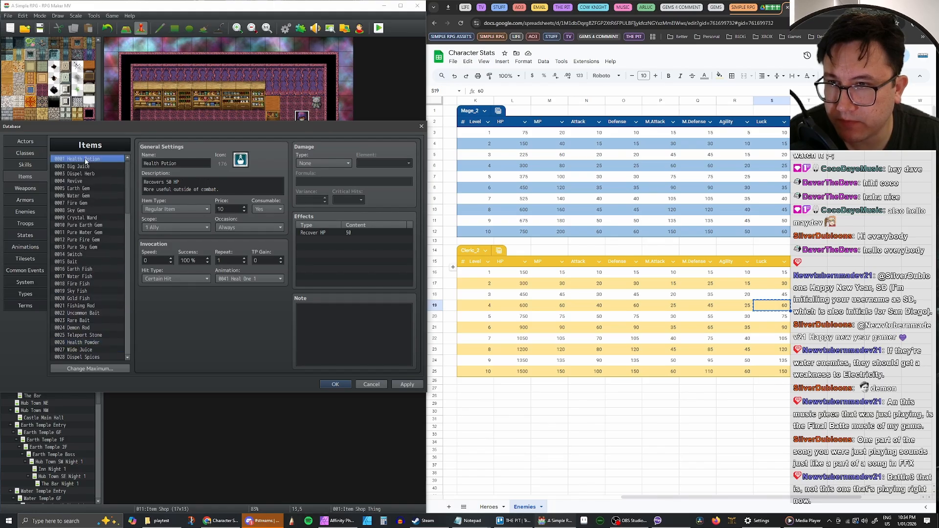
pyautogui.scroll(-4, 107, 279)
pyautogui.click(88, 283)
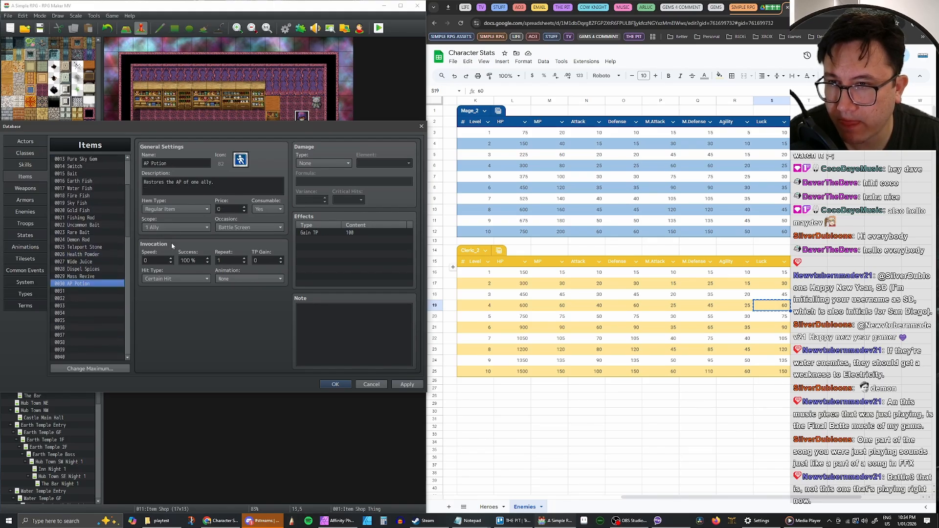
pyautogui.click(249, 181)
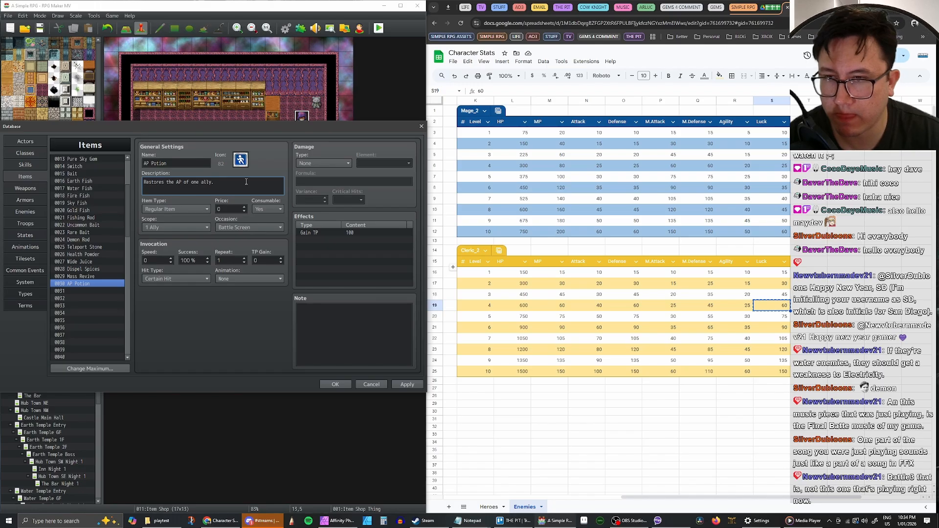
pyautogui.press('Return')
pyautogui.write('Can only be')
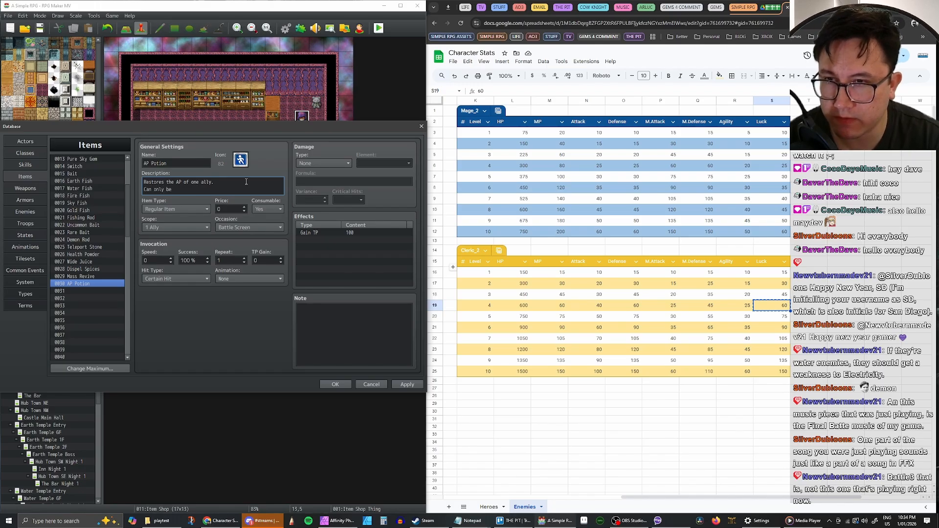
pyautogui.write(' used in c')
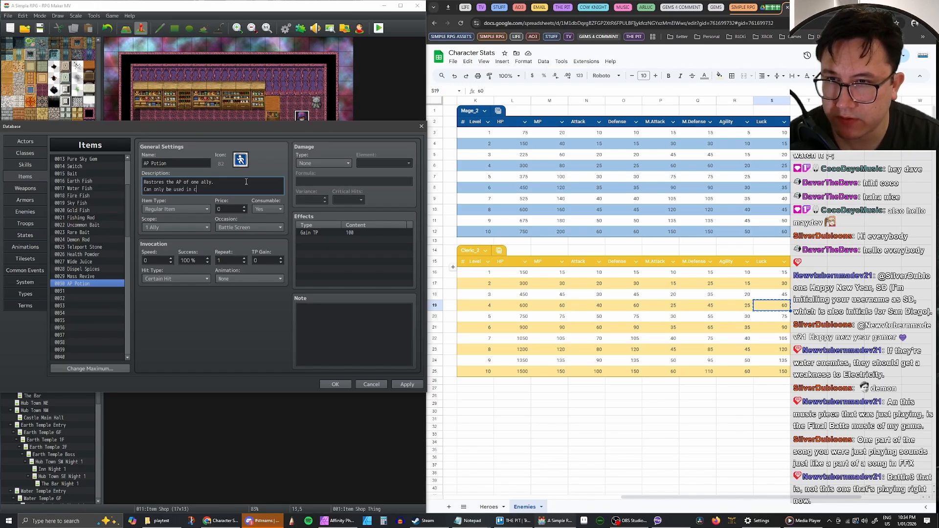
pyautogui.write('ombat.')
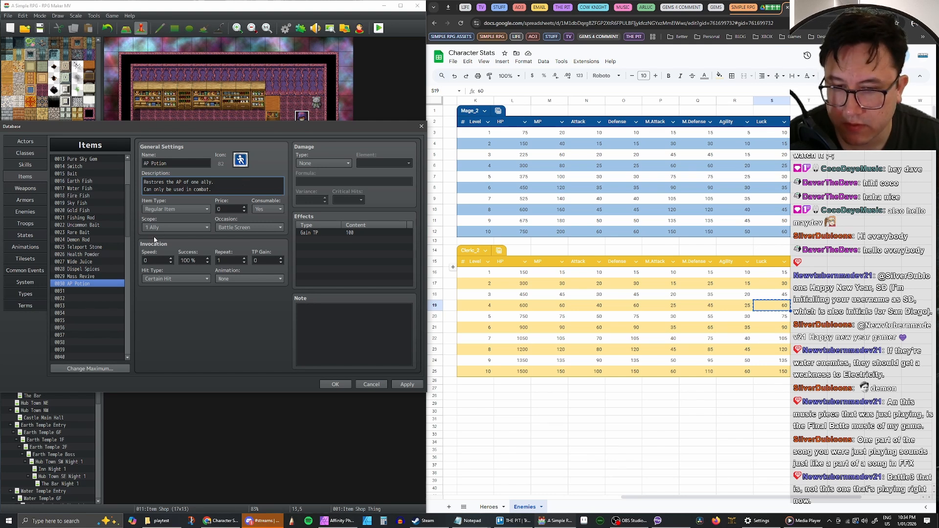
# Assign the animation 0040 Flash to the AP Potion and apply the database changes.
pyautogui.scroll(3, 117, 260)
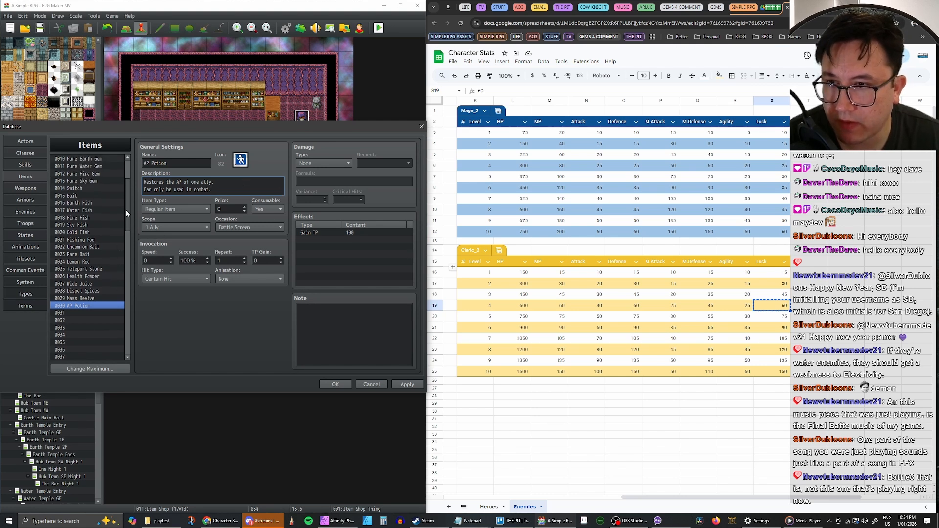
pyautogui.moveTo(125, 210); pyautogui.dragTo(128, 189)
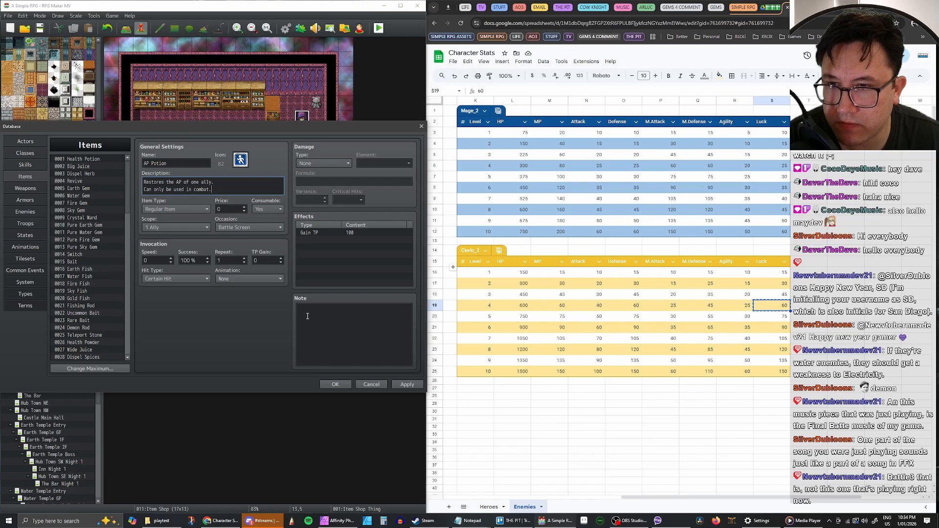
pyautogui.click(268, 279)
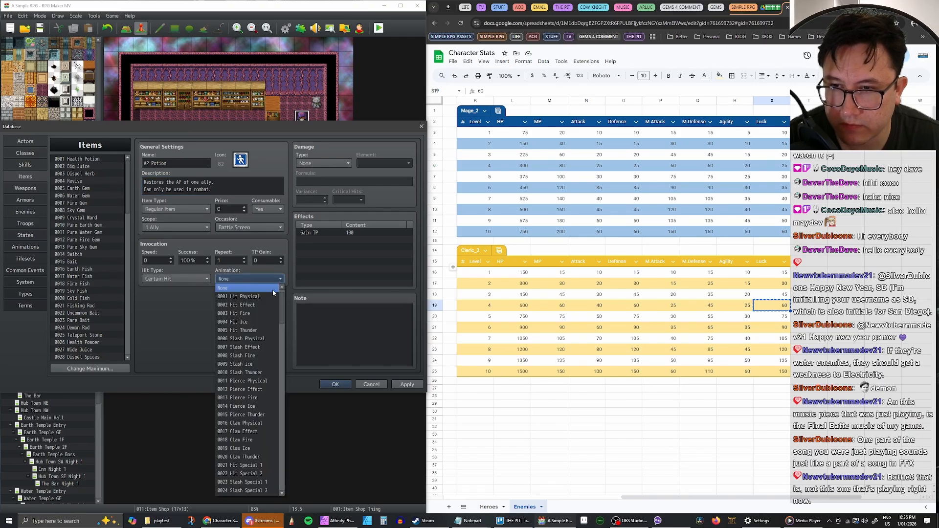
pyautogui.scroll(-9, 274, 307)
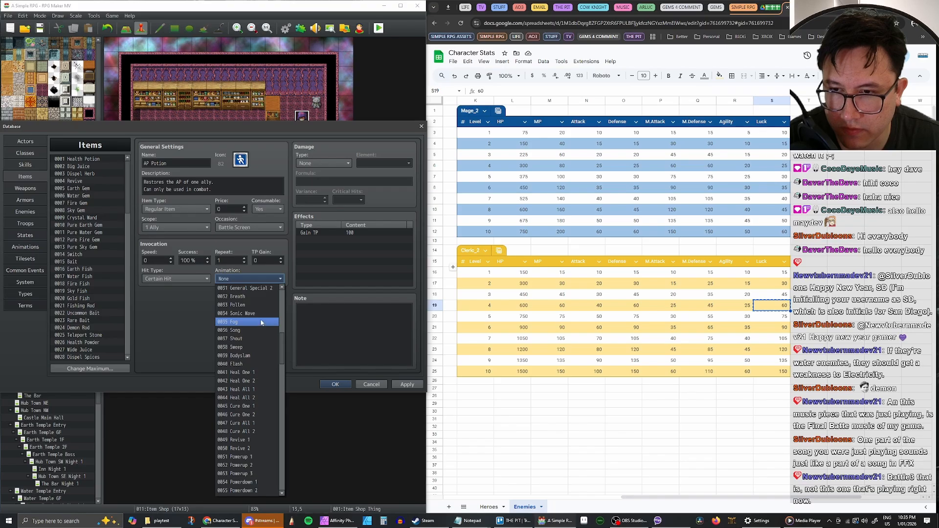
pyautogui.scroll(-2, 261, 318)
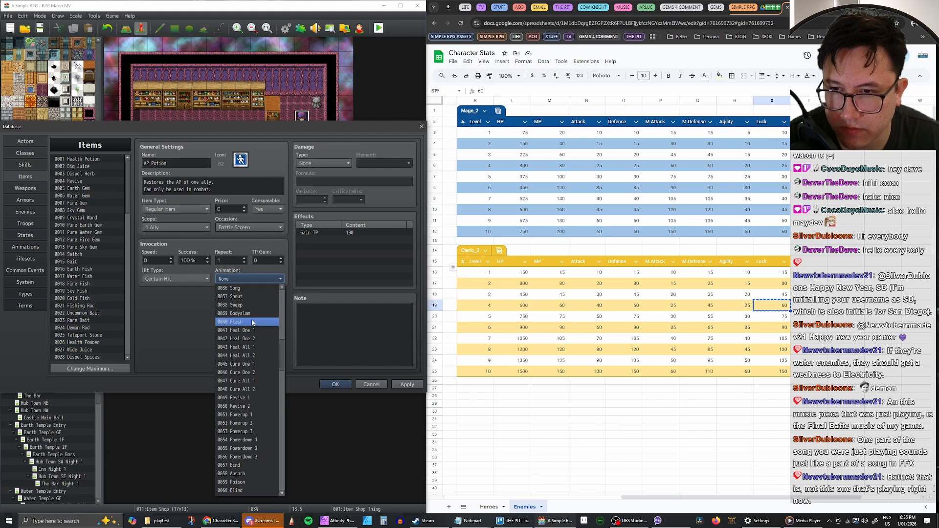
pyautogui.click(244, 305)
pyautogui.click(407, 384)
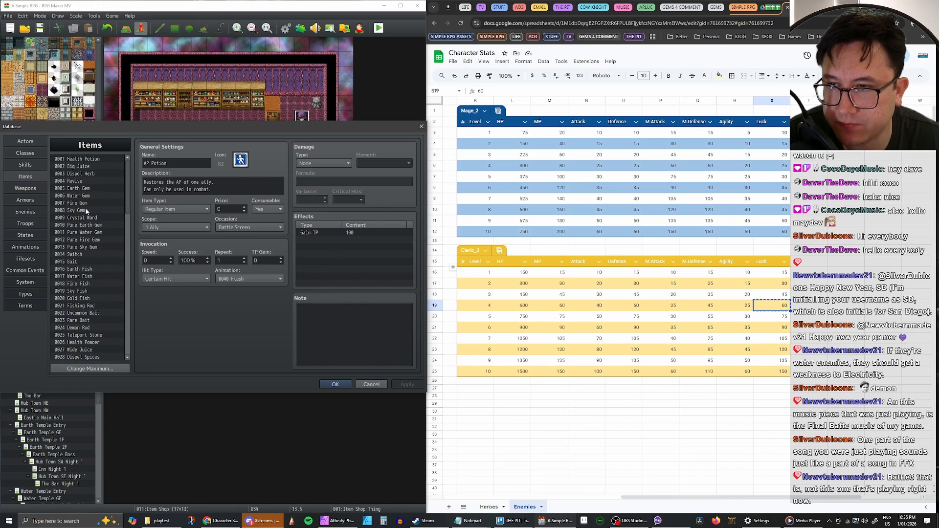
# Check the prices of Health Potion and Big Juice, and set the AP Potion's price to 150 and apply it.
pyautogui.click(78, 159)
pyautogui.scroll(-4, 116, 252)
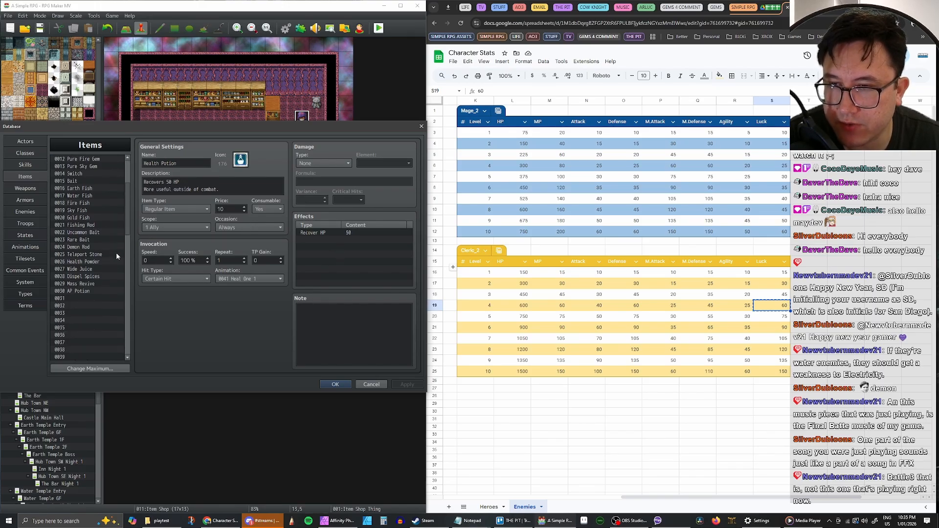
pyautogui.scroll(4, 86, 290)
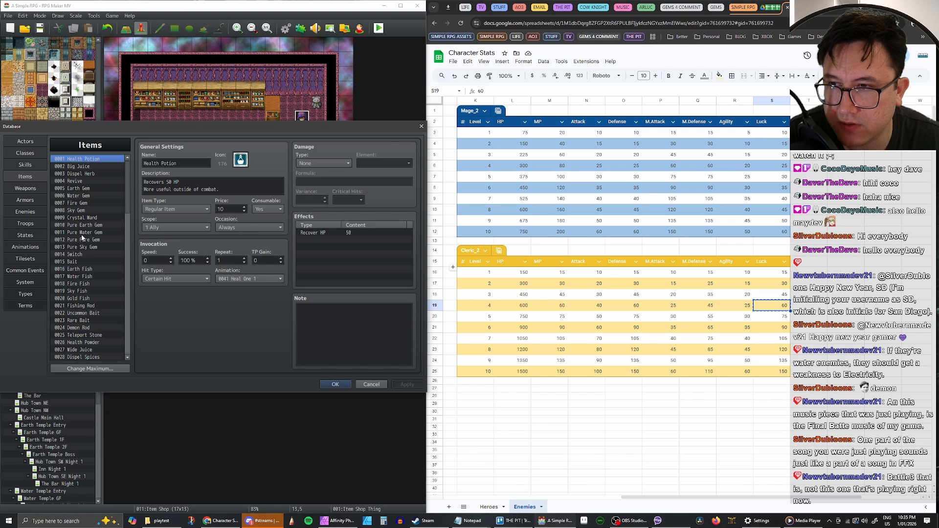
pyautogui.click(87, 166)
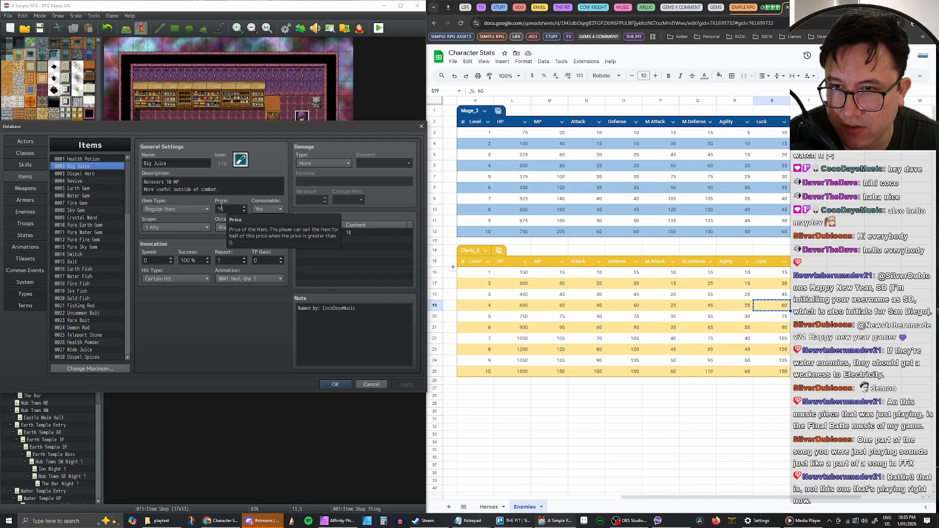
pyautogui.scroll(-4, 113, 233)
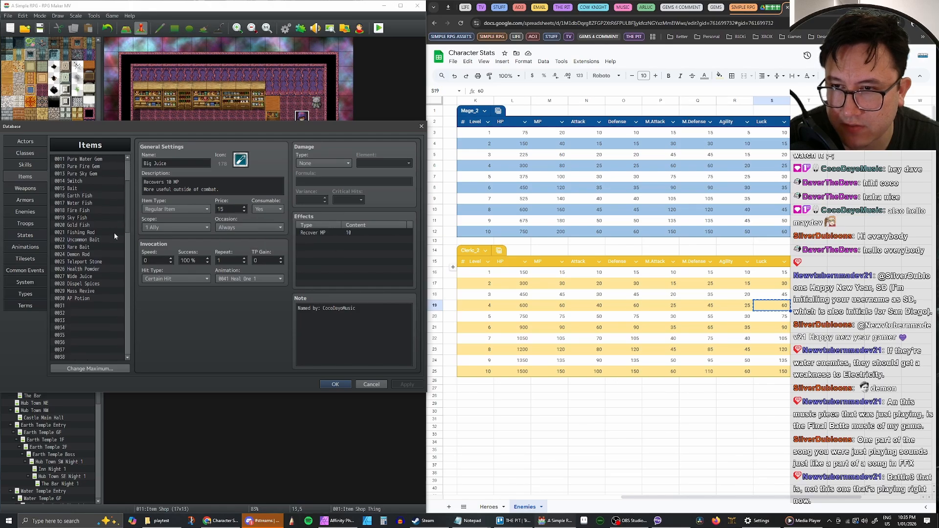
pyautogui.click(90, 276)
pyautogui.doubleClick(232, 209)
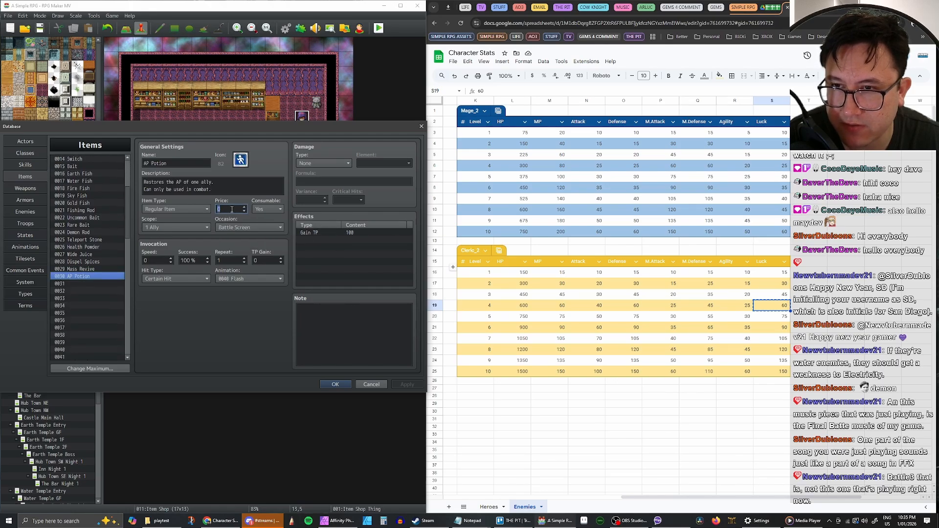
pyautogui.write('15')
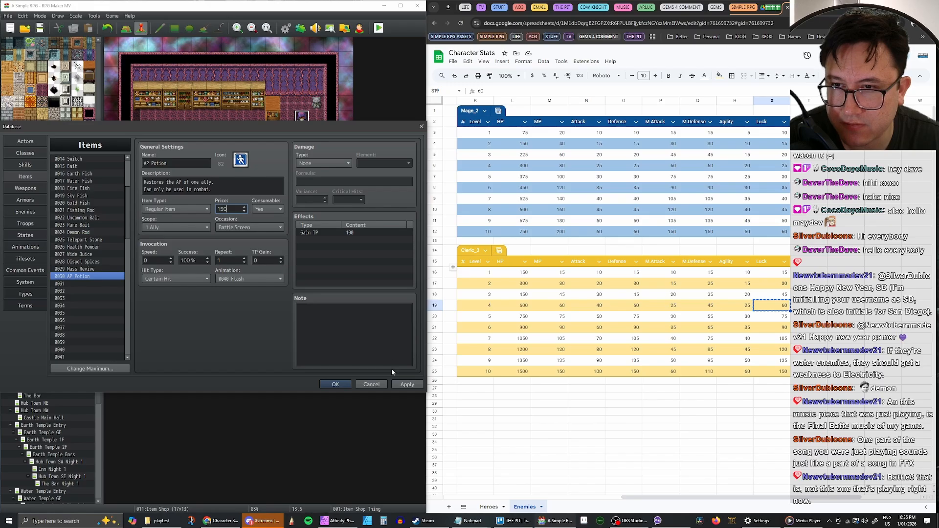
pyautogui.click(407, 385)
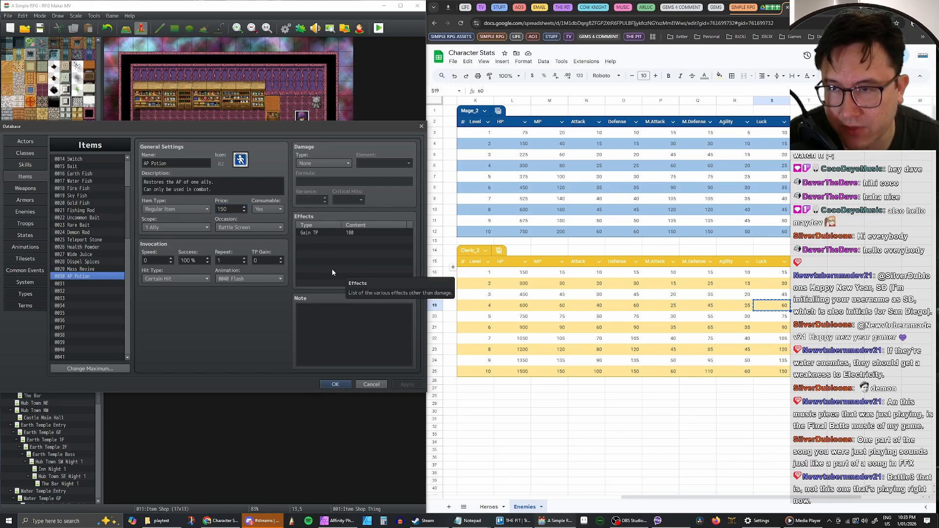
# Compare the AP Potion with Mass Revive, and set the AP Potion's price to 100 and apply it.
pyautogui.click(322, 234)
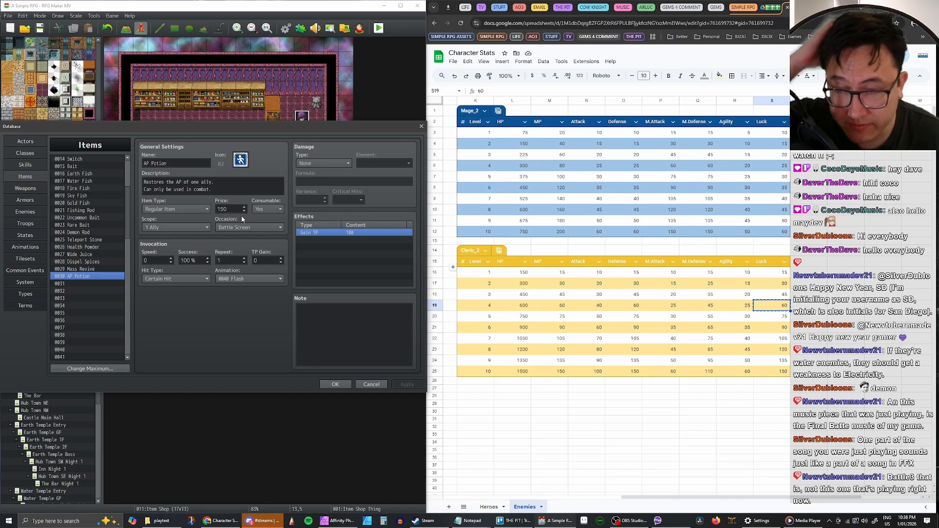
pyautogui.click(98, 269)
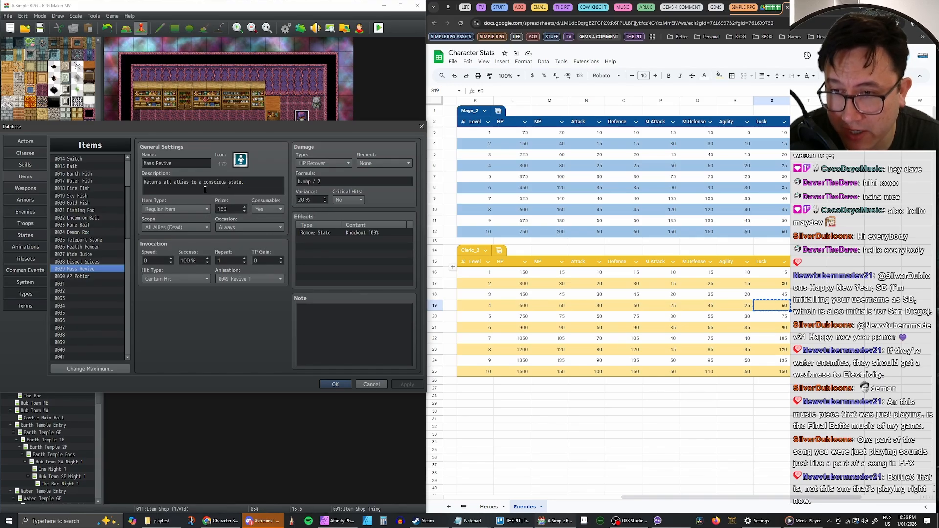
pyautogui.click(89, 277)
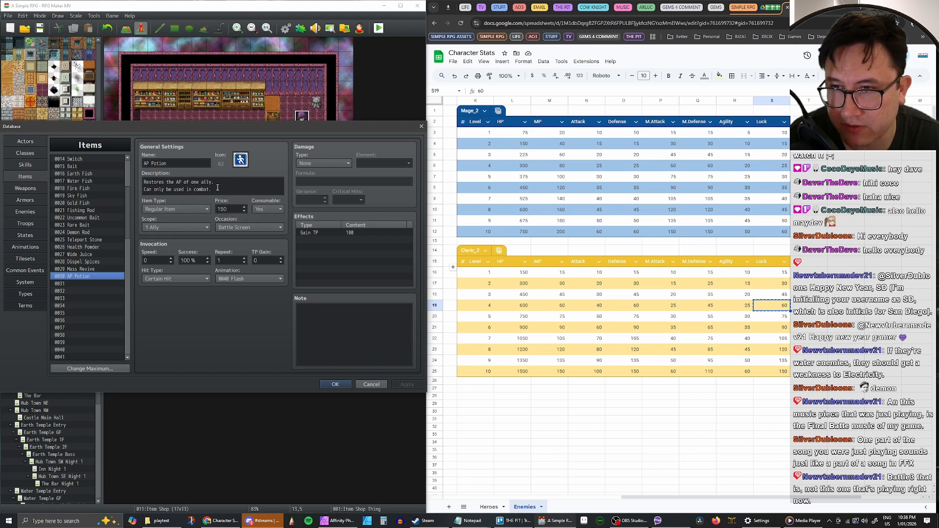
pyautogui.click(90, 268)
pyautogui.click(88, 277)
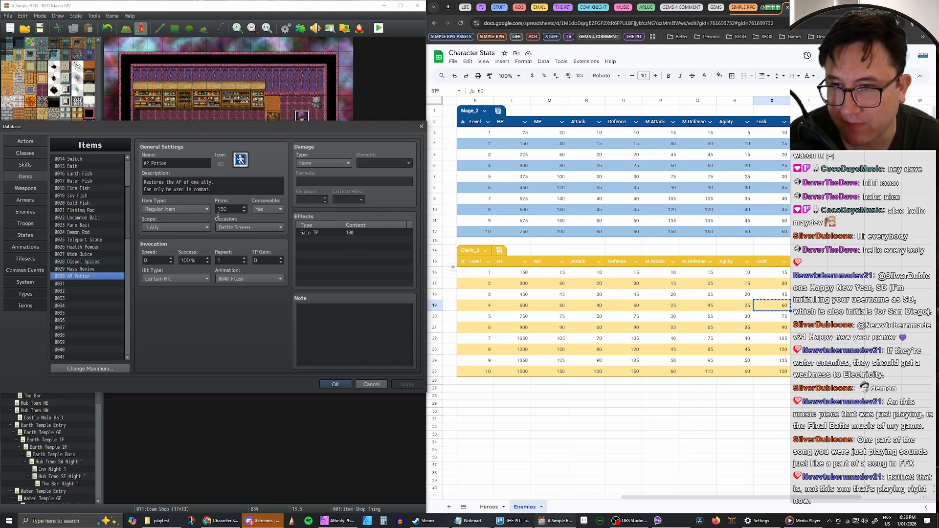
pyautogui.doubleClick(234, 210)
pyautogui.write('100')
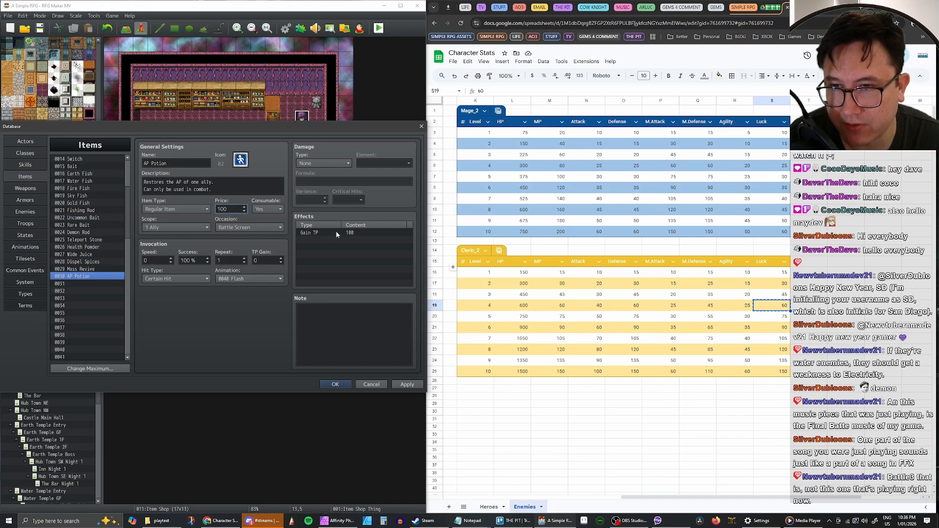
pyautogui.click(407, 385)
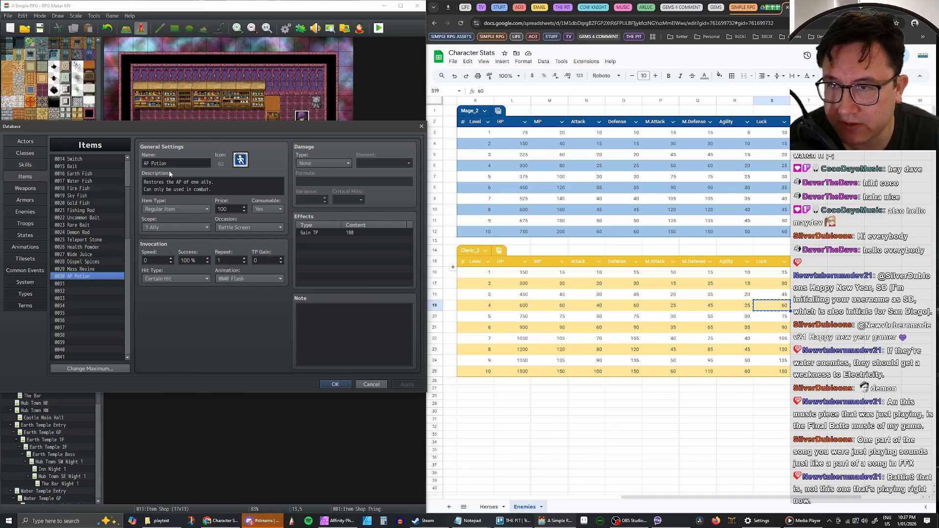
pyautogui.click(89, 277)
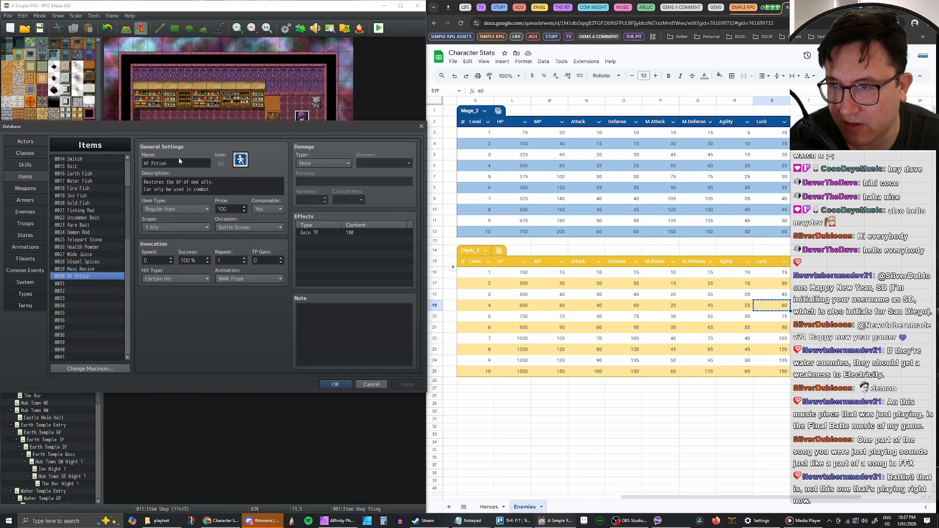
# Paste a copy of the AP Potion into empty item slot 0031 and rename it "AP Powder".
pyautogui.click(82, 285)
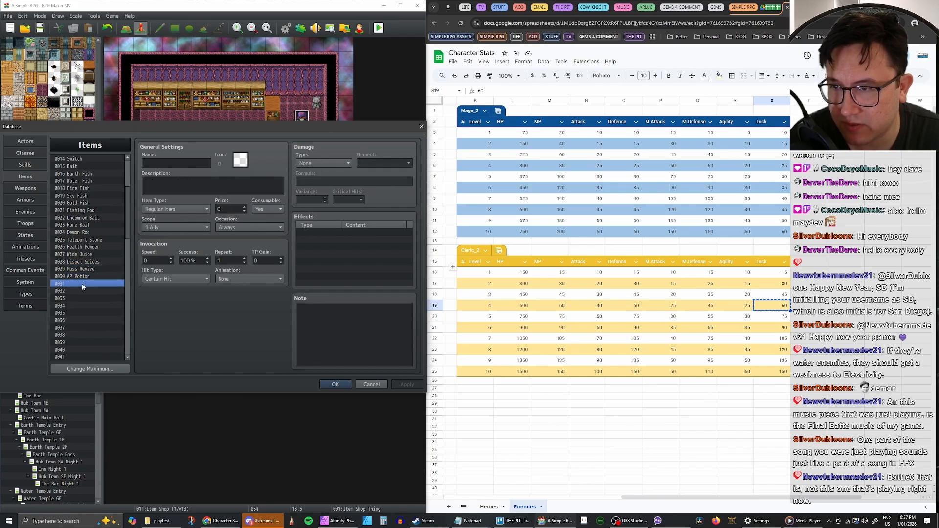
pyautogui.hotkey('ctrl', 'v')
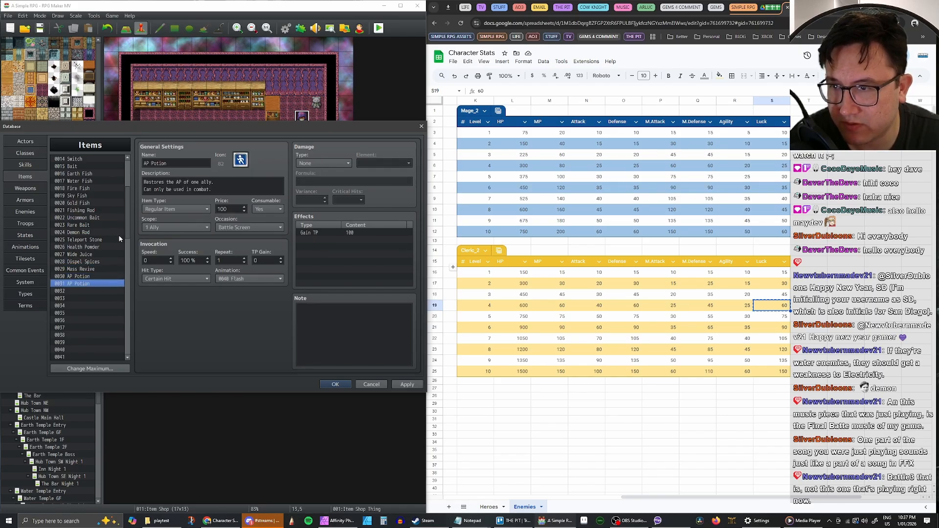
pyautogui.tripleClick(156, 164)
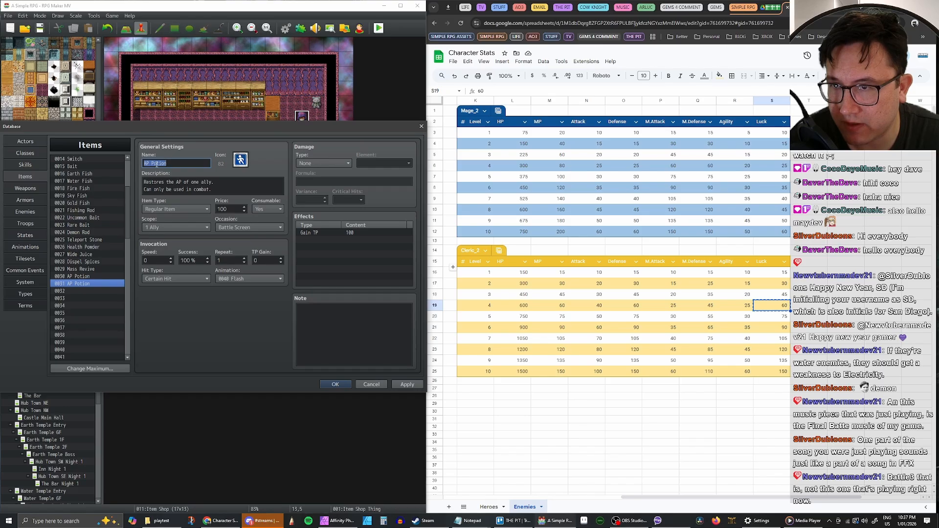
pyautogui.moveTo(157, 164); pyautogui.dragTo(183, 163)
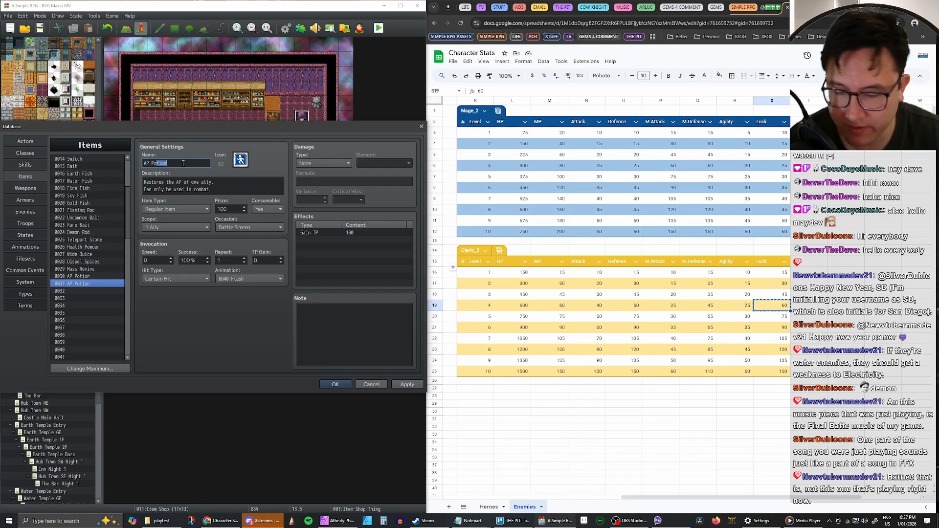
pyautogui.write('wder')
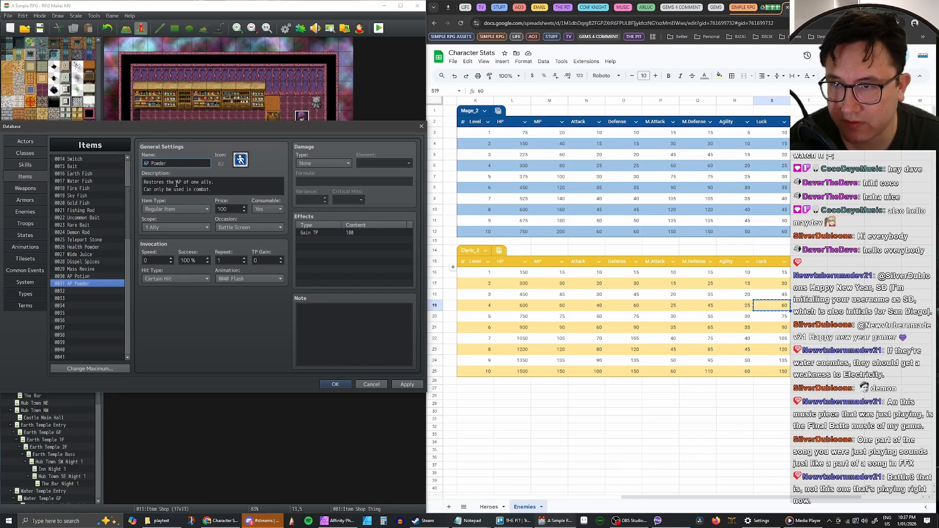
# Change the first line of the AP Powder's description to "Restores the AP of the party.".
pyautogui.click(196, 181)
pyautogui.moveTo(191, 182); pyautogui.dragTo(212, 182)
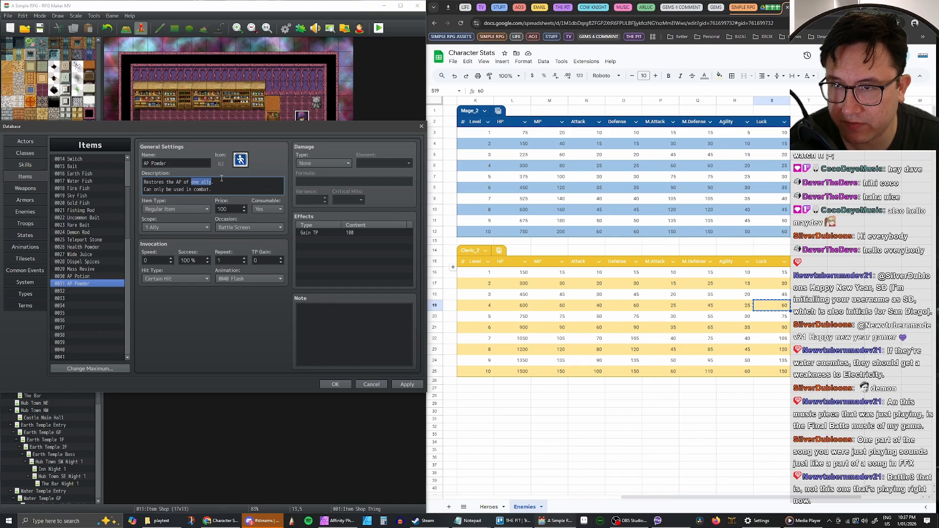
pyautogui.write('the part')
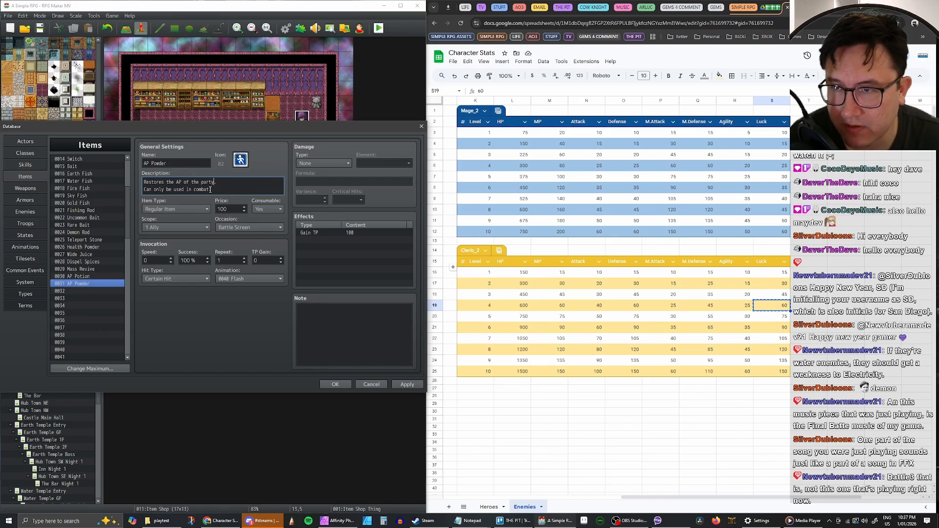
# Set the AP Powder's scope to All Allies and its price to 300, and apply the changes.
pyautogui.click(196, 227)
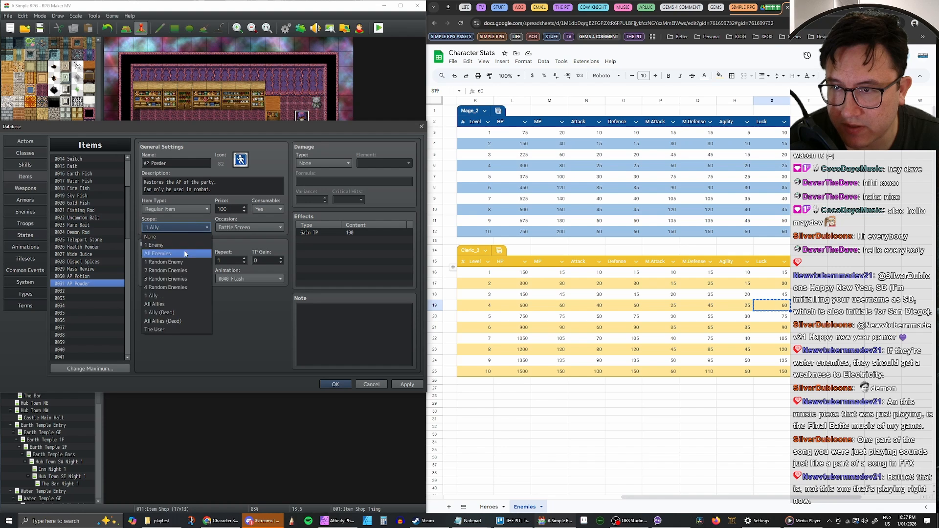
pyautogui.click(171, 304)
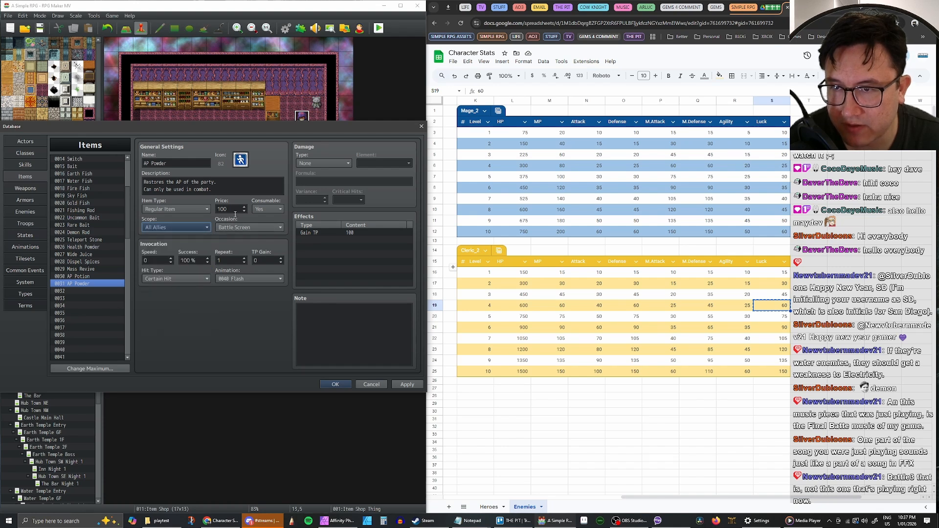
pyautogui.click(408, 385)
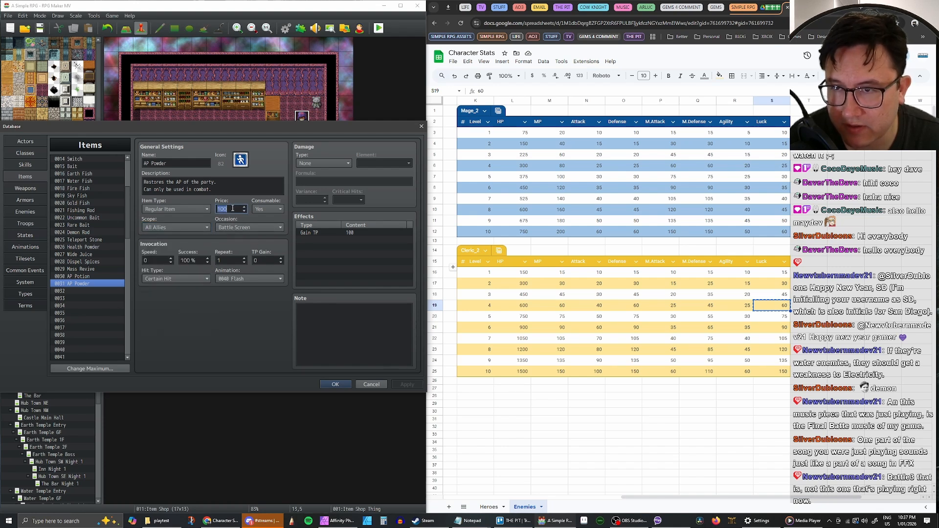
pyautogui.write('300')
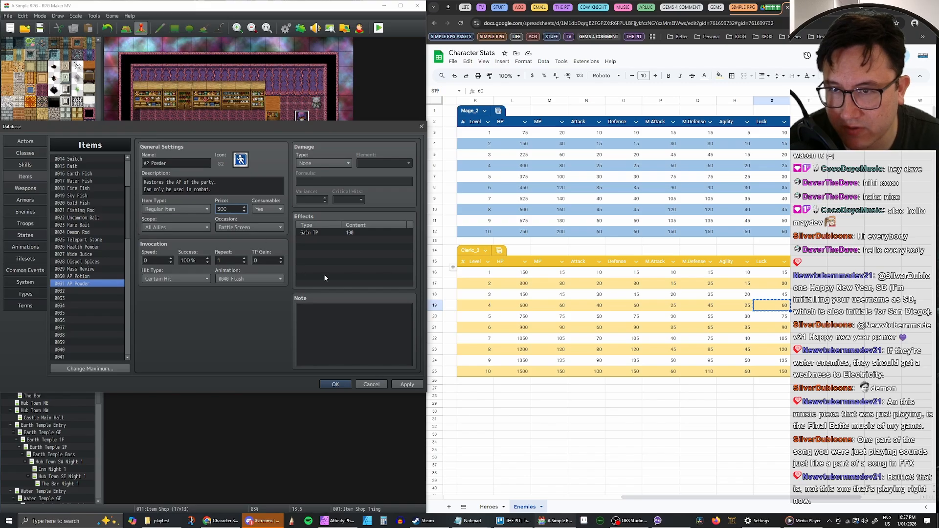
pyautogui.click(407, 384)
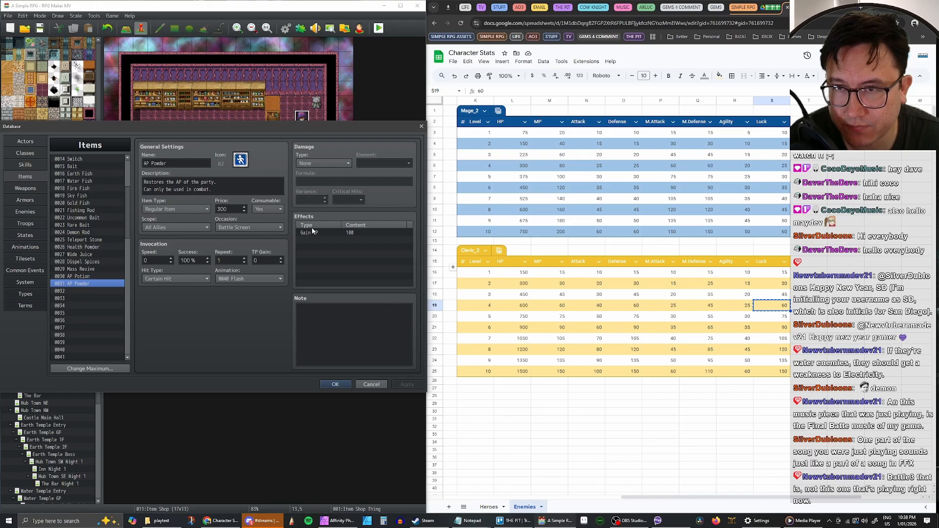
# Compare the settings of the AP Potion and the AP Powder.
pyautogui.click(86, 276)
pyautogui.click(88, 285)
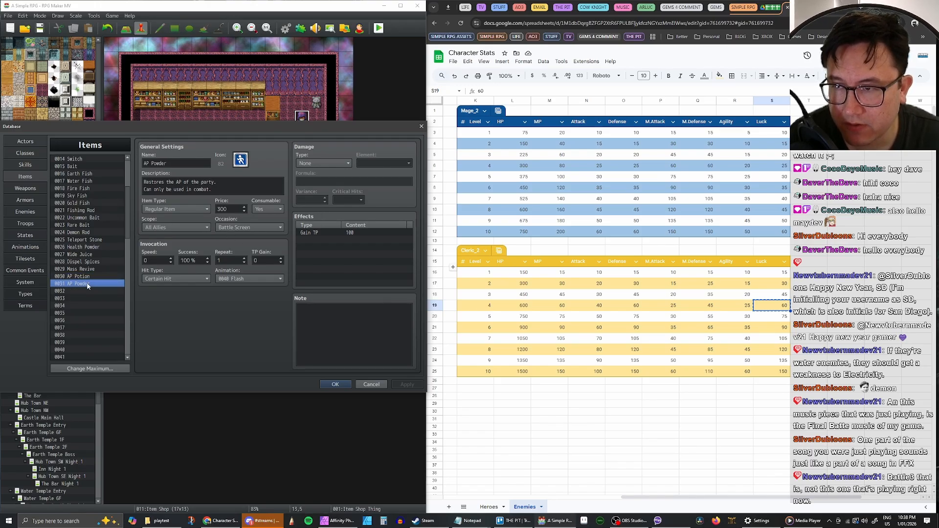
pyautogui.click(88, 277)
pyautogui.click(88, 284)
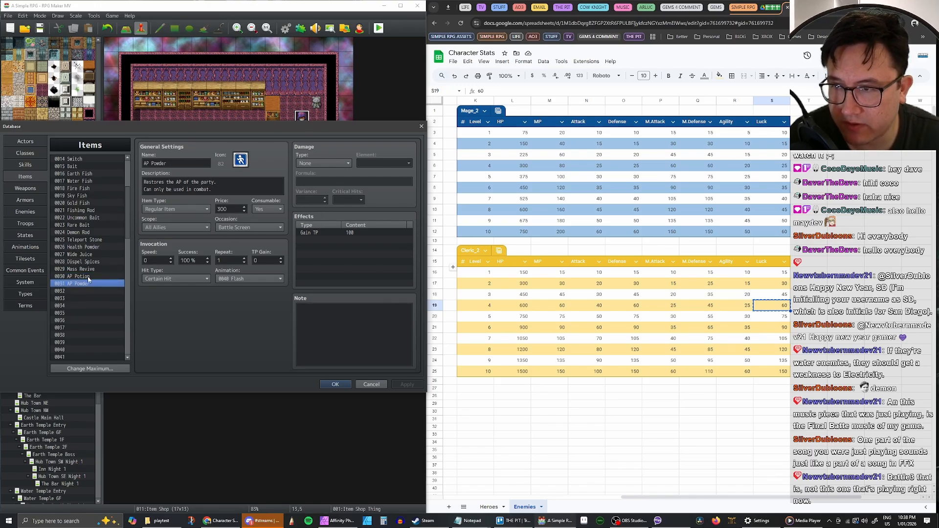
pyautogui.click(87, 277)
pyautogui.click(88, 284)
pyautogui.click(88, 277)
pyautogui.click(85, 292)
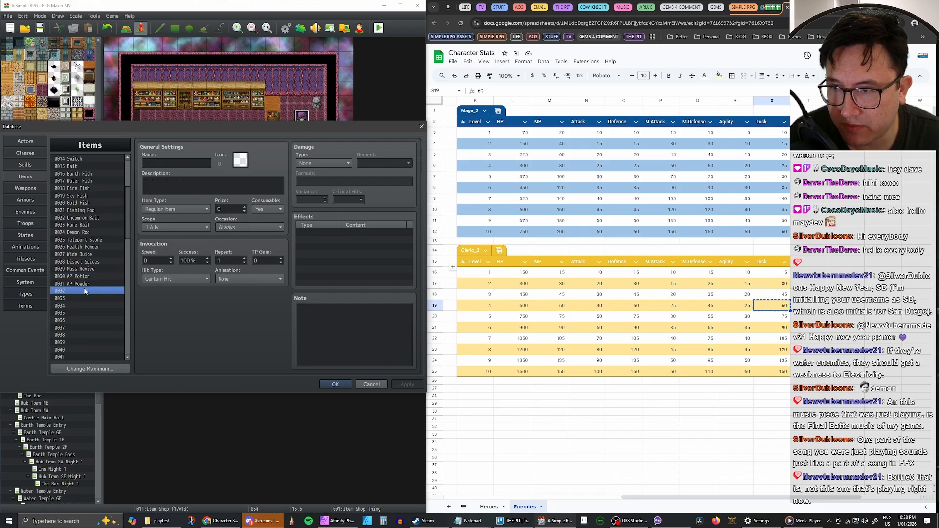
pyautogui.click(86, 277)
# Name empty item slot 0032 "Strength Up" and give it the red ATK-up icon.
pyautogui.click(85, 291)
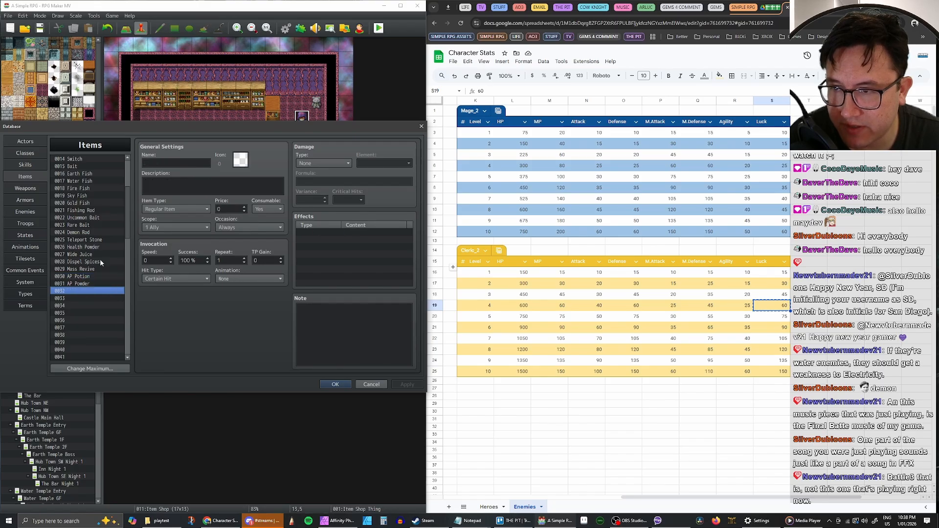
pyautogui.click(162, 166)
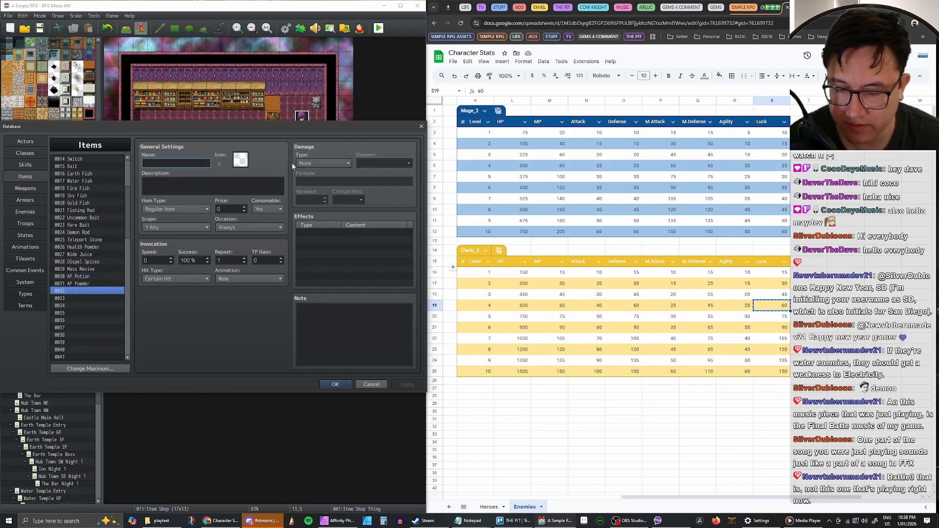
pyautogui.write('Strent')
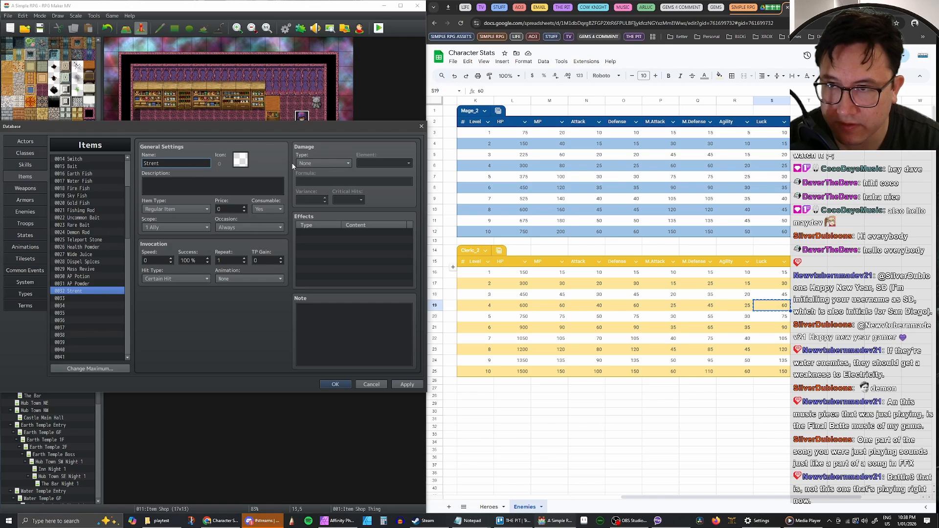
pyautogui.press('BackSpace')
pyautogui.press('BackSpace')
pyautogui.write('gth')
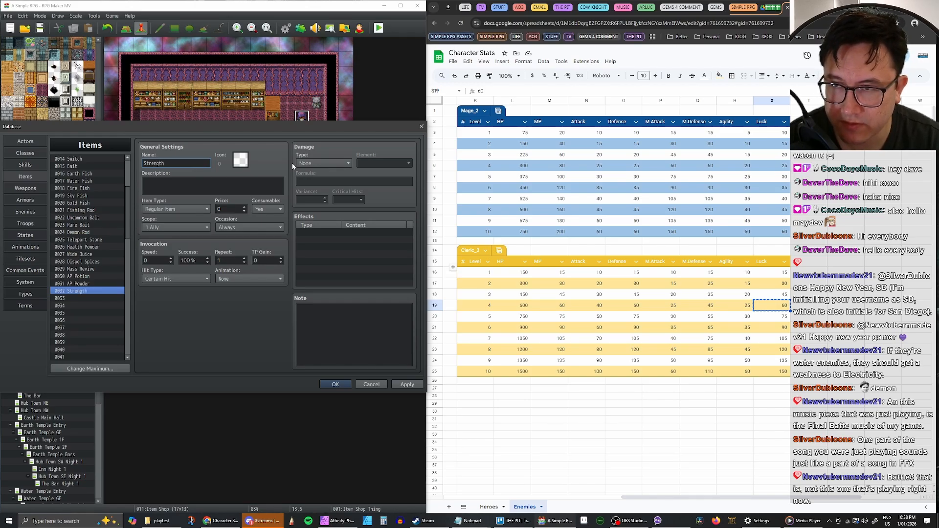
pyautogui.write(' Up')
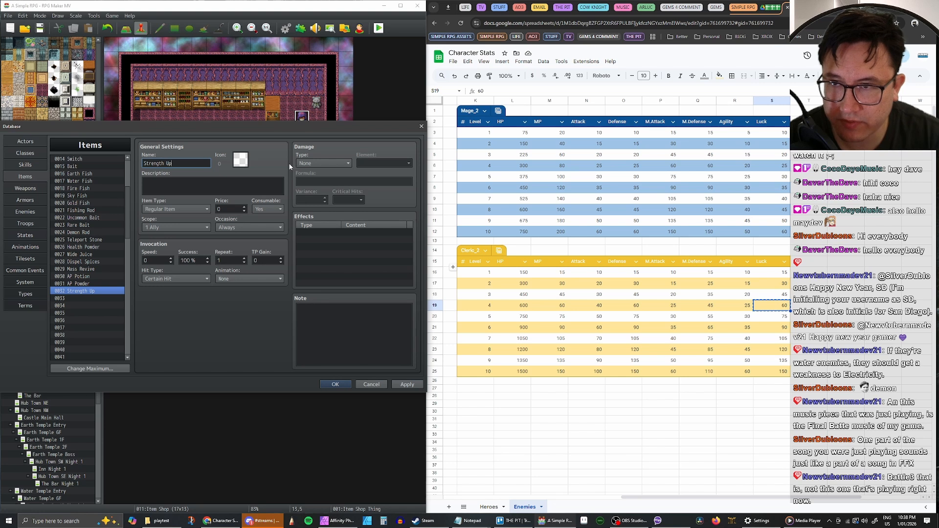
pyautogui.click(243, 164)
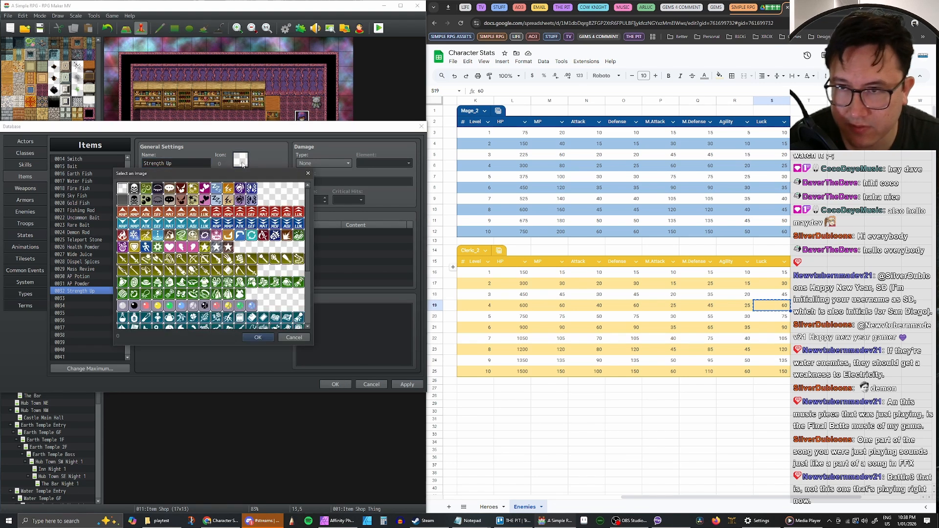
pyautogui.doubleClick(146, 211)
# Describe Strength Up as "Boosts your Strength for 5 turns." and set its occasion to Battle Screen.
pyautogui.click(204, 184)
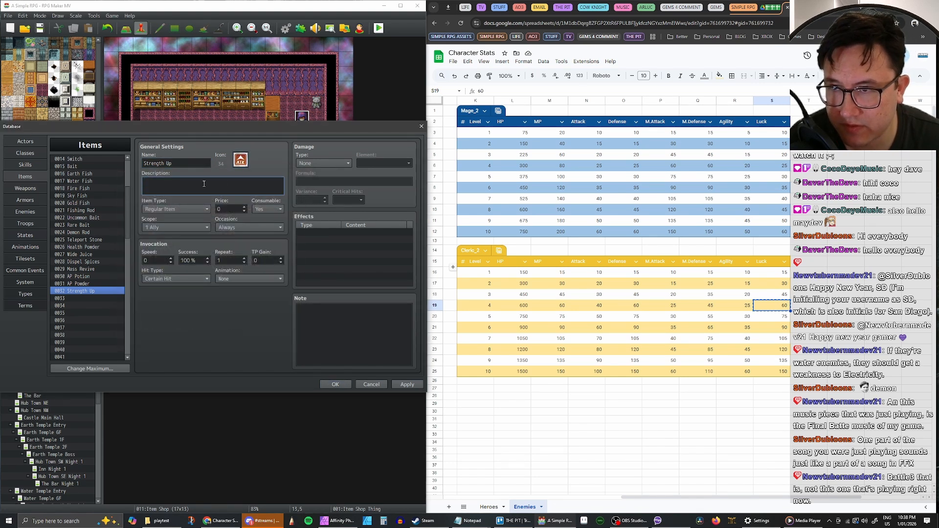
pyautogui.write('Boosts')
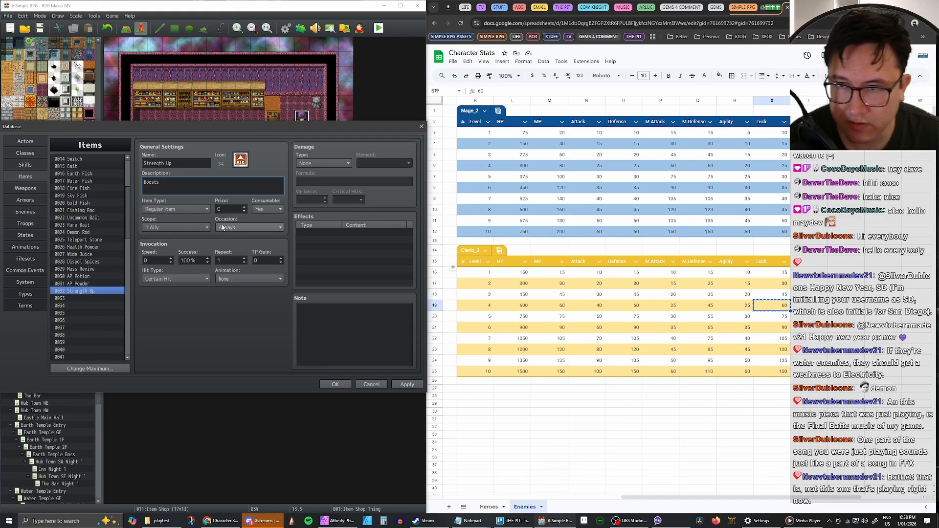
pyautogui.click(249, 227)
pyautogui.click(240, 239)
pyautogui.doubleClick(189, 185)
pyautogui.click(193, 184)
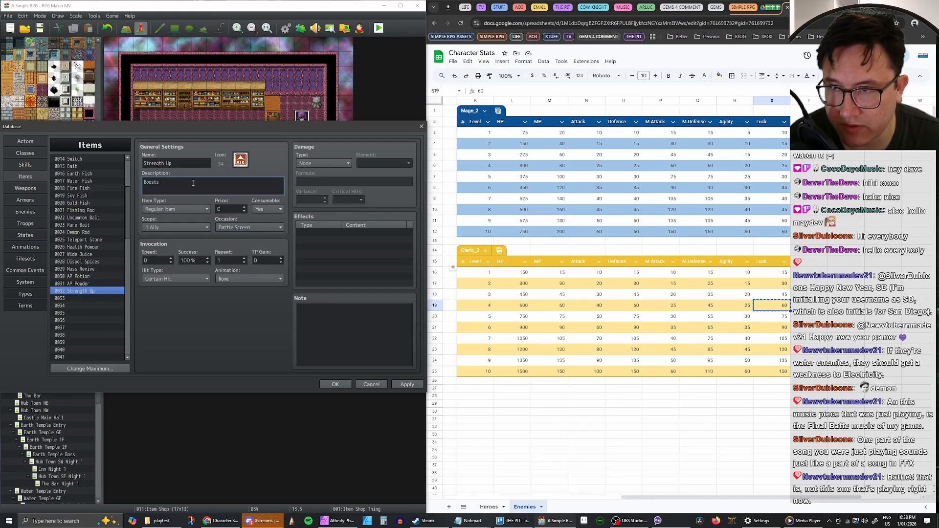
pyautogui.write('your ')
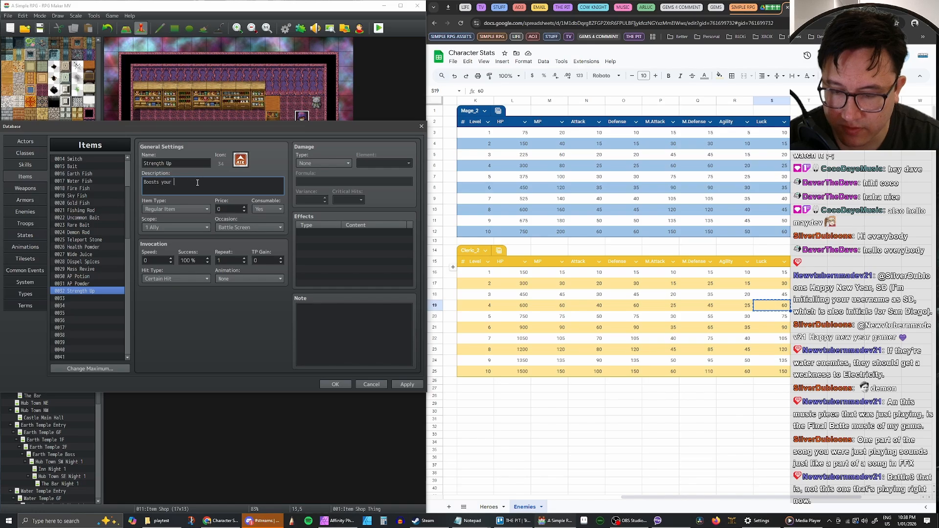
pyautogui.write('Strengt')
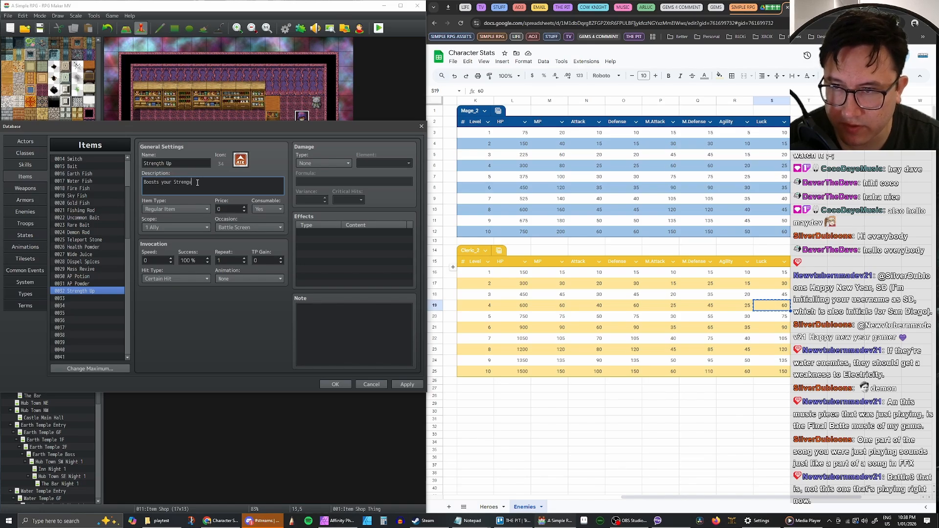
pyautogui.write('h for')
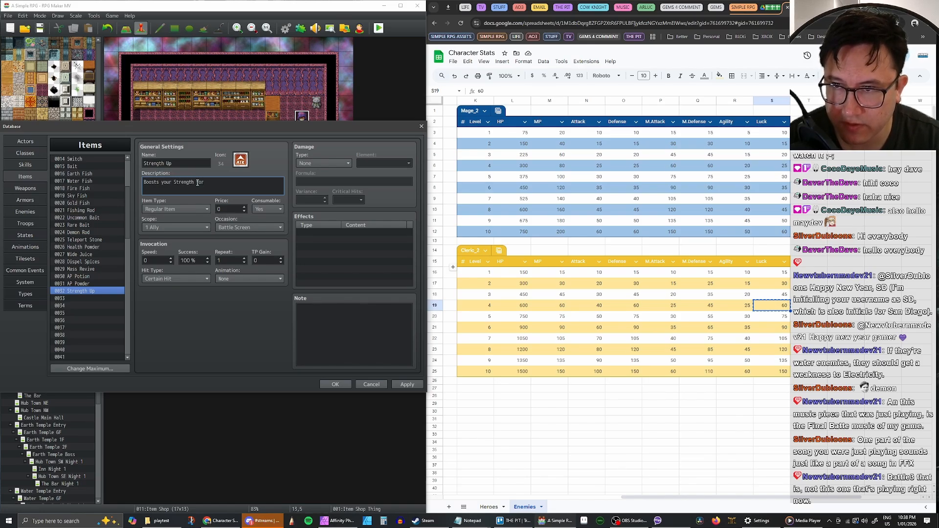
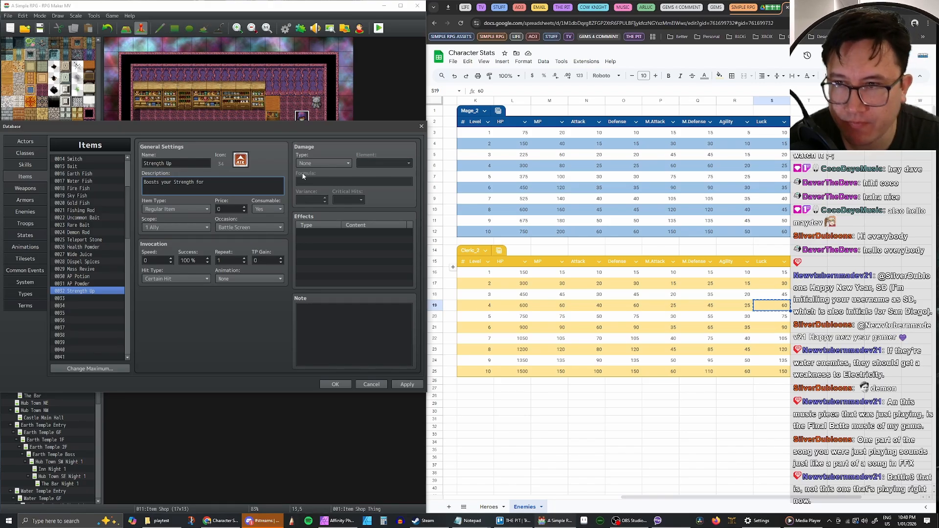
pyautogui.write('5 turns.')
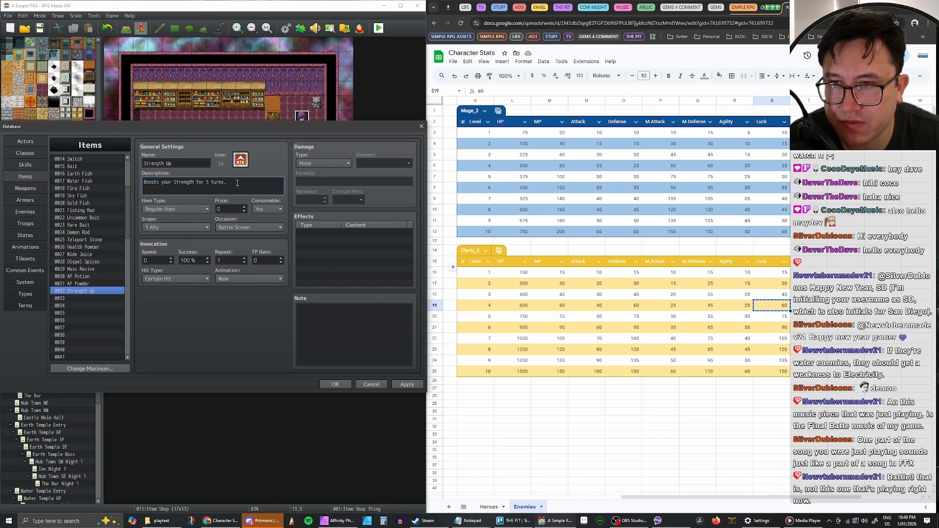
# Reword Strength Up's description to "Boosts the Strength of an ally for 5 turns." and set its price to 50.
pyautogui.doubleClick(170, 181)
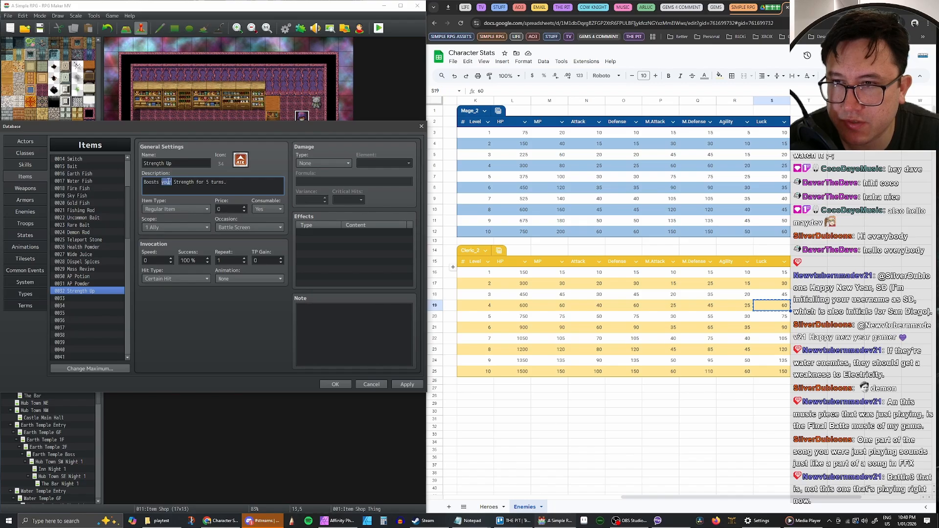
pyautogui.write('the')
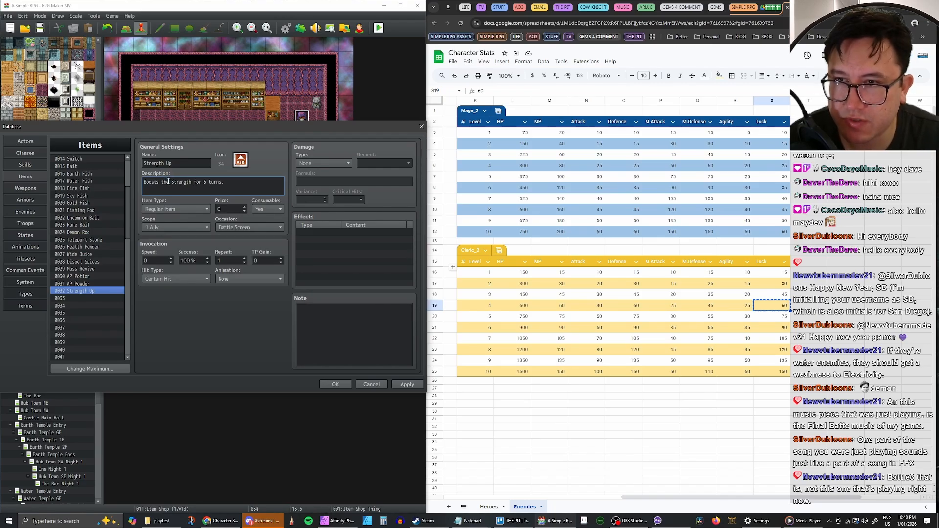
pyautogui.write('of arm ')
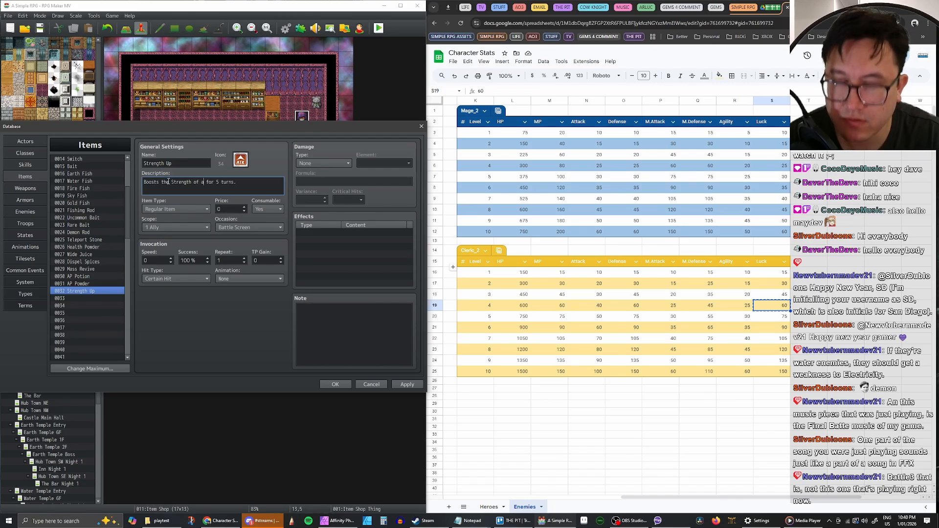
pyautogui.write(' ally')
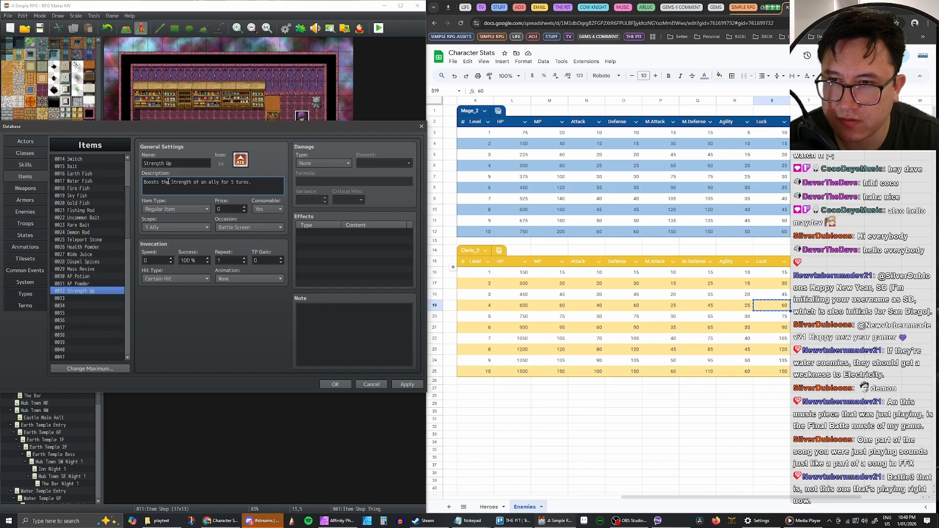
pyautogui.click(226, 209)
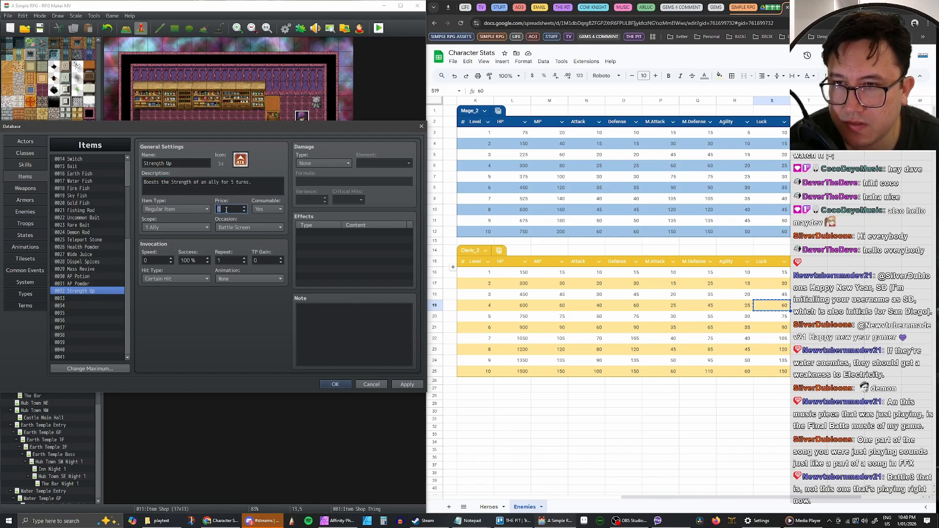
pyautogui.write('50')
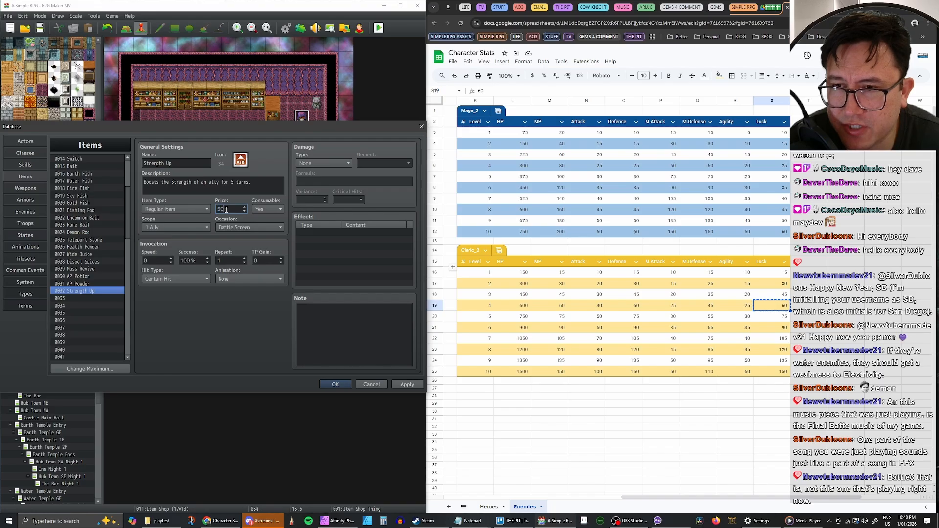
# Apply the Strength Up changes and check its scope options, keeping 1 Ally.
pyautogui.click(407, 384)
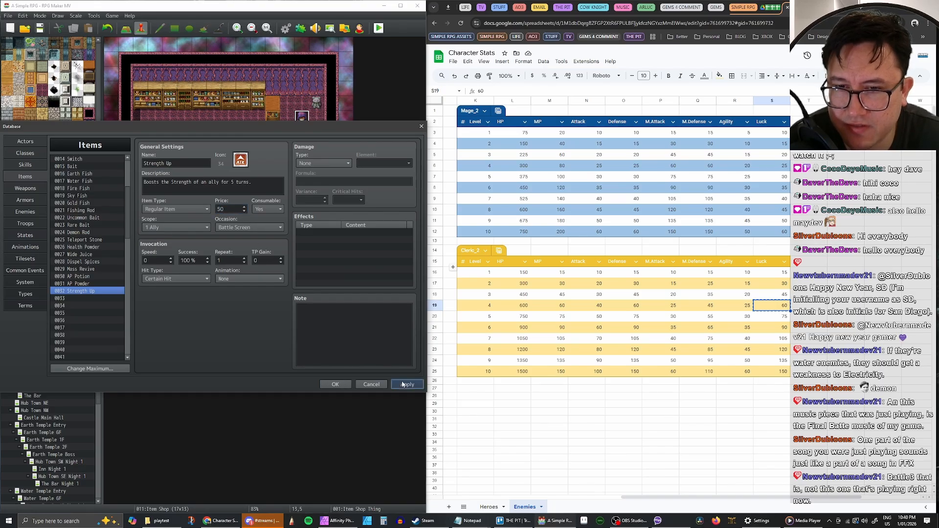
pyautogui.click(235, 211)
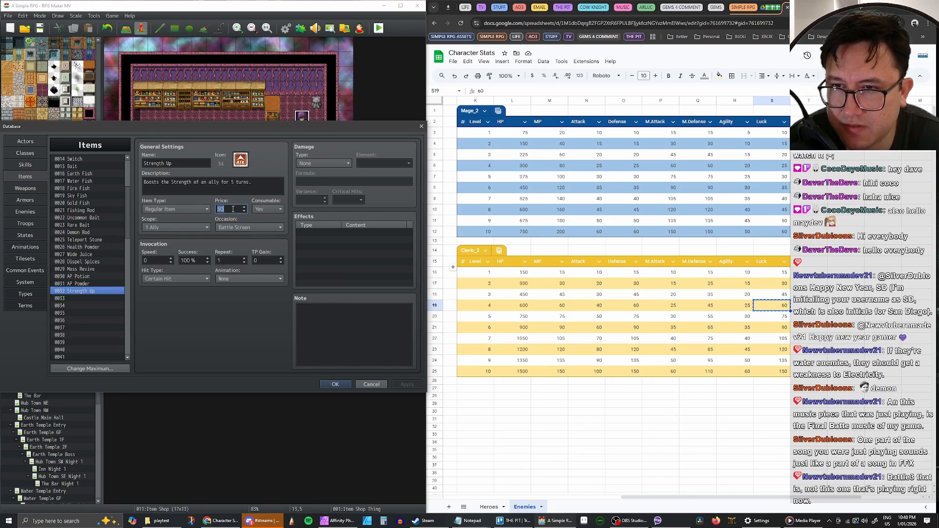
pyautogui.click(204, 227)
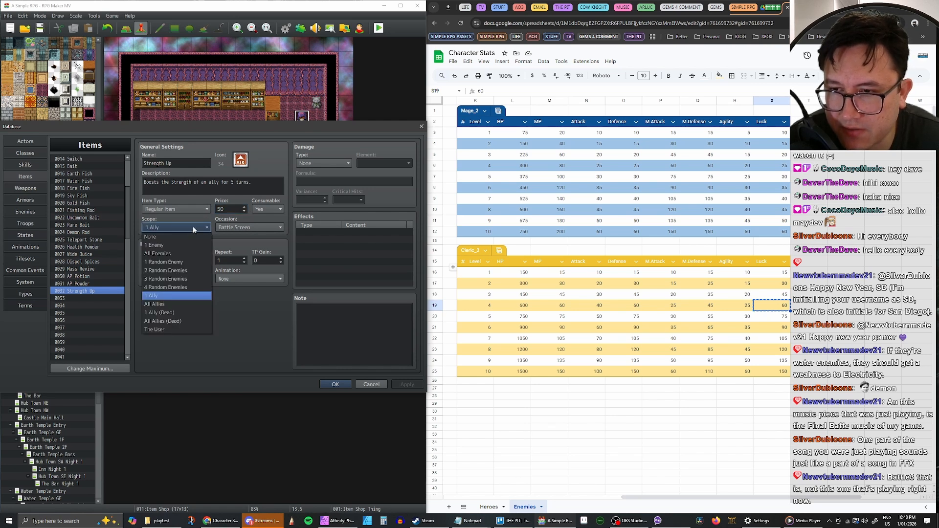
pyautogui.click(193, 228)
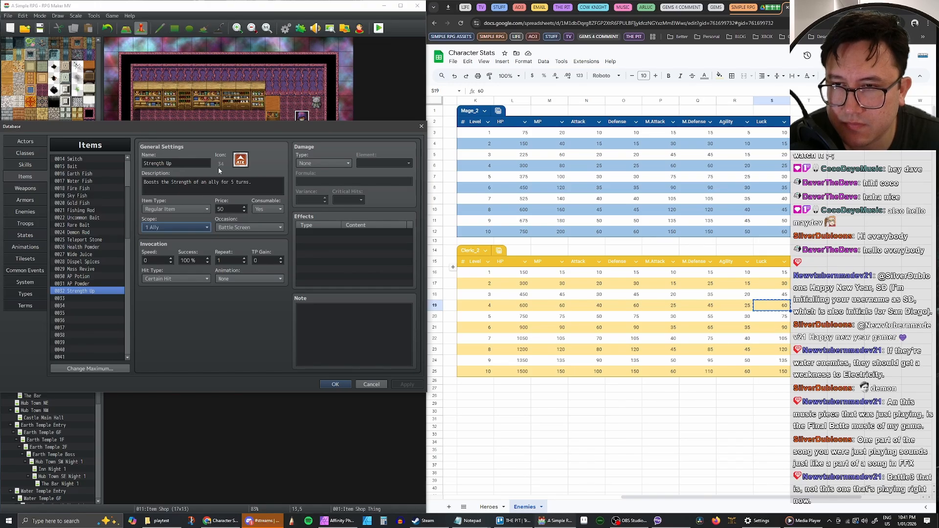
# Give Strength Up an Add Buff effect that raises Attack for 5 turns.
pyautogui.doubleClick(324, 235)
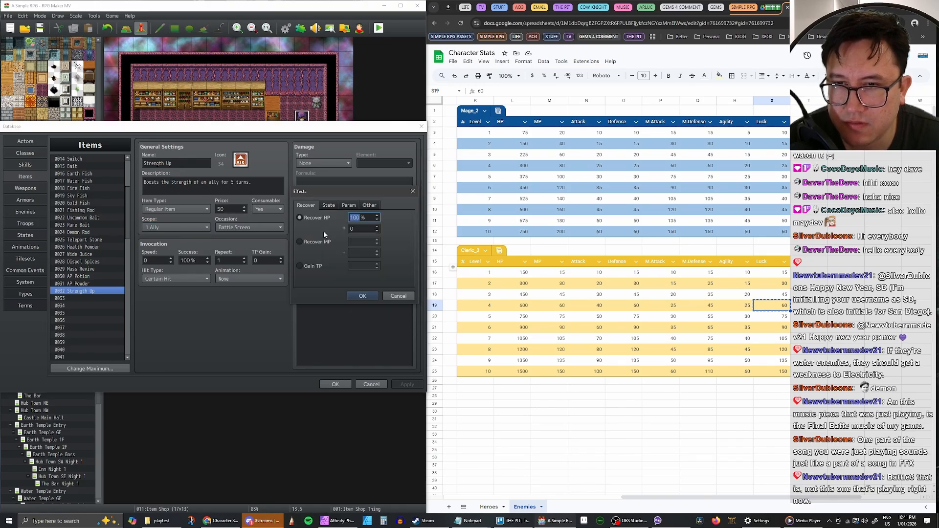
pyautogui.click(325, 206)
pyautogui.click(350, 206)
pyautogui.click(299, 218)
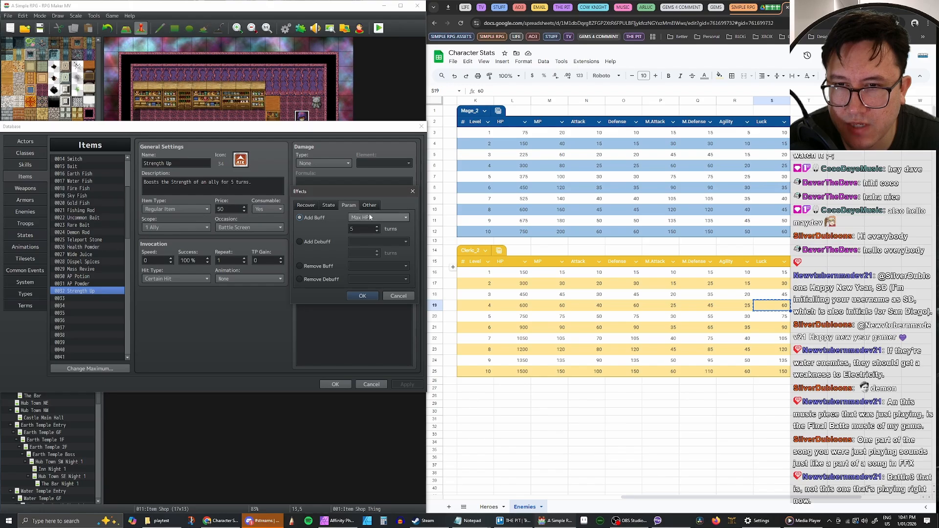
pyautogui.click(378, 218)
pyautogui.click(365, 243)
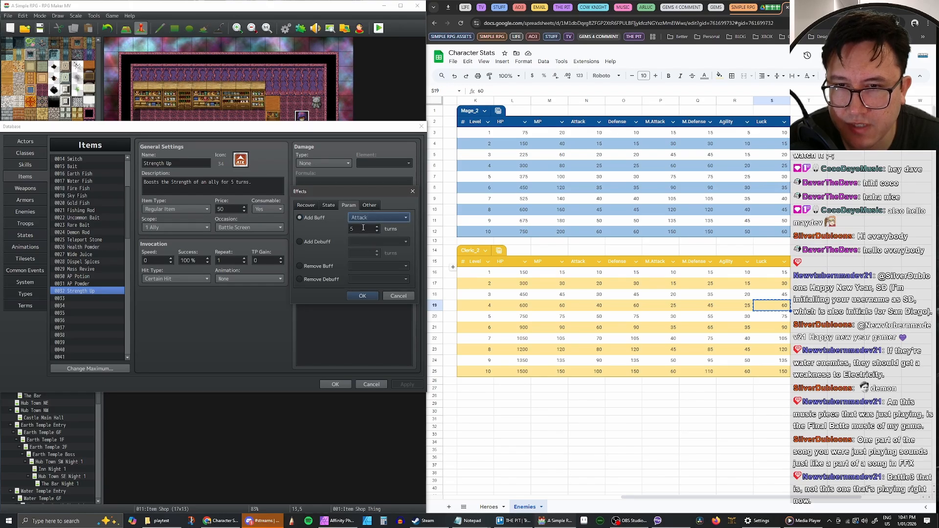
pyautogui.click(363, 296)
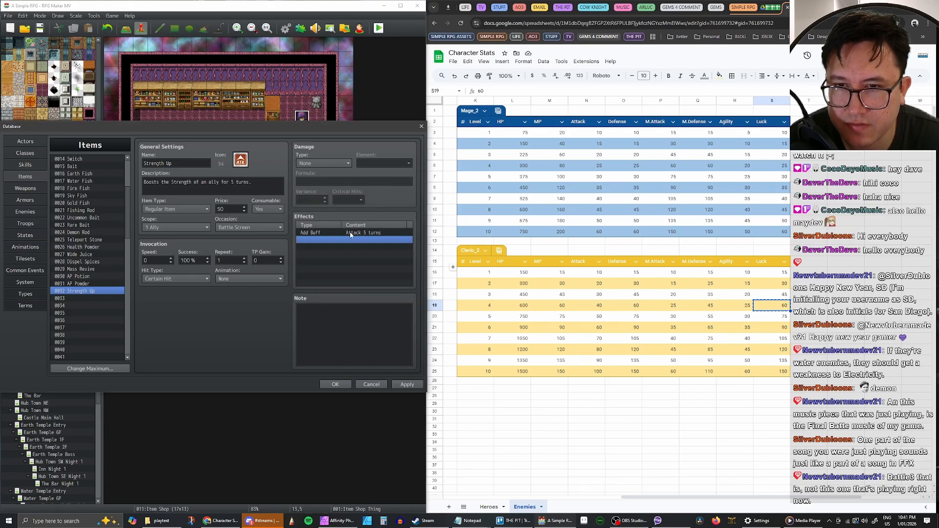
pyautogui.click(355, 234)
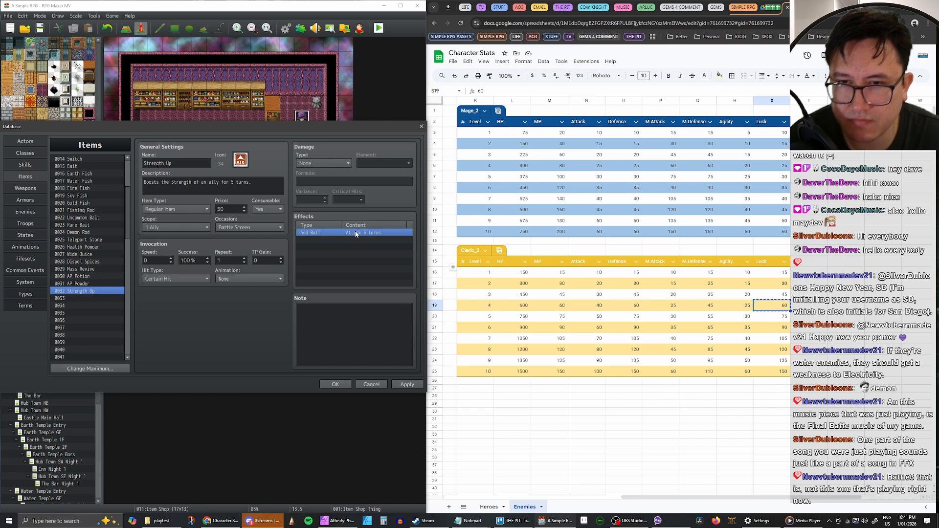
pyautogui.hotkey('ctrl', 'v')
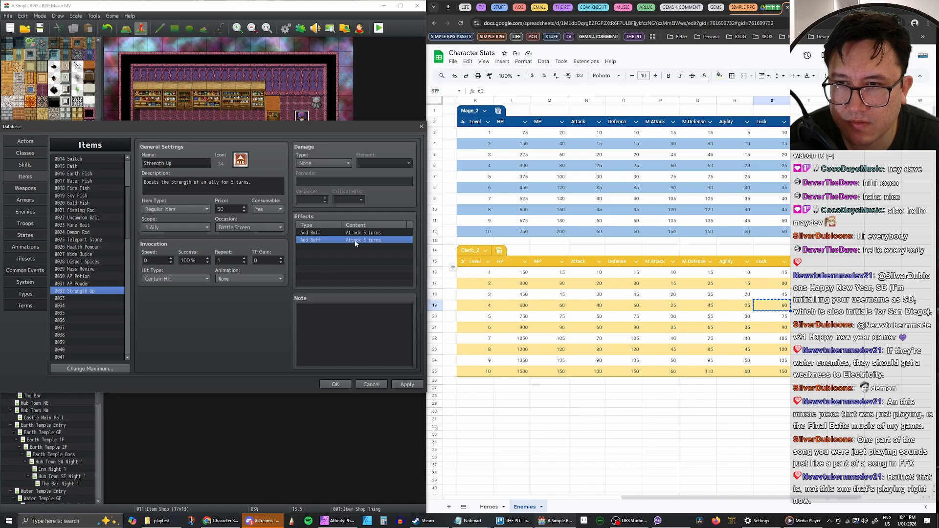
pyautogui.press('Delete')
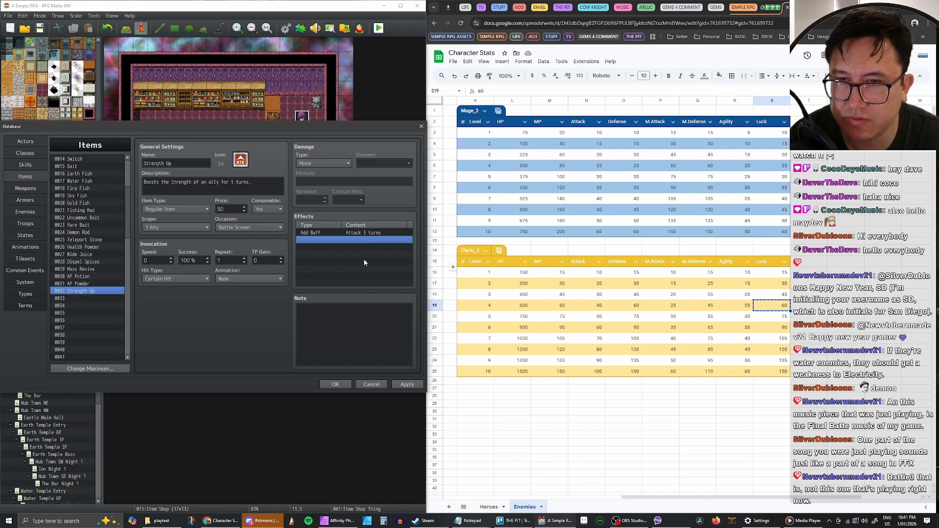
# Set Strength Up's animation to 0052 Powerup 2 and apply the item's changes.
pyautogui.click(408, 384)
pyautogui.click(337, 233)
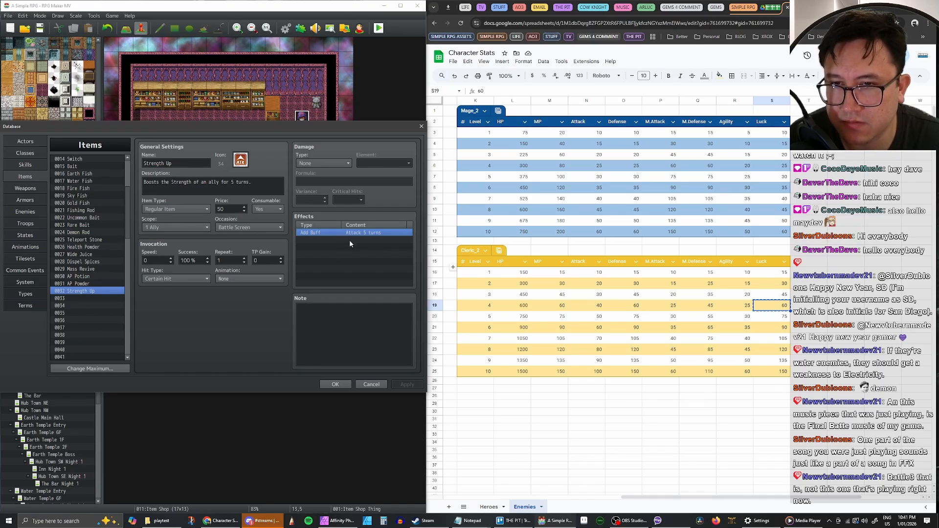
pyautogui.click(244, 278)
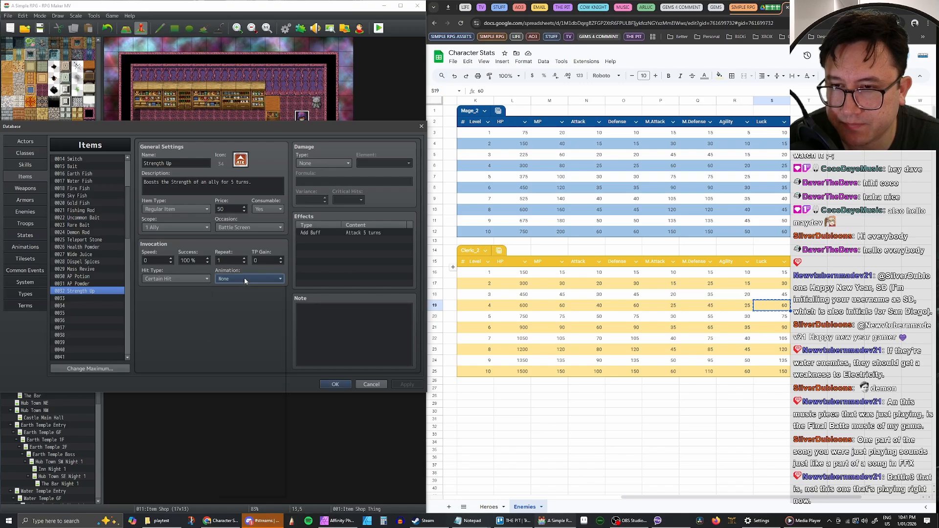
pyautogui.scroll(-3, 266, 326)
pyautogui.scroll(-6, 267, 326)
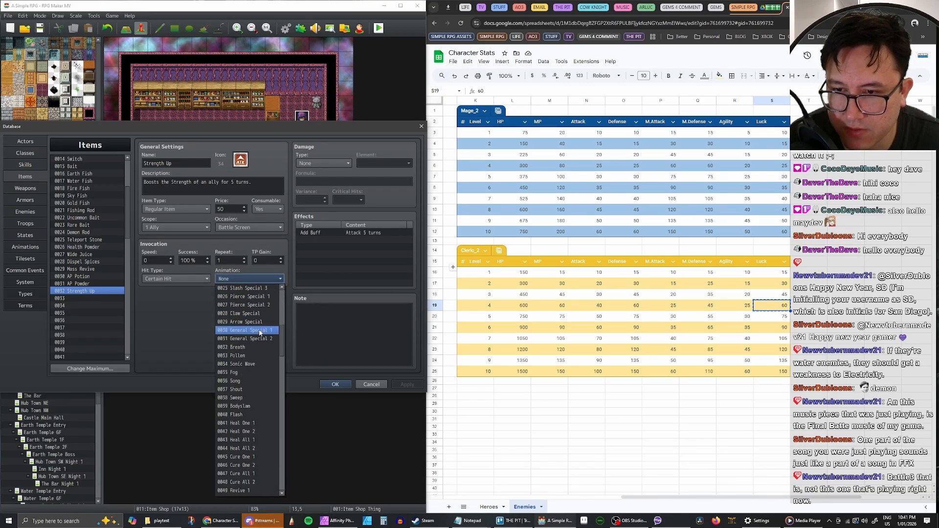
pyautogui.scroll(3, 261, 333)
pyautogui.scroll(-9, 258, 333)
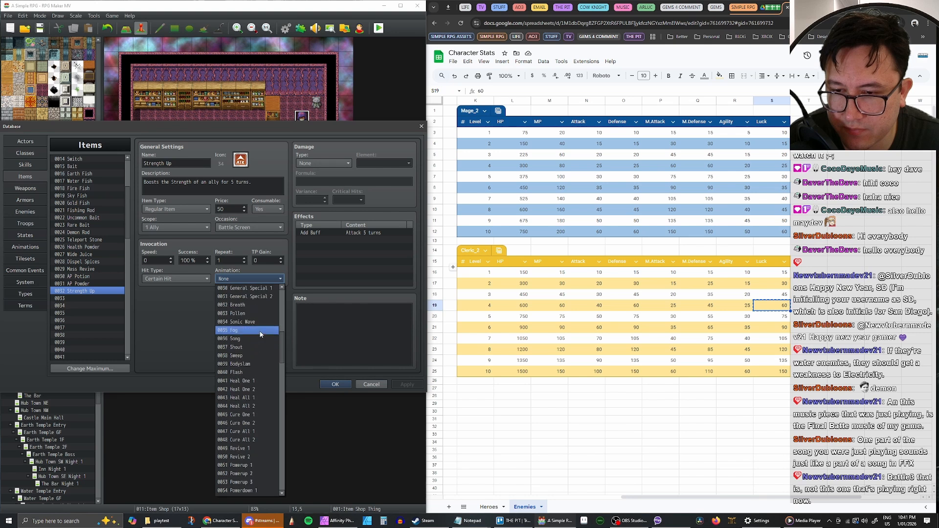
pyautogui.click(246, 404)
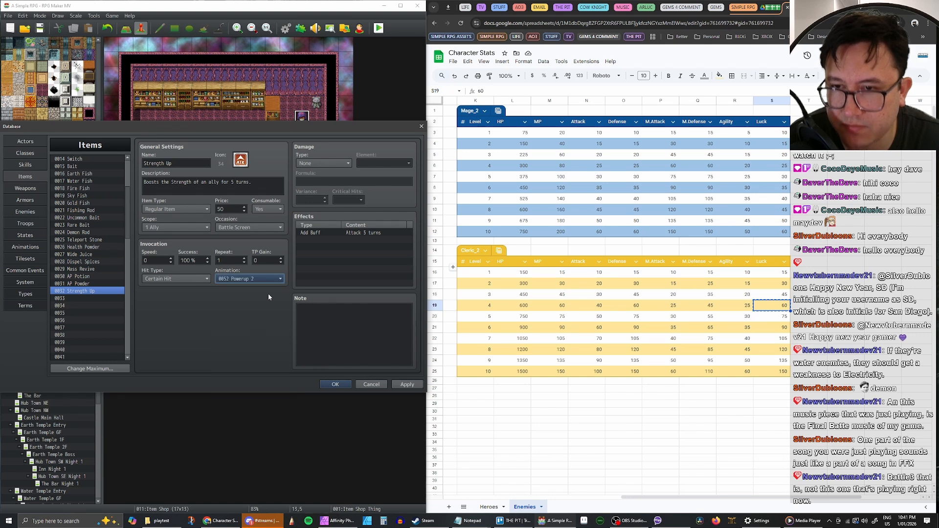
pyautogui.click(411, 384)
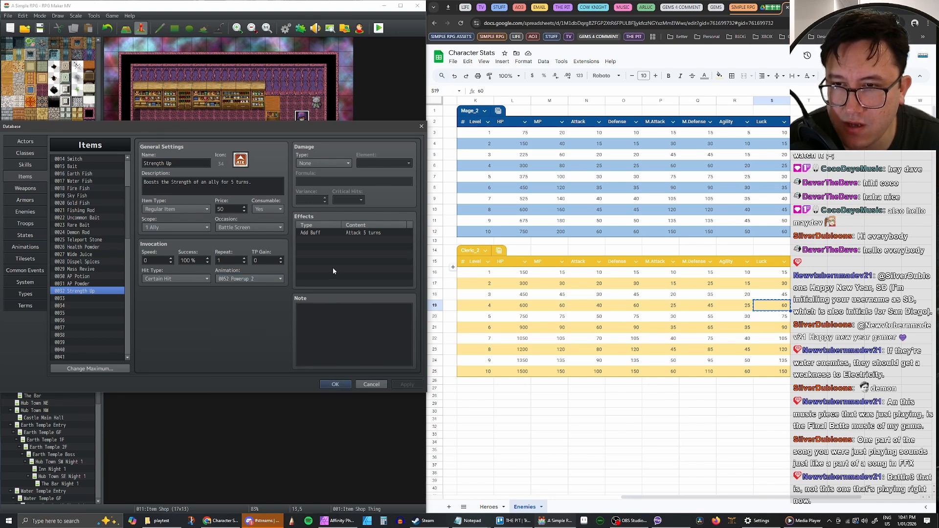
# Review Strength Up's buff effect and compare the item with the AP Potion and the AP Powder.
pyautogui.click(317, 266)
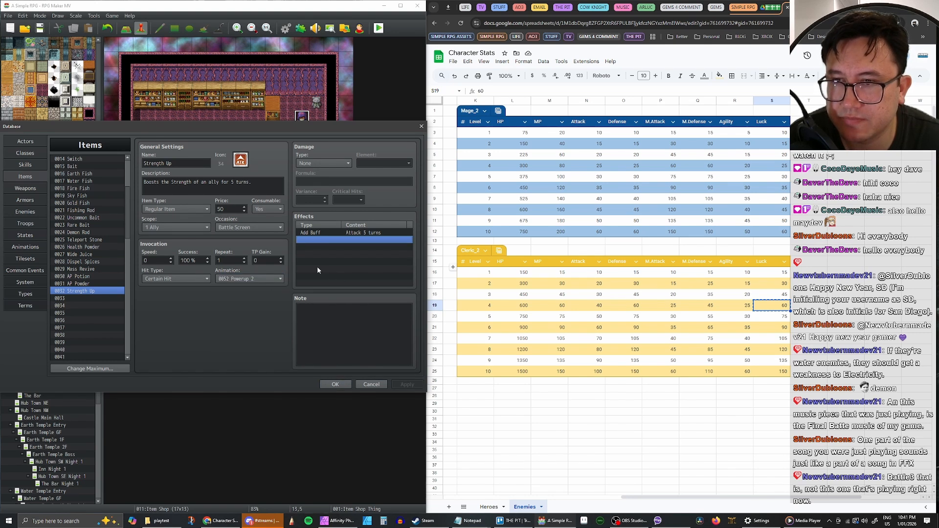
pyautogui.click(314, 234)
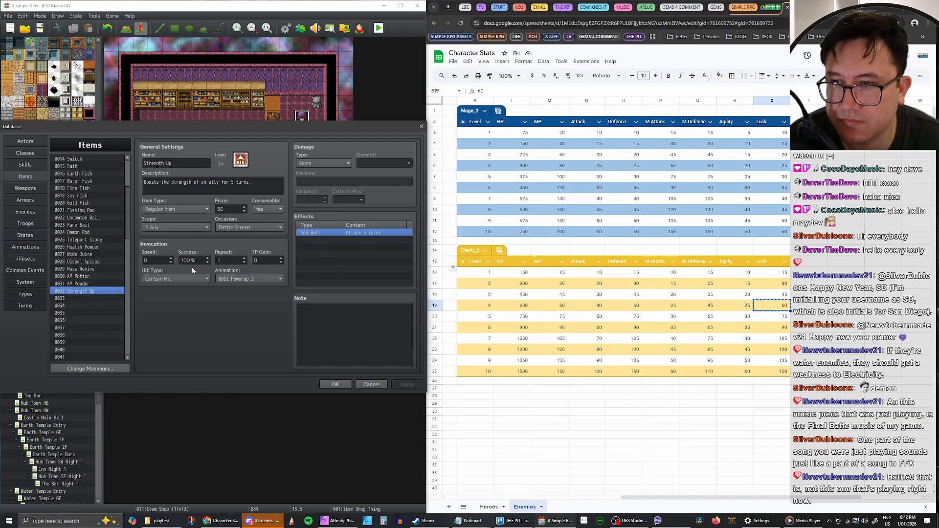
pyautogui.click(84, 277)
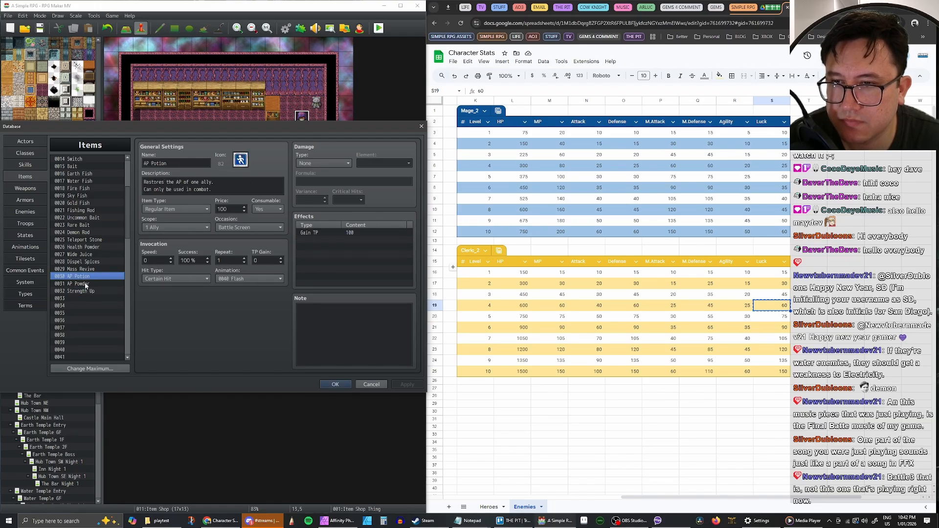
pyautogui.click(86, 285)
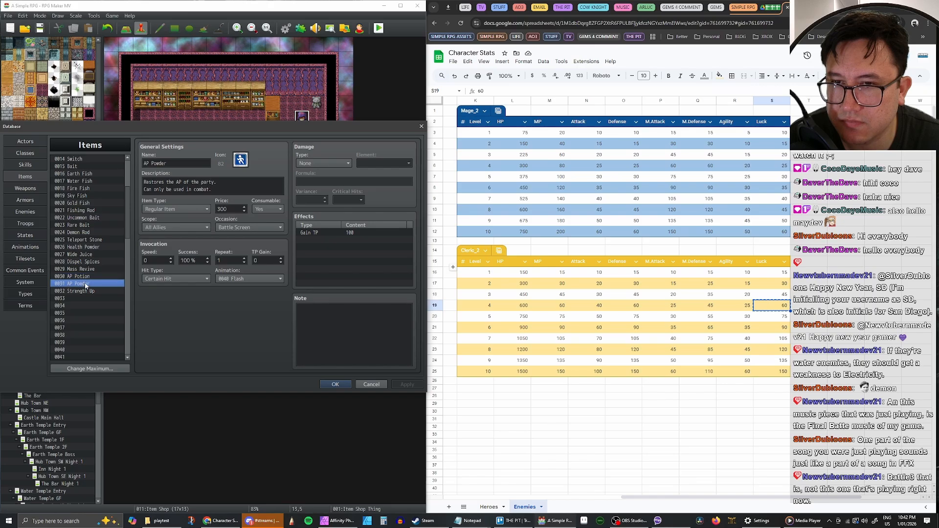
pyautogui.click(90, 277)
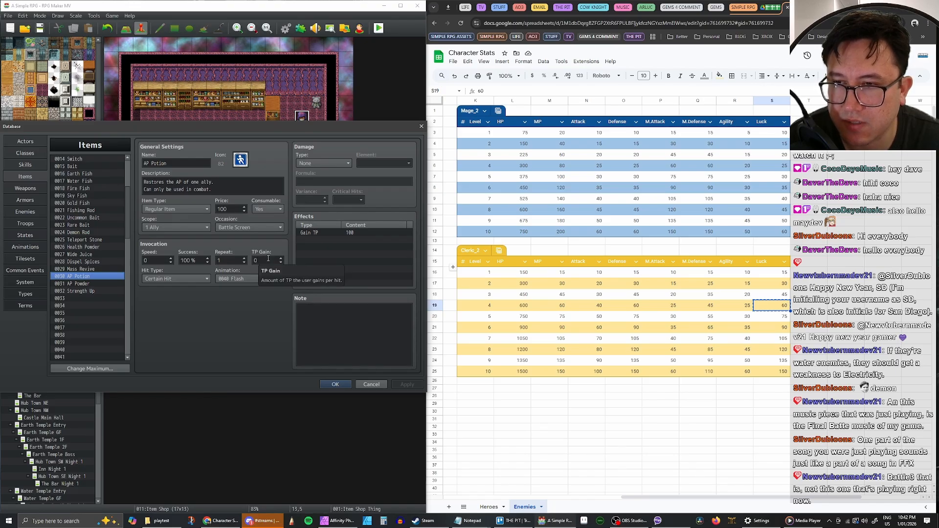
pyautogui.click(81, 285)
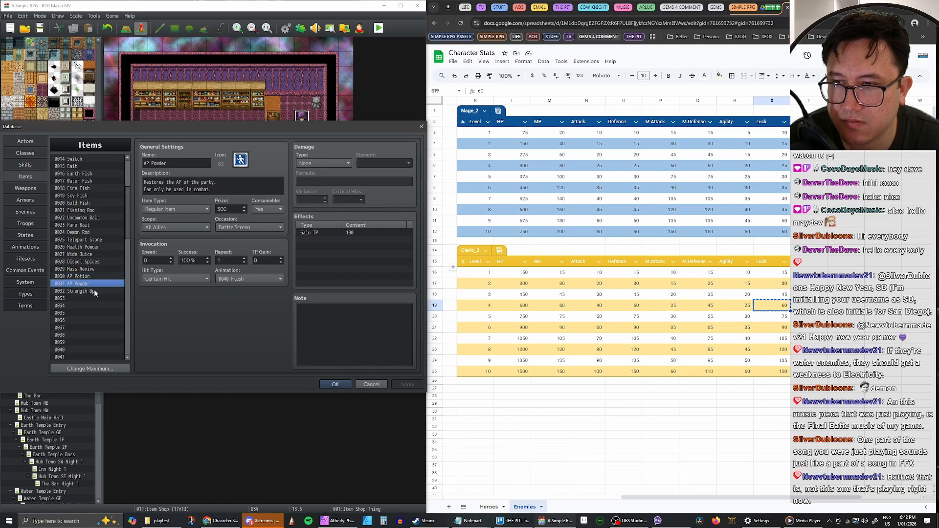
pyautogui.click(95, 291)
pyautogui.click(90, 285)
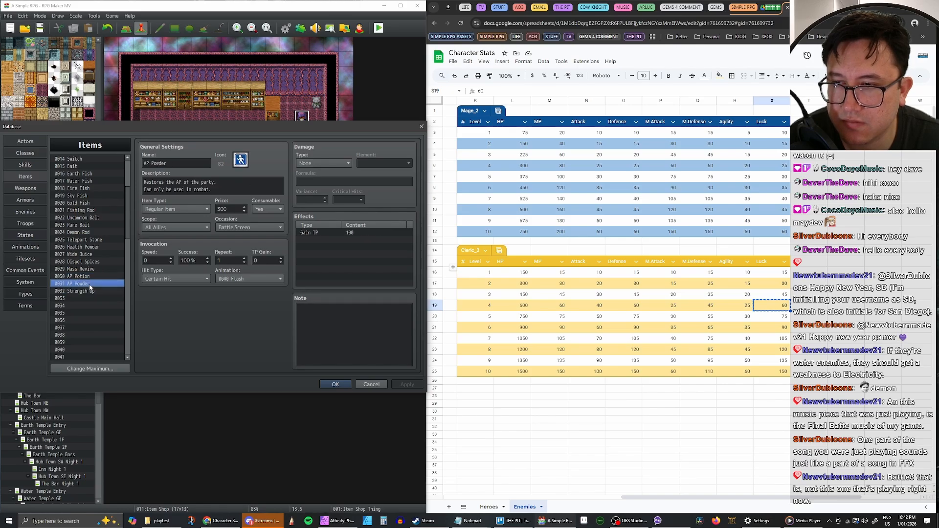
# Duplicate the Strength Up item into empty item slot 0033.
pyautogui.click(90, 291)
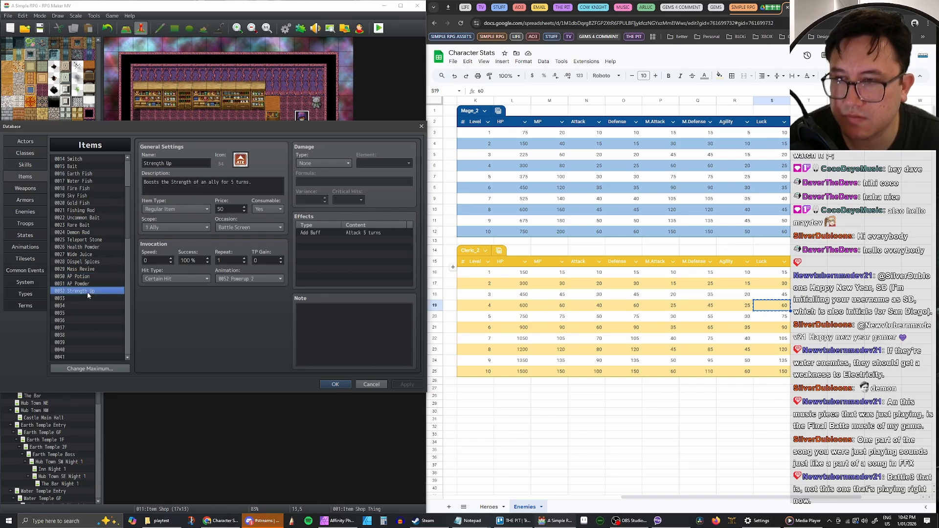
pyautogui.click(92, 299)
pyautogui.hotkey('ctrl', 'v')
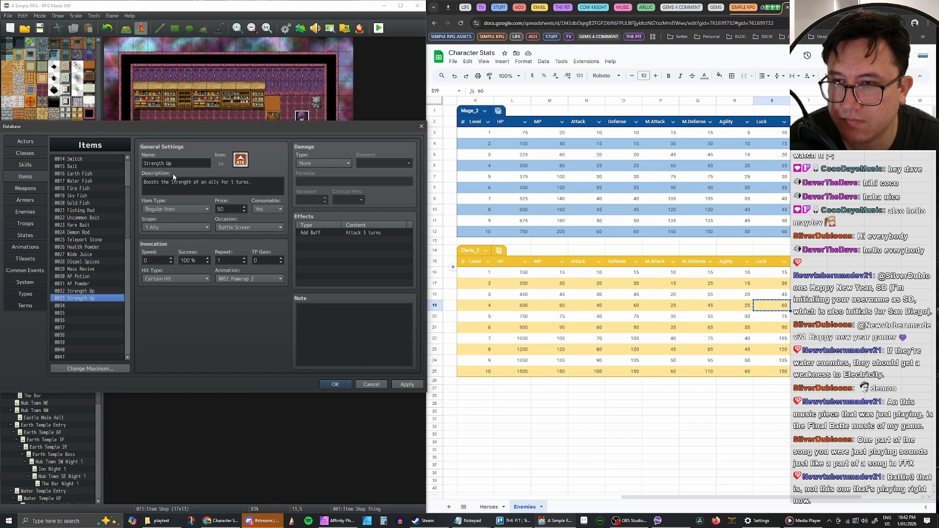
# Rename the item in slot 0033 "Defense Up" and give it the red DEF-up icon.
pyautogui.moveTo(165, 163); pyautogui.dragTo(137, 165)
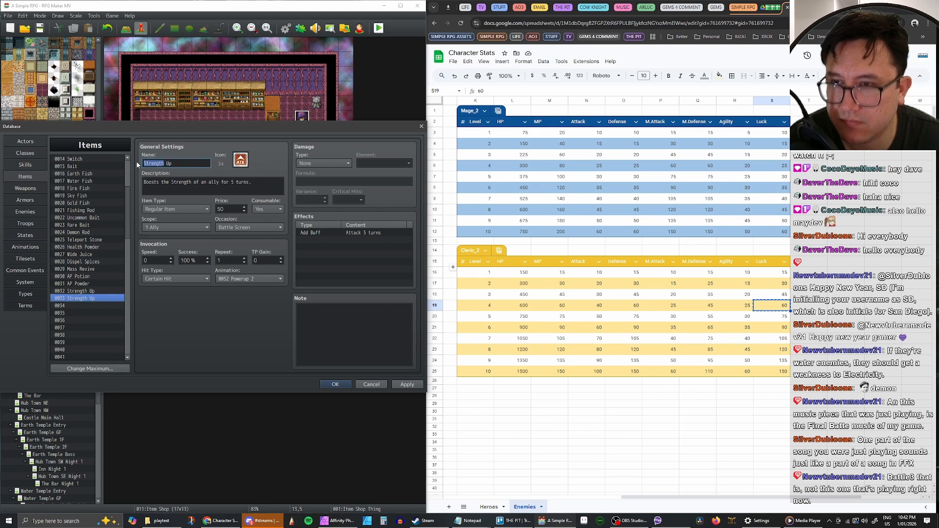
pyautogui.write('Defense')
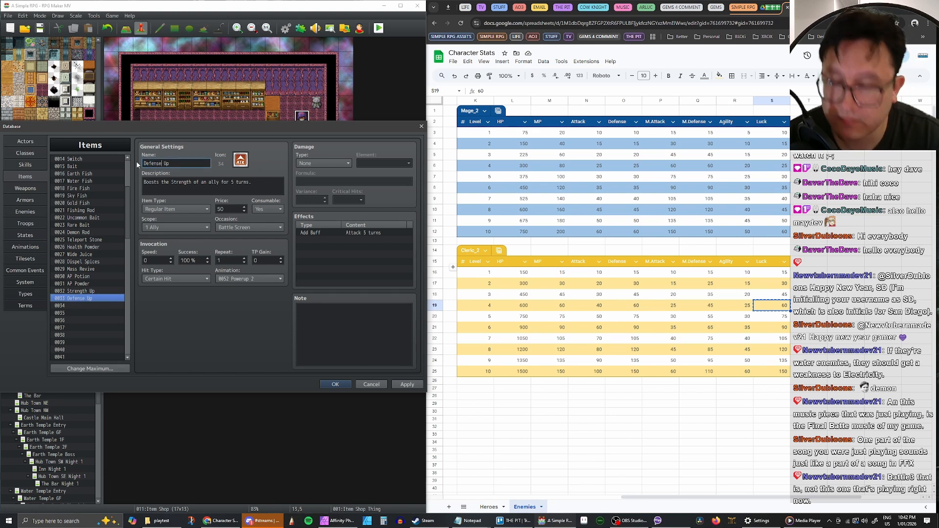
pyautogui.click(240, 160)
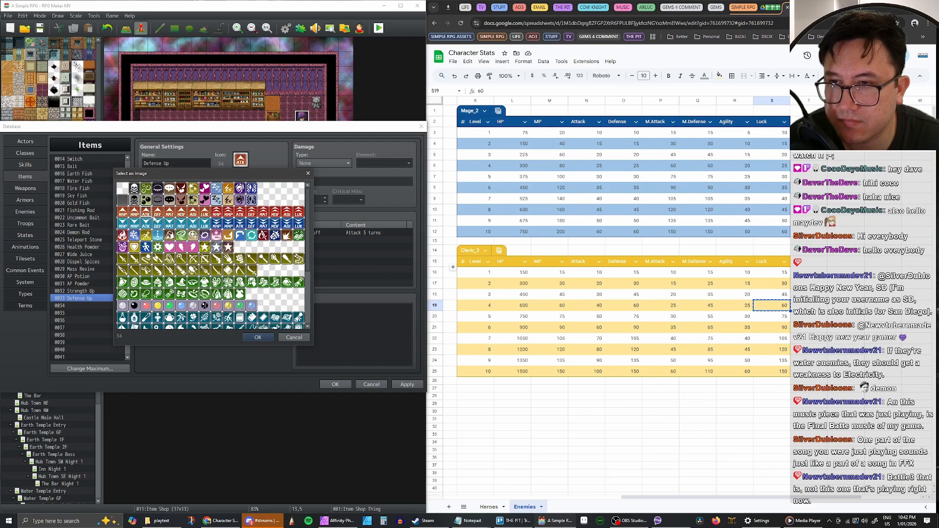
pyautogui.click(157, 213)
pyautogui.doubleClick(157, 213)
pyautogui.doubleClick(185, 182)
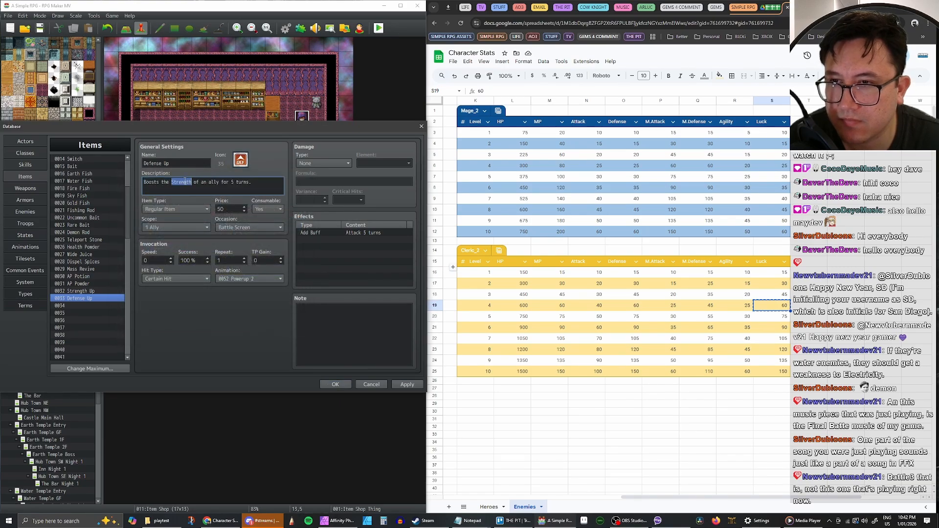
pyautogui.click(170, 165)
pyautogui.doubleClick(154, 165)
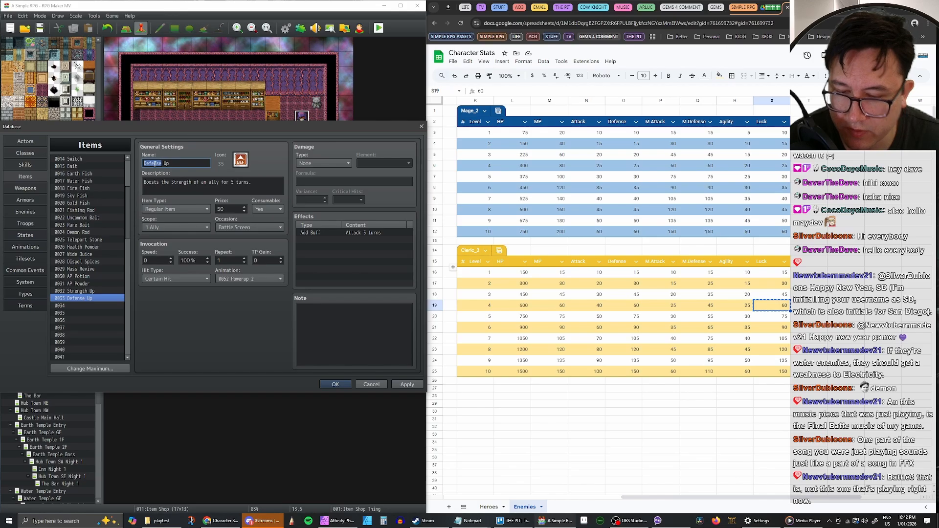
pyautogui.write('Consti')
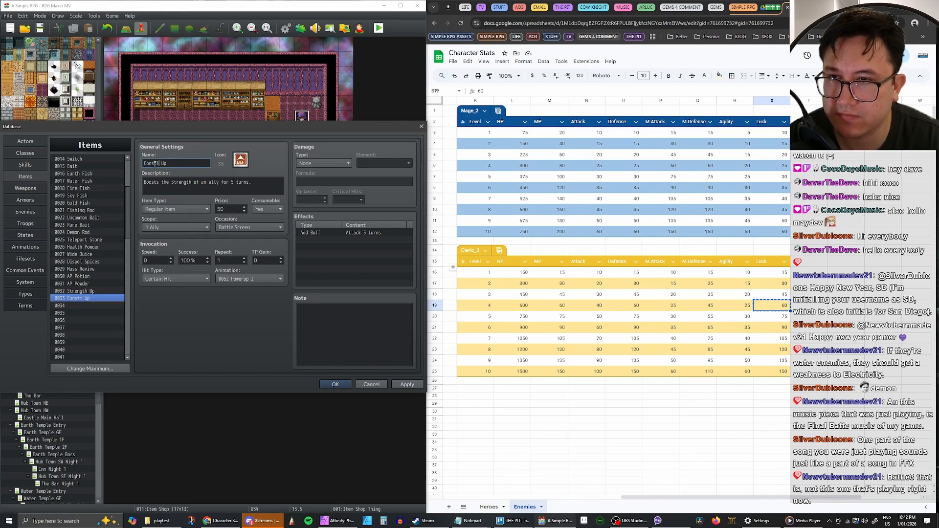
pyautogui.press('BackSpace')
pyautogui.press('BackSpace')
pyautogui.press('BackSpace')
pyautogui.press('BackSpace')
pyautogui.press('BackSpace')
pyautogui.press('BackSpace')
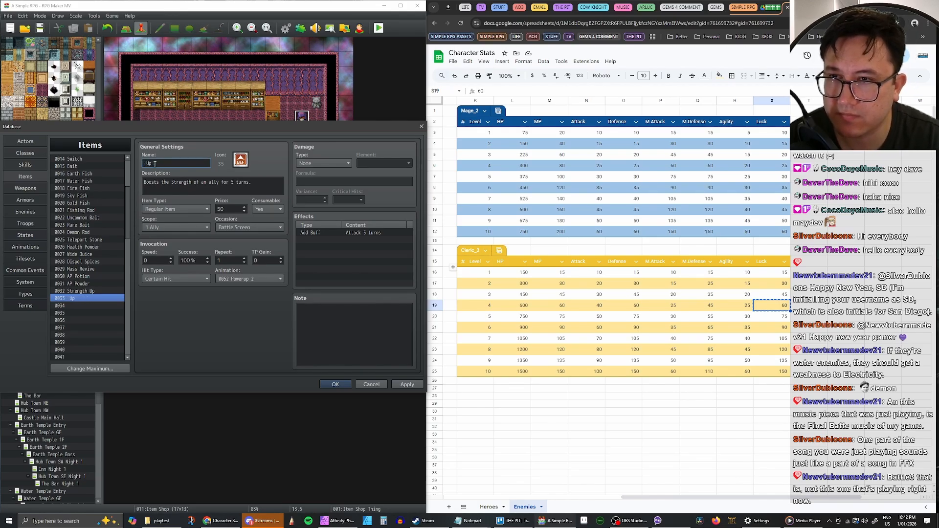
pyautogui.write('Defense')
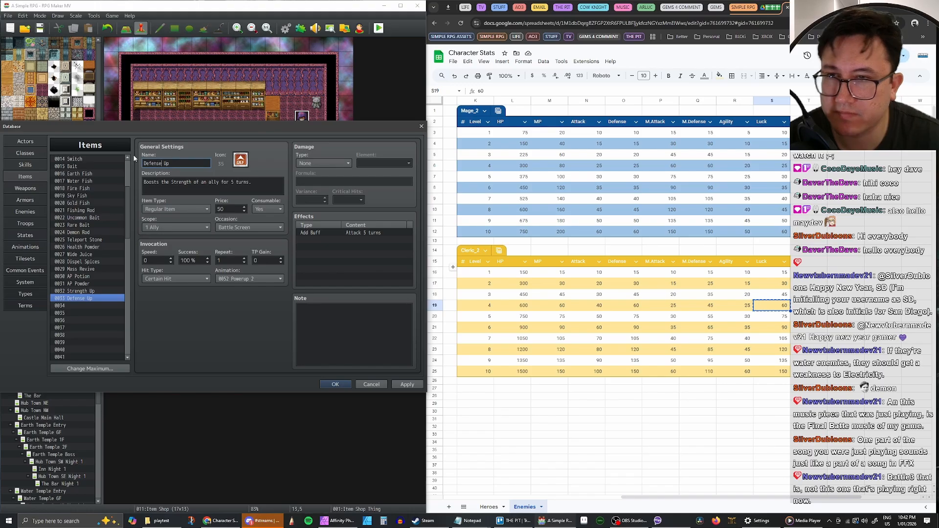
# Change the stat in Defense Up's description from Strength to Endurance, checking the parameter names in the database terms.
pyautogui.doubleClick(181, 183)
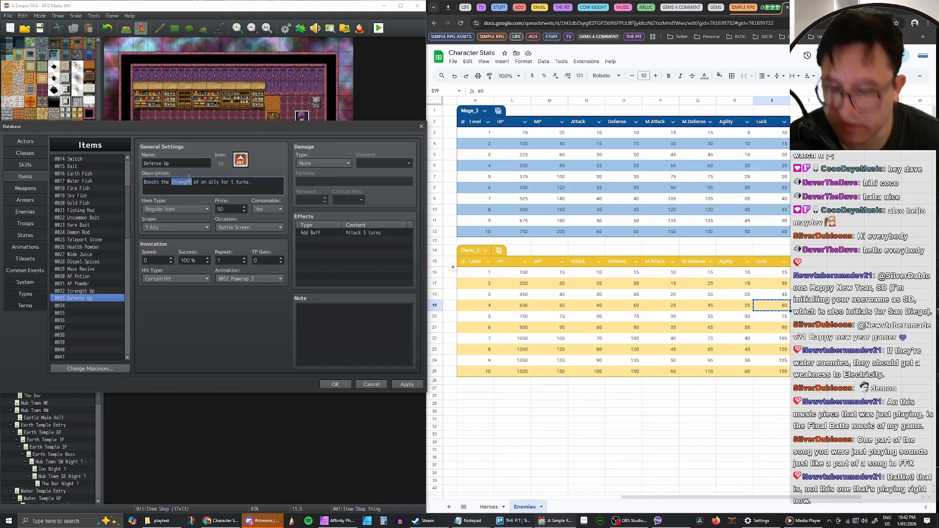
pyautogui.write('Con')
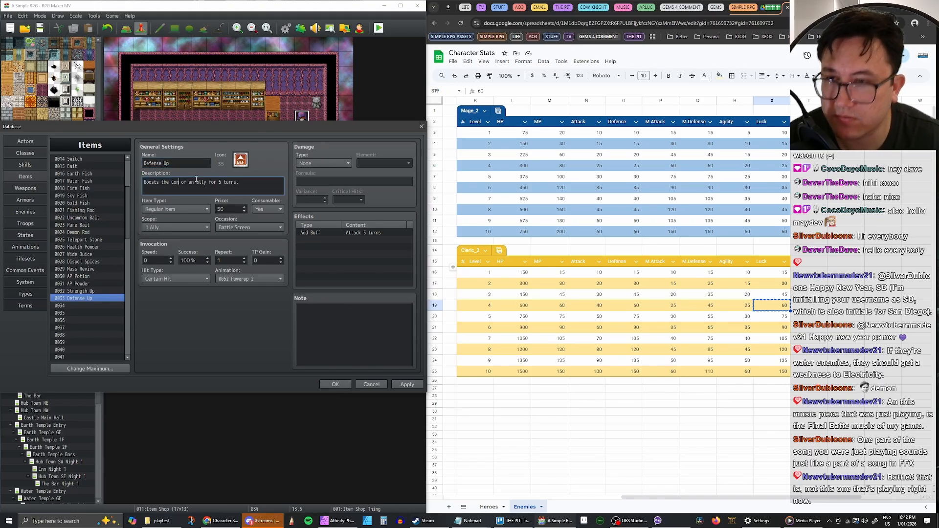
pyautogui.click(23, 283)
pyautogui.click(31, 294)
pyautogui.click(30, 305)
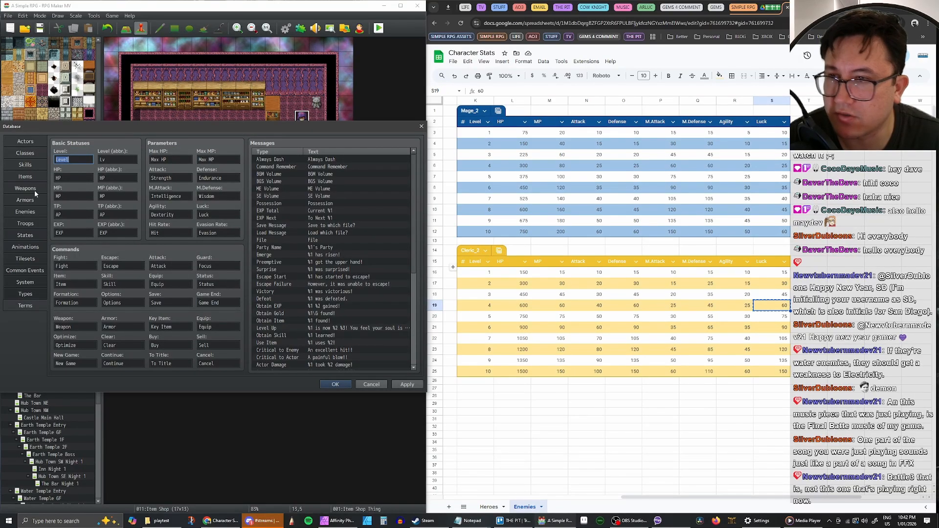
pyautogui.click(25, 165)
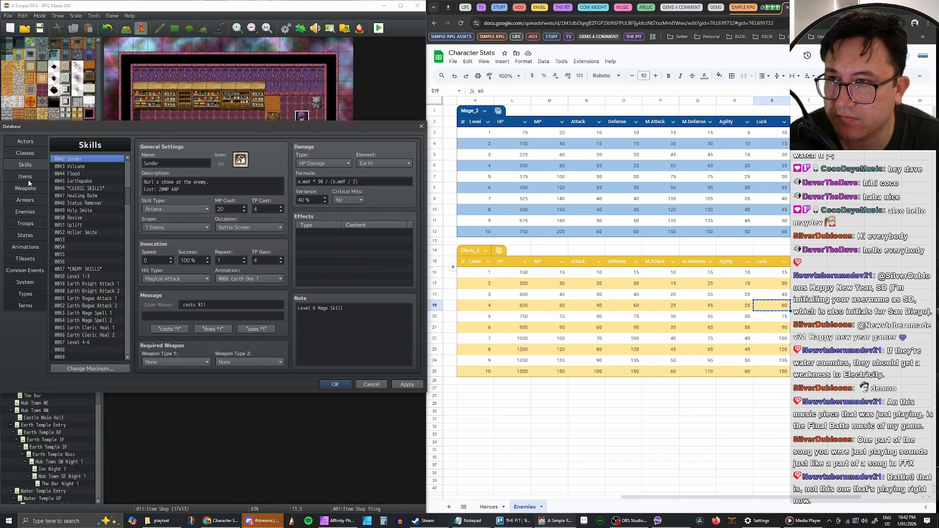
pyautogui.click(25, 177)
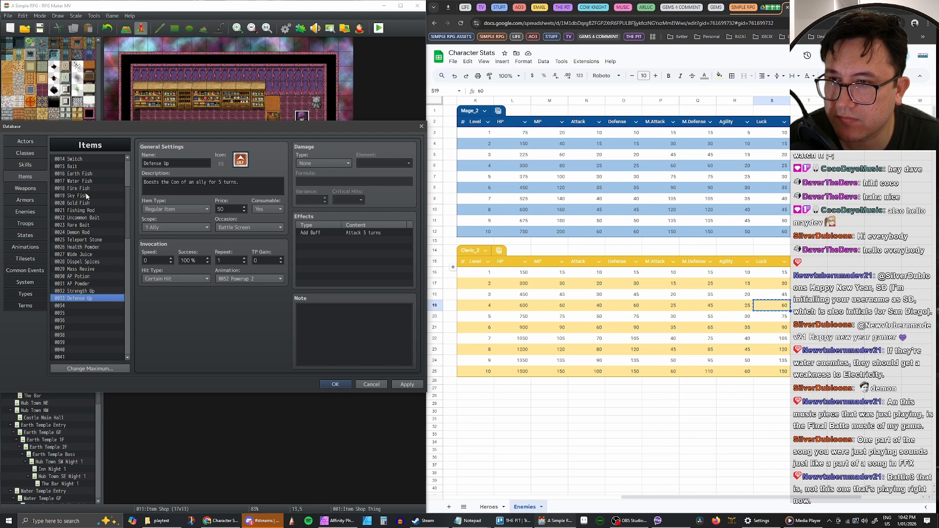
pyautogui.click(176, 182)
pyautogui.doubleClick(175, 182)
pyautogui.write('E')
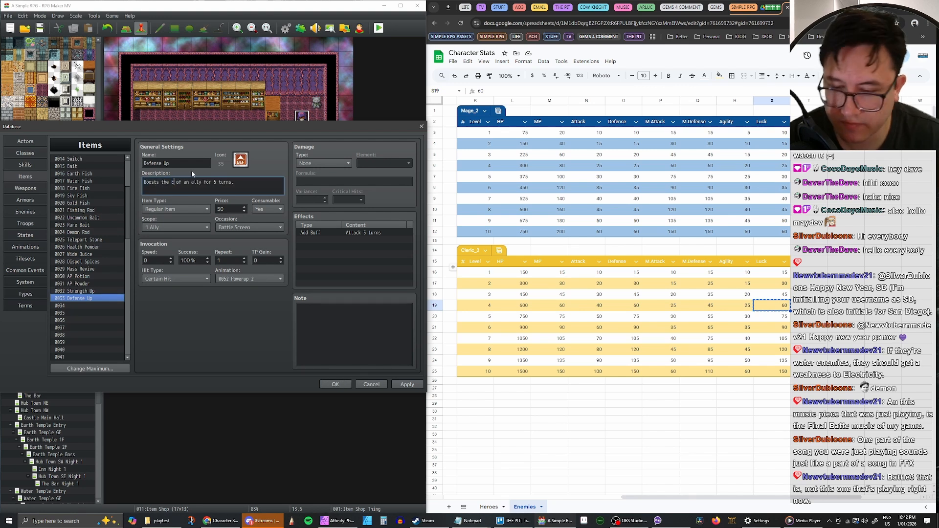
pyautogui.write('ndurance')
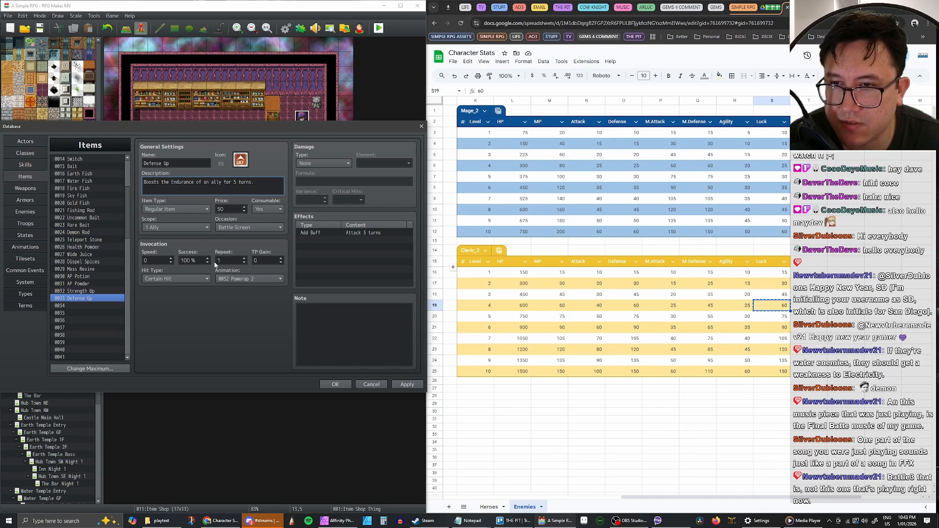
# Switch Defense Up's buff effect to the Defense parameter for 5 turns and apply the changes.
pyautogui.doubleClick(347, 233)
pyautogui.click(368, 217)
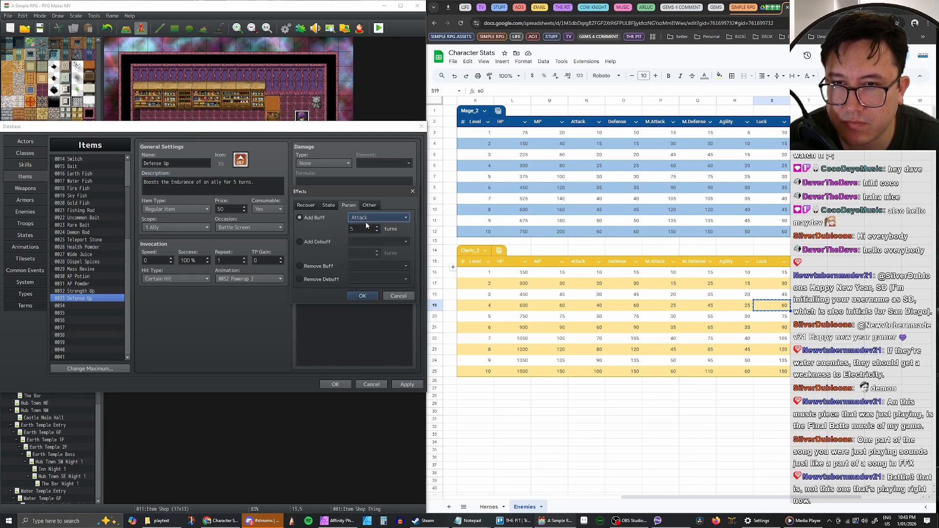
pyautogui.click(360, 252)
pyautogui.click(362, 295)
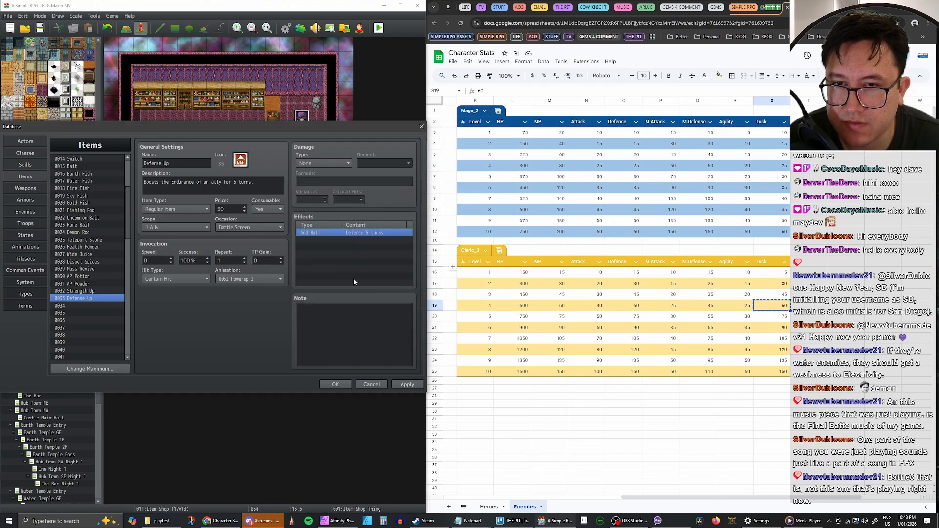
pyautogui.click(407, 384)
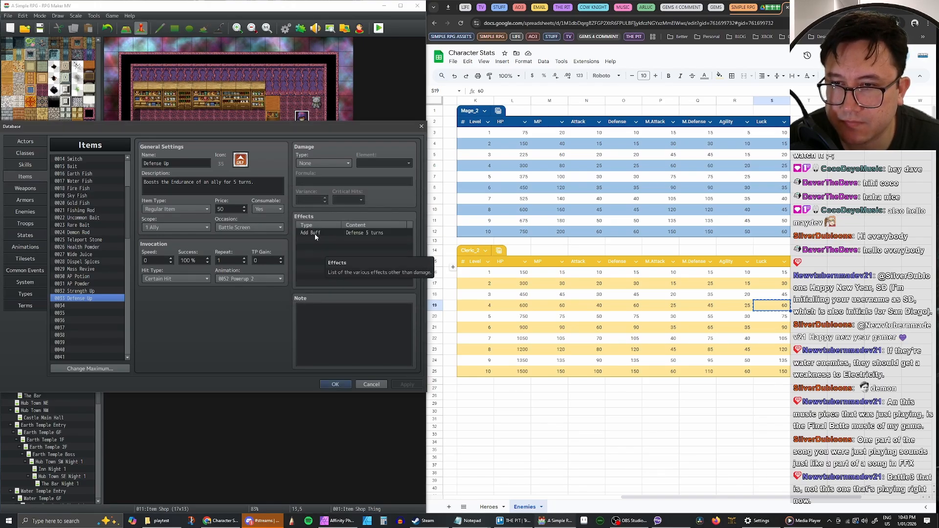
# Duplicate the Defense Up item into empty slot 0034 and rename the copy "Intelligence Up".
pyautogui.click(86, 292)
pyautogui.click(86, 299)
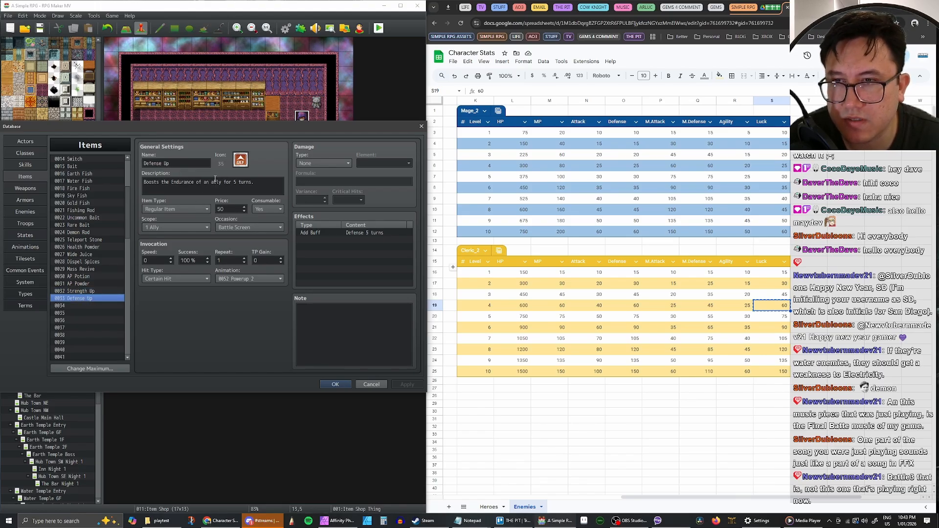
pyautogui.click(81, 306)
pyautogui.hotkey('ctrl', 'v')
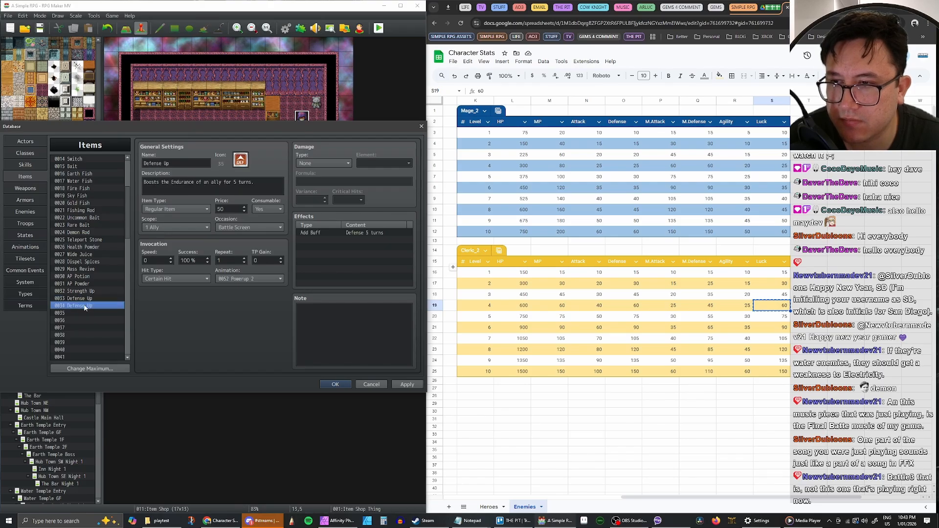
pyautogui.click(171, 165)
pyautogui.moveTo(162, 164); pyautogui.dragTo(133, 162)
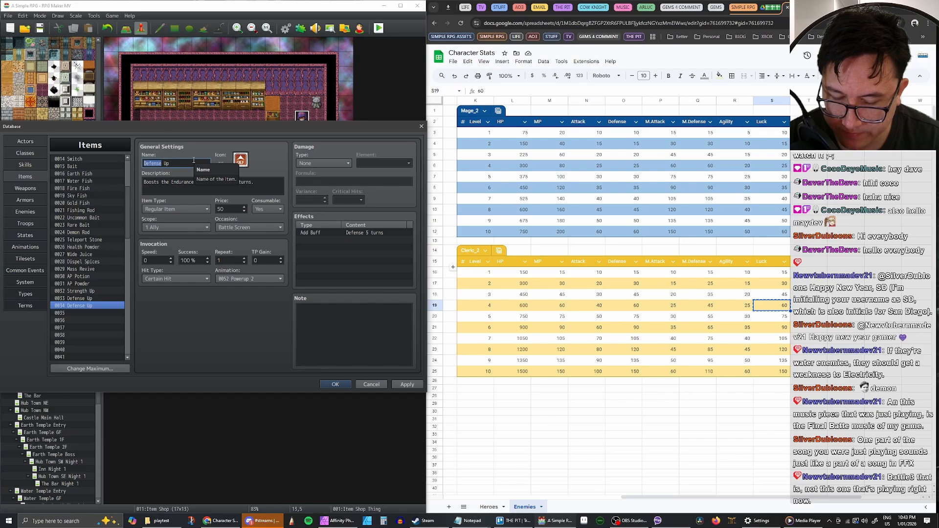
pyautogui.write('Intellig')
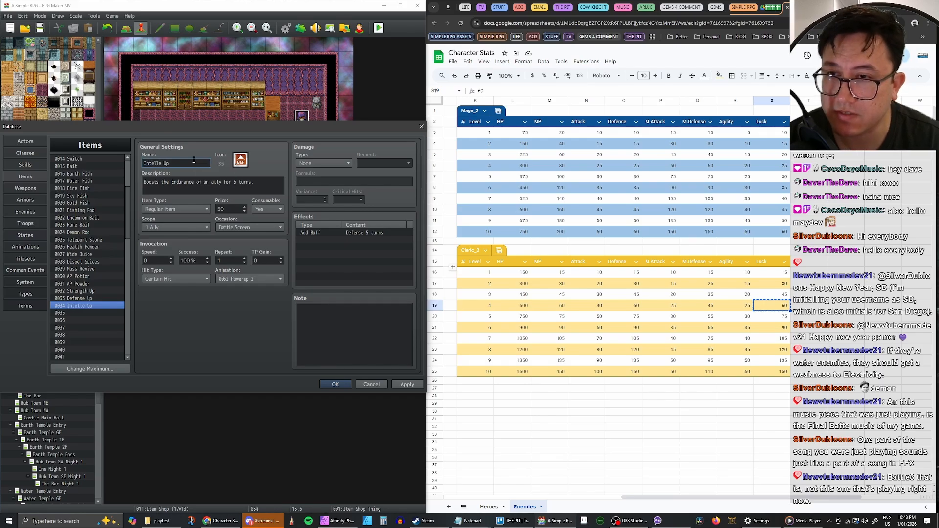
pyautogui.write('ence')
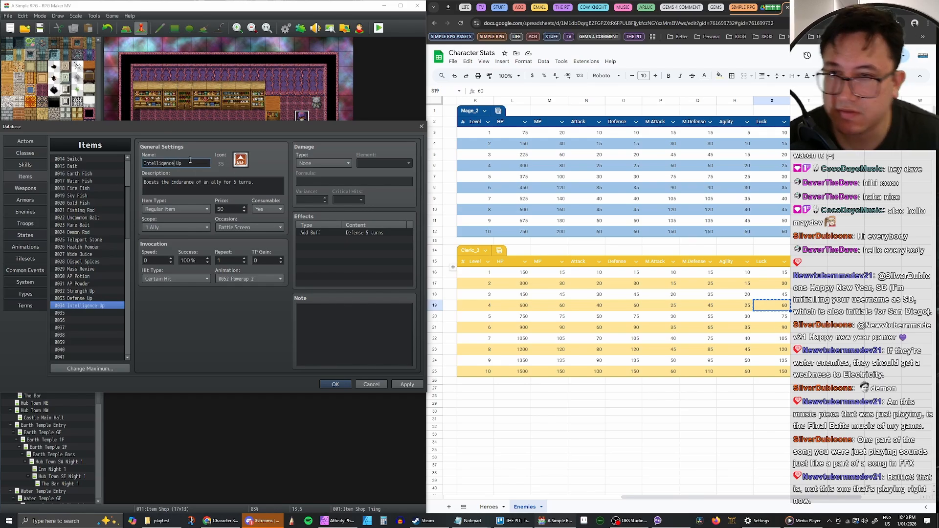
# Replace Endurance with Intelligence in the Intelligence Up item's description.
pyautogui.doubleClick(183, 180)
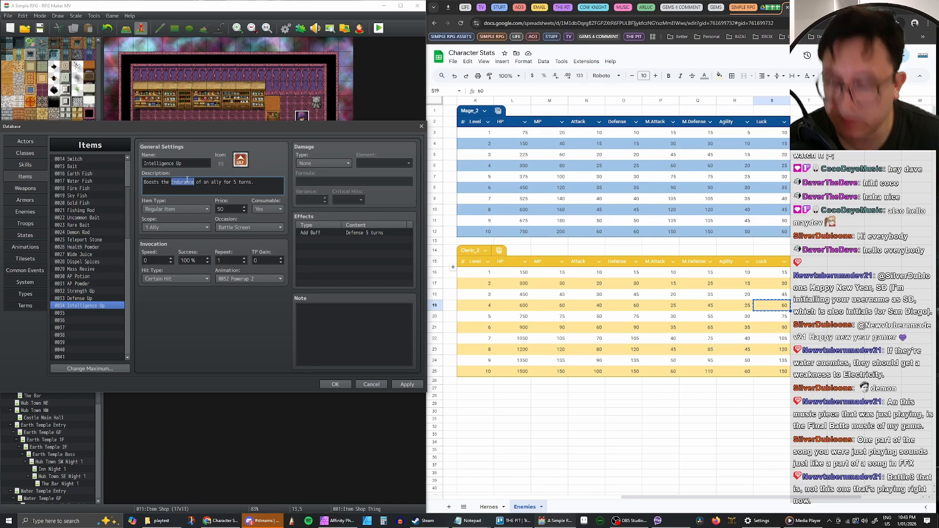
pyautogui.write('INtellig')
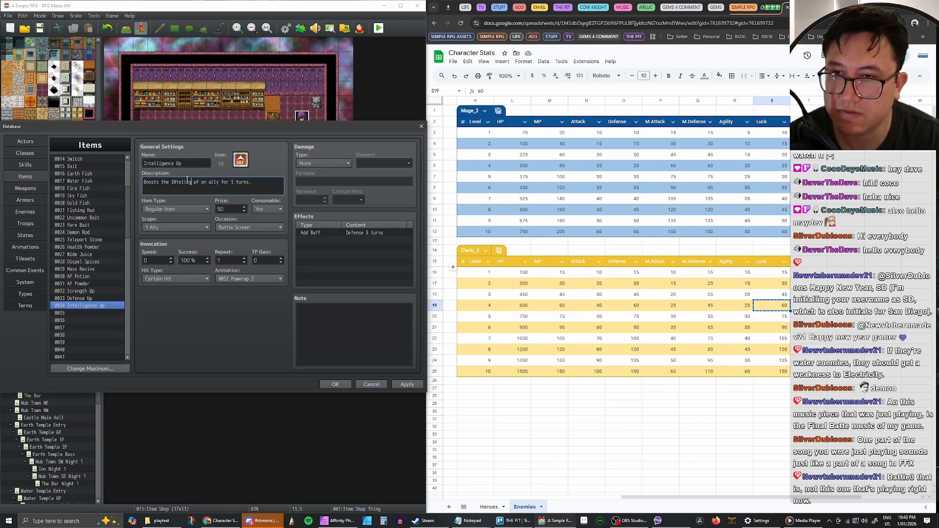
pyautogui.press('BackSpace')
pyautogui.press('BackSpace')
pyautogui.press('BackSpace')
pyautogui.press('BackSpace')
pyautogui.press('BackSpace')
pyautogui.press('BackSpace')
pyautogui.press('BackSpace')
pyautogui.write('nte')
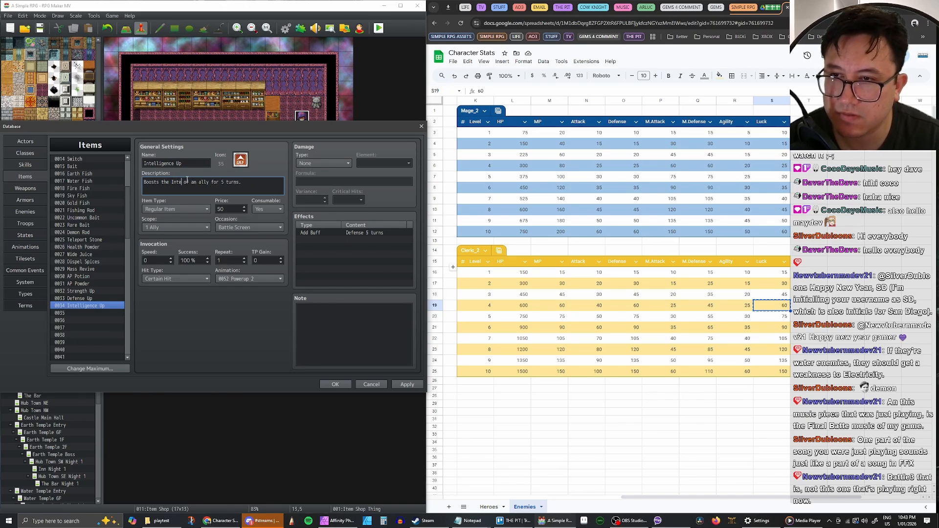
pyautogui.write('lligence')
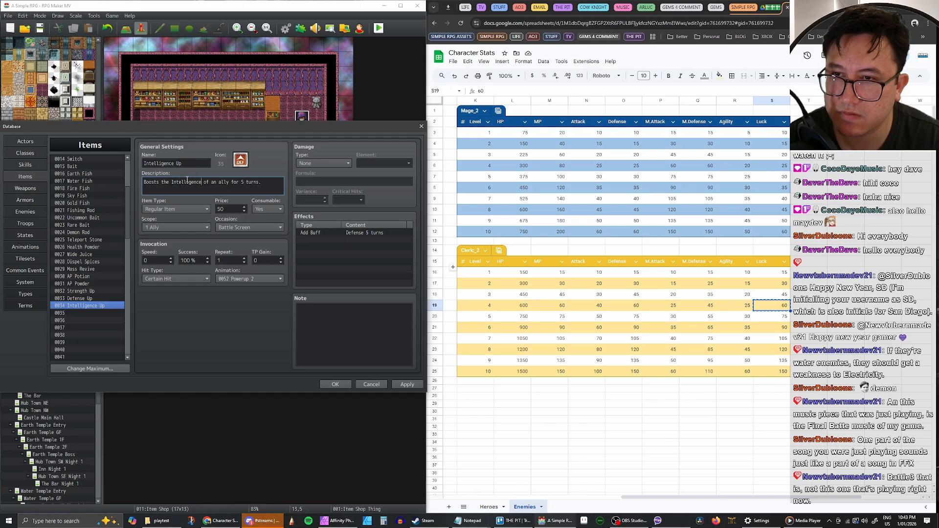
# Rename the item in slot 0033 "Endurance Up".
pyautogui.click(86, 299)
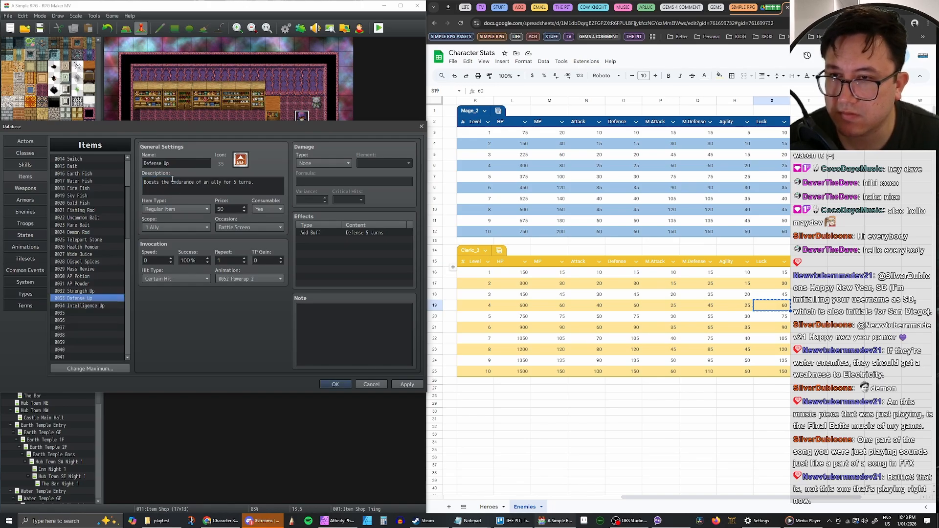
pyautogui.doubleClick(157, 163)
pyautogui.write('Endur')
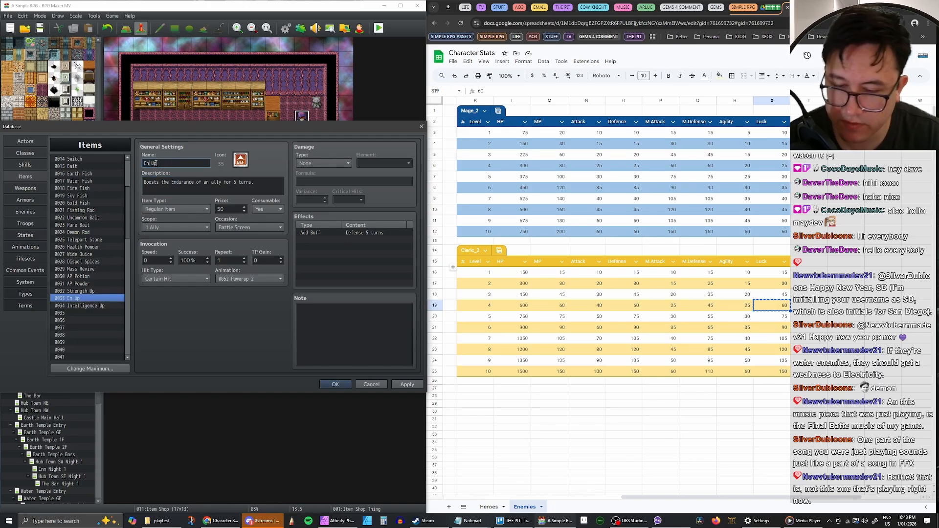
pyautogui.write('ance')
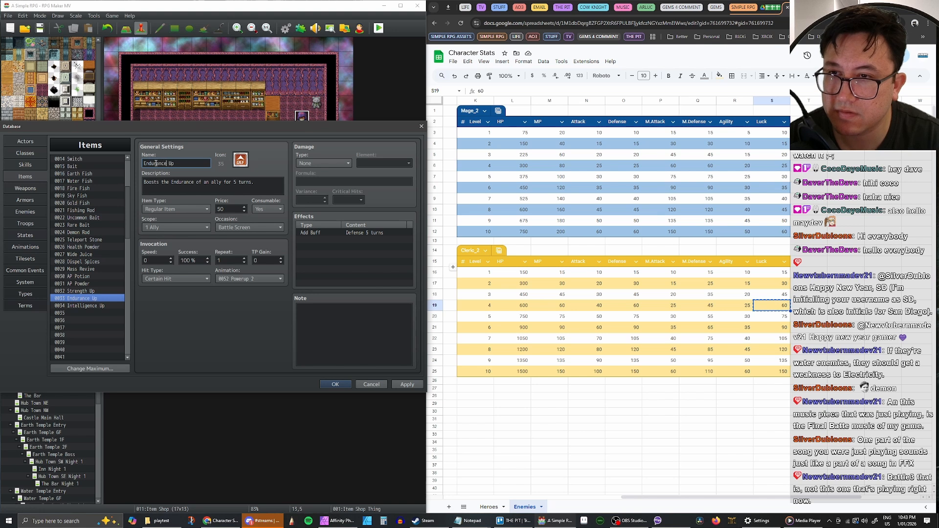
pyautogui.click(104, 306)
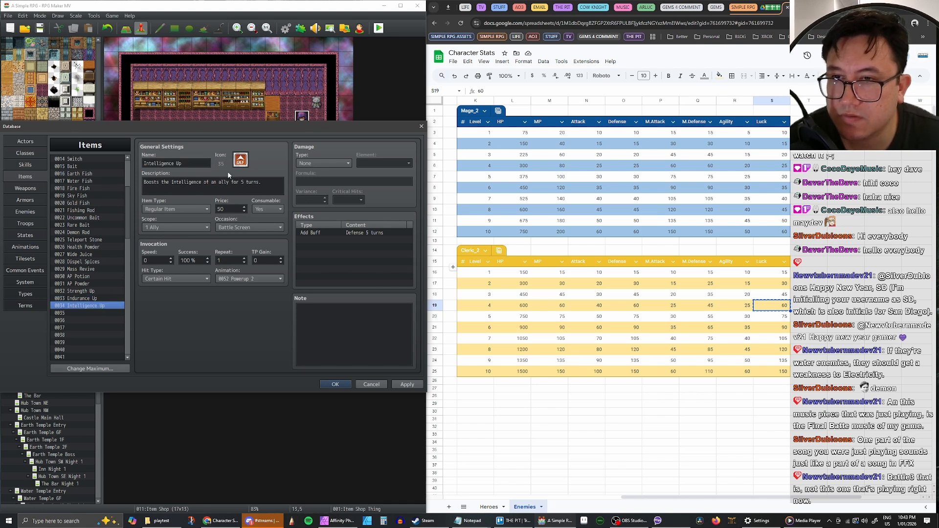
# Add the second line "Can only be used in combat." to Strength Up's description and copy that line.
pyautogui.click(83, 291)
pyautogui.click(275, 187)
pyautogui.write('C')
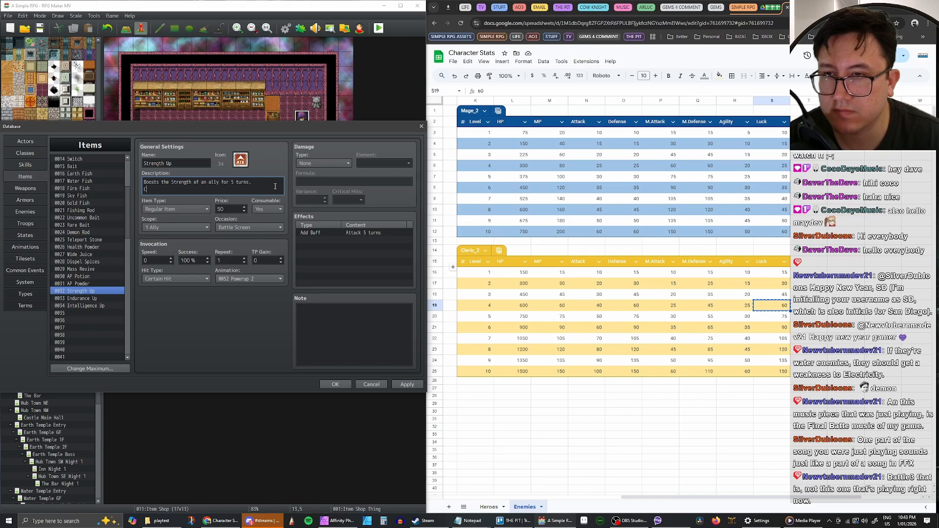
pyautogui.write('an only b')
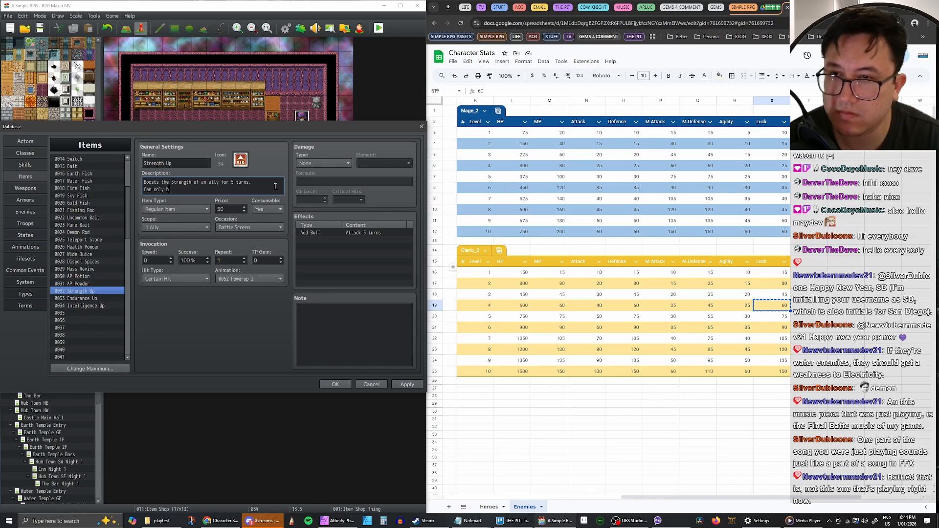
pyautogui.write('e used in comb')
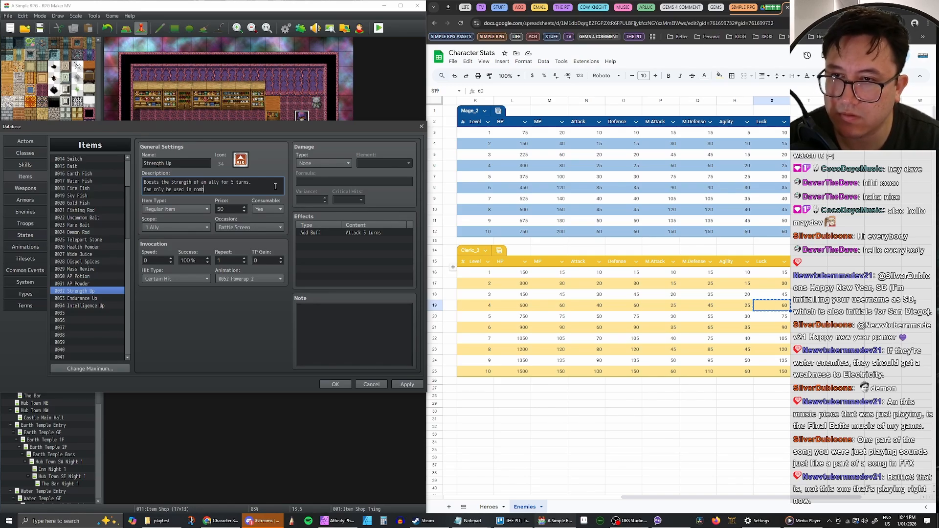
pyautogui.write('at.')
pyautogui.moveTo(220, 190); pyautogui.dragTo(108, 184)
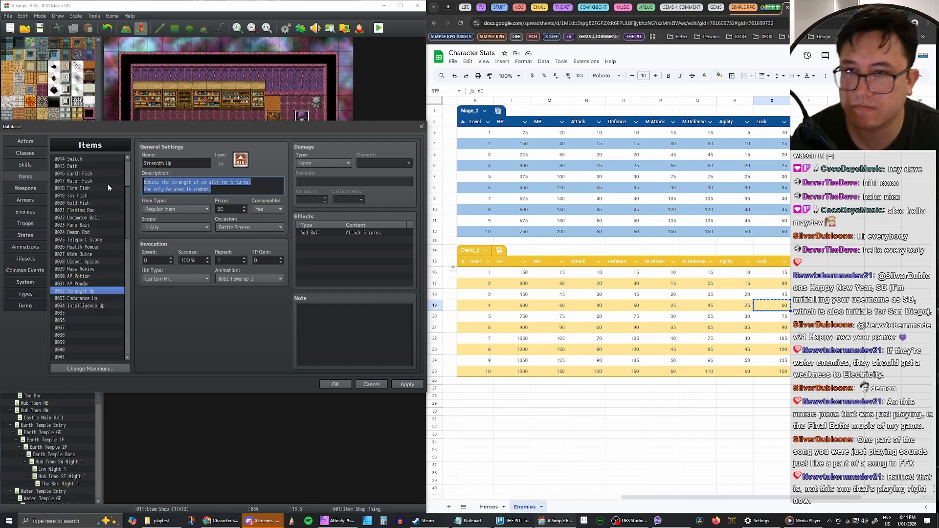
pyautogui.click(215, 189)
pyautogui.moveTo(216, 190); pyautogui.dragTo(142, 186)
# Add the line "Can only be used in combat." to the descriptions of Endurance Up and Intelligence Up.
pyautogui.click(79, 299)
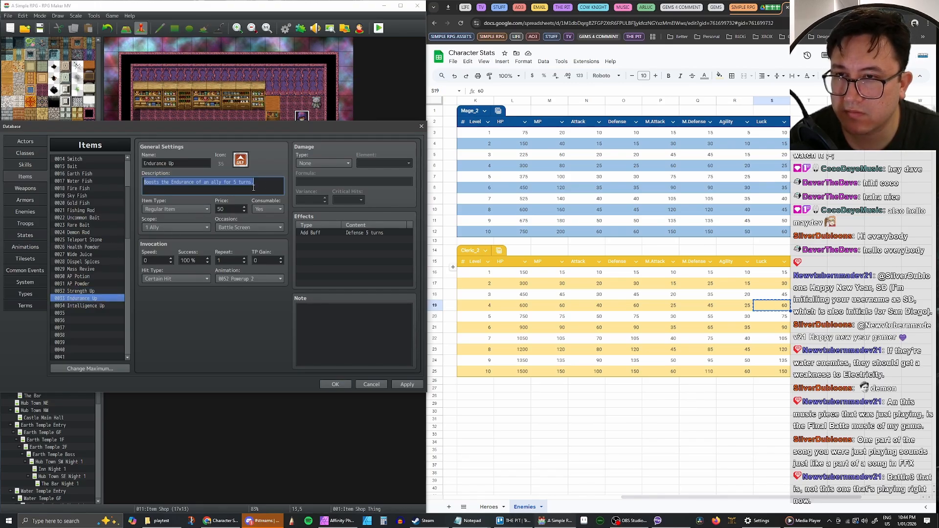
pyautogui.click(268, 186)
pyautogui.write('Can only be used in combat.')
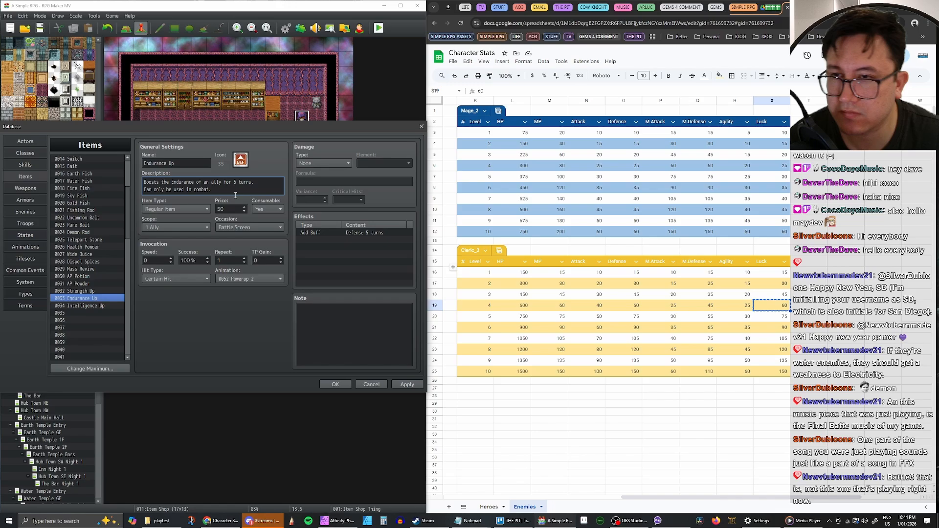
pyautogui.click(85, 306)
pyautogui.click(268, 186)
pyautogui.click(269, 186)
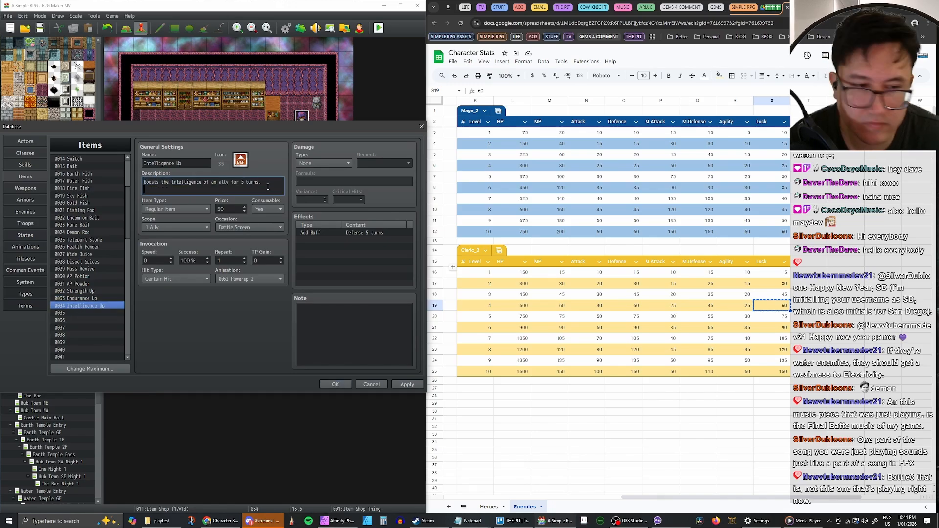
pyautogui.write('Can only be used in combat.')
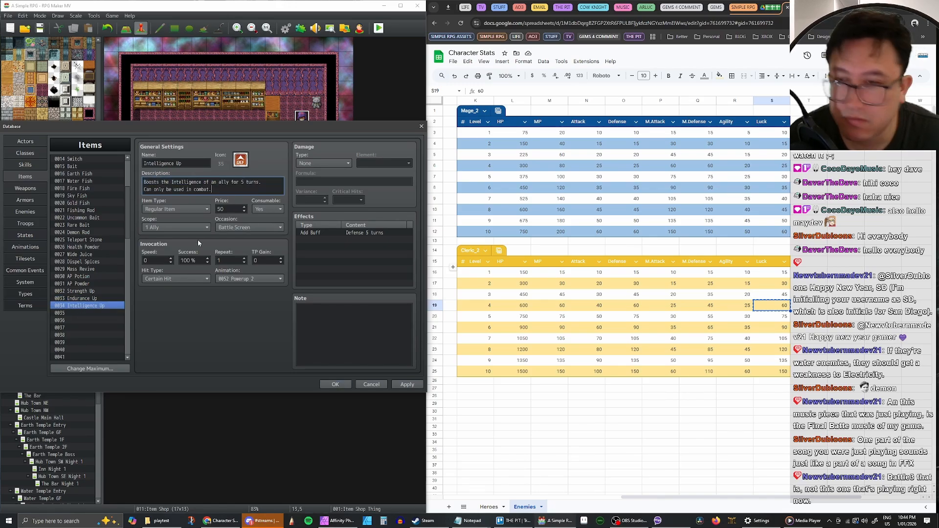
# Duplicate the Intelligence Up item into empty item slot 0035.
pyautogui.click(96, 305)
pyautogui.hotkey('ctrl', 'c')
pyautogui.click(91, 313)
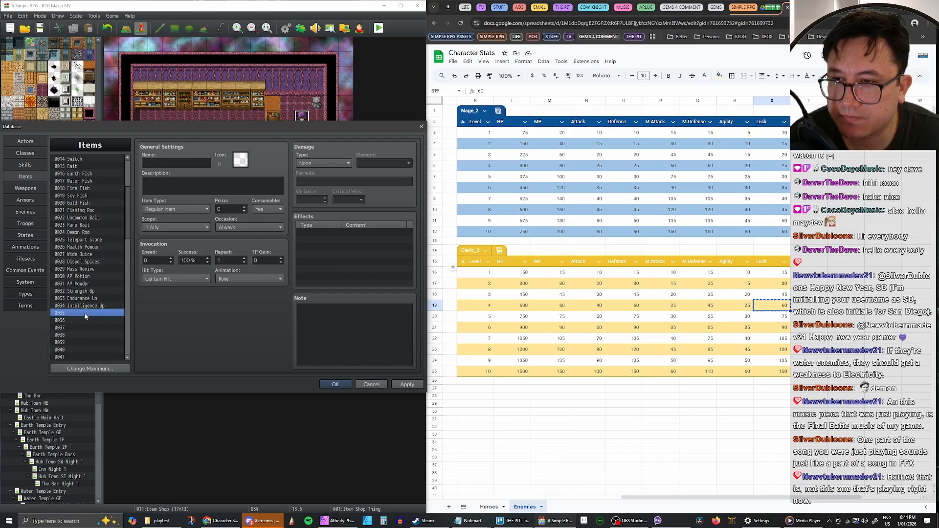
pyautogui.hotkey('ctrl', 'v')
pyautogui.doubleClick(163, 164)
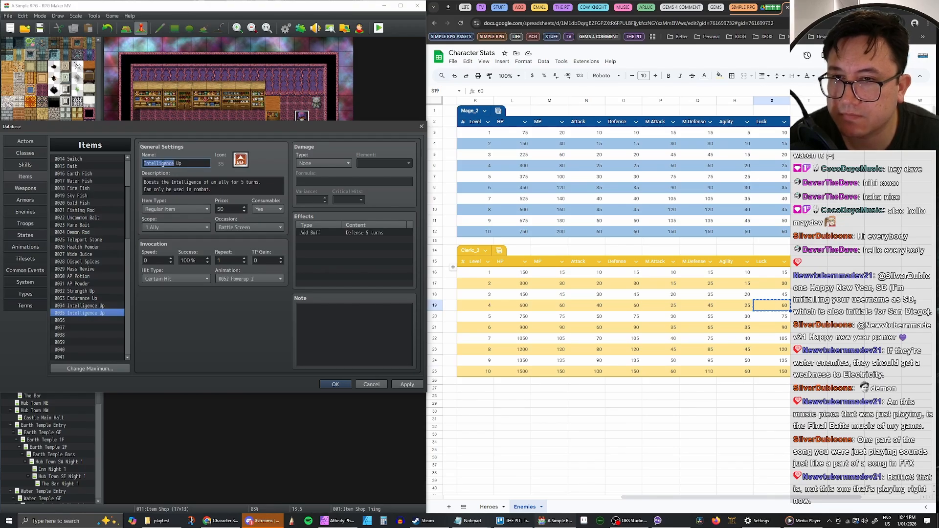
# Set the buff effect of the Intelligence Up item in slot 0034 to the M.Attack parameter.
pyautogui.click(108, 306)
pyautogui.doubleClick(363, 233)
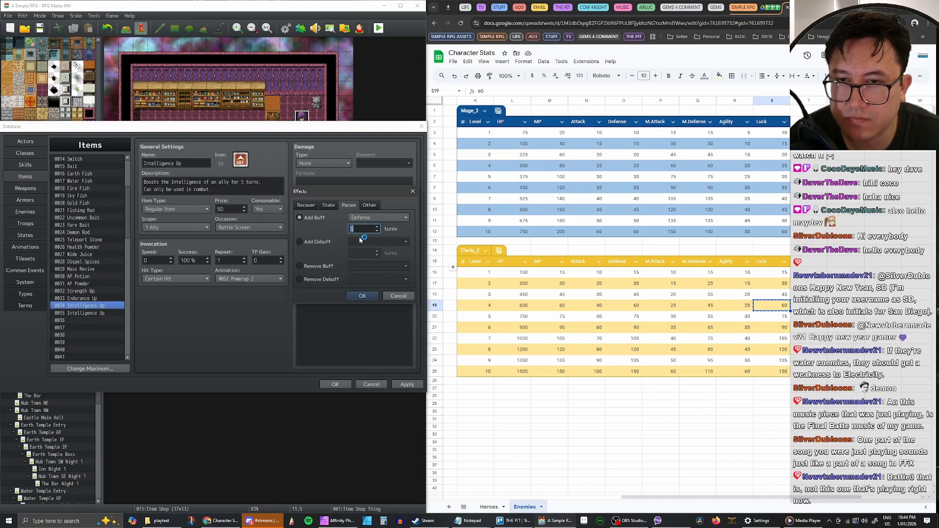
pyautogui.click(371, 218)
pyautogui.click(361, 261)
pyautogui.click(362, 296)
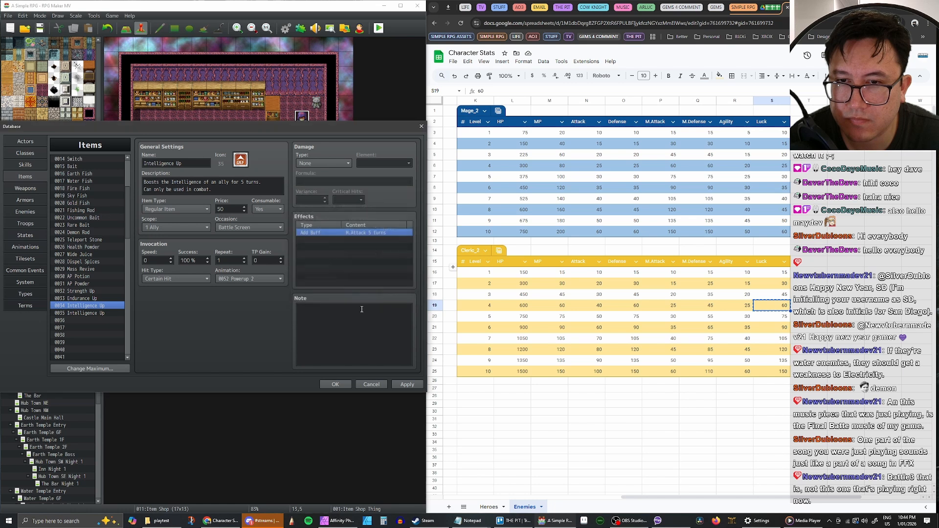
# Save the item changes, closing the database, and enlarge the map editor window to fill the screen.
pyautogui.click(407, 384)
pyautogui.click(337, 384)
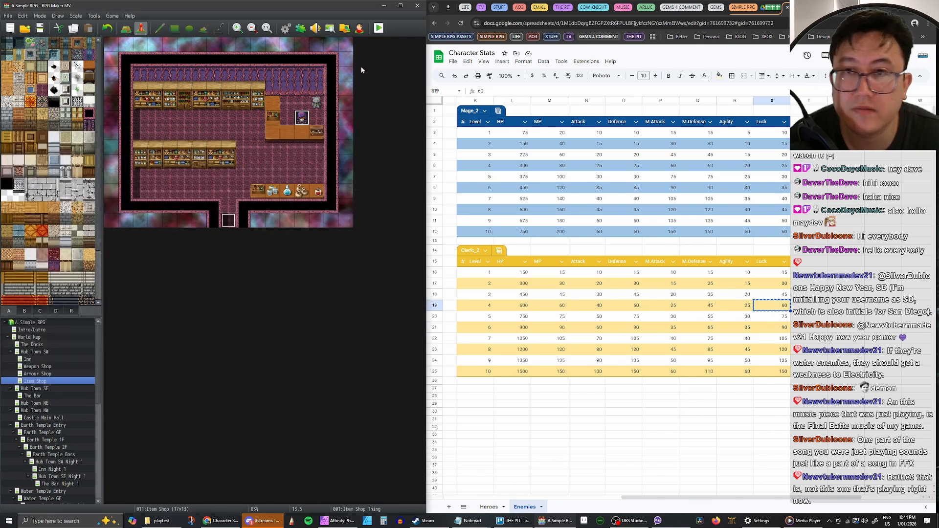
pyautogui.click(884, 7)
pyautogui.click(400, 5)
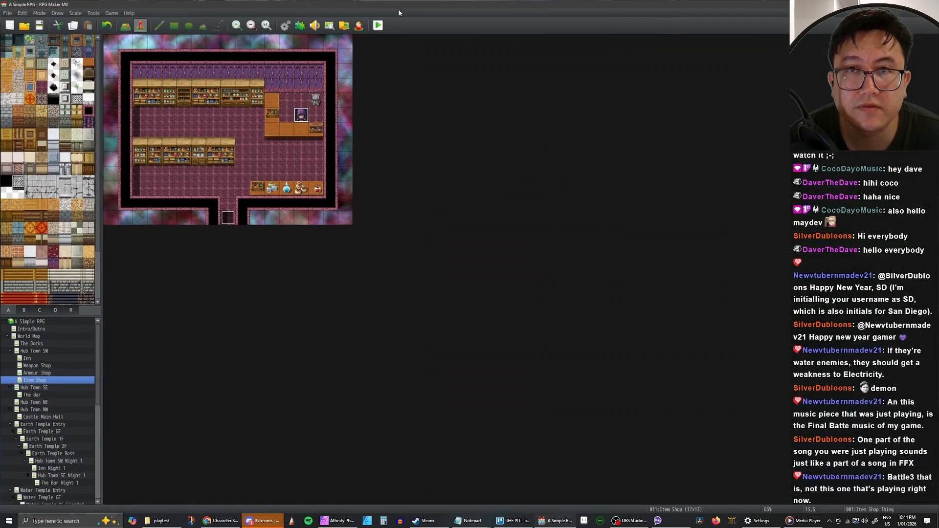
# Reopen the database and rename the duplicate Intelligence Up item in slot 0035 as "Wisdom Up".
pyautogui.click(285, 25)
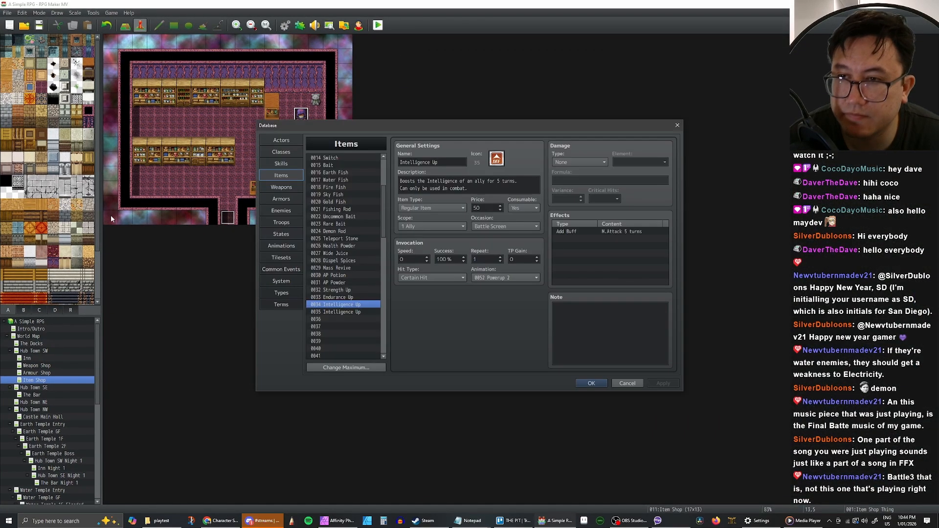
pyautogui.click(336, 312)
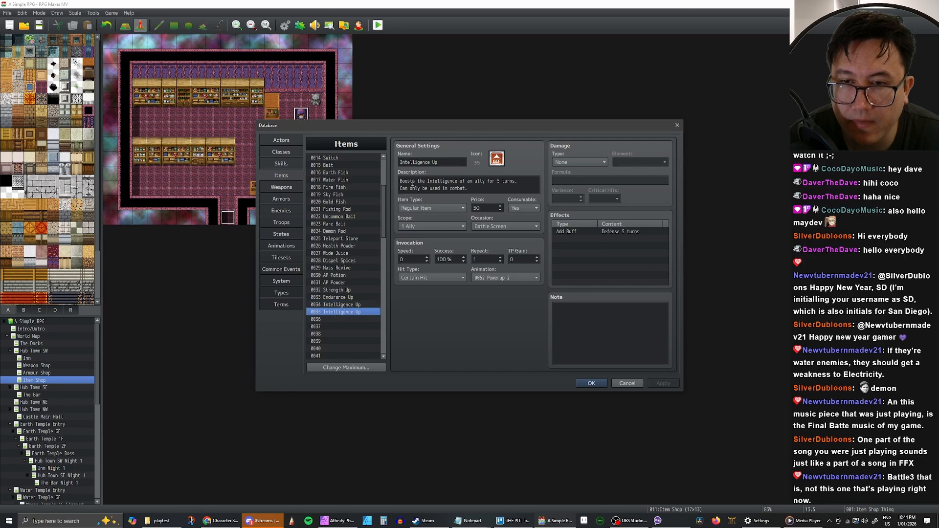
pyautogui.moveTo(400, 163); pyautogui.dragTo(415, 164)
pyautogui.doubleClick(415, 163)
pyautogui.write('Wisdom')
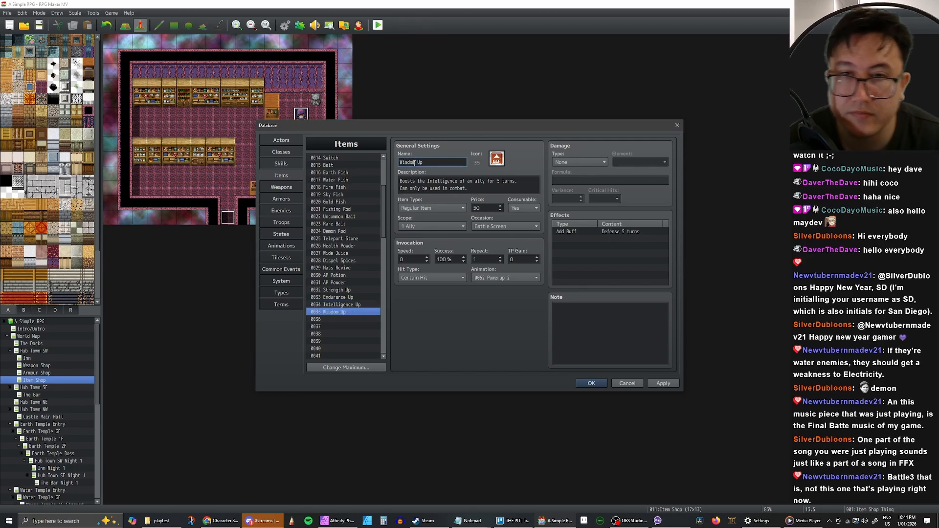
# Give Intelligence Up the red MAT boost icon and Wisdom Up the red MDF boost icon.
pyautogui.click(341, 305)
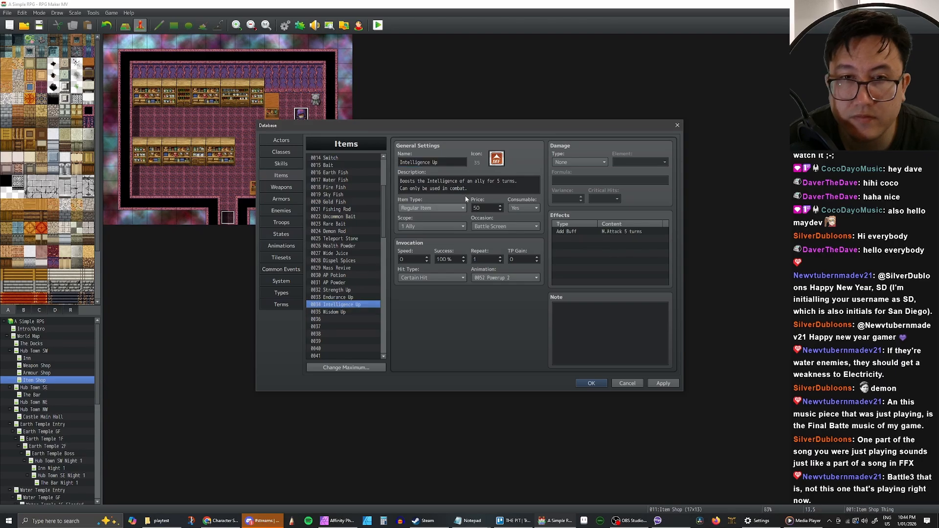
pyautogui.doubleClick(497, 158)
pyautogui.doubleClick(426, 211)
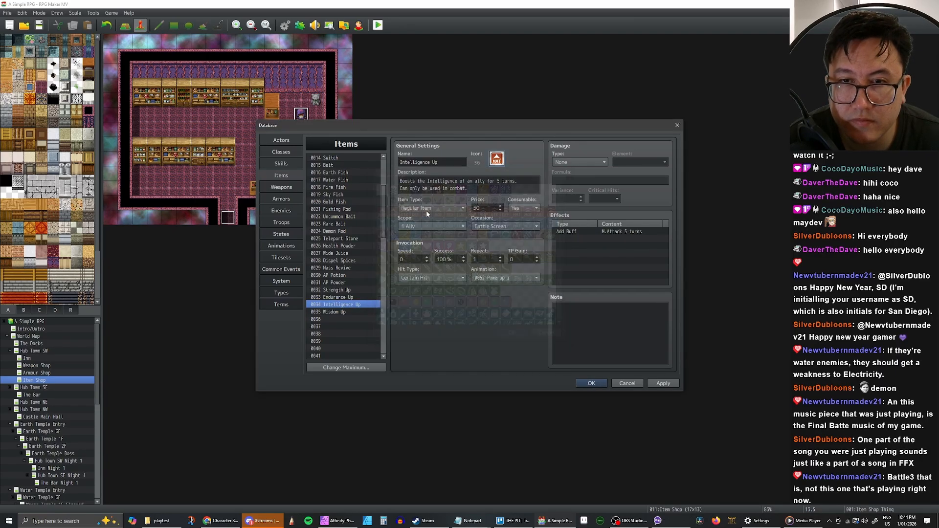
pyautogui.click(350, 311)
pyautogui.doubleClick(496, 158)
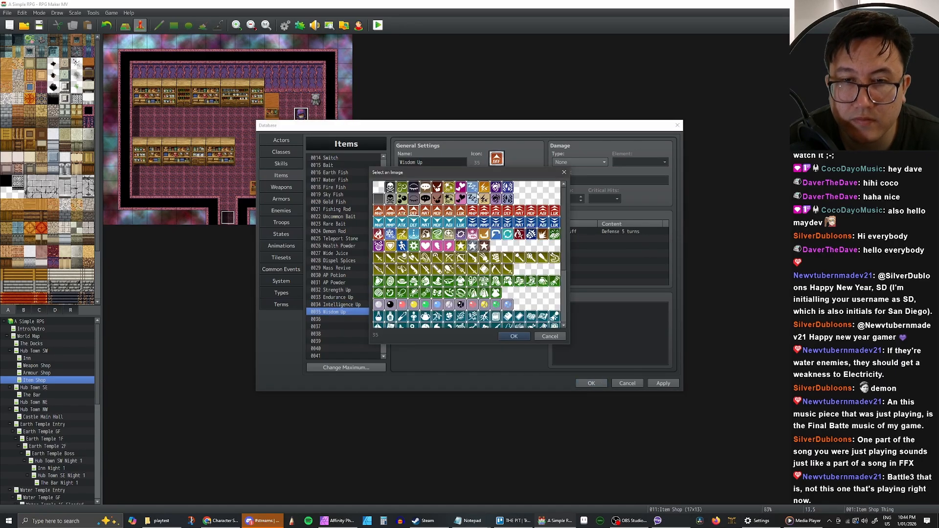
pyautogui.doubleClick(439, 216)
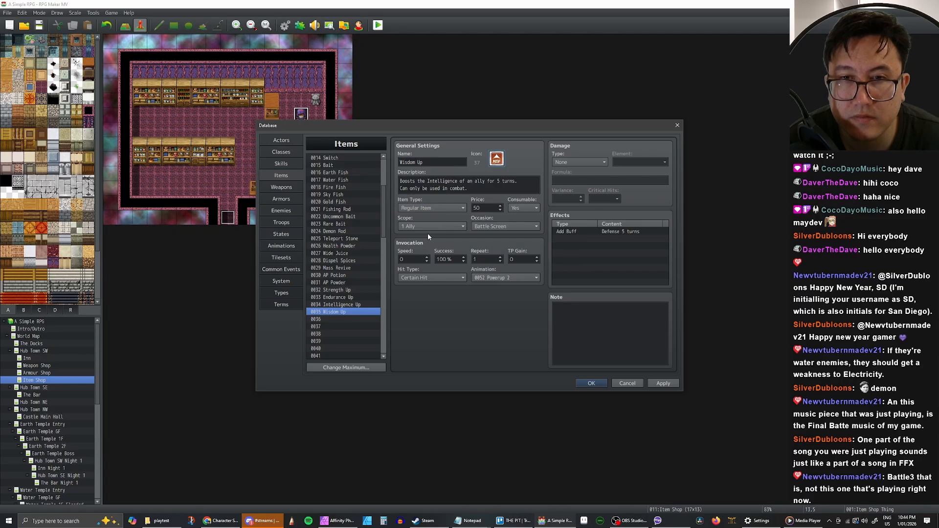
# Replace "Intelligence" with "Wisdom" in the first line of Wisdom Up's description.
pyautogui.click(447, 181)
pyautogui.hotkey('ctrl', 'a')
pyautogui.doubleClick(439, 180)
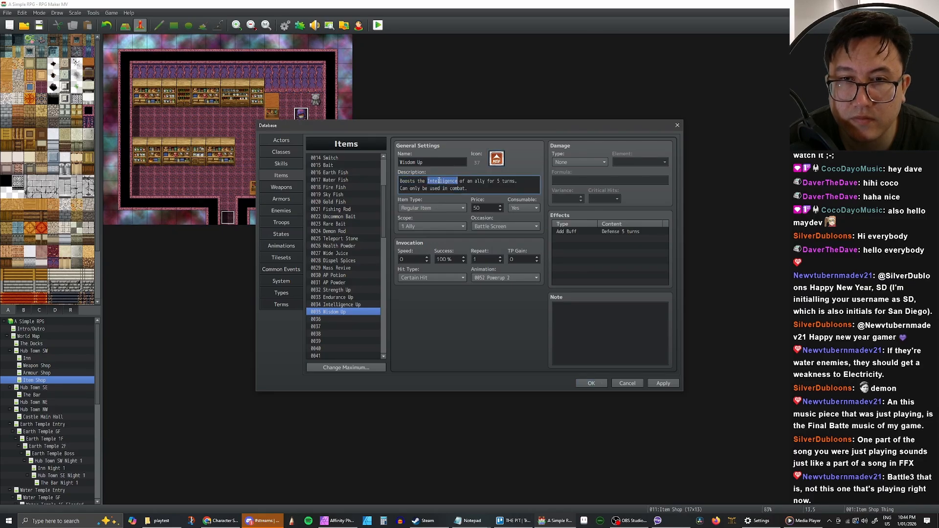
pyautogui.write('Wisdom')
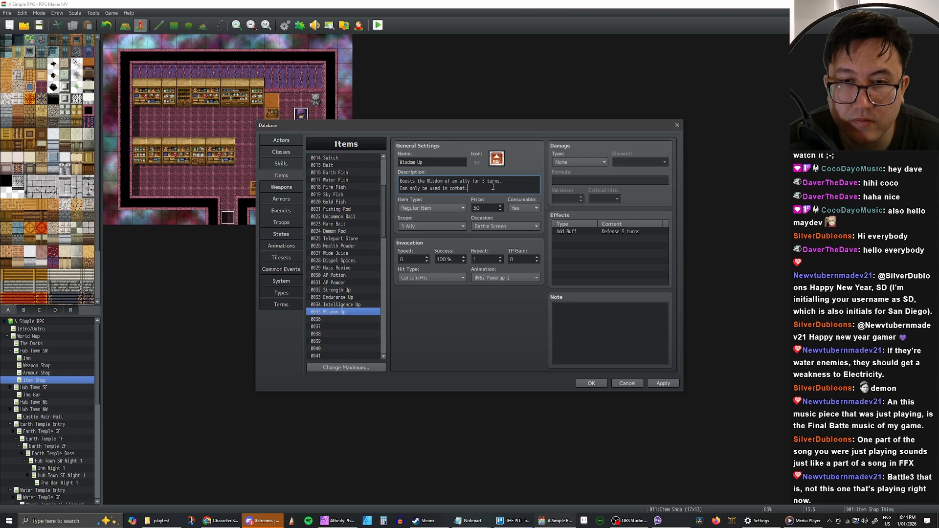
pyautogui.click(511, 190)
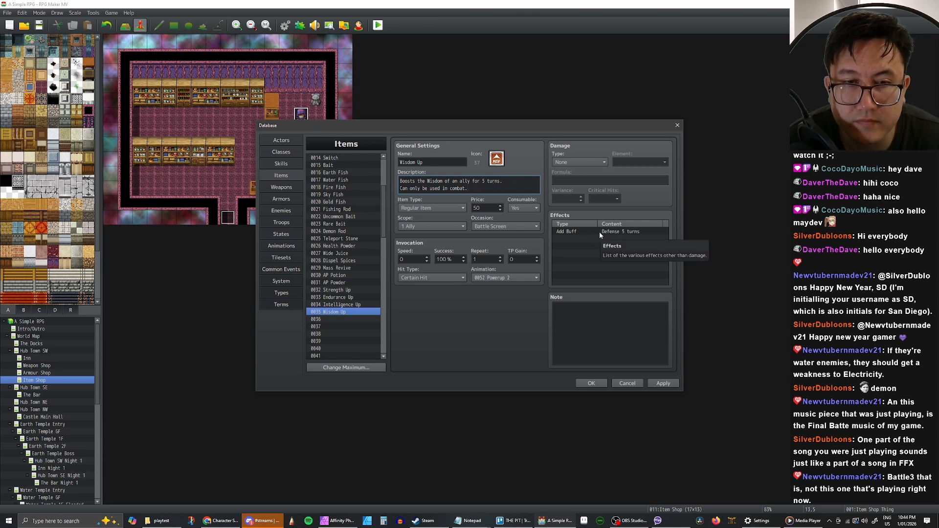
# Set the invocation animation of both Intelligence Up and Wisdom Up to 0051 Powerup 1.
pyautogui.click(345, 304)
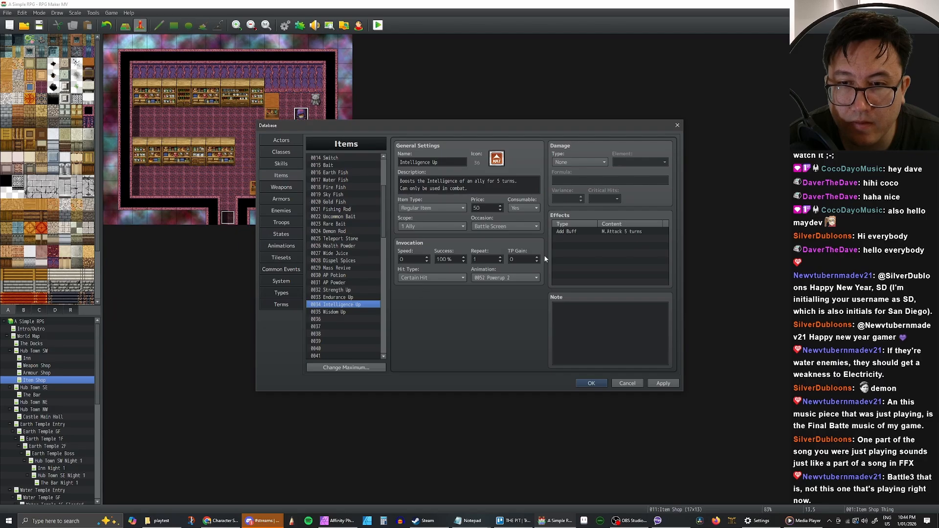
pyautogui.doubleClick(582, 231)
pyautogui.click(655, 295)
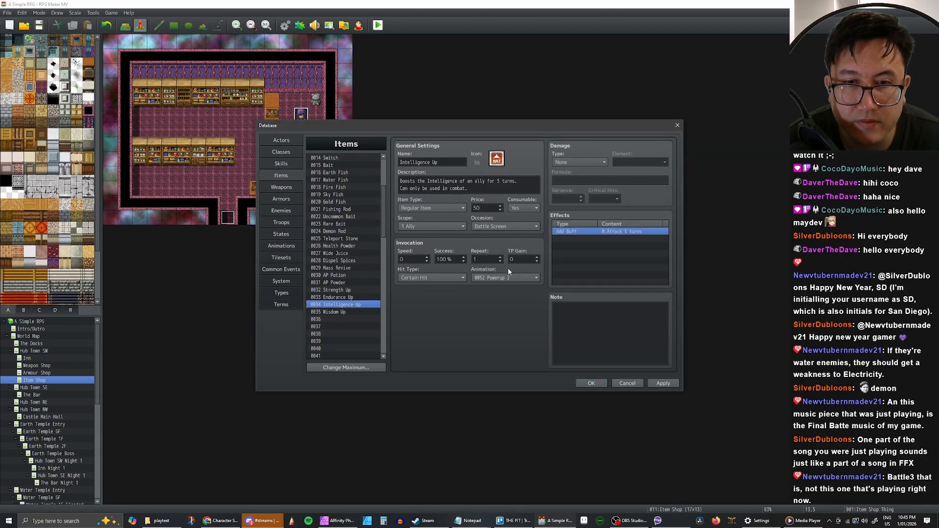
pyautogui.click(506, 278)
pyautogui.press('Escape')
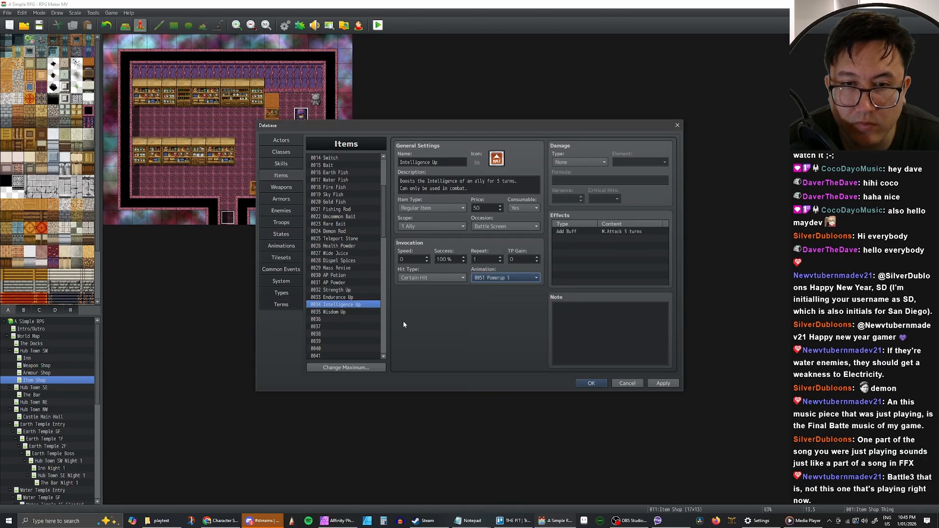
pyautogui.click(342, 312)
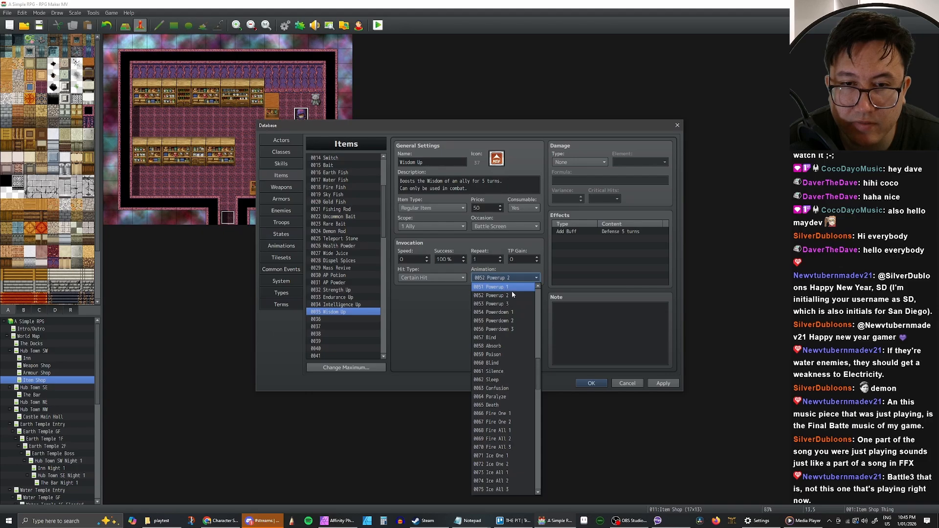
pyautogui.scroll(1, 512, 291)
pyautogui.click(509, 287)
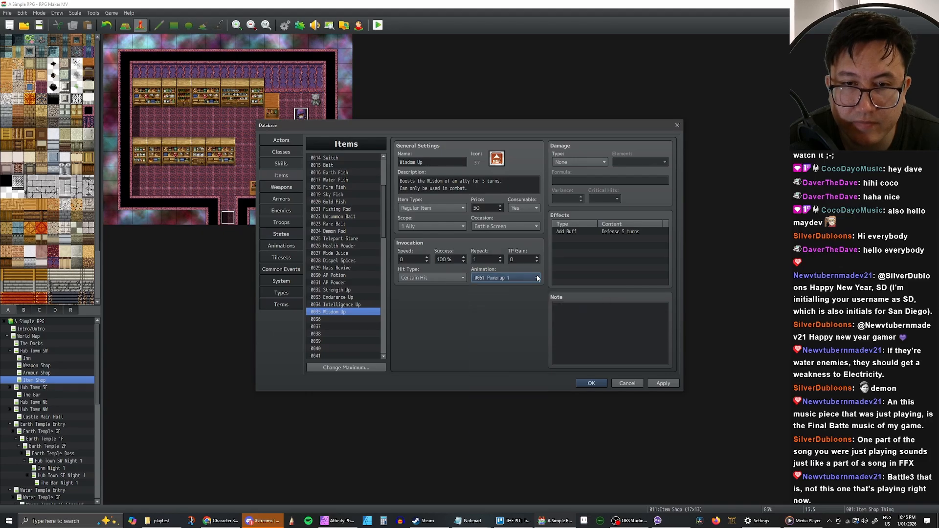
# Set Wisdom Up's buff effect to the M.Defense parameter and apply the database changes.
pyautogui.doubleClick(617, 232)
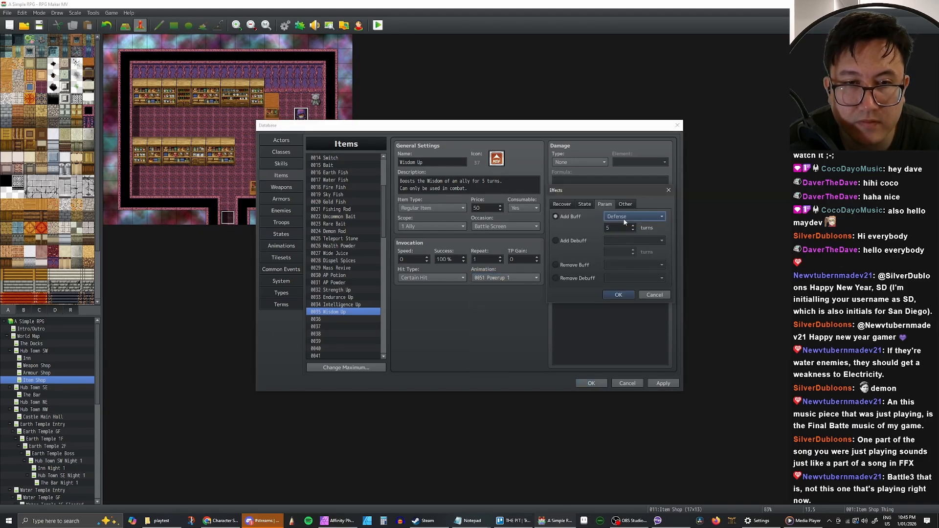
pyautogui.click(624, 217)
pyautogui.click(625, 268)
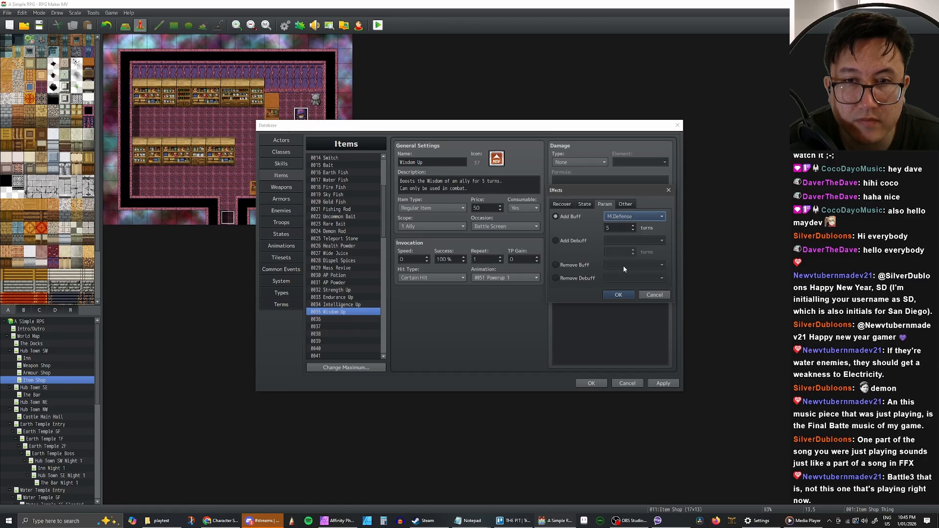
pyautogui.click(617, 294)
pyautogui.click(660, 386)
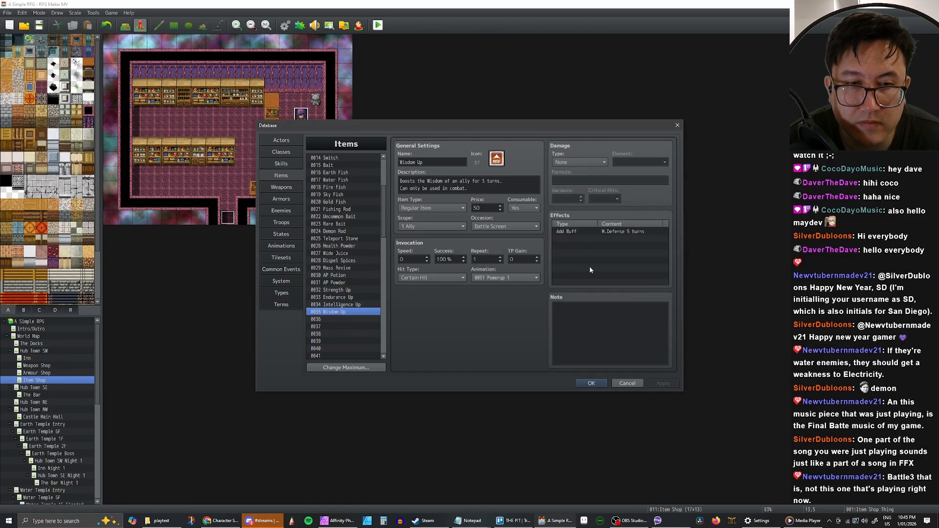
# Compare the settings of the Intelligence Up and Wisdom Up items, checking icon, description, animation and buff effect.
pyautogui.click(361, 306)
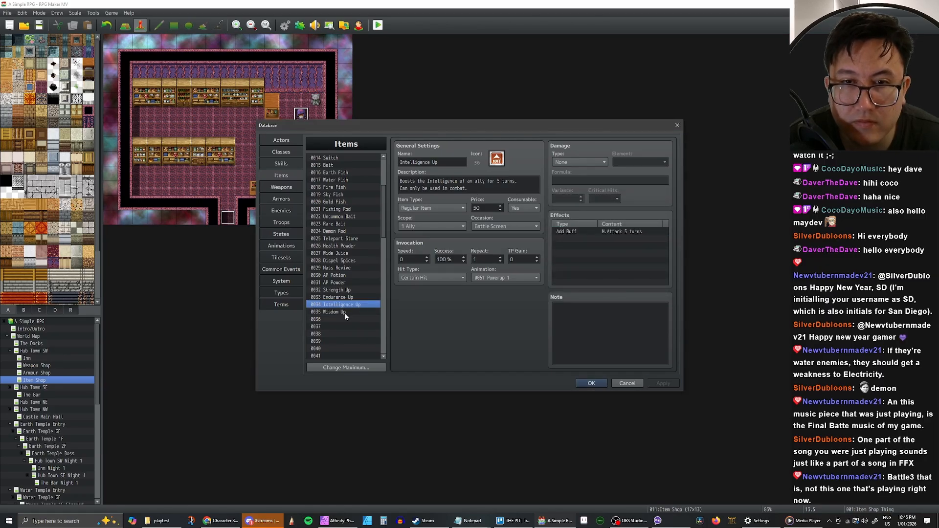
pyautogui.click(346, 316)
pyautogui.click(352, 305)
pyautogui.click(350, 313)
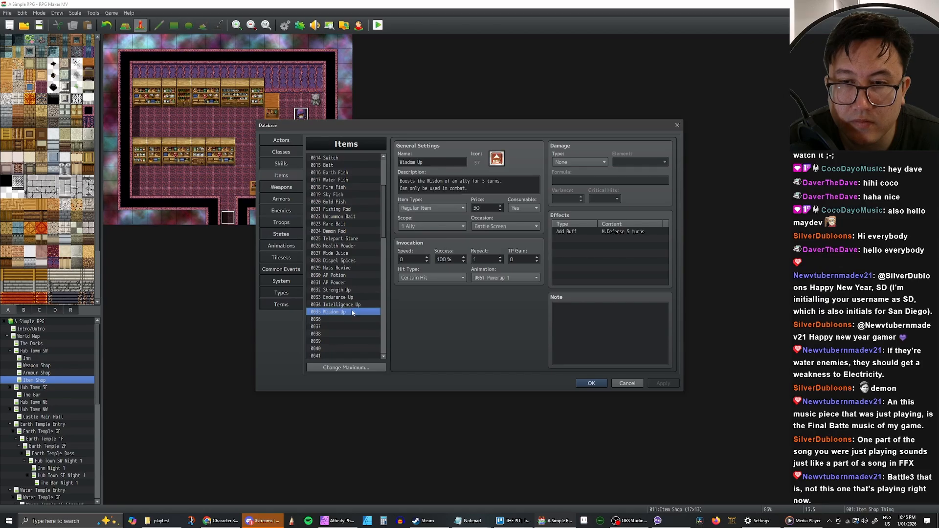
pyautogui.click(354, 306)
pyautogui.click(350, 313)
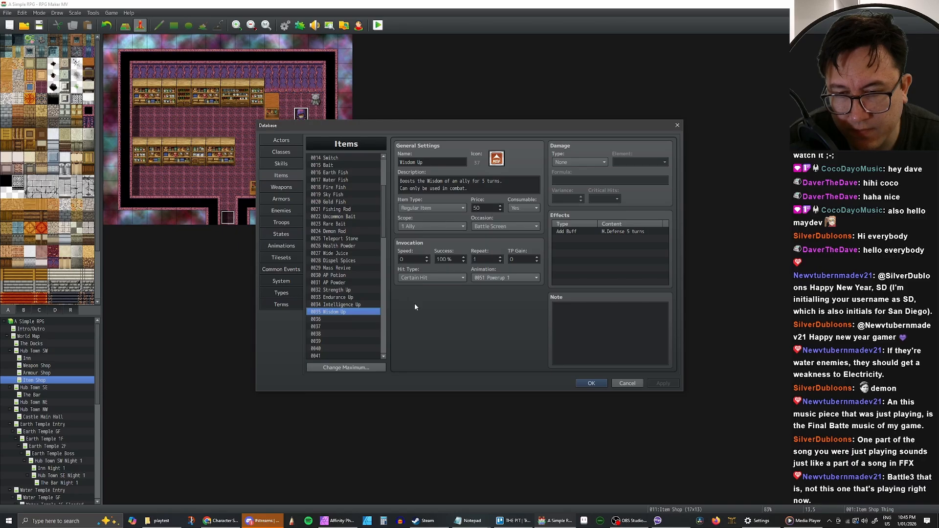
pyautogui.click(339, 306)
pyautogui.click(337, 312)
pyautogui.click(341, 305)
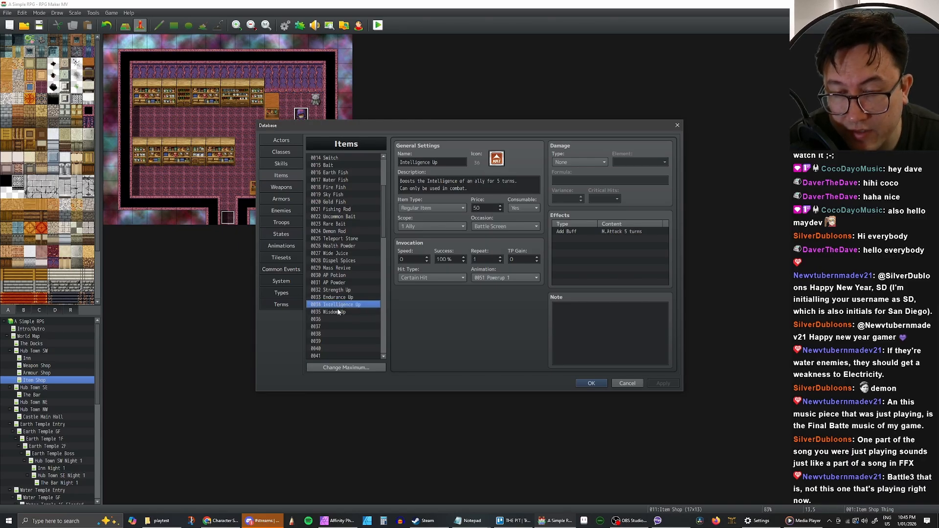
pyautogui.click(334, 313)
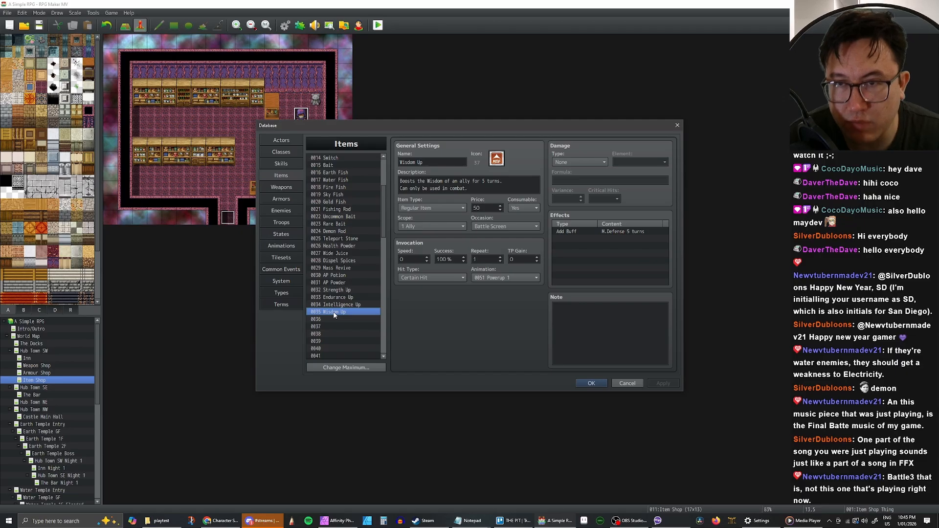
pyautogui.click(338, 305)
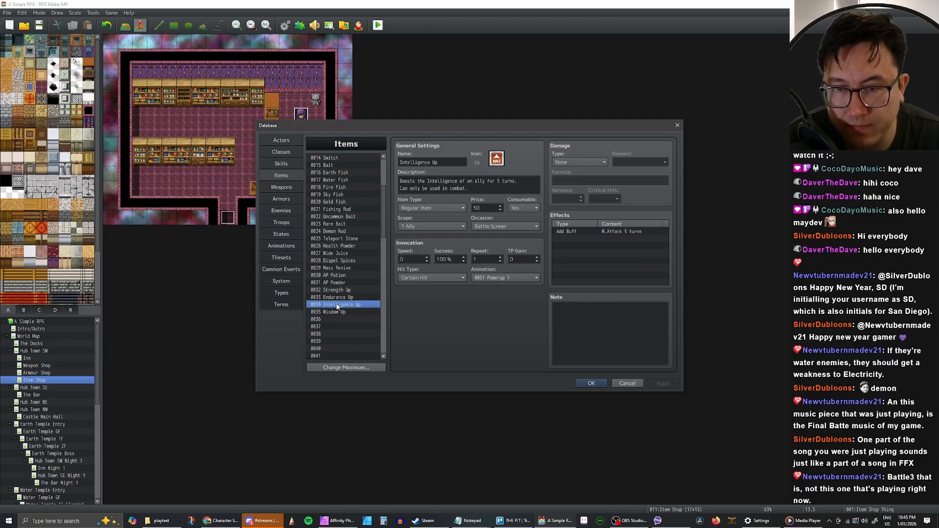
pyautogui.click(334, 313)
pyautogui.click(339, 305)
pyautogui.click(337, 314)
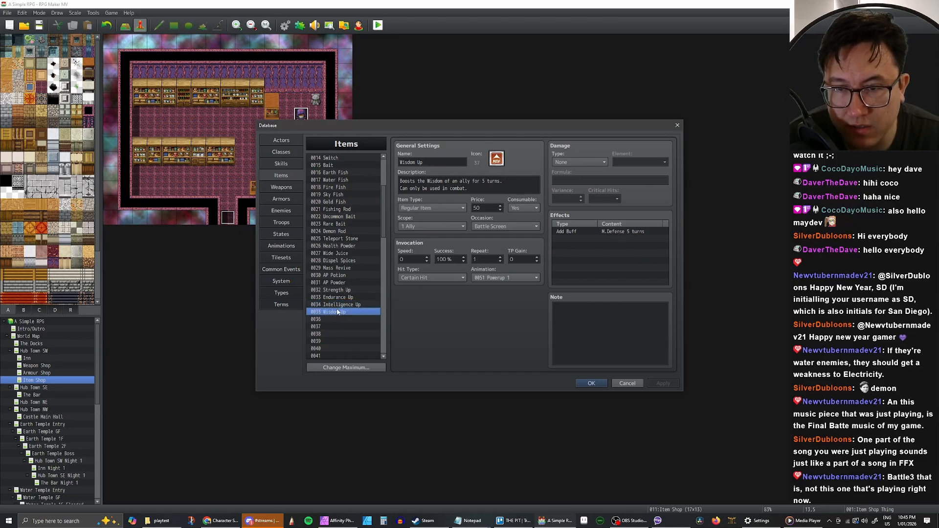
pyautogui.click(339, 305)
pyautogui.click(336, 314)
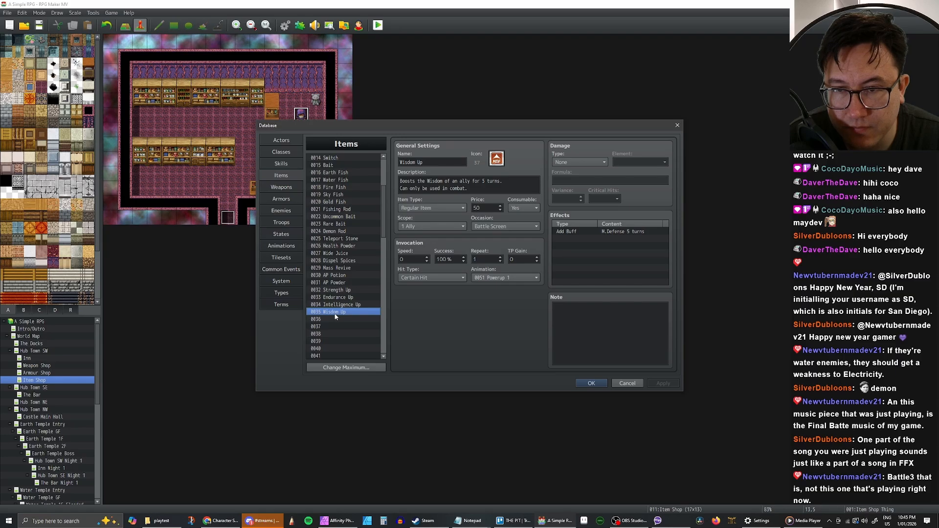
# Duplicate Wisdom Up into empty slot 0036 as "Action Up" with the red AGI boost icon.
pyautogui.click(334, 319)
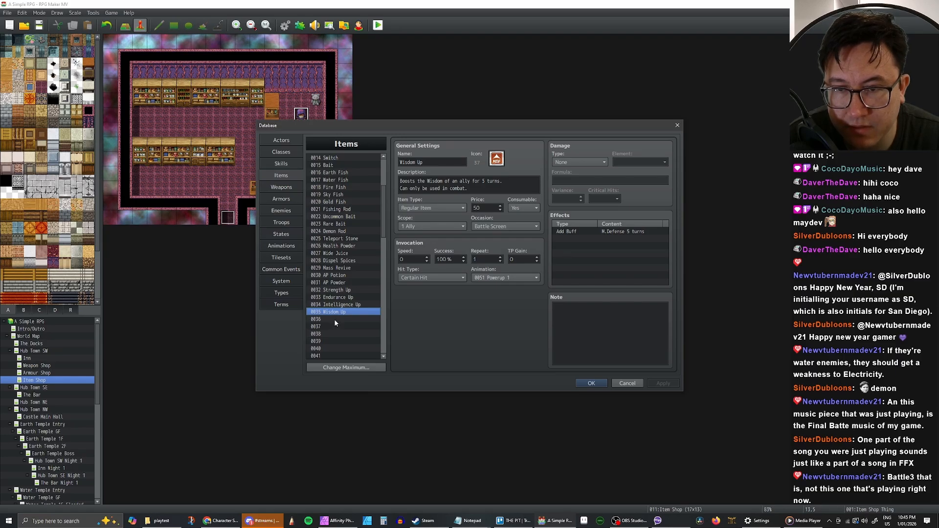
pyautogui.hotkey('ctrl', 'v')
pyautogui.moveTo(400, 162); pyautogui.dragTo(415, 162)
pyautogui.write('Action')
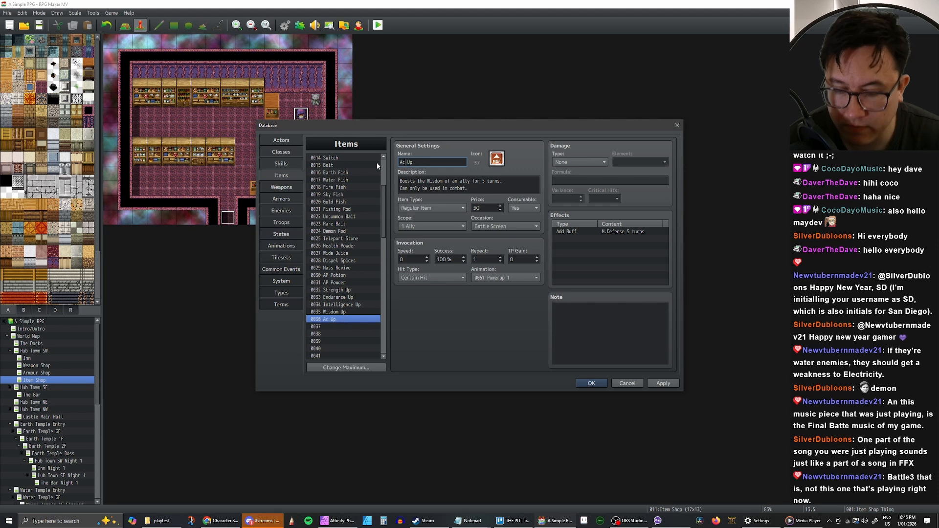
pyautogui.doubleClick(498, 164)
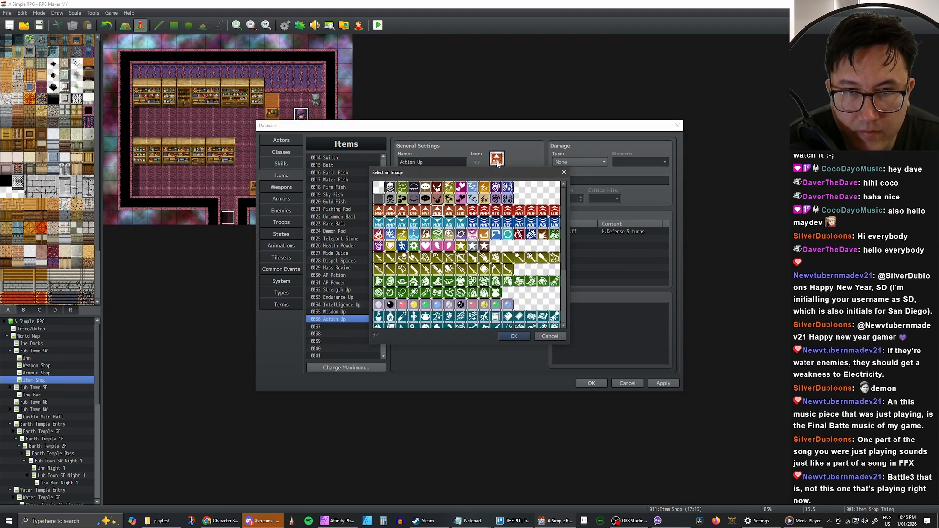
pyautogui.doubleClick(449, 214)
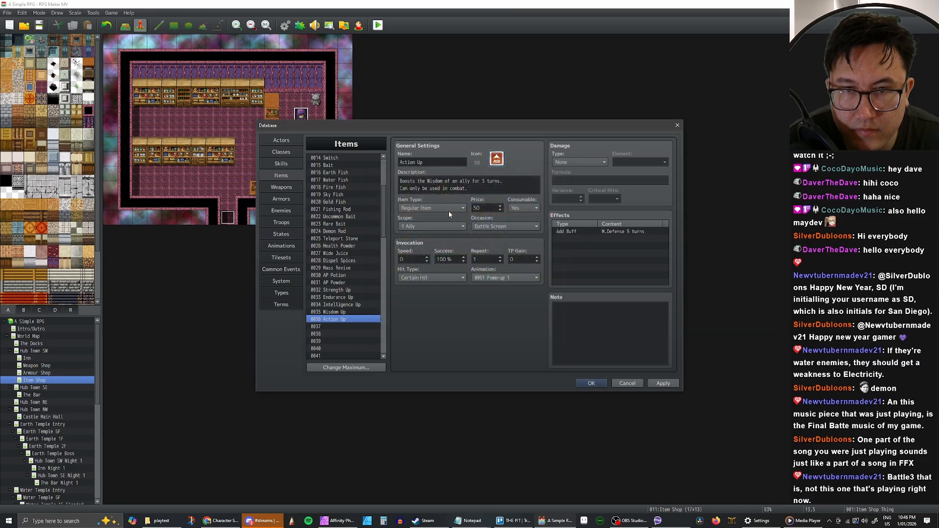
# Replace the first line of Action Up's description with "Allows" and delete its M.Defense buff effect.
pyautogui.click(470, 190)
pyautogui.click(471, 189)
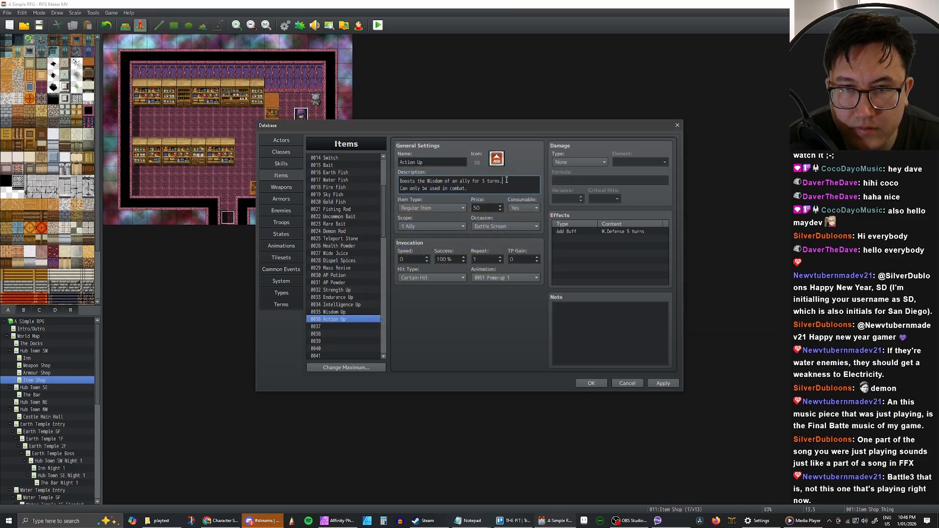
pyautogui.moveTo(507, 181); pyautogui.dragTo(398, 182)
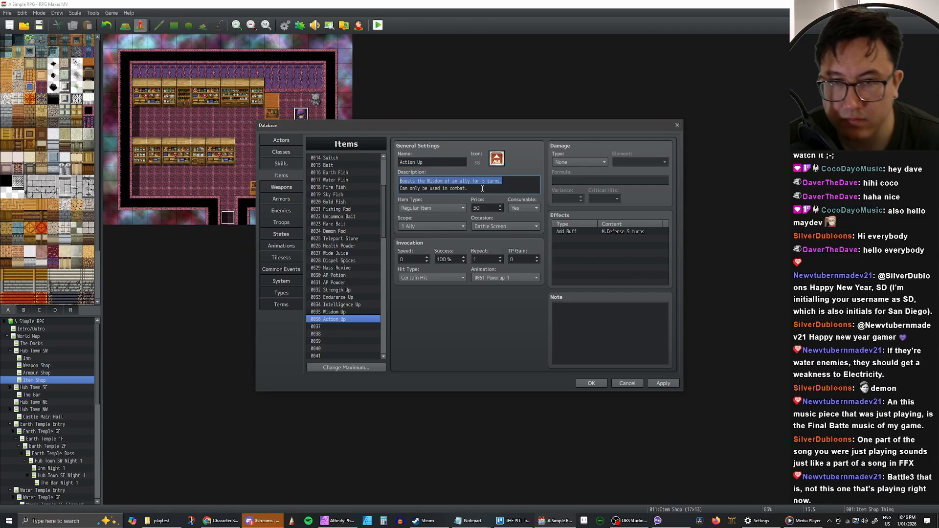
pyautogui.write('Allows')
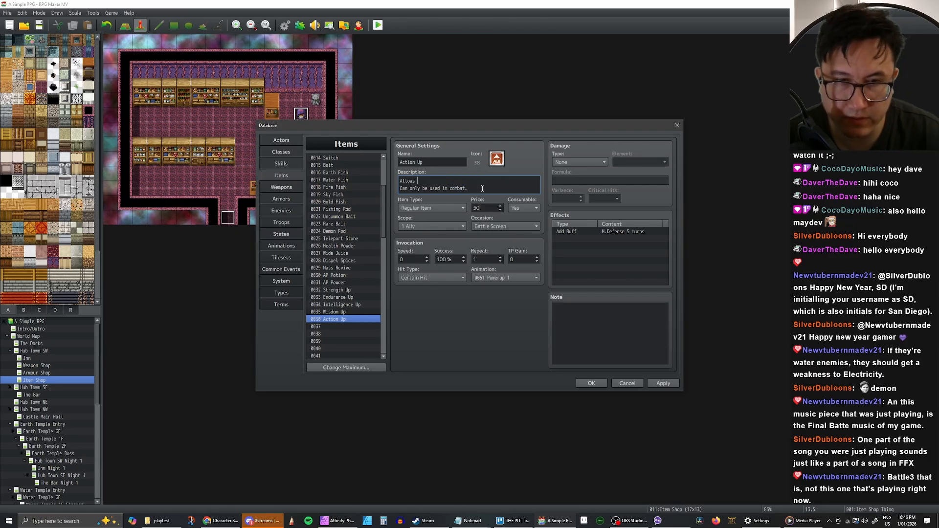
pyautogui.click(579, 232)
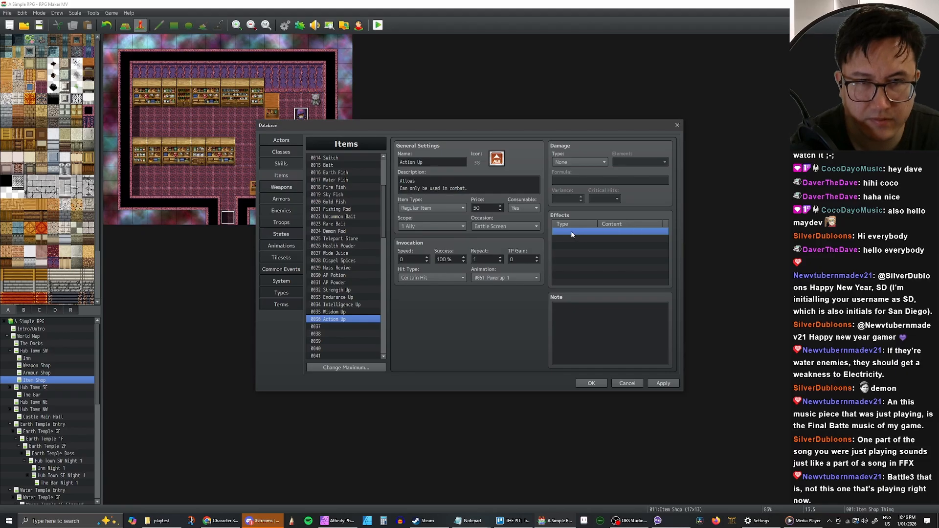
# Examine the special, growth, skill, parameter, state and recovery effect options available for Action Up without adding one.
pyautogui.doubleClick(580, 234)
pyautogui.click(621, 203)
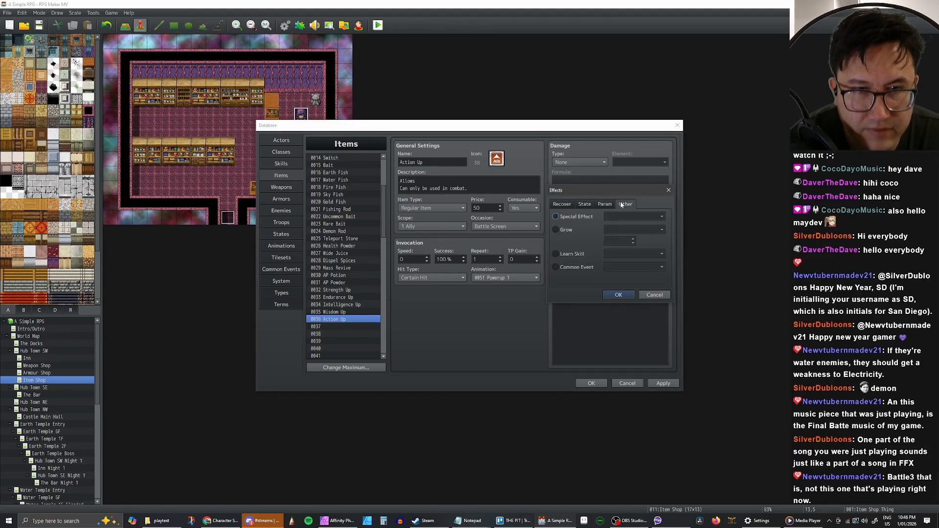
pyautogui.click(576, 216)
pyautogui.click(568, 229)
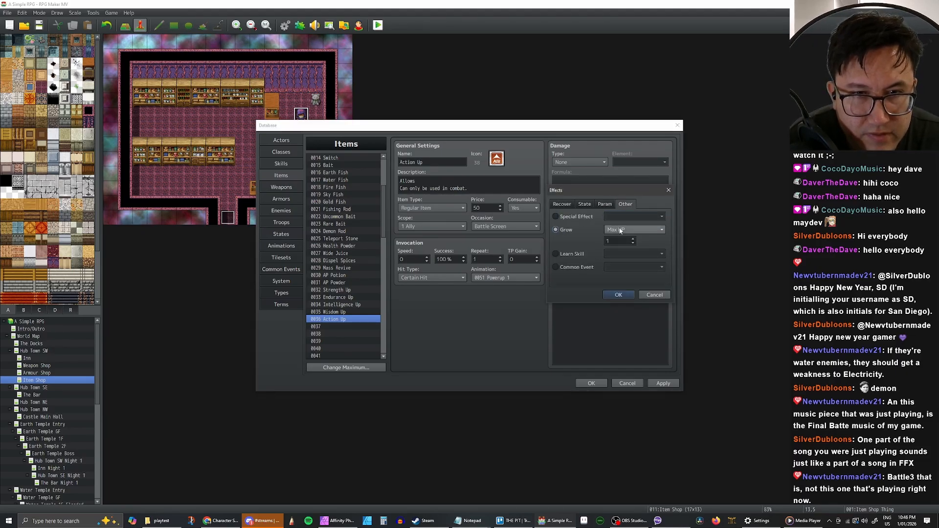
pyautogui.click(635, 229)
pyautogui.click(619, 228)
pyautogui.click(555, 254)
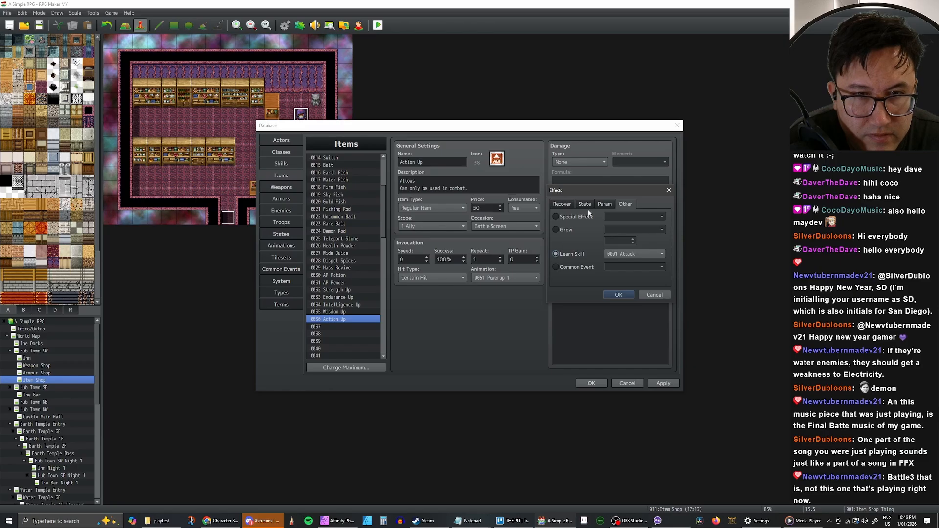
pyautogui.click(603, 205)
pyautogui.click(562, 241)
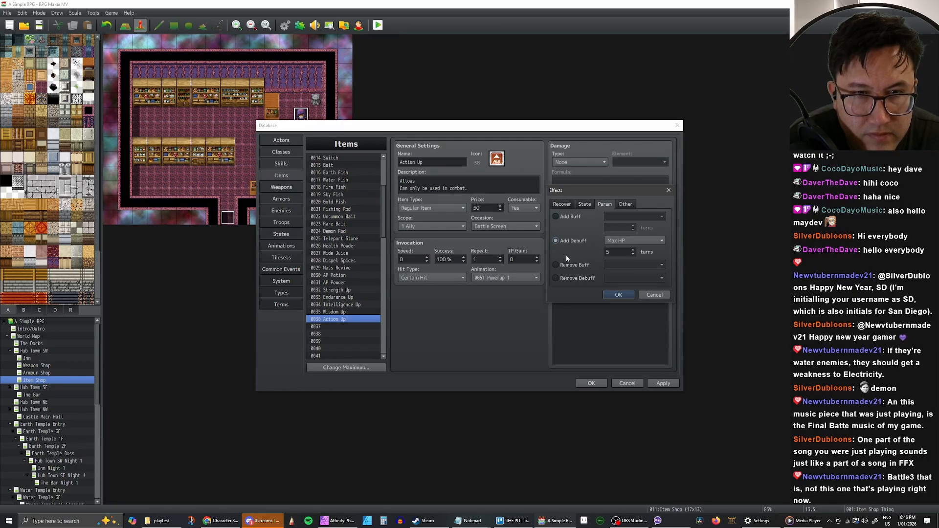
pyautogui.click(563, 265)
pyautogui.click(561, 278)
pyautogui.click(589, 205)
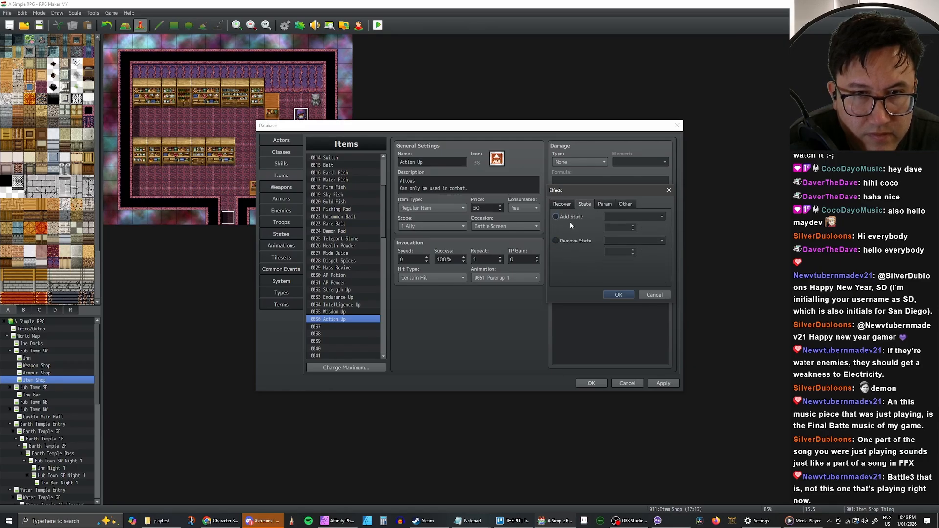
pyautogui.click(571, 217)
pyautogui.click(572, 241)
pyautogui.click(569, 203)
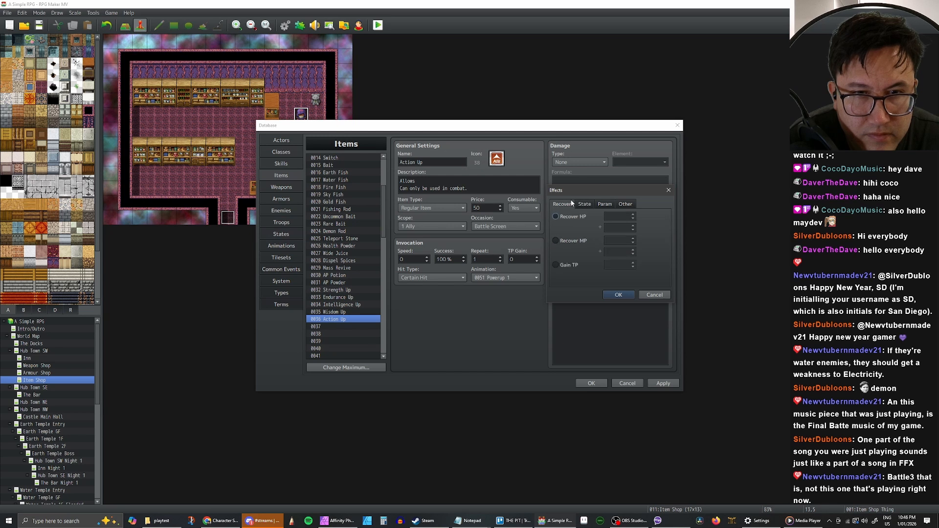
pyautogui.click(568, 216)
pyautogui.click(565, 242)
pyautogui.click(556, 264)
pyautogui.click(655, 294)
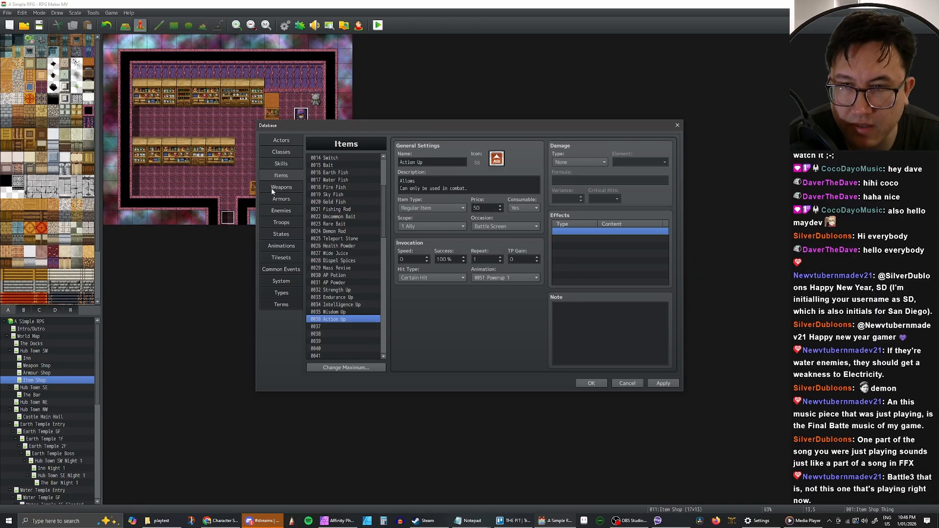
# Create a new state in empty slot 0016 named "Haste" with the red double-arrow AGI icon.
pyautogui.click(292, 234)
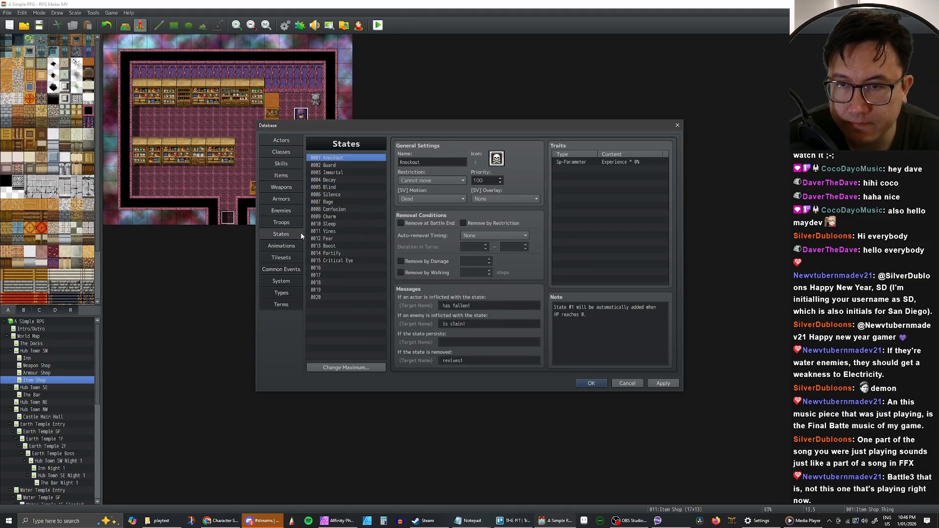
pyautogui.click(335, 267)
pyautogui.click(418, 163)
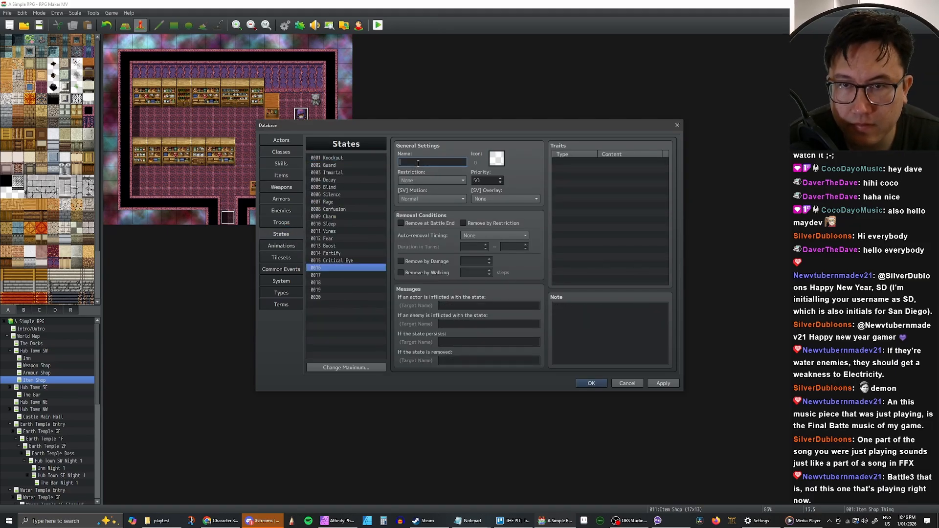
pyautogui.write('Haste')
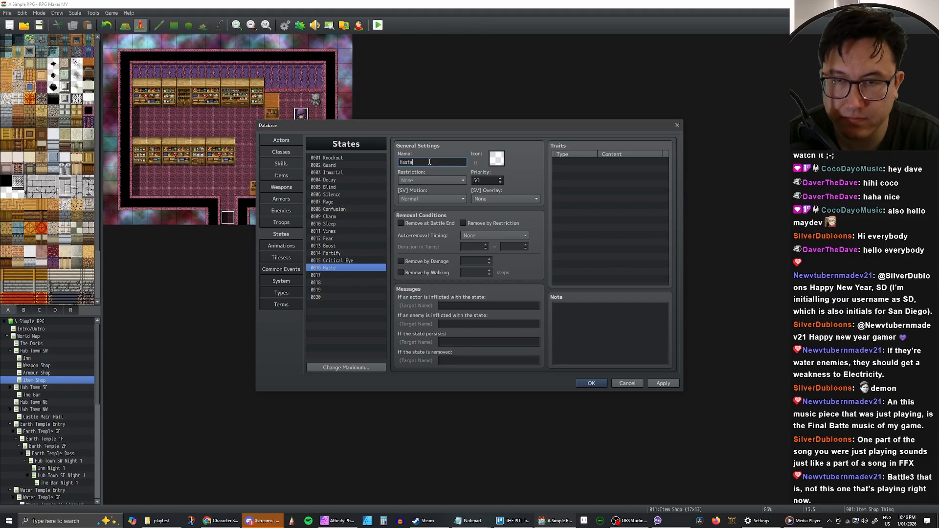
pyautogui.doubleClick(500, 161)
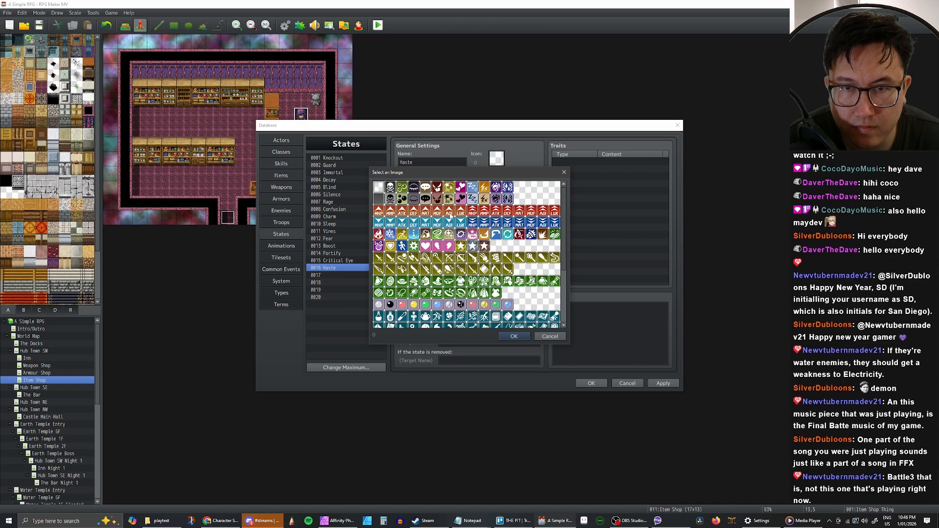
pyautogui.doubleClick(544, 212)
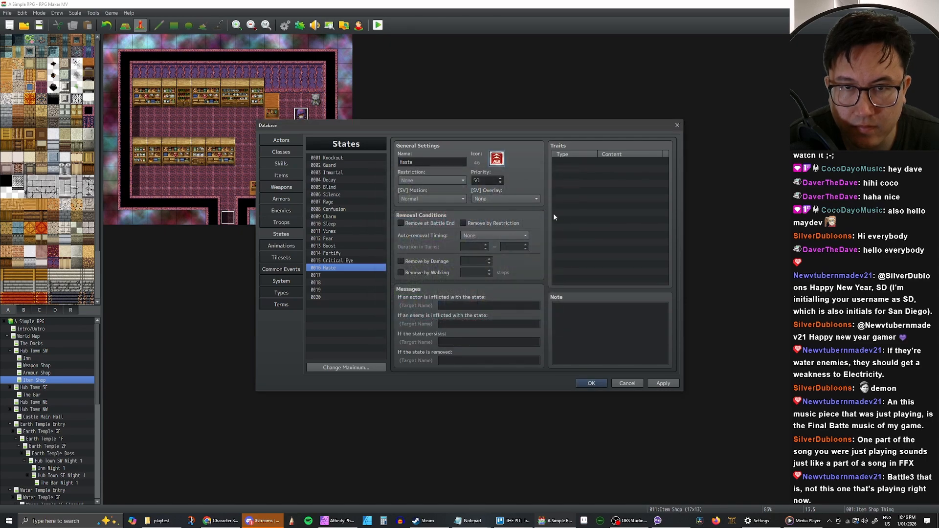
pyautogui.click(437, 182)
pyautogui.click(437, 182)
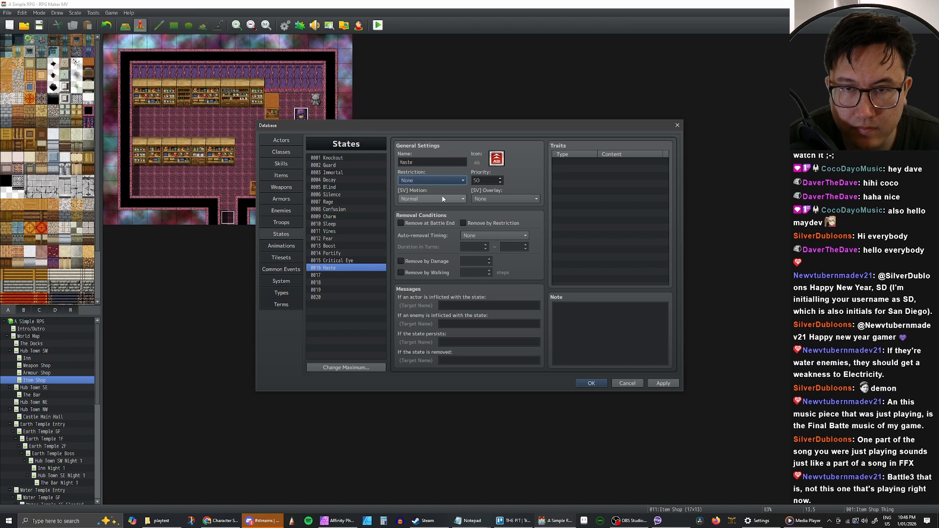
pyautogui.click(443, 199)
pyautogui.click(443, 199)
pyautogui.click(499, 199)
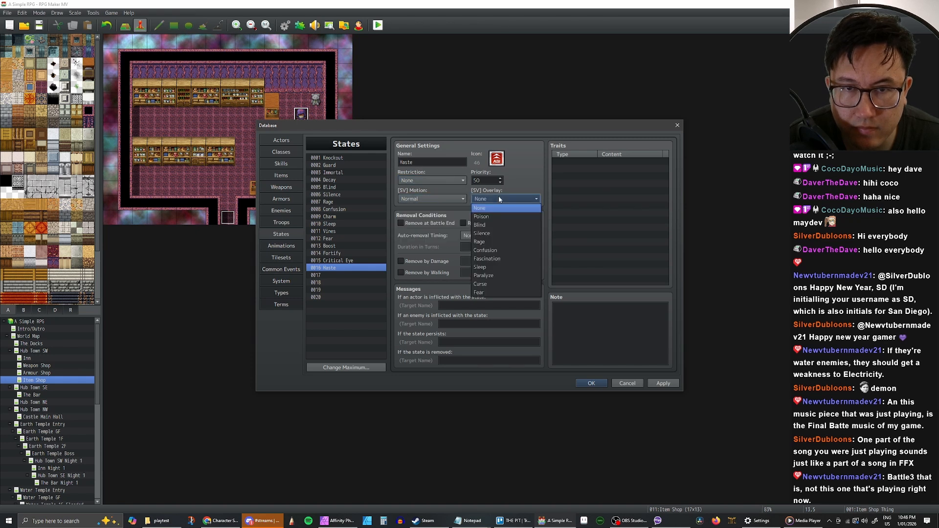
pyautogui.click(498, 197)
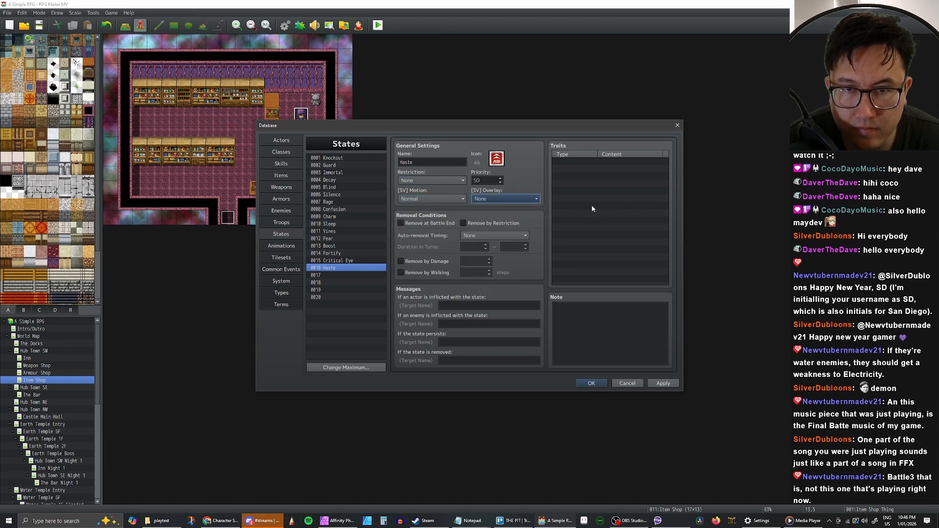
# Set Haste's auto-removal timing to Turn End with a duration of 3 to 3 turns and apply the changes.
pyautogui.click(477, 234)
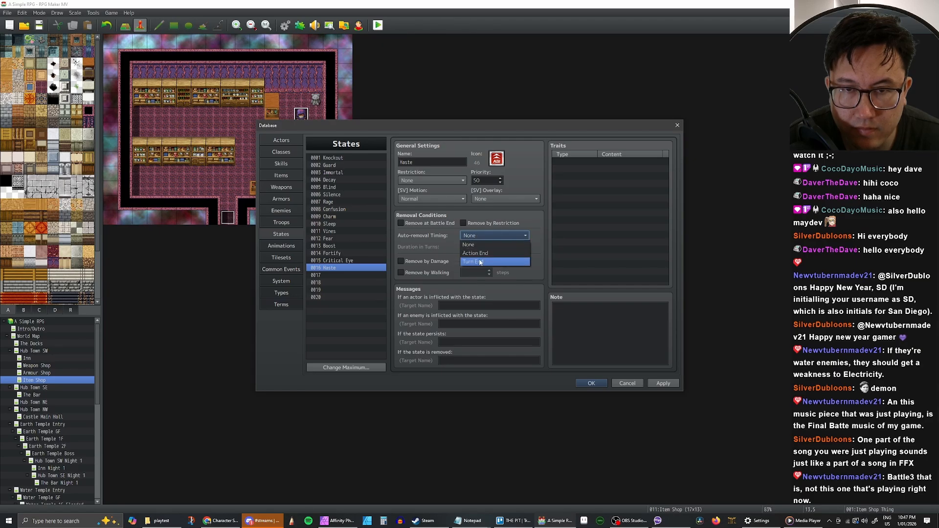
pyautogui.click(480, 262)
pyautogui.click(487, 245)
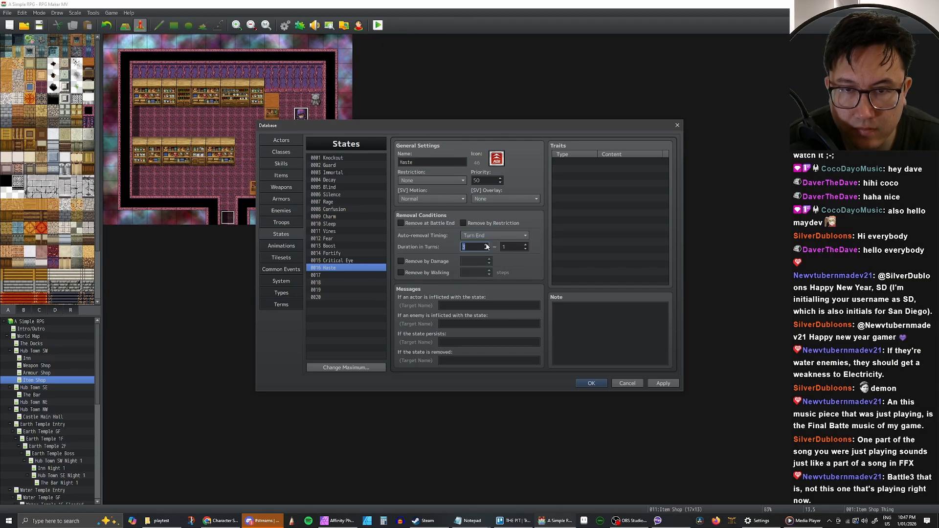
pyautogui.click(526, 245)
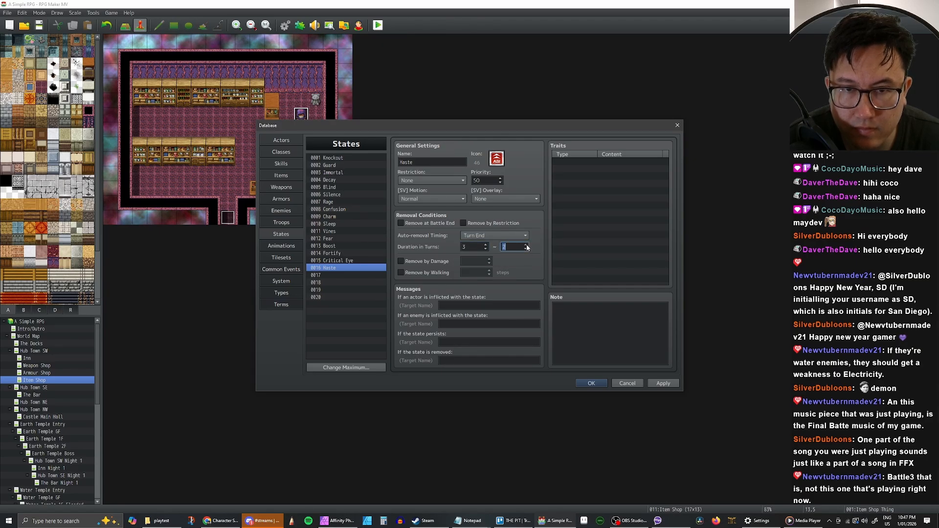
pyautogui.click(663, 384)
# Add an Action Times + trait of 100% to the Haste state and apply the changes.
pyautogui.doubleClick(598, 162)
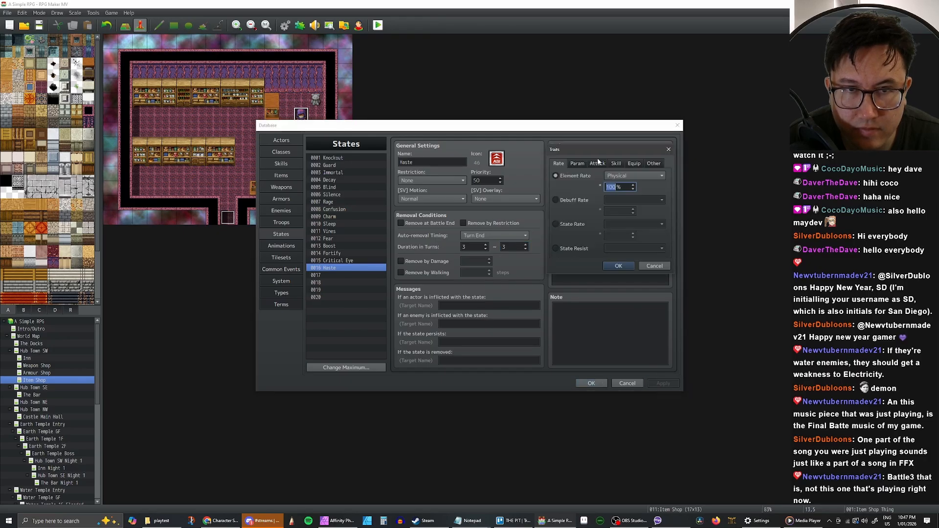
pyautogui.click(631, 164)
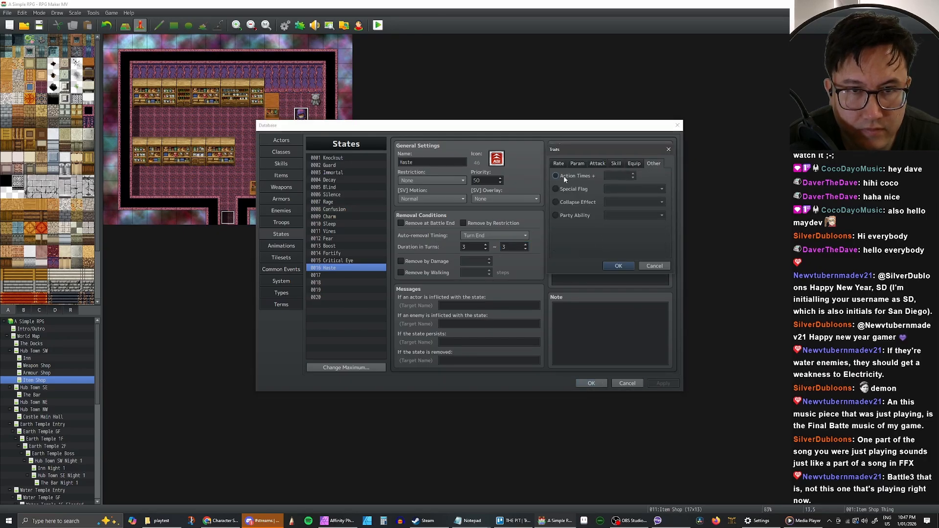
pyautogui.click(652, 165)
pyautogui.click(620, 266)
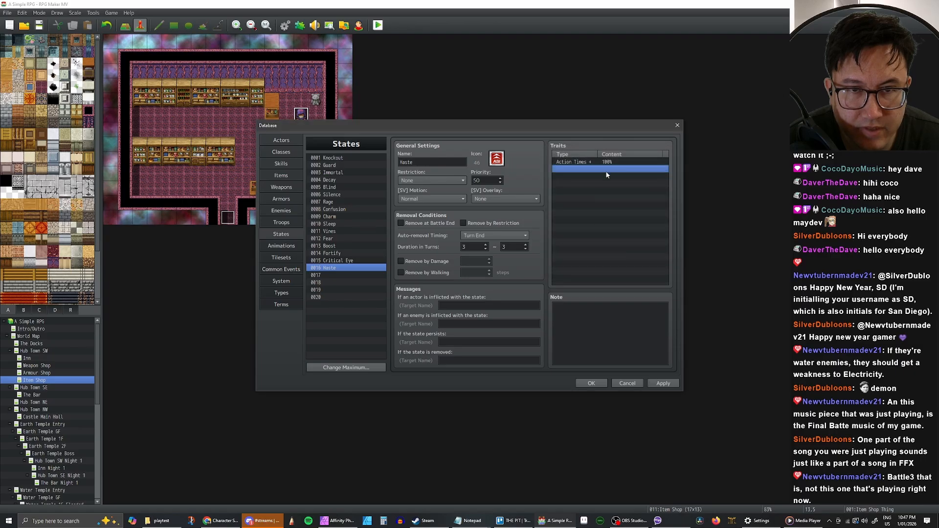
pyautogui.click(658, 383)
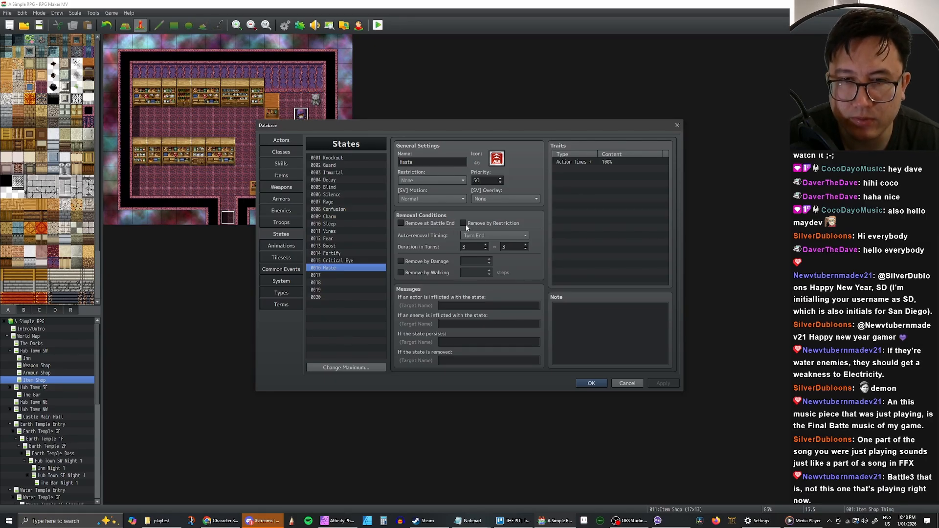
# Set Haste's message for an actor inflicted with the state to "is focussed." and apply the changes.
pyautogui.click(469, 307)
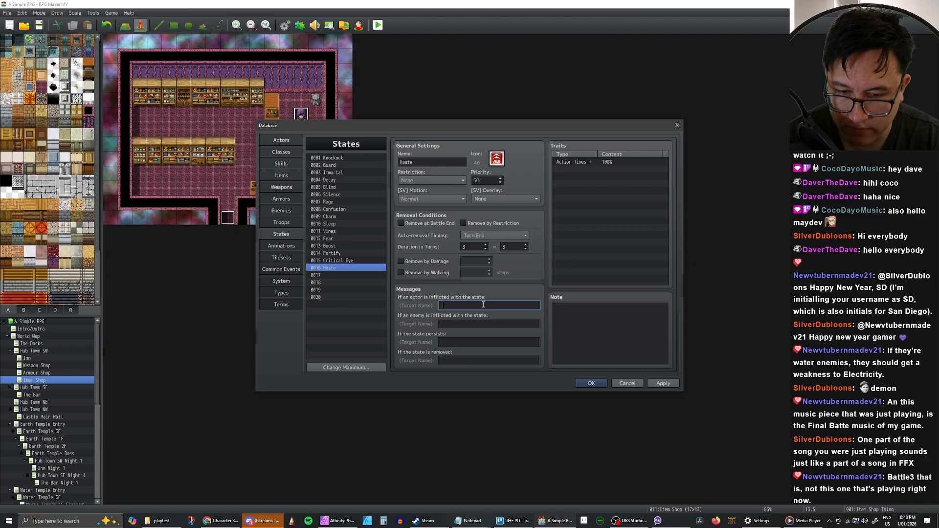
pyautogui.write('is')
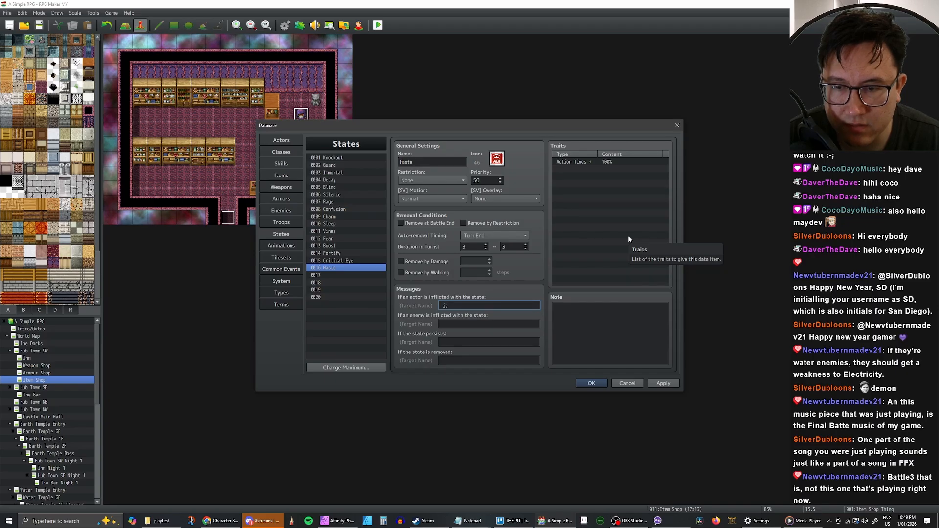
pyautogui.write('focussed')
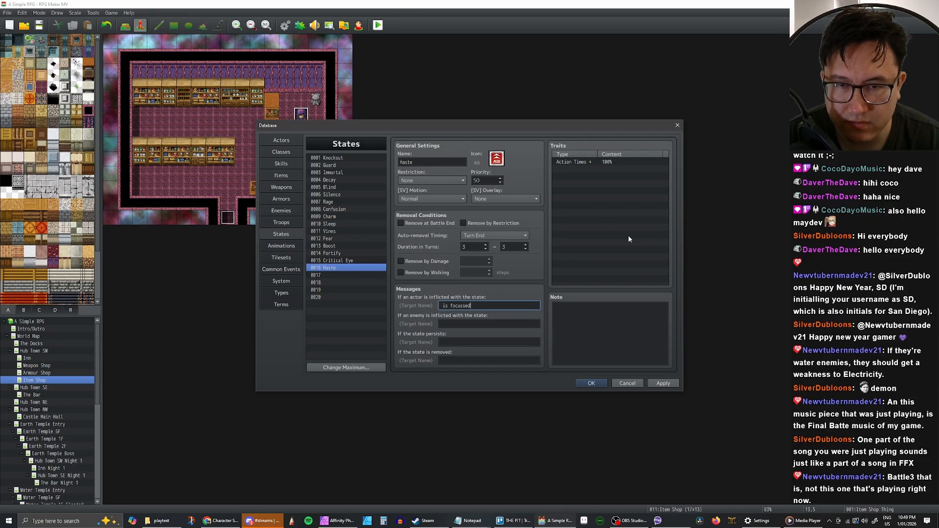
pyautogui.write('.')
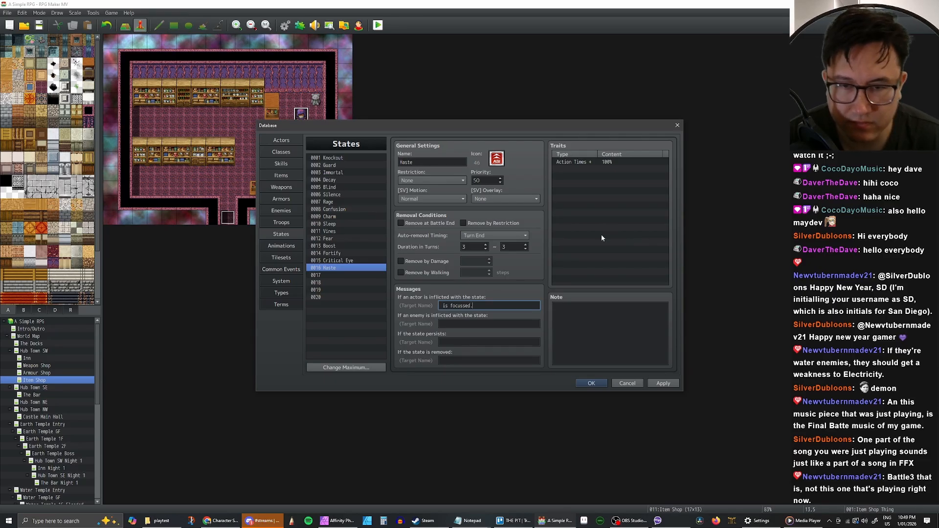
pyautogui.click(663, 384)
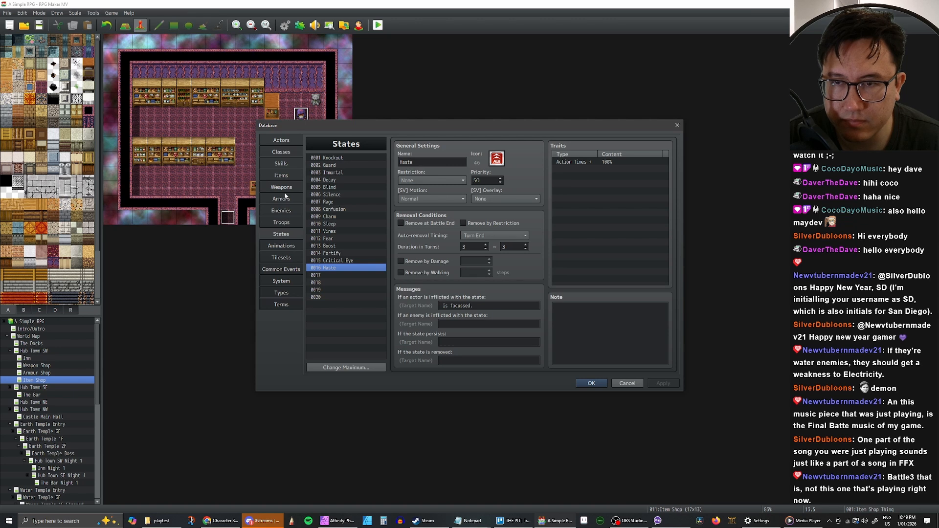
# Extend the first line of the Action Up item's description to "Allows the user to take multiple turns for".
pyautogui.click(283, 177)
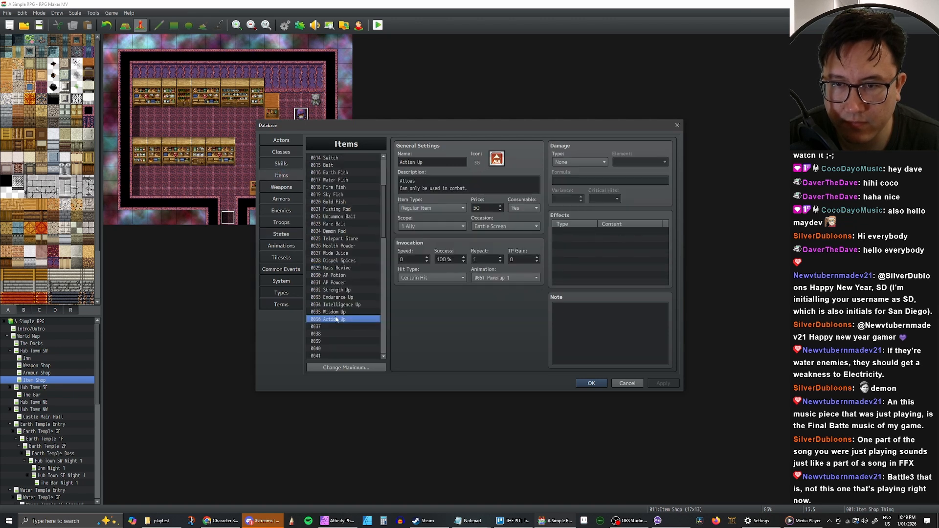
pyautogui.click(425, 183)
pyautogui.click(437, 179)
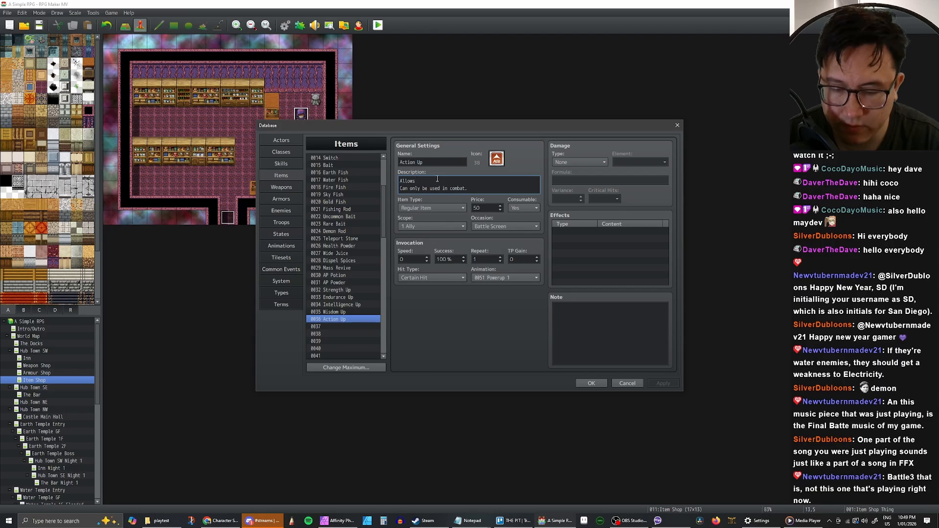
pyautogui.write('the user')
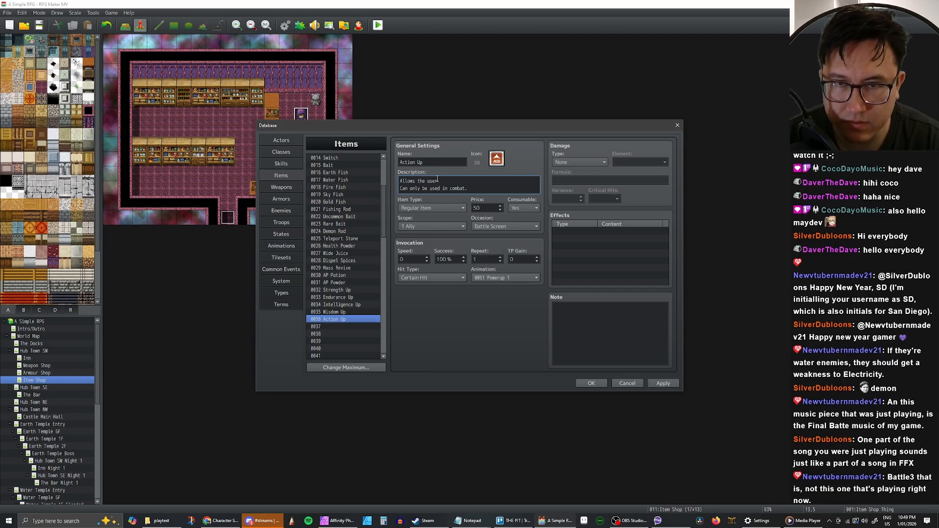
pyautogui.write(' to take')
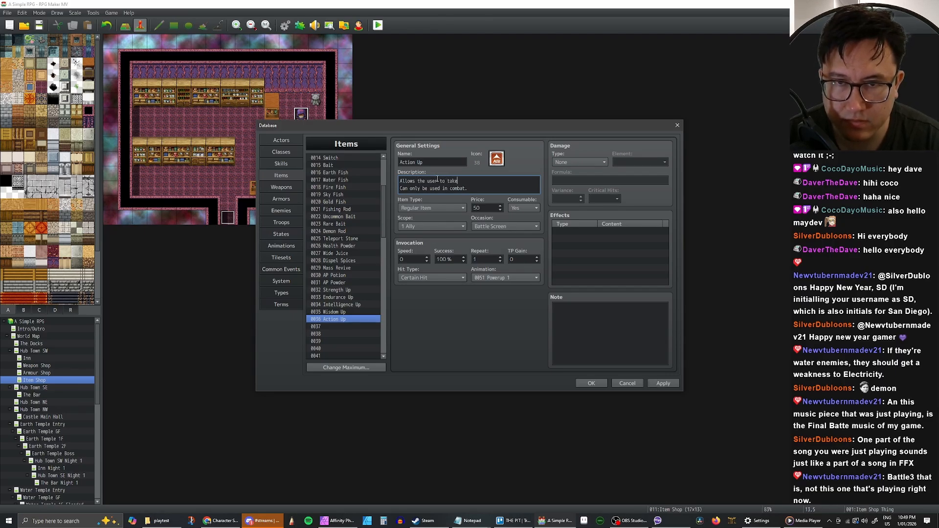
pyautogui.write(' mult')
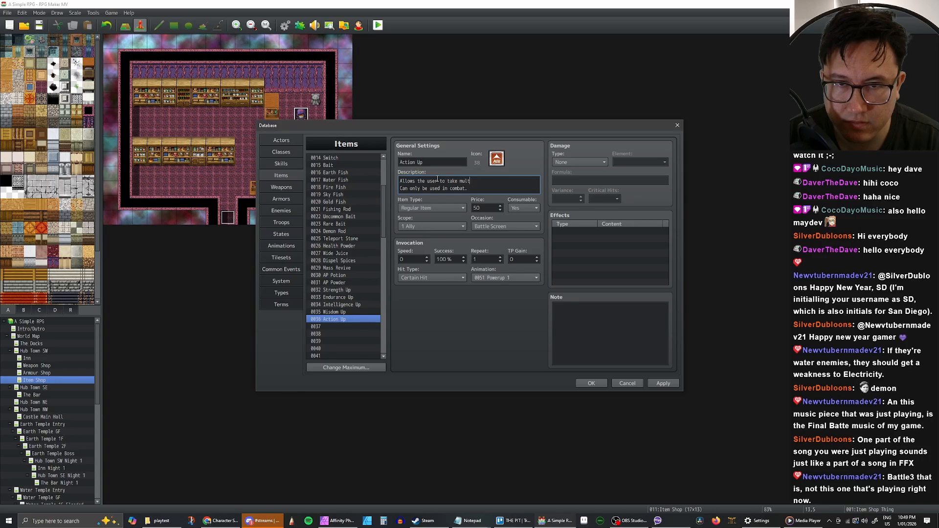
pyautogui.write('iple')
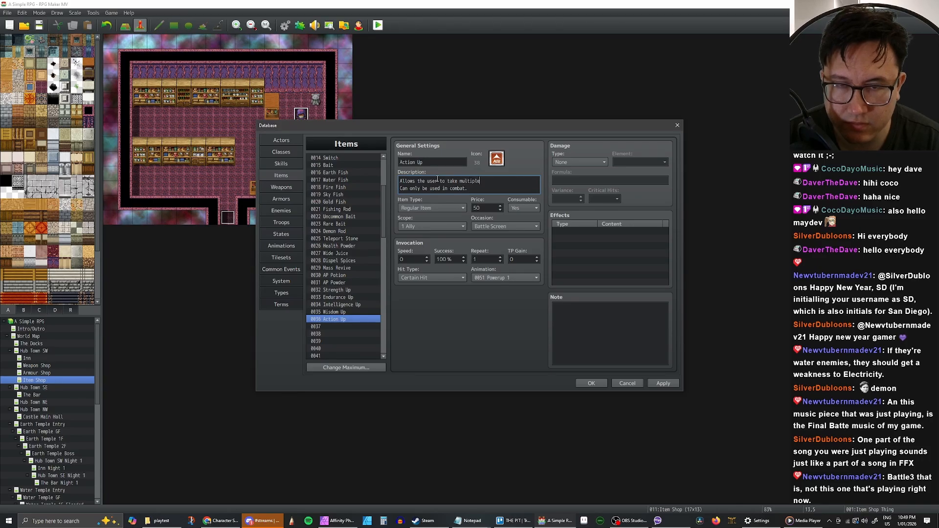
pyautogui.write(' turns')
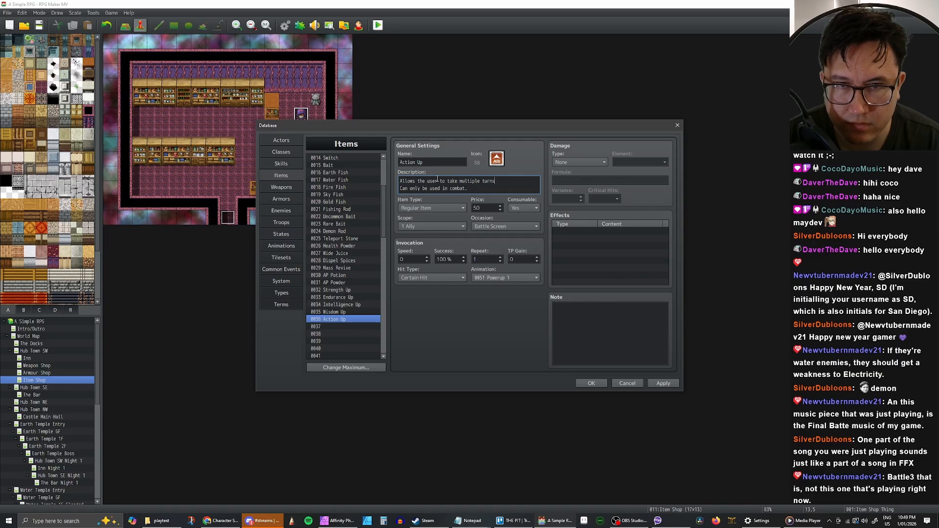
pyautogui.write('fi')
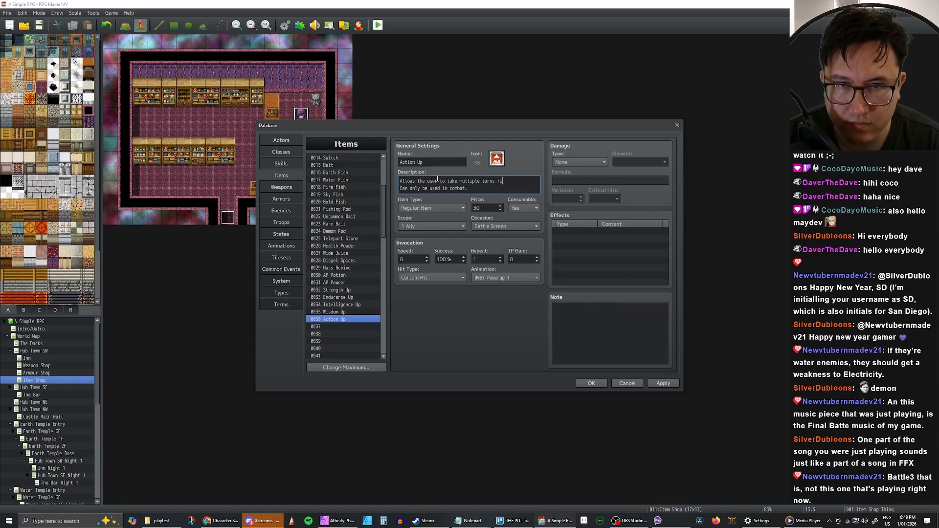
pyautogui.press('BackSpace')
pyautogui.write('or')
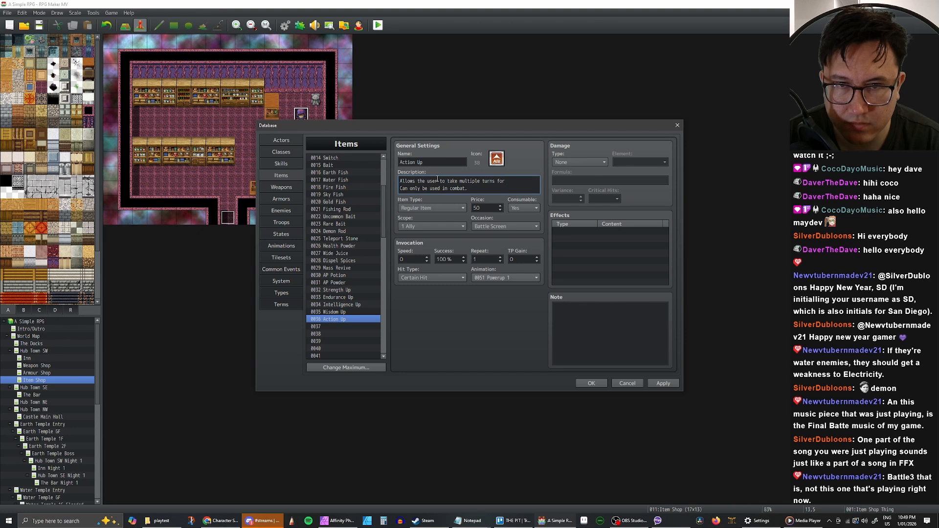
# Replace the first line of the Action Up item's description with "Doubles the users actions for 3 turns.".
pyautogui.press('BackSpace')
pyautogui.press('BackSpace')
pyautogui.press('BackSpace')
pyautogui.press('BackSpace')
pyautogui.press('BackSpace')
pyautogui.press('BackSpace')
pyautogui.press('BackSpace')
pyautogui.press('BackSpace')
pyautogui.press('BackSpace')
pyautogui.press('BackSpace')
pyautogui.press('BackSpace')
pyautogui.press('BackSpace')
pyautogui.press('BackSpace')
pyautogui.press('BackSpace')
pyautogui.press('BackSpace')
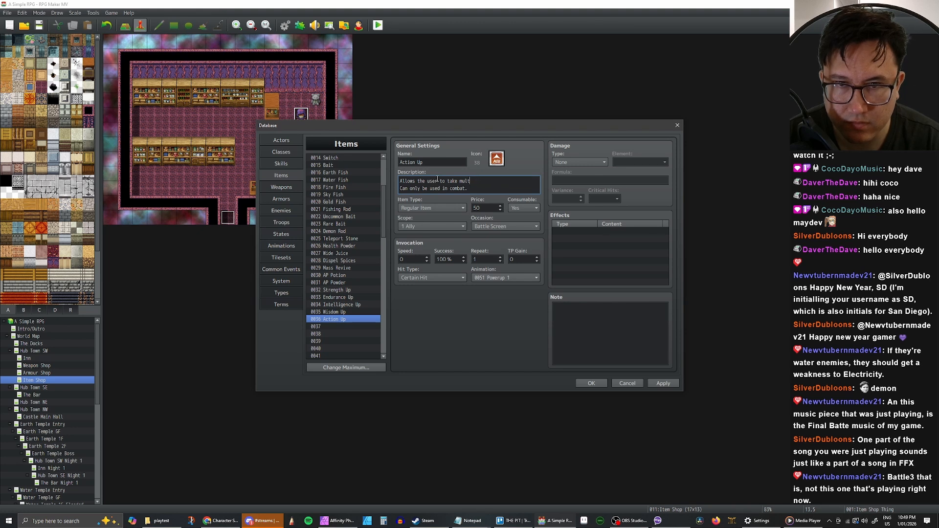
pyautogui.press('BackSpace')
pyautogui.press('BackSpace')
pyautogui.press('BackSpace')
pyautogui.press('BackSpace')
pyautogui.press('BackSpace')
pyautogui.press('BackSpace')
pyautogui.press('BackSpace')
pyautogui.press('BackSpace')
pyautogui.press('BackSpace')
pyautogui.press('BackSpace')
pyautogui.press('BackSpace')
pyautogui.press('BackSpace')
pyautogui.press('BackSpace')
pyautogui.press('BackSpace')
pyautogui.press('BackSpace')
pyautogui.press('BackSpace')
pyautogui.press('BackSpace')
pyautogui.press('BackSpace')
pyautogui.press('BackSpace')
pyautogui.press('BackSpace')
pyautogui.write('D')
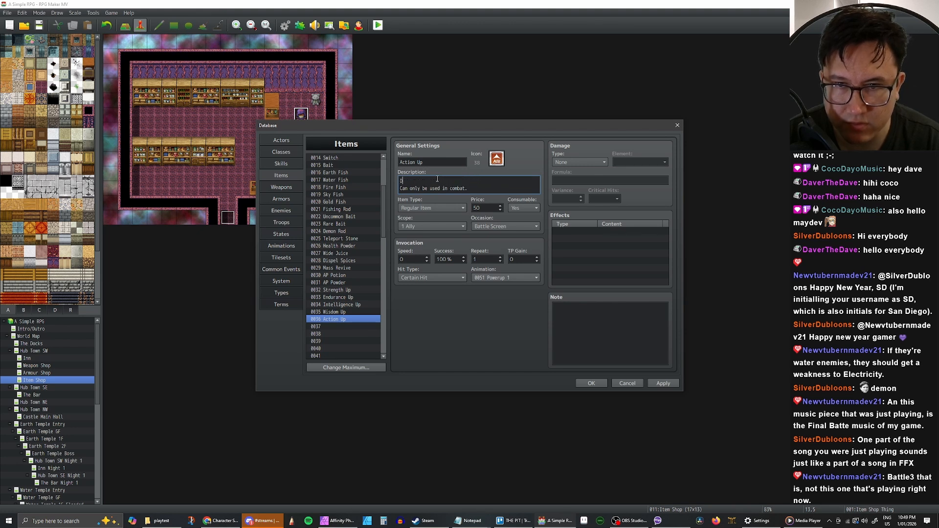
pyautogui.write('oubles the users turns')
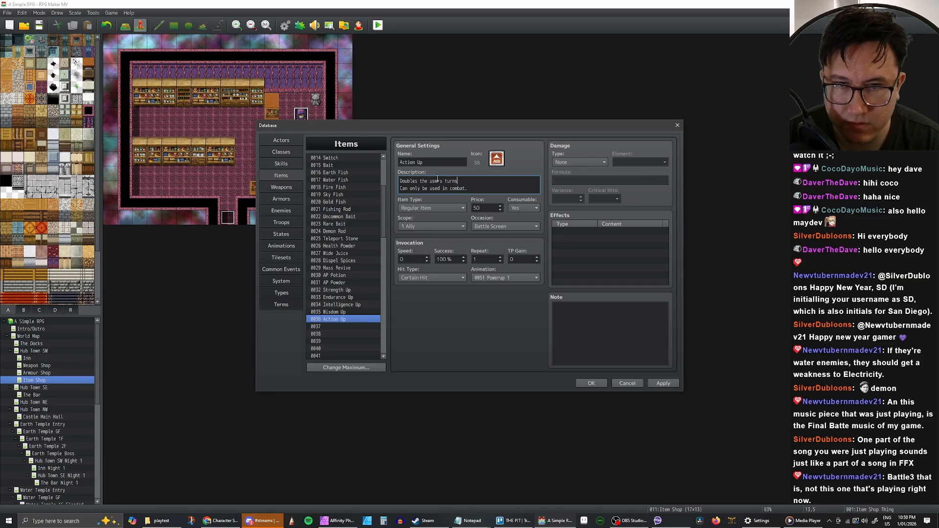
pyautogui.press('BackSpace')
pyautogui.press('BackSpace')
pyautogui.press('BackSpace')
pyautogui.press('BackSpace')
pyautogui.press('BackSpace')
pyautogui.write('ac')
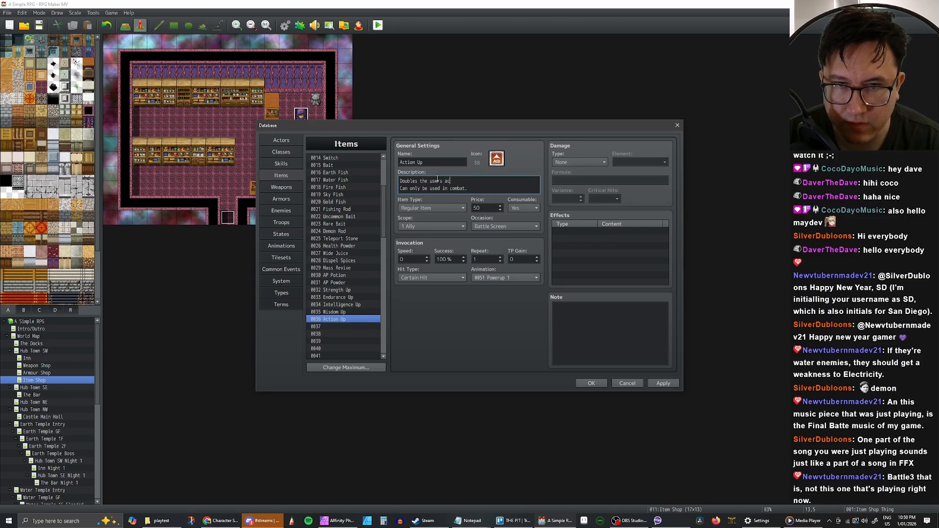
pyautogui.write('tions for 3 turns.')
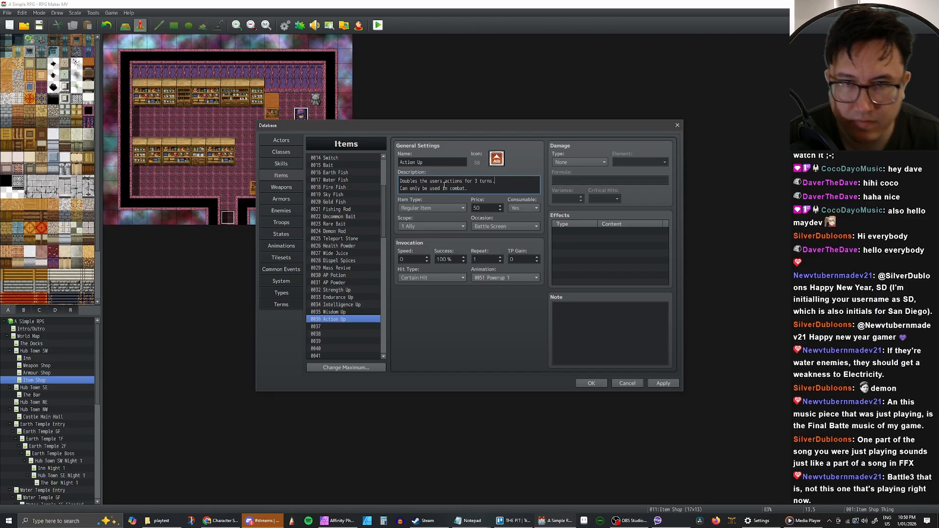
# Set the Action Up item's price to 150 and its scope to The User, and apply the changes.
pyautogui.doubleClick(482, 207)
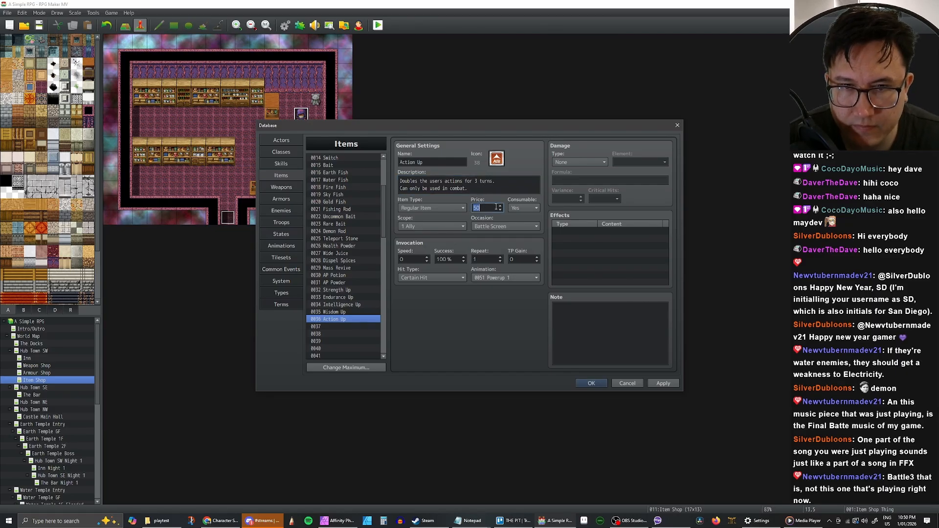
pyautogui.write('150')
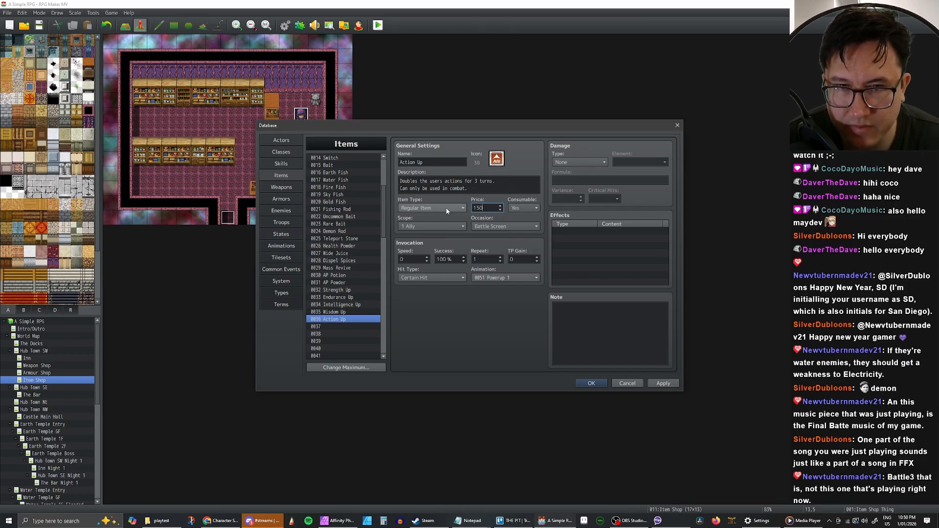
pyautogui.click(443, 225)
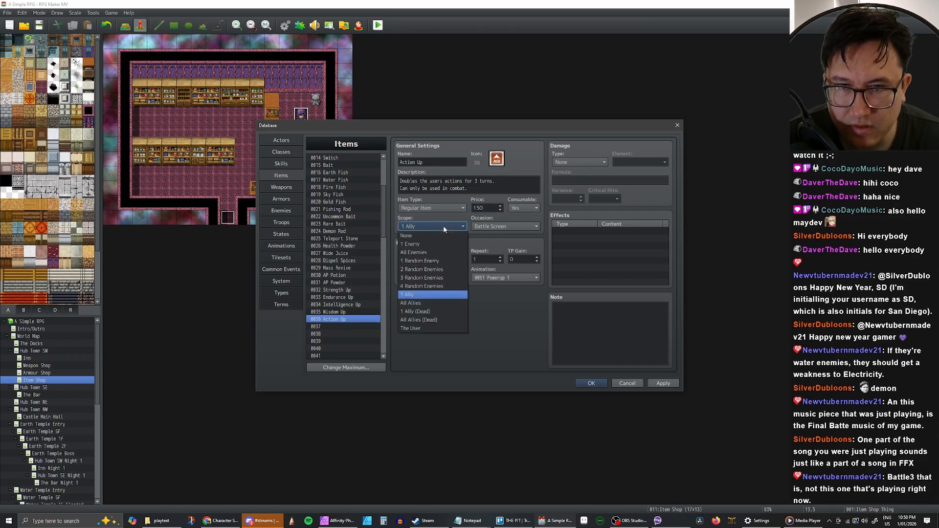
pyautogui.click(425, 329)
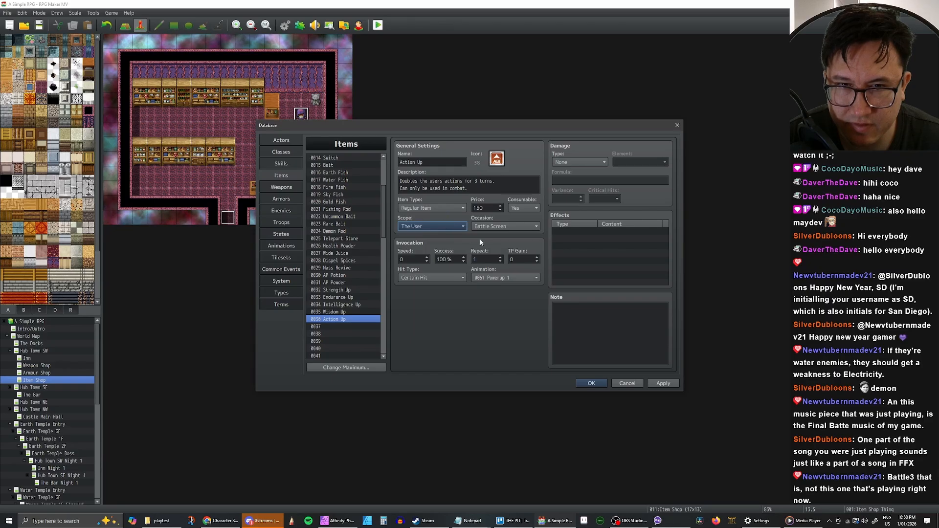
pyautogui.click(663, 384)
# Add an Add State effect for 0016 Haste at 100% to the Action Up item and apply the changes.
pyautogui.doubleClick(594, 235)
pyautogui.click(582, 205)
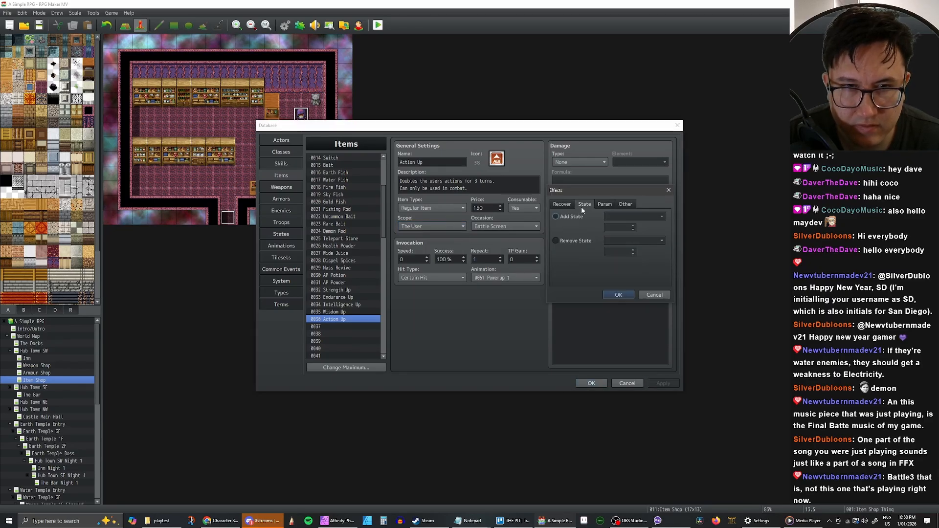
pyautogui.click(631, 216)
pyautogui.click(632, 360)
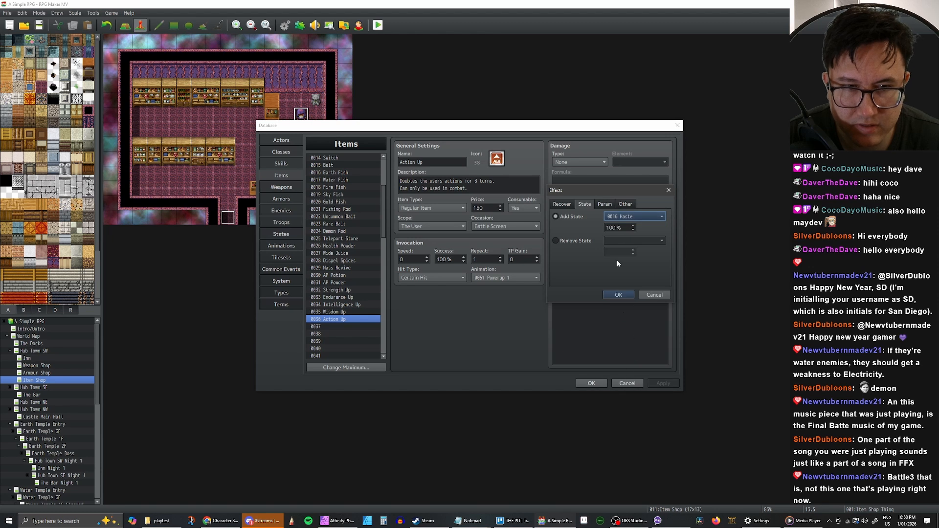
pyautogui.click(623, 290)
pyautogui.click(663, 383)
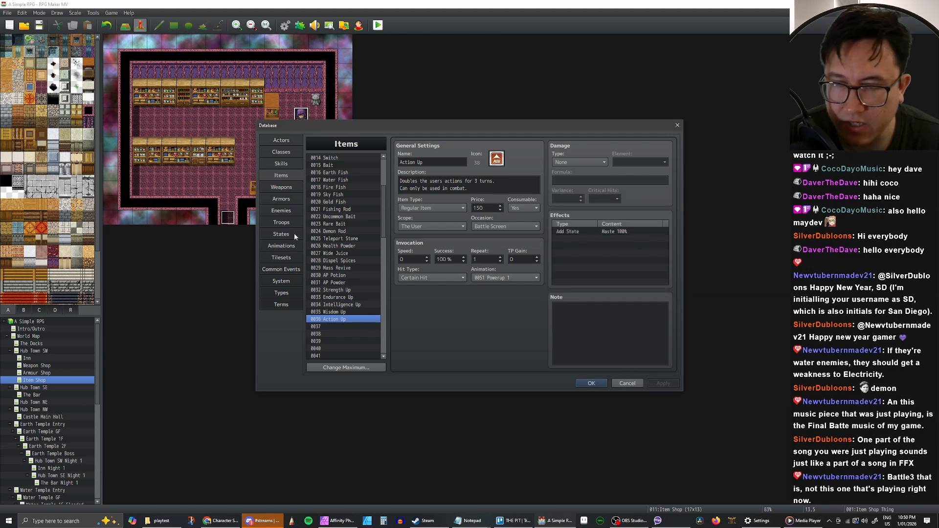
pyautogui.click(282, 234)
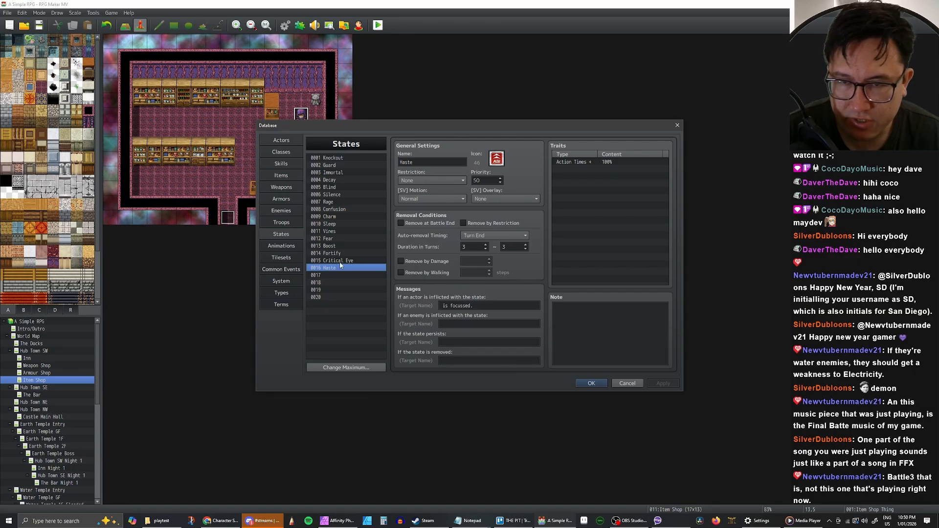
pyautogui.click(283, 169)
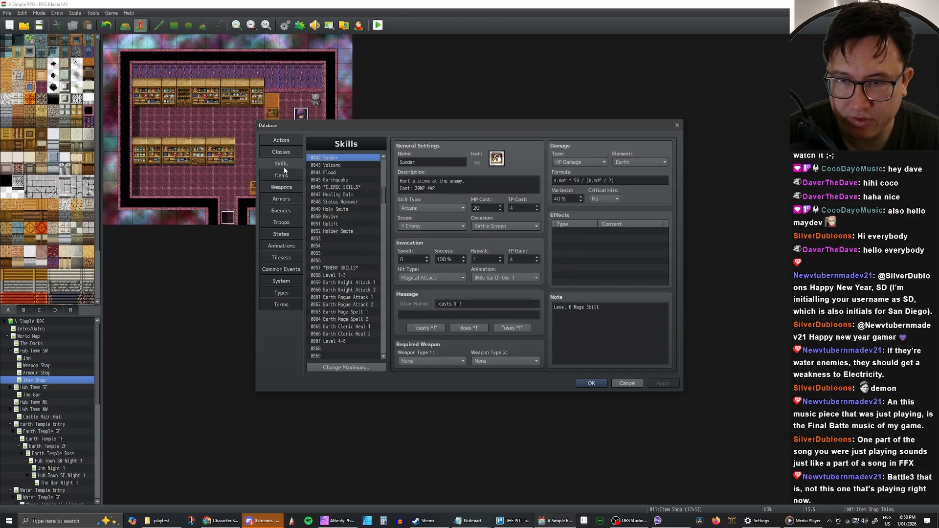
pyautogui.click(281, 152)
pyautogui.click(283, 176)
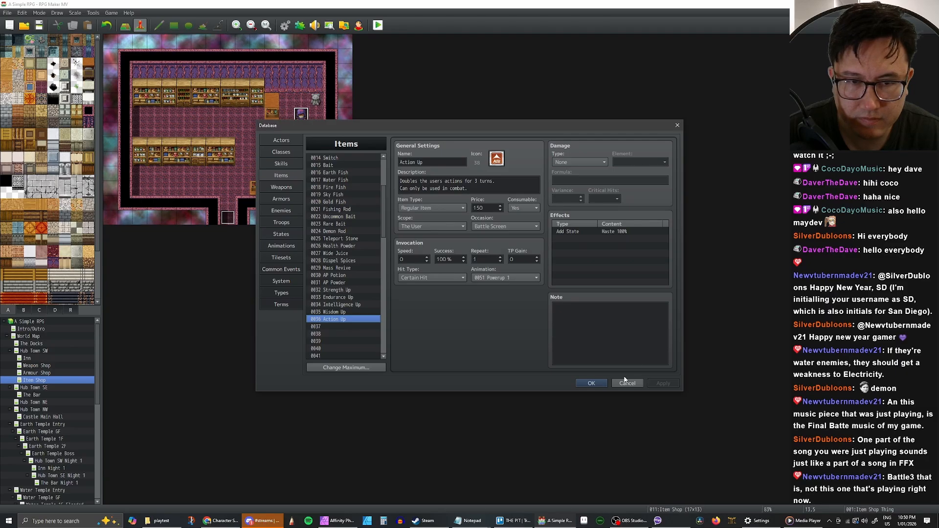
# Compare the settings of the items from AP Potion through Action Up, and close the database.
pyautogui.click(340, 313)
pyautogui.click(341, 297)
pyautogui.click(338, 275)
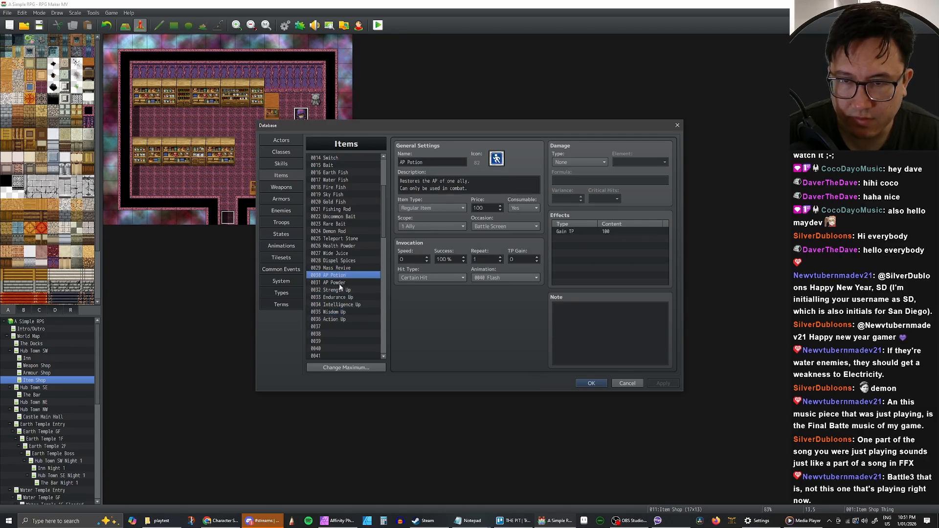
pyautogui.click(339, 283)
pyautogui.click(340, 290)
pyautogui.click(341, 304)
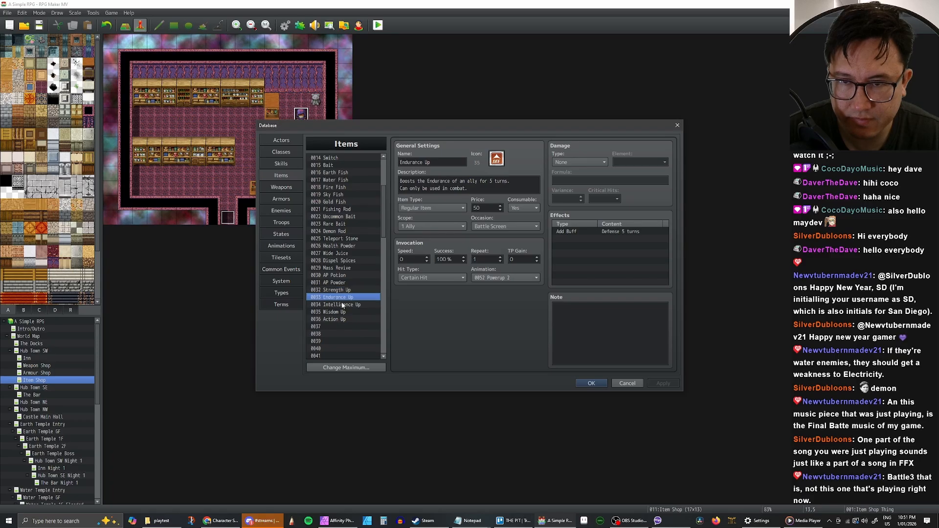
pyautogui.click(340, 312)
pyautogui.click(340, 319)
pyautogui.click(340, 311)
pyautogui.click(339, 305)
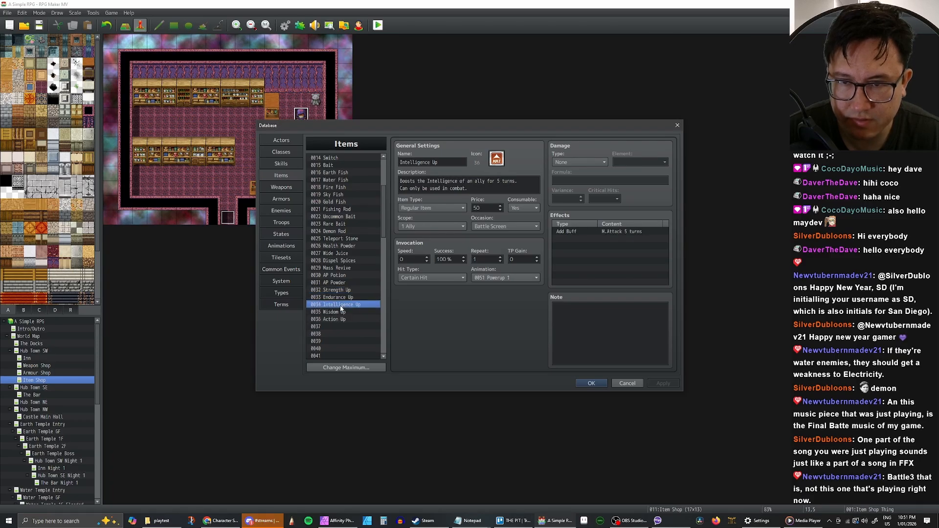
pyautogui.click(340, 297)
pyautogui.click(338, 291)
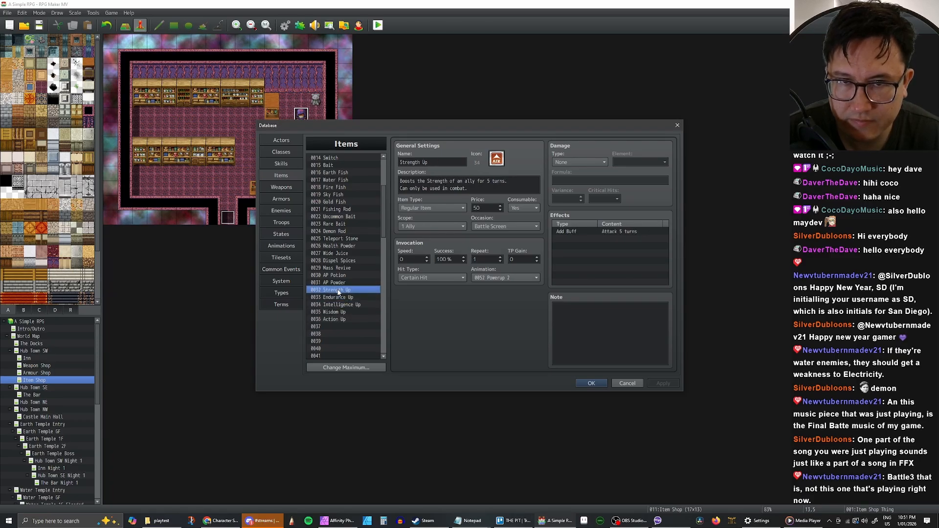
pyautogui.click(336, 297)
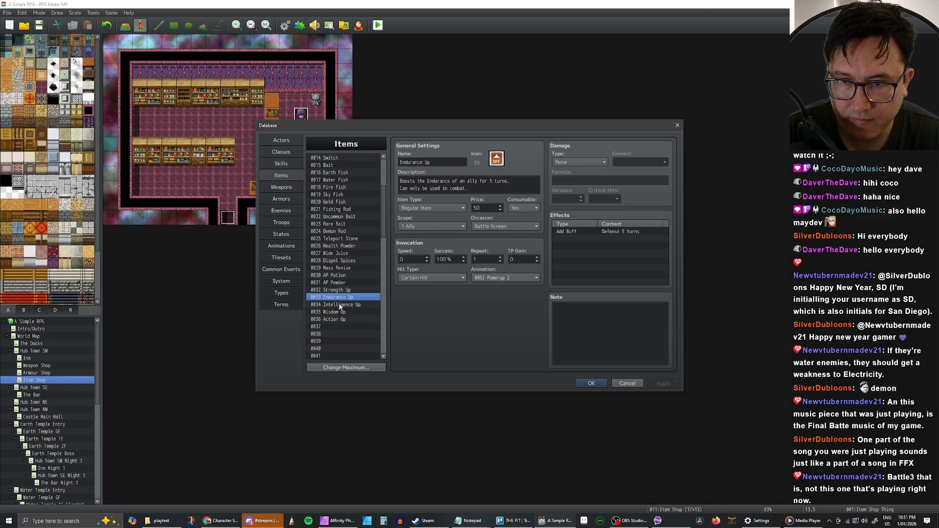
pyautogui.click(338, 304)
pyautogui.click(337, 312)
pyautogui.click(338, 304)
pyautogui.click(338, 297)
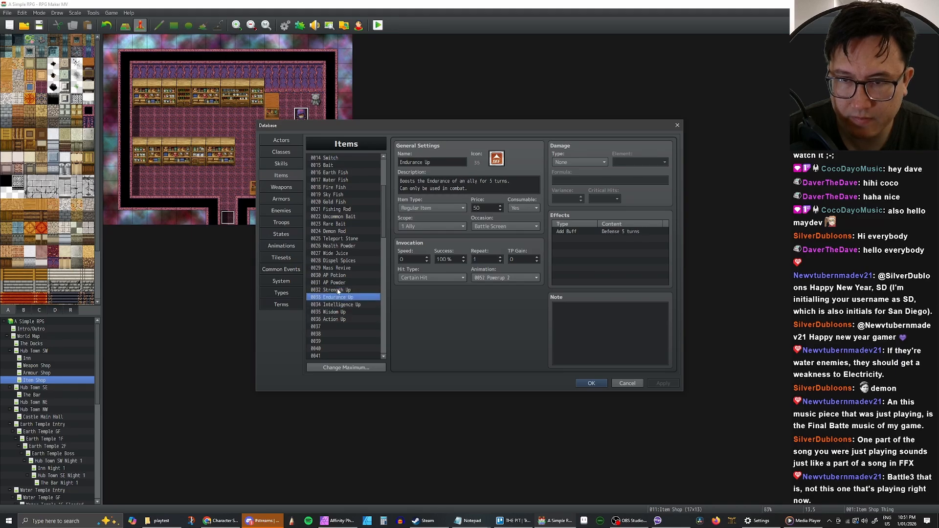
pyautogui.click(337, 290)
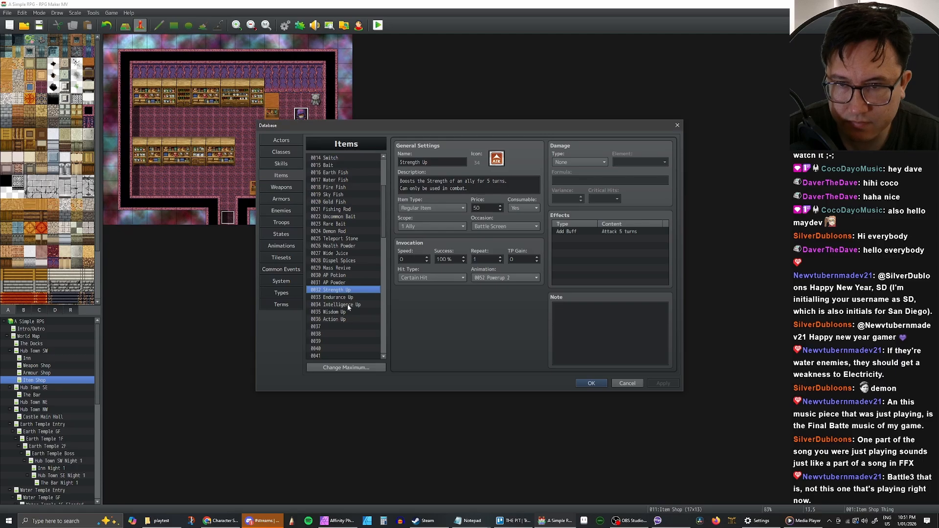
pyautogui.click(595, 383)
# Examine the Shop Processing merchandise and prices on page 2 of the Item Shop Thing event, and close the event.
pyautogui.doubleClick(301, 116)
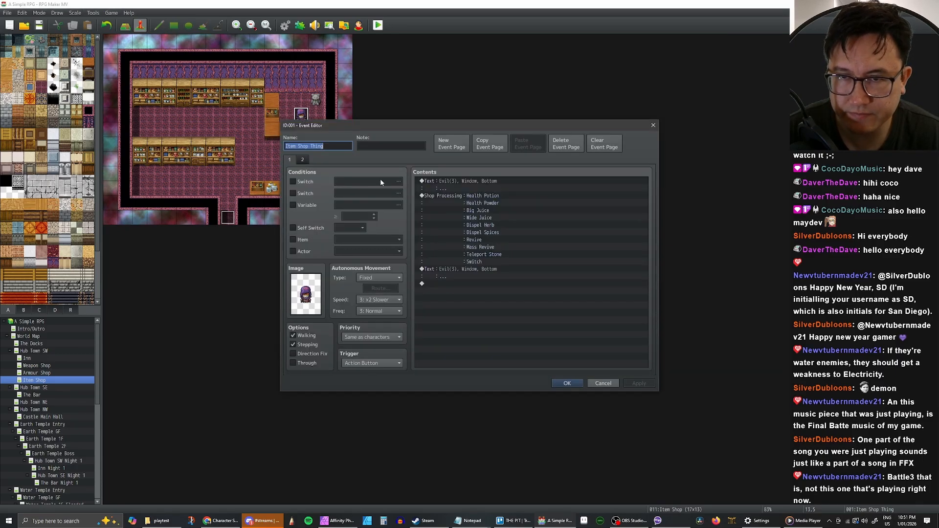
pyautogui.click(302, 160)
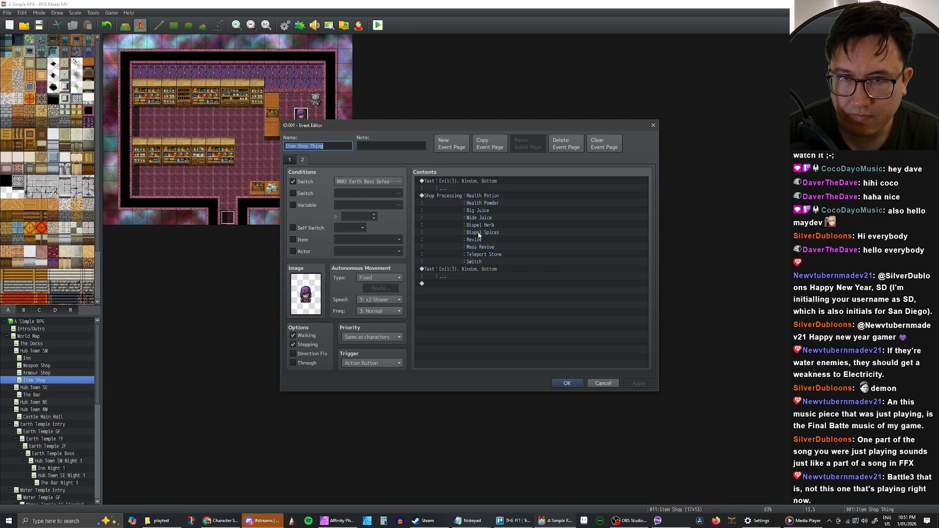
pyautogui.click(470, 196)
pyautogui.doubleClick(470, 196)
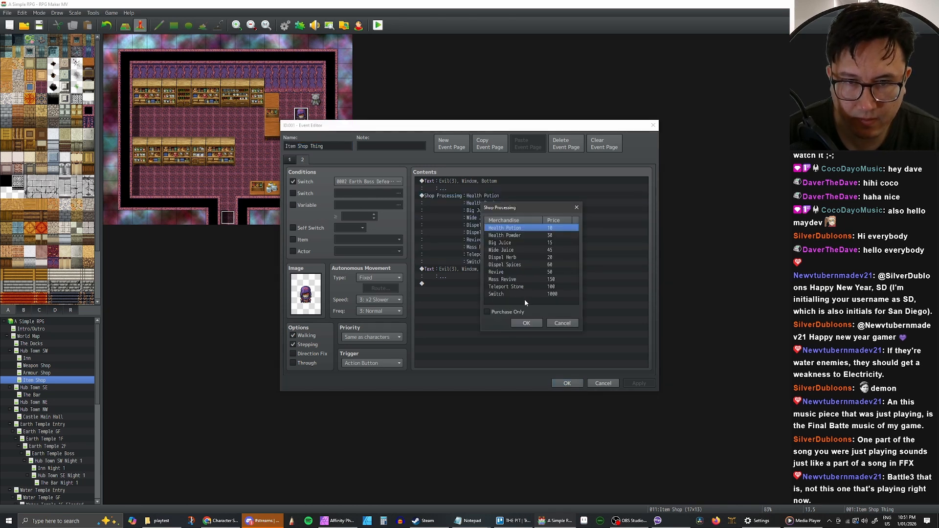
pyautogui.click(537, 325)
pyautogui.click(641, 383)
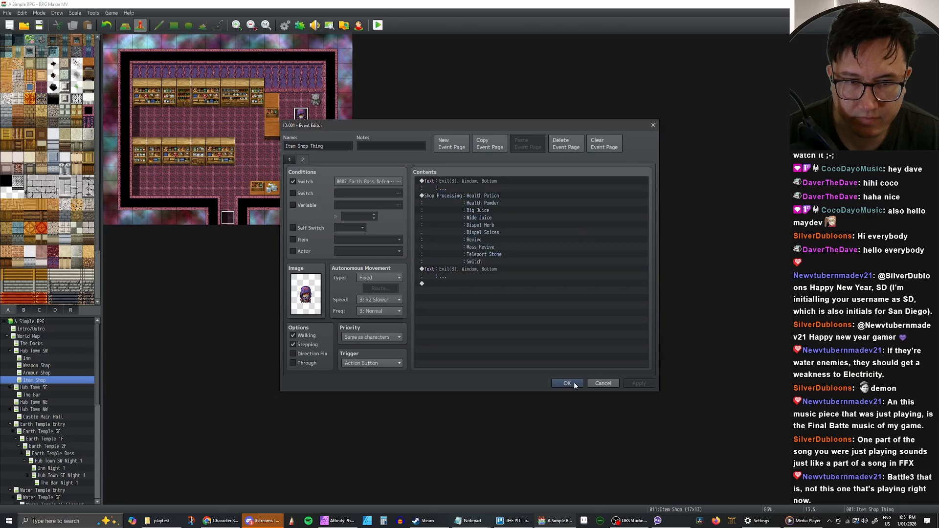
pyautogui.click(570, 383)
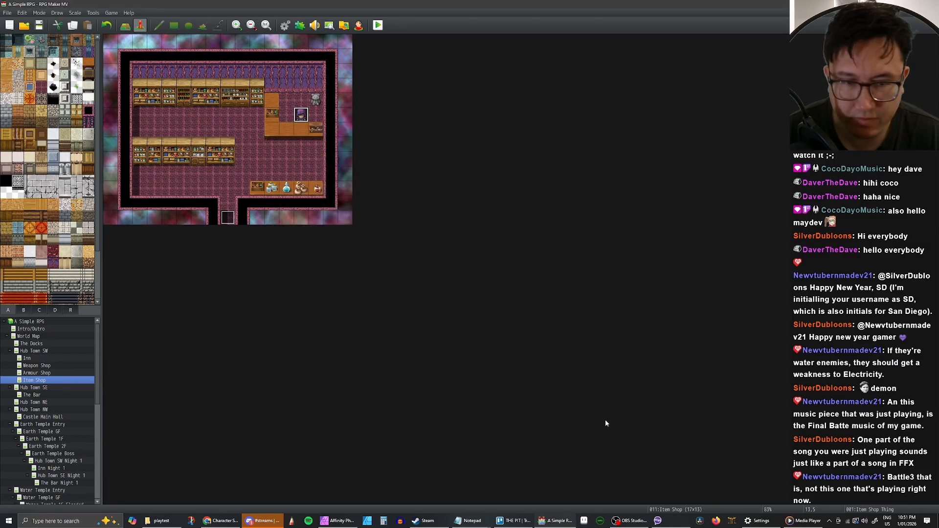